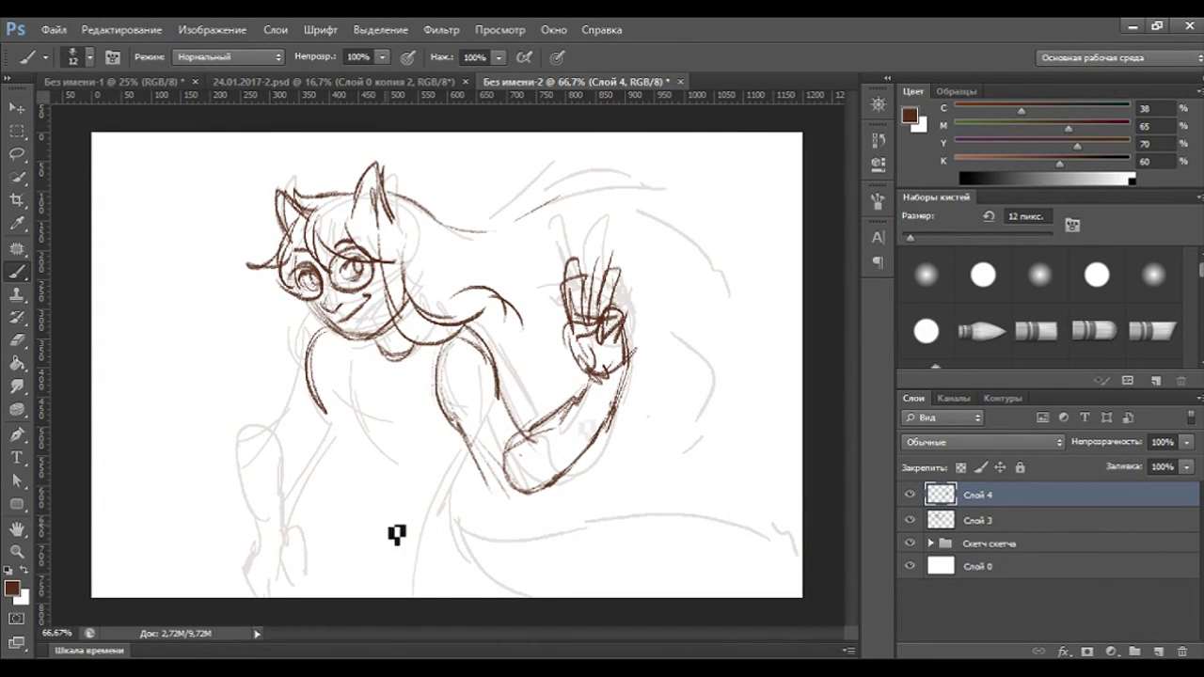
# Ink the raised arm's lower edge in brown on Слой 4, then toggle the layer to check it.
pyautogui.moveTo(473, 425); pyautogui.dragTo(519, 493)
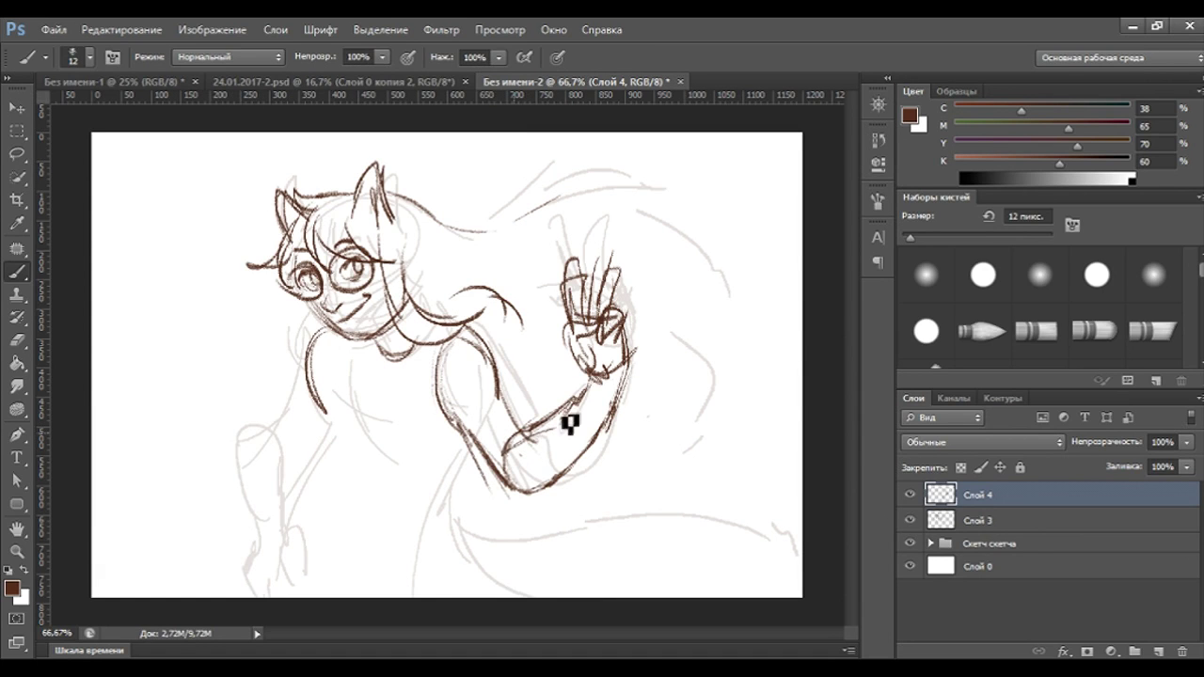
pyautogui.click(19, 340)
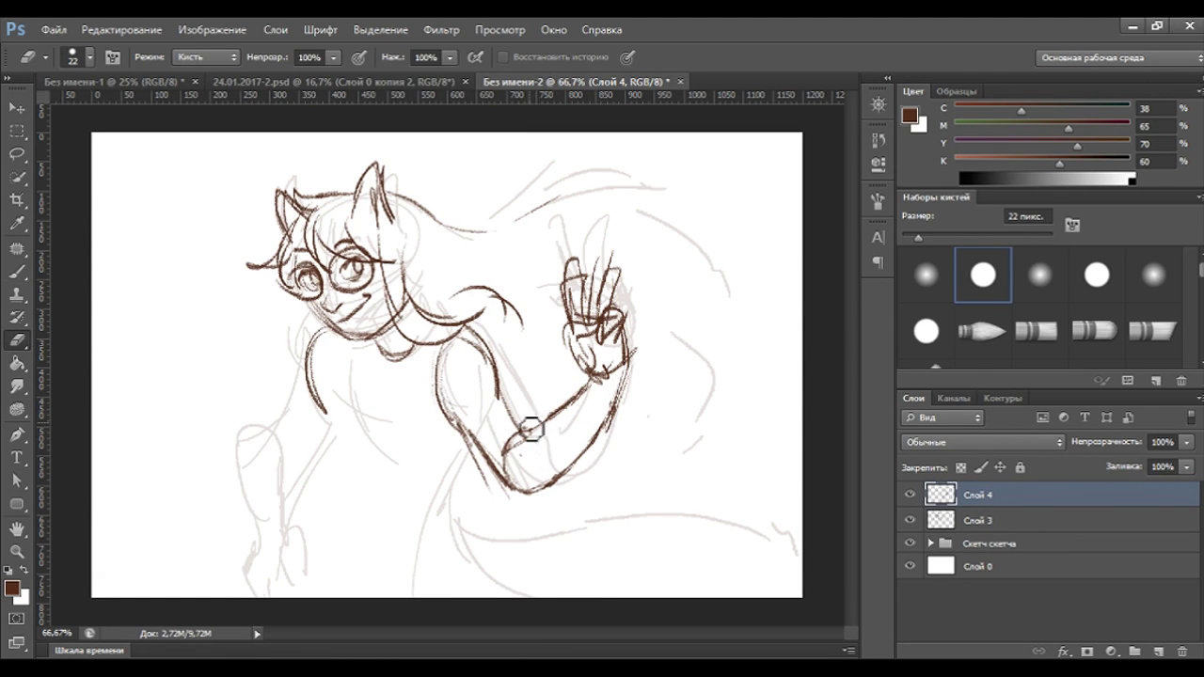
pyautogui.press('b')
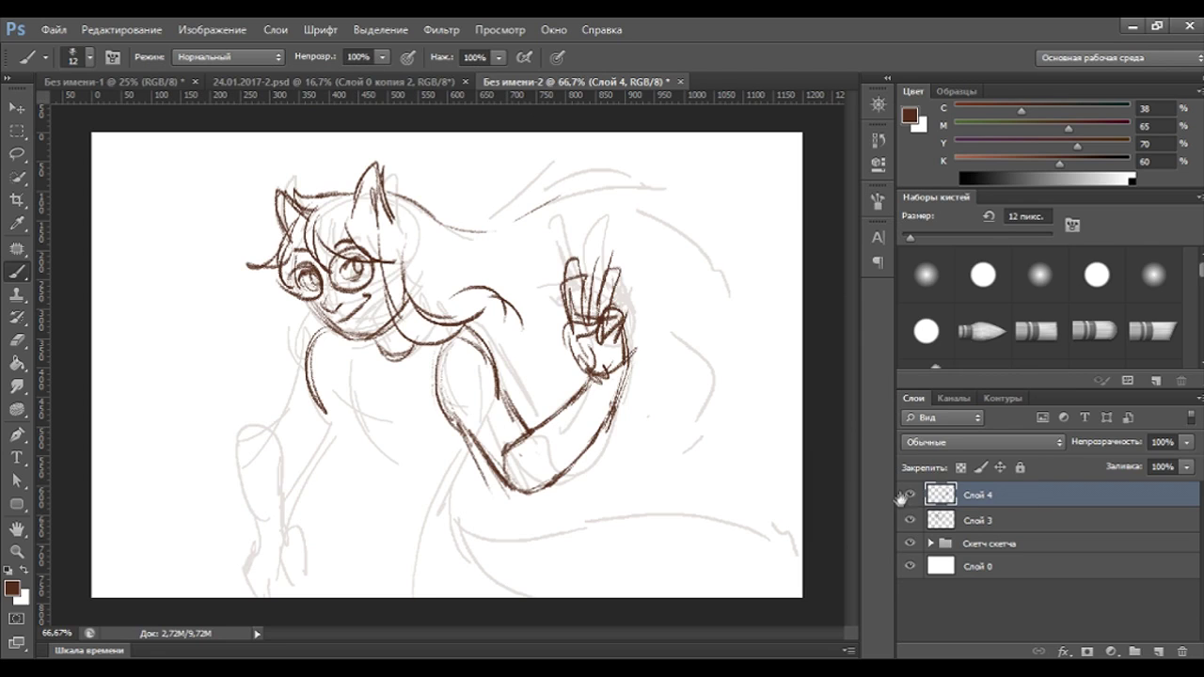
pyautogui.click(910, 496)
pyautogui.click(914, 496)
# On a new Слой 5, draw the torso centre line, left contour and waistline.
pyautogui.click(1158, 652)
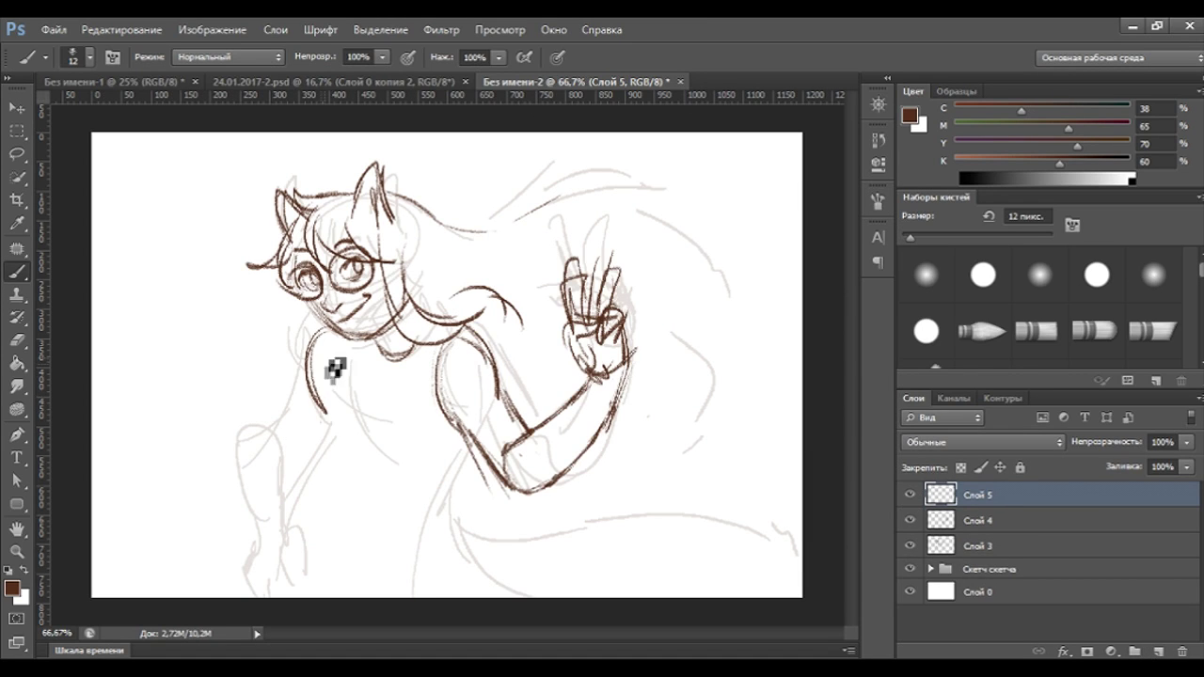
pyautogui.moveTo(386, 356); pyautogui.dragTo(359, 493)
pyautogui.moveTo(337, 396); pyautogui.dragTo(325, 461)
pyautogui.moveTo(310, 414)
pyautogui.mouseDown()
pyautogui.moveTo(320, 461)
pyautogui.moveTo(459, 464)
pyautogui.moveTo(428, 495)
pyautogui.mouseUp()
pyautogui.moveTo(320, 442); pyautogui.dragTo(302, 498)
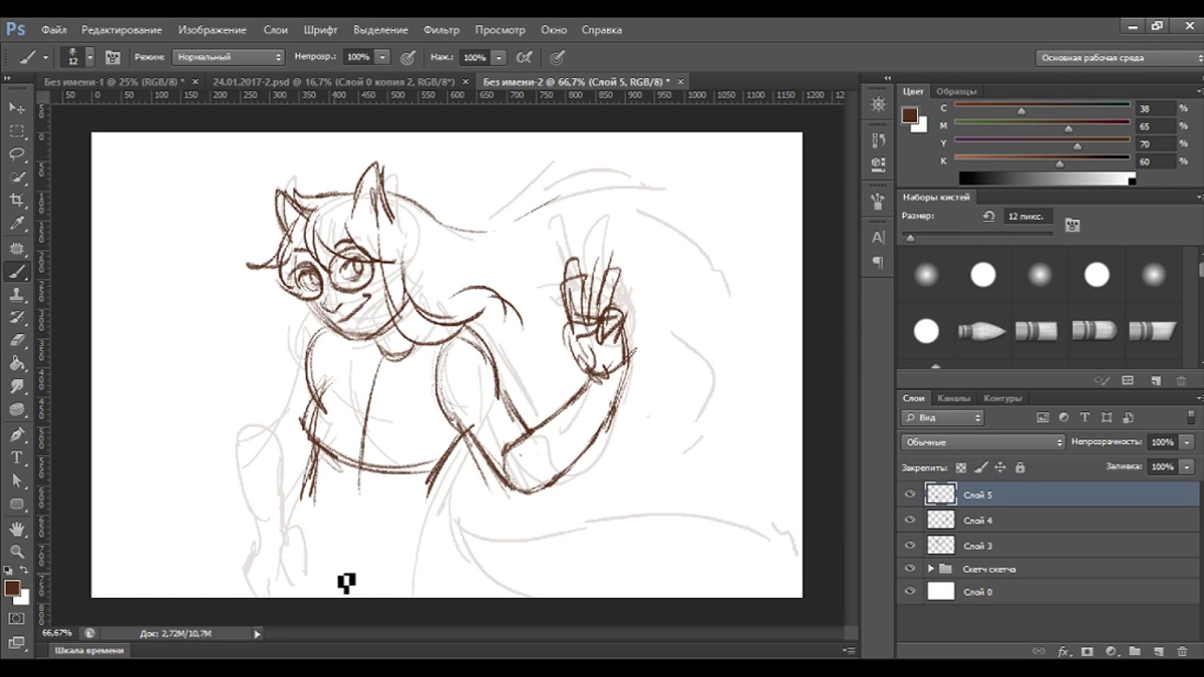
# Draw both hip lines, redraw the right leg line darker, and hide the sketch to check.
pyautogui.moveTo(439, 476); pyautogui.dragTo(454, 593)
pyautogui.moveTo(422, 513); pyautogui.dragTo(437, 566)
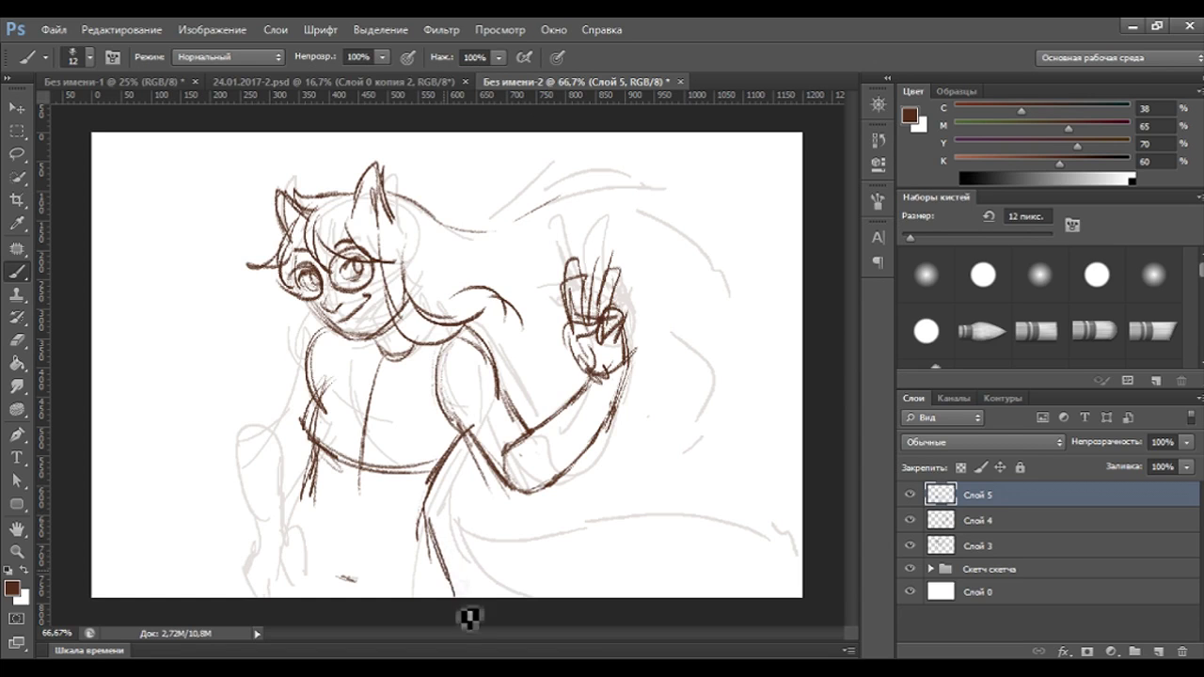
pyautogui.moveTo(326, 491); pyautogui.dragTo(284, 598)
pyautogui.moveTo(374, 482); pyautogui.dragTo(350, 597)
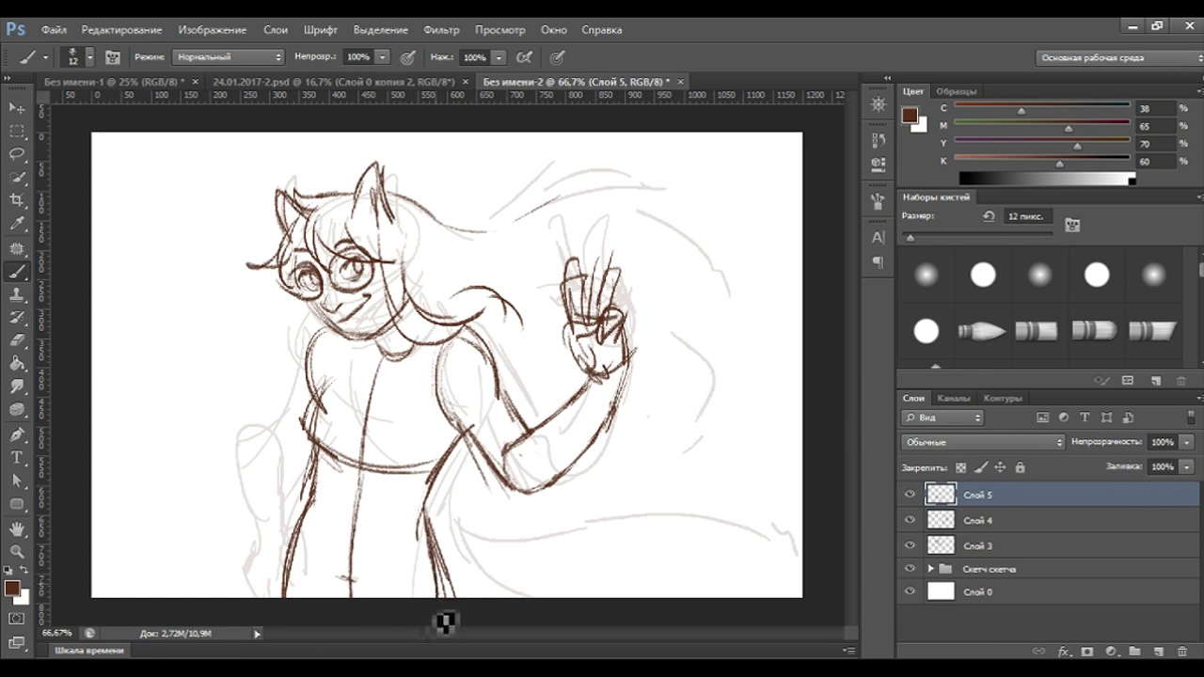
pyautogui.press('e')
pyautogui.moveTo(461, 549); pyautogui.dragTo(452, 584)
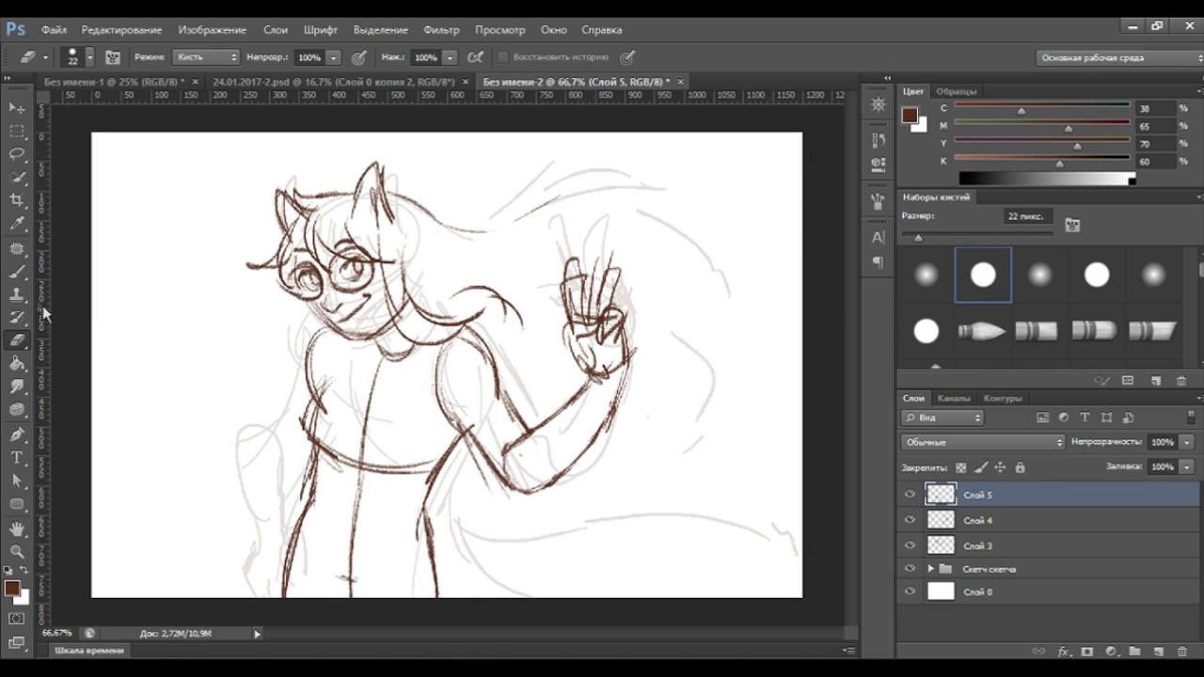
pyautogui.click(17, 272)
pyautogui.moveTo(439, 518); pyautogui.dragTo(449, 595)
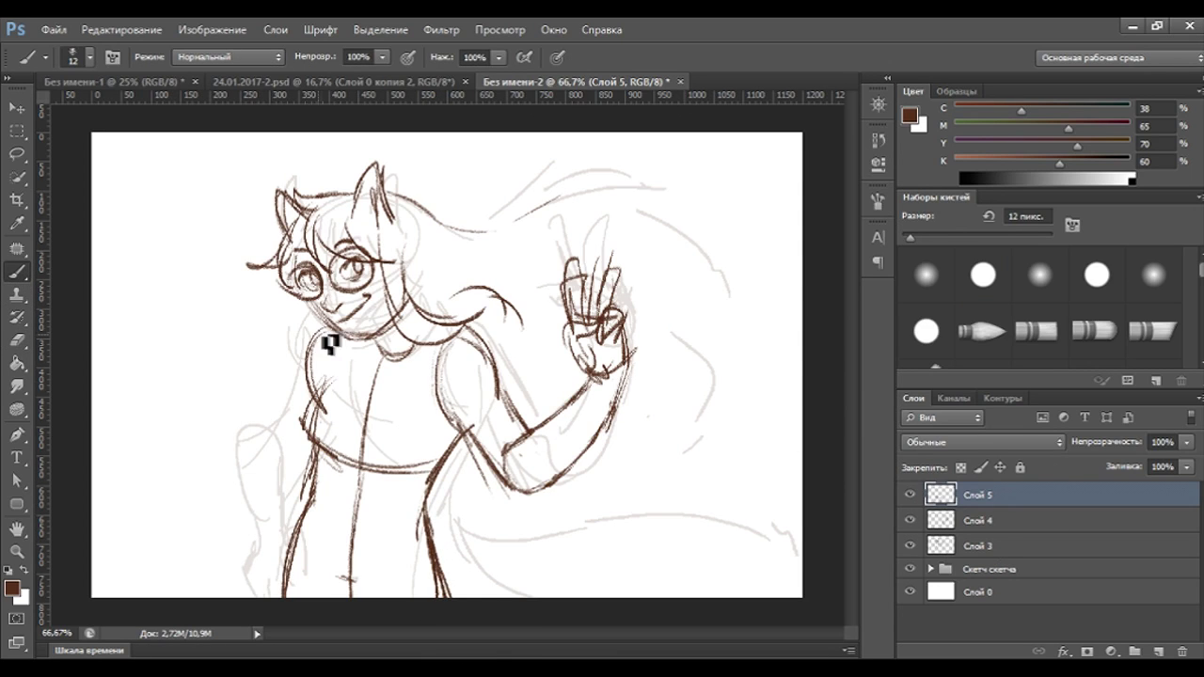
pyautogui.click(913, 569)
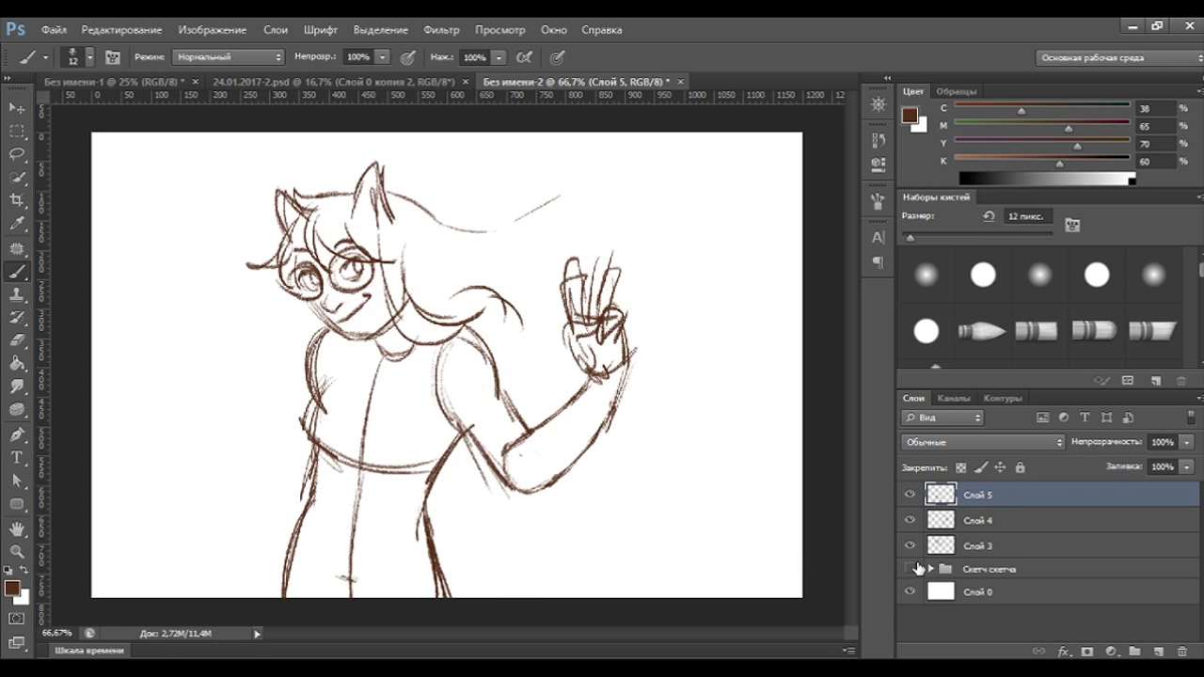
# Show the faded sketch again and reselect Слой 5, toggling it to compare.
pyautogui.click(936, 569)
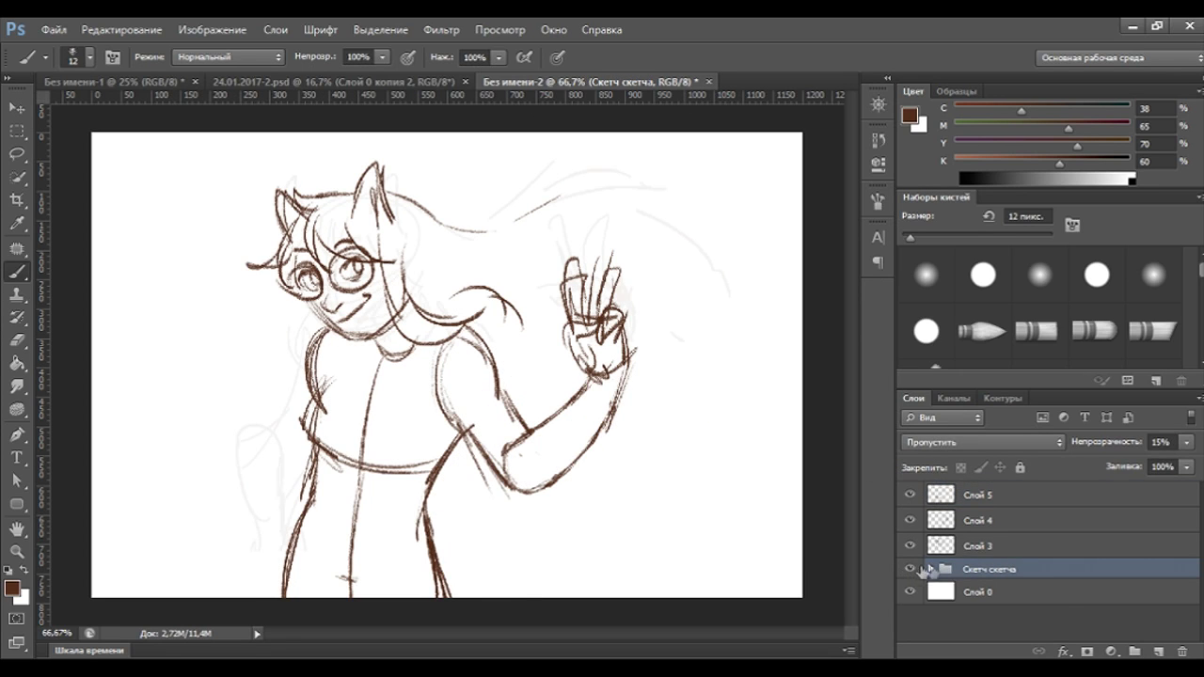
pyautogui.click(909, 568)
pyautogui.click(1024, 495)
pyautogui.click(911, 495)
pyautogui.click(913, 496)
pyautogui.moveTo(996, 482); pyautogui.dragTo(279, 410)
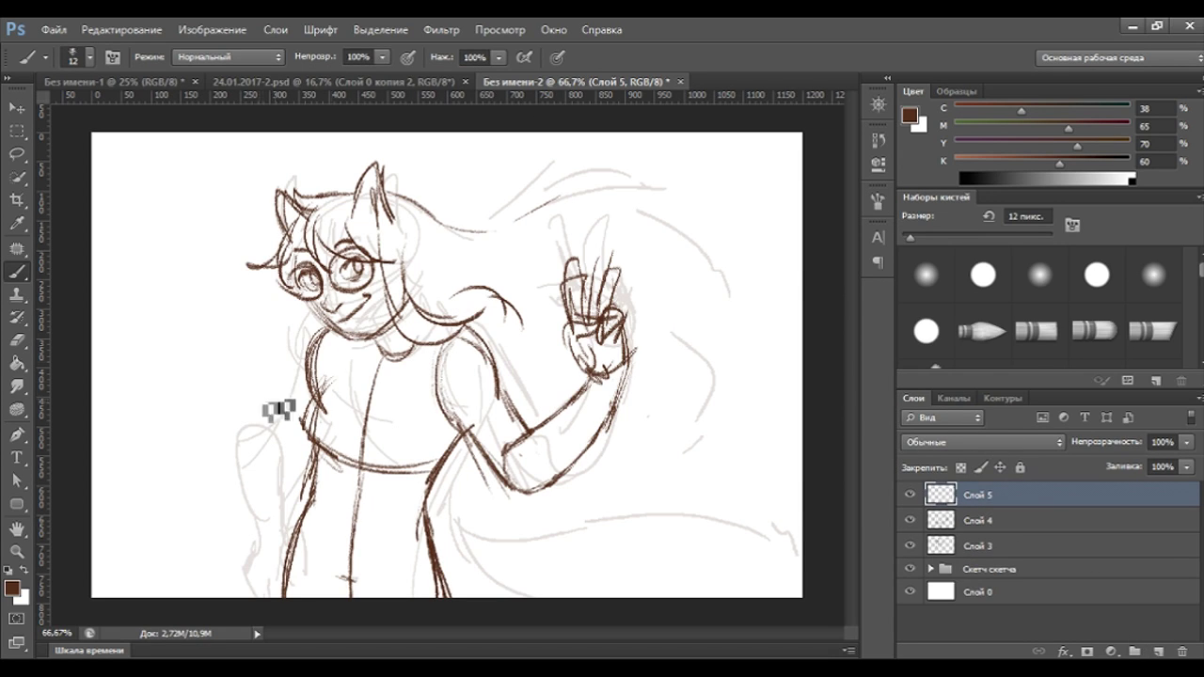
# Draw the lowered arm's shoulder and edges, plus the hand and its fingers.
pyautogui.moveTo(287, 397); pyautogui.dragTo(256, 437)
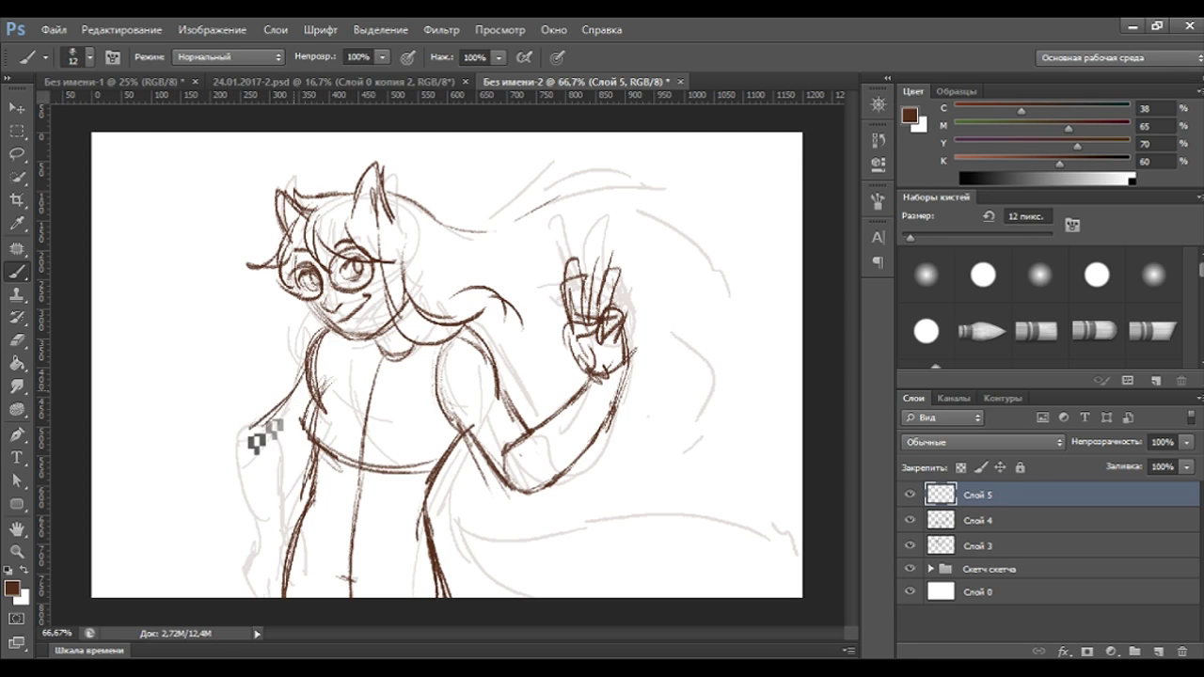
pyautogui.moveTo(287, 437); pyautogui.dragTo(280, 527)
pyautogui.moveTo(255, 428)
pyautogui.mouseDown()
pyautogui.moveTo(255, 511)
pyautogui.moveTo(251, 433)
pyautogui.moveTo(261, 435)
pyautogui.moveTo(269, 565)
pyautogui.moveTo(285, 570)
pyautogui.moveTo(272, 569)
pyautogui.mouseUp()
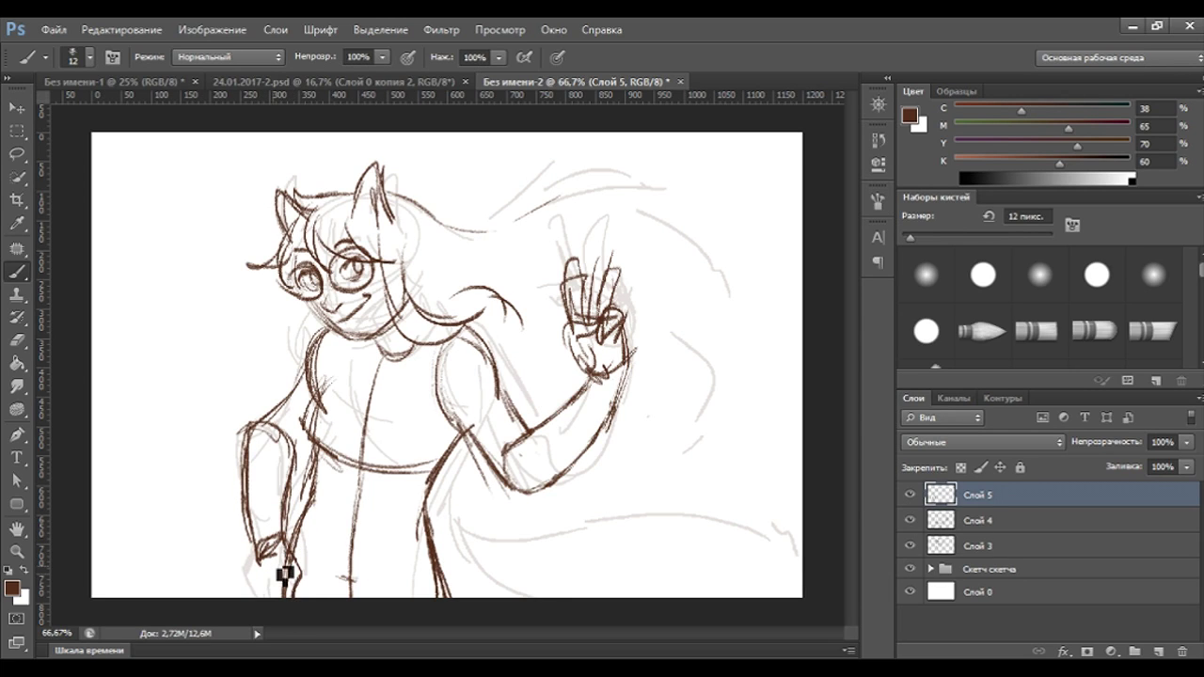
pyautogui.moveTo(258, 591); pyautogui.dragTo(262, 623)
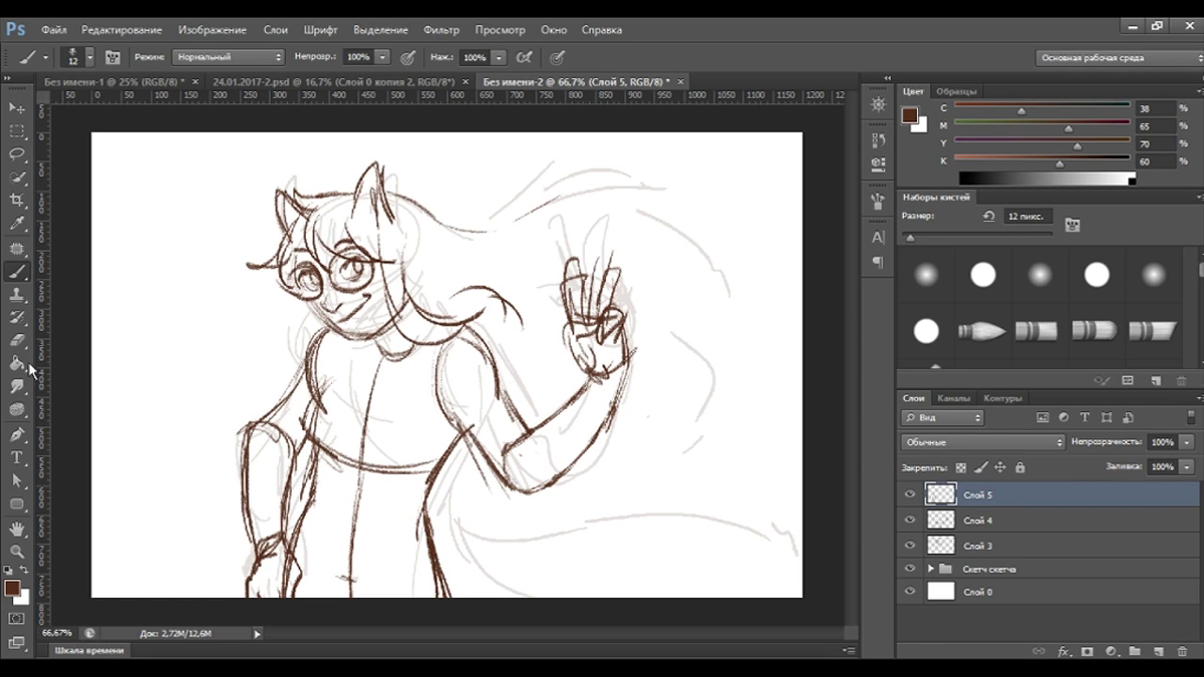
pyautogui.click(17, 341)
pyautogui.moveTo(292, 555)
pyautogui.mouseDown()
pyautogui.moveTo(297, 584)
pyautogui.moveTo(273, 602)
pyautogui.moveTo(247, 587)
pyautogui.moveTo(276, 553)
pyautogui.mouseUp()
pyautogui.press('b')
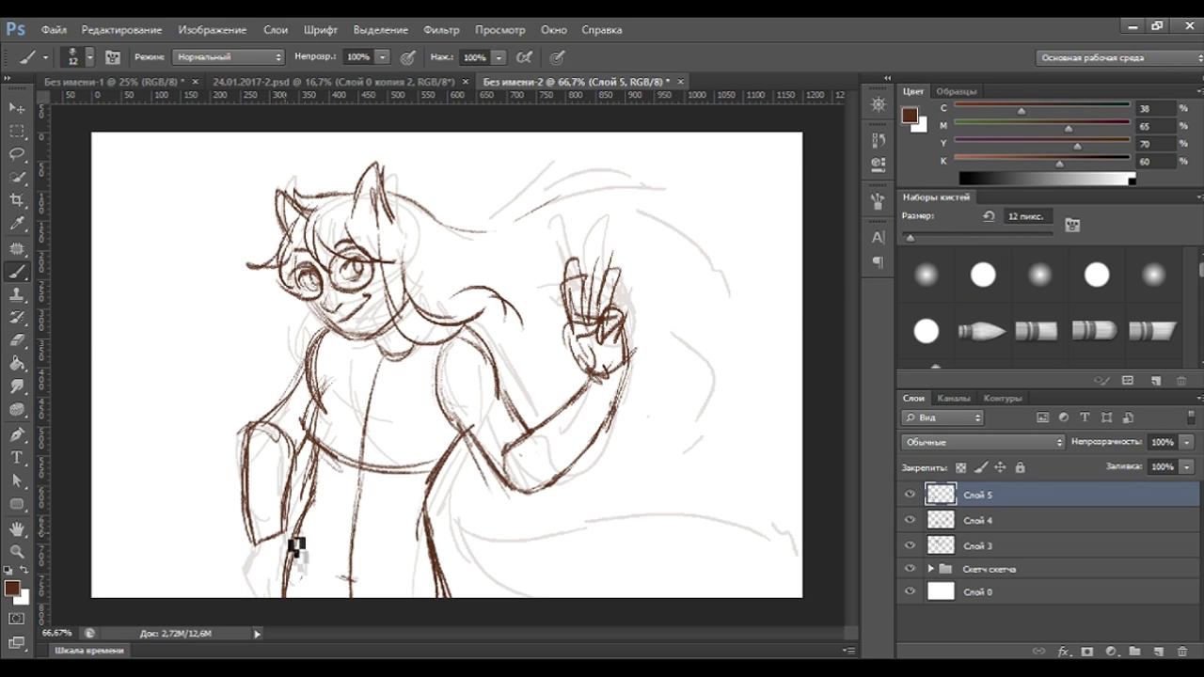
pyautogui.moveTo(313, 576)
pyautogui.mouseDown()
pyautogui.moveTo(314, 559)
pyautogui.moveTo(315, 573)
pyautogui.moveTo(284, 571)
pyautogui.moveTo(302, 574)
pyautogui.moveTo(288, 586)
pyautogui.mouseUp()
pyautogui.moveTo(268, 541); pyautogui.dragTo(272, 583)
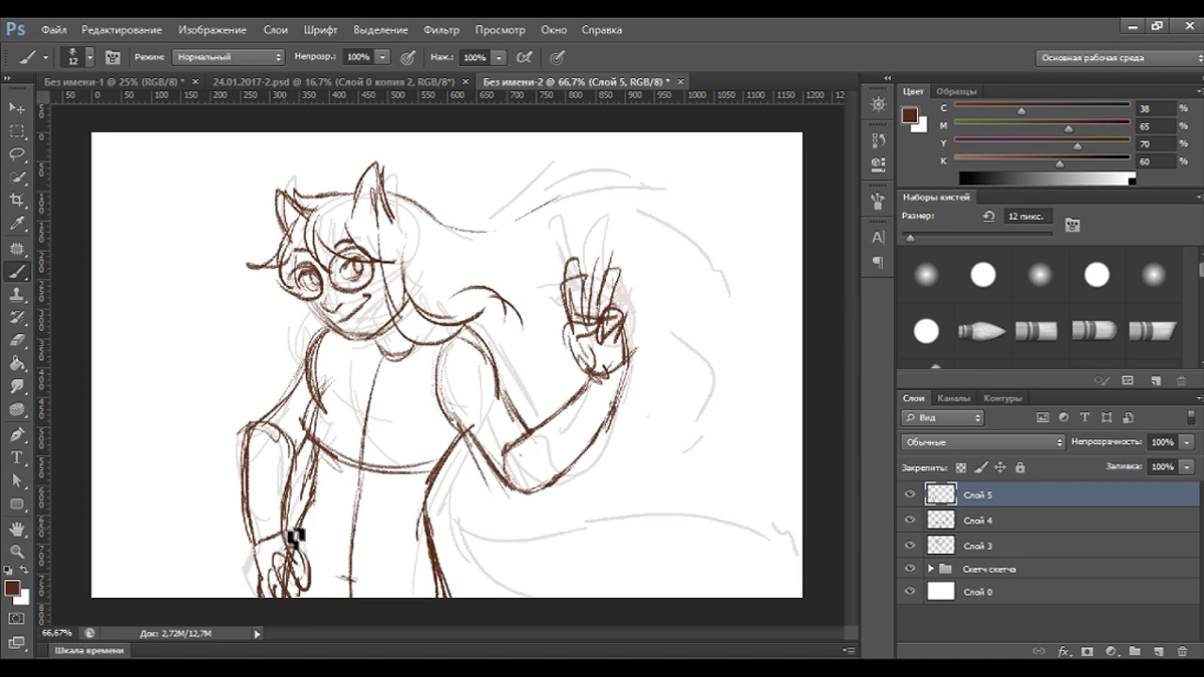
# Redraw the arm's outer contour darker and connect it up to the shoulder.
pyautogui.press('e')
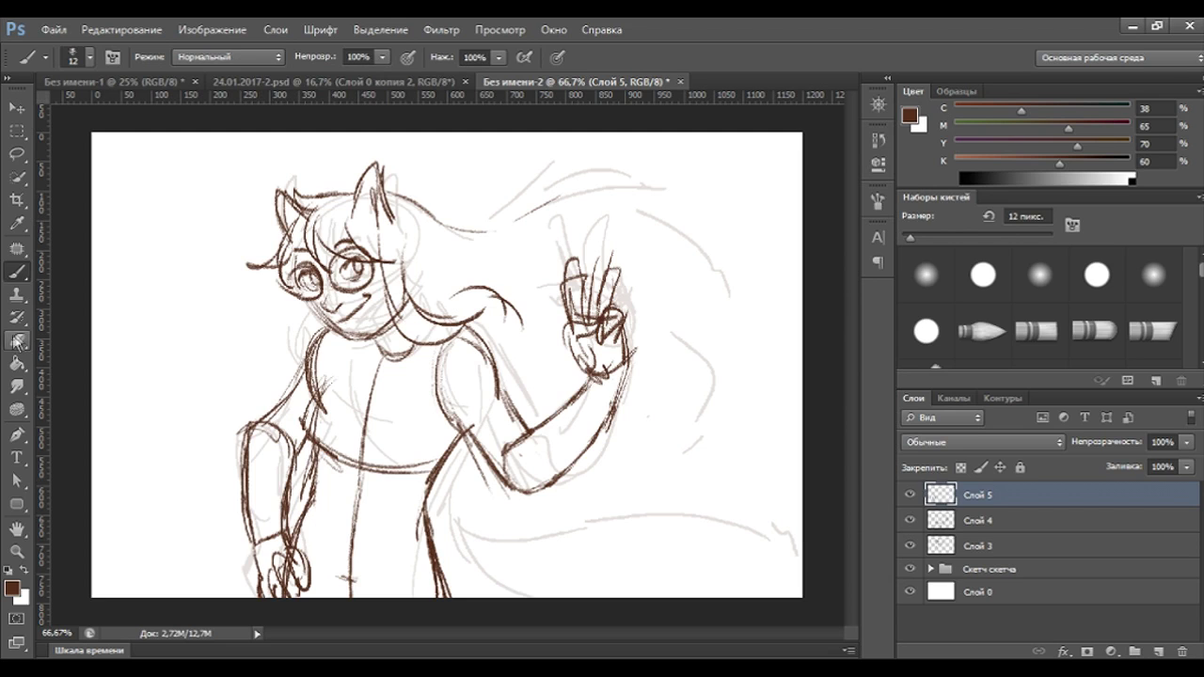
pyautogui.moveTo(224, 456); pyautogui.dragTo(256, 425)
pyautogui.press('b')
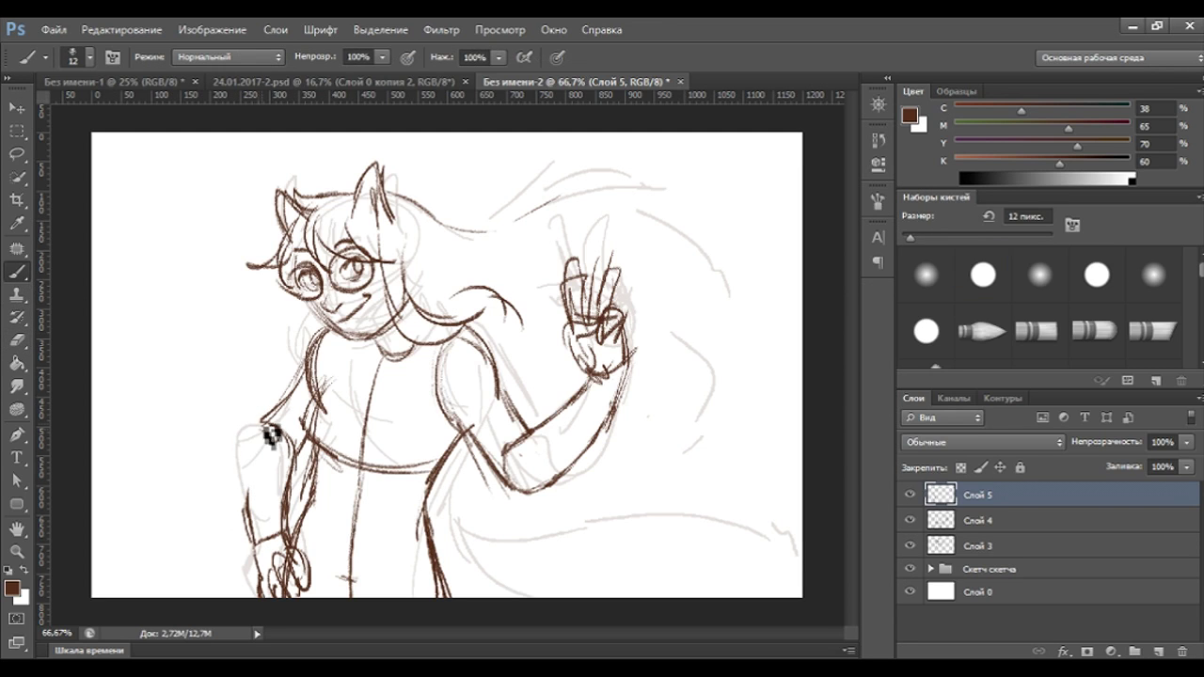
pyautogui.moveTo(267, 517); pyautogui.dragTo(249, 431)
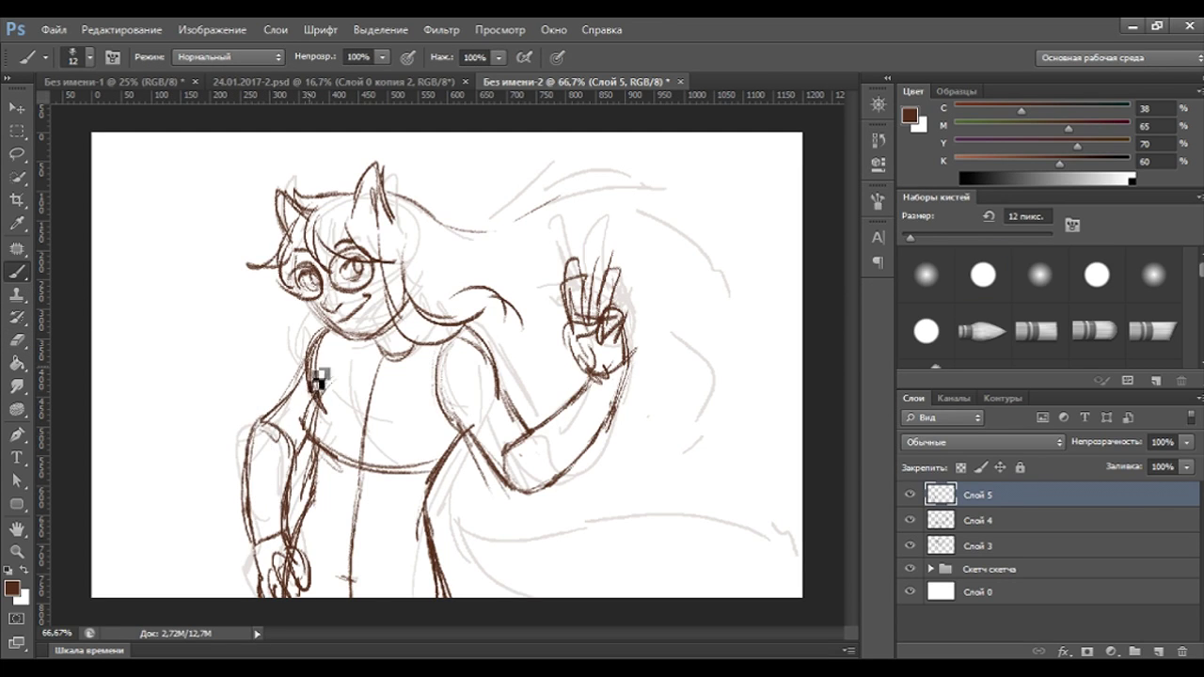
pyautogui.moveTo(287, 410); pyautogui.dragTo(315, 331)
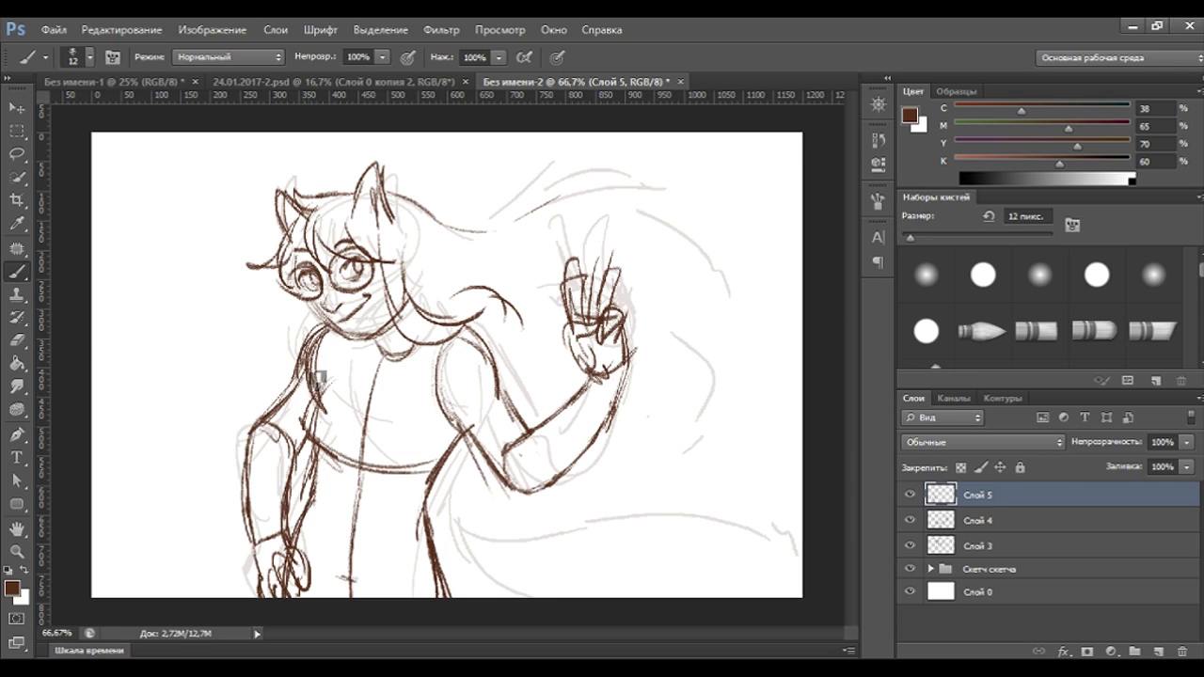
pyautogui.click(24, 339)
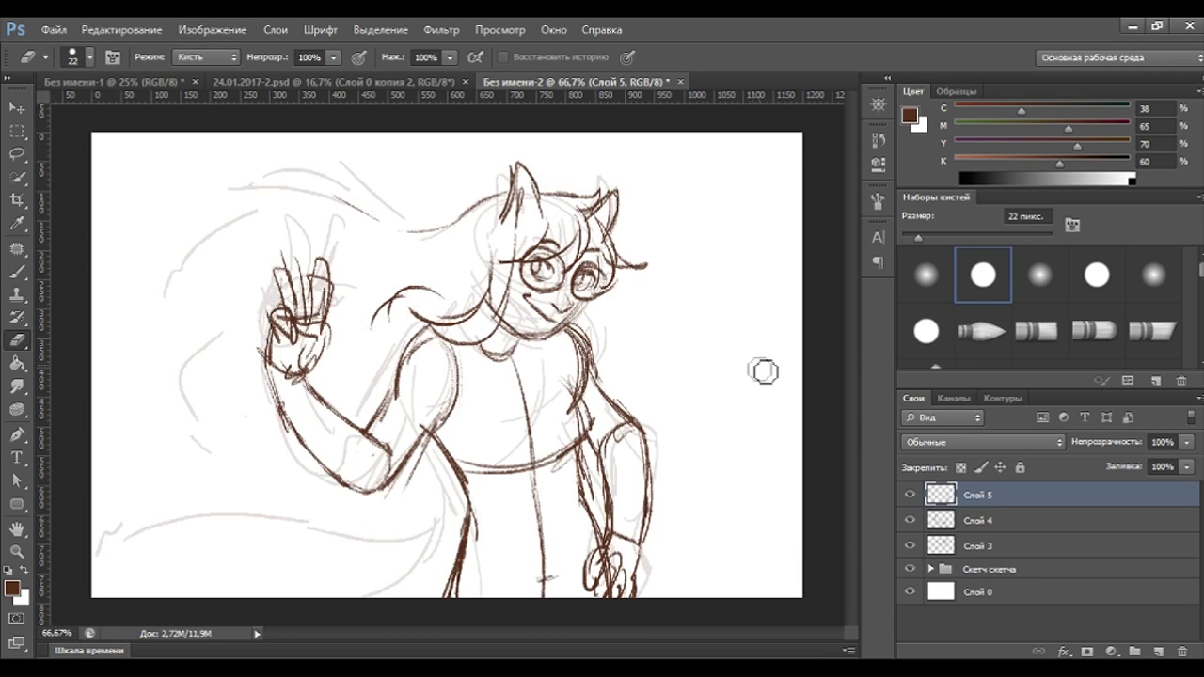
# Erase old lines, redraw the lowered arm and forearm outline, then flip the canvas back.
pyautogui.press('b')
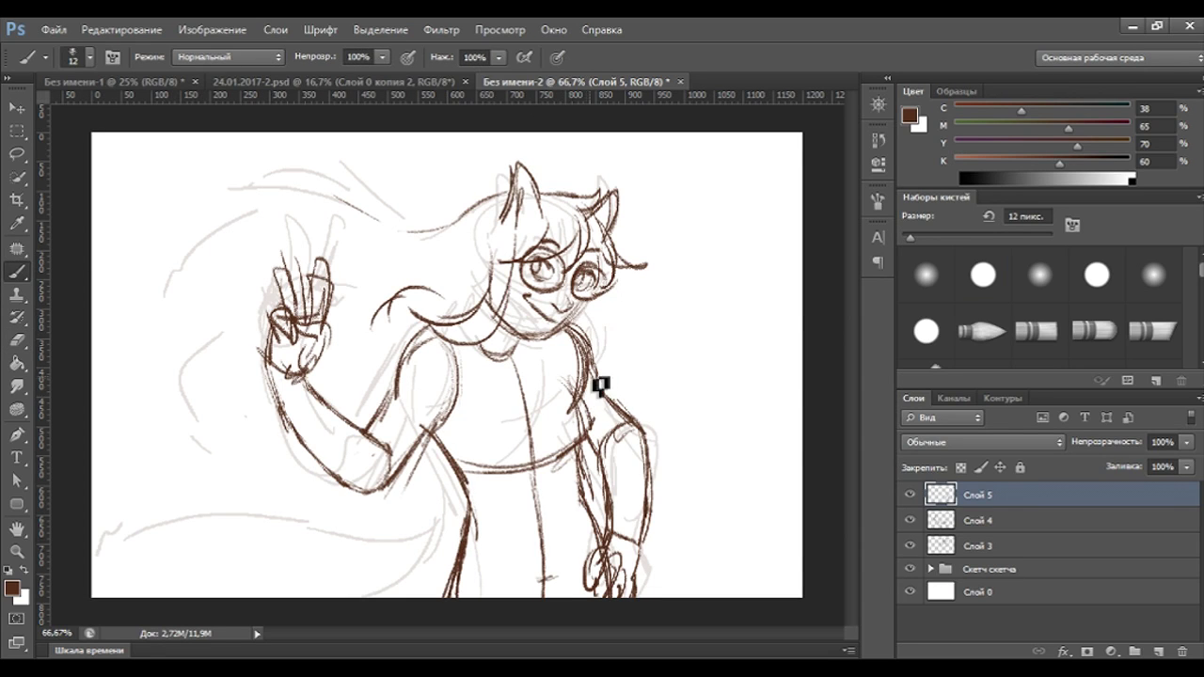
pyautogui.click(17, 340)
pyautogui.moveTo(637, 447)
pyautogui.mouseDown()
pyautogui.moveTo(615, 452)
pyautogui.moveTo(659, 442)
pyautogui.mouseUp()
pyautogui.press('b')
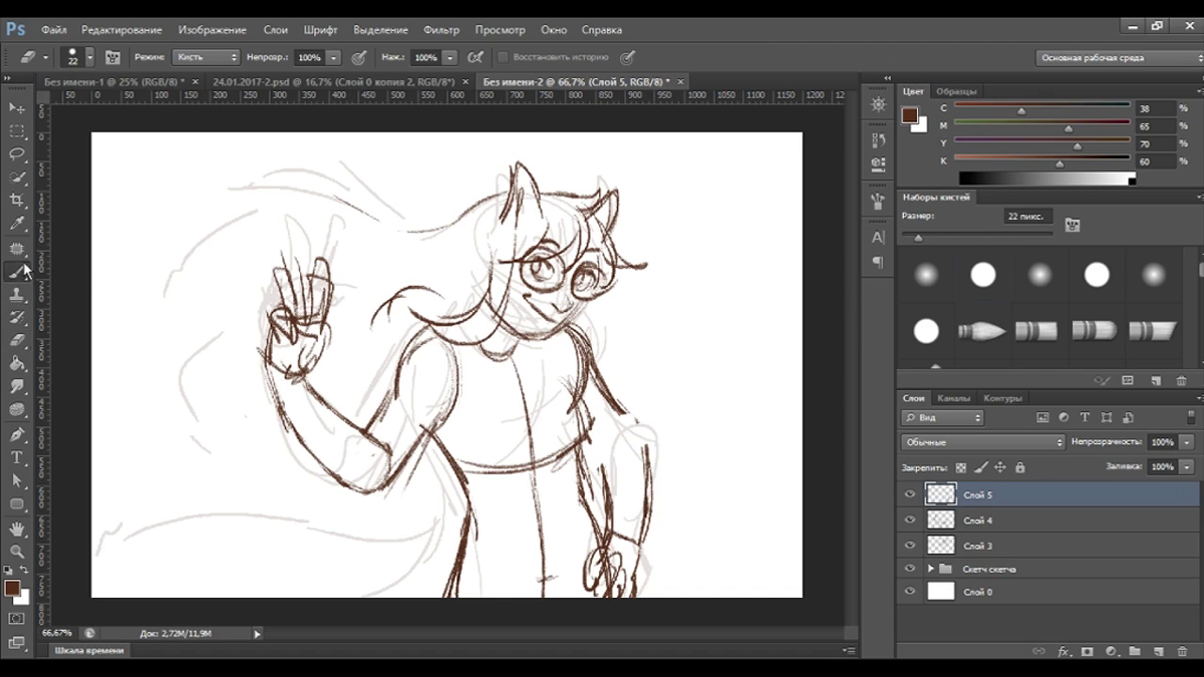
pyautogui.moveTo(605, 471)
pyautogui.mouseDown()
pyautogui.moveTo(617, 435)
pyautogui.moveTo(658, 465)
pyautogui.mouseUp()
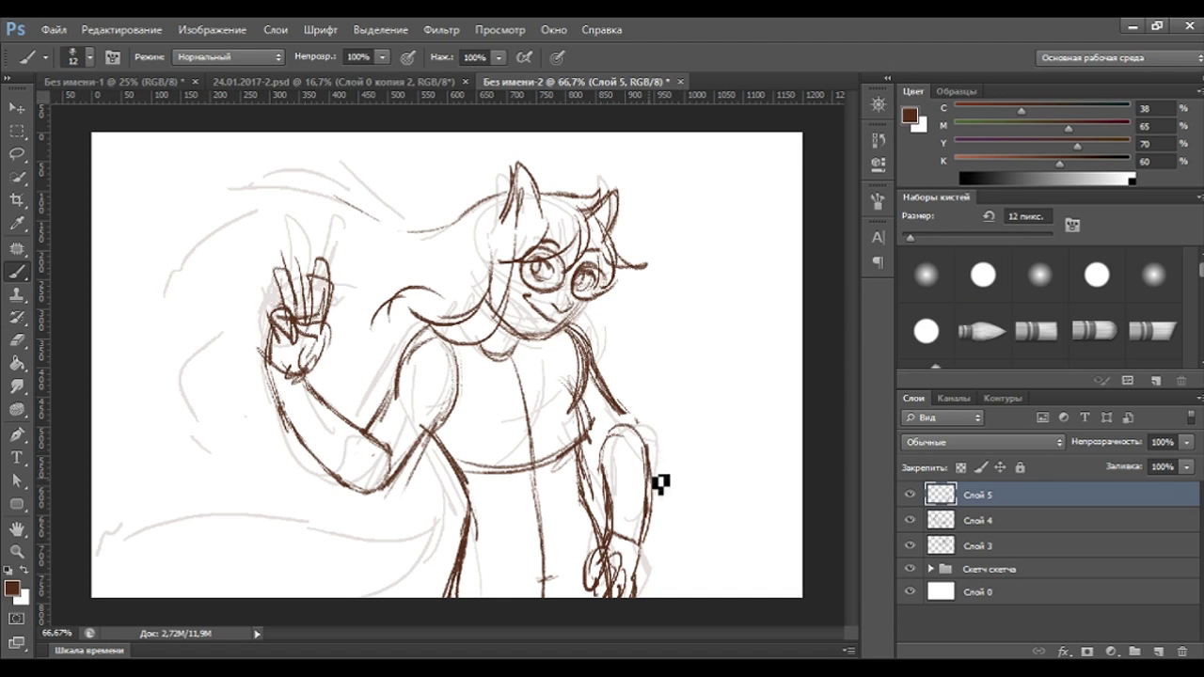
pyautogui.moveTo(646, 424)
pyautogui.mouseDown()
pyautogui.moveTo(602, 438)
pyautogui.moveTo(649, 459)
pyautogui.mouseUp()
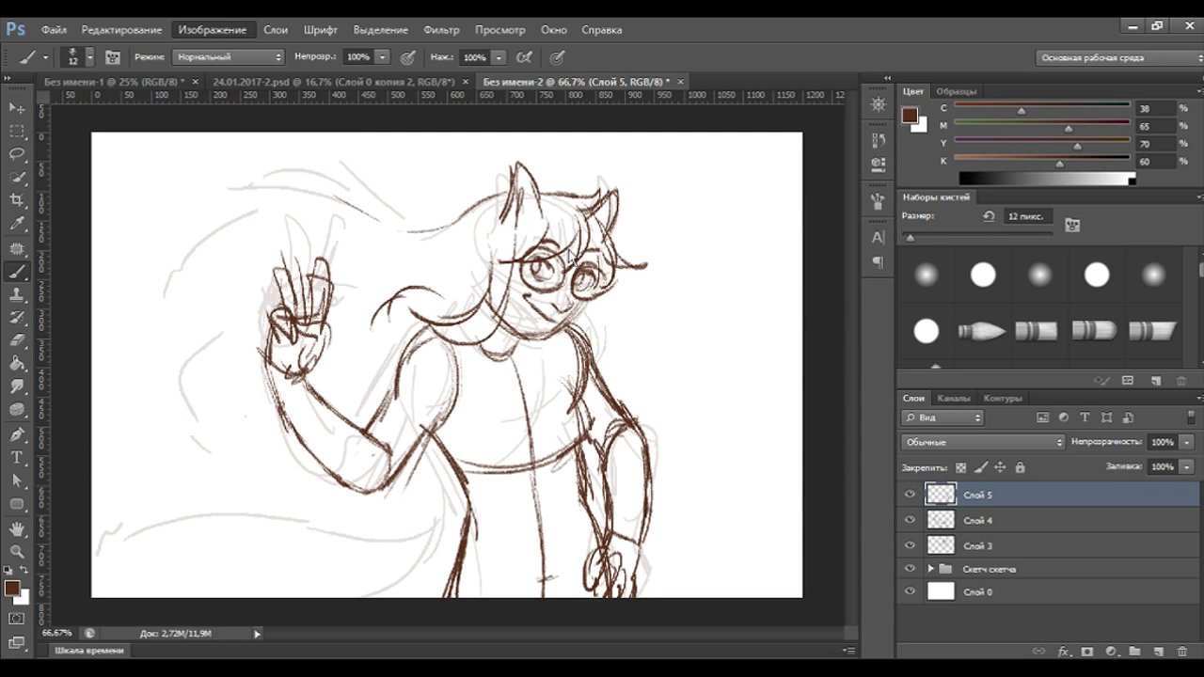
pyautogui.press('h')
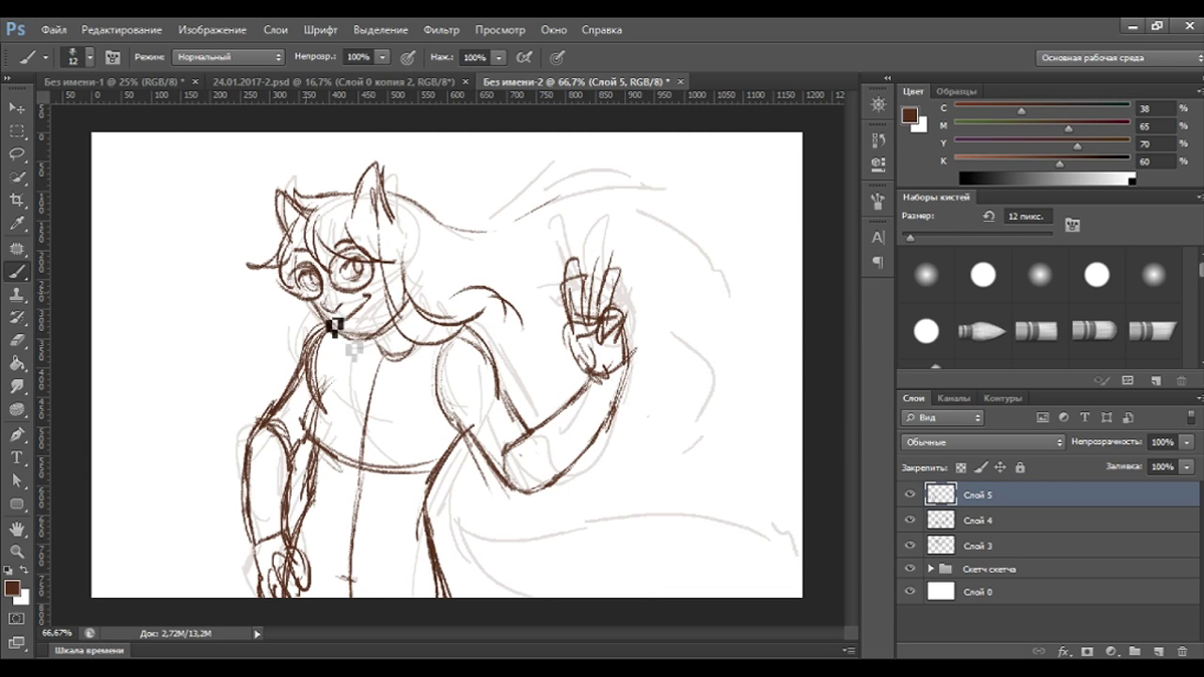
# Trace the collar line and a hair strand near the neck, then check the body layer.
pyautogui.moveTo(370, 346); pyautogui.dragTo(405, 354)
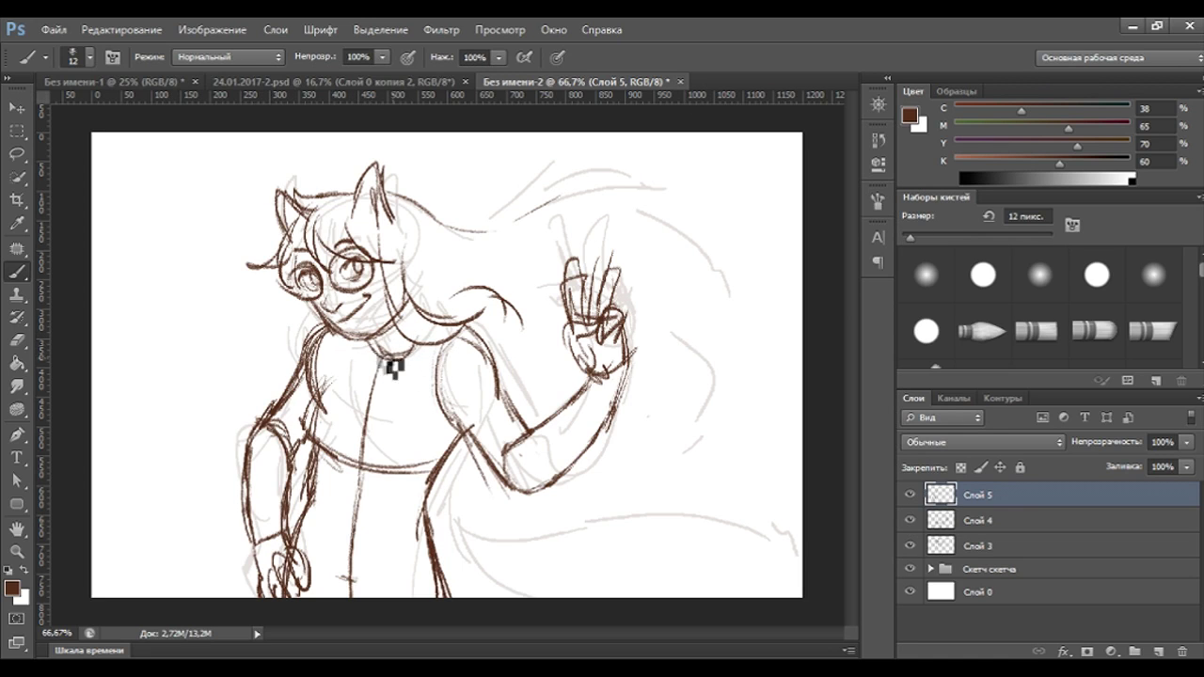
pyautogui.moveTo(413, 350); pyautogui.dragTo(433, 325)
pyautogui.moveTo(412, 278); pyautogui.dragTo(435, 317)
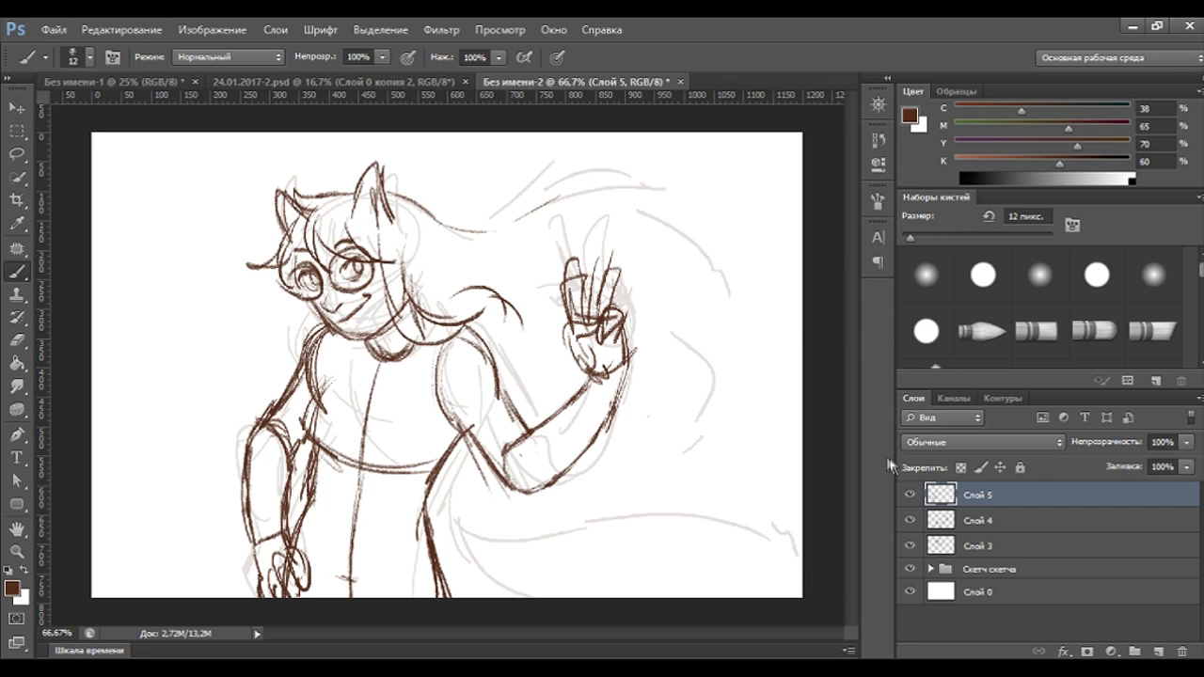
pyautogui.click(910, 495)
pyautogui.click(911, 495)
# On a new Слой 6, trace the hair strands sweeping right and flowing down.
pyautogui.click(1146, 652)
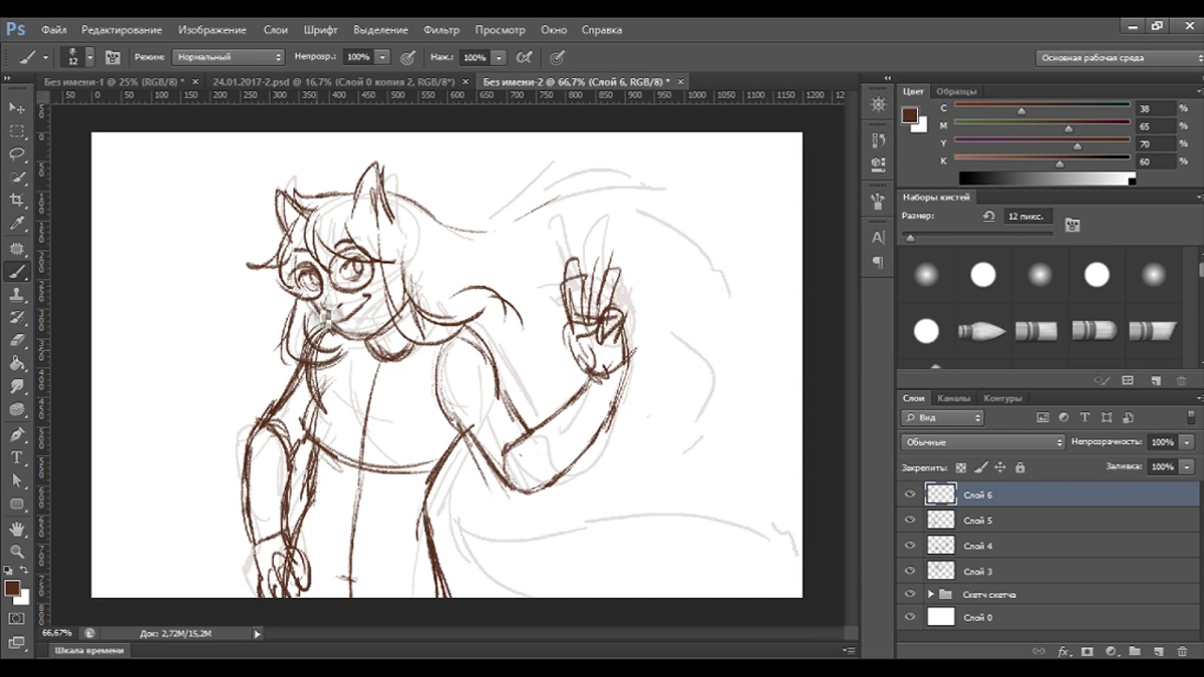
pyautogui.moveTo(490, 225); pyautogui.dragTo(663, 184)
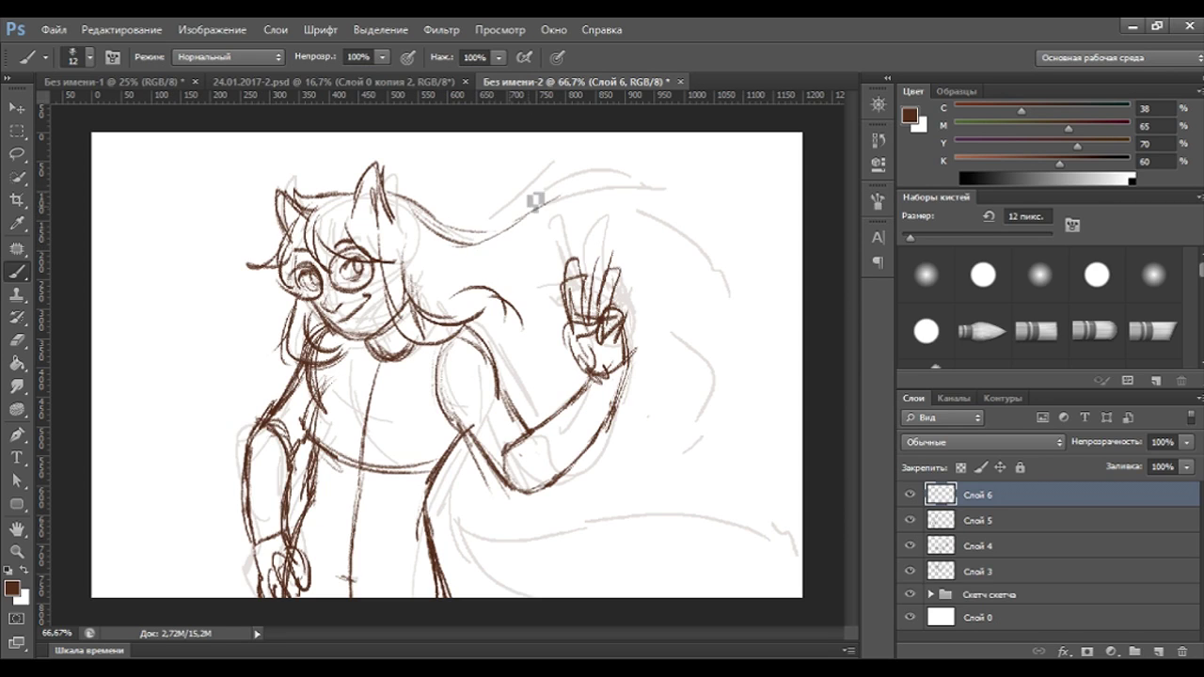
pyautogui.moveTo(664, 250)
pyautogui.mouseDown()
pyautogui.moveTo(729, 315)
pyautogui.moveTo(705, 294)
pyautogui.mouseUp()
pyautogui.moveTo(720, 341); pyautogui.dragTo(706, 414)
pyautogui.moveTo(666, 294); pyautogui.dragTo(704, 412)
pyautogui.moveTo(670, 330); pyautogui.dragTo(656, 461)
pyautogui.moveTo(642, 415); pyautogui.dragTo(663, 493)
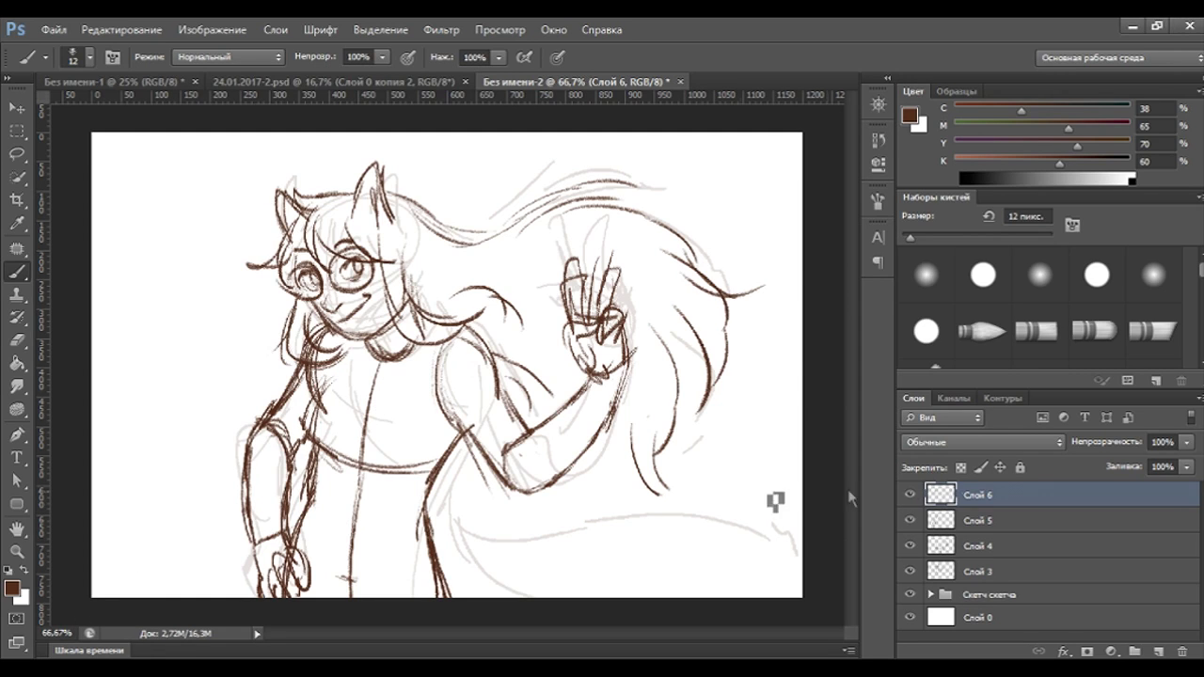
# Create a new layer group named Скетч основа.
pyautogui.click(909, 496)
pyautogui.click(910, 498)
pyautogui.click(1133, 651)
pyautogui.doubleClick(982, 492)
pyautogui.write('Crtnx')
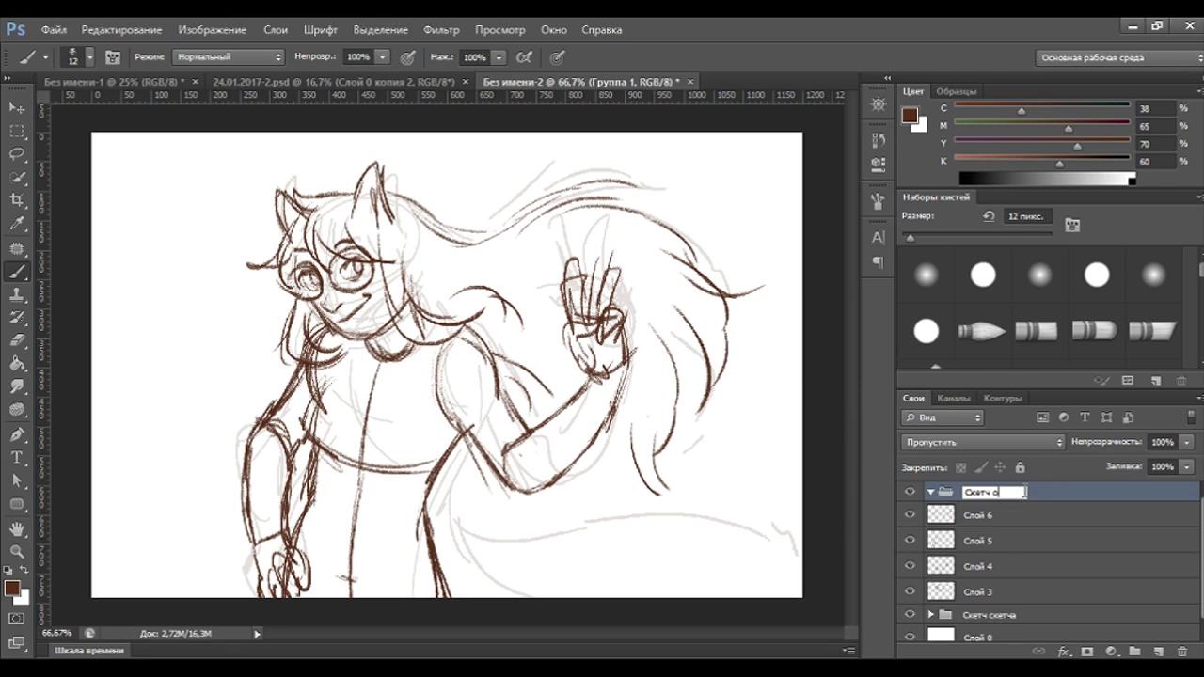
pyautogui.write('а')
pyautogui.press('Return')
# Move layers Слой 3 to Слой 6 into the collapsed group and add Слой 7 above.
pyautogui.click(1054, 516)
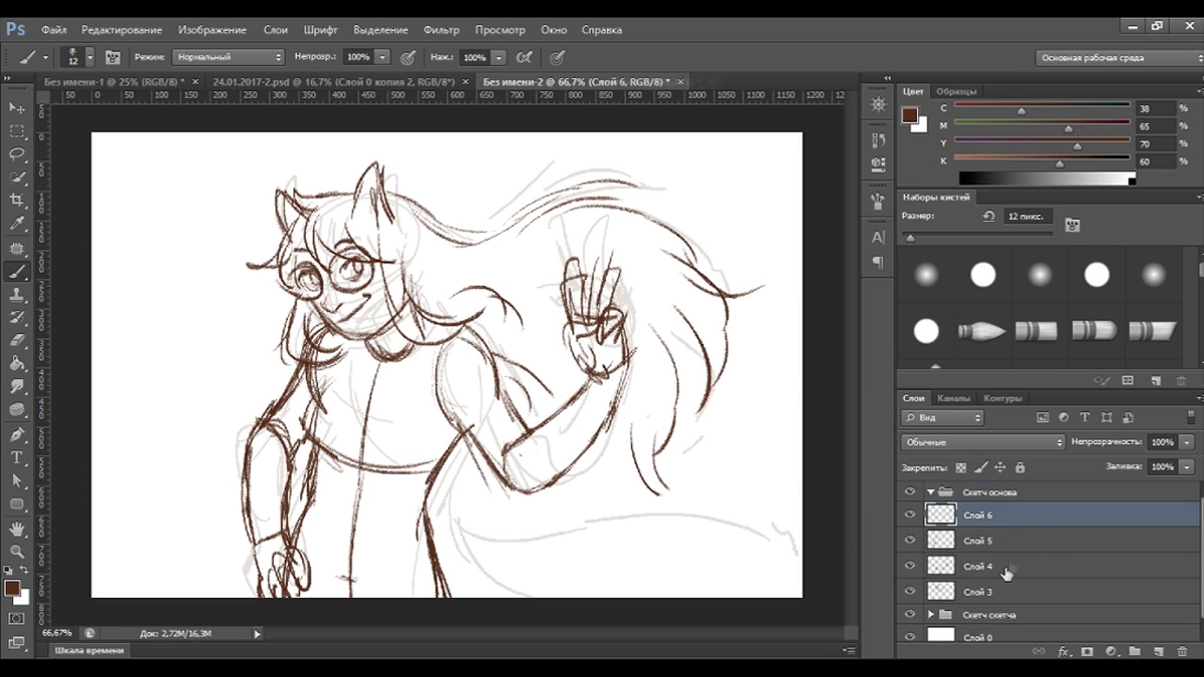
pyautogui.keyDown('shift'); pyautogui.click(995, 593); pyautogui.keyUp('shift')
pyautogui.moveTo(988, 489); pyautogui.dragTo(983, 490)
pyautogui.click(930, 492)
pyautogui.click(1158, 651)
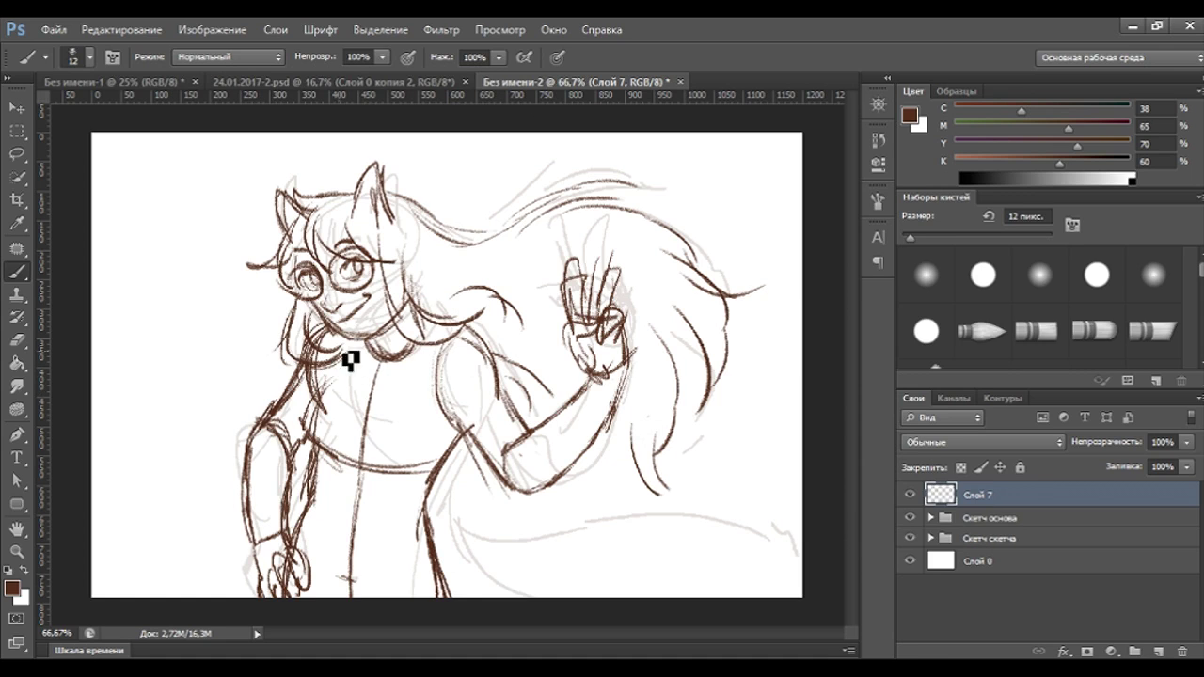
# Set the Скетч основа group to 60% opacity and return to Слой 7.
pyautogui.moveTo(376, 357); pyautogui.dragTo(430, 345)
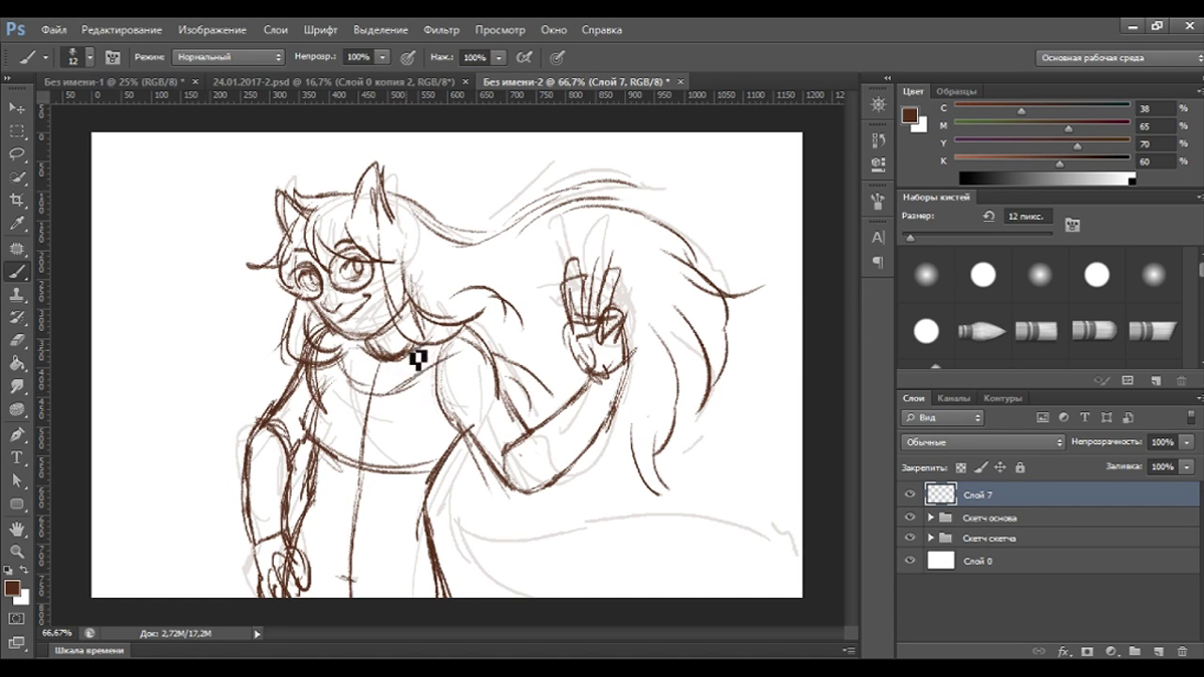
pyautogui.click(1050, 519)
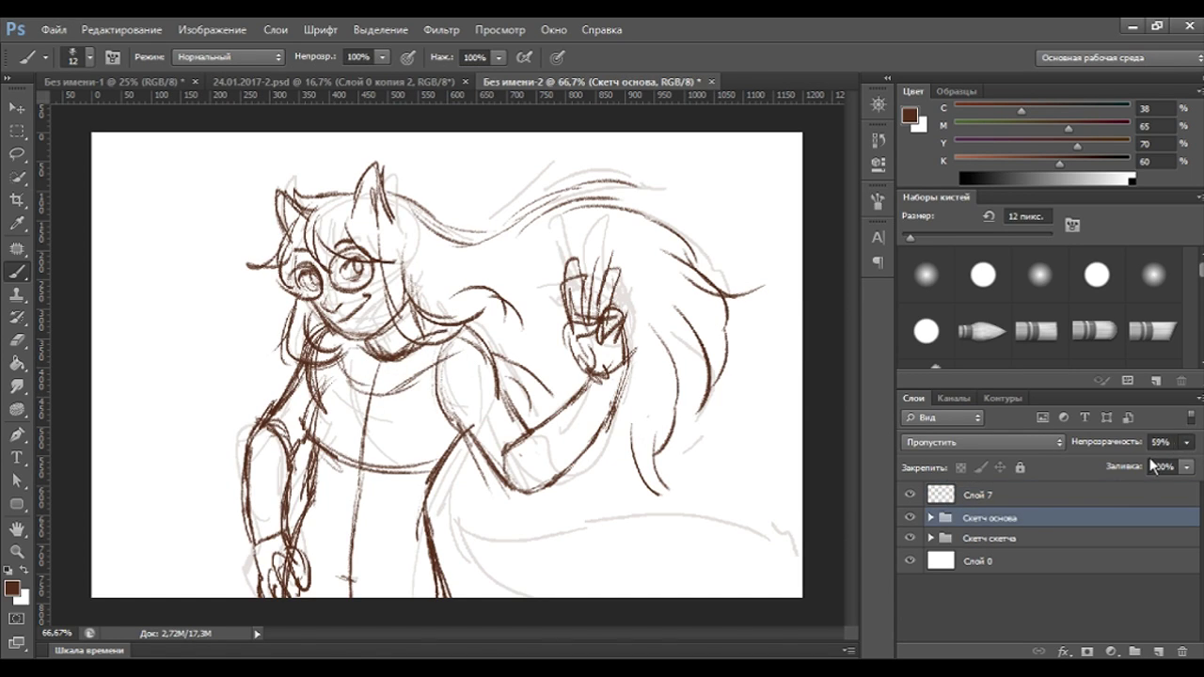
pyautogui.write('60')
pyautogui.press('Return')
pyautogui.click(1028, 504)
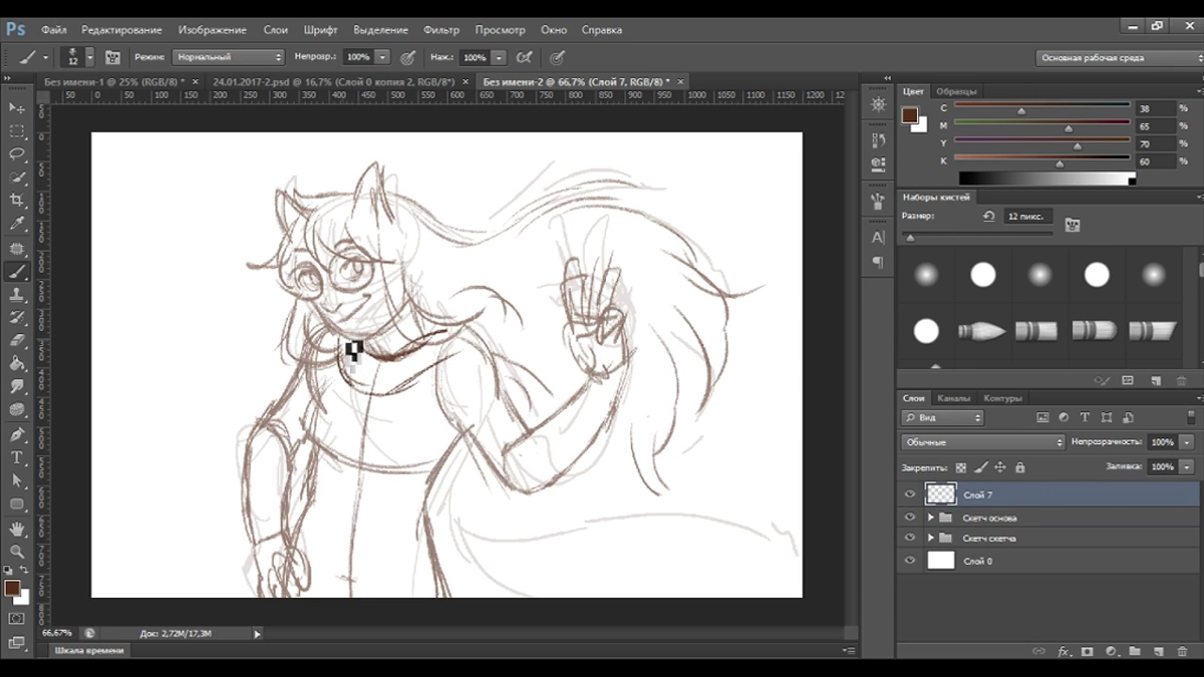
# Ink the collar curve and the long lower-body curve across to the right, fixing it with the eraser.
pyautogui.moveTo(482, 346); pyautogui.dragTo(386, 350)
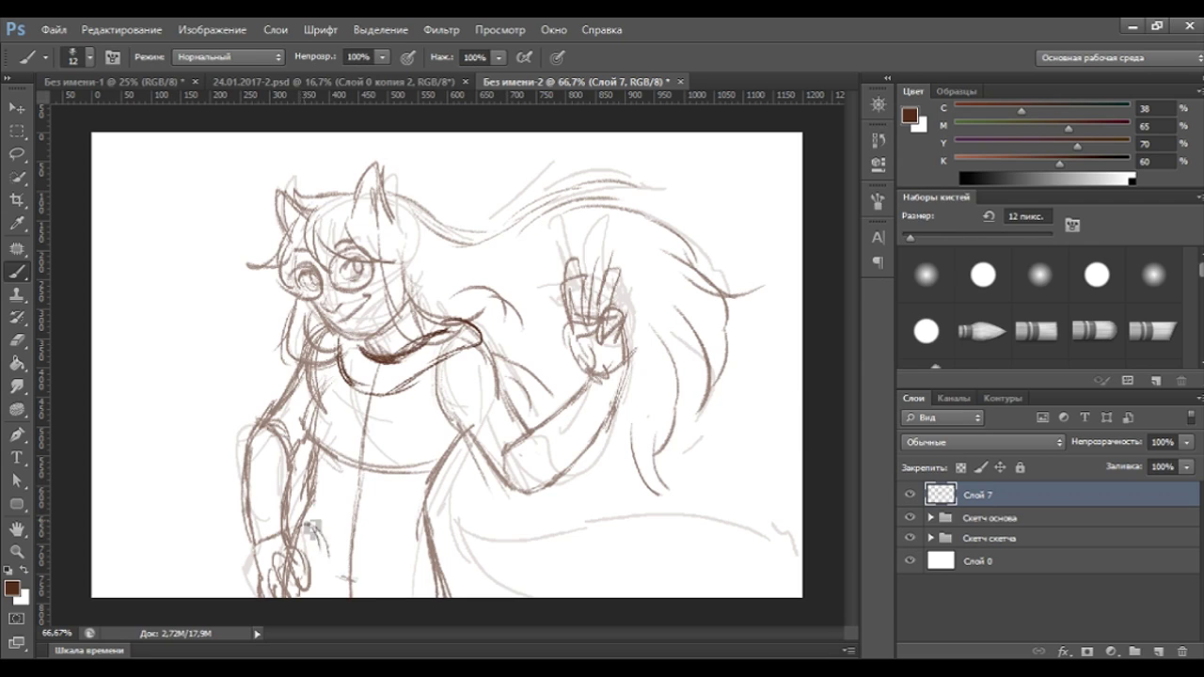
pyautogui.moveTo(311, 522)
pyautogui.mouseDown()
pyautogui.moveTo(341, 588)
pyautogui.moveTo(414, 536)
pyautogui.moveTo(349, 603)
pyautogui.moveTo(428, 541)
pyautogui.moveTo(336, 564)
pyautogui.mouseUp()
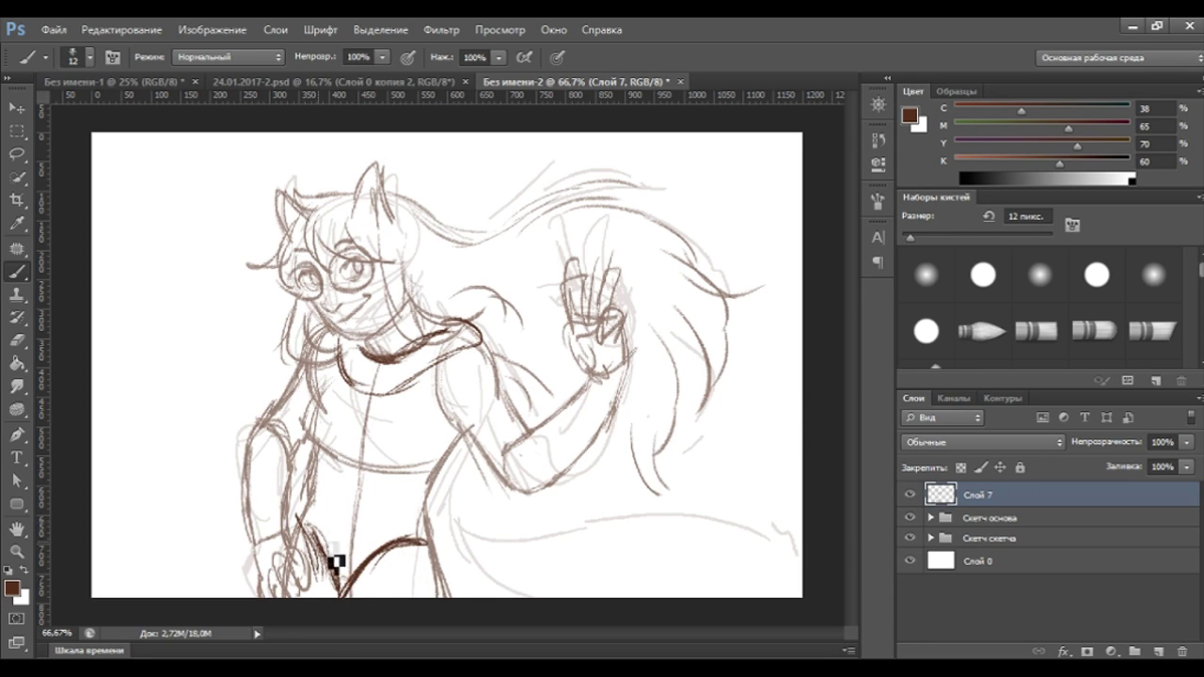
pyautogui.moveTo(434, 544)
pyautogui.mouseDown()
pyautogui.moveTo(492, 551)
pyautogui.moveTo(538, 538)
pyautogui.mouseUp()
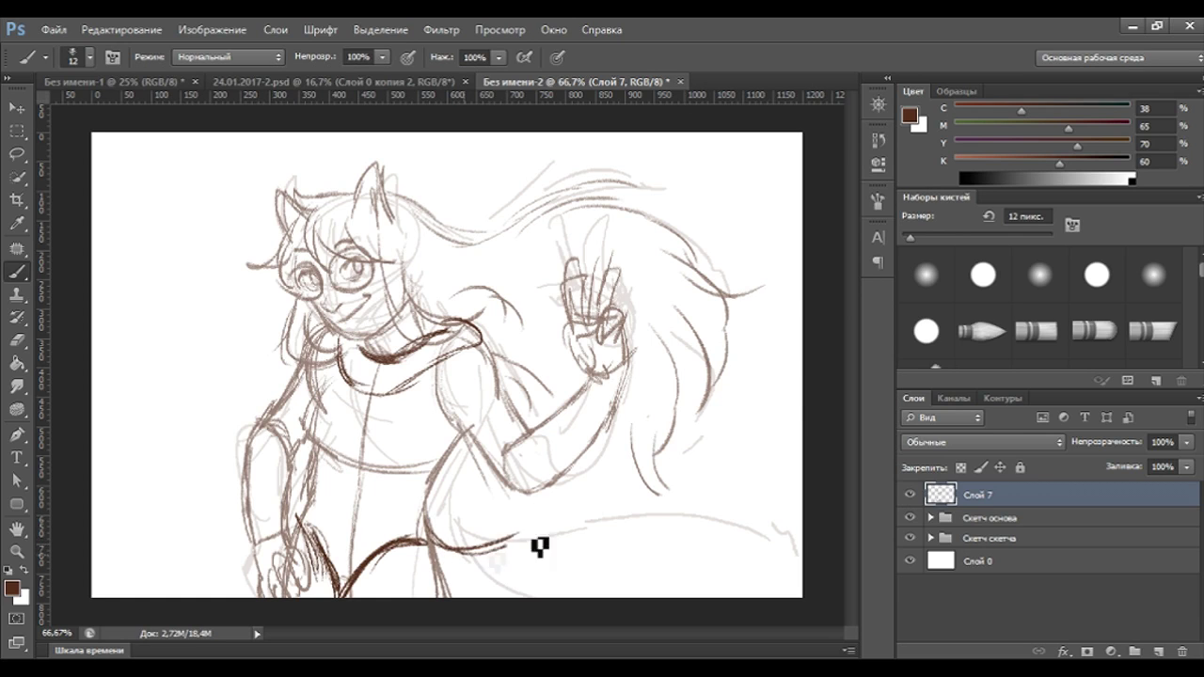
pyautogui.moveTo(442, 546)
pyautogui.mouseDown()
pyautogui.moveTo(492, 570)
pyautogui.moveTo(657, 515)
pyautogui.moveTo(784, 550)
pyautogui.moveTo(790, 595)
pyautogui.mouseUp()
pyautogui.moveTo(649, 523)
pyautogui.mouseDown()
pyautogui.moveTo(508, 530)
pyautogui.moveTo(430, 498)
pyautogui.moveTo(552, 556)
pyautogui.moveTo(586, 527)
pyautogui.moveTo(739, 522)
pyautogui.mouseUp()
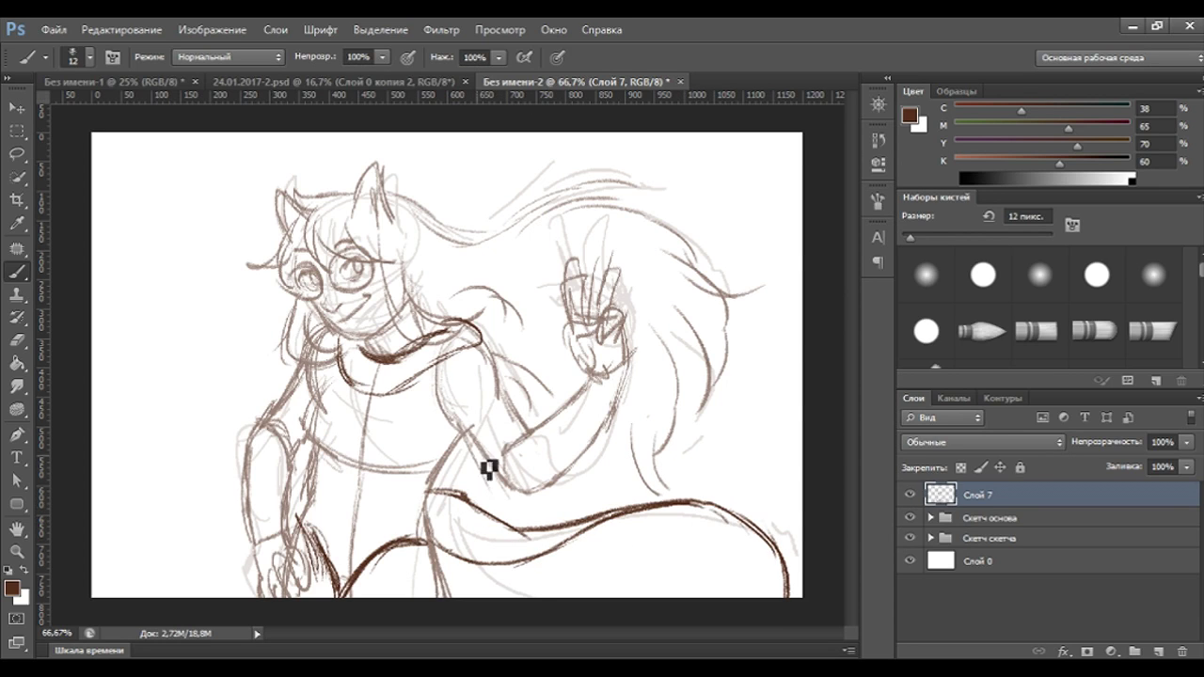
pyautogui.click(17, 340)
pyautogui.moveTo(433, 495)
pyautogui.mouseDown()
pyautogui.moveTo(537, 546)
pyautogui.moveTo(475, 523)
pyautogui.mouseUp()
pyautogui.click(17, 271)
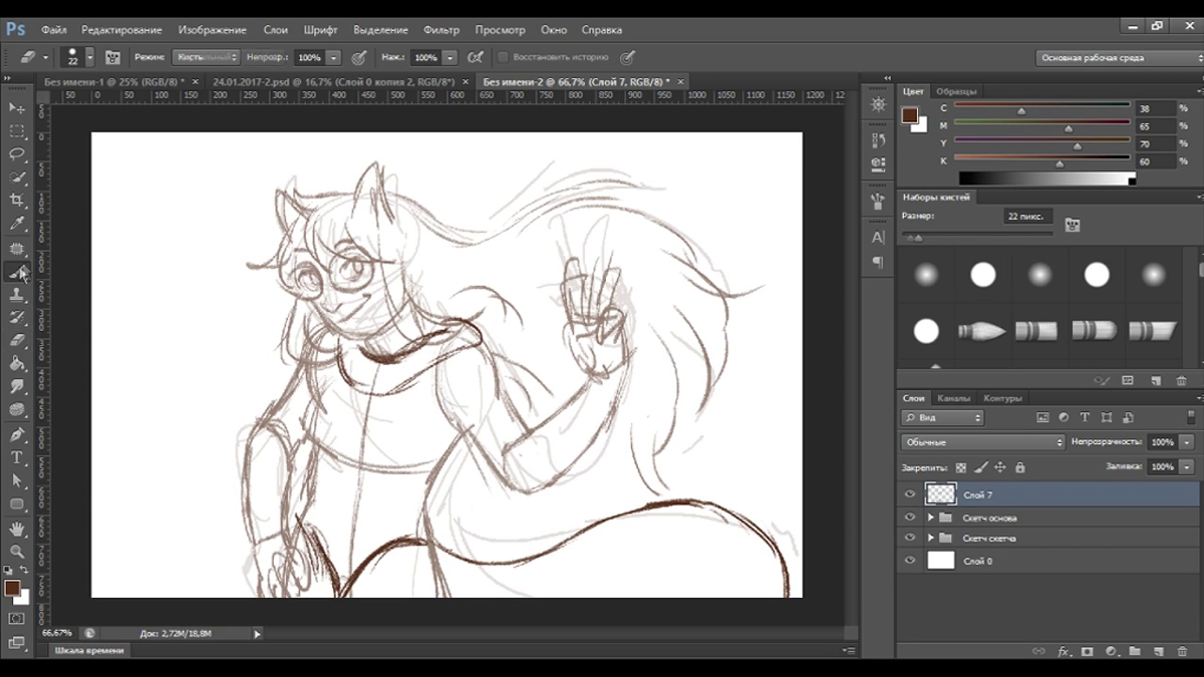
pyautogui.moveTo(569, 529)
pyautogui.mouseDown()
pyautogui.moveTo(443, 524)
pyautogui.moveTo(461, 555)
pyautogui.mouseUp()
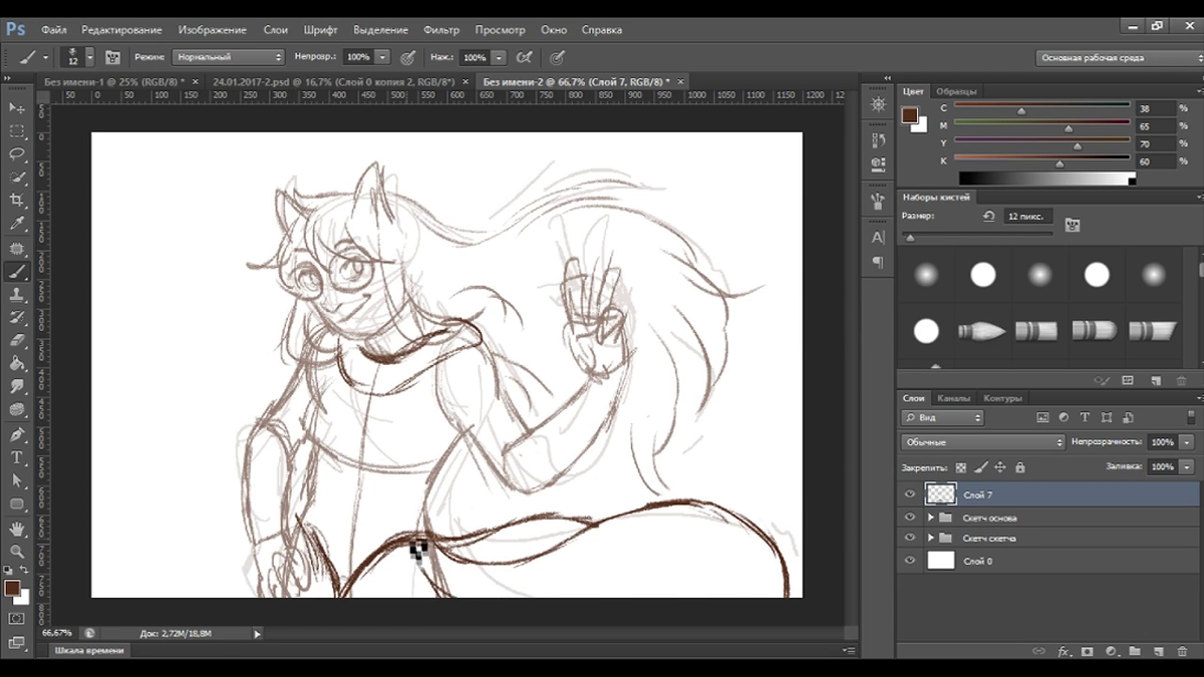
# Toggle the Скетч основа and Скетч скетча groups' visibility to check the line work.
pyautogui.moveTo(910, 520); pyautogui.dragTo(913, 540)
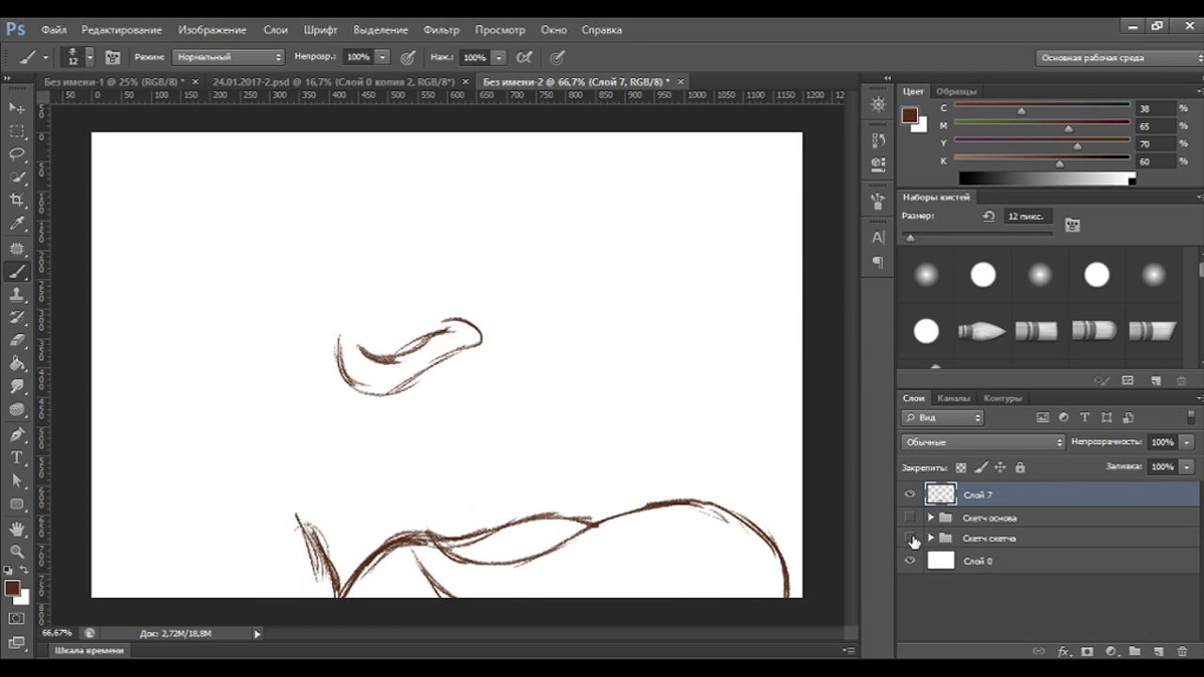
pyautogui.click(911, 540)
pyautogui.click(910, 539)
pyautogui.click(910, 519)
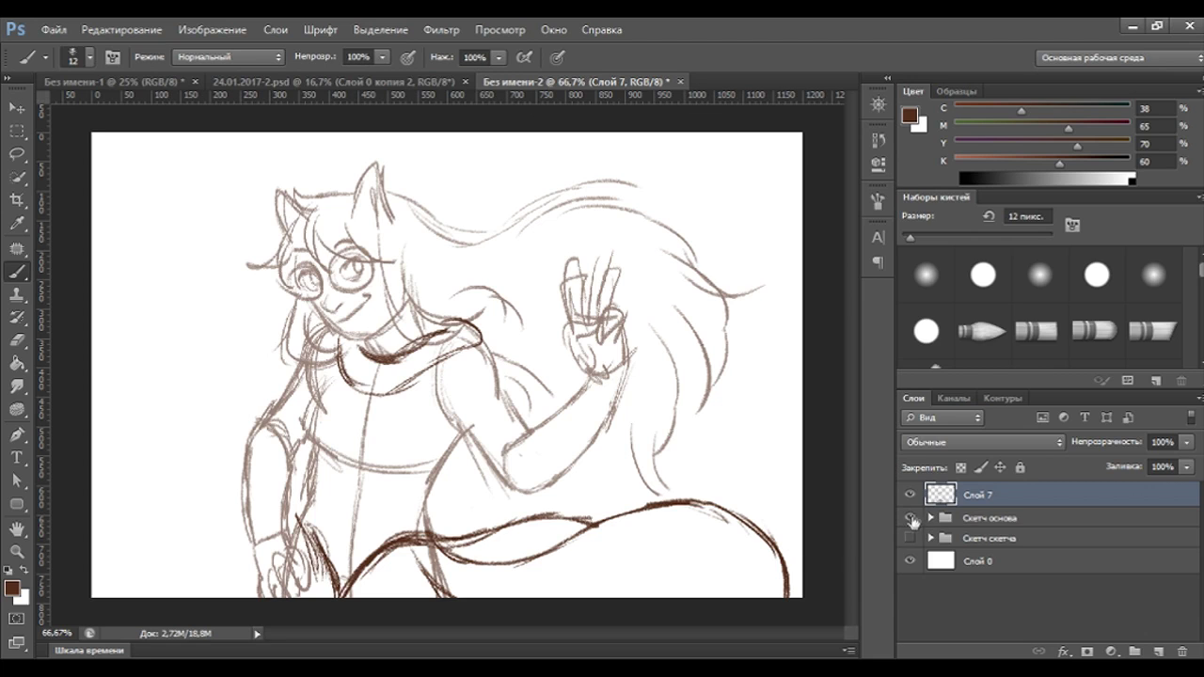
pyautogui.click(910, 539)
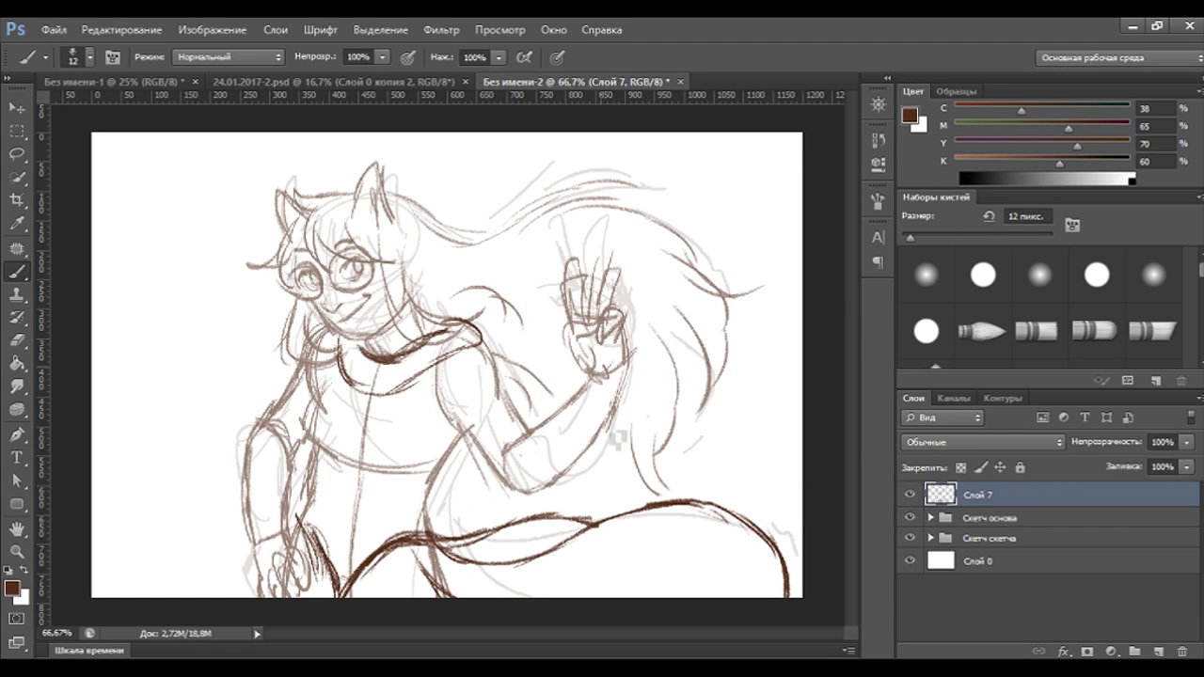
# Ink the raised arm's lines from the hand, including its underside, elbow end and left edge.
pyautogui.moveTo(565, 381); pyautogui.dragTo(790, 313)
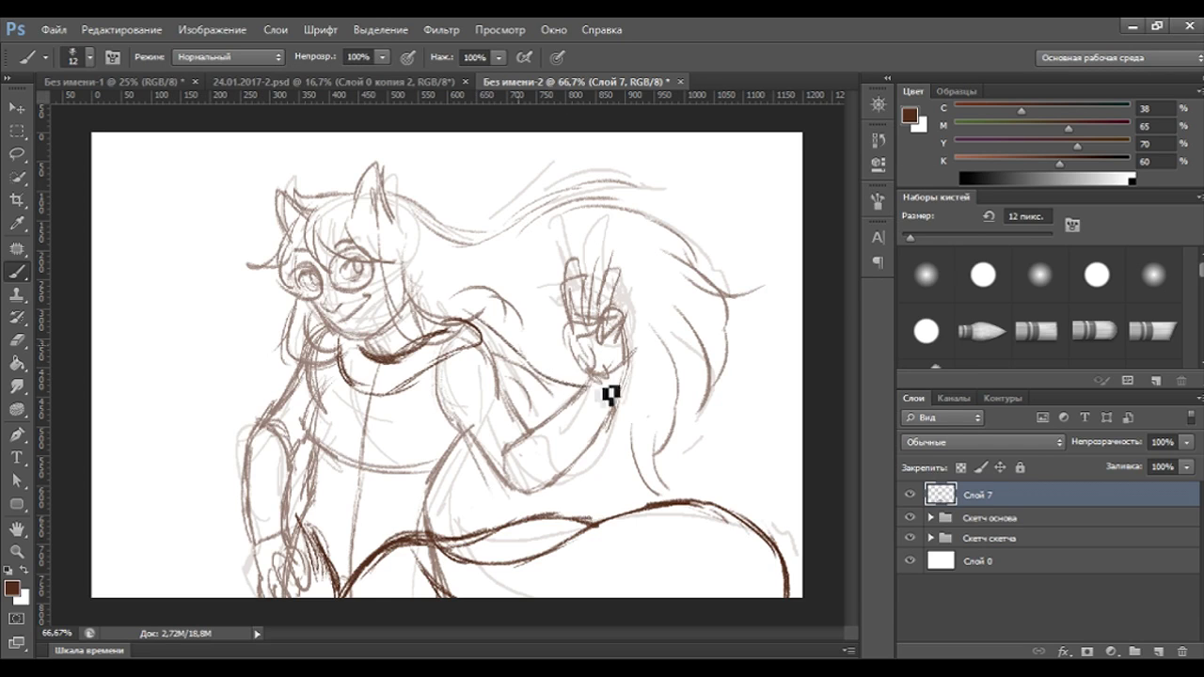
pyautogui.moveTo(795, 315)
pyautogui.mouseDown()
pyautogui.moveTo(747, 364)
pyautogui.moveTo(613, 440)
pyautogui.mouseUp()
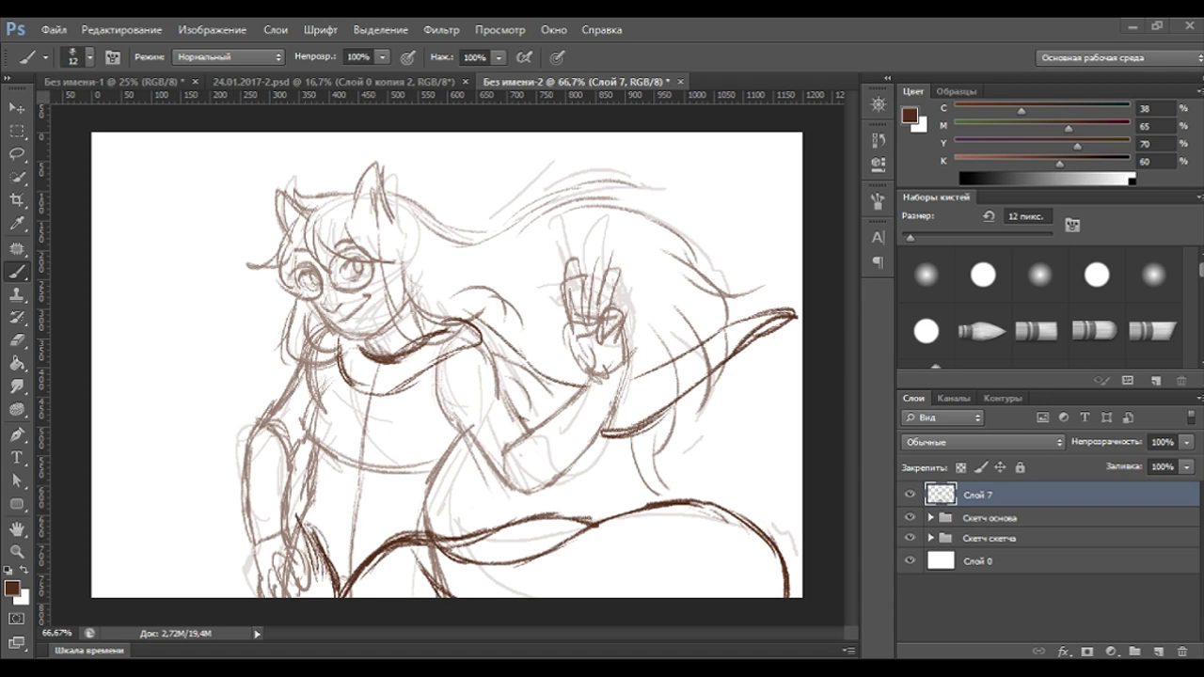
pyautogui.moveTo(595, 399); pyautogui.dragTo(612, 455)
pyautogui.hotkey('ctrl', 'z')
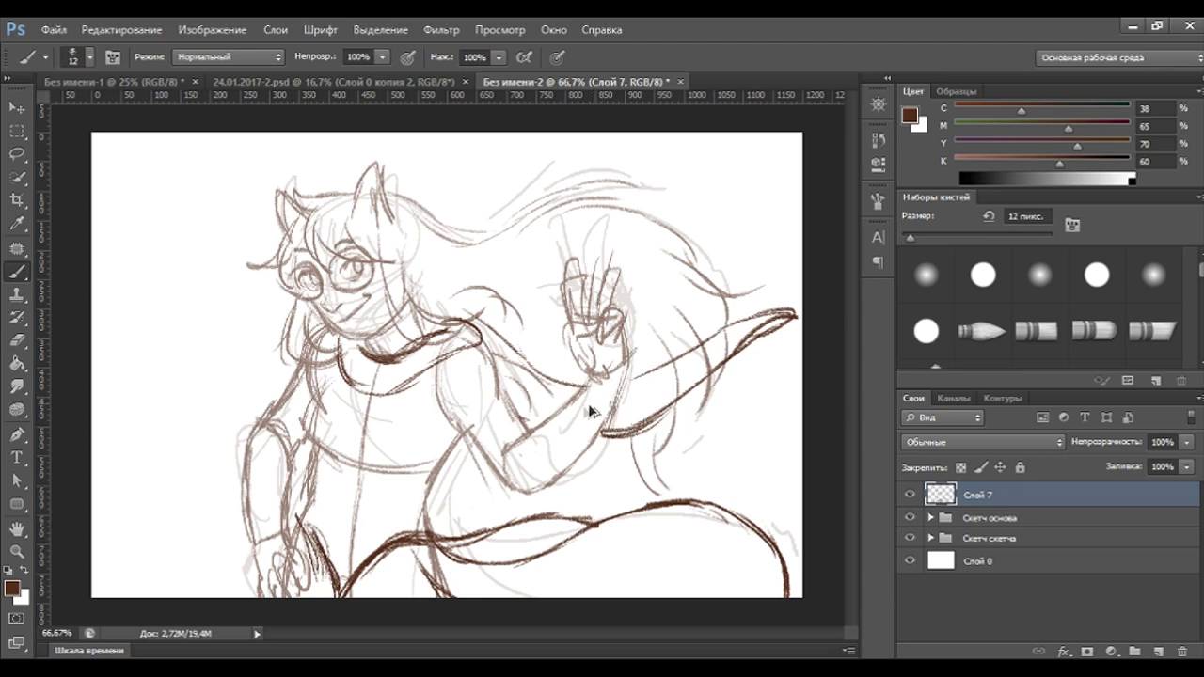
pyautogui.moveTo(577, 395); pyautogui.dragTo(611, 442)
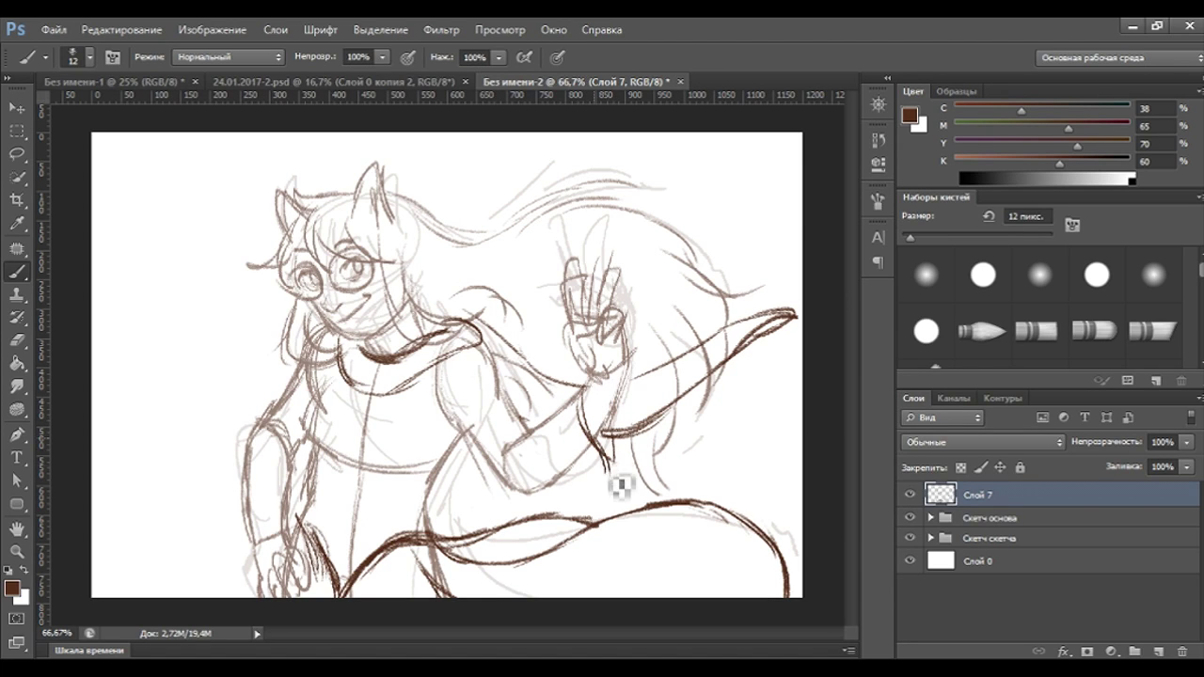
pyautogui.moveTo(548, 482); pyautogui.dragTo(610, 467)
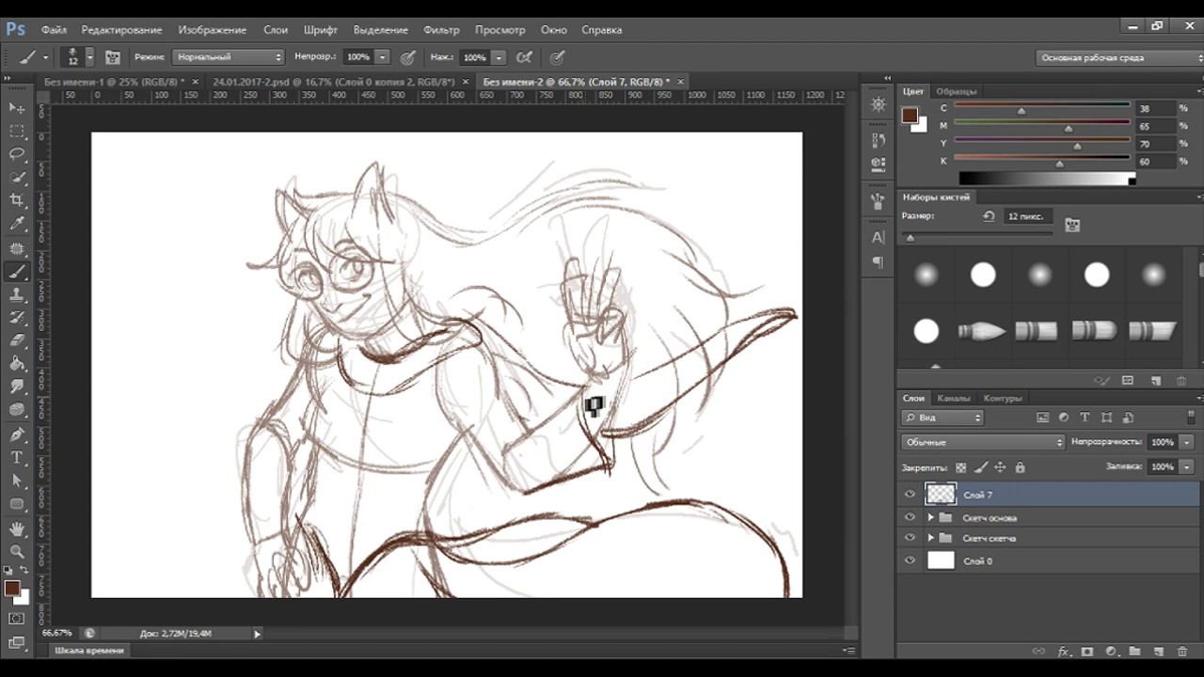
pyautogui.moveTo(513, 443); pyautogui.dragTo(523, 490)
pyautogui.moveTo(498, 435); pyautogui.dragTo(528, 434)
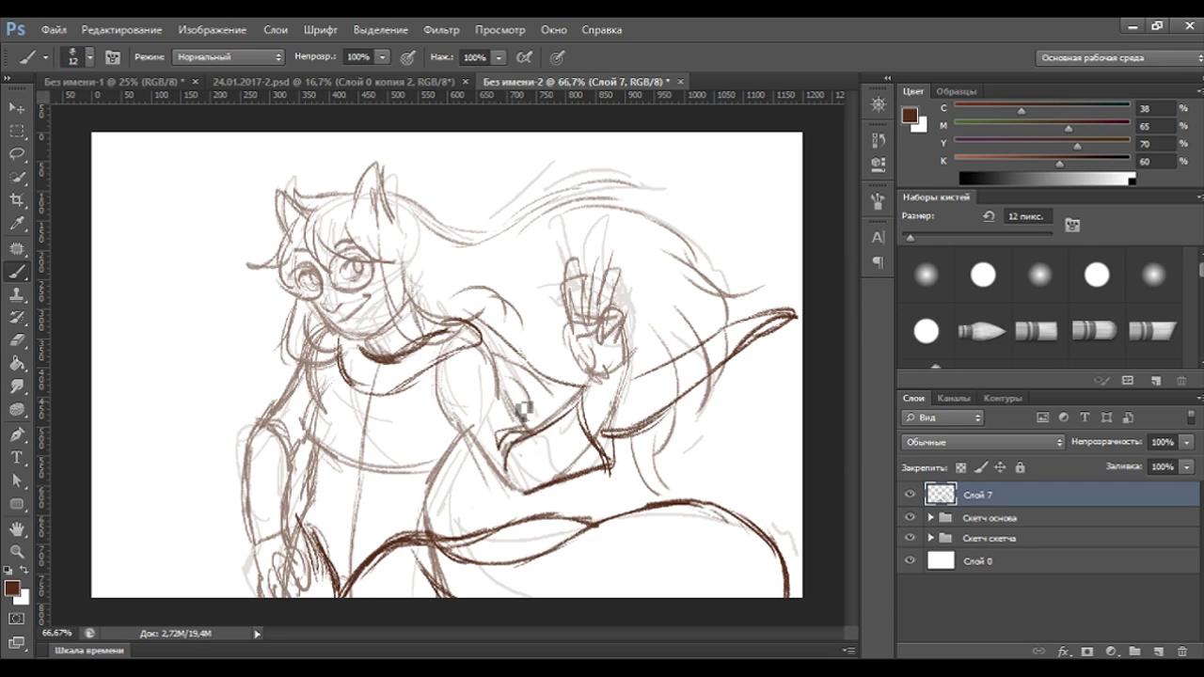
pyautogui.moveTo(467, 372); pyautogui.dragTo(470, 430)
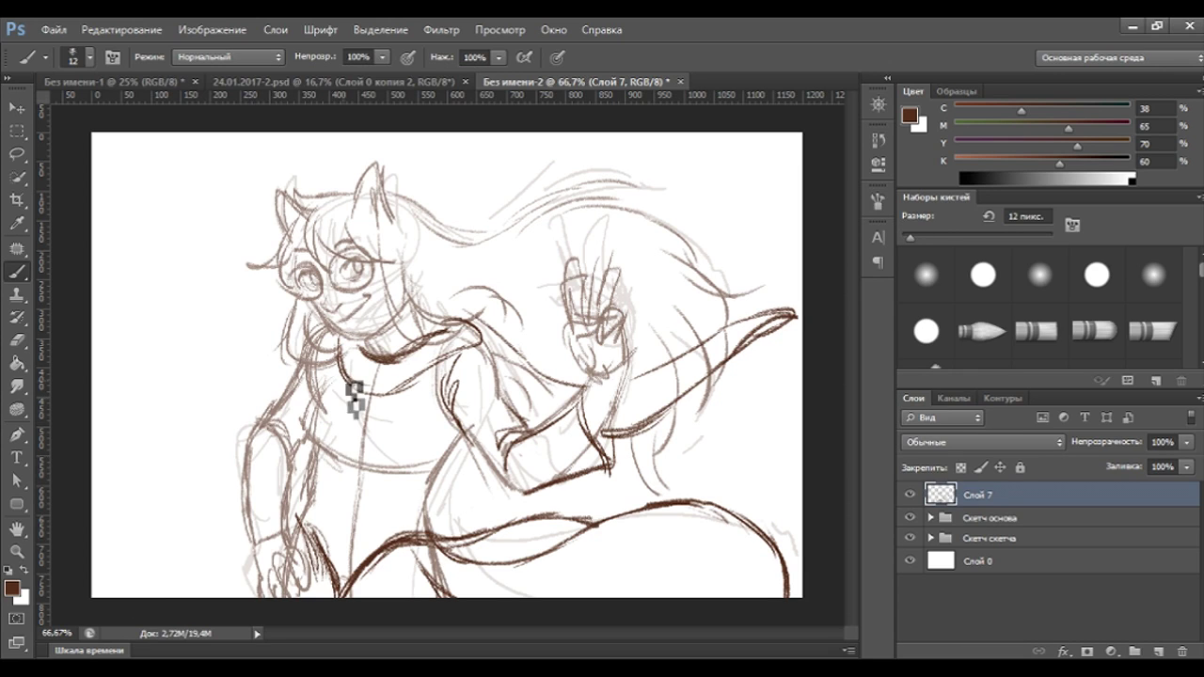
# Reinforce the left forearm and hand outlines, then toggle Слой 7 to check.
pyautogui.moveTo(254, 498); pyautogui.dragTo(246, 593)
pyautogui.moveTo(258, 475); pyautogui.dragTo(264, 565)
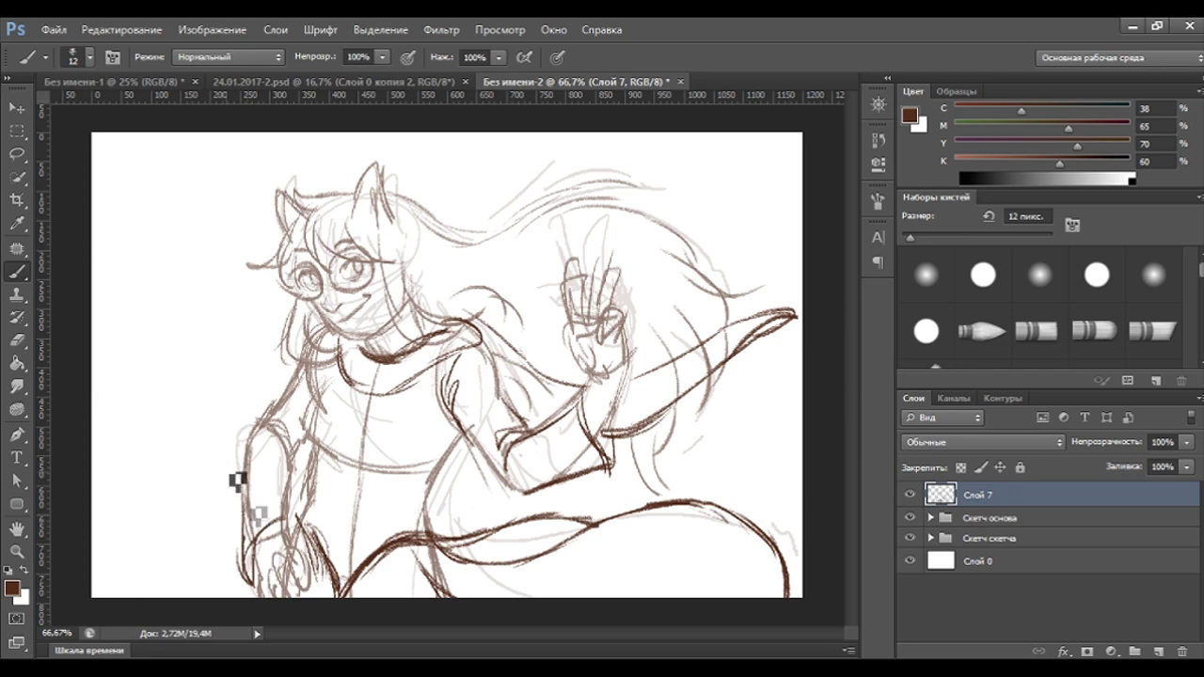
pyautogui.press('e')
pyautogui.press('b')
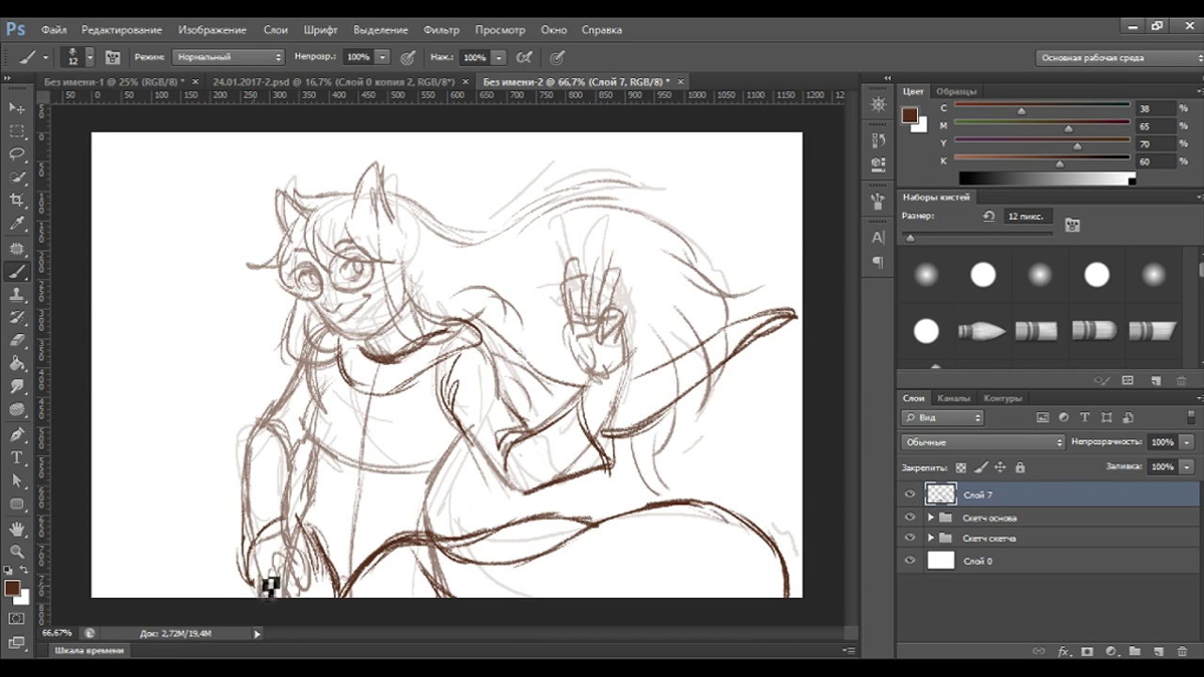
pyautogui.moveTo(291, 516)
pyautogui.mouseDown()
pyautogui.moveTo(299, 529)
pyautogui.moveTo(298, 460)
pyautogui.moveTo(316, 387)
pyautogui.moveTo(311, 453)
pyautogui.mouseUp()
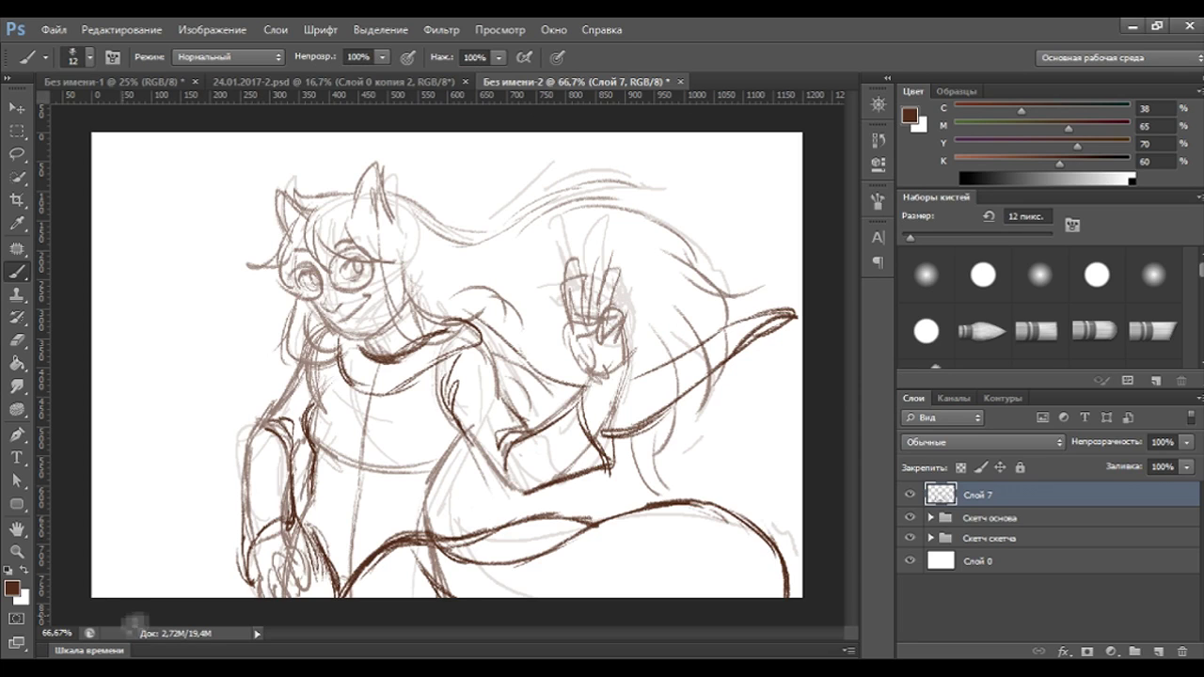
pyautogui.click(909, 496)
pyautogui.click(910, 496)
# On a new Слой 8, draw a spiral emblem on the chest, undoing a test move.
pyautogui.click(1160, 650)
pyautogui.moveTo(369, 407)
pyautogui.mouseDown()
pyautogui.moveTo(380, 456)
pyautogui.moveTo(356, 461)
pyautogui.moveTo(341, 442)
pyautogui.mouseUp()
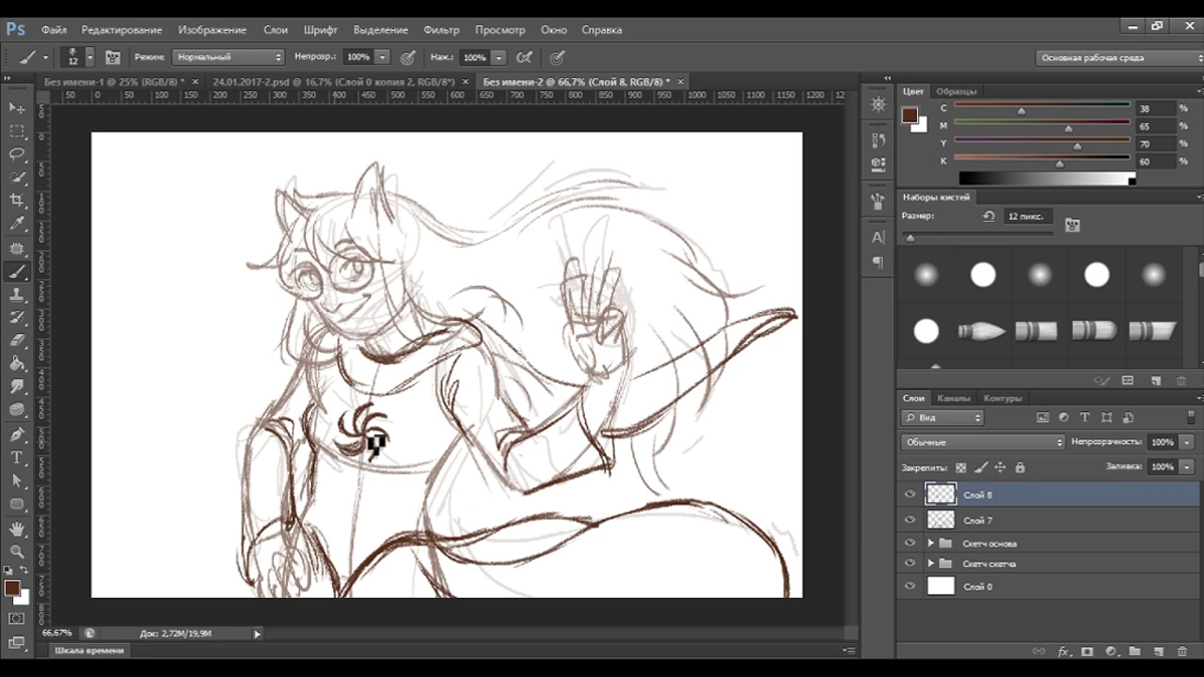
pyautogui.press('e')
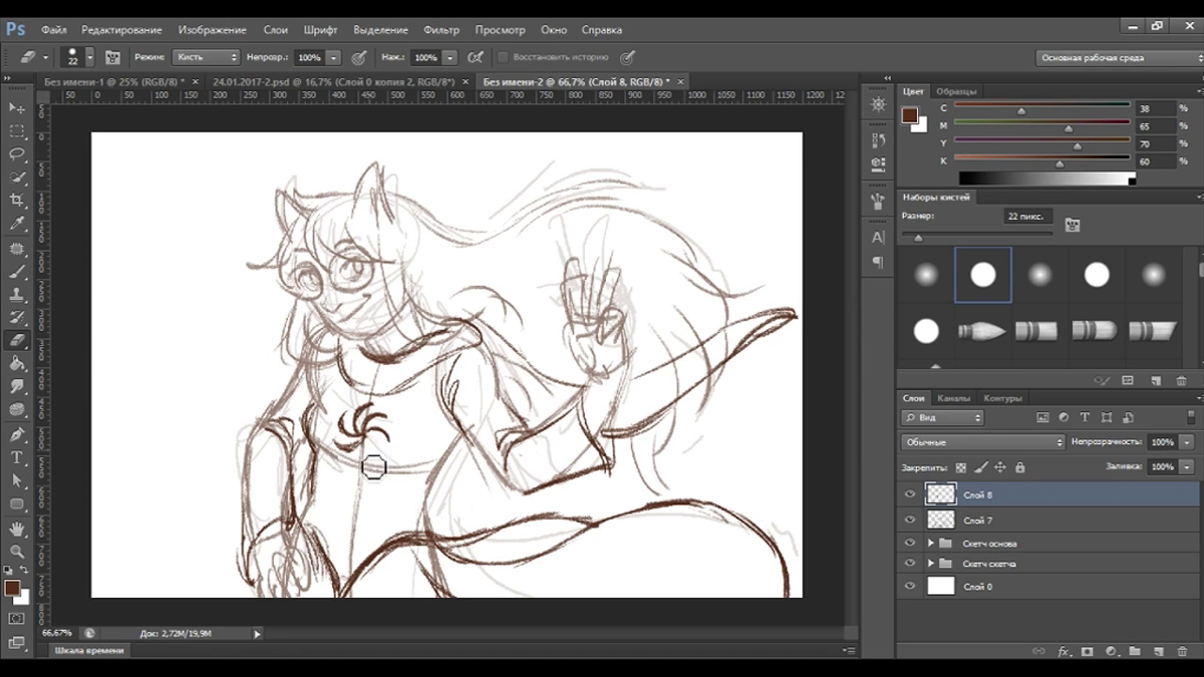
pyautogui.press('b')
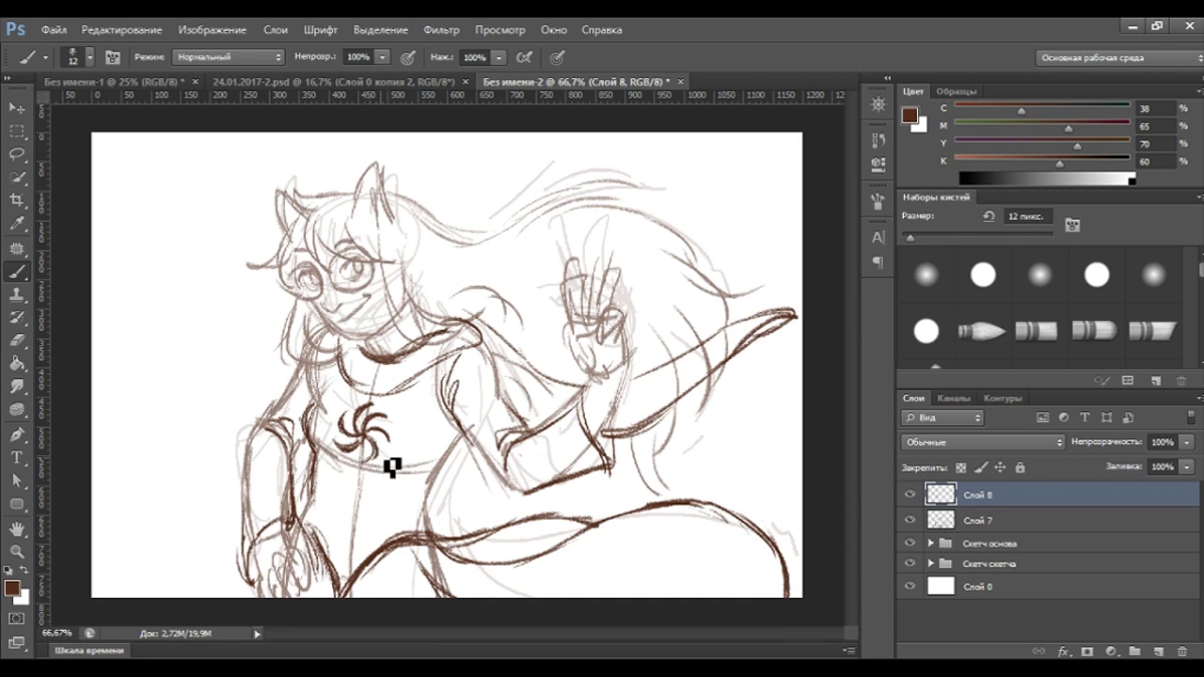
pyautogui.click(17, 106)
pyautogui.moveTo(371, 454); pyautogui.dragTo(375, 459)
pyautogui.hotkey('ctrl', 'z')
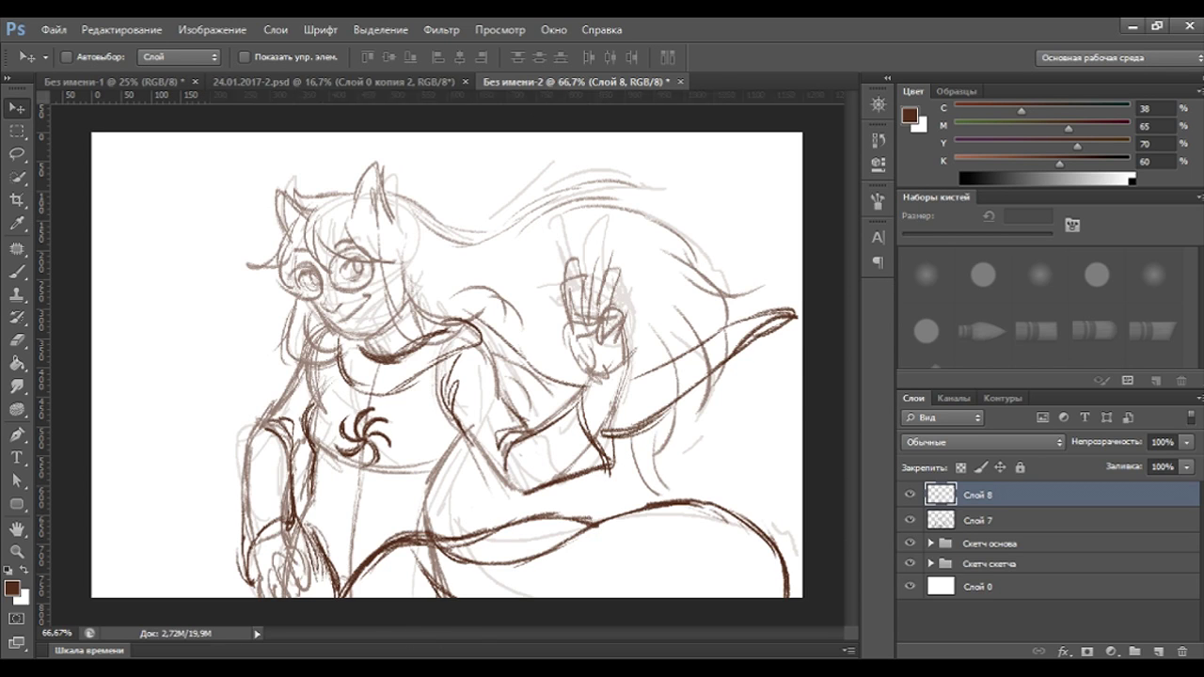
# Crop the canvas's left edge slightly inward.
pyautogui.click(18, 199)
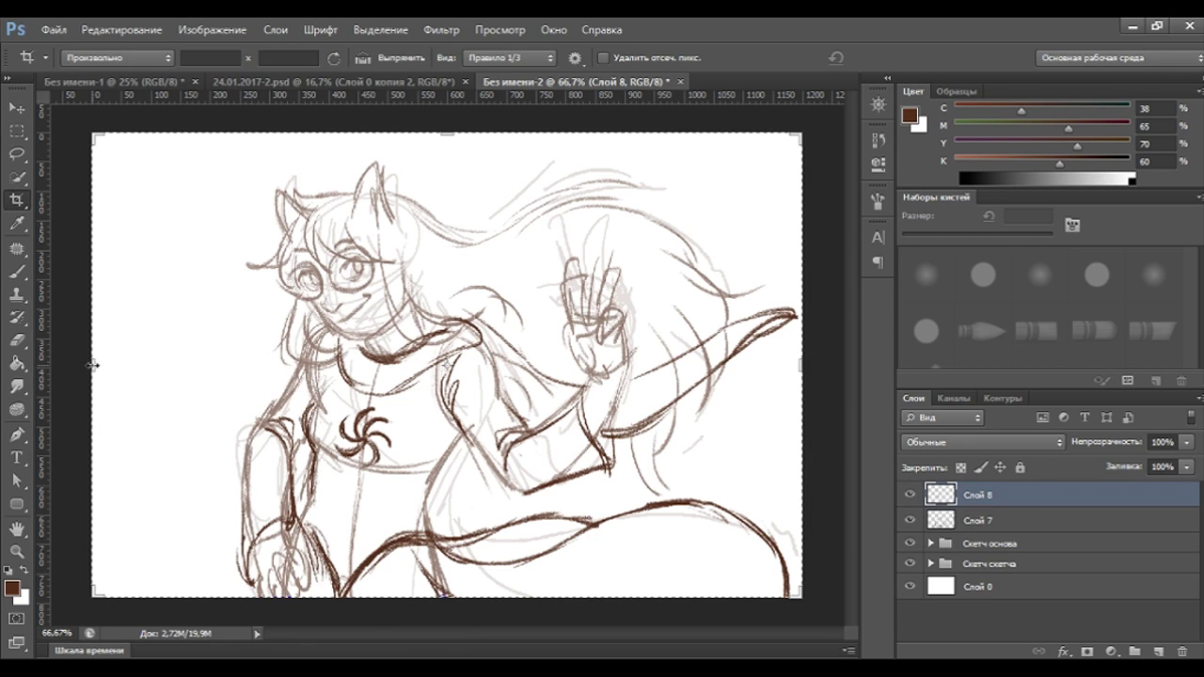
pyautogui.moveTo(91, 364); pyautogui.dragTo(100, 365)
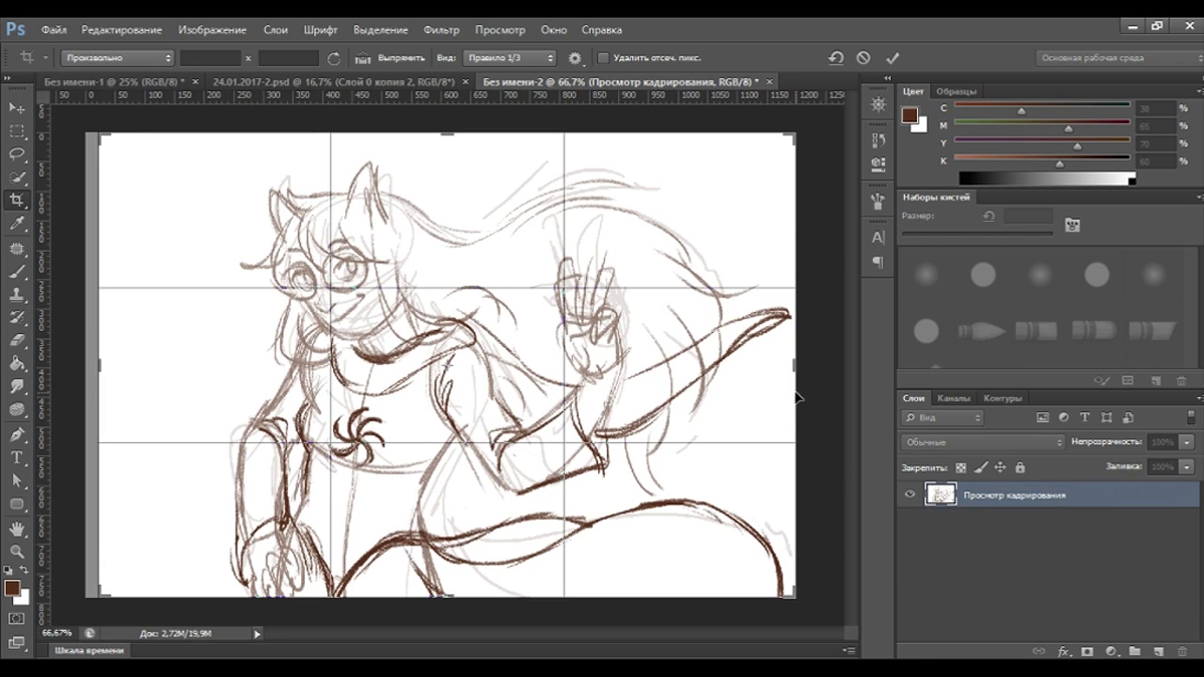
pyautogui.press('Return')
# Group the sketch layers into a group named Скетч at 33% opacity.
pyautogui.click(1135, 651)
pyautogui.write('Скетч')
pyautogui.press('Return')
pyautogui.click(1013, 518)
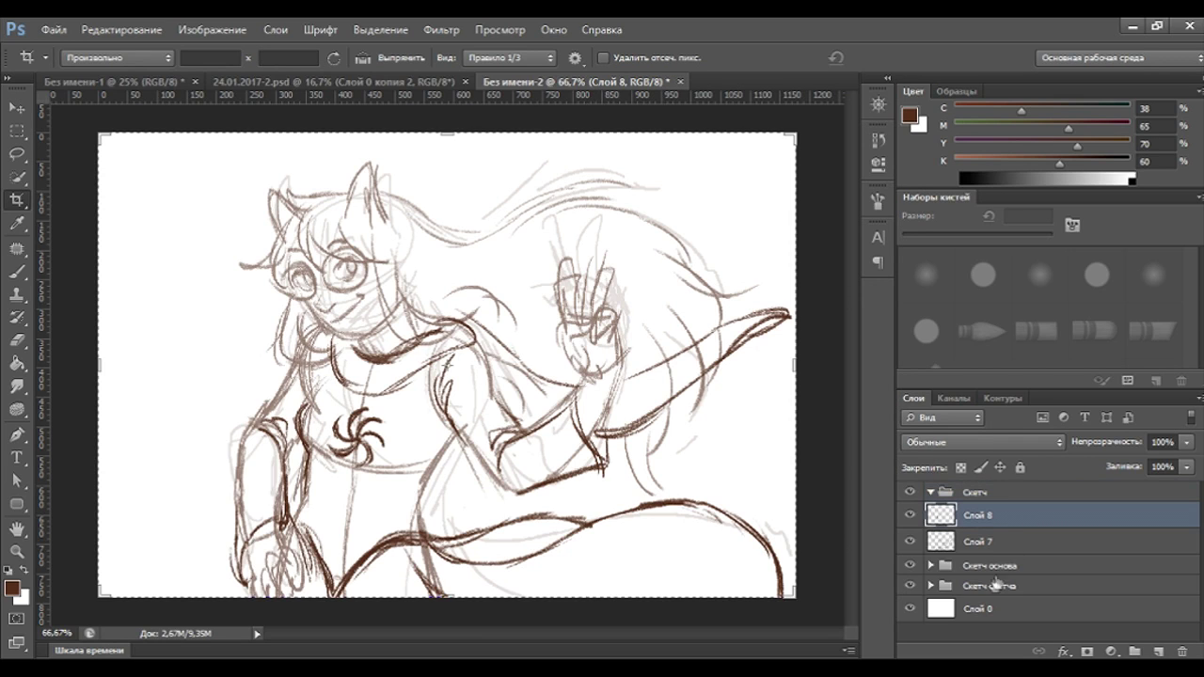
pyautogui.keyDown('shift'); pyautogui.click(995, 585); pyautogui.keyUp('shift')
pyautogui.moveTo(996, 585); pyautogui.dragTo(1000, 493)
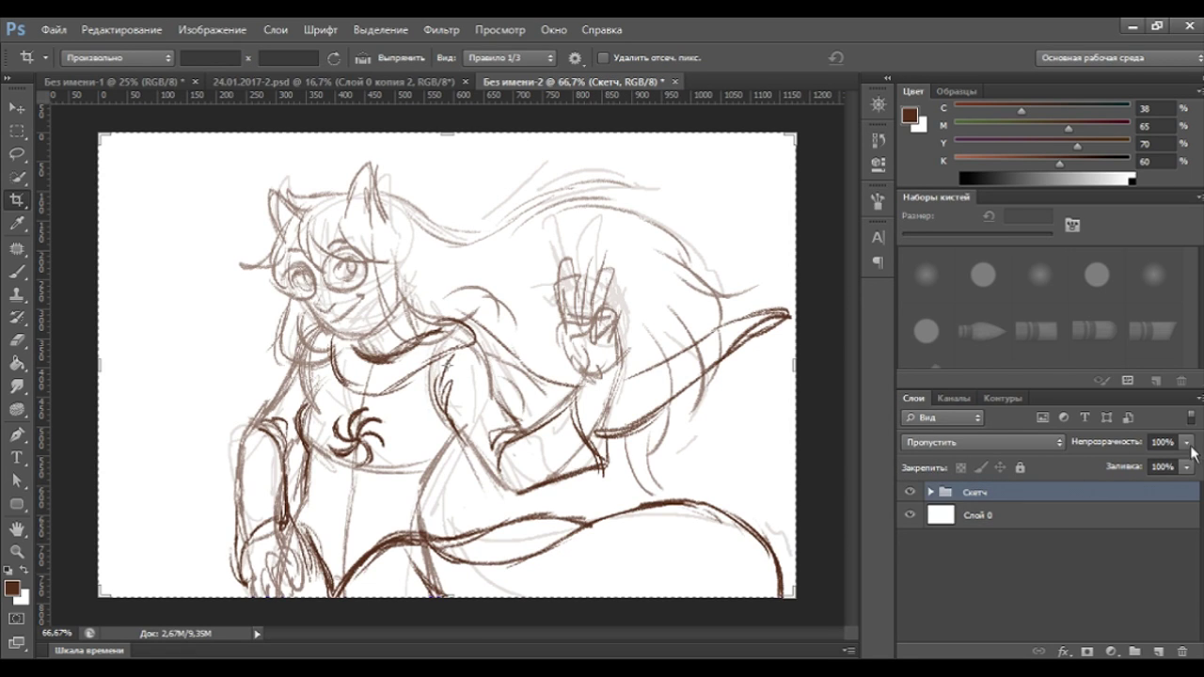
pyautogui.press('3')
pyautogui.press('2')
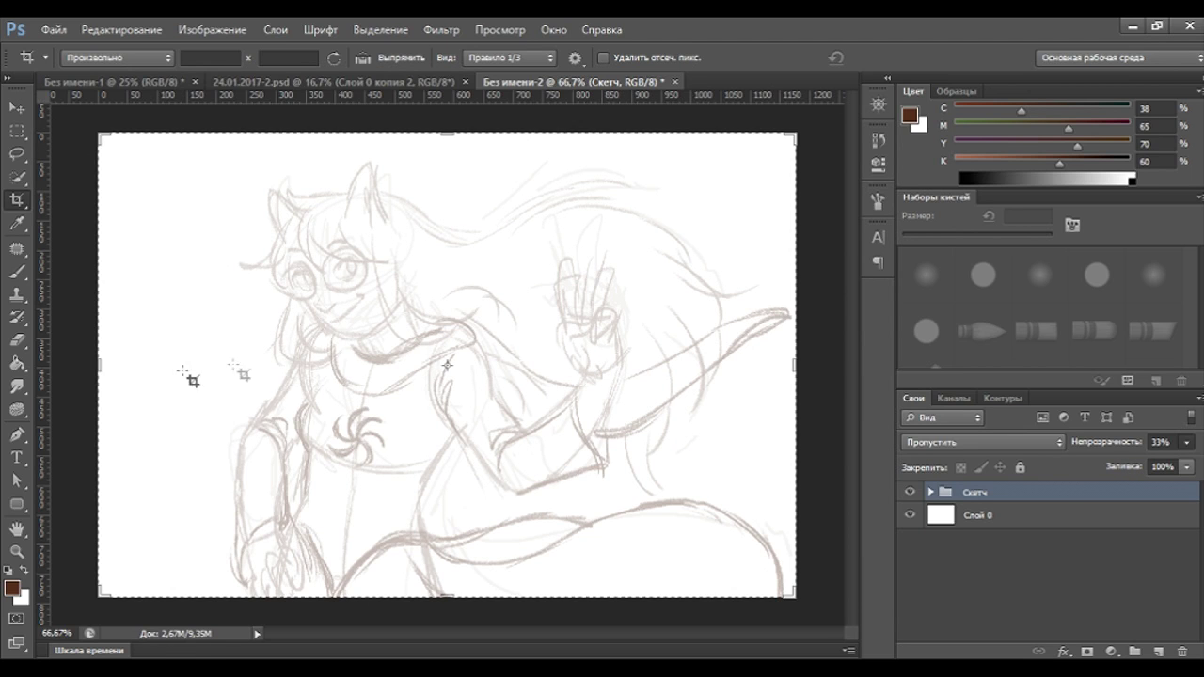
# Cancel a second canvas crop and add an empty Слой 9 on top.
pyautogui.moveTo(99, 362); pyautogui.dragTo(125, 378)
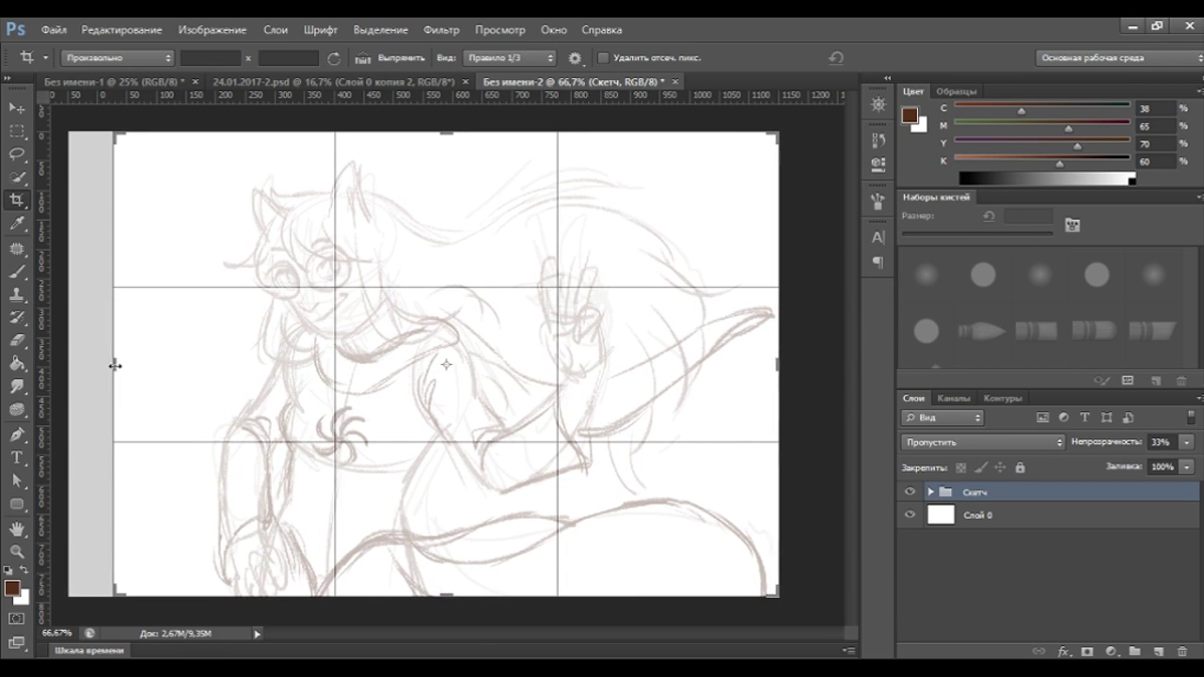
pyautogui.press('Escape')
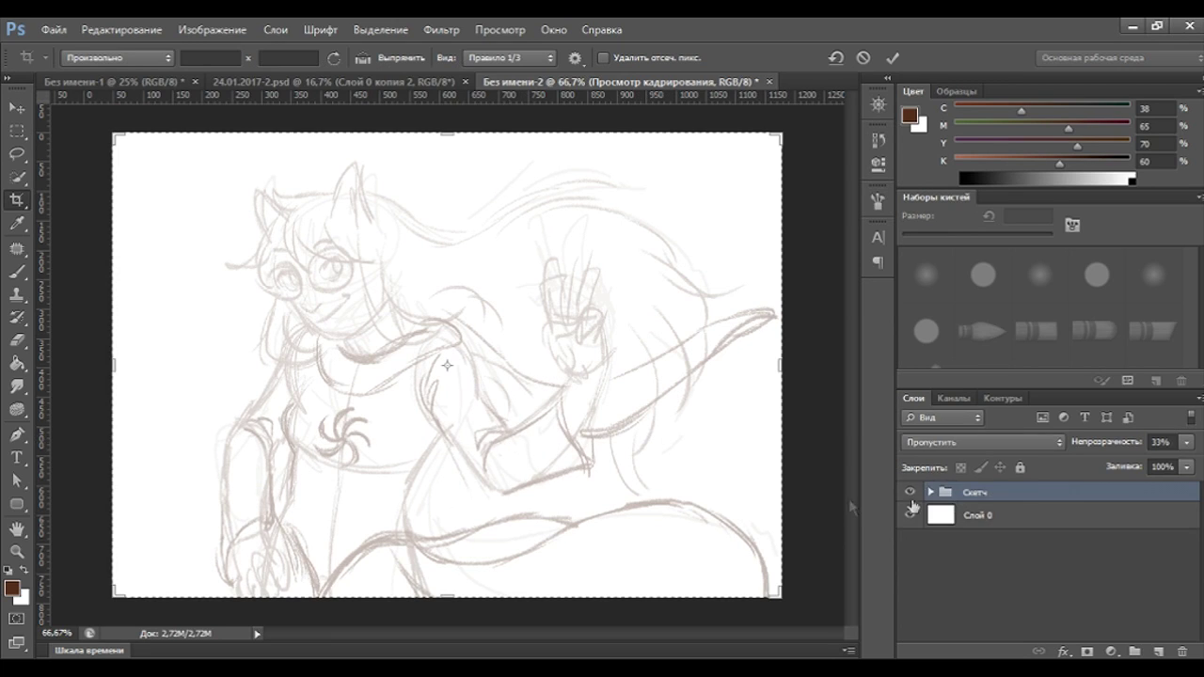
pyautogui.click(1158, 651)
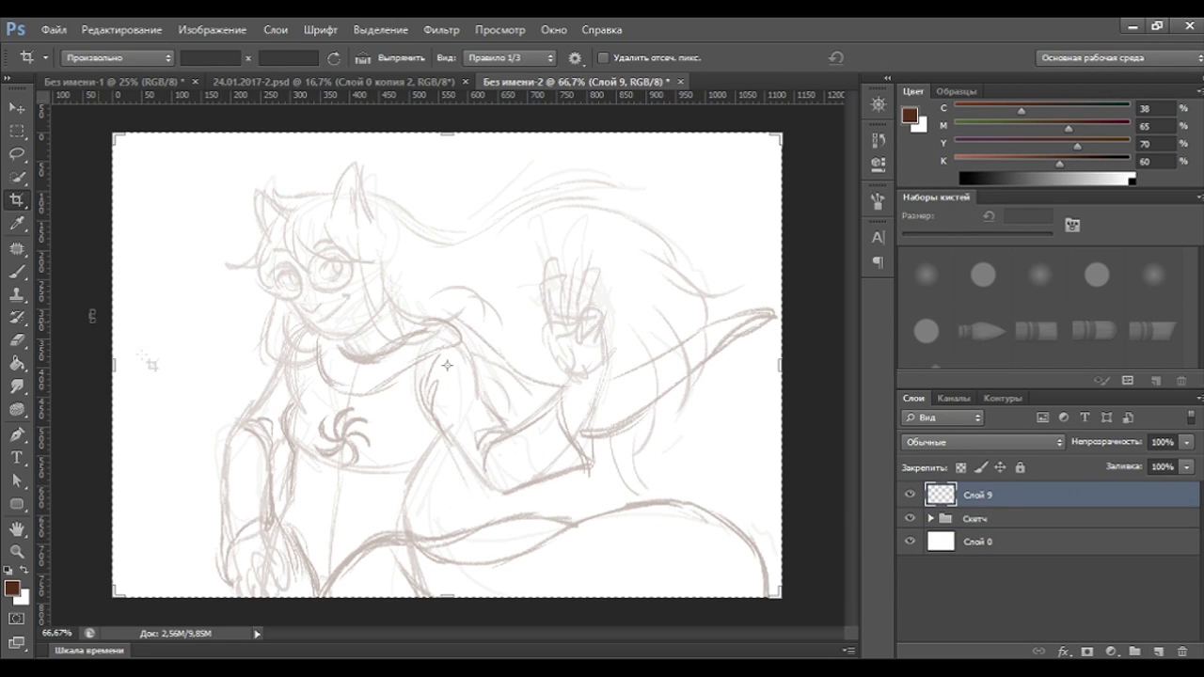
# Zoom out to the whole drawing and brush guide lines down and across the face.
pyautogui.click(17, 272)
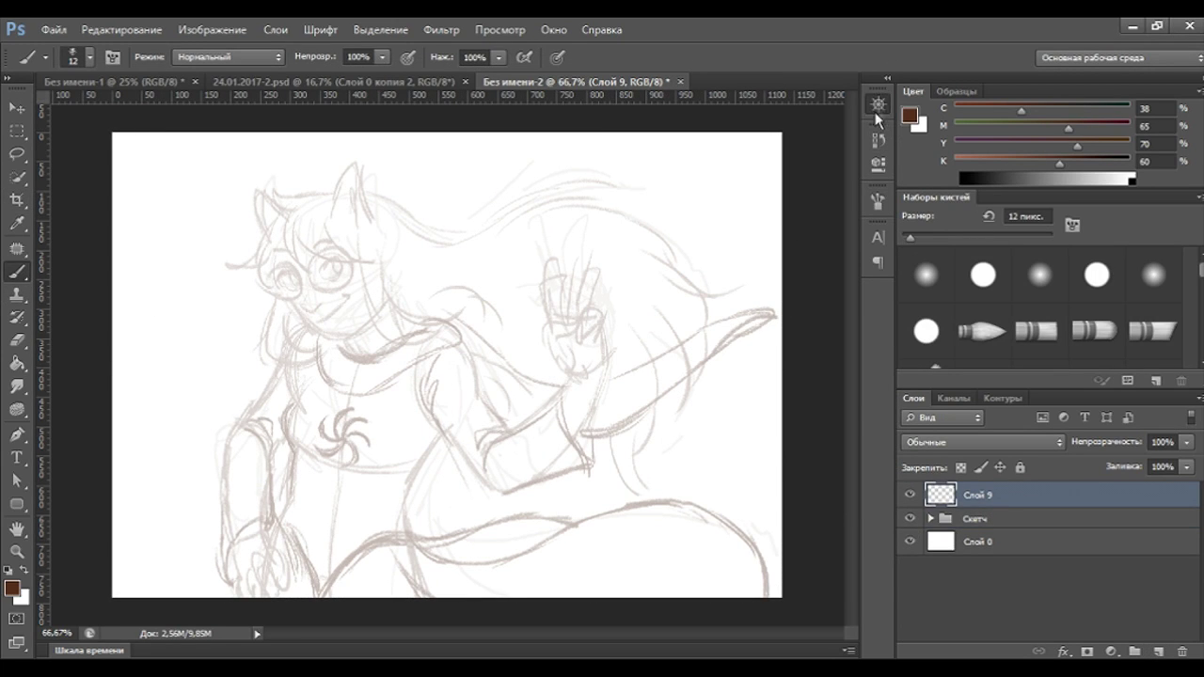
pyautogui.scroll(1, 833, 192)
pyautogui.scroll(2, 624, 201)
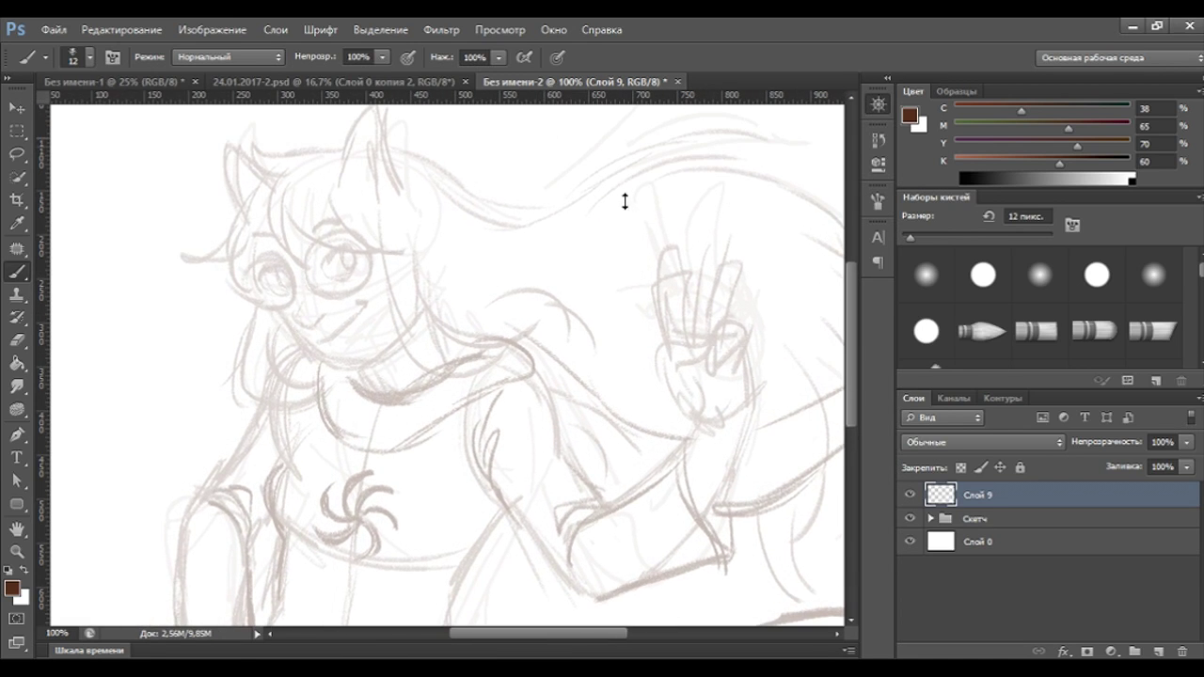
pyautogui.hotkey('ctrl', '0')
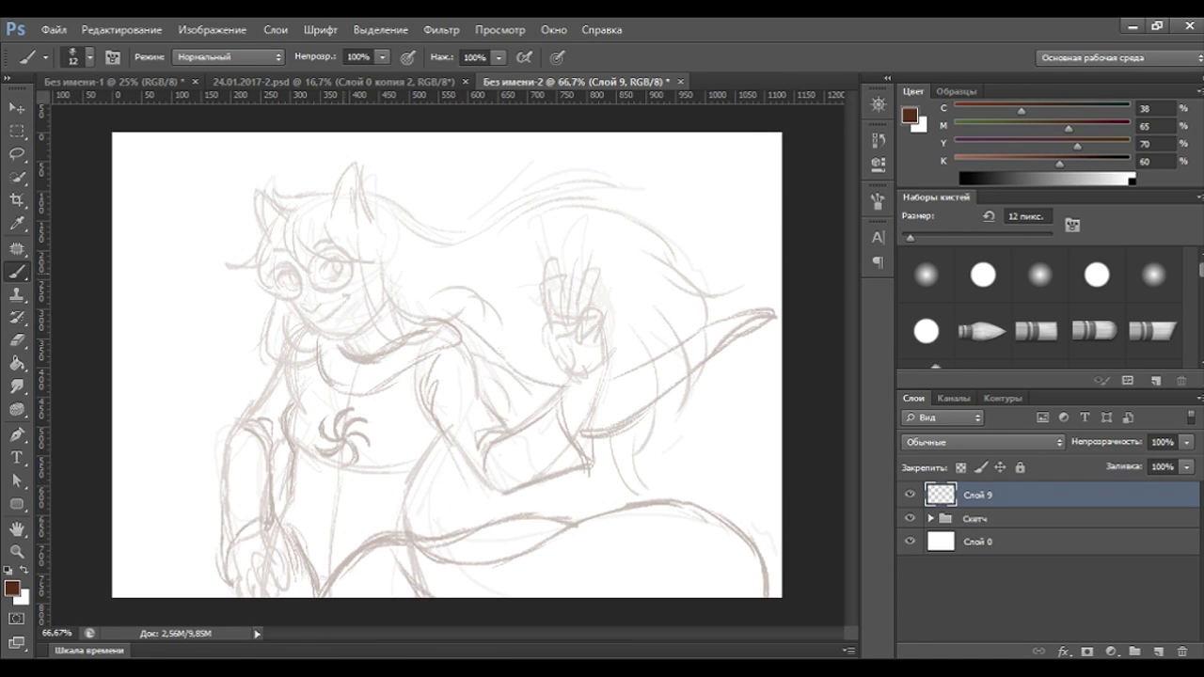
pyautogui.moveTo(299, 226); pyautogui.dragTo(327, 340)
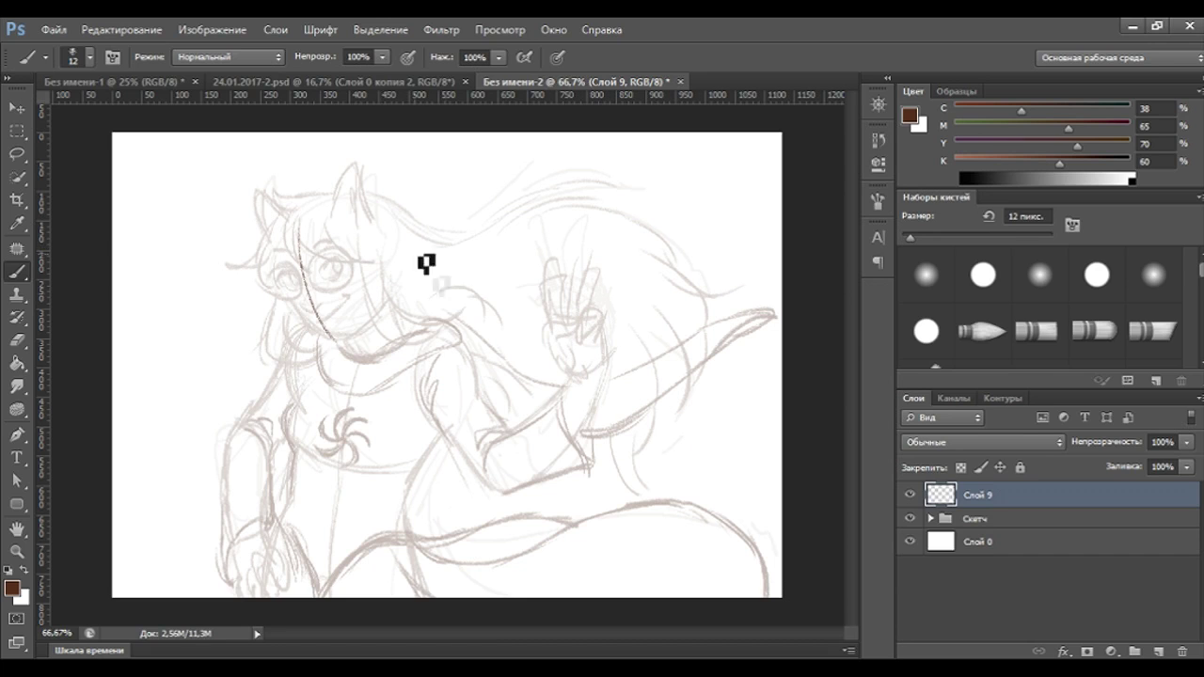
pyautogui.moveTo(287, 291); pyautogui.dragTo(376, 254)
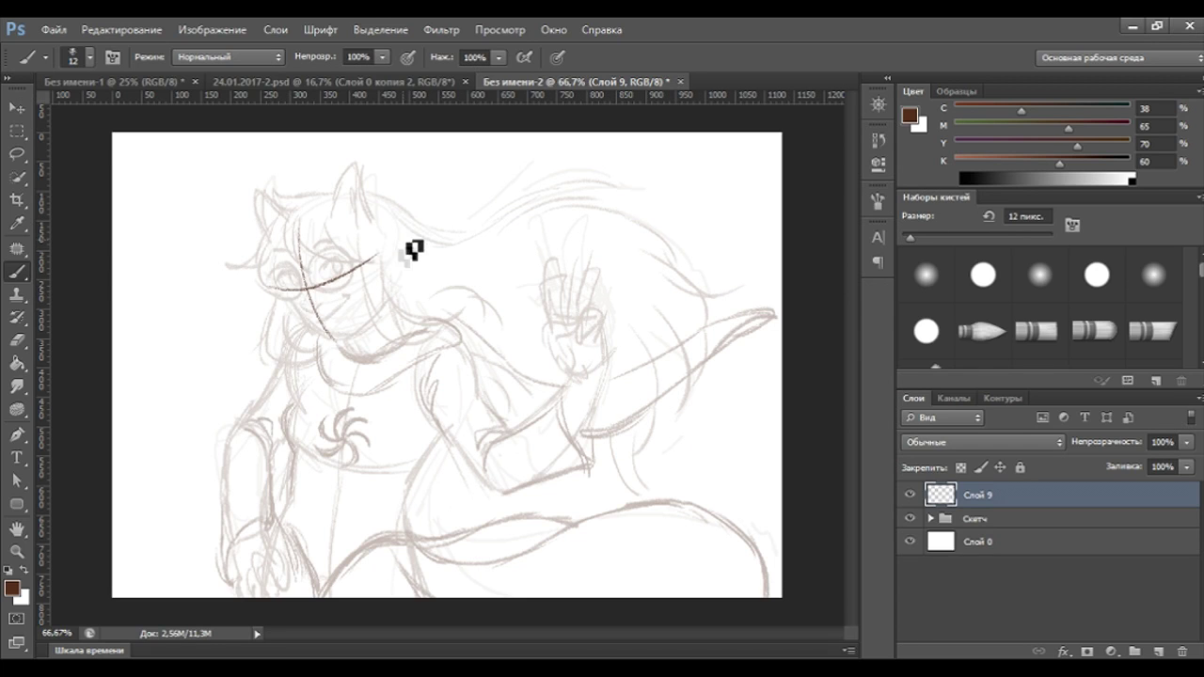
pyautogui.moveTo(330, 340)
pyautogui.mouseDown()
pyautogui.moveTo(350, 340)
pyautogui.moveTo(336, 459)
pyautogui.mouseUp()
# Draw chest and lower-body guides, fade Слой 9 to 34%, and add Слой 10.
pyautogui.hotkey('ctrl', 'z')
pyautogui.moveTo(355, 368); pyautogui.dragTo(345, 471)
pyautogui.moveTo(298, 329); pyautogui.dragTo(489, 354)
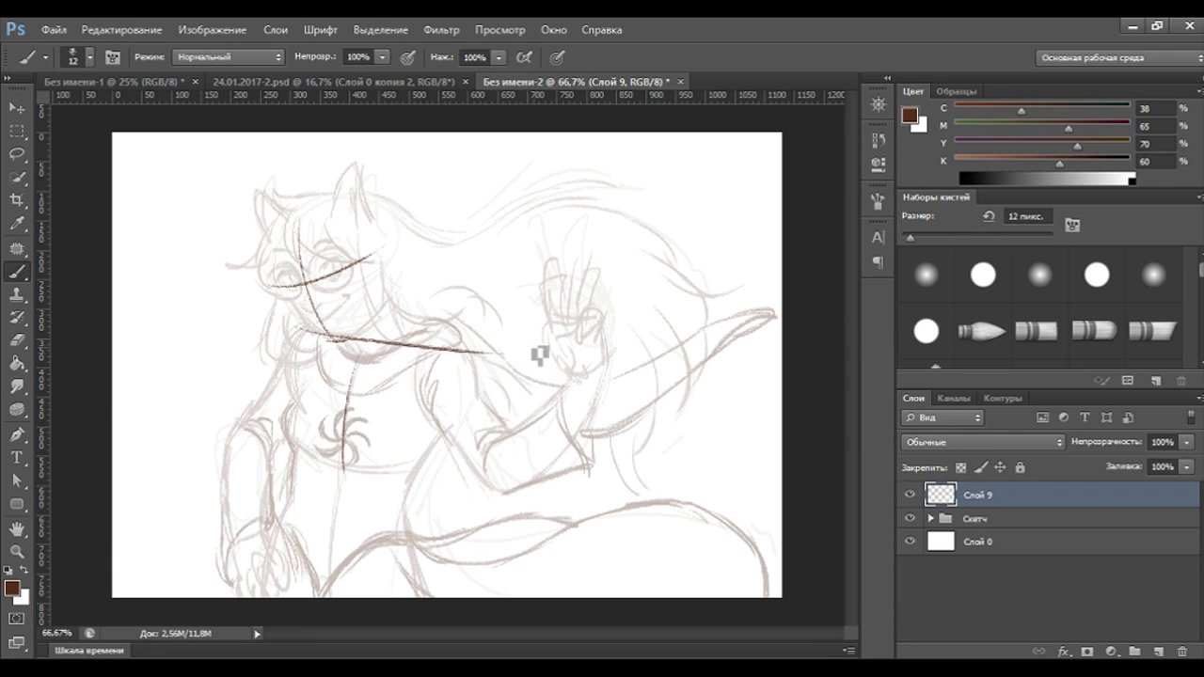
pyautogui.moveTo(278, 553); pyautogui.dragTo(462, 588)
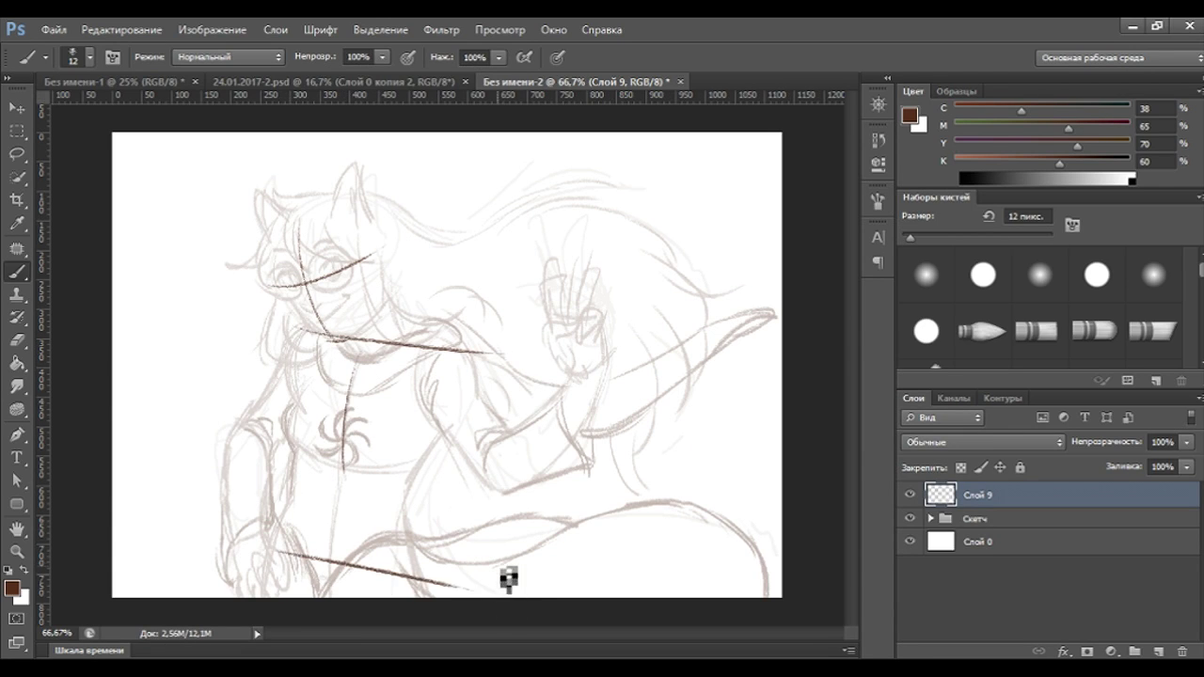
pyautogui.moveTo(1175, 459); pyautogui.dragTo(1126, 456)
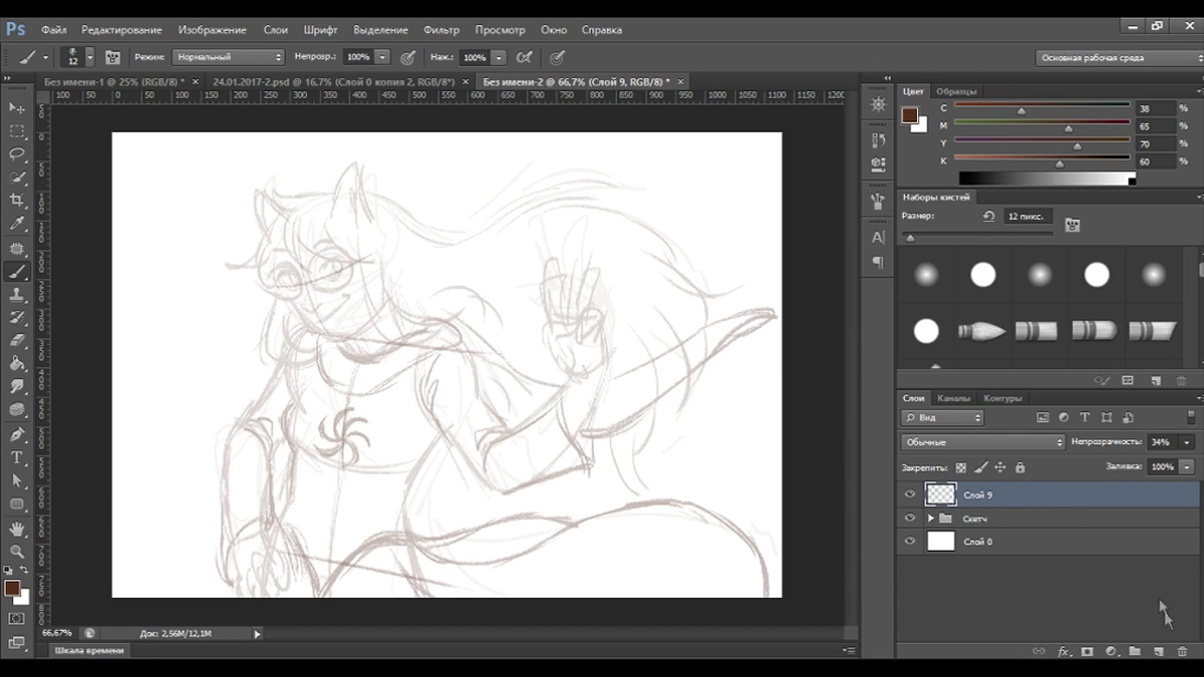
pyautogui.click(1159, 652)
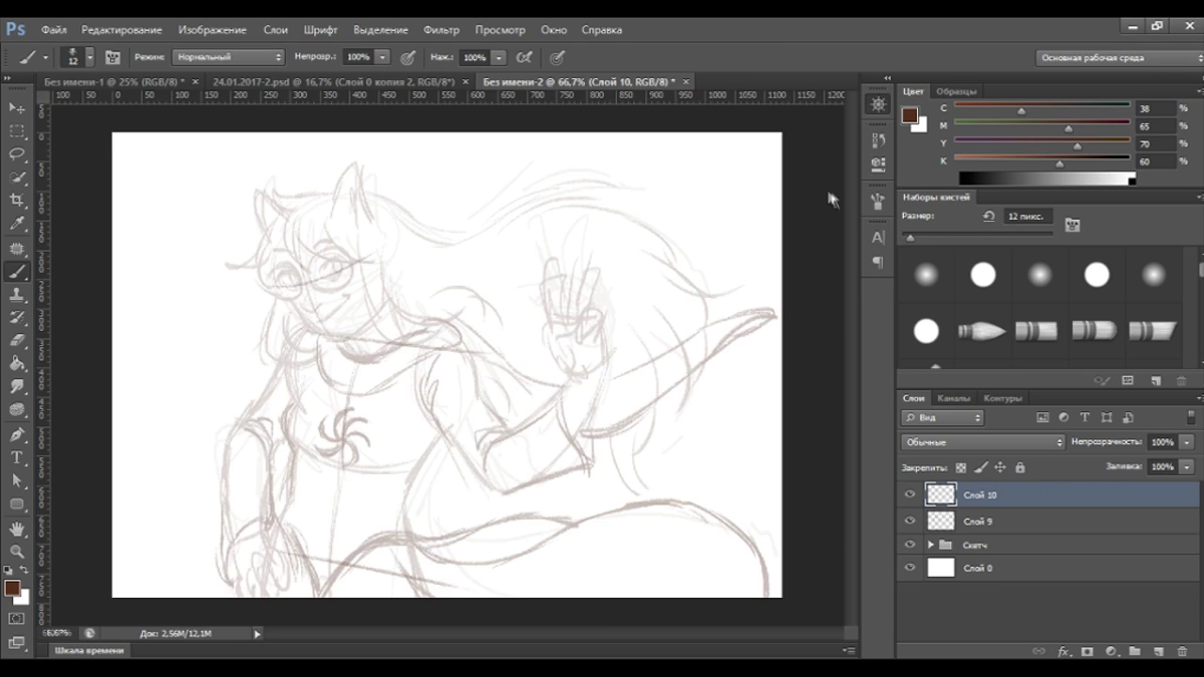
# Zoom in and ink the first dark brown strokes of the right eye, undoing a misplaced stroke.
pyautogui.hotkey('ctrl', '+')
pyautogui.moveTo(366, 324)
pyautogui.mouseDown()
pyautogui.moveTo(395, 303)
pyautogui.moveTo(380, 326)
pyautogui.mouseUp()
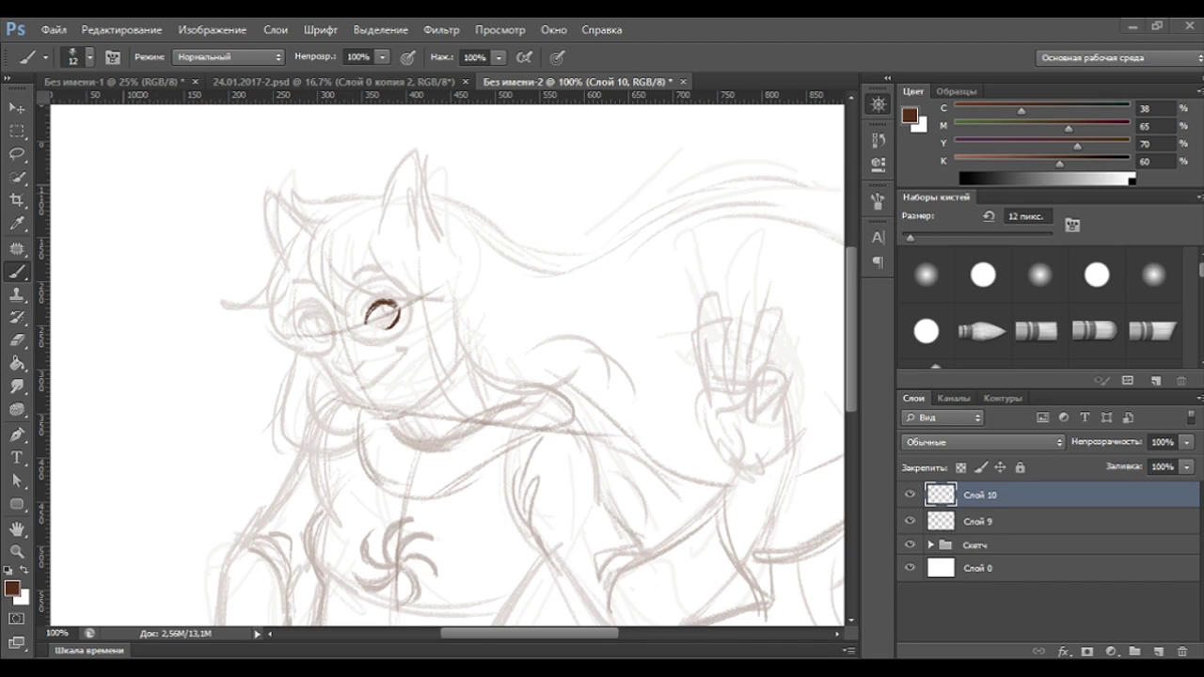
pyautogui.hotkey('ctrl', 'z')
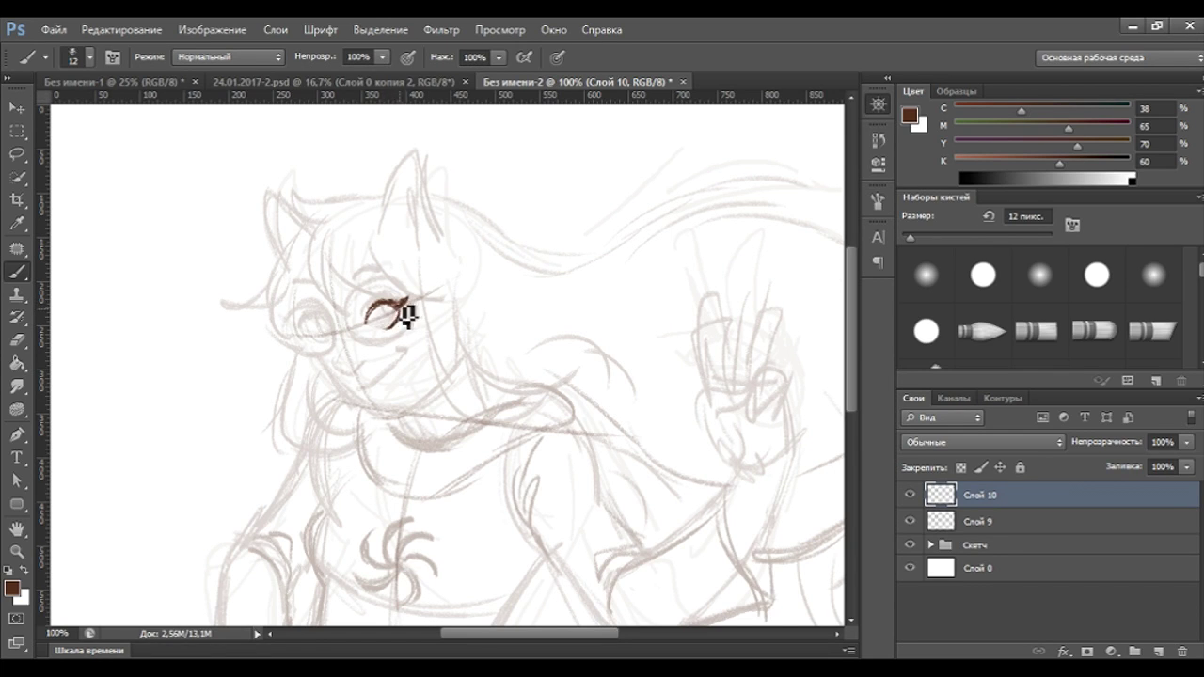
pyautogui.moveTo(399, 307); pyautogui.dragTo(400, 324)
pyautogui.hotkey('ctrl', '+')
pyautogui.moveTo(551, 633); pyautogui.dragTo(520, 634)
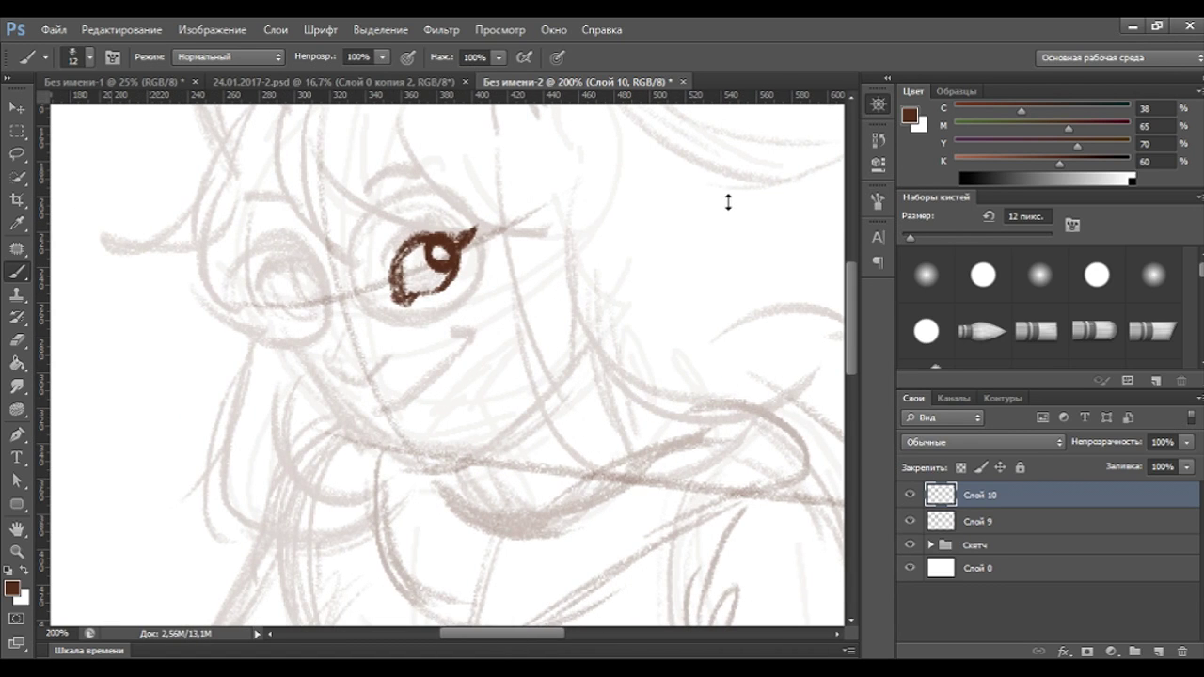
pyautogui.scroll(-3, 706, 203)
# Ink the left eye's iris outline and erase the lower-left part of the right eye.
pyautogui.moveTo(325, 303)
pyautogui.mouseDown()
pyautogui.moveTo(371, 325)
pyautogui.moveTo(313, 322)
pyautogui.mouseUp()
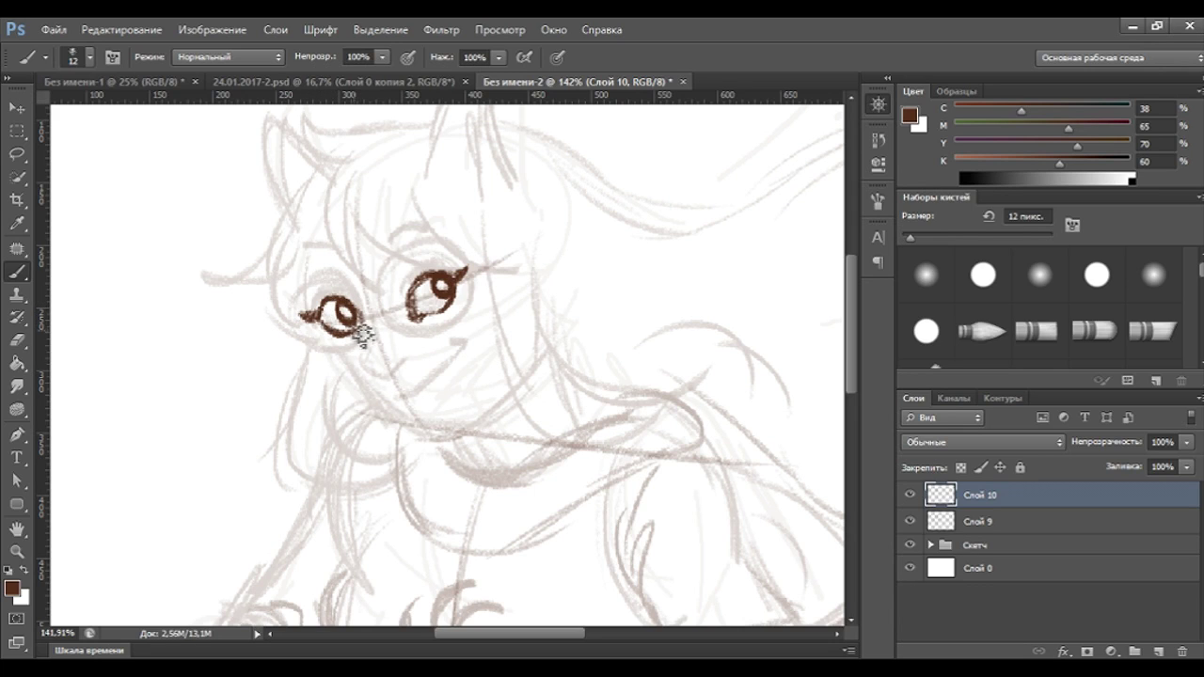
pyautogui.click(17, 341)
pyautogui.moveTo(414, 329); pyautogui.dragTo(405, 282)
pyautogui.click(17, 271)
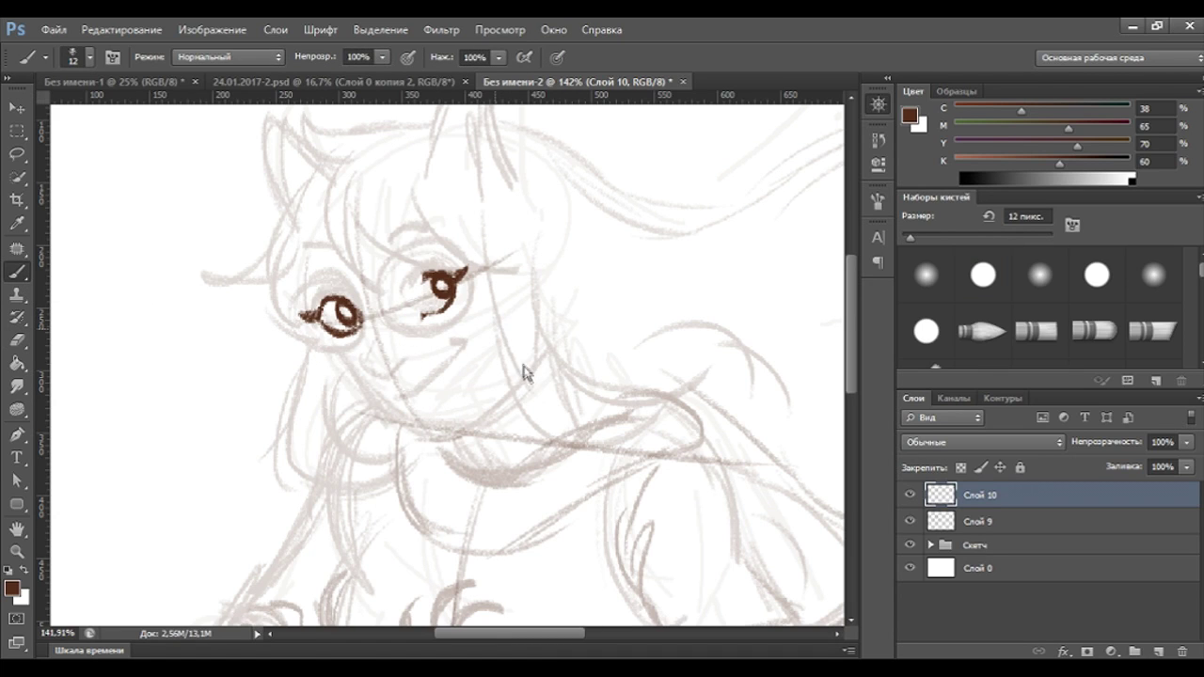
# Redraw the right eye's iris and side arc, then view the whole face at 100%.
pyautogui.moveTo(440, 284)
pyautogui.mouseDown()
pyautogui.moveTo(423, 314)
pyautogui.moveTo(417, 304)
pyautogui.moveTo(421, 320)
pyautogui.moveTo(423, 299)
pyautogui.moveTo(430, 314)
pyautogui.mouseUp()
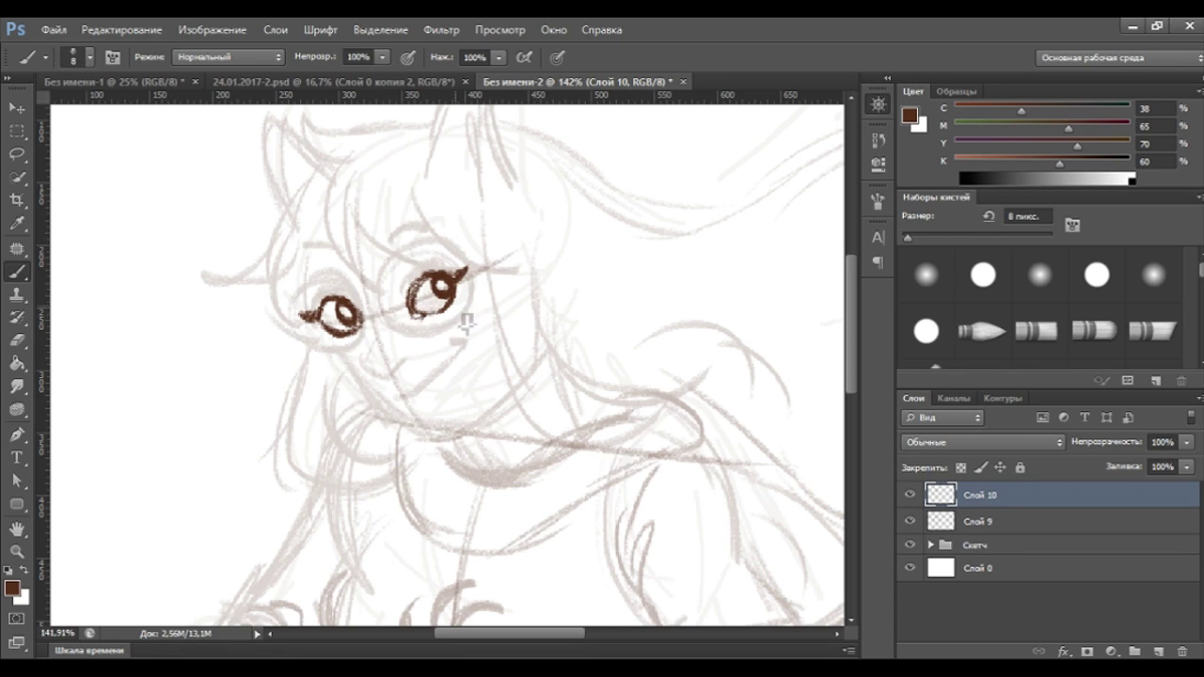
pyautogui.click(17, 340)
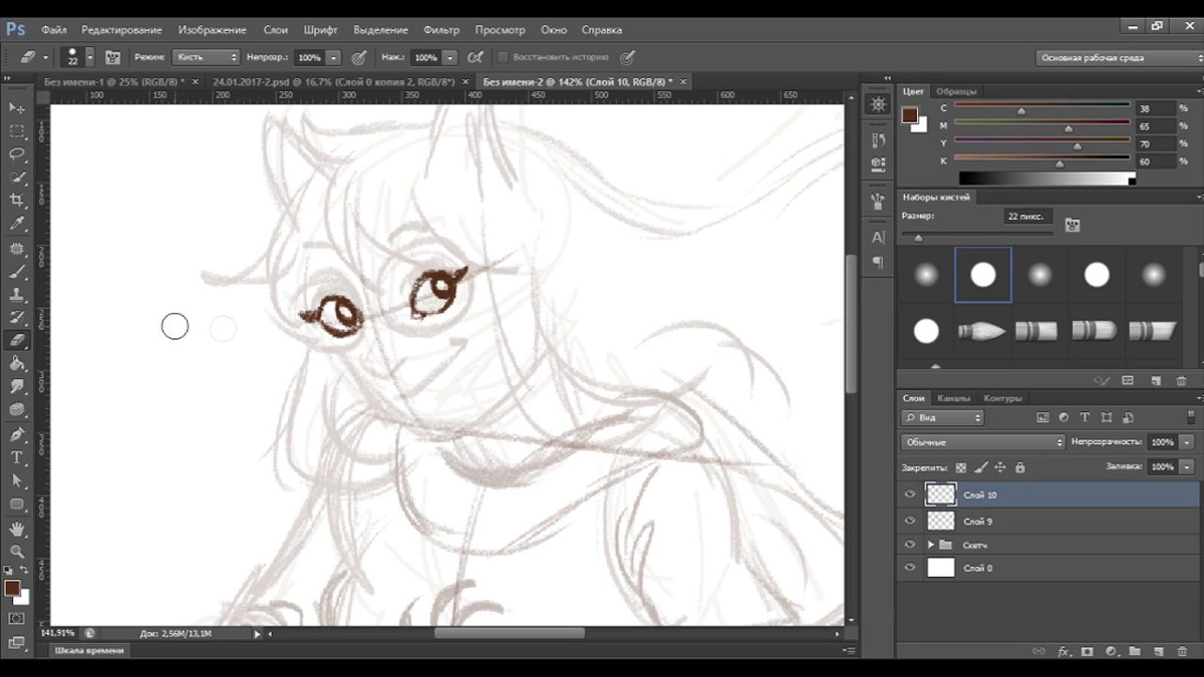
pyautogui.click(17, 275)
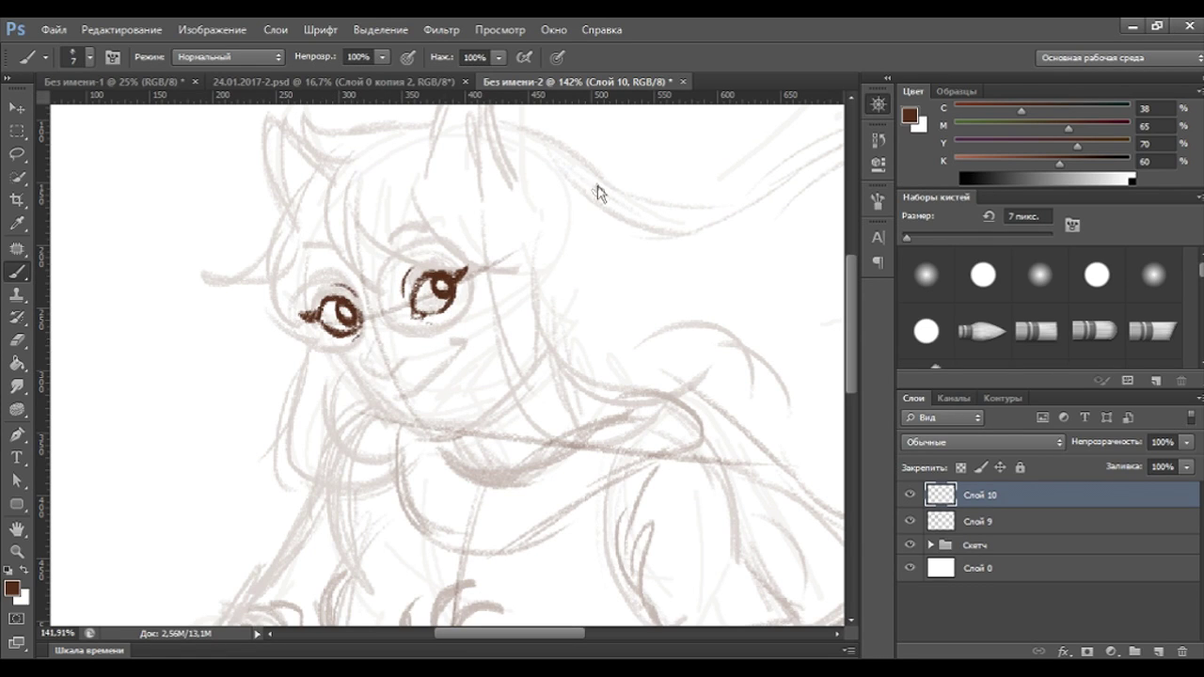
pyautogui.click(212, 30)
pyautogui.hotkey('ctrl', '1')
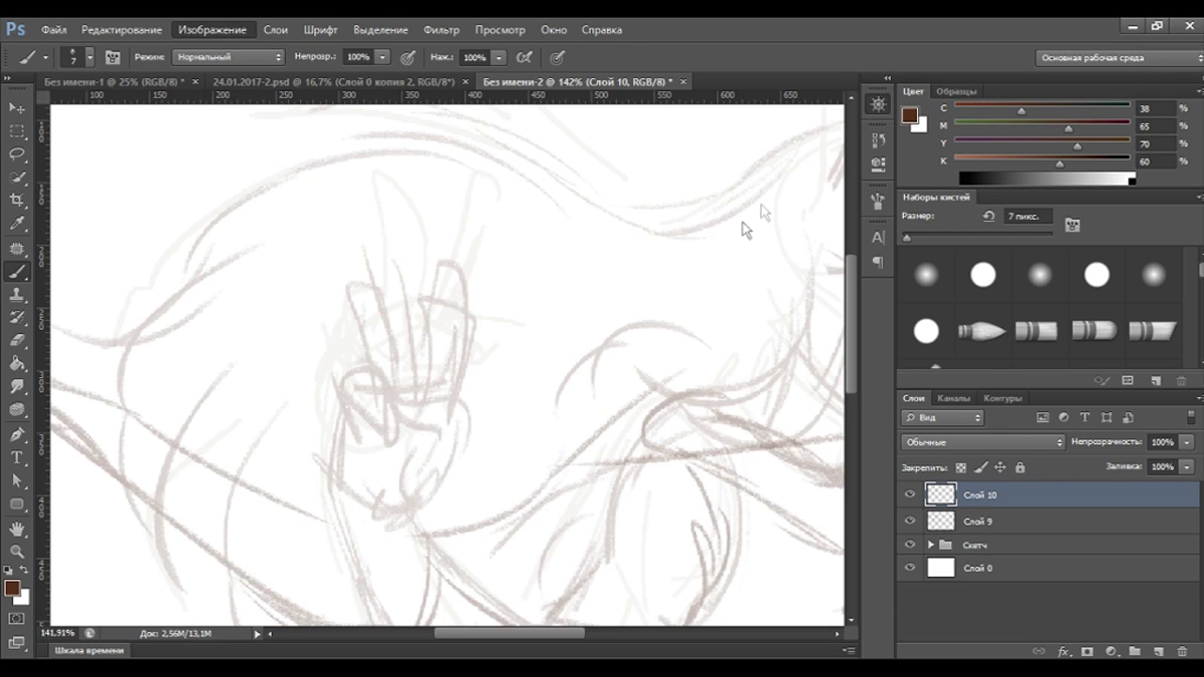
pyautogui.moveTo(624, 194); pyautogui.dragTo(732, 155)
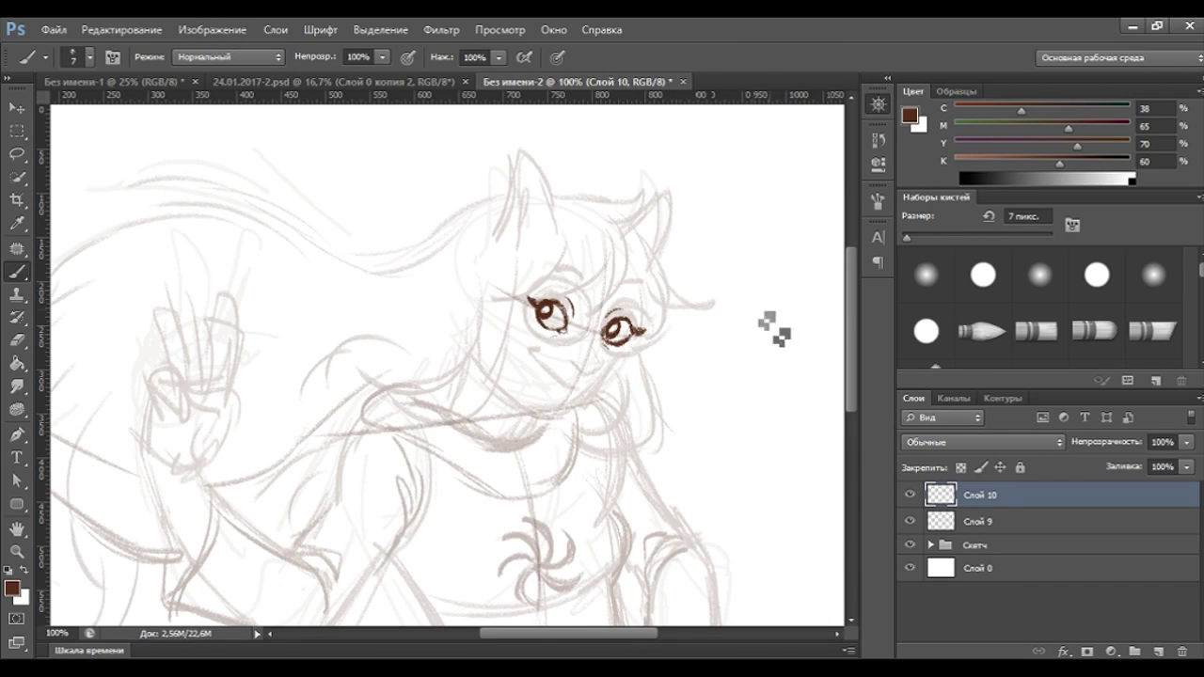
# Lasso the left eye and nudge it two pixels right and one pixel up.
pyautogui.click(17, 154)
pyautogui.moveTo(587, 274)
pyautogui.mouseDown()
pyautogui.moveTo(498, 330)
pyautogui.moveTo(605, 291)
pyautogui.mouseUp()
pyautogui.hotkey('ctrl', 't')
pyautogui.press('Right')
pyautogui.press('Right')
pyautogui.press('Up')
pyautogui.press('Right')
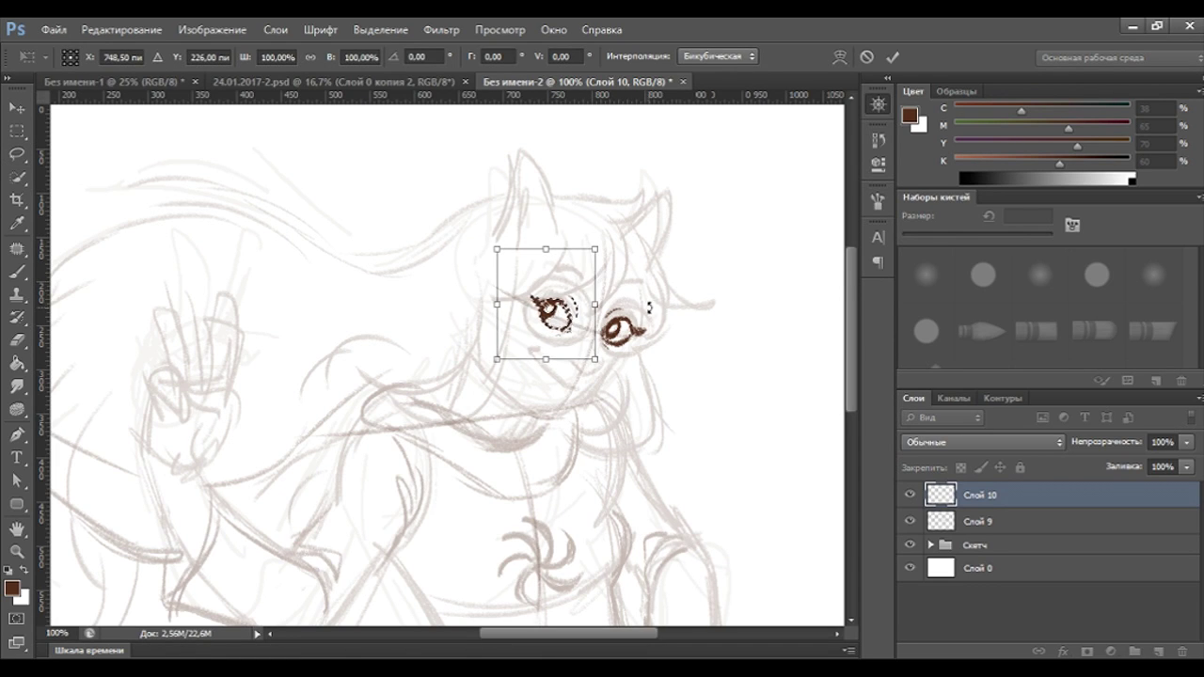
pyautogui.press('Return')
pyautogui.hotkey('ctrl', 'd')
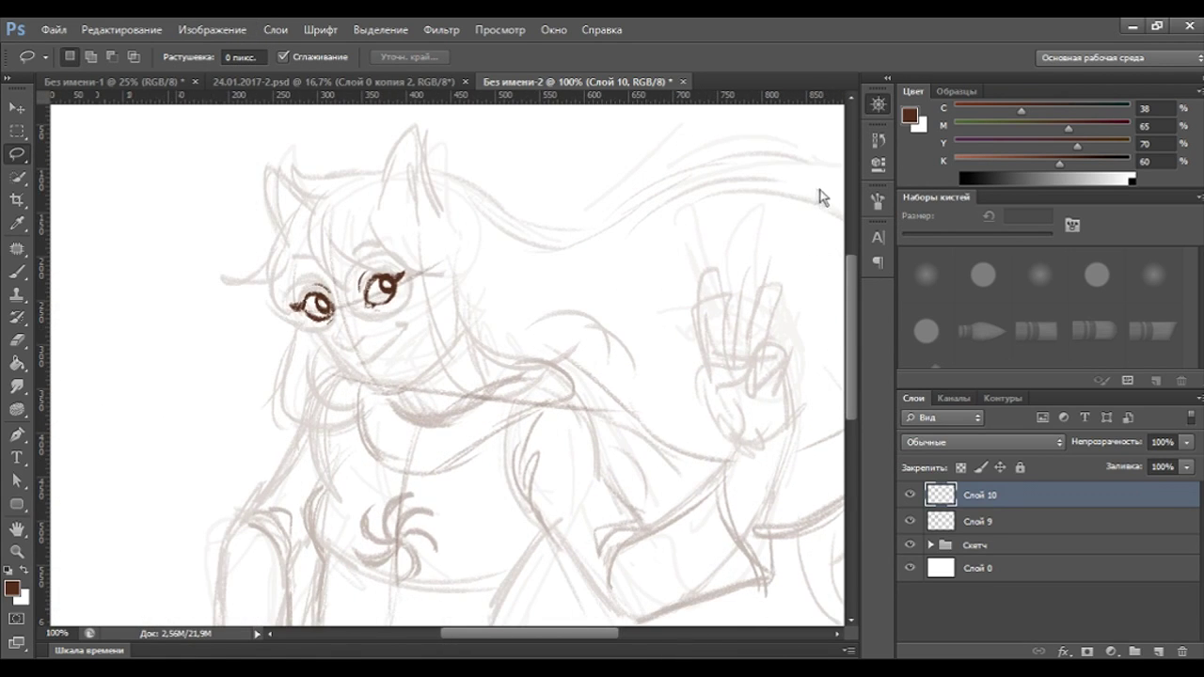
pyautogui.hotkey('ctrl', '+')
# Ink the strokes beside the nose, a nostril tick, and both eyebrows in brown.
pyautogui.press('b')
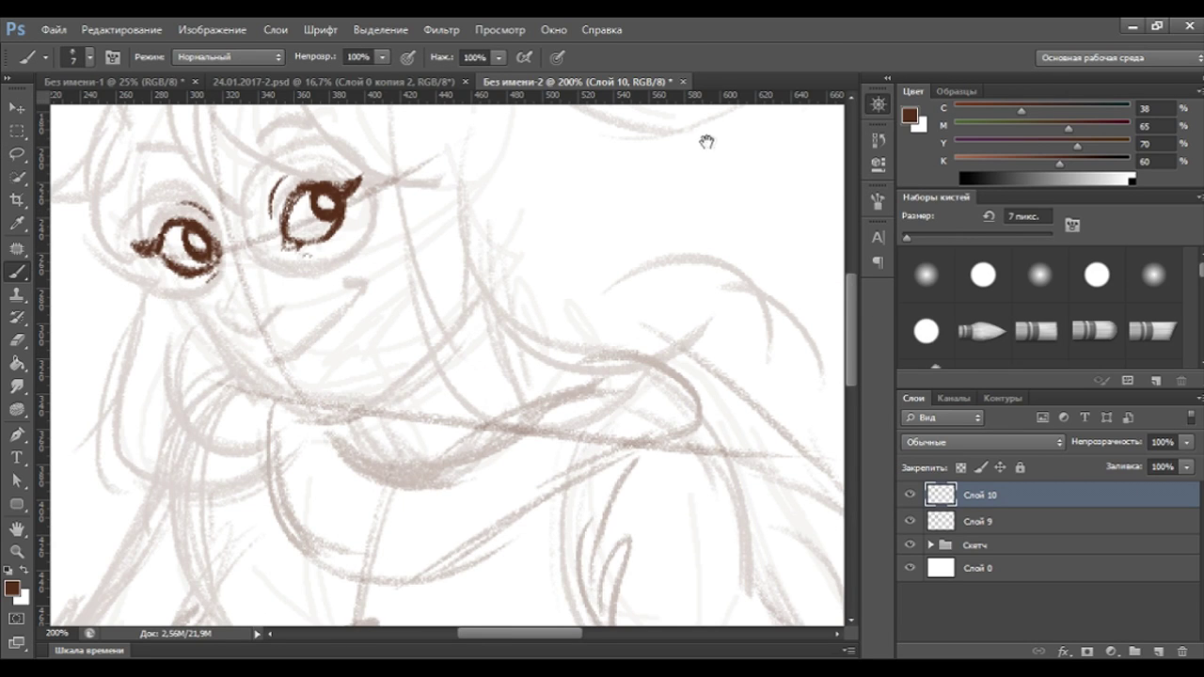
pyautogui.moveTo(707, 142); pyautogui.dragTo(773, 244)
pyautogui.moveTo(301, 377)
pyautogui.mouseDown()
pyautogui.moveTo(286, 430)
pyautogui.moveTo(299, 434)
pyautogui.mouseUp()
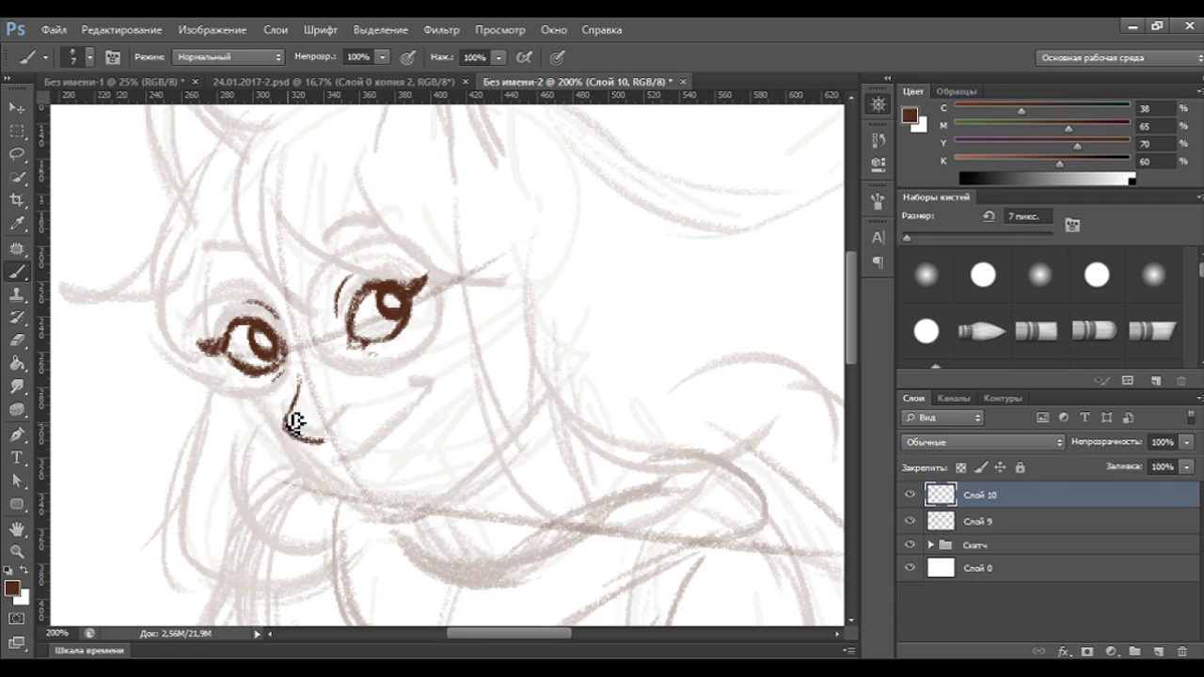
pyautogui.moveTo(329, 415); pyautogui.dragTo(347, 404)
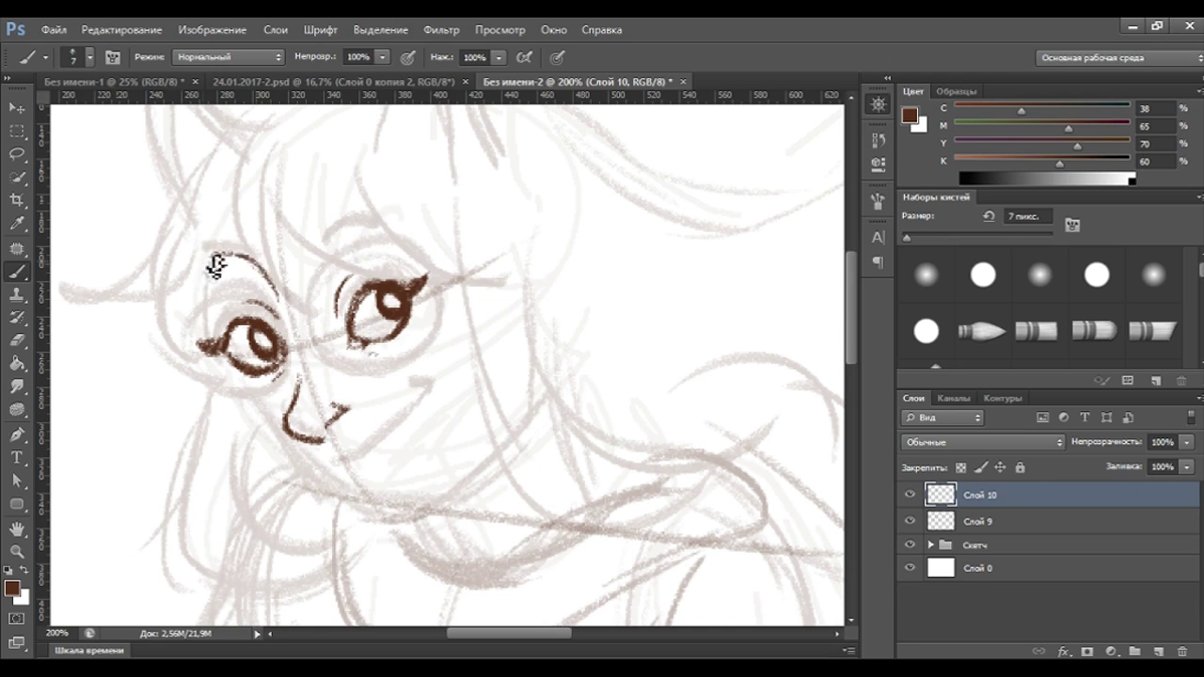
pyautogui.moveTo(252, 257)
pyautogui.mouseDown()
pyautogui.moveTo(209, 262)
pyautogui.moveTo(275, 297)
pyautogui.mouseUp()
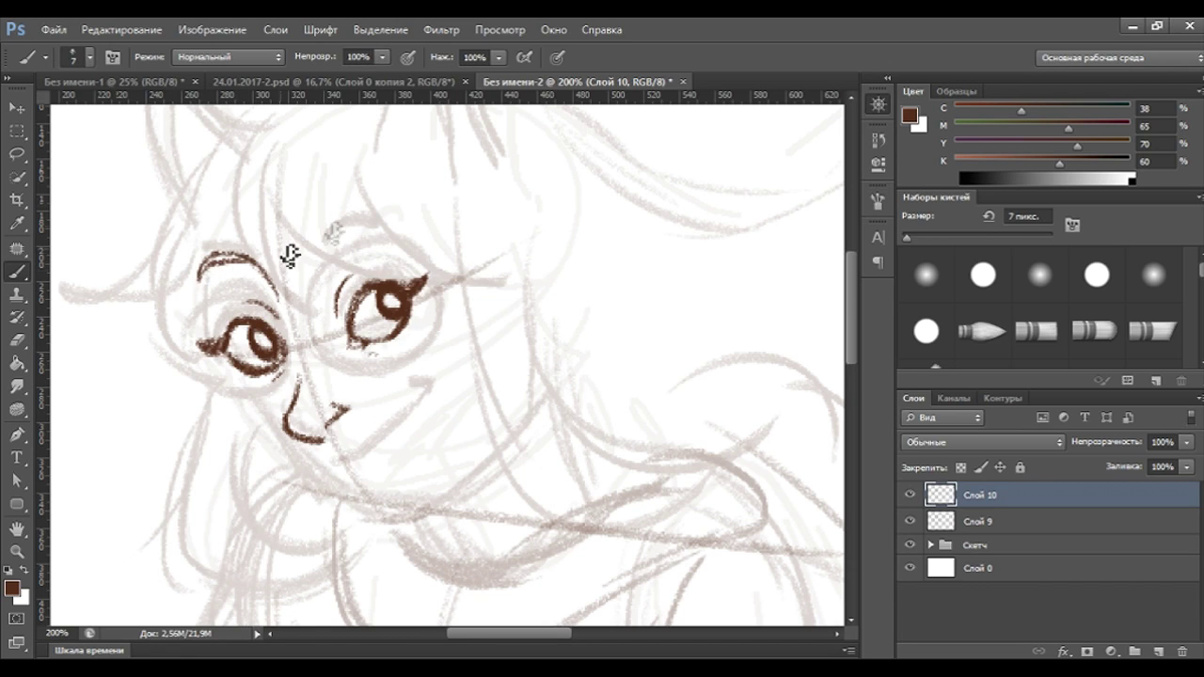
pyautogui.moveTo(320, 246); pyautogui.dragTo(386, 224)
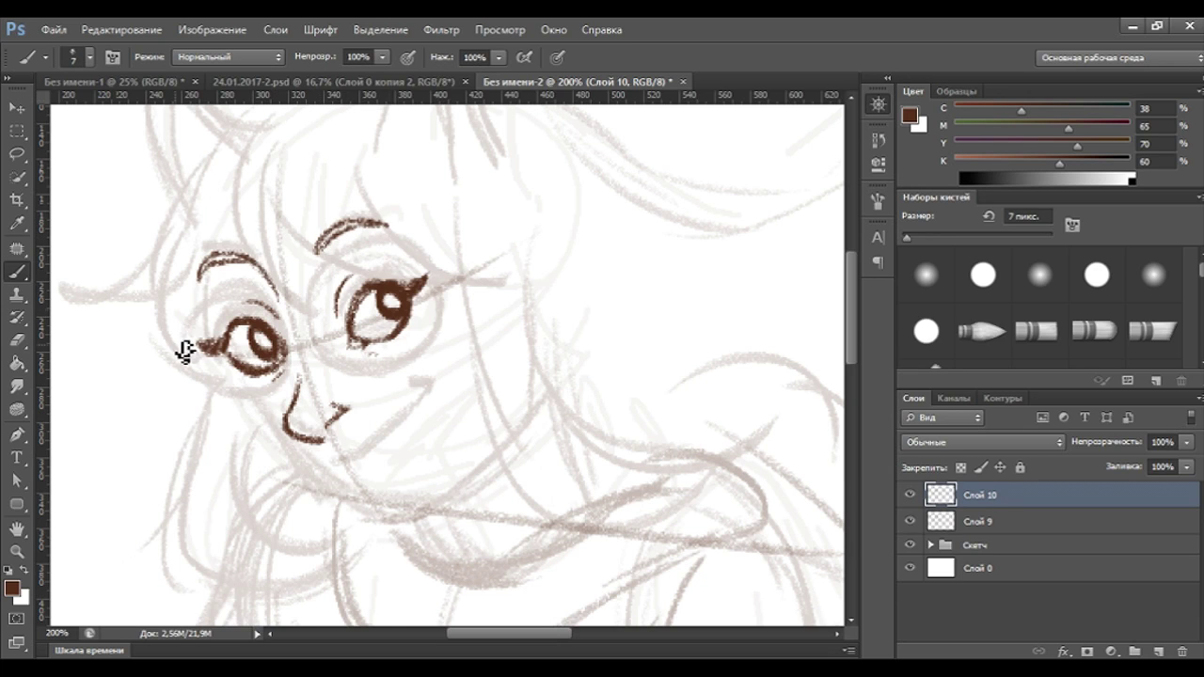
# Draw the smiling mouth below the nose, trimming its left end and closing the gap.
pyautogui.hotkey('ctrl', '-')
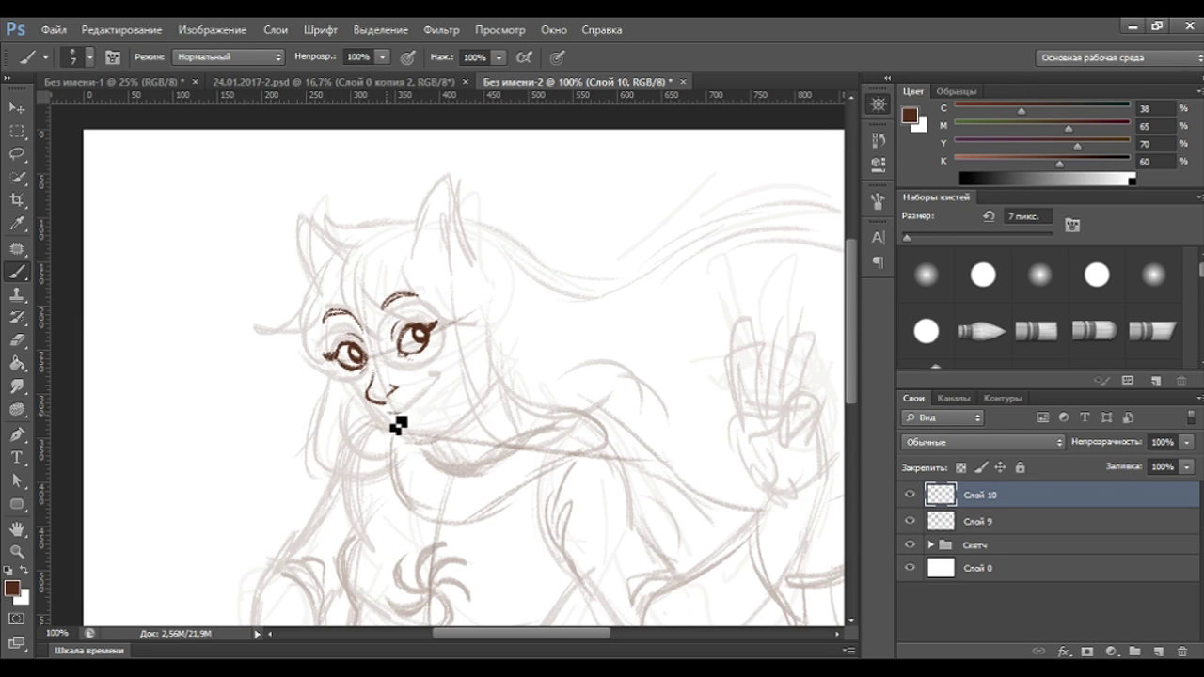
pyautogui.moveTo(387, 405); pyautogui.dragTo(433, 388)
pyautogui.hotkey('ctrl', '+')
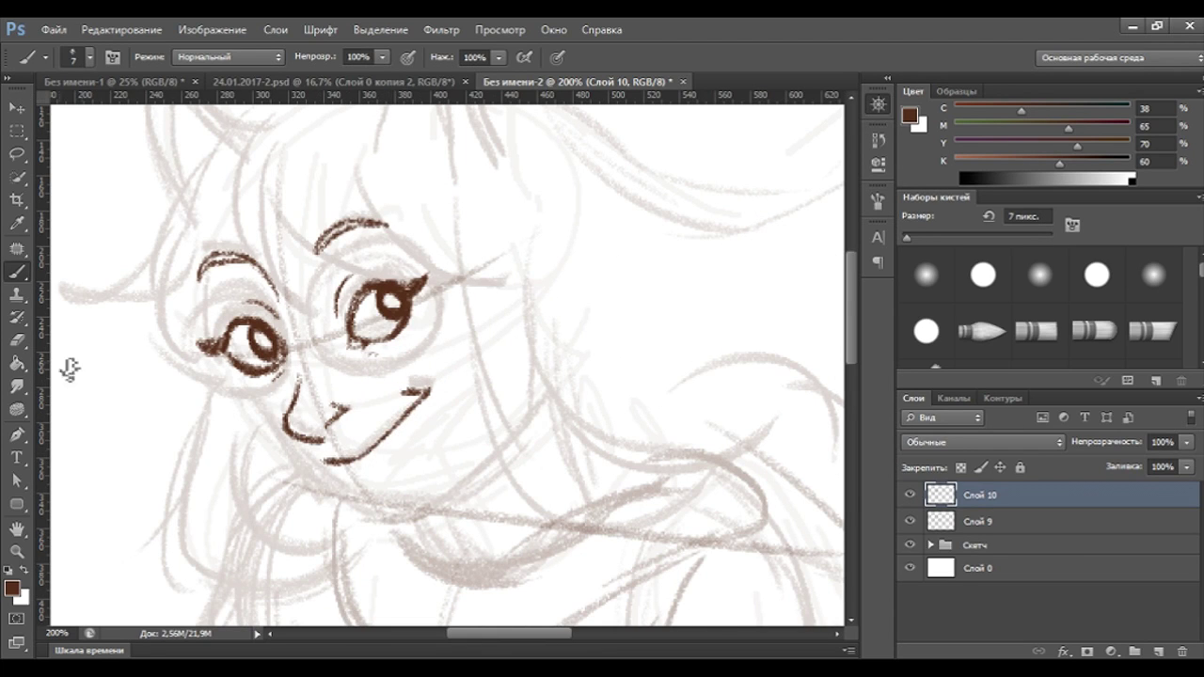
pyautogui.click(17, 341)
pyautogui.moveTo(346, 444); pyautogui.dragTo(369, 449)
pyautogui.click(27, 275)
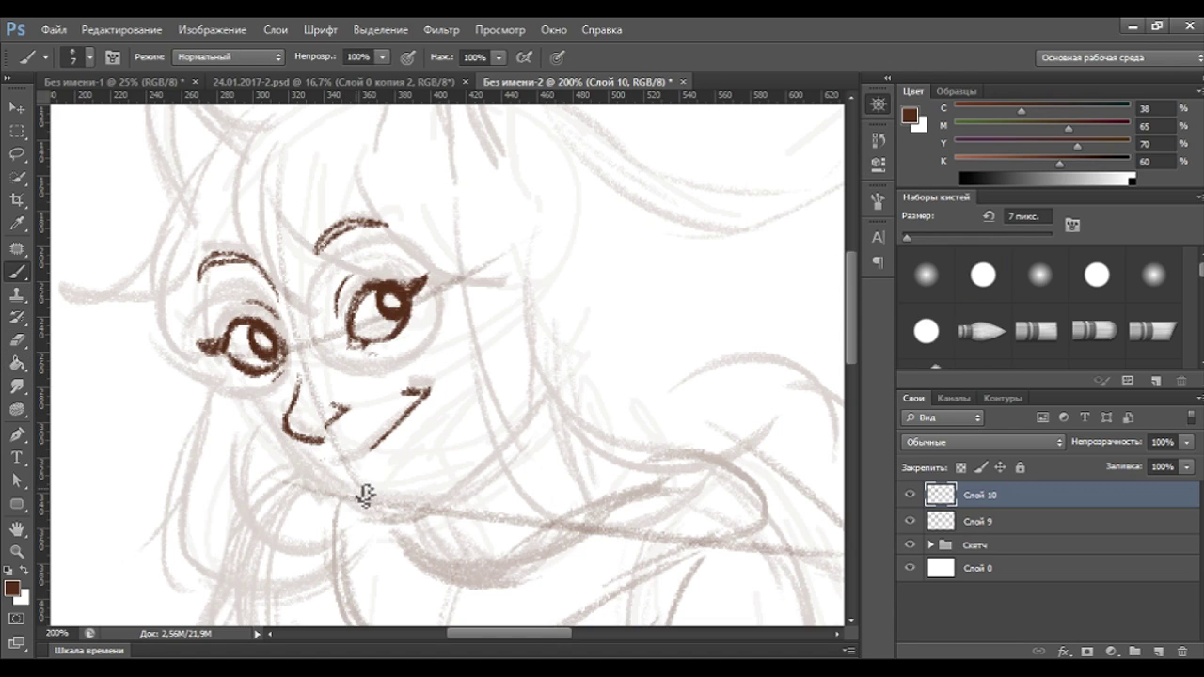
pyautogui.moveTo(329, 466); pyautogui.dragTo(376, 446)
pyautogui.hotkey('ctrl', '-')
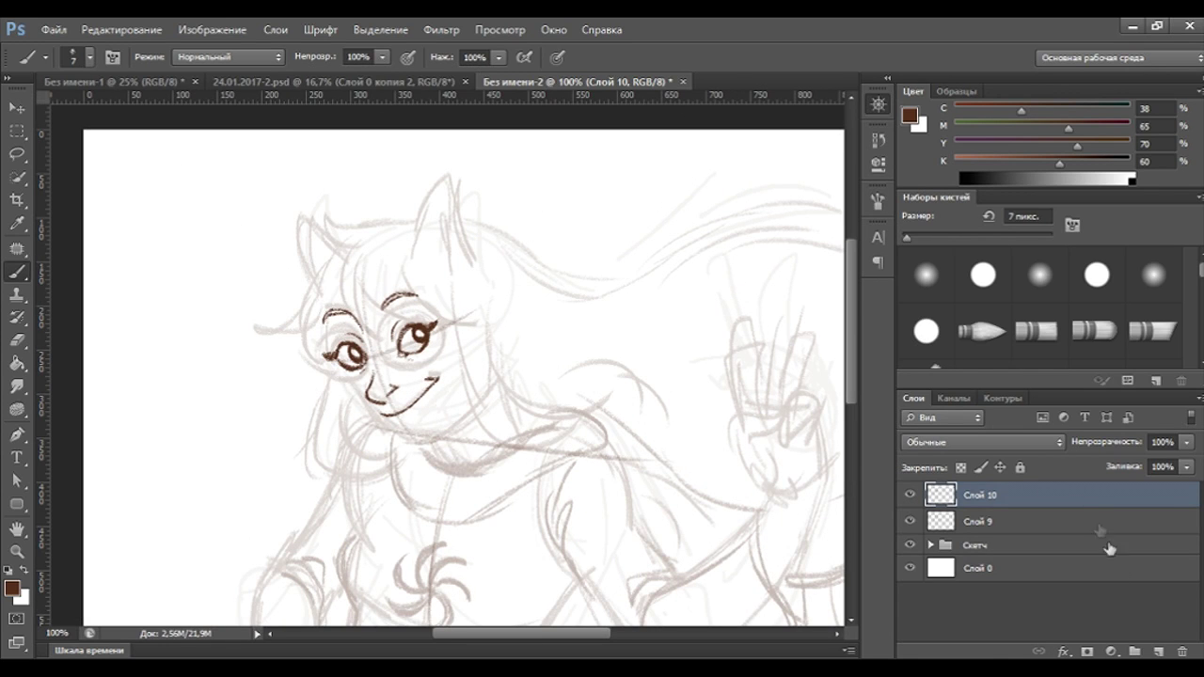
pyautogui.click(1160, 652)
# Ink the face contour from the left cheek to the chin and up the right jaw.
pyautogui.click(910, 547)
pyautogui.click(910, 548)
pyautogui.hotkey('ctrl', '+')
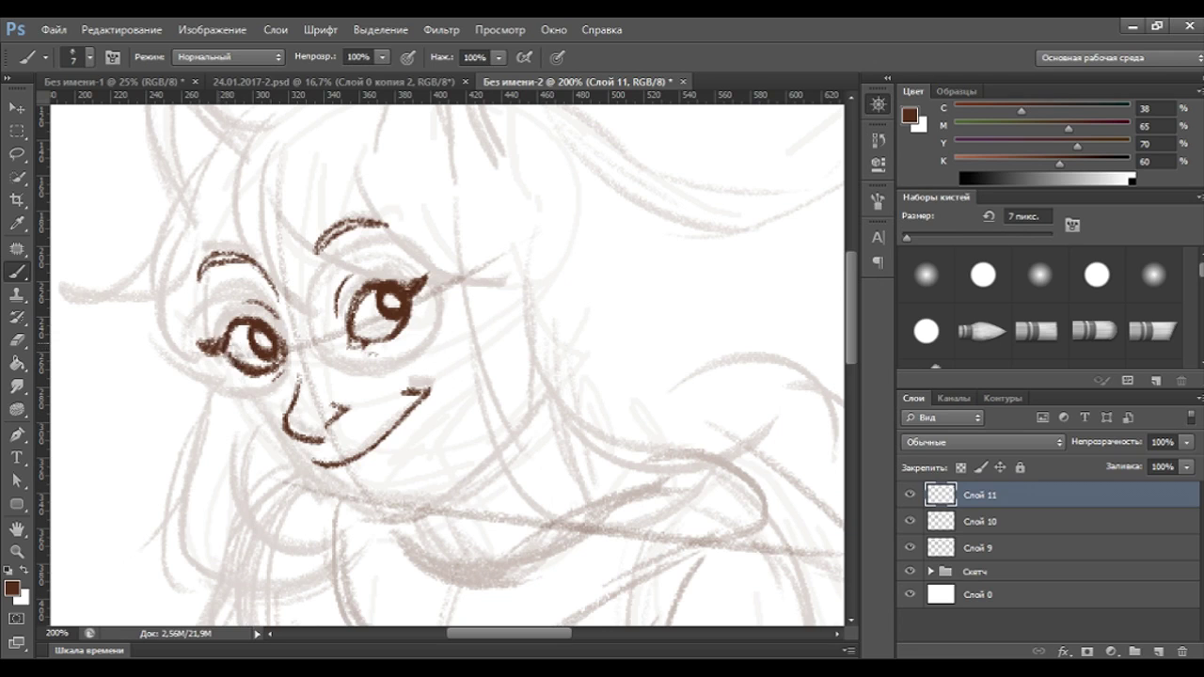
pyautogui.moveTo(222, 359)
pyautogui.mouseDown()
pyautogui.moveTo(318, 489)
pyautogui.moveTo(384, 534)
pyautogui.moveTo(464, 491)
pyautogui.mouseUp()
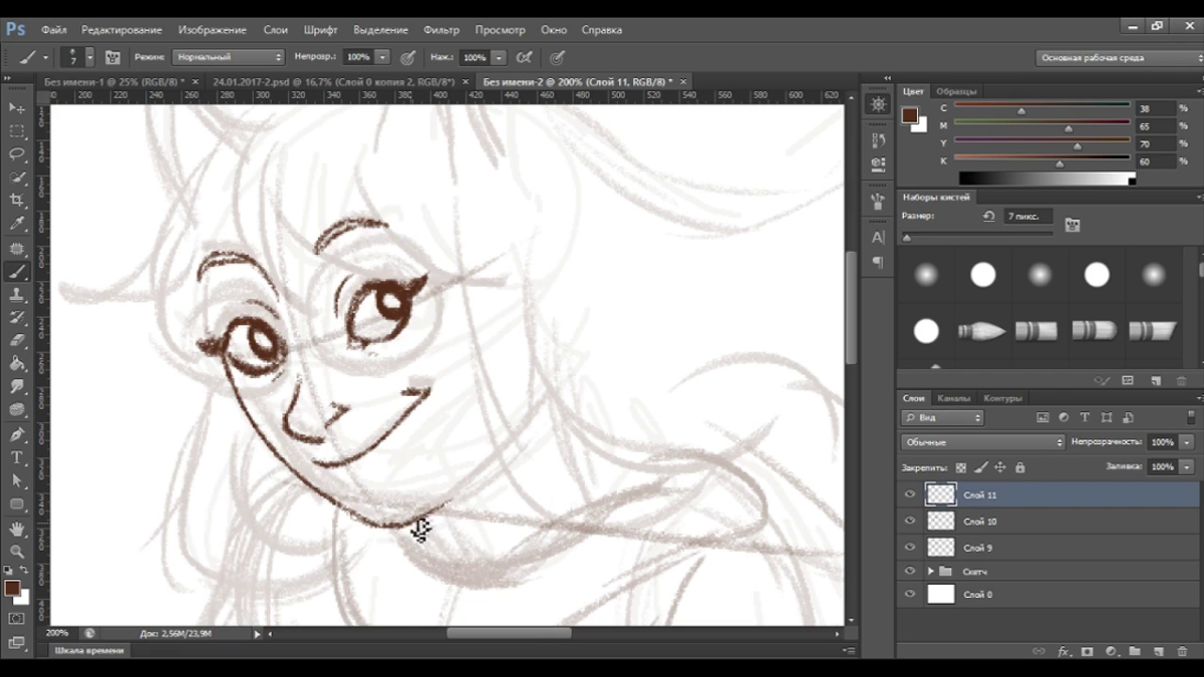
pyautogui.moveTo(467, 491); pyautogui.dragTo(513, 438)
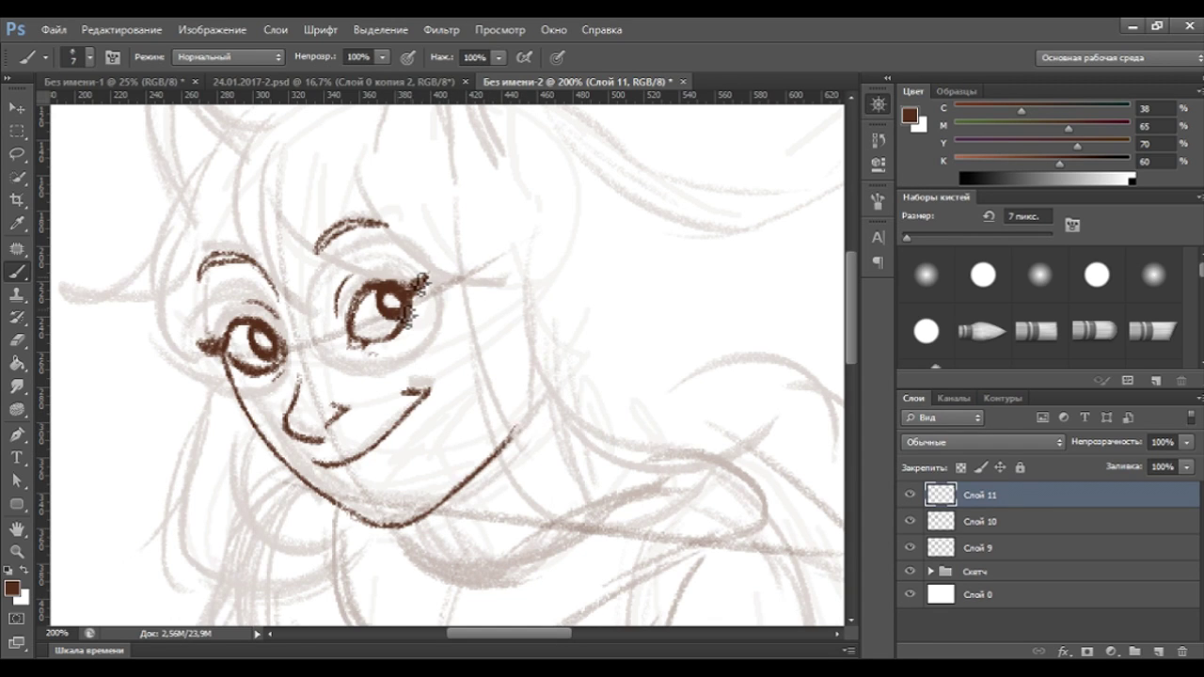
# On Слой 10, erase the old smile line near the mouth.
pyautogui.hotkey('ctrl', '-')
pyautogui.hotkey('ctrl', '-')
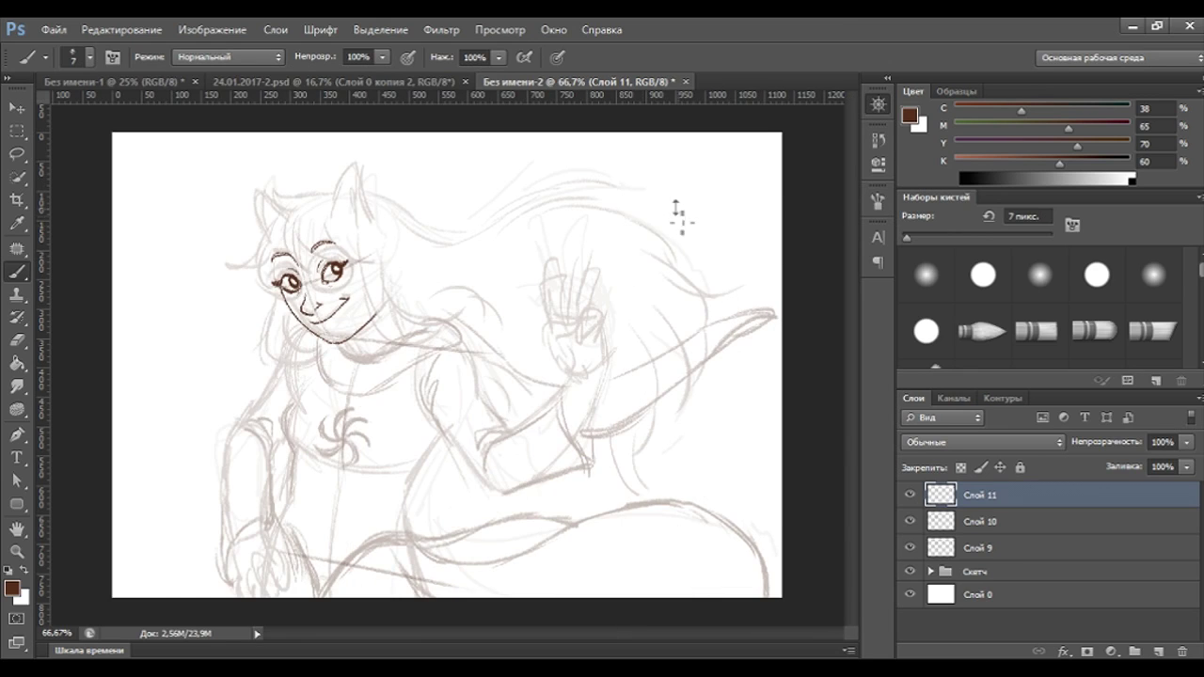
pyautogui.hotkey('ctrl', '+')
pyautogui.hotkey('ctrl', '+')
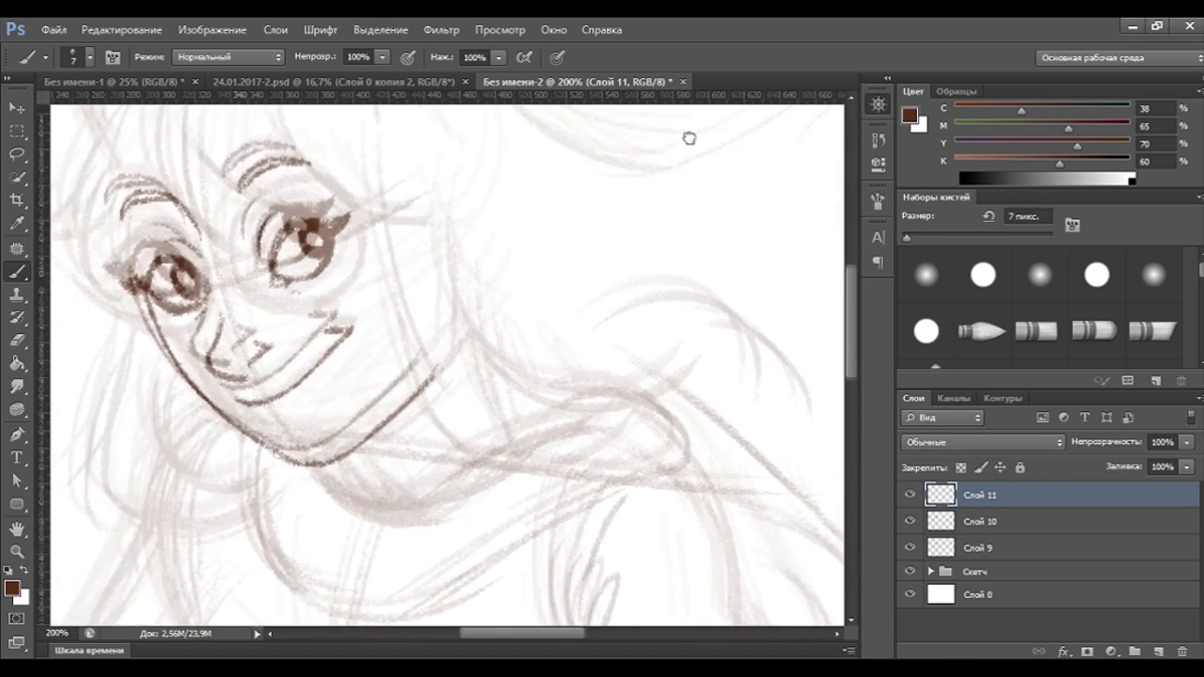
pyautogui.moveTo(702, 151); pyautogui.dragTo(674, 135)
pyautogui.click(17, 340)
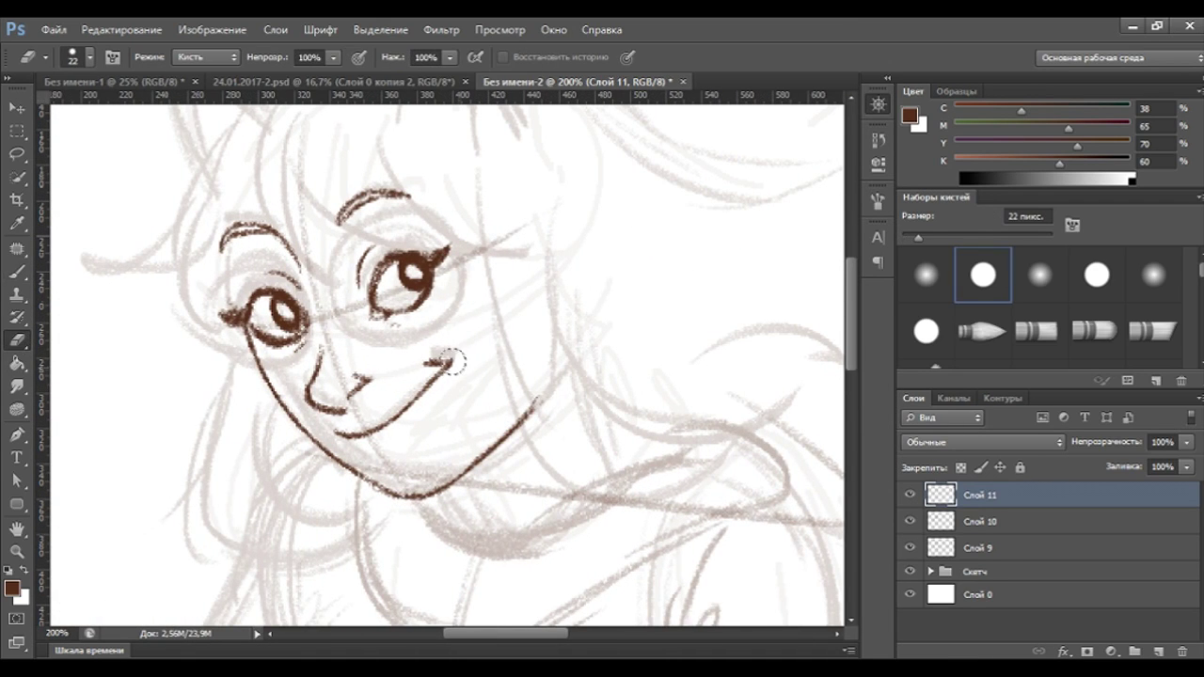
pyautogui.click(931, 522)
pyautogui.moveTo(444, 345); pyautogui.dragTo(434, 361)
pyautogui.click(25, 272)
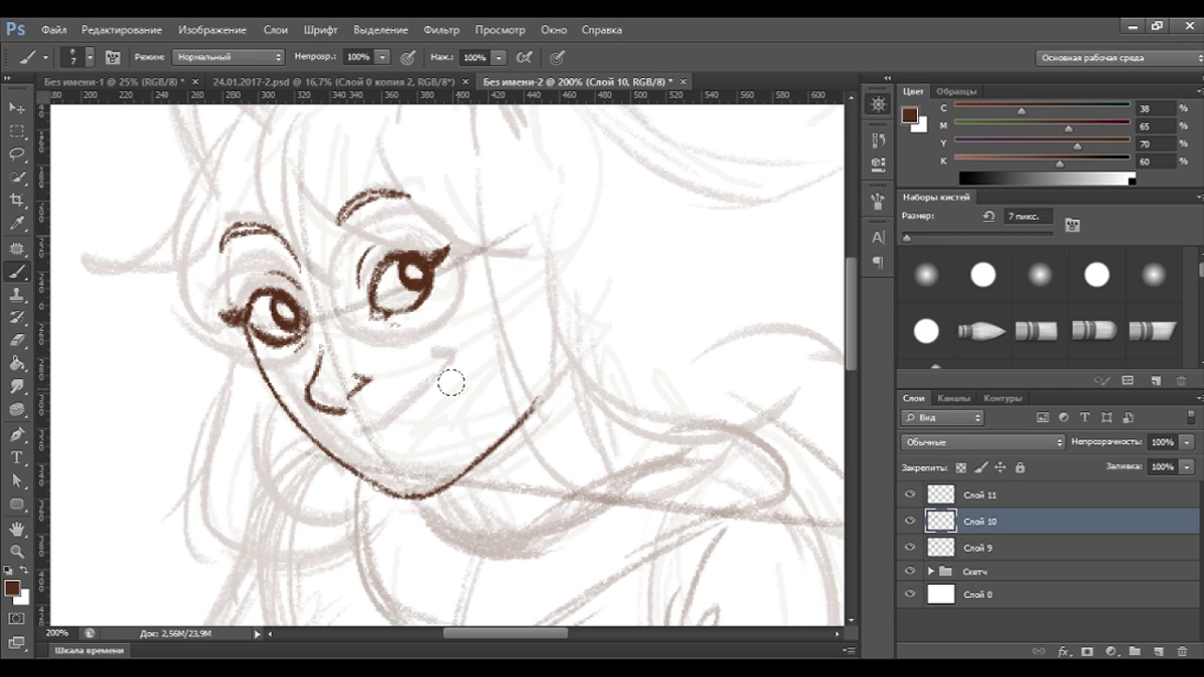
# Toggle the Скетч group and Слой 10 visibility to check the lineart, then add a new layer.
pyautogui.hotkey('ctrl', '-')
pyautogui.hotkey('ctrl', '-')
pyautogui.hotkey('ctrl', '-')
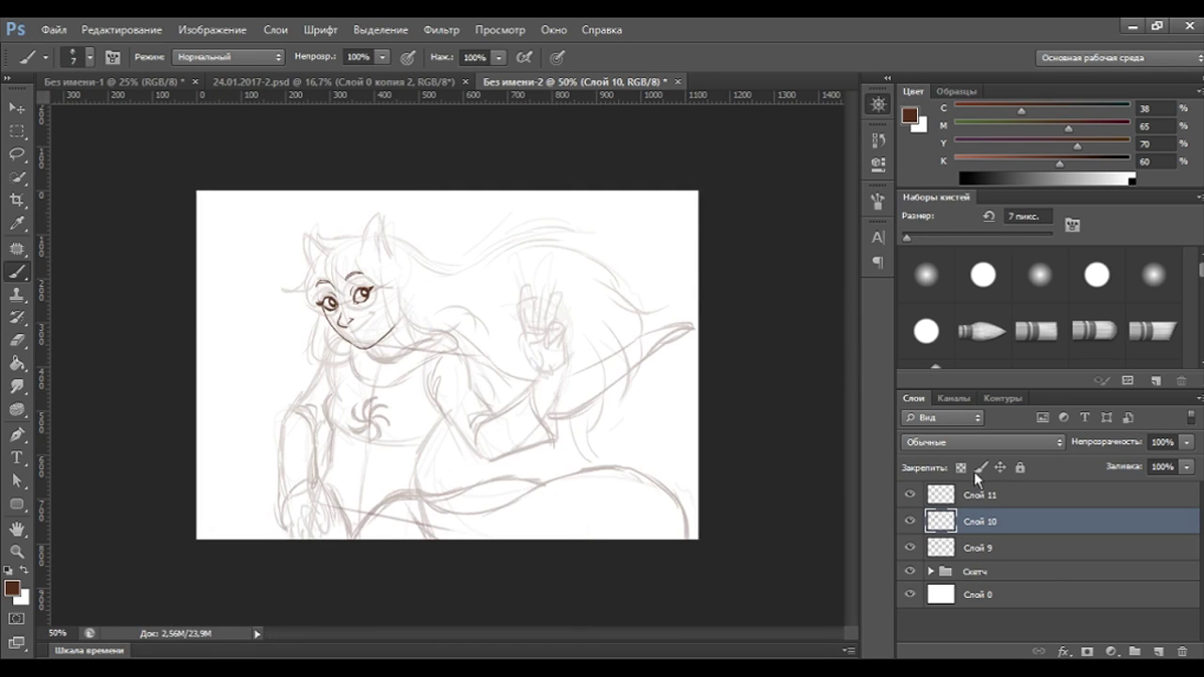
pyautogui.click(911, 572)
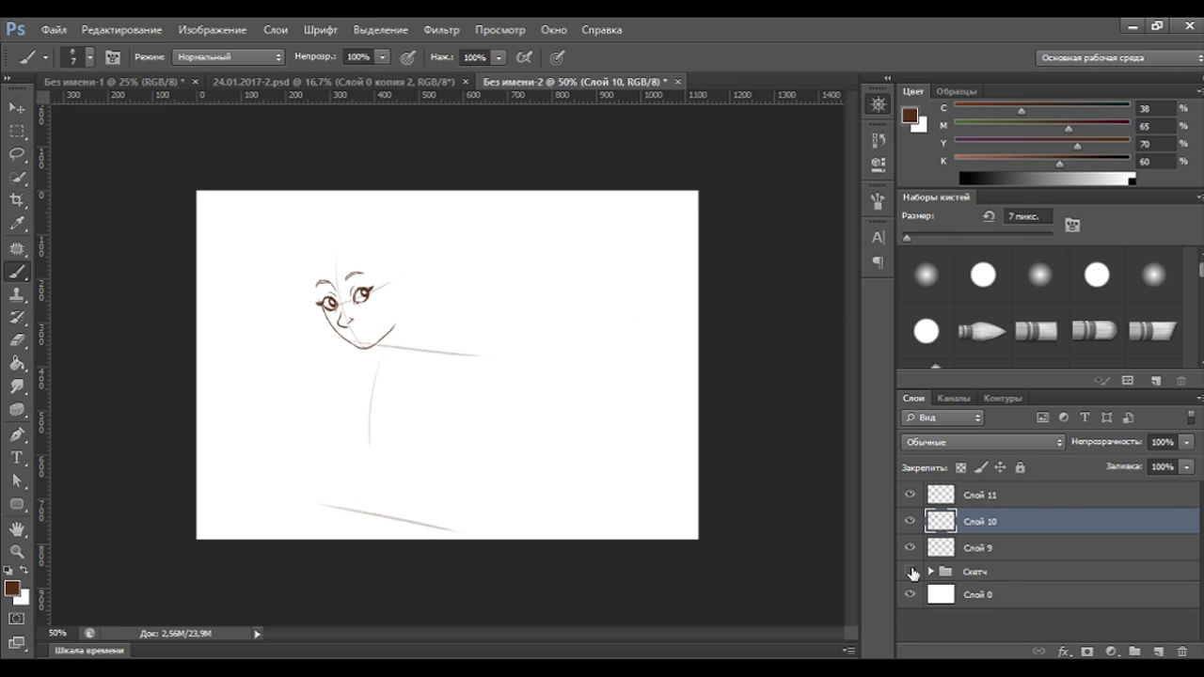
pyautogui.click(911, 573)
pyautogui.click(911, 572)
pyautogui.click(911, 572)
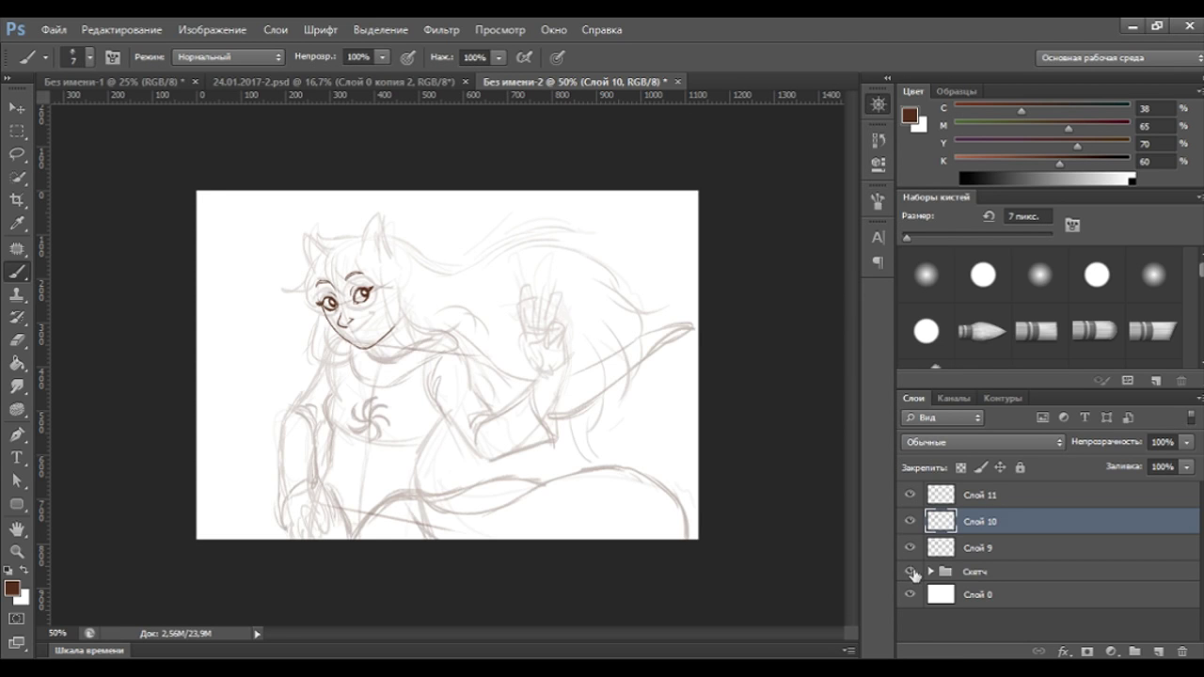
pyautogui.hotkey('ctrl', '+')
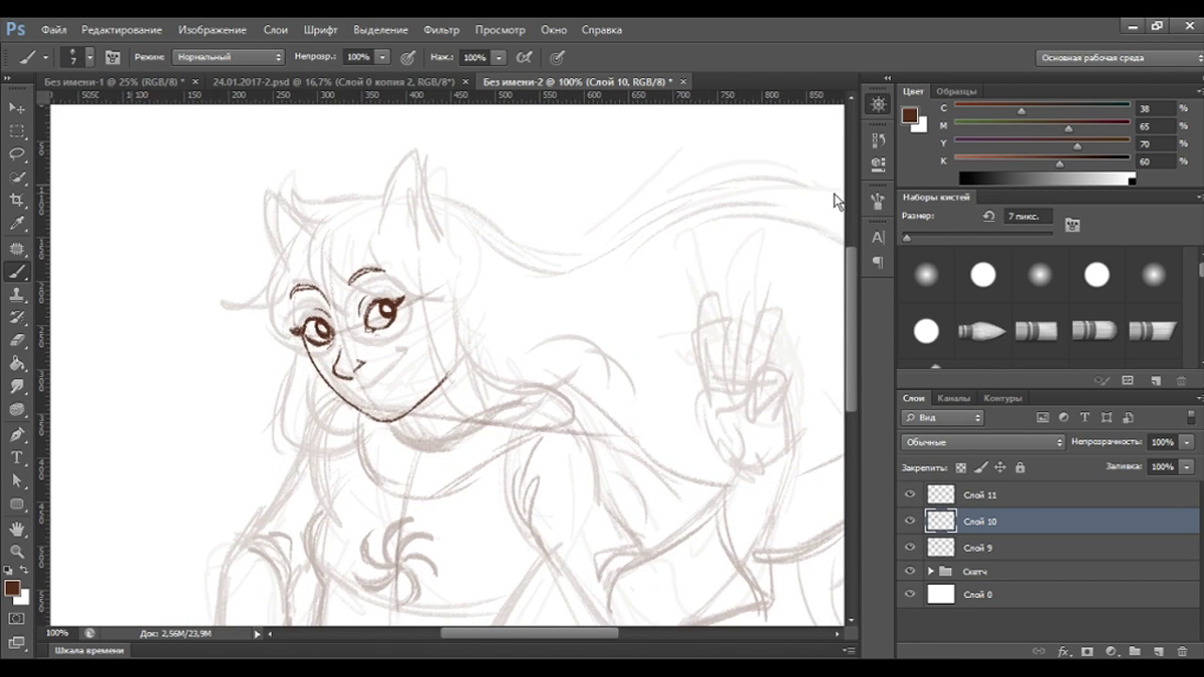
pyautogui.hotkey('ctrl', '+')
pyautogui.hotkey('ctrl', '+')
pyautogui.click(910, 521)
pyautogui.click(910, 521)
pyautogui.moveTo(941, 595); pyautogui.dragTo(1160, 652)
pyautogui.click(1160, 652)
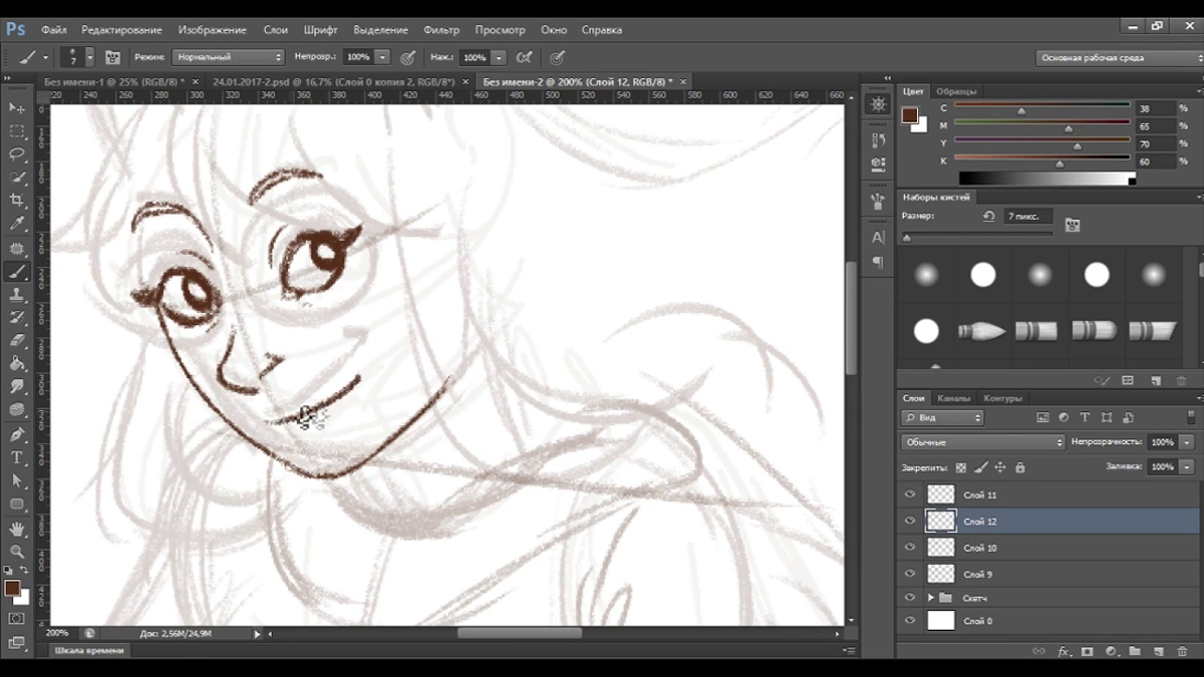
# Draw the grinning mouth with a right-corner tick and a small left fang, redoing the first attempt.
pyautogui.moveTo(259, 421)
pyautogui.mouseDown()
pyautogui.moveTo(317, 414)
pyautogui.moveTo(361, 363)
pyautogui.mouseUp()
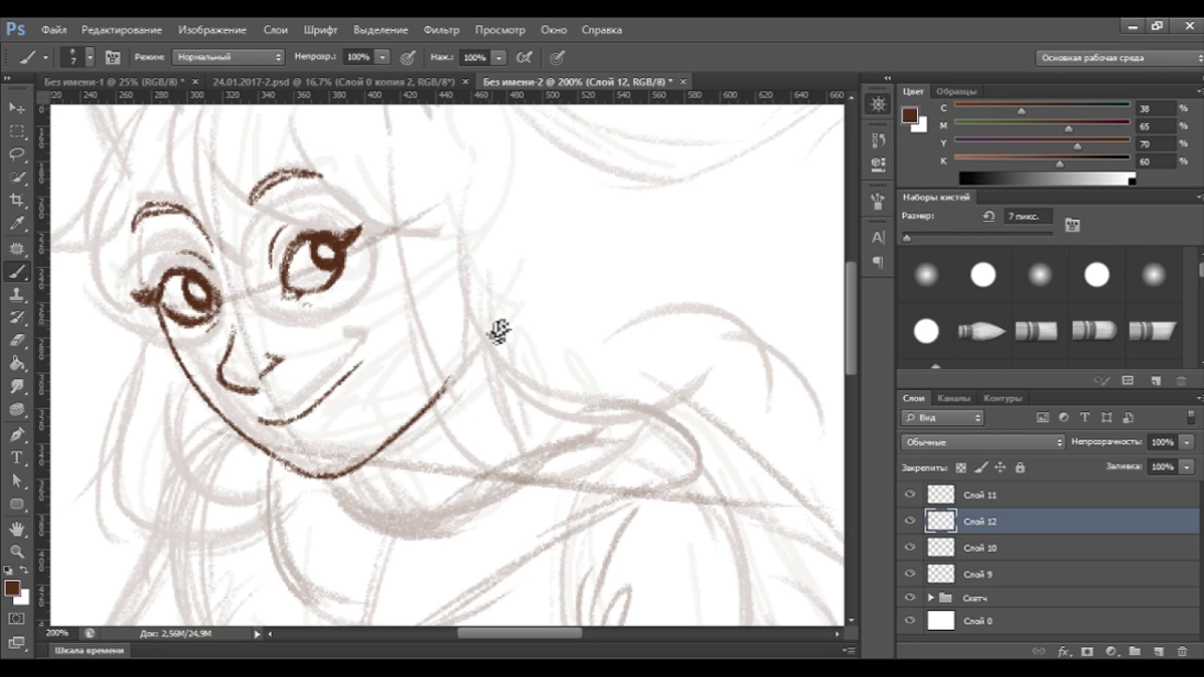
pyautogui.hotkey('ctrl', 'alt', 'z')
pyautogui.hotkey('ctrl', 'alt', 'z')
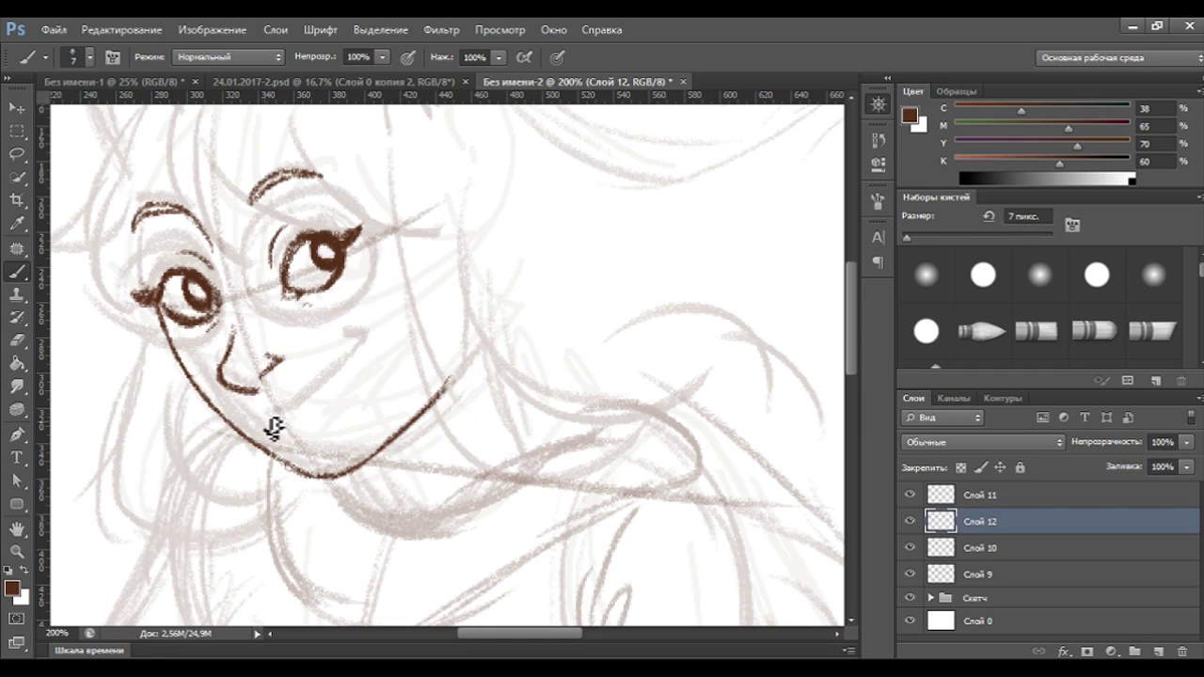
pyautogui.moveTo(269, 417)
pyautogui.mouseDown()
pyautogui.moveTo(362, 374)
pyautogui.moveTo(285, 423)
pyautogui.mouseUp()
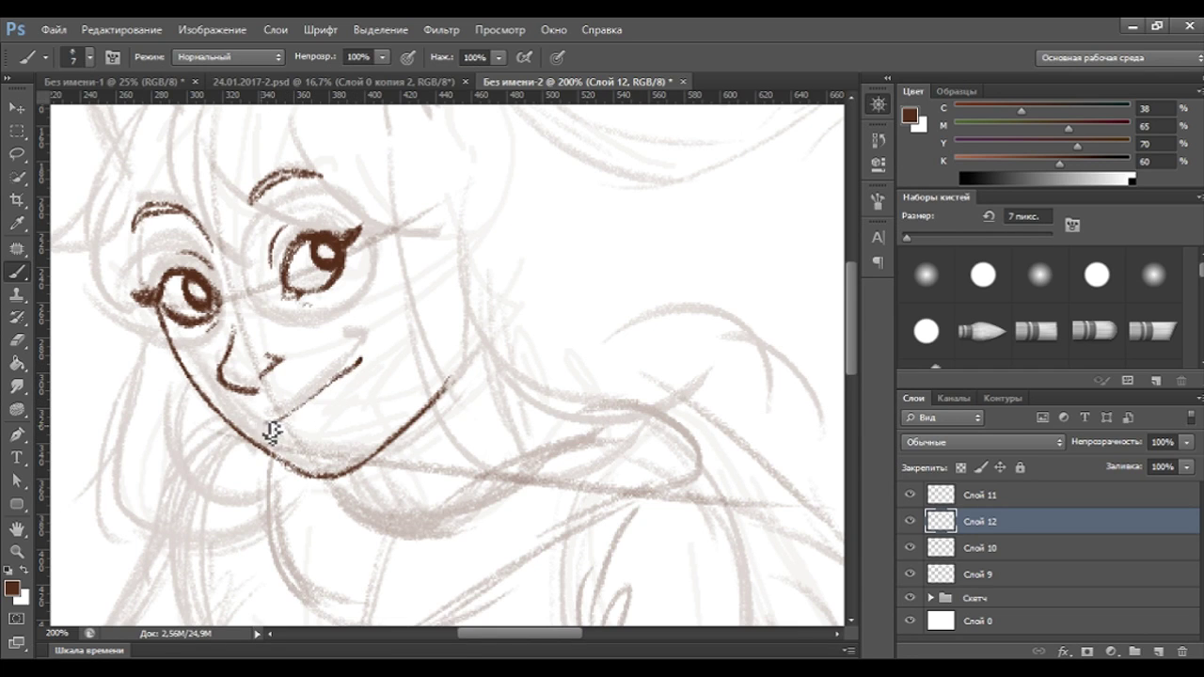
pyautogui.moveTo(356, 365)
pyautogui.mouseDown()
pyautogui.moveTo(367, 354)
pyautogui.moveTo(341, 382)
pyautogui.mouseUp()
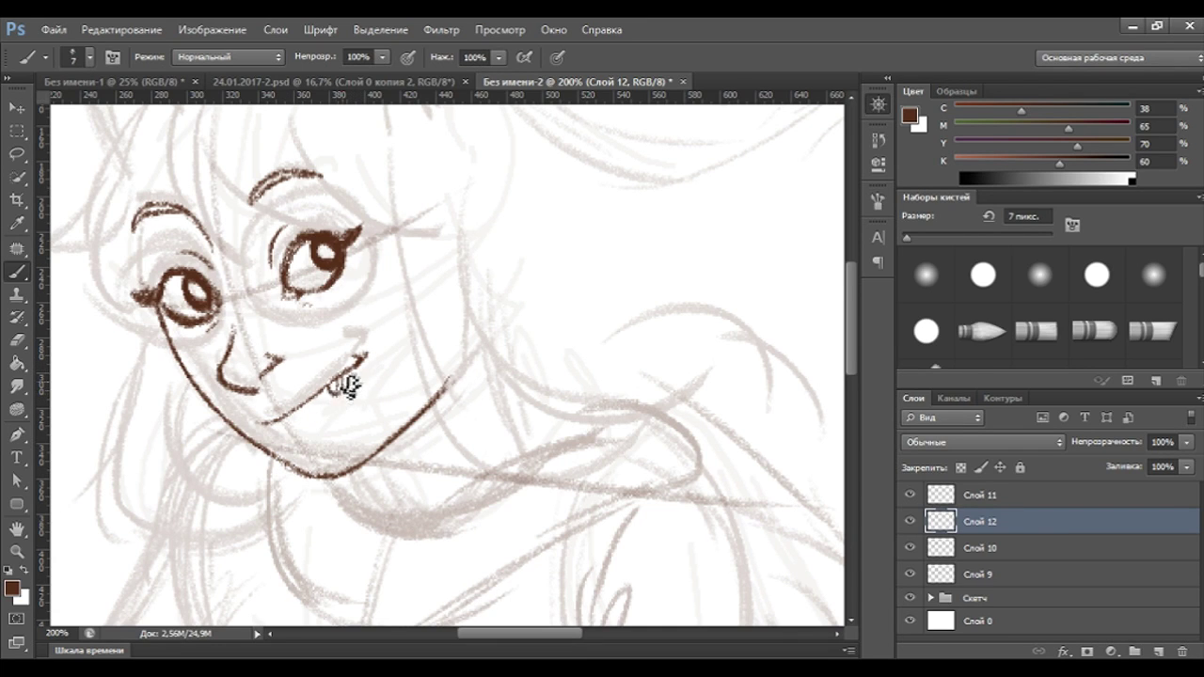
pyautogui.moveTo(271, 419); pyautogui.dragTo(274, 430)
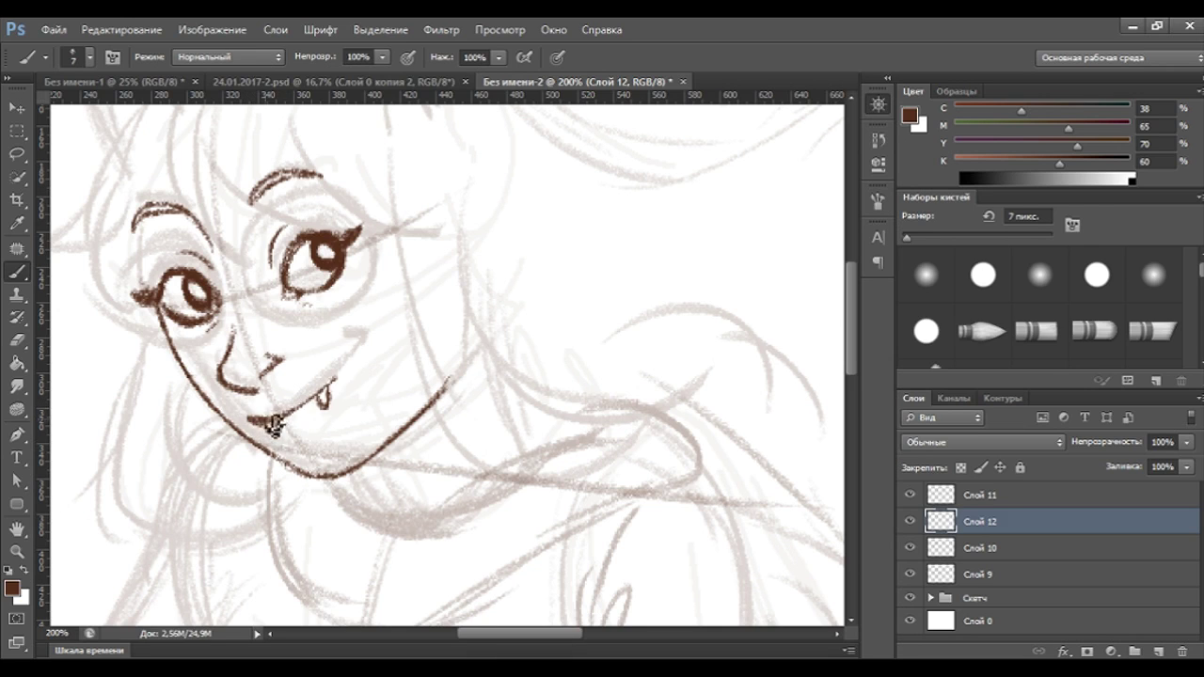
pyautogui.moveTo(282, 419); pyautogui.dragTo(369, 352)
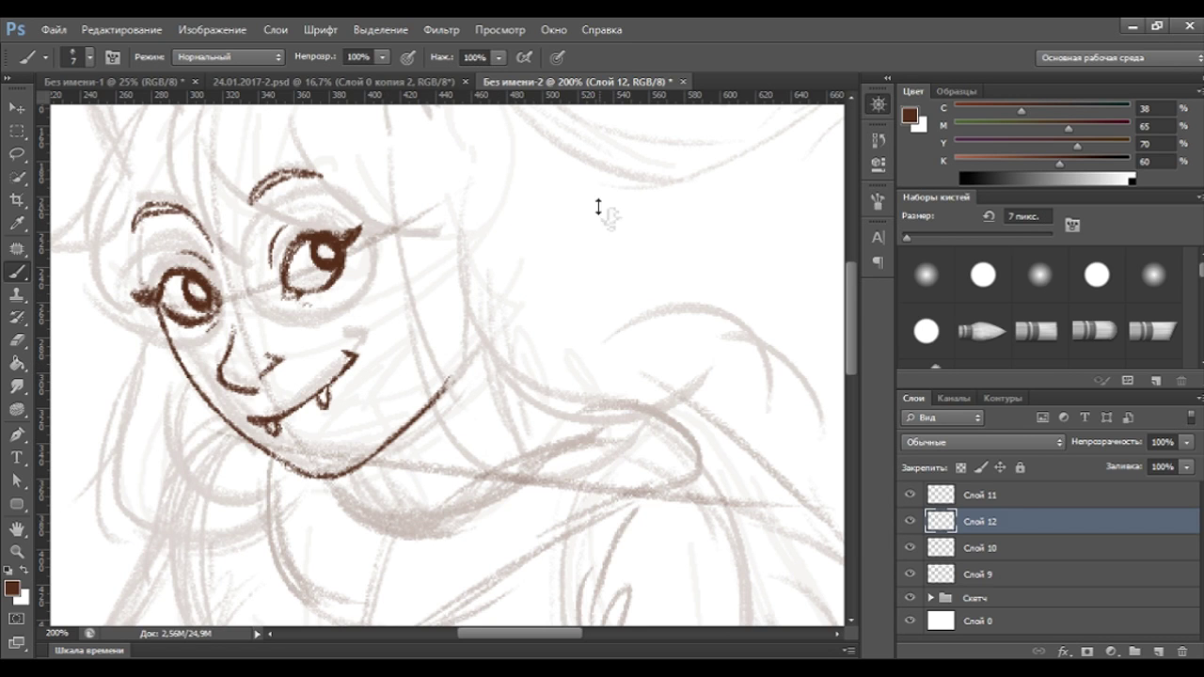
pyautogui.hotkey('ctrl', '-')
pyautogui.hotkey('ctrl', '-')
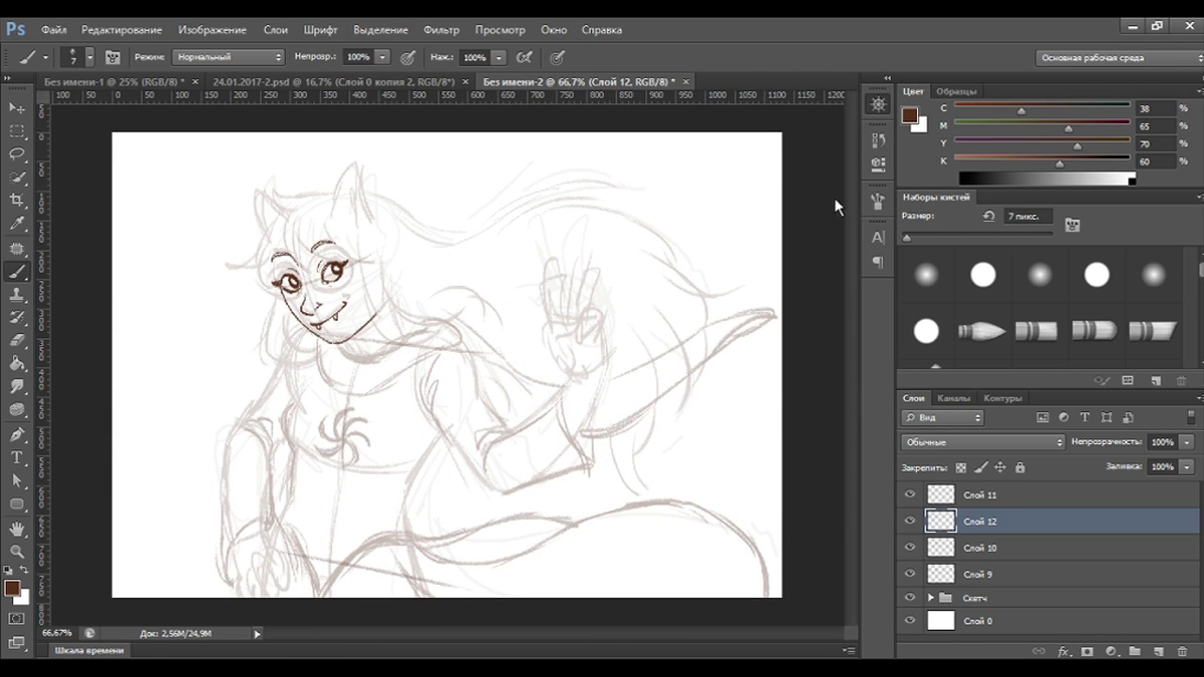
pyautogui.hotkey('ctrl', '+')
pyautogui.hotkey('ctrl', '+')
pyautogui.scroll(3, 725, 156)
pyautogui.hscroll(-5, 699, 140)
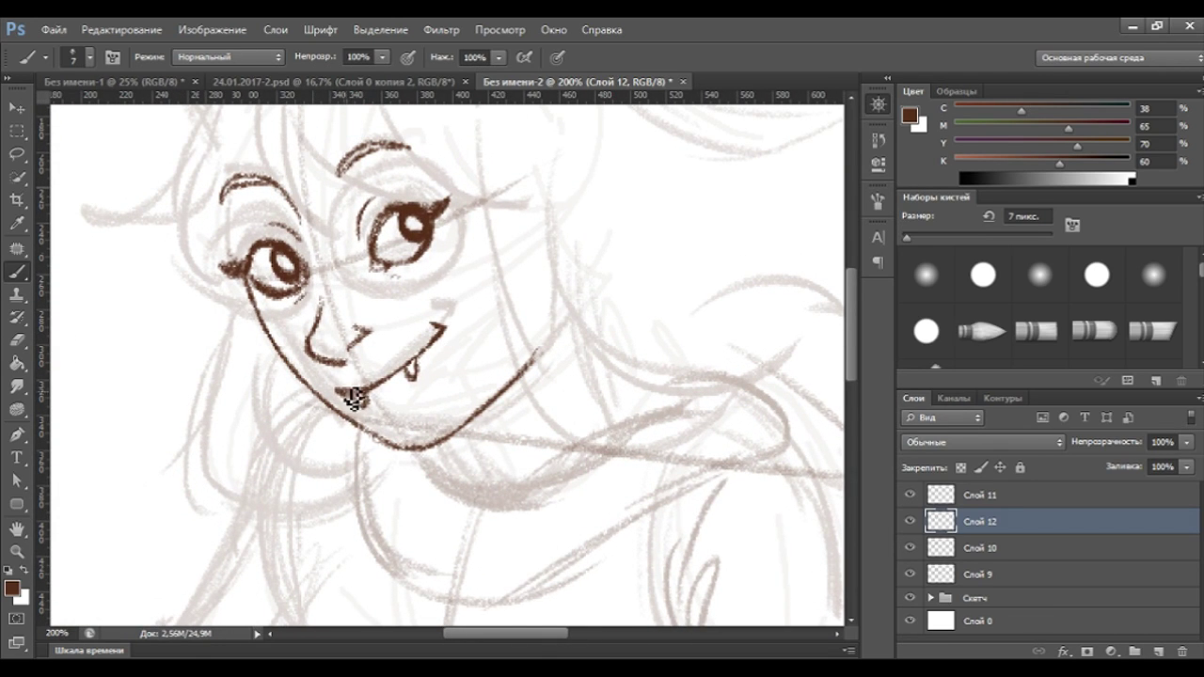
pyautogui.hotkey('ctrl', '-')
pyautogui.hotkey('ctrl', '-')
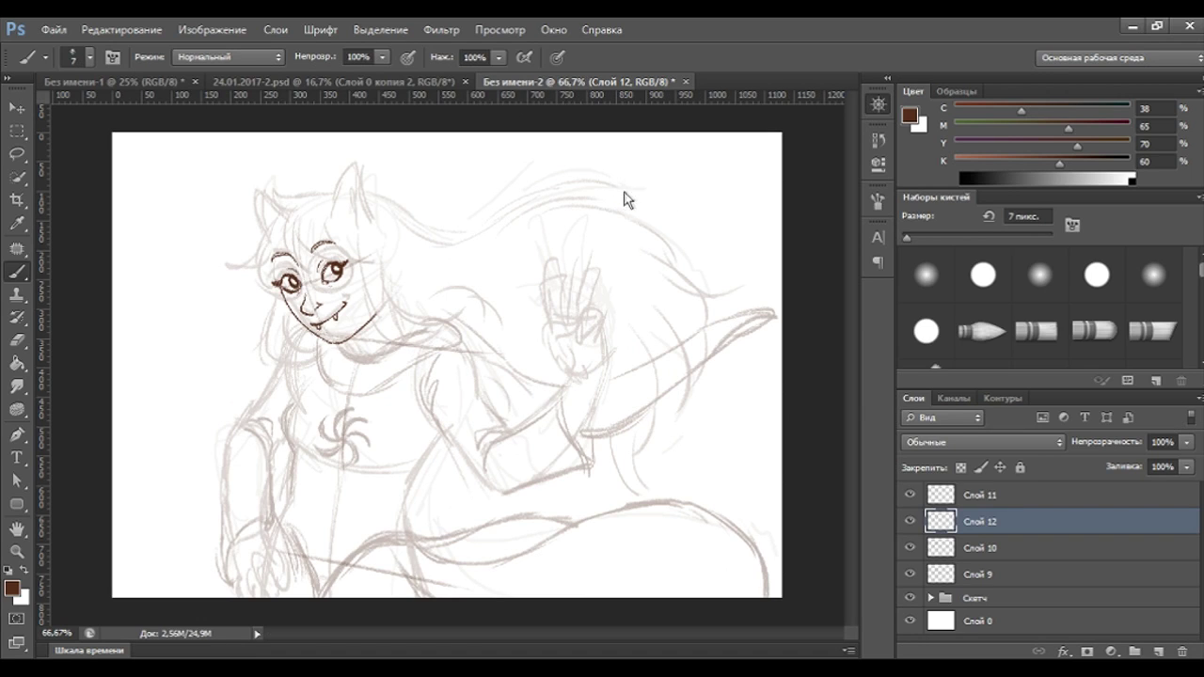
pyautogui.click(936, 505)
pyautogui.click(910, 496)
pyautogui.click(909, 496)
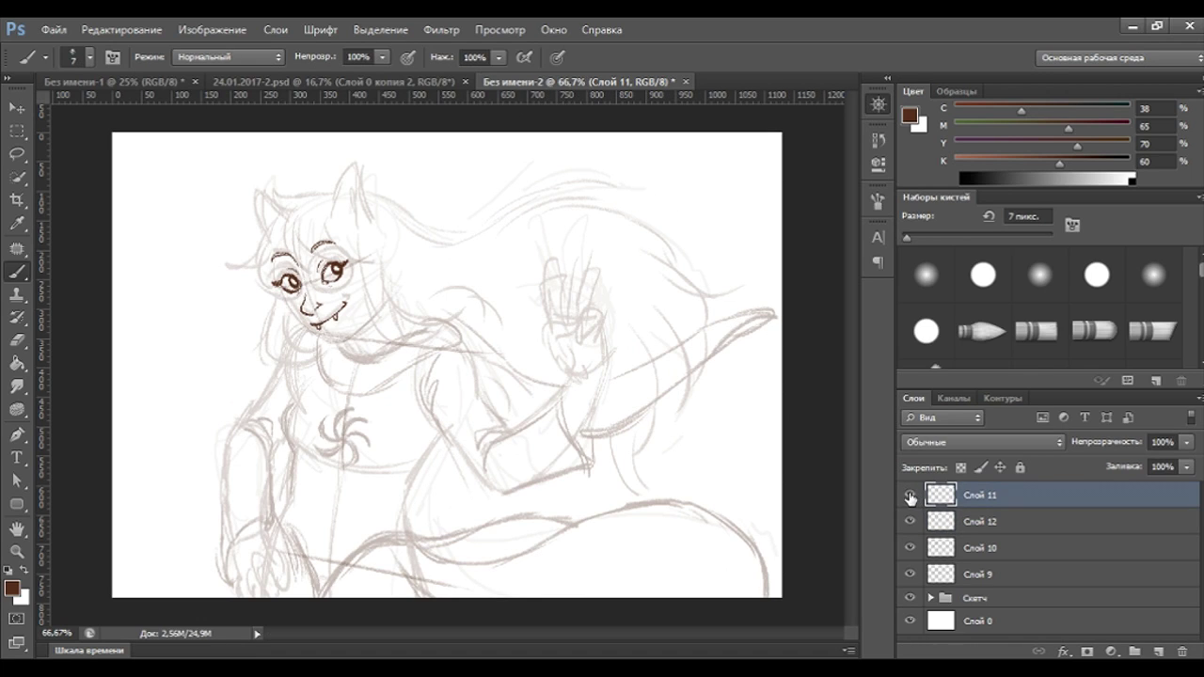
pyautogui.click(910, 548)
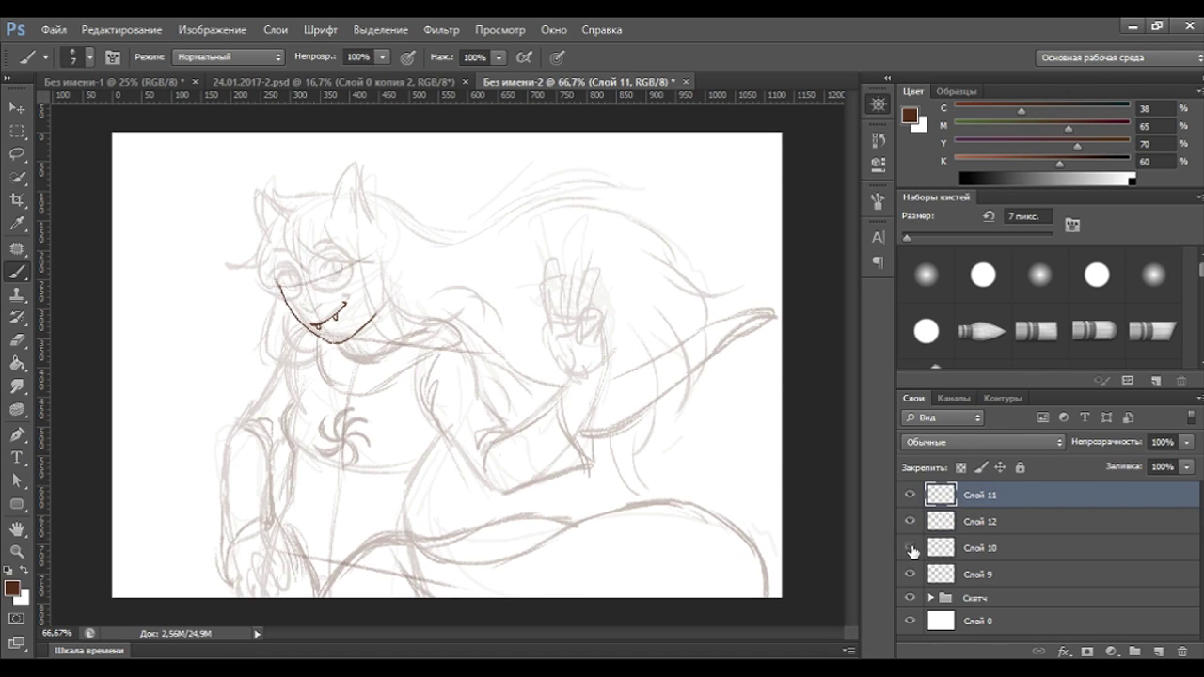
pyautogui.click(910, 548)
pyautogui.hotkey('ctrl', '1')
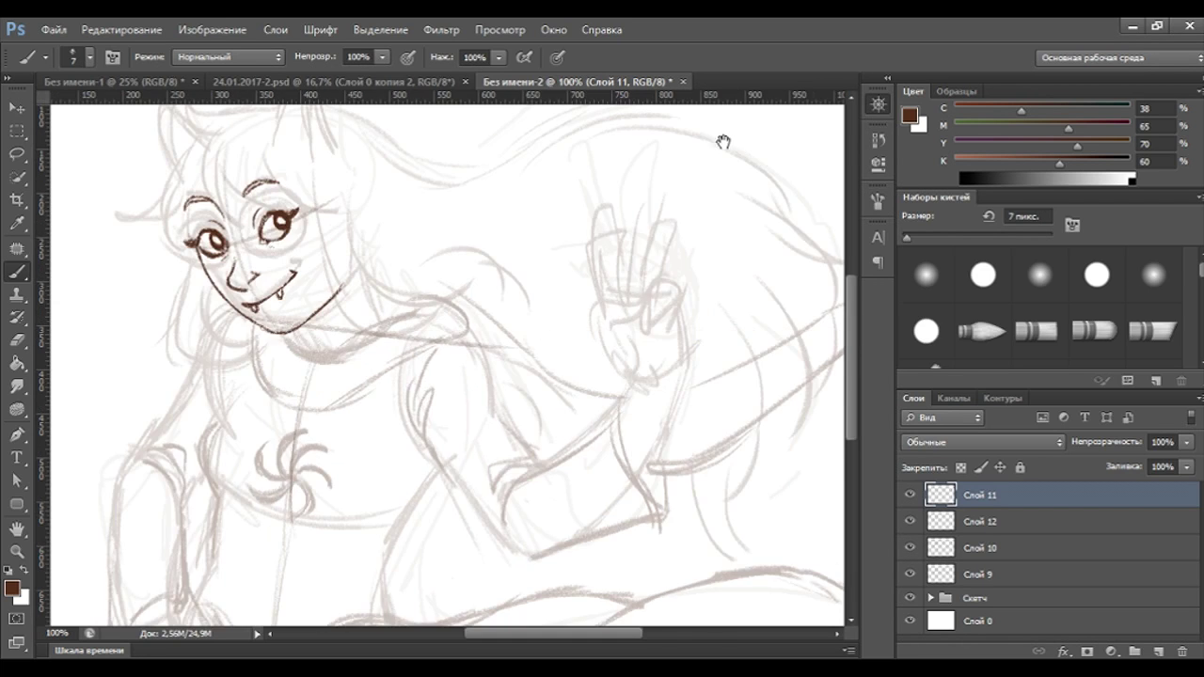
# Zoom in on the face and make Слой 10 active, checking its eye ink.
pyautogui.moveTo(602, 103); pyautogui.dragTo(660, 146)
pyautogui.hotkey('ctrl', '+')
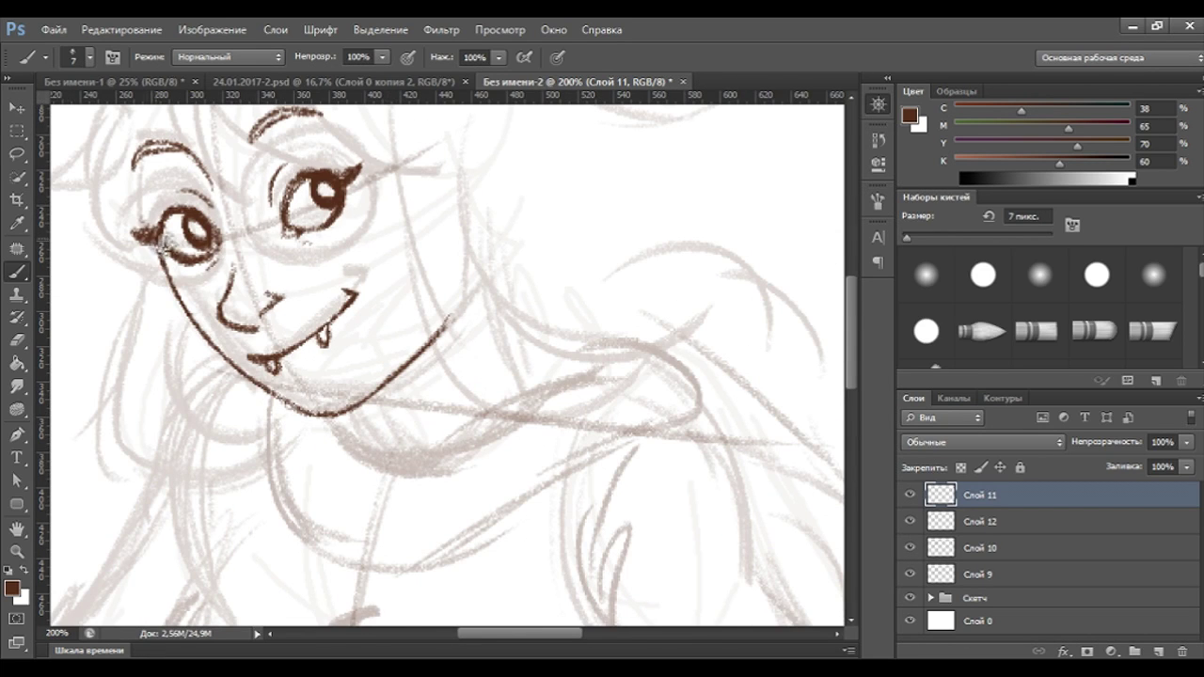
pyautogui.click(17, 339)
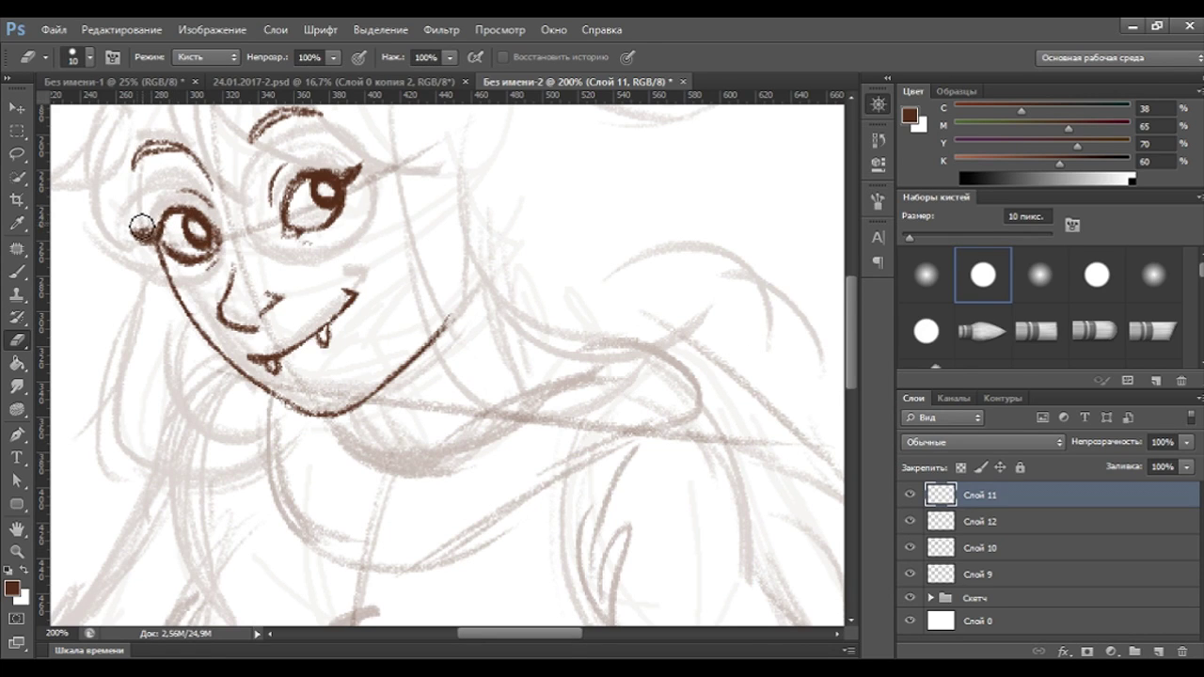
pyautogui.click(944, 545)
pyautogui.click(909, 546)
pyautogui.click(909, 546)
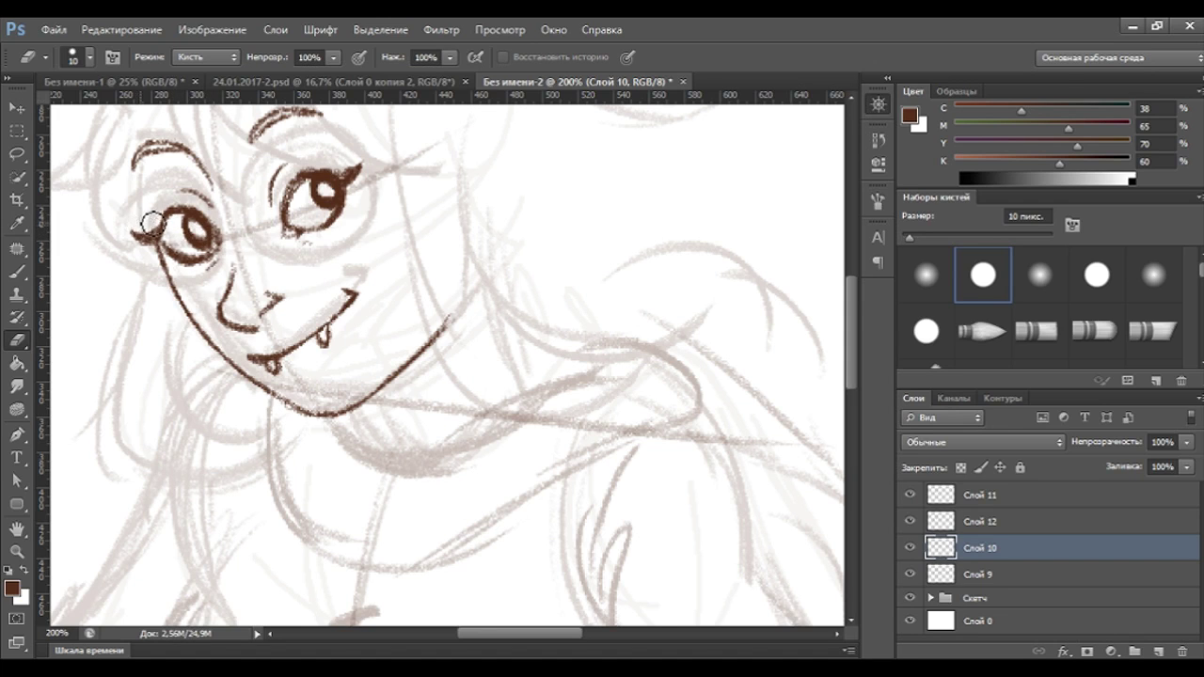
# Add a flick to the right eye's upper lid and erase a small highlight into its pupil.
pyautogui.press('b')
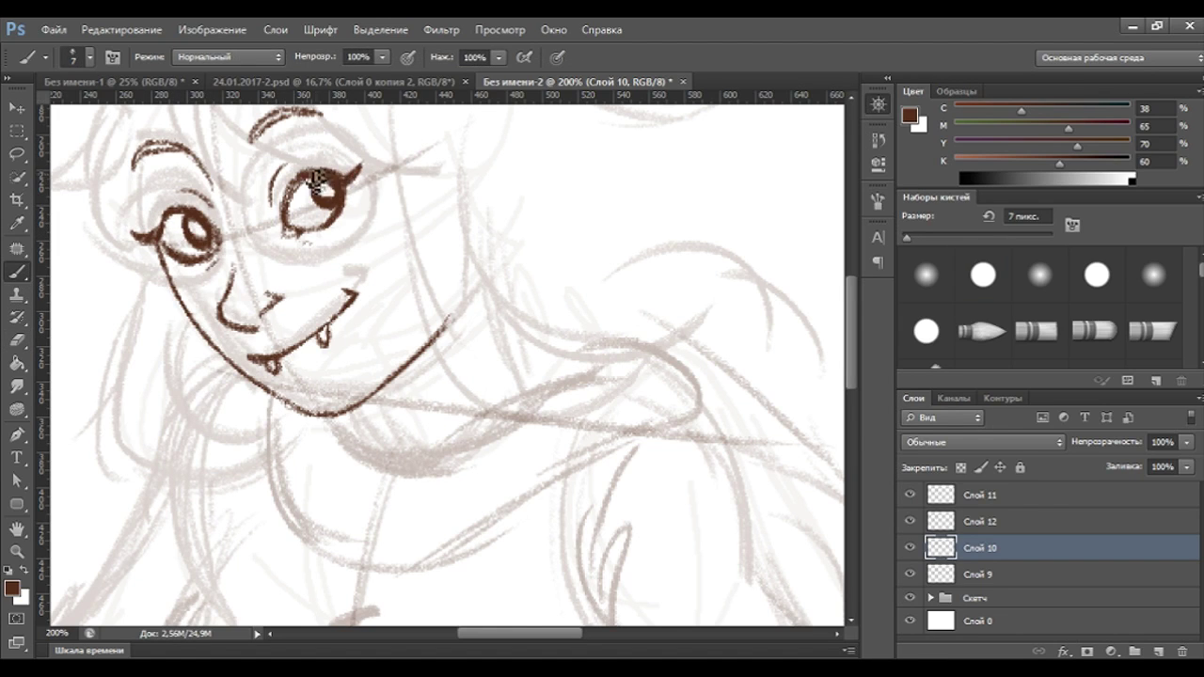
pyautogui.moveTo(306, 175); pyautogui.dragTo(360, 168)
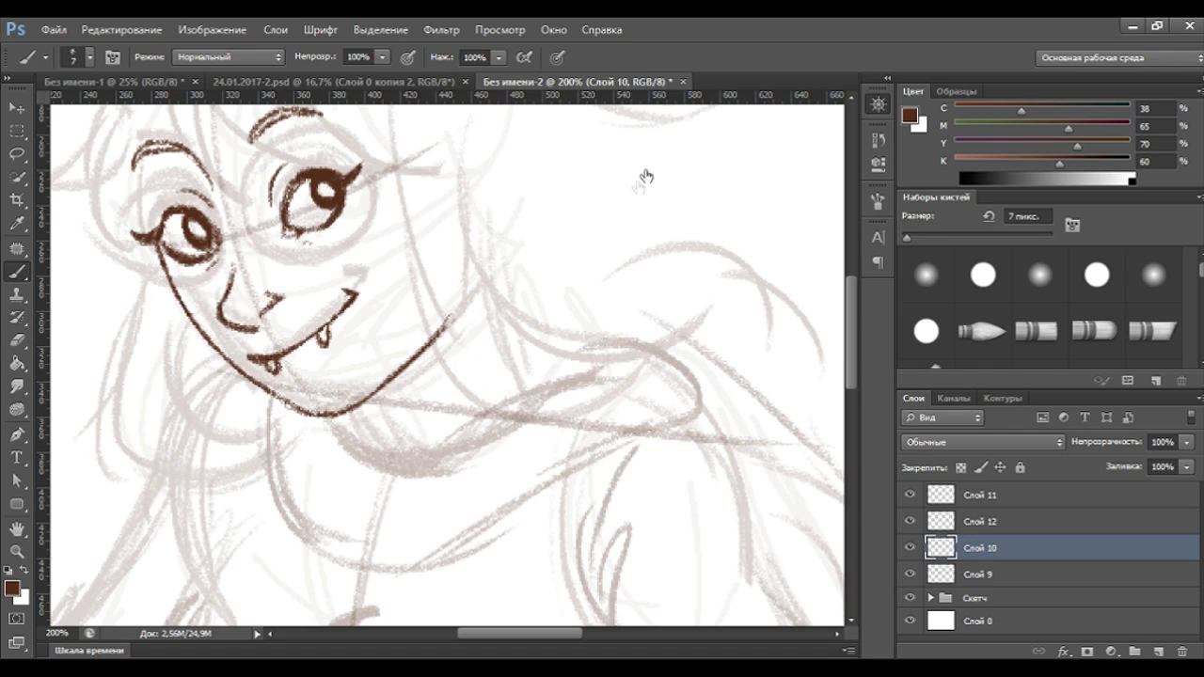
pyautogui.click(20, 341)
pyautogui.click(327, 195)
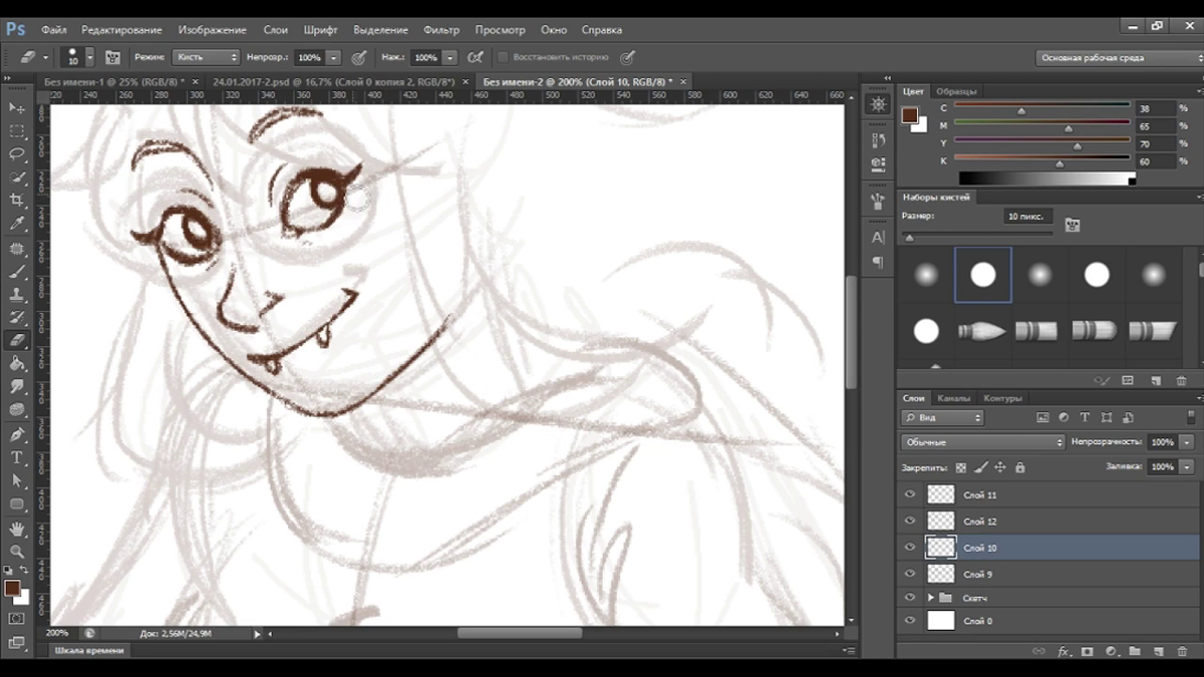
pyautogui.click(17, 272)
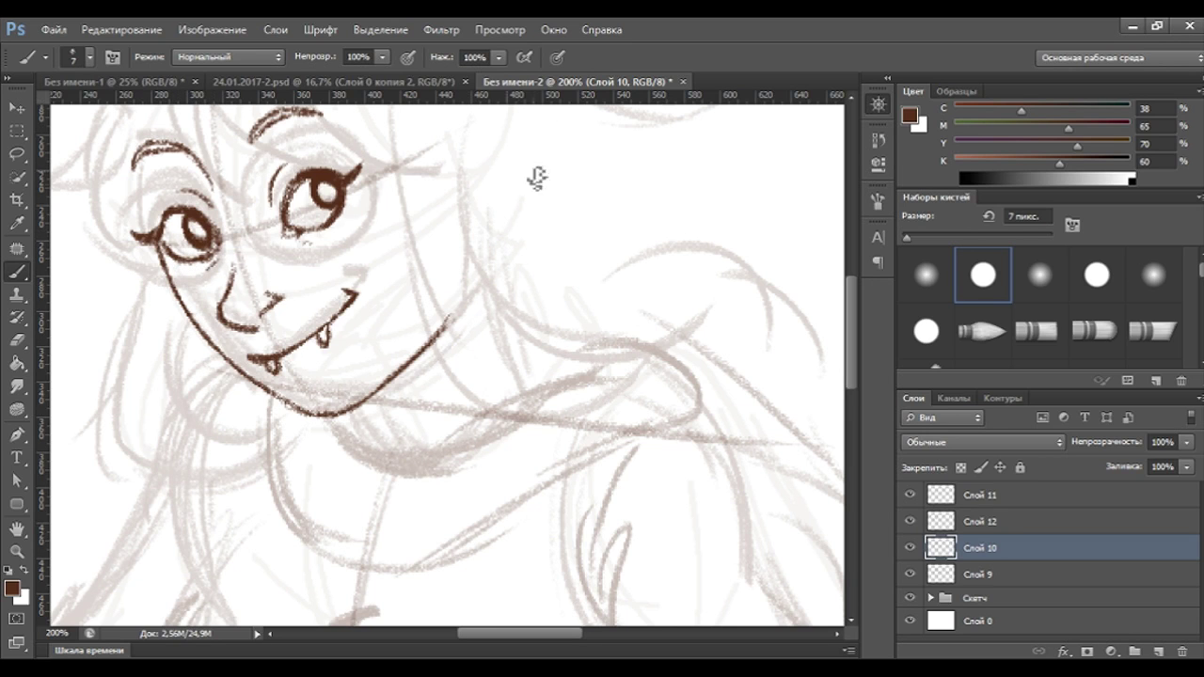
pyautogui.hotkey('ctrl', '-')
pyautogui.hotkey('ctrl', '-')
pyautogui.hotkey('ctrl', '-')
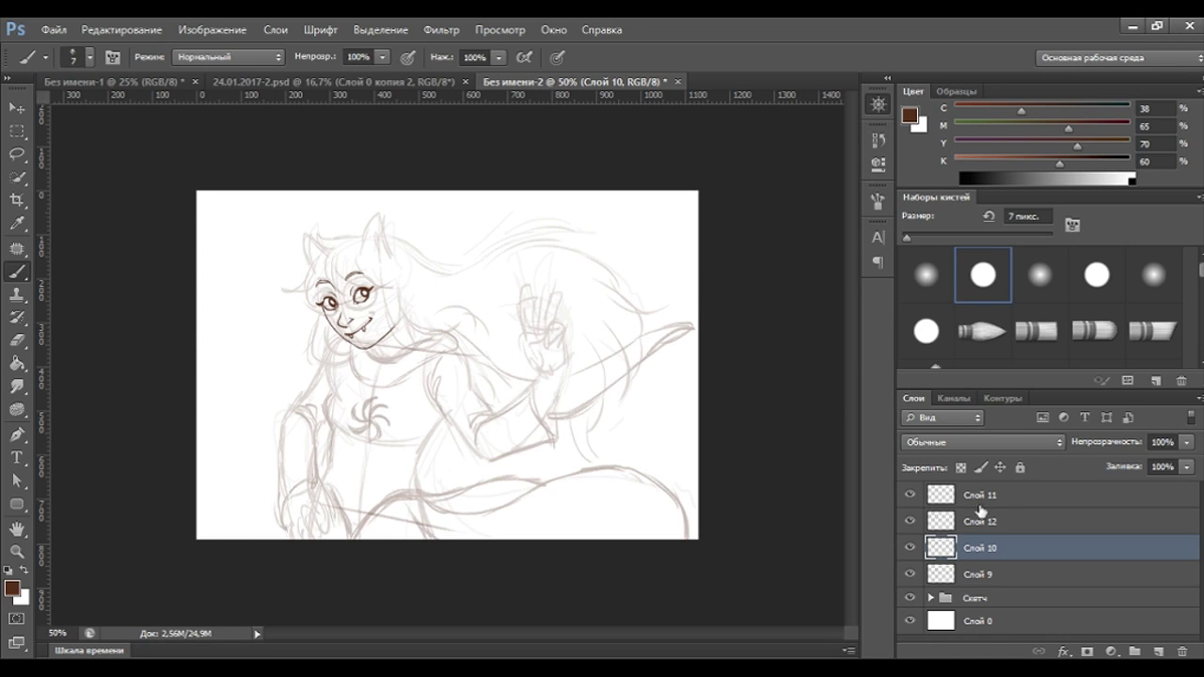
# Merge Слой 10, 11 and 12 into a single face ink layer.
pyautogui.click(972, 505)
pyautogui.click(910, 574)
pyautogui.click(910, 575)
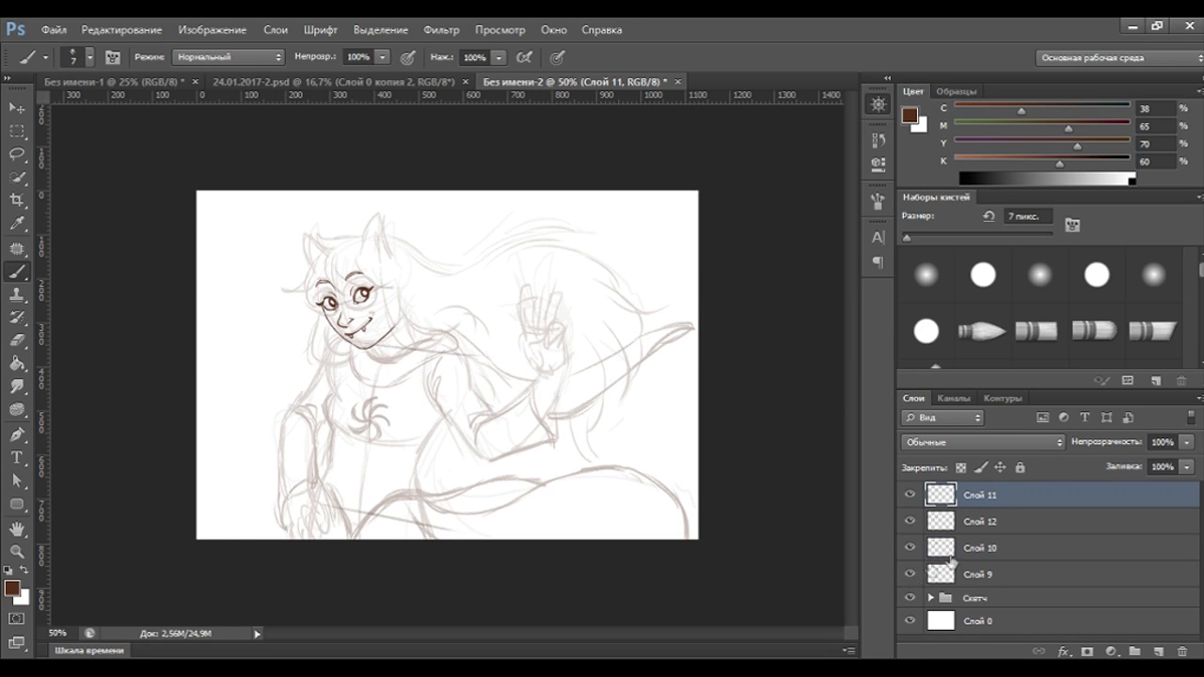
pyautogui.click(974, 550)
pyautogui.keyDown('shift'); pyautogui.click(1023, 493); pyautogui.keyUp('shift')
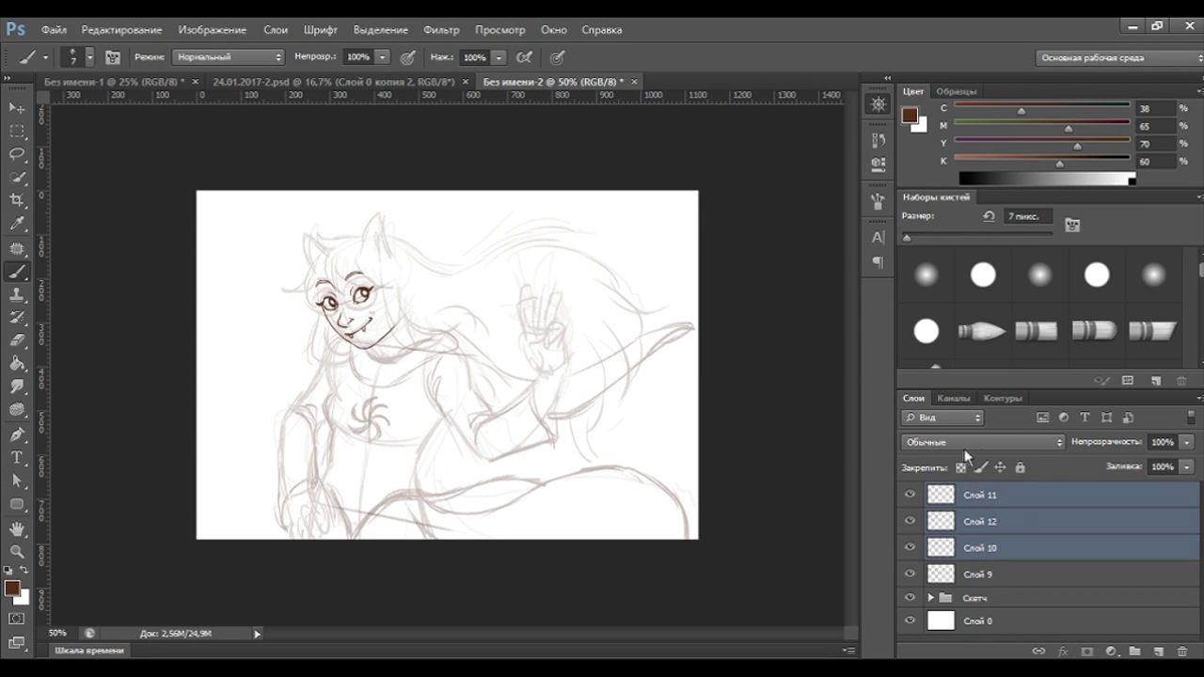
pyautogui.hotkey('ctrl', 'e')
# On a new layer, draw the neck lines below the chin and down the right side.
pyautogui.click(1160, 651)
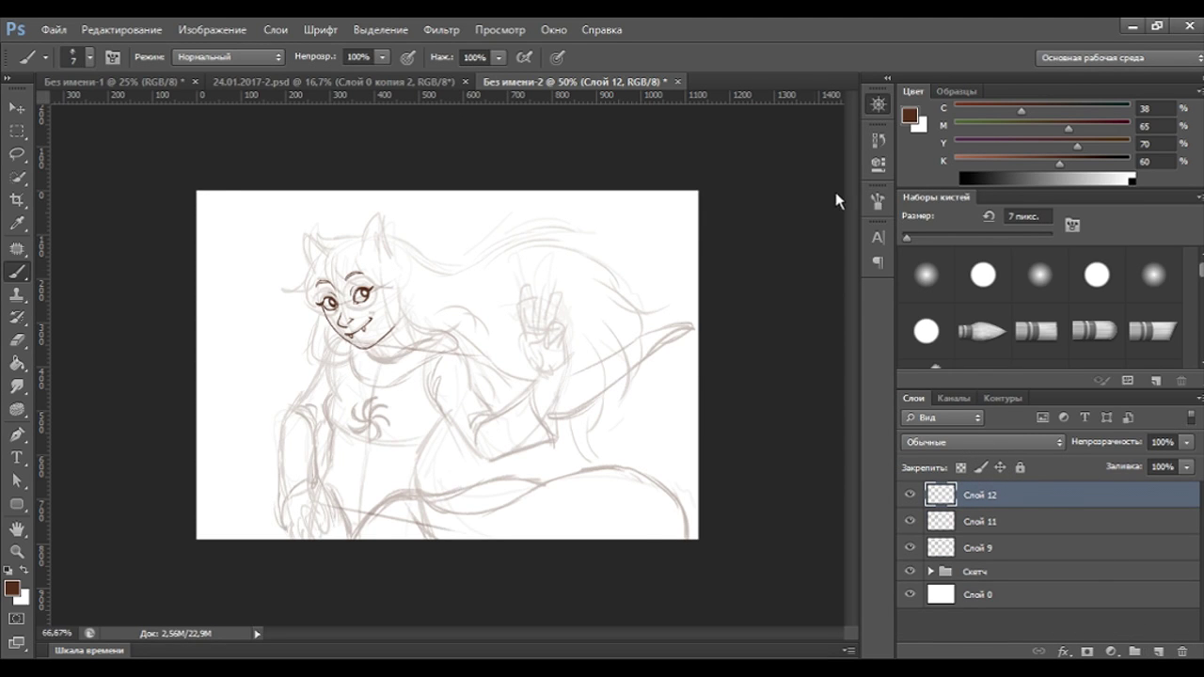
pyautogui.hotkey('ctrl', '1')
pyautogui.moveTo(703, 148); pyautogui.dragTo(777, 189)
pyautogui.moveTo(382, 386); pyautogui.dragTo(386, 399)
pyautogui.moveTo(439, 314)
pyautogui.mouseDown()
pyautogui.moveTo(475, 377)
pyautogui.moveTo(440, 302)
pyautogui.moveTo(454, 386)
pyautogui.mouseUp()
pyautogui.hotkey('ctrl', 'z')
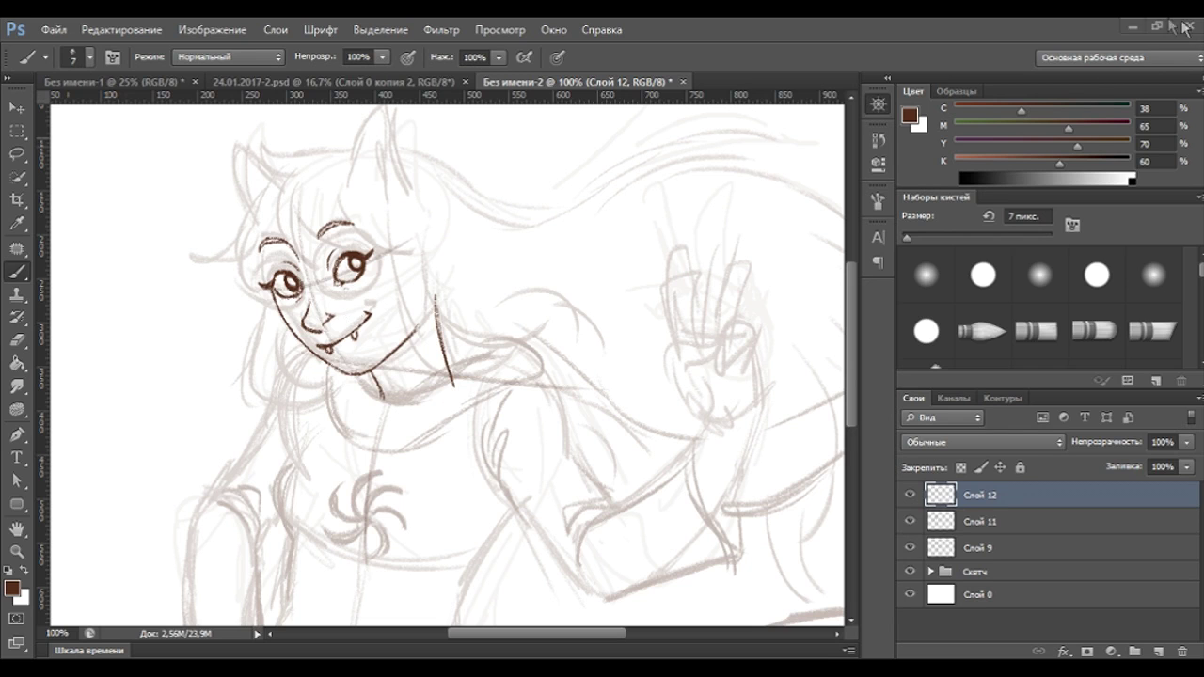
# Zoom in to inspect the neck lines, toggling Слой 12's visibility.
pyautogui.hotkey('ctrl', '+')
pyautogui.click(17, 341)
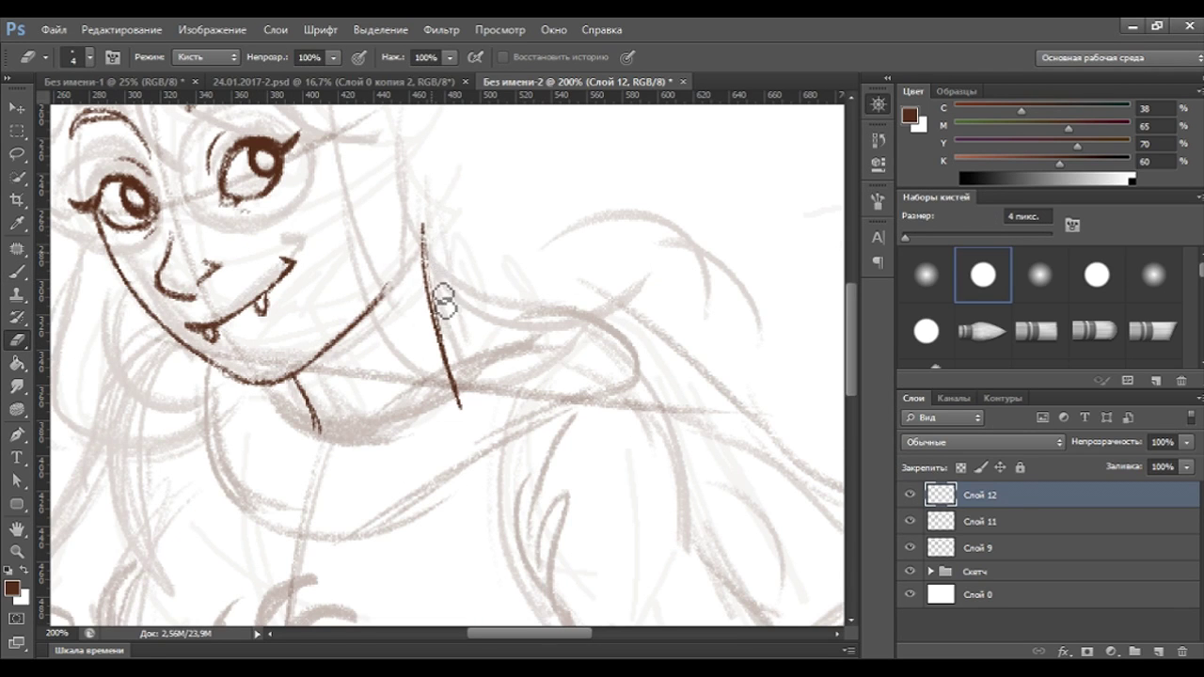
pyautogui.click(15, 273)
pyautogui.hotkey('ctrl', '-')
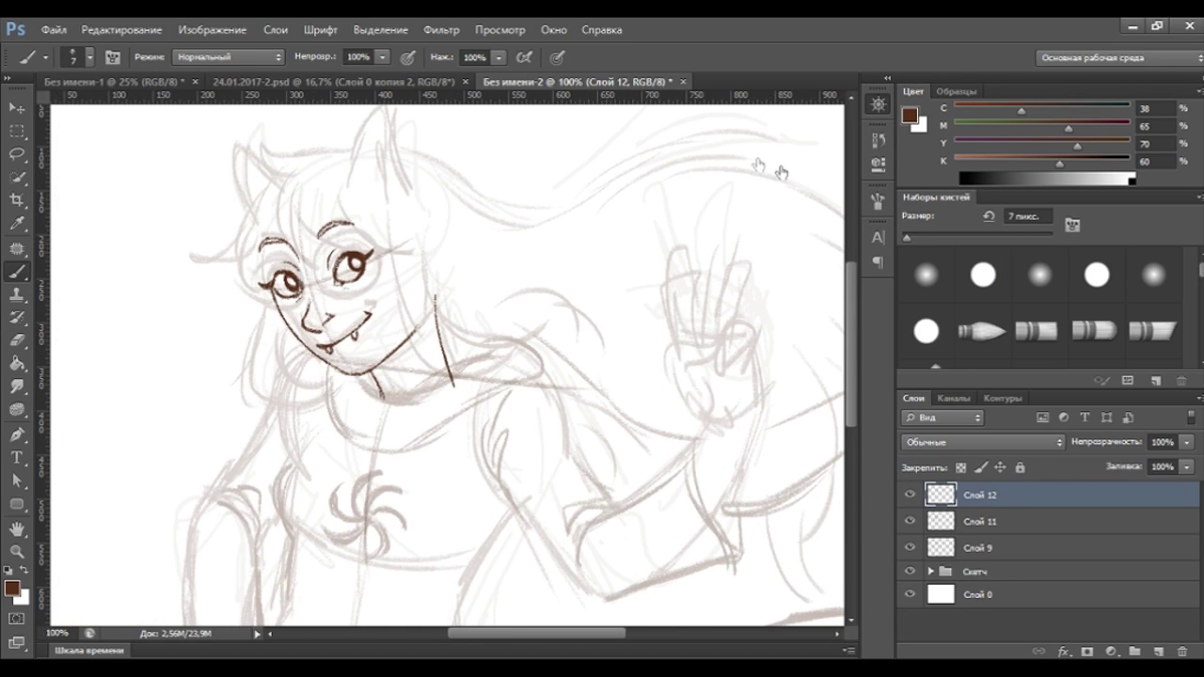
pyautogui.scroll(-2, 705, 142)
pyautogui.click(910, 494)
pyautogui.click(910, 495)
pyautogui.hotkey('ctrl', '+')
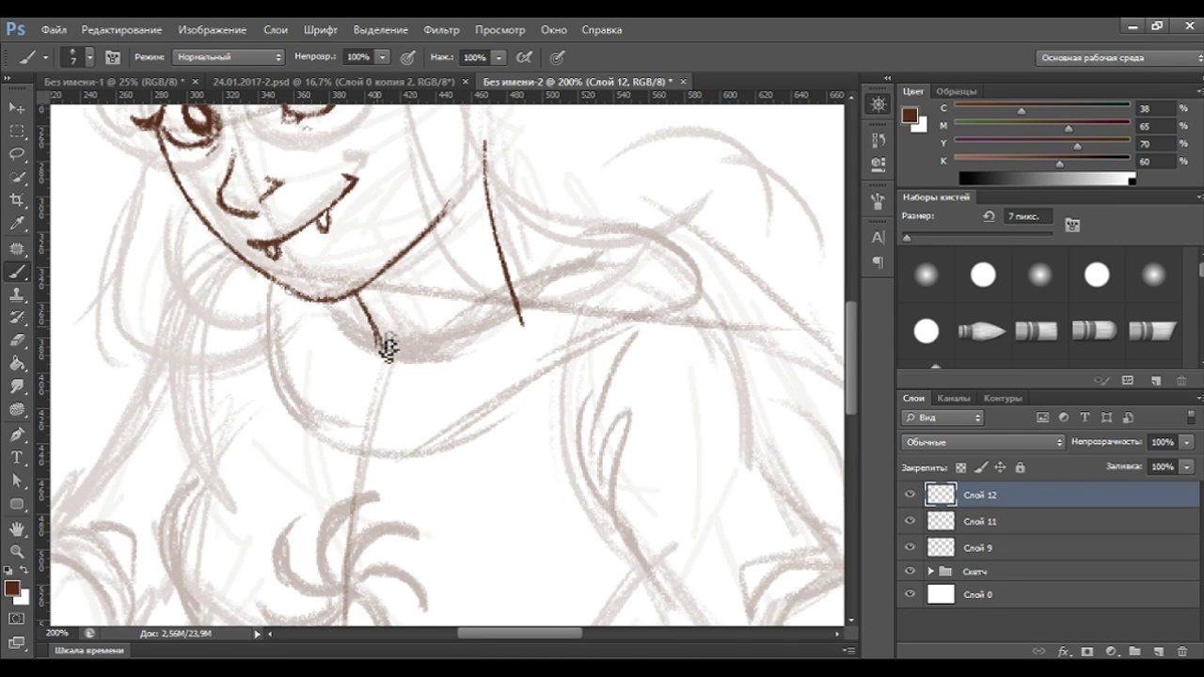
pyautogui.hotkey('ctrl', '-')
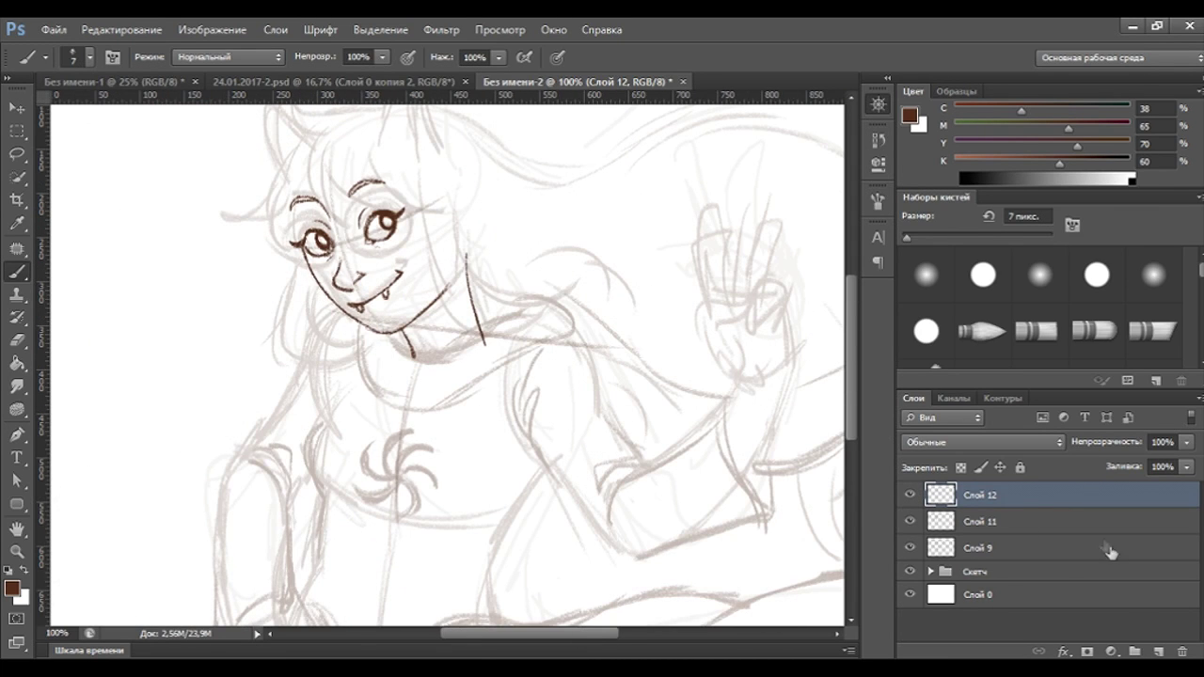
# Add Слой 13 and draw the collar line along the base of the neck.
pyautogui.click(1154, 652)
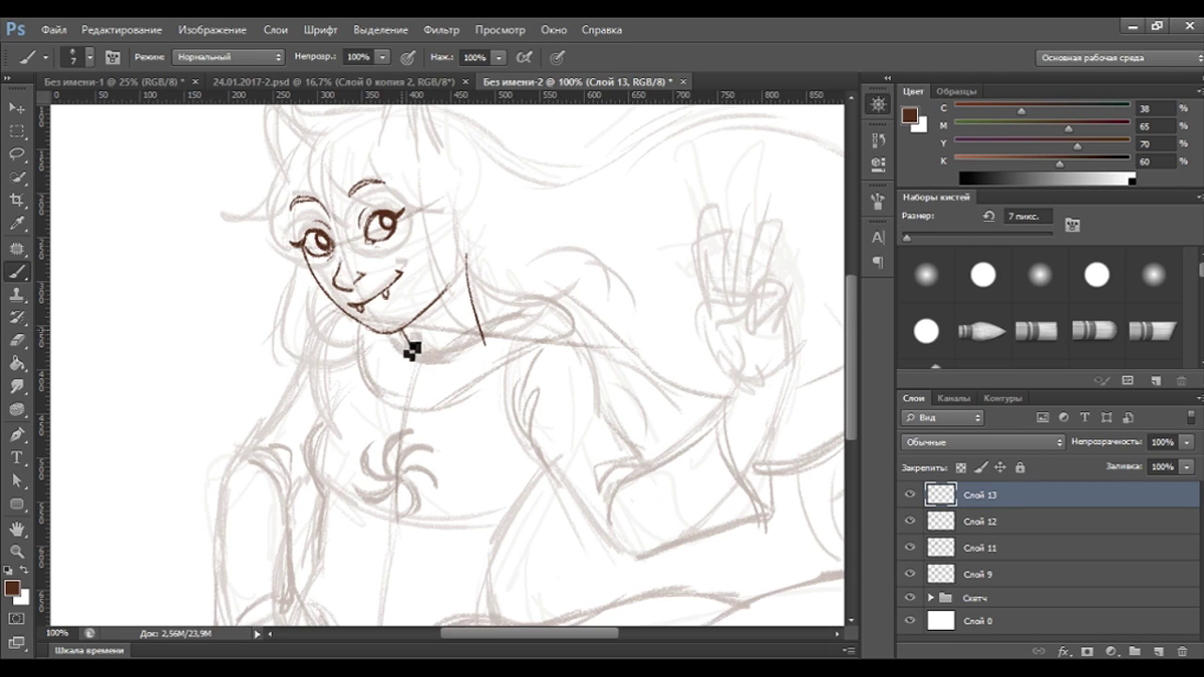
pyautogui.moveTo(421, 368); pyautogui.dragTo(475, 352)
pyautogui.click(969, 523)
pyautogui.press('e')
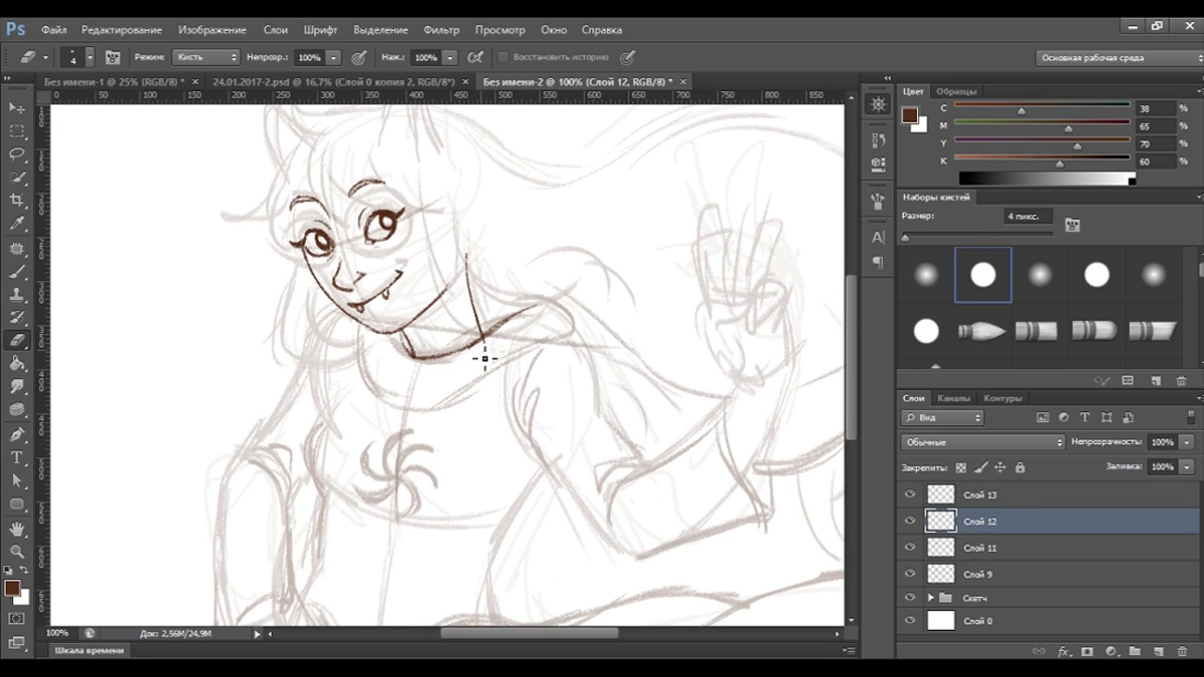
pyautogui.click(936, 485)
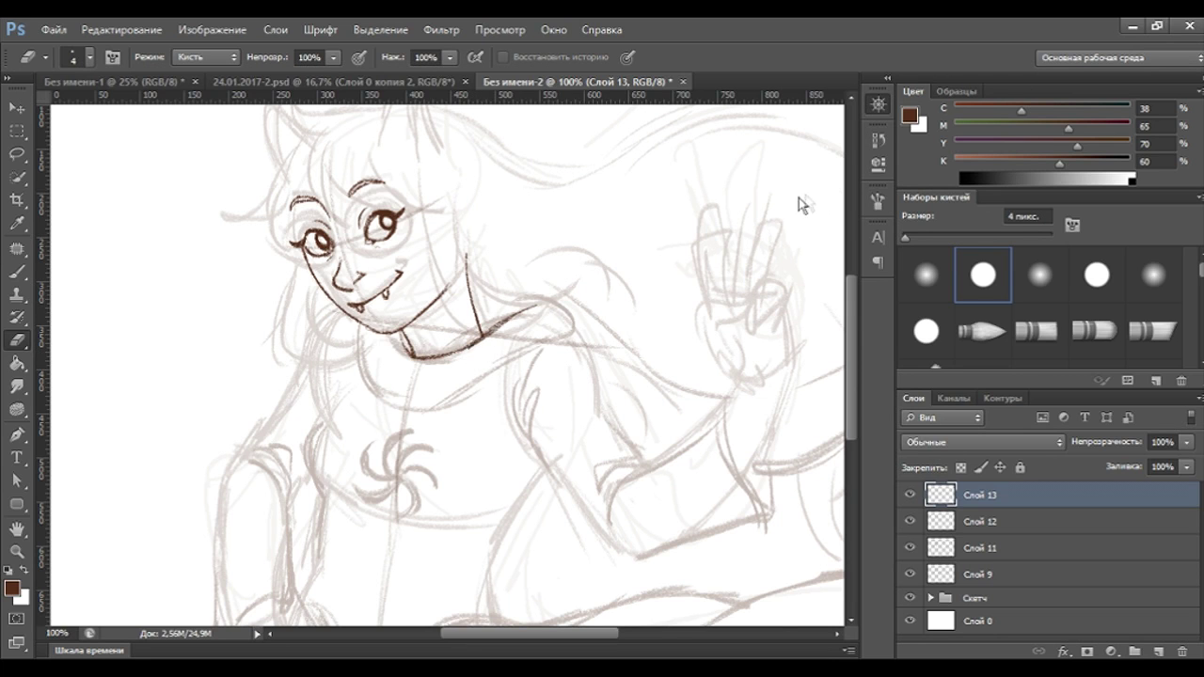
pyautogui.hotkey('ctrl', '+')
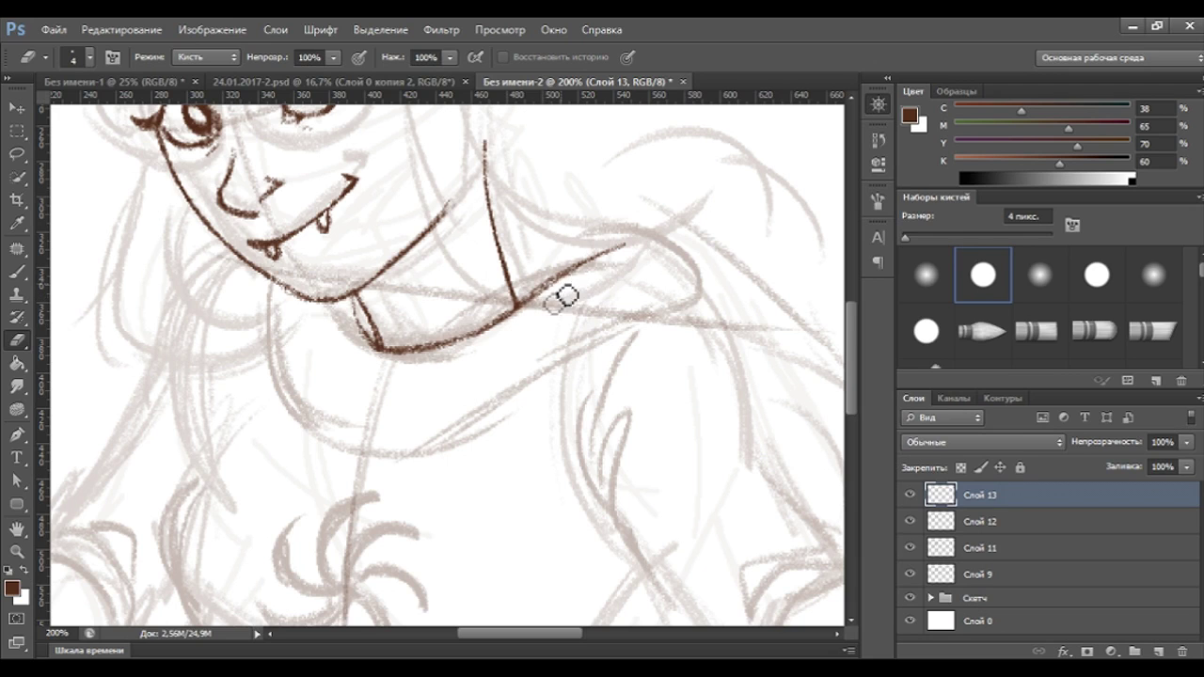
pyautogui.click(17, 272)
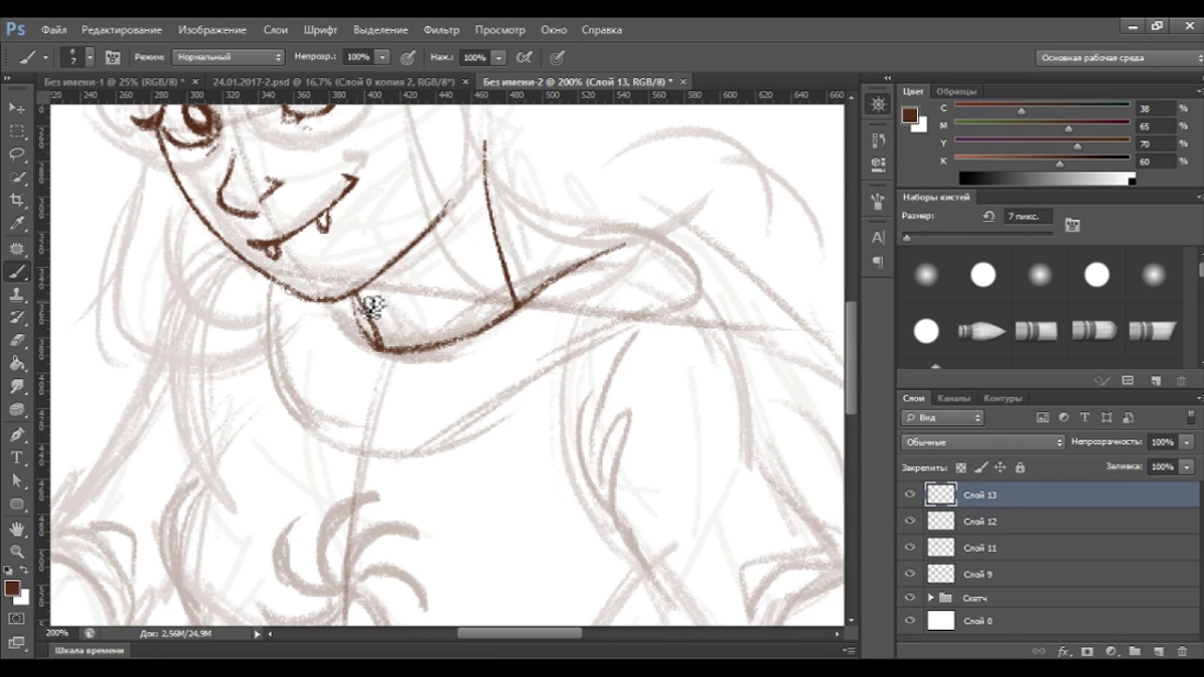
pyautogui.click(909, 495)
pyautogui.click(909, 495)
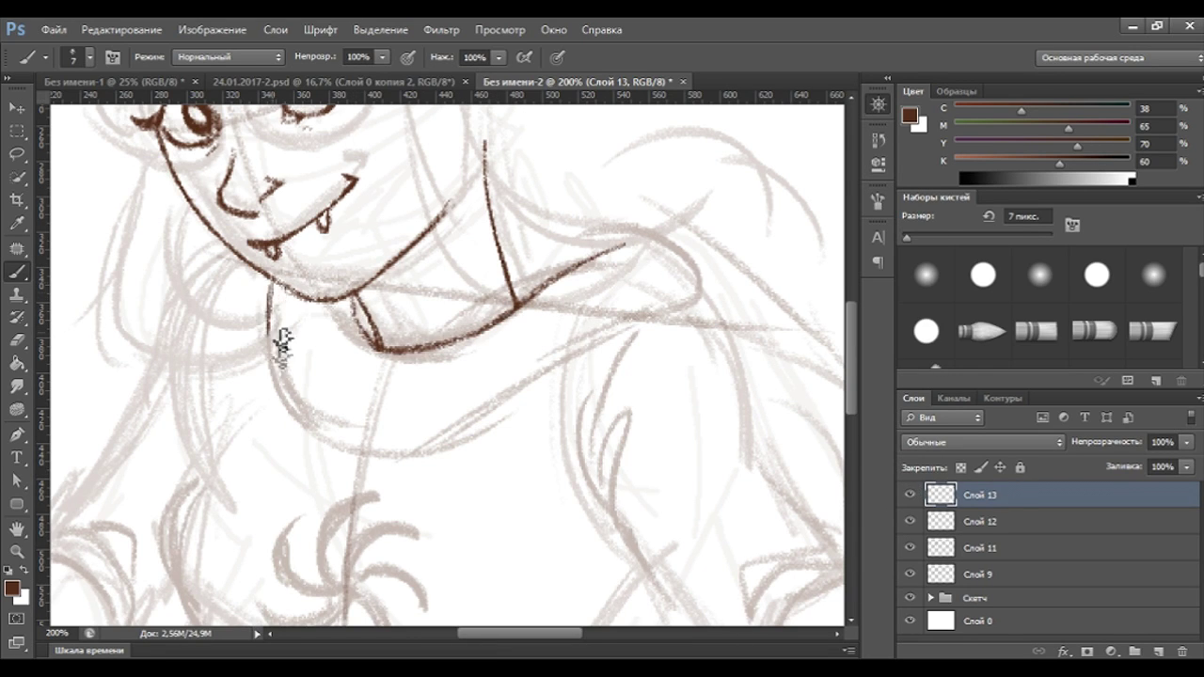
# Draw the collar's left edge, lower curve and right side, redoing the overshooting upper-right end.
pyautogui.moveTo(271, 286)
pyautogui.mouseDown()
pyautogui.moveTo(301, 414)
pyautogui.moveTo(384, 456)
pyautogui.mouseUp()
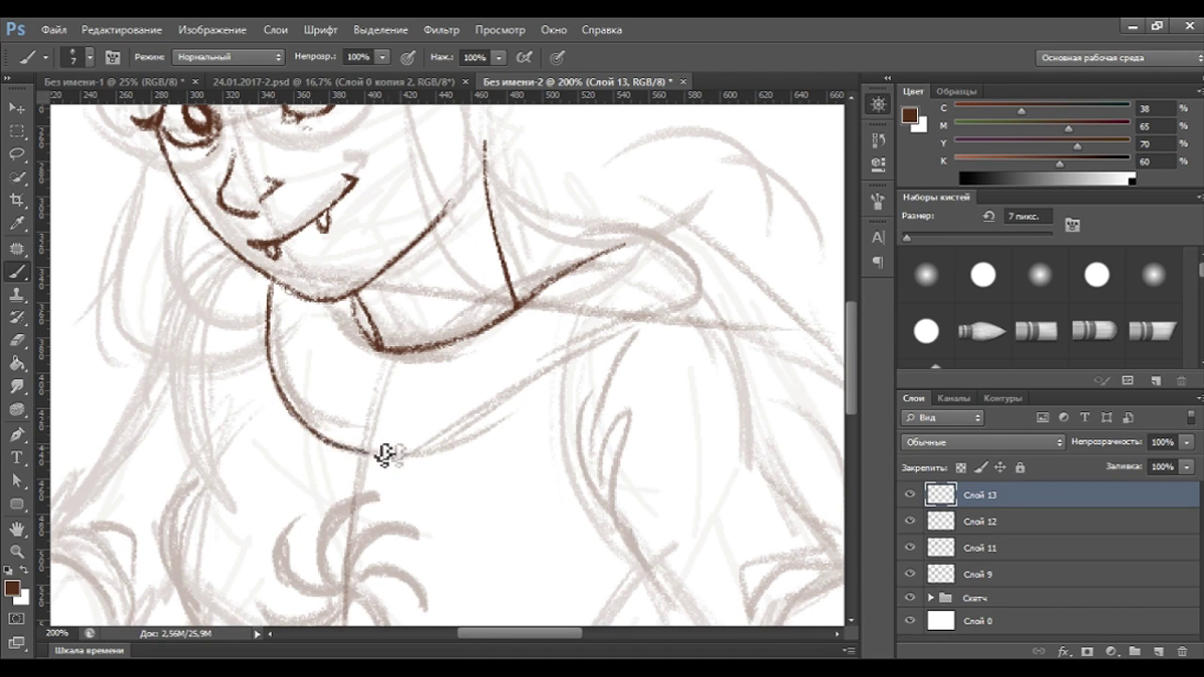
pyautogui.moveTo(384, 461)
pyautogui.mouseDown()
pyautogui.moveTo(425, 459)
pyautogui.moveTo(521, 403)
pyautogui.mouseUp()
pyautogui.moveTo(695, 302); pyautogui.dragTo(513, 399)
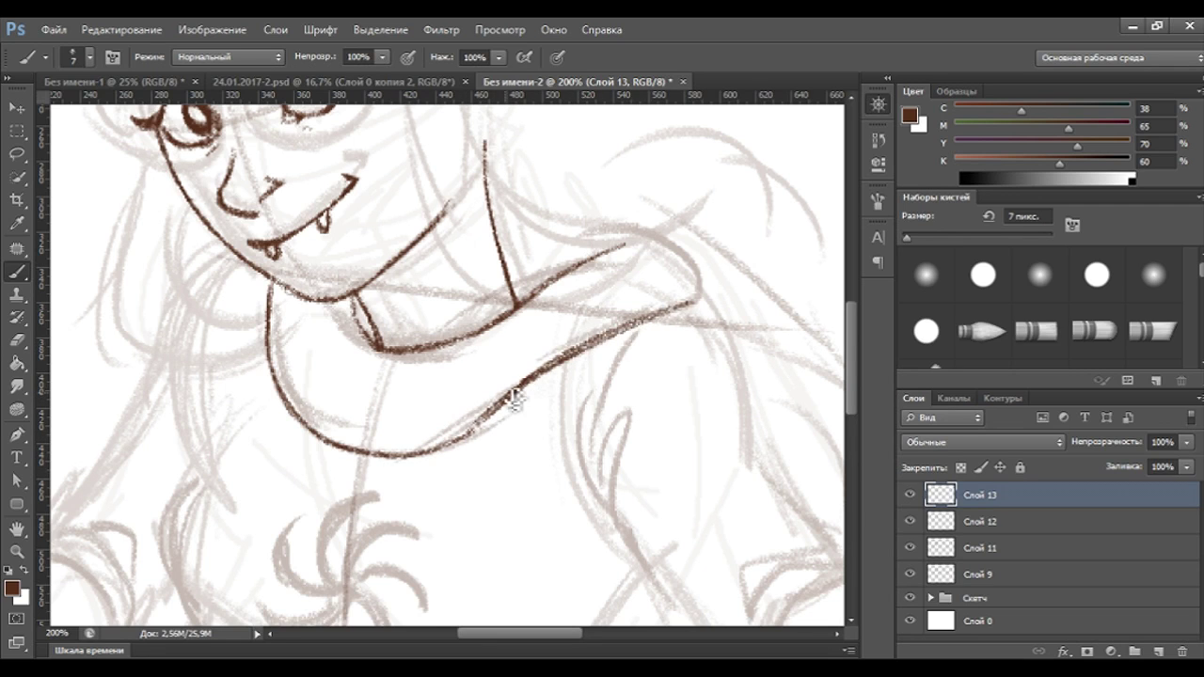
pyautogui.hotkey('ctrl', 'z')
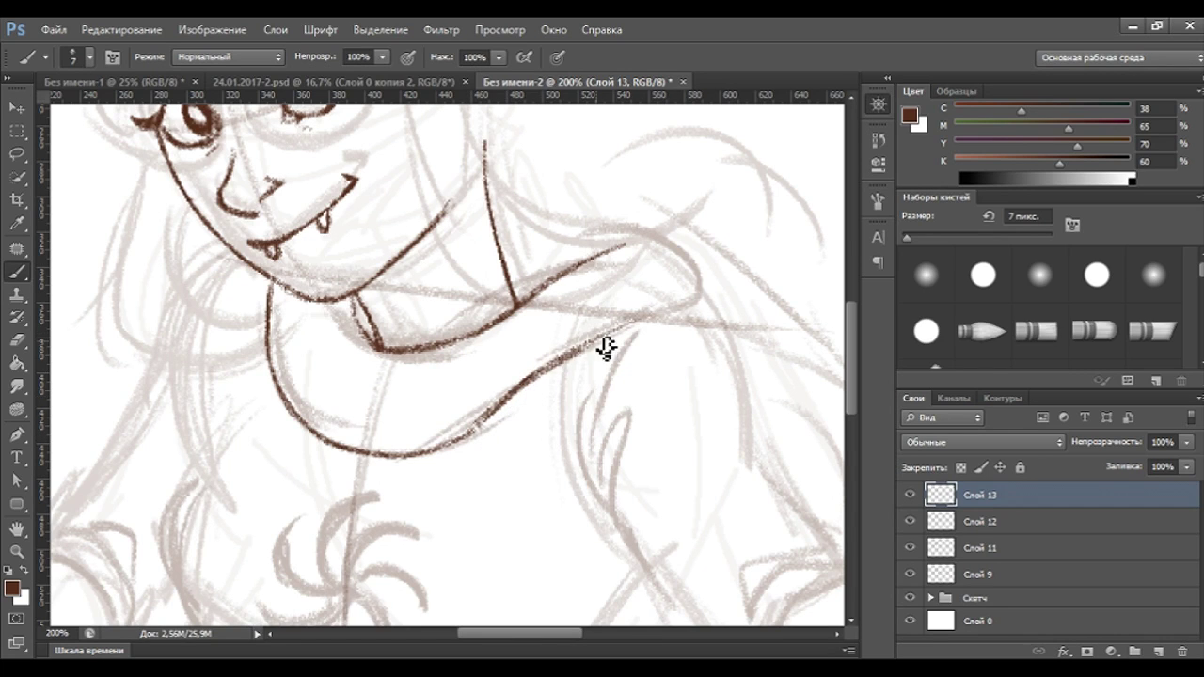
pyautogui.moveTo(583, 351); pyautogui.dragTo(694, 307)
pyautogui.click(21, 344)
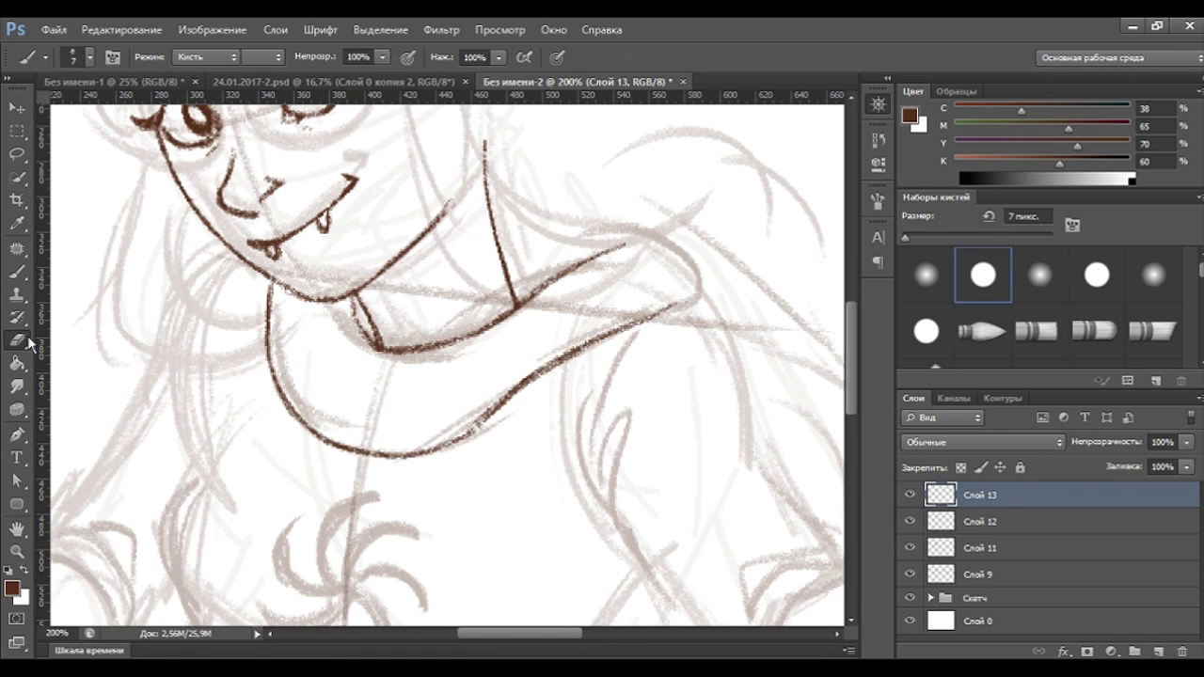
pyautogui.click(20, 279)
pyautogui.moveTo(494, 419); pyautogui.dragTo(438, 446)
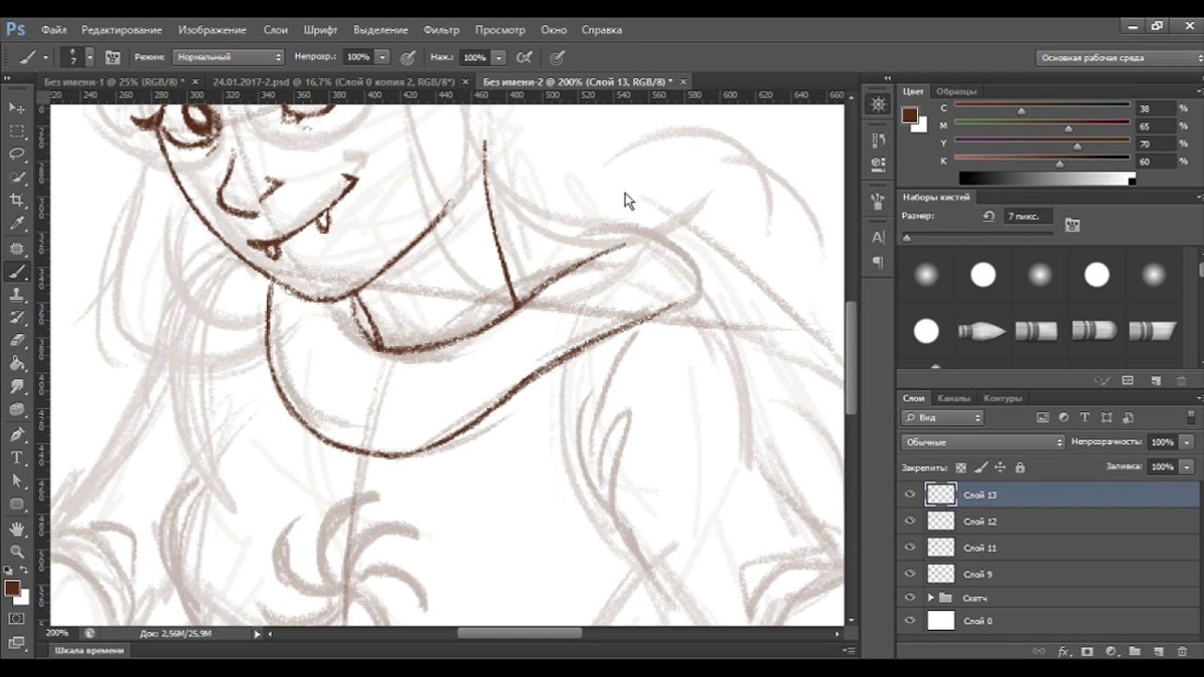
pyautogui.hotkey('ctrl', '-')
pyautogui.hotkey('ctrl', '-')
pyautogui.hotkey('ctrl', '+')
pyautogui.hotkey('ctrl', '+')
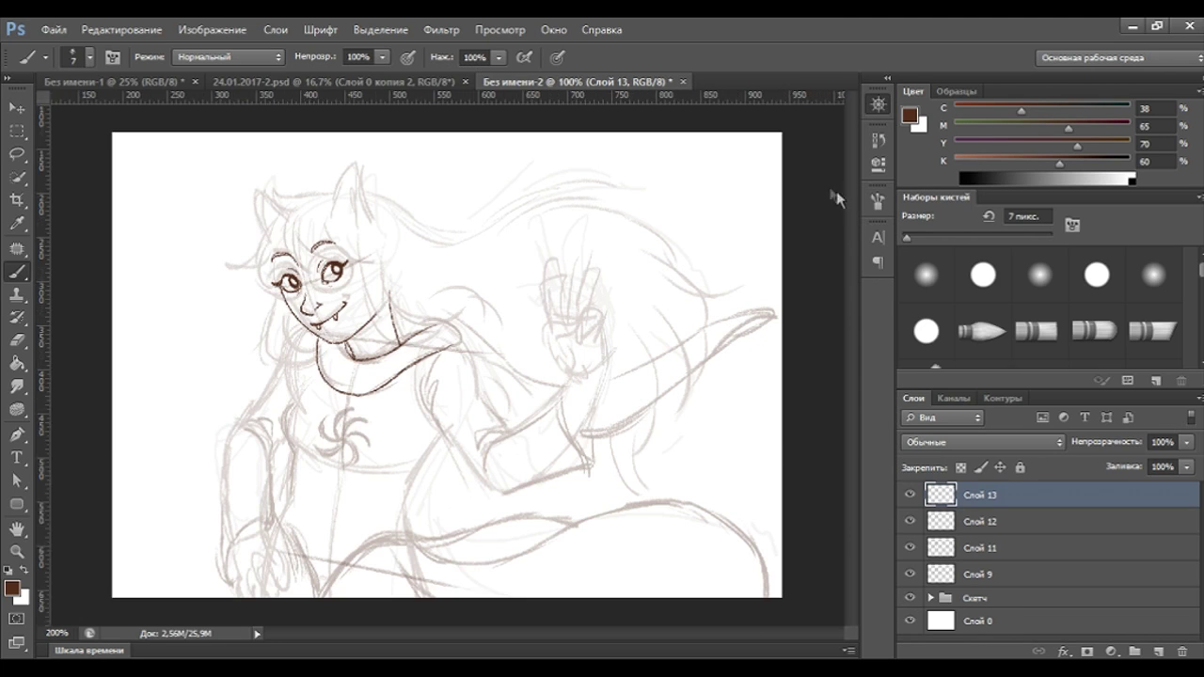
pyautogui.moveTo(369, 429); pyautogui.dragTo(586, 458)
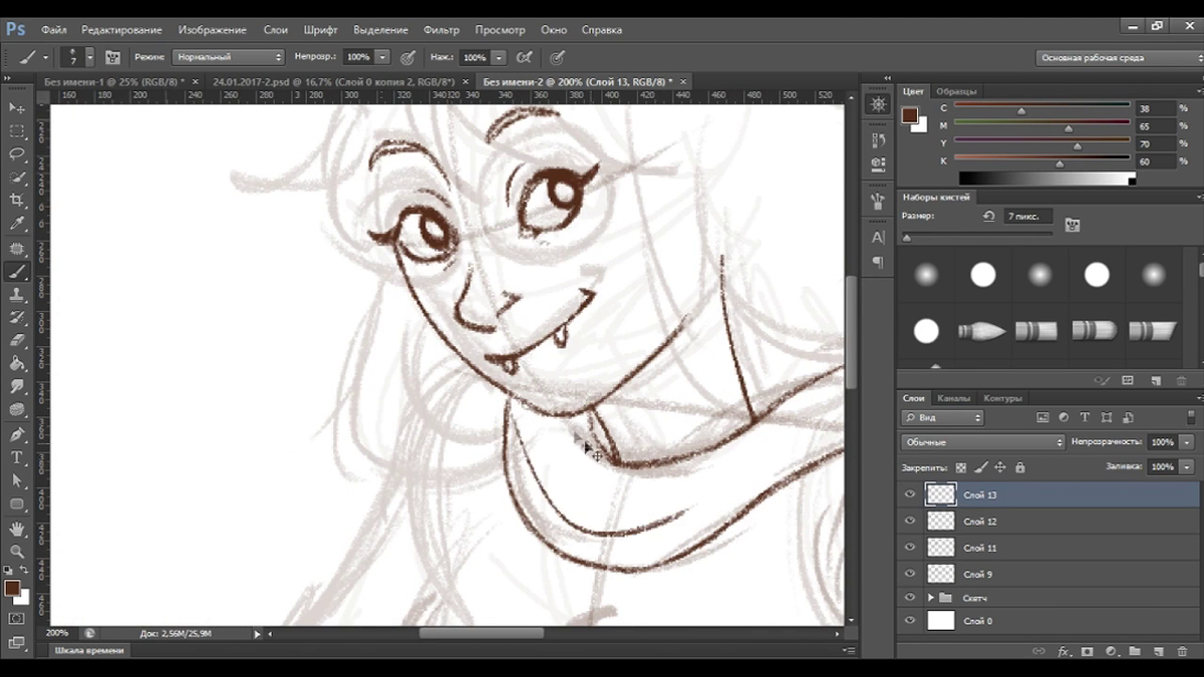
# Draw the collar band's inner line and extend it up toward the shoulder.
pyautogui.moveTo(509, 635); pyautogui.dragTo(554, 640)
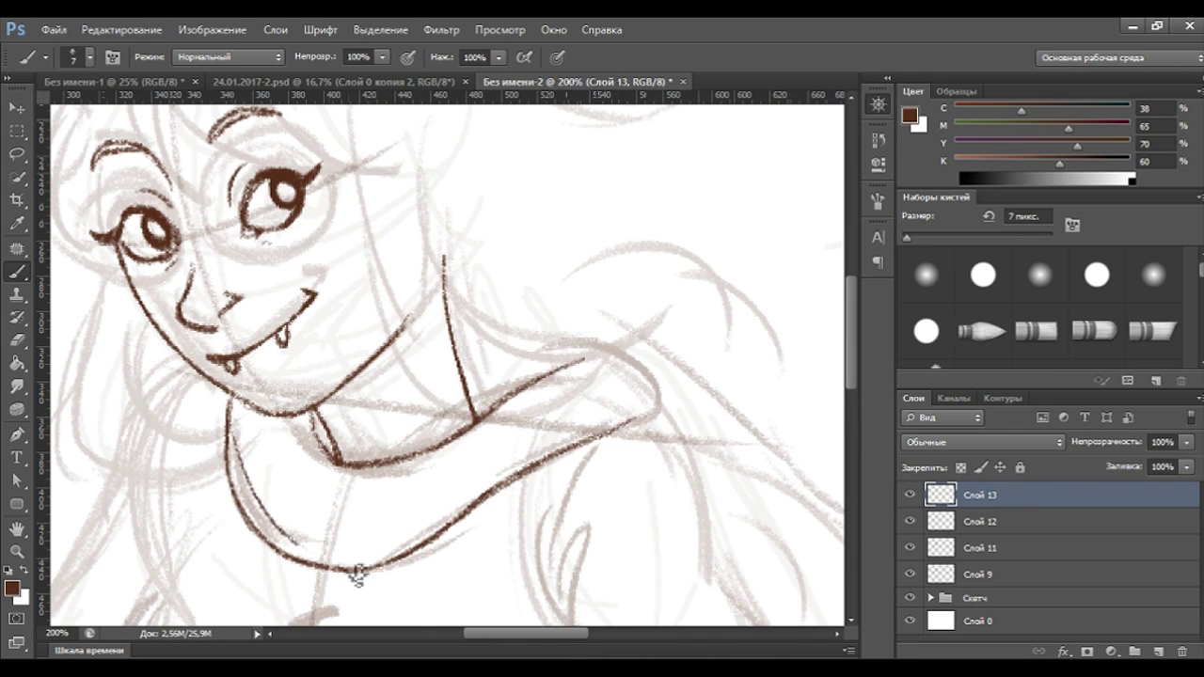
pyautogui.moveTo(235, 442); pyautogui.dragTo(442, 515)
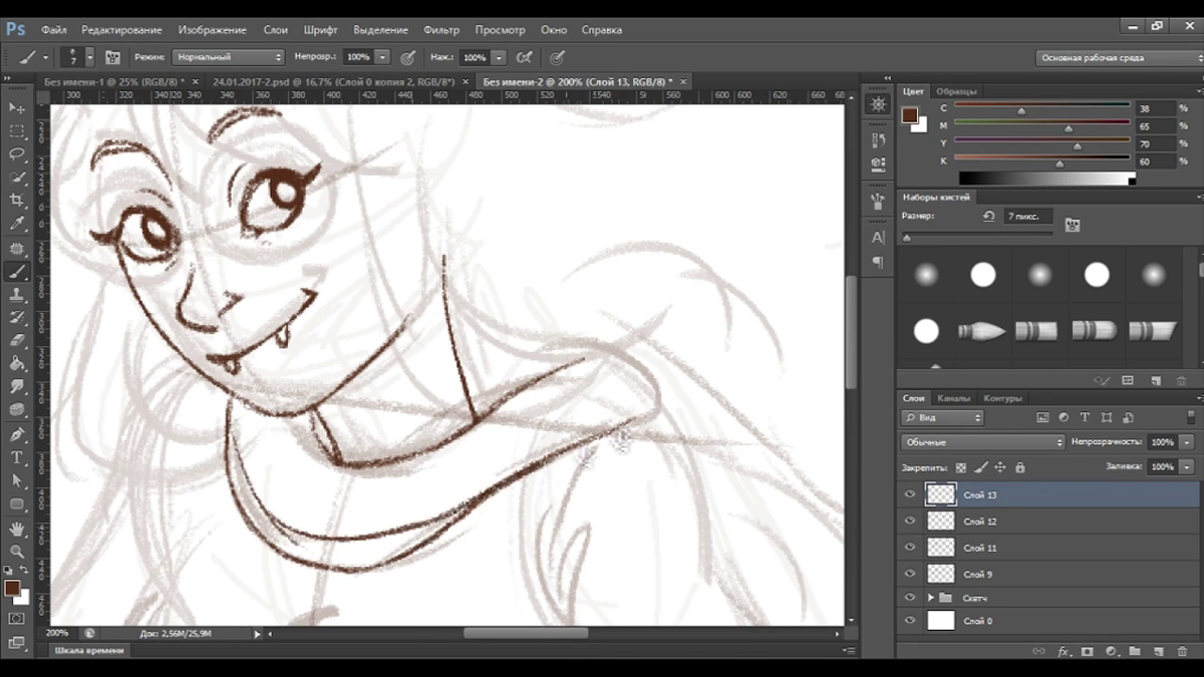
pyautogui.click(17, 341)
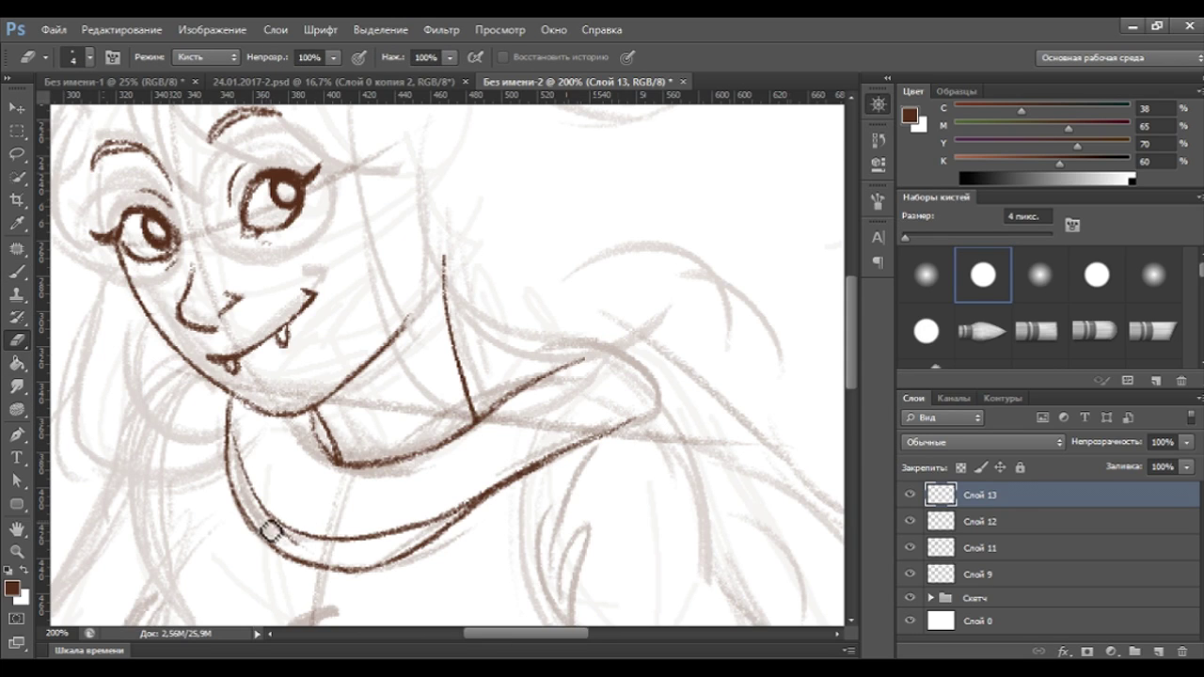
pyautogui.click(17, 272)
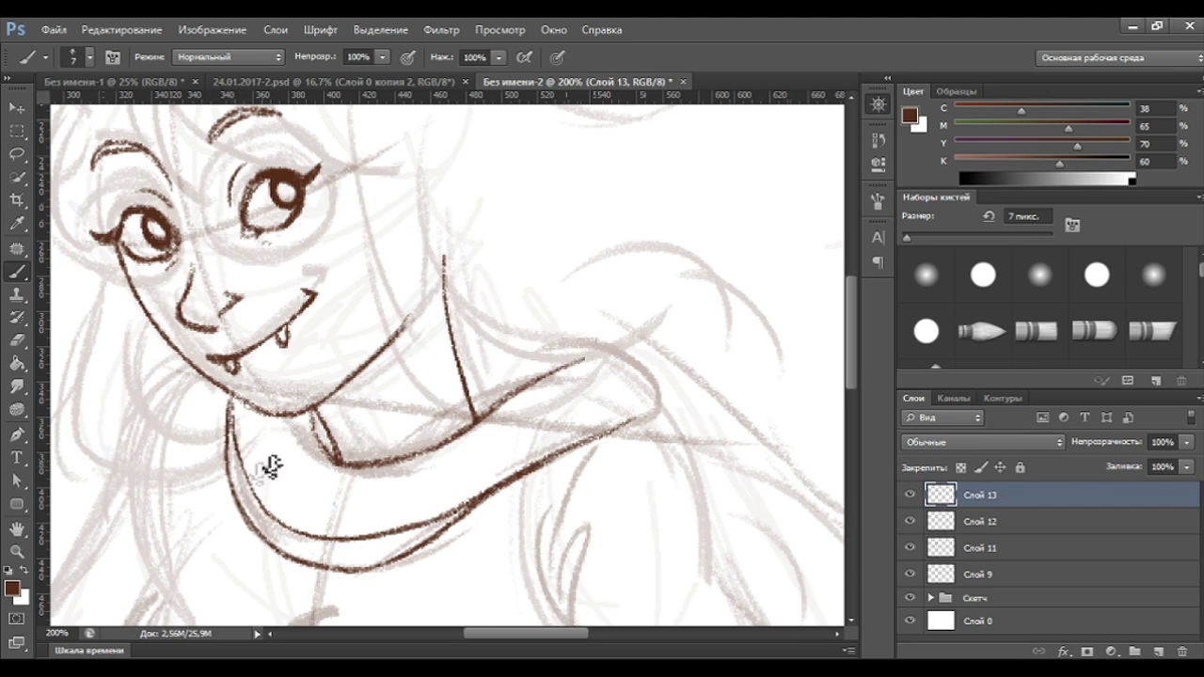
pyautogui.moveTo(494, 491); pyautogui.dragTo(701, 358)
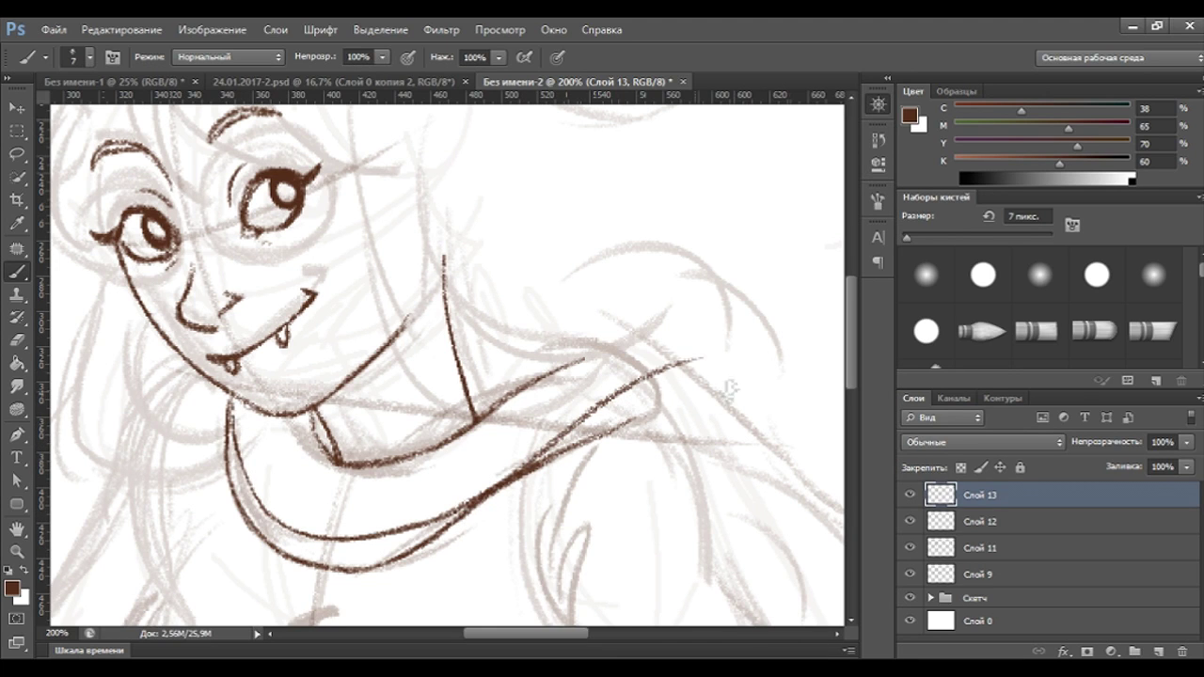
pyautogui.hotkey('ctrl', '-')
pyautogui.hotkey('ctrl', '-')
pyautogui.hotkey('ctrl', '-')
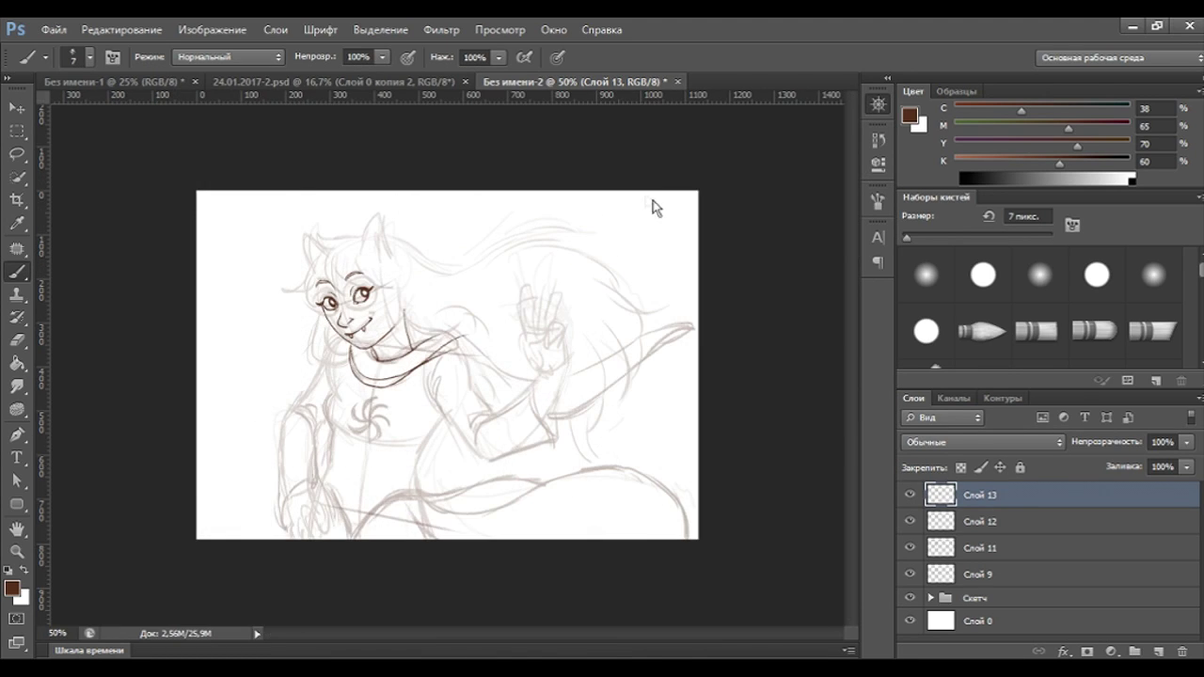
# Toggle the collar, Слой 9 and sketch visibility to check the lineart, then add Слой 14.
pyautogui.click(912, 495)
pyautogui.click(913, 495)
pyautogui.click(912, 576)
pyautogui.click(911, 574)
pyautogui.click(911, 598)
pyautogui.click(911, 598)
pyautogui.click(1159, 651)
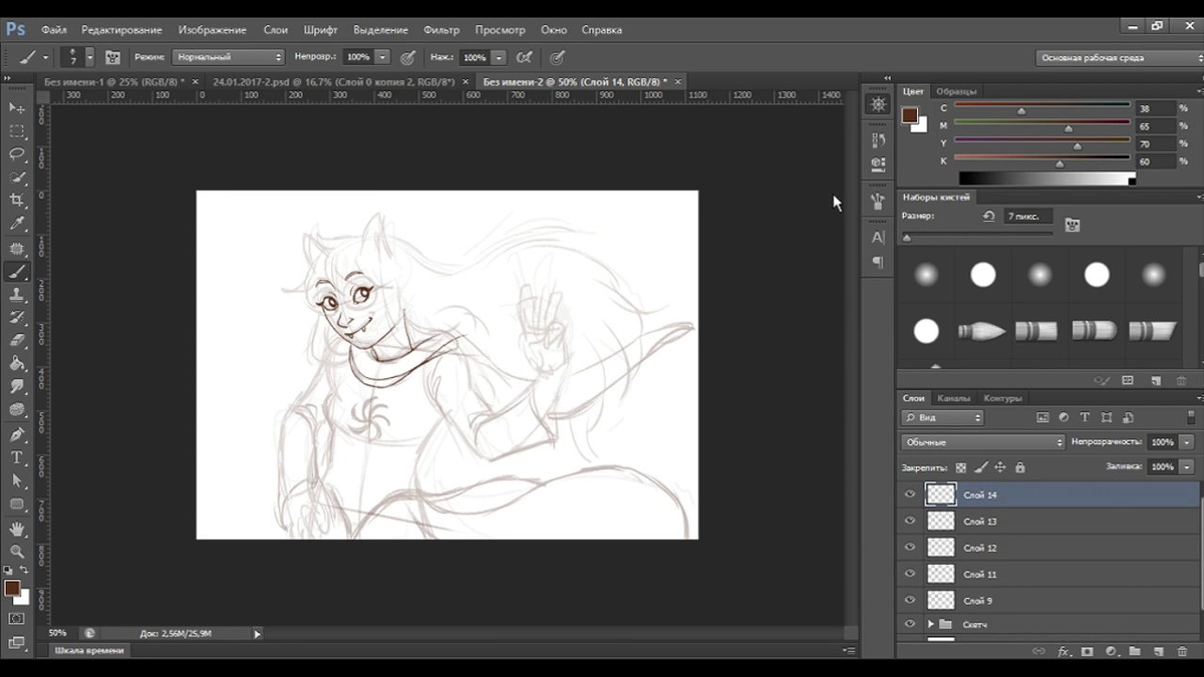
# Zoom in and attempt a round lens circle around the right eye, undoing failed tries.
pyautogui.hotkey('ctrl', '+')
pyautogui.hotkey('ctrl', '+')
pyautogui.moveTo(314, 252); pyautogui.dragTo(315, 235)
pyautogui.hotkey('ctrl', 'z')
pyautogui.moveTo(355, 175); pyautogui.dragTo(350, 183)
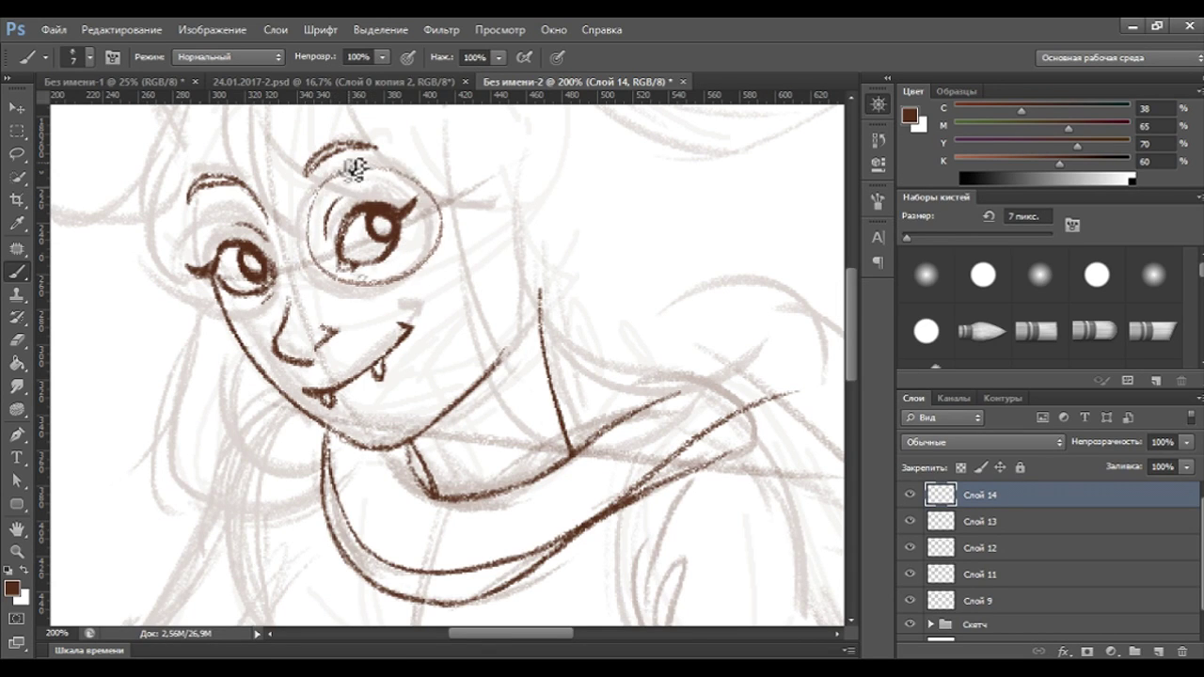
pyautogui.hotkey('ctrl', 'z')
pyautogui.moveTo(322, 194); pyautogui.dragTo(348, 303)
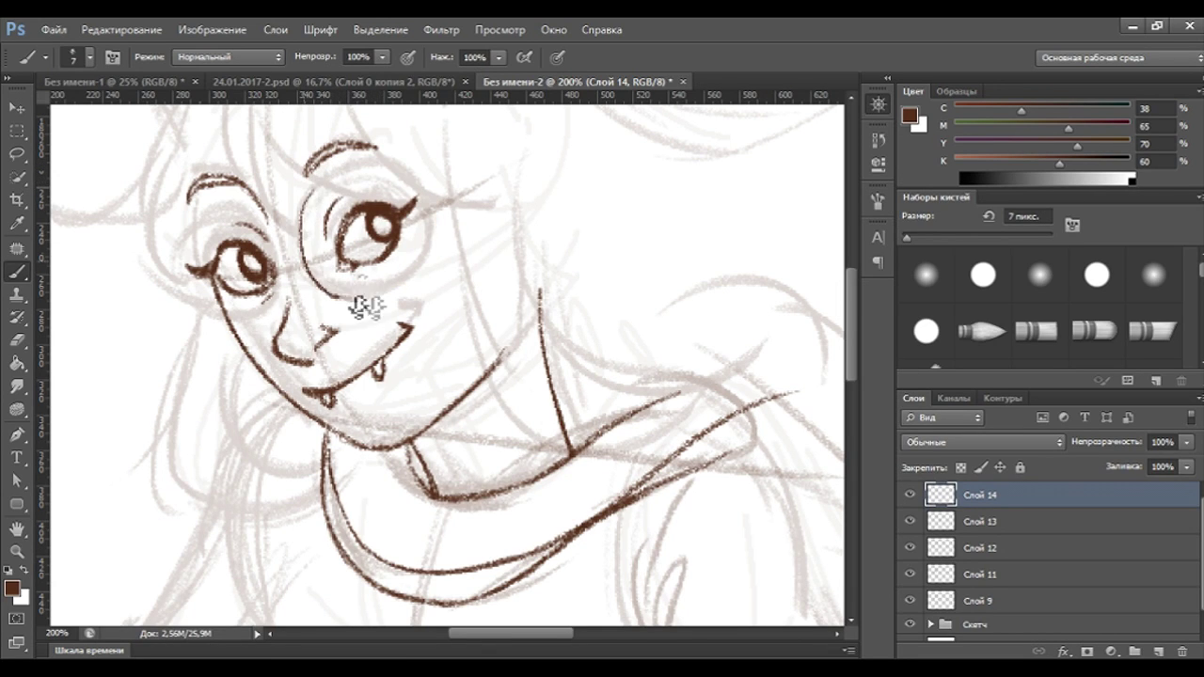
pyautogui.hotkey('ctrl', 'z')
# Finish the round lens around the right eye and duplicate its layer as Слой 14 копия.
pyautogui.moveTo(344, 182); pyautogui.dragTo(336, 184)
pyautogui.hotkey('ctrl', 'z')
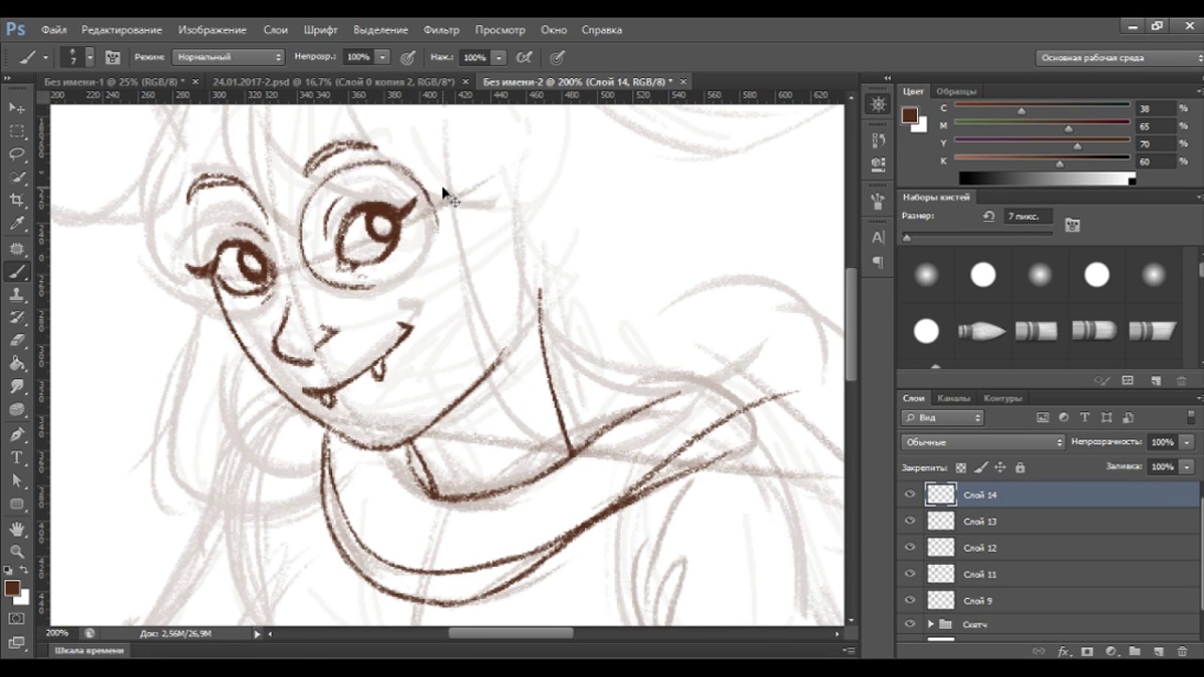
pyautogui.moveTo(442, 226); pyautogui.dragTo(390, 277)
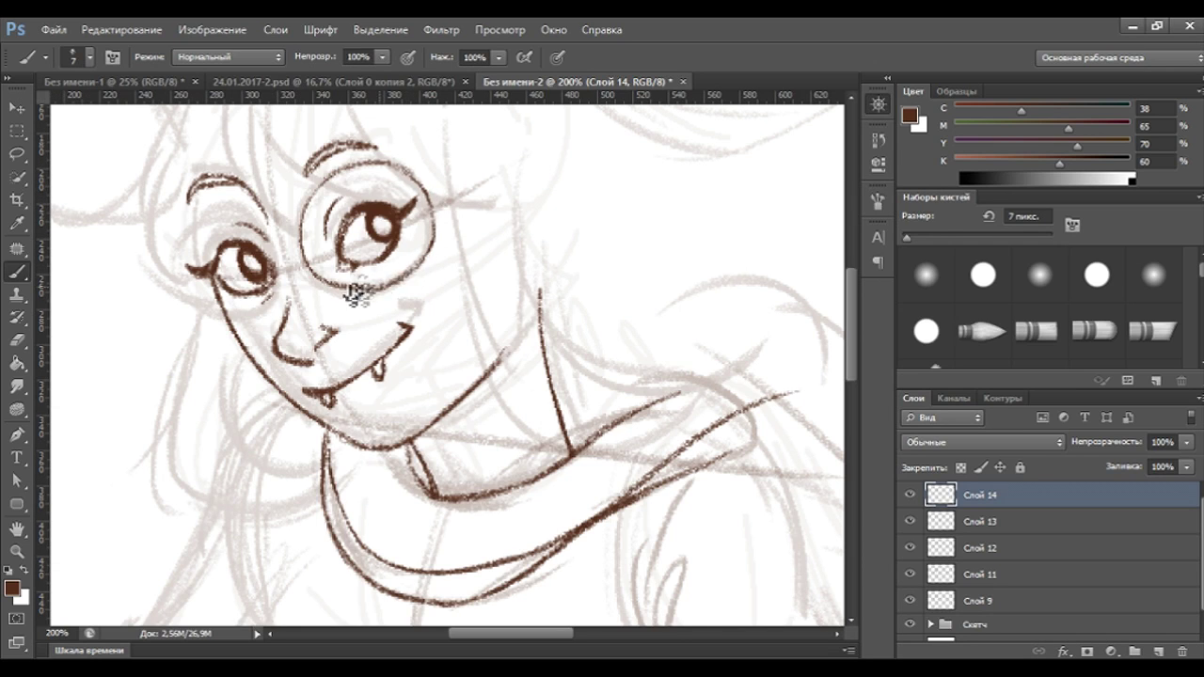
pyautogui.moveTo(315, 235)
pyautogui.mouseDown()
pyautogui.moveTo(346, 292)
pyautogui.moveTo(368, 293)
pyautogui.mouseUp()
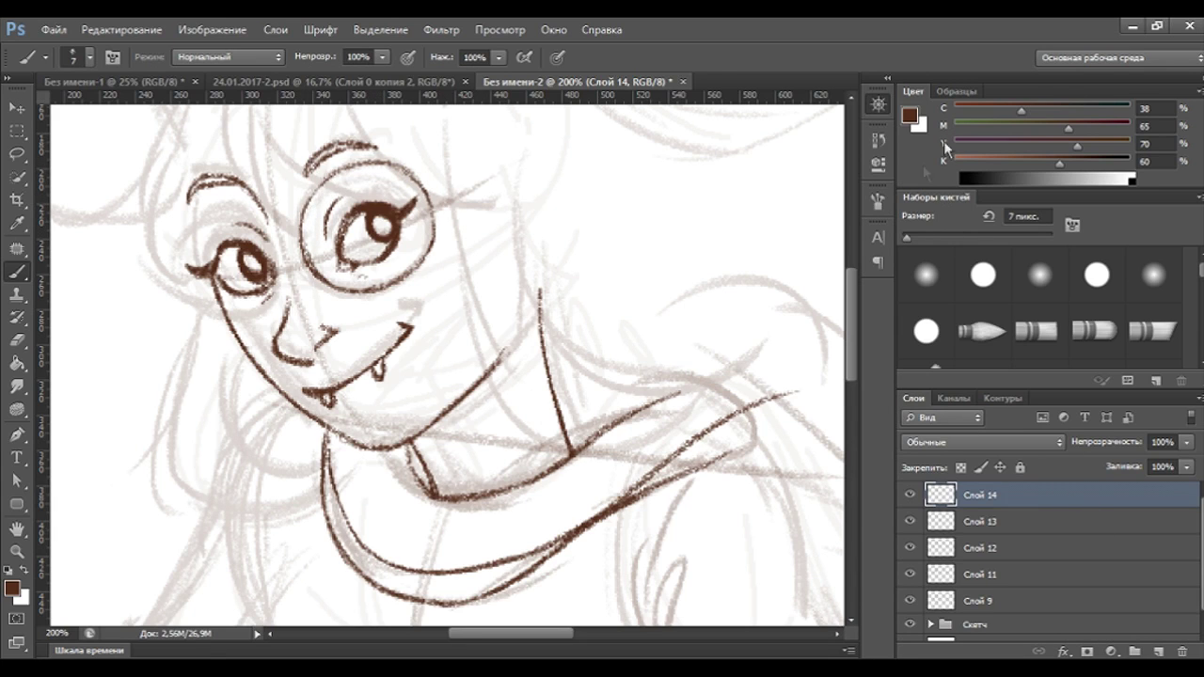
pyautogui.hotkey('ctrl', 'j')
pyautogui.click(912, 496)
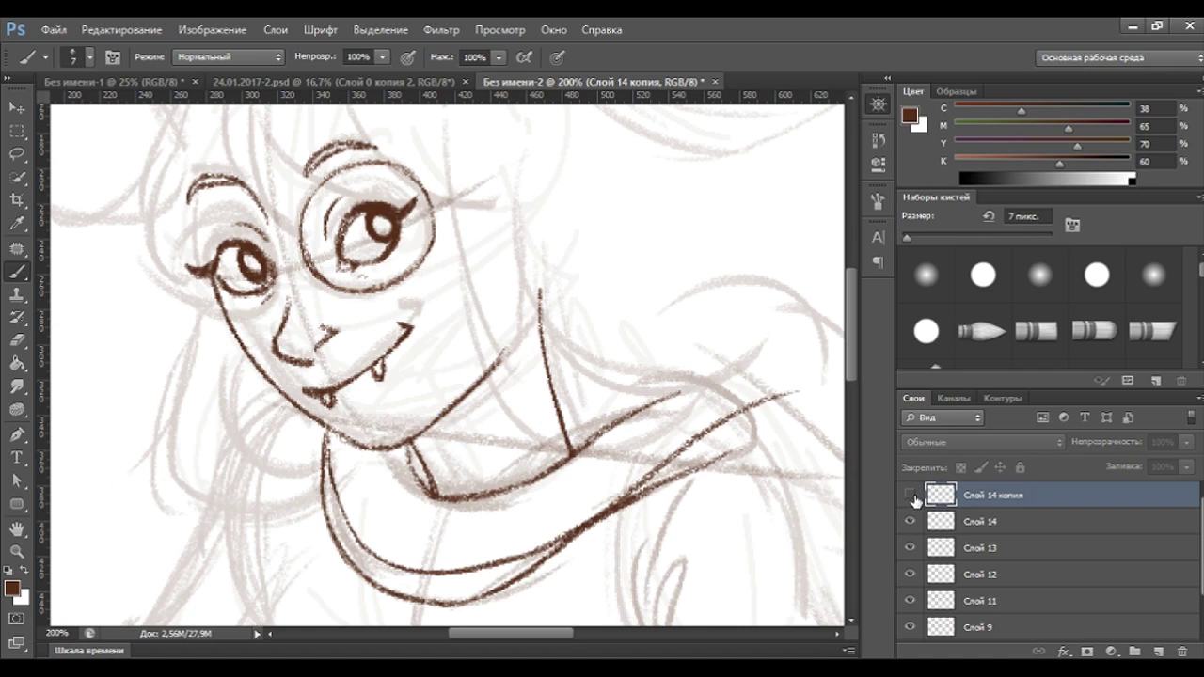
# Merge the duplicate back into the lens layer and shrink the lens slightly with Free Transform.
pyautogui.click(913, 497)
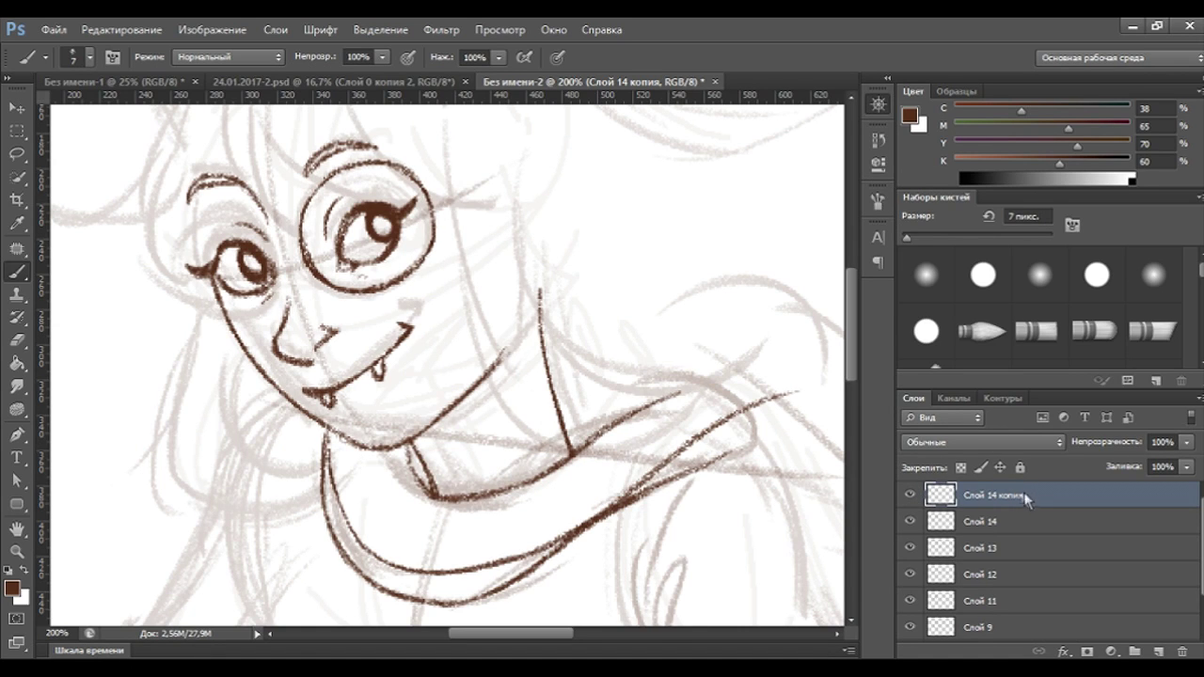
pyautogui.hotkey('ctrl', 'e')
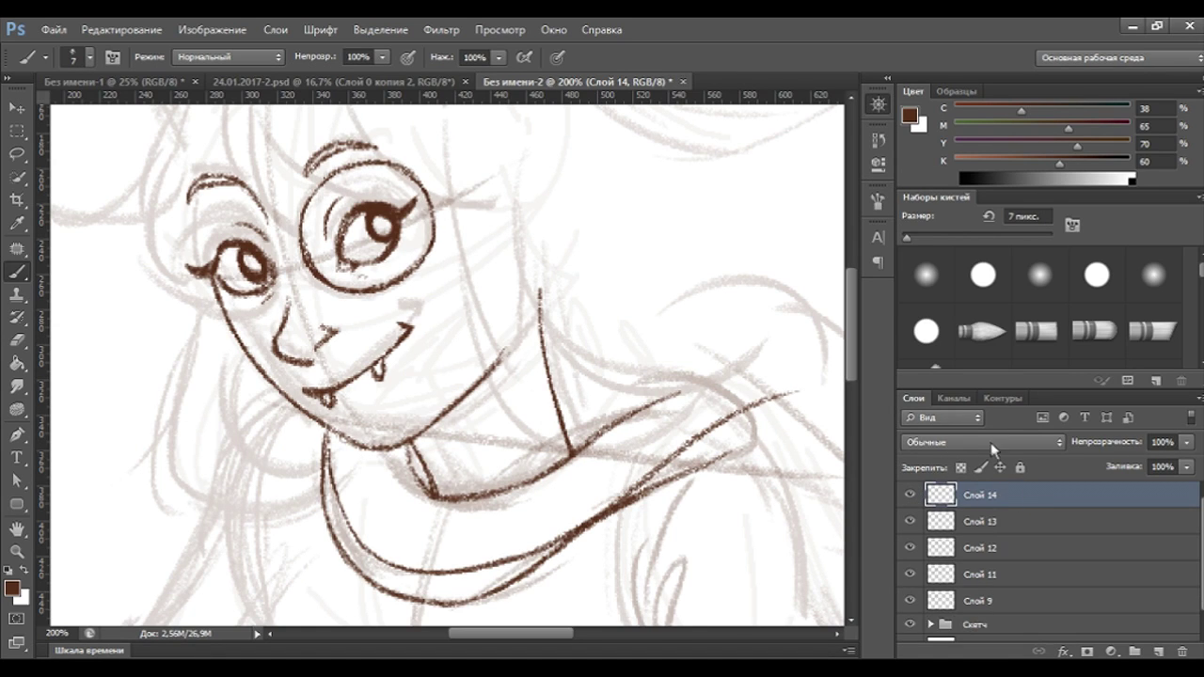
pyautogui.hotkey('ctrl', 't')
pyautogui.moveTo(440, 153); pyautogui.dragTo(432, 164)
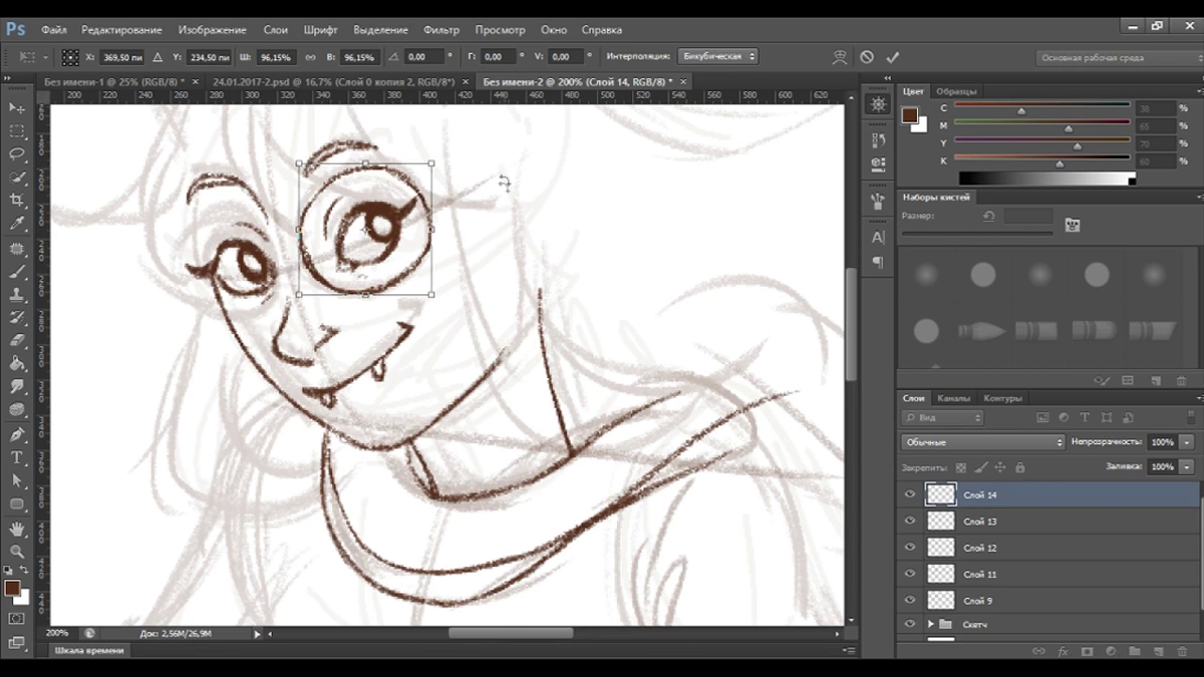
pyautogui.press('Return')
# Warp the lens to bend its lower-right edge around the eye.
pyautogui.press('b')
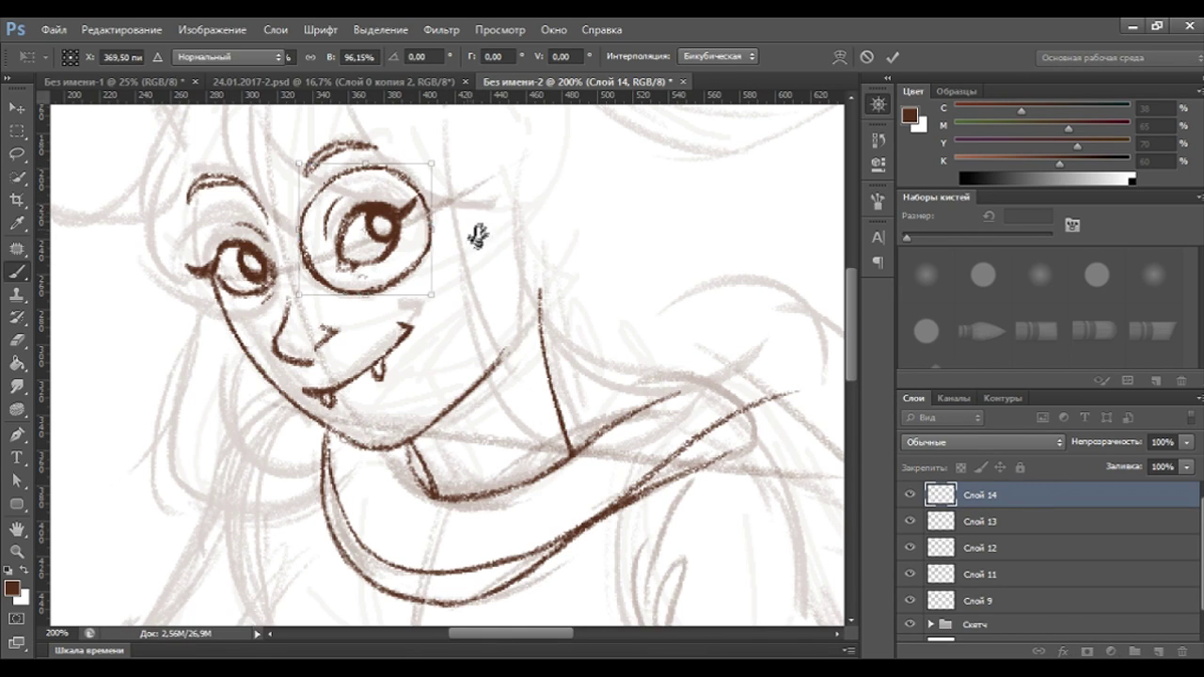
pyautogui.hotkey('ctrl', 'z')
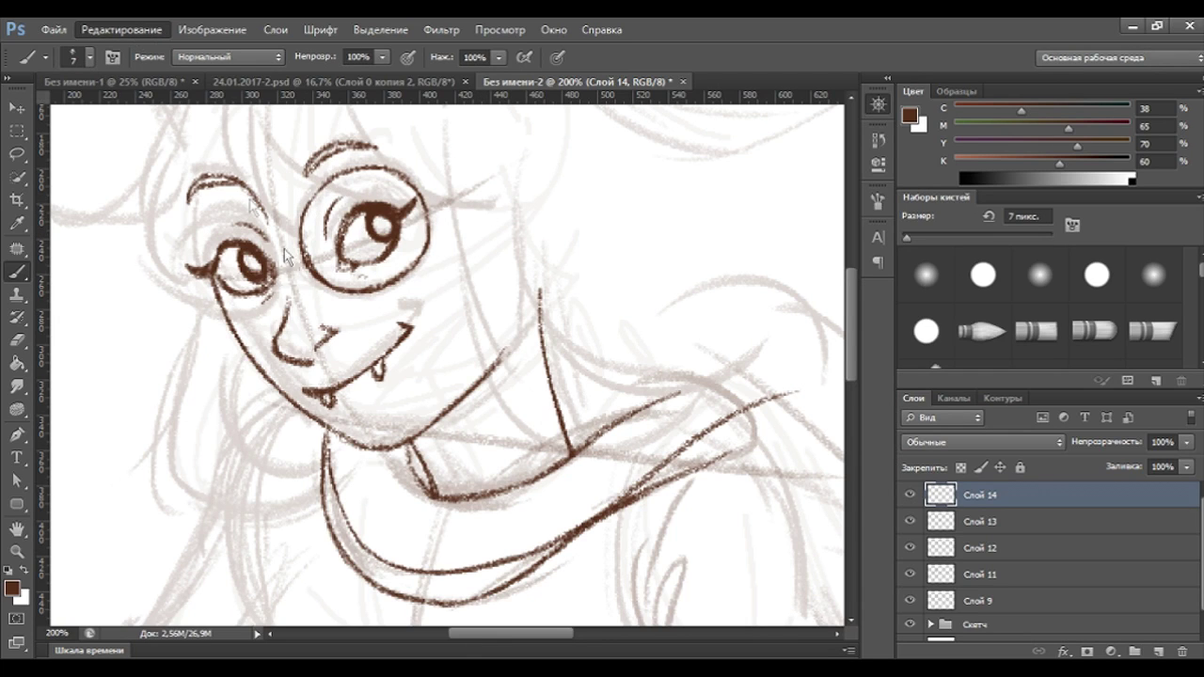
pyautogui.hotkey('ctrl', 't')
pyautogui.moveTo(405, 283); pyautogui.dragTo(418, 279)
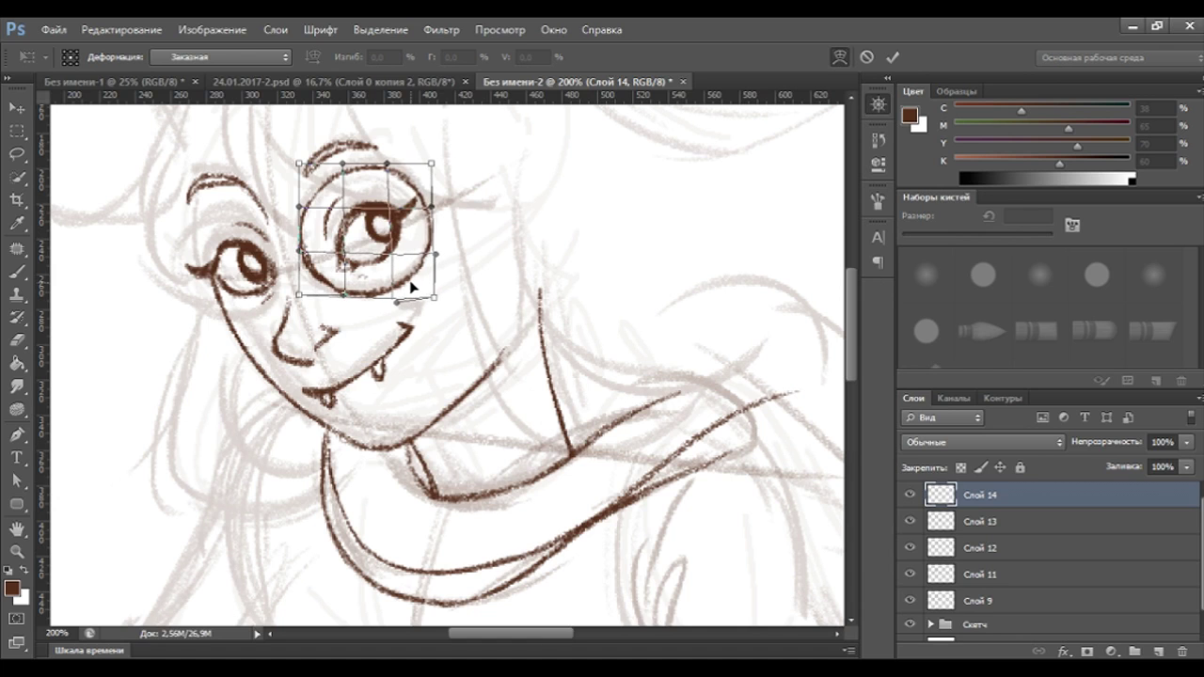
pyautogui.press('Return')
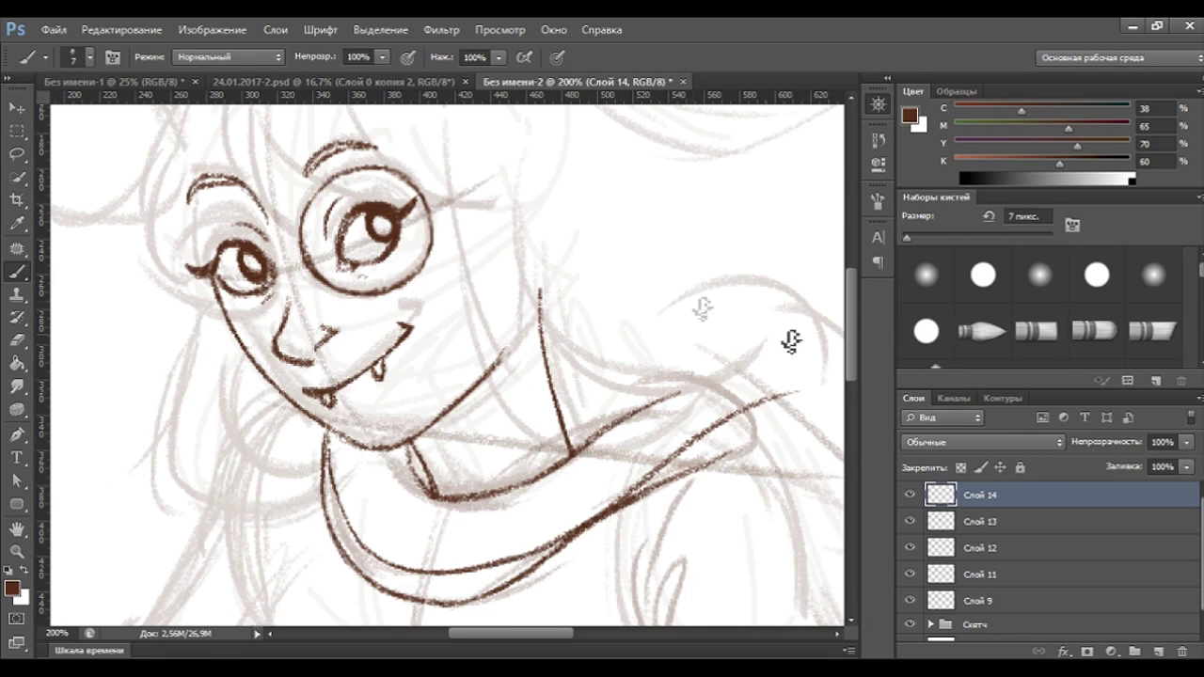
# Tidy the lens with the Eraser and remove the leftover duplicate layer.
pyautogui.click(17, 340)
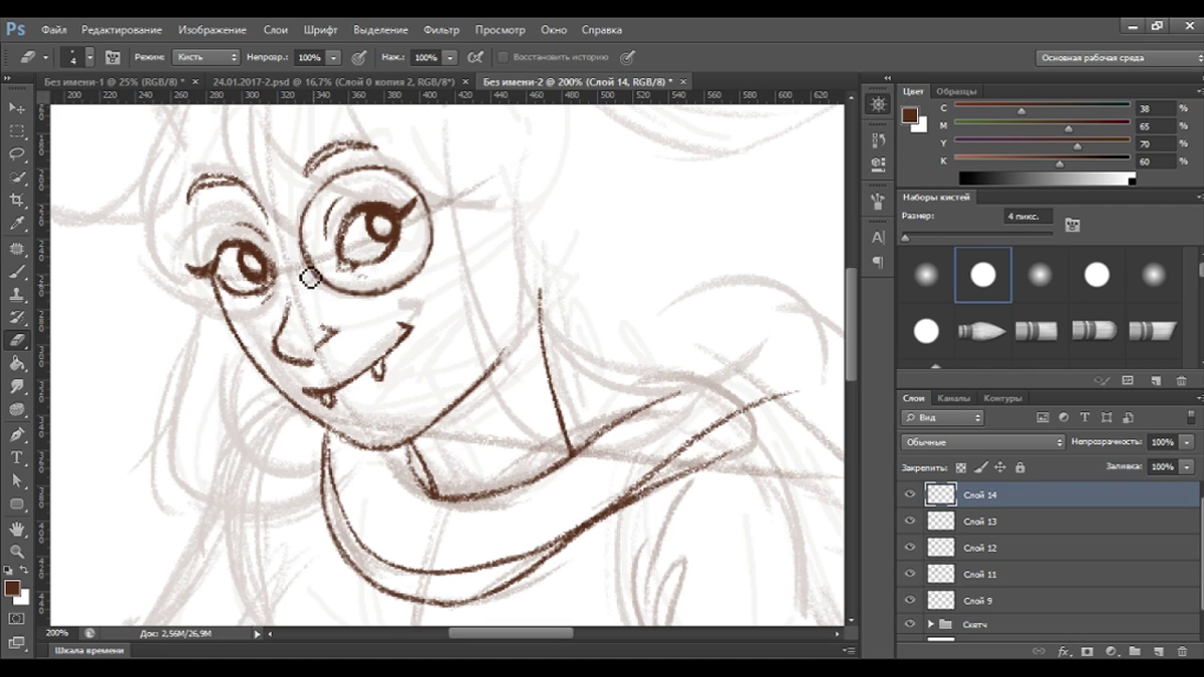
pyautogui.click(19, 272)
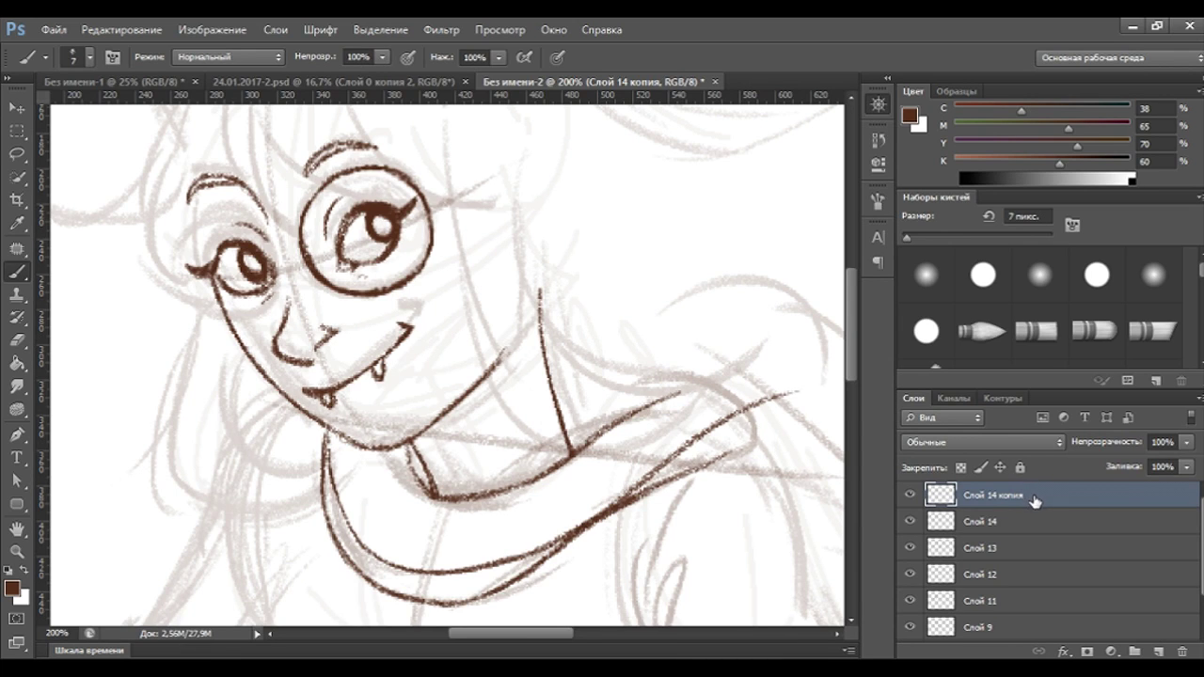
pyautogui.hotkey('ctrl', 'z')
pyautogui.press('e')
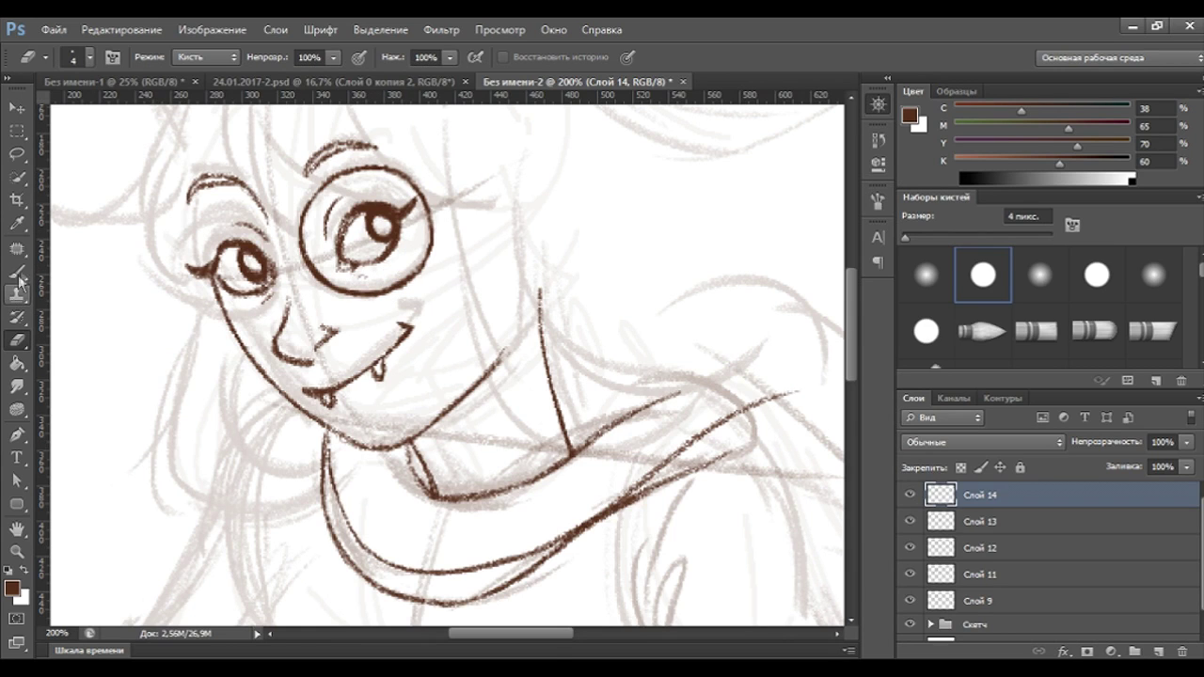
pyautogui.press('b')
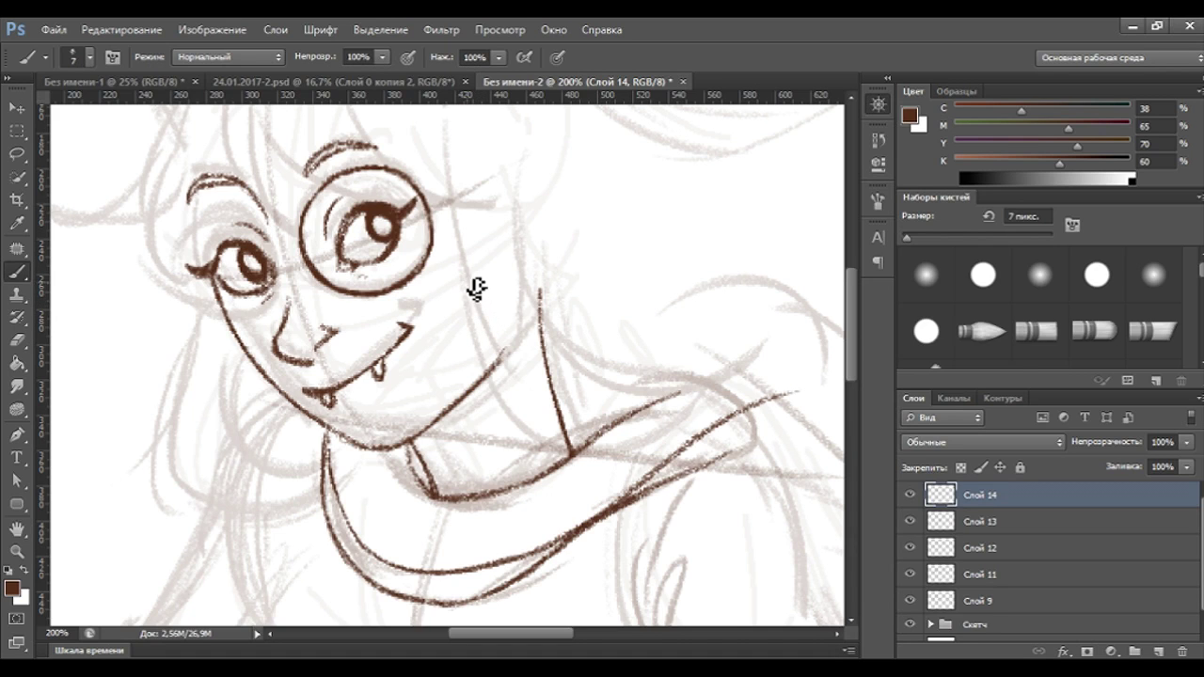
pyautogui.click(17, 108)
# Copy the lens onto the left eye and narrow and tilt it with Free Transform.
pyautogui.moveTo(411, 260); pyautogui.dragTo(266, 318)
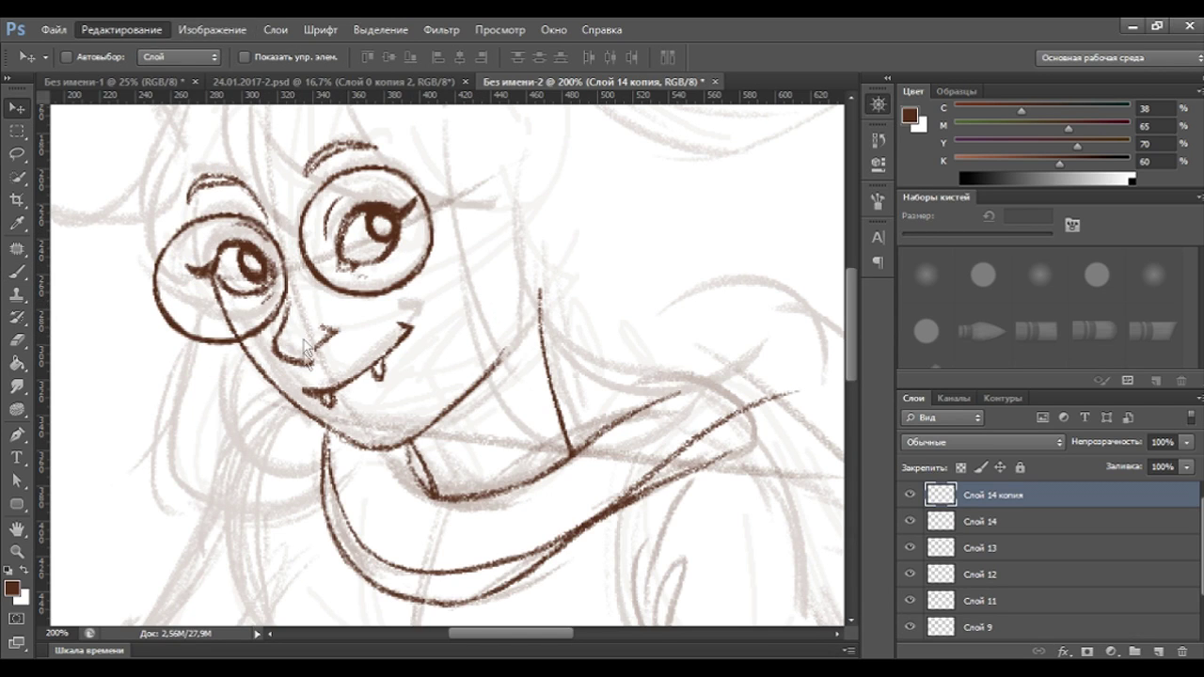
pyautogui.hotkey('ctrl', 't')
pyautogui.moveTo(153, 215)
pyautogui.mouseDown()
pyautogui.moveTo(155, 334)
pyautogui.moveTo(169, 348)
pyautogui.mouseUp()
pyautogui.moveTo(238, 311); pyautogui.dragTo(239, 306)
pyautogui.moveTo(153, 220); pyautogui.dragTo(152, 216)
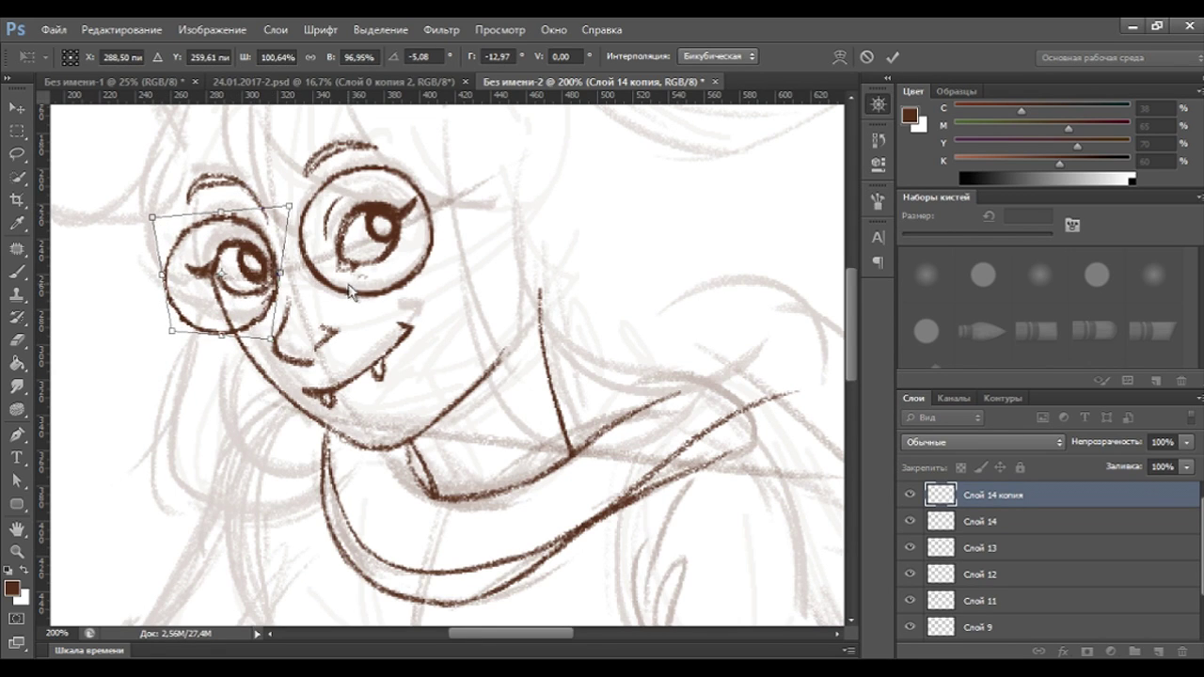
pyautogui.moveTo(284, 287)
pyautogui.mouseDown()
pyautogui.moveTo(281, 296)
pyautogui.moveTo(244, 273)
pyautogui.mouseUp()
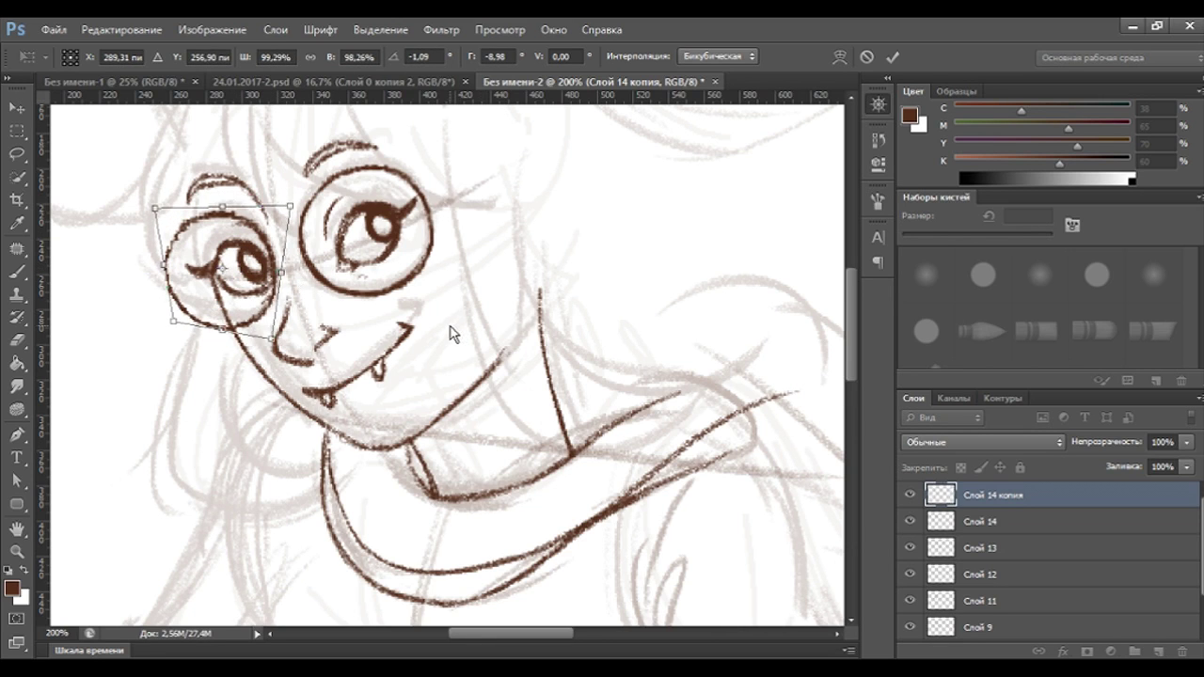
# Fine-tune the left lens position and corners, then apply the transform.
pyautogui.press('Left')
pyautogui.press('Left')
pyautogui.press('Up')
pyautogui.press('Up')
pyautogui.press('Up')
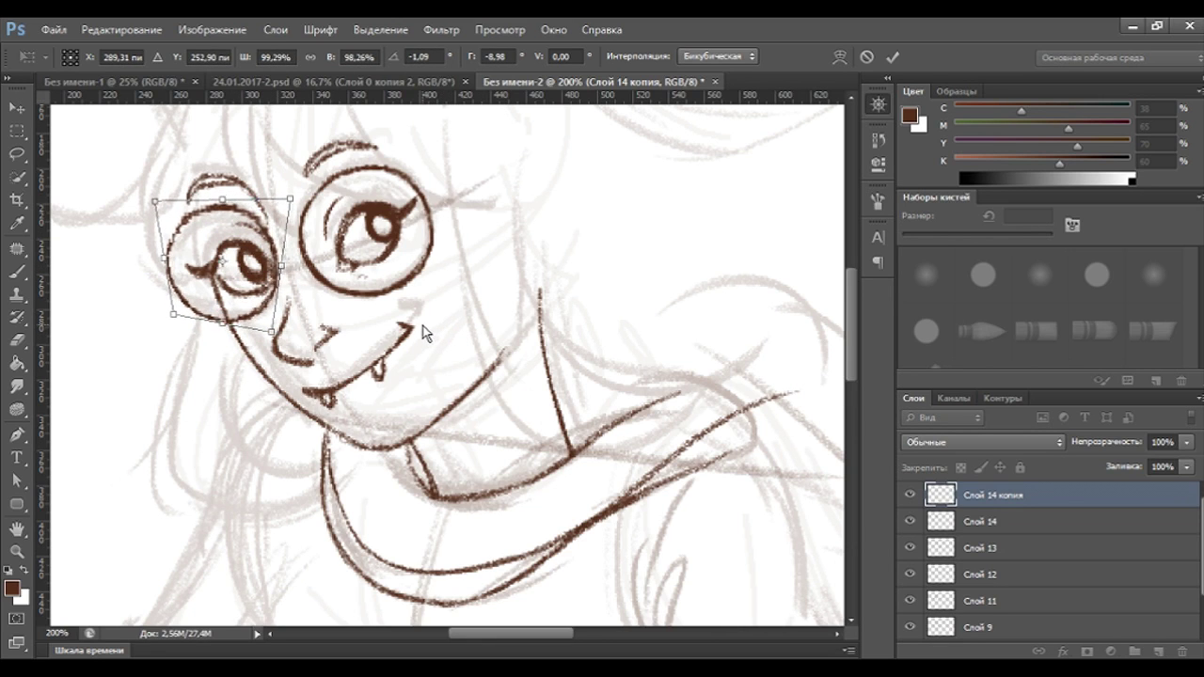
pyautogui.moveTo(270, 339); pyautogui.dragTo(275, 344)
pyautogui.moveTo(175, 323); pyautogui.dragTo(175, 323)
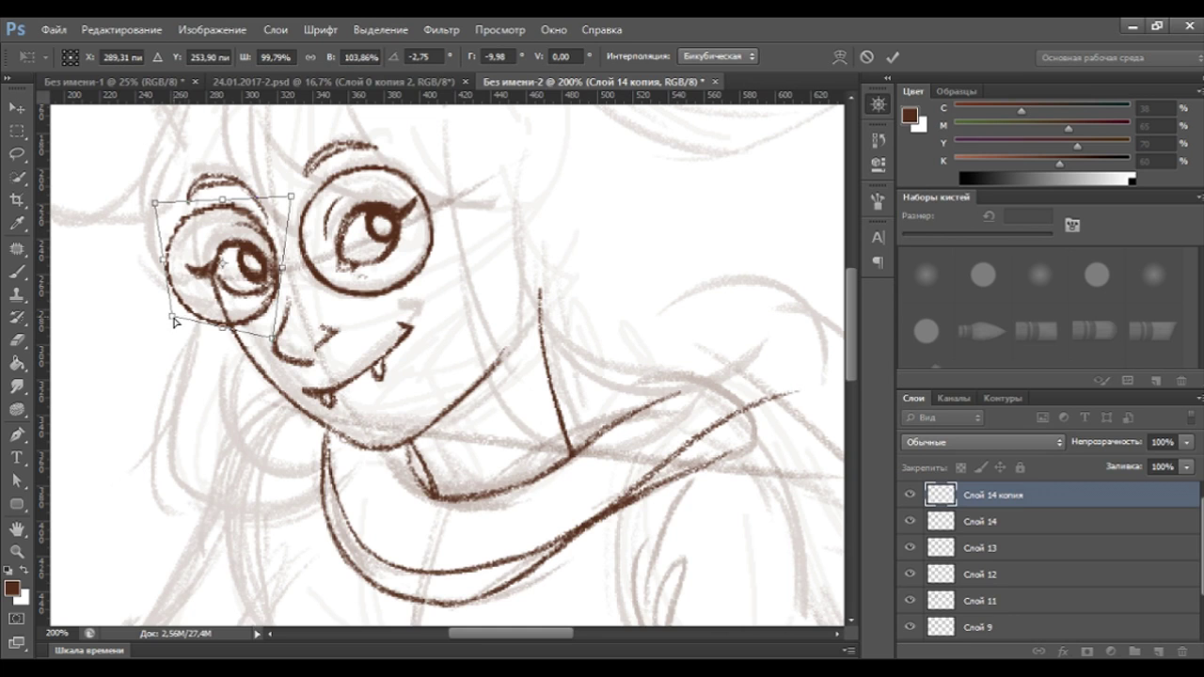
pyautogui.press('Right')
pyautogui.press('Up')
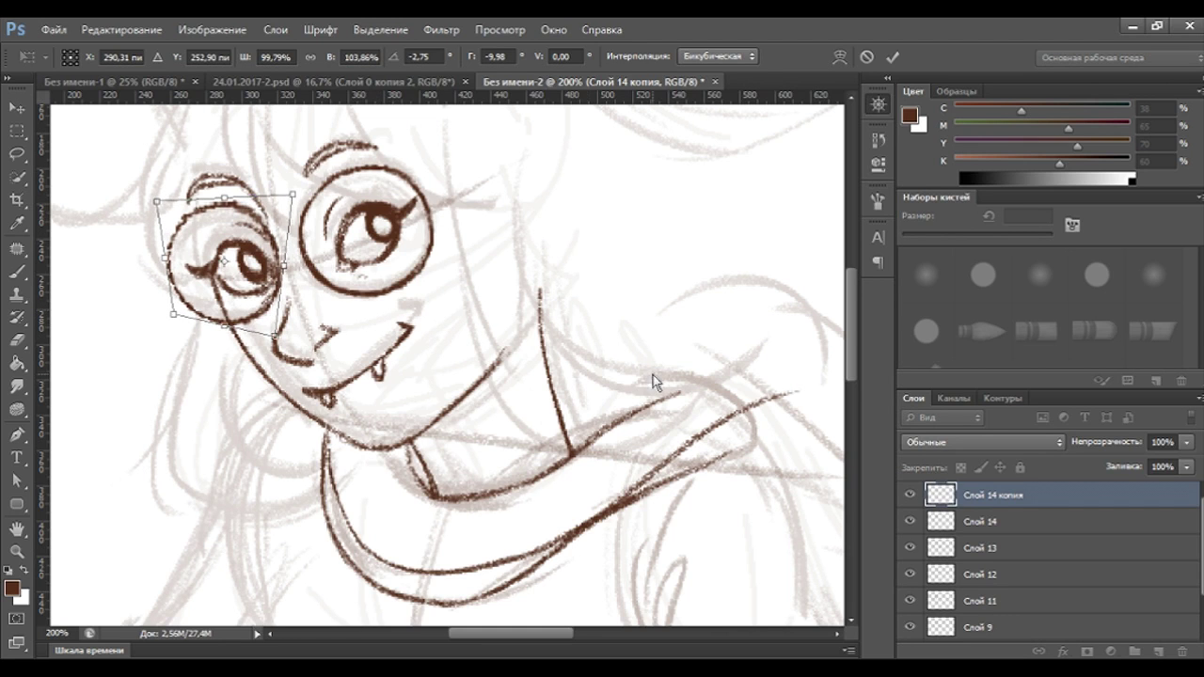
pyautogui.press('Return')
pyautogui.hotkey('ctrl', '-')
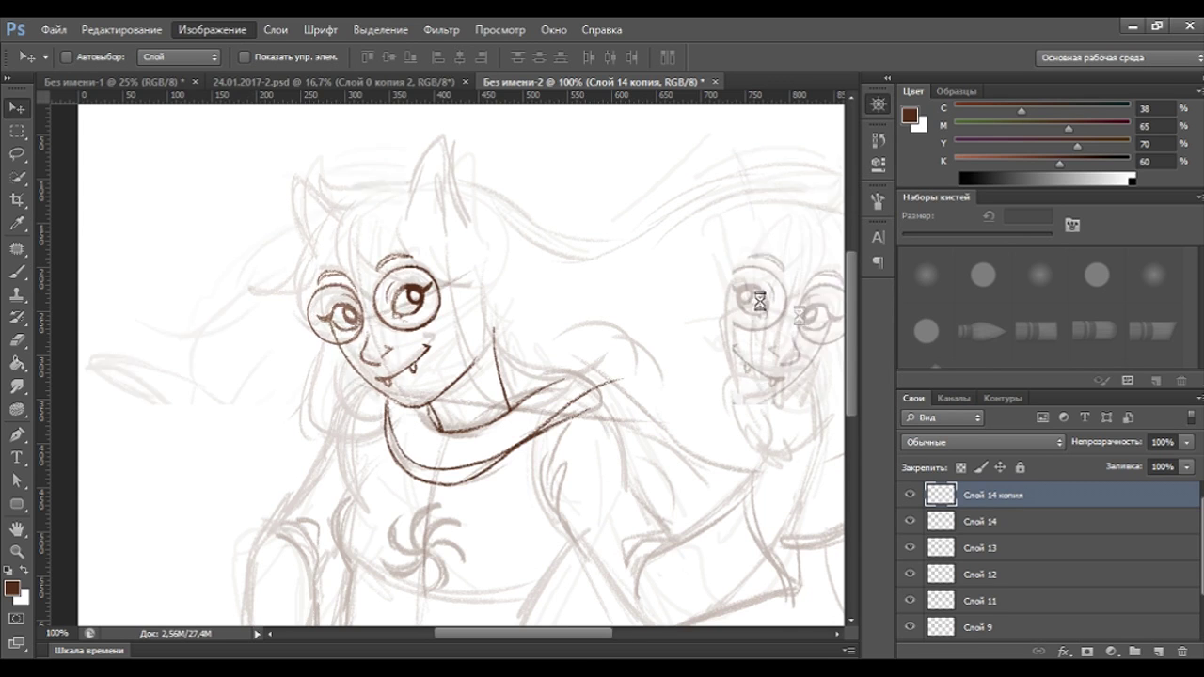
# Merge the left lens into the glasses layer Слой 14 after toggling it to compare.
pyautogui.moveTo(529, 634); pyautogui.dragTo(570, 636)
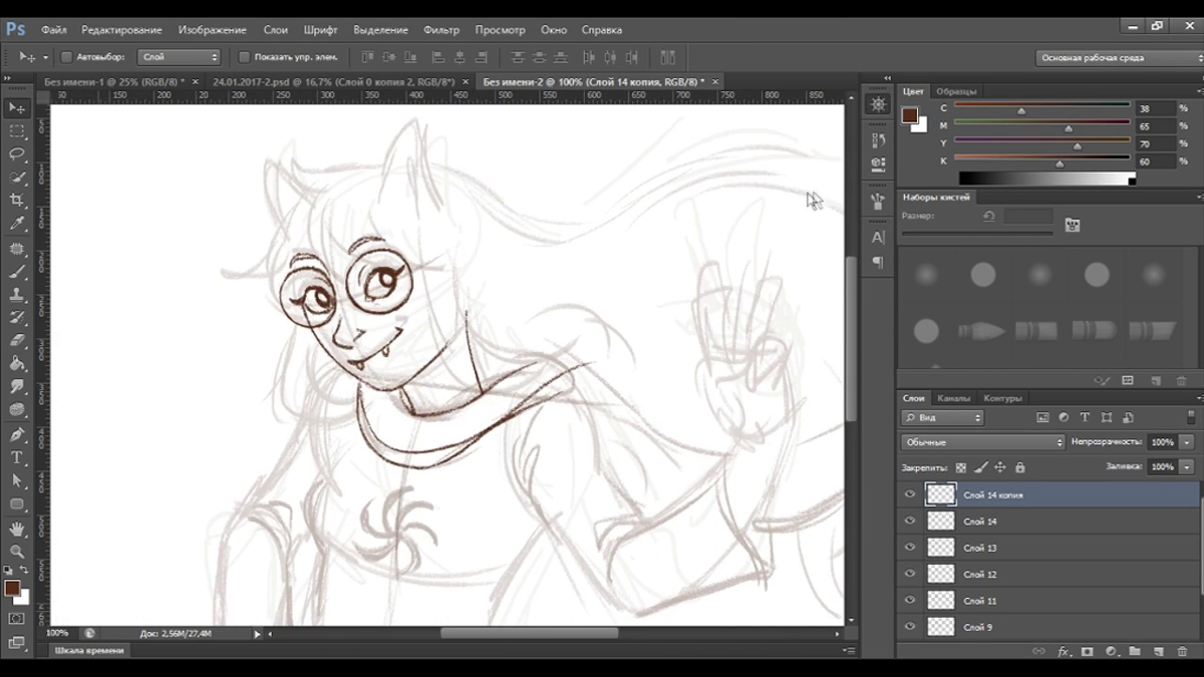
pyautogui.hotkey('ctrl', '+')
pyautogui.click(910, 495)
pyautogui.click(910, 495)
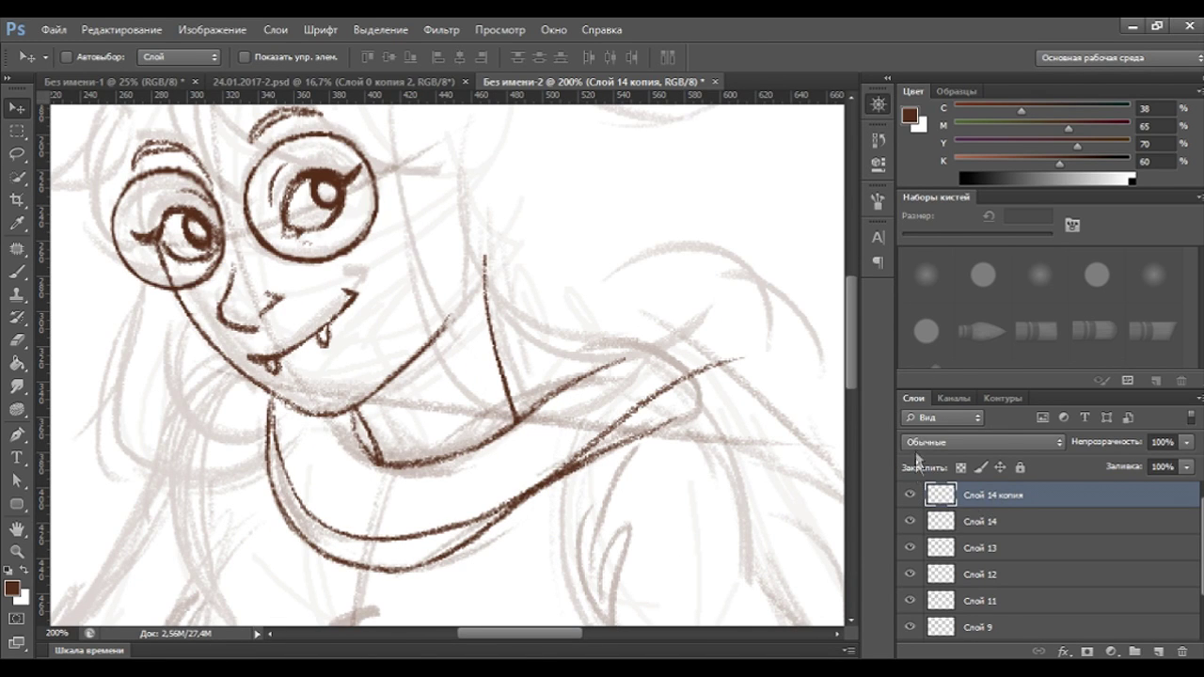
pyautogui.hotkey('ctrl', 'e')
pyautogui.moveTo(562, 640); pyautogui.dragTo(545, 640)
pyautogui.press('b')
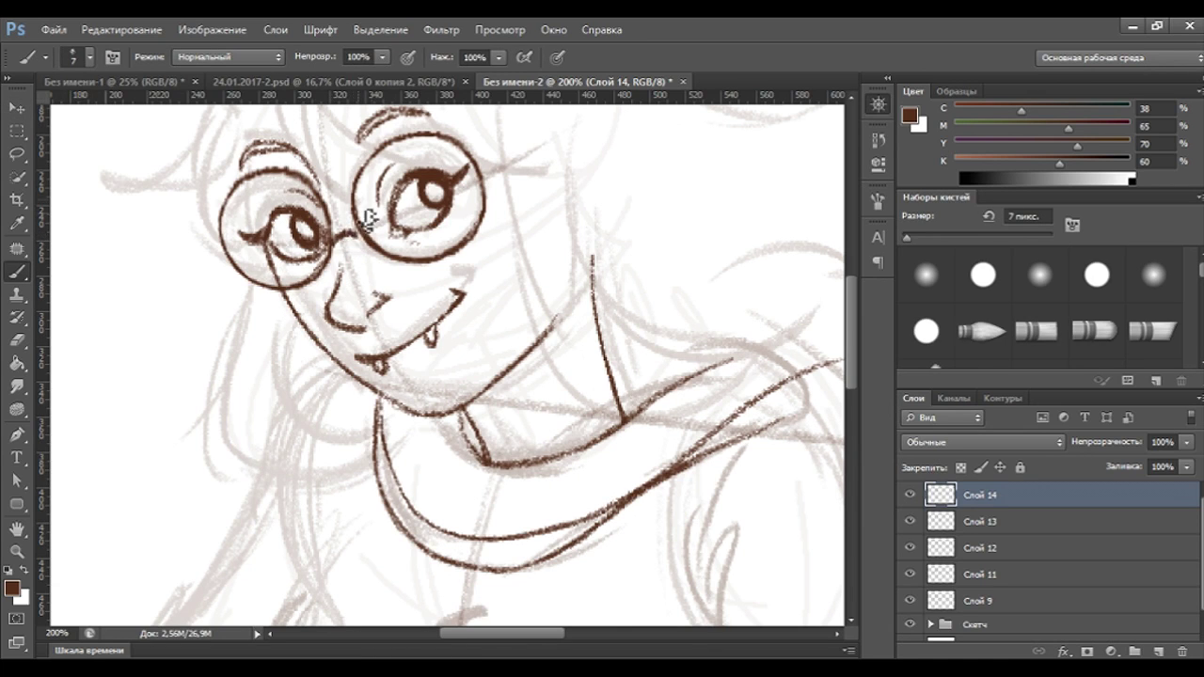
# Duplicate Слой 14 as Слой 14 копия and nudge the copy left with the Move tool.
pyautogui.hotkey('ctrl', 'j')
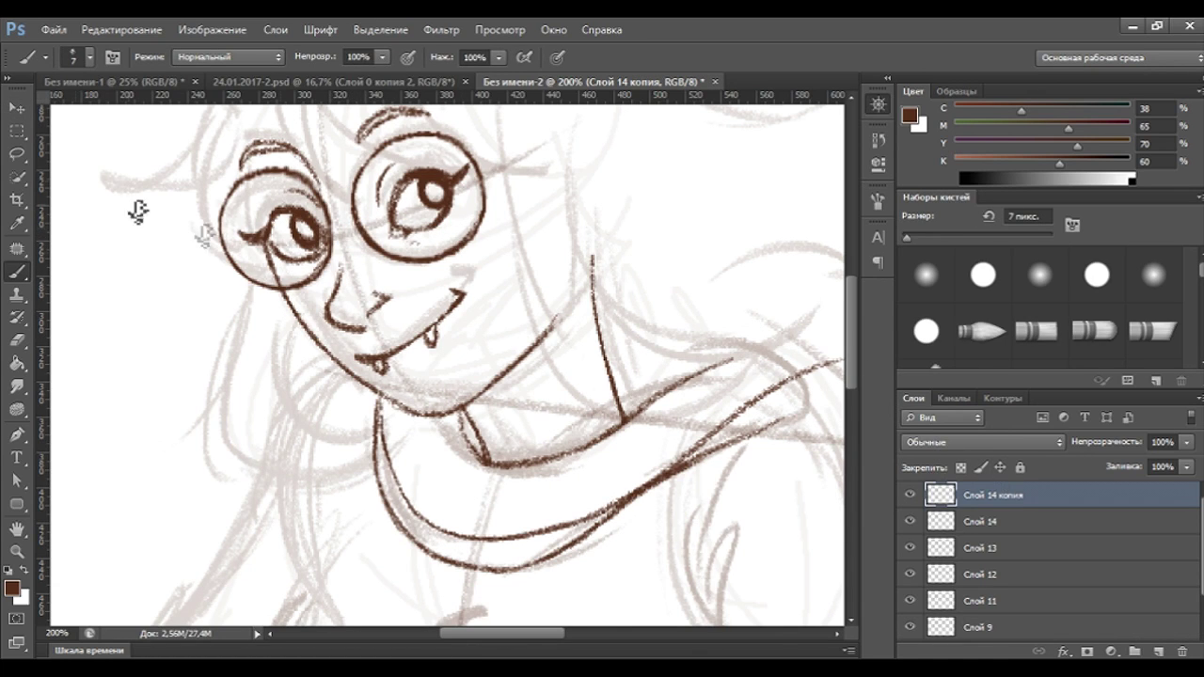
pyautogui.press('v')
pyautogui.press('Left')
pyautogui.press('Left')
pyautogui.press('Left')
pyautogui.hotkey('ctrl', '-')
pyautogui.hotkey('ctrl', '-')
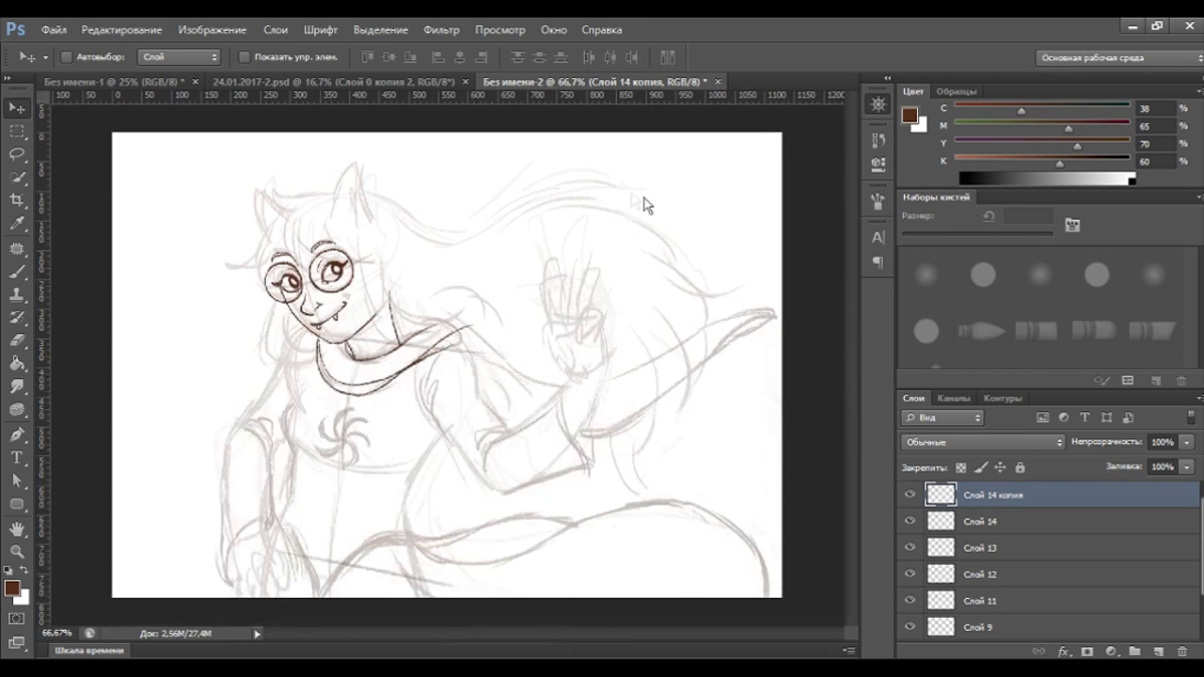
pyautogui.click(973, 523)
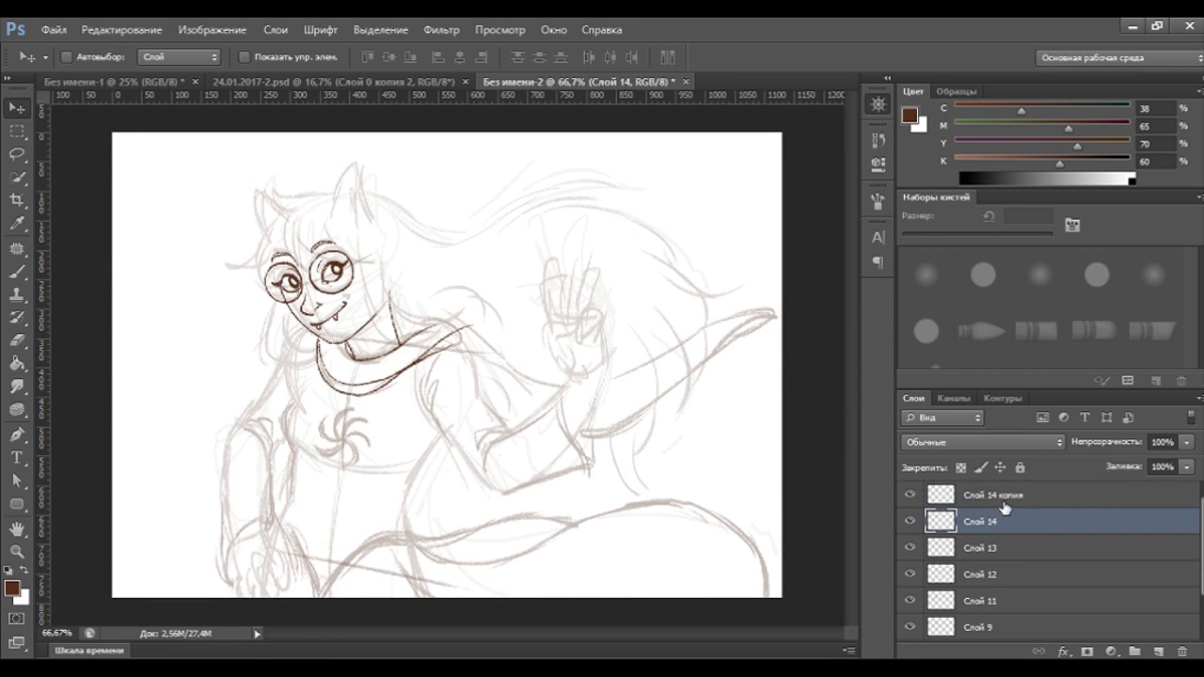
pyautogui.click(1003, 499)
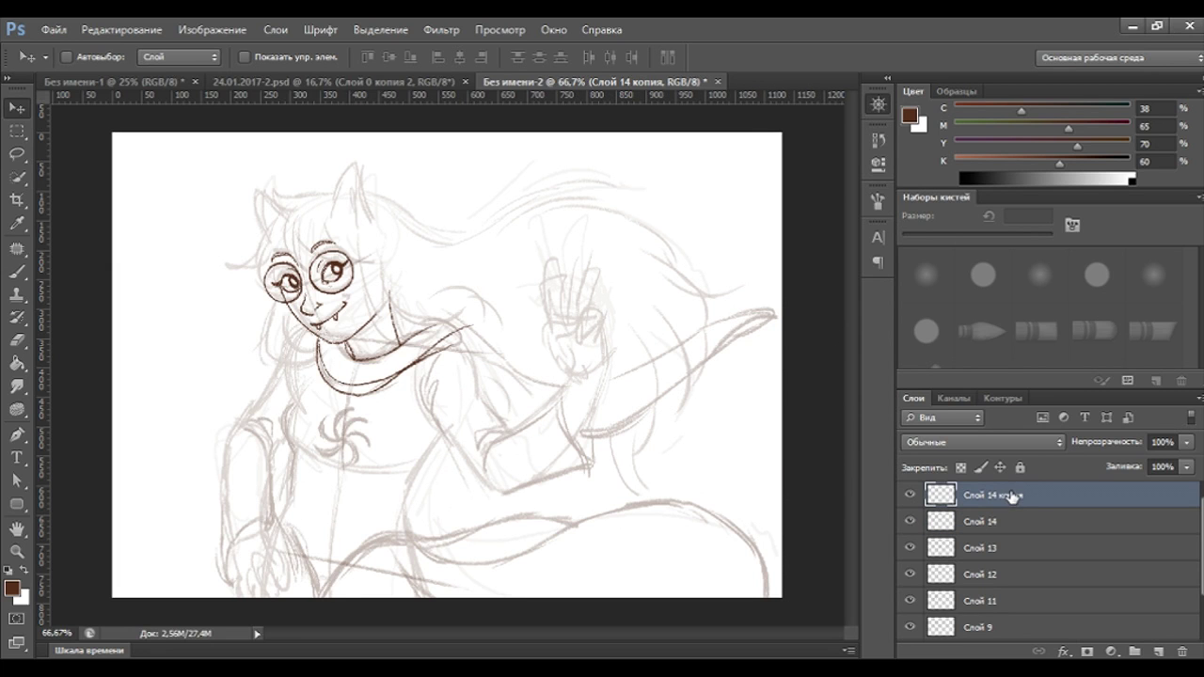
pyautogui.hotkey('ctrl', '+')
pyautogui.hotkey('ctrl', '+')
pyautogui.scroll(2, 709, 140)
pyautogui.scroll(5, 729, 199)
pyautogui.hscroll(-5, 729, 199)
pyautogui.press('b')
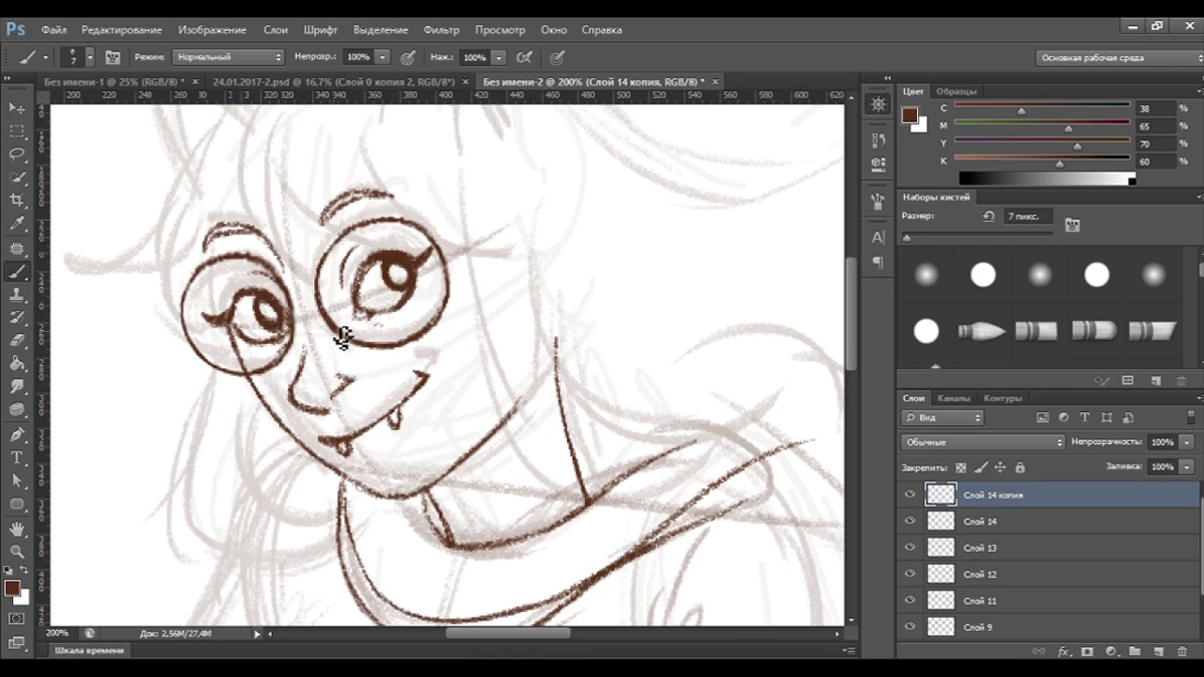
# Draw the bridge between the lenses, delete Слой 14 копия, and nudge Слой 14 down.
pyautogui.moveTo(320, 318); pyautogui.dragTo(295, 323)
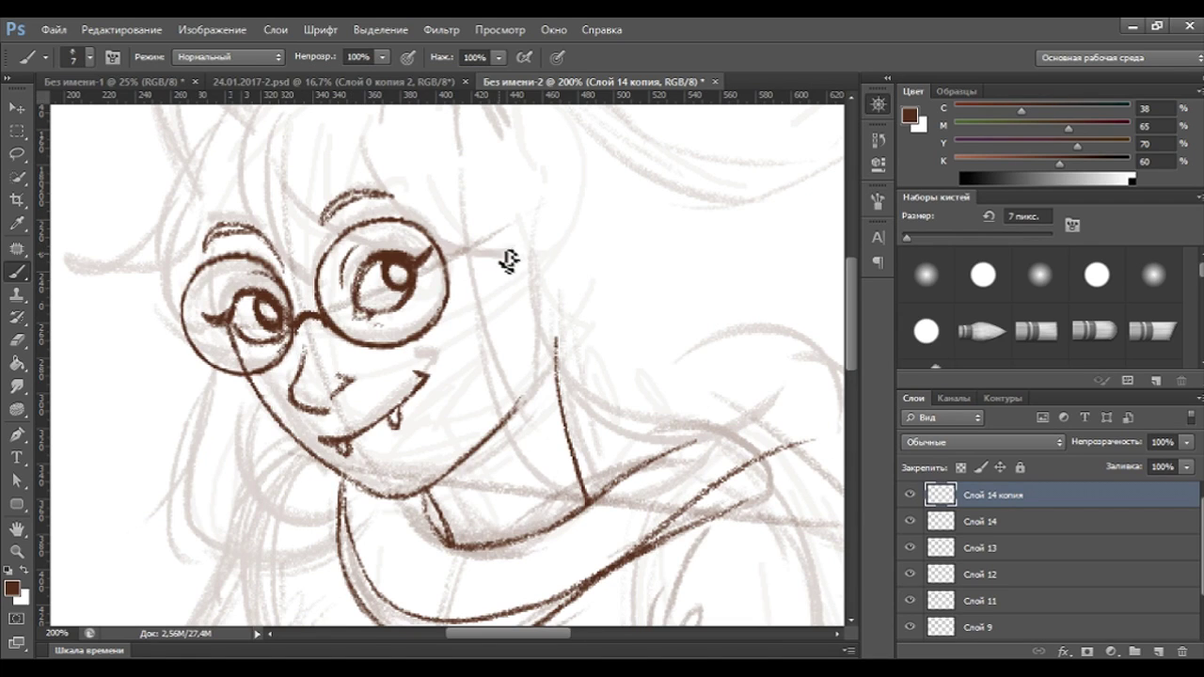
pyautogui.press('Delete')
pyautogui.press('v')
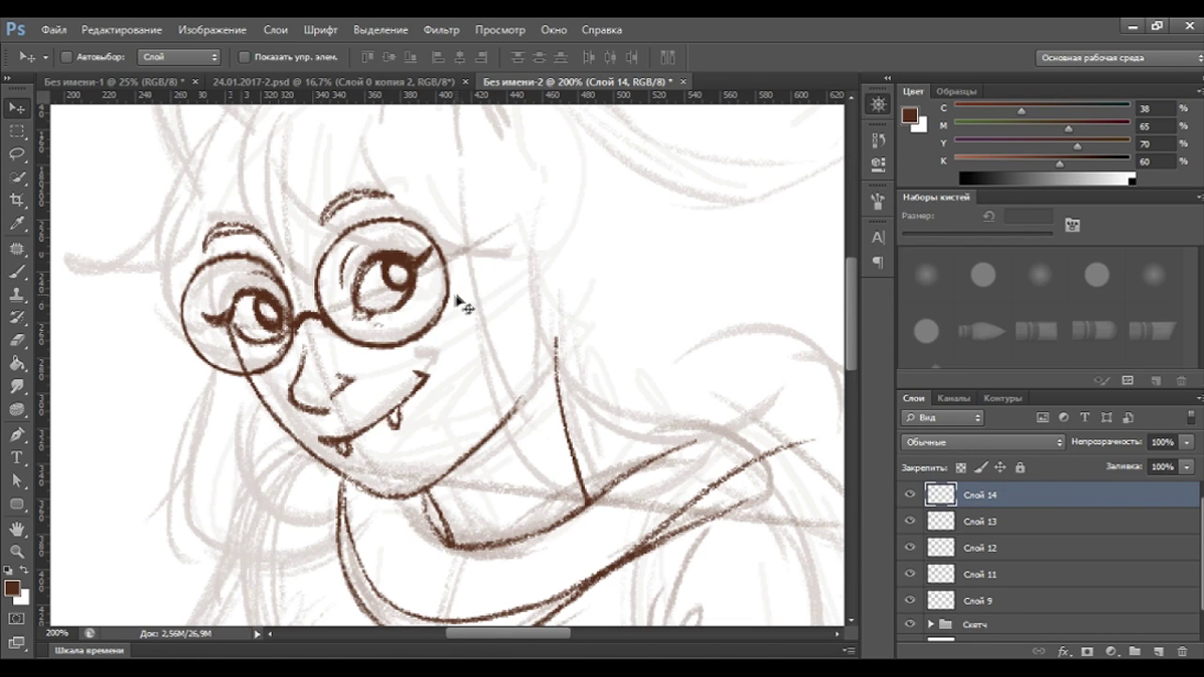
pyautogui.press('Down')
pyautogui.press('Down')
pyautogui.press('Down')
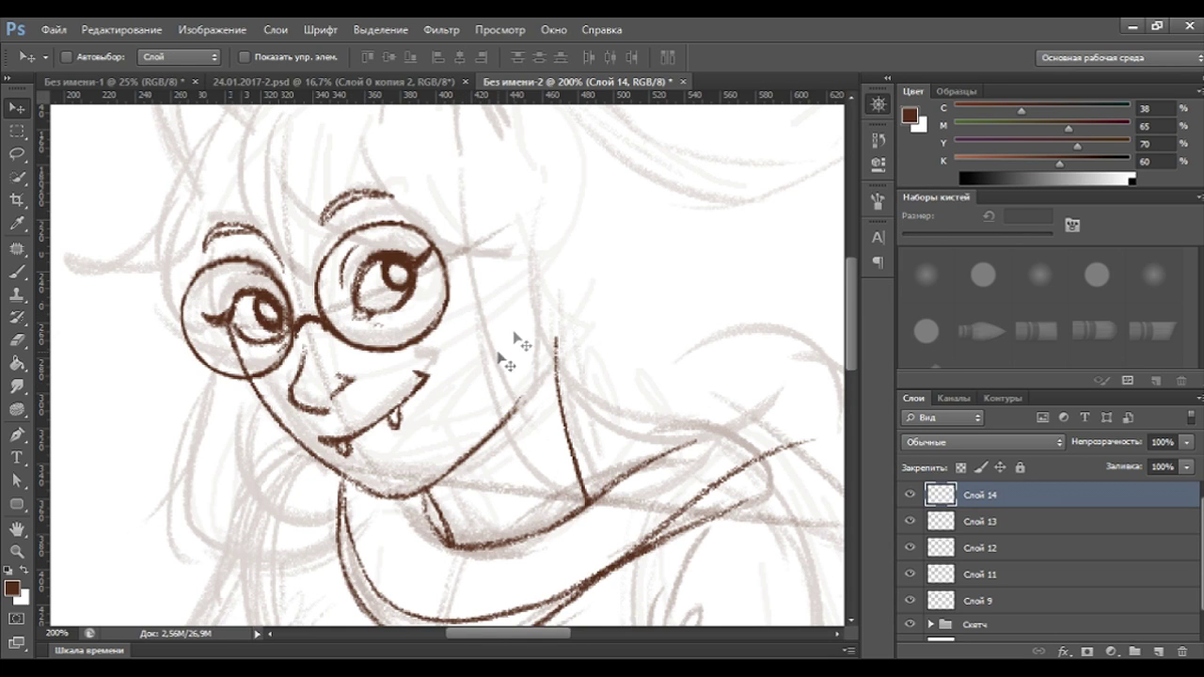
pyautogui.hotkey('ctrl', '-')
pyautogui.hotkey('ctrl', '-')
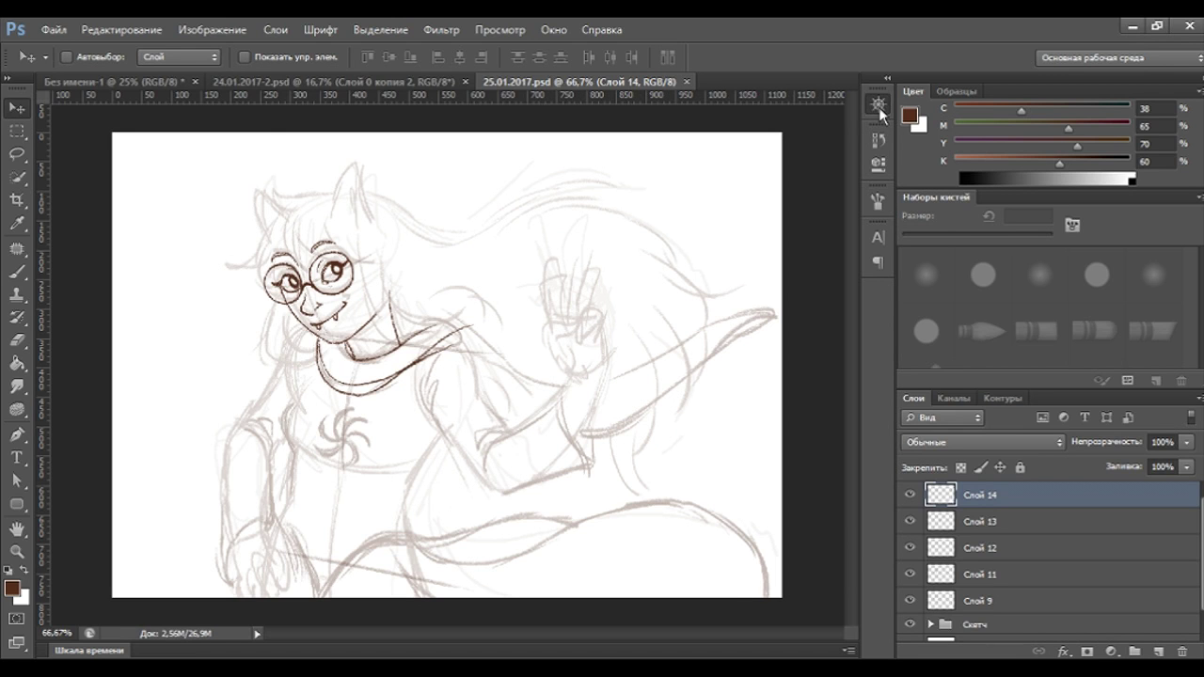
# Toggle the glasses, neck, scarf and face stroke layers on and off to check each.
pyautogui.scroll(3, 838, 196)
pyautogui.scroll(-1, 694, 142)
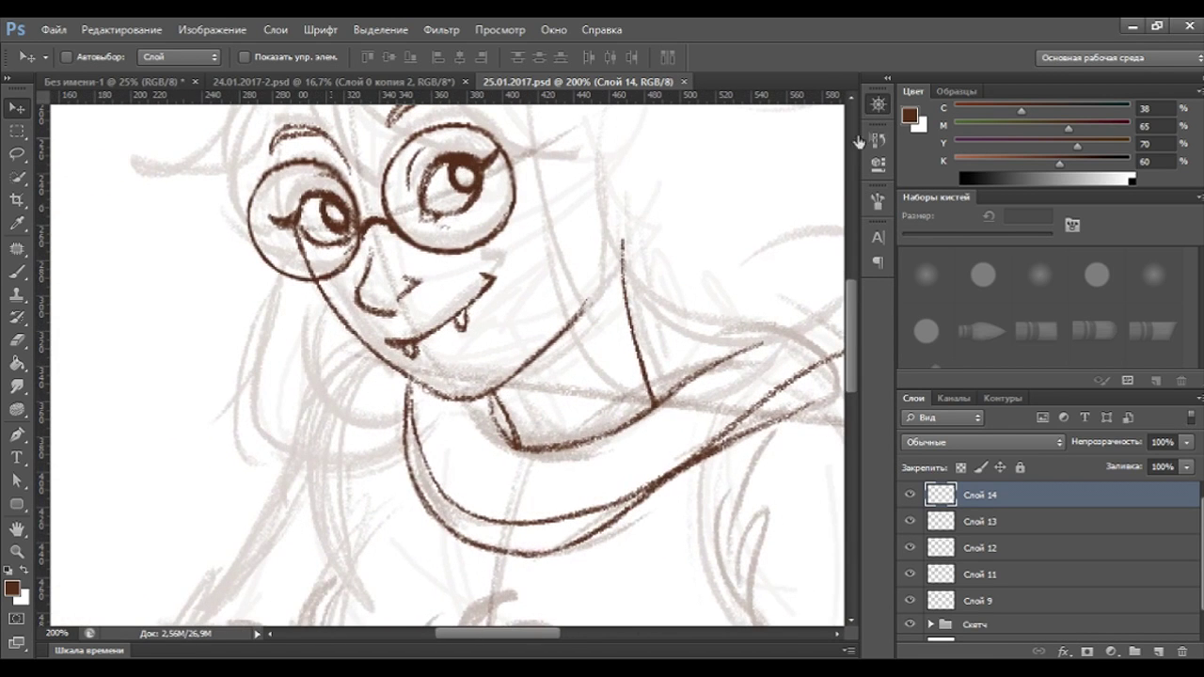
pyautogui.scroll(2, 844, 329)
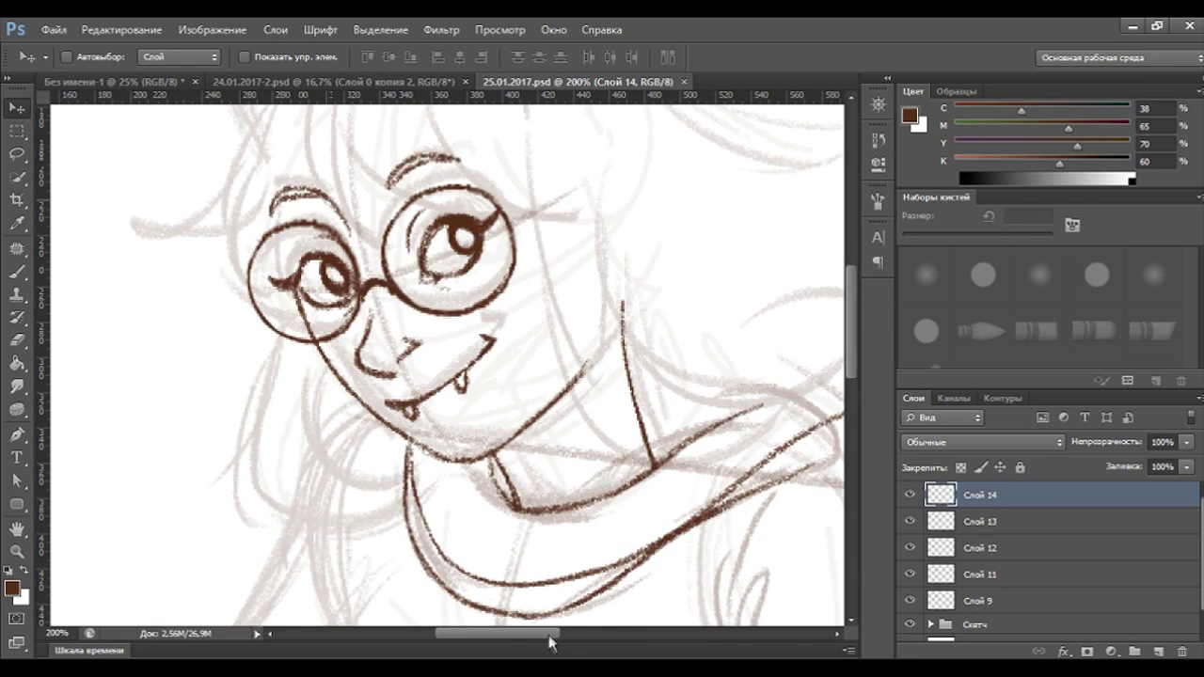
pyautogui.moveTo(553, 640); pyautogui.dragTo(562, 640)
pyautogui.click(914, 494)
pyautogui.click(915, 494)
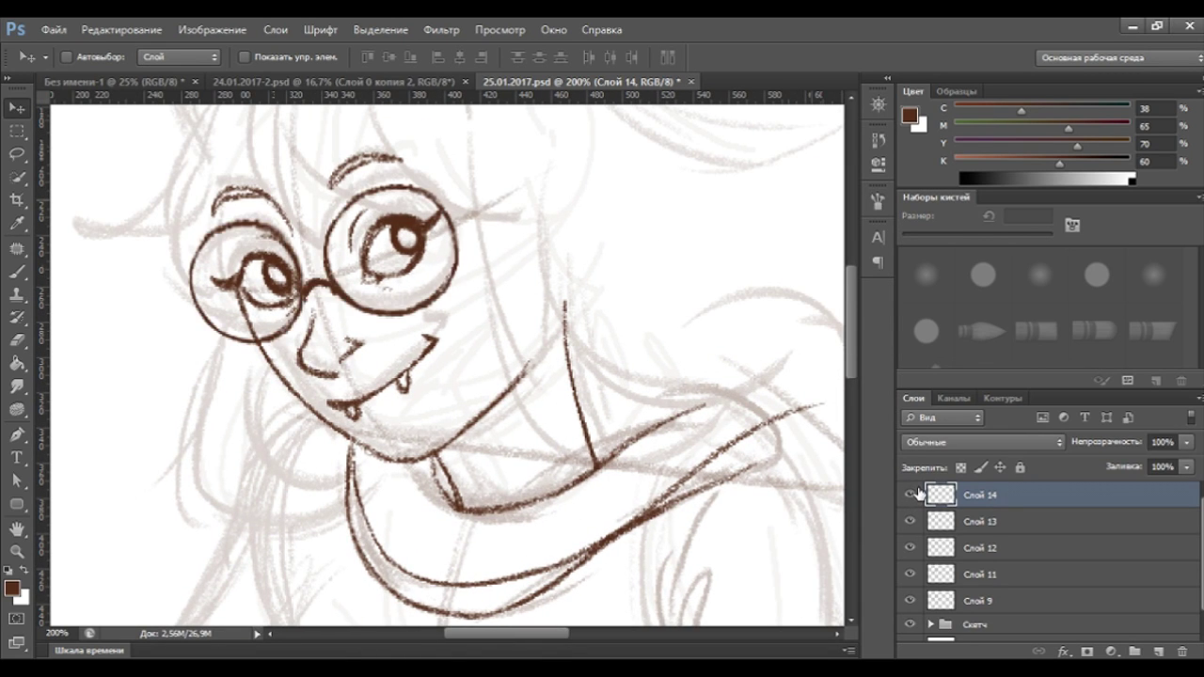
pyautogui.click(910, 520)
pyautogui.click(910, 520)
pyautogui.click(910, 547)
pyautogui.click(910, 548)
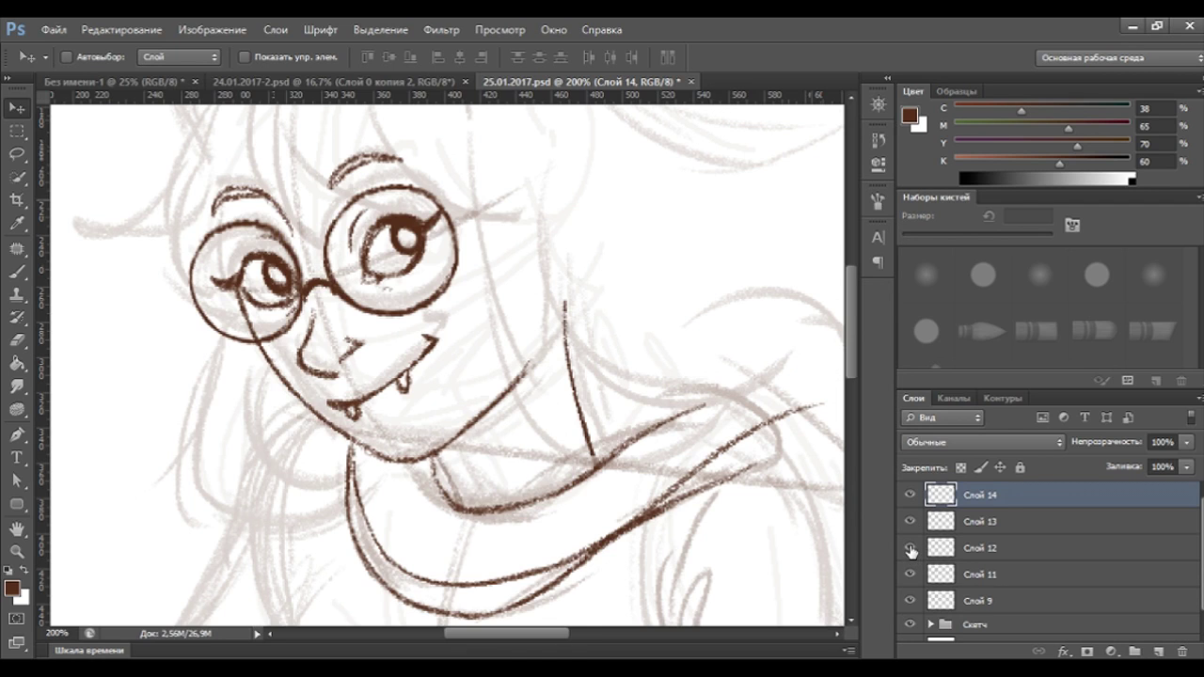
pyautogui.click(974, 524)
pyautogui.click(910, 570)
pyautogui.click(913, 574)
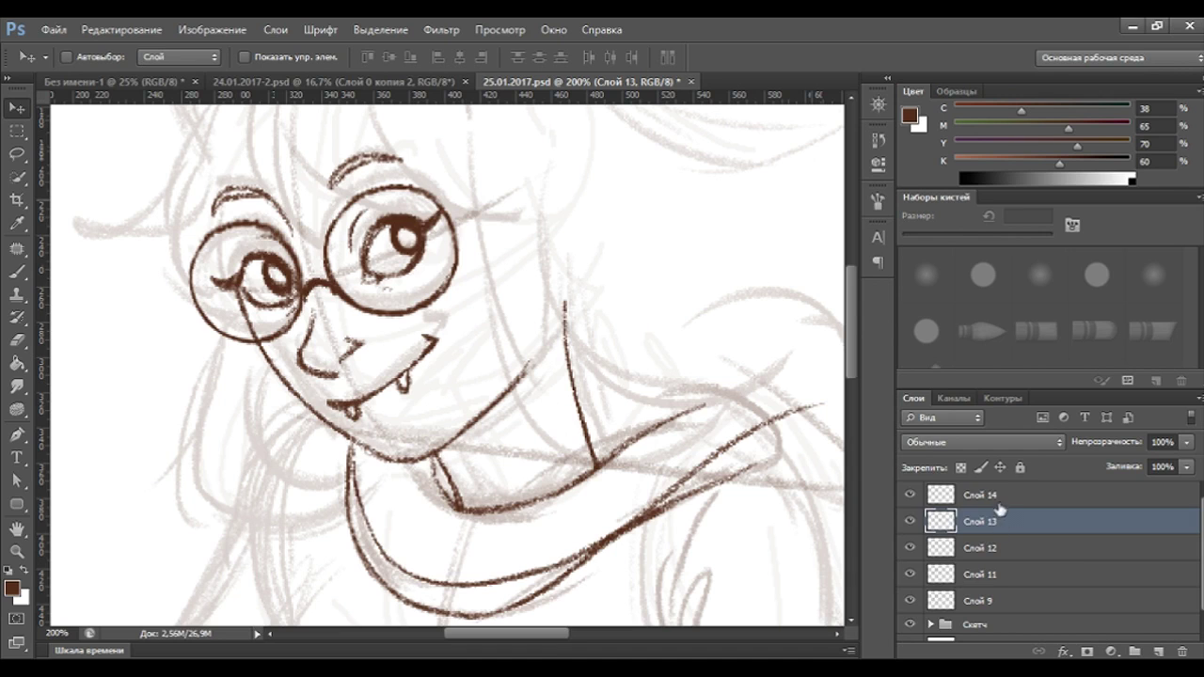
pyautogui.click(999, 504)
# Put Слой 11–14 into a collapsed group named Лайн and add a new layer above it.
pyautogui.click(1136, 652)
pyautogui.doubleClick(990, 493)
pyautogui.write('л')
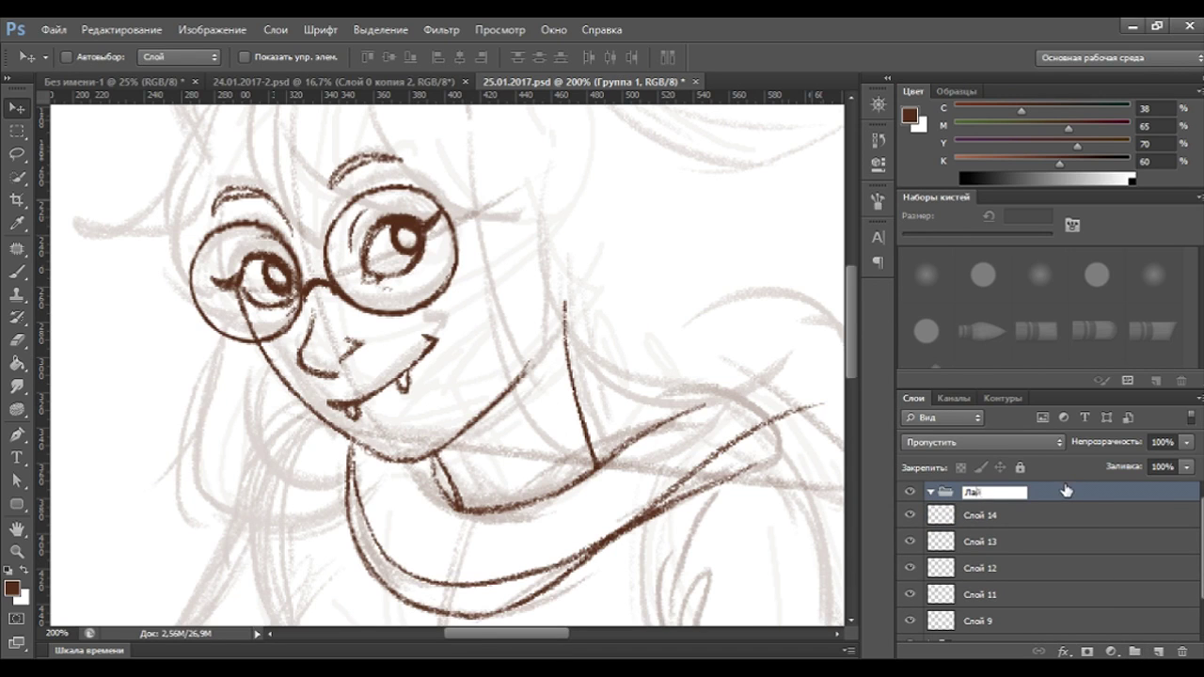
pyautogui.press('Return')
pyautogui.click(1025, 518)
pyautogui.keyDown('shift'); pyautogui.click(993, 597); pyautogui.keyUp('shift')
pyautogui.moveTo(994, 515); pyautogui.dragTo(992, 493)
pyautogui.click(930, 493)
pyautogui.click(910, 492)
pyautogui.click(910, 493)
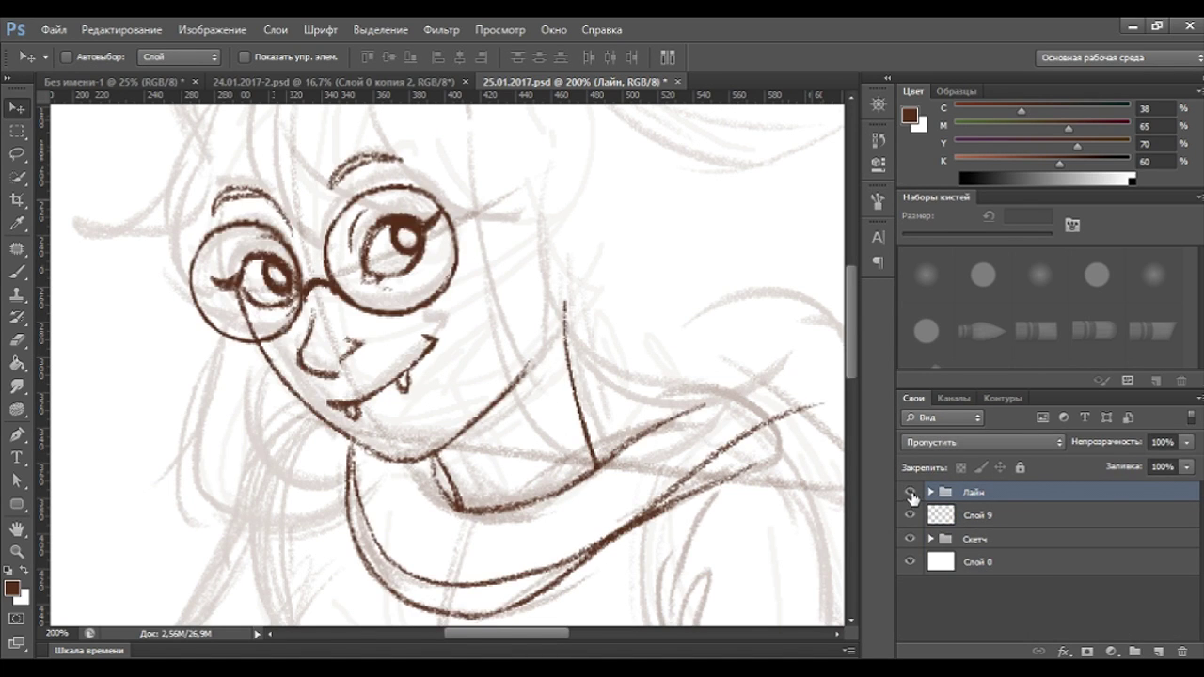
pyautogui.click(1135, 652)
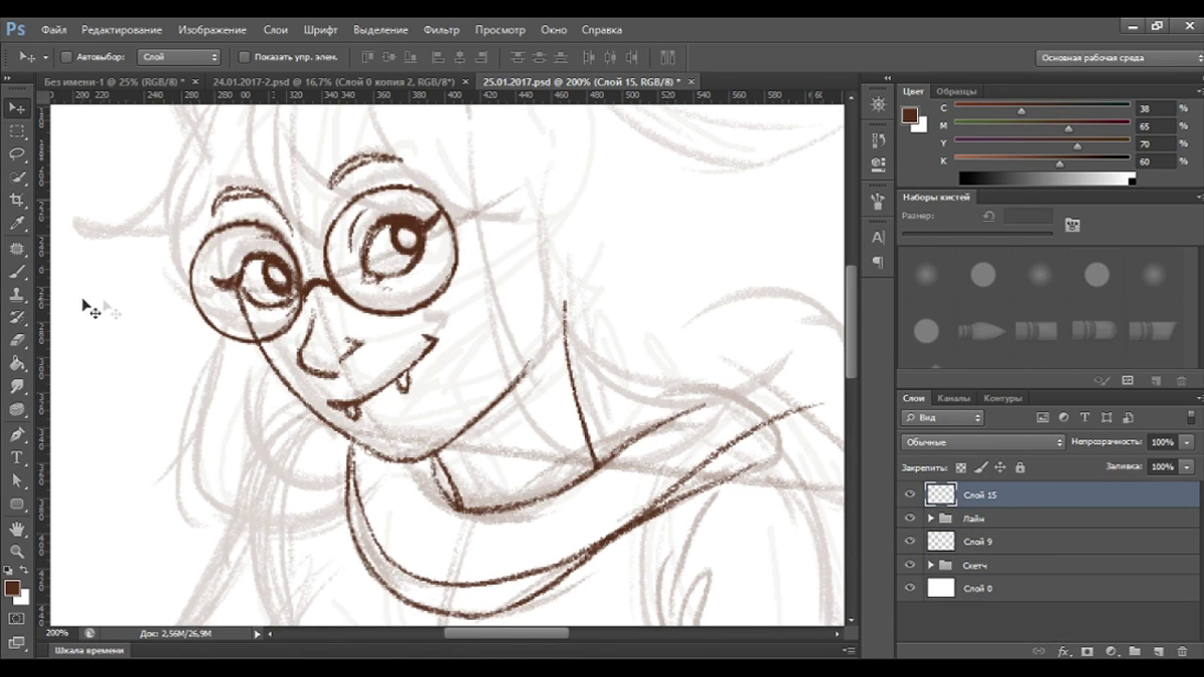
# Ink hair strands and curved bangs over the glasses and beside the right lens.
pyautogui.press('b')
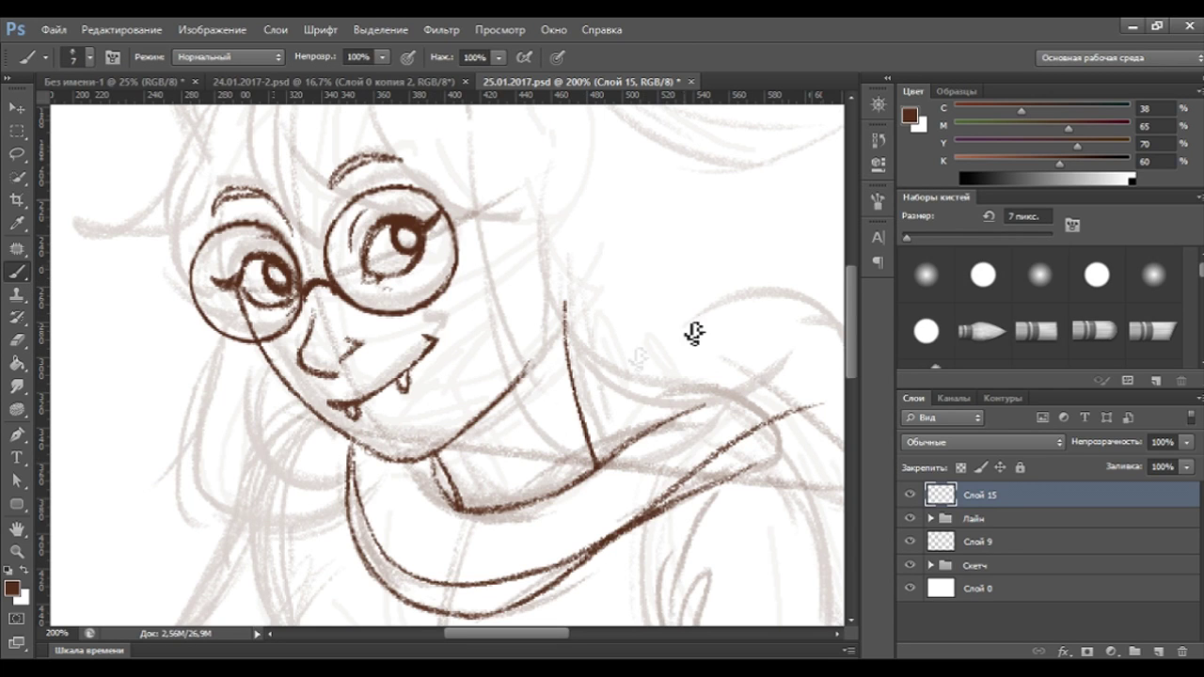
pyautogui.hotkey('ctrl', '-')
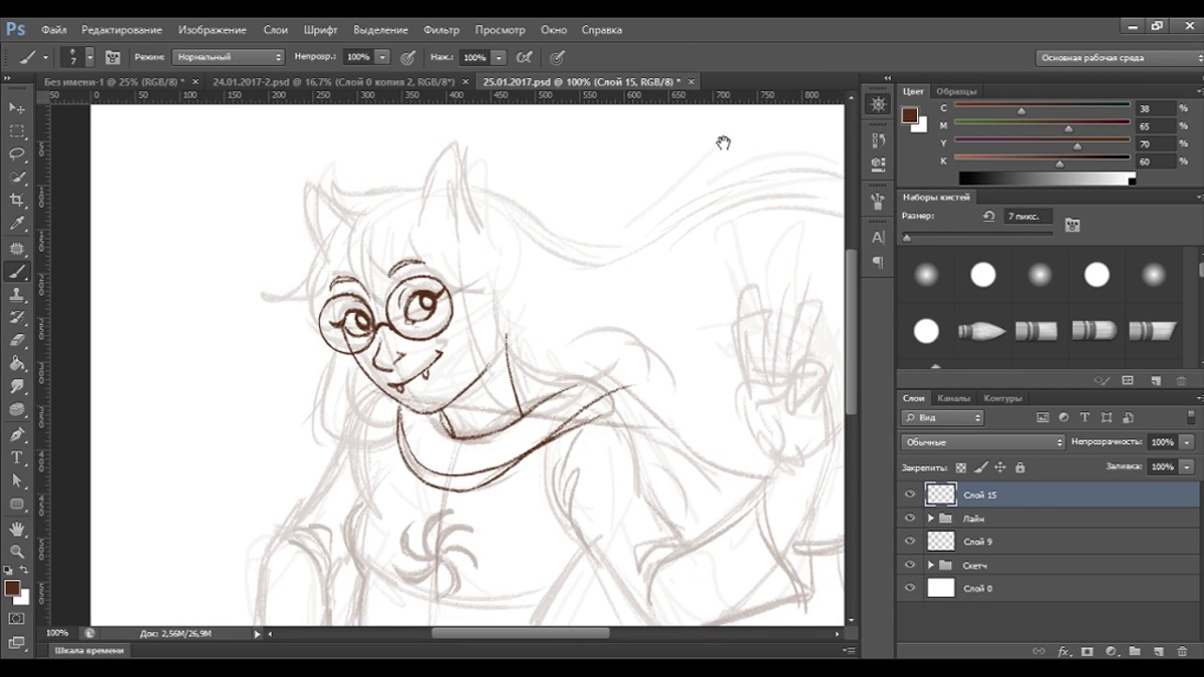
pyautogui.moveTo(723, 143); pyautogui.dragTo(632, 162)
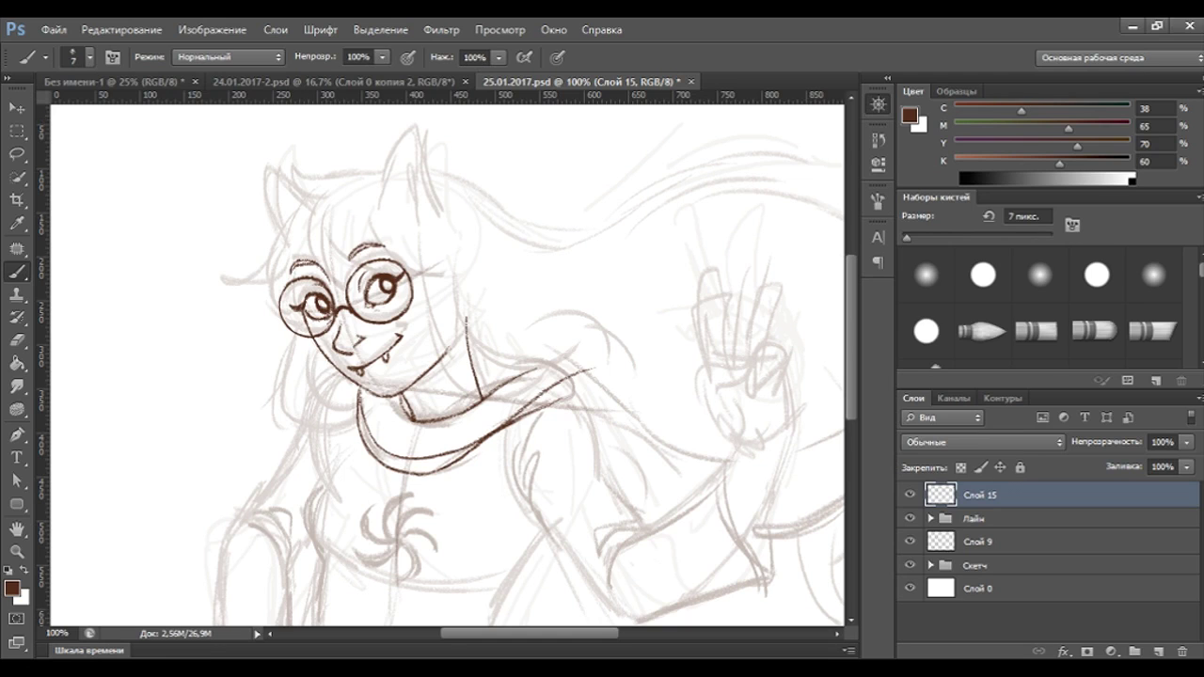
pyautogui.moveTo(324, 261); pyautogui.dragTo(317, 203)
pyautogui.moveTo(358, 293); pyautogui.dragTo(320, 203)
pyautogui.moveTo(322, 195); pyautogui.dragTo(314, 268)
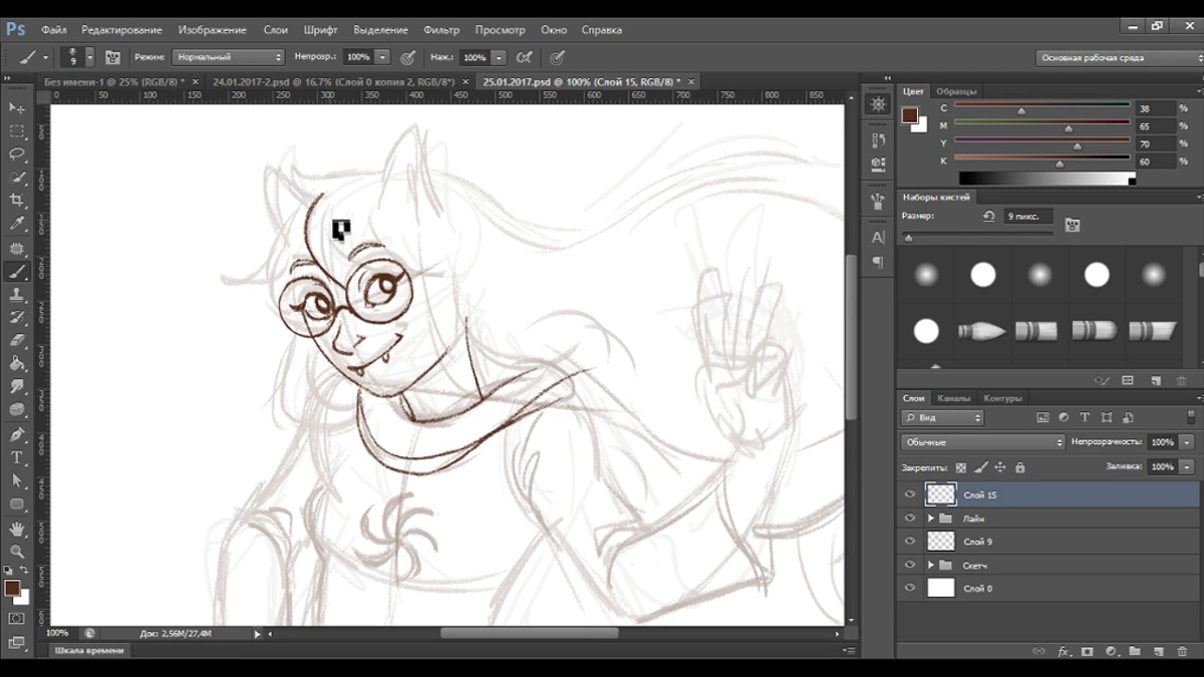
pyautogui.moveTo(325, 219); pyautogui.dragTo(356, 273)
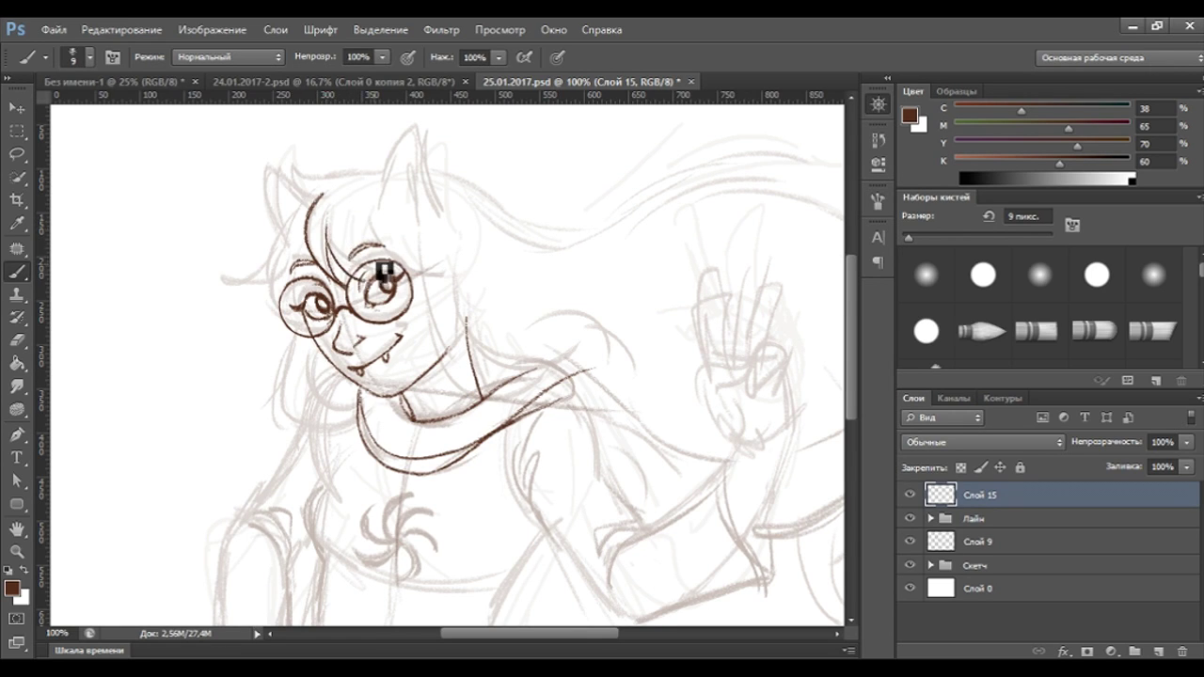
pyautogui.moveTo(336, 224); pyautogui.dragTo(350, 267)
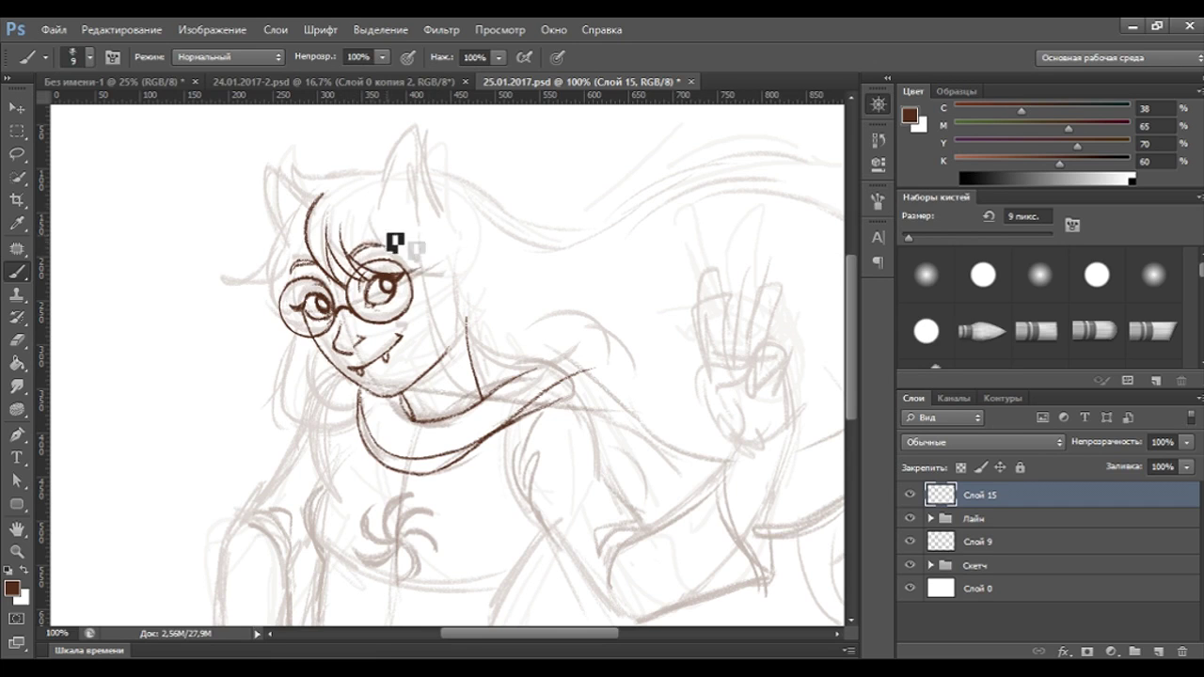
pyautogui.moveTo(440, 274)
pyautogui.mouseDown()
pyautogui.moveTo(406, 279)
pyautogui.moveTo(418, 278)
pyautogui.mouseUp()
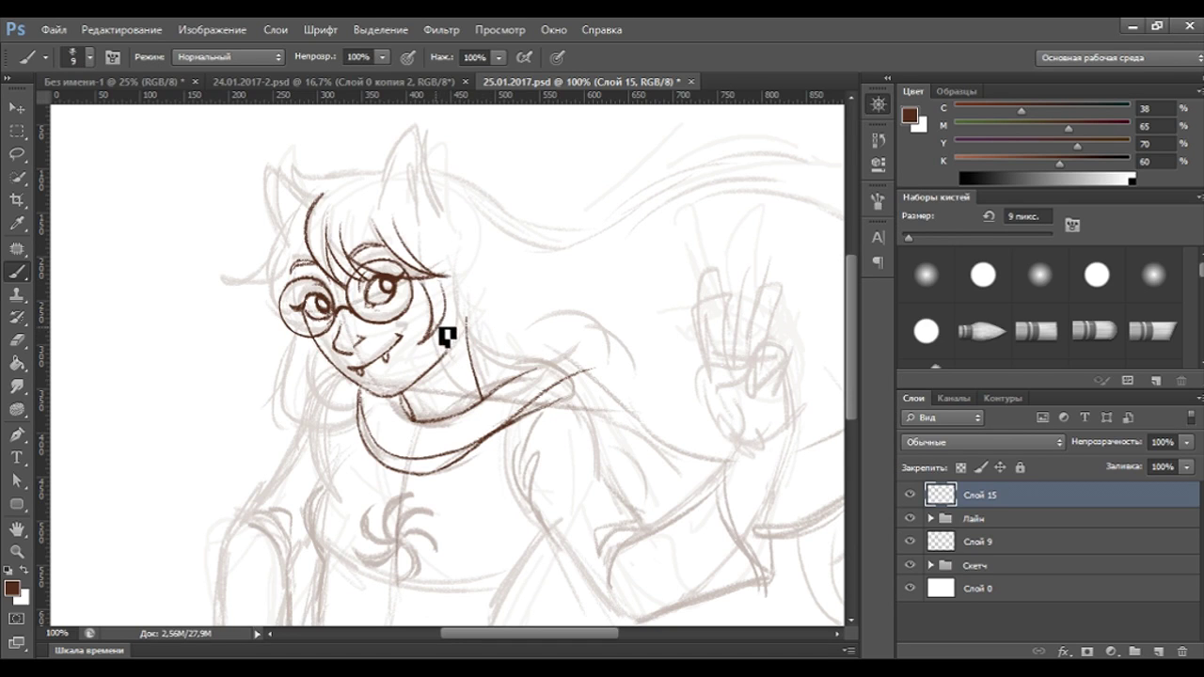
# Try a long hair stroke past the neck, then undo it.
pyautogui.moveTo(442, 339); pyautogui.dragTo(602, 356)
pyautogui.hotkey('ctrl', 'z')
pyautogui.moveTo(438, 341); pyautogui.dragTo(603, 355)
pyautogui.hotkey('ctrl', 'z')
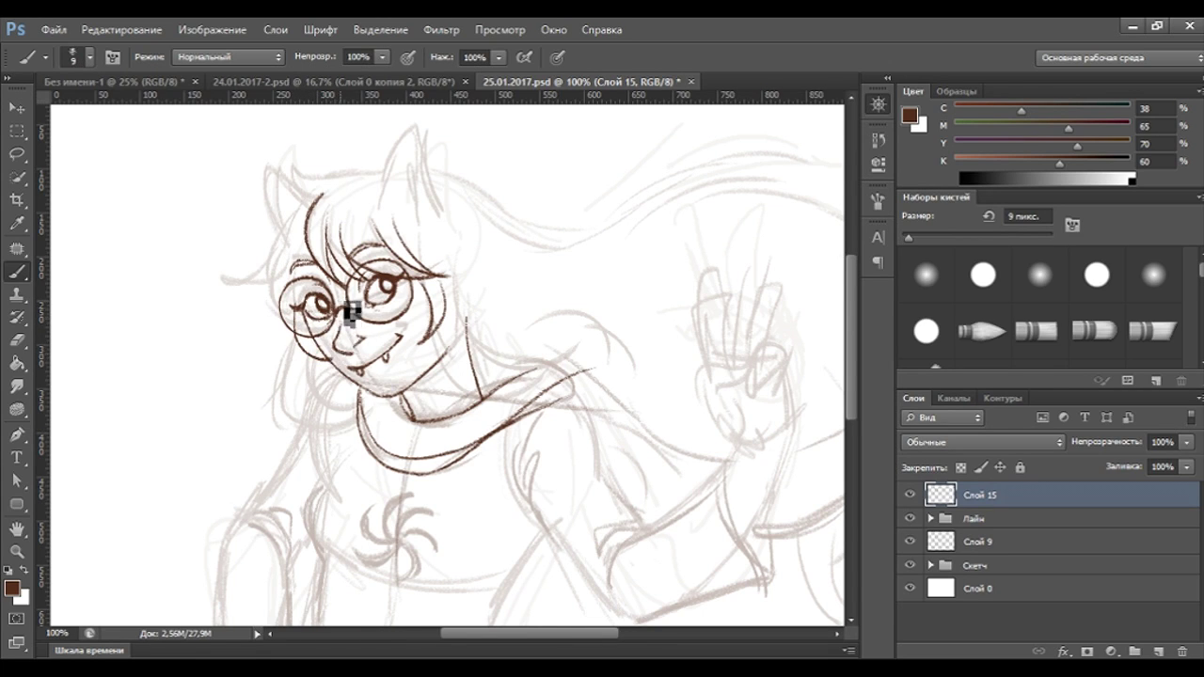
pyautogui.click(17, 339)
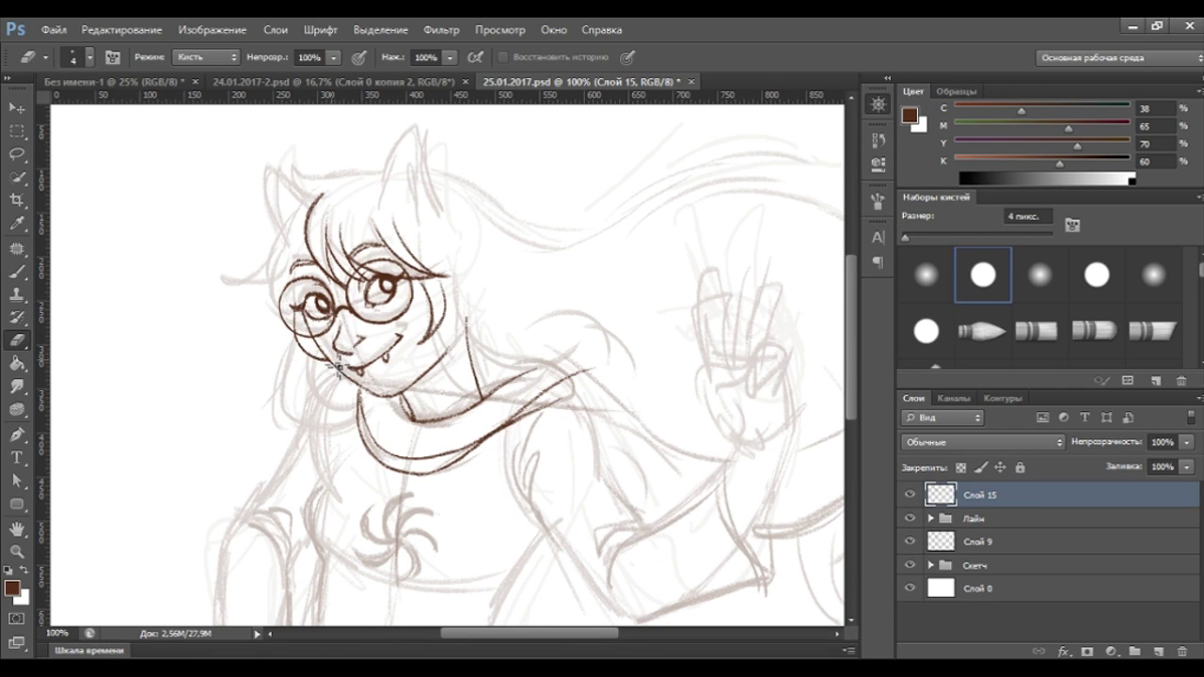
pyautogui.click(17, 272)
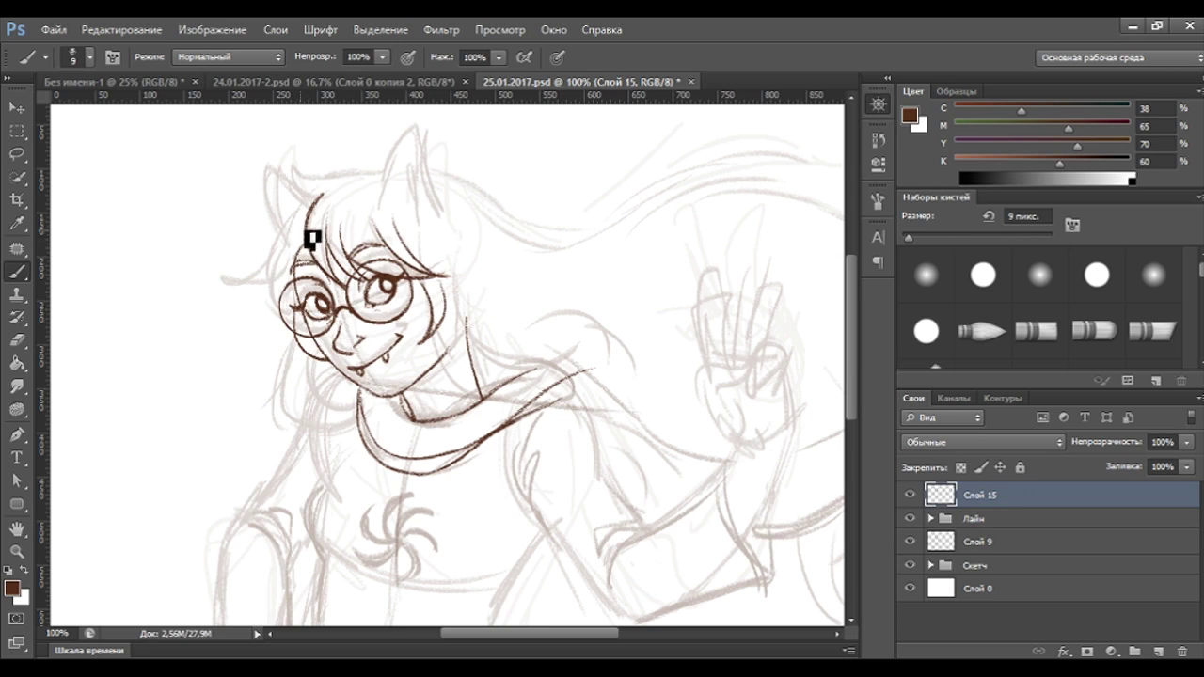
# Ink hair along the left side of the face and darken the left lens outline.
pyautogui.moveTo(294, 256); pyautogui.dragTo(280, 292)
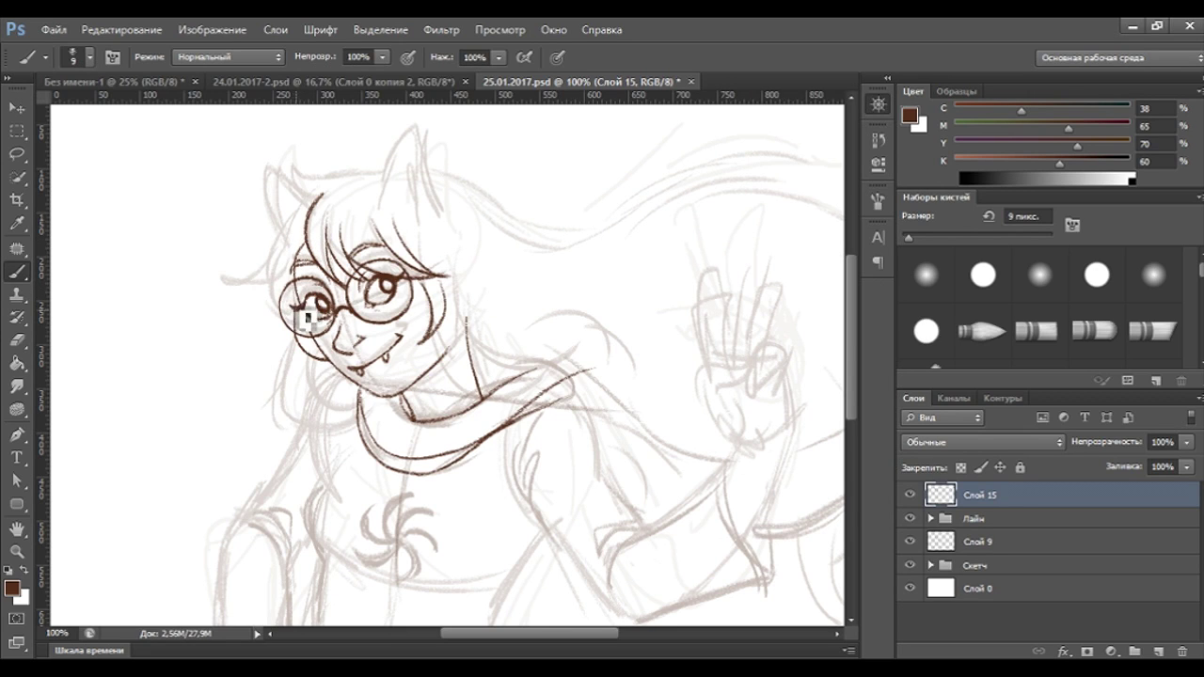
pyautogui.moveTo(294, 286)
pyautogui.mouseDown()
pyautogui.moveTo(304, 323)
pyautogui.moveTo(297, 294)
pyautogui.mouseUp()
pyautogui.moveTo(297, 247); pyautogui.dragTo(290, 276)
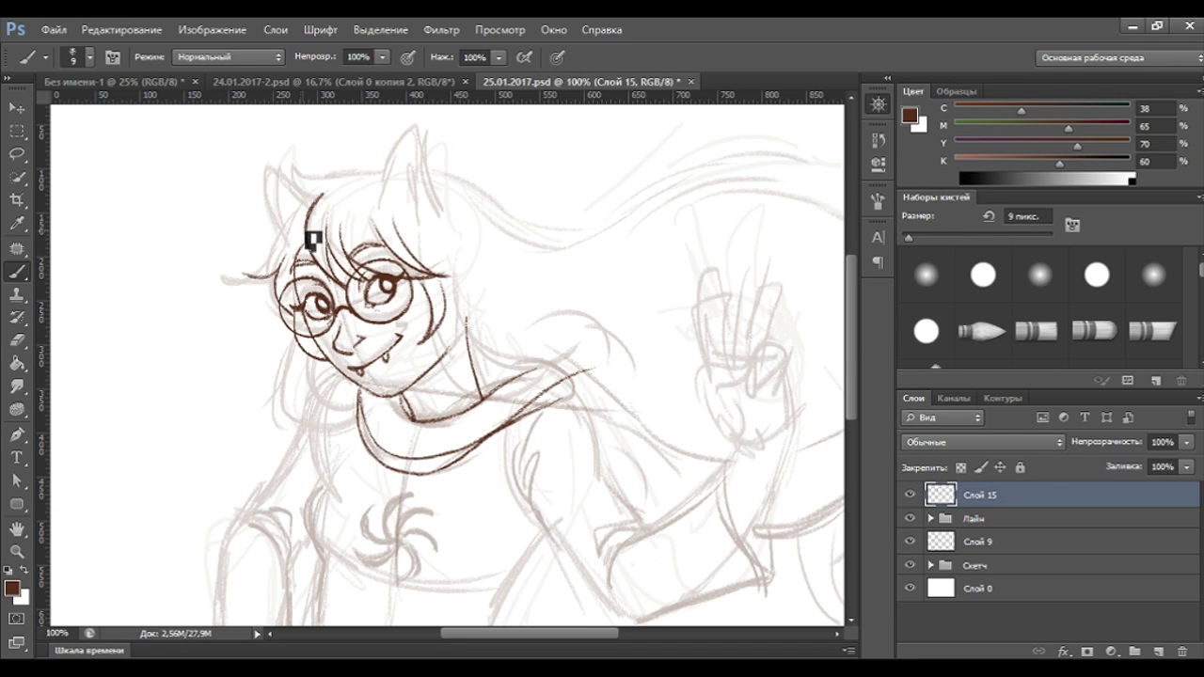
pyautogui.moveTo(323, 198); pyautogui.dragTo(230, 280)
pyautogui.hotkey('ctrl', 'z')
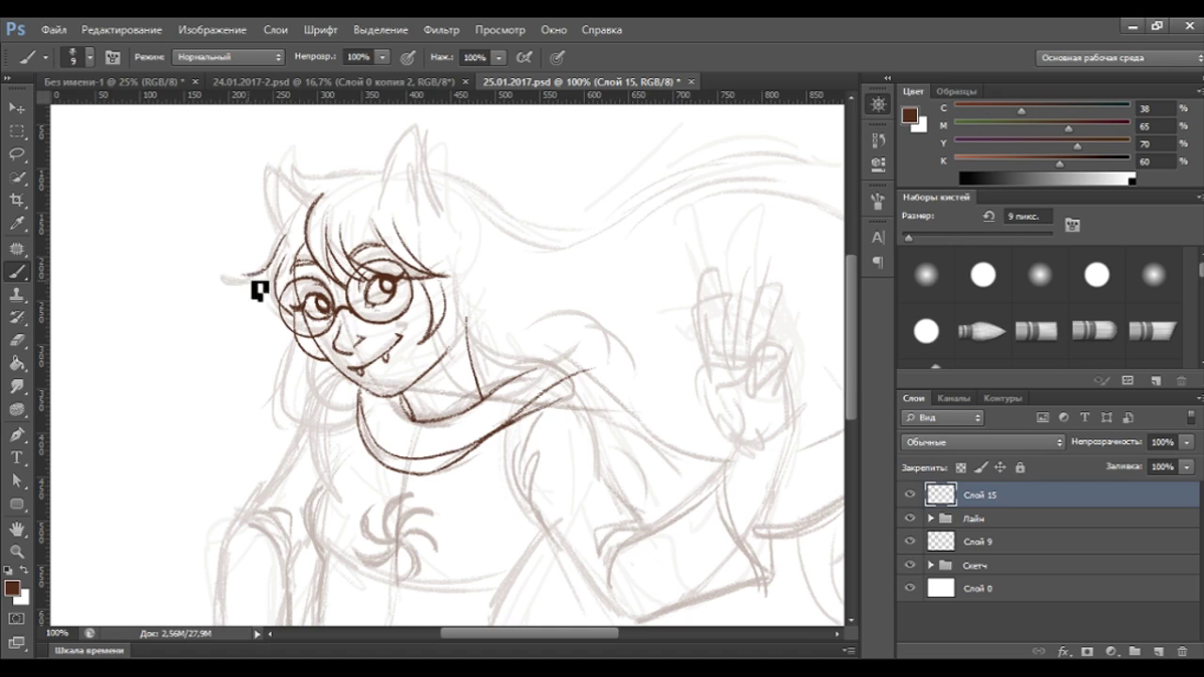
pyautogui.hotkey('ctrl', 'z')
pyautogui.scroll(3, 721, 161)
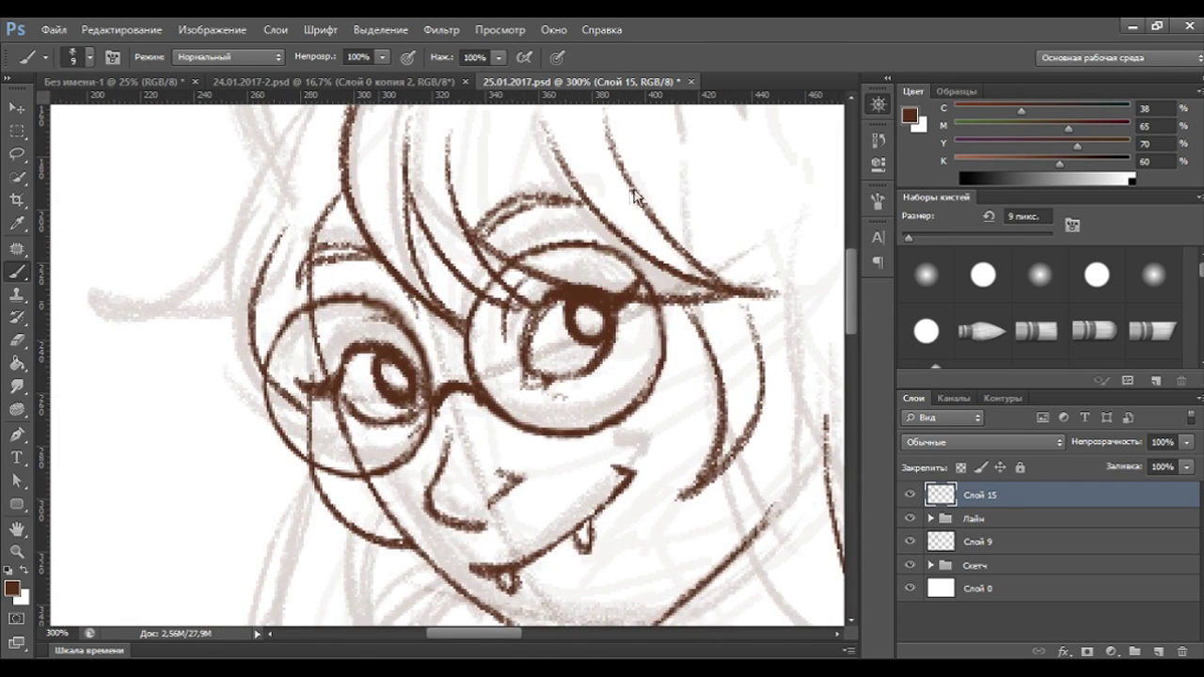
# Redraw the curved hair strokes left of the face, retrying until they sit right.
pyautogui.scroll(-2, 750, 198)
pyautogui.moveTo(326, 223); pyautogui.dragTo(214, 290)
pyautogui.hotkey('ctrl', 'z')
pyautogui.moveTo(323, 234)
pyautogui.mouseDown()
pyautogui.moveTo(282, 301)
pyautogui.moveTo(221, 322)
pyautogui.mouseUp()
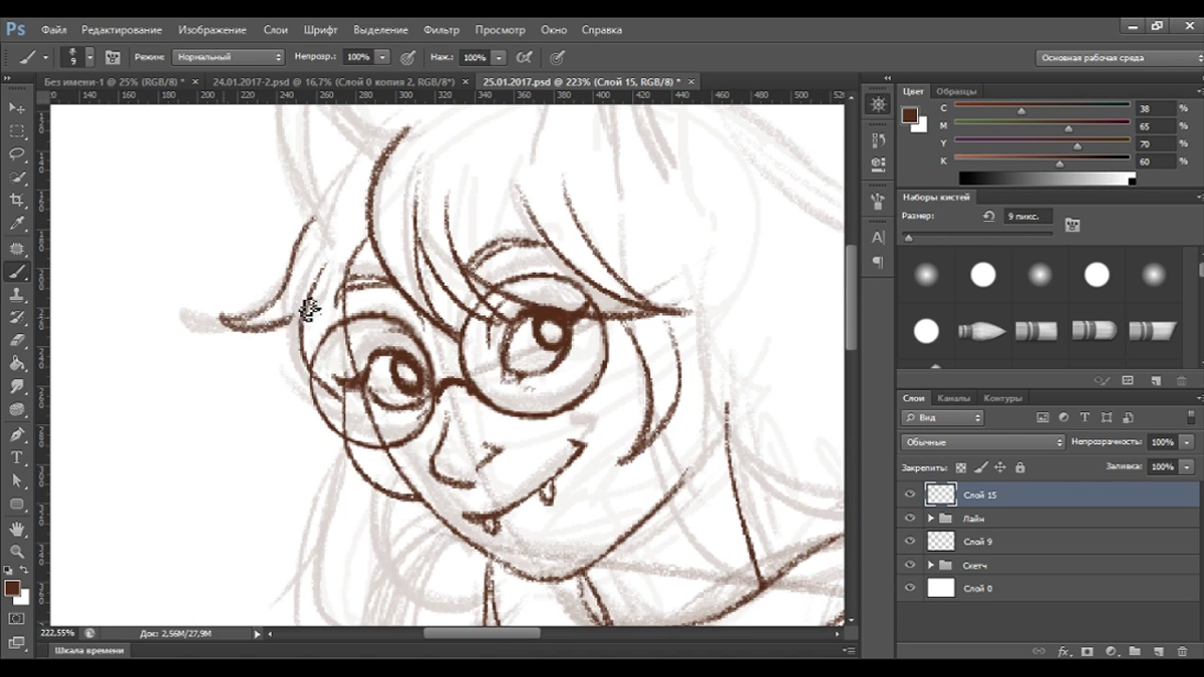
pyautogui.hotkey('ctrl', 'z')
pyautogui.moveTo(293, 306)
pyautogui.mouseDown()
pyautogui.moveTo(216, 325)
pyautogui.moveTo(320, 306)
pyautogui.moveTo(261, 329)
pyautogui.moveTo(215, 320)
pyautogui.mouseUp()
pyautogui.hotkey('ctrl', 'z')
pyautogui.hotkey('ctrl', 'z')
pyautogui.hotkey('ctrl', 'z')
pyautogui.moveTo(295, 283); pyautogui.dragTo(215, 315)
pyautogui.hotkey('ctrl', 'z')
pyautogui.moveTo(294, 284); pyautogui.dragTo(225, 314)
# Erase stray line bits on the left hair lock and check the face at different zooms.
pyautogui.press('e')
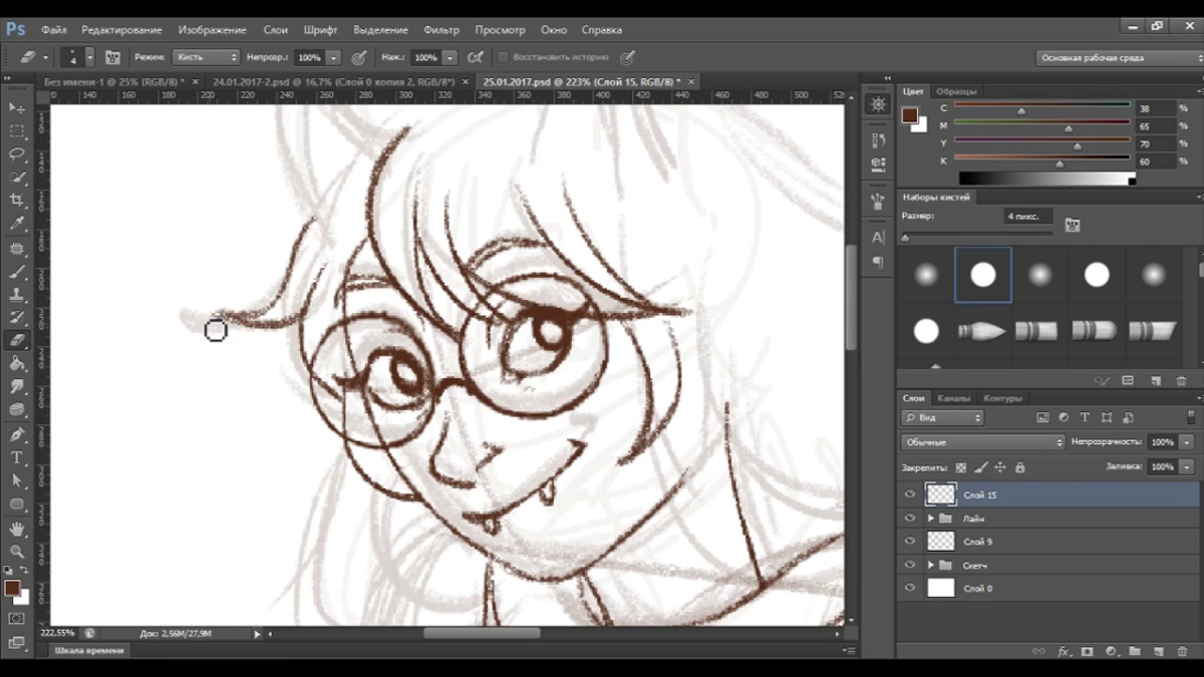
pyautogui.click(17, 273)
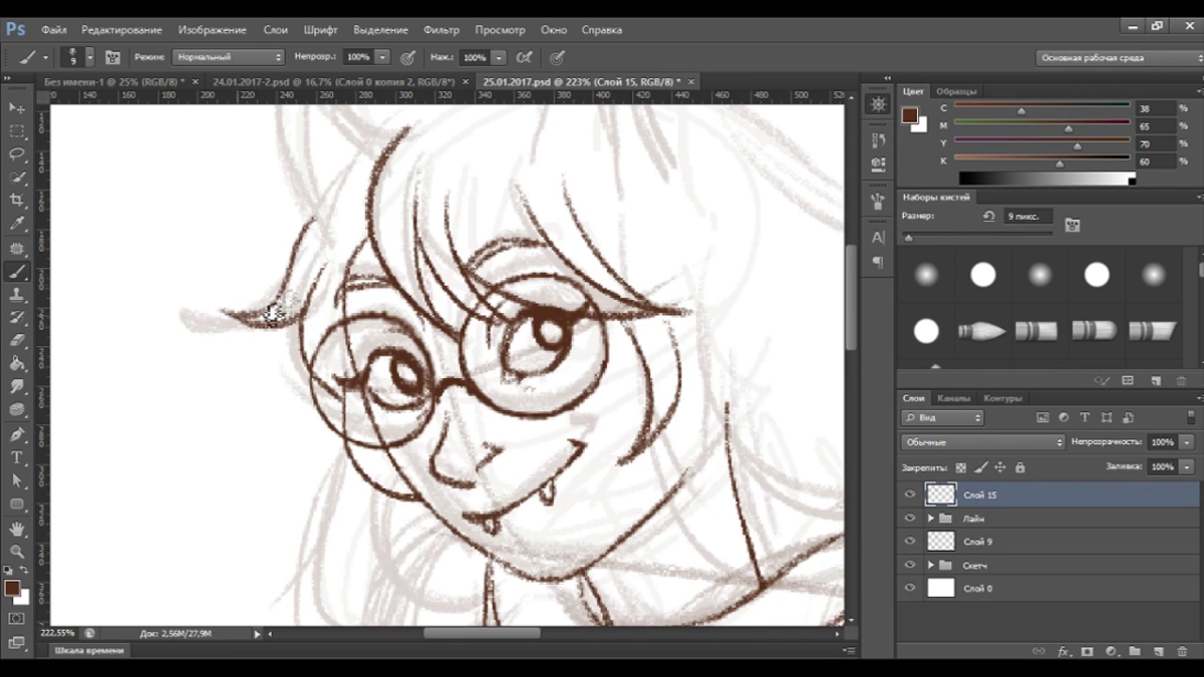
pyautogui.hotkey('ctrl', '1')
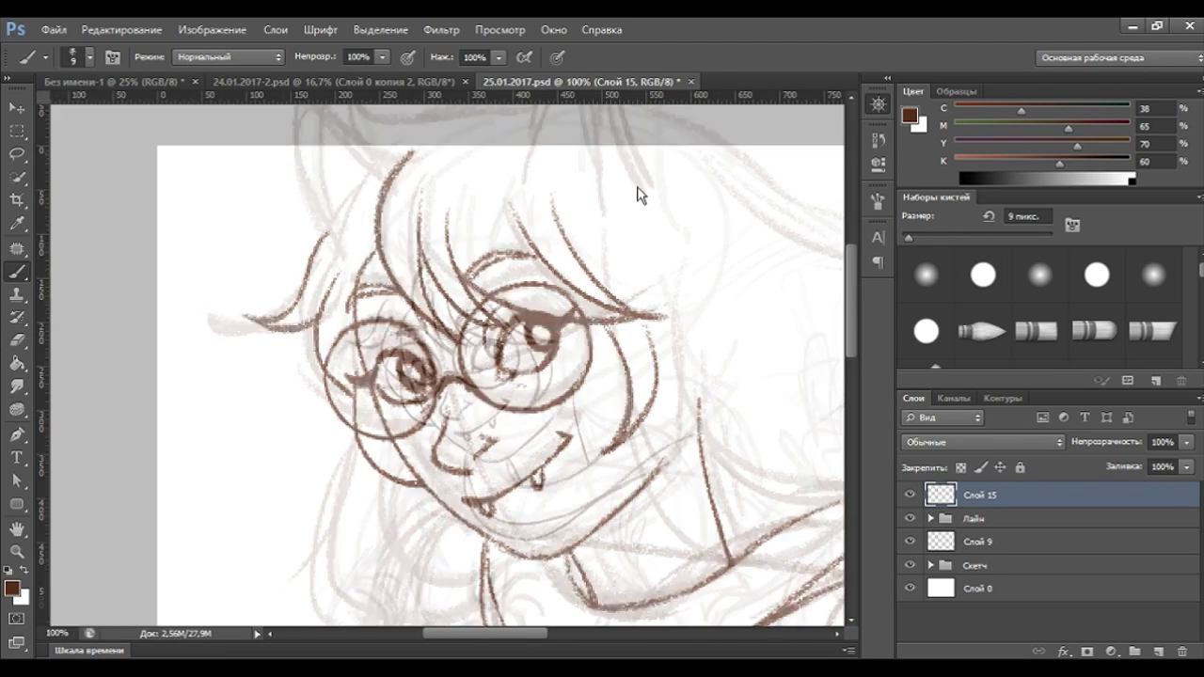
pyautogui.press('e')
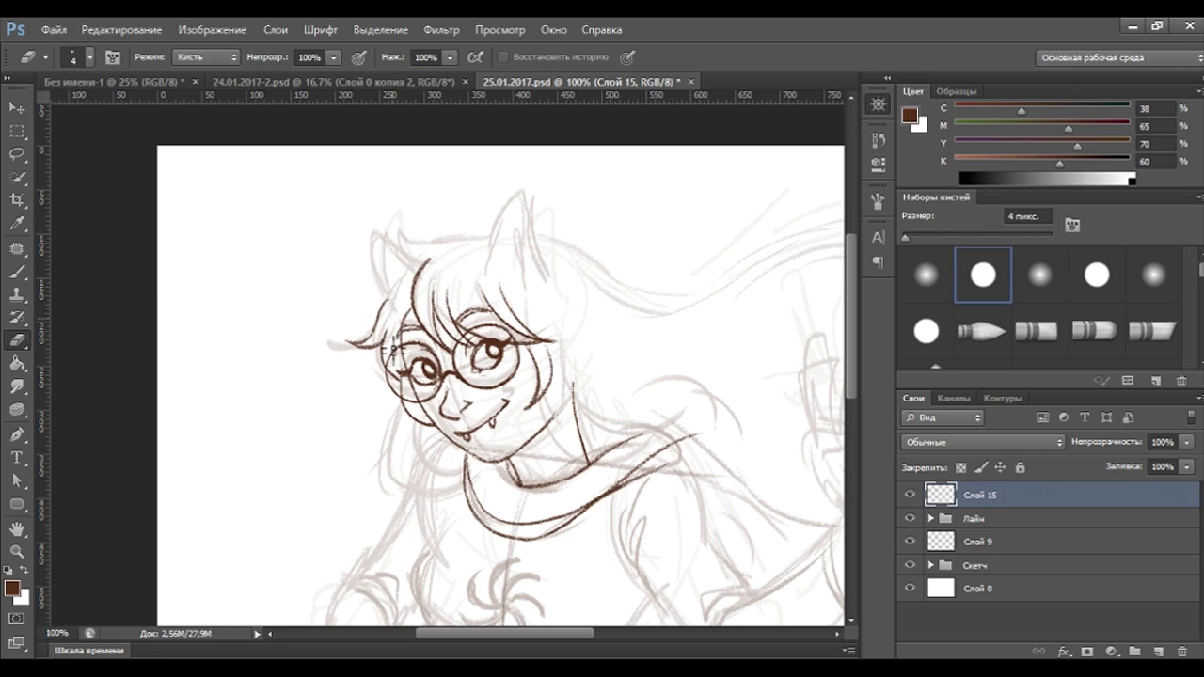
pyautogui.hotkey('ctrl', '+')
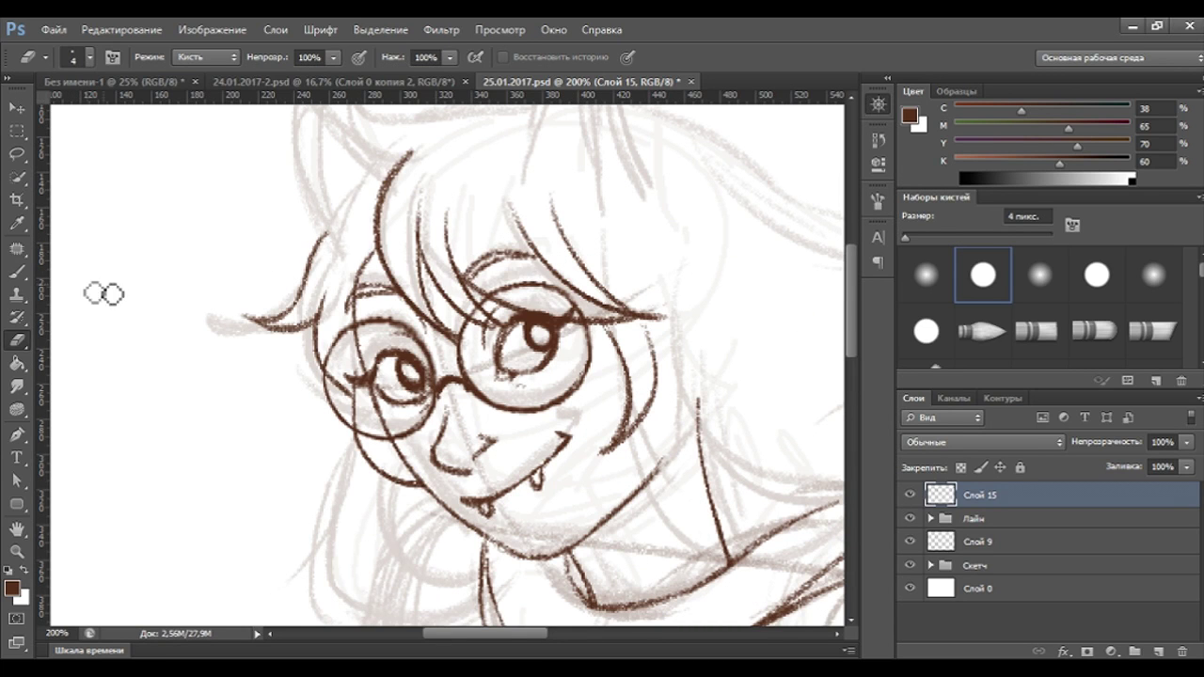
pyautogui.press('b')
pyautogui.hotkey('ctrl', '-')
pyautogui.hotkey('ctrl', '-')
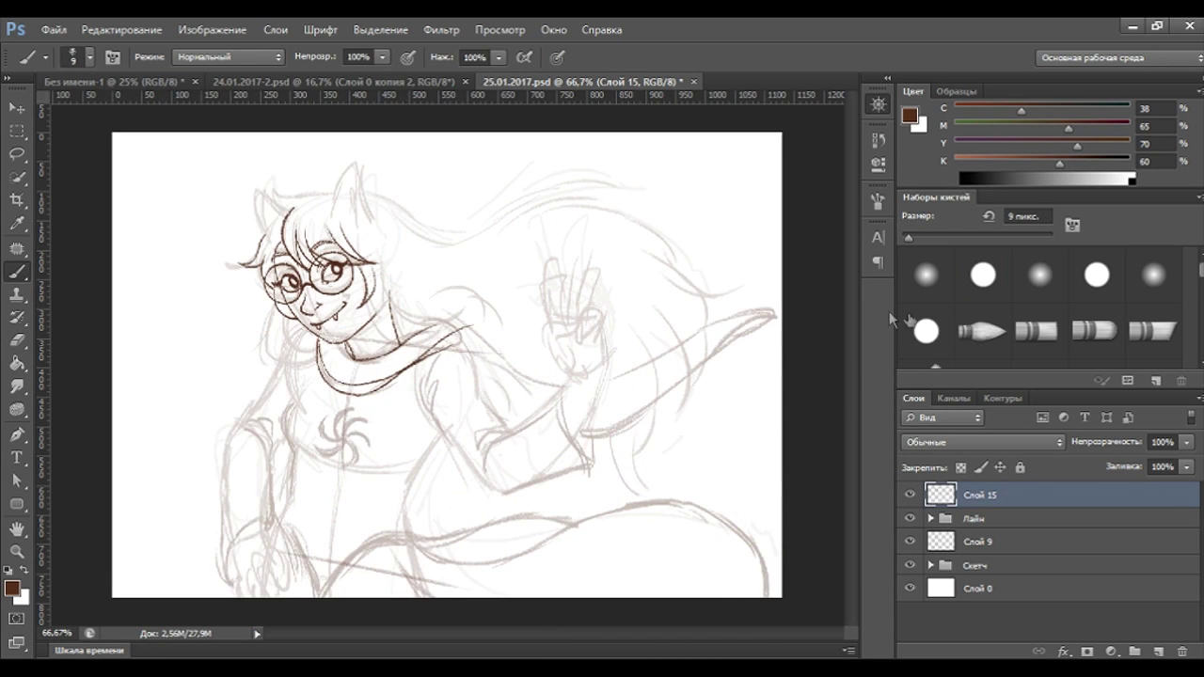
# Toggle the line art, Скетч group and Слой 9 visibility off and on to compare.
pyautogui.click(910, 518)
pyautogui.click(910, 519)
pyautogui.click(910, 565)
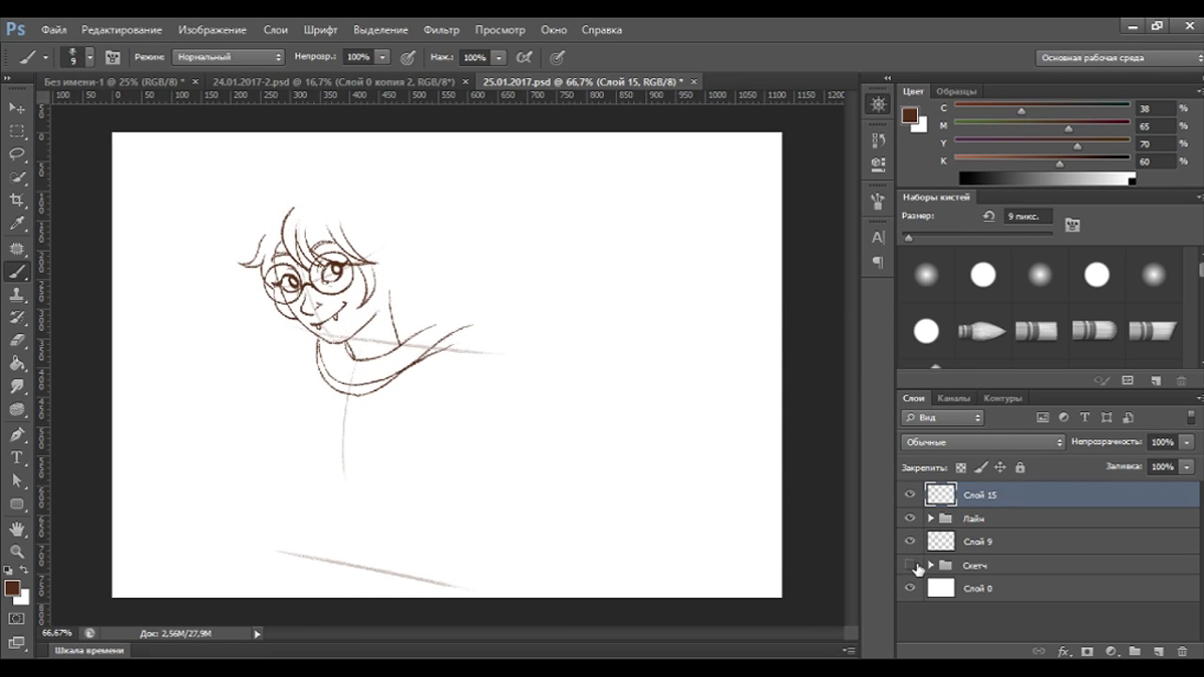
pyautogui.click(911, 543)
pyautogui.click(911, 543)
pyautogui.click(910, 565)
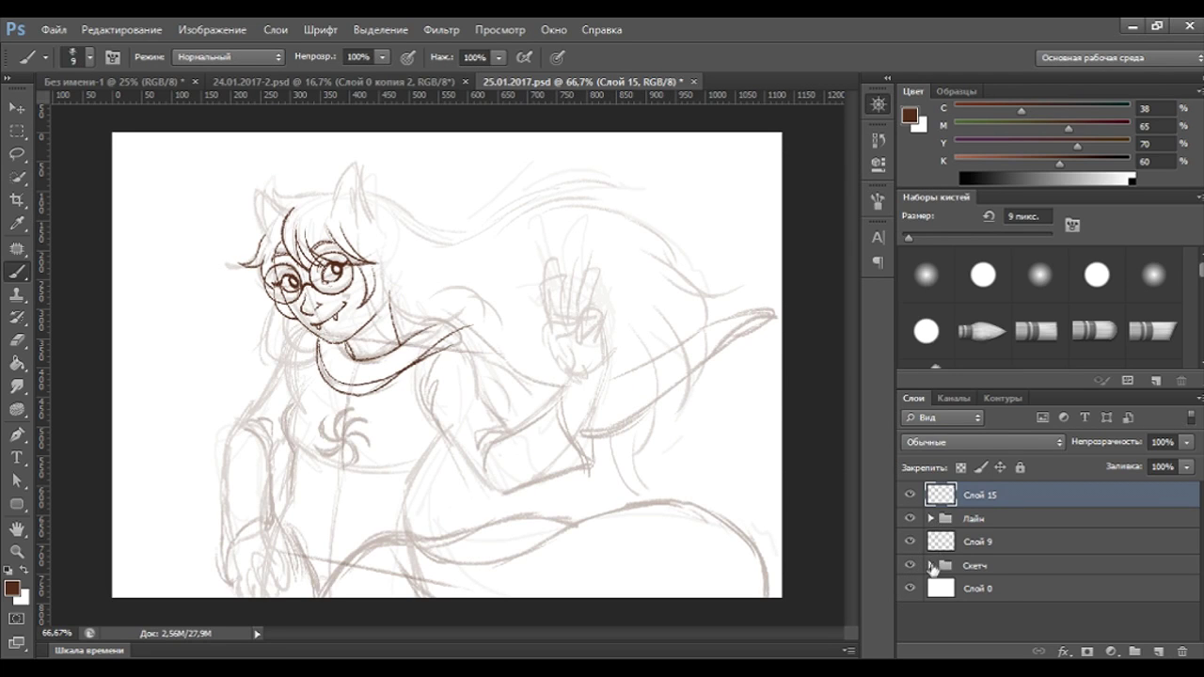
# Move Слой 9 into the Скетч group and set its opacity to 100%.
pyautogui.click(931, 566)
pyautogui.moveTo(965, 546); pyautogui.dragTo(982, 574)
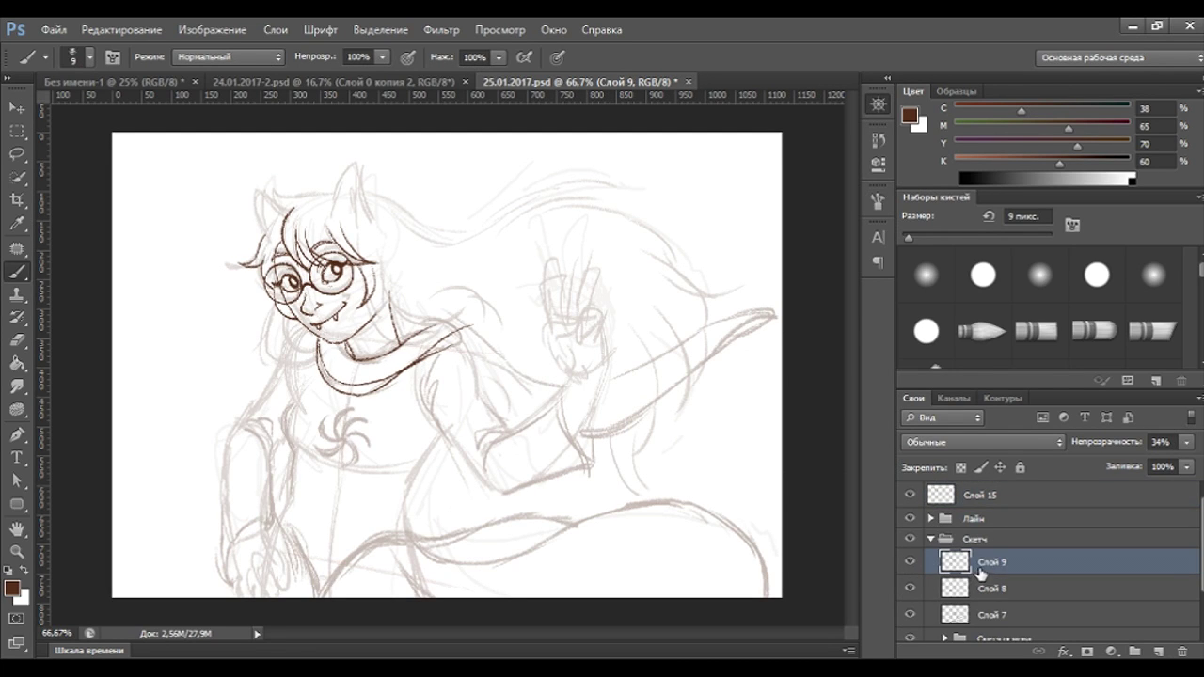
pyautogui.click(1162, 442)
pyautogui.write('100')
pyautogui.press('Return')
# Collapse the Скетч group, zoom in, and select Слой 15 in the Лайн group.
pyautogui.click(1005, 591)
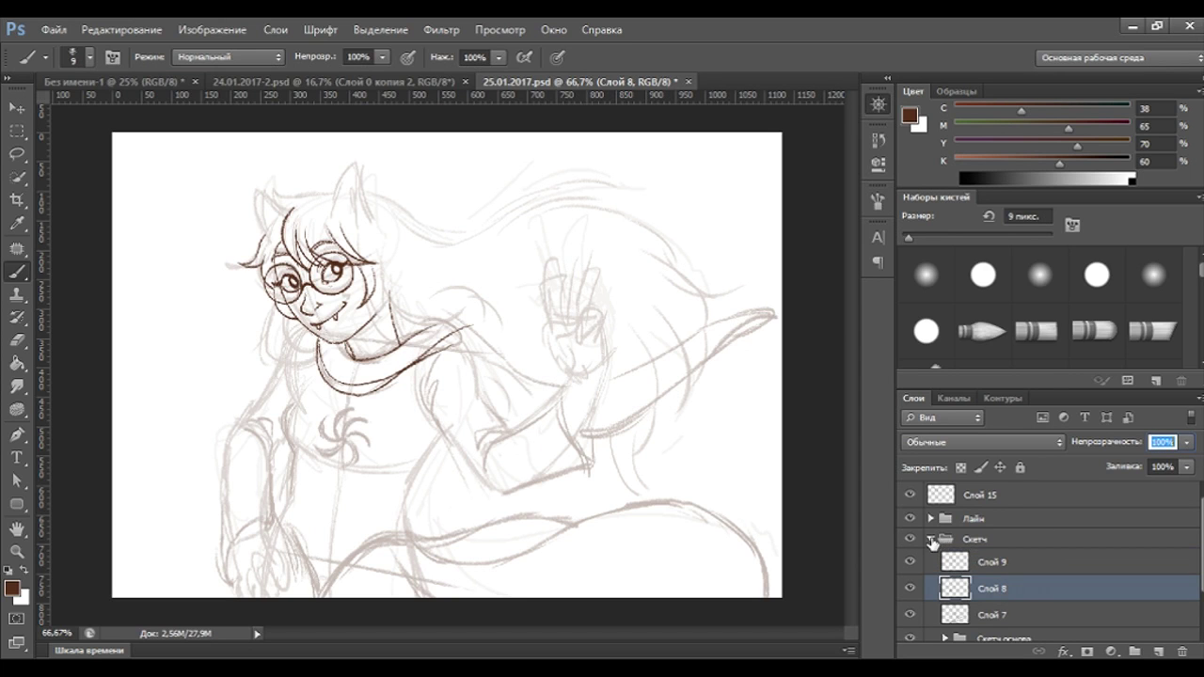
pyautogui.click(933, 541)
pyautogui.click(976, 540)
pyautogui.click(975, 521)
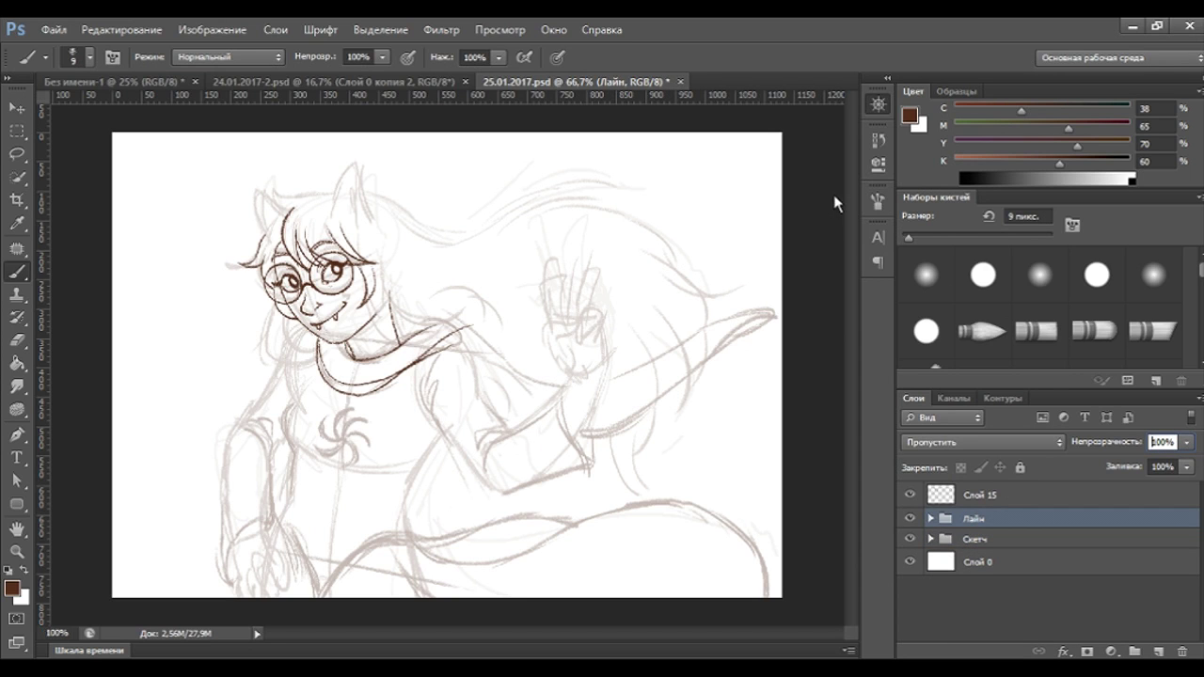
pyautogui.hotkey('ctrl', '+')
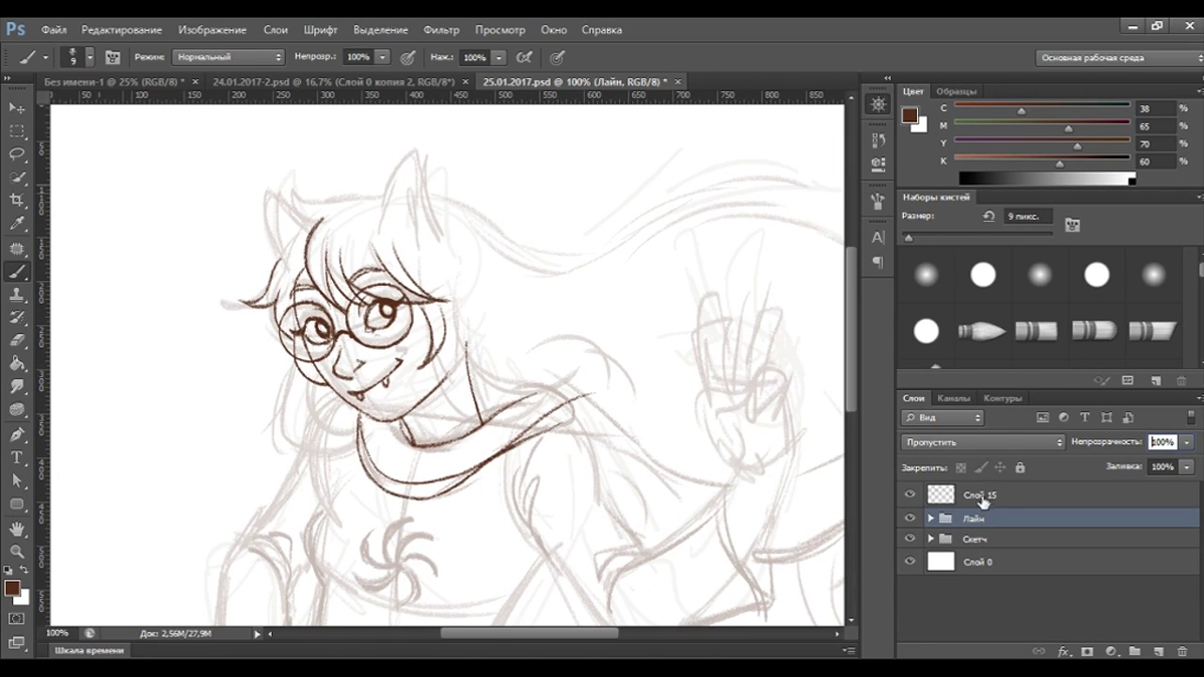
pyautogui.click(1128, 503)
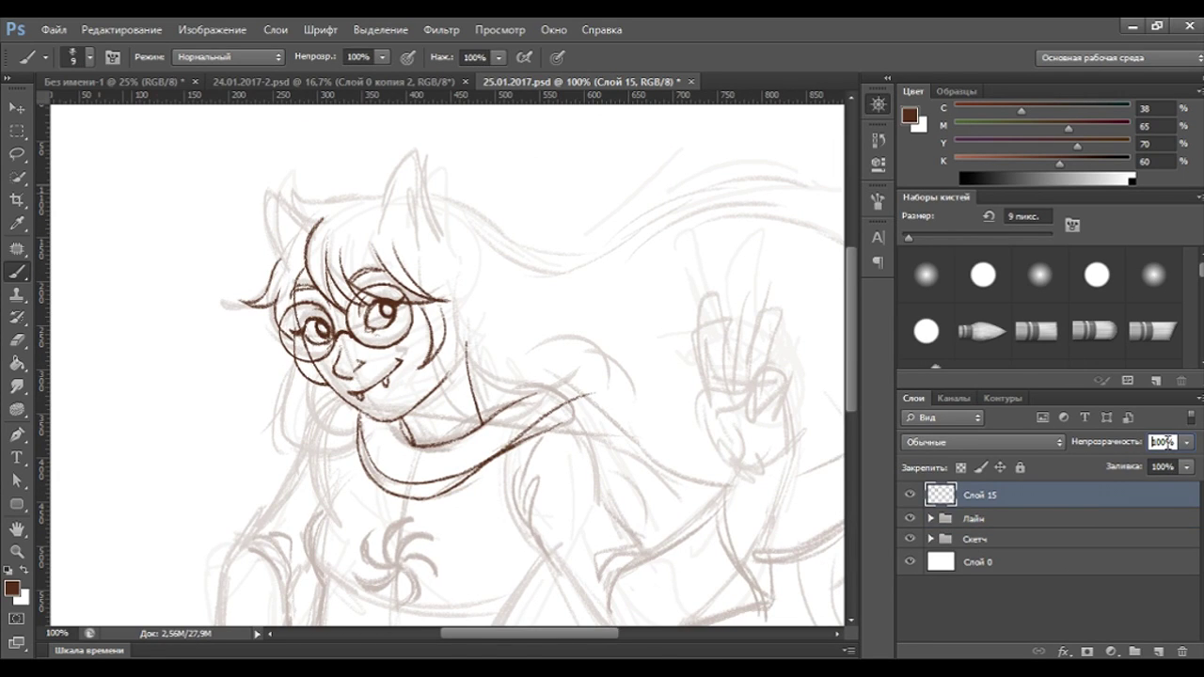
pyautogui.press('Return')
# On a new layer Слой 16, zoom in and draw the left cat ear outline.
pyautogui.click(1158, 651)
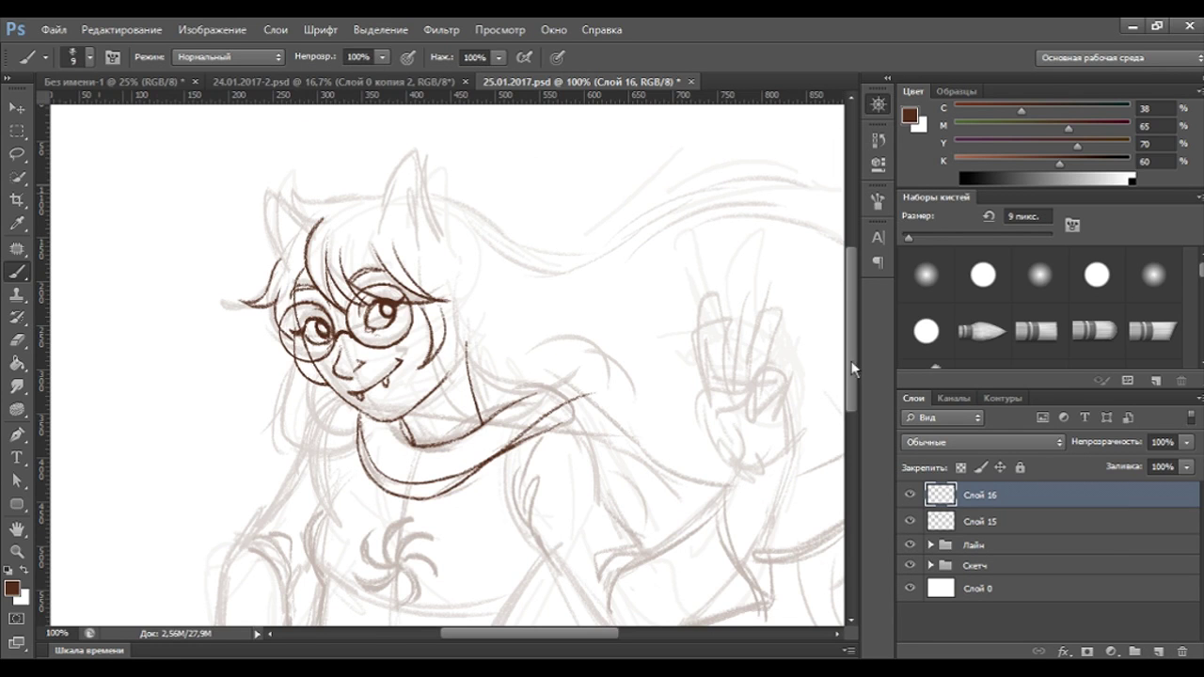
pyautogui.hotkey('ctrl', '+')
pyautogui.moveTo(713, 138); pyautogui.dragTo(829, 265)
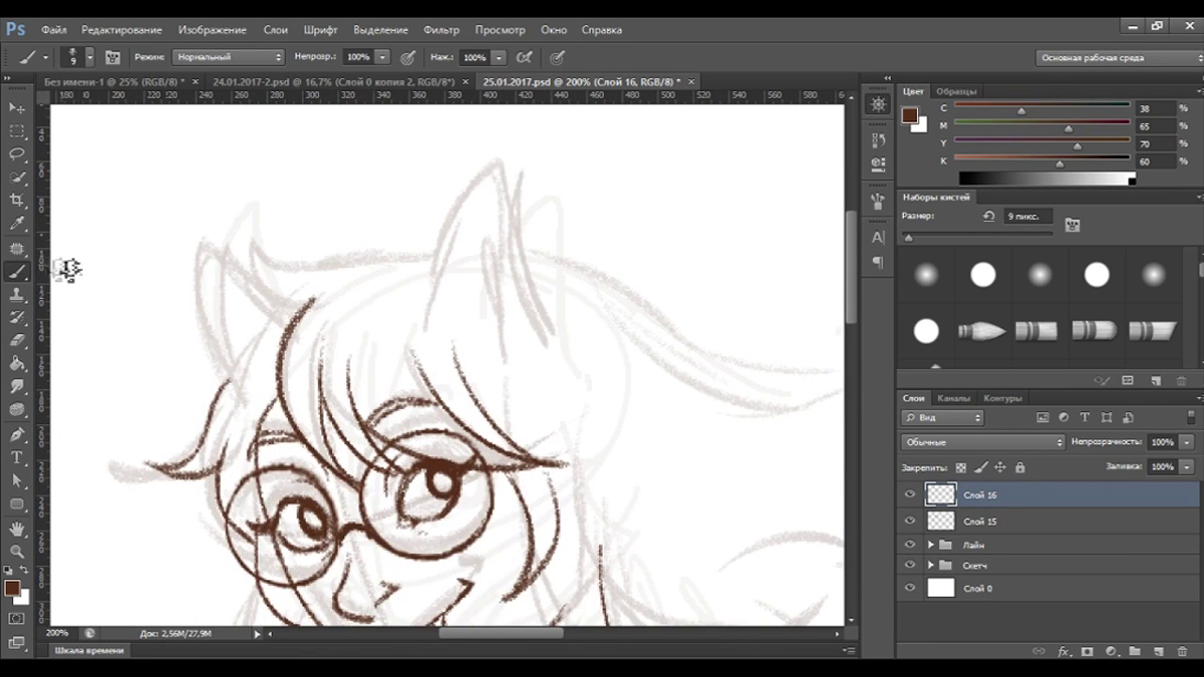
pyautogui.moveTo(291, 320); pyautogui.dragTo(197, 337)
pyautogui.hotkey('ctrl', 'z')
pyautogui.moveTo(287, 318); pyautogui.dragTo(207, 372)
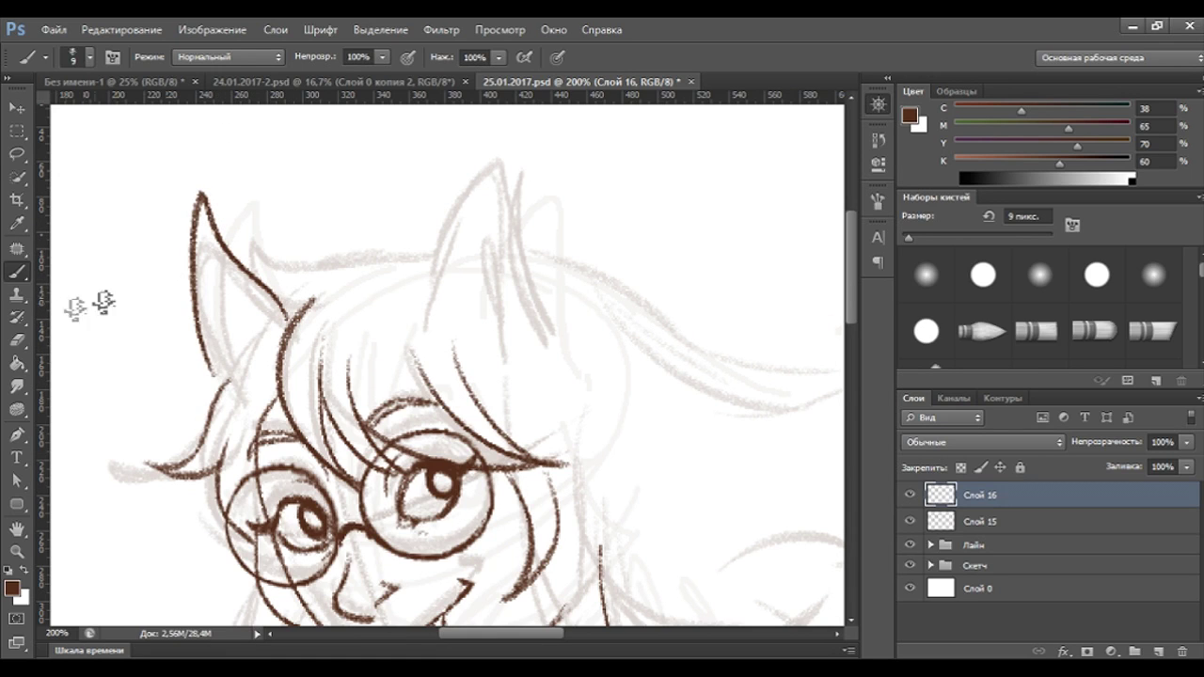
# Join the left ear tip into a sharp point and draw its inner line.
pyautogui.press('e')
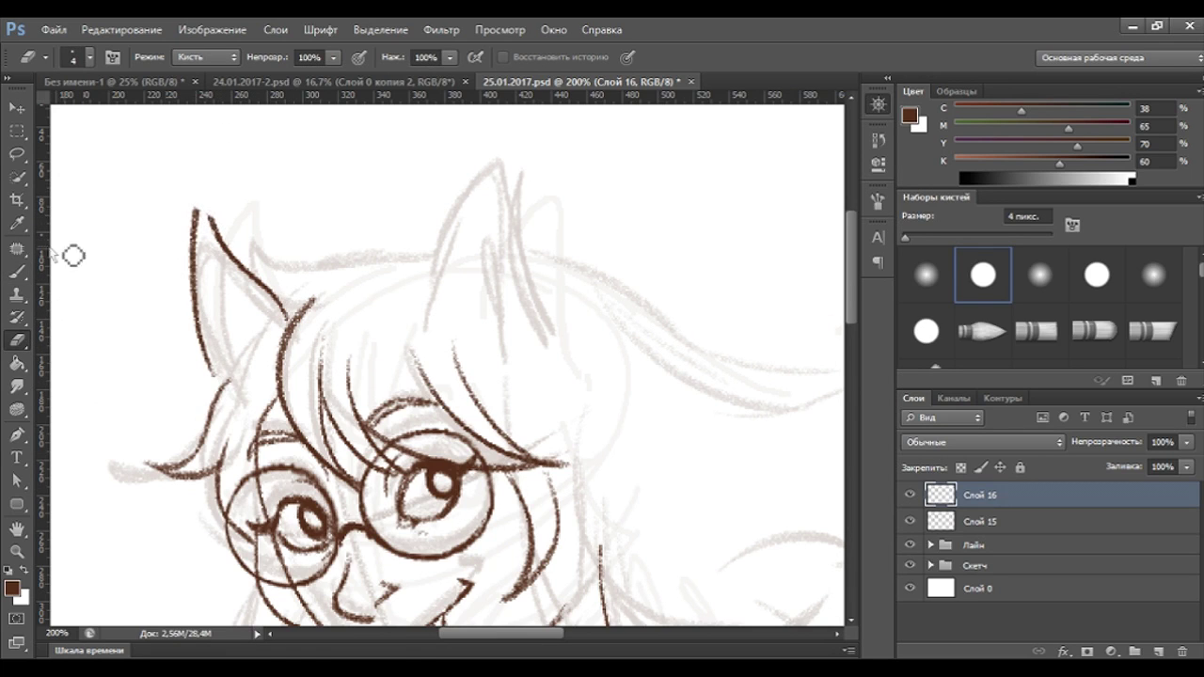
pyautogui.click(17, 272)
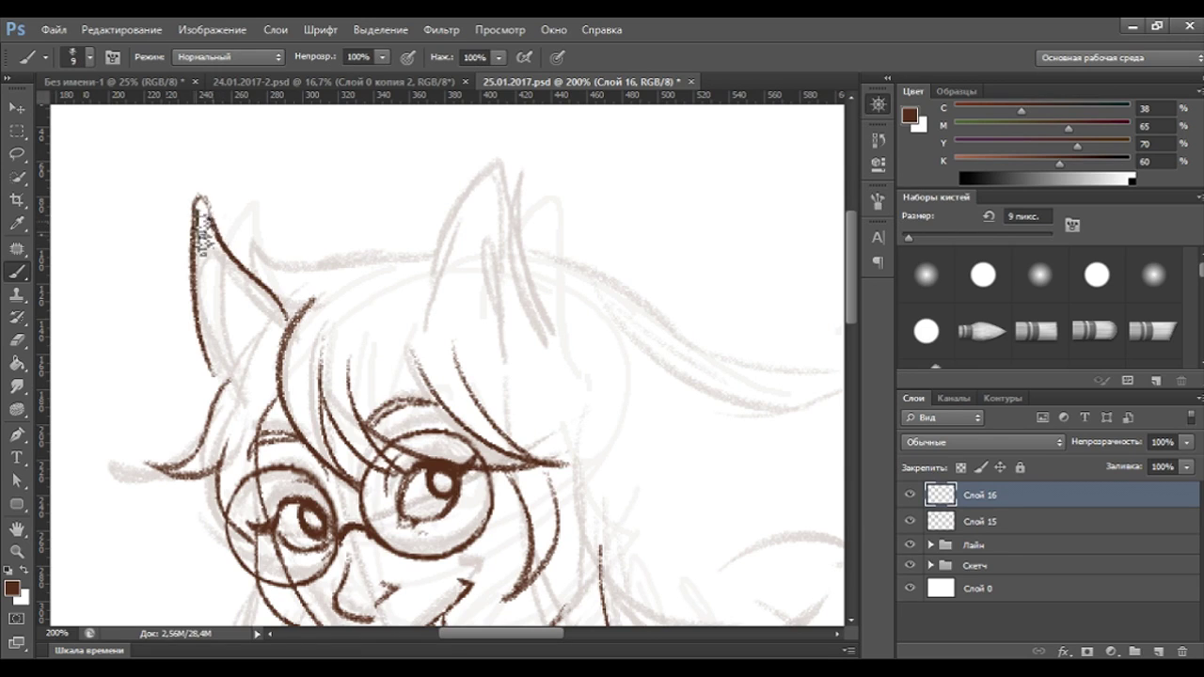
pyautogui.moveTo(208, 213); pyautogui.dragTo(198, 197)
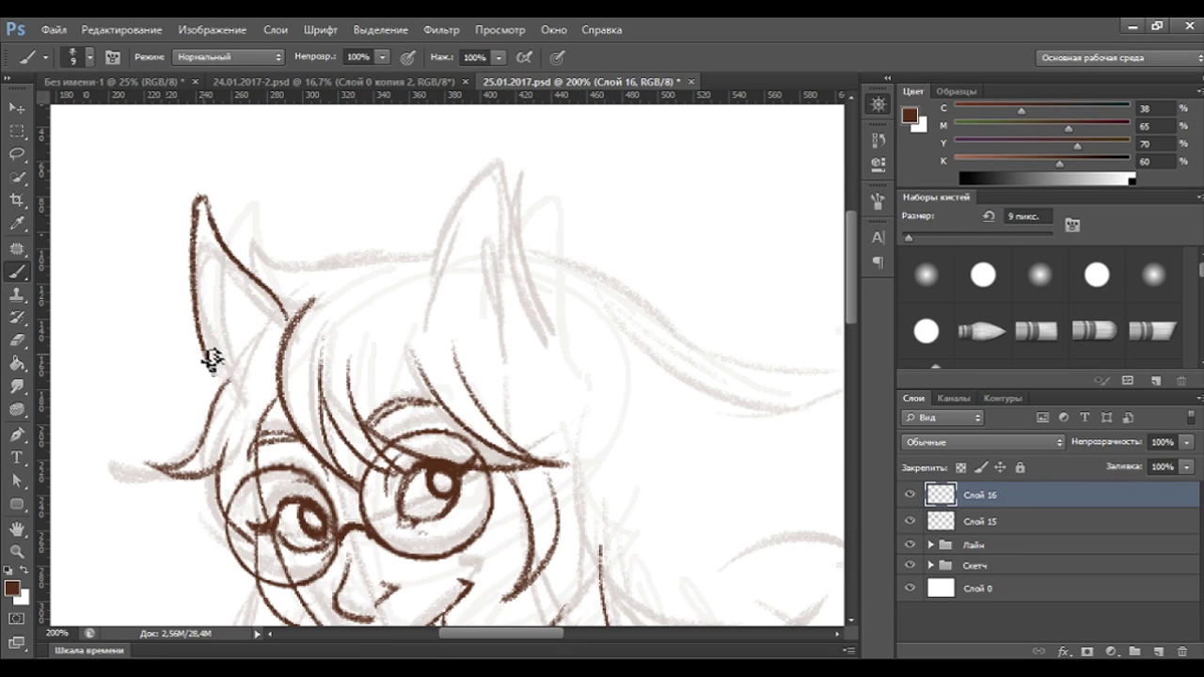
pyautogui.moveTo(237, 363); pyautogui.dragTo(210, 273)
pyautogui.moveTo(242, 367); pyautogui.dragTo(218, 275)
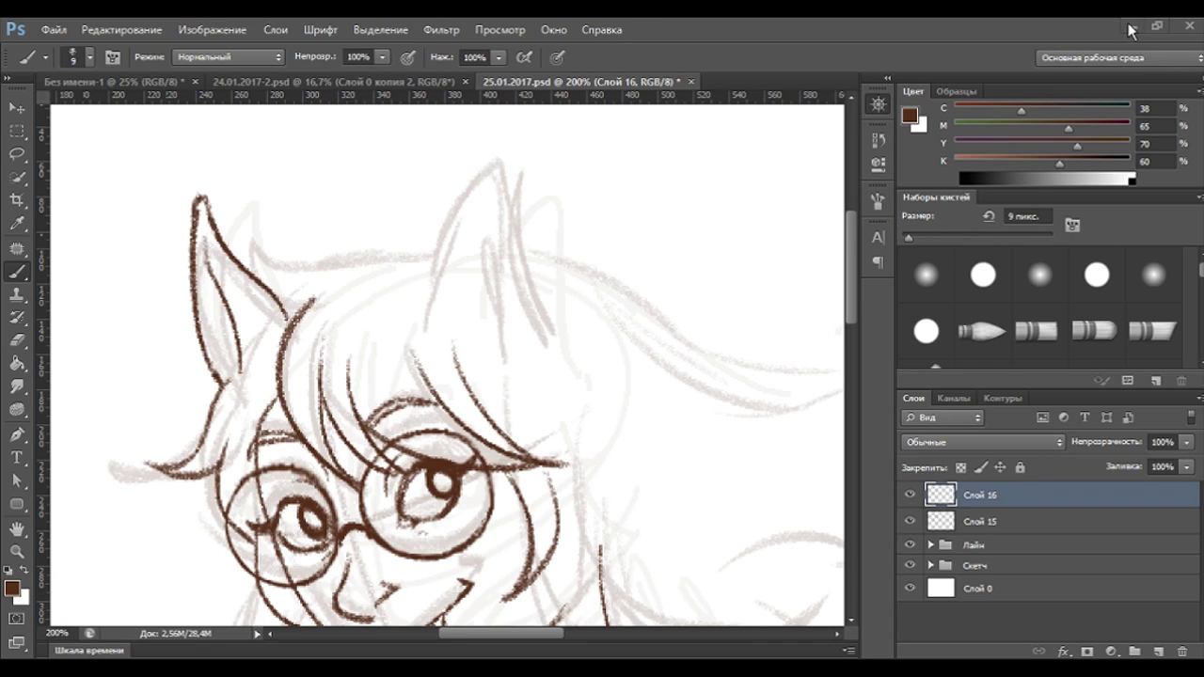
# Refine the left ear tip, extending and erasing its upper right edge.
pyautogui.hotkey('ctrl', '-')
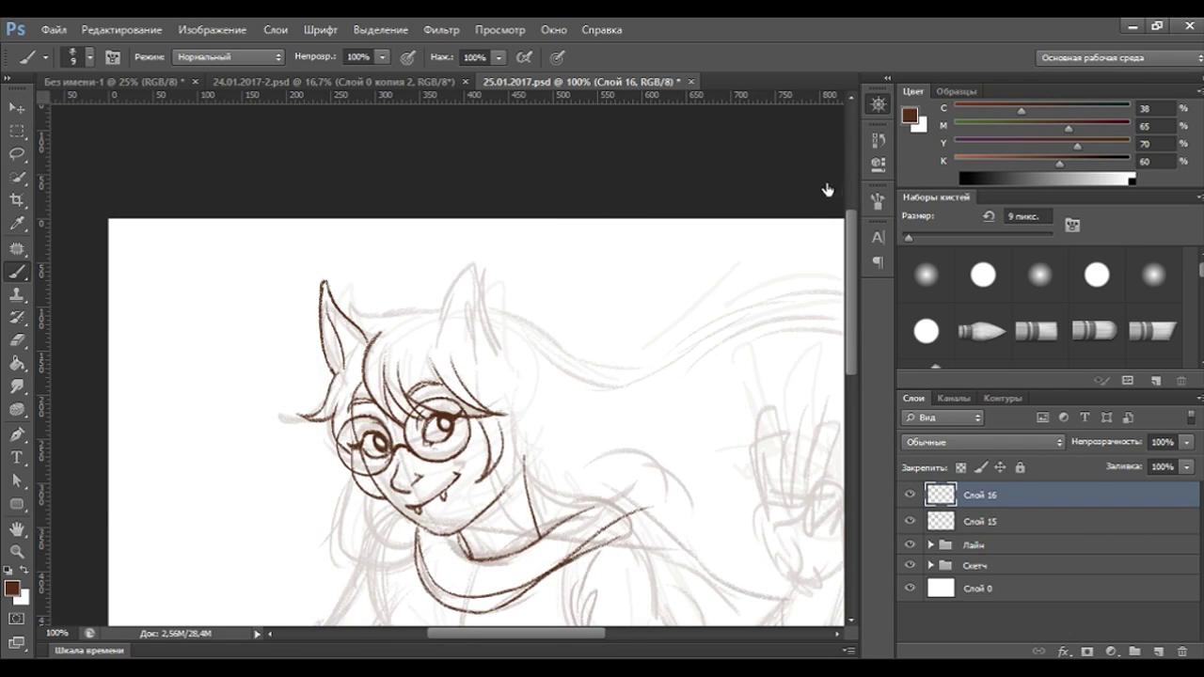
pyautogui.hotkey('ctrl', '+')
pyautogui.press('e')
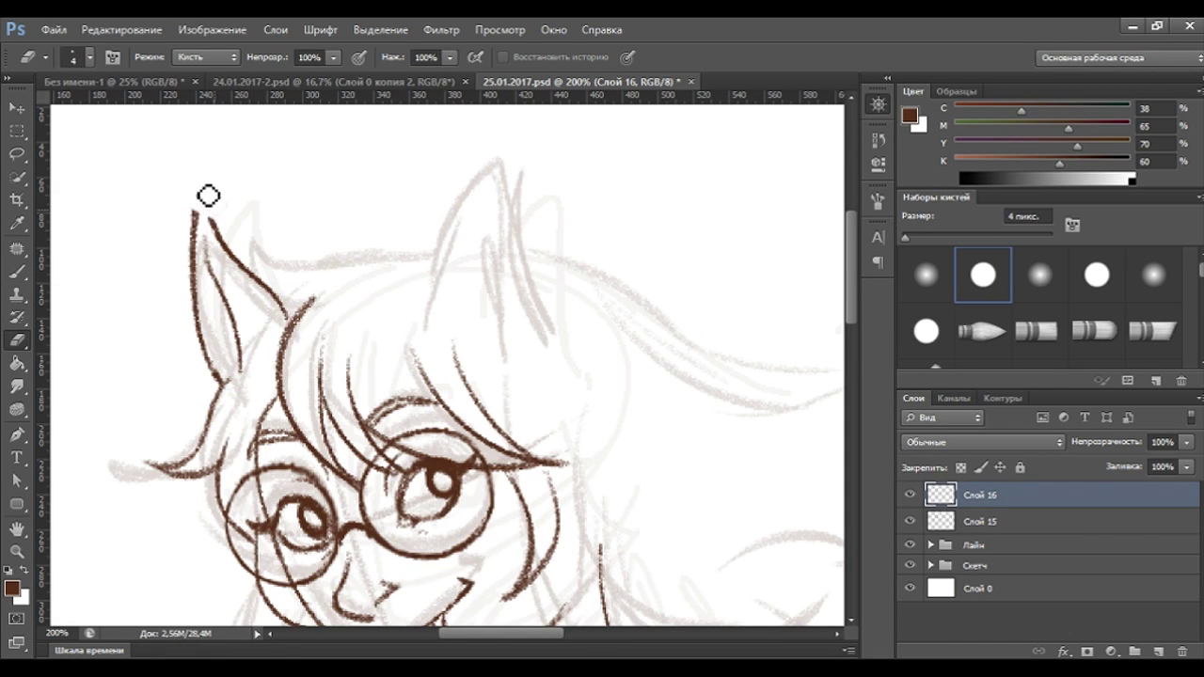
pyautogui.press('b')
pyautogui.moveTo(205, 223); pyautogui.dragTo(223, 198)
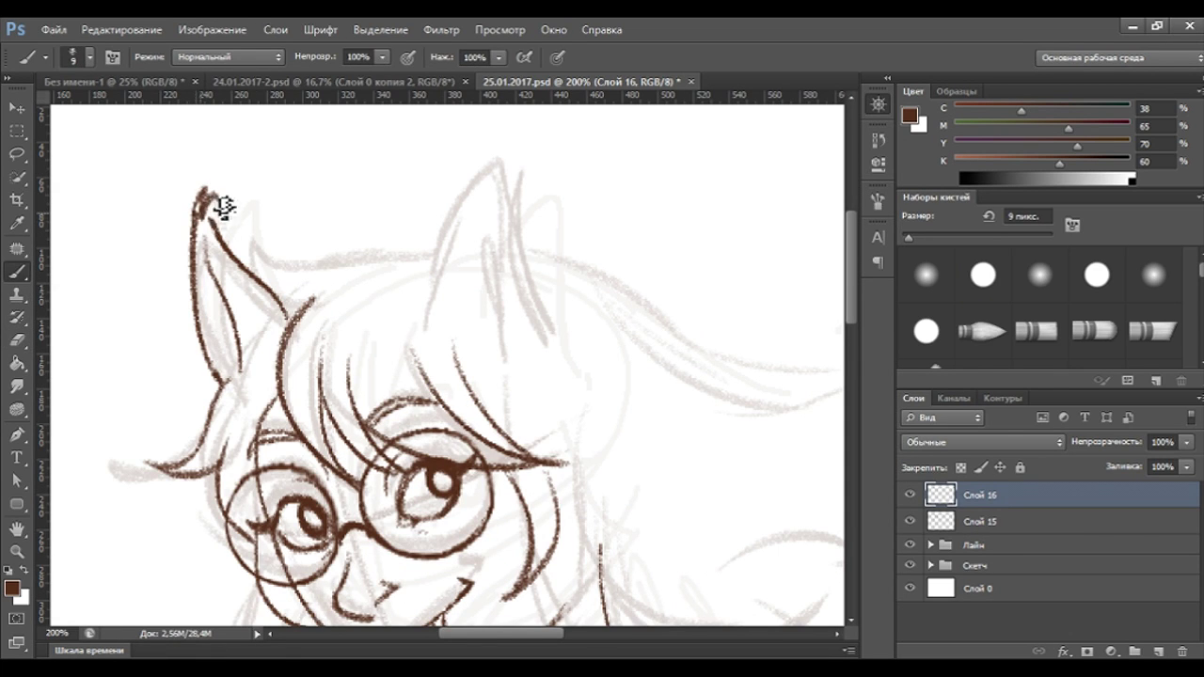
pyautogui.hotkey('ctrl', 'z')
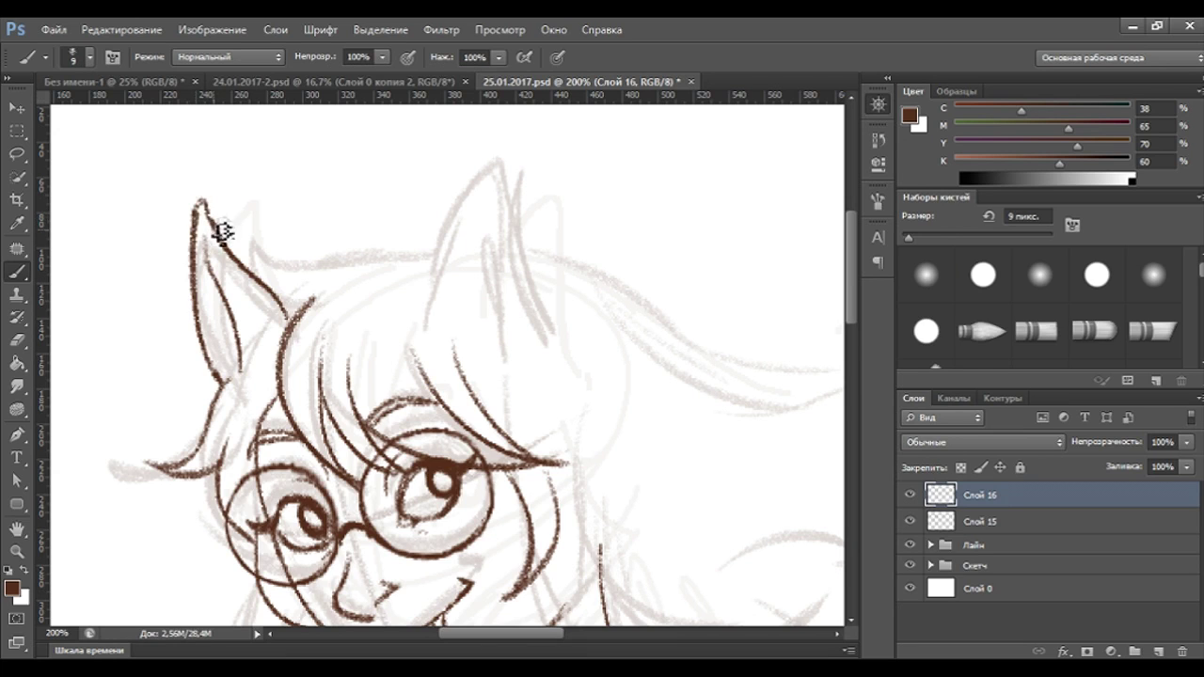
pyautogui.moveTo(218, 231)
pyautogui.mouseDown()
pyautogui.moveTo(204, 207)
pyautogui.moveTo(222, 217)
pyautogui.mouseUp()
pyautogui.click(16, 341)
pyautogui.click(17, 271)
# Compare the ear layer, then trial strokes for the right ear's inner edge and undo them.
pyautogui.hotkey('ctrl', '-')
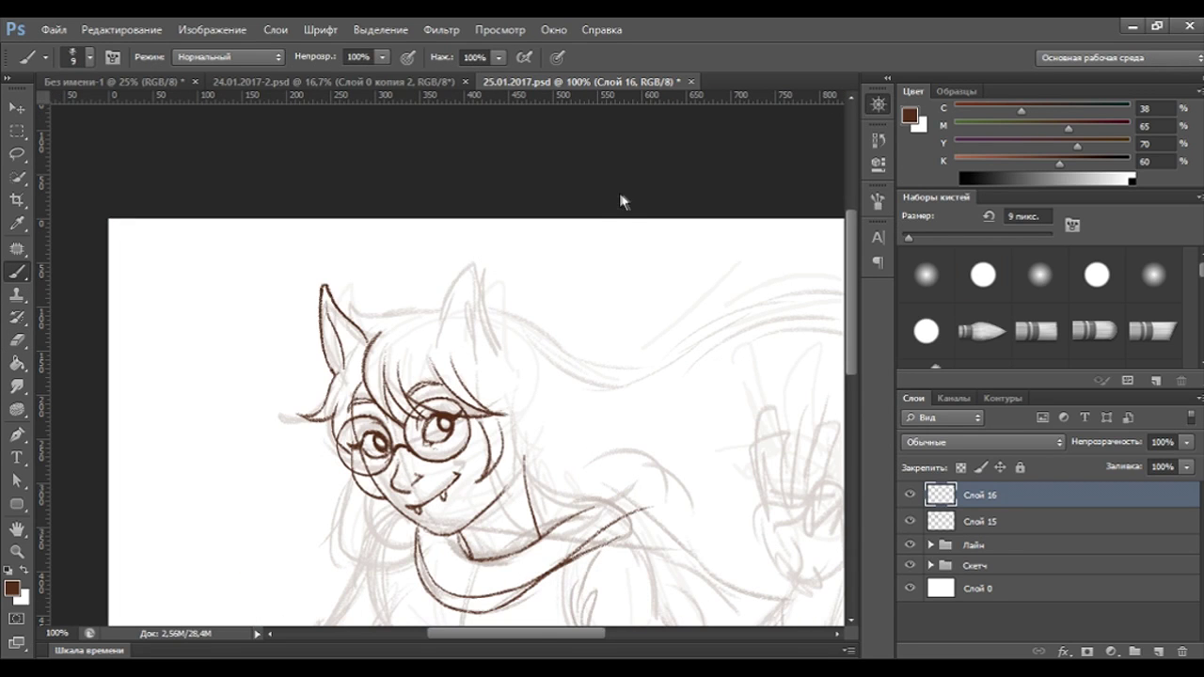
pyautogui.click(910, 495)
pyautogui.click(910, 495)
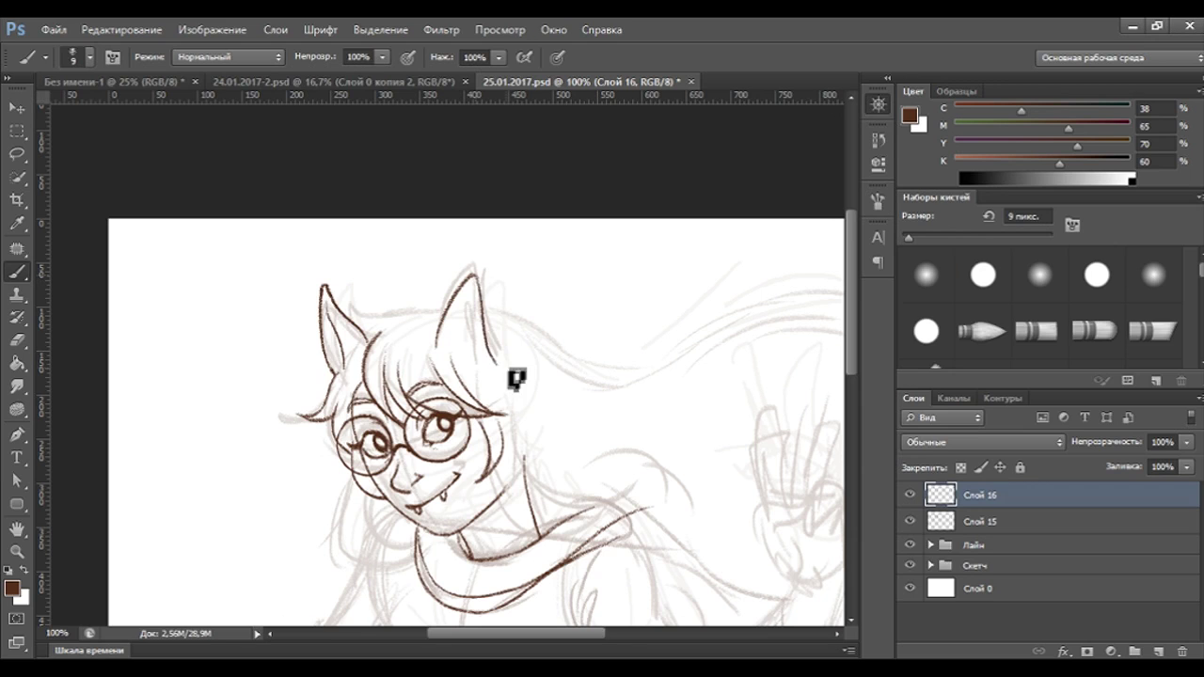
pyautogui.moveTo(486, 306); pyautogui.dragTo(497, 361)
pyautogui.moveTo(484, 295); pyautogui.dragTo(492, 349)
pyautogui.hotkey('ctrl', 'alt', 'z')
pyautogui.hotkey('ctrl', 'alt', 'z')
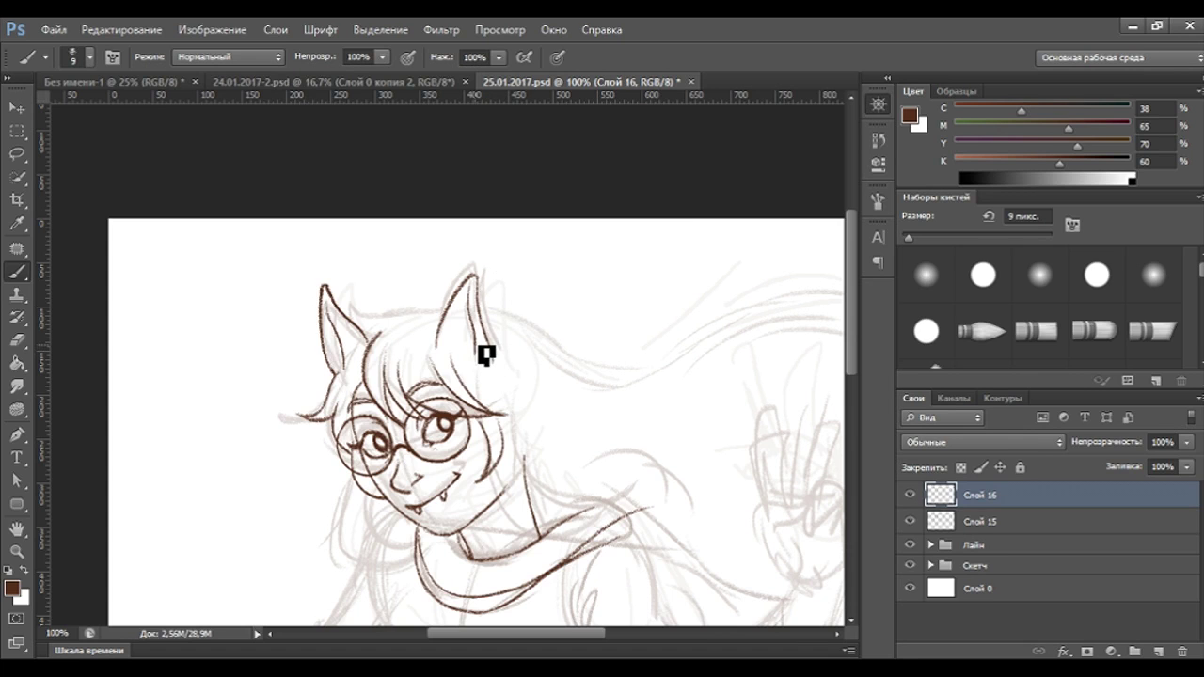
# Lasso the right cat ear and nudge it slightly up and left with Free Transform.
pyautogui.hotkey('ctrl', '-')
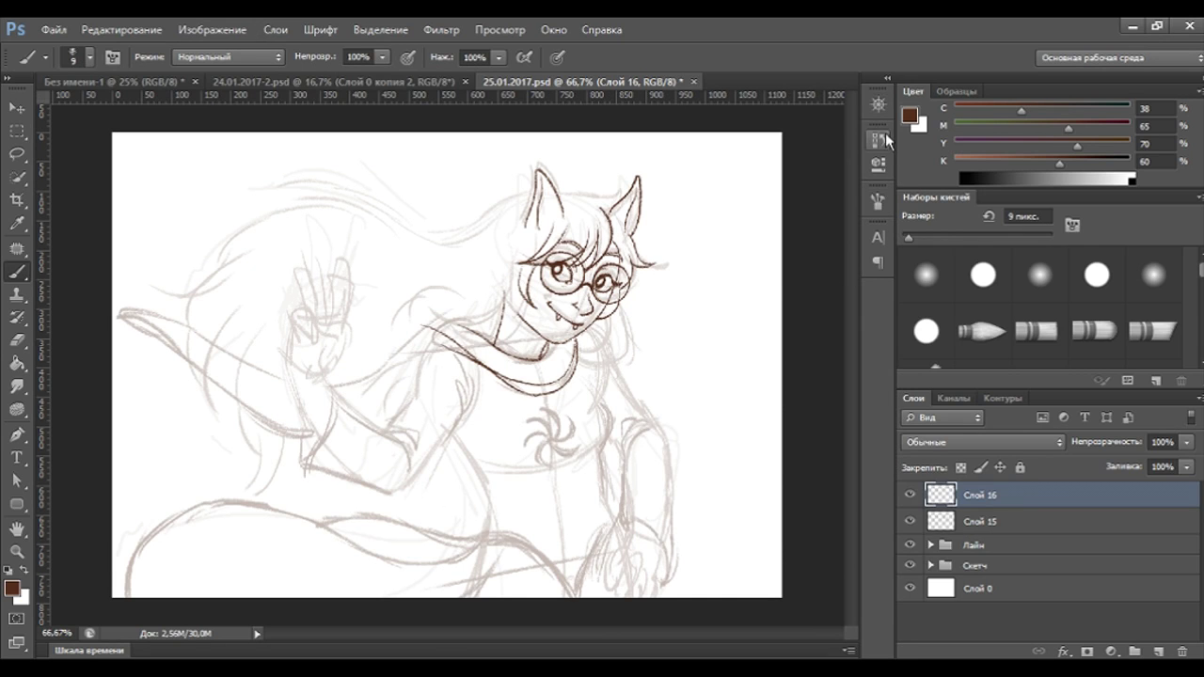
pyautogui.click(910, 495)
pyautogui.click(910, 495)
pyautogui.click(17, 154)
pyautogui.moveTo(667, 156); pyautogui.dragTo(716, 193)
pyautogui.hotkey('ctrl', 't')
pyautogui.press('Left')
pyautogui.press('Left')
pyautogui.press('Left')
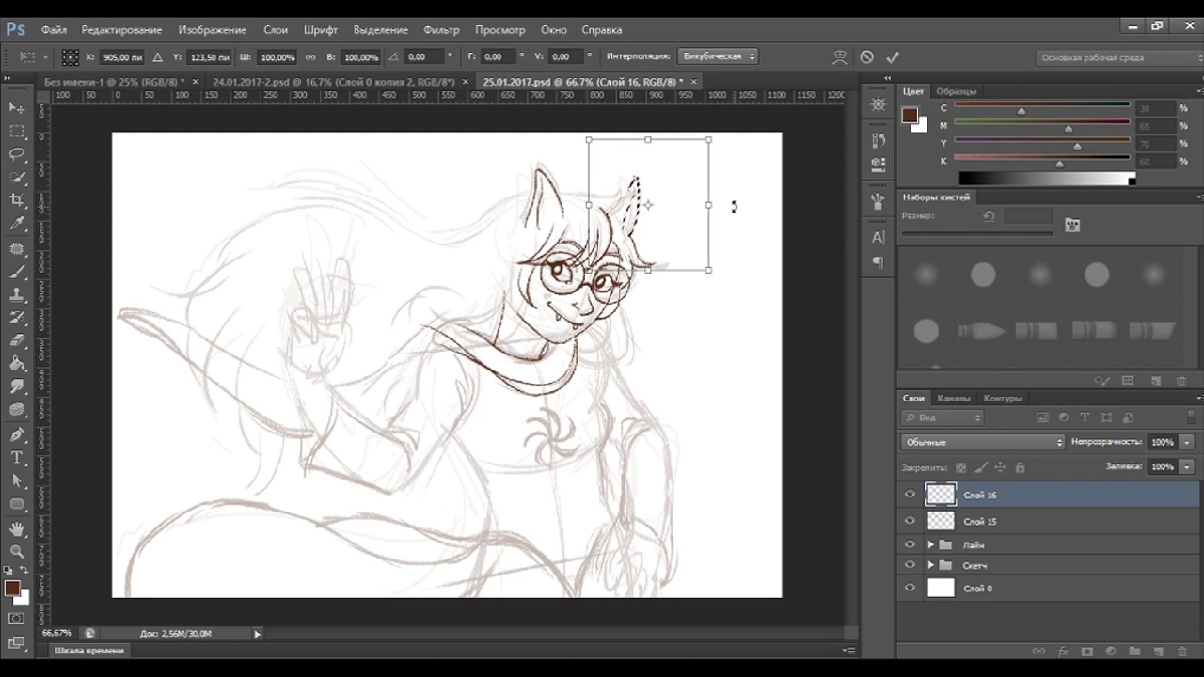
pyautogui.press('Up')
pyautogui.press('Up')
pyautogui.press('Up')
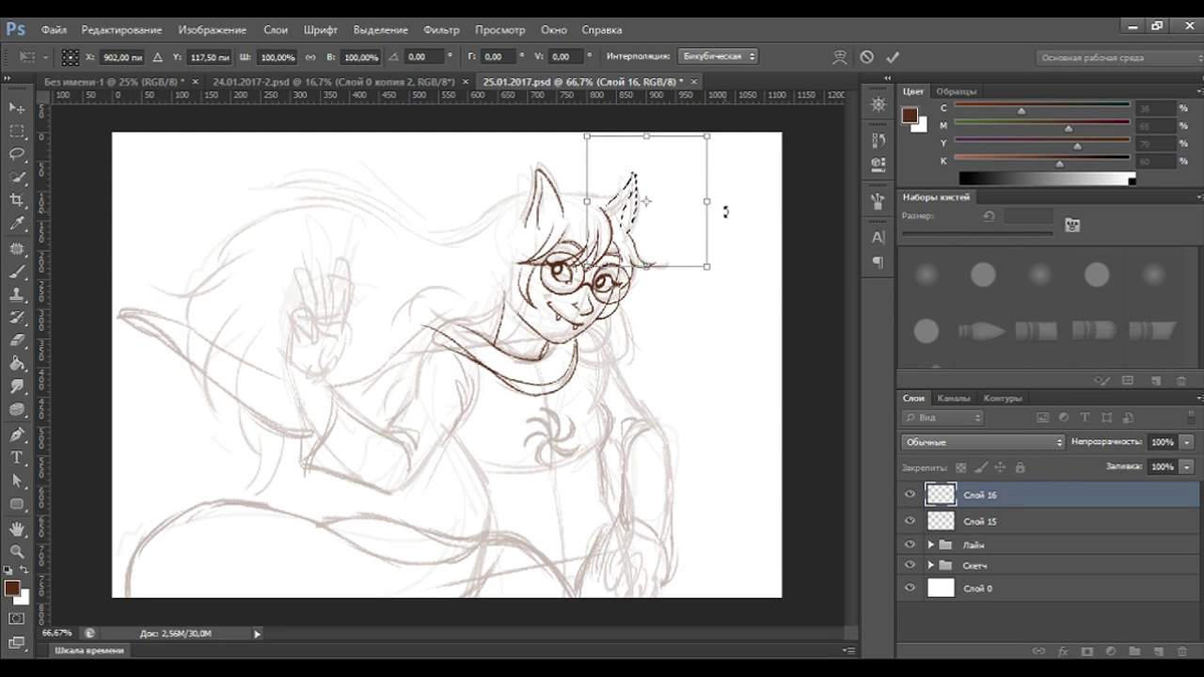
pyautogui.press('Return')
pyautogui.hotkey('ctrl', 'd')
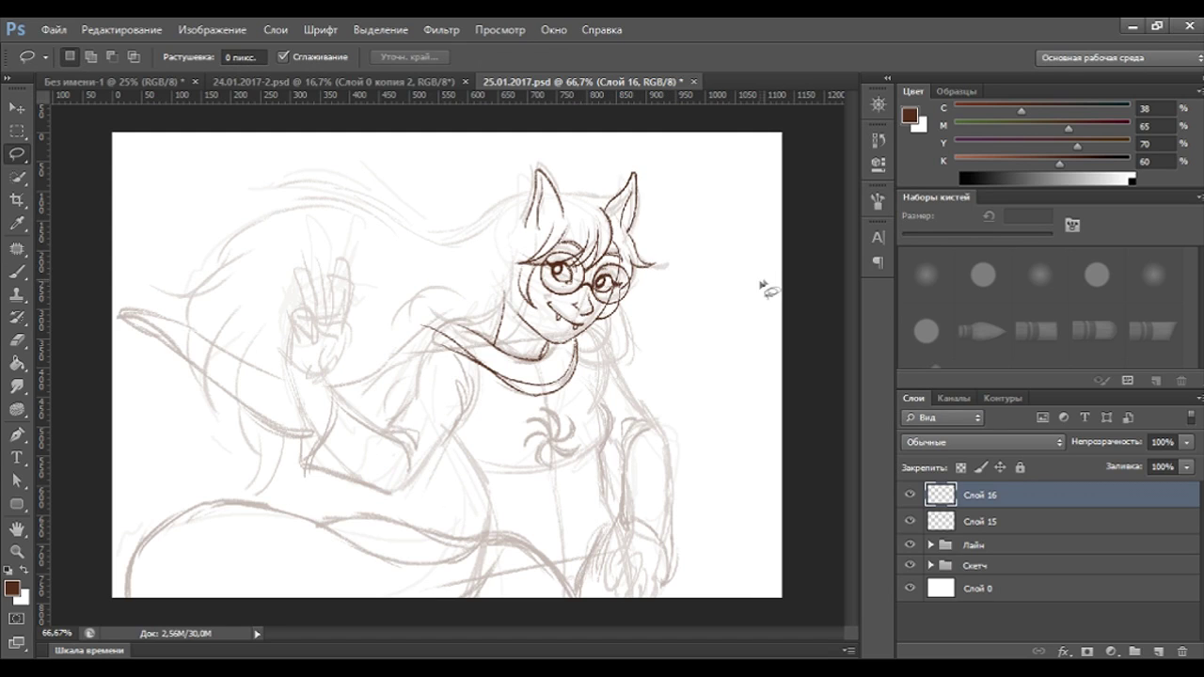
# Clear the selection by the glasses, add empty layer Слой 17, and swap the colours.
pyautogui.moveTo(523, 268); pyautogui.dragTo(661, 291)
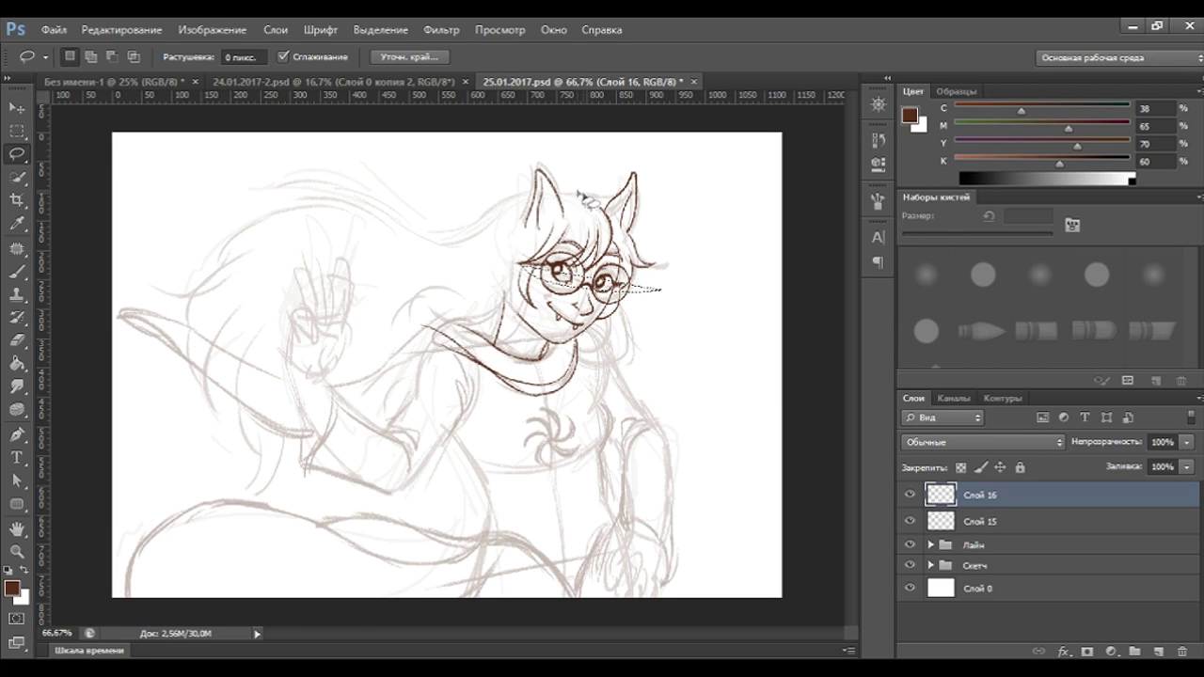
pyautogui.click(565, 281)
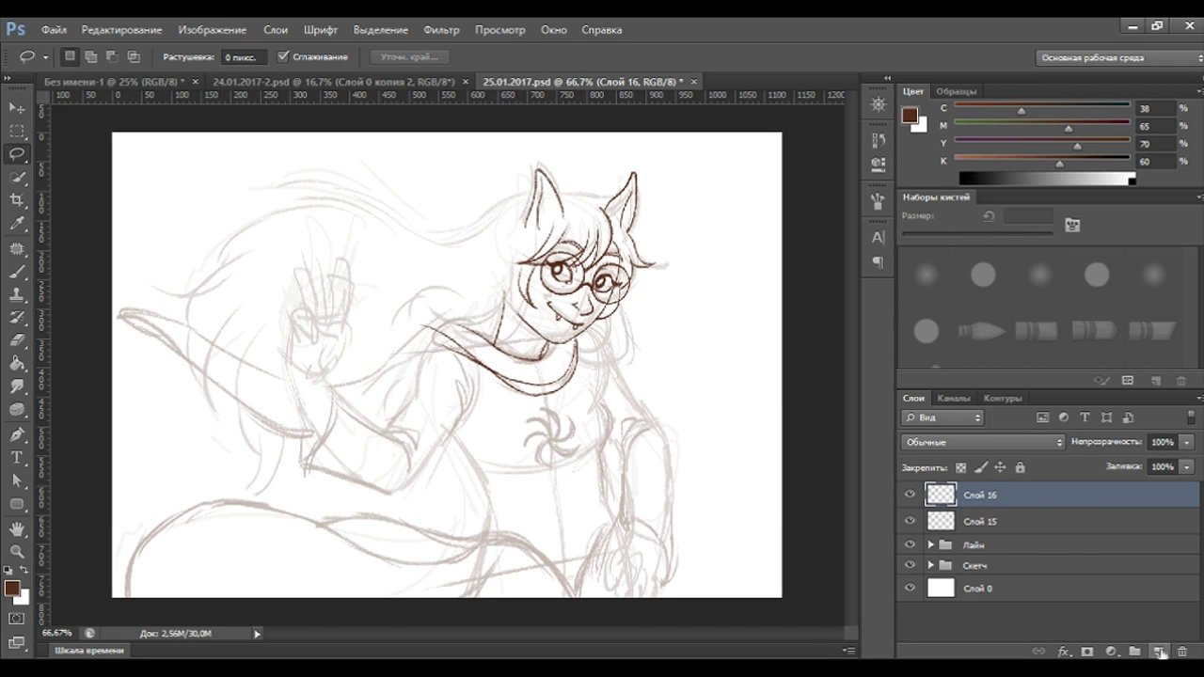
pyautogui.click(1161, 653)
pyautogui.click(17, 272)
pyautogui.click(23, 570)
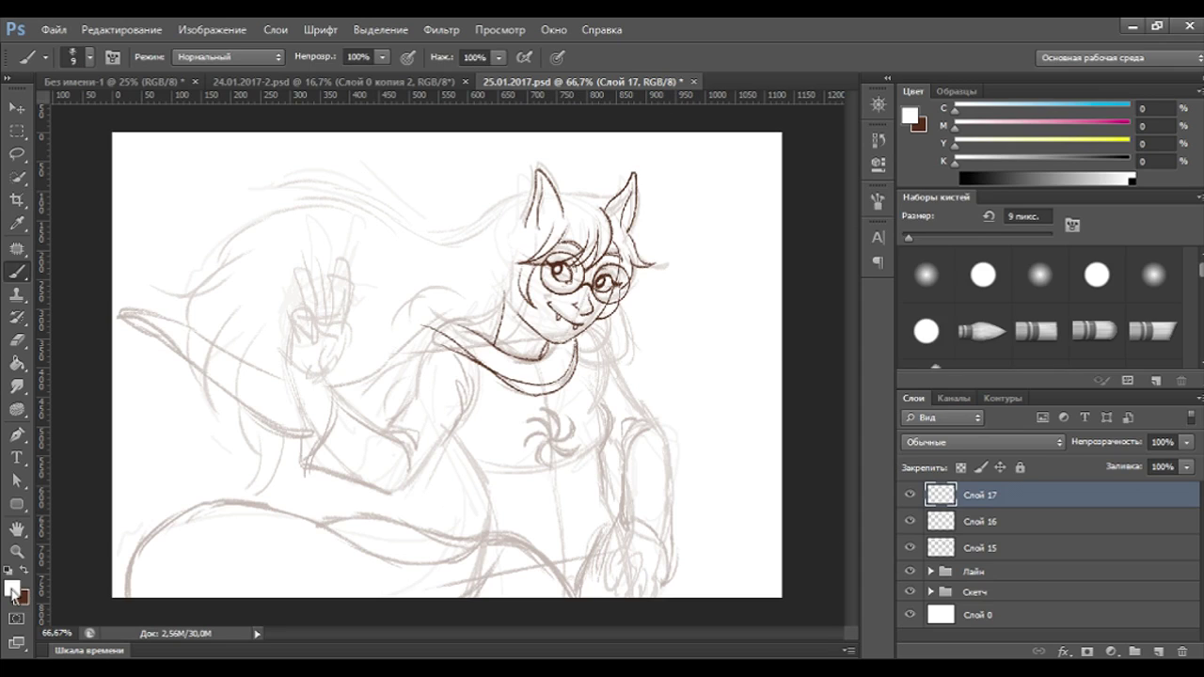
# Set red as foreground and draw guides down the face, around the eyes and across the glasses.
pyautogui.press('i')
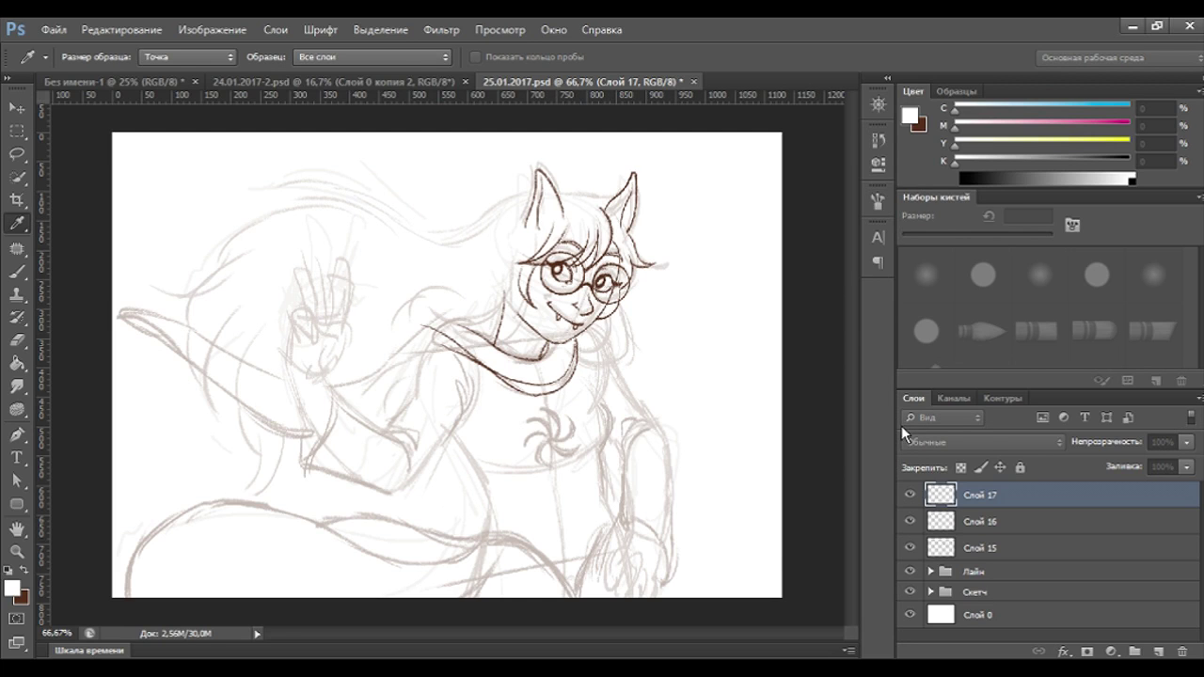
pyautogui.press('b')
pyautogui.press('Return')
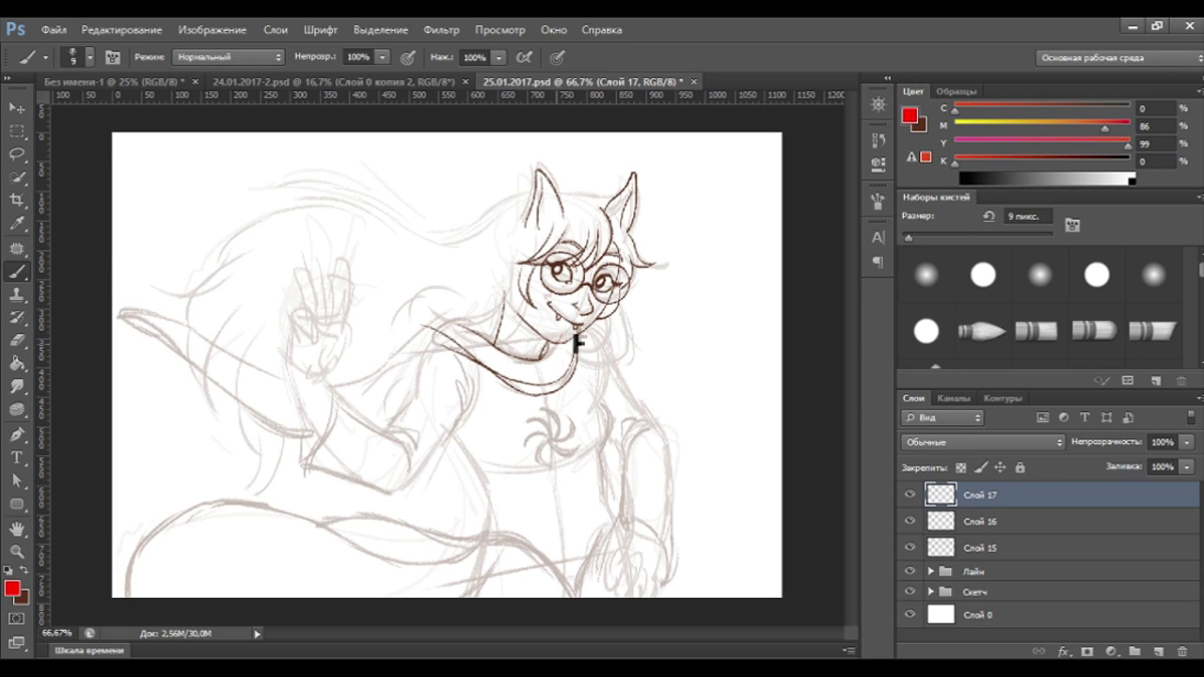
pyautogui.moveTo(600, 209); pyautogui.dragTo(550, 365)
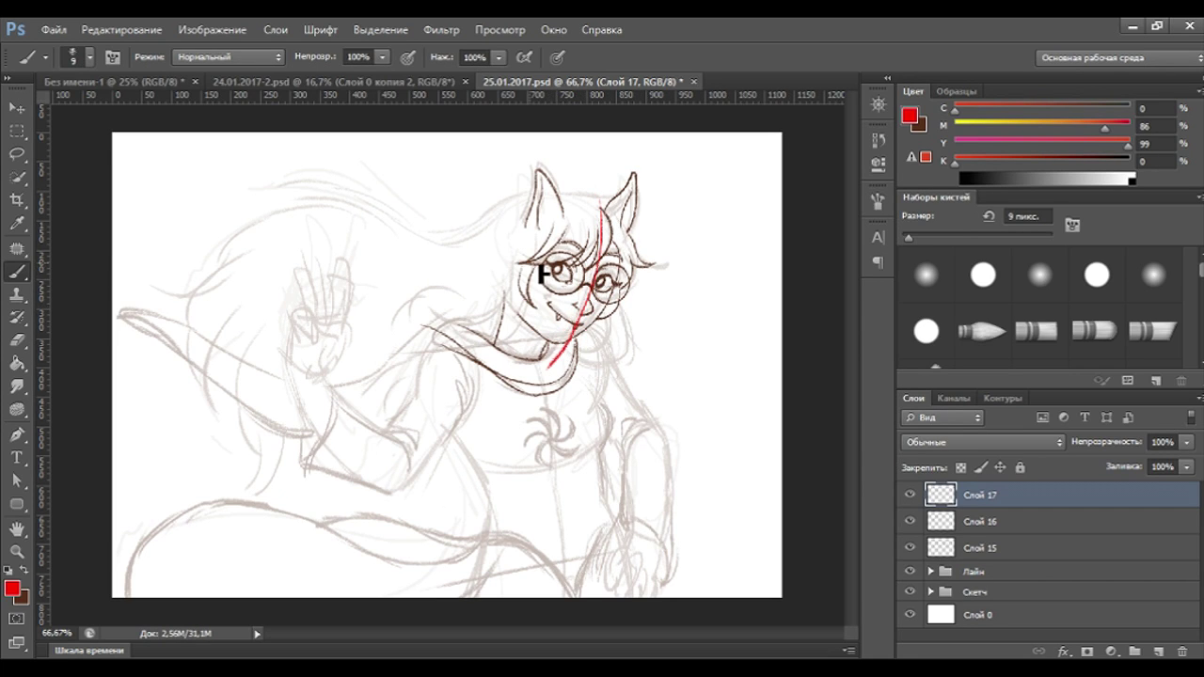
pyautogui.moveTo(603, 281)
pyautogui.mouseDown()
pyautogui.moveTo(557, 274)
pyautogui.moveTo(644, 286)
pyautogui.mouseUp()
pyautogui.moveTo(555, 270); pyautogui.dragTo(645, 280)
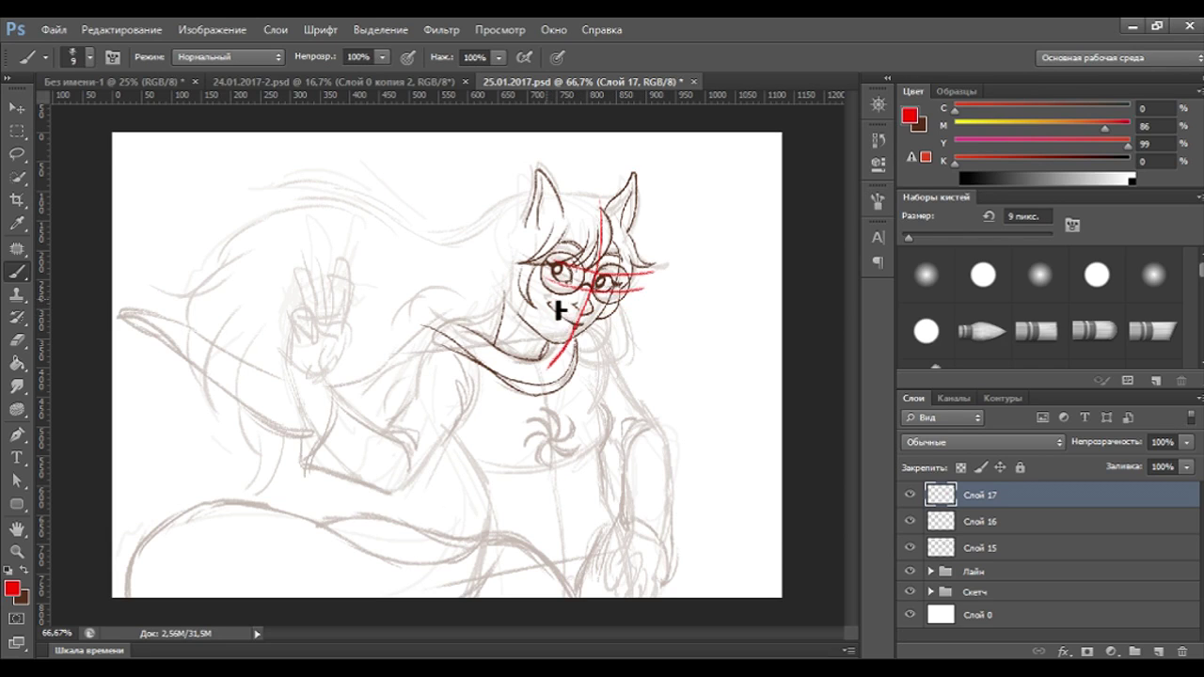
# Try a red guide line across the chin, undoing the attempts.
pyautogui.moveTo(516, 330); pyautogui.dragTo(588, 348)
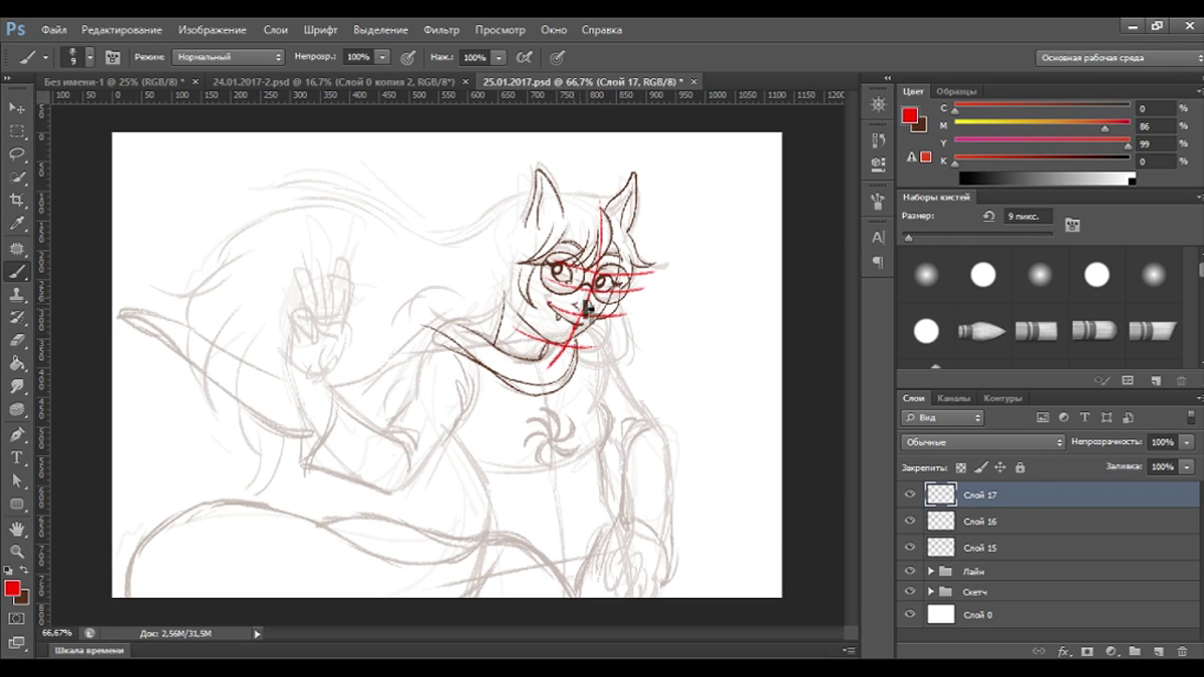
pyautogui.hotkey('ctrl', 'z')
pyautogui.moveTo(529, 340); pyautogui.dragTo(607, 333)
pyautogui.hotkey('ctrl', 'z')
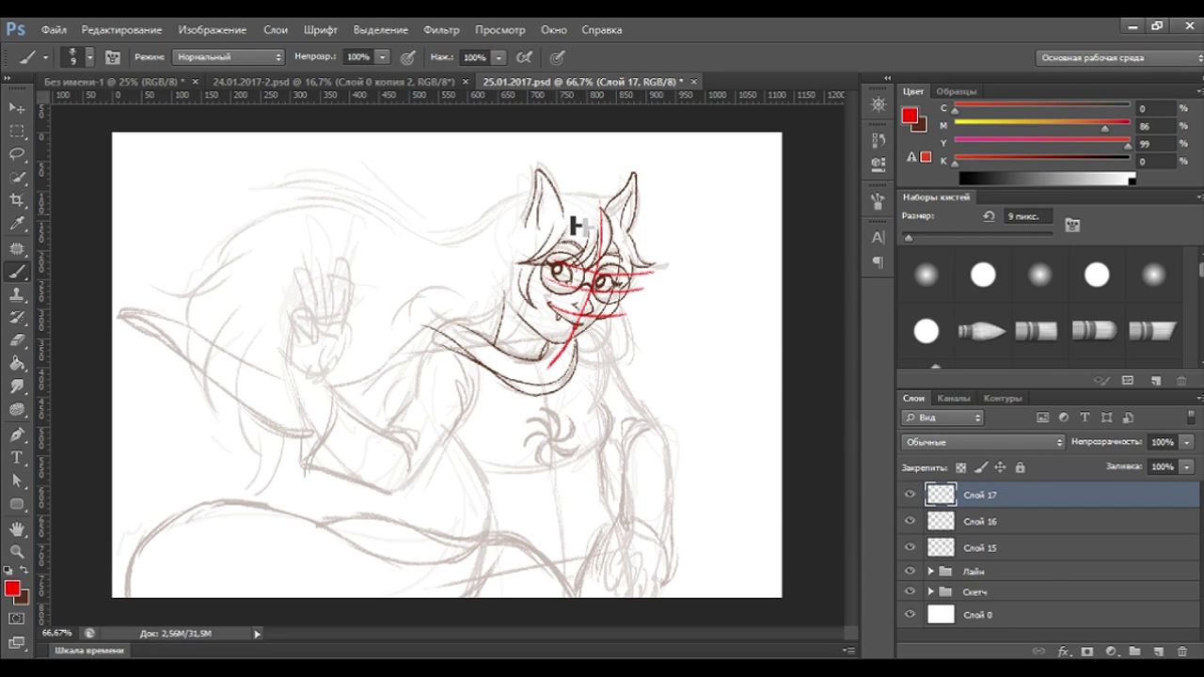
# Redraw the red forehead guide line until satisfied, then make Слой 16 active.
pyautogui.moveTo(550, 217); pyautogui.dragTo(663, 210)
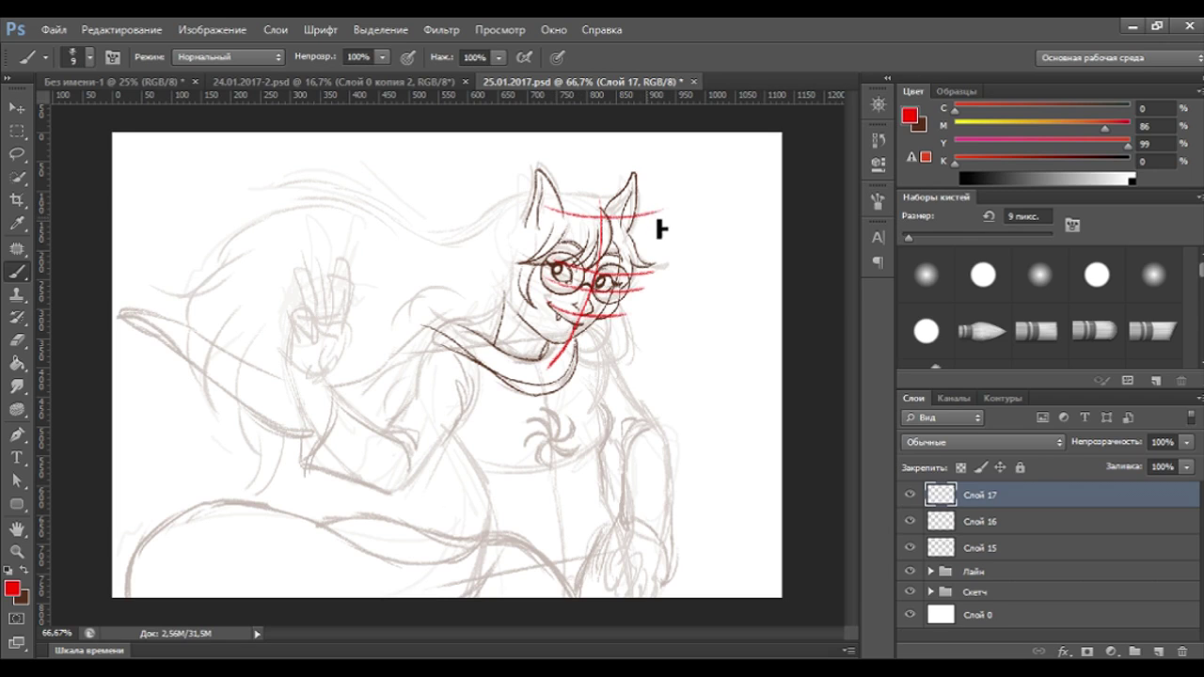
pyautogui.hotkey('ctrl', 'z')
pyautogui.moveTo(536, 215); pyautogui.dragTo(658, 226)
pyautogui.hotkey('ctrl', 'z')
pyautogui.moveTo(533, 220); pyautogui.dragTo(657, 226)
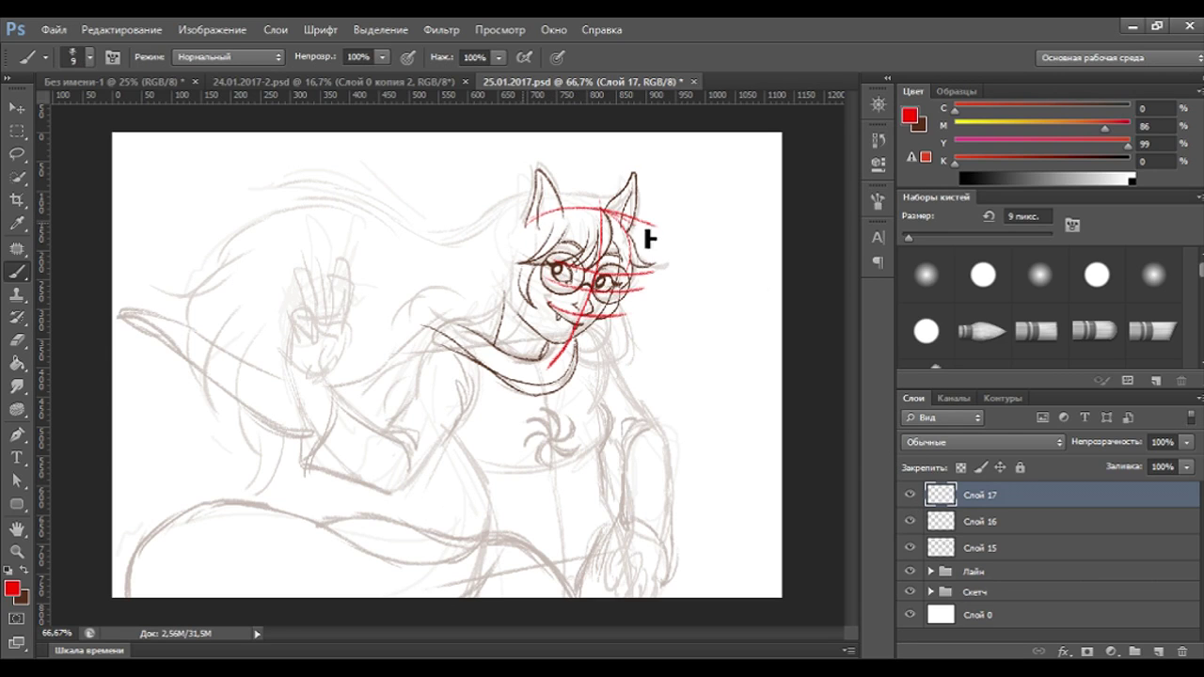
pyautogui.moveTo(527, 218); pyautogui.dragTo(631, 221)
pyautogui.hotkey('ctrl', 'z')
pyautogui.moveTo(549, 221); pyautogui.dragTo(636, 230)
pyautogui.hotkey('ctrl', 'z')
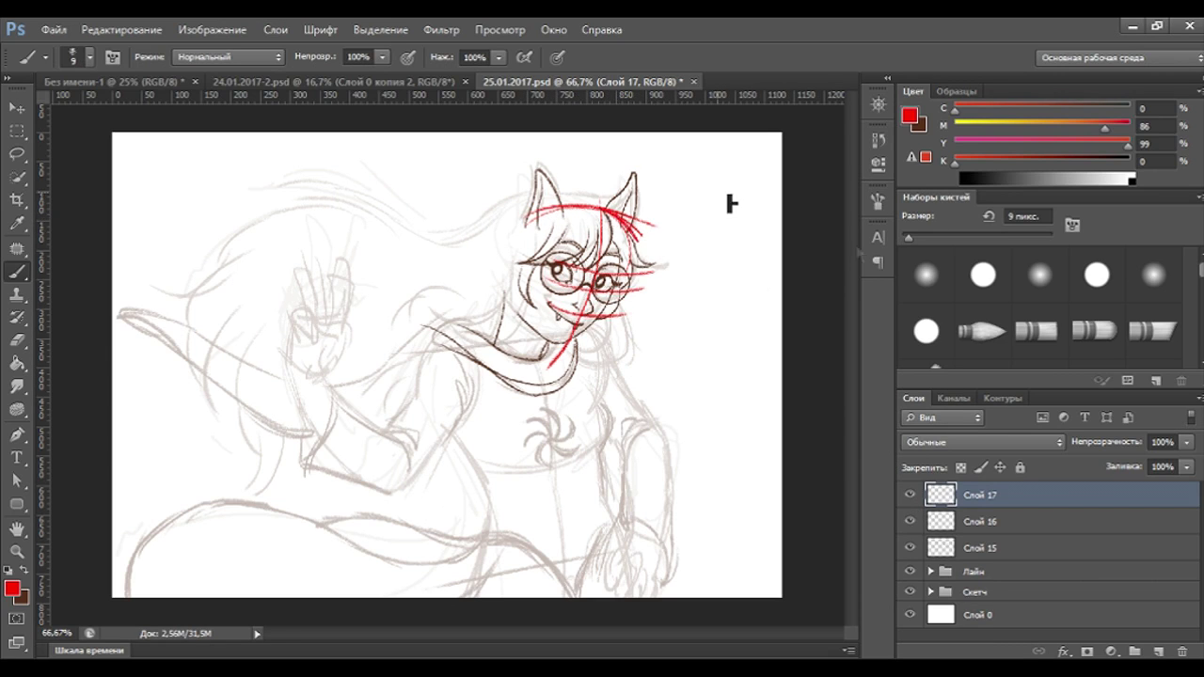
pyautogui.click(946, 522)
pyautogui.click(910, 521)
pyautogui.click(910, 522)
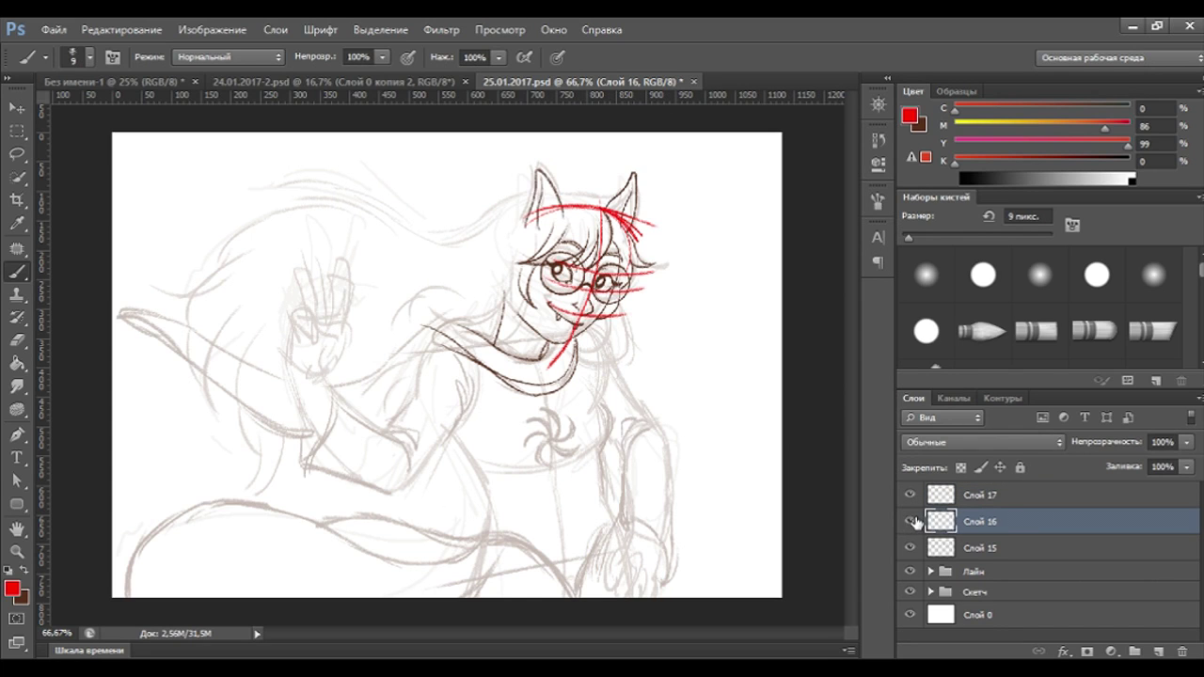
# Lasso the left cat ear and adjust it with Free Transform.
pyautogui.press('l')
pyautogui.moveTo(527, 247); pyautogui.dragTo(585, 200)
pyautogui.hotkey('ctrl', 't')
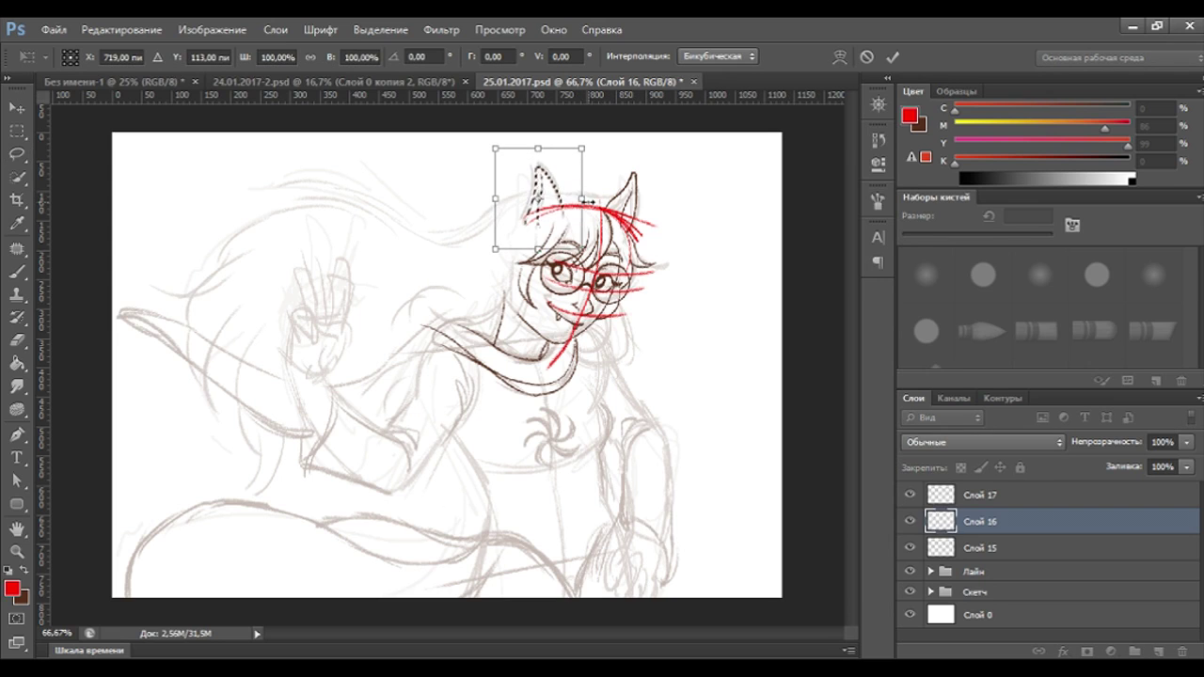
pyautogui.press('Return')
pyautogui.hotkey('ctrl', 'd')
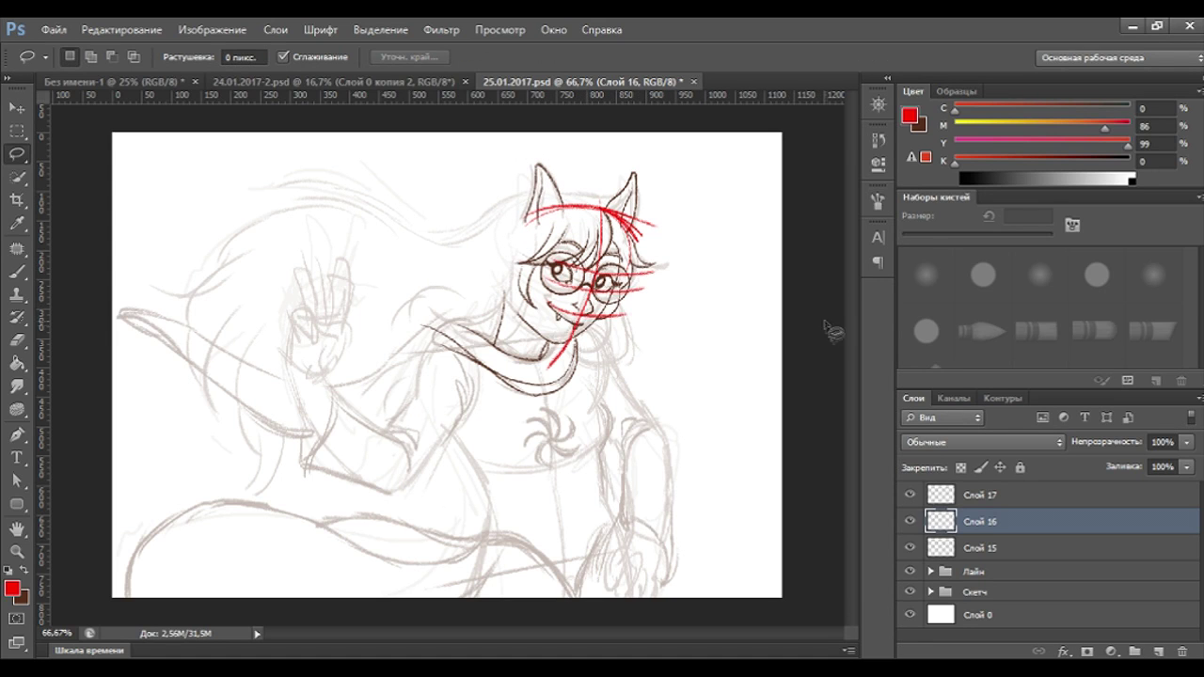
# Flip the canvas horizontally, delete the red-guide layer Слой 17, and restore dark brown.
pyautogui.click(909, 495)
pyautogui.hotkey('ctrl', 'u')
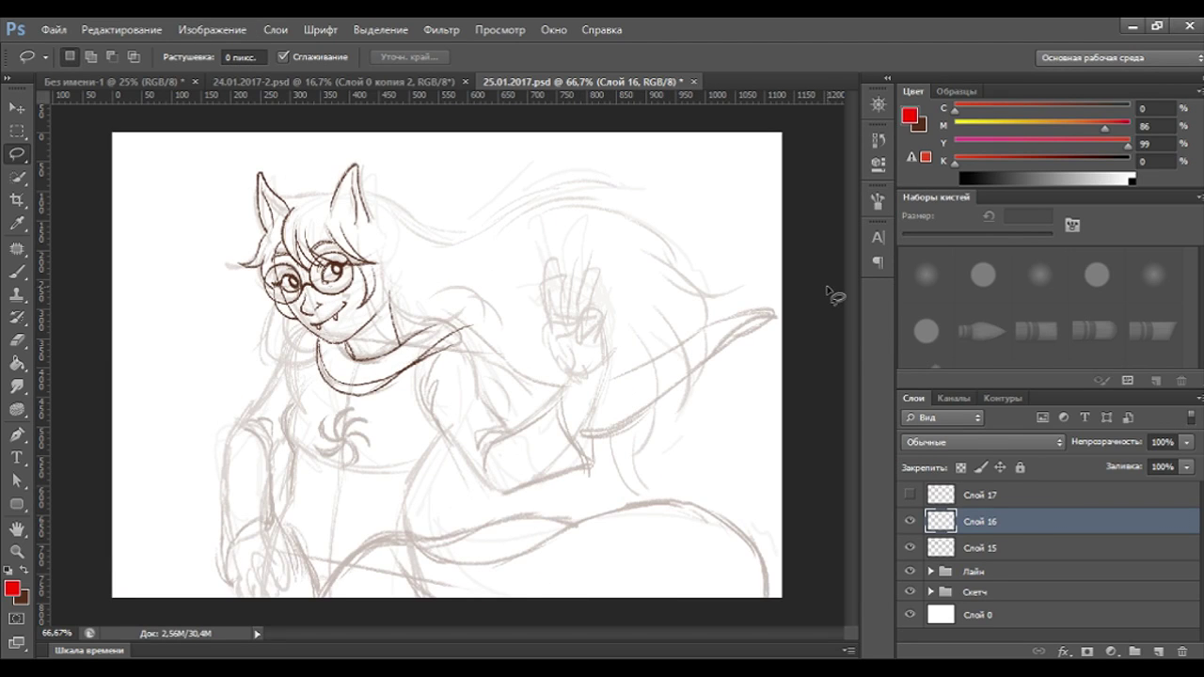
pyautogui.click(911, 496)
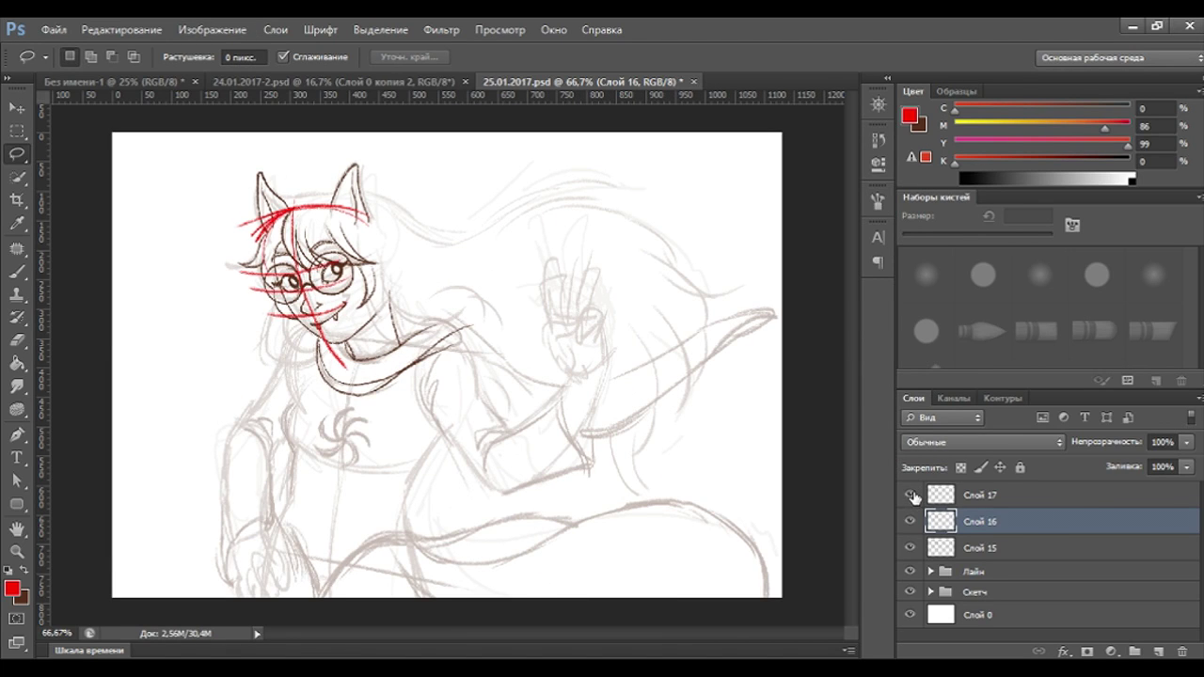
pyautogui.moveTo(978, 496); pyautogui.dragTo(1183, 651)
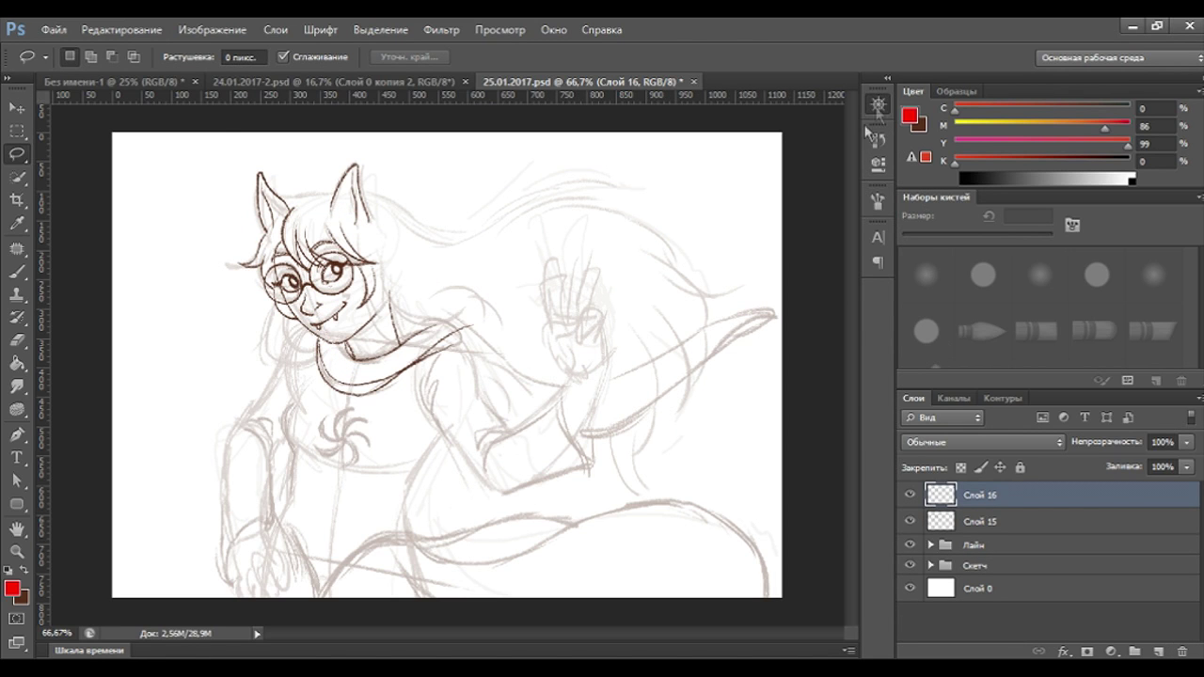
pyautogui.hotkey('ctrl', '+')
pyautogui.click(28, 572)
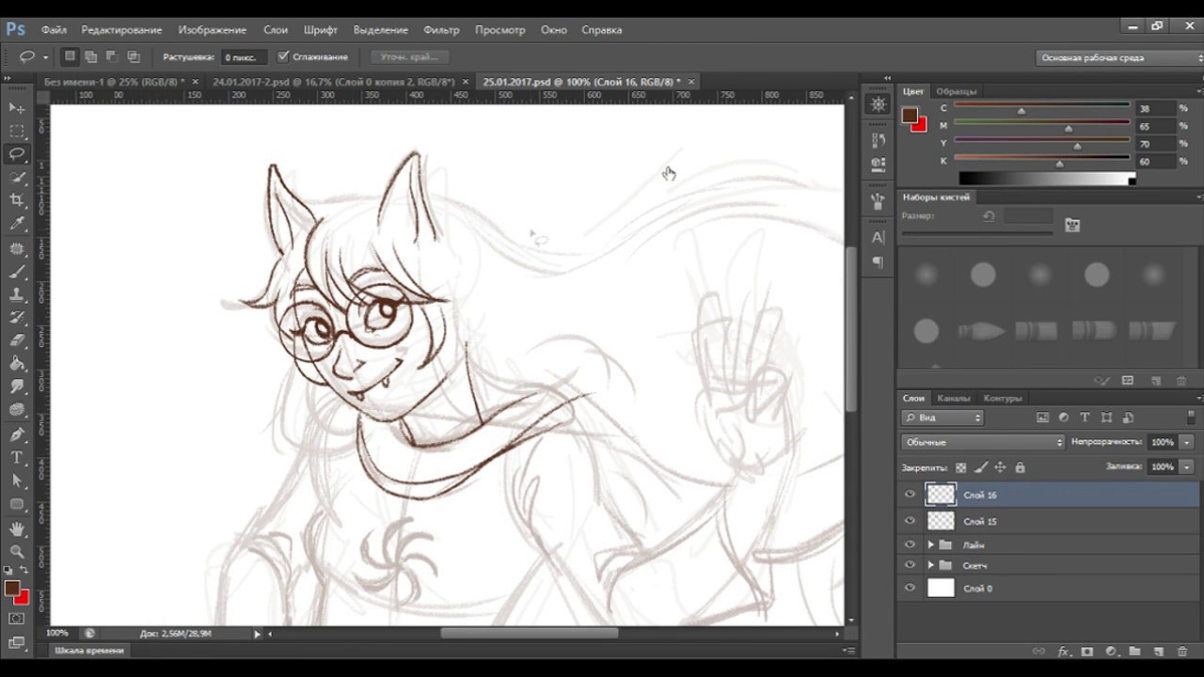
# Zoom in on the face and darken the outer edge of the left ear.
pyautogui.hotkey('ctrl', '+')
pyautogui.scroll(3, 689, 132)
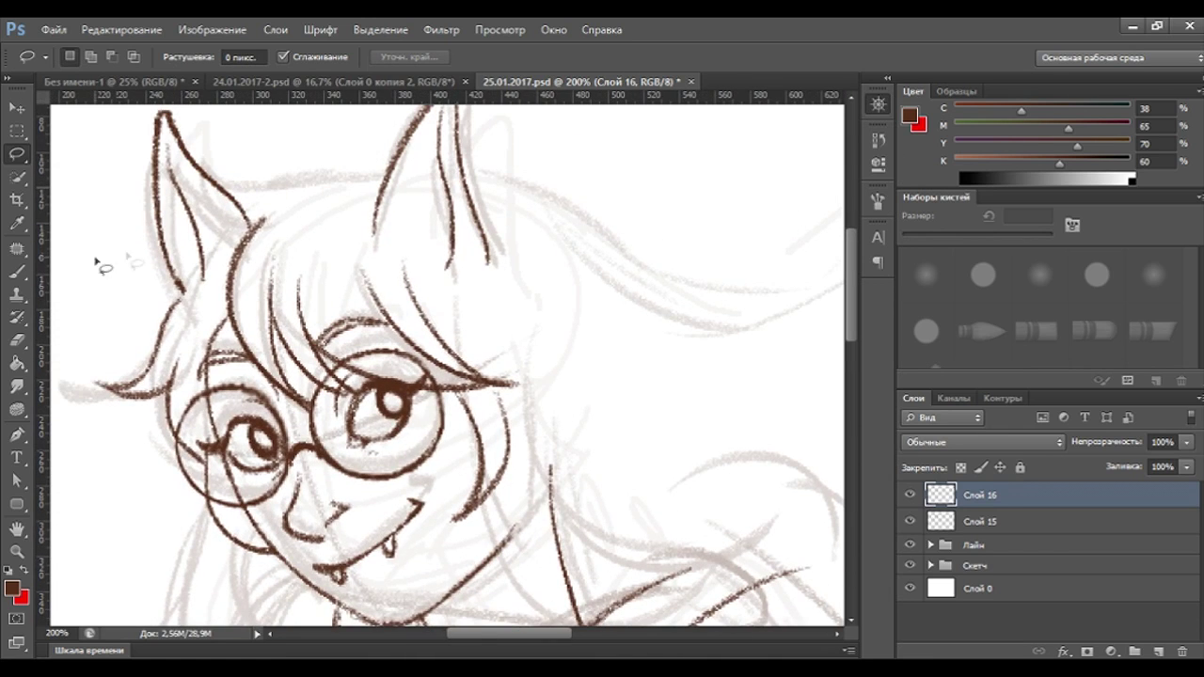
pyautogui.click(18, 272)
pyautogui.moveTo(162, 227)
pyautogui.mouseDown()
pyautogui.moveTo(192, 307)
pyautogui.moveTo(166, 219)
pyautogui.mouseUp()
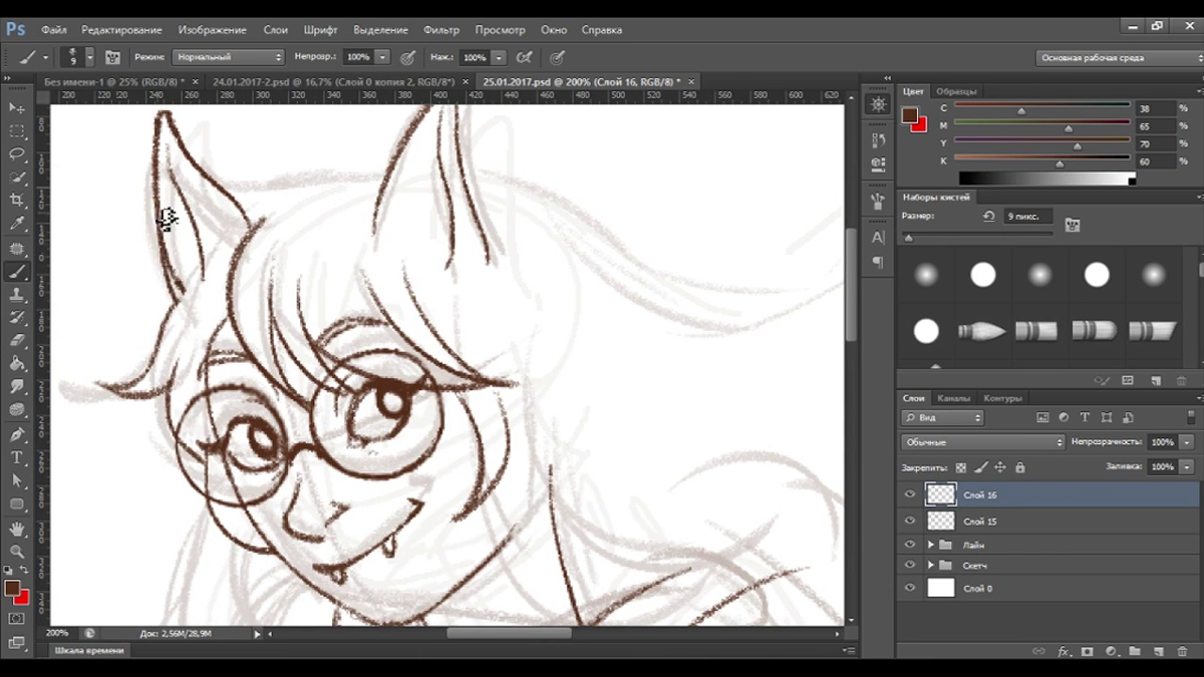
pyautogui.click(19, 342)
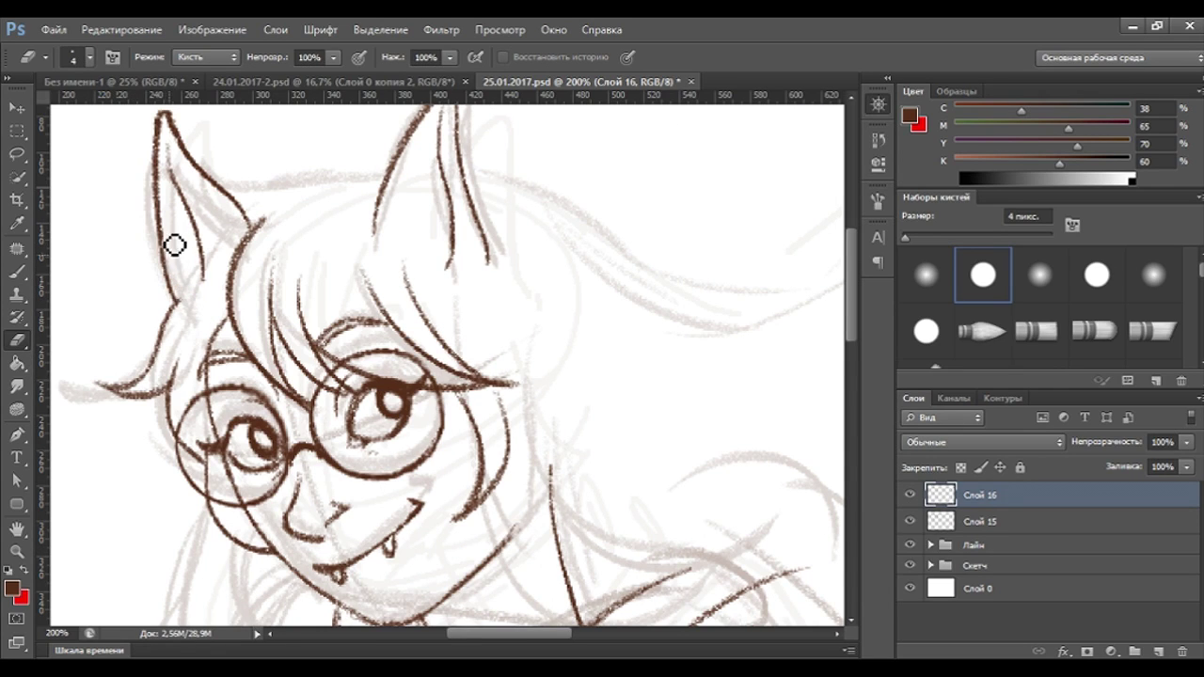
pyautogui.click(17, 272)
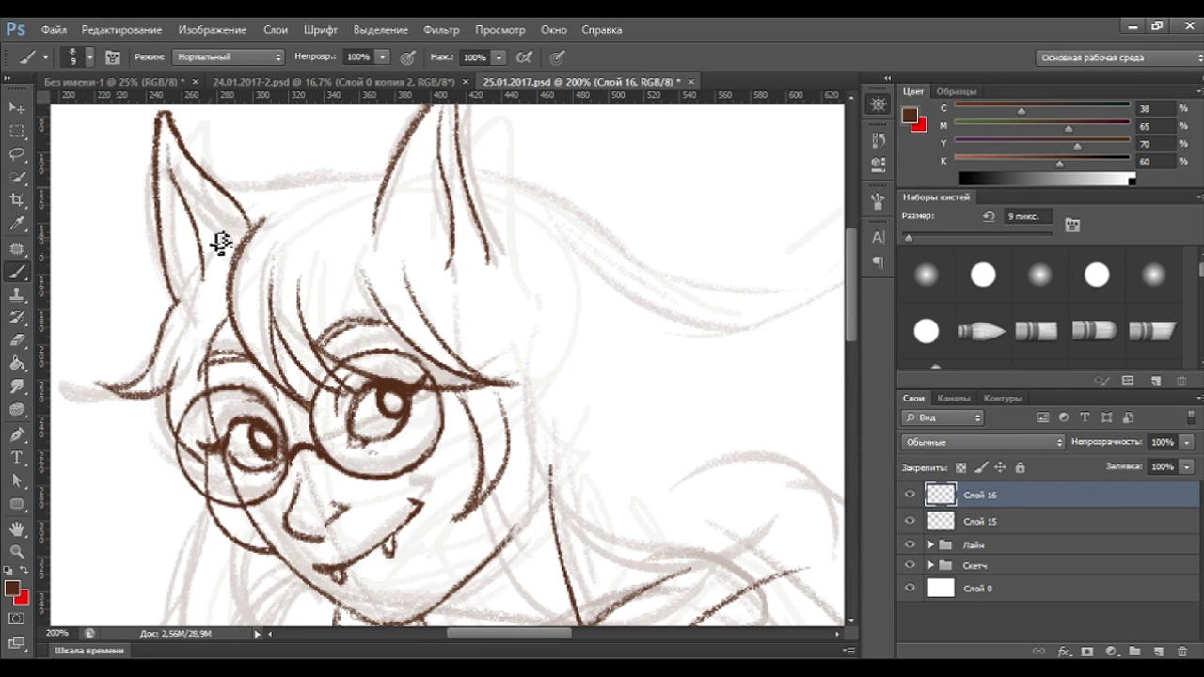
# On a new layer, draw inner-ear fur strokes and a curl in the cat ears.
pyautogui.click(1154, 651)
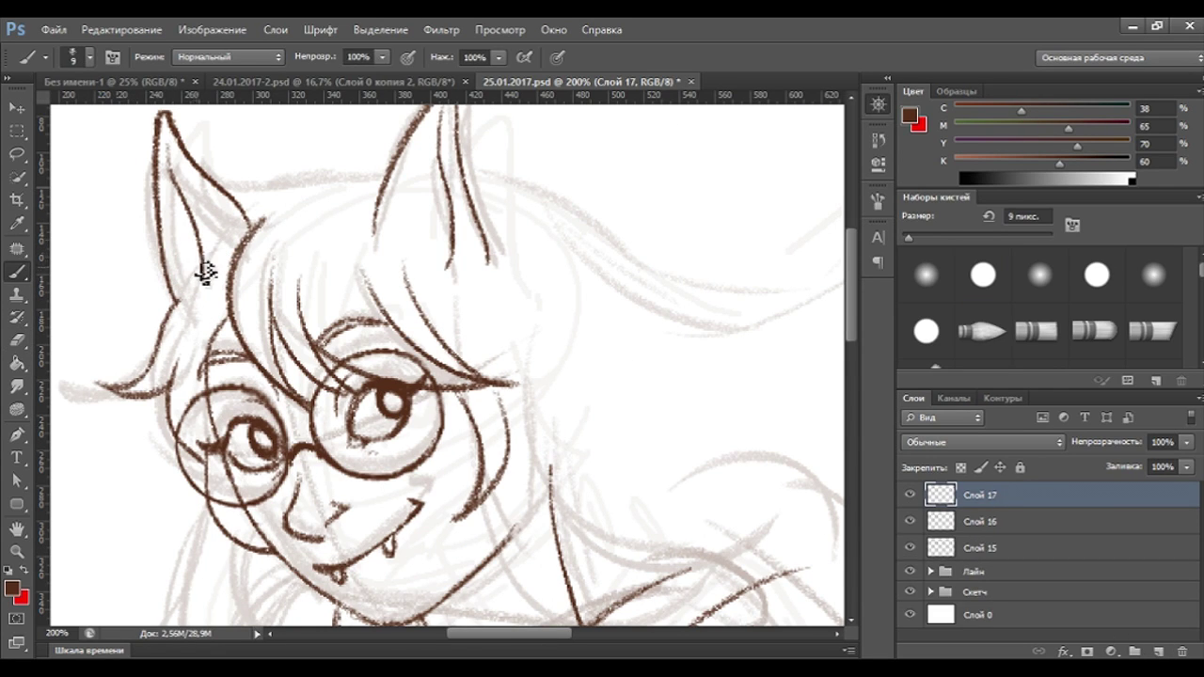
pyautogui.moveTo(141, 282)
pyautogui.mouseDown()
pyautogui.moveTo(193, 268)
pyautogui.moveTo(183, 287)
pyautogui.mouseUp()
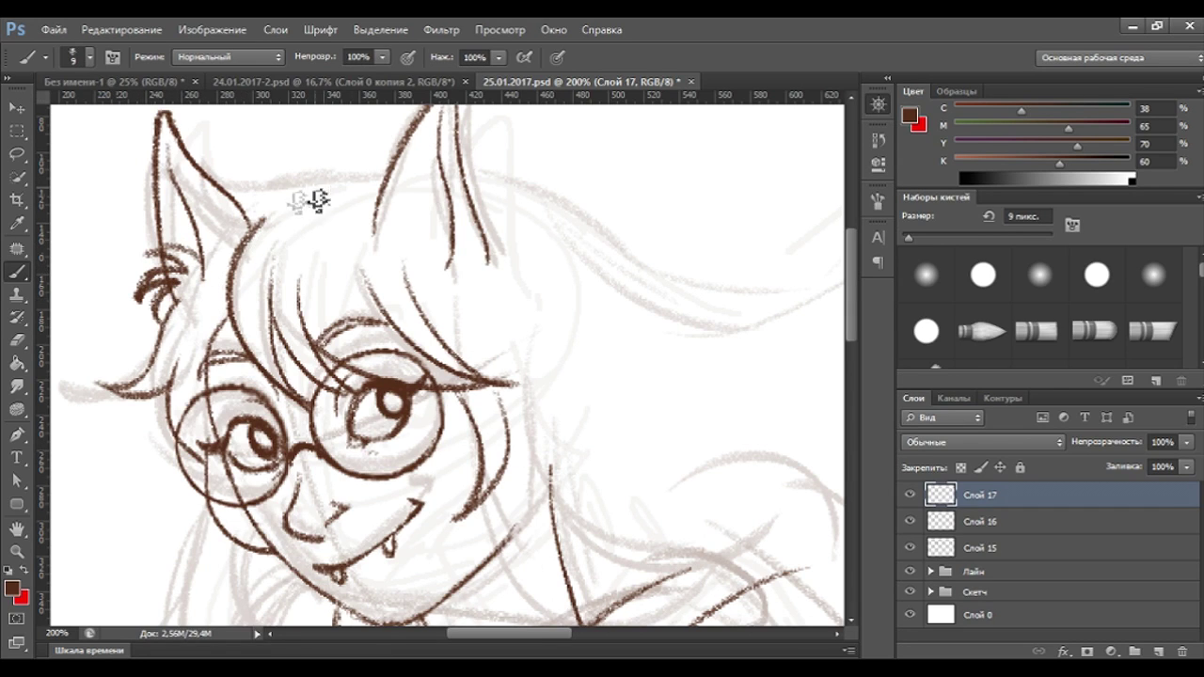
pyautogui.hotkey('ctrl', 'alt', 'z')
pyautogui.hotkey('ctrl', 'alt', 'z')
pyautogui.hotkey('ctrl', 'alt', 'z')
pyautogui.moveTo(208, 259)
pyautogui.mouseDown()
pyautogui.moveTo(192, 280)
pyautogui.moveTo(141, 278)
pyautogui.moveTo(178, 265)
pyautogui.mouseUp()
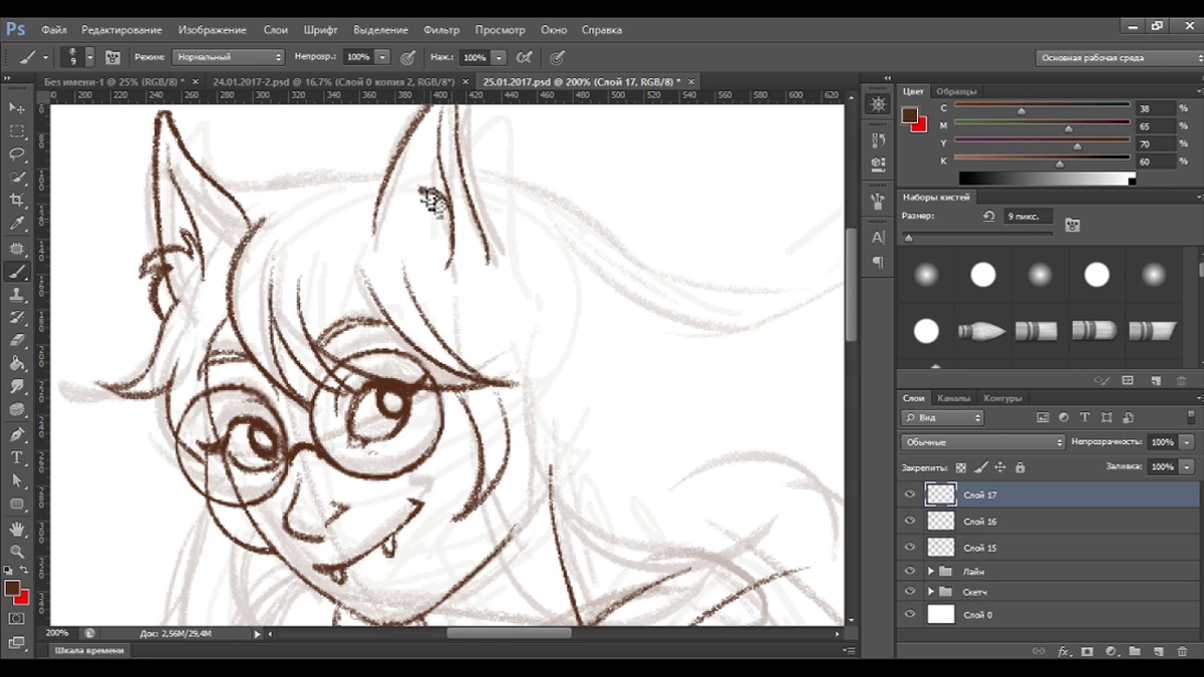
pyautogui.moveTo(450, 212); pyautogui.dragTo(459, 233)
pyautogui.moveTo(442, 188)
pyautogui.mouseDown()
pyautogui.moveTo(438, 226)
pyautogui.moveTo(434, 199)
pyautogui.moveTo(379, 260)
pyautogui.mouseUp()
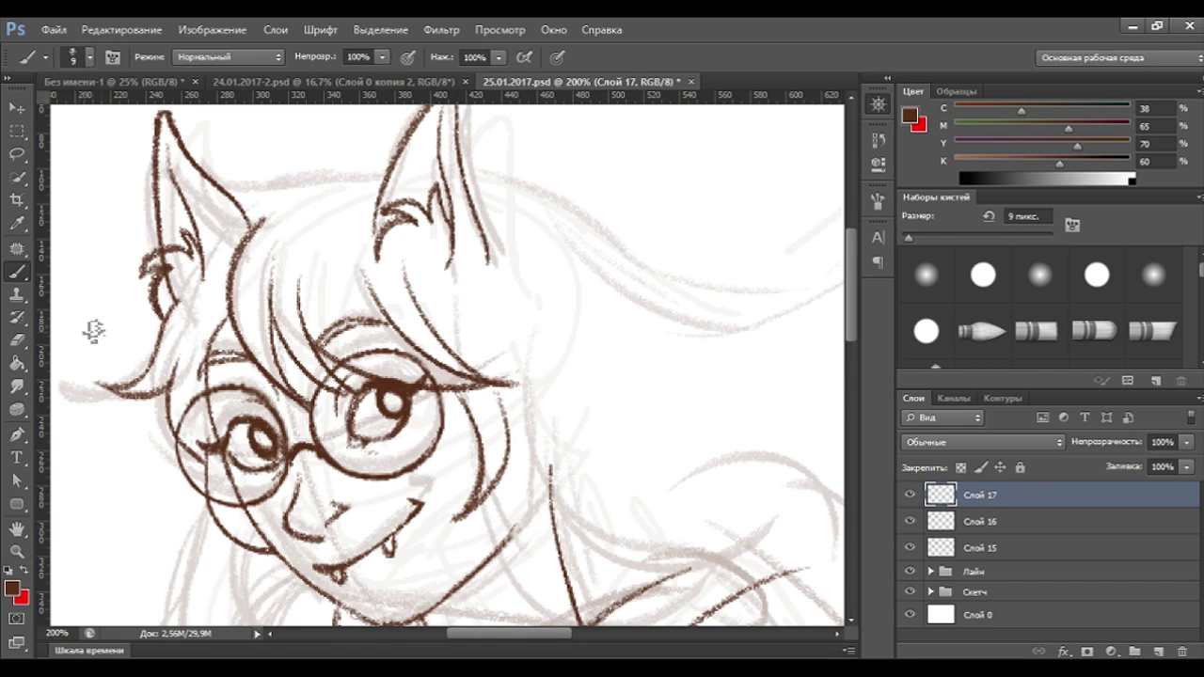
# Erase stray left-ear strokes on Слой 16 with a small eraser.
pyautogui.click(17, 340)
pyautogui.click(997, 525)
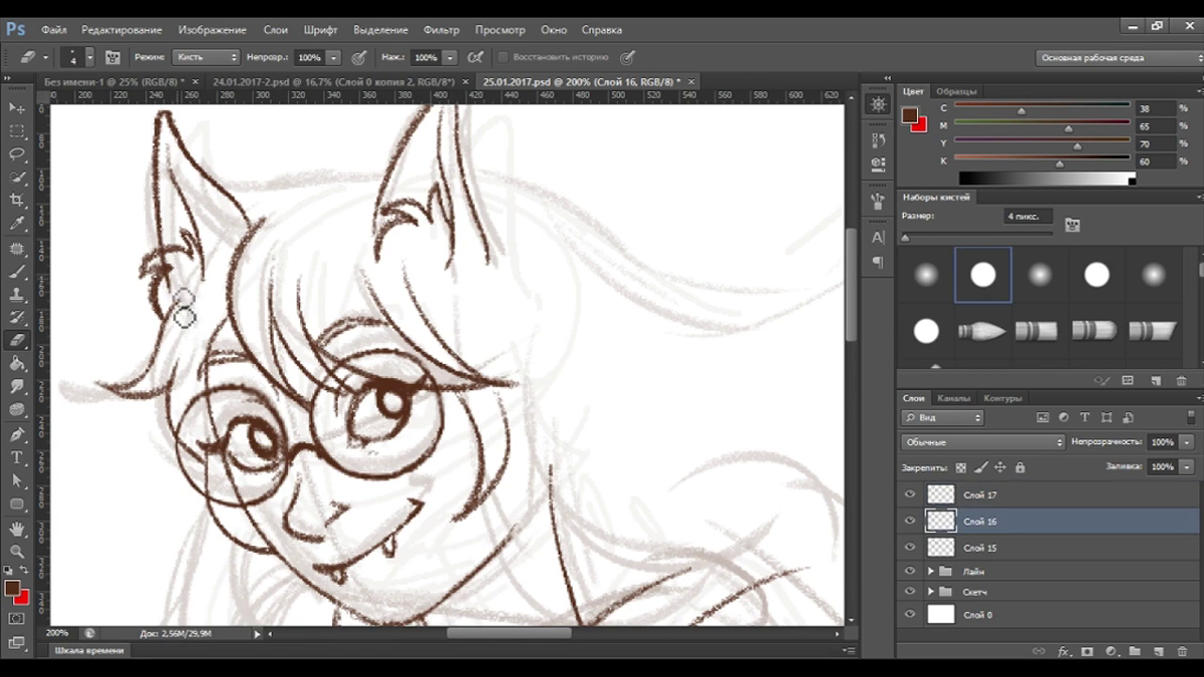
pyautogui.moveTo(179, 281); pyautogui.dragTo(169, 268)
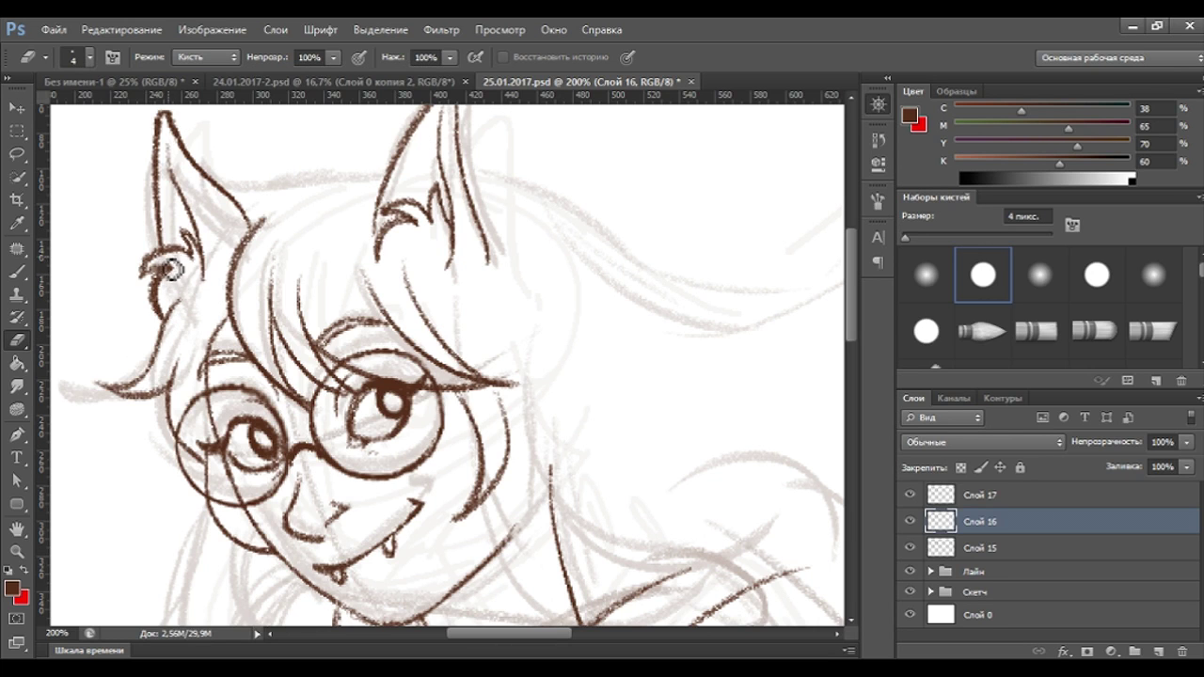
pyautogui.hotkey('ctrl', '-')
pyautogui.hotkey('ctrl', '-')
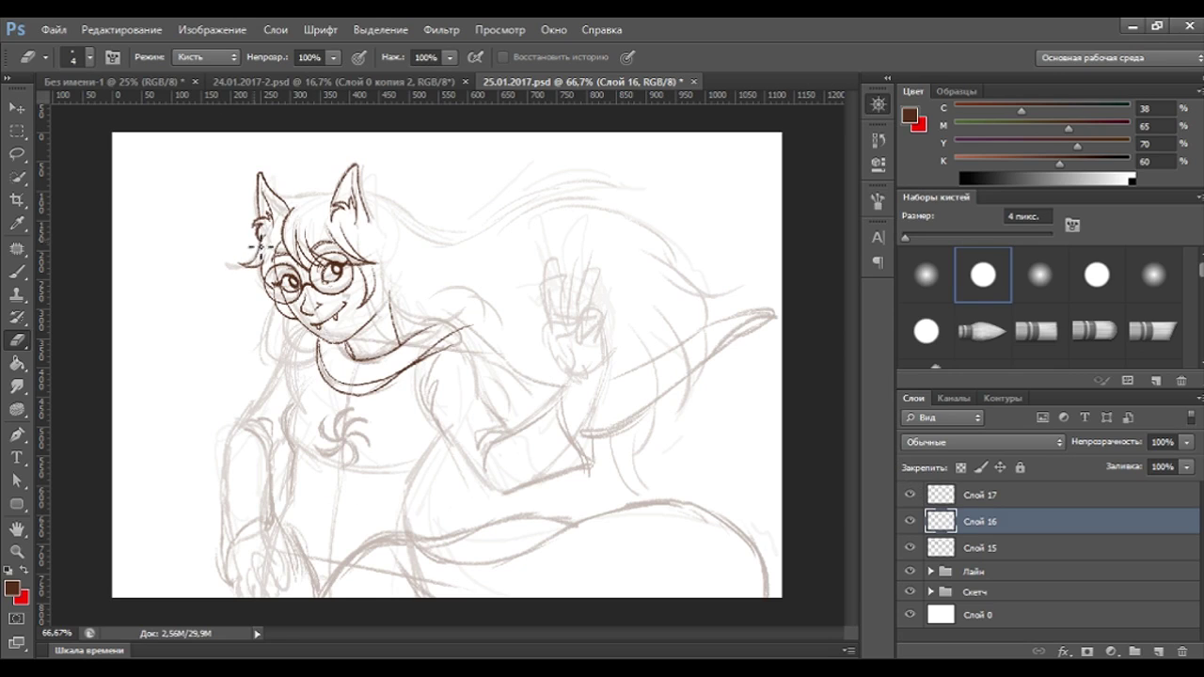
pyautogui.hotkey('ctrl', '+')
pyautogui.hotkey('ctrl', '+')
pyautogui.hotkey('ctrl', '+')
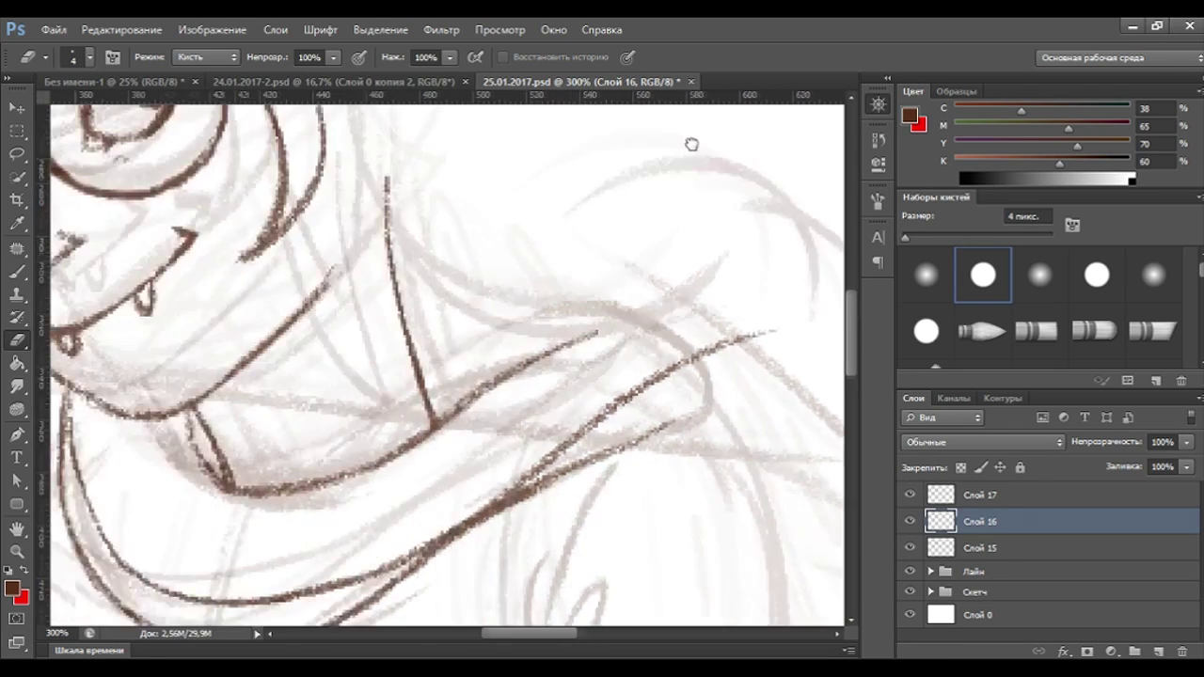
# Erase stray marks beside the left ear and merge Слой 17 down into Слой 16.
pyautogui.moveTo(691, 136); pyautogui.dragTo(720, 278)
pyautogui.hotkey('alt', ']')
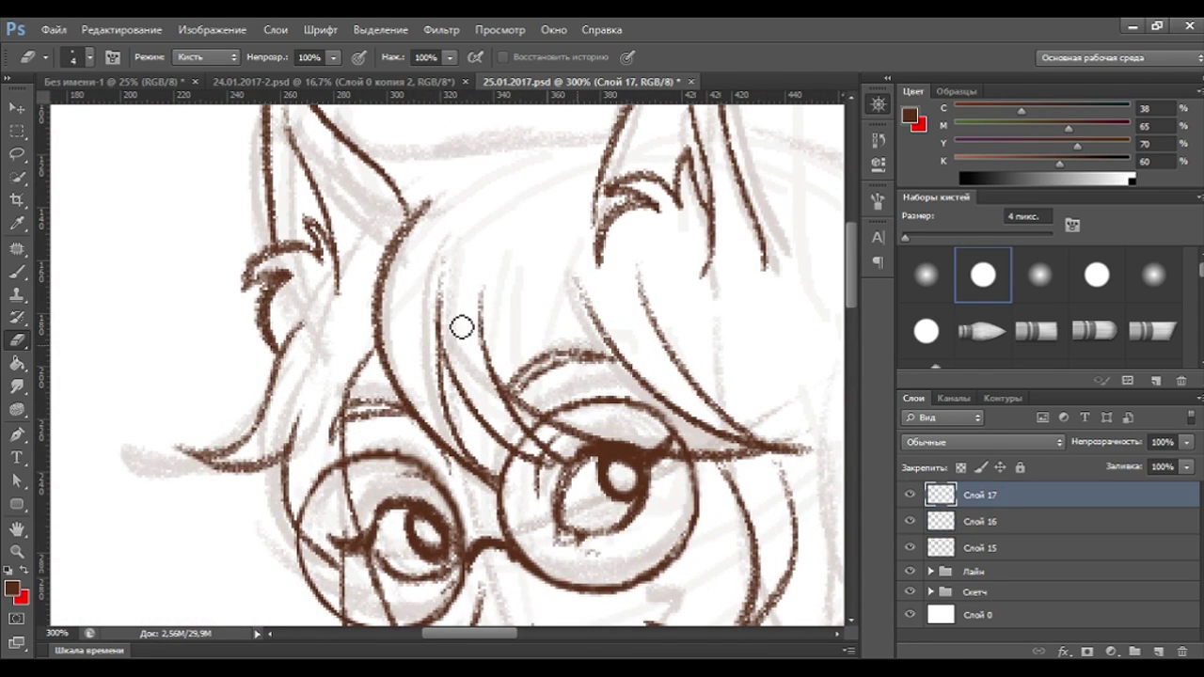
pyautogui.moveTo(294, 299); pyautogui.dragTo(281, 335)
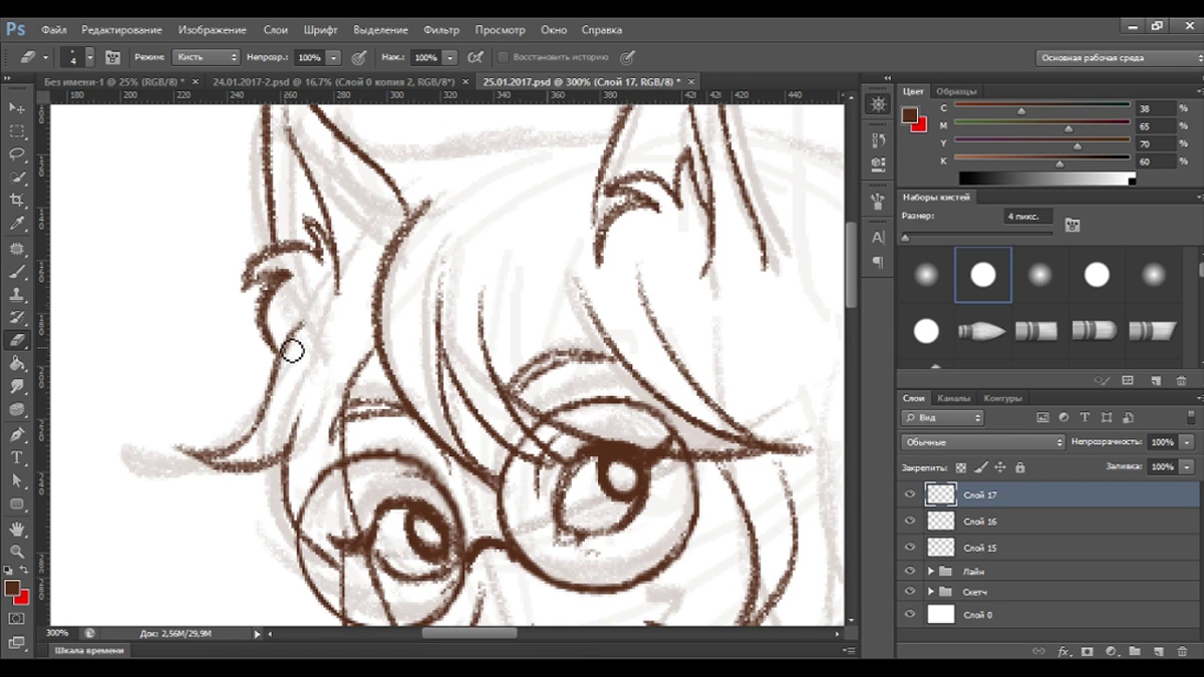
pyautogui.hotkey('ctrl', '-')
pyautogui.hotkey('ctrl', '-')
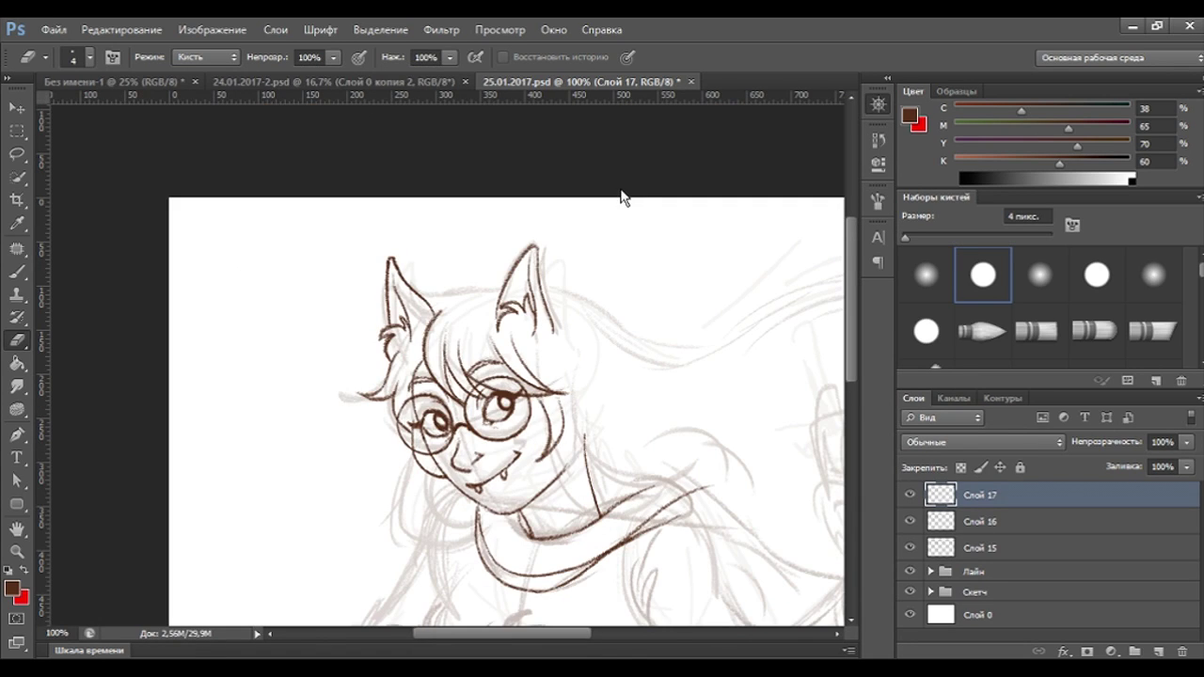
pyautogui.click(912, 496)
pyautogui.click(918, 496)
pyautogui.press('Delete')
# Check Слой 16 and Слой 15, then move both into the Лайн group.
pyautogui.click(911, 496)
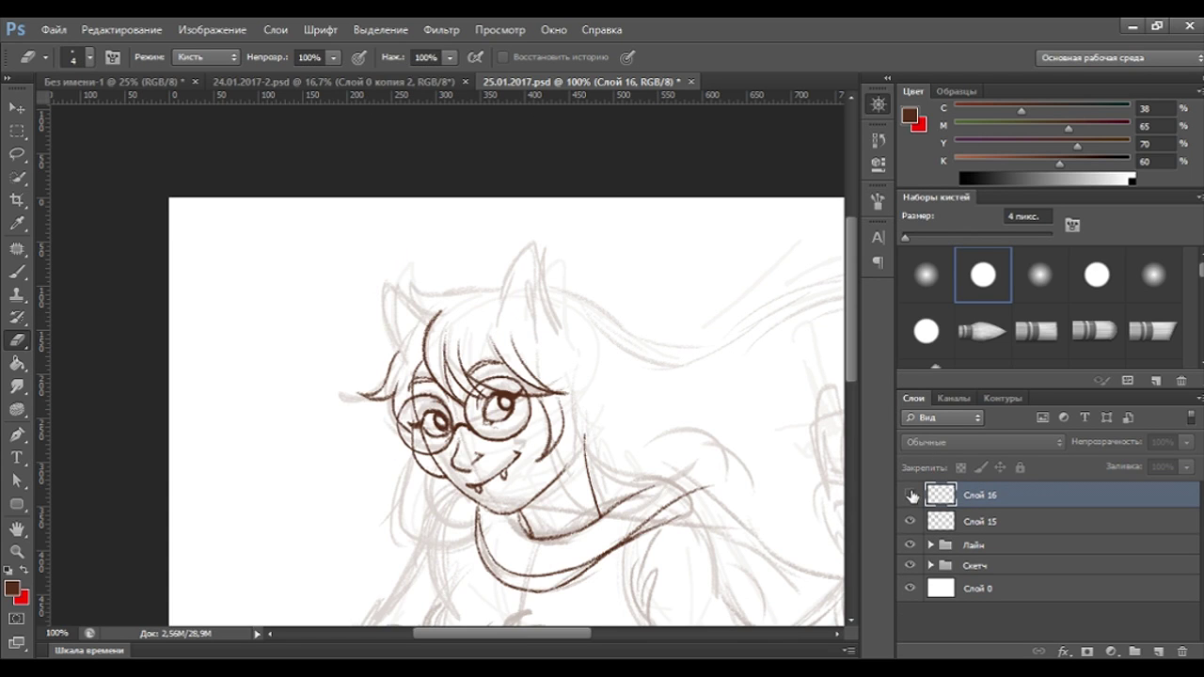
pyautogui.click(910, 496)
pyautogui.click(909, 521)
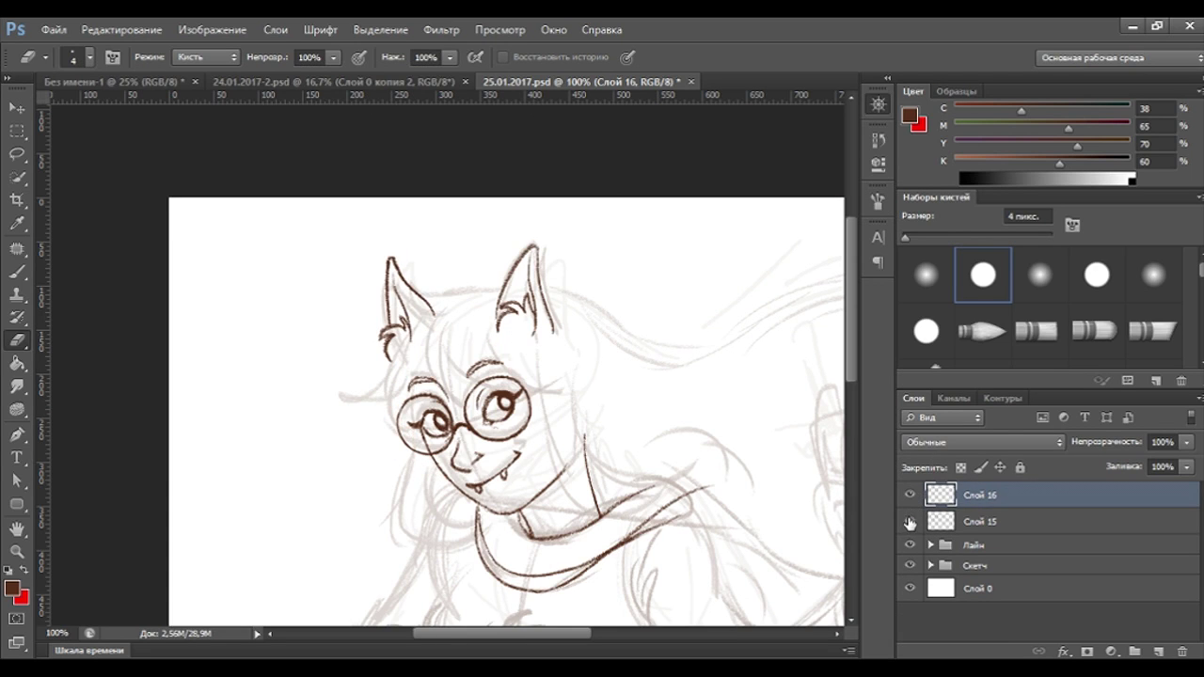
pyautogui.click(909, 522)
pyautogui.click(930, 546)
pyautogui.moveTo(978, 521); pyautogui.dragTo(969, 545)
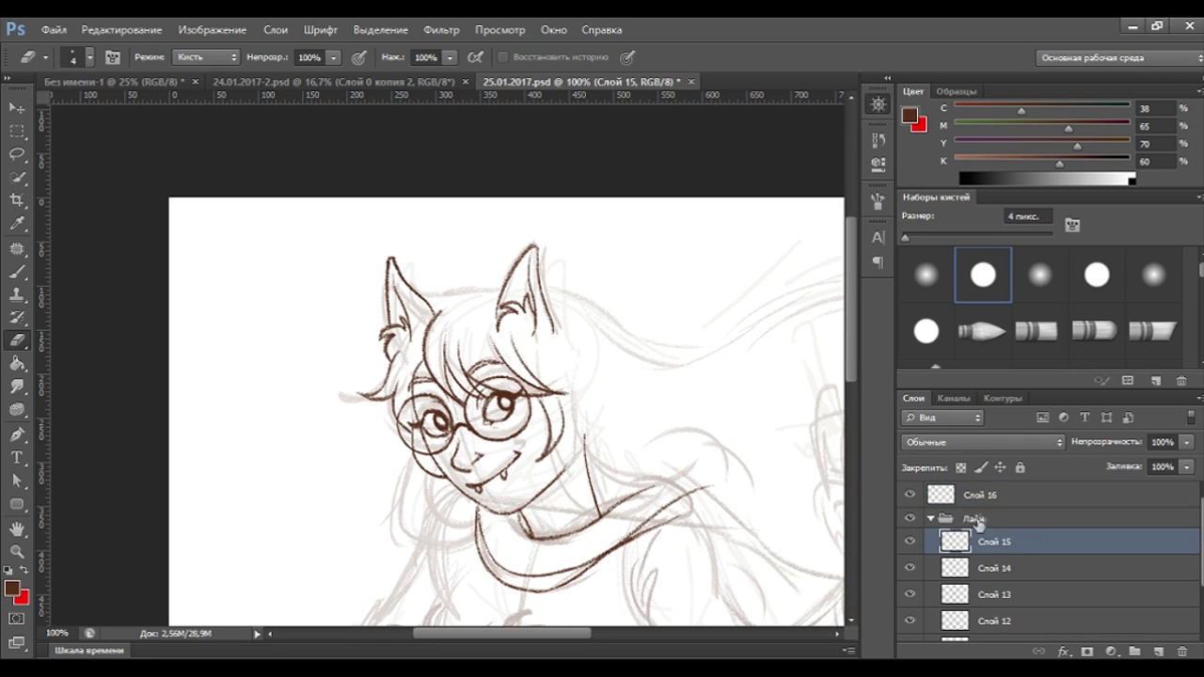
pyautogui.click(931, 492)
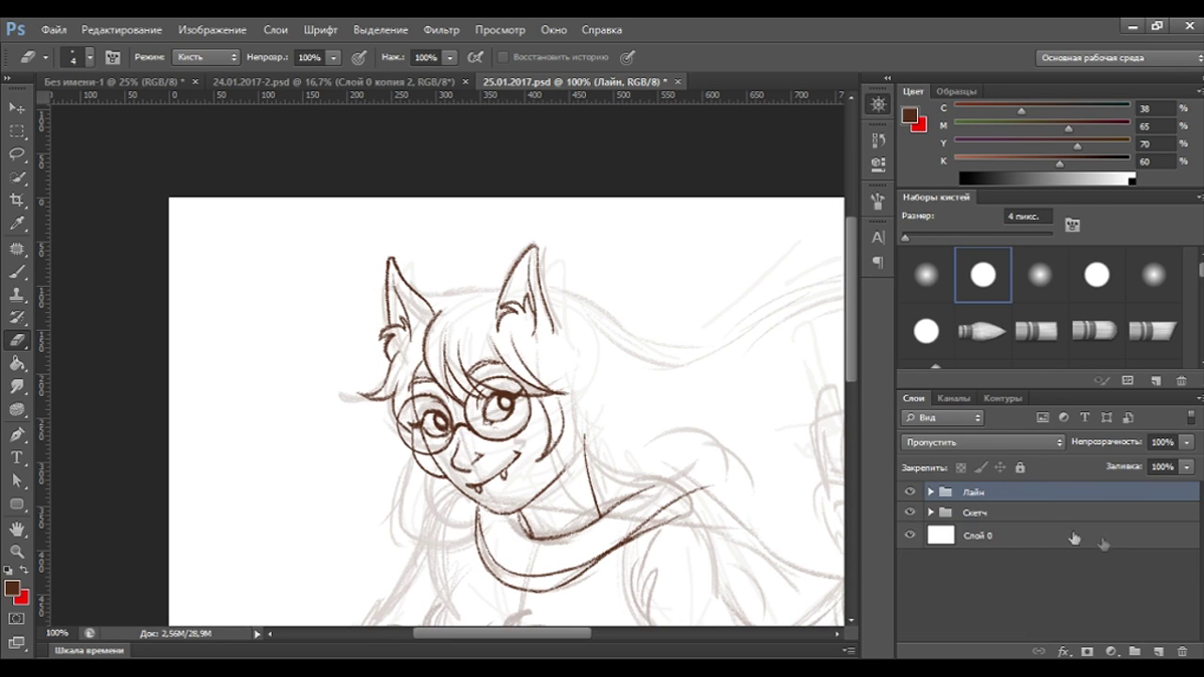
# Add new empty layer Слой 17 and save the document.
pyautogui.click(1158, 651)
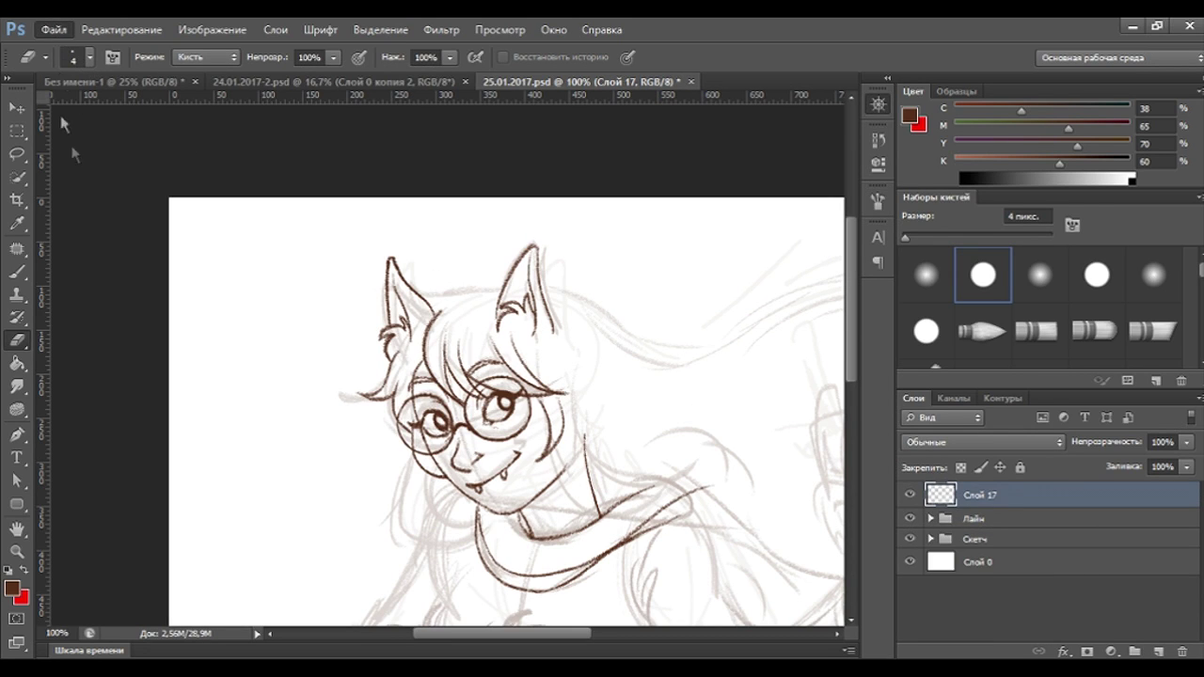
pyautogui.hotkey('ctrl', 's')
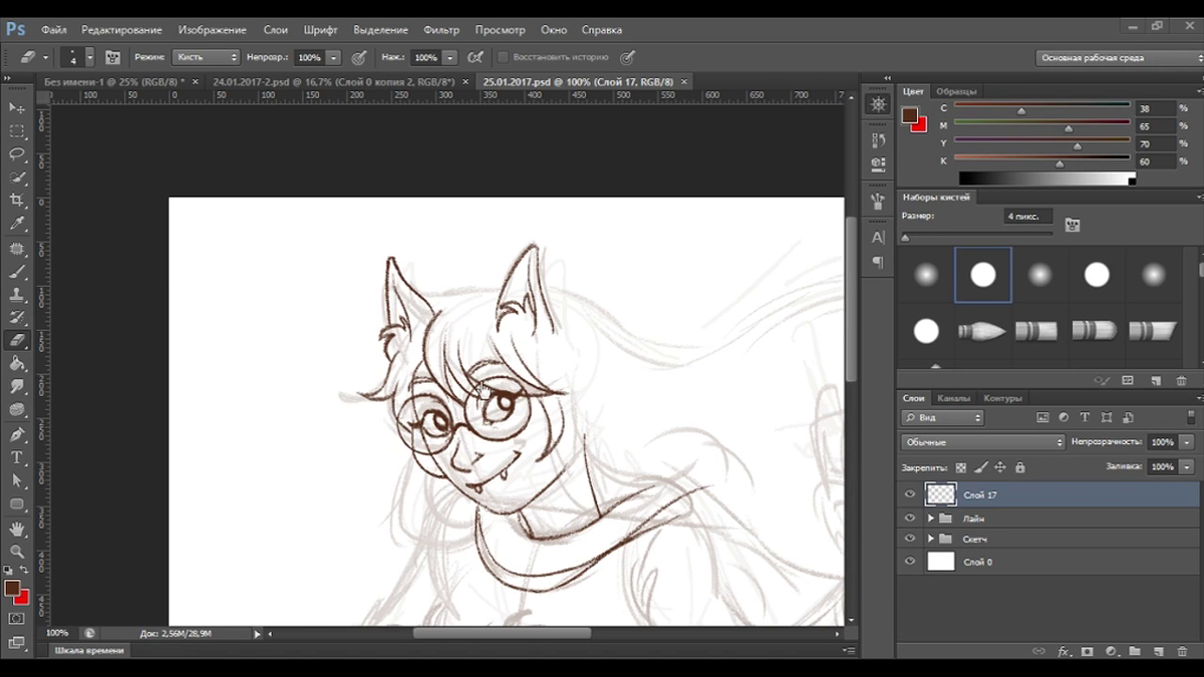
pyautogui.scroll(1, 705, 126)
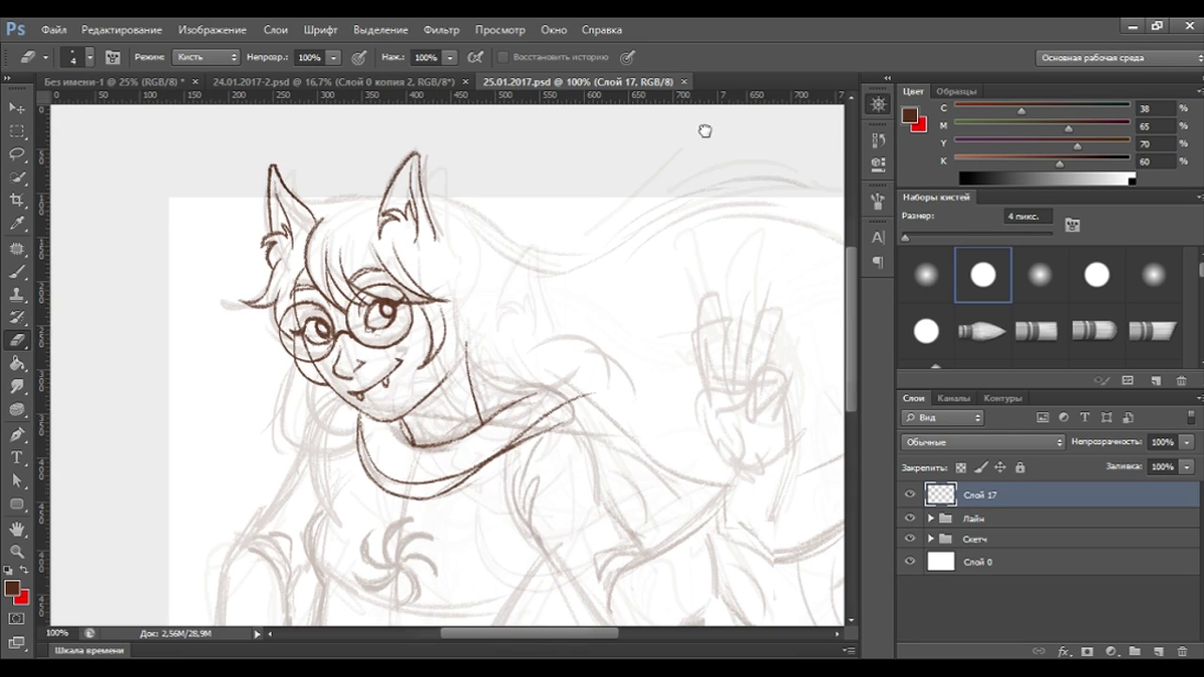
pyautogui.scroll(1, 767, 163)
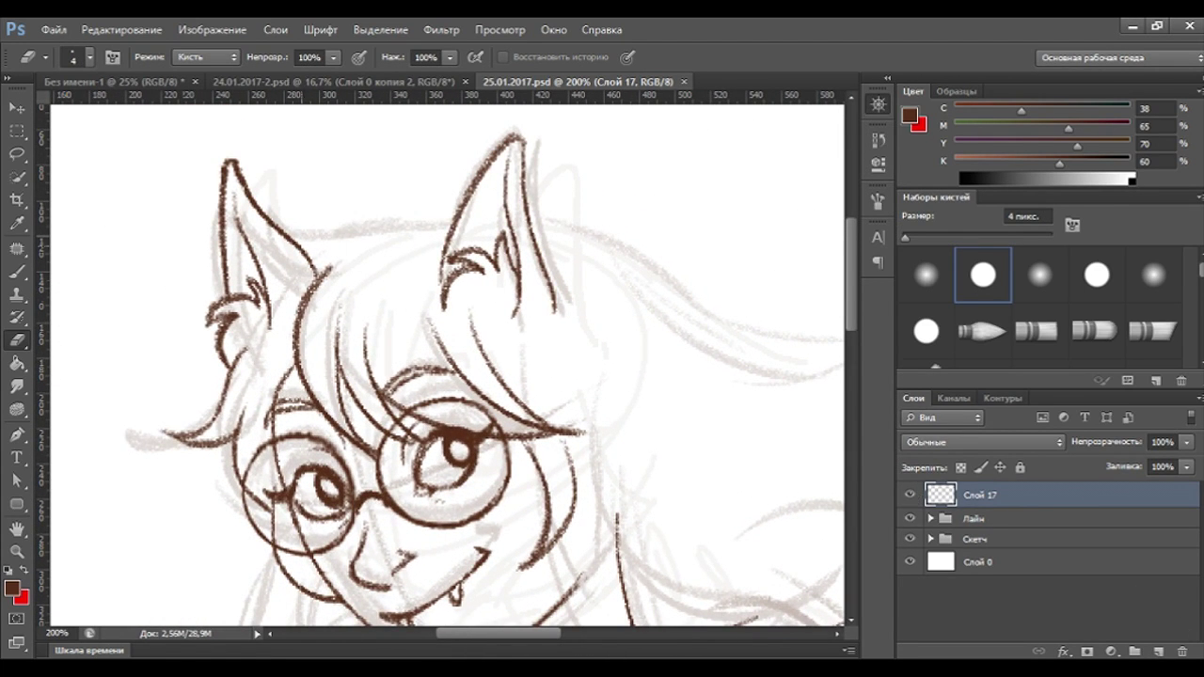
# Draw brown hair-strand lines beside the left ear, including a curved stroke at the ear top.
pyautogui.click(16, 271)
pyautogui.moveTo(353, 230)
pyautogui.mouseDown()
pyautogui.moveTo(292, 202)
pyautogui.moveTo(348, 265)
pyautogui.moveTo(314, 261)
pyautogui.mouseUp()
pyautogui.hotkey('ctrl', 'alt', 'z')
pyautogui.hotkey('ctrl', 'alt', 'z')
pyautogui.hotkey('ctrl', 'alt', 'z')
pyautogui.moveTo(371, 228)
pyautogui.mouseDown()
pyautogui.moveTo(308, 229)
pyautogui.moveTo(329, 271)
pyautogui.mouseUp()
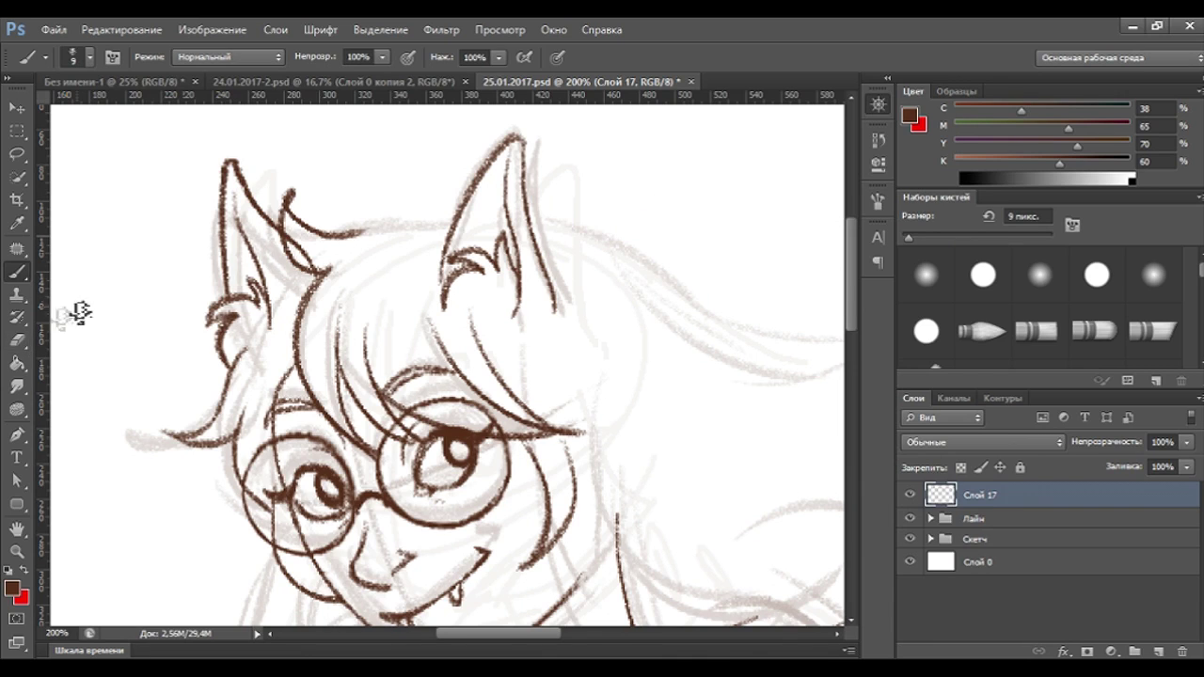
pyautogui.press('e')
pyautogui.moveTo(301, 194); pyautogui.dragTo(301, 201)
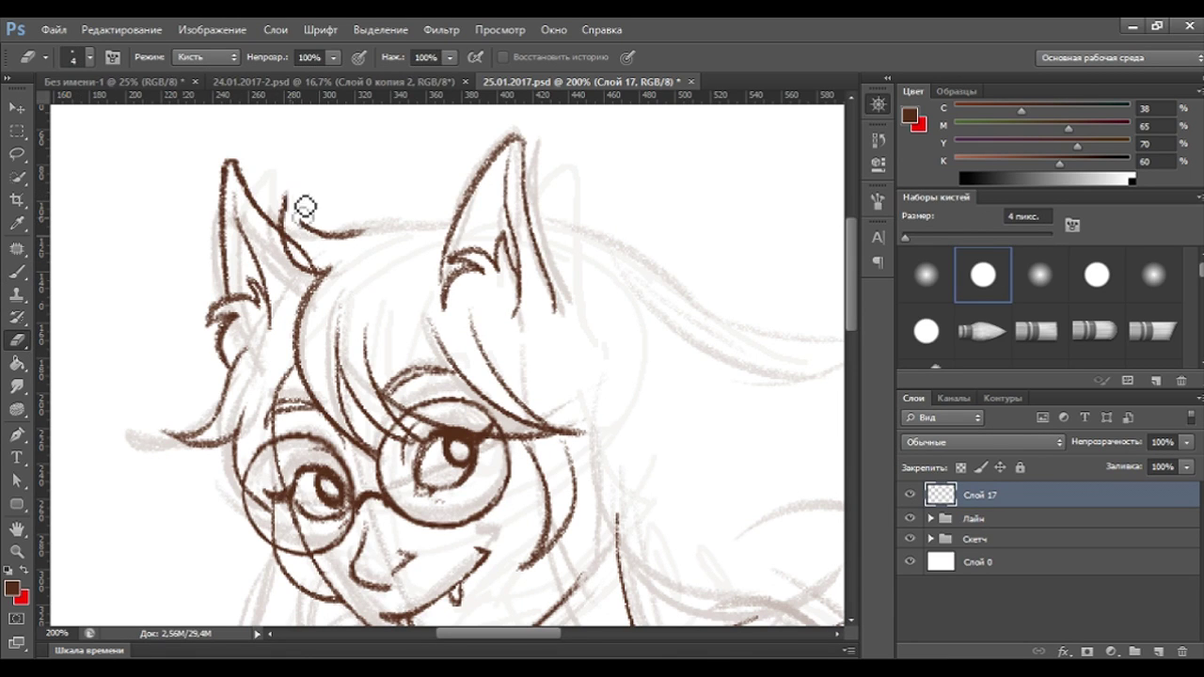
pyautogui.press('b')
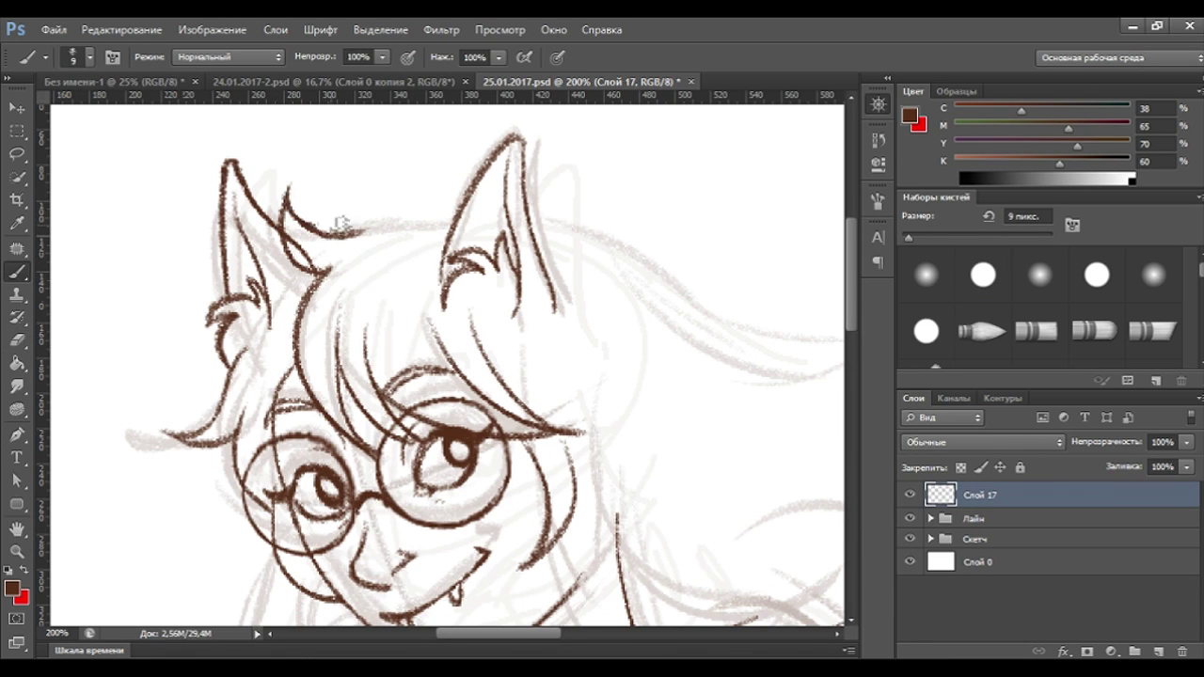
pyautogui.moveTo(287, 185); pyautogui.dragTo(320, 240)
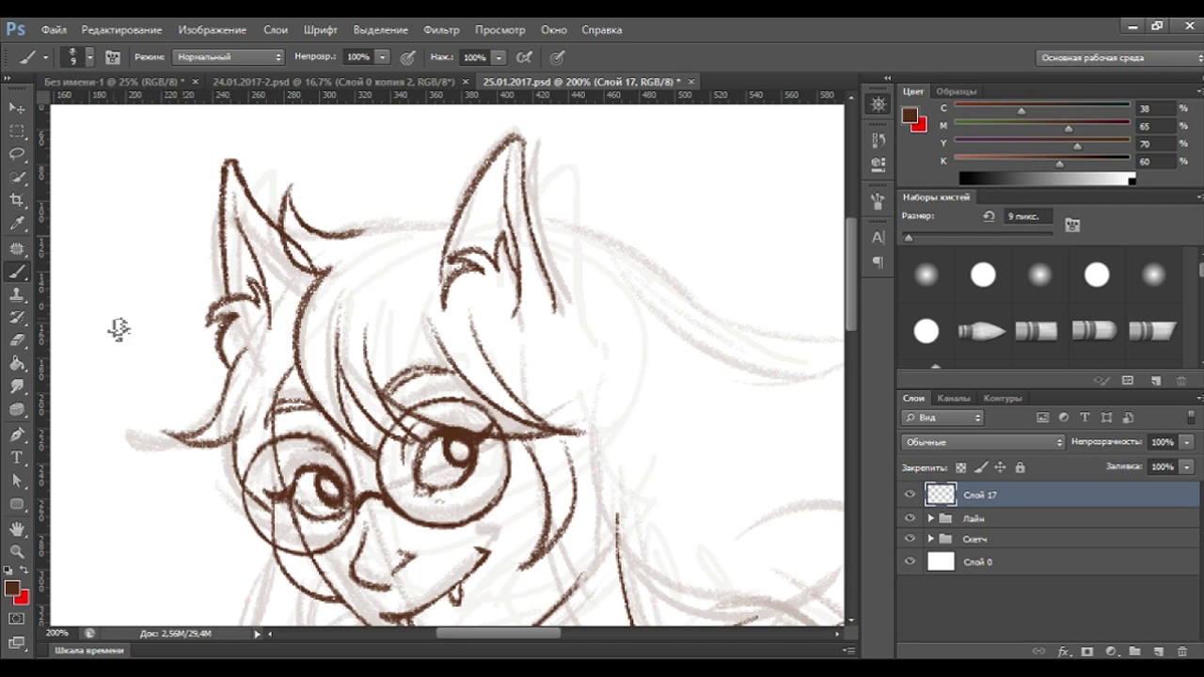
# Erase to tidy where the left ear meets the hair, checking at 100%.
pyautogui.click(17, 340)
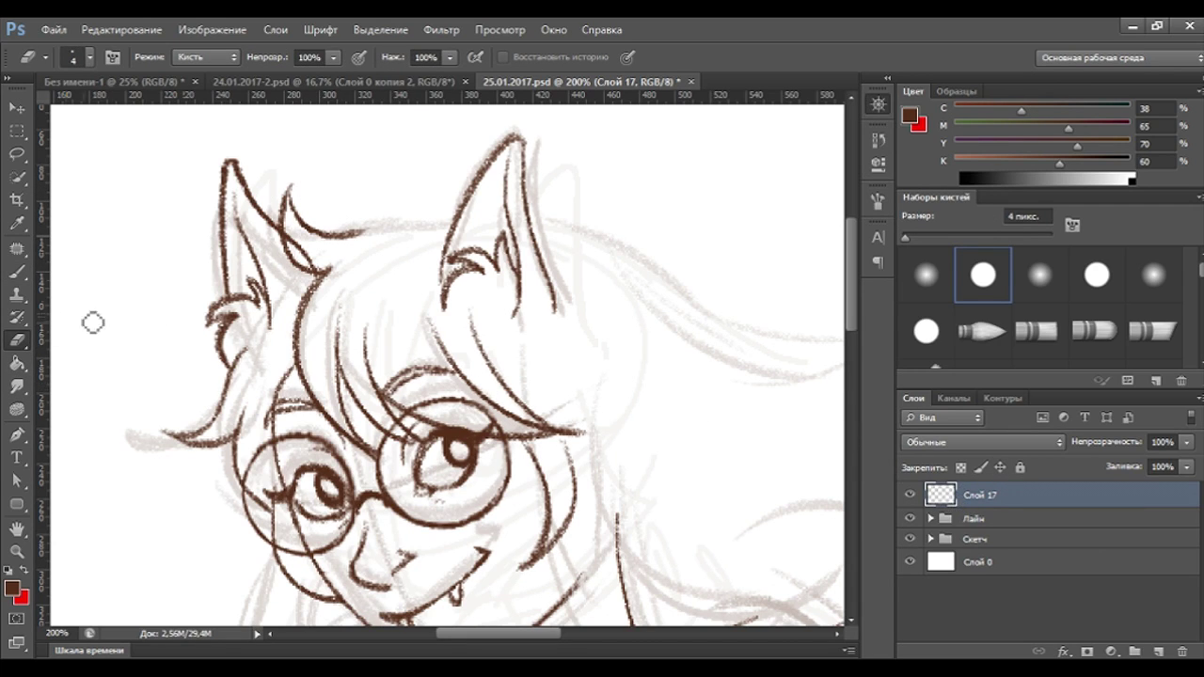
pyautogui.moveTo(308, 295)
pyautogui.mouseDown()
pyautogui.moveTo(296, 261)
pyautogui.moveTo(318, 285)
pyautogui.moveTo(287, 245)
pyautogui.moveTo(249, 233)
pyautogui.mouseUp()
pyautogui.hotkey('ctrl', '-')
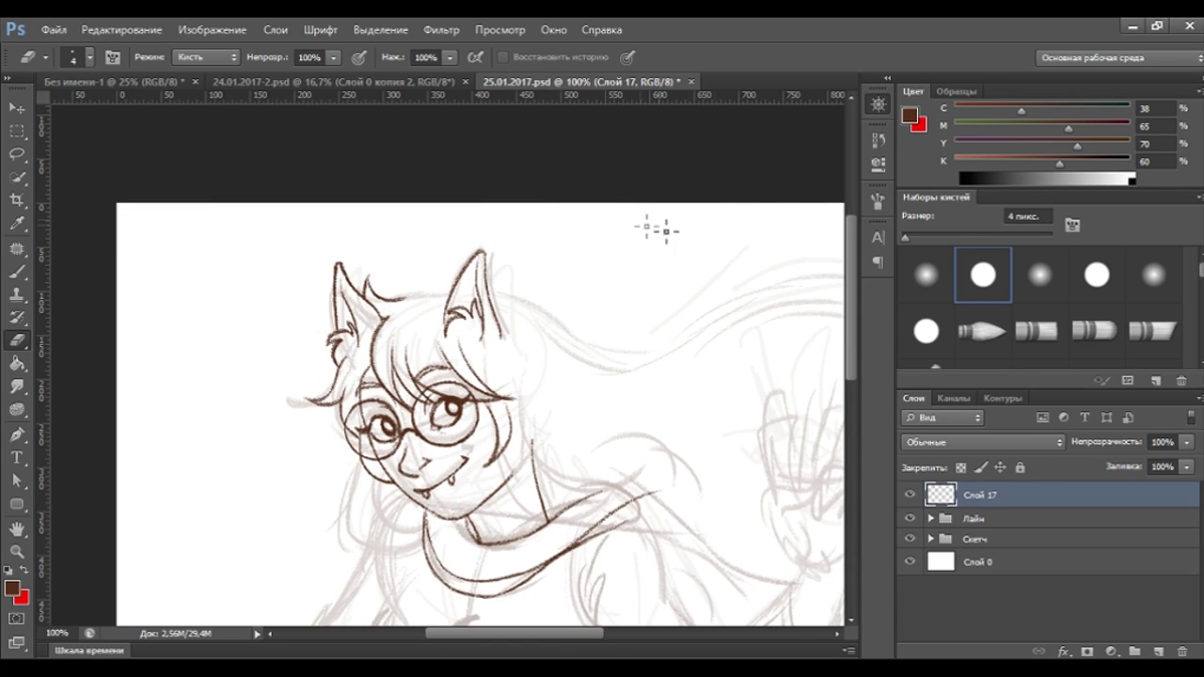
pyautogui.hotkey('ctrl', '+')
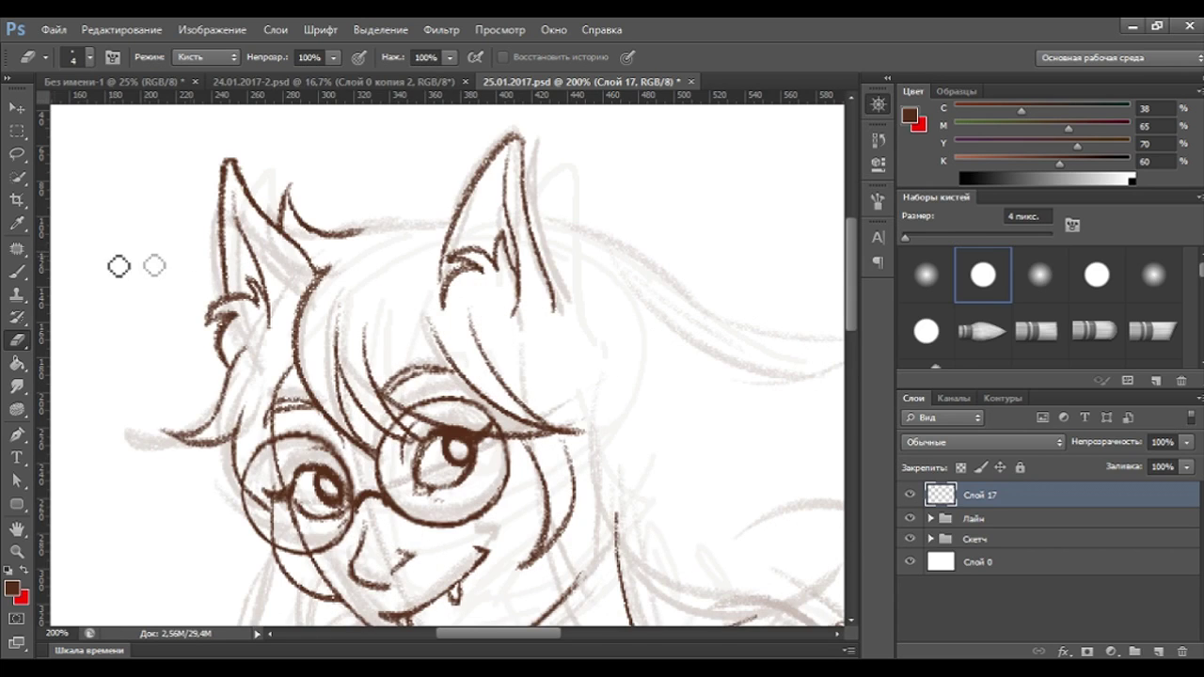
pyautogui.press('b')
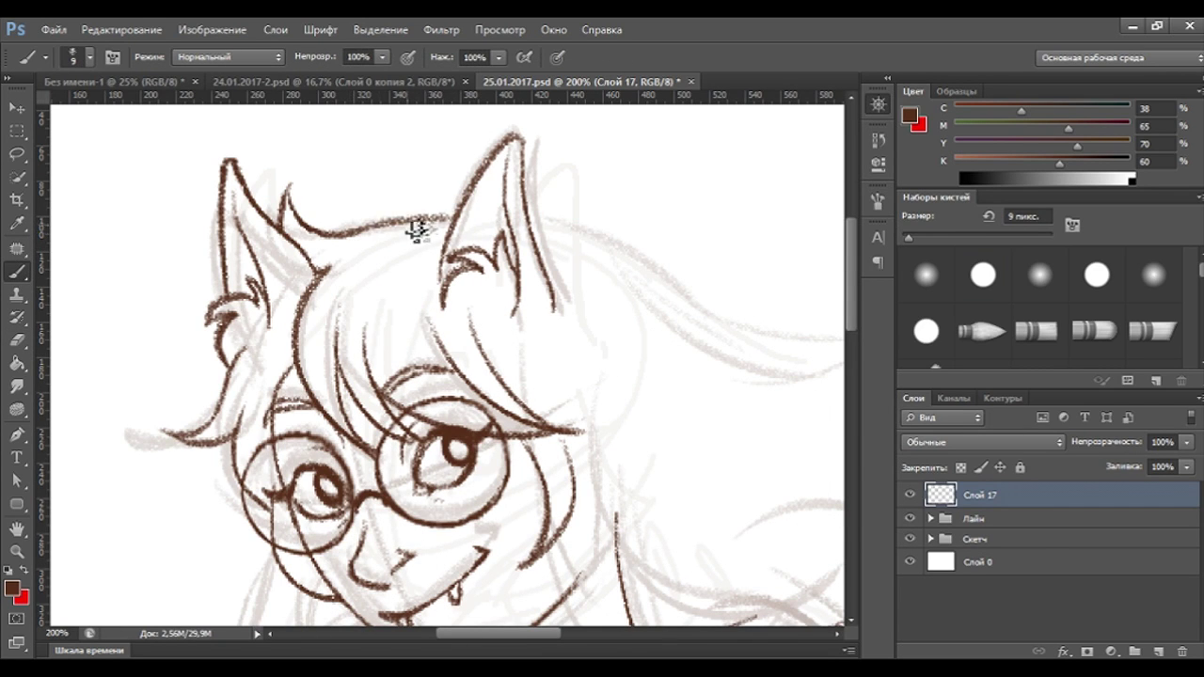
pyautogui.hotkey('ctrl', '-')
pyautogui.hotkey('ctrl', '-')
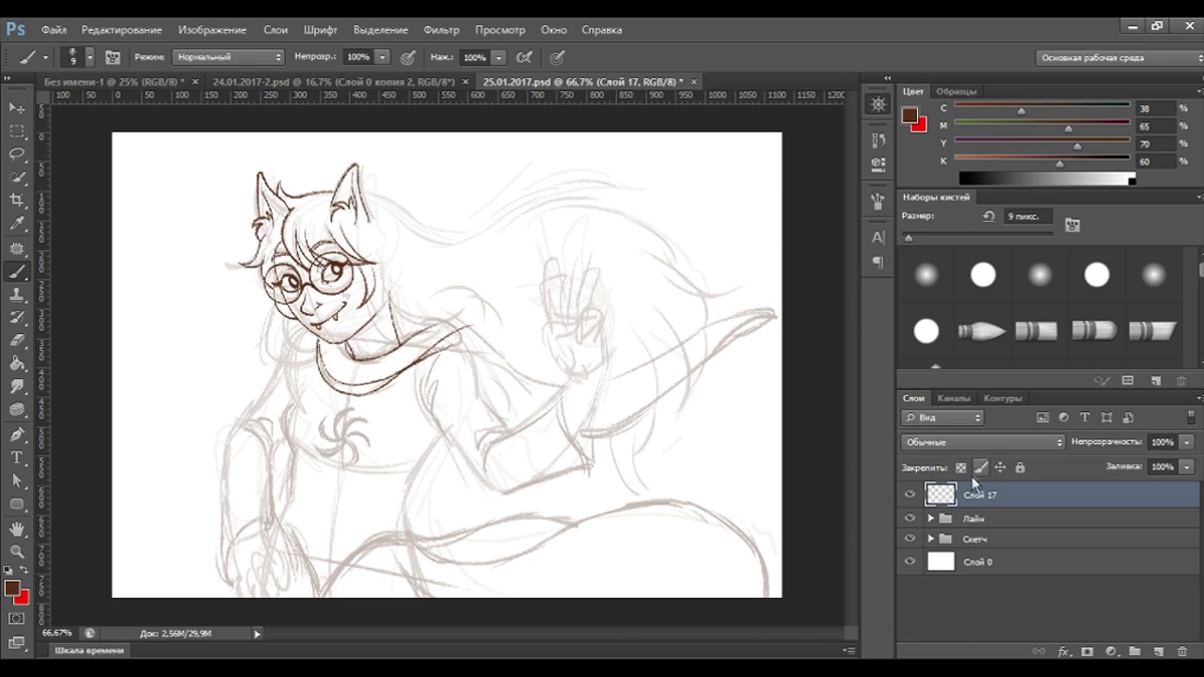
# Move the hair layer into the Лайн group, add a new layer, and redraw the left collar line.
pyautogui.click(931, 518)
pyautogui.moveTo(979, 496); pyautogui.dragTo(941, 555)
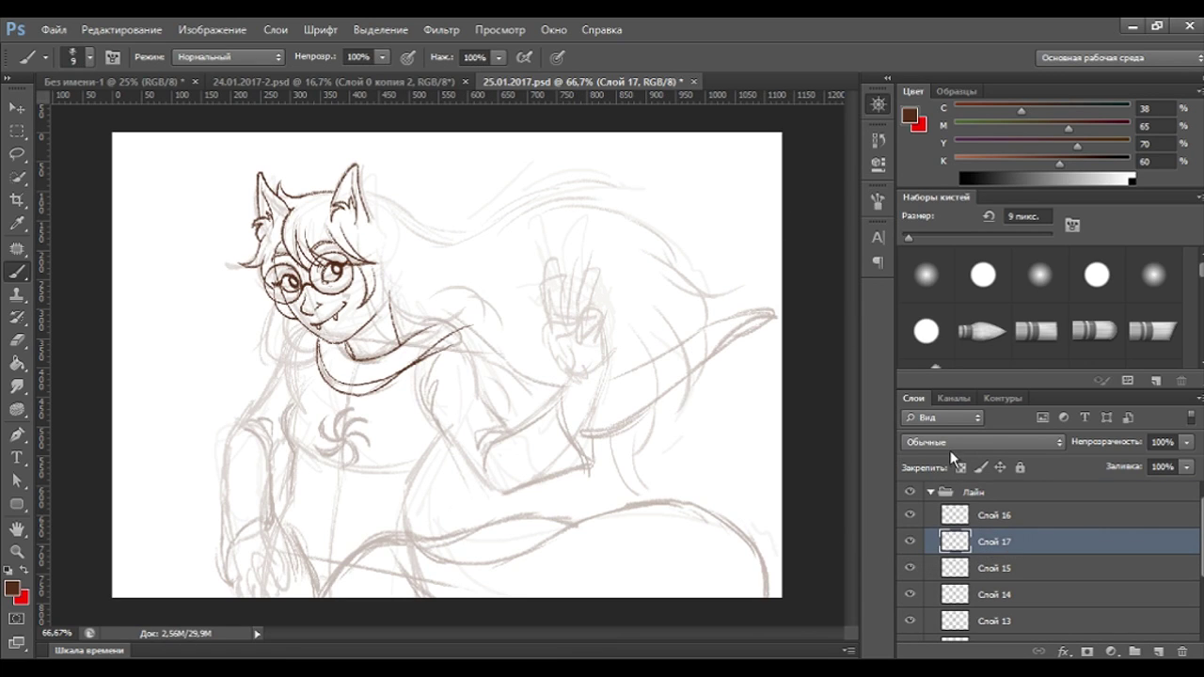
pyautogui.click(931, 492)
pyautogui.click(1159, 651)
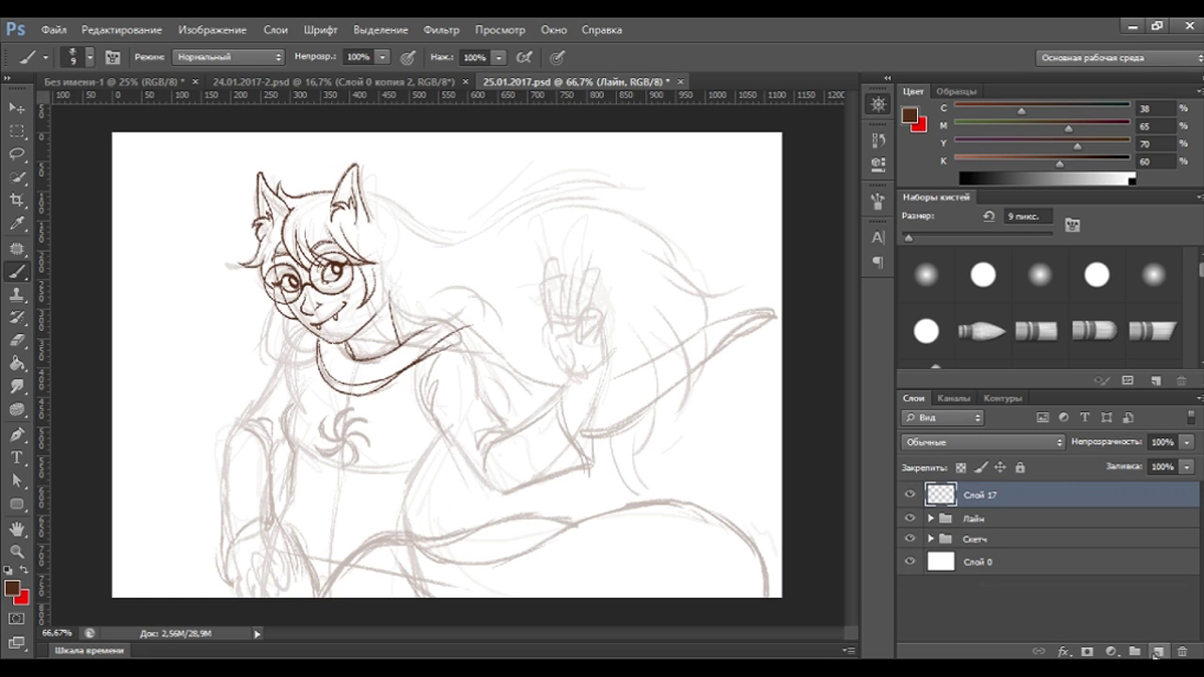
pyautogui.hotkey('ctrl', '+')
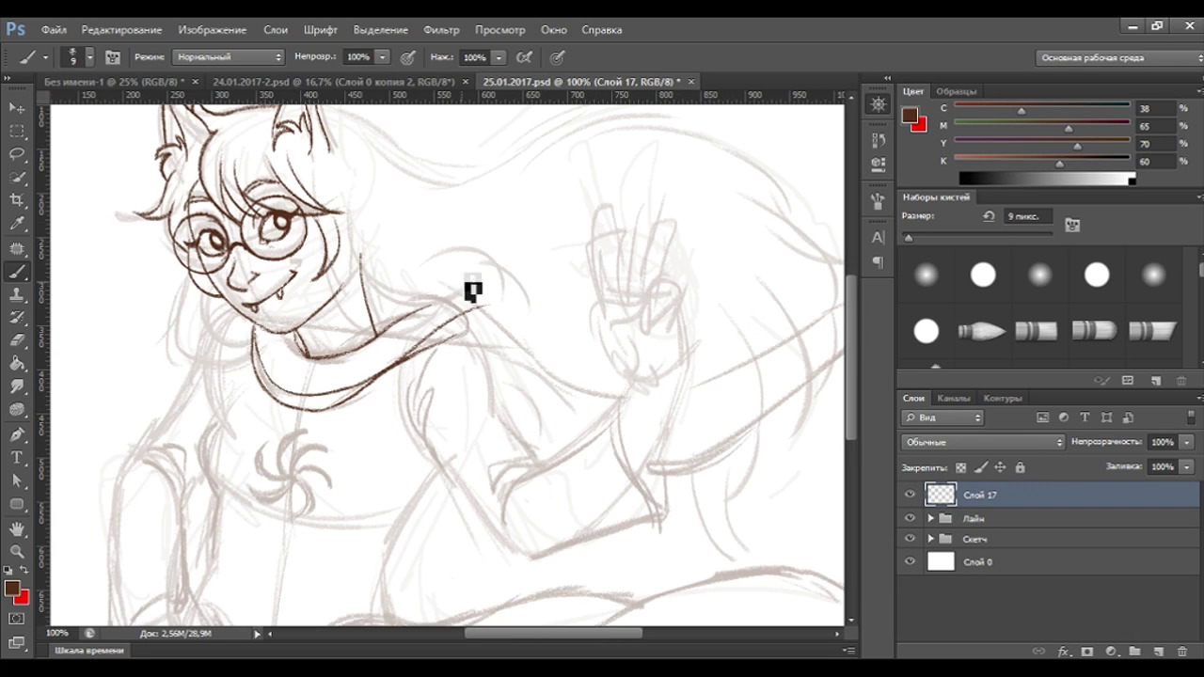
pyautogui.hotkey('ctrl', 'z')
pyautogui.moveTo(243, 320); pyautogui.dragTo(216, 403)
# Ink the shoulder line below the scarf with contour strokes, redrawing until it looks smooth.
pyautogui.moveTo(461, 320); pyautogui.dragTo(496, 407)
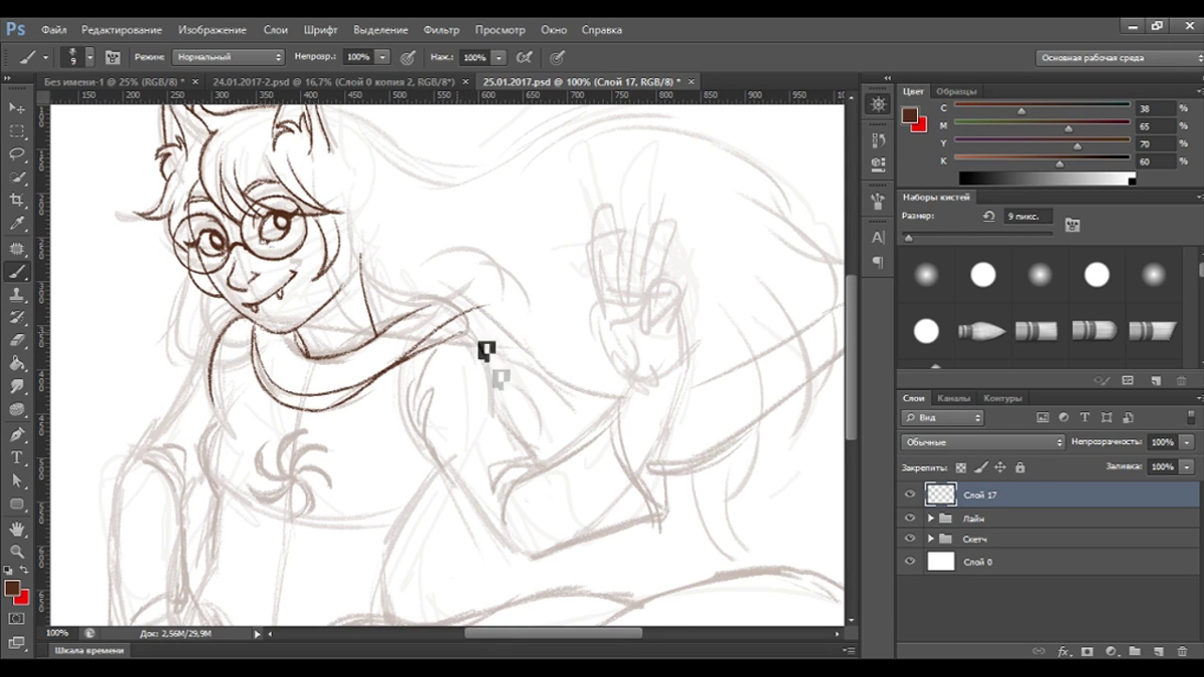
pyautogui.hotkey('ctrl', 'z')
pyautogui.moveTo(462, 325); pyautogui.dragTo(530, 449)
pyautogui.hotkey('ctrl', 'z')
pyautogui.moveTo(498, 408); pyautogui.dragTo(543, 475)
pyautogui.hotkey('ctrl', 'z')
pyautogui.moveTo(499, 407); pyautogui.dragTo(538, 466)
pyautogui.moveTo(420, 381); pyautogui.dragTo(425, 438)
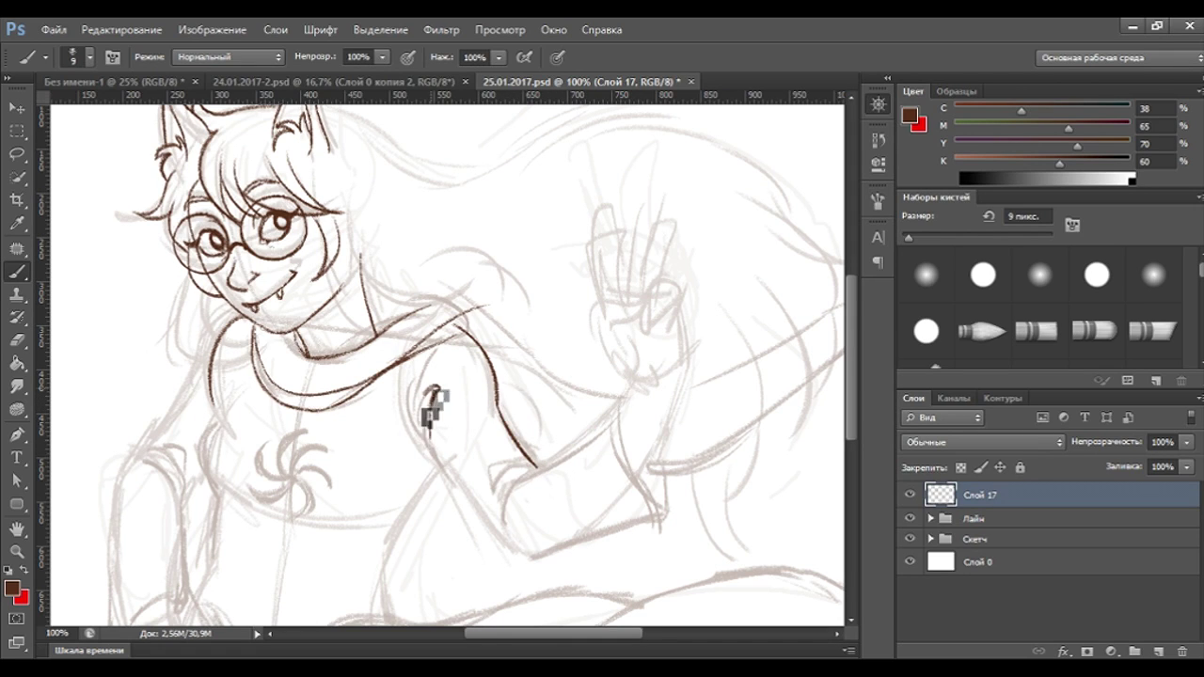
pyautogui.moveTo(414, 376)
pyautogui.mouseDown()
pyautogui.moveTo(421, 437)
pyautogui.moveTo(435, 393)
pyautogui.mouseUp()
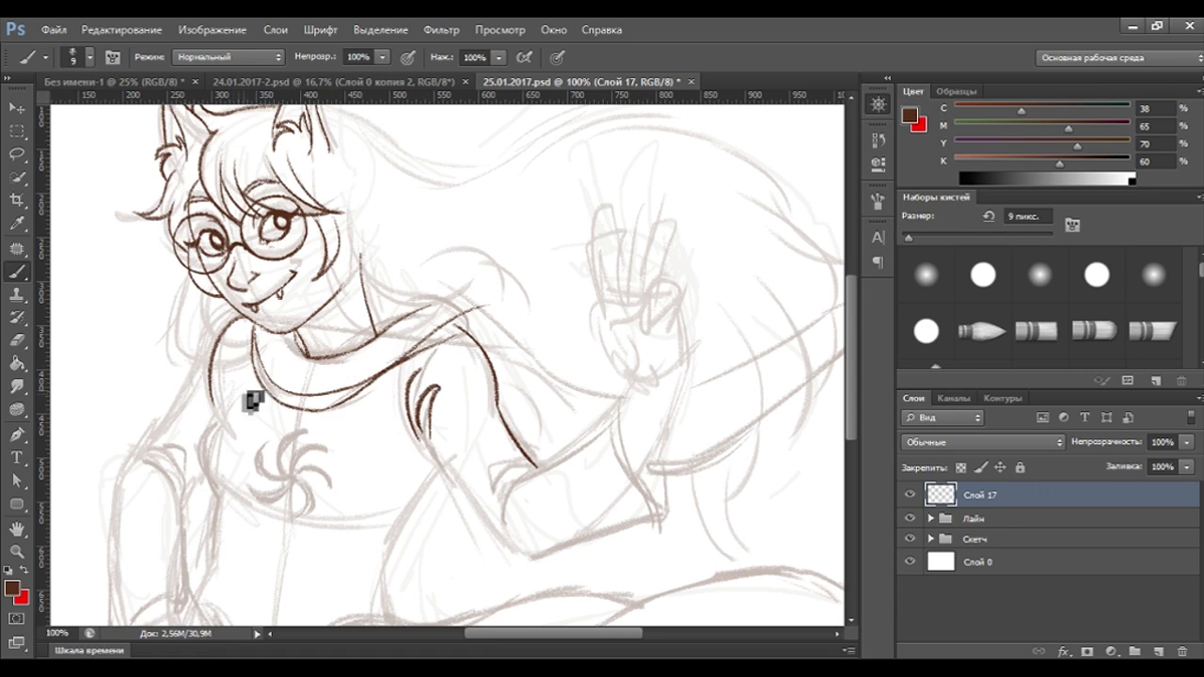
# Ink the left torso contour down to the hip and the outer arm contour.
pyautogui.moveTo(235, 350); pyautogui.dragTo(238, 386)
pyautogui.hotkey('ctrl', 'z')
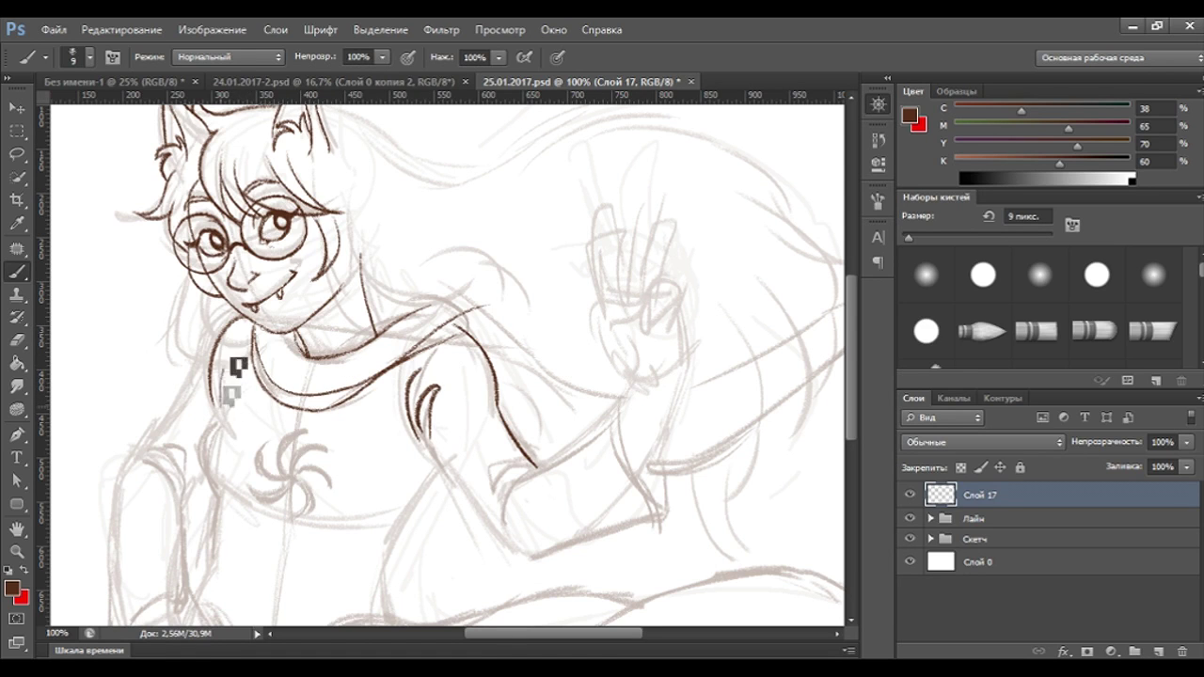
pyautogui.moveTo(226, 323); pyautogui.dragTo(213, 393)
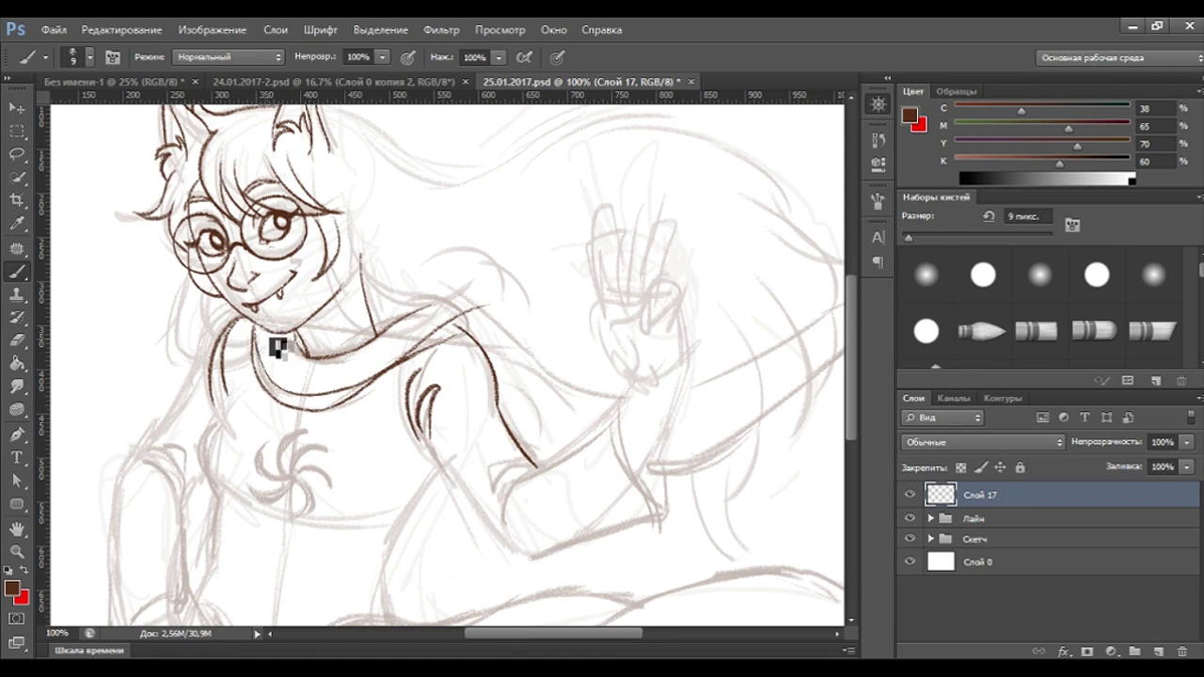
pyautogui.moveTo(213, 396); pyautogui.dragTo(206, 452)
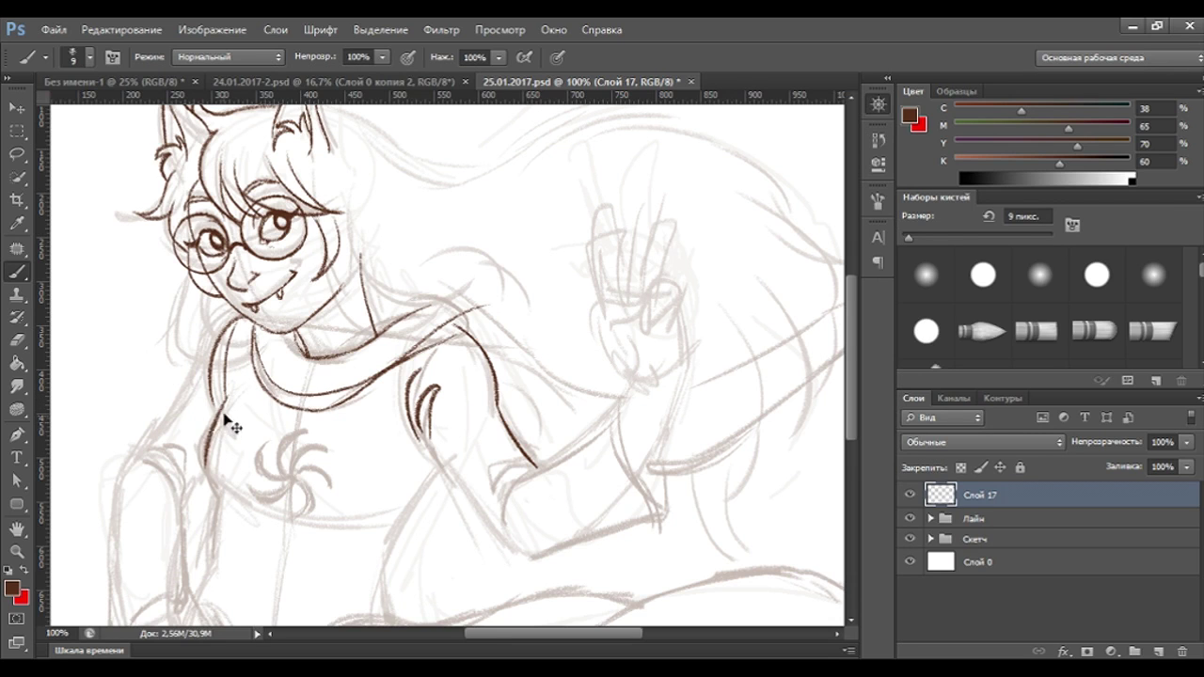
pyautogui.hotkey('ctrl', 'z')
pyautogui.moveTo(223, 429); pyautogui.dragTo(226, 497)
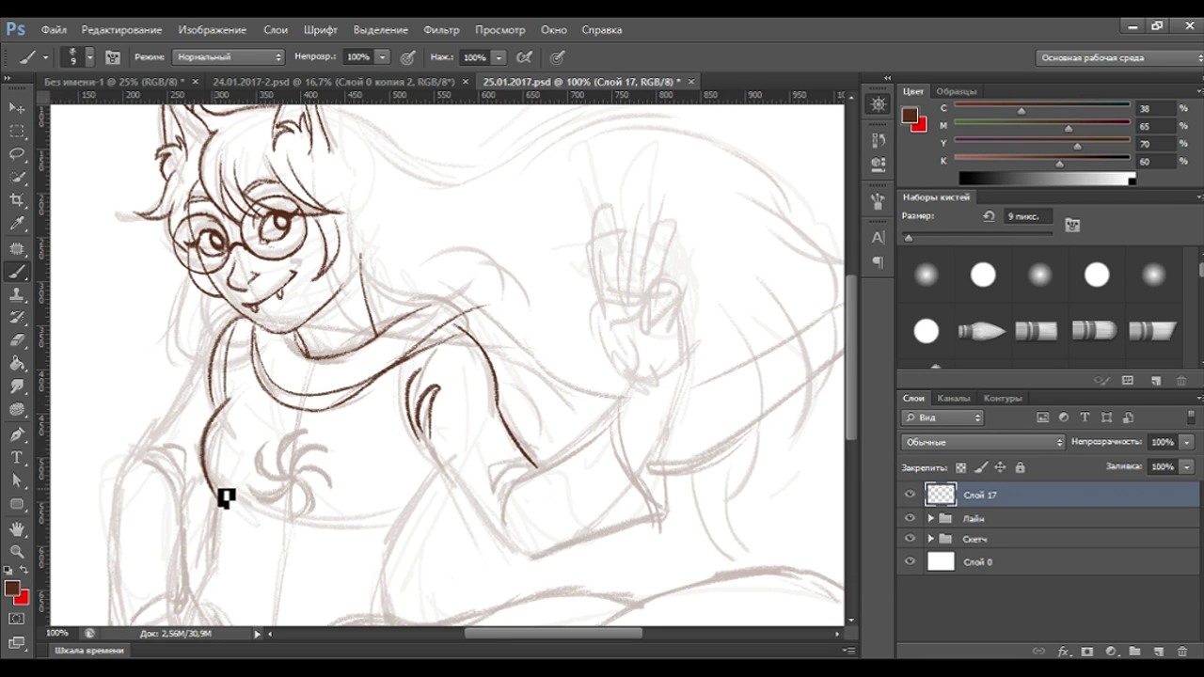
pyautogui.moveTo(685, 272); pyautogui.dragTo(725, 164)
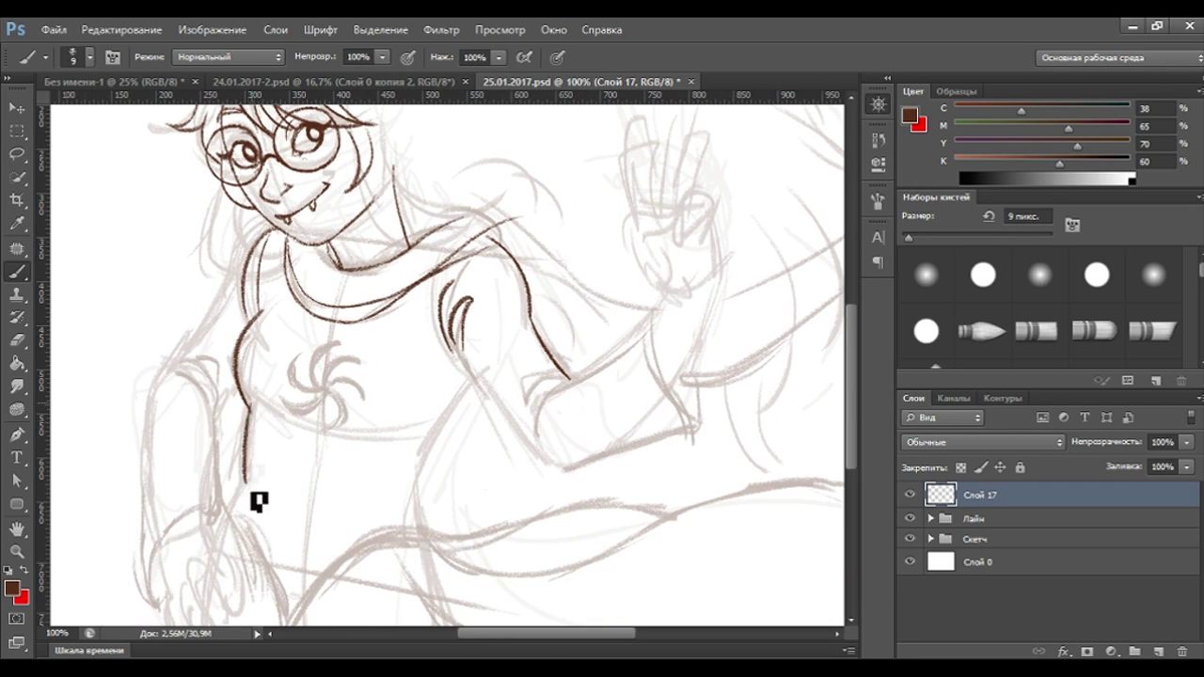
pyautogui.moveTo(252, 414); pyautogui.dragTo(249, 482)
pyautogui.moveTo(257, 408); pyautogui.dragTo(231, 523)
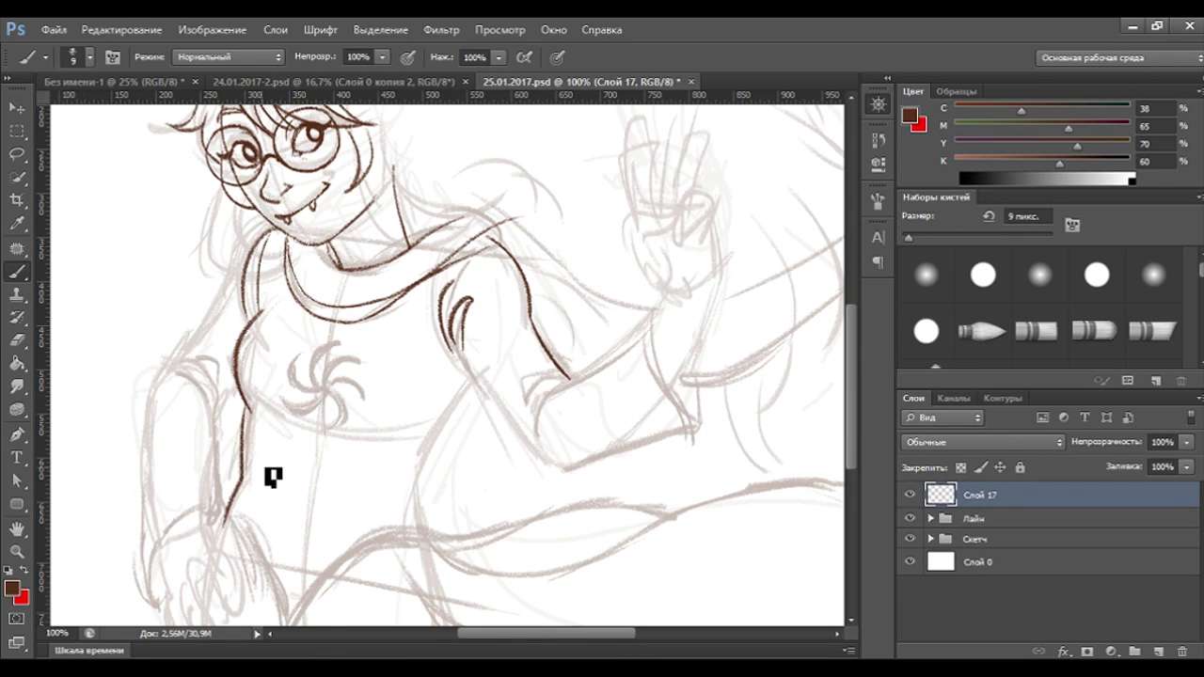
pyautogui.moveTo(477, 386)
pyautogui.mouseDown()
pyautogui.moveTo(424, 465)
pyautogui.moveTo(420, 544)
pyautogui.mouseUp()
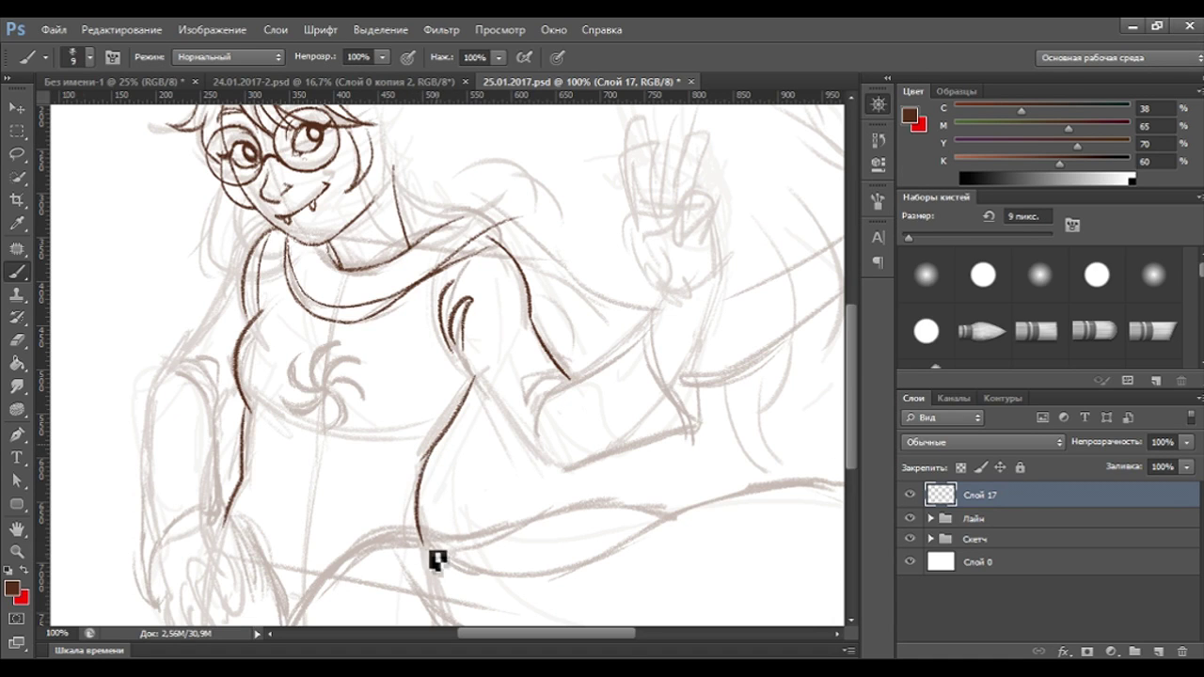
pyautogui.click(17, 341)
# Undo the old arm stroke and redraw the contour below the shoulder with a 10 px brush.
pyautogui.click(18, 273)
pyautogui.hotkey('shift', '.')
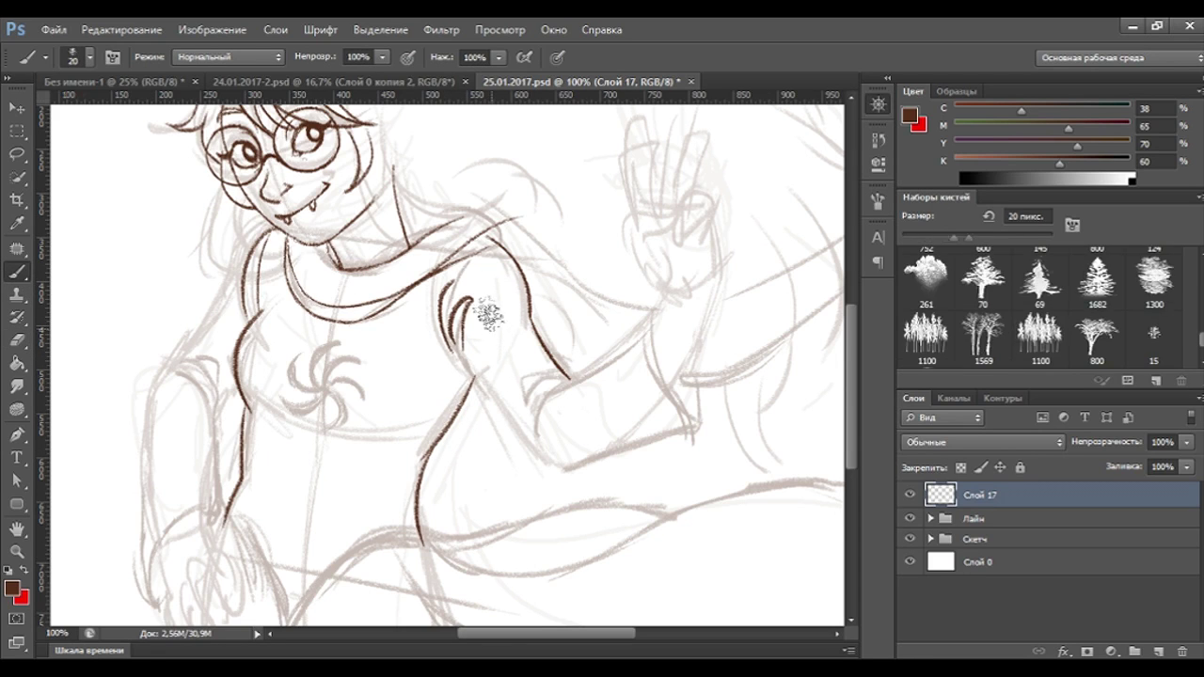
pyautogui.hotkey('ctrl', 'z')
pyautogui.hotkey('ctrl', 'alt', 'z')
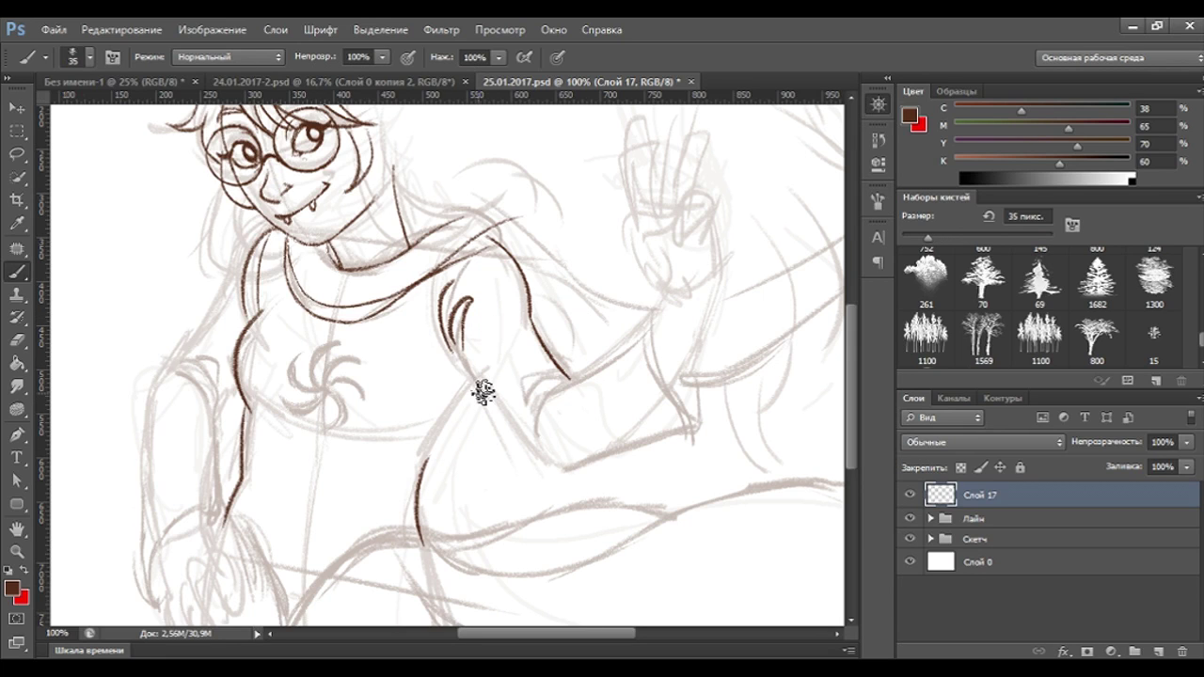
pyautogui.press('[')
pyautogui.press('[')
pyautogui.scroll(-5, 1202, 346)
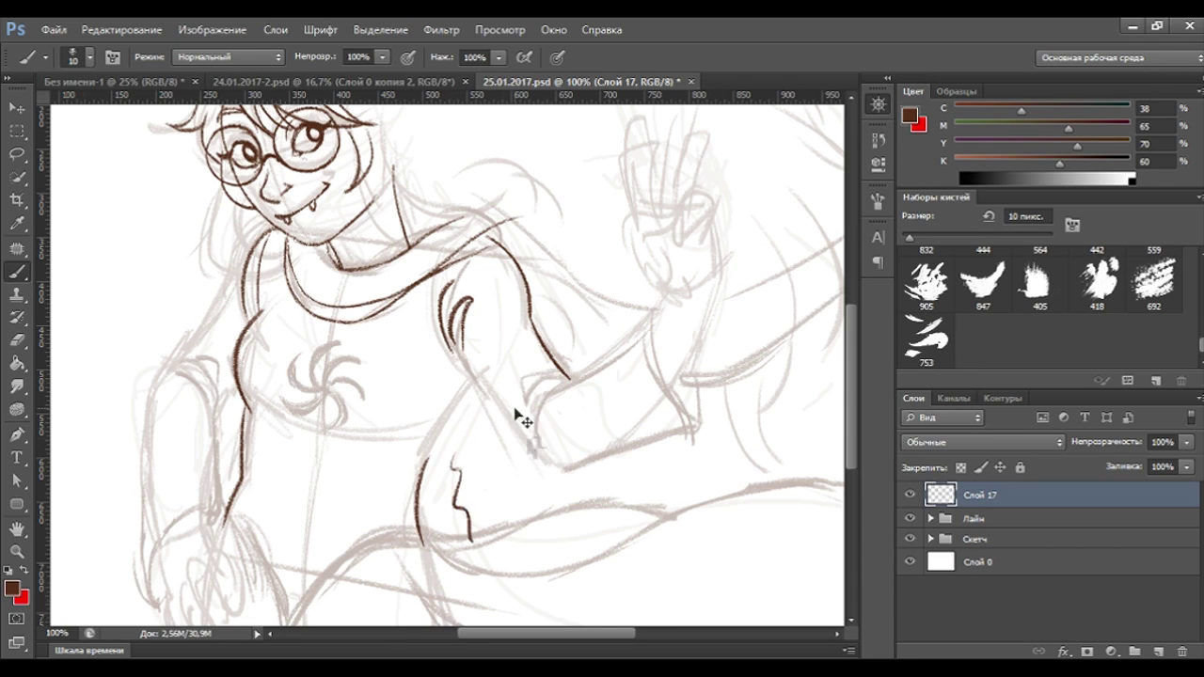
pyautogui.moveTo(482, 369); pyautogui.dragTo(440, 435)
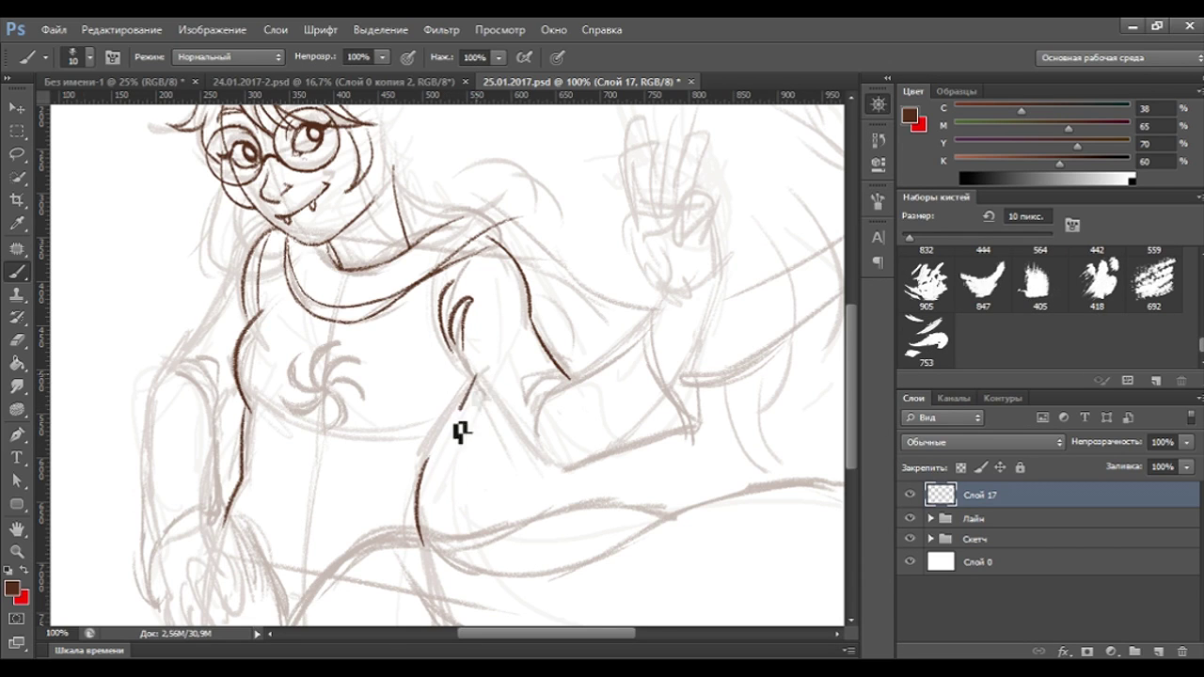
pyautogui.moveTo(476, 373); pyautogui.dragTo(421, 469)
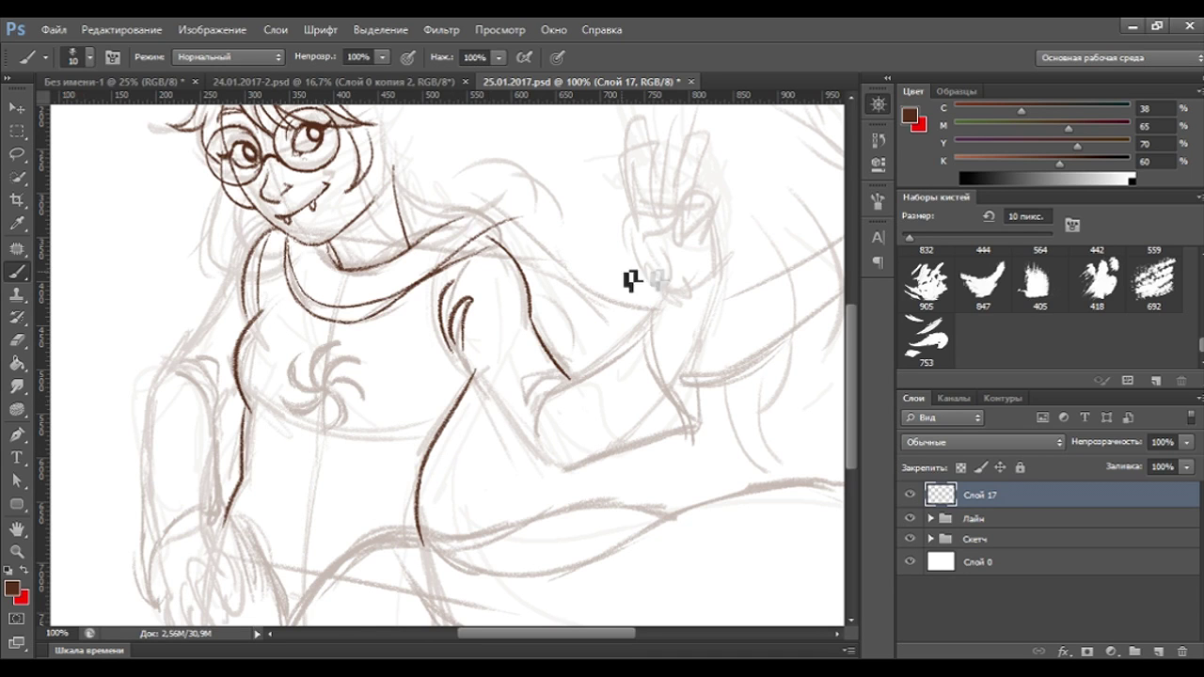
pyautogui.hotkey('ctrl', '-')
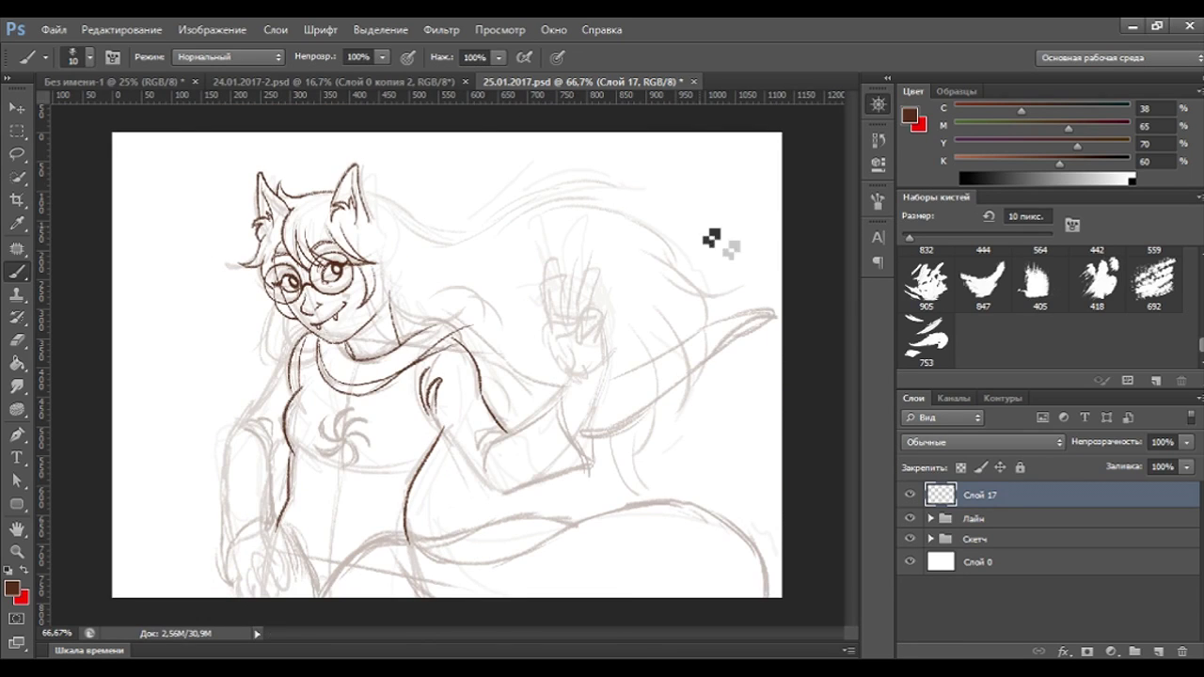
# Add Слой 18 and ink brown strokes along the arm, elbow curve and wrist.
pyautogui.click(1158, 651)
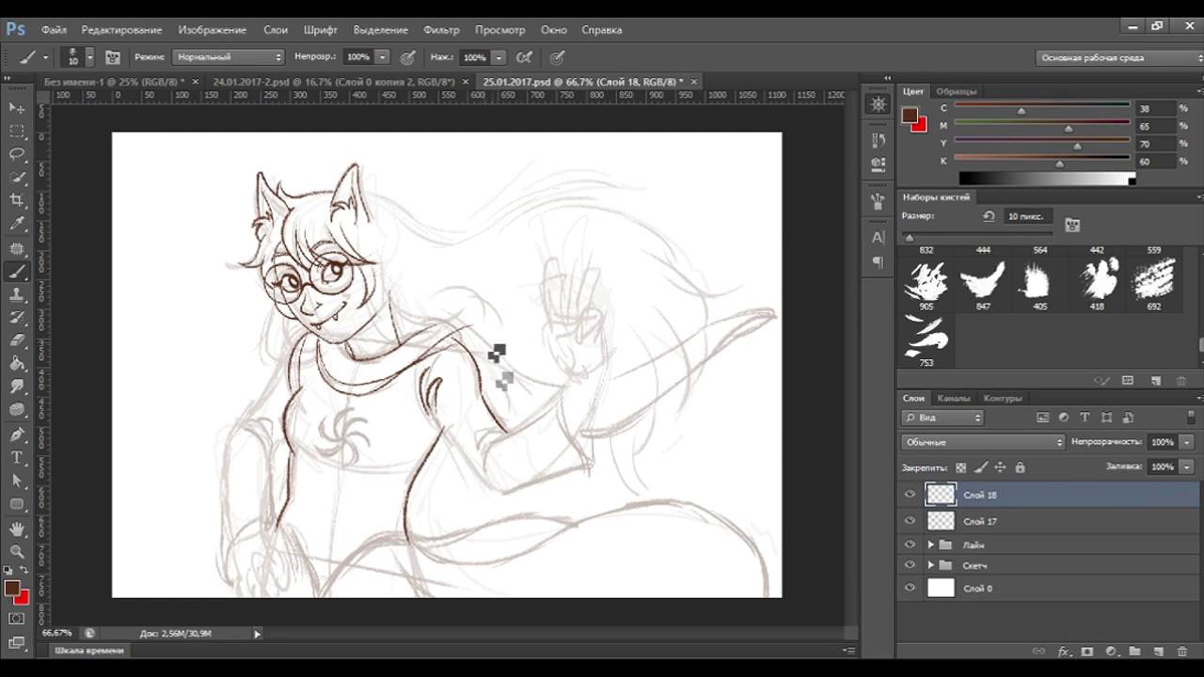
pyautogui.moveTo(470, 430); pyautogui.dragTo(480, 470)
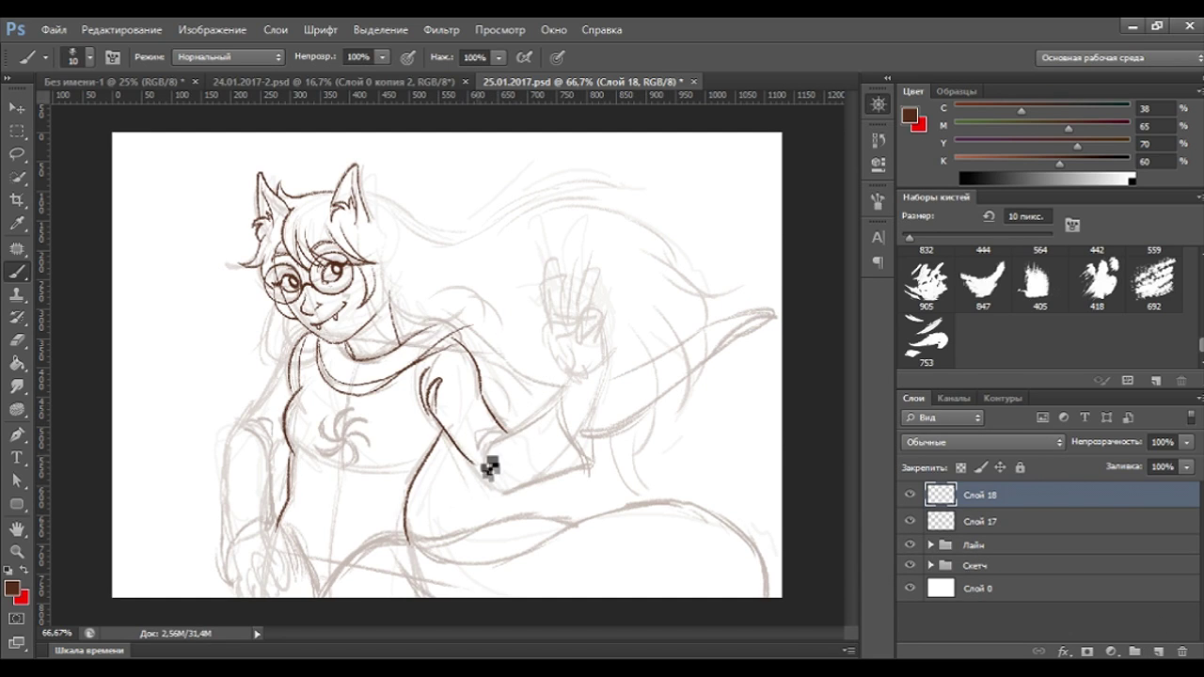
pyautogui.hotkey('ctrl', '+')
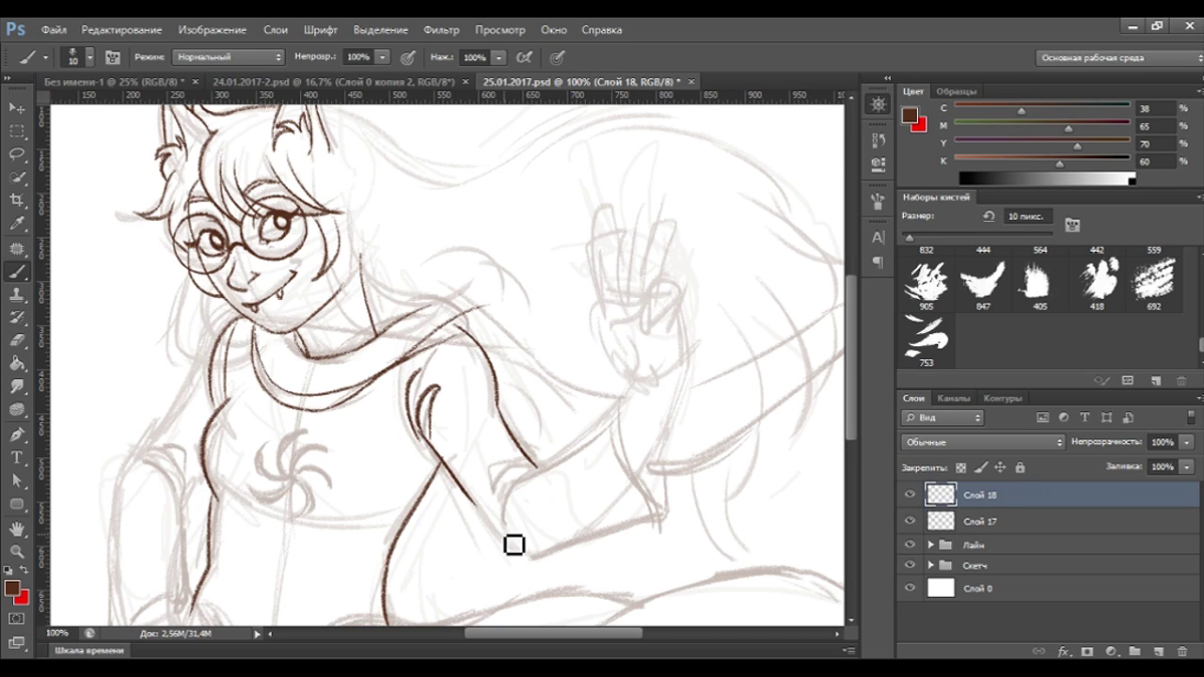
pyautogui.moveTo(508, 494); pyautogui.dragTo(610, 444)
pyautogui.hotkey('ctrl', 'z')
pyautogui.hotkey('ctrl', 'z')
pyautogui.moveTo(513, 506)
pyautogui.mouseDown()
pyautogui.moveTo(621, 398)
pyautogui.moveTo(661, 513)
pyautogui.moveTo(677, 520)
pyautogui.mouseUp()
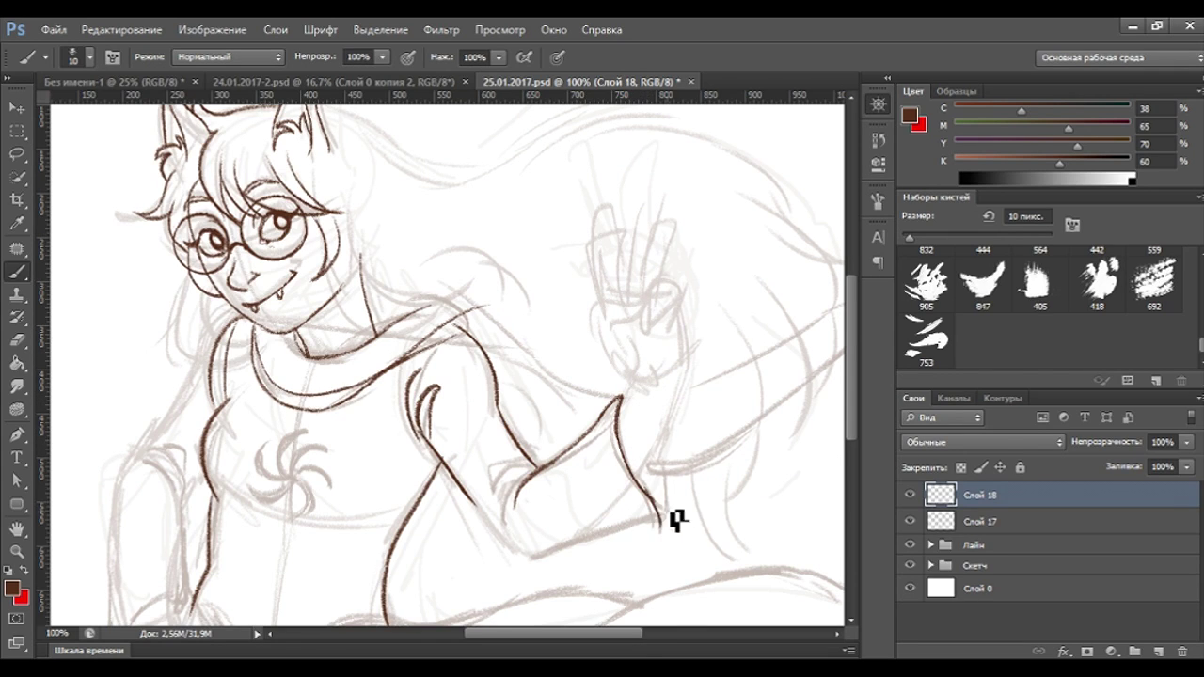
pyautogui.moveTo(631, 466); pyautogui.dragTo(649, 545)
pyautogui.moveTo(666, 461); pyautogui.dragTo(649, 554)
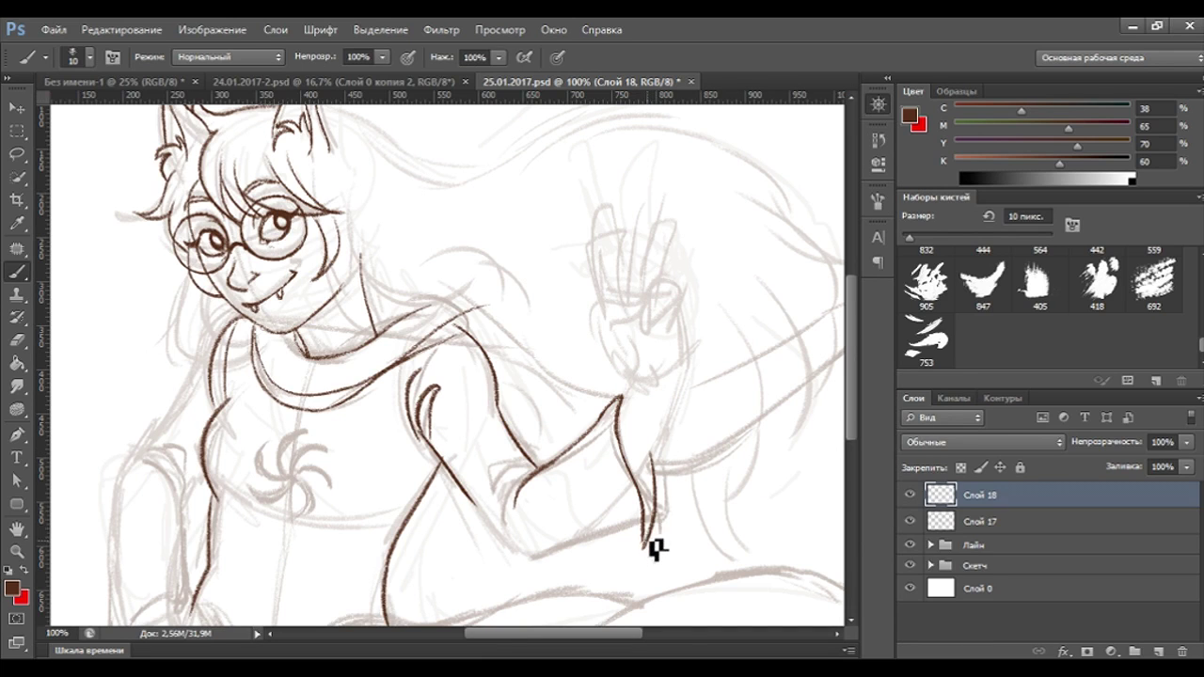
# Rework the wrist lines with a small hook and ink the wrist's bottom edge.
pyautogui.hotkey('ctrl', 'z')
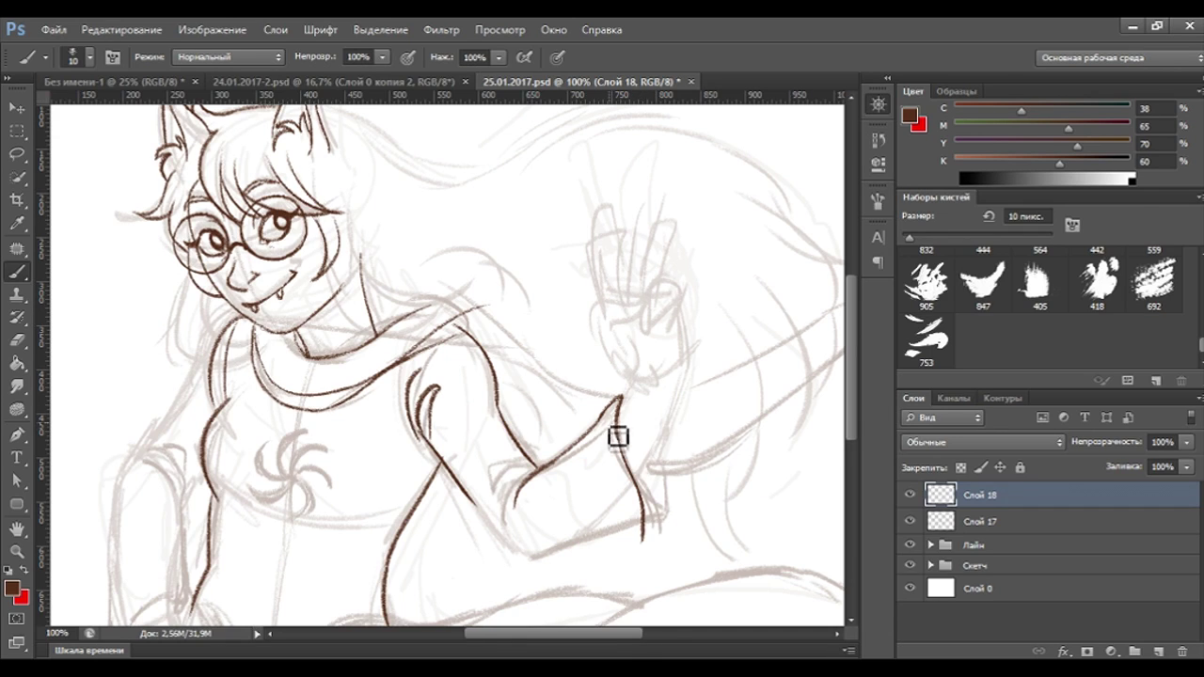
pyautogui.hotkey('ctrl', 'z')
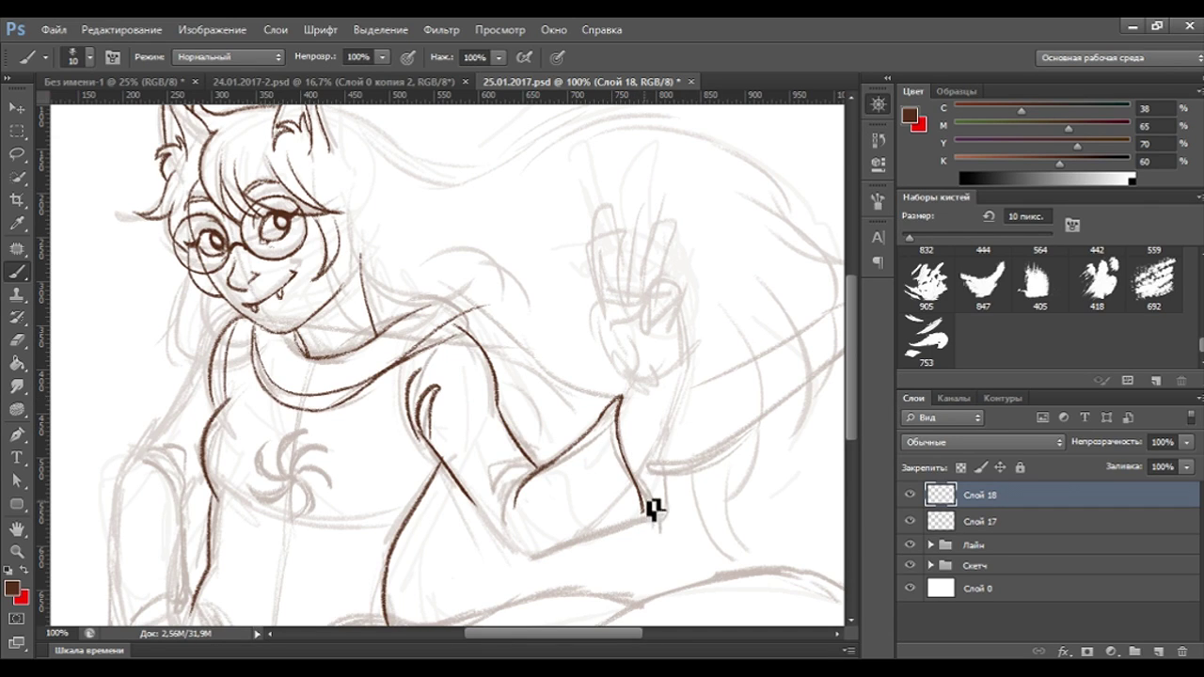
pyautogui.moveTo(648, 464)
pyautogui.mouseDown()
pyautogui.moveTo(651, 530)
pyautogui.moveTo(622, 539)
pyautogui.mouseUp()
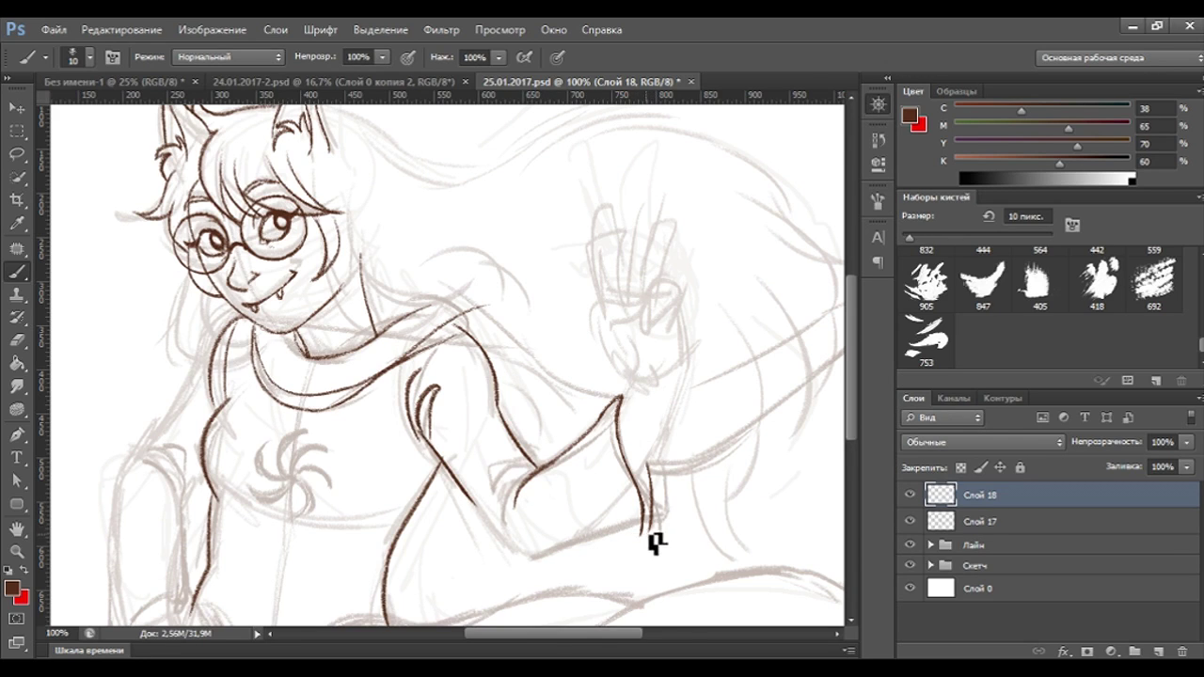
pyautogui.hotkey('ctrl', 'z')
pyautogui.hotkey('ctrl', 'z')
pyautogui.moveTo(643, 506); pyautogui.dragTo(649, 527)
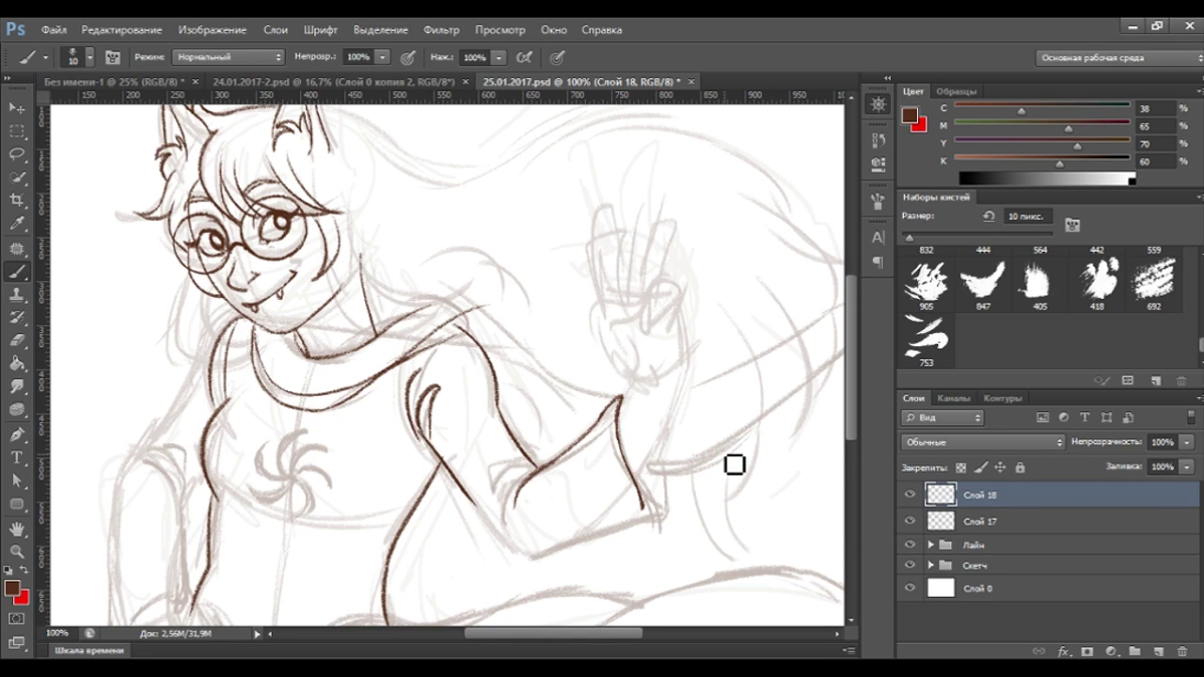
pyautogui.moveTo(648, 464); pyautogui.dragTo(656, 522)
pyautogui.moveTo(656, 461); pyautogui.dragTo(652, 514)
pyautogui.moveTo(656, 462); pyautogui.dragTo(653, 513)
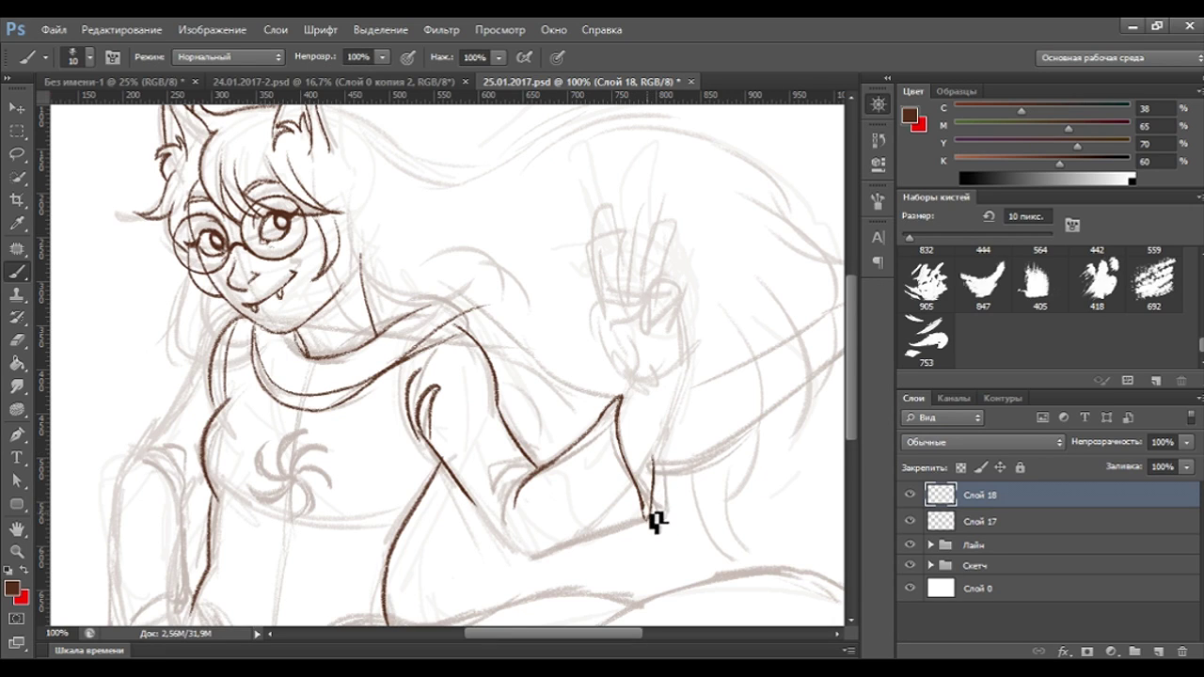
pyautogui.moveTo(652, 517); pyautogui.dragTo(591, 534)
pyautogui.moveTo(658, 517); pyautogui.dragTo(532, 559)
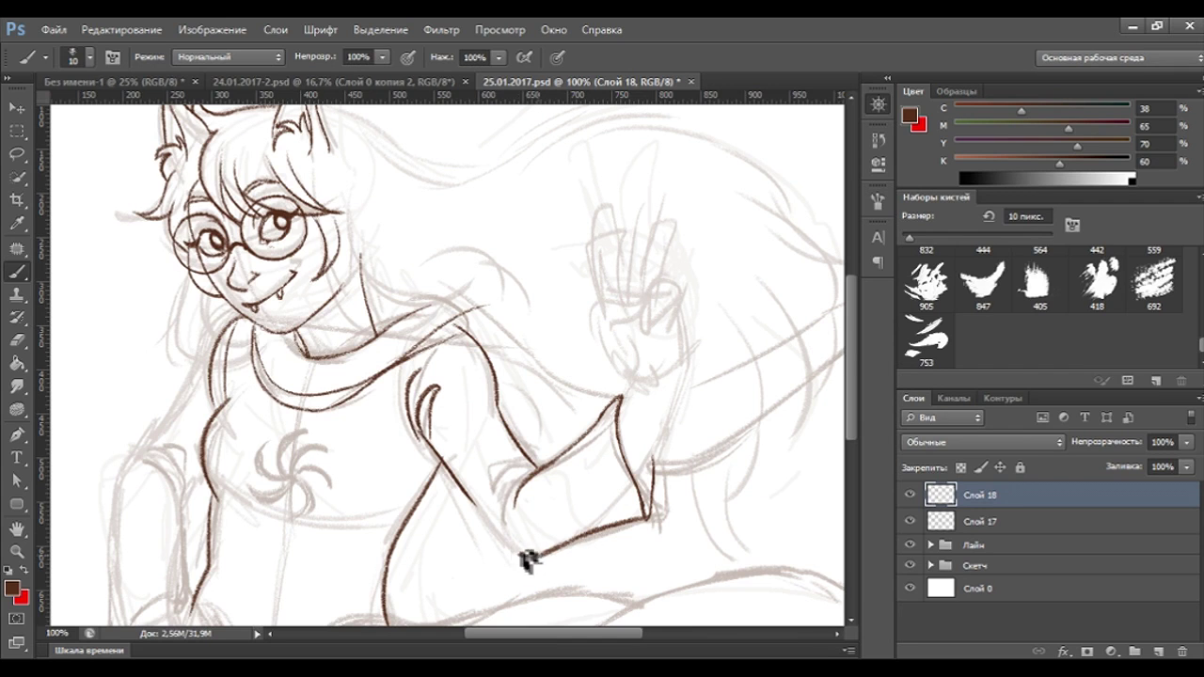
# Sharpen and trim the sleeve corner, then zoom out to review the whole arm.
pyautogui.hotkey('ctrl', '+')
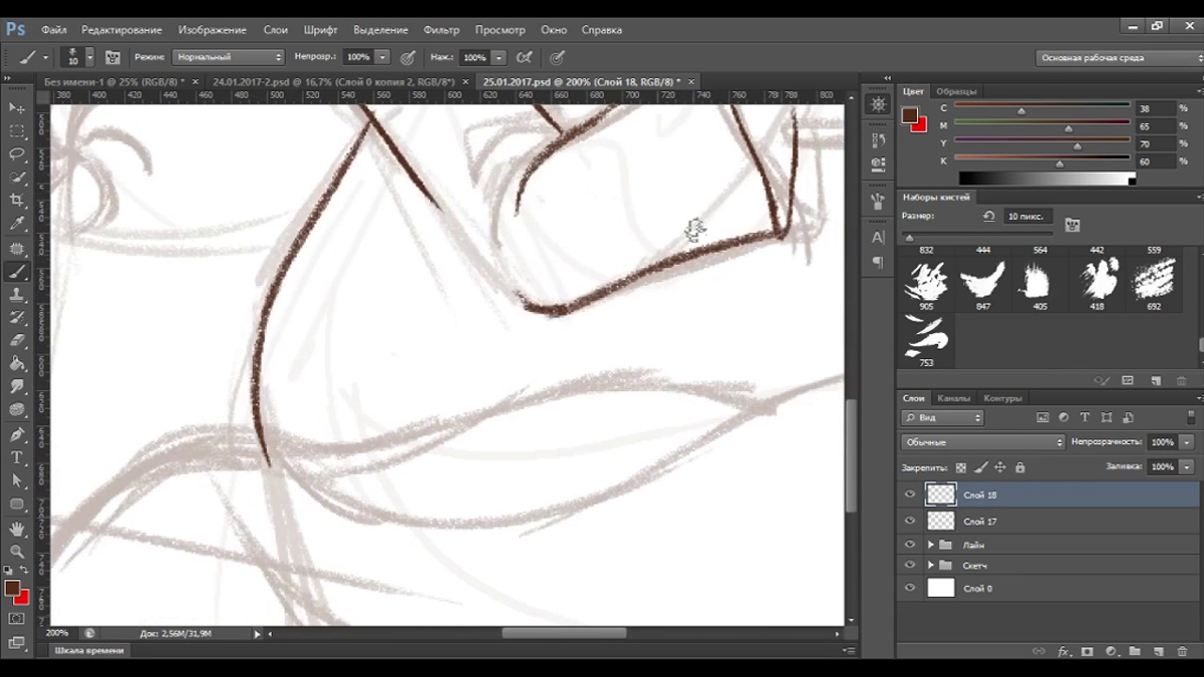
pyautogui.hotkey('ctrl', 'z')
pyautogui.moveTo(419, 185); pyautogui.dragTo(544, 322)
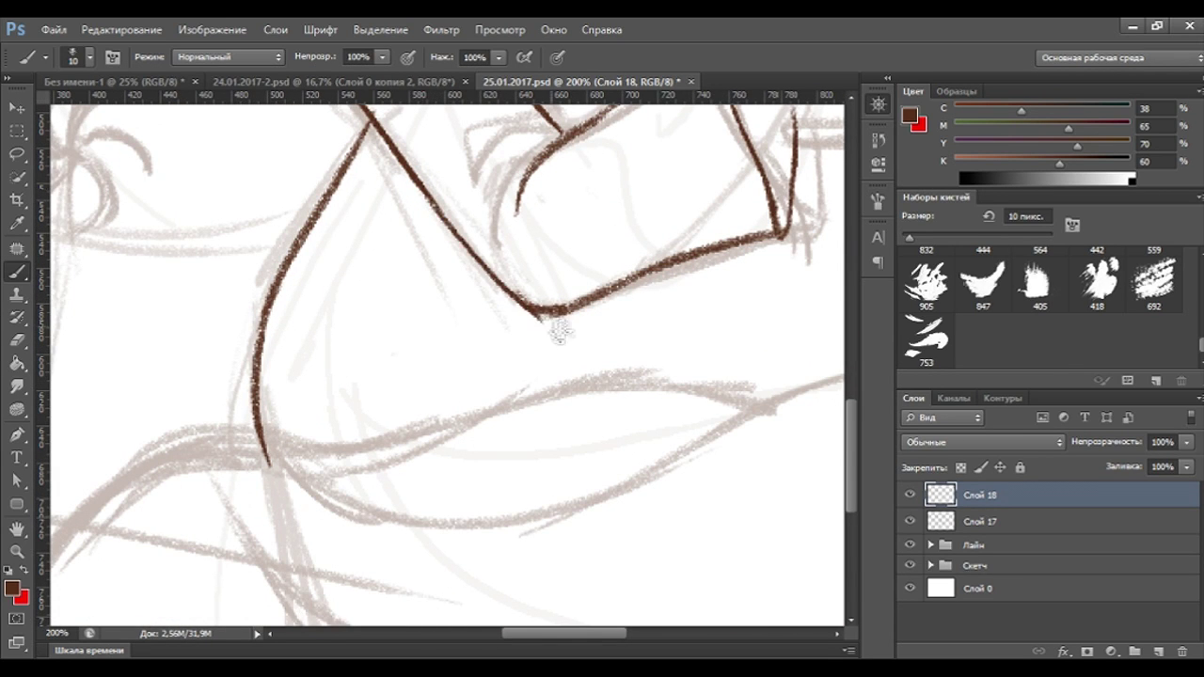
pyautogui.click(18, 341)
pyautogui.moveTo(559, 330); pyautogui.dragTo(543, 326)
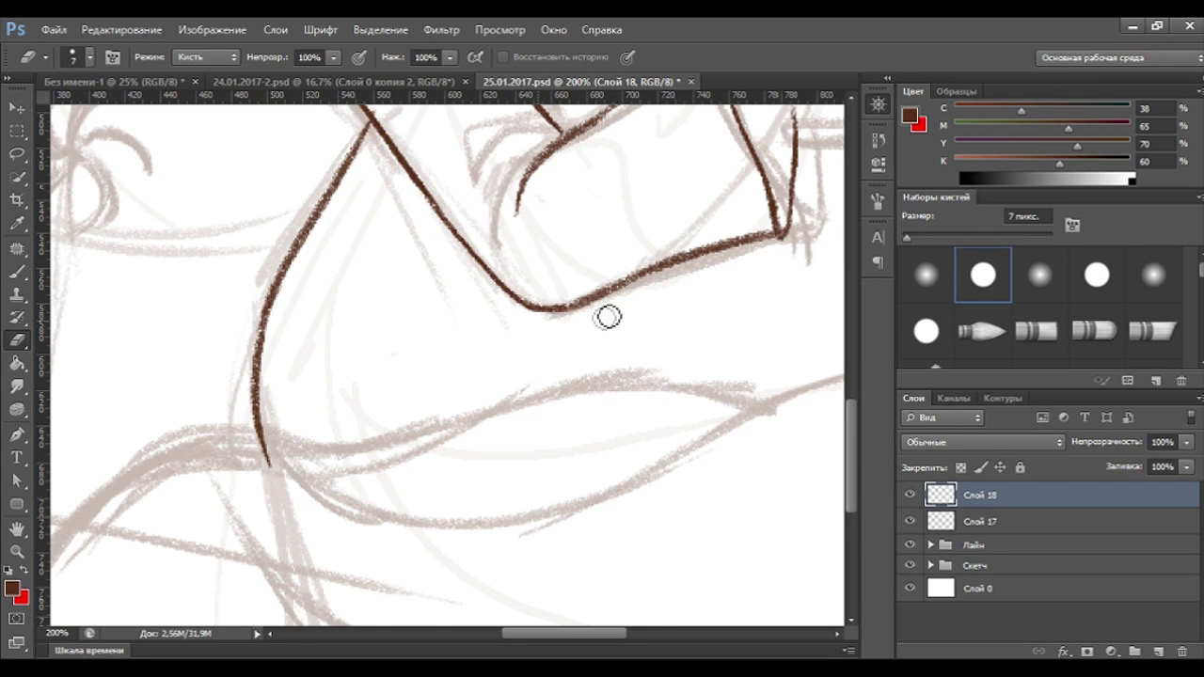
pyautogui.click(17, 273)
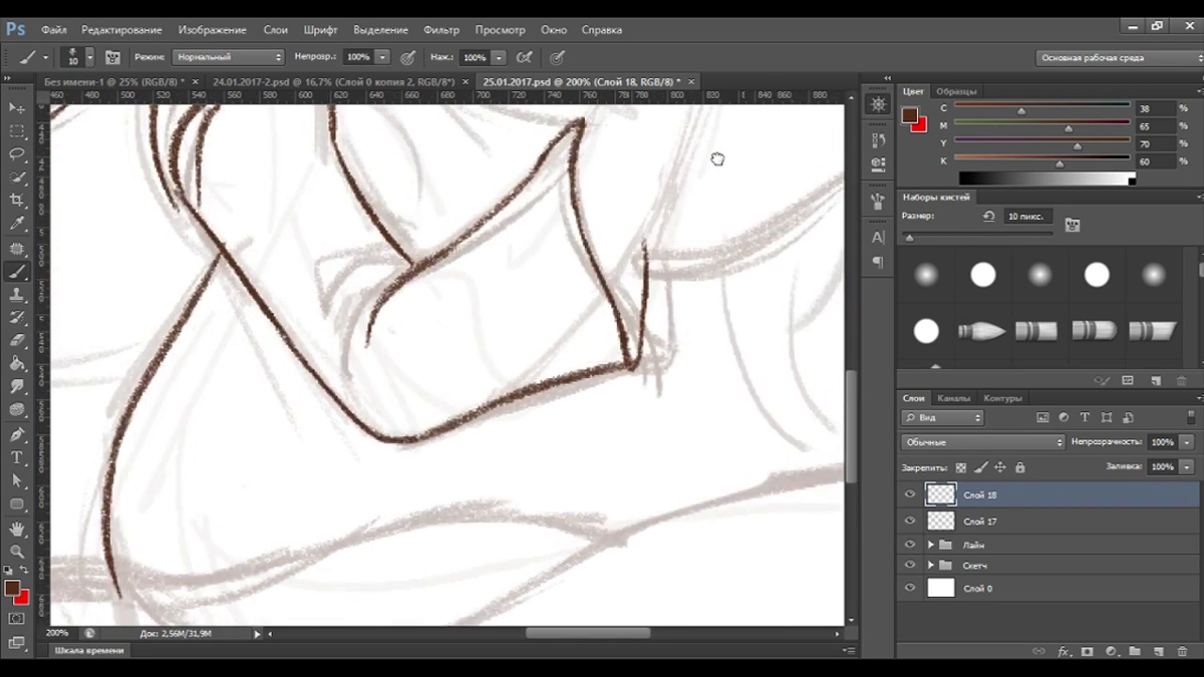
pyautogui.moveTo(693, 180); pyautogui.dragTo(607, 494)
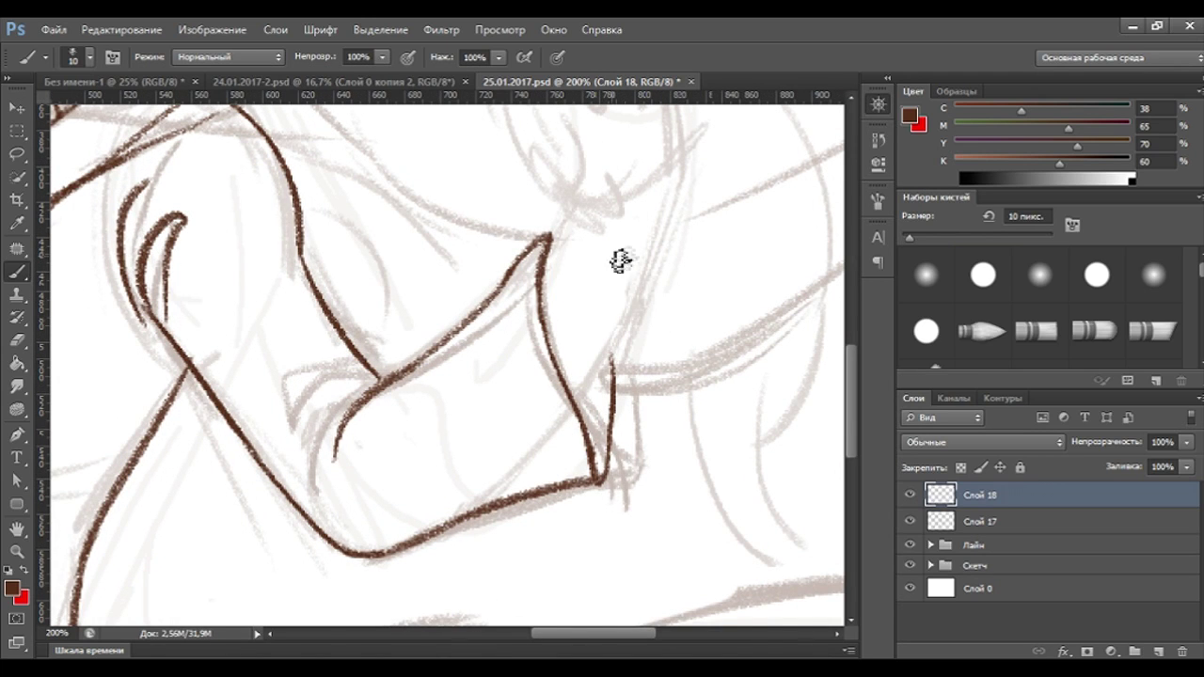
pyautogui.hotkey('ctrl', '-')
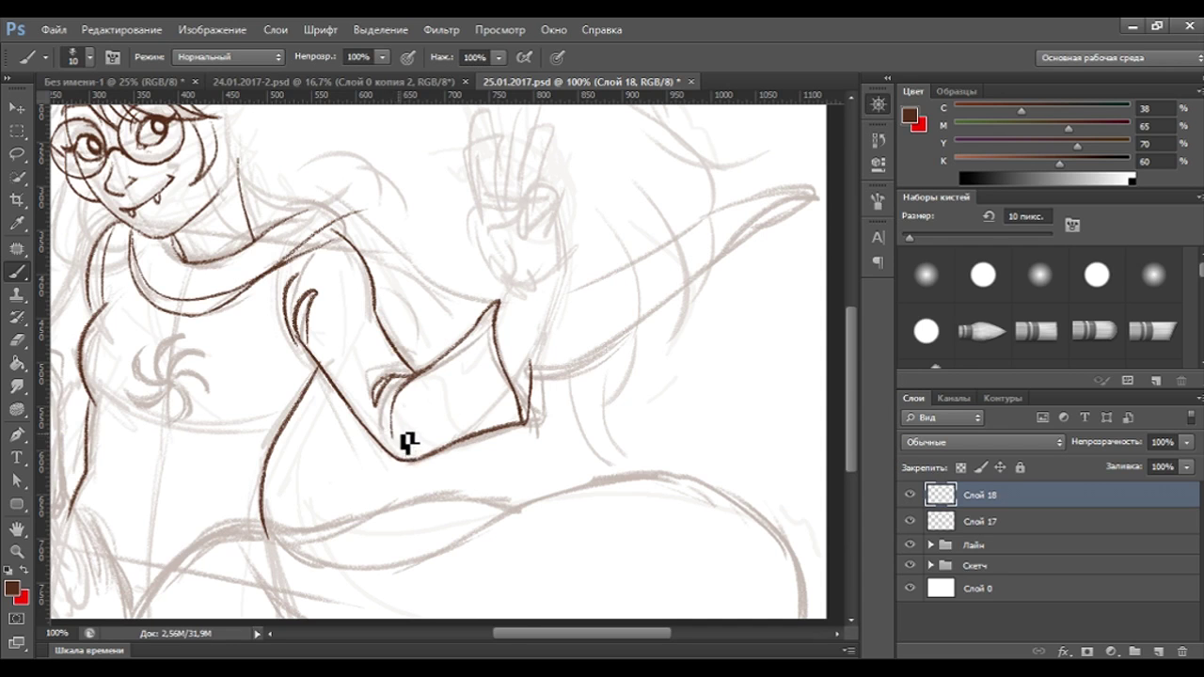
pyautogui.hotkey('ctrl', '-')
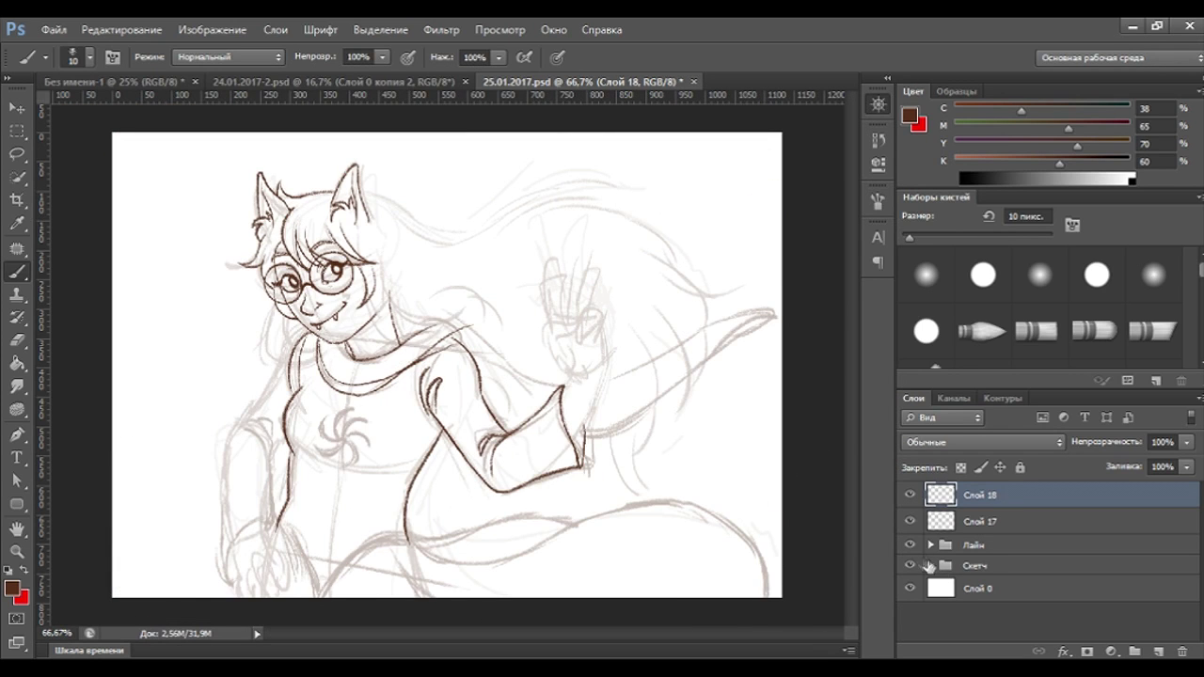
# Erase stray lines near the sleeve and redraw the inner elbow line, checking without the Скетч group.
pyautogui.click(909, 567)
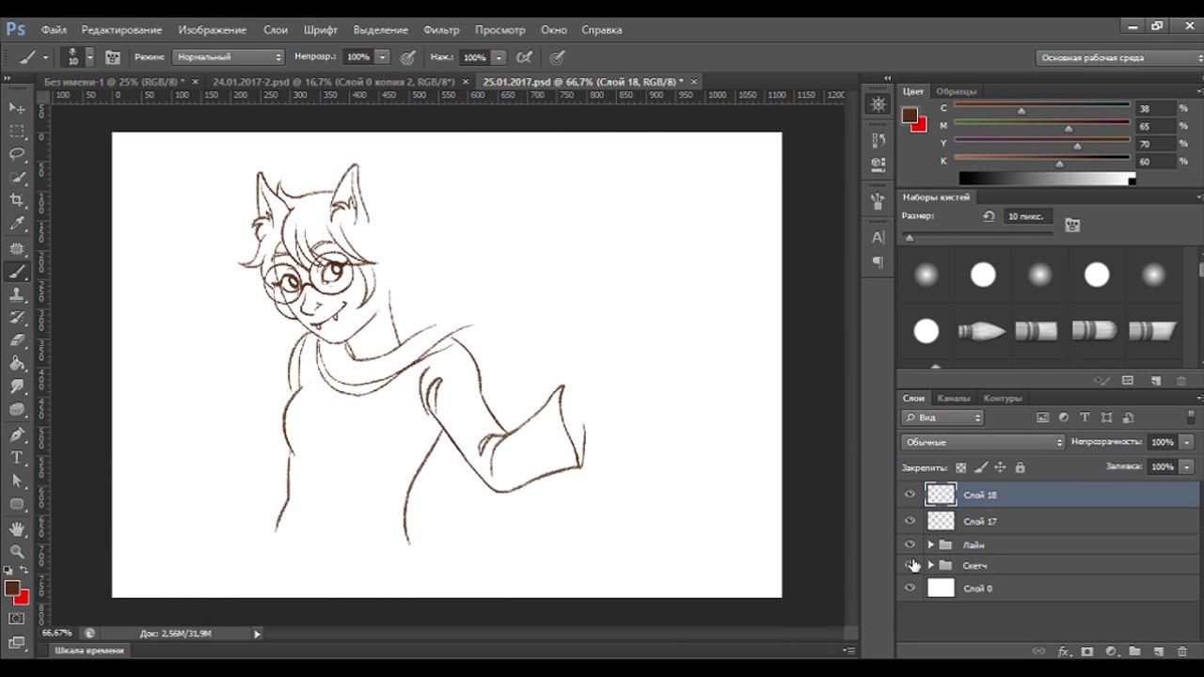
pyautogui.click(909, 565)
pyautogui.hotkey('ctrl', '+')
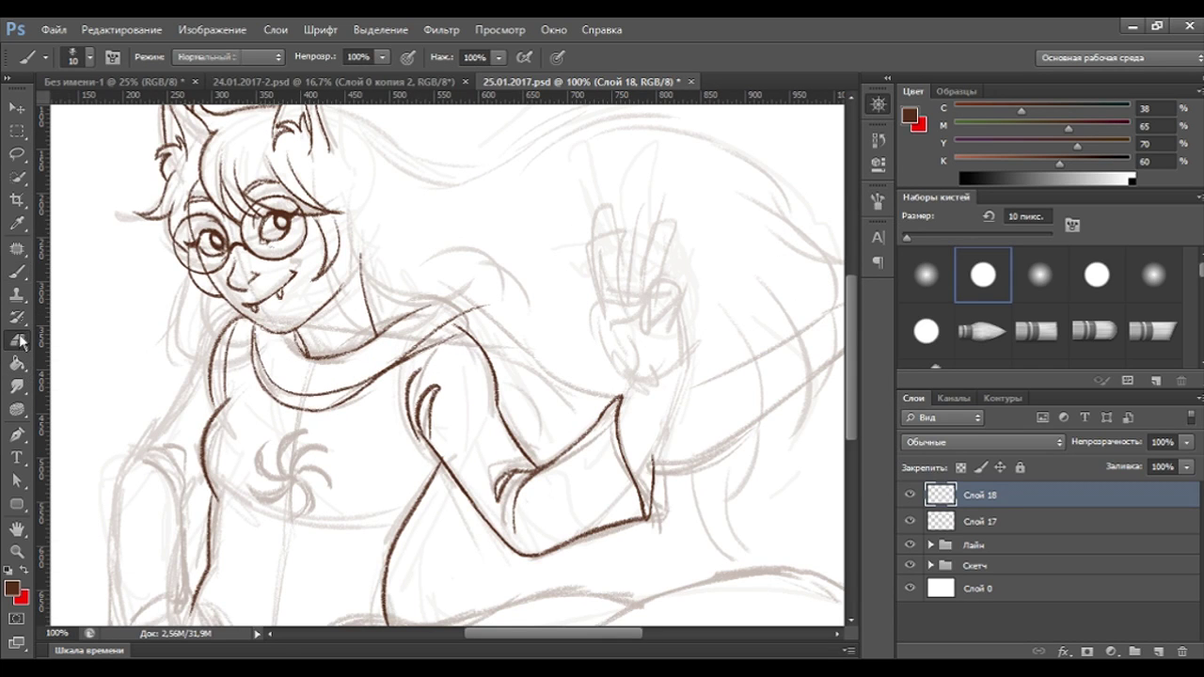
pyautogui.click(18, 342)
pyautogui.moveTo(525, 492)
pyautogui.mouseDown()
pyautogui.moveTo(511, 506)
pyautogui.moveTo(517, 479)
pyautogui.moveTo(532, 485)
pyautogui.mouseUp()
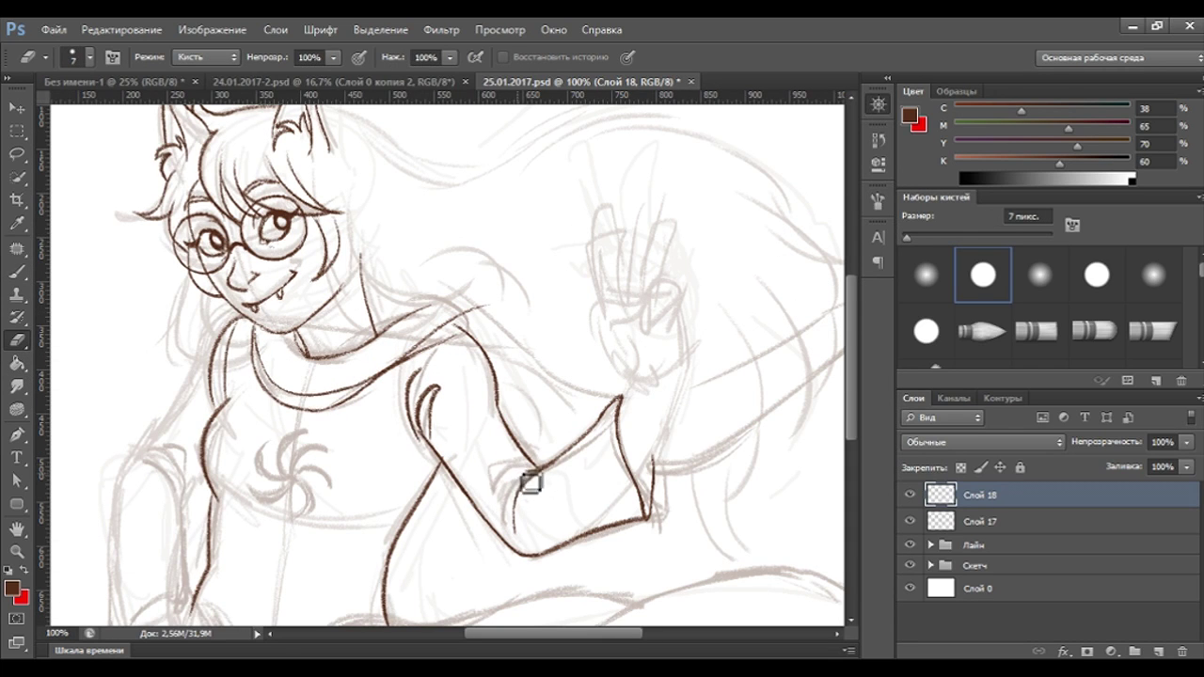
pyautogui.click(17, 271)
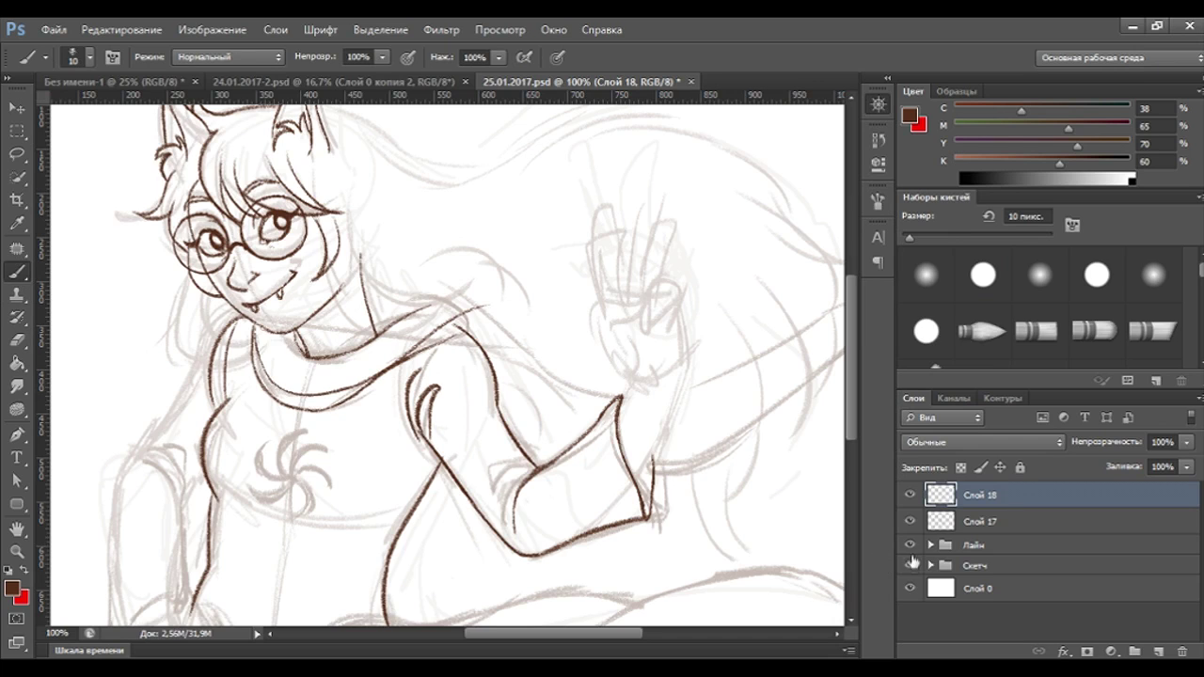
pyautogui.click(909, 565)
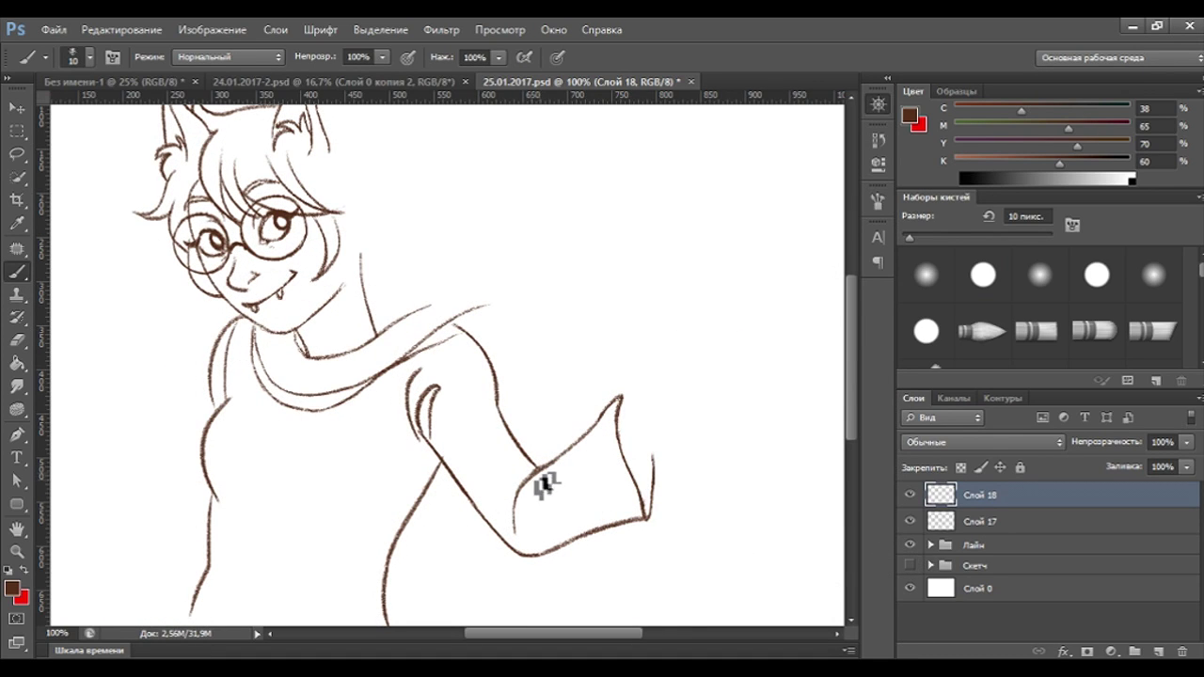
pyautogui.moveTo(517, 477); pyautogui.dragTo(511, 514)
# Compare Слой 17 and Слой 18, then merge Слой 18 down into Слой 17.
pyautogui.click(909, 565)
pyautogui.hotkey('ctrl', '-')
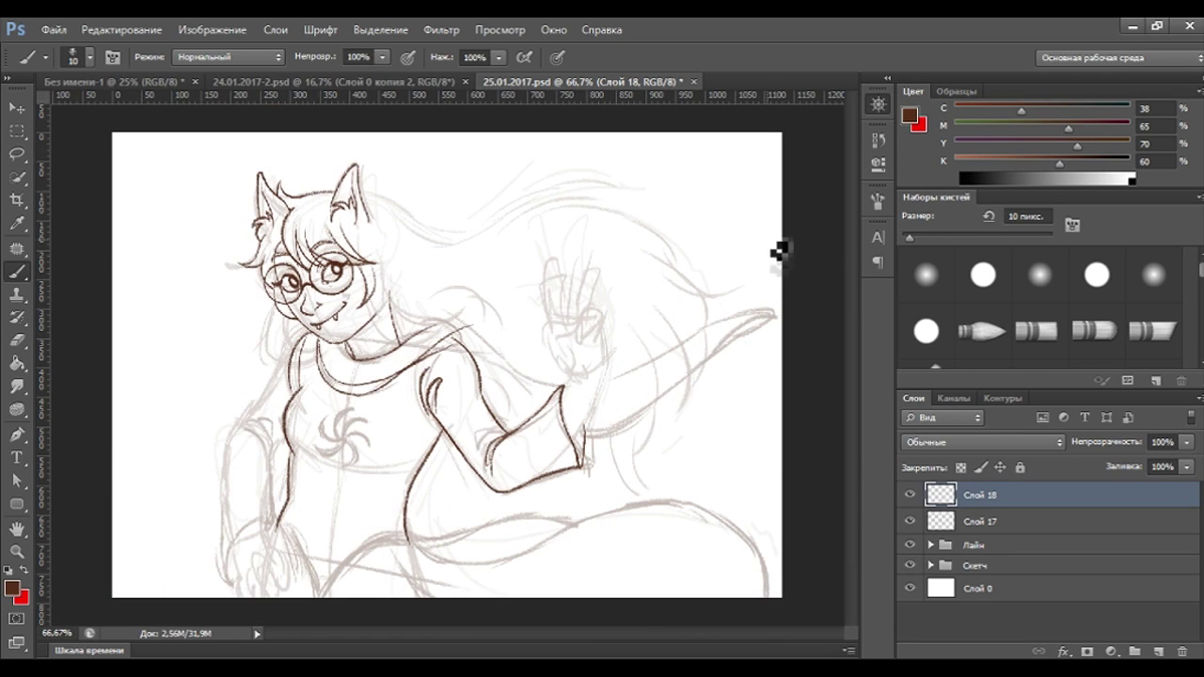
pyautogui.hotkey('ctrl', '+')
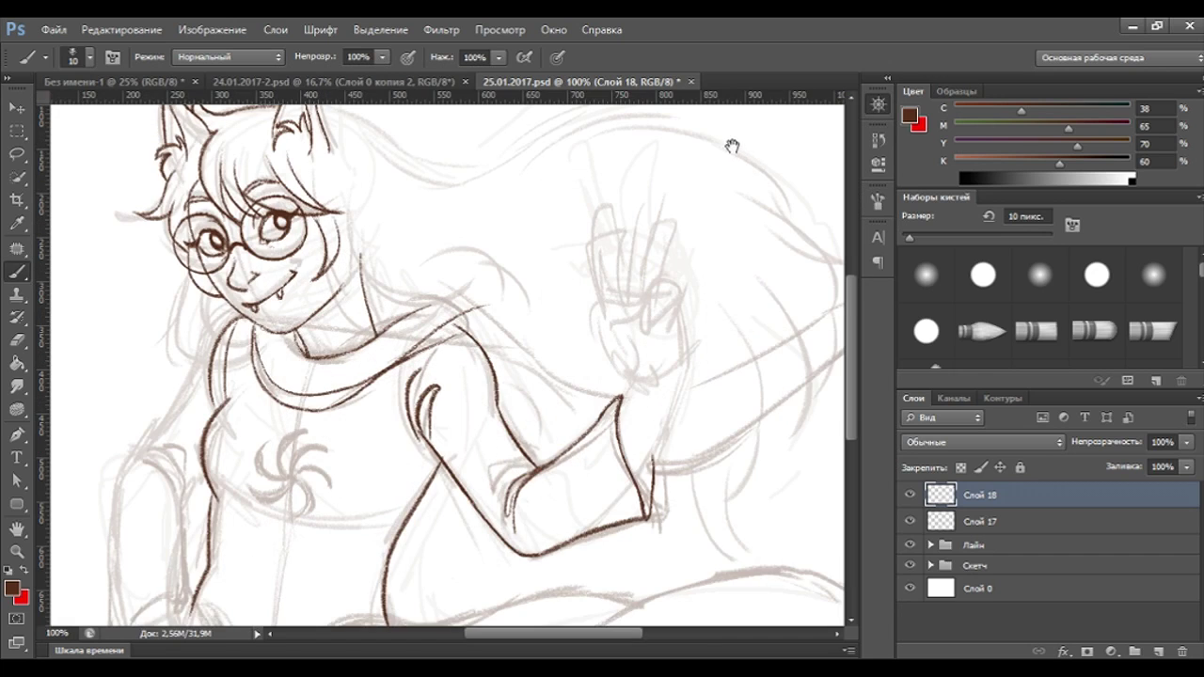
pyautogui.moveTo(721, 147); pyautogui.dragTo(696, 146)
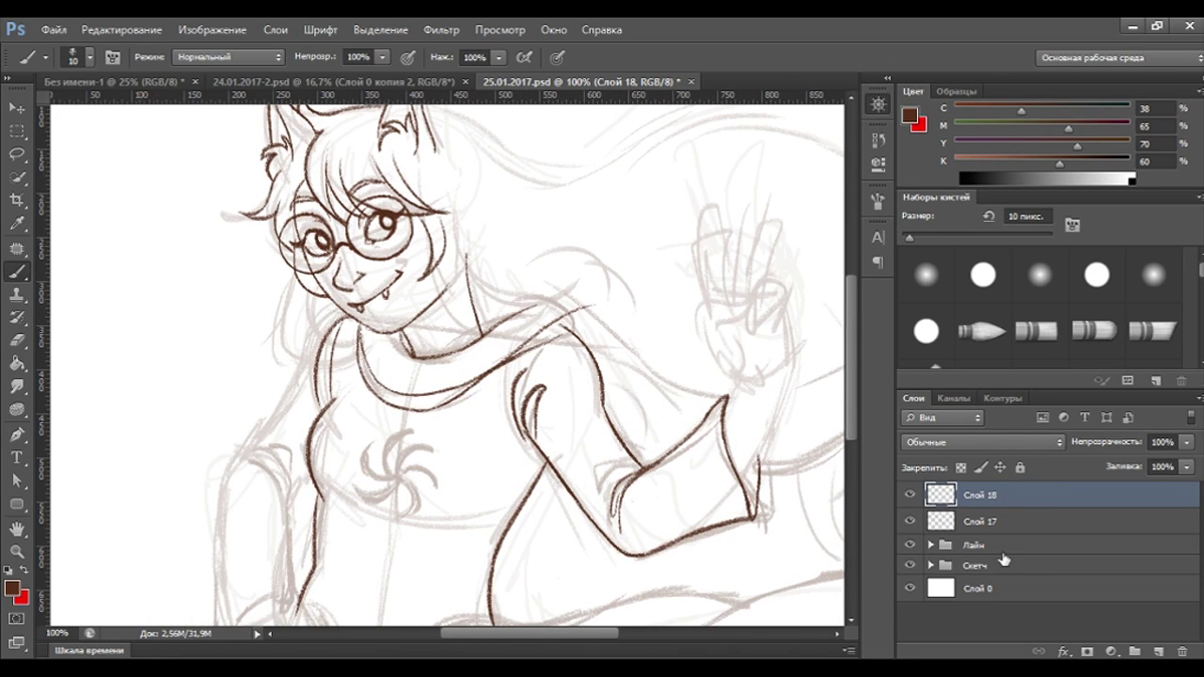
pyautogui.click(909, 496)
pyautogui.click(909, 497)
pyautogui.click(909, 522)
pyautogui.click(979, 522)
pyautogui.press('e')
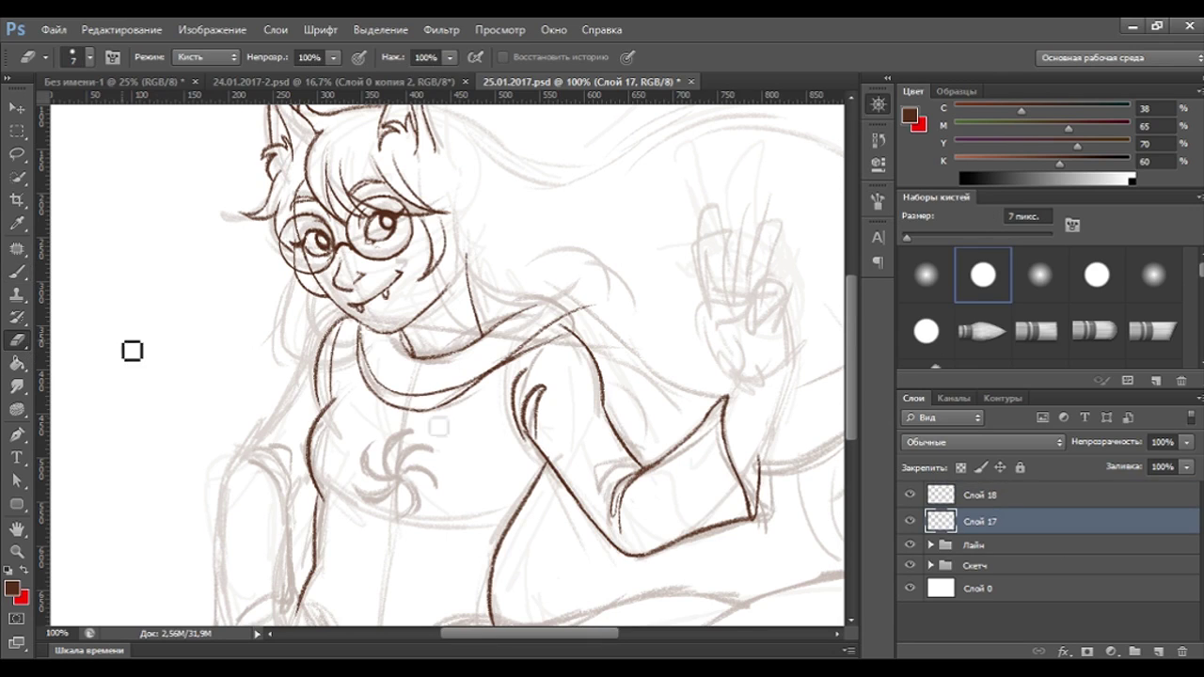
pyautogui.press('b')
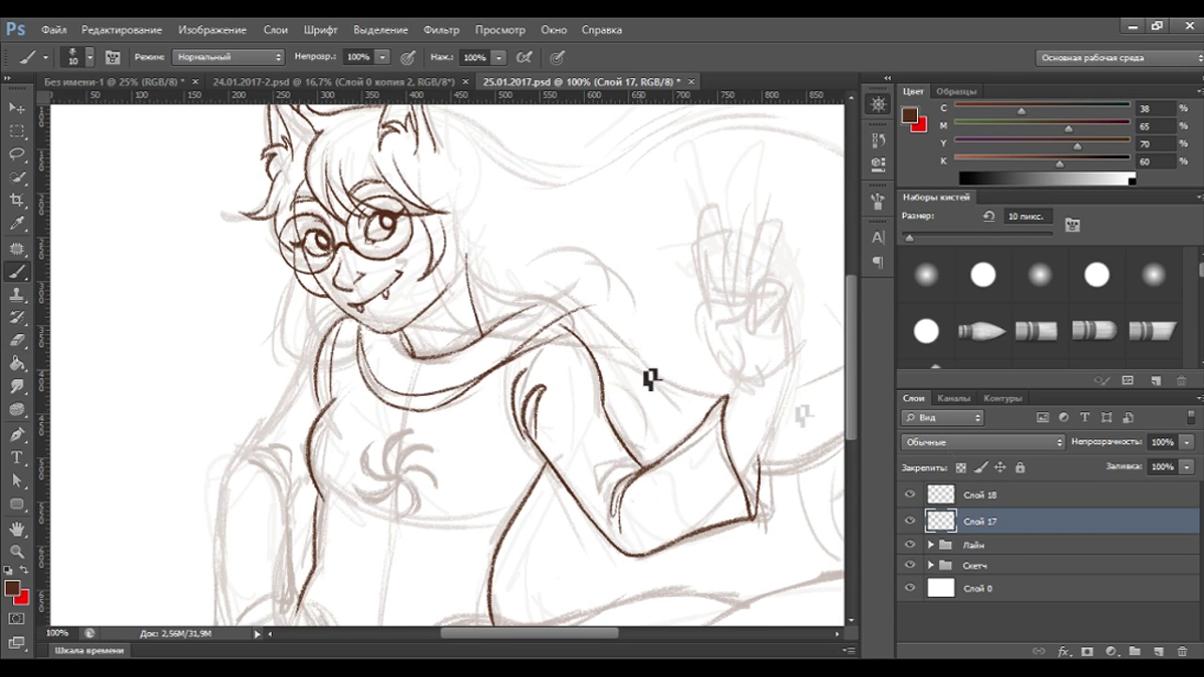
pyautogui.click(1031, 496)
pyautogui.hotkey('ctrl', 'e')
pyautogui.scroll(-2, 855, 413)
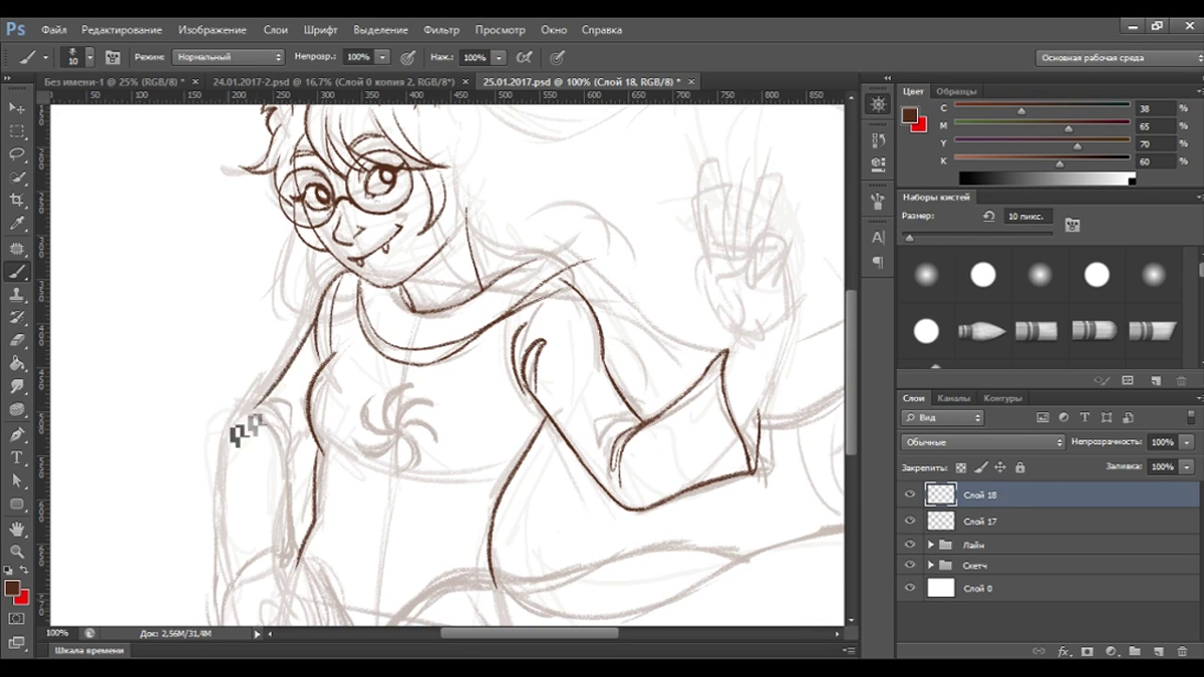
# Ink the left torso outline downward, undoing the overlong strokes.
pyautogui.moveTo(282, 373); pyautogui.dragTo(224, 480)
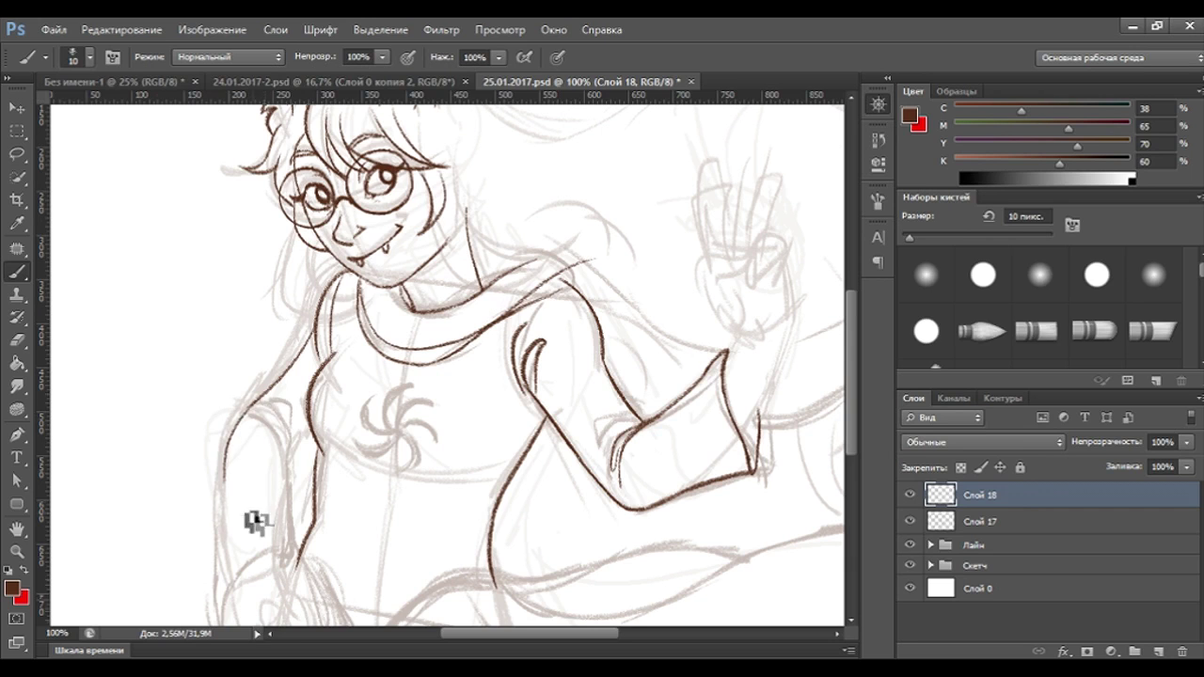
pyautogui.hotkey('ctrl', '-')
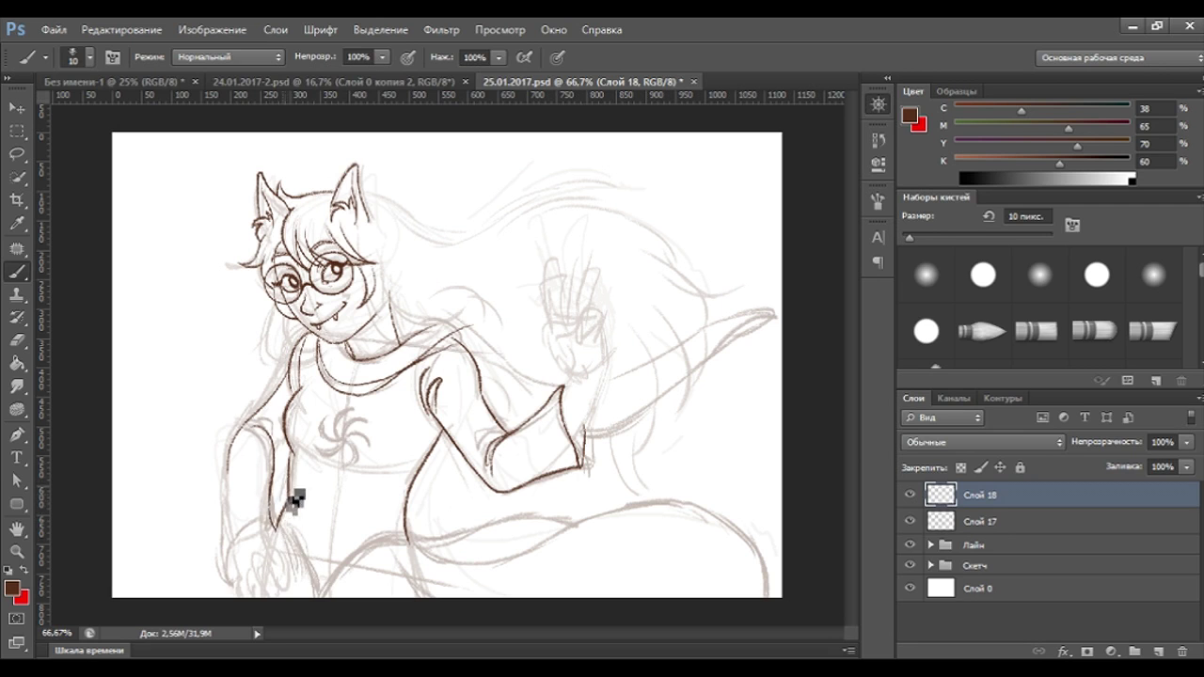
pyautogui.hotkey('ctrl', '+')
pyautogui.scroll(-2, 612, 243)
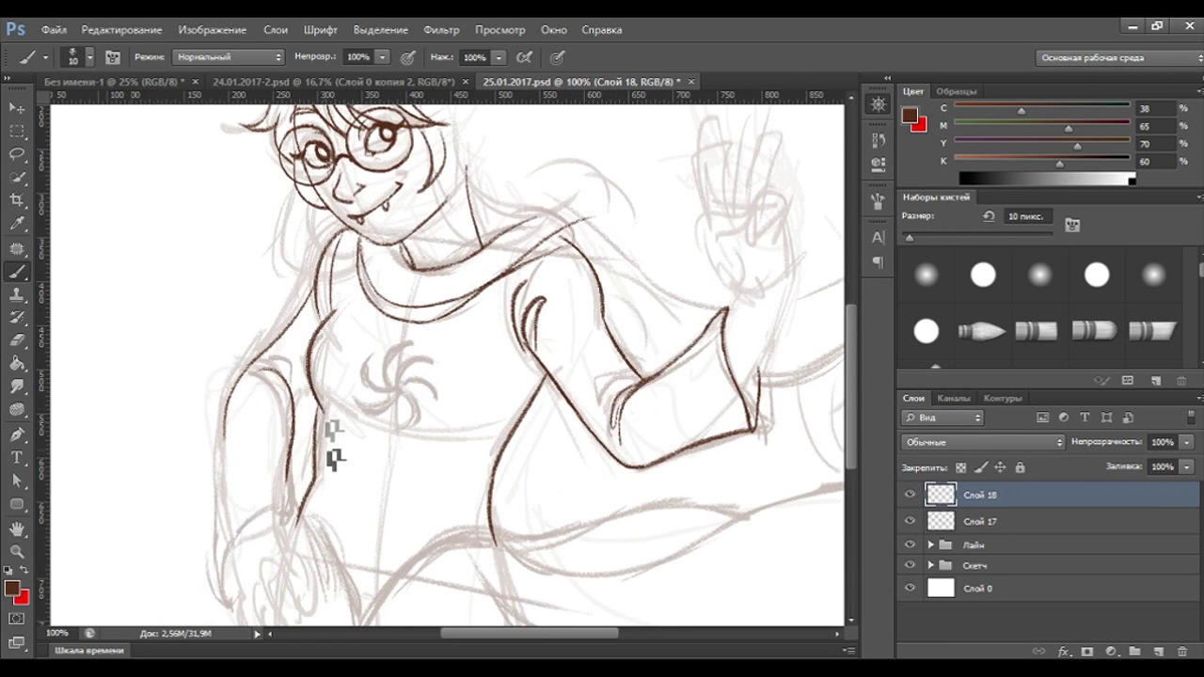
pyautogui.moveTo(296, 480)
pyautogui.mouseDown()
pyautogui.moveTo(298, 539)
pyautogui.moveTo(224, 566)
pyautogui.mouseUp()
pyautogui.hotkey('ctrl', 'z')
pyautogui.moveTo(287, 513); pyautogui.dragTo(222, 616)
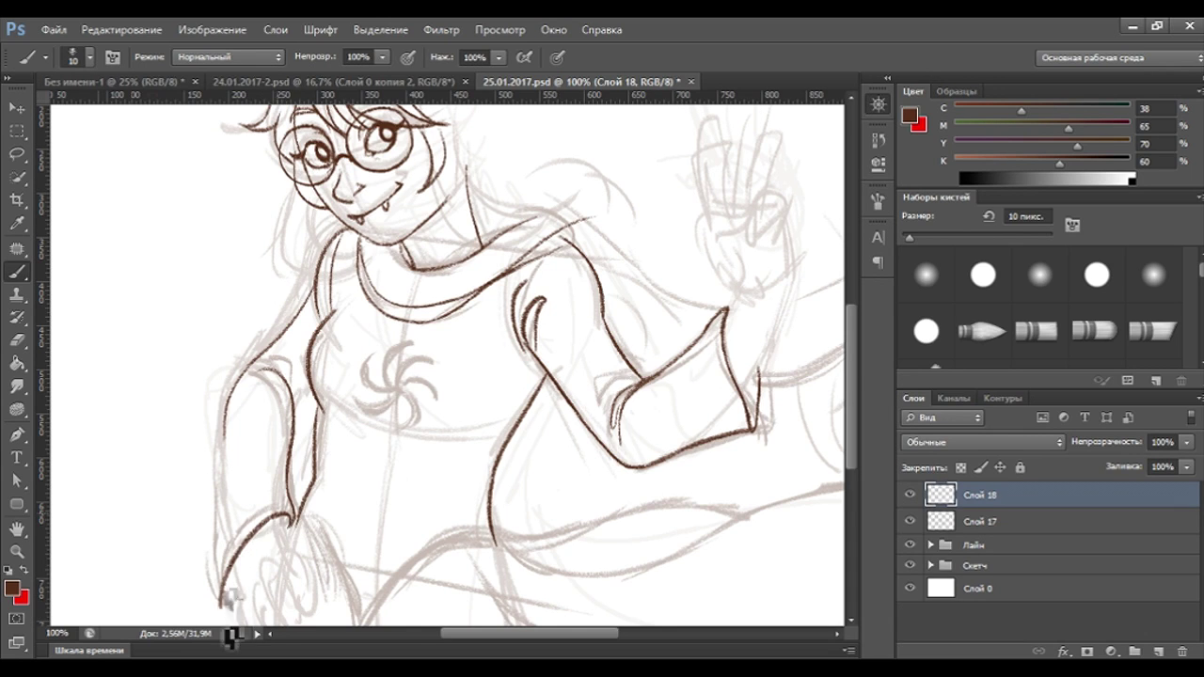
pyautogui.scroll(-3, 853, 382)
pyautogui.hotkey('ctrl', 'z')
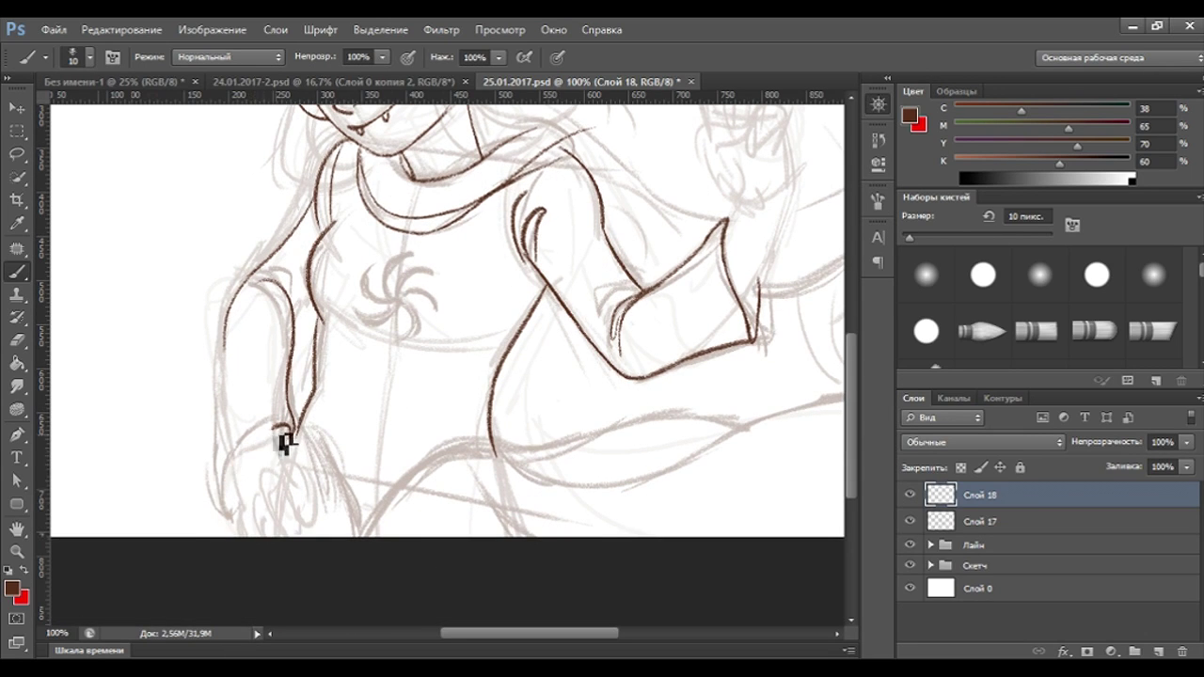
# Draw the lowered hand's curve and the arm's outer edge down to the hip.
pyautogui.moveTo(279, 425); pyautogui.dragTo(261, 525)
pyautogui.hotkey('ctrl', 'z')
pyautogui.moveTo(285, 436); pyautogui.dragTo(238, 496)
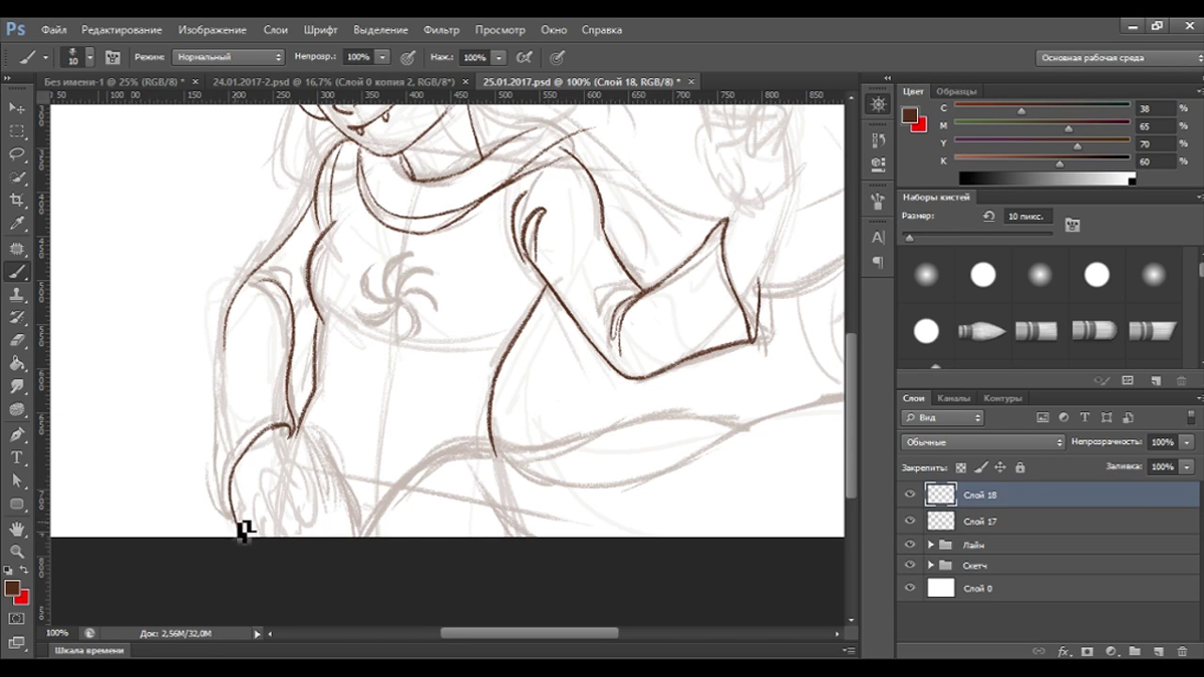
pyautogui.moveTo(252, 451); pyautogui.dragTo(237, 474)
pyautogui.moveTo(233, 532)
pyautogui.mouseDown()
pyautogui.moveTo(237, 472)
pyautogui.moveTo(233, 520)
pyautogui.mouseUp()
pyautogui.hotkey('ctrl', 'z')
pyautogui.moveTo(227, 346); pyautogui.dragTo(224, 384)
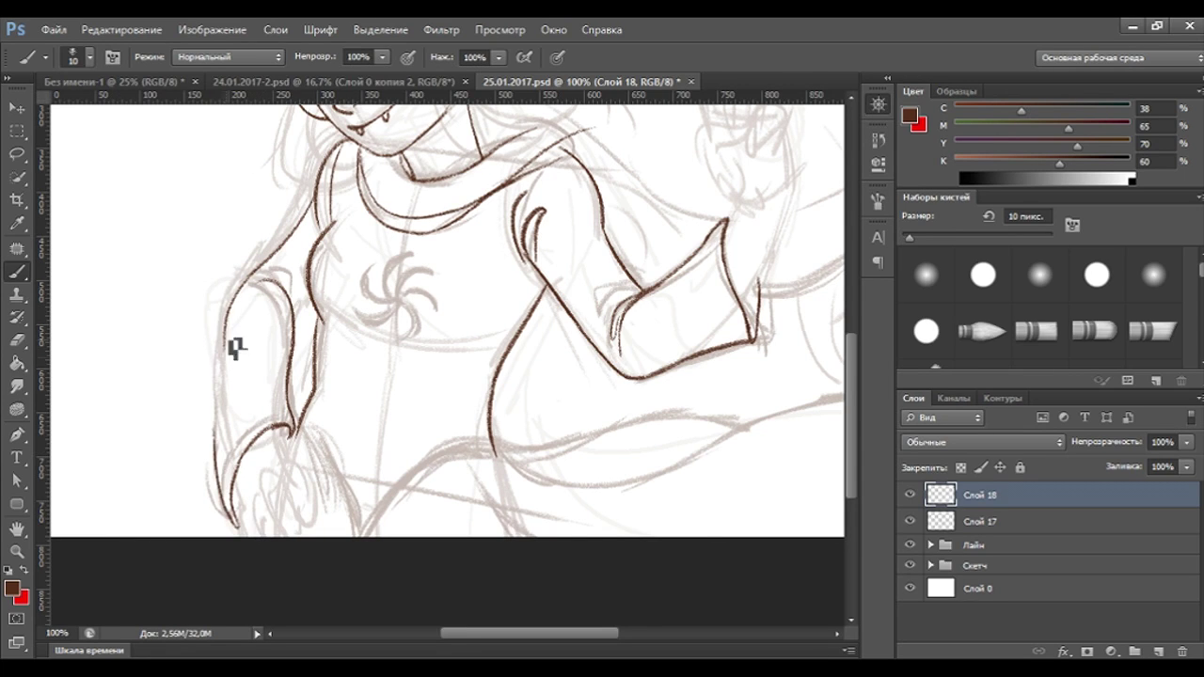
pyautogui.moveTo(235, 336); pyautogui.dragTo(235, 527)
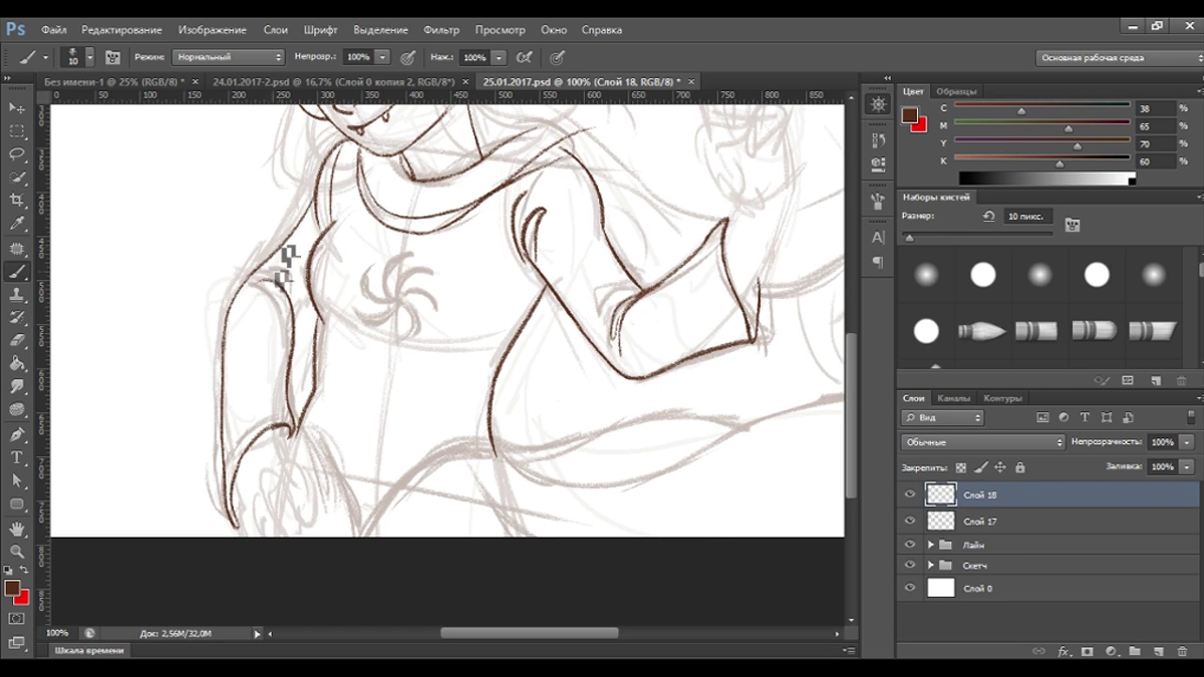
pyautogui.hotkey('ctrl', '-')
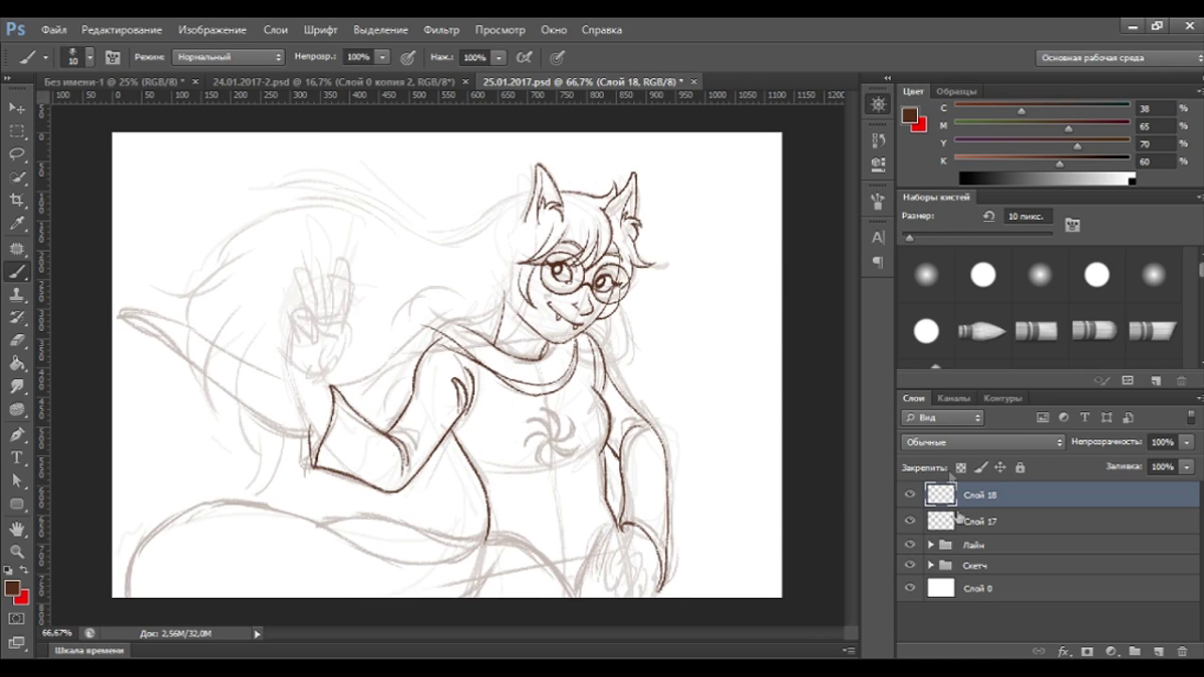
# Hide the Скетч group, touch up the line art with the Eraser, and flip the canvas to check.
pyautogui.click(911, 566)
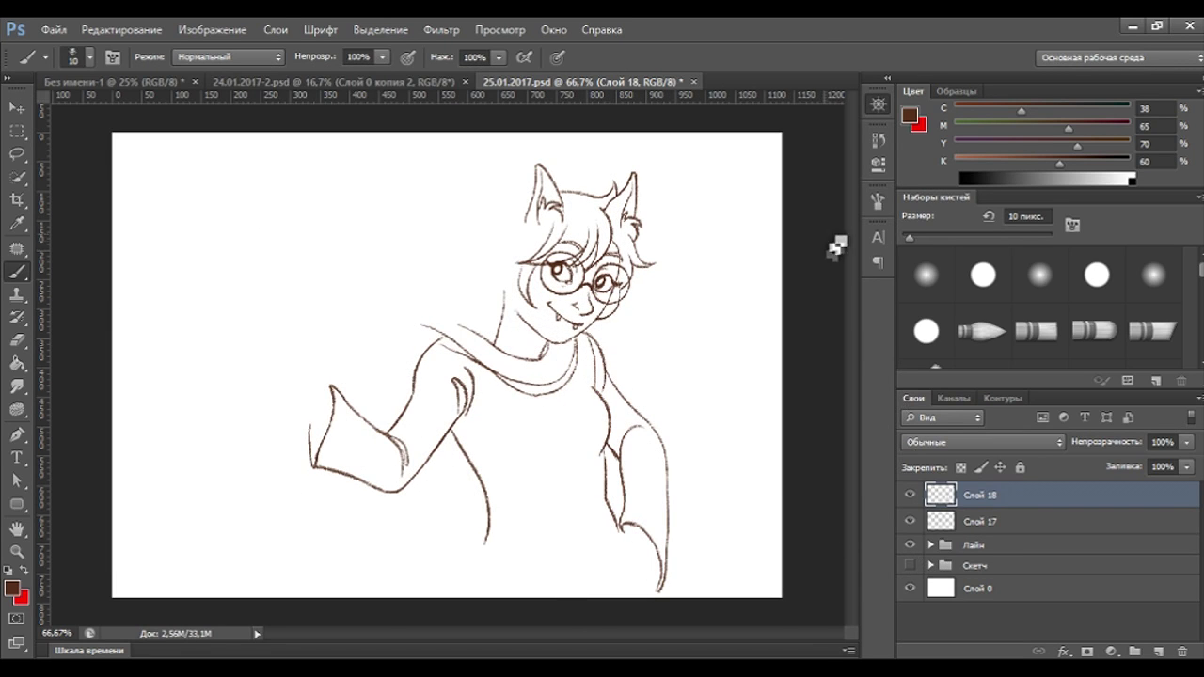
pyautogui.hotkey('ctrl', '+')
pyautogui.moveTo(794, 469); pyautogui.dragTo(686, 404)
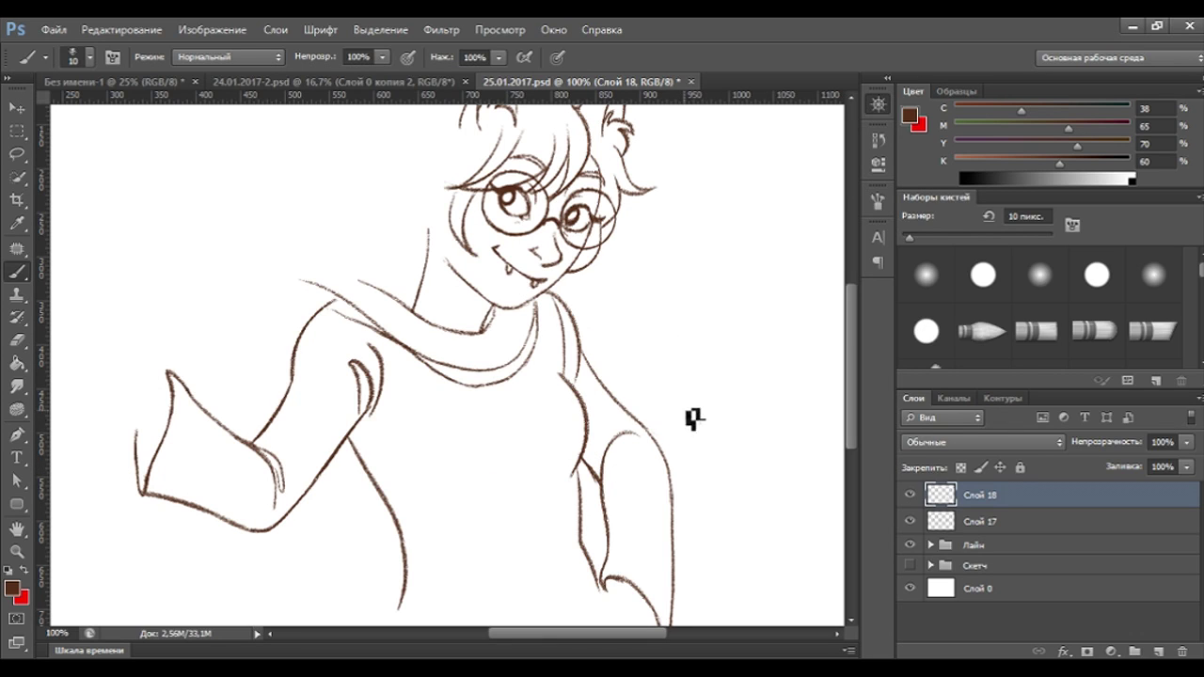
pyautogui.press('e')
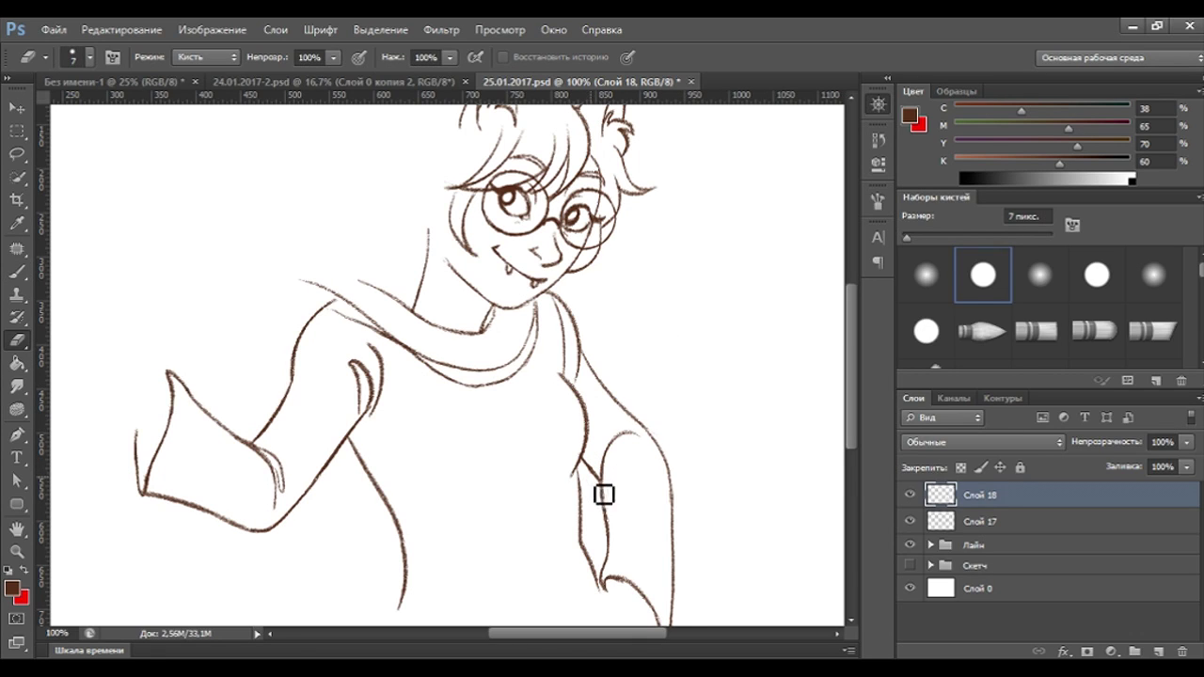
pyautogui.click(16, 272)
pyautogui.click(17, 340)
pyautogui.click(17, 272)
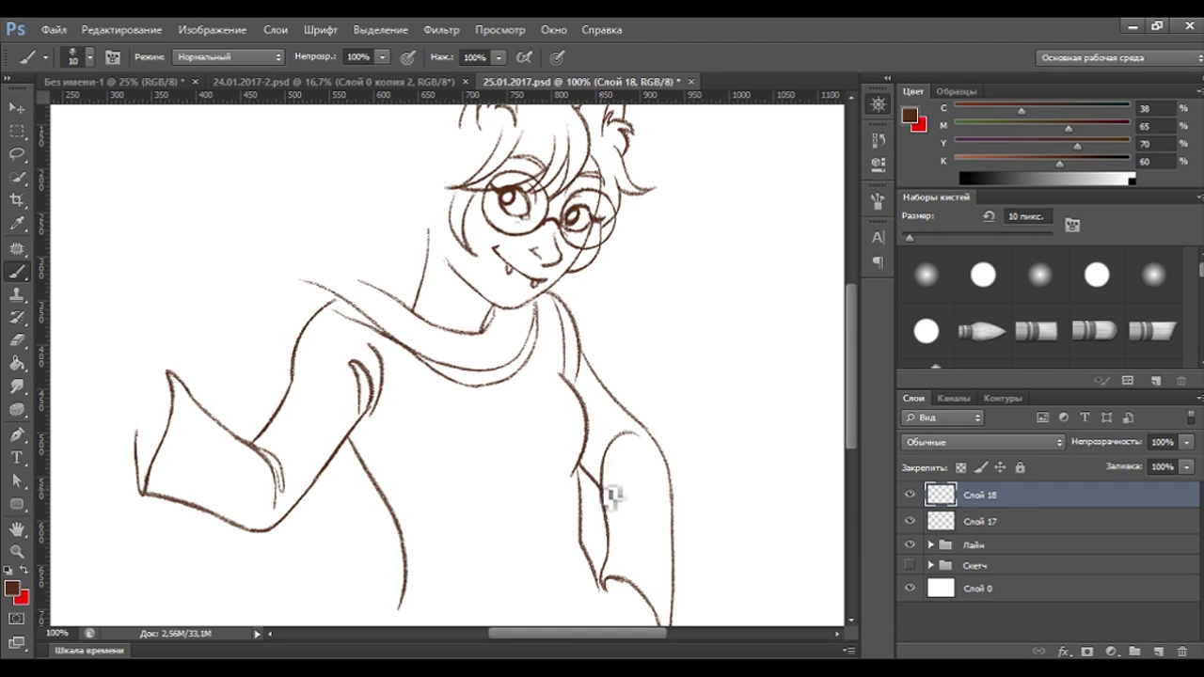
pyautogui.hotkey('ctrl', '-')
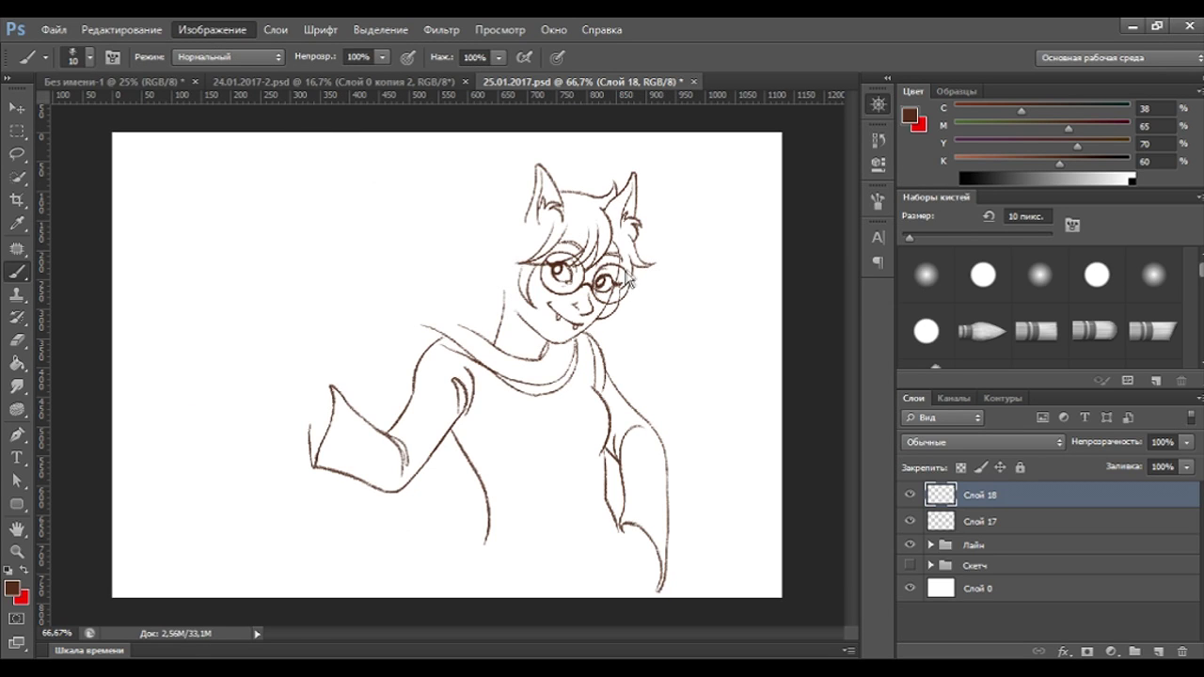
pyautogui.click(688, 299)
# Erase stray torso lines on Слой 17 with a 7 px Eraser, then add empty Слой 19.
pyautogui.click(911, 566)
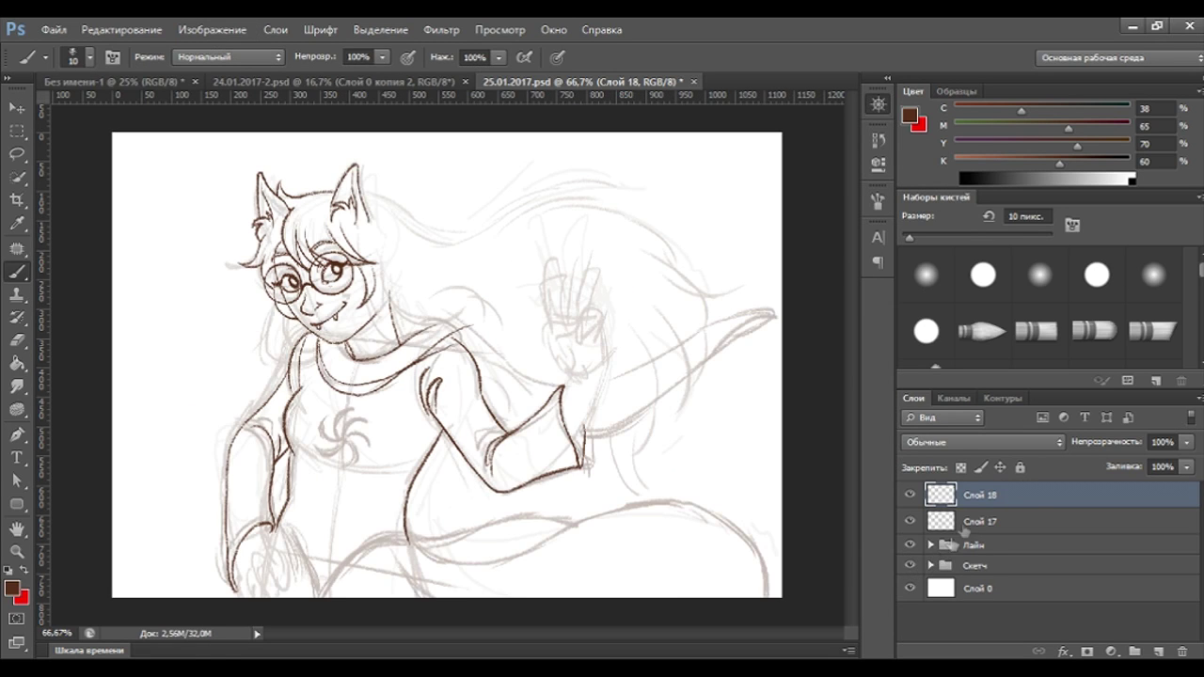
pyautogui.hotkey('ctrl', '+')
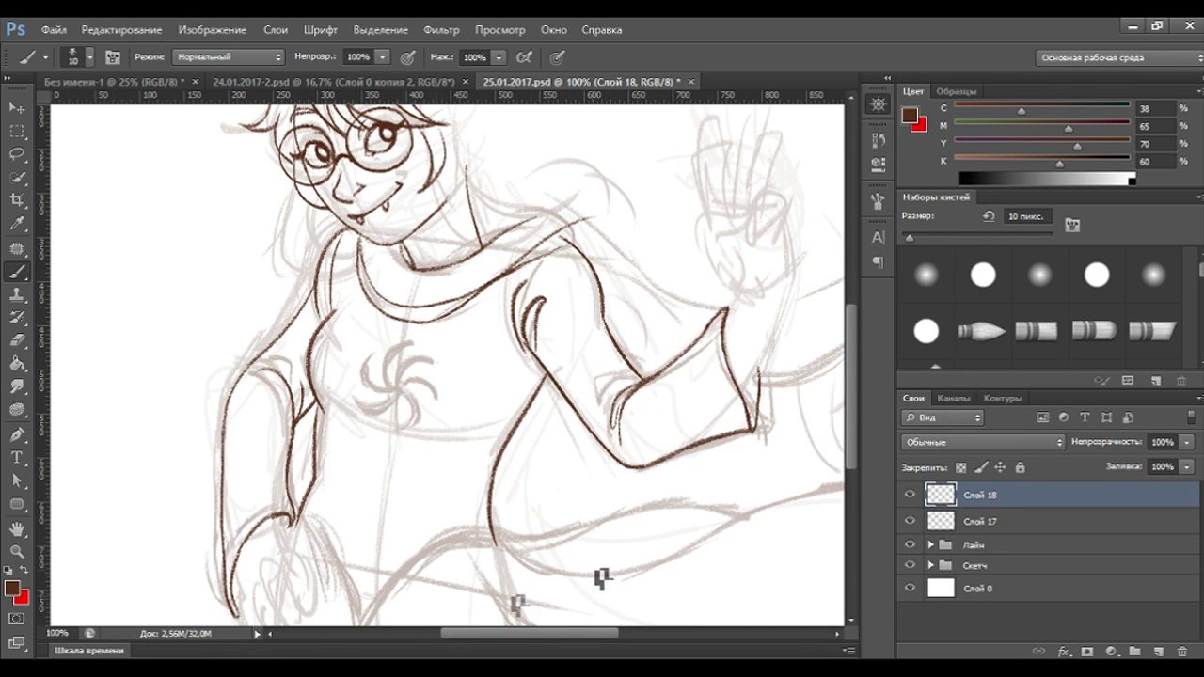
pyautogui.click(911, 496)
pyautogui.click(911, 496)
pyautogui.click(979, 522)
pyautogui.click(17, 341)
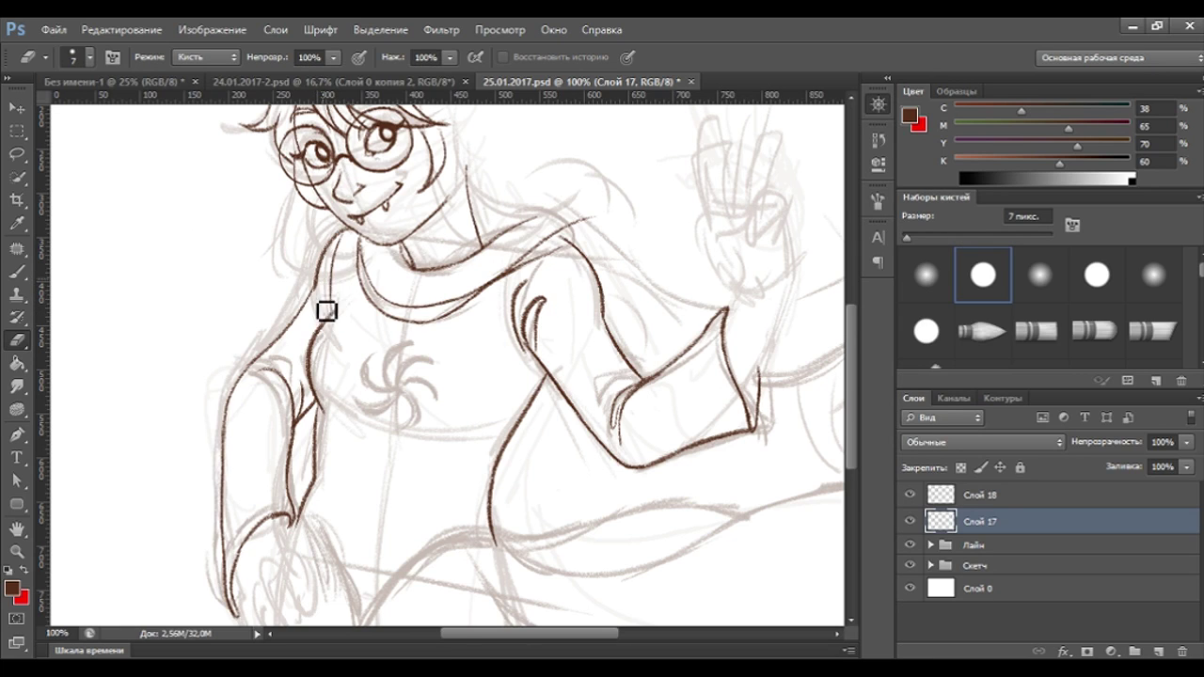
pyautogui.click(15, 272)
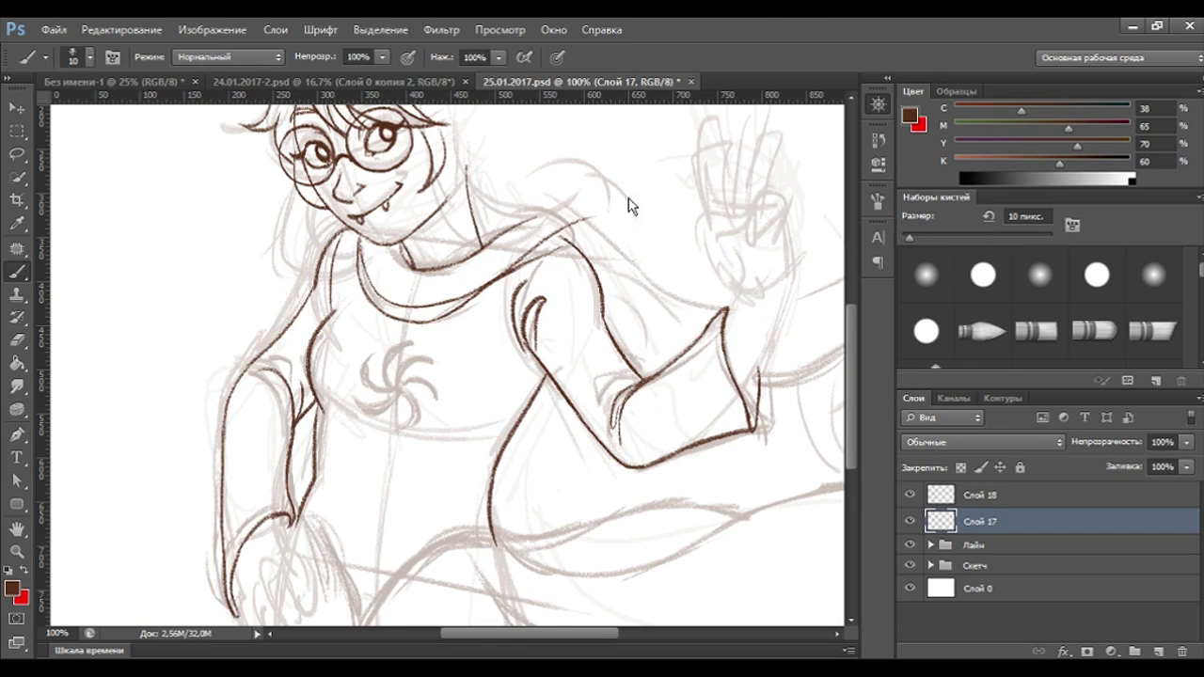
pyautogui.hotkey('ctrl', '-')
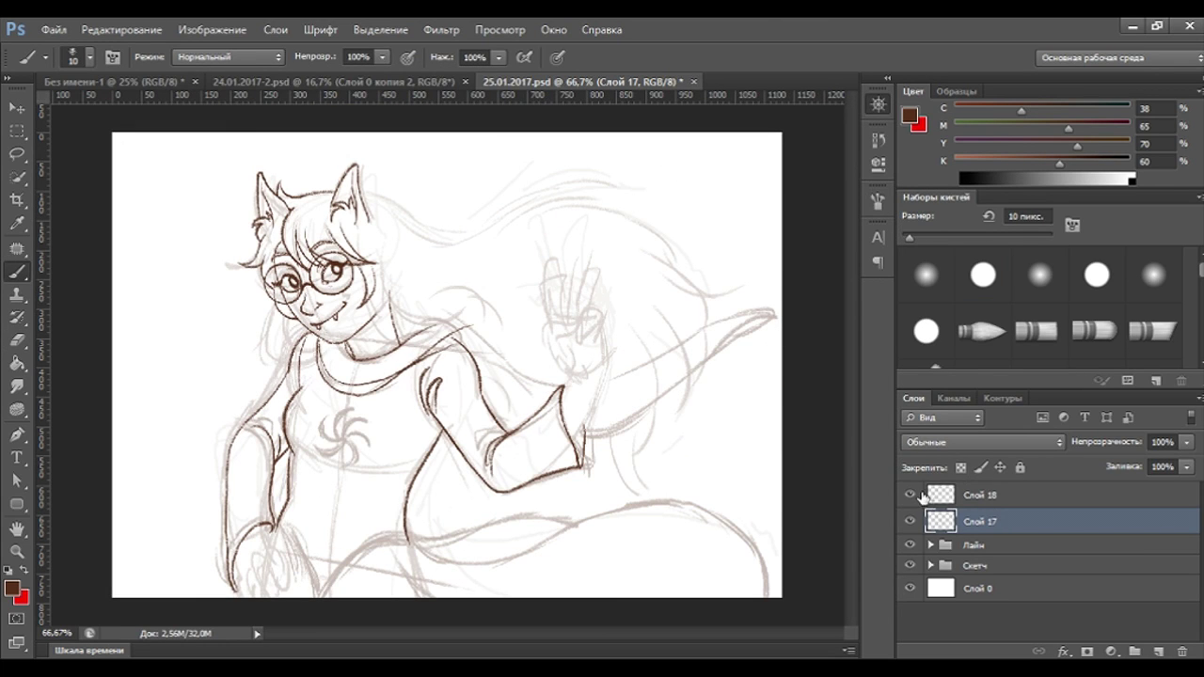
pyautogui.click(1159, 652)
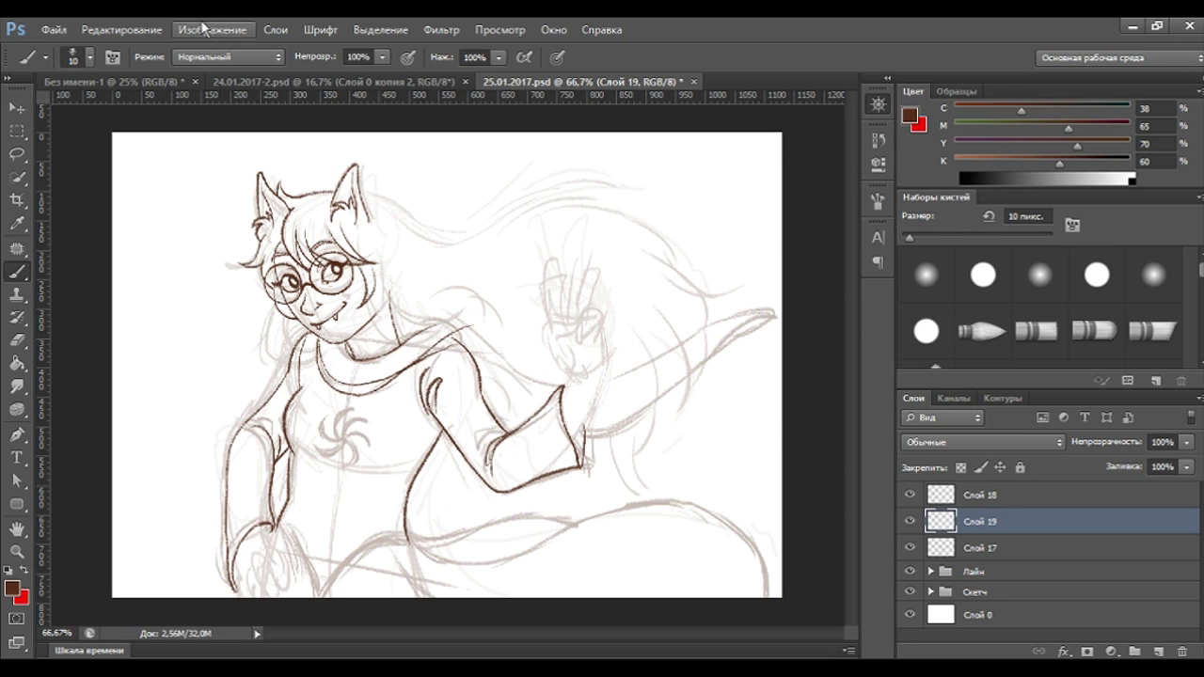
pyautogui.click(909, 592)
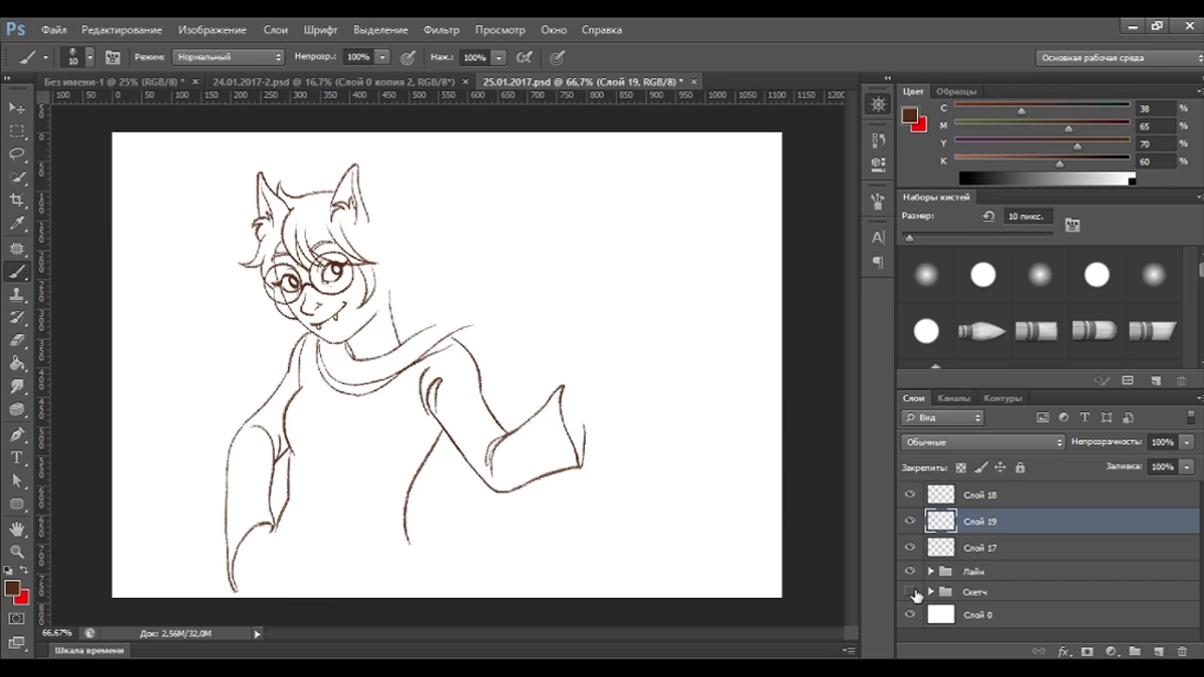
# Move Слой 18 below Слой 19 and merge both down into Слой 17.
pyautogui.click(910, 592)
pyautogui.moveTo(948, 507); pyautogui.dragTo(997, 526)
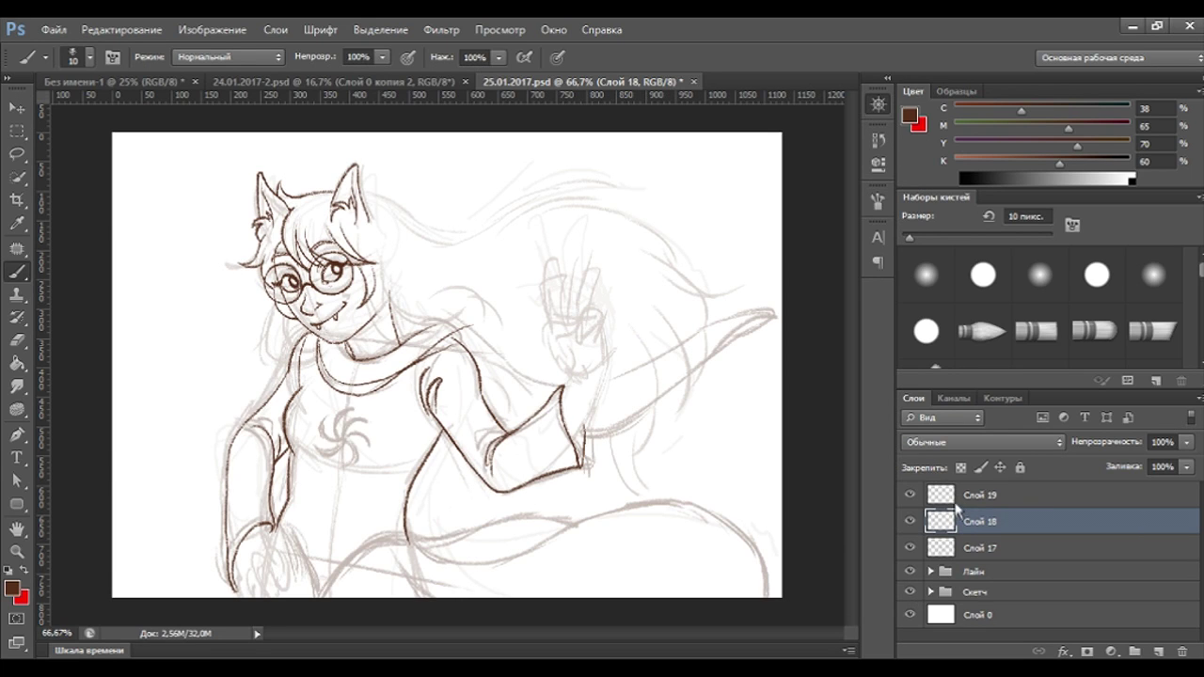
pyautogui.hotkey('ctrl', 'e')
pyautogui.hotkey('ctrl', 'e')
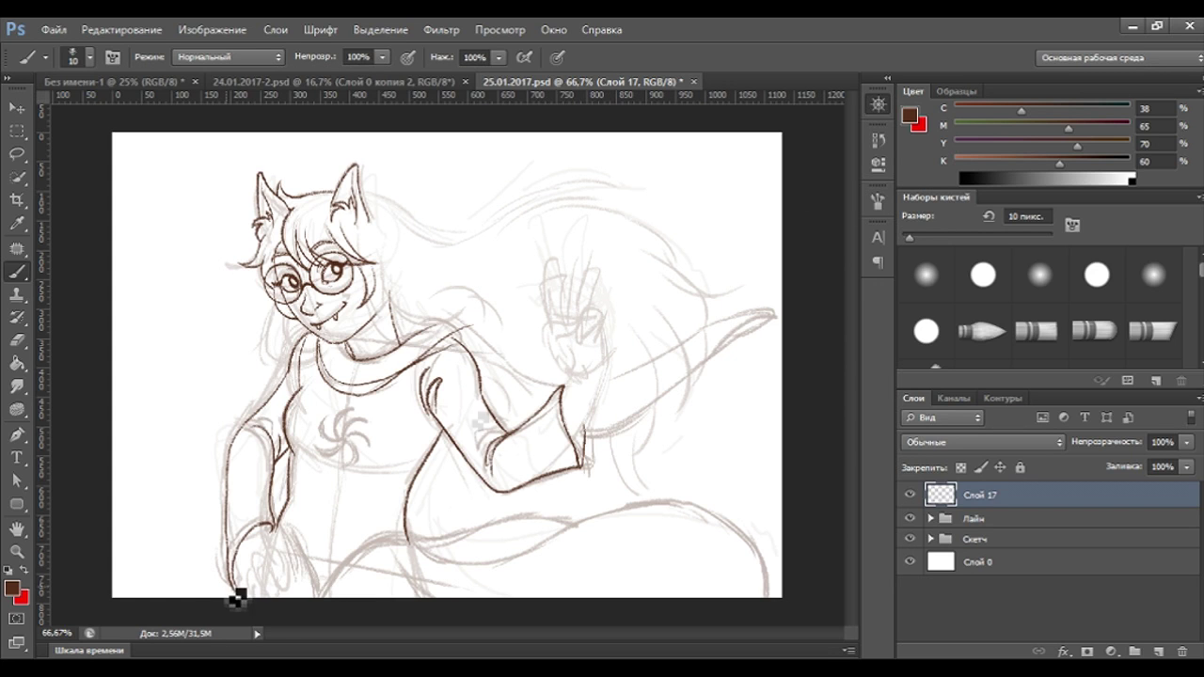
pyautogui.hotkey('ctrl', '+')
pyautogui.scroll(-3, 699, 154)
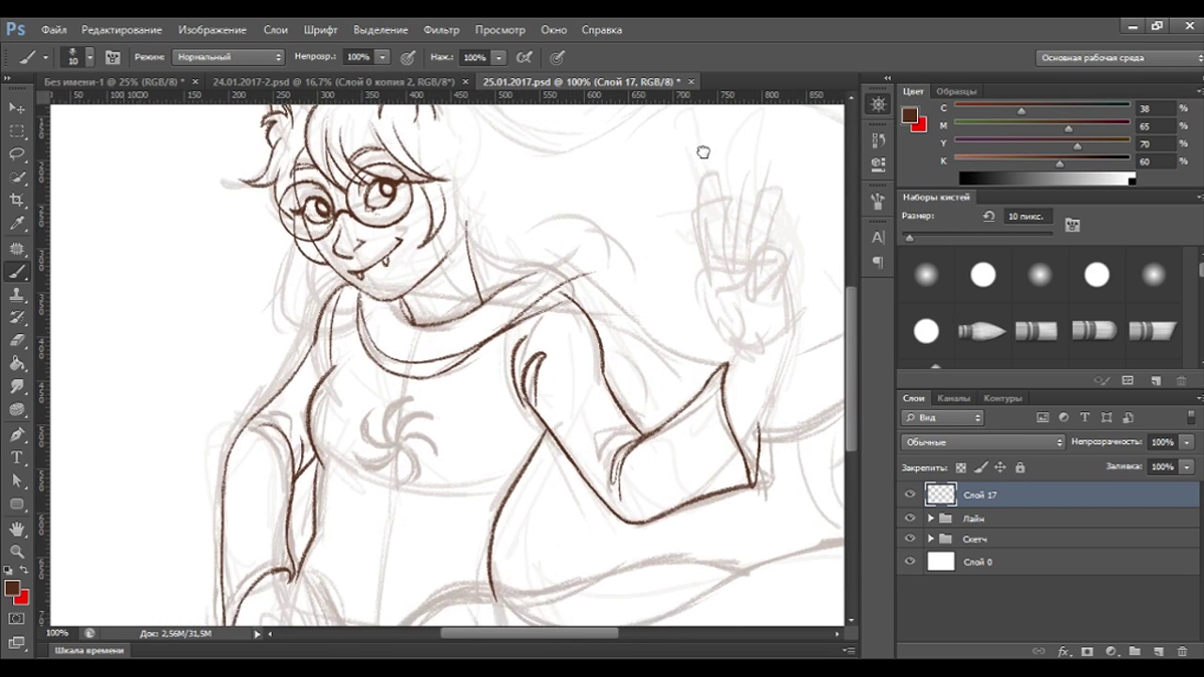
pyautogui.click(910, 496)
pyautogui.click(910, 496)
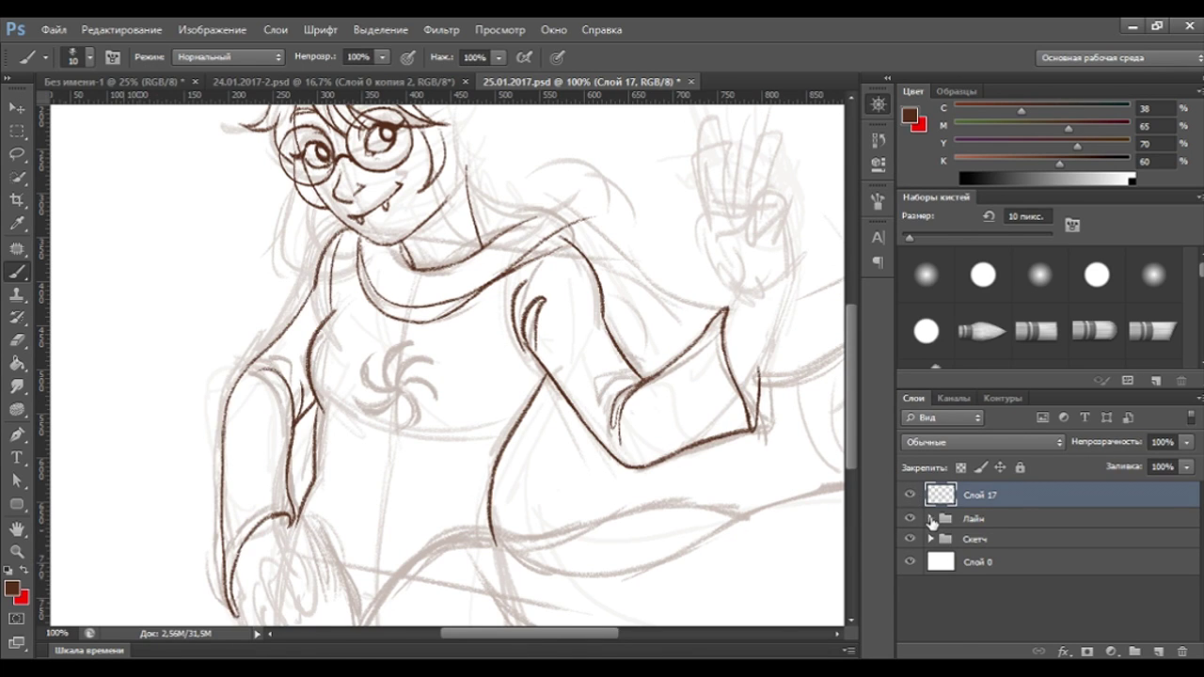
# Place Слой 17 inside the Лайн group and add a new Слой 18 with a first hand stroke.
pyautogui.click(932, 519)
pyautogui.moveTo(951, 496); pyautogui.dragTo(957, 517)
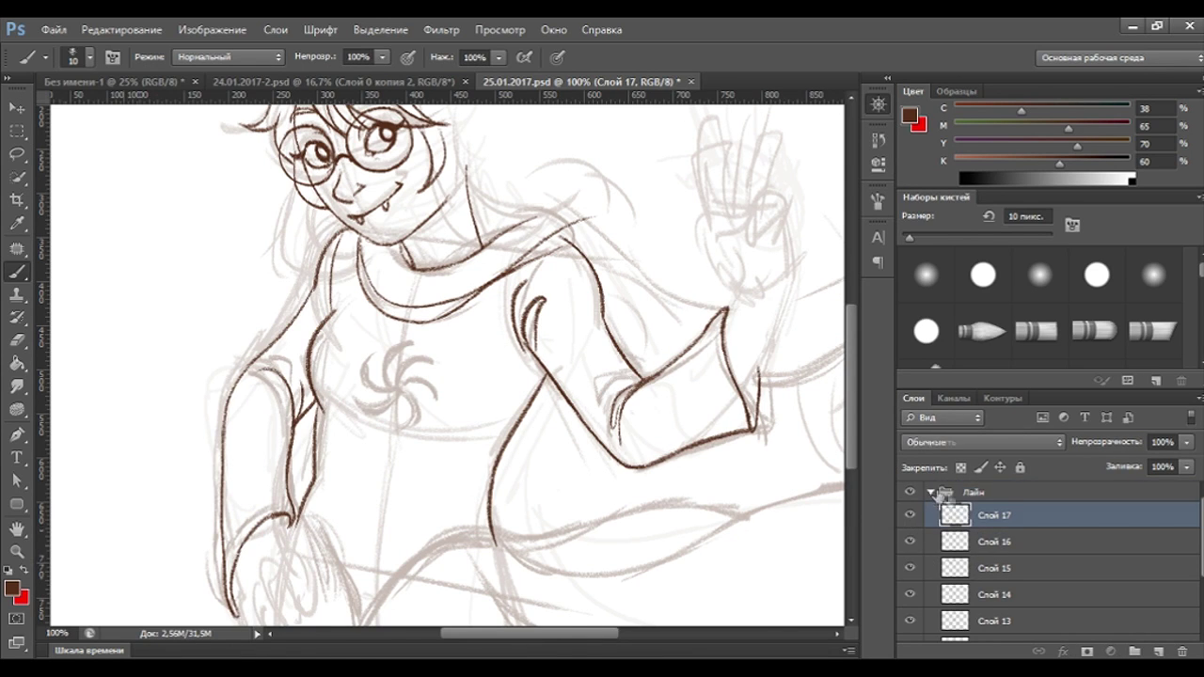
pyautogui.click(931, 492)
pyautogui.click(1157, 651)
pyautogui.scroll(-3, 334, 376)
pyautogui.moveTo(299, 395); pyautogui.dragTo(314, 435)
# Zoom to 200% on the lower-left hand and try a brown finger line, undoing the excess.
pyautogui.hotkey('ctrl', 'z')
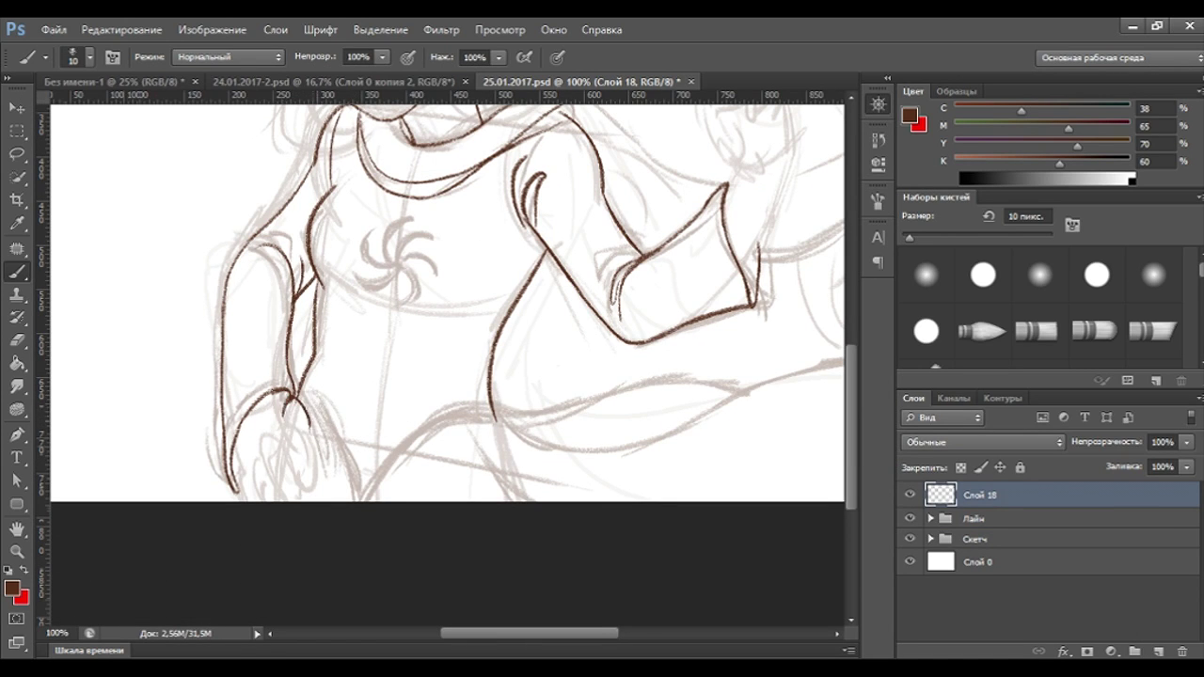
pyautogui.hotkey('ctrl', '+')
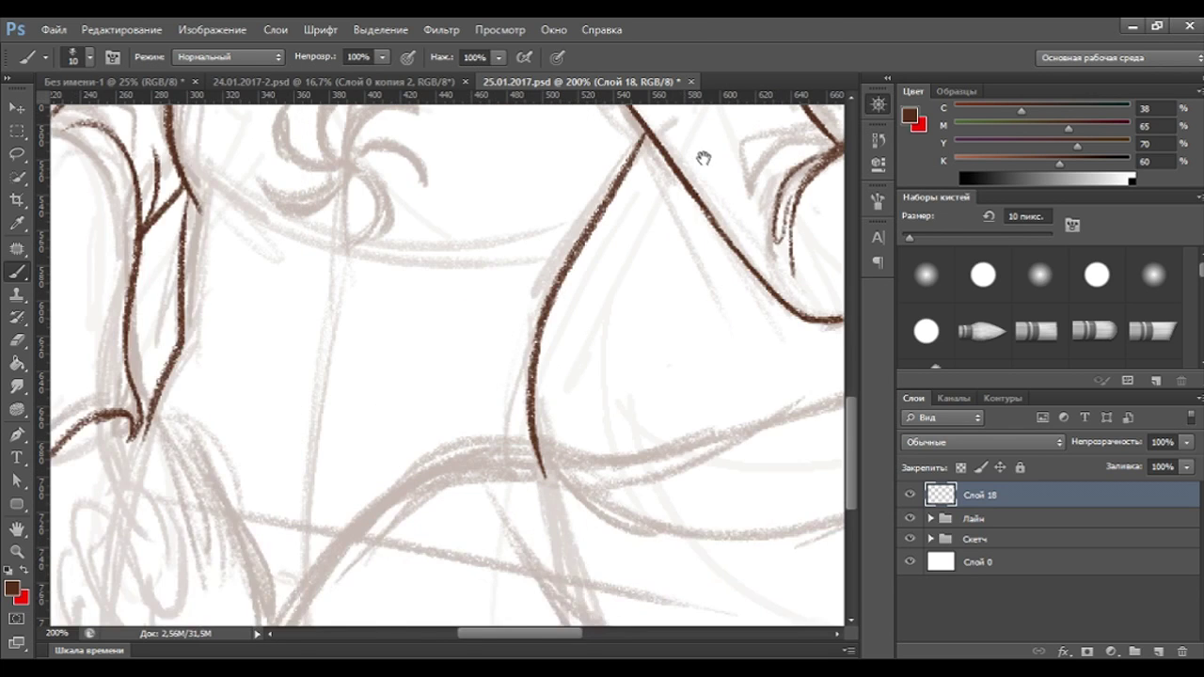
pyautogui.hscroll(-5, 497, 398)
pyautogui.scroll(-2, 566, 393)
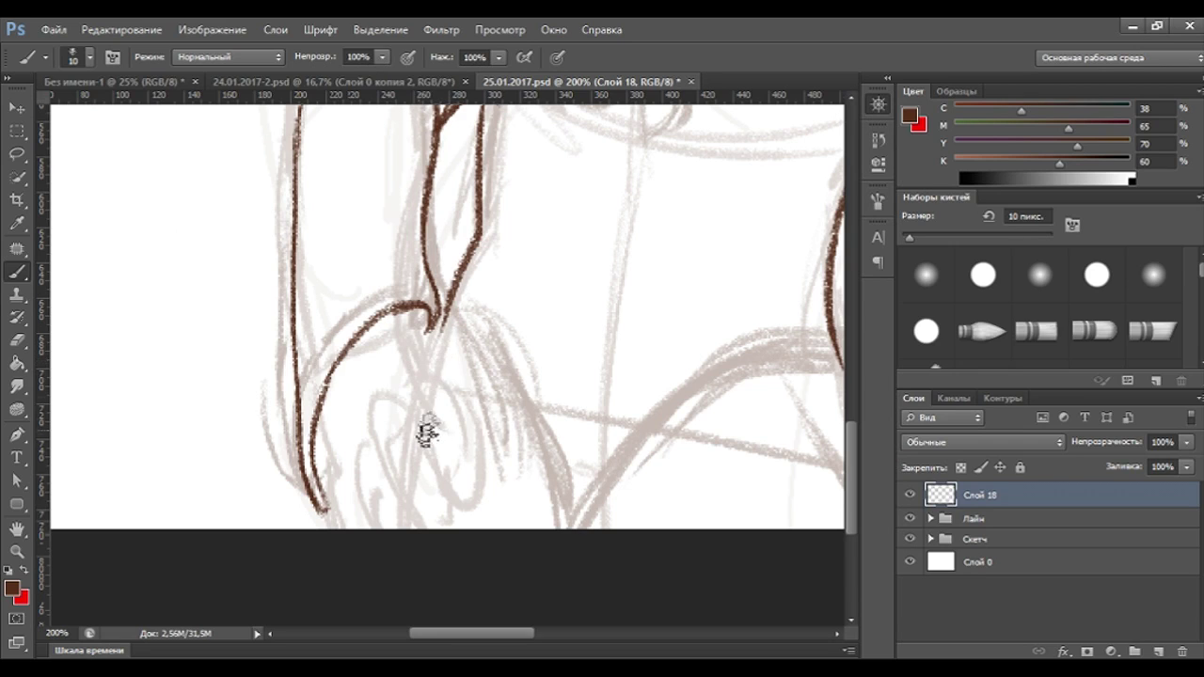
pyautogui.moveTo(426, 374)
pyautogui.mouseDown()
pyautogui.moveTo(479, 395)
pyautogui.moveTo(492, 491)
pyautogui.moveTo(457, 461)
pyautogui.mouseUp()
pyautogui.hotkey('ctrl', 'alt', 'z')
pyautogui.hotkey('ctrl', 'alt', 'z')
pyautogui.hotkey('ctrl', 'alt', 'z')
pyautogui.hotkey('ctrl', 'alt', 'z')
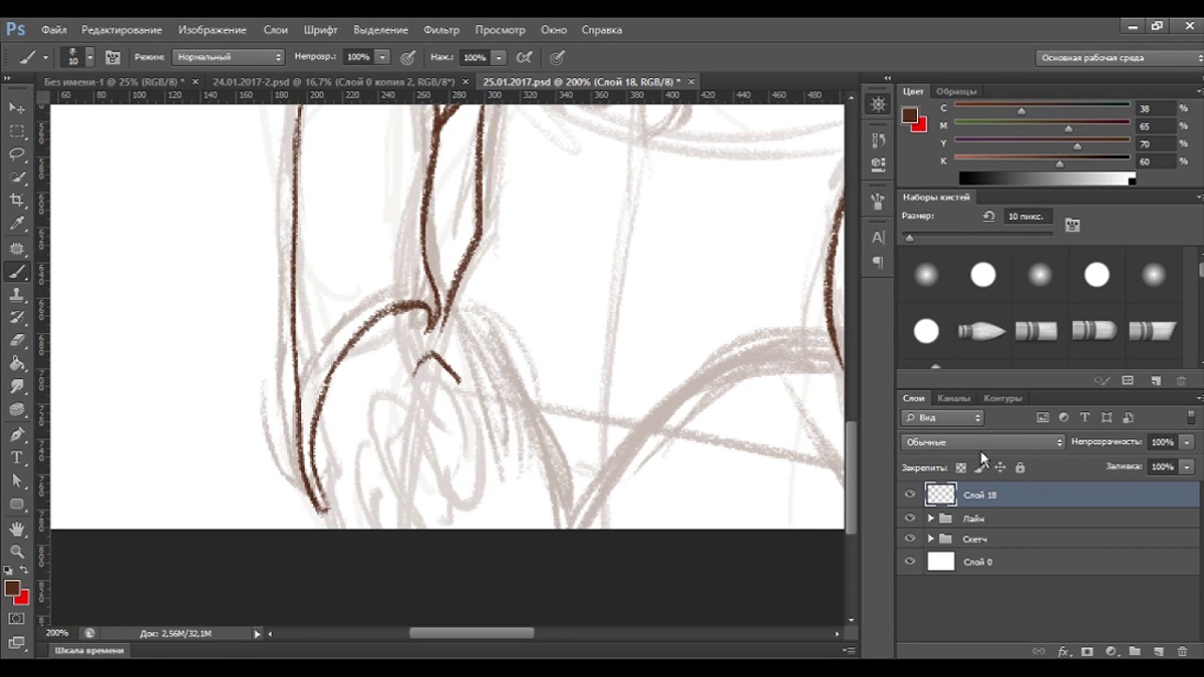
# Switch to red and sketch the hand's outline and curled finger loops, then zoom out.
pyautogui.press('x')
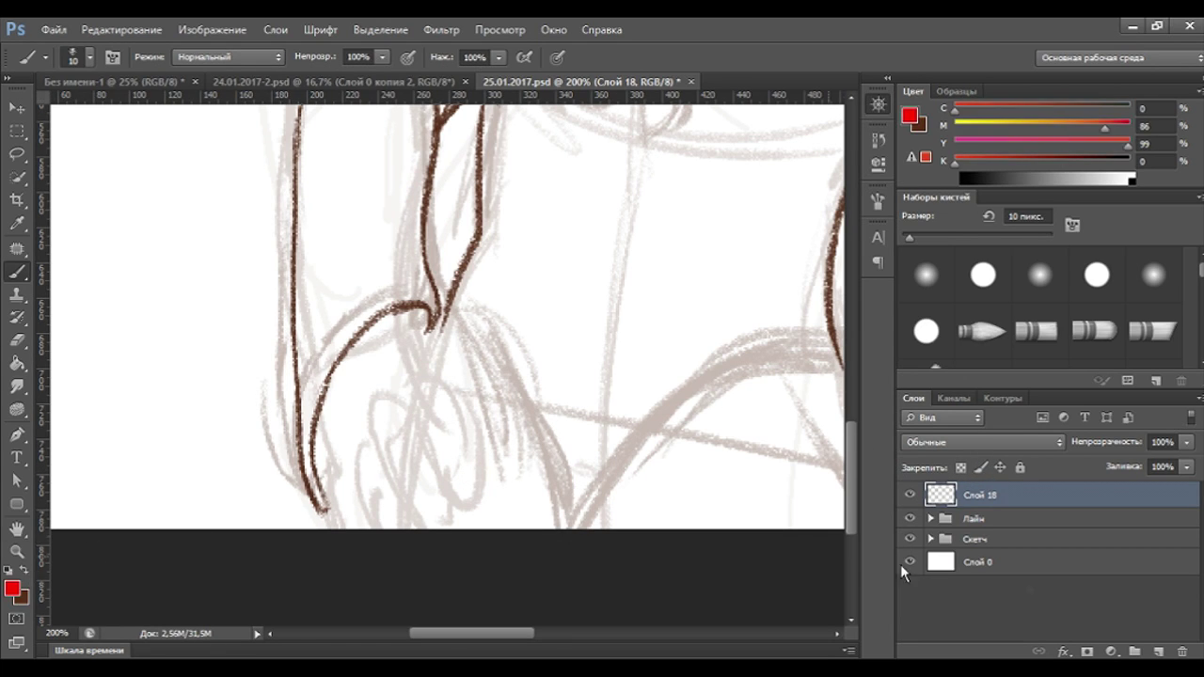
pyautogui.moveTo(410, 352); pyautogui.dragTo(474, 434)
pyautogui.moveTo(414, 356)
pyautogui.mouseDown()
pyautogui.moveTo(478, 461)
pyautogui.moveTo(452, 454)
pyautogui.moveTo(462, 479)
pyautogui.mouseUp()
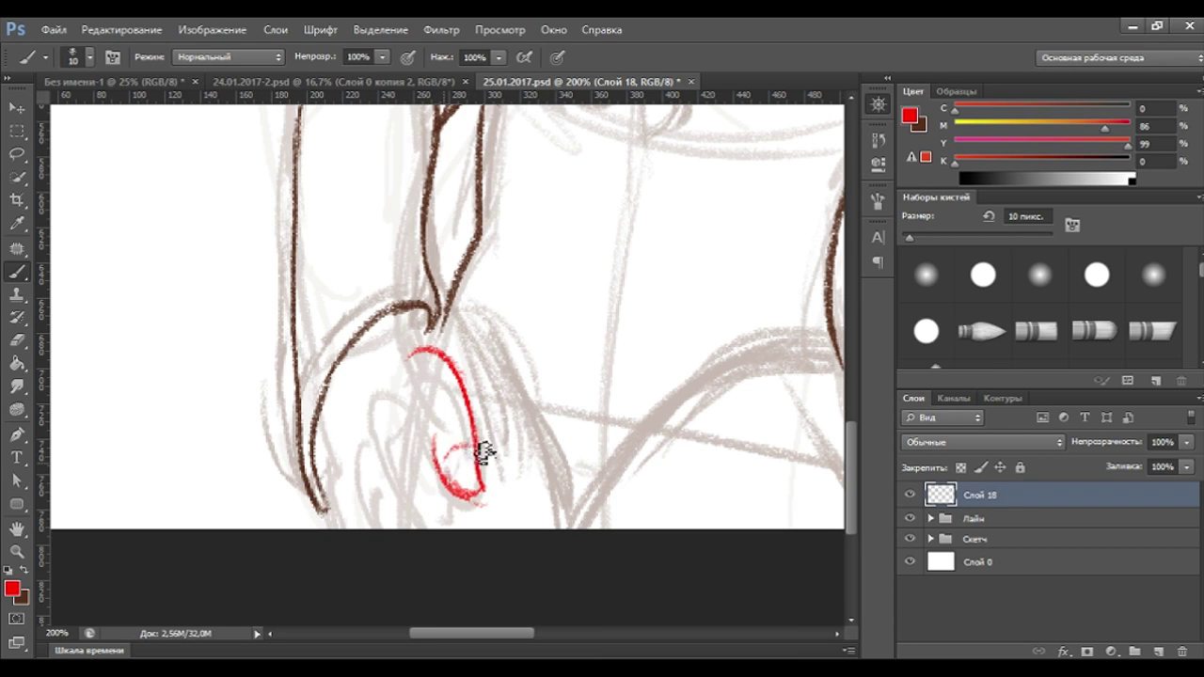
pyautogui.moveTo(440, 397)
pyautogui.mouseDown()
pyautogui.moveTo(430, 384)
pyautogui.moveTo(411, 392)
pyautogui.moveTo(408, 380)
pyautogui.moveTo(444, 432)
pyautogui.mouseUp()
pyautogui.hotkey('ctrl', 'z')
pyautogui.moveTo(443, 353)
pyautogui.mouseDown()
pyautogui.moveTo(431, 421)
pyautogui.moveTo(479, 492)
pyautogui.moveTo(458, 430)
pyautogui.moveTo(484, 484)
pyautogui.mouseUp()
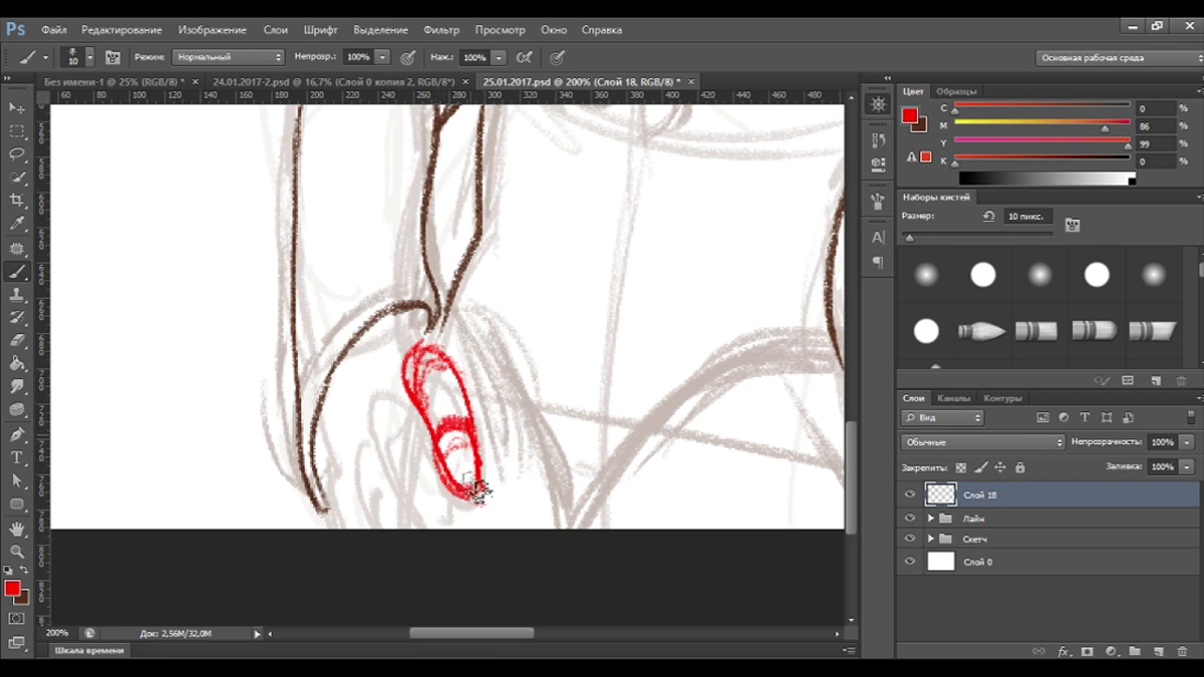
pyautogui.moveTo(378, 449)
pyautogui.mouseDown()
pyautogui.moveTo(419, 416)
pyautogui.moveTo(444, 527)
pyautogui.mouseUp()
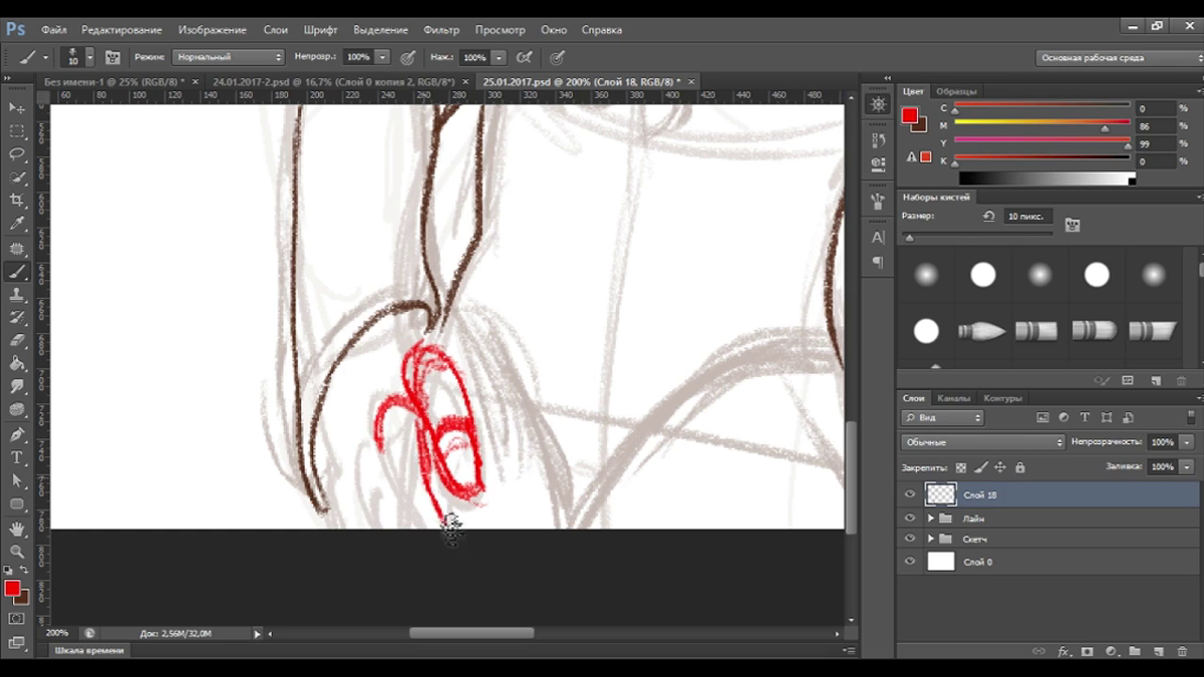
pyautogui.moveTo(389, 425)
pyautogui.mouseDown()
pyautogui.moveTo(380, 478)
pyautogui.moveTo(414, 525)
pyautogui.mouseUp()
pyautogui.moveTo(443, 455); pyautogui.dragTo(421, 523)
pyautogui.moveTo(403, 469)
pyautogui.mouseDown()
pyautogui.moveTo(386, 435)
pyautogui.moveTo(354, 523)
pyautogui.moveTo(395, 503)
pyautogui.mouseUp()
pyautogui.moveTo(380, 450); pyautogui.dragTo(363, 471)
pyautogui.moveTo(430, 349); pyautogui.dragTo(412, 318)
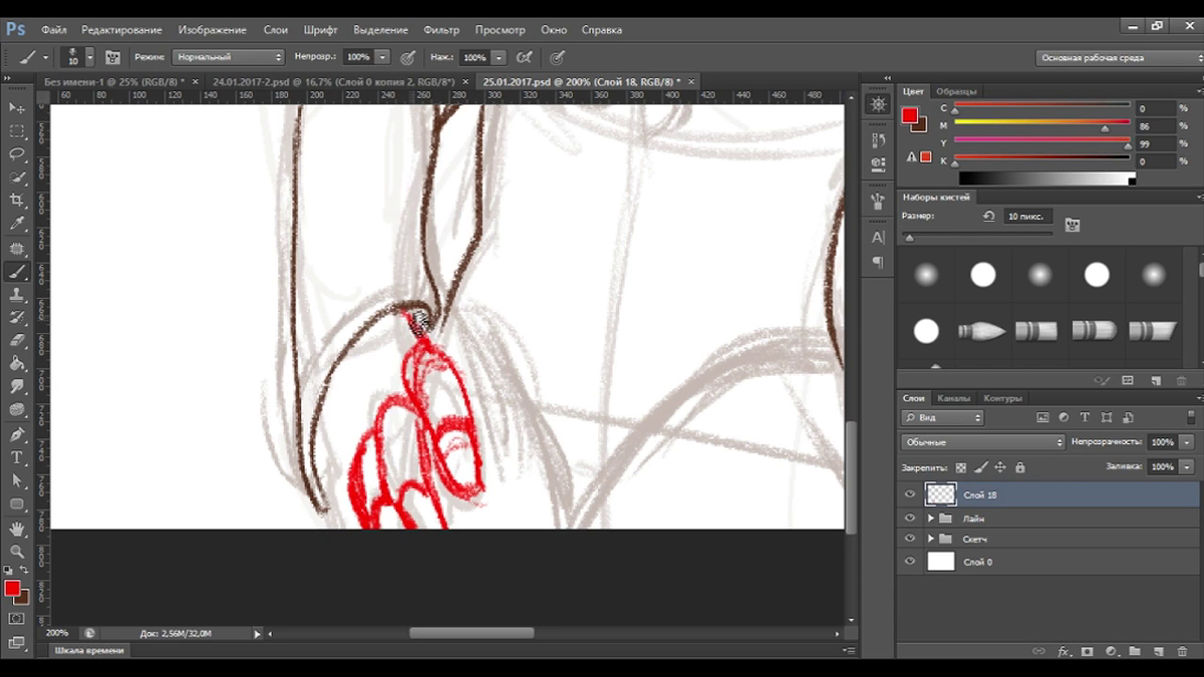
pyautogui.moveTo(359, 432)
pyautogui.mouseDown()
pyautogui.moveTo(329, 526)
pyautogui.moveTo(362, 461)
pyautogui.moveTo(329, 442)
pyautogui.moveTo(318, 414)
pyautogui.mouseUp()
pyautogui.hotkey('ctrl', '-')
pyautogui.hotkey('ctrl', '-')
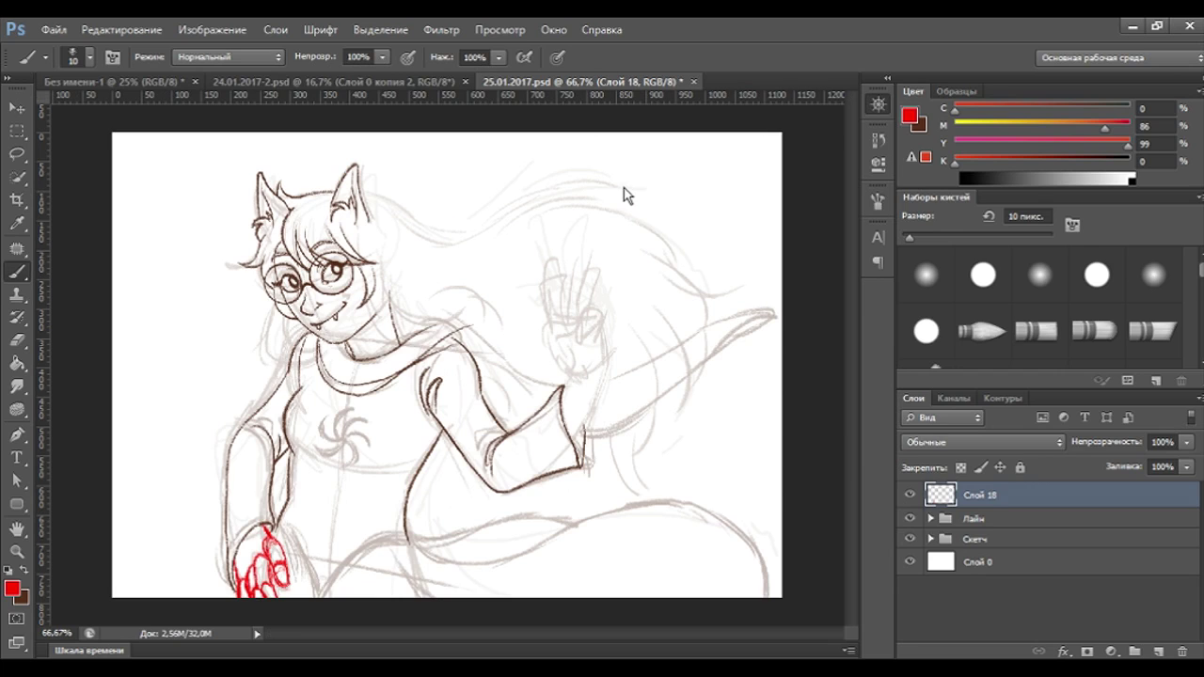
# Repaint the red lower-left hand, discarding two attempts by deleting and recreating Слой 18.
pyautogui.moveTo(278, 546)
pyautogui.mouseDown()
pyautogui.moveTo(255, 564)
pyautogui.moveTo(259, 580)
pyautogui.mouseUp()
pyautogui.click(909, 495)
pyautogui.click(909, 495)
pyautogui.click(1183, 651)
pyautogui.click(1158, 652)
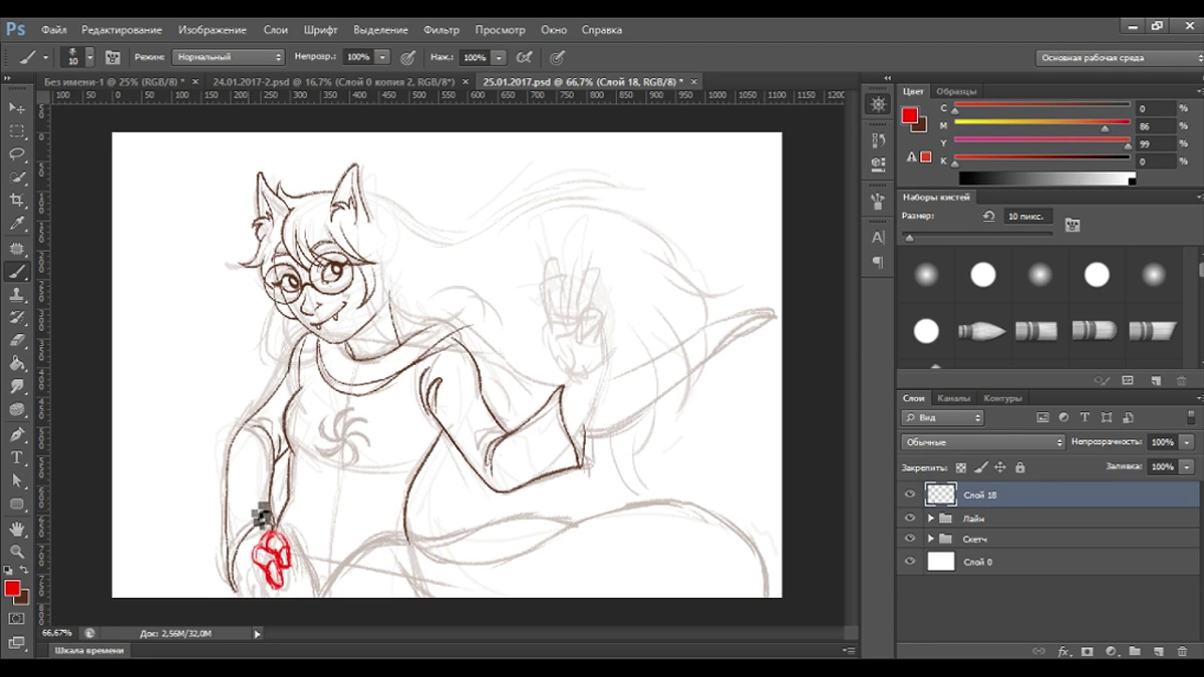
pyautogui.moveTo(268, 576); pyautogui.dragTo(282, 602)
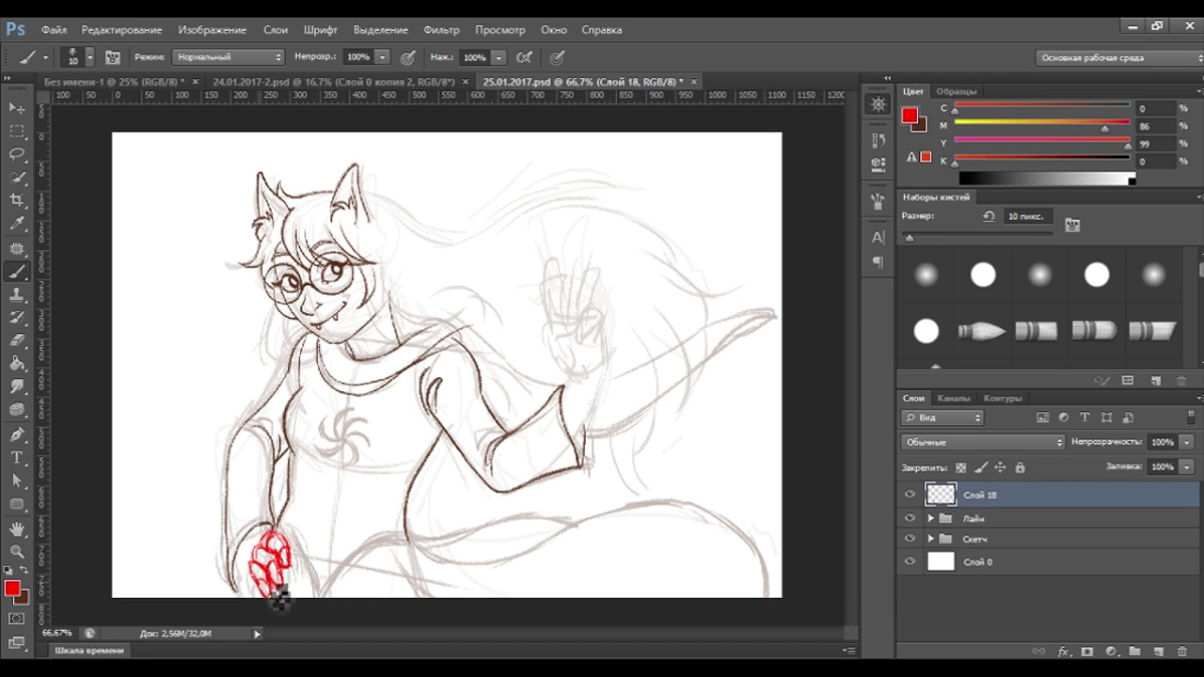
pyautogui.moveTo(269, 565); pyautogui.dragTo(240, 591)
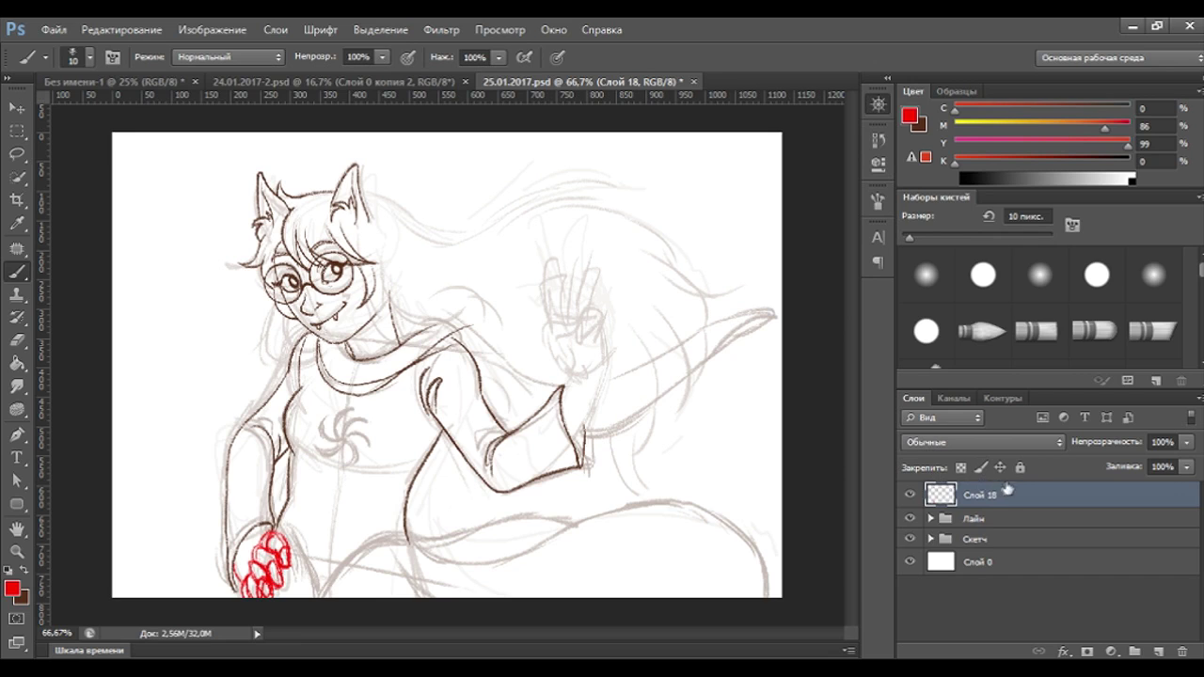
pyautogui.moveTo(1008, 489); pyautogui.dragTo(1183, 651)
pyautogui.click(1157, 651)
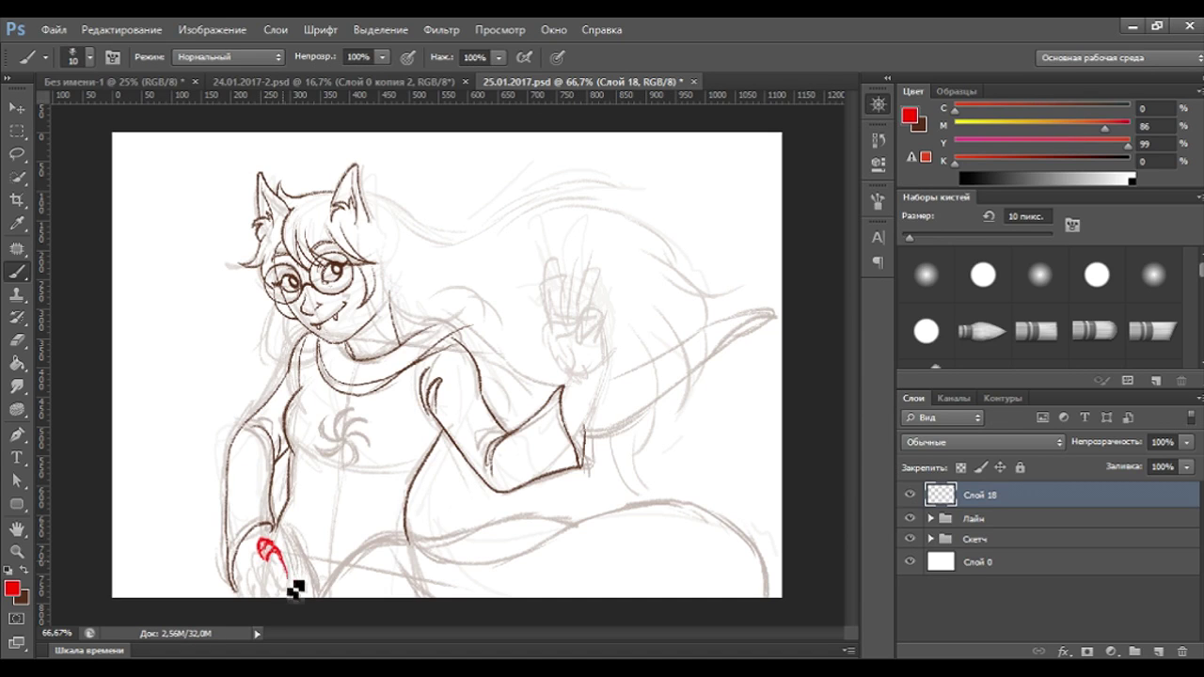
# Fill out the red fingers, erase stray loops, and begin a 10 px red outline on the raised hand.
pyautogui.moveTo(284, 588)
pyautogui.mouseDown()
pyautogui.moveTo(261, 548)
pyautogui.moveTo(282, 594)
pyautogui.moveTo(259, 598)
pyautogui.moveTo(283, 559)
pyautogui.mouseUp()
pyautogui.click(17, 341)
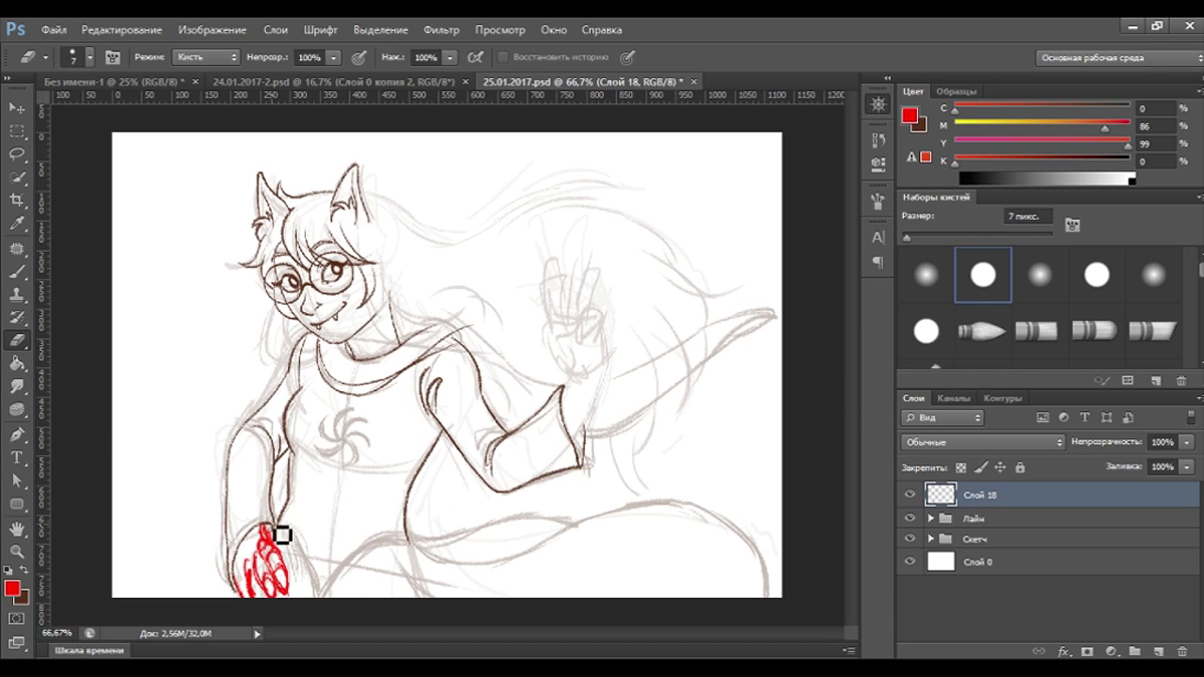
pyautogui.moveTo(253, 563); pyautogui.dragTo(254, 582)
pyautogui.click(17, 273)
pyautogui.click(18, 275)
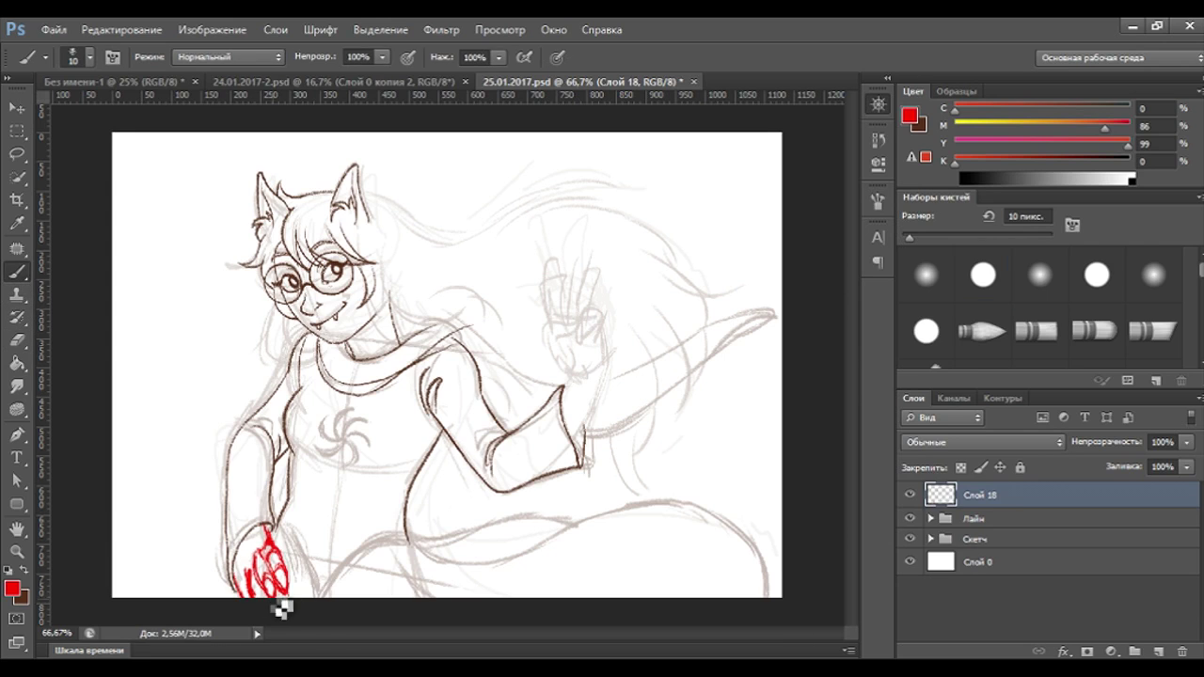
pyautogui.moveTo(603, 369)
pyautogui.mouseDown()
pyautogui.moveTo(569, 377)
pyautogui.moveTo(553, 348)
pyautogui.moveTo(585, 331)
pyautogui.mouseUp()
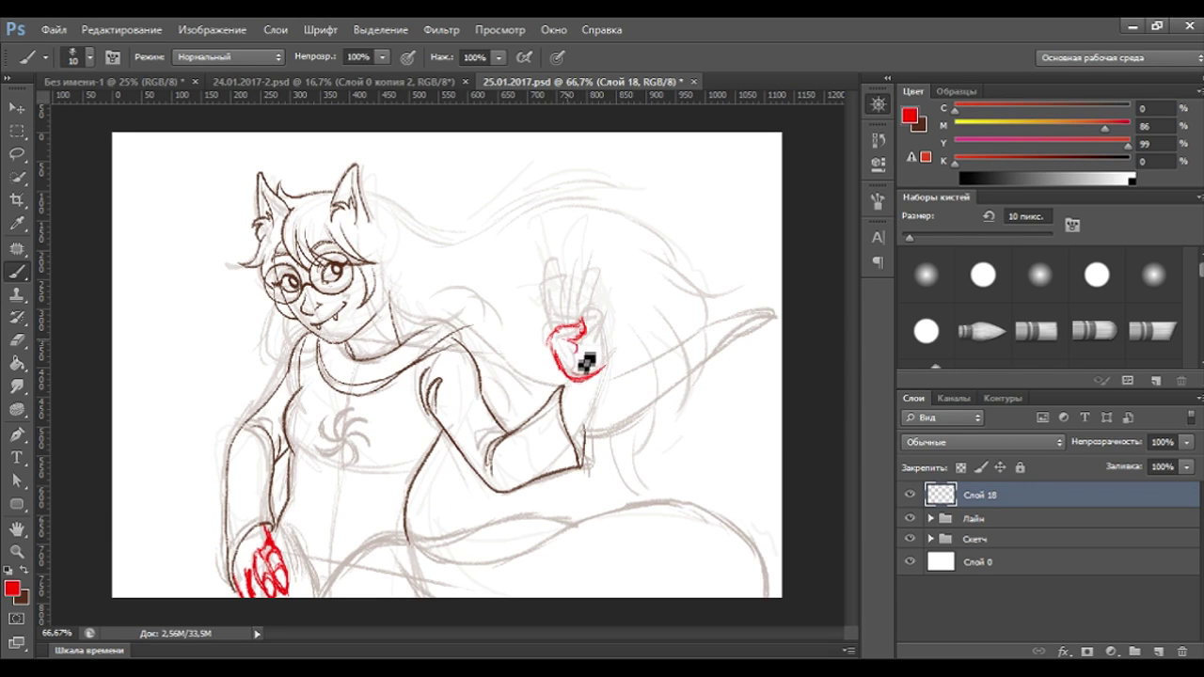
# Refine the first raised finger and add a second red finger forming a V-sign.
pyautogui.moveTo(570, 341); pyautogui.dragTo(597, 384)
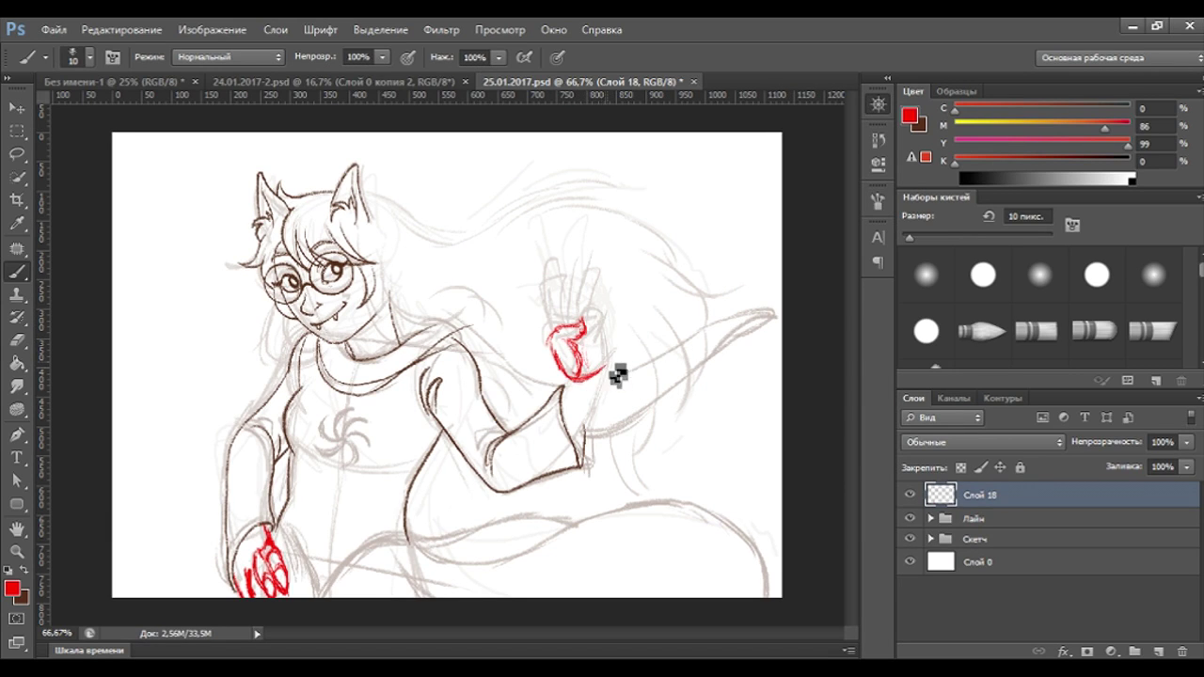
pyautogui.moveTo(542, 274)
pyautogui.mouseDown()
pyautogui.moveTo(550, 326)
pyautogui.moveTo(546, 269)
pyautogui.mouseUp()
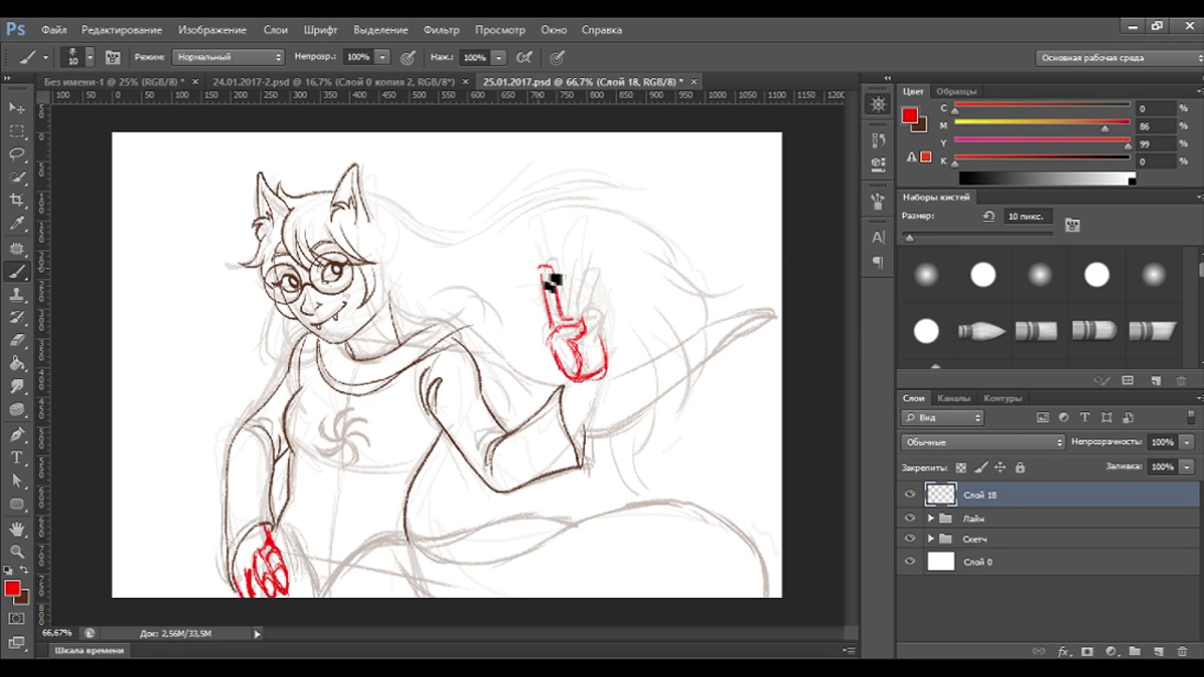
pyautogui.moveTo(562, 277); pyautogui.dragTo(562, 320)
pyautogui.moveTo(571, 299)
pyautogui.mouseDown()
pyautogui.moveTo(579, 258)
pyautogui.moveTo(589, 303)
pyautogui.mouseUp()
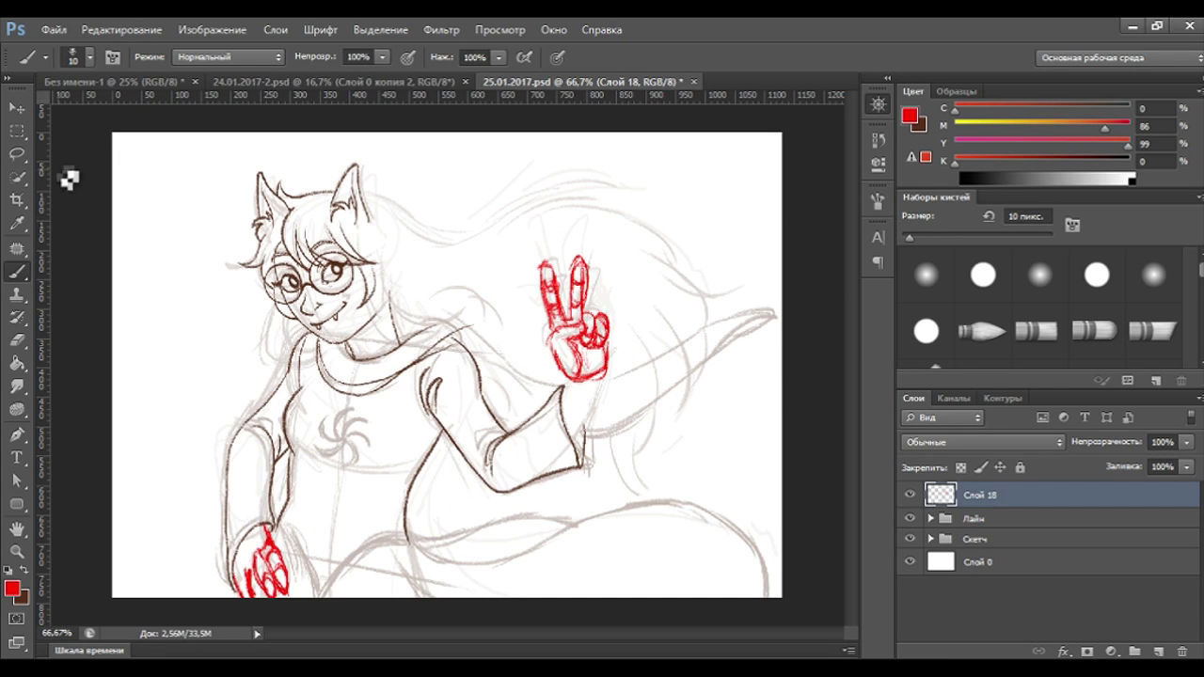
pyautogui.click(16, 154)
# Lasso the red peace-sign hand and scale it down to about 94%.
pyautogui.moveTo(555, 225); pyautogui.dragTo(565, 227)
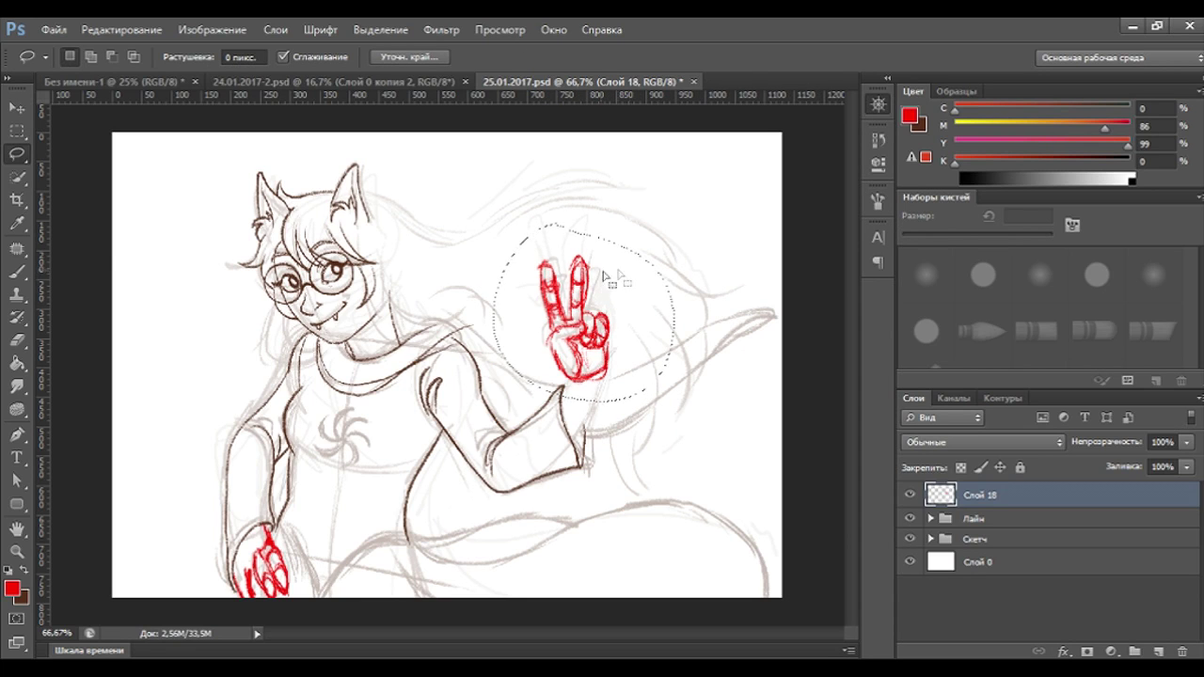
pyautogui.hotkey('ctrl', 't')
pyautogui.moveTo(674, 225); pyautogui.dragTo(664, 236)
pyautogui.press('Return')
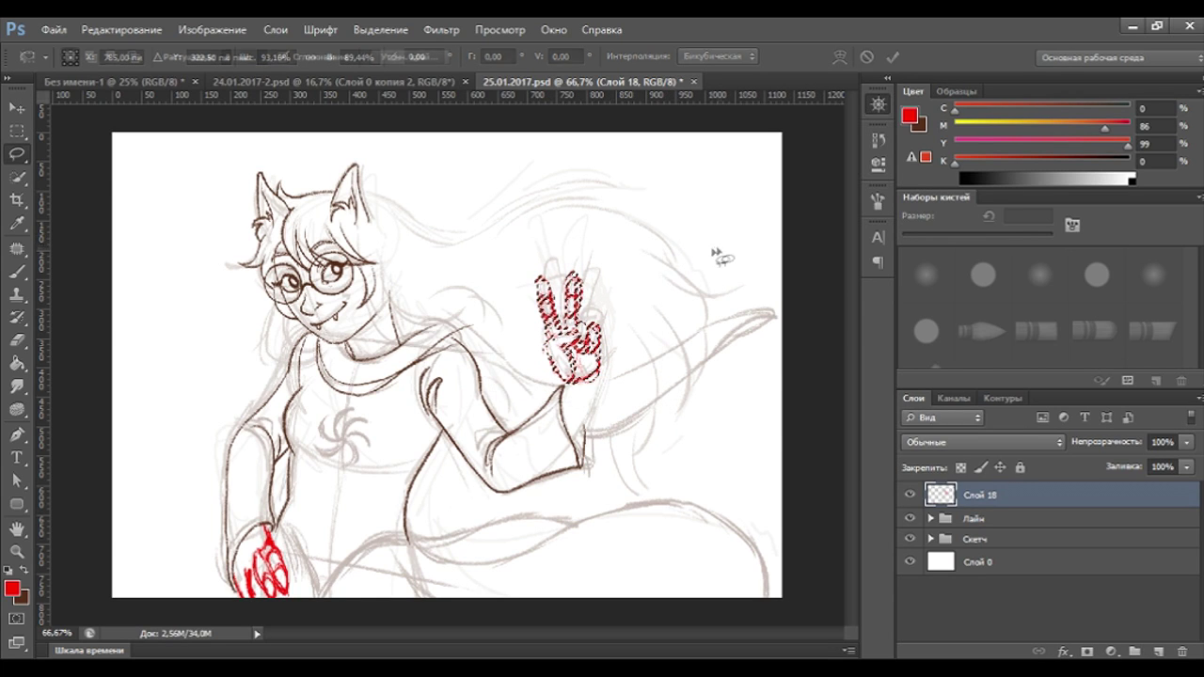
pyautogui.hotkey('ctrl', 'd')
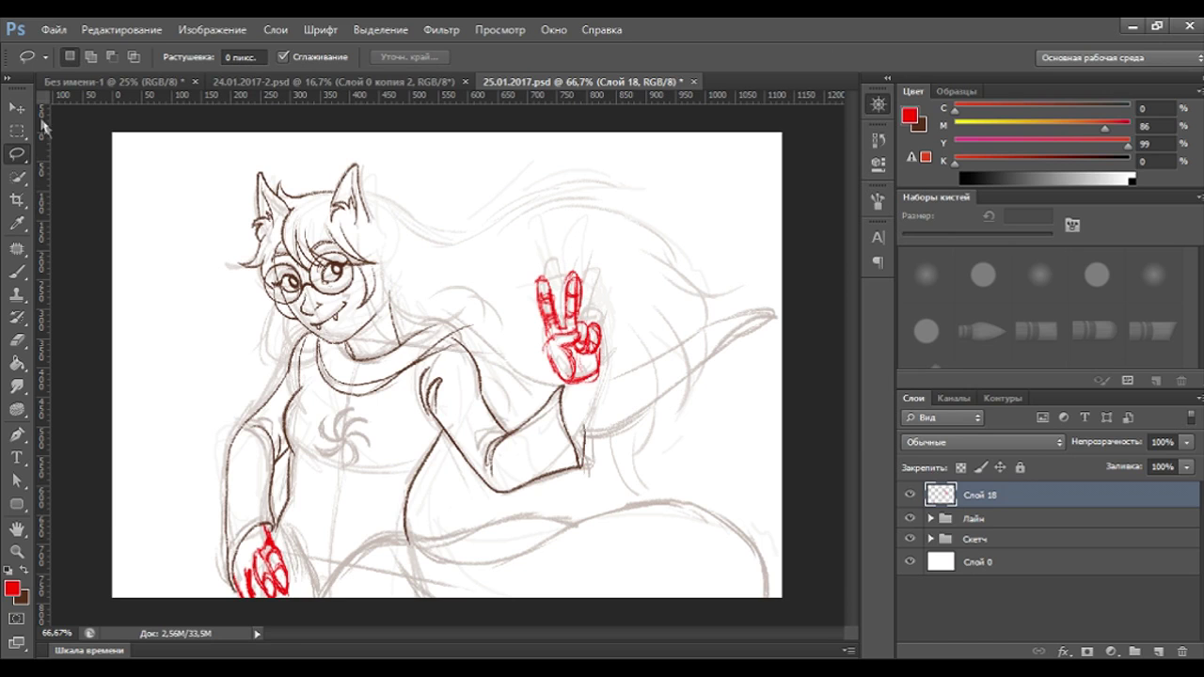
# Move the hand slightly up and right onto the wrist, discarding a trial rotation.
pyautogui.moveTo(557, 234); pyautogui.dragTo(565, 232)
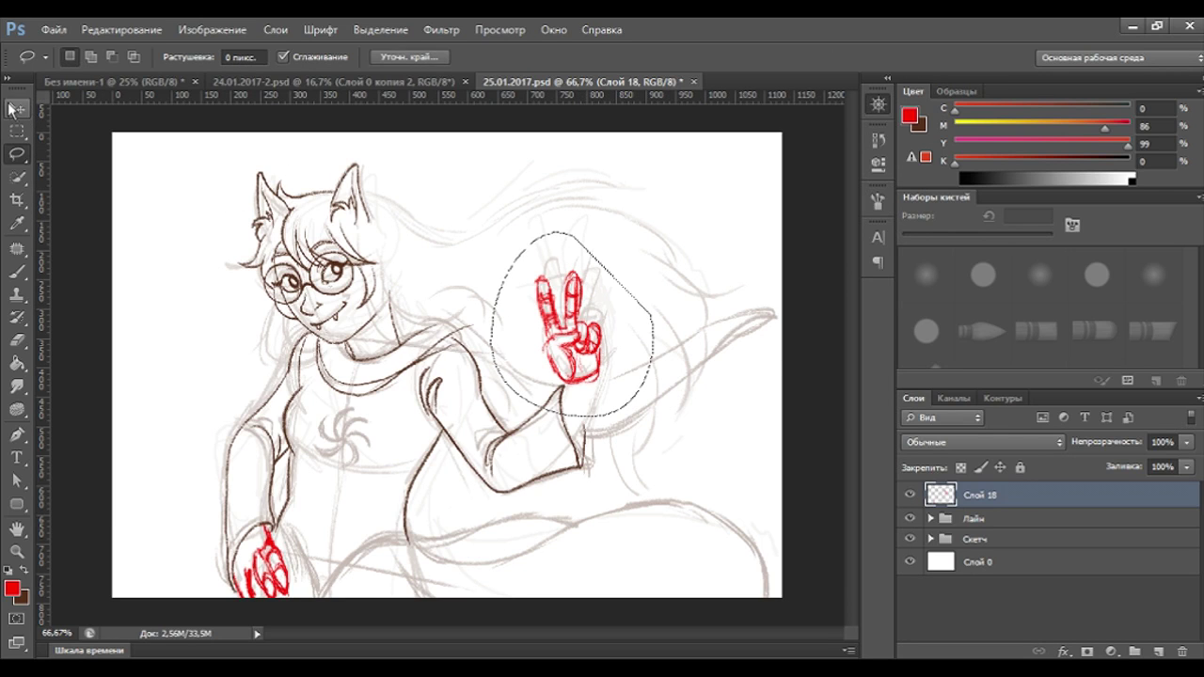
pyautogui.press('v')
pyautogui.moveTo(610, 353); pyautogui.dragTo(616, 351)
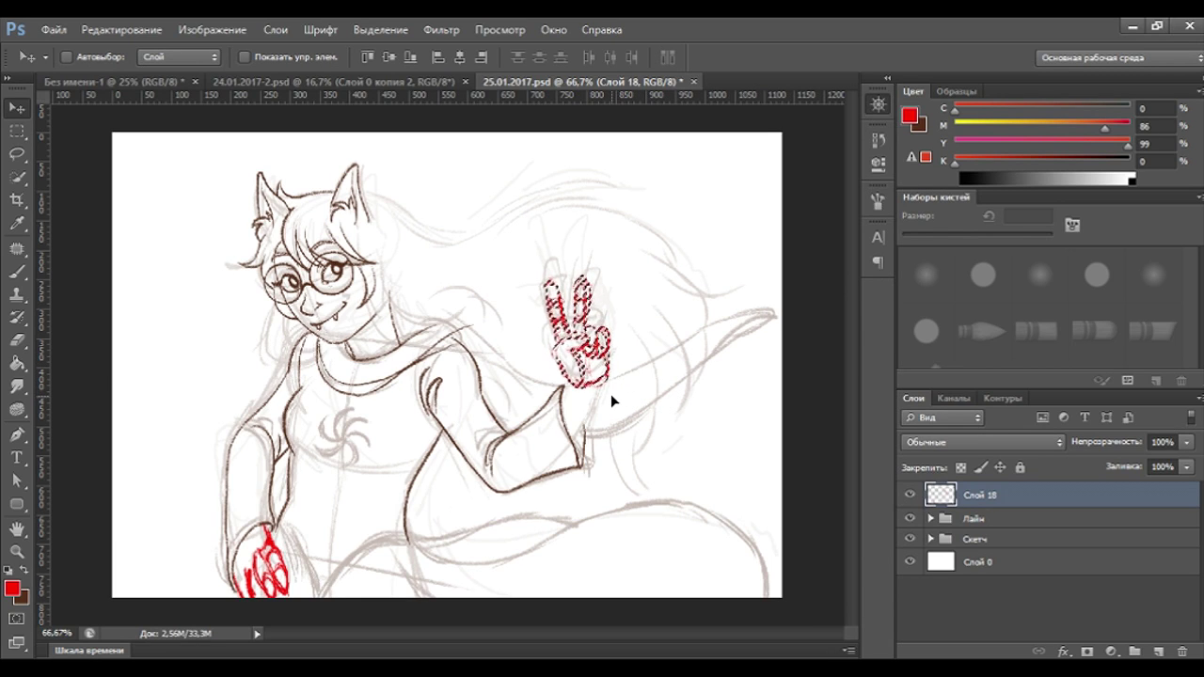
pyautogui.hotkey('ctrl', 't')
pyautogui.moveTo(678, 349); pyautogui.dragTo(701, 349)
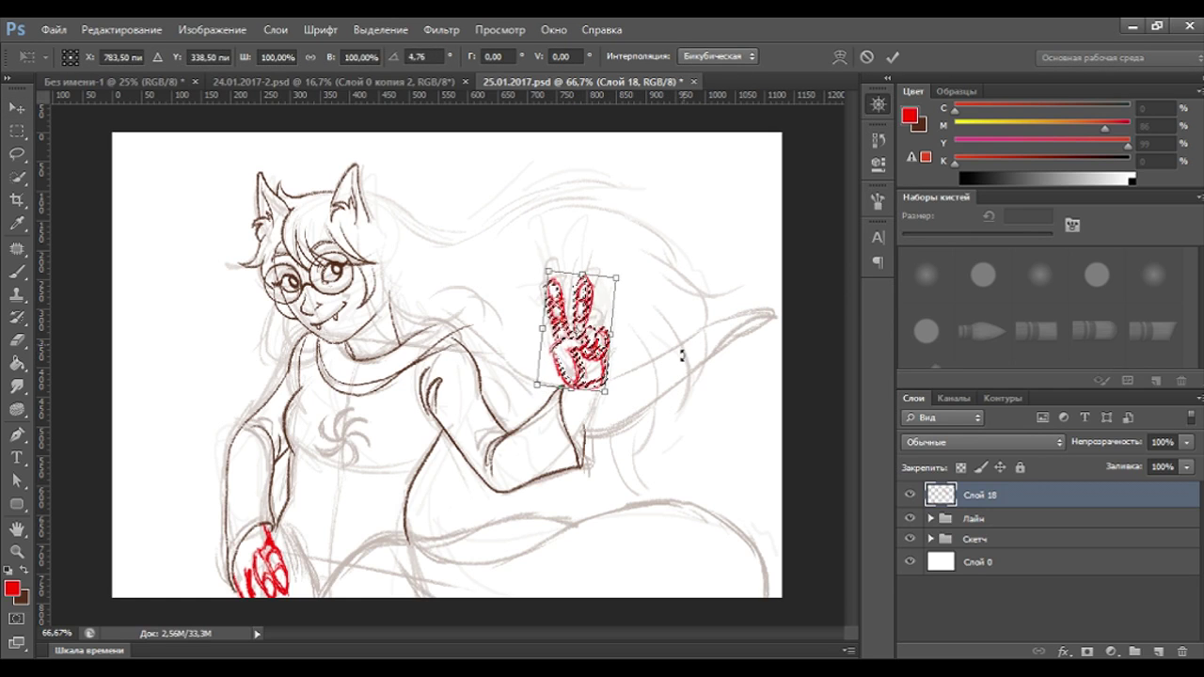
pyautogui.press('Escape')
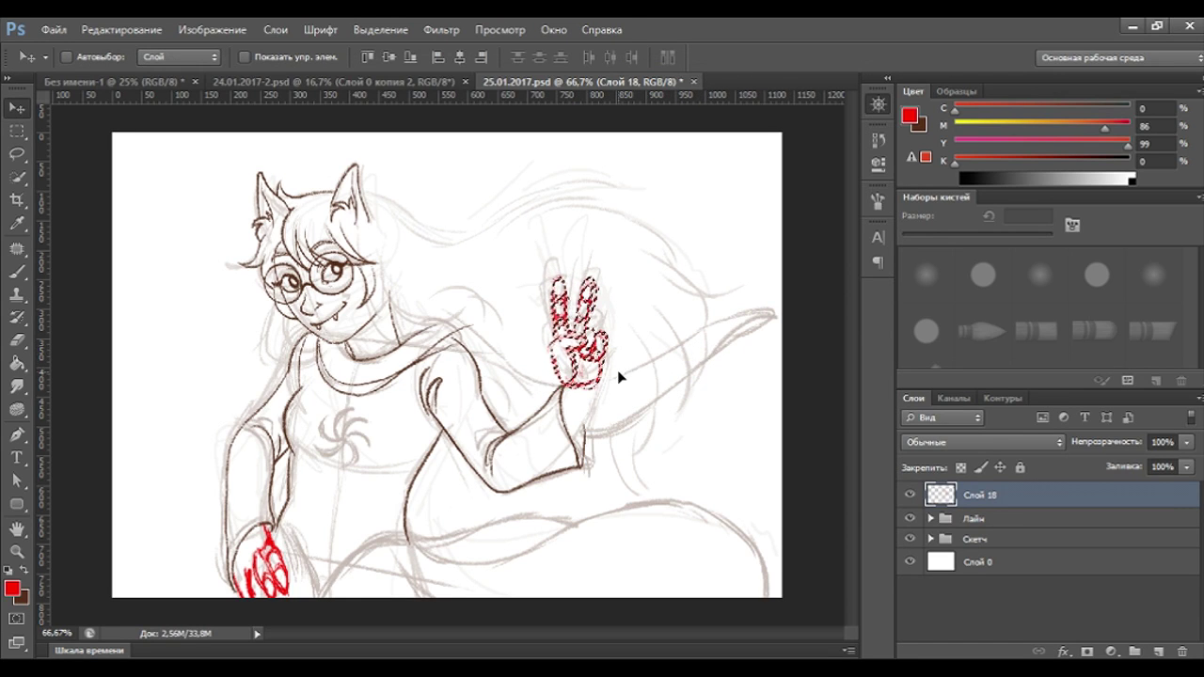
pyautogui.moveTo(633, 375); pyautogui.dragTo(639, 377)
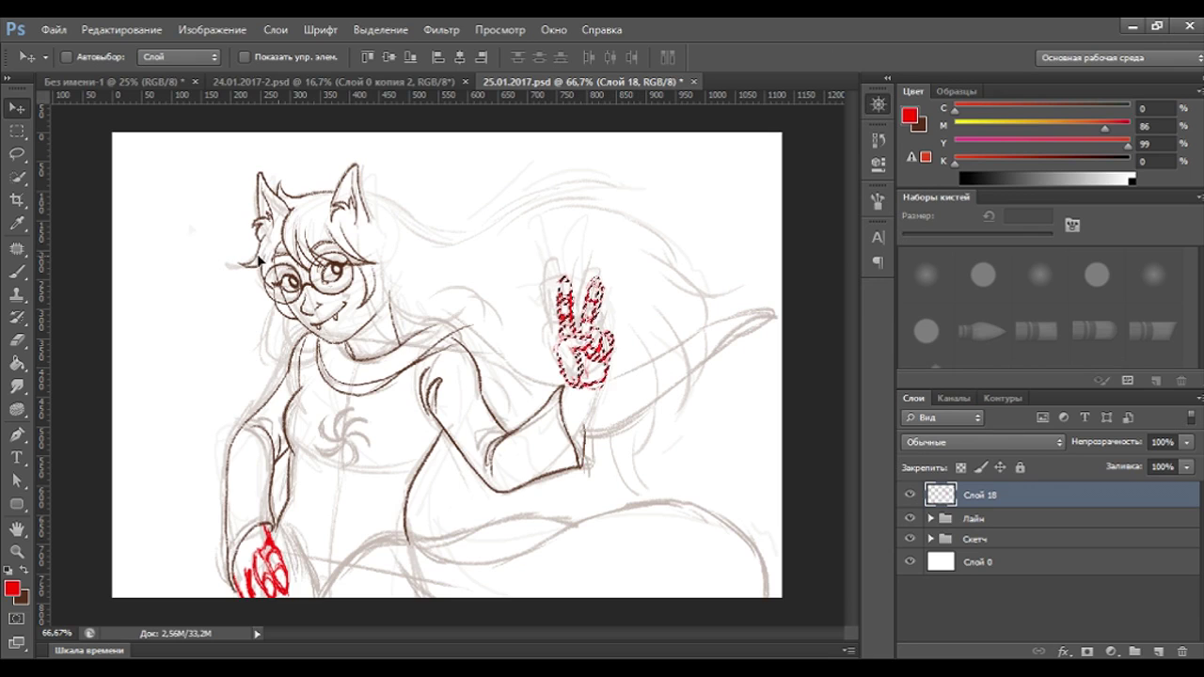
# Deselect the hand and toggle its layer to compare the new placement.
pyautogui.click(18, 155)
pyautogui.click(497, 289)
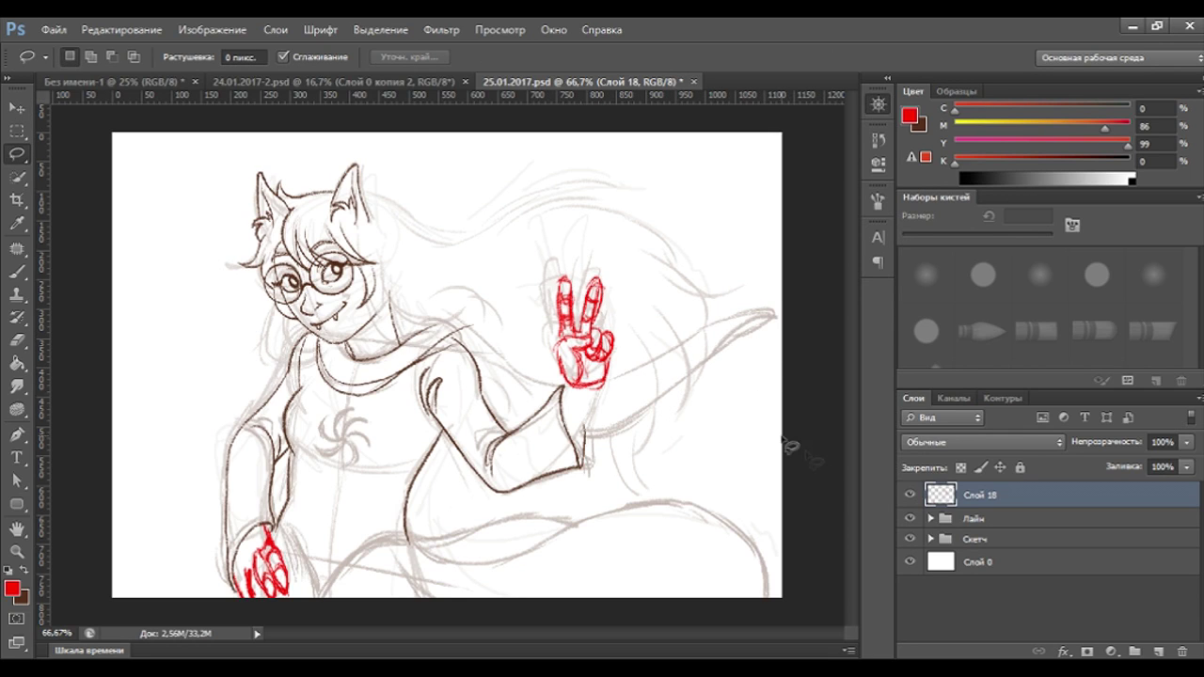
pyautogui.click(909, 495)
pyautogui.click(910, 496)
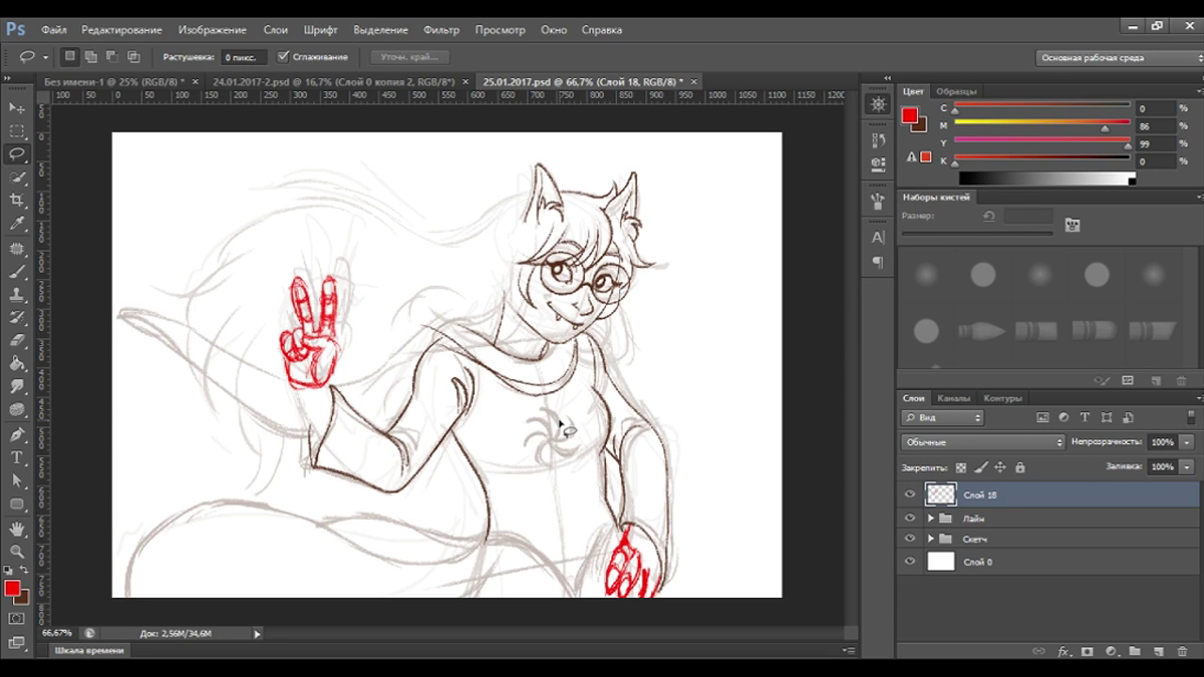
# Hide the peace-sign hand layer Слой 18 and add a new layer above it.
pyautogui.click(910, 497)
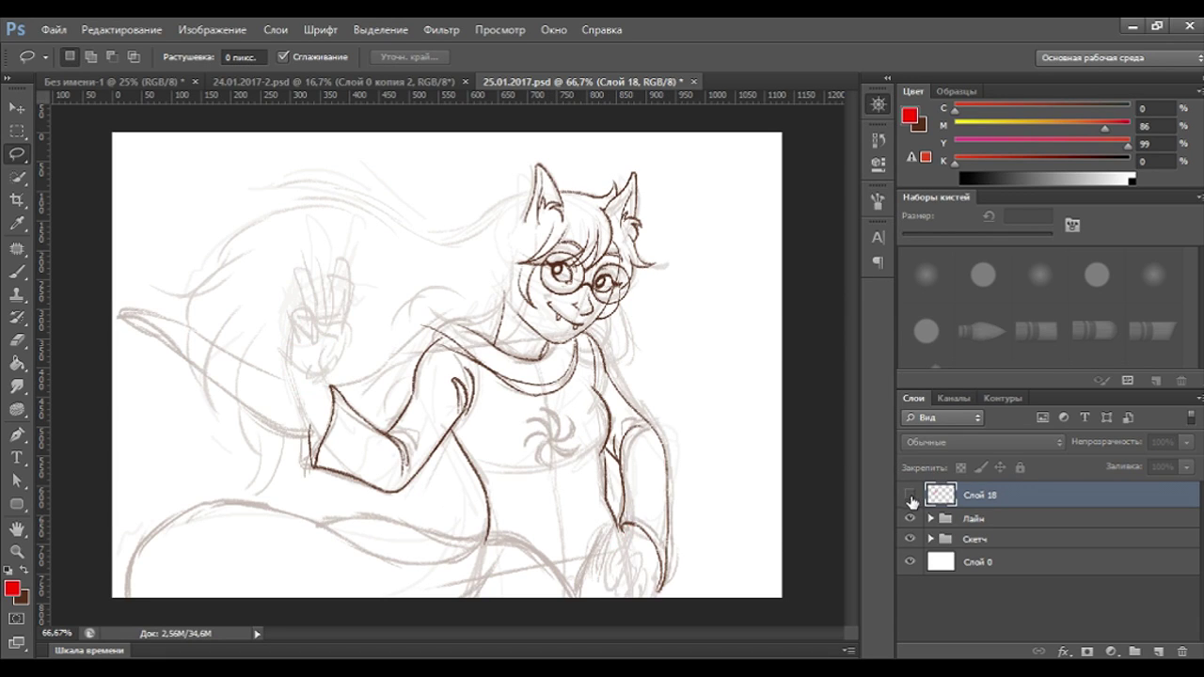
pyautogui.click(1153, 643)
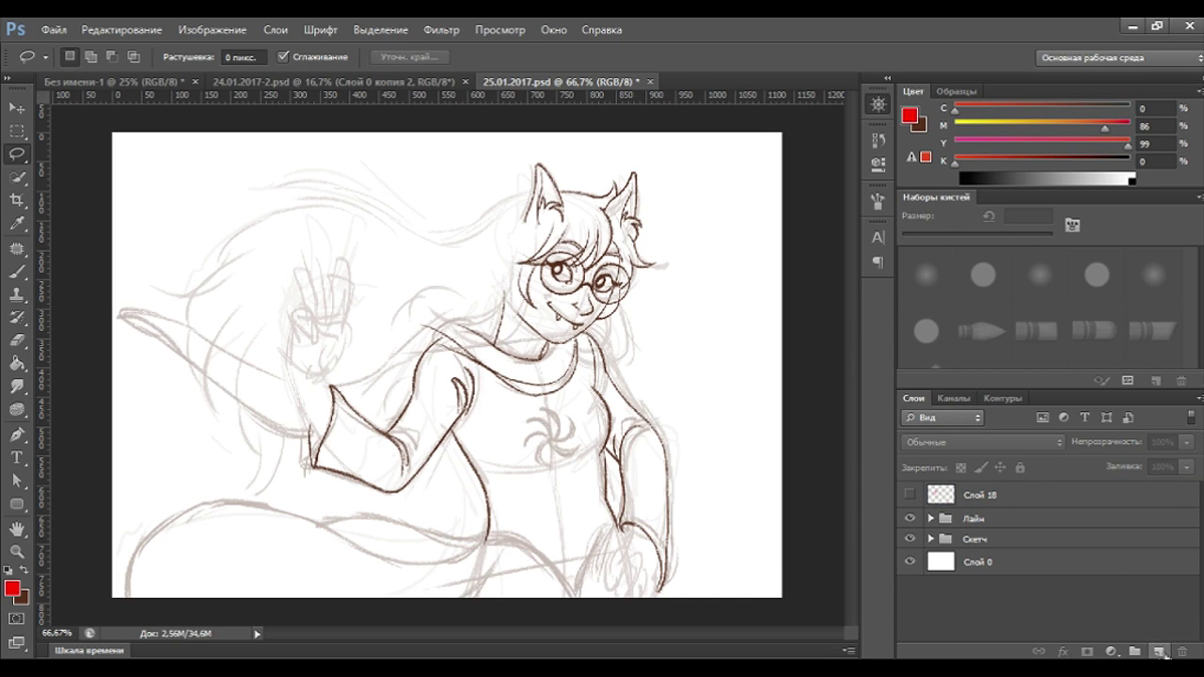
pyautogui.click(982, 492)
pyautogui.click(1157, 651)
pyautogui.press('b')
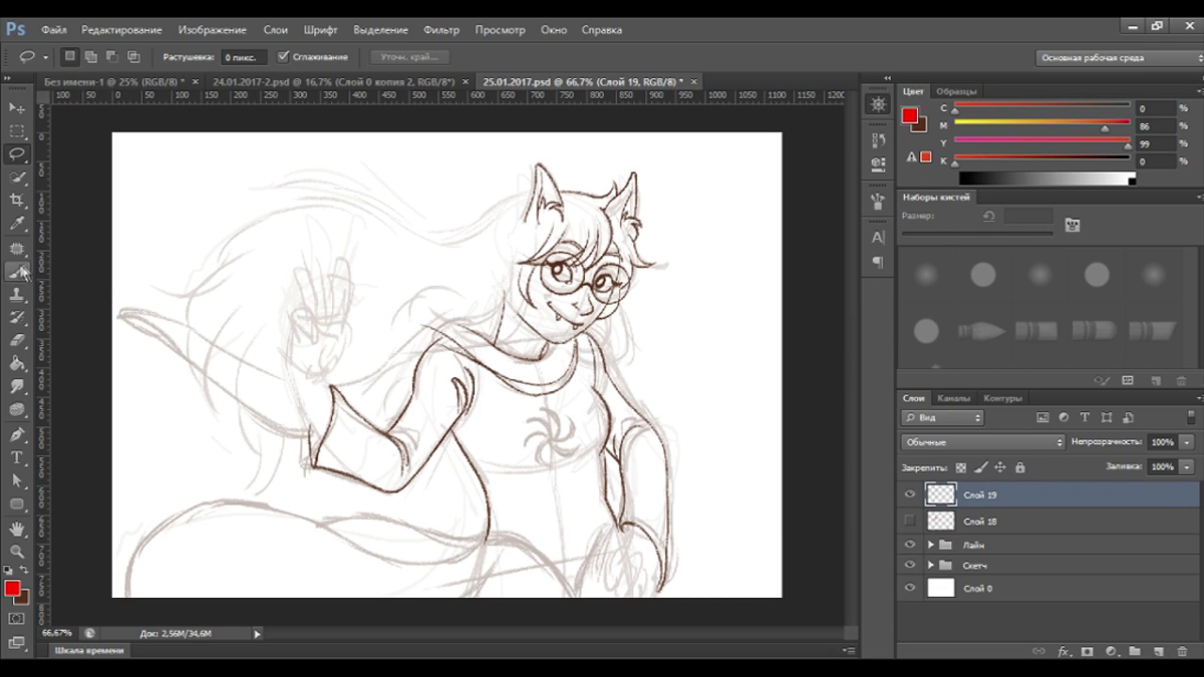
# Sketch a red open-palm hand with the 10 px brush, erasing stray lines.
pyautogui.moveTo(288, 375); pyautogui.dragTo(332, 363)
pyautogui.moveTo(297, 318)
pyautogui.mouseDown()
pyautogui.moveTo(286, 376)
pyautogui.moveTo(335, 343)
pyautogui.moveTo(317, 371)
pyautogui.mouseUp()
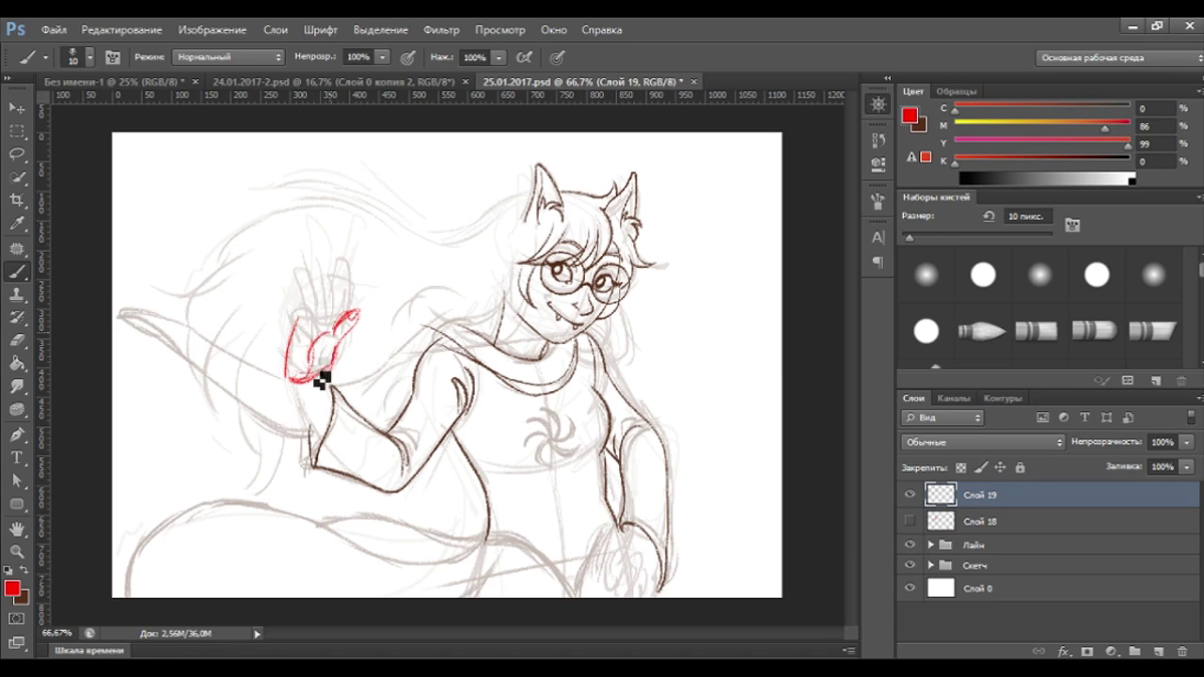
pyautogui.moveTo(318, 328)
pyautogui.mouseDown()
pyautogui.moveTo(317, 341)
pyautogui.moveTo(296, 325)
pyautogui.moveTo(319, 315)
pyautogui.moveTo(326, 288)
pyautogui.moveTo(352, 304)
pyautogui.moveTo(357, 266)
pyautogui.moveTo(336, 295)
pyautogui.moveTo(339, 325)
pyautogui.moveTo(345, 277)
pyautogui.moveTo(357, 296)
pyautogui.moveTo(349, 304)
pyautogui.moveTo(362, 265)
pyautogui.mouseUp()
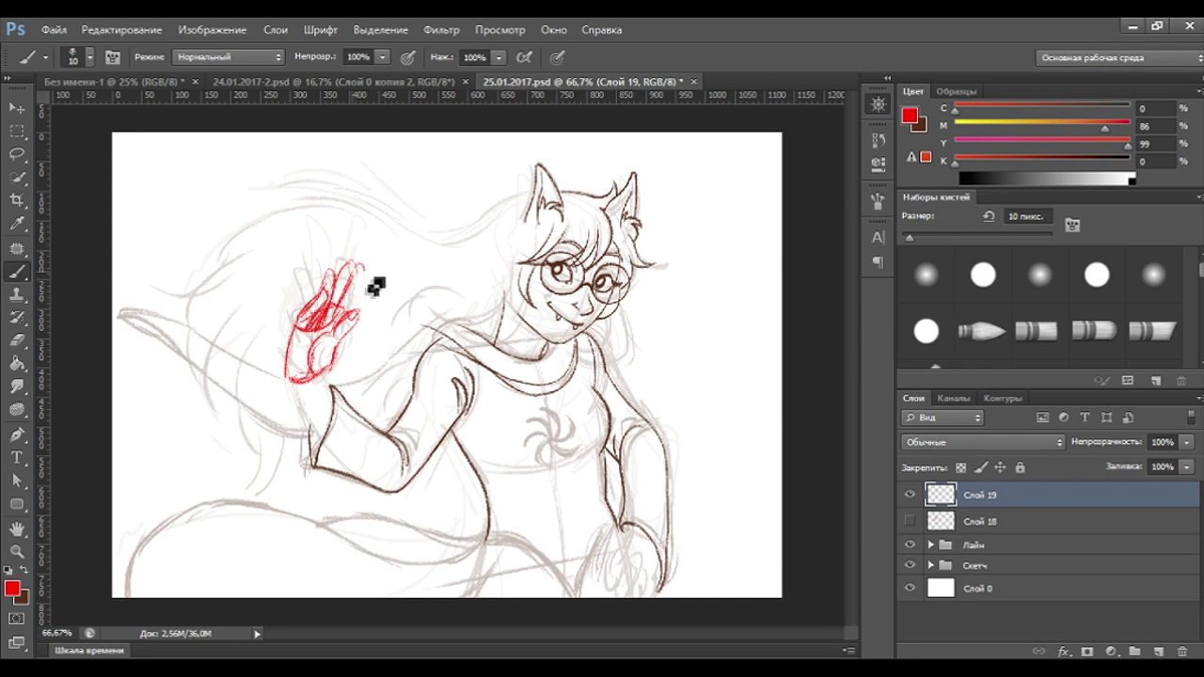
pyautogui.moveTo(350, 317)
pyautogui.mouseDown()
pyautogui.moveTo(363, 273)
pyautogui.moveTo(350, 306)
pyautogui.mouseUp()
pyautogui.moveTo(320, 377); pyautogui.dragTo(331, 341)
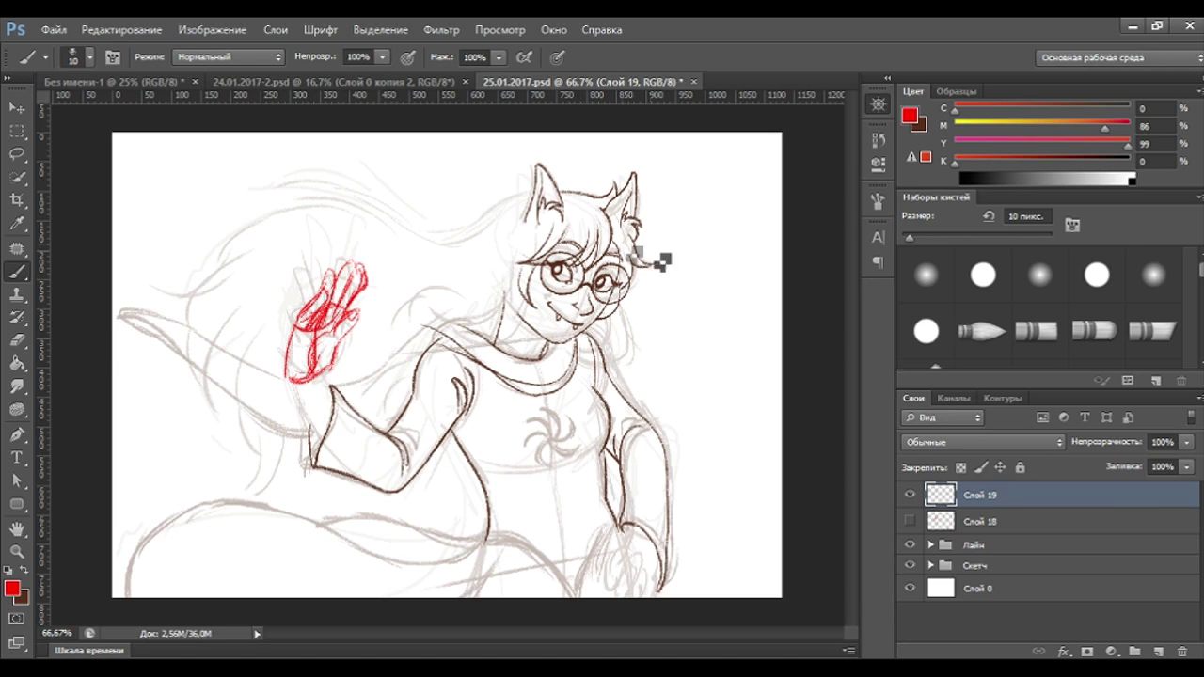
pyautogui.click(17, 341)
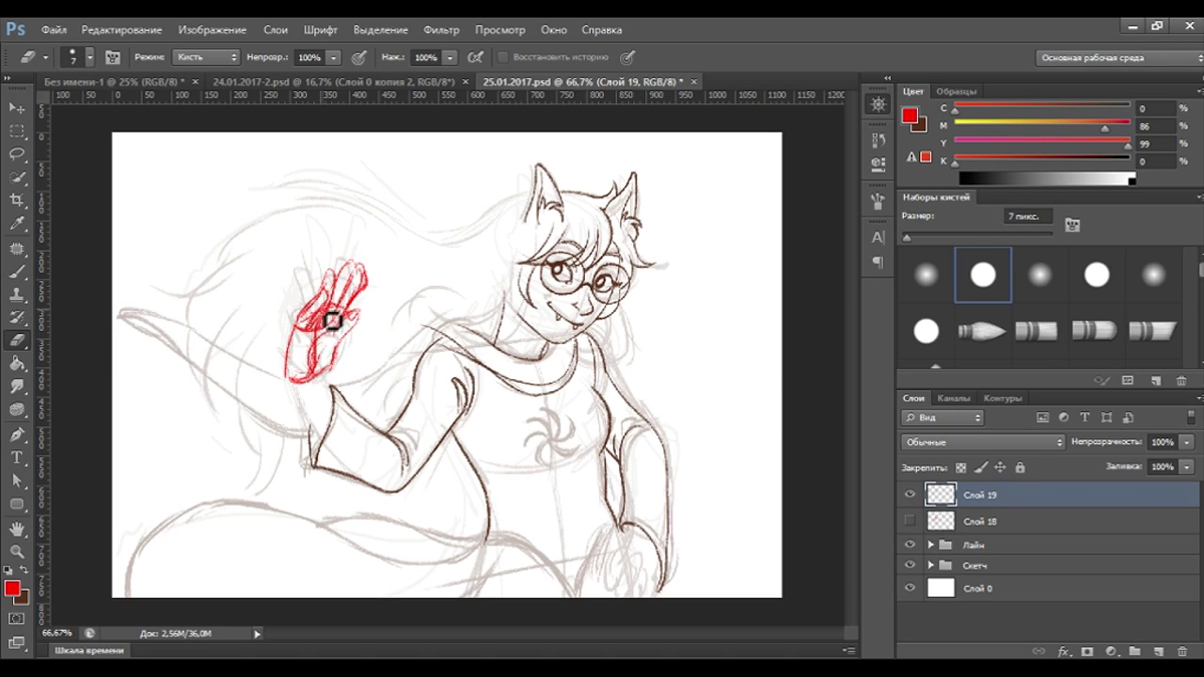
pyautogui.click(17, 271)
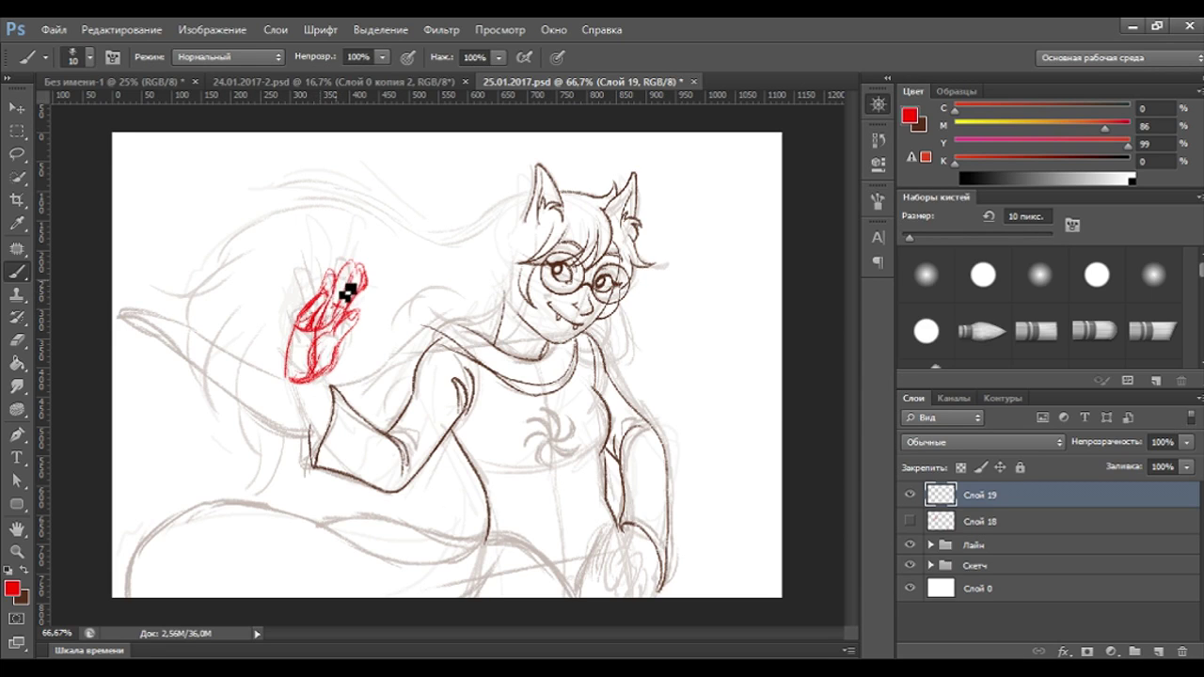
pyautogui.moveTo(350, 289); pyautogui.dragTo(358, 317)
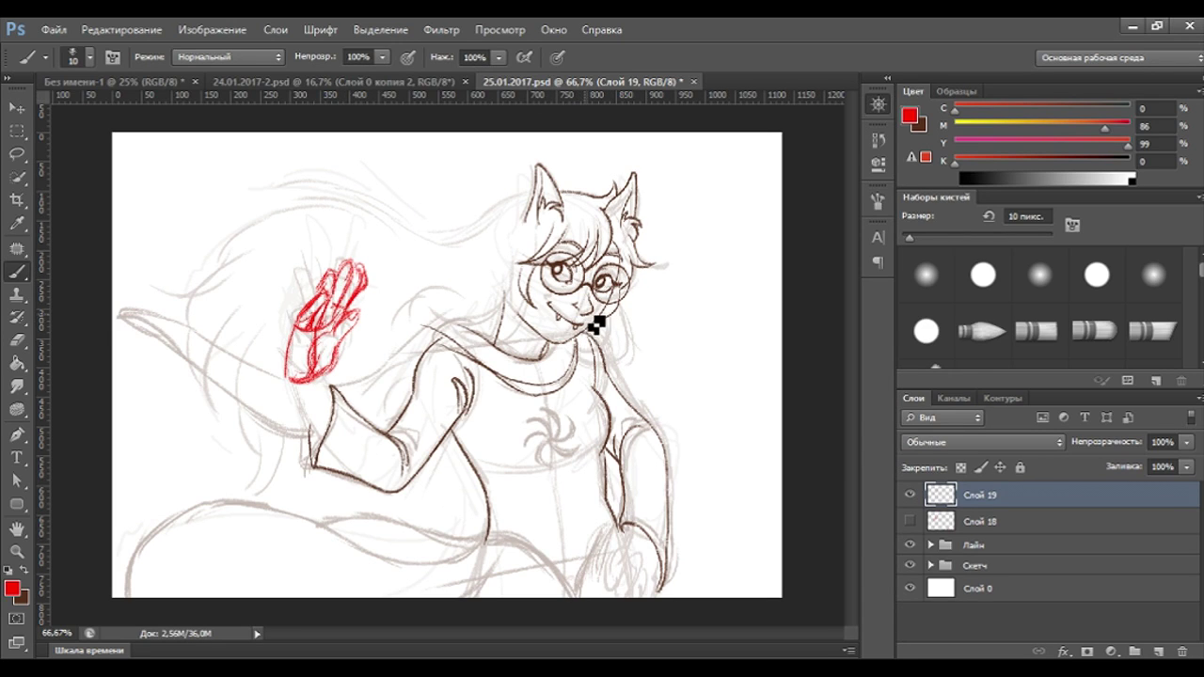
pyautogui.hotkey('ctrl', 't')
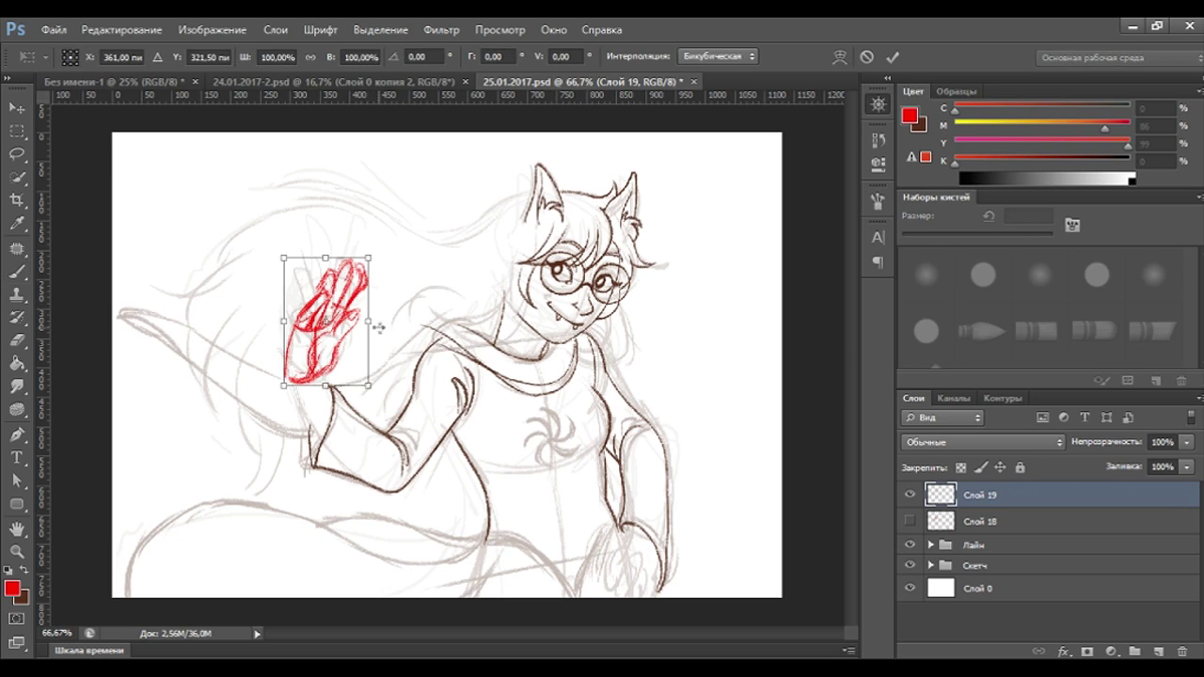
# Scale the open-palm hand to about 90% and nudge it down slightly.
pyautogui.moveTo(375, 260); pyautogui.dragTo(365, 275)
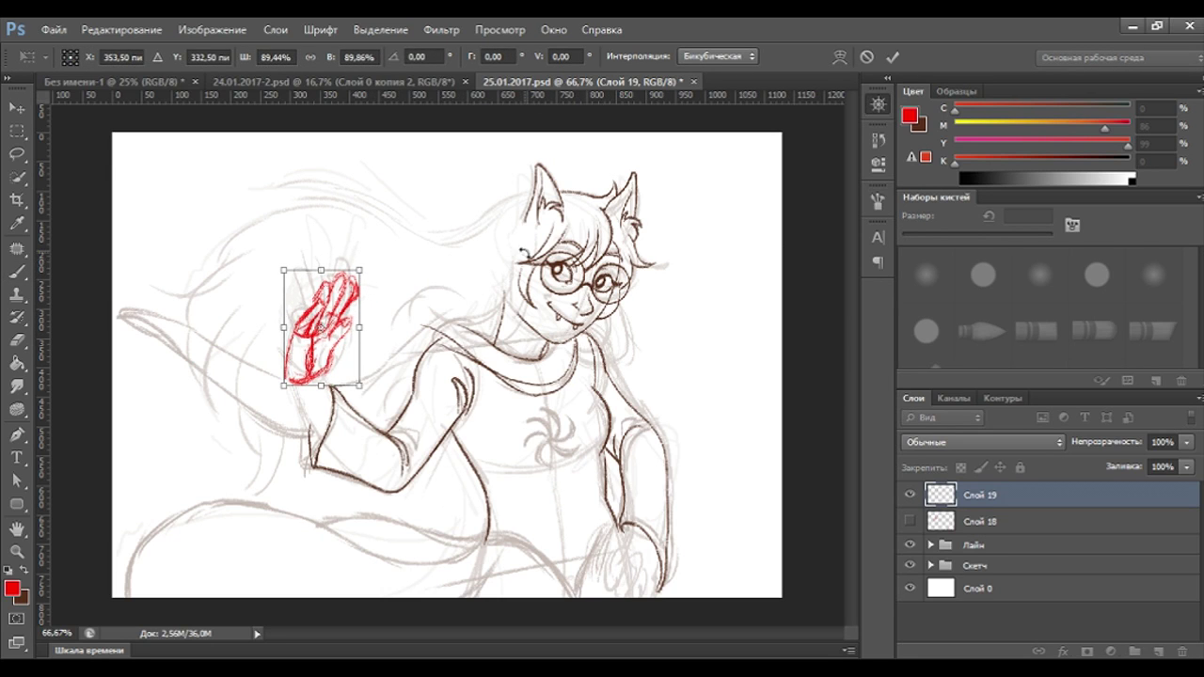
pyautogui.press('Return')
pyautogui.press('v')
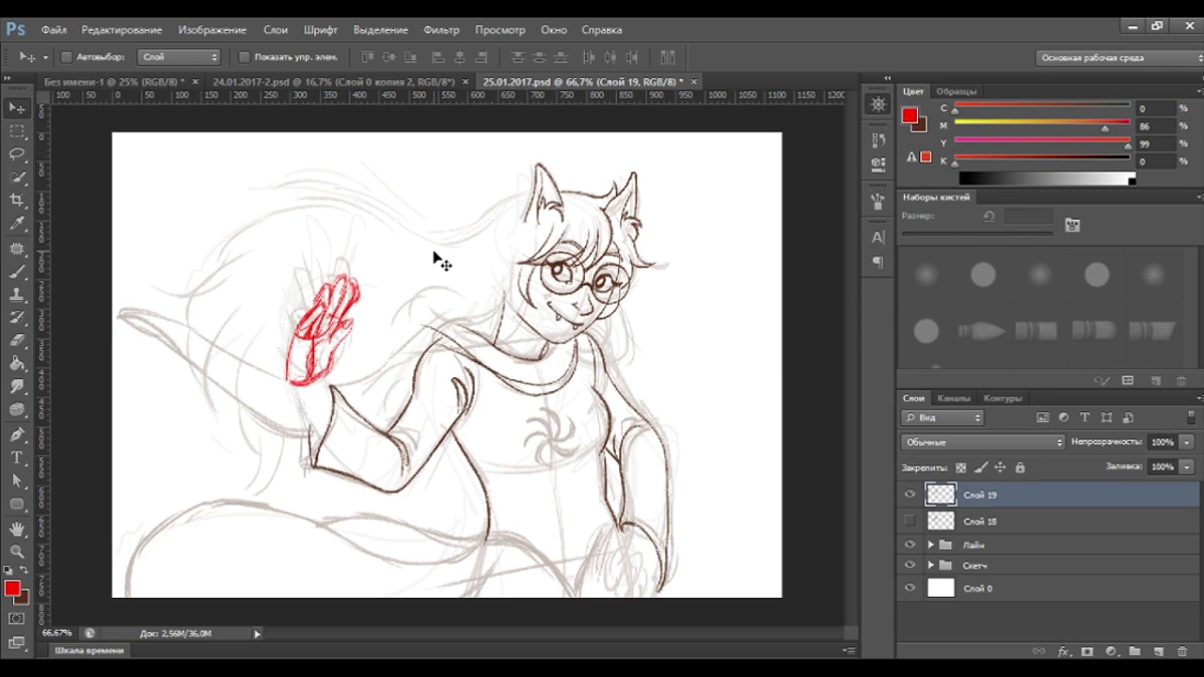
pyautogui.press('Down')
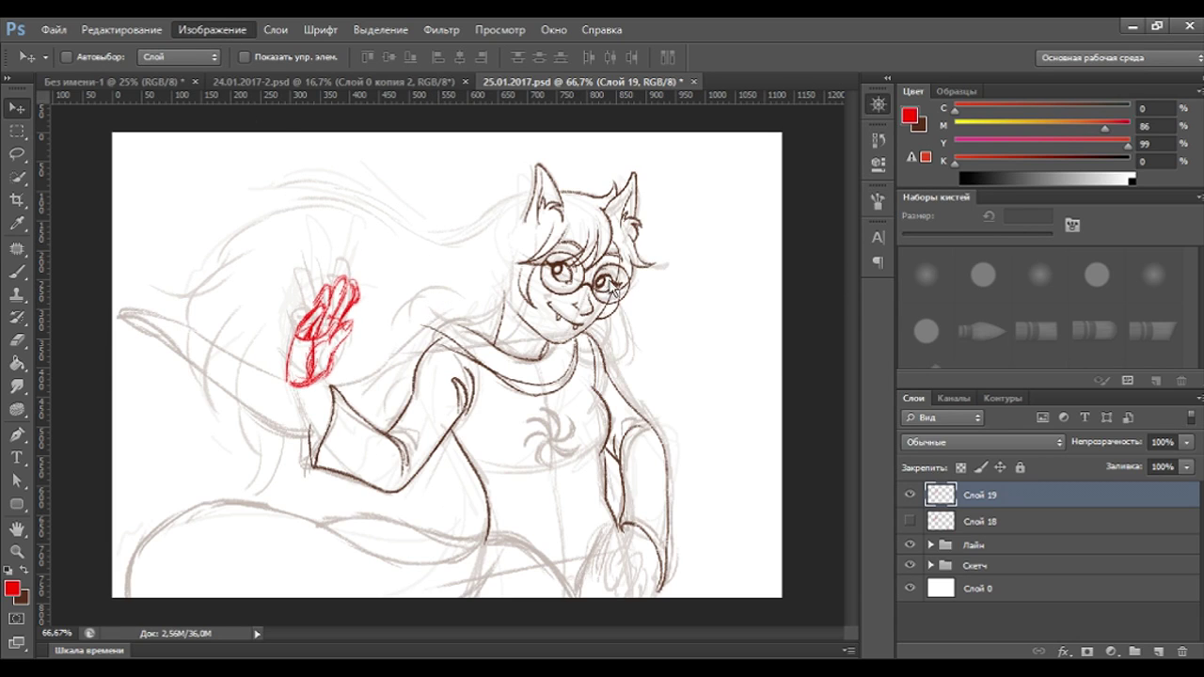
# Flip the canvas back horizontally and hide the open-palm hand layer to compare.
pyautogui.press('h')
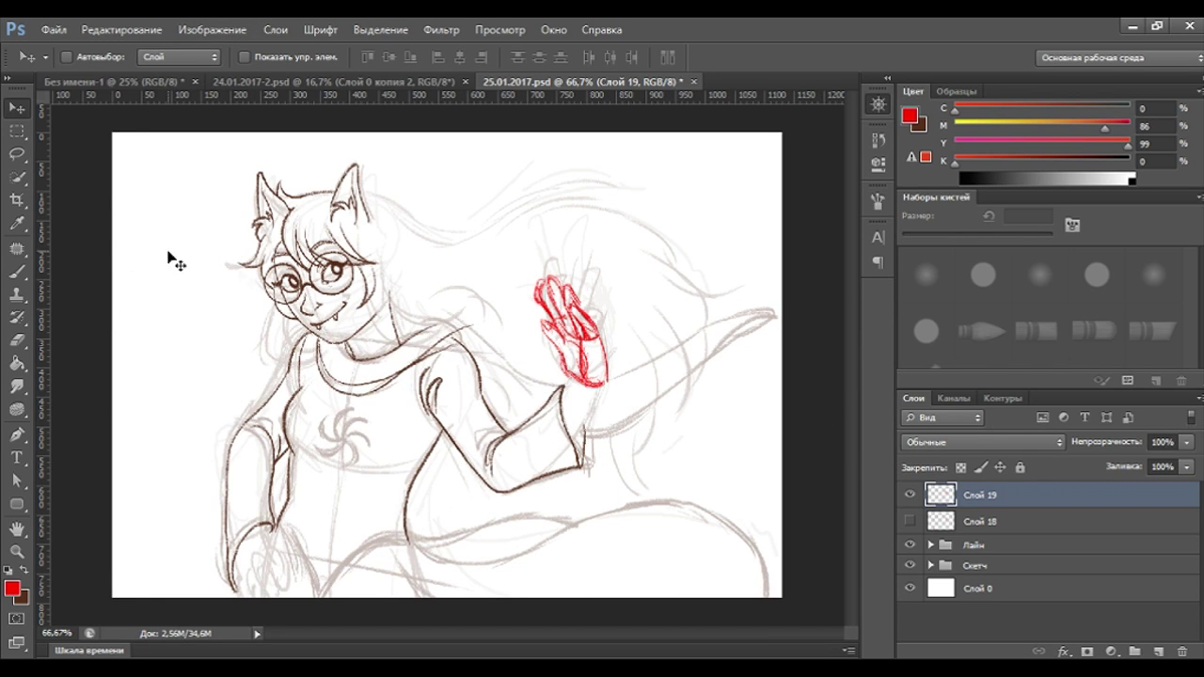
pyautogui.press('b')
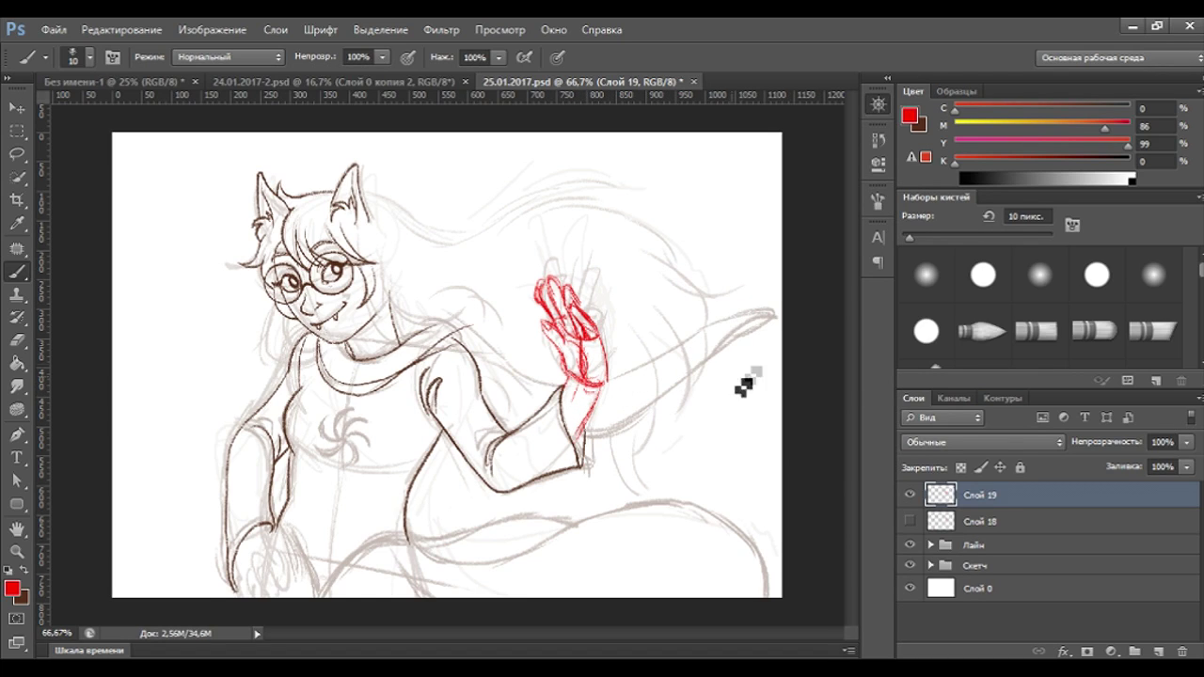
pyautogui.click(919, 498)
# Add a new layer Слой 20 above the open-palm hand for redrawing.
pyautogui.click(919, 497)
pyautogui.click(1158, 651)
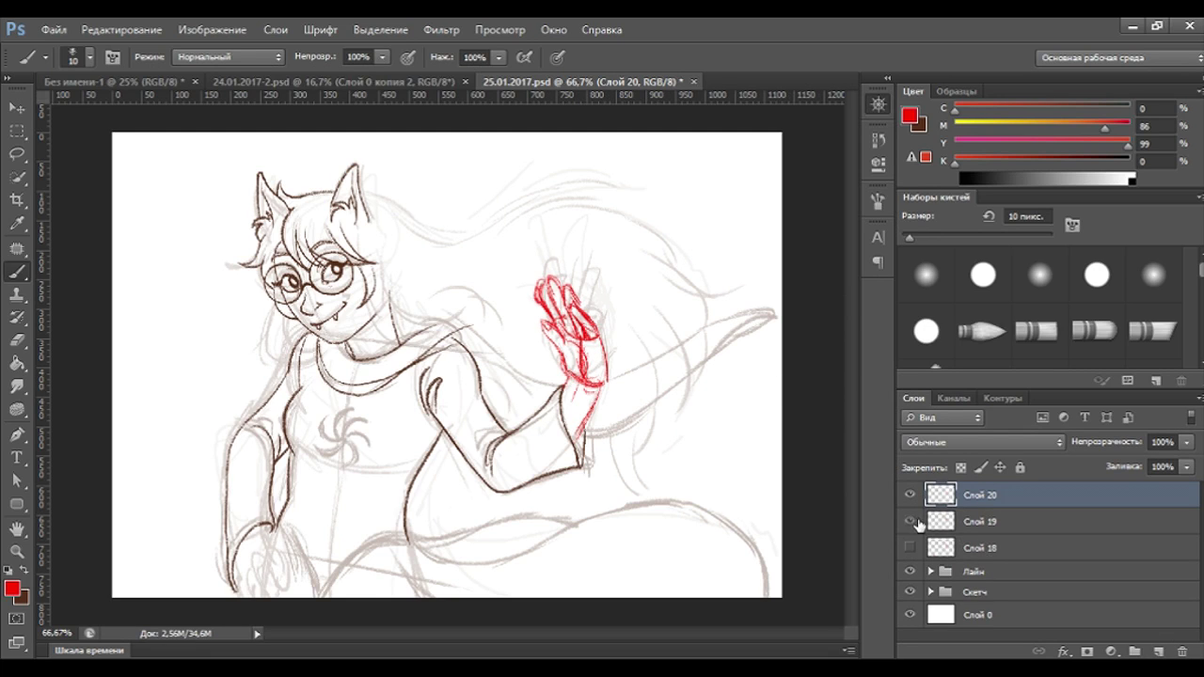
pyautogui.click(910, 521)
pyautogui.click(910, 522)
pyautogui.click(940, 521)
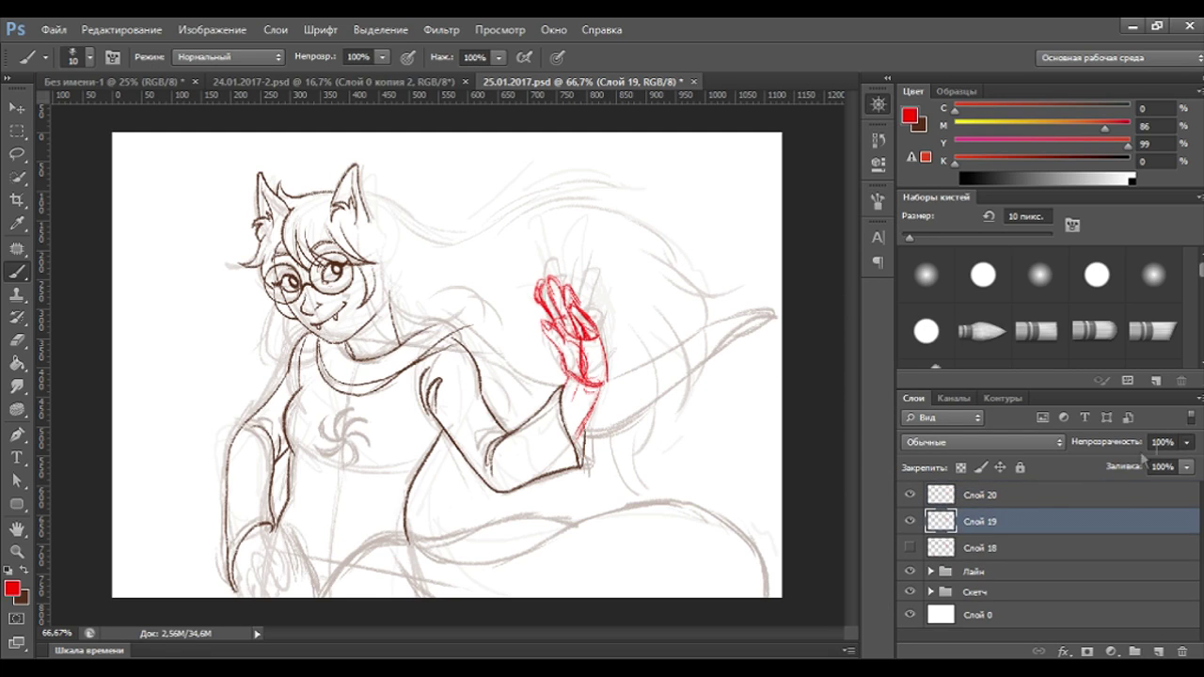
pyautogui.click(1011, 497)
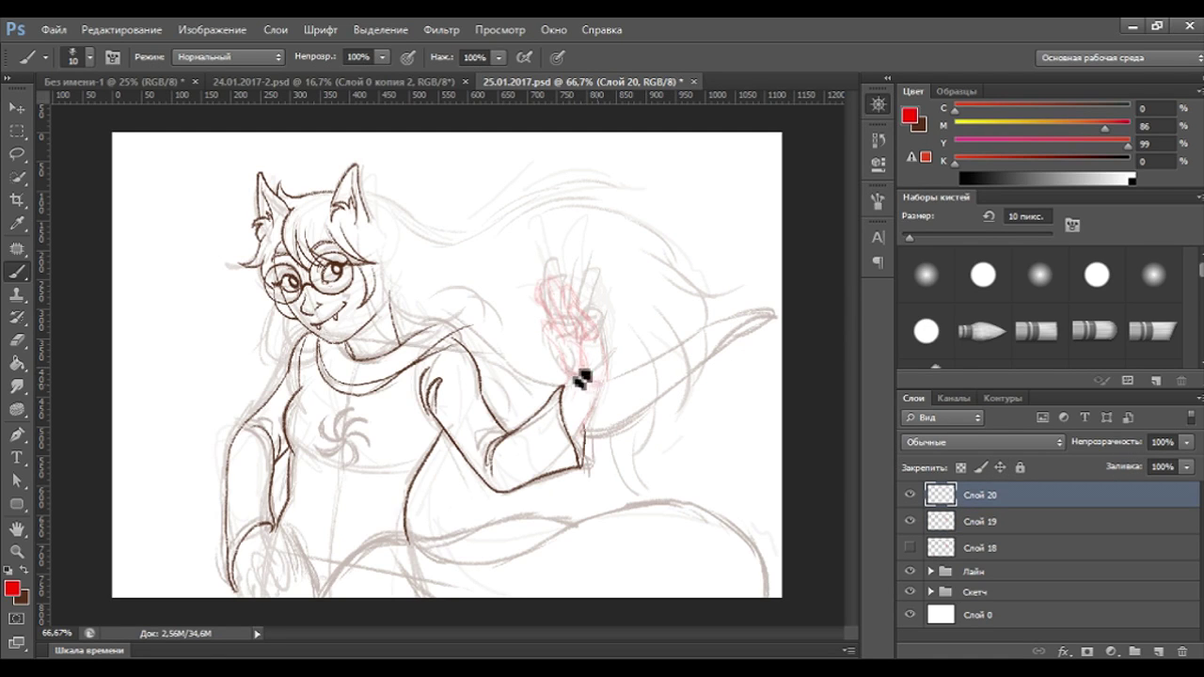
# Redraw the hand's fingers, thumb, palm outline and wrist stroke in red.
pyautogui.moveTo(602, 377)
pyautogui.mouseDown()
pyautogui.moveTo(631, 347)
pyautogui.moveTo(581, 384)
pyautogui.moveTo(670, 325)
pyautogui.moveTo(616, 356)
pyautogui.moveTo(670, 320)
pyautogui.moveTo(623, 337)
pyautogui.moveTo(636, 318)
pyautogui.moveTo(625, 303)
pyautogui.mouseUp()
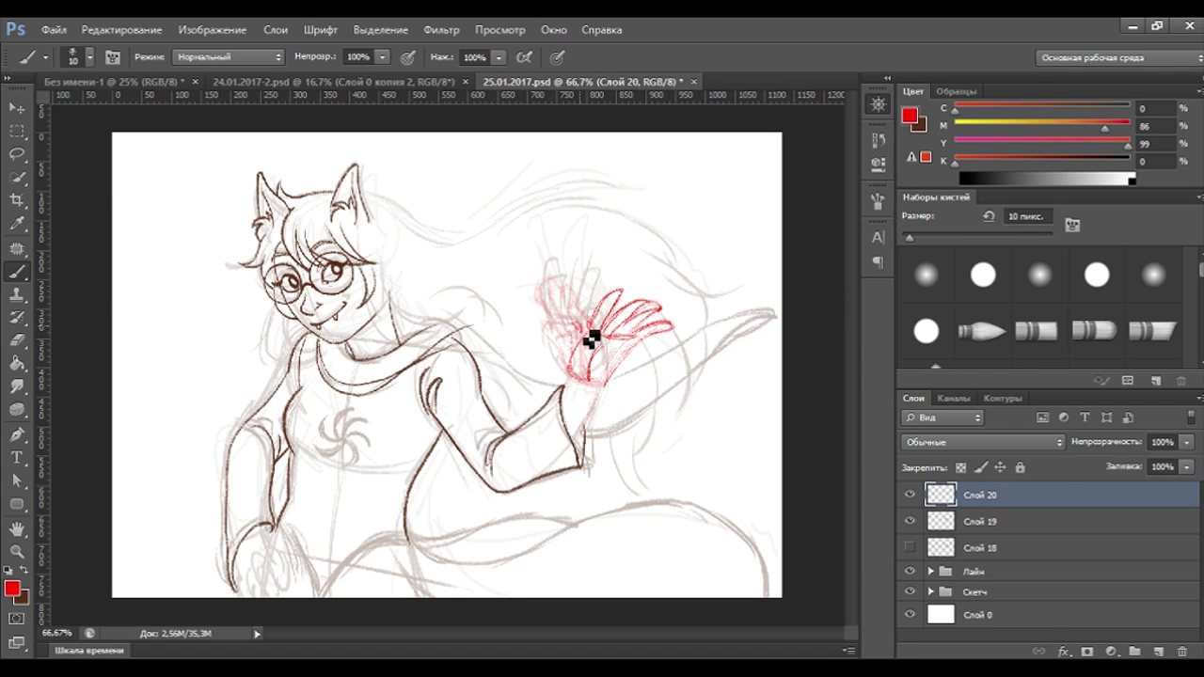
pyautogui.moveTo(584, 330)
pyautogui.mouseDown()
pyautogui.moveTo(570, 339)
pyautogui.moveTo(573, 373)
pyautogui.moveTo(596, 388)
pyautogui.mouseUp()
pyautogui.moveTo(610, 320)
pyautogui.mouseDown()
pyautogui.moveTo(616, 306)
pyautogui.moveTo(613, 348)
pyautogui.mouseUp()
pyautogui.moveTo(670, 326); pyautogui.dragTo(636, 335)
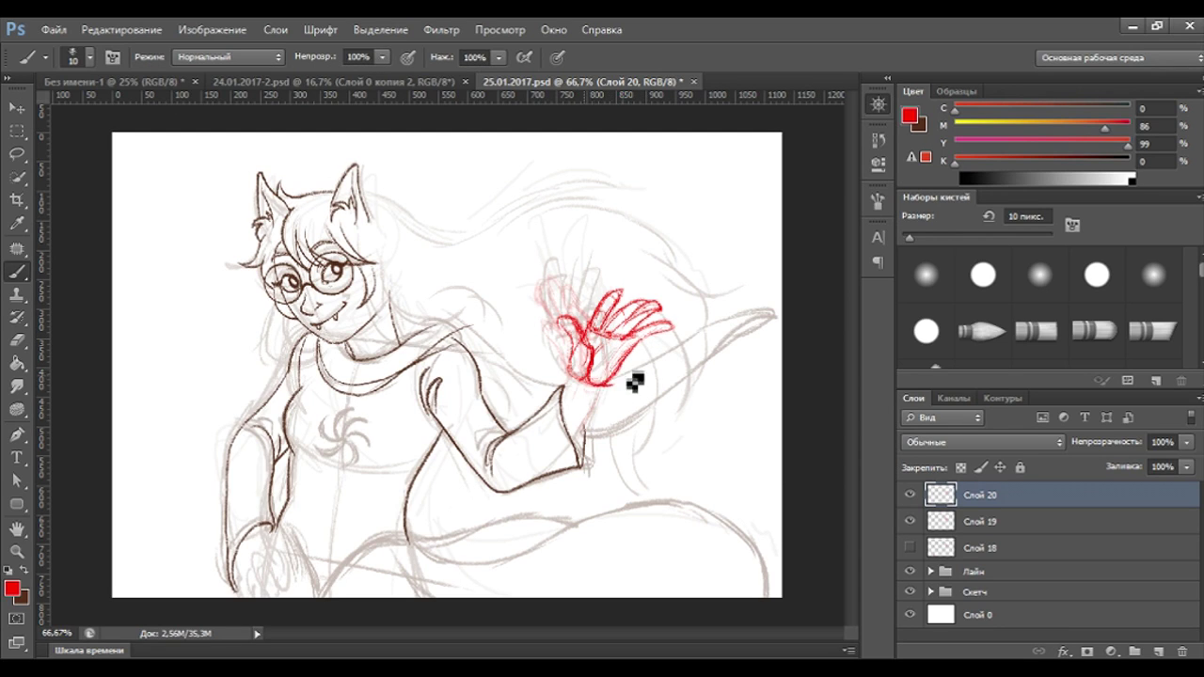
pyautogui.moveTo(608, 384); pyautogui.dragTo(595, 406)
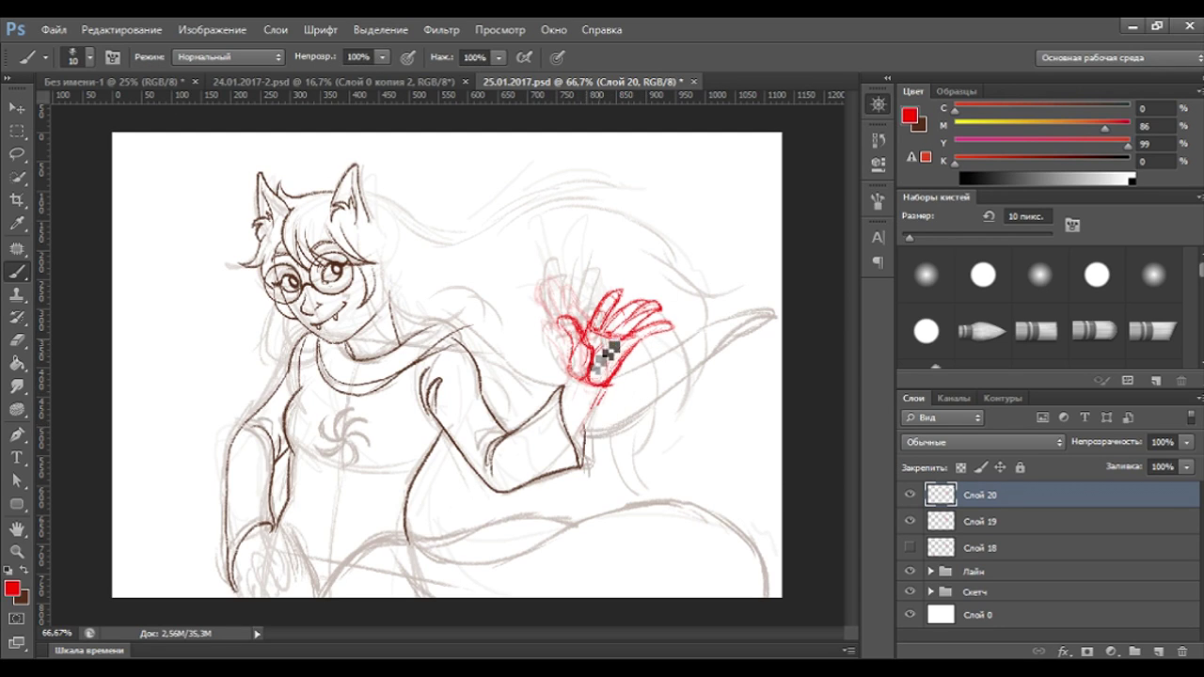
# Erase stray lines inside the palm and redraw the palm's left edge.
pyautogui.press('e')
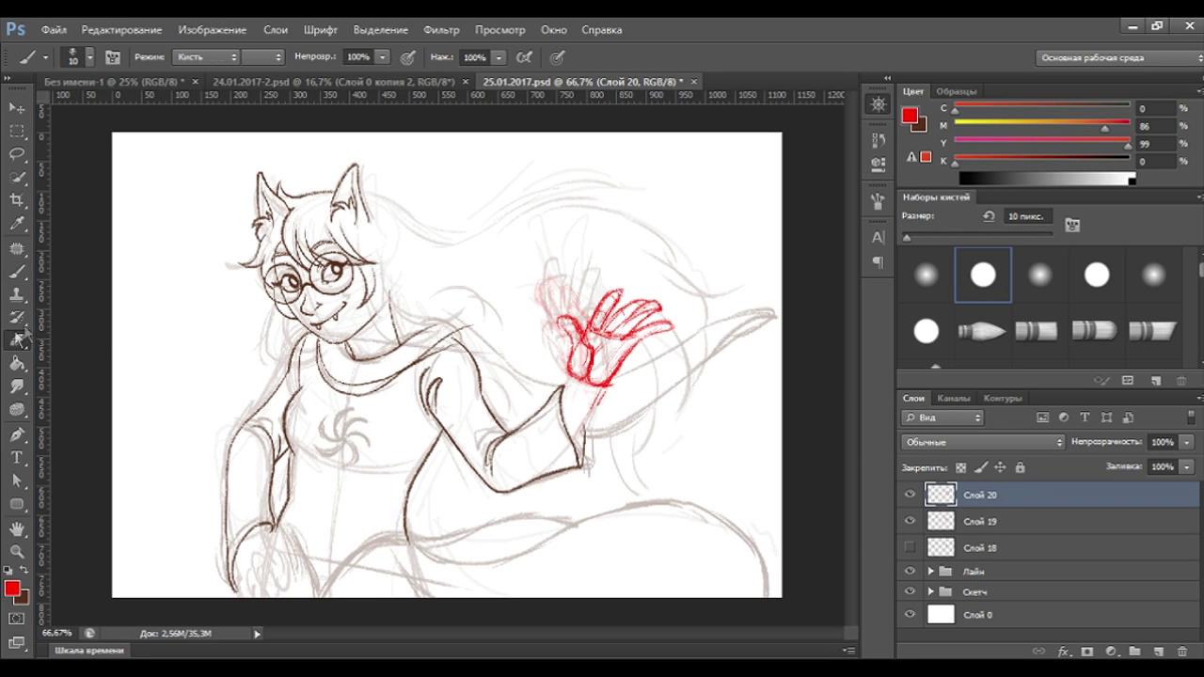
pyautogui.moveTo(564, 335); pyautogui.dragTo(596, 358)
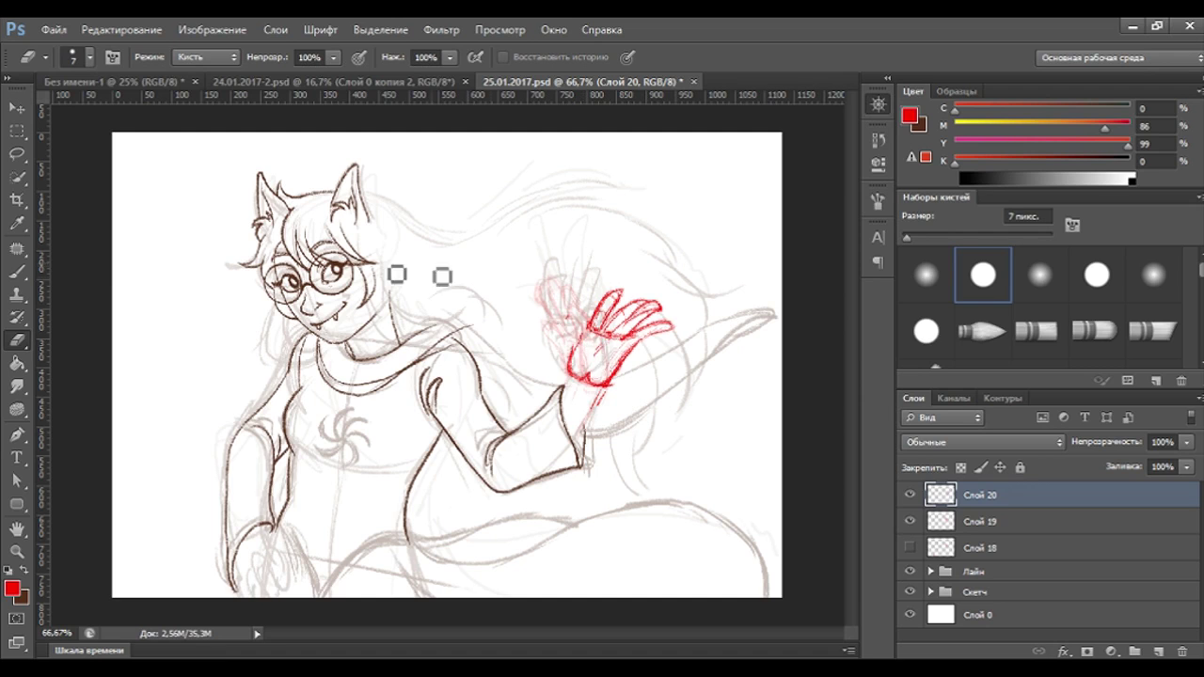
pyautogui.click(16, 272)
pyautogui.moveTo(581, 377); pyautogui.dragTo(568, 332)
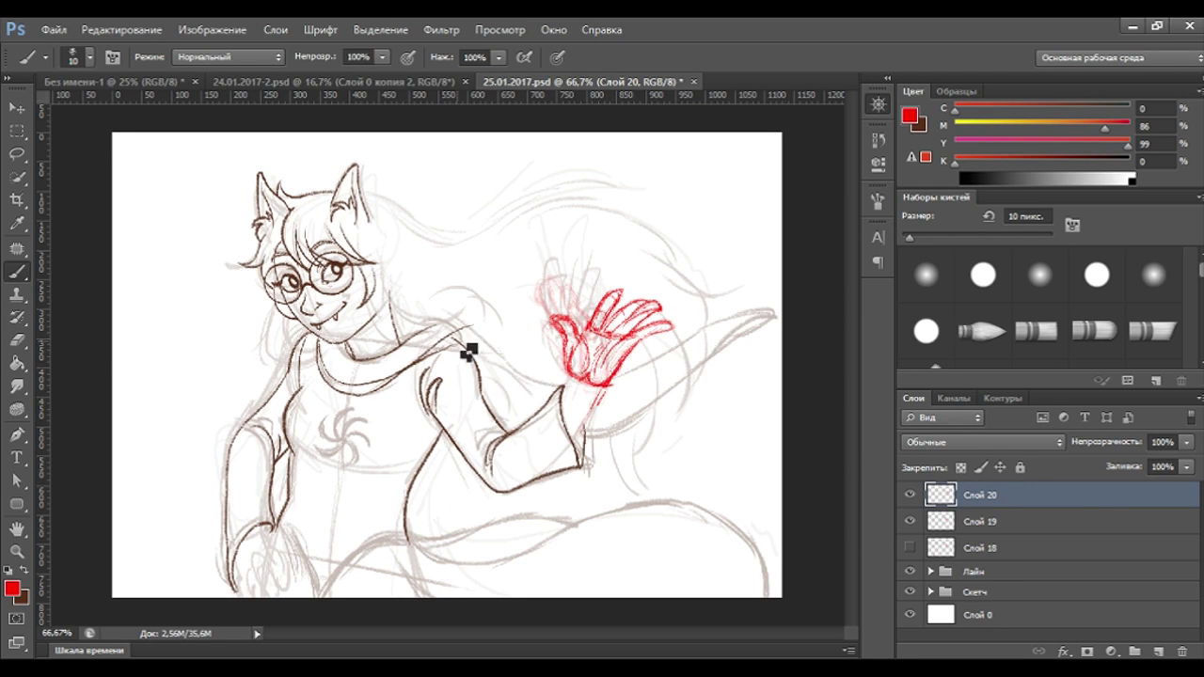
pyautogui.click(16, 340)
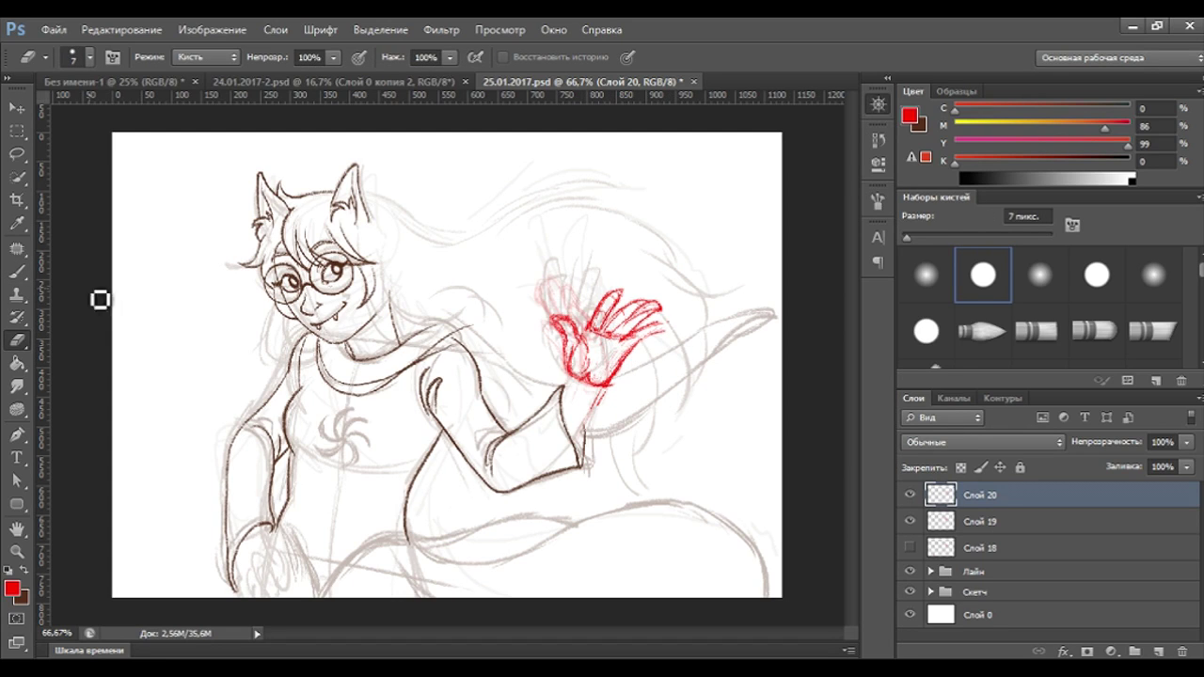
pyautogui.press('b')
pyautogui.click(14, 341)
pyautogui.click(19, 273)
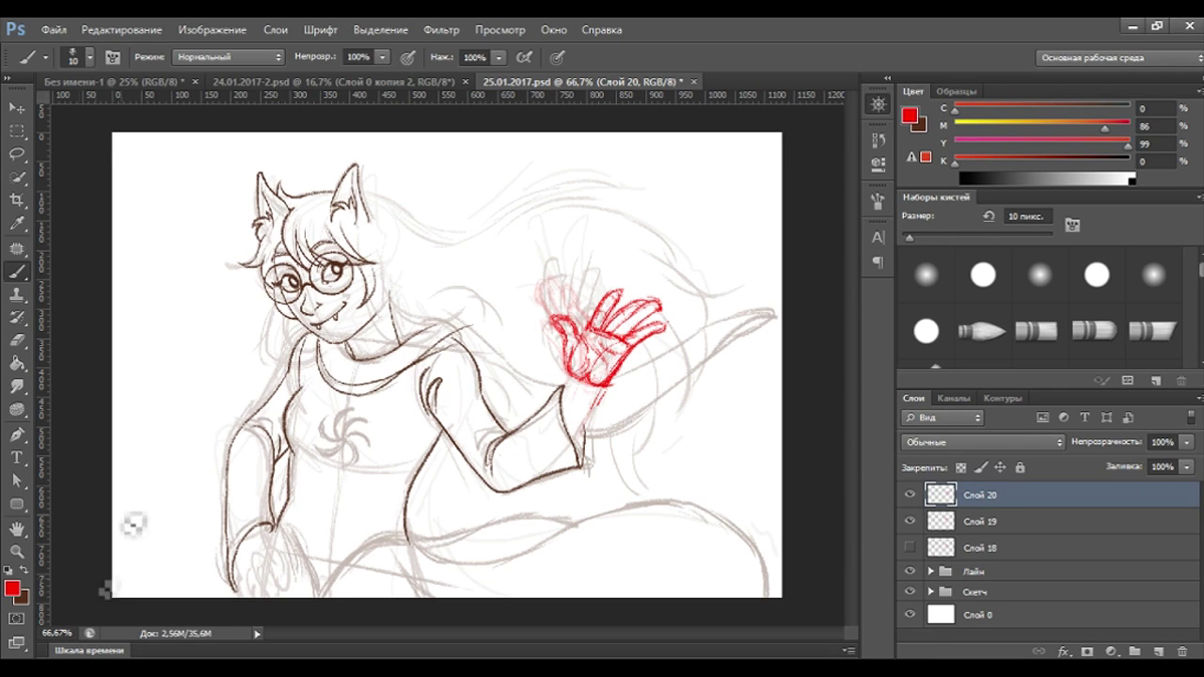
pyautogui.click(17, 340)
pyautogui.moveTo(564, 322); pyautogui.dragTo(556, 330)
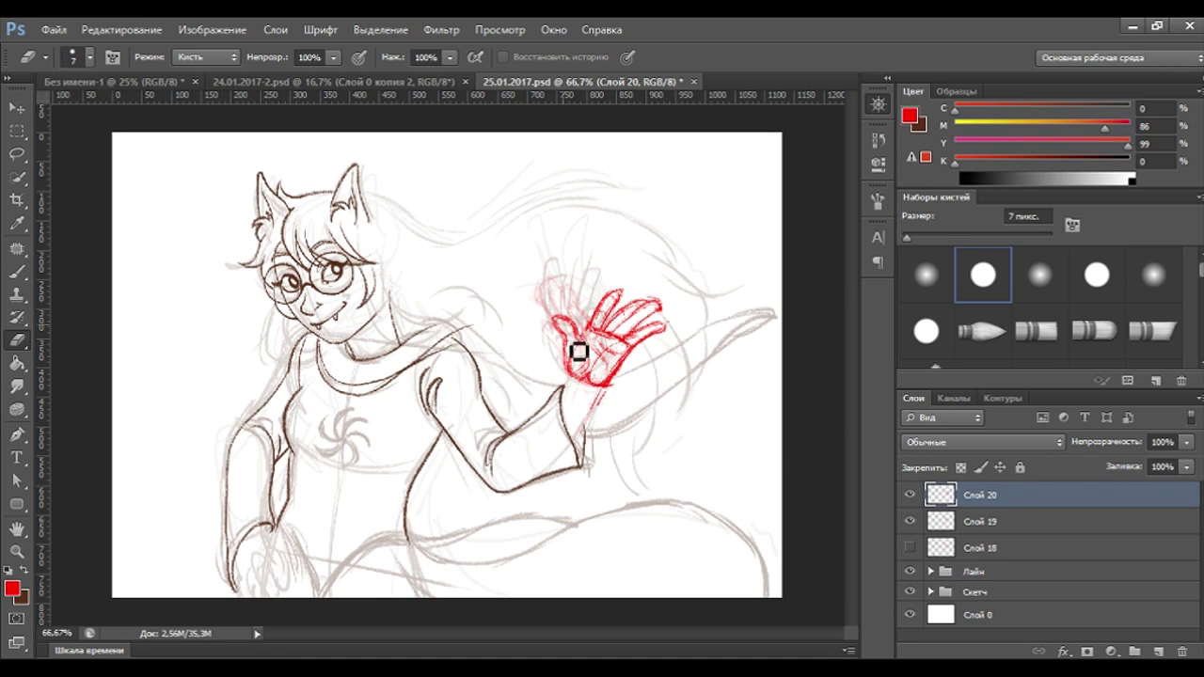
pyautogui.press('b')
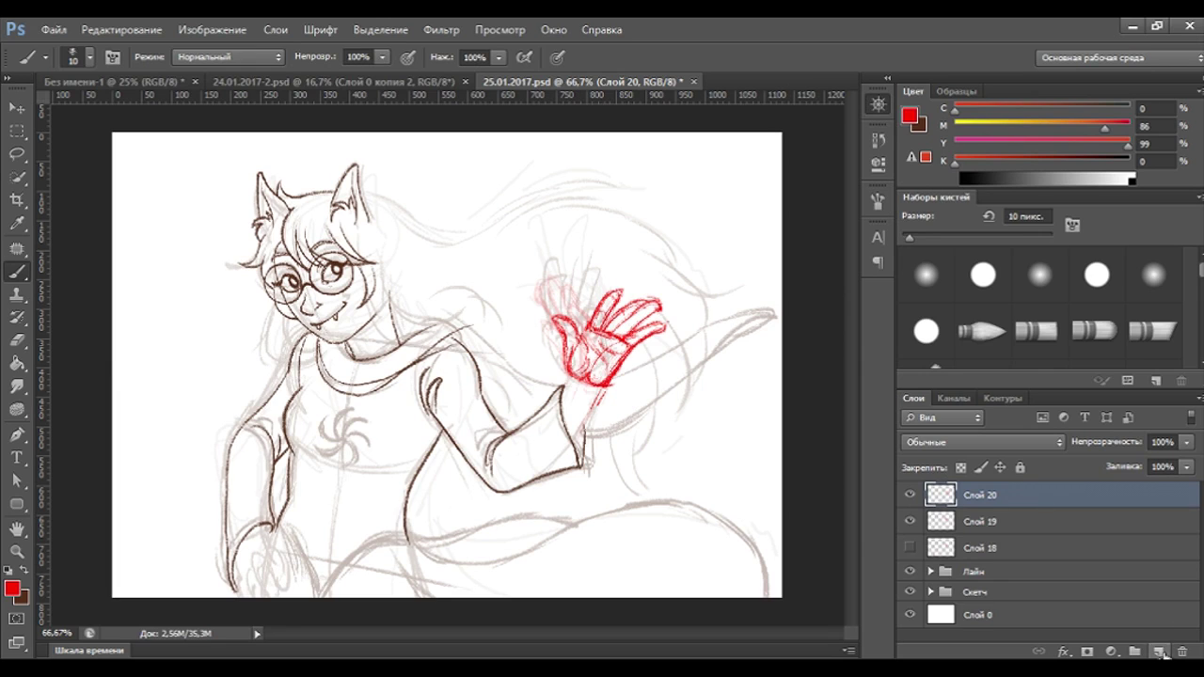
# Draw a red ball outline above the hand on a new layer.
pyautogui.click(1160, 652)
pyautogui.moveTo(625, 292)
pyautogui.mouseDown()
pyautogui.moveTo(605, 255)
pyautogui.moveTo(573, 269)
pyautogui.moveTo(618, 277)
pyautogui.mouseUp()
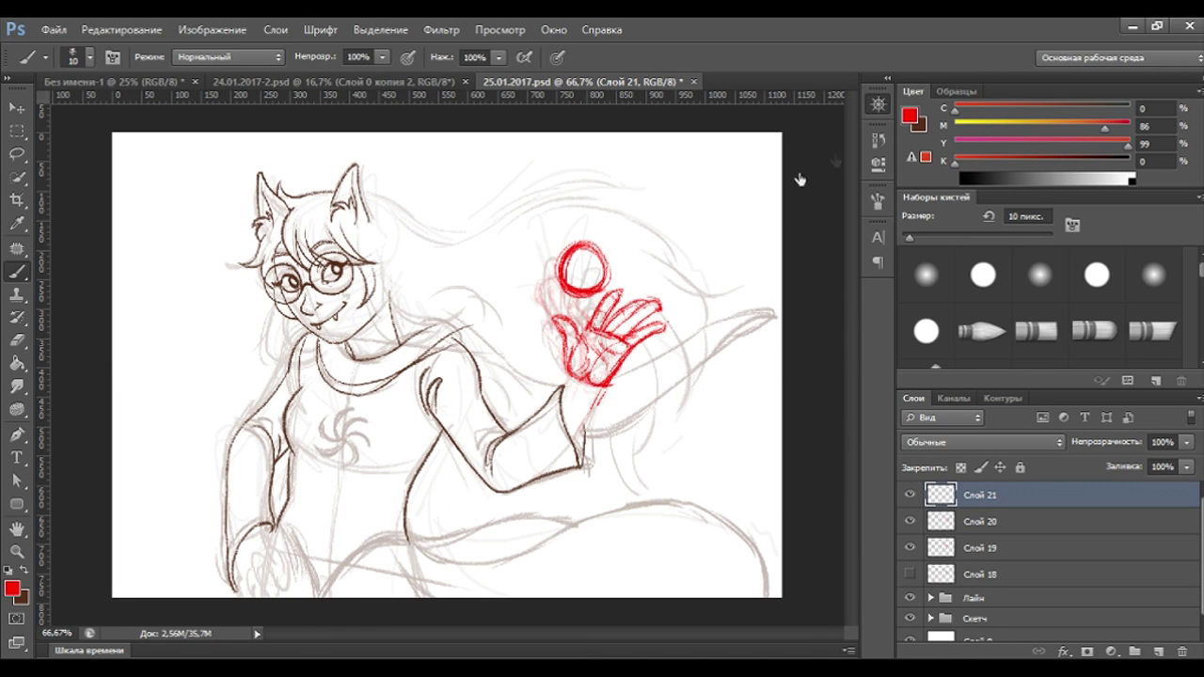
pyautogui.hotkey('ctrl', 'z')
pyautogui.moveTo(570, 277); pyautogui.dragTo(605, 295)
pyautogui.moveTo(614, 255); pyautogui.dragTo(607, 264)
pyautogui.hotkey('ctrl', 'z')
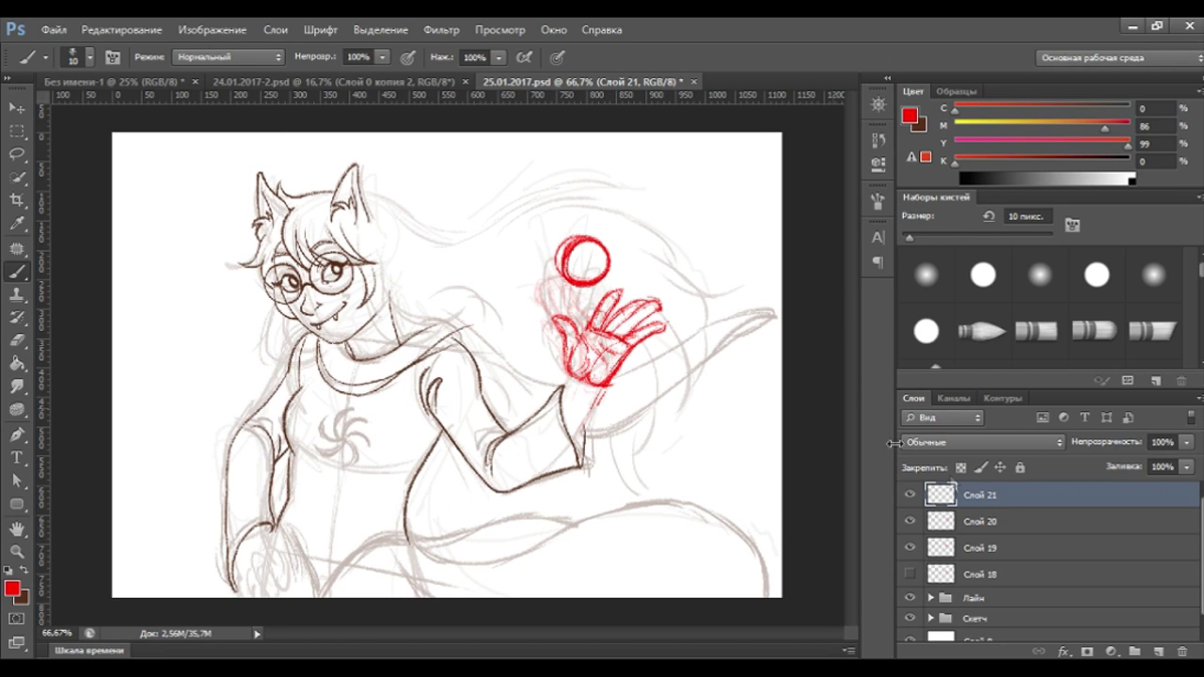
# Nudge the ball slightly right and down and turn off the CMYK proof preview.
pyautogui.click(913, 494)
pyautogui.click(912, 495)
pyautogui.click(939, 520)
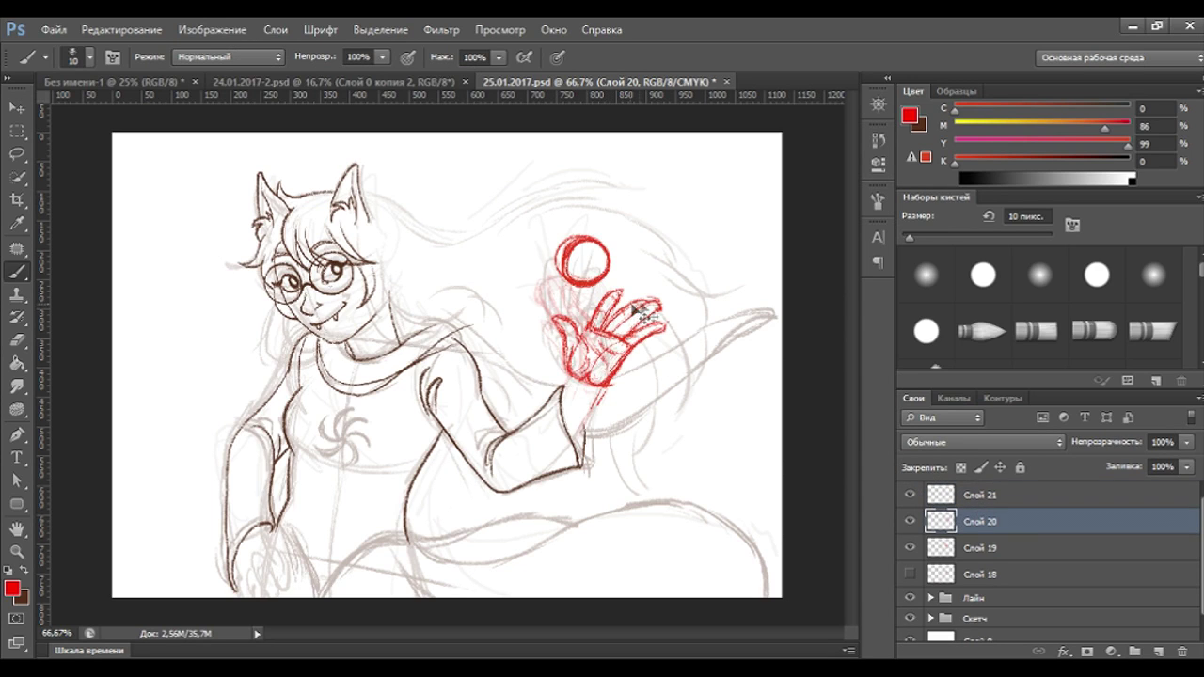
pyautogui.moveTo(676, 328); pyautogui.dragTo(690, 337)
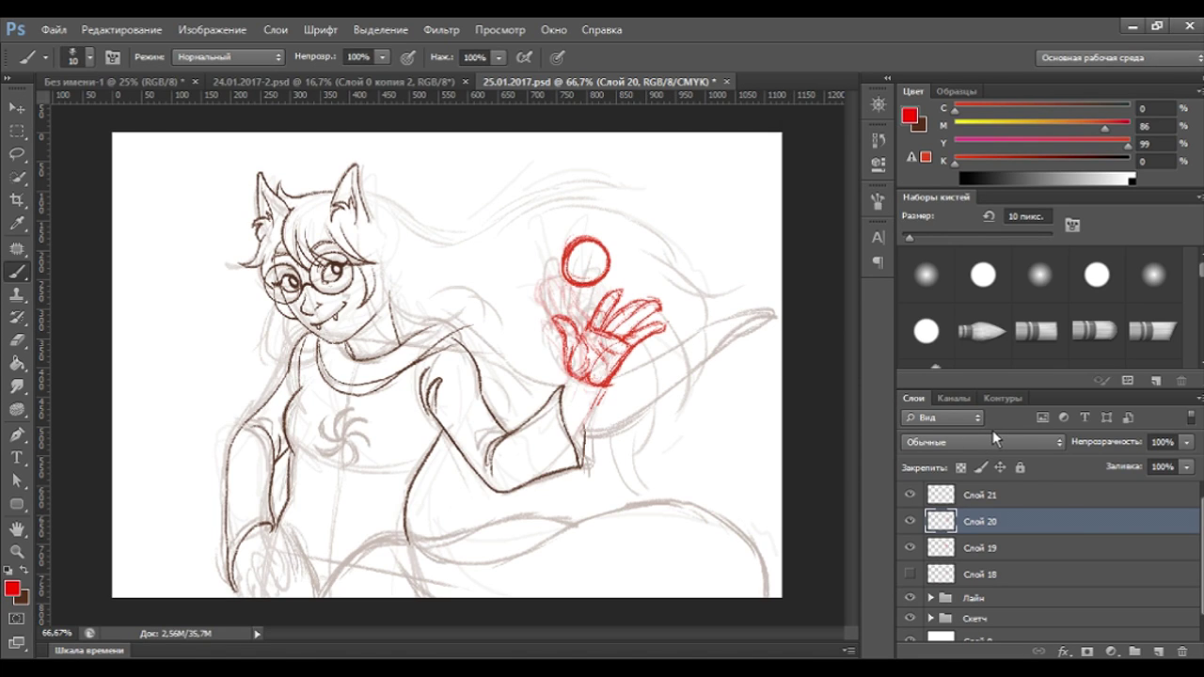
pyautogui.click(910, 521)
pyautogui.click(910, 522)
pyautogui.hotkey('ctrl', 'y')
pyautogui.click(911, 522)
pyautogui.click(911, 522)
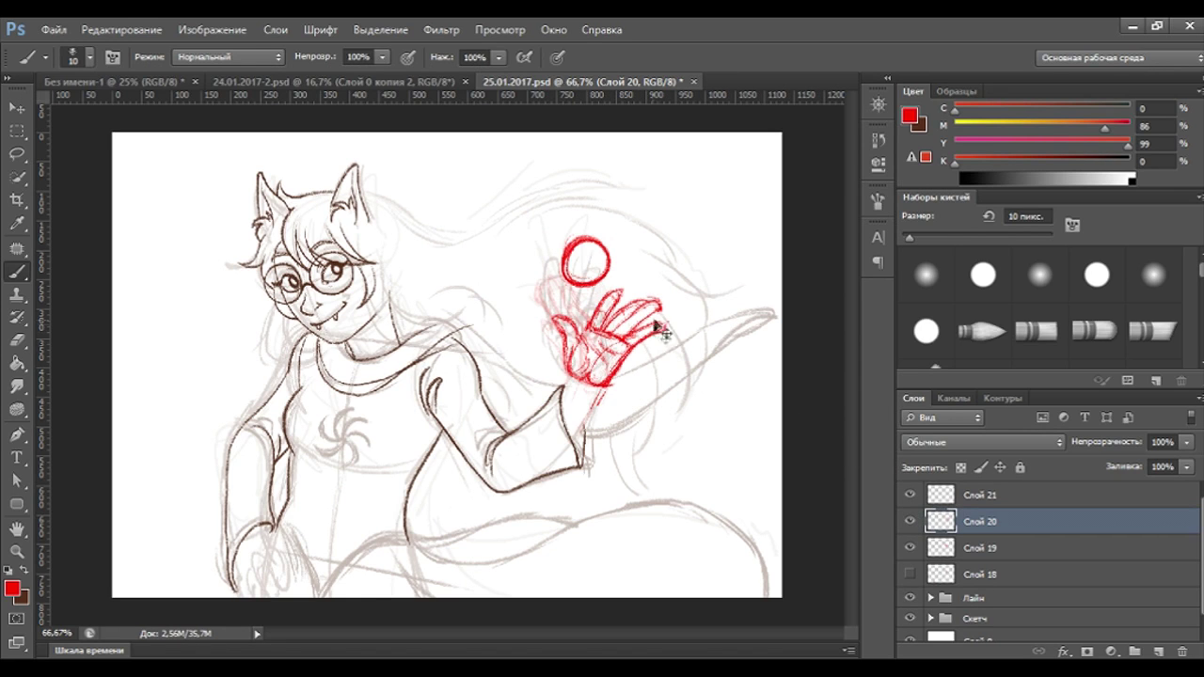
# Shrink the red open-palm hand to about 90%.
pyautogui.hotkey('ctrl', 't')
pyautogui.moveTo(673, 288); pyautogui.dragTo(665, 301)
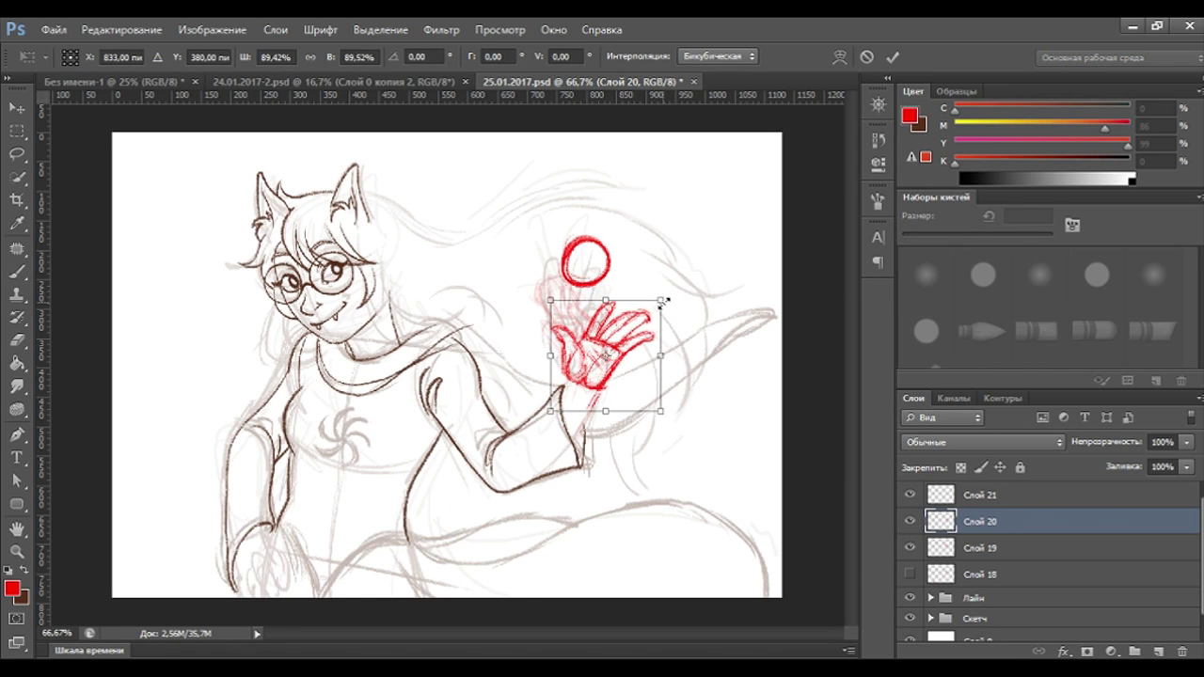
pyautogui.press('b')
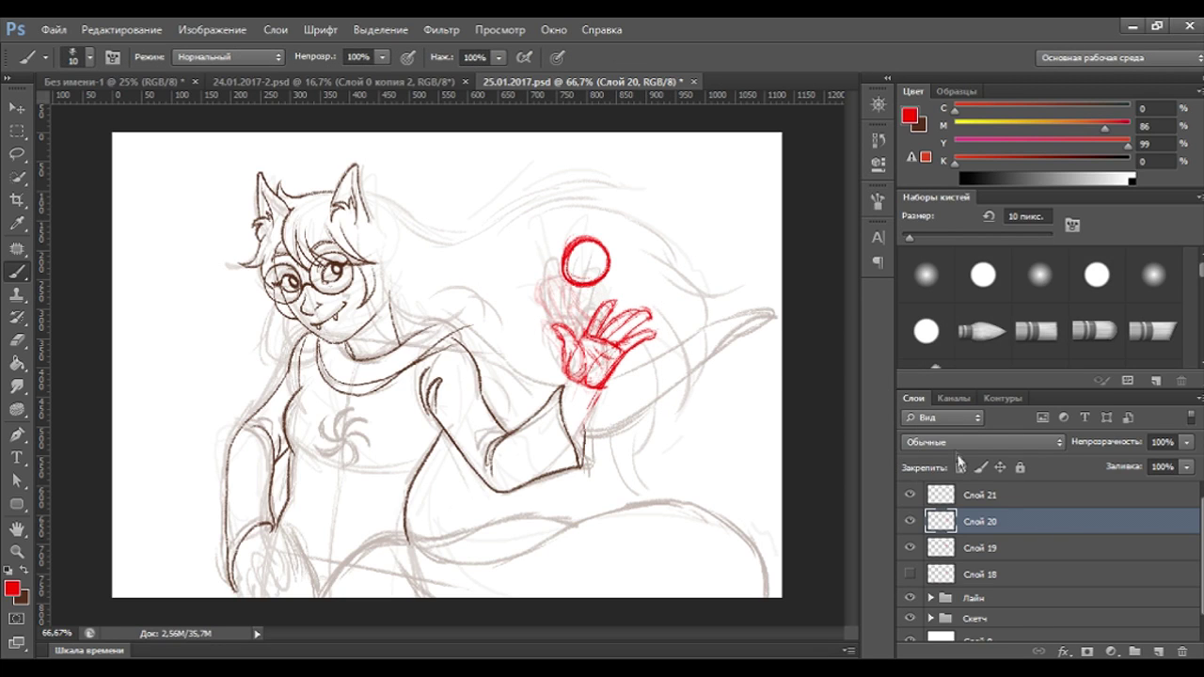
# Compare the red hand layers and delete the faint red sketch layer.
pyautogui.click(909, 549)
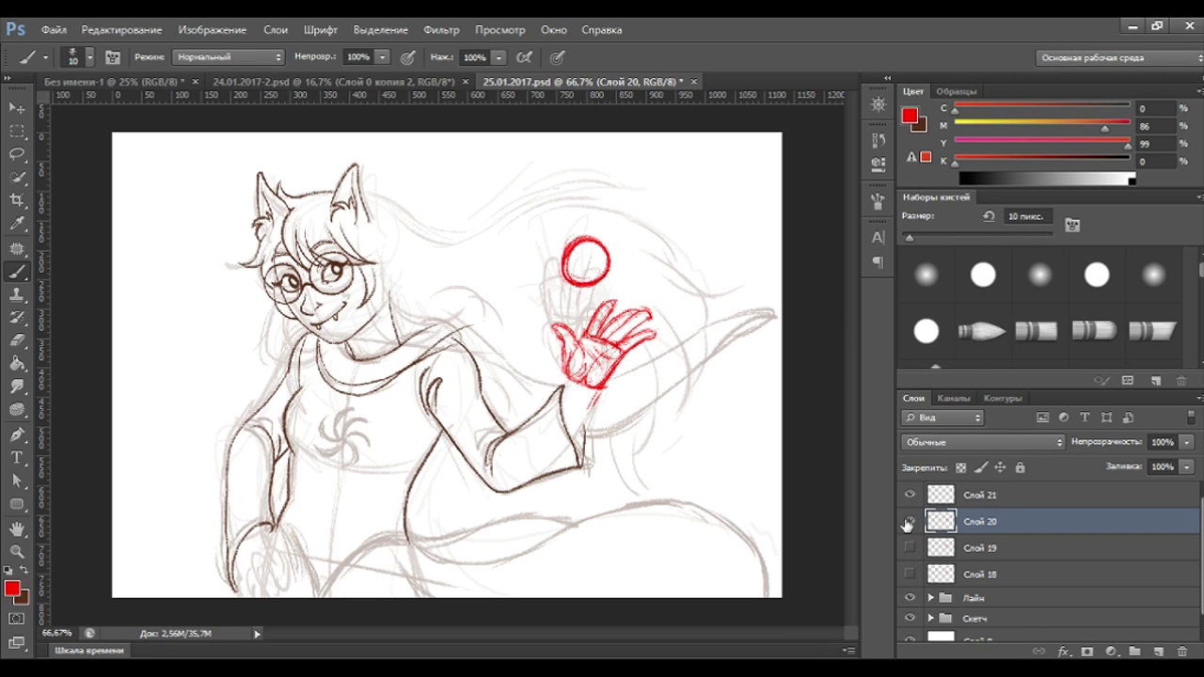
pyautogui.click(909, 523)
pyautogui.click(910, 548)
pyautogui.click(910, 548)
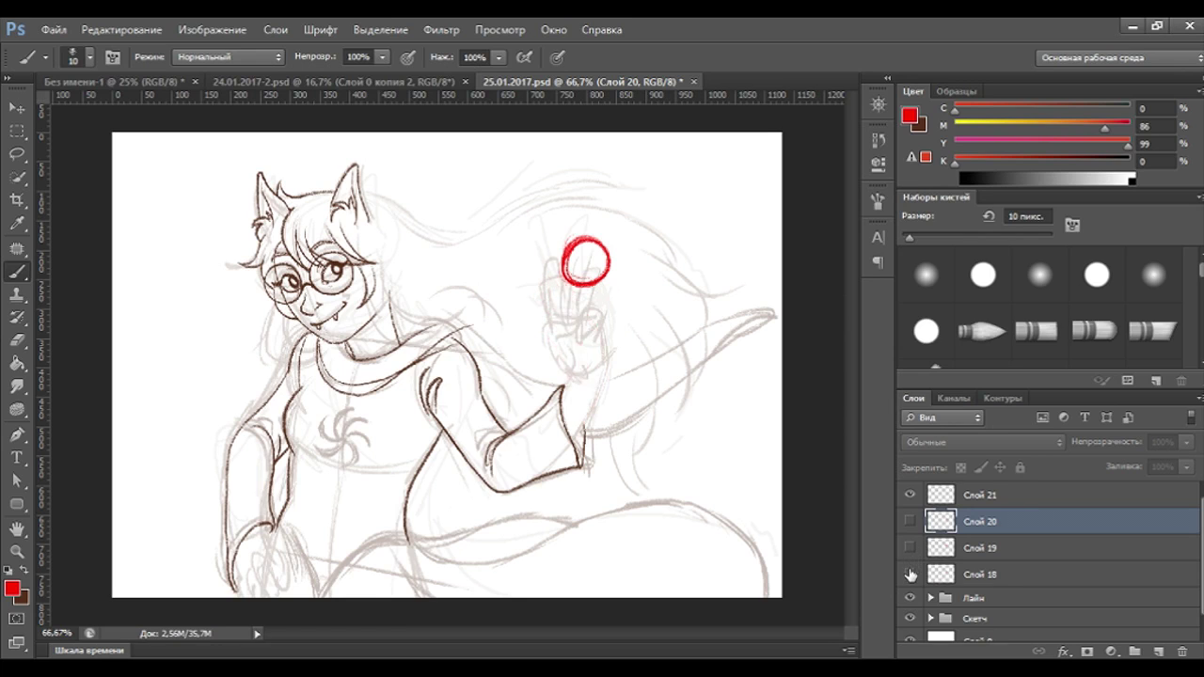
pyautogui.click(910, 575)
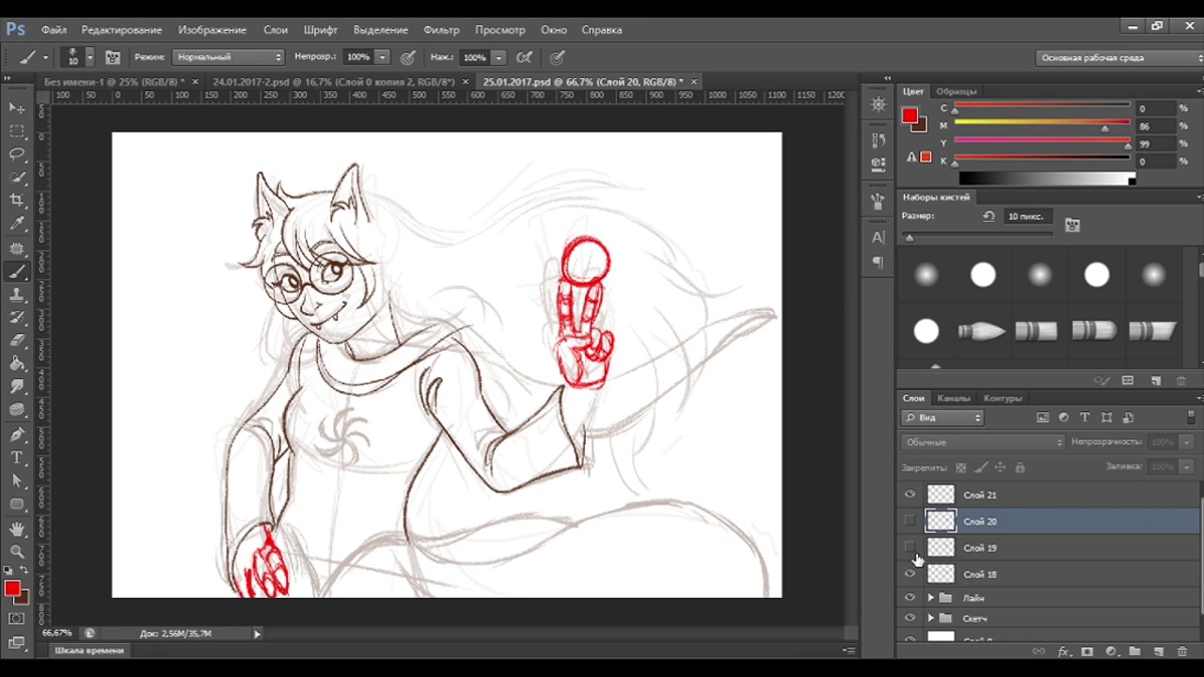
pyautogui.click(910, 573)
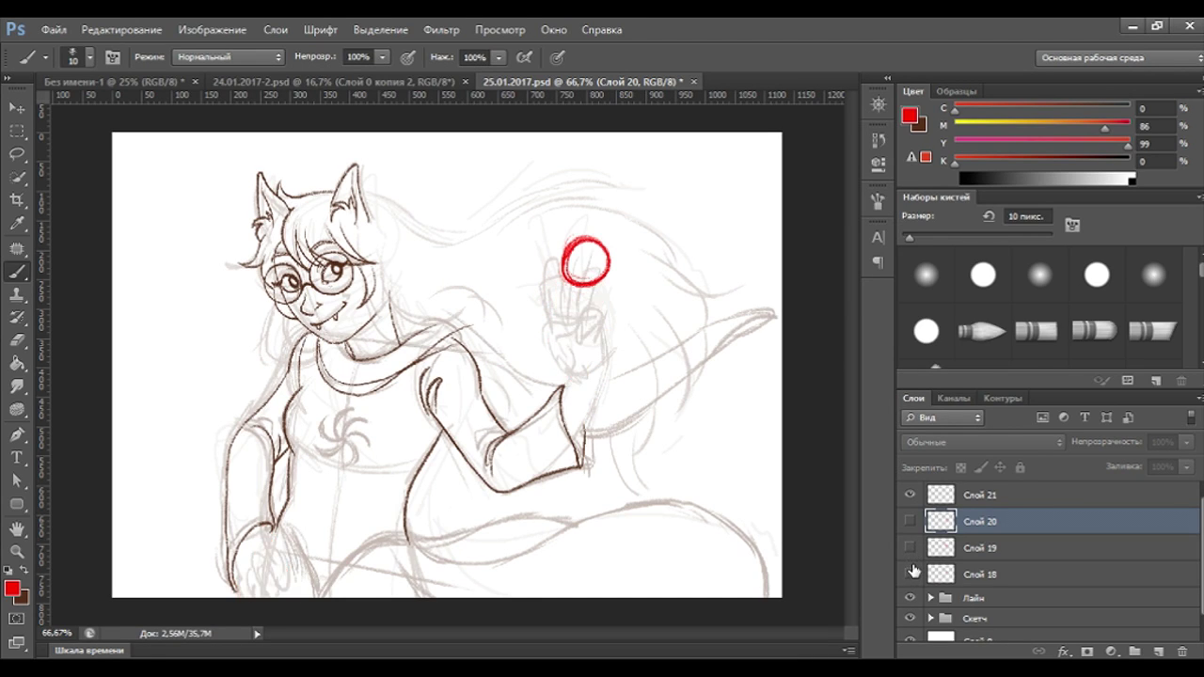
pyautogui.click(910, 573)
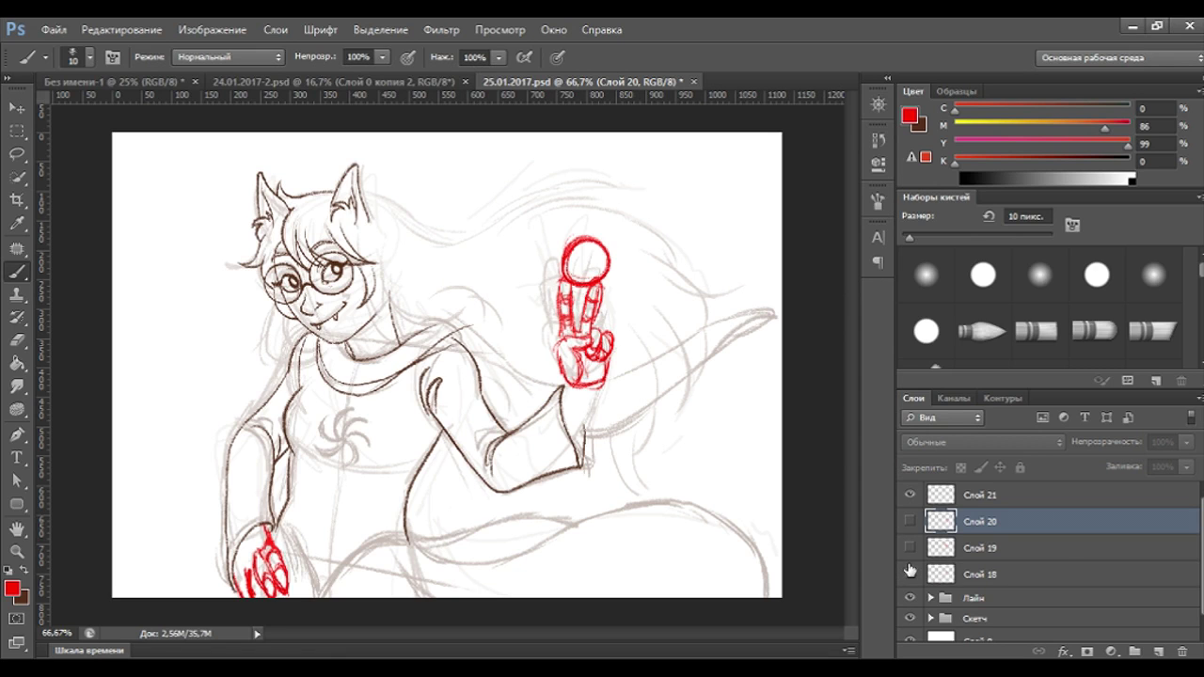
pyautogui.click(909, 573)
pyautogui.moveTo(978, 548); pyautogui.dragTo(1182, 651)
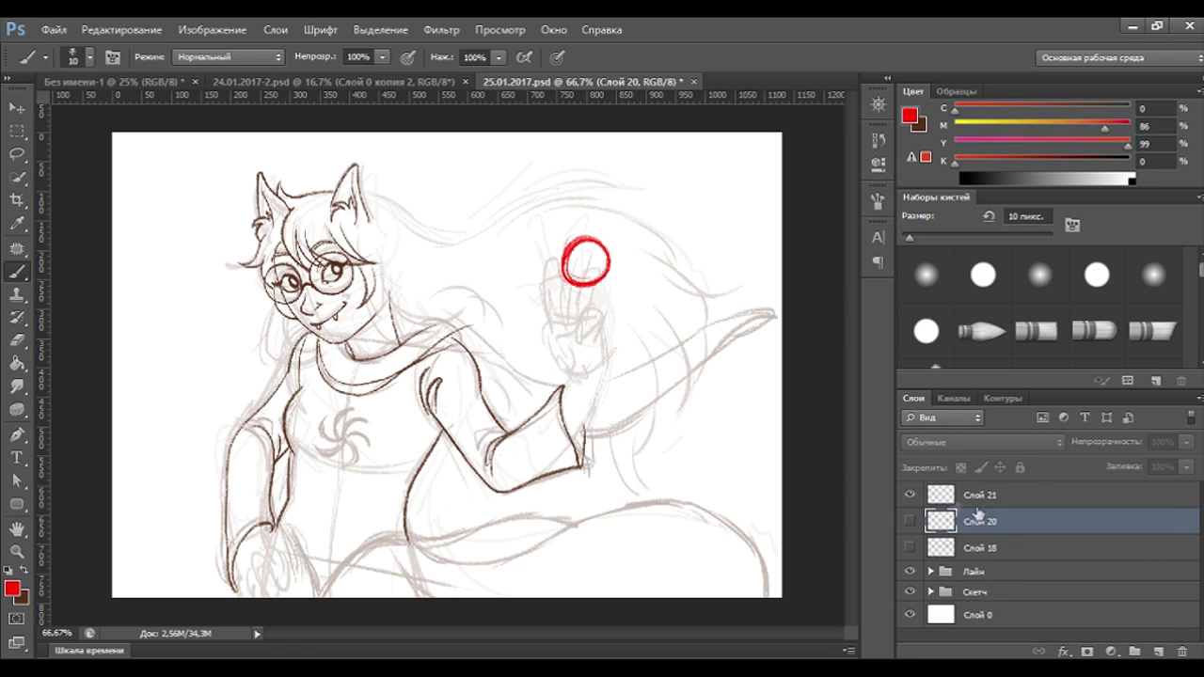
# Hide the ball and open hand, show the peace-sign hands and zoom on the torso.
pyautogui.click(944, 498)
pyautogui.click(910, 495)
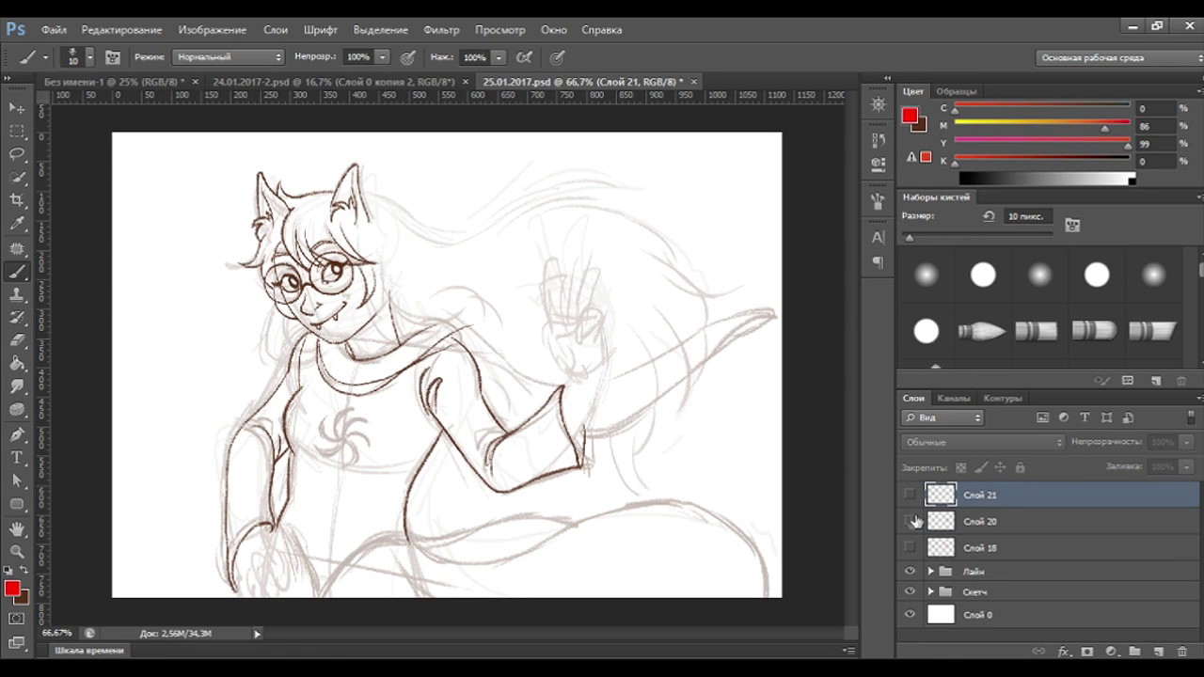
pyautogui.click(917, 520)
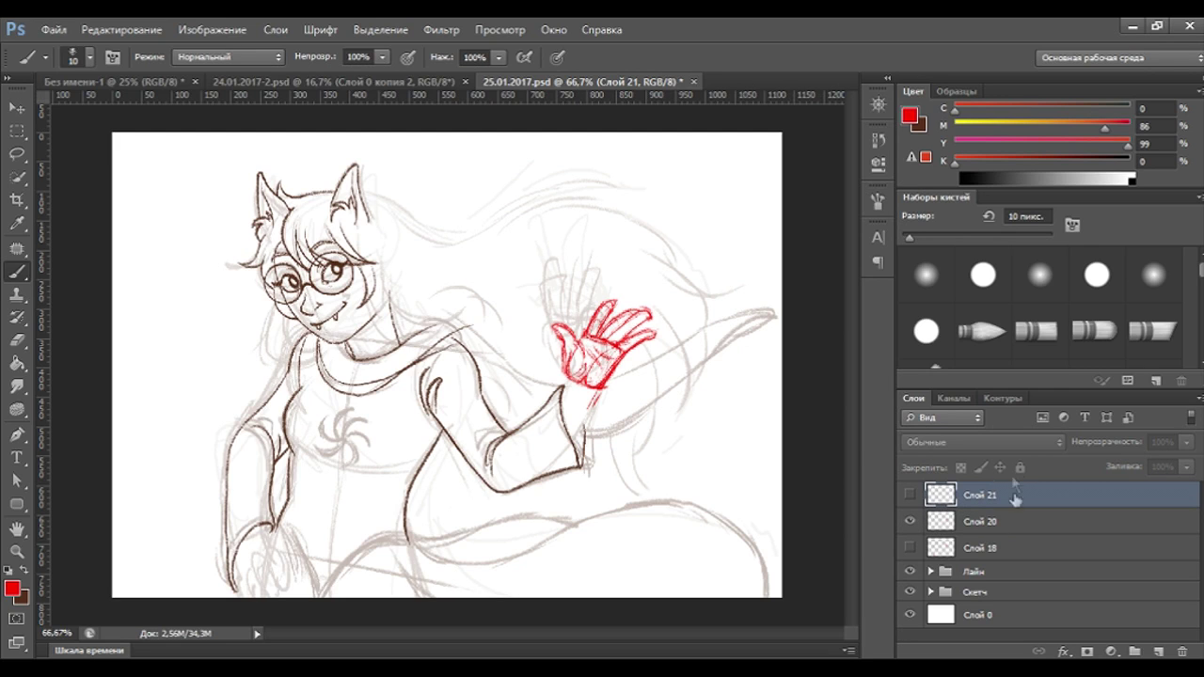
pyautogui.click(910, 522)
pyautogui.click(910, 548)
pyautogui.hotkey('ctrl', '+')
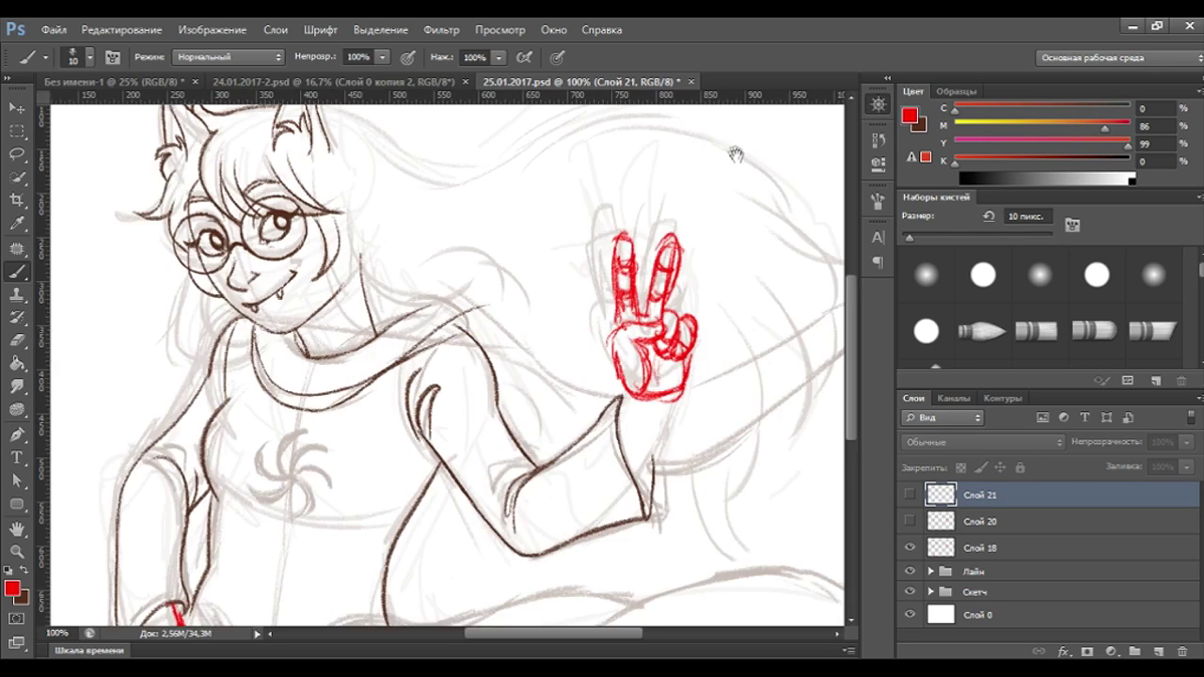
pyautogui.scroll(-2, 447, 363)
# Fade the peace-sign hands to 22% opacity and add a new layer for brown lineart.
pyautogui.click(1035, 548)
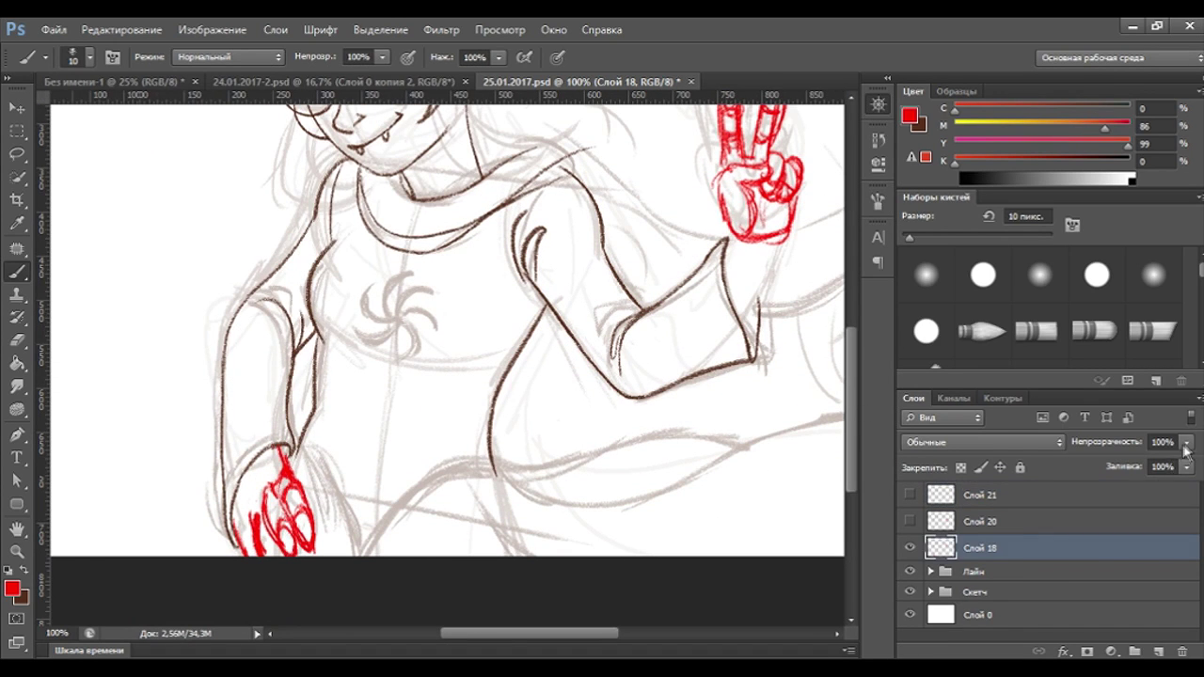
pyautogui.write('22')
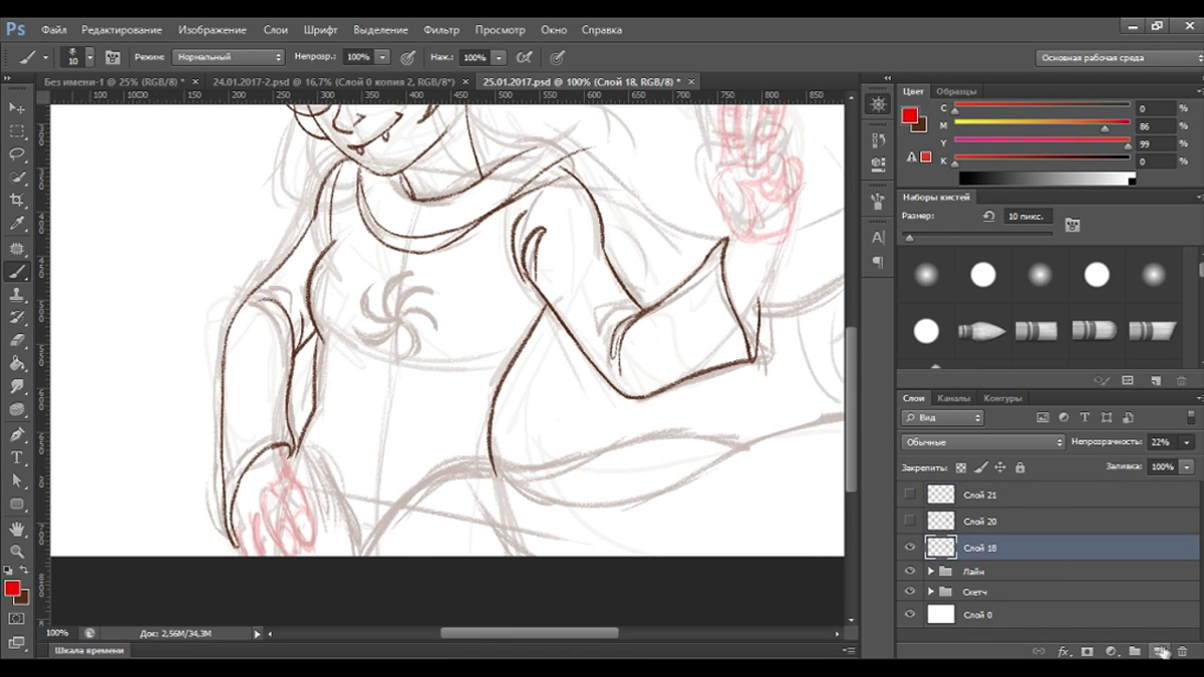
pyautogui.click(1160, 651)
pyautogui.press('x')
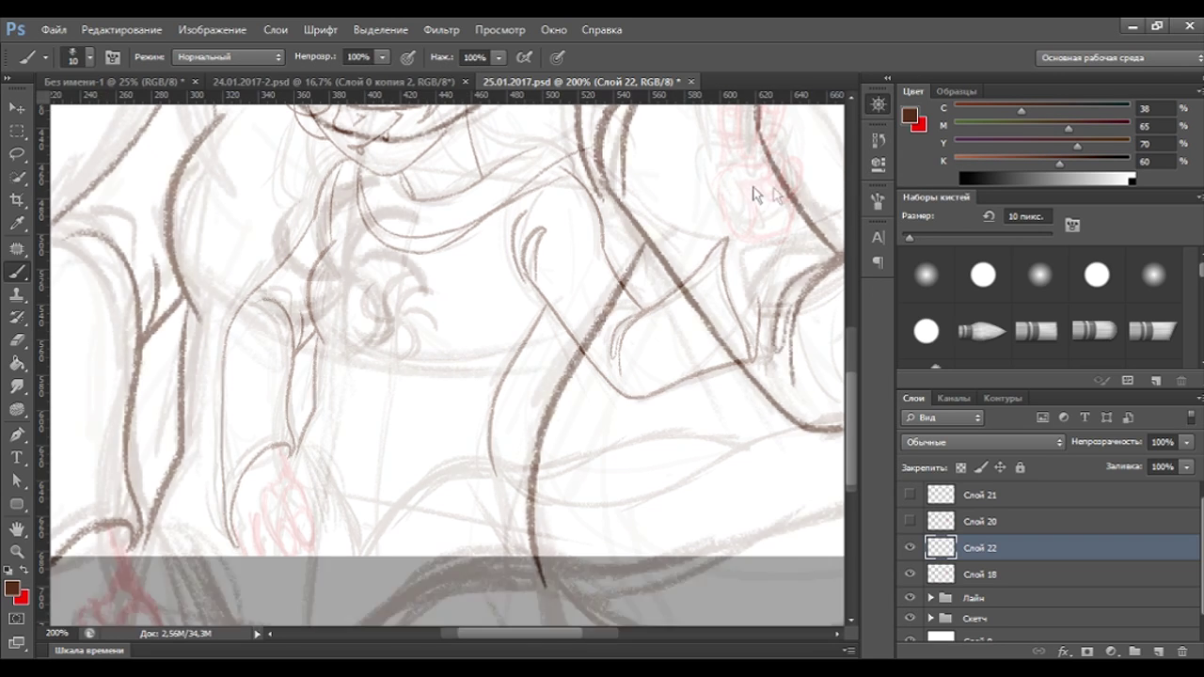
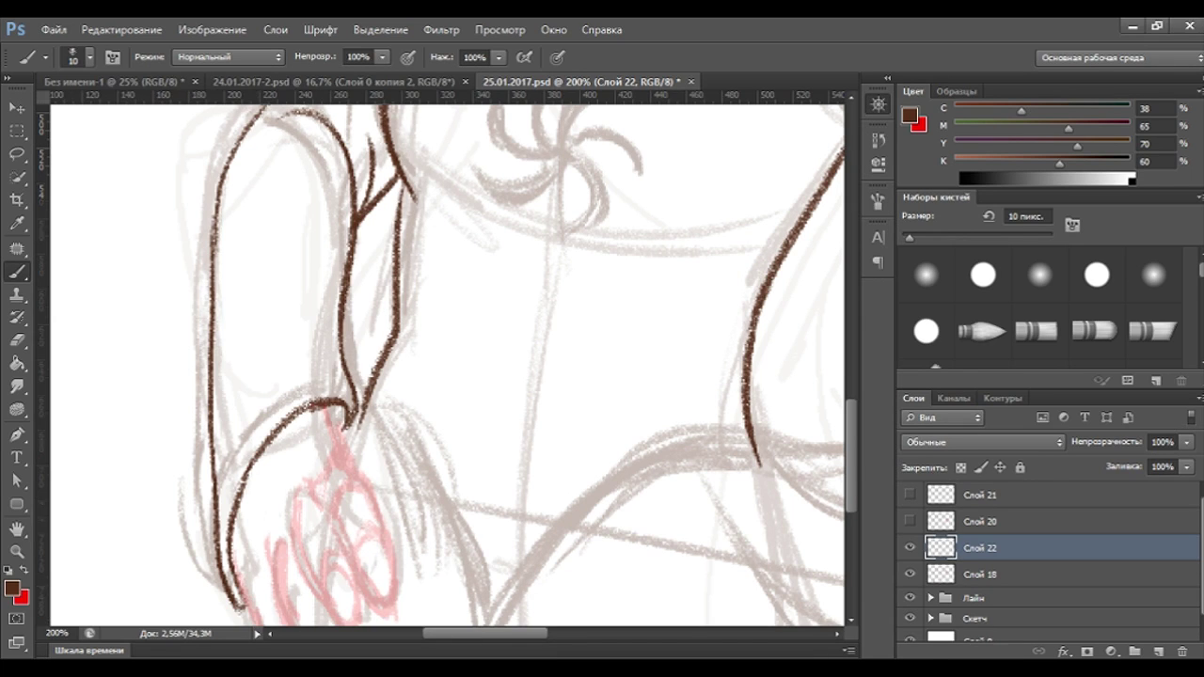
# Ink the first finger outline, its top arc and a fingernail stroke over the pink sketch.
pyautogui.scroll(-2, 853, 456)
pyautogui.scroll(-3, 854, 456)
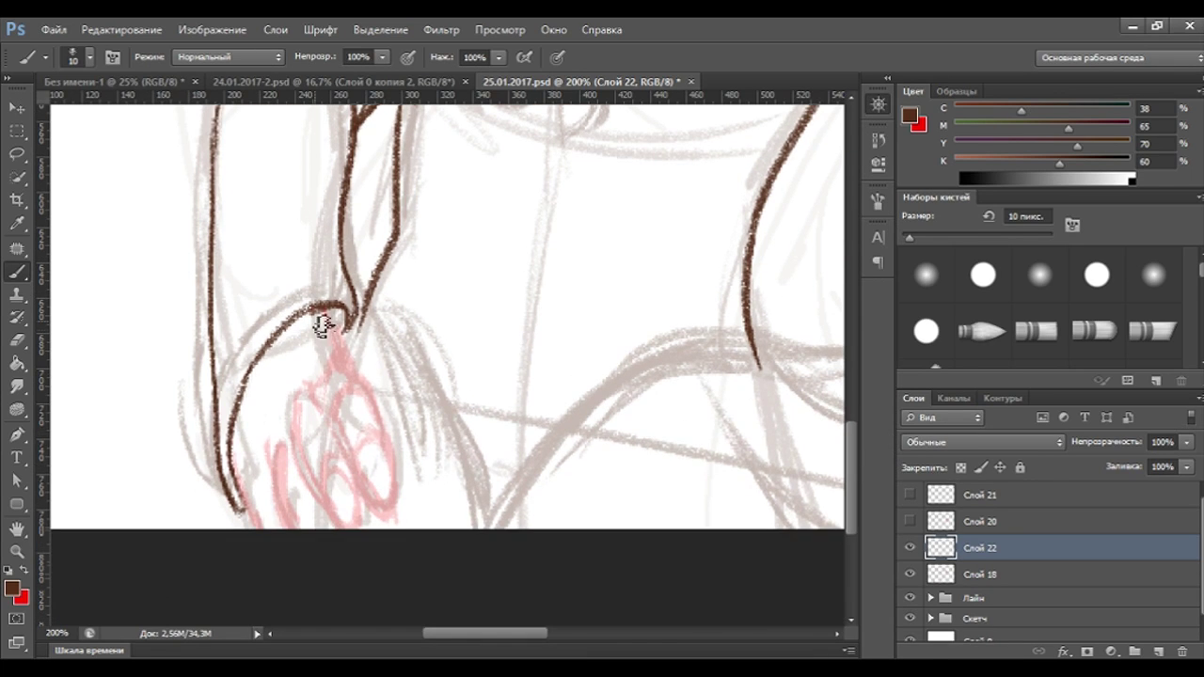
pyautogui.moveTo(356, 371)
pyautogui.mouseDown()
pyautogui.moveTo(395, 408)
pyautogui.moveTo(398, 498)
pyautogui.moveTo(367, 501)
pyautogui.moveTo(363, 457)
pyautogui.moveTo(323, 399)
pyautogui.mouseUp()
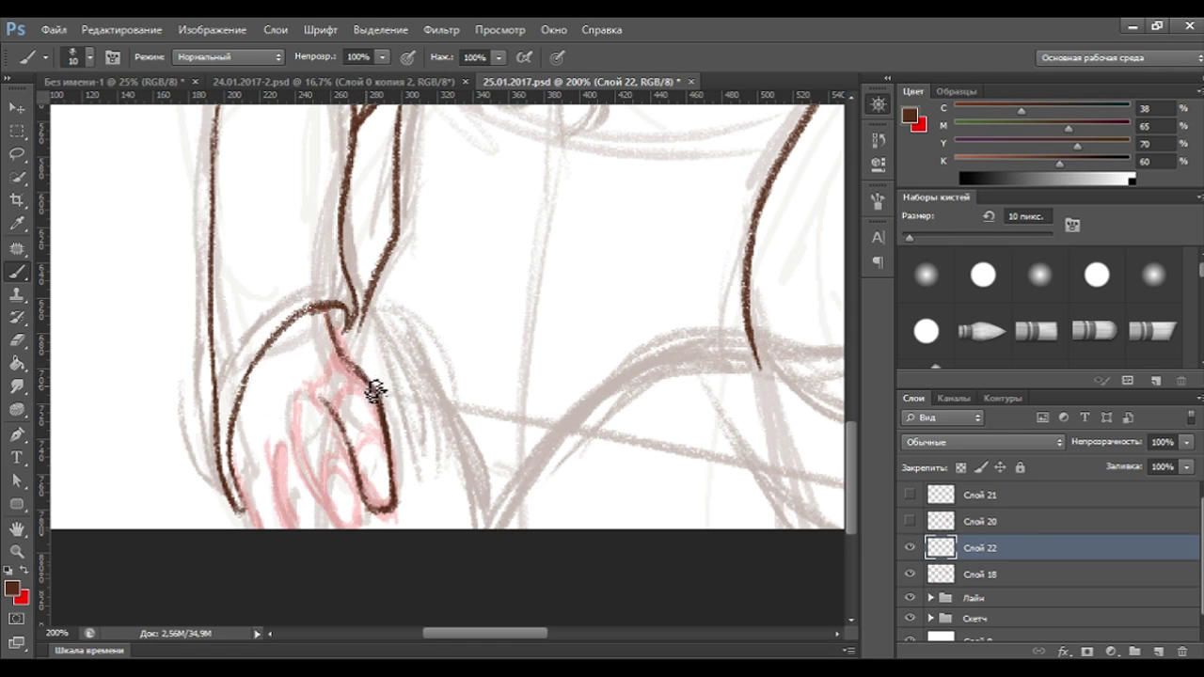
pyautogui.moveTo(332, 398); pyautogui.dragTo(370, 380)
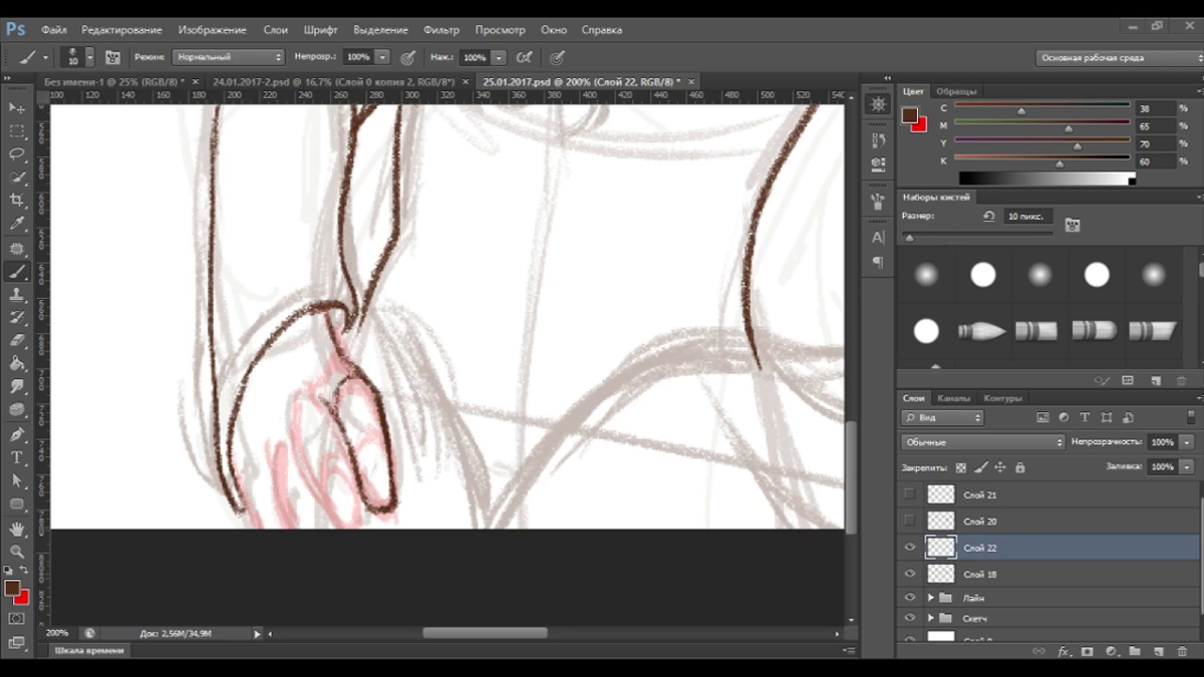
pyautogui.moveTo(385, 459); pyautogui.dragTo(362, 463)
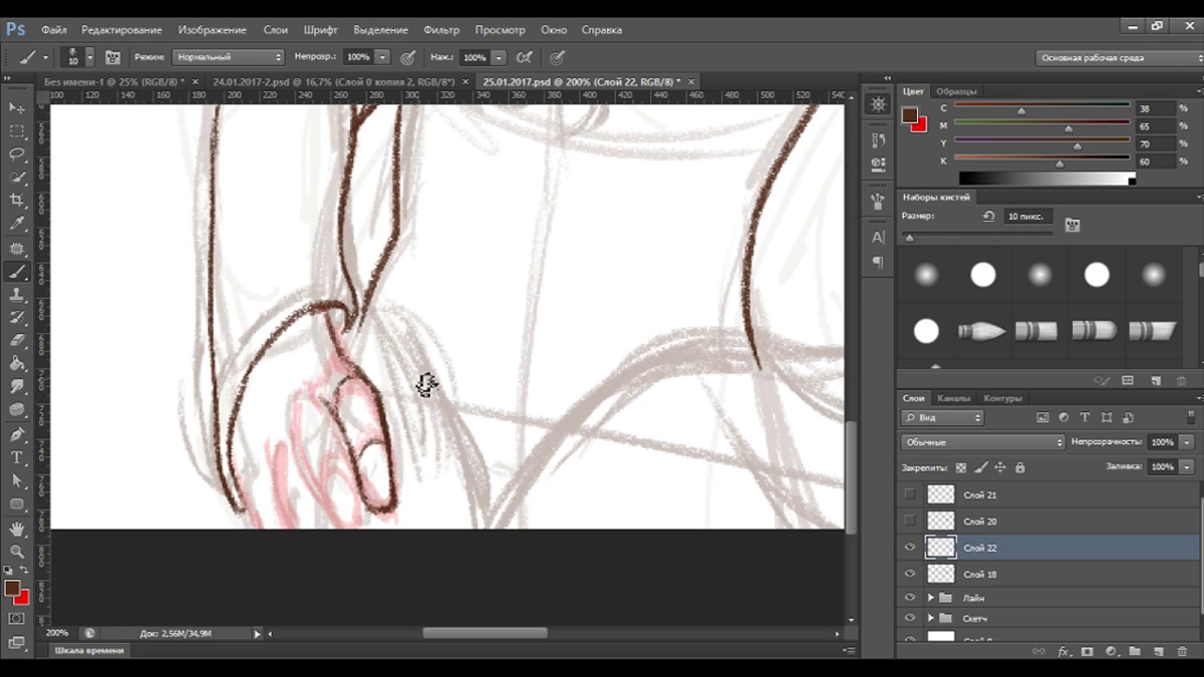
# Erase the misplaced fingernail stroke and return to the 10 px Brush.
pyautogui.click(17, 341)
pyautogui.moveTo(379, 464)
pyautogui.mouseDown()
pyautogui.moveTo(363, 423)
pyautogui.moveTo(341, 410)
pyautogui.moveTo(350, 438)
pyautogui.mouseUp()
pyautogui.click(17, 272)
# Ink the remaining finger edges, inner lines and a short fingertip stroke on the lower-left hand.
pyautogui.moveTo(314, 400)
pyautogui.mouseDown()
pyautogui.moveTo(354, 462)
pyautogui.moveTo(345, 425)
pyautogui.moveTo(365, 508)
pyautogui.mouseUp()
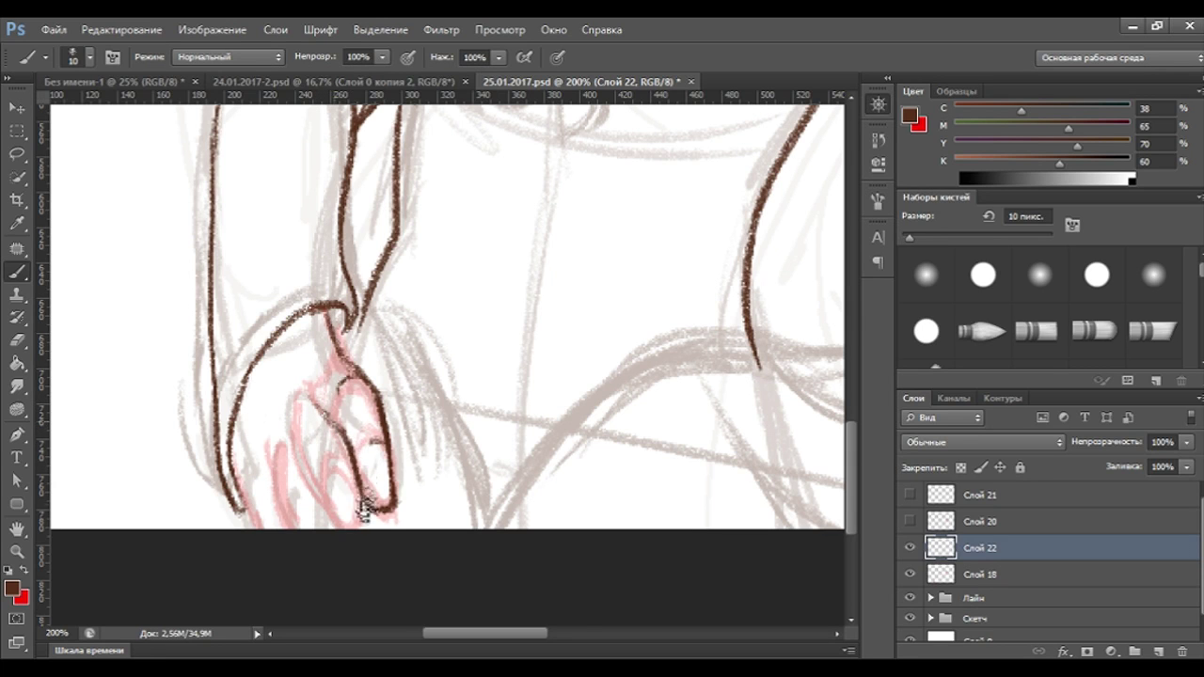
pyautogui.moveTo(297, 439)
pyautogui.mouseDown()
pyautogui.moveTo(337, 508)
pyautogui.moveTo(350, 462)
pyautogui.mouseUp()
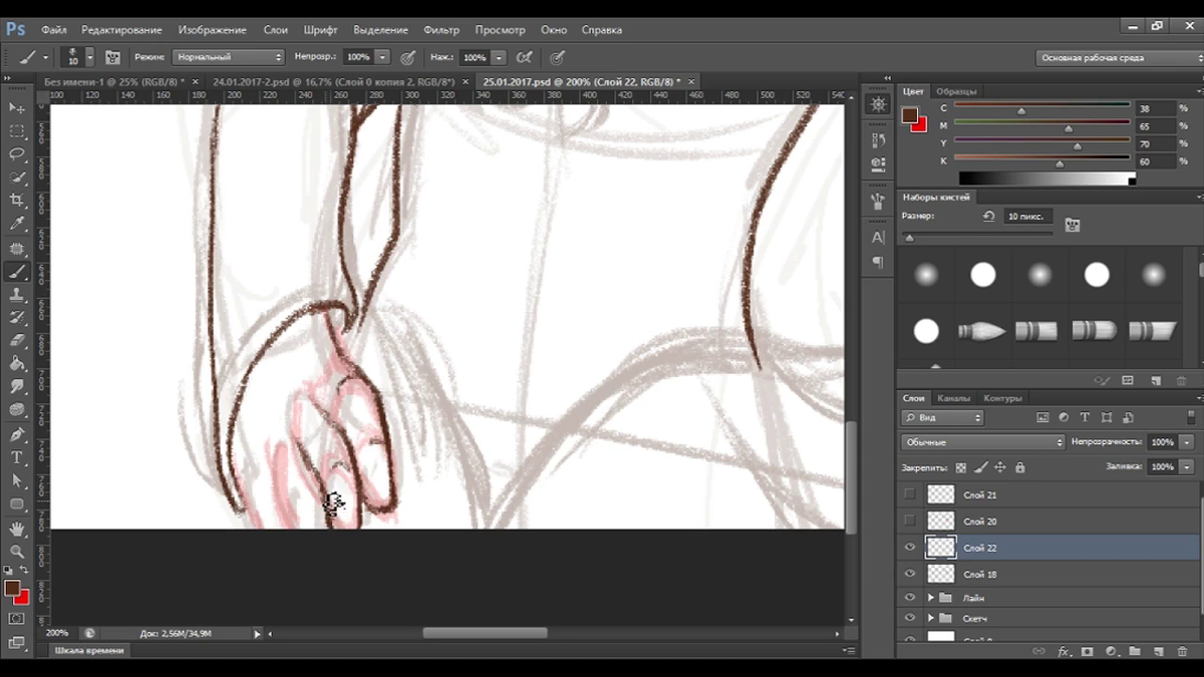
pyautogui.moveTo(358, 438); pyautogui.dragTo(377, 462)
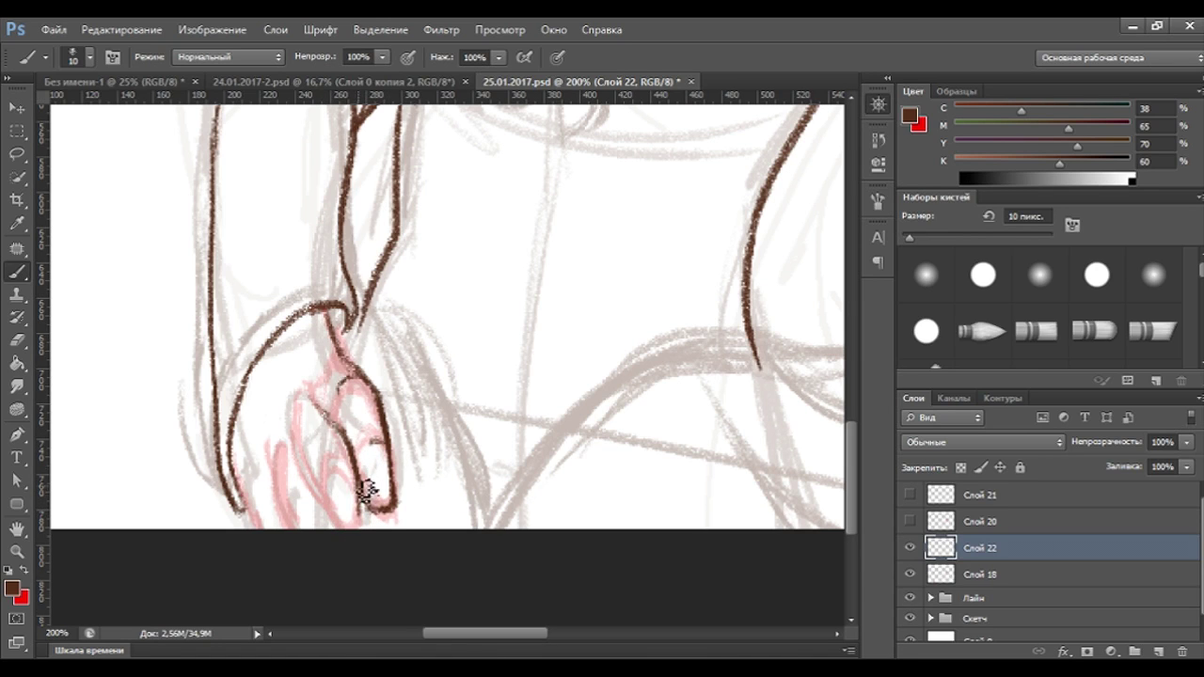
pyautogui.moveTo(344, 436); pyautogui.dragTo(372, 544)
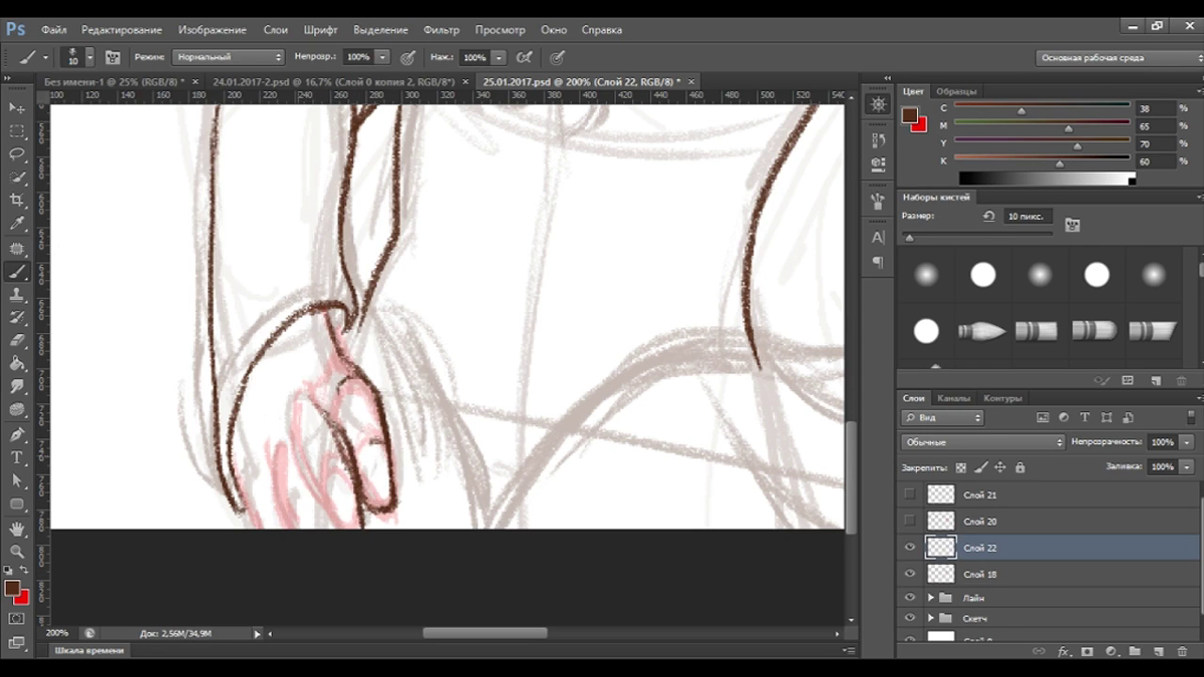
pyautogui.moveTo(293, 425); pyautogui.dragTo(329, 527)
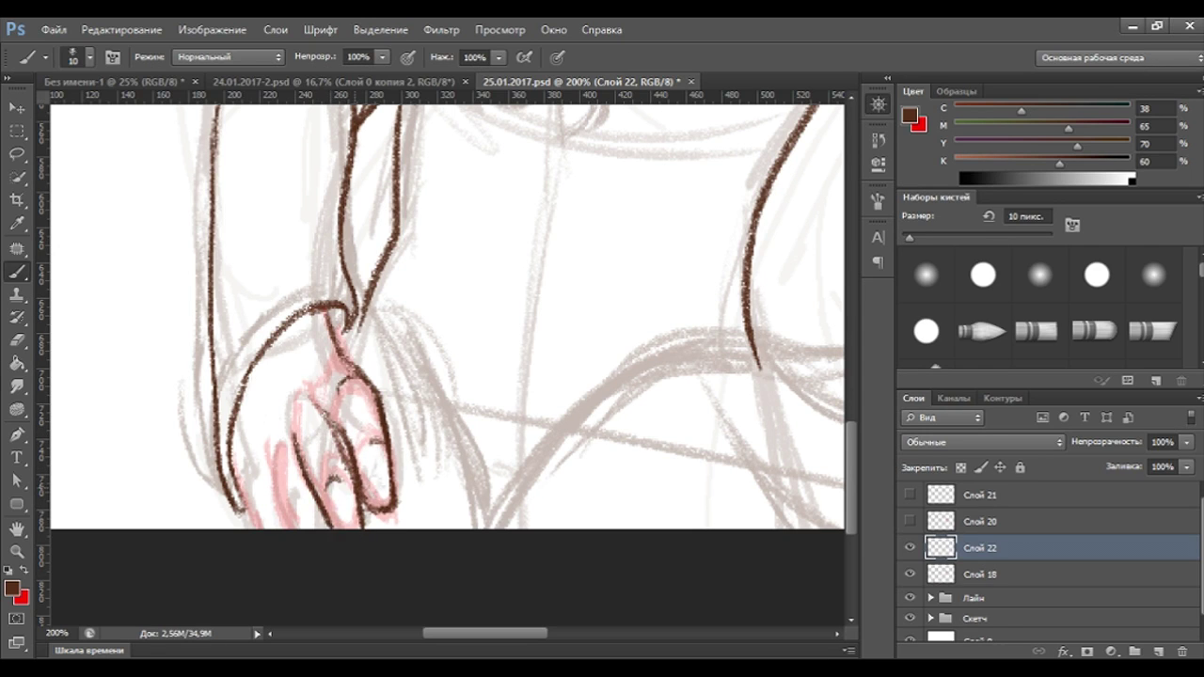
pyautogui.moveTo(299, 452); pyautogui.dragTo(335, 420)
# Zoom in on the lower-left hand and ink three more finger outline strokes.
pyautogui.hotkey('ctrl', '-')
pyautogui.hotkey('ctrl', '-')
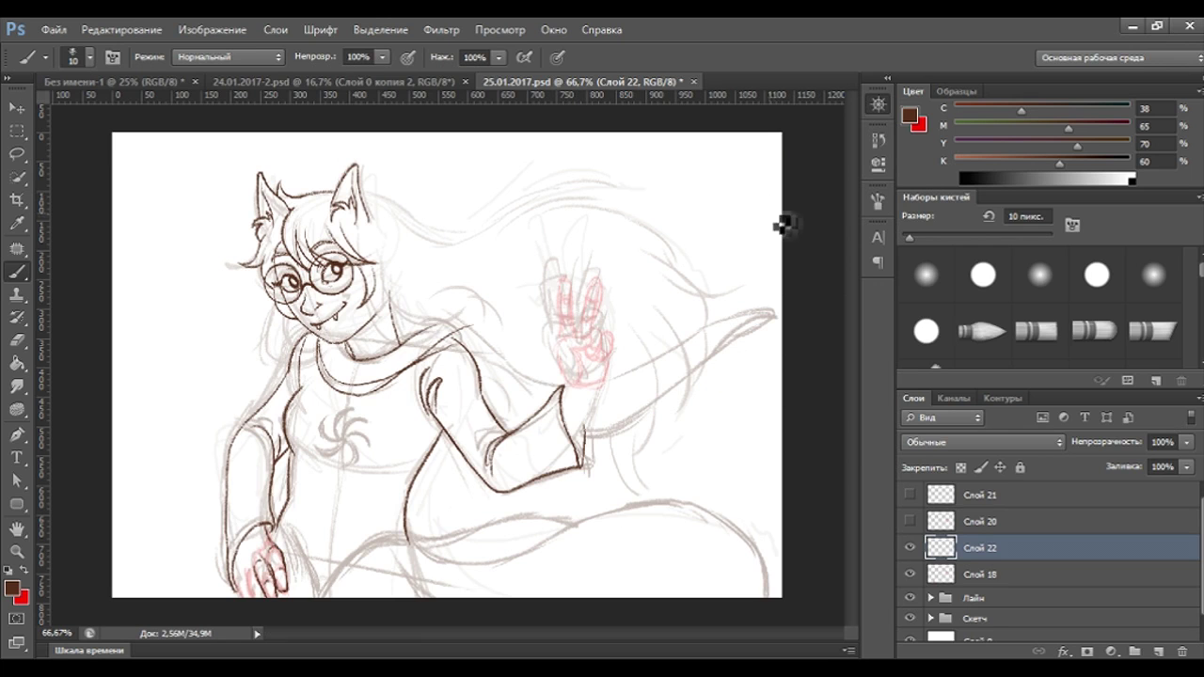
pyautogui.hotkey('ctrl', '+')
pyautogui.hotkey('ctrl', '+')
pyautogui.scroll(-5, 715, 188)
pyautogui.scroll(-5, 602, 329)
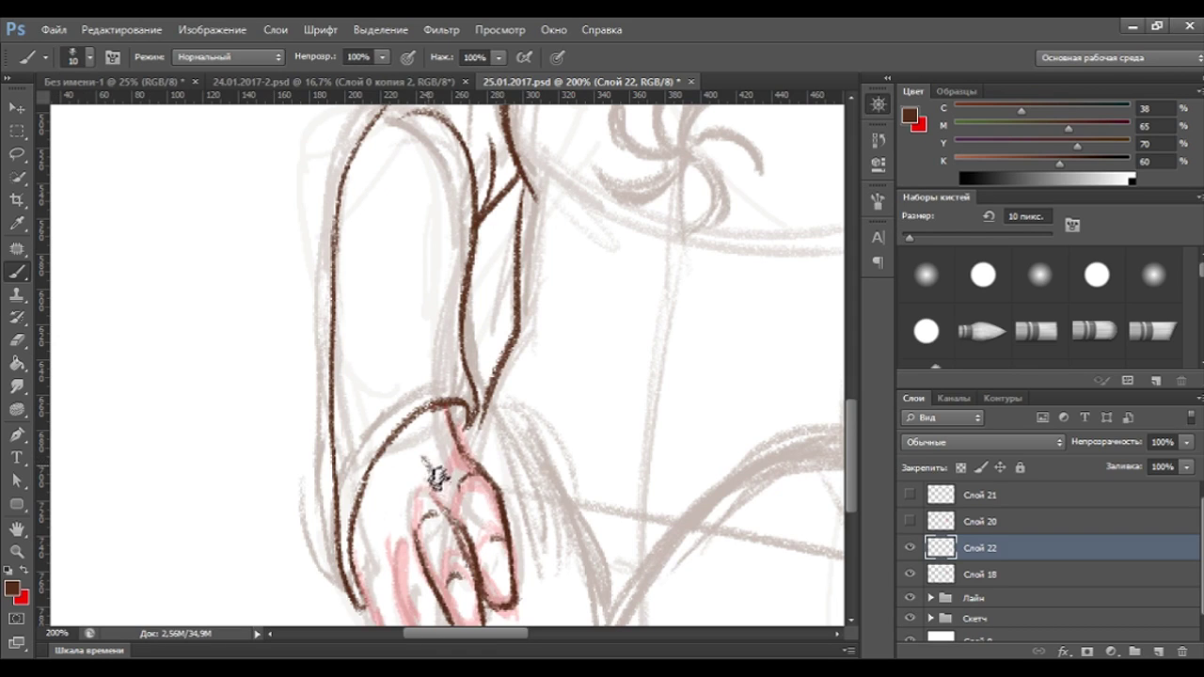
pyautogui.scroll(-2, 658, 450)
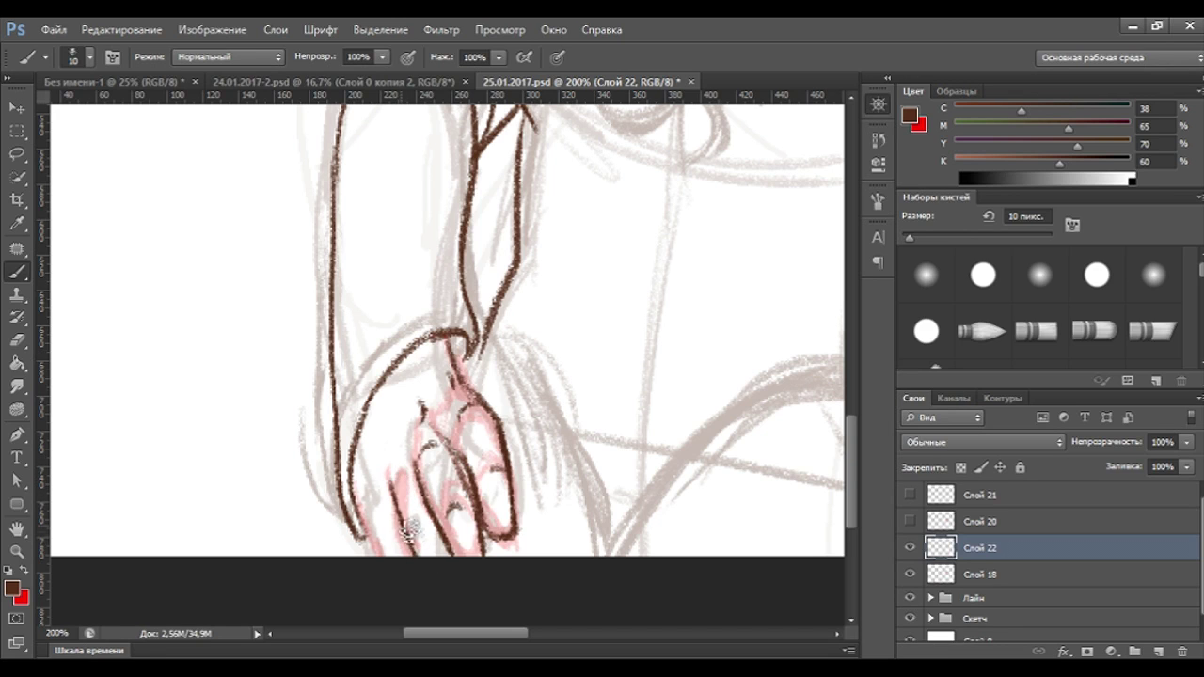
pyautogui.moveTo(393, 468); pyautogui.dragTo(402, 549)
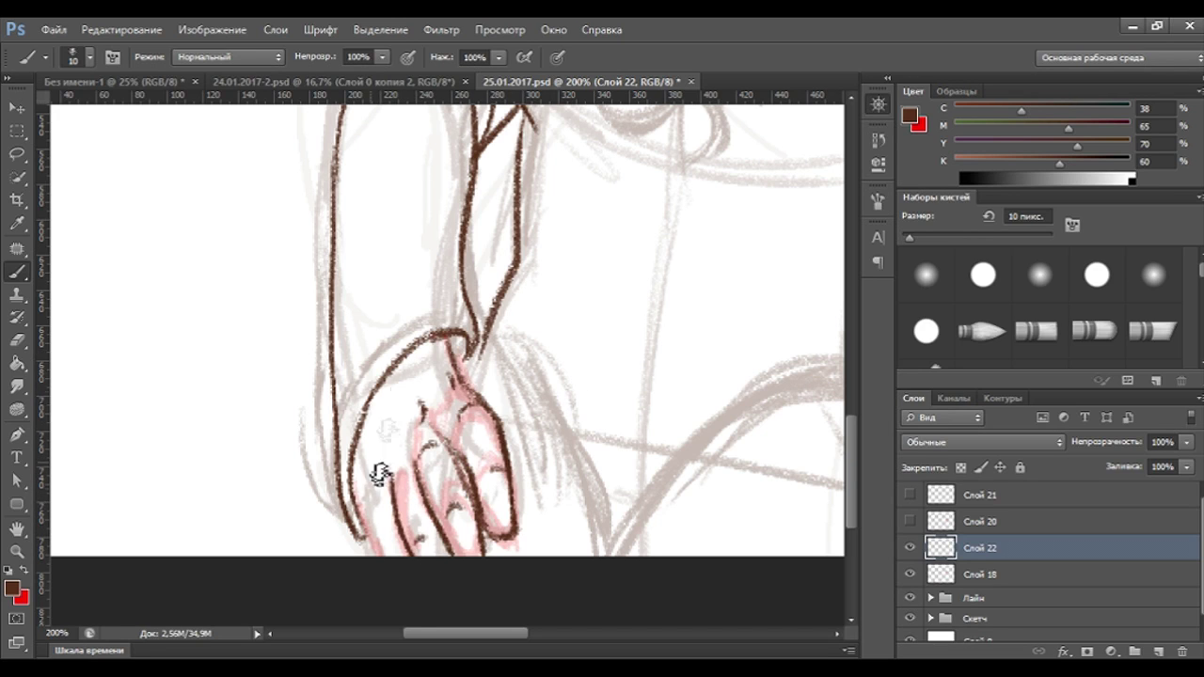
pyautogui.moveTo(374, 508); pyautogui.dragTo(383, 554)
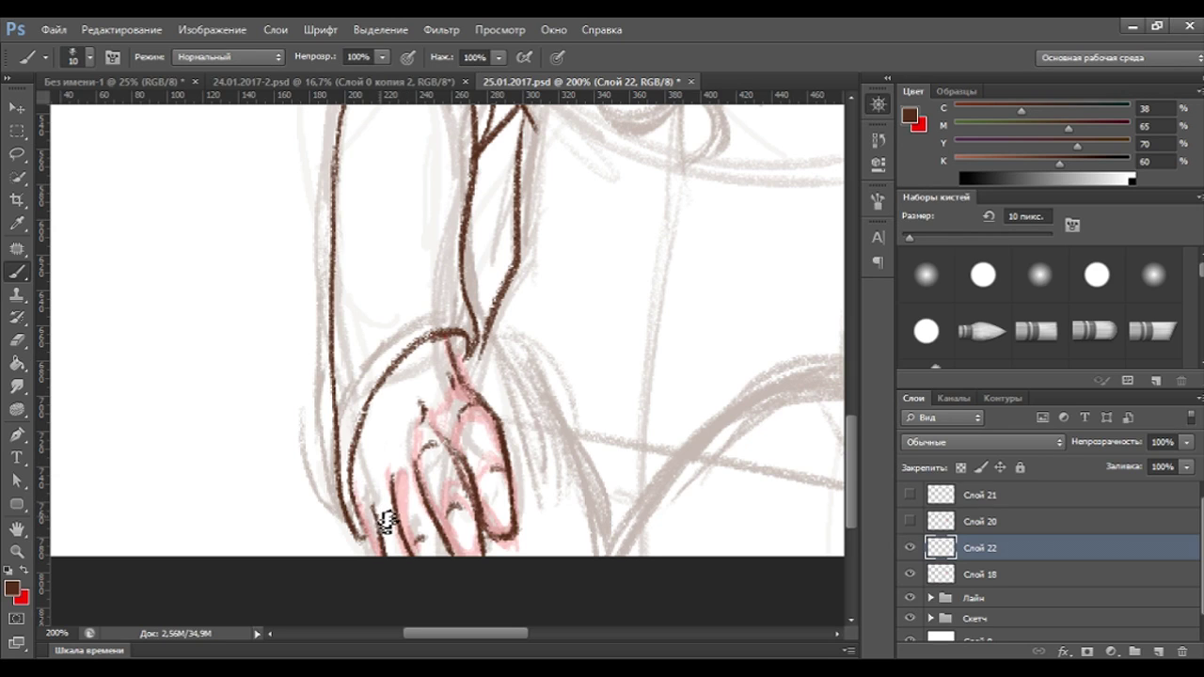
pyautogui.moveTo(384, 509); pyautogui.dragTo(378, 484)
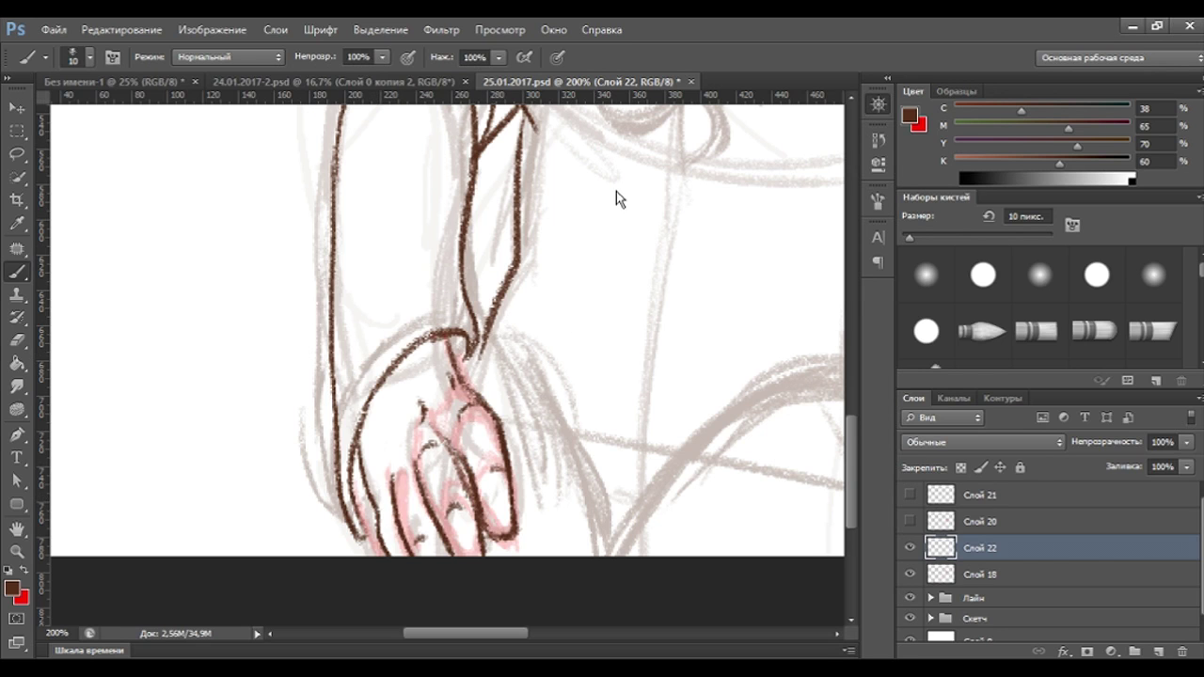
# Reframe on the arm at 200%, add small detail marks on the hand, then fit the whole image.
pyautogui.hotkey('ctrl', '-')
pyautogui.hotkey('ctrl', '-')
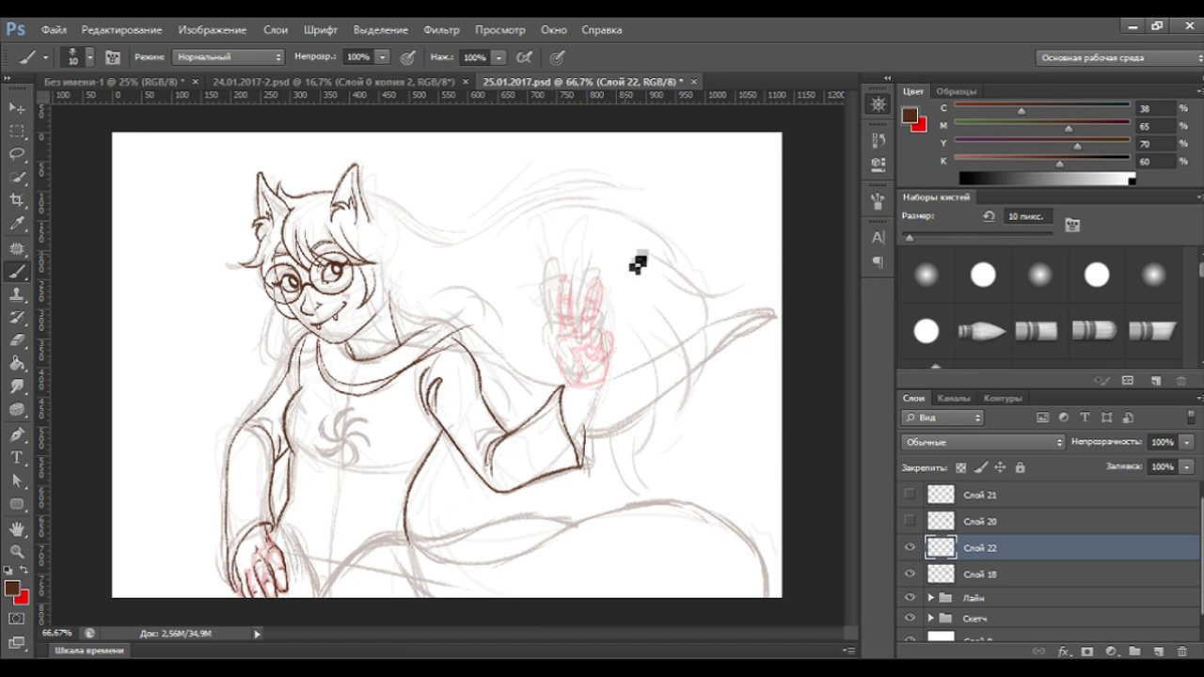
pyautogui.hotkey('ctrl', '+')
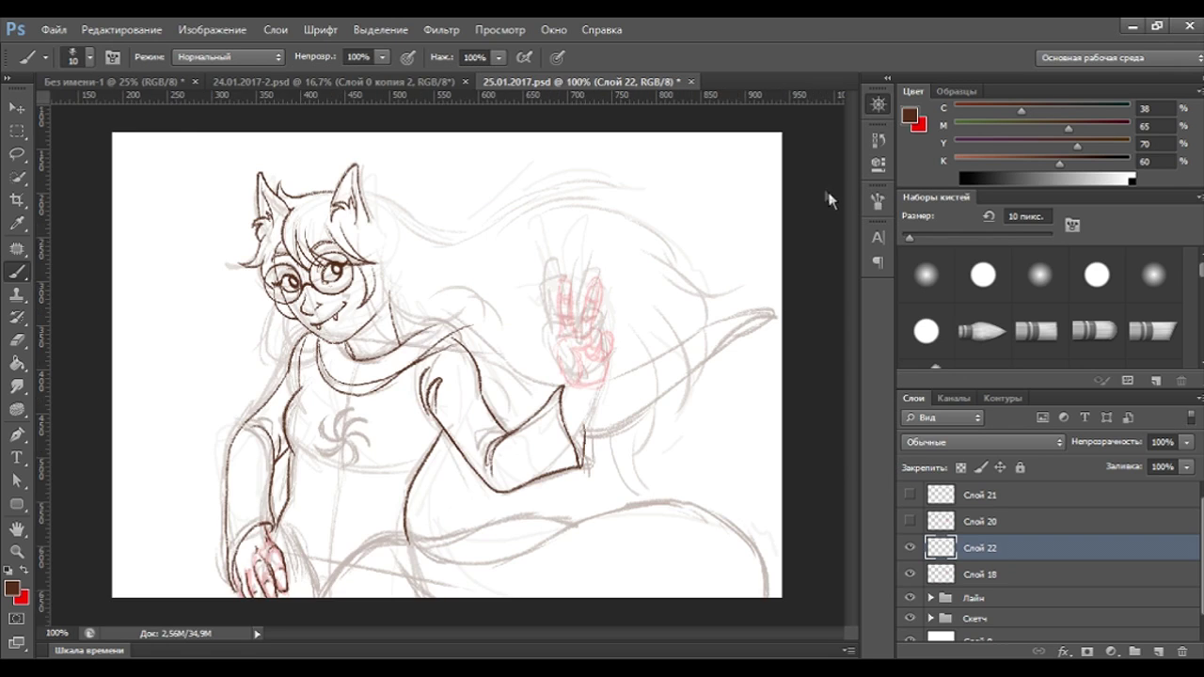
pyautogui.hotkey('ctrl', '+')
pyautogui.moveTo(712, 147)
pyautogui.mouseDown()
pyautogui.moveTo(475, 513)
pyautogui.moveTo(454, 521)
pyautogui.moveTo(476, 505)
pyautogui.mouseUp()
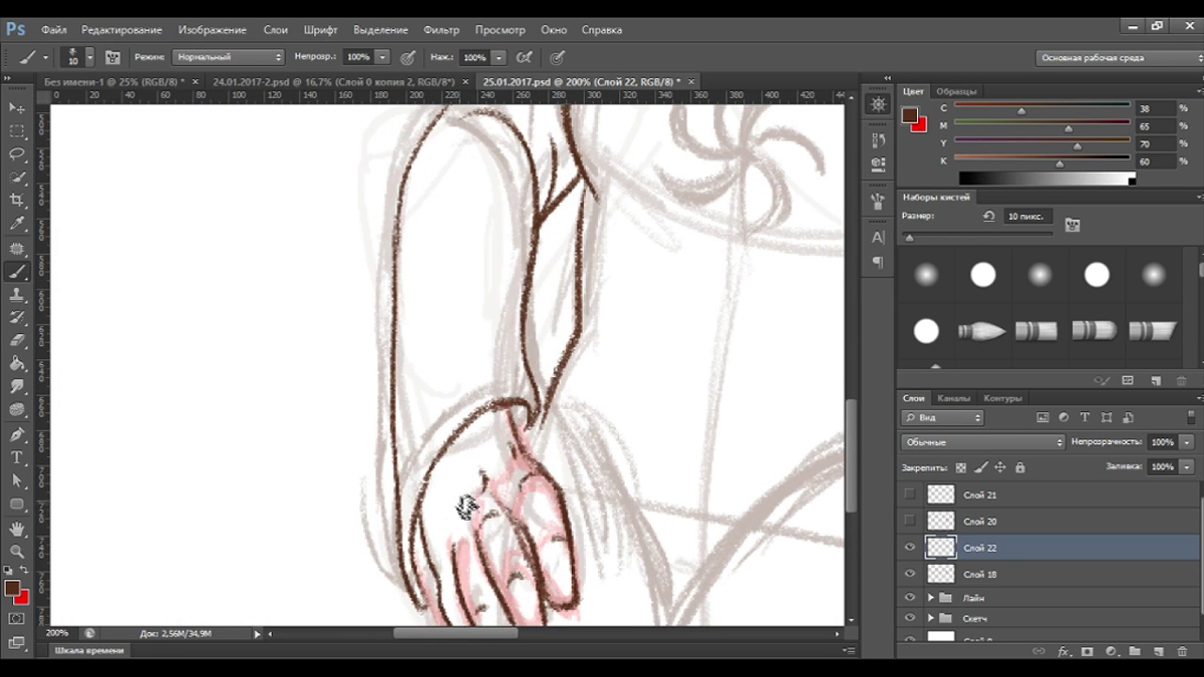
pyautogui.moveTo(445, 501); pyautogui.dragTo(489, 546)
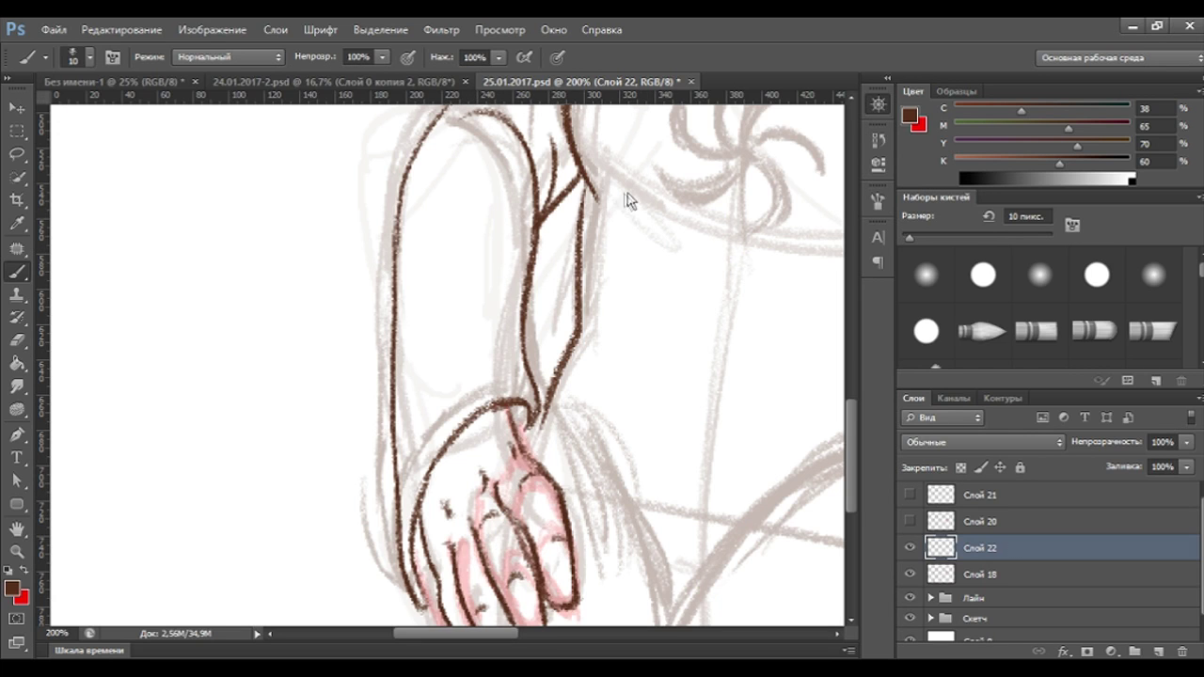
pyautogui.hotkey('ctrl', '0')
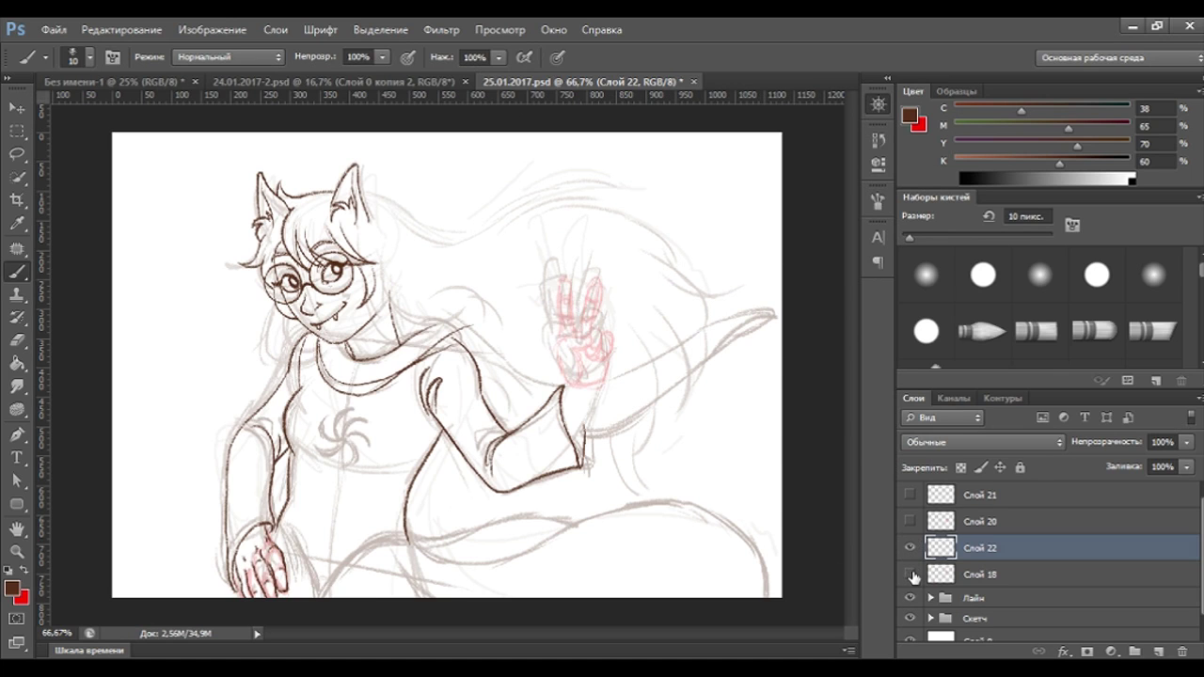
# Toggle Слой 18's visibility, zoom in on the hand and swap between Eraser and Brush.
pyautogui.click(910, 574)
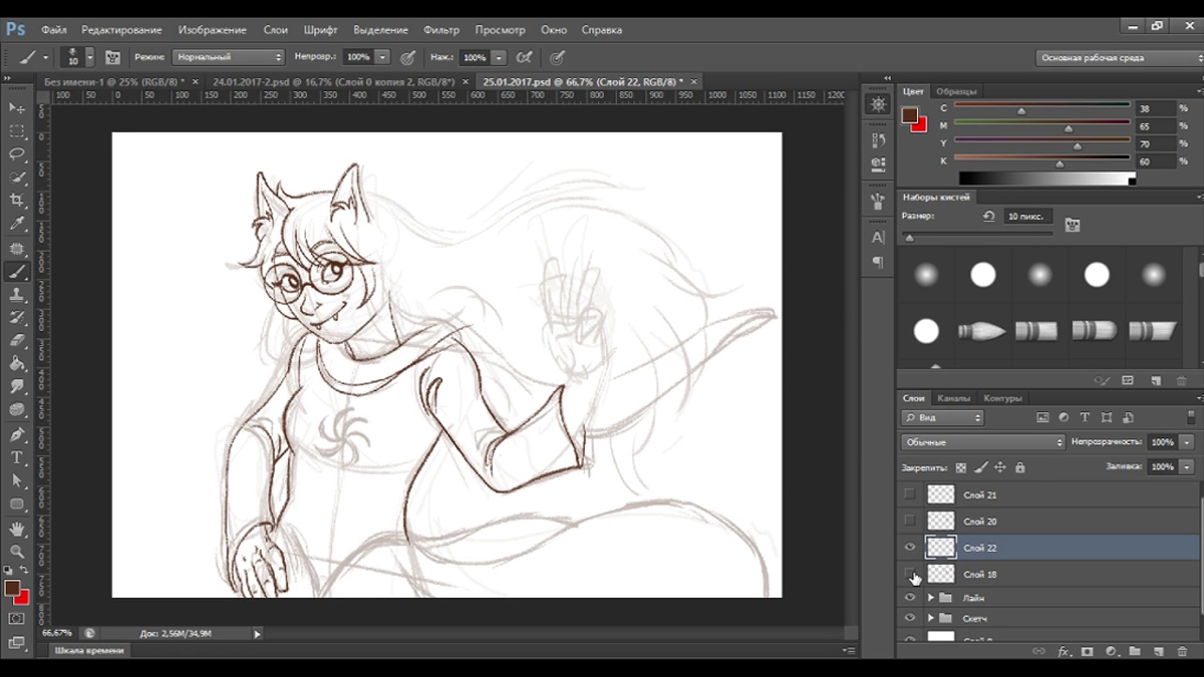
pyautogui.click(910, 574)
pyautogui.hotkey('ctrl', '+')
pyautogui.hotkey('ctrl', '+')
pyautogui.hotkey('ctrl', '+')
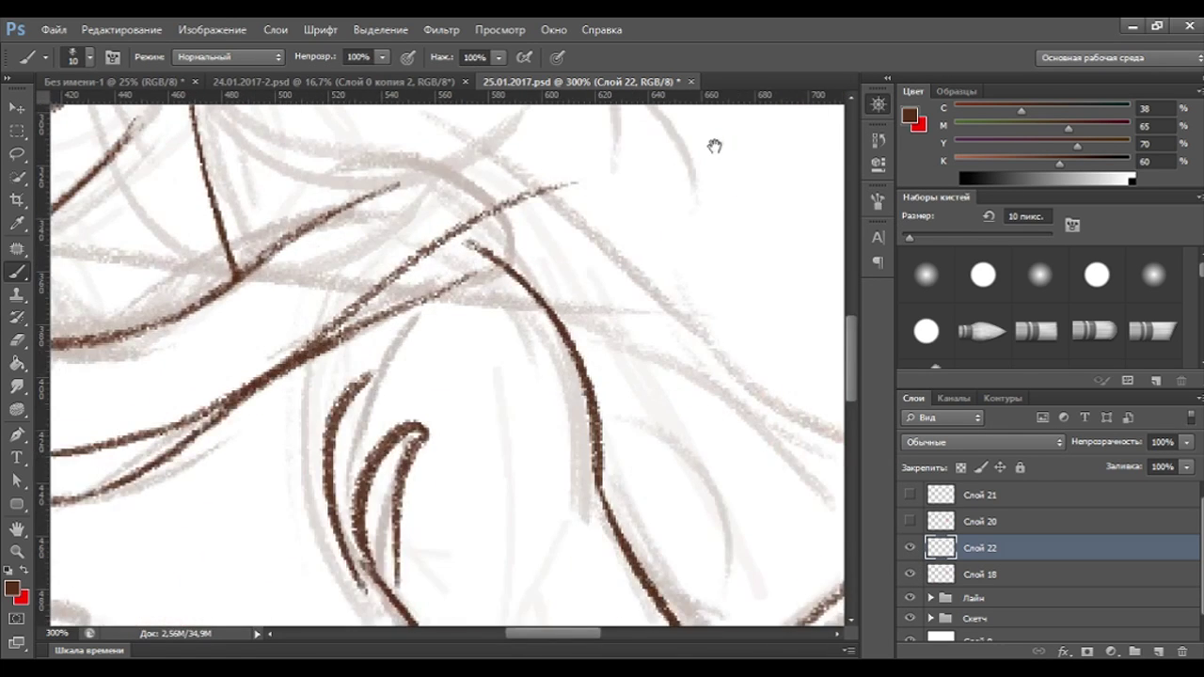
pyautogui.moveTo(715, 146); pyautogui.dragTo(798, 353)
pyautogui.scroll(-2, 852, 455)
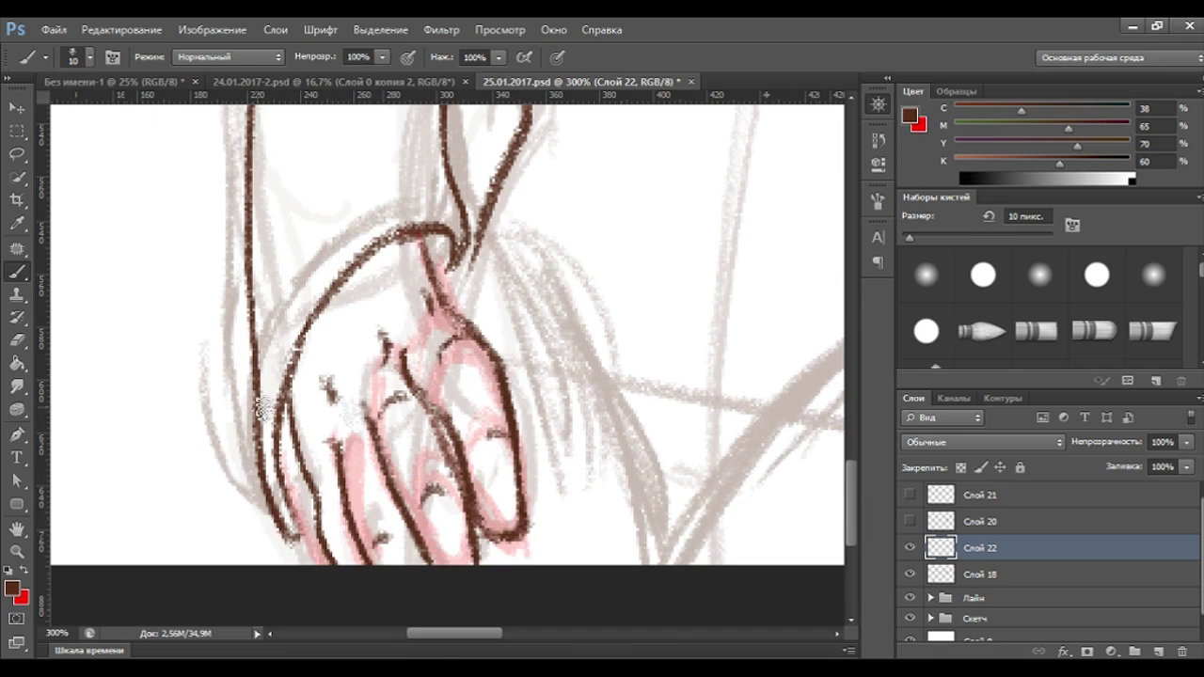
pyautogui.click(17, 341)
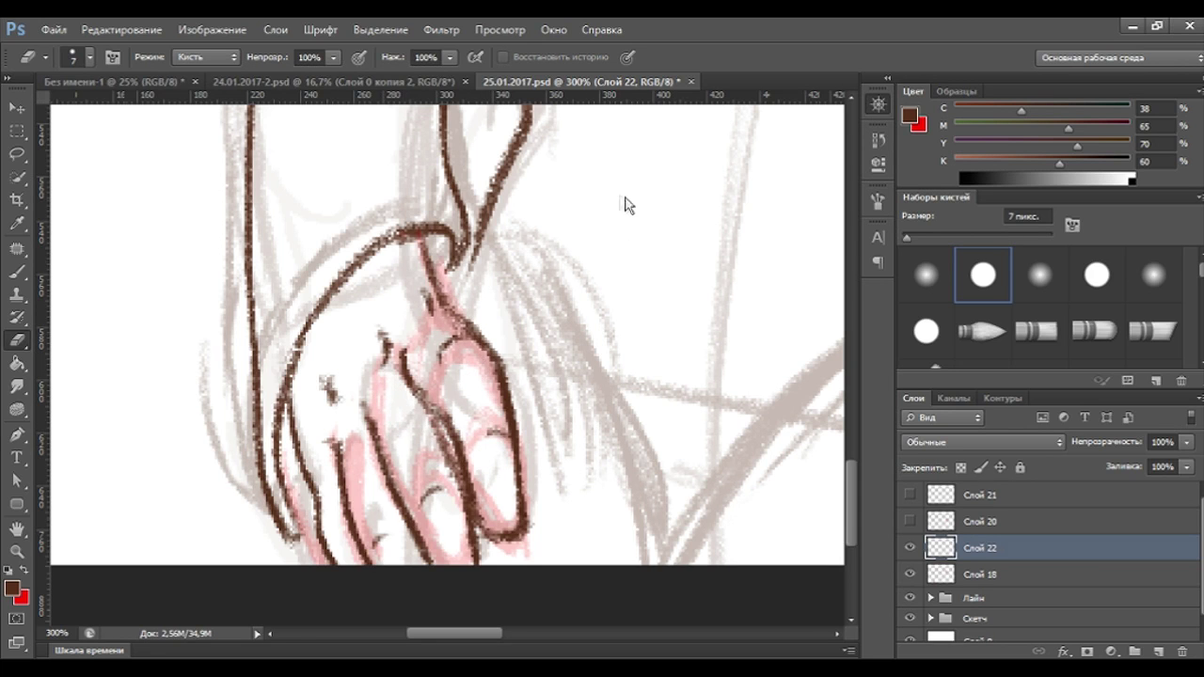
pyautogui.hotkey('ctrl', '1')
pyautogui.hotkey('ctrl', '-')
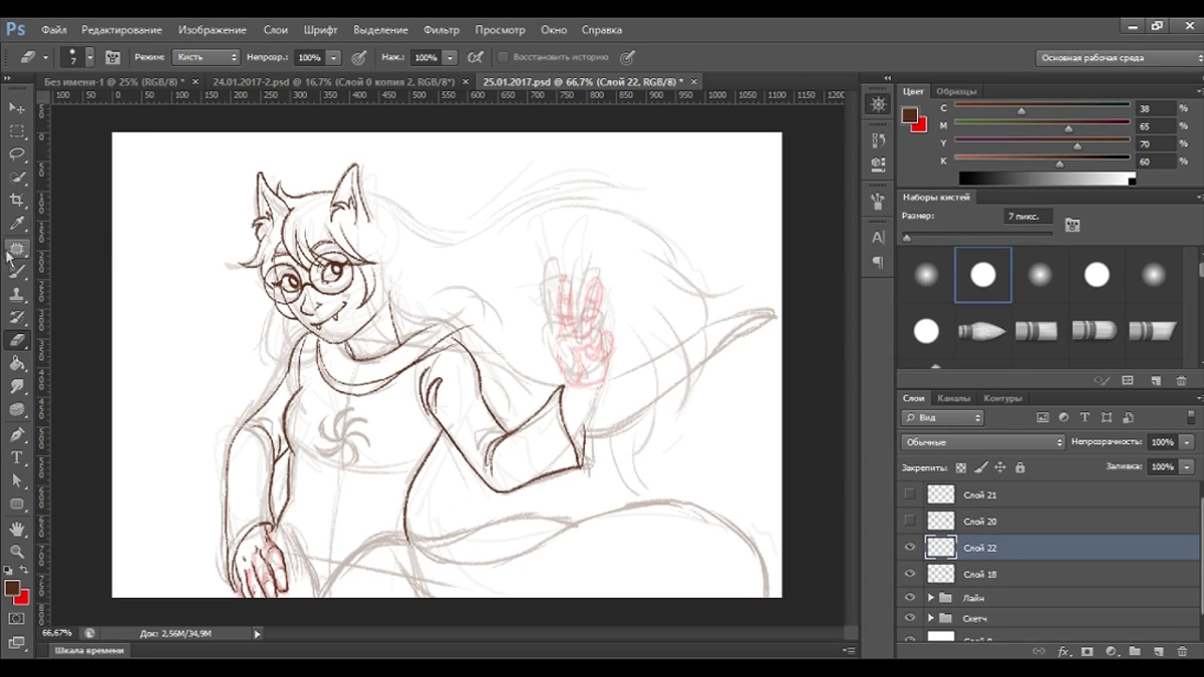
pyautogui.press('b')
# Hide Слой 18, show and select Слой 20, and set its opacity to 34%.
pyautogui.click(910, 574)
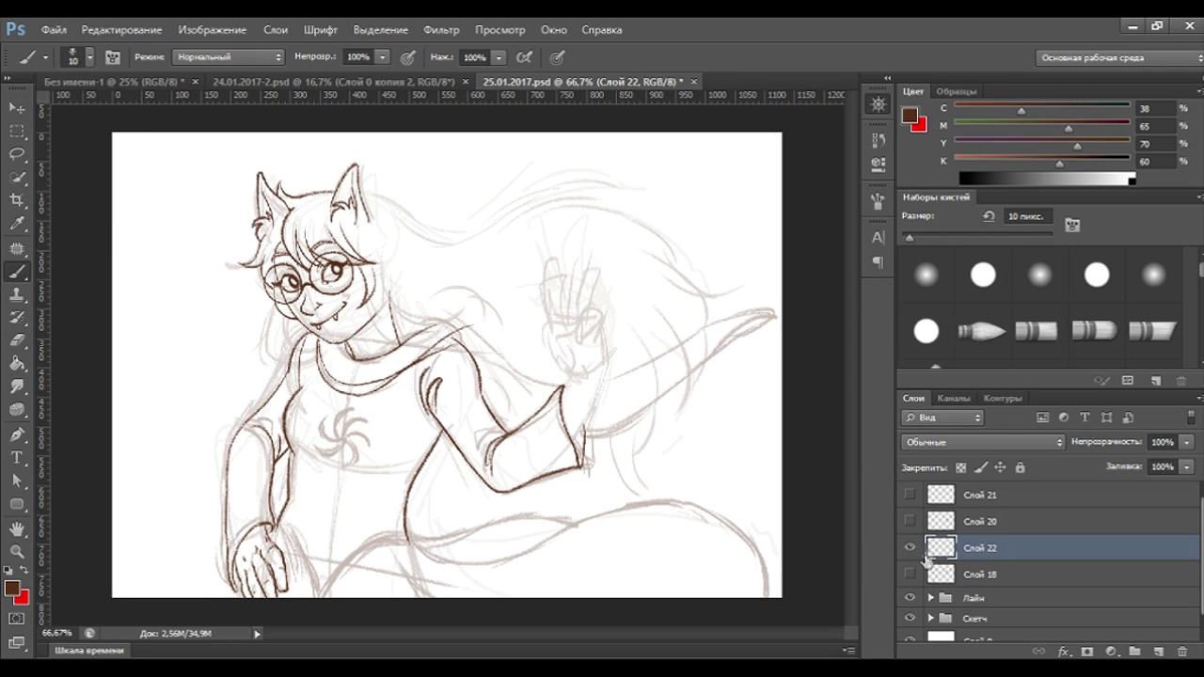
pyautogui.click(910, 521)
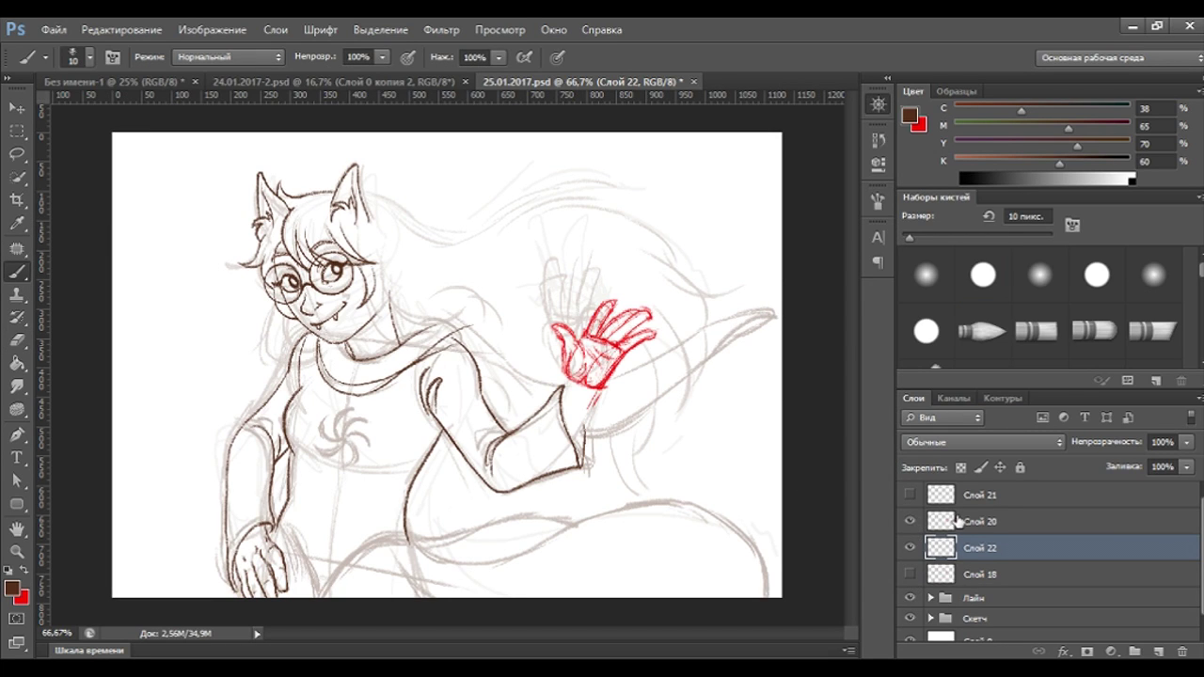
pyautogui.click(959, 521)
pyautogui.press('4')
pyautogui.press('5')
pyautogui.press('3')
pyautogui.press('4')
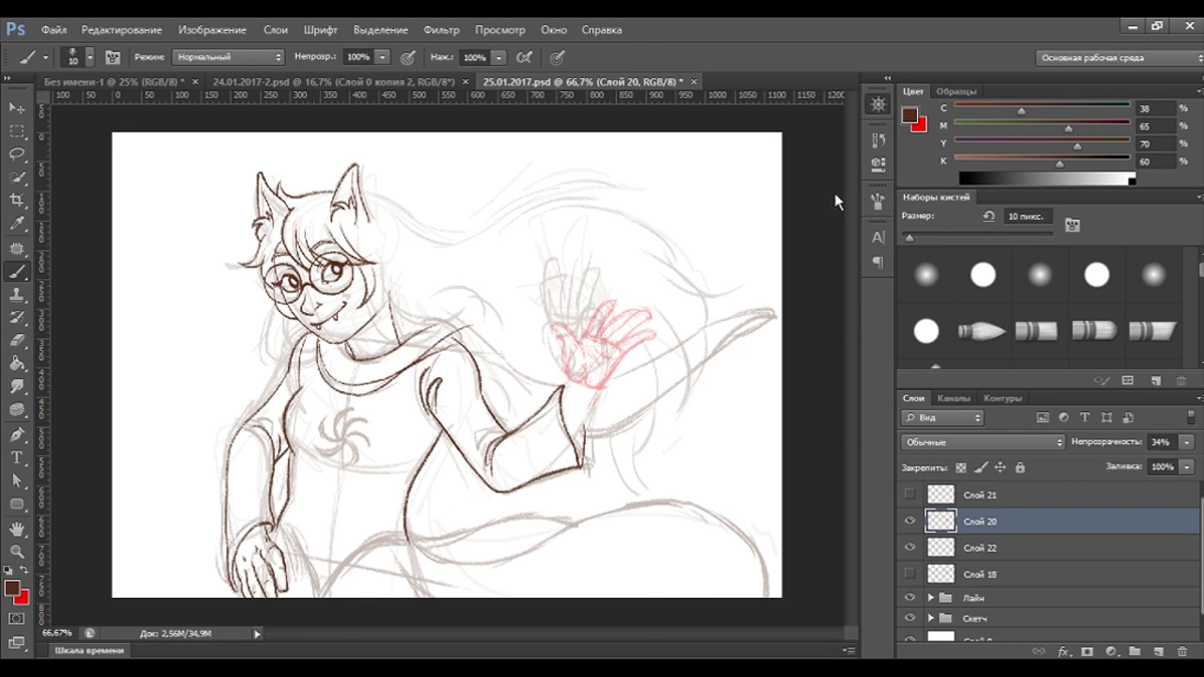
pyautogui.hotkey('ctrl', '+')
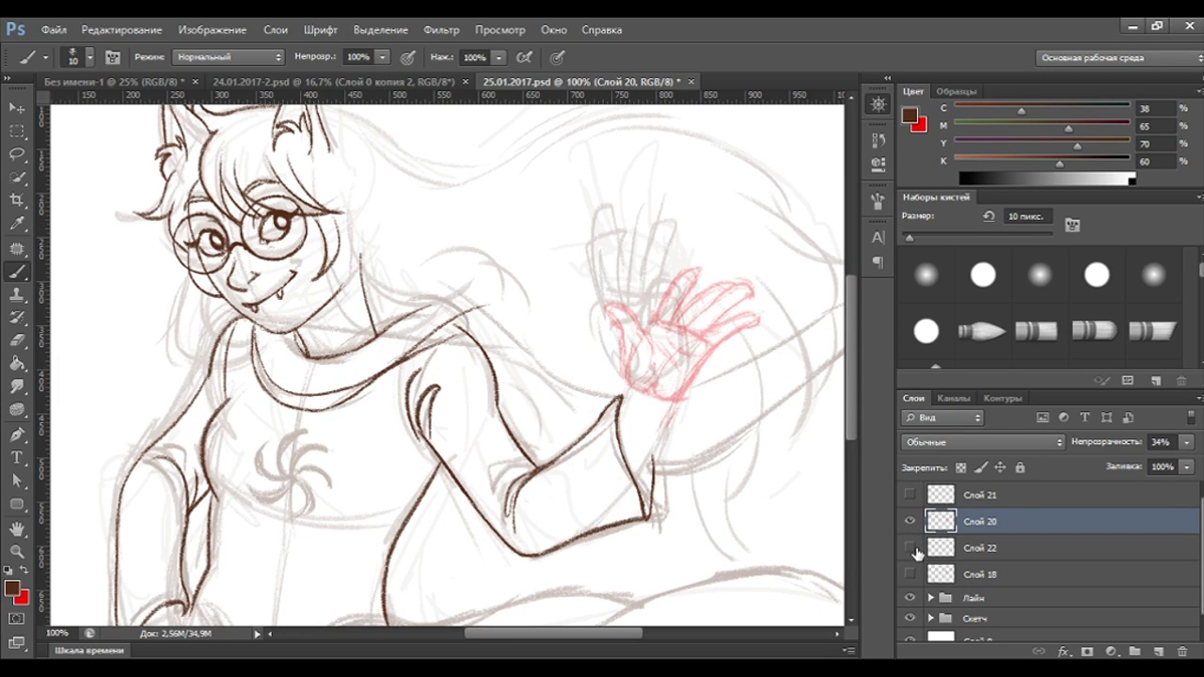
# Add new layer Слой 23 and zoom to 200% on the red waving-hand sketch.
pyautogui.click(1159, 651)
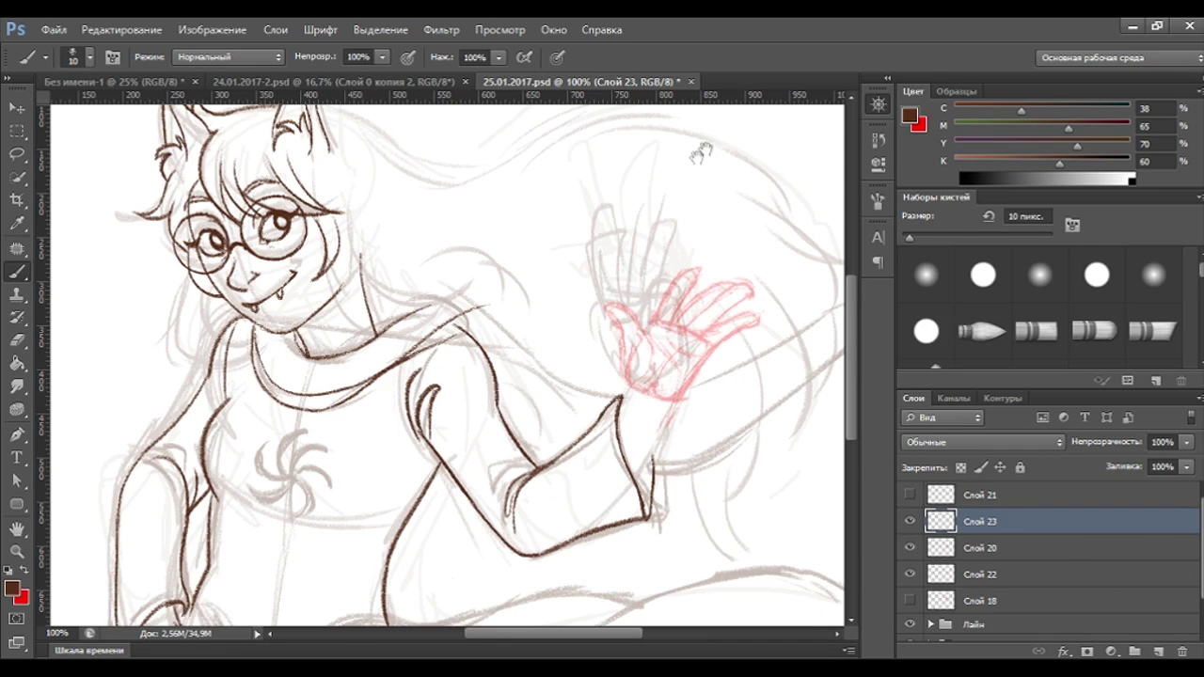
pyautogui.moveTo(707, 156); pyautogui.dragTo(709, 162)
pyautogui.hscroll(5, 708, 162)
pyautogui.scroll(3, 712, 161)
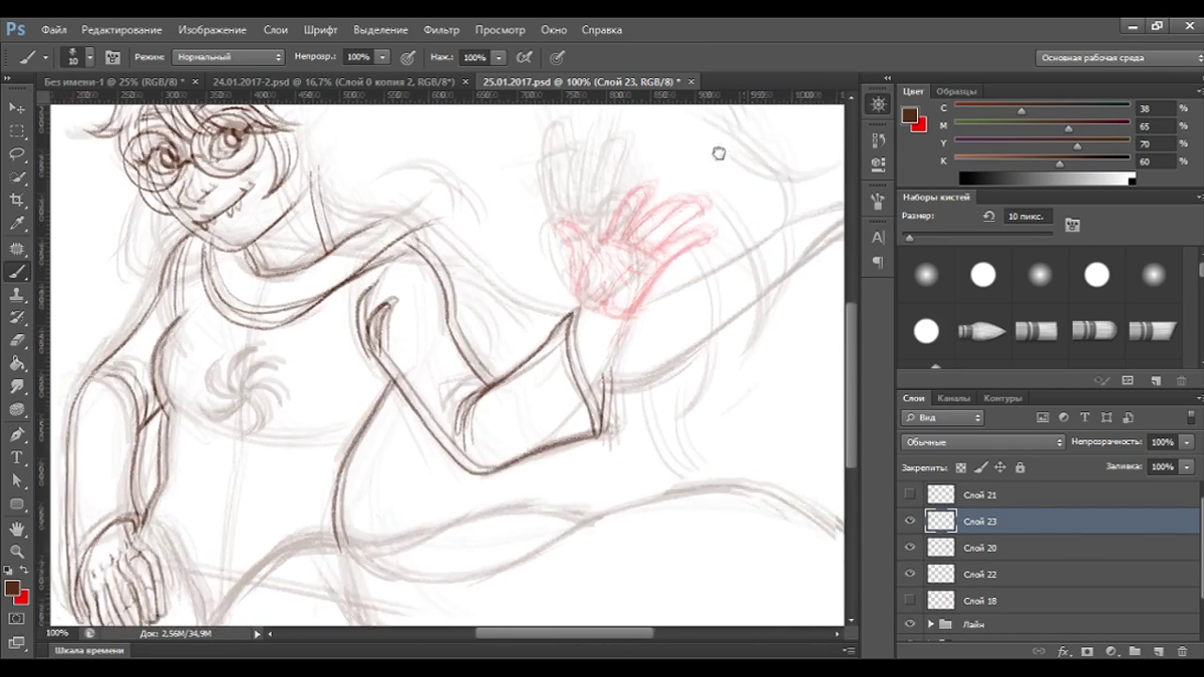
pyautogui.hotkey('ctrl', '+')
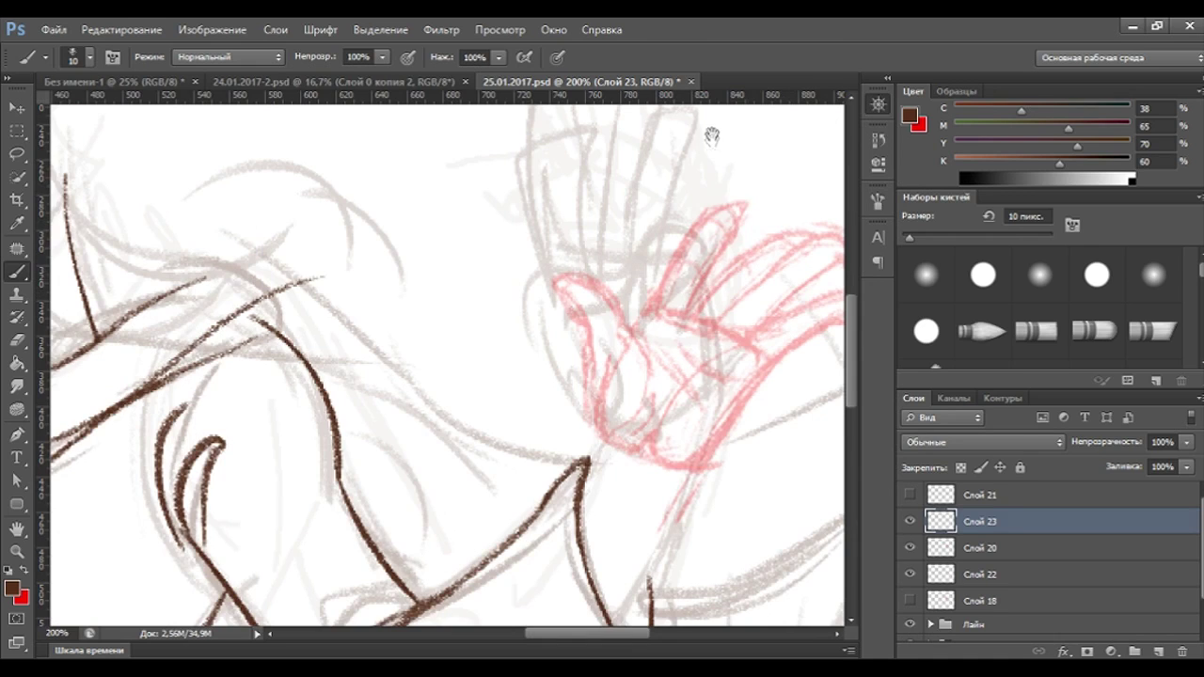
pyautogui.hscroll(3, 719, 142)
pyautogui.scroll(2, 720, 141)
# Ink the hand's left edge, thumb top and second finger outline, undoing the outer palm line.
pyautogui.moveTo(487, 491)
pyautogui.mouseDown()
pyautogui.moveTo(473, 386)
pyautogui.moveTo(440, 335)
pyautogui.mouseUp()
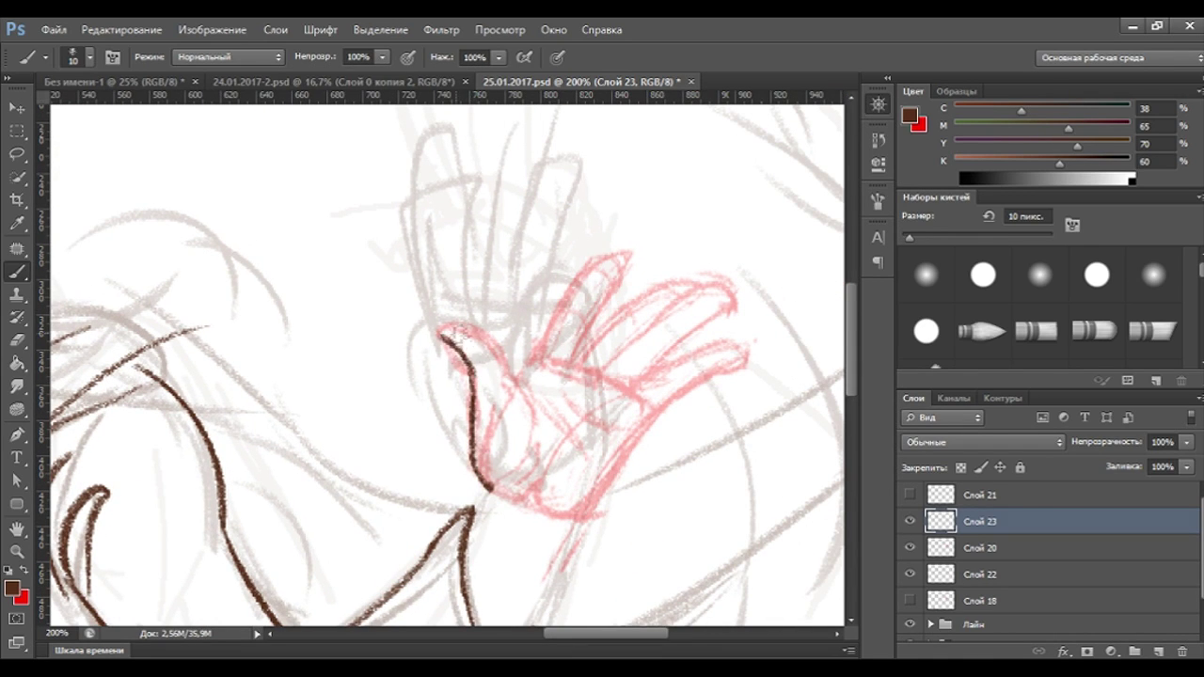
pyautogui.moveTo(438, 332)
pyautogui.mouseDown()
pyautogui.moveTo(478, 326)
pyautogui.moveTo(508, 375)
pyautogui.moveTo(619, 260)
pyautogui.moveTo(567, 368)
pyautogui.mouseUp()
pyautogui.moveTo(613, 337)
pyautogui.mouseDown()
pyautogui.moveTo(560, 367)
pyautogui.moveTo(653, 290)
pyautogui.moveTo(696, 283)
pyautogui.mouseUp()
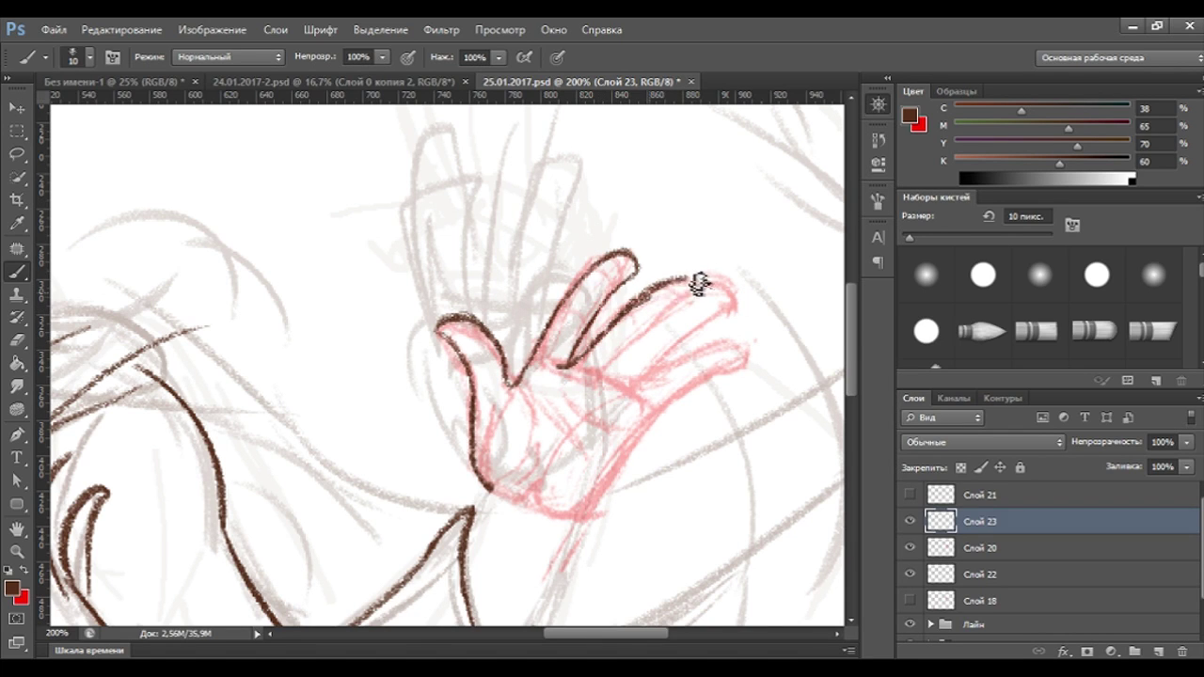
pyautogui.click(18, 340)
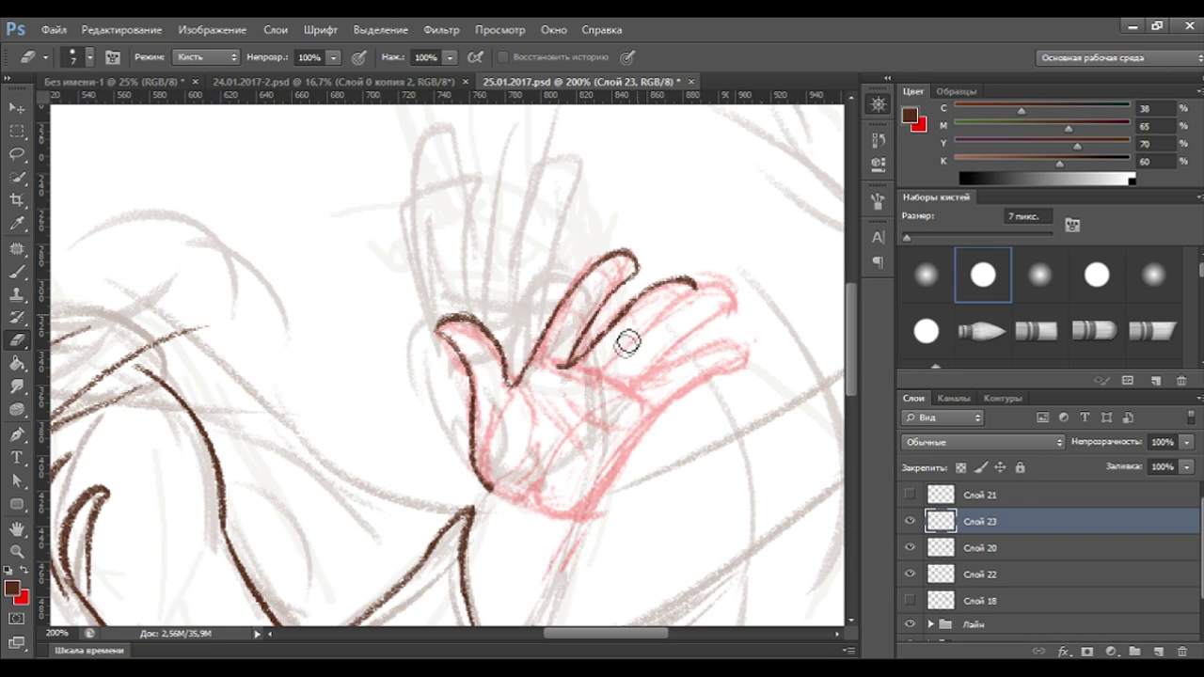
pyautogui.click(17, 272)
pyautogui.moveTo(609, 375); pyautogui.dragTo(707, 296)
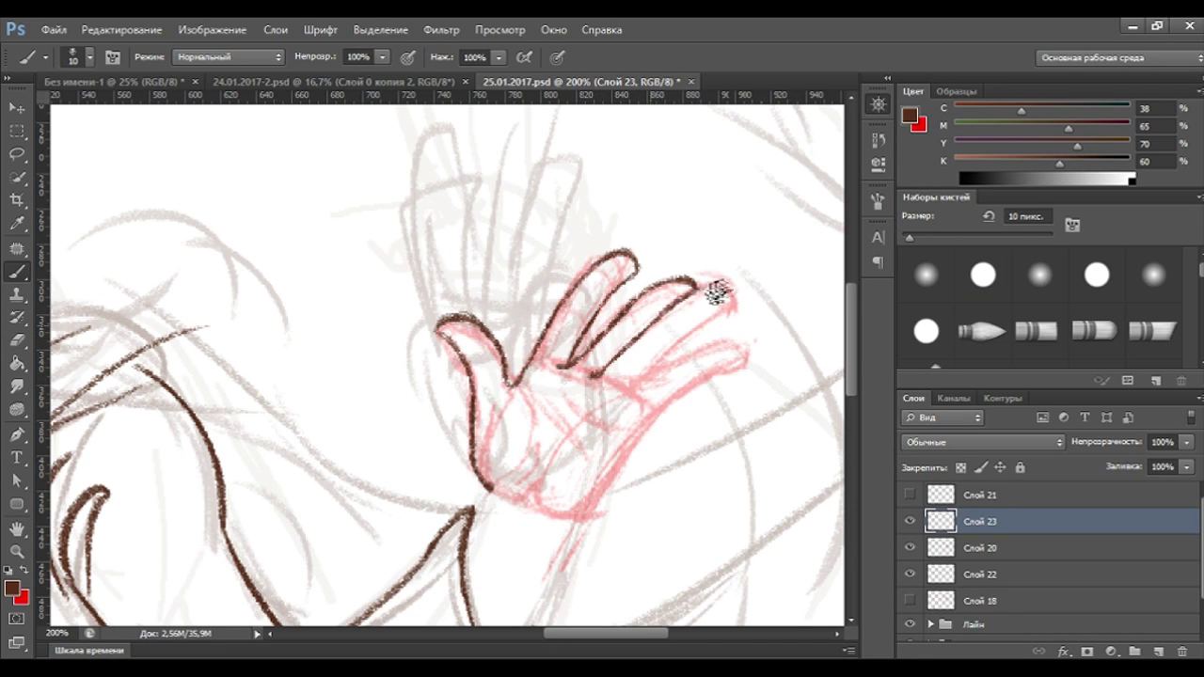
pyautogui.moveTo(718, 304)
pyautogui.mouseDown()
pyautogui.moveTo(623, 393)
pyautogui.moveTo(715, 354)
pyautogui.moveTo(736, 357)
pyautogui.moveTo(672, 409)
pyautogui.moveTo(635, 463)
pyautogui.mouseUp()
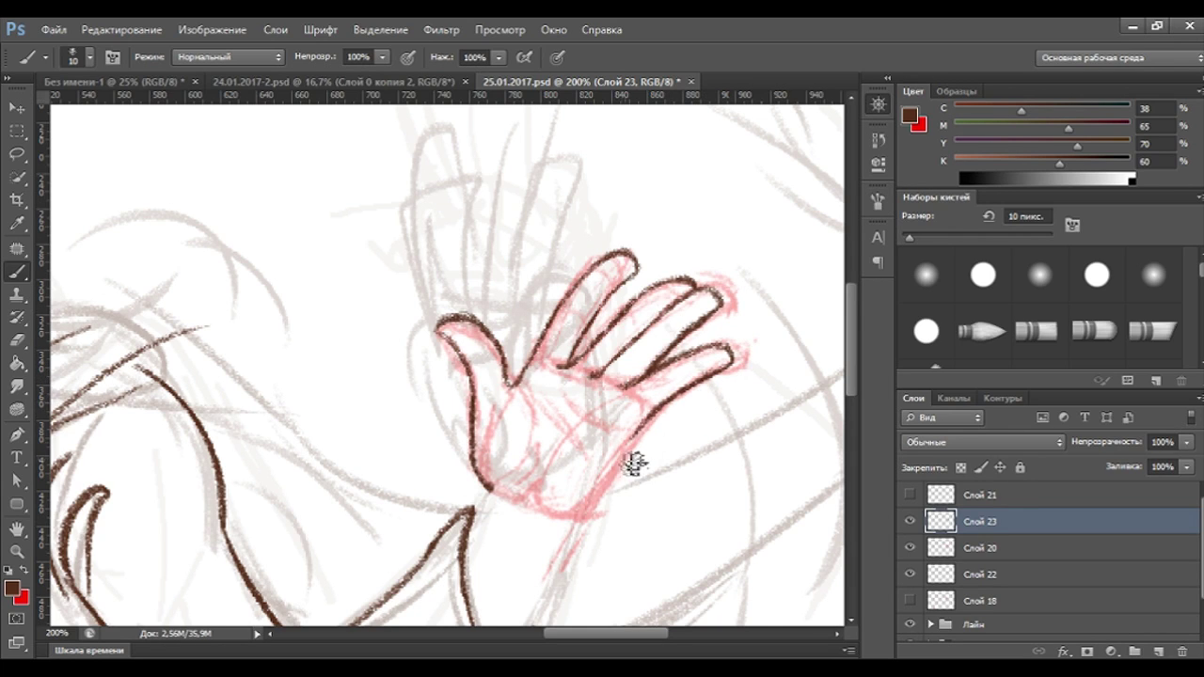
pyautogui.hotkey('ctrl', 'alt', 'z')
pyautogui.hotkey('ctrl', 'alt', 'z')
pyautogui.hotkey('ctrl', 'alt', 'z')
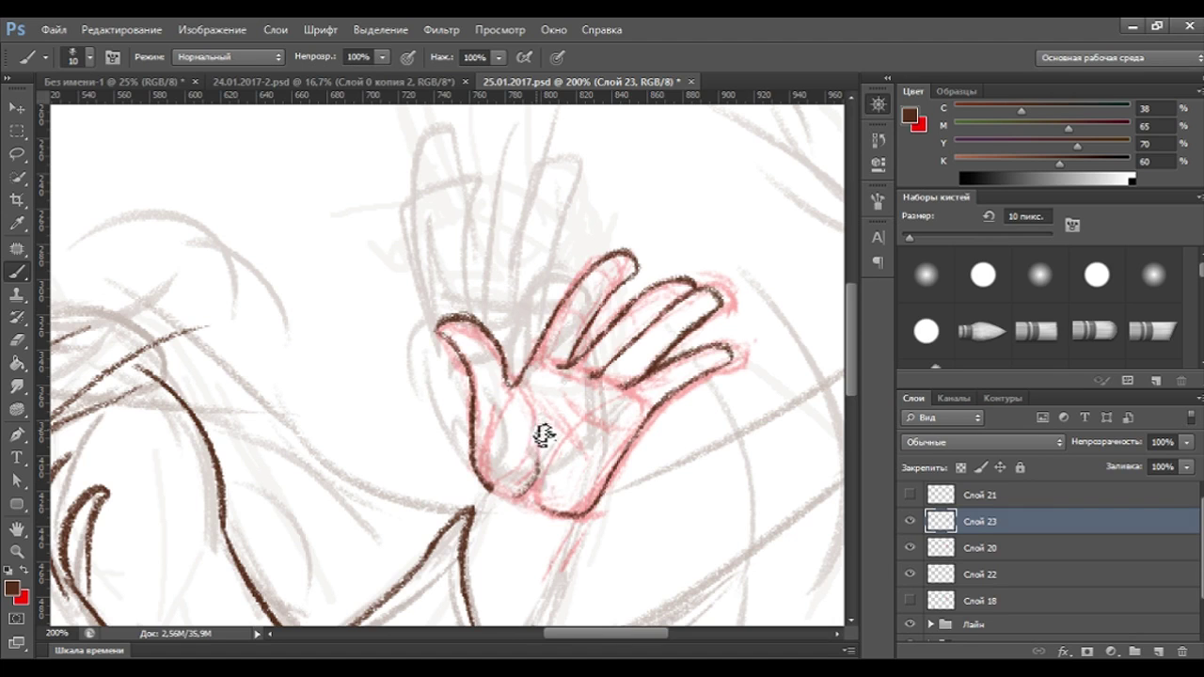
# Draw palm crease lines, then undo them after checking the whole figure.
pyautogui.moveTo(537, 417); pyautogui.dragTo(538, 473)
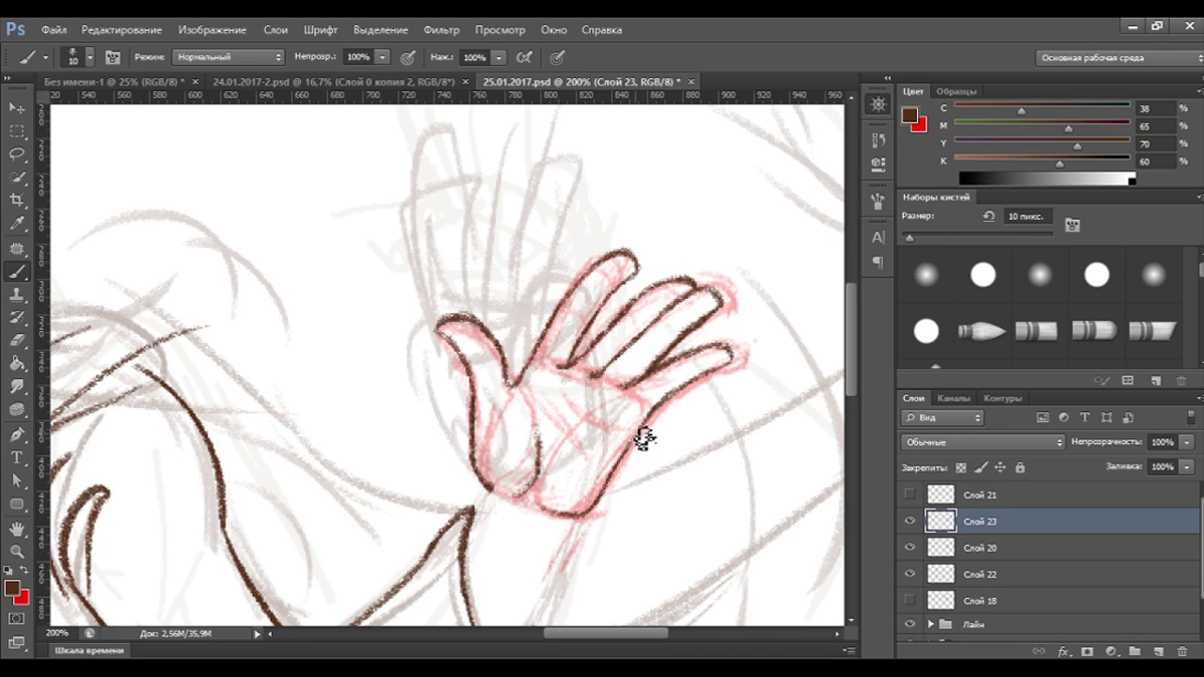
pyautogui.moveTo(631, 430)
pyautogui.mouseDown()
pyautogui.moveTo(562, 386)
pyautogui.moveTo(636, 429)
pyautogui.mouseUp()
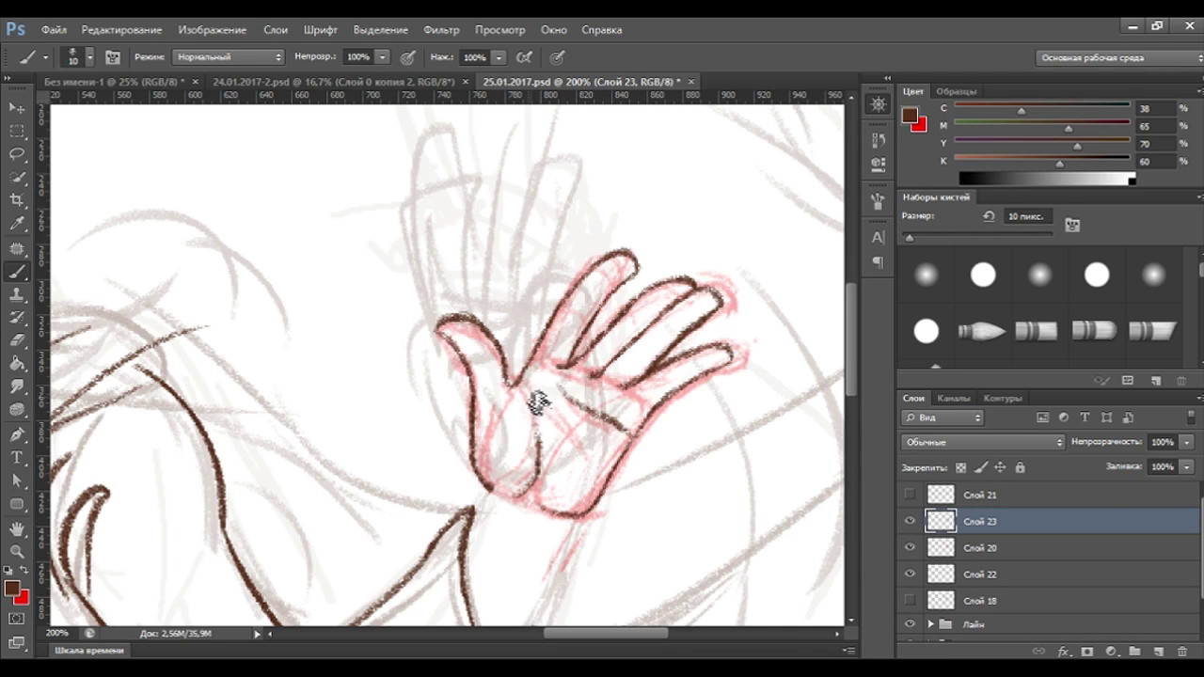
pyautogui.moveTo(562, 414); pyautogui.dragTo(590, 448)
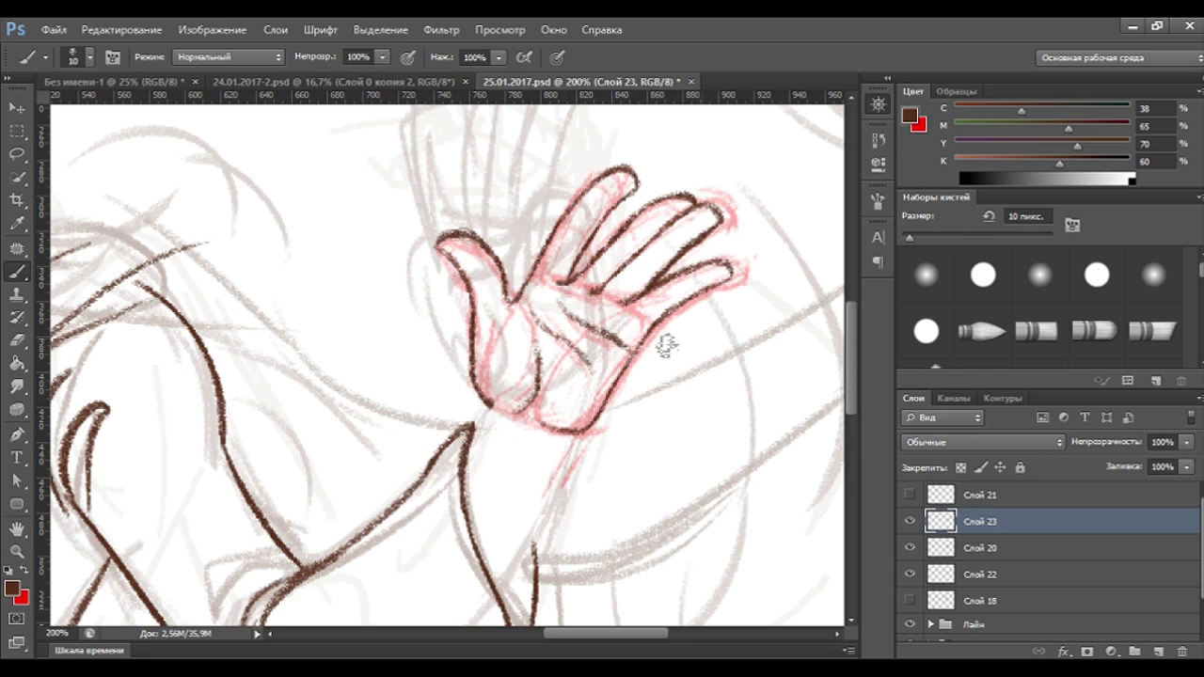
pyautogui.hotkey('ctrl', '-')
pyautogui.hotkey('ctrl', '-')
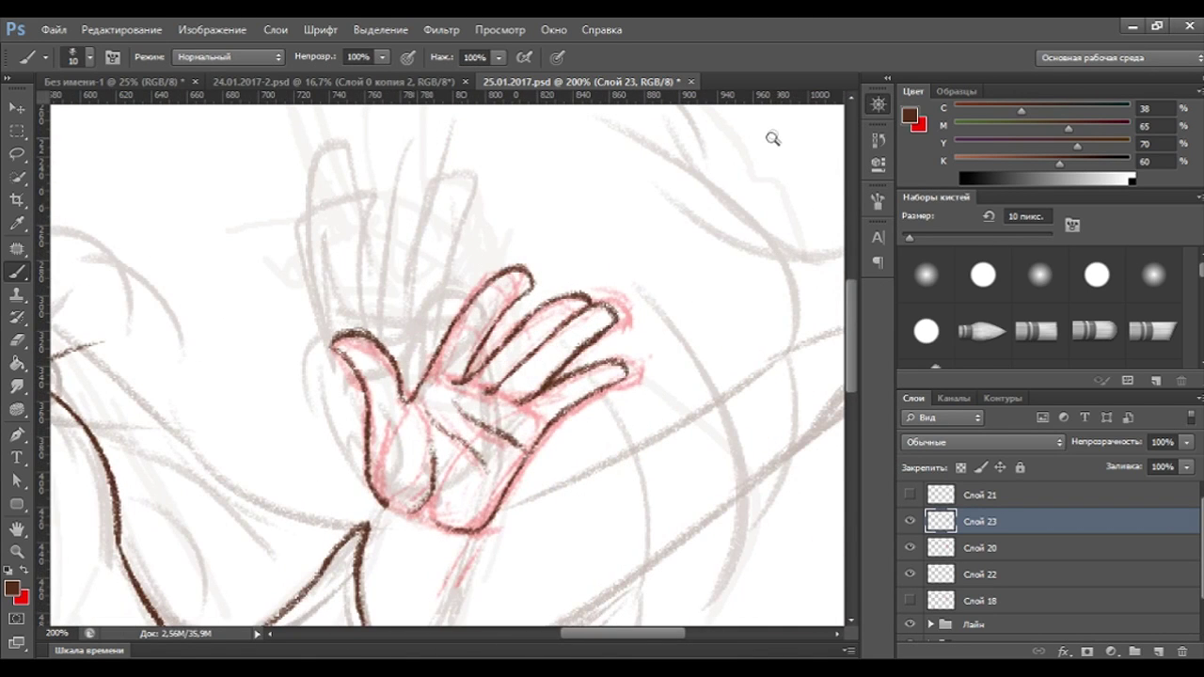
pyautogui.hotkey('ctrl', 'z')
pyautogui.hotkey('ctrl', 'alt', 'z')
pyautogui.hotkey('ctrl', 'alt', 'z')
pyautogui.hotkey('ctrl', 'alt', 'z')
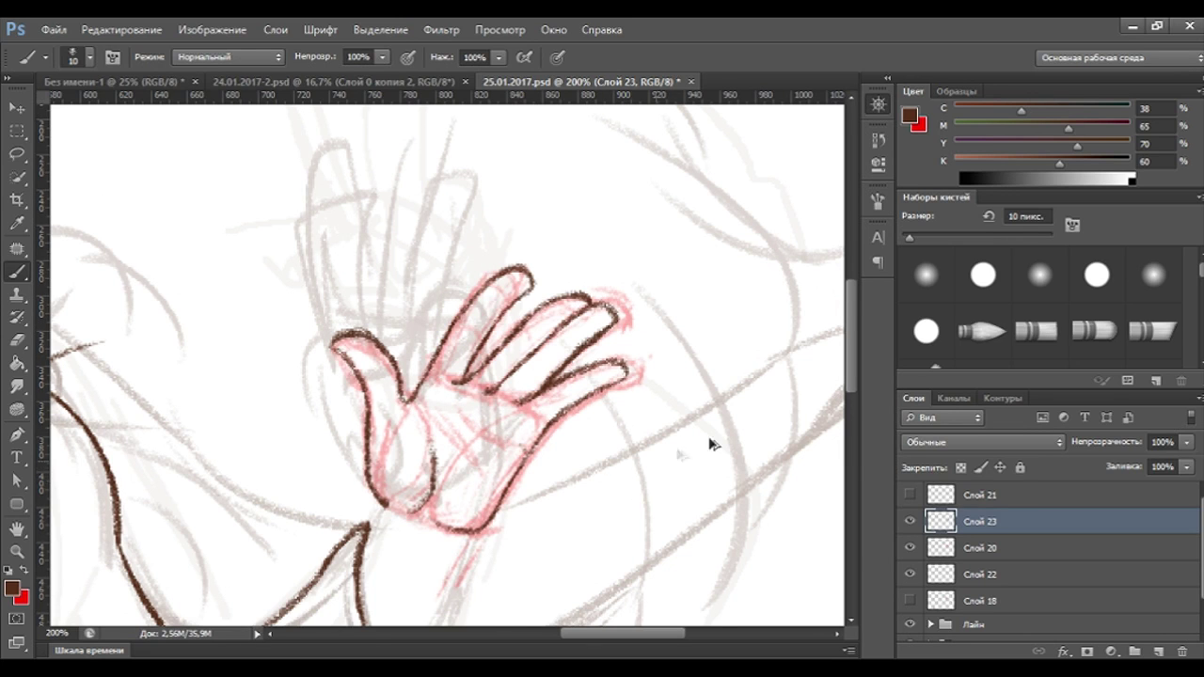
# Ink the wrist line down into the forearm, undoing a stray inner wrist stroke.
pyautogui.scroll(-2, 852, 378)
pyautogui.scroll(-1, 853, 378)
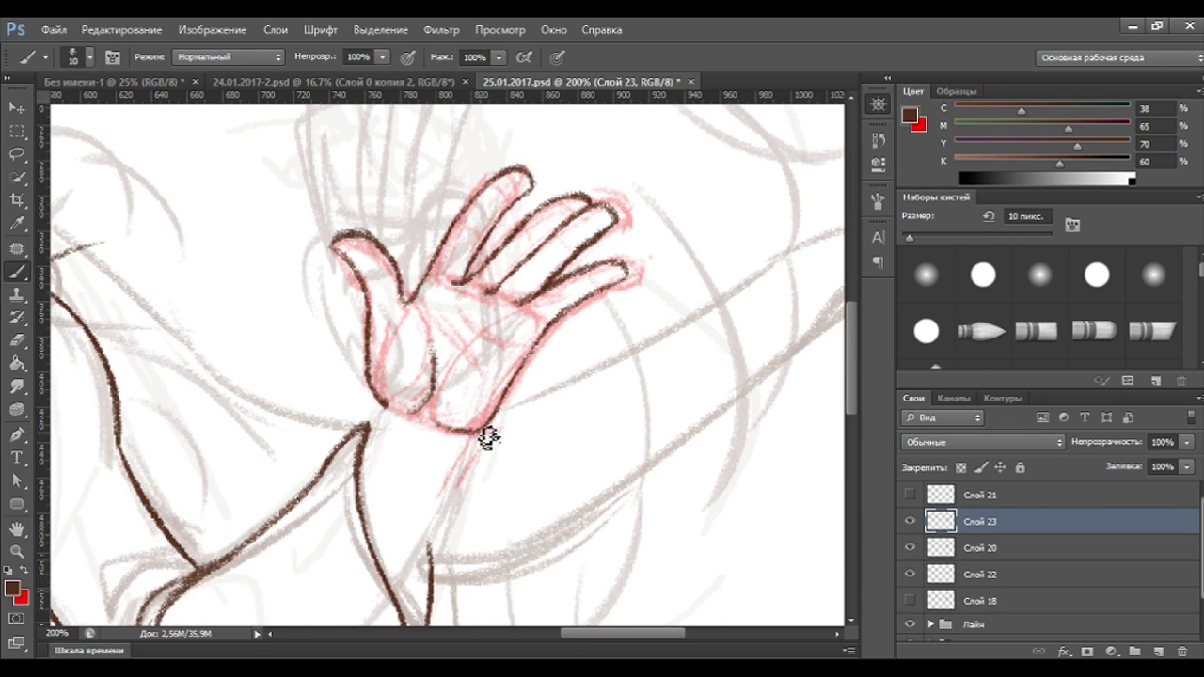
pyautogui.moveTo(473, 444); pyautogui.dragTo(430, 555)
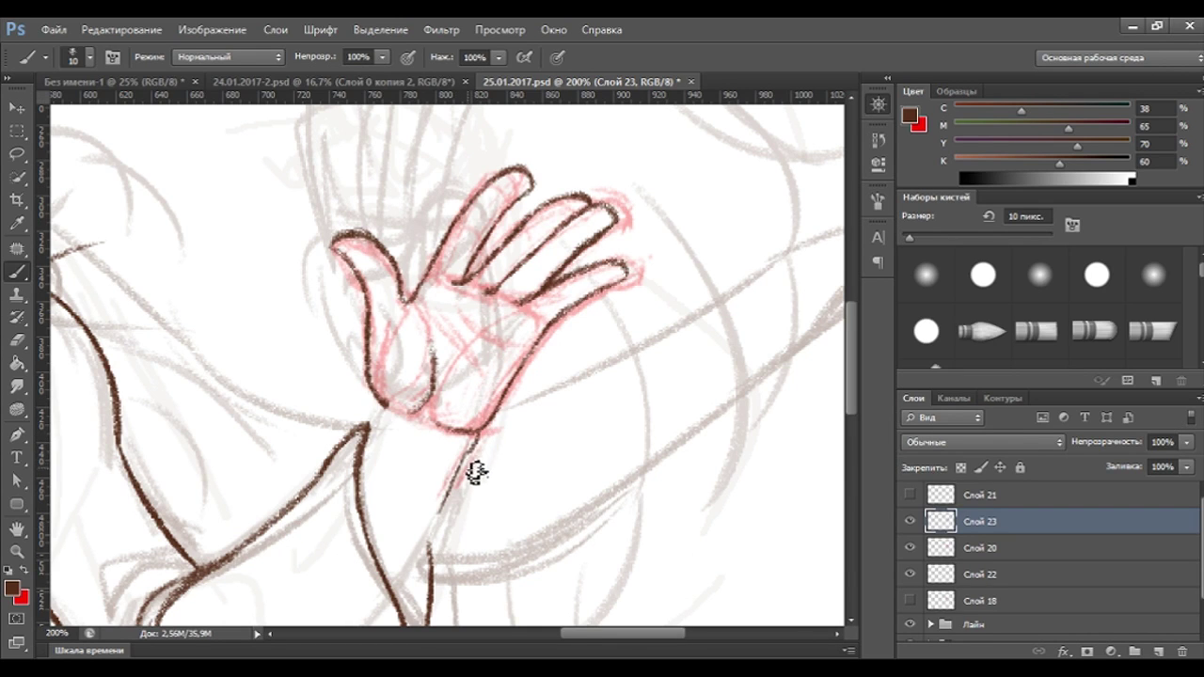
pyautogui.moveTo(453, 501); pyautogui.dragTo(403, 606)
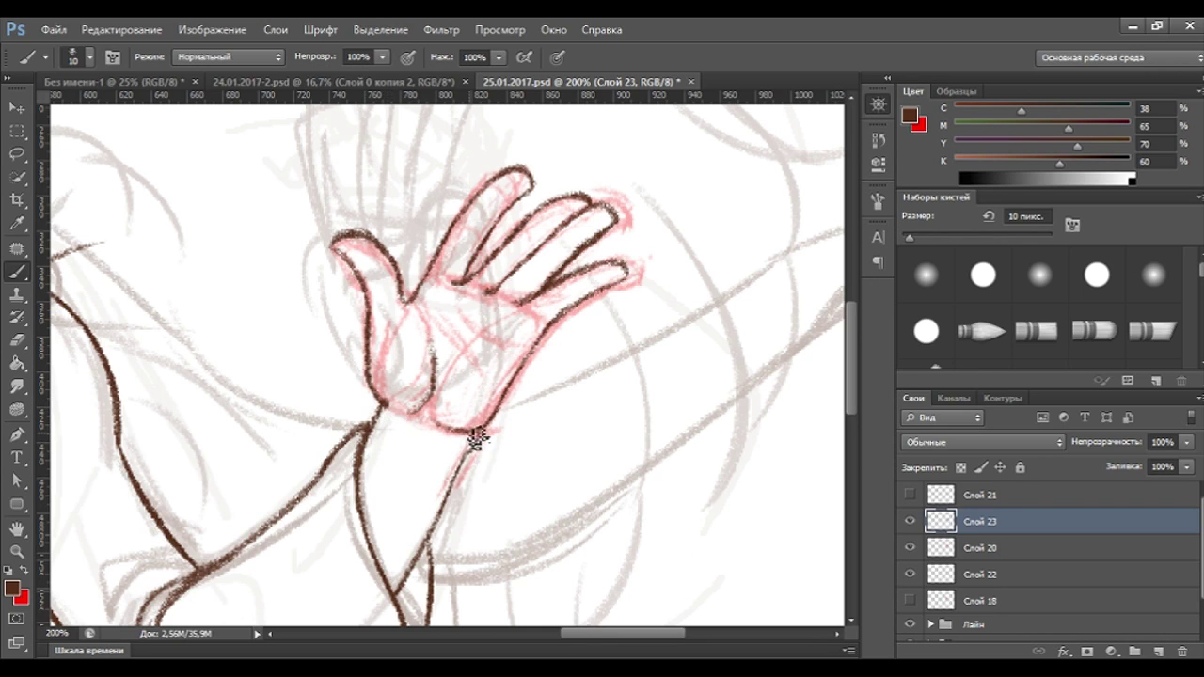
pyautogui.moveTo(420, 425); pyautogui.dragTo(407, 461)
pyautogui.hotkey('ctrl', 'z')
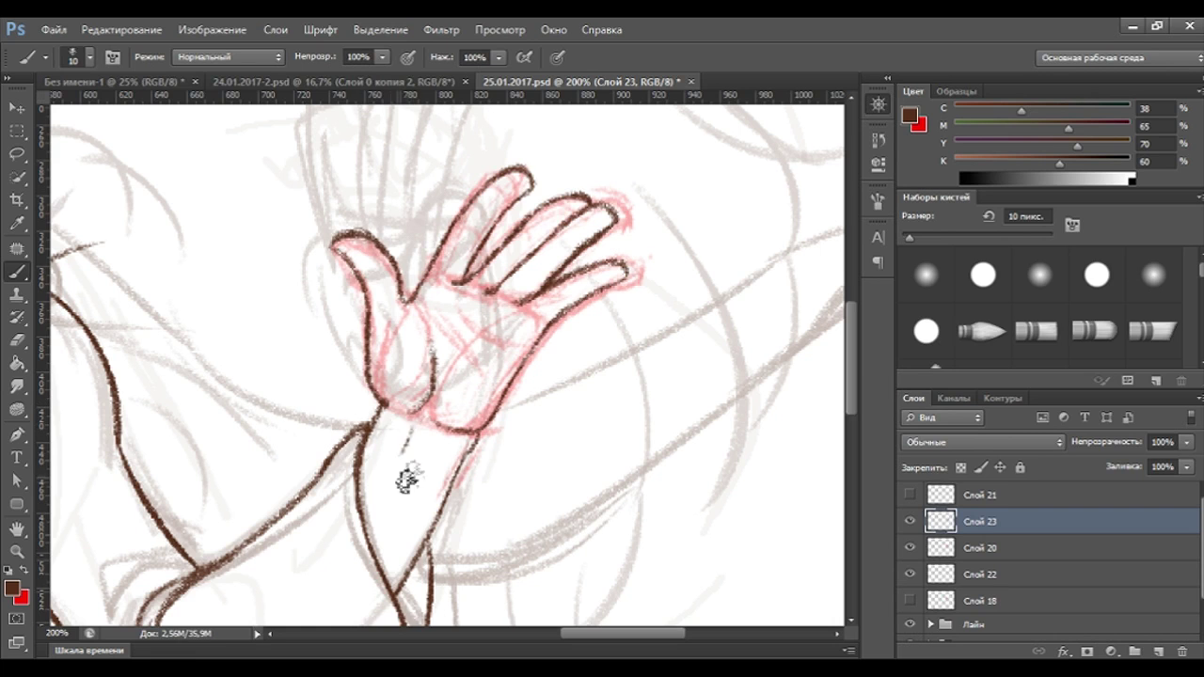
pyautogui.hotkey('ctrl', '-')
pyautogui.hotkey('ctrl', '-')
pyautogui.hotkey('ctrl', '-')
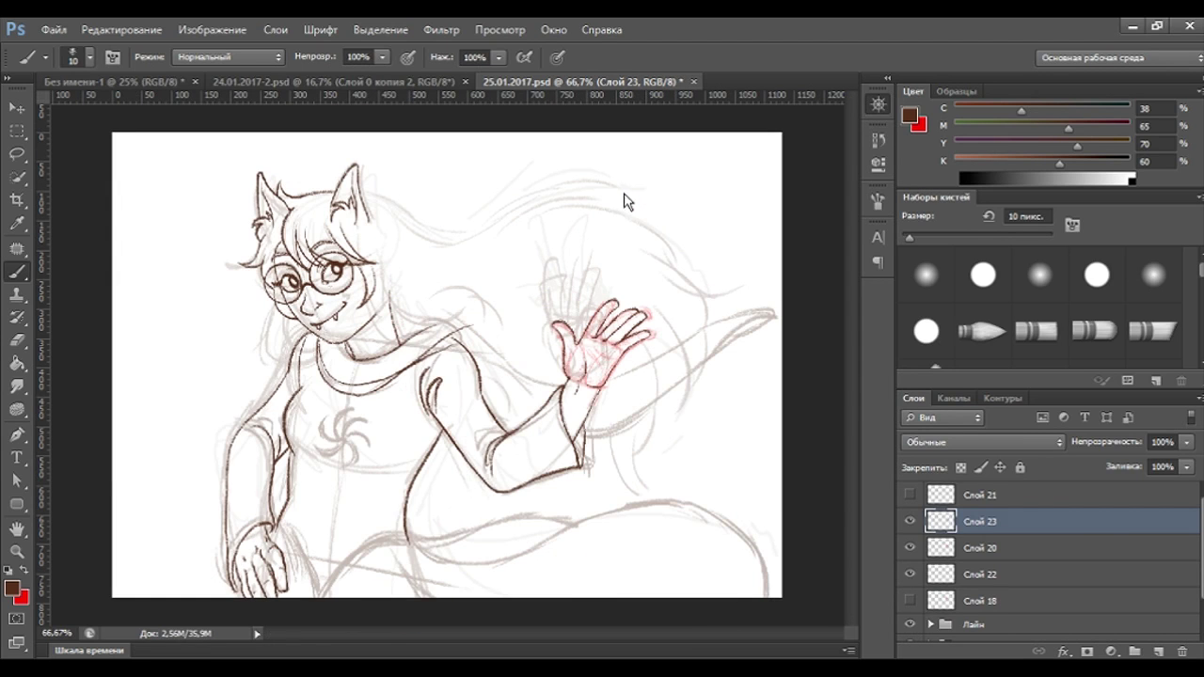
# Toggle the red hand sketch and Слой 22 to compare lines, then zoom to 200% on the hand.
pyautogui.click(910, 548)
pyautogui.click(914, 575)
pyautogui.click(916, 575)
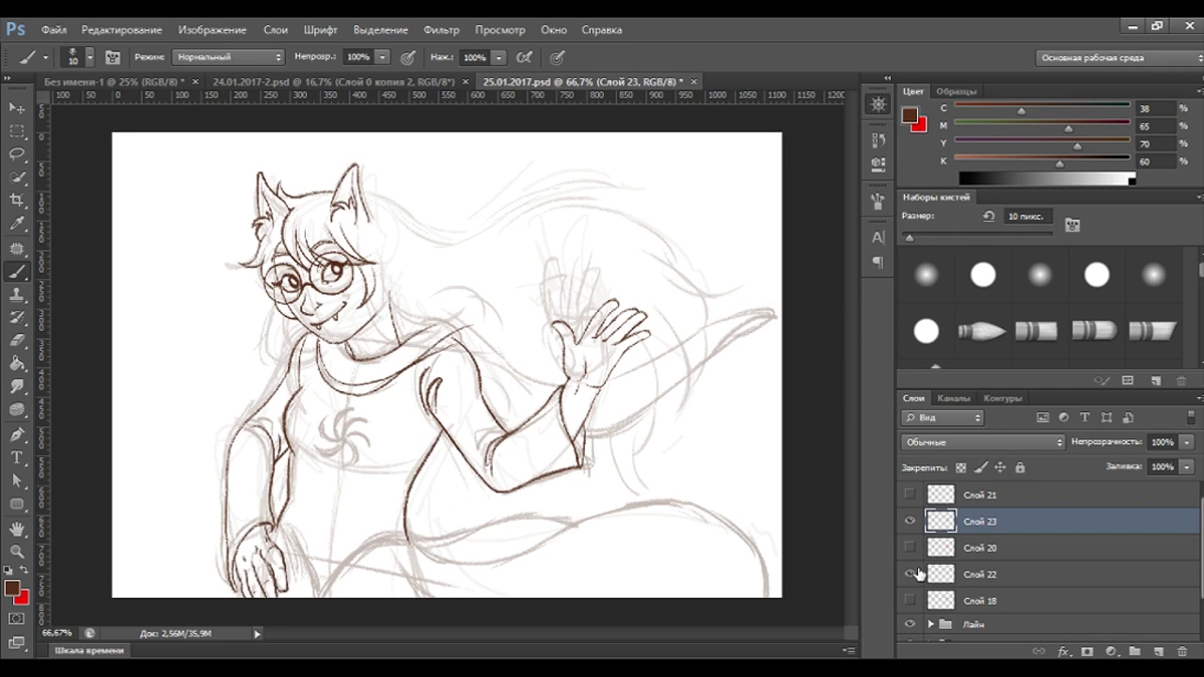
pyautogui.click(910, 548)
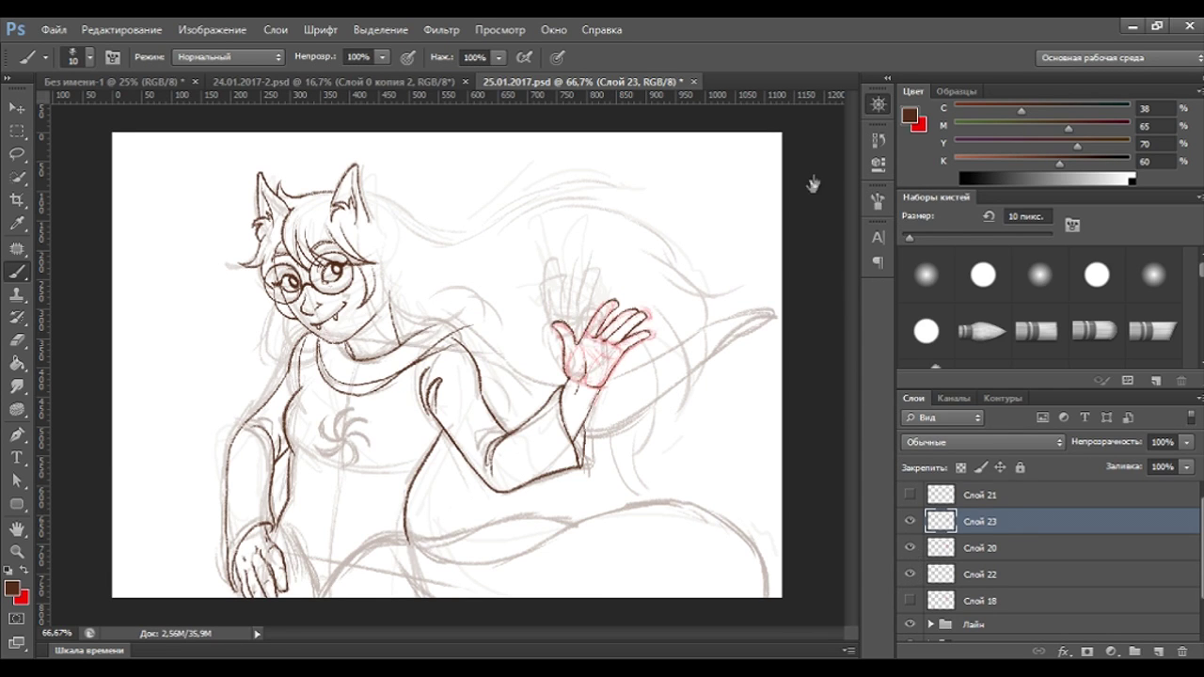
pyautogui.hotkey('ctrl', '+')
pyautogui.moveTo(815, 189)
pyautogui.mouseDown()
pyautogui.moveTo(748, 141)
pyautogui.moveTo(442, 89)
pyautogui.mouseUp()
pyautogui.hotkey('ctrl', '+')
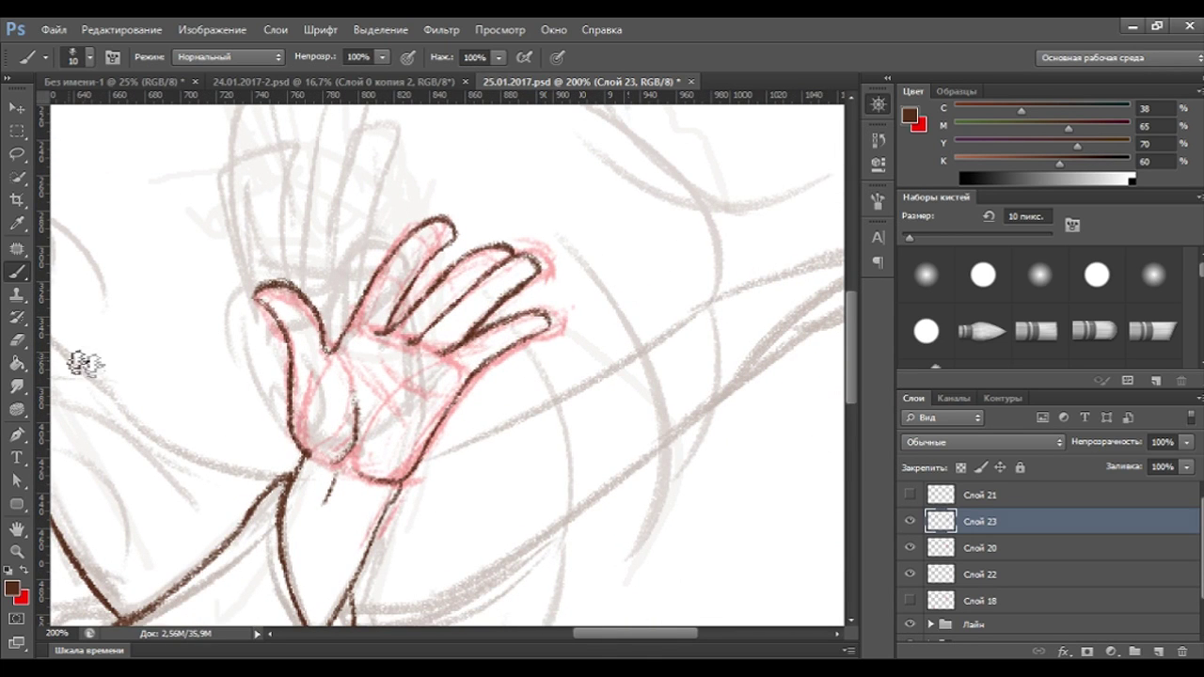
# Tidy the fingers and a fingertip by alternating Eraser and Brush.
pyautogui.press('e')
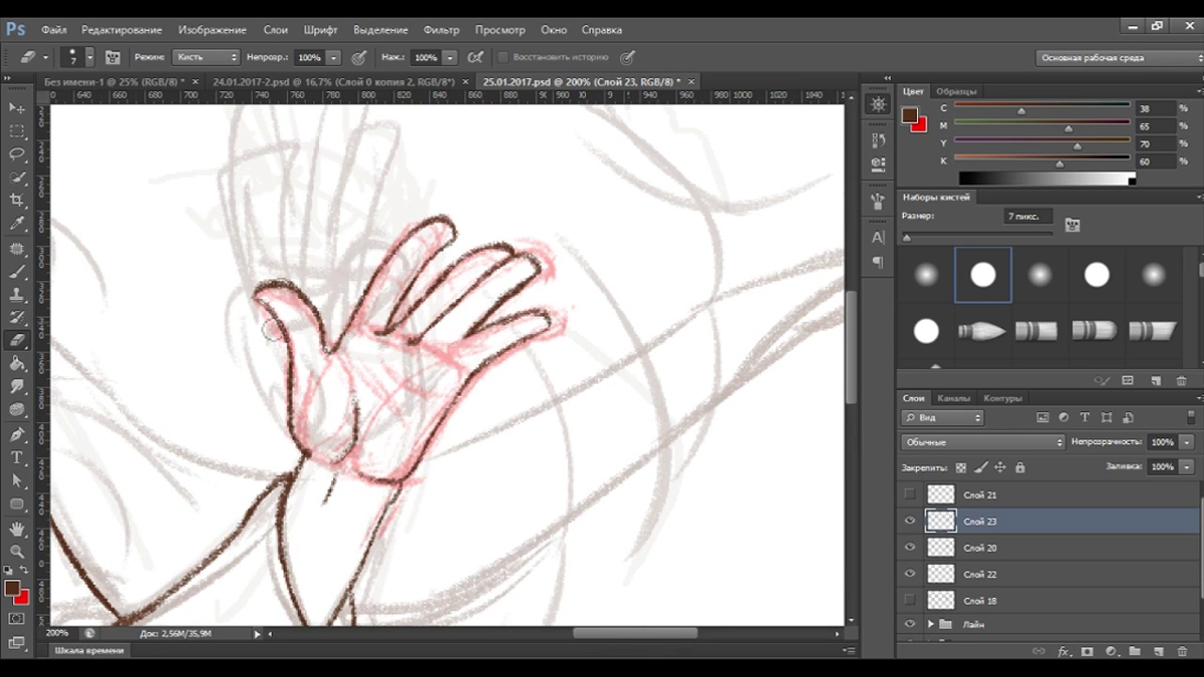
pyautogui.press('b')
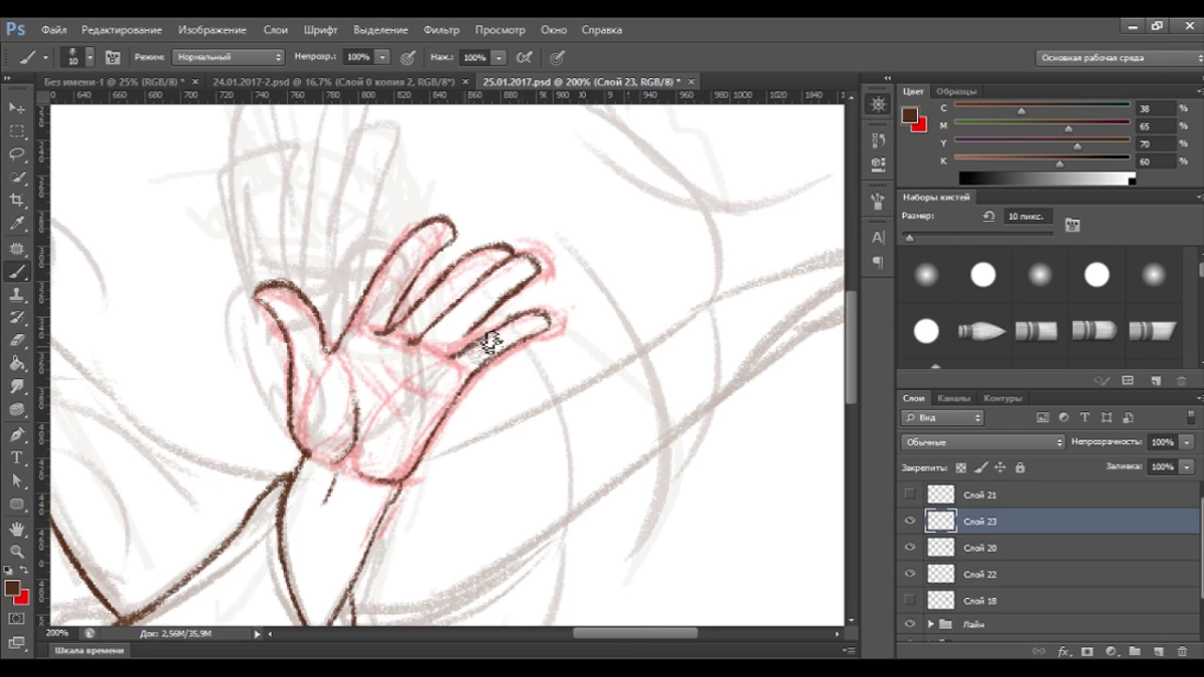
pyautogui.click(19, 341)
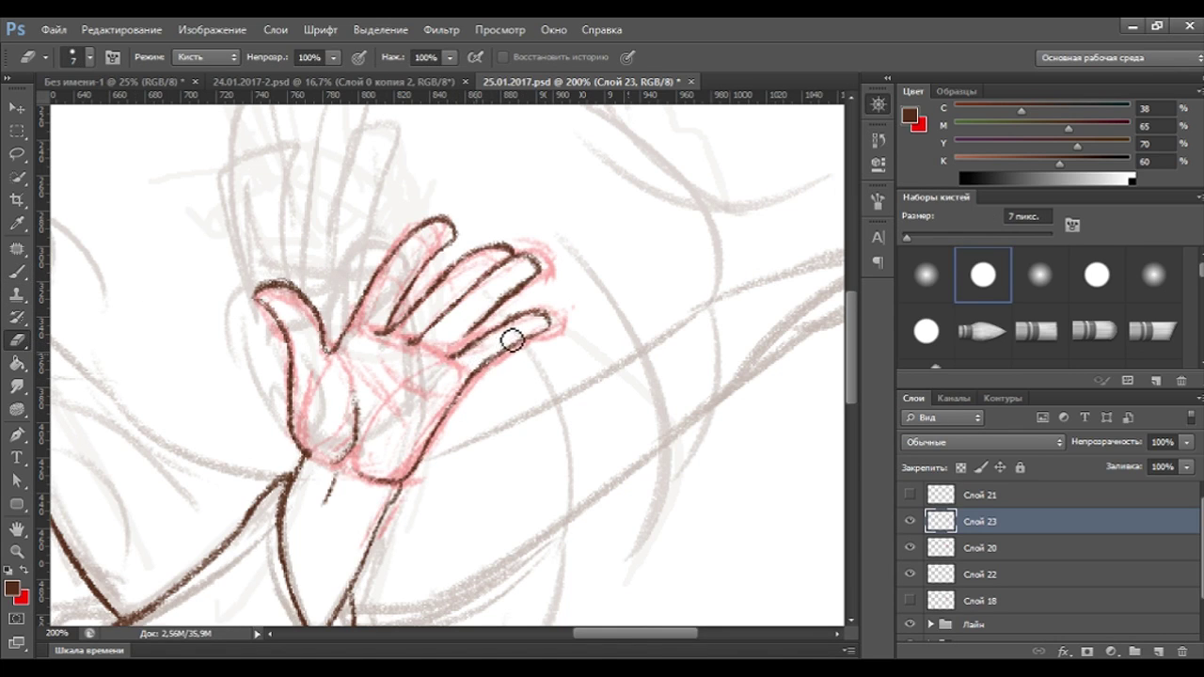
pyautogui.click(17, 272)
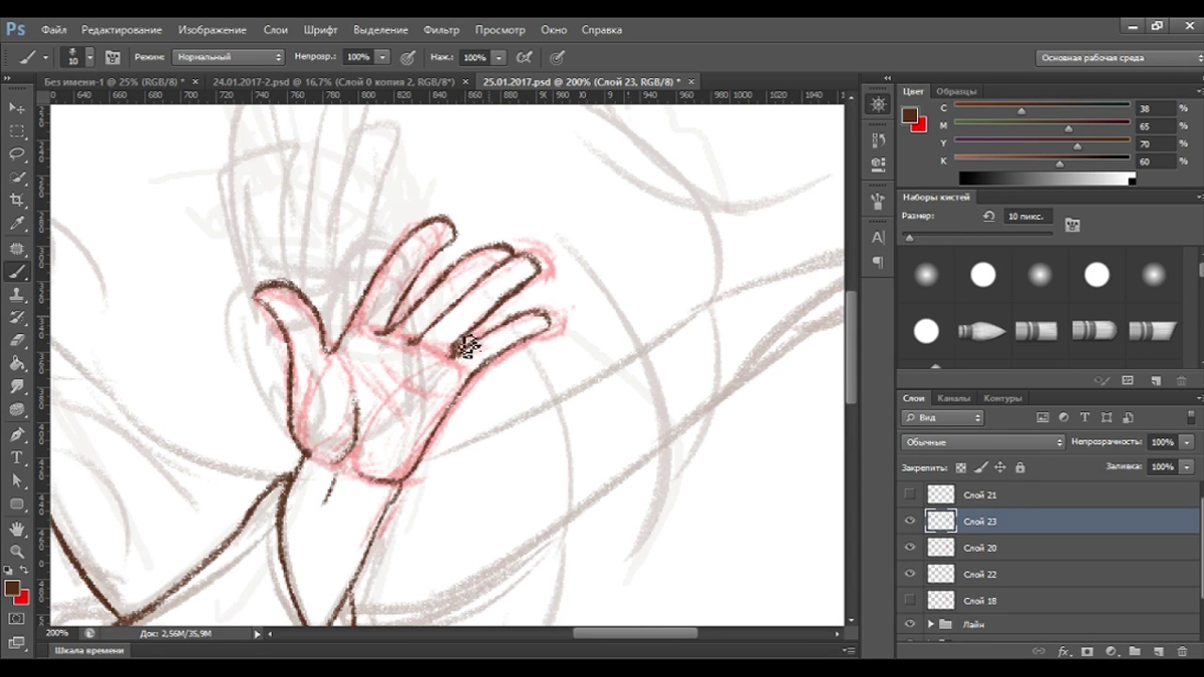
pyautogui.click(17, 340)
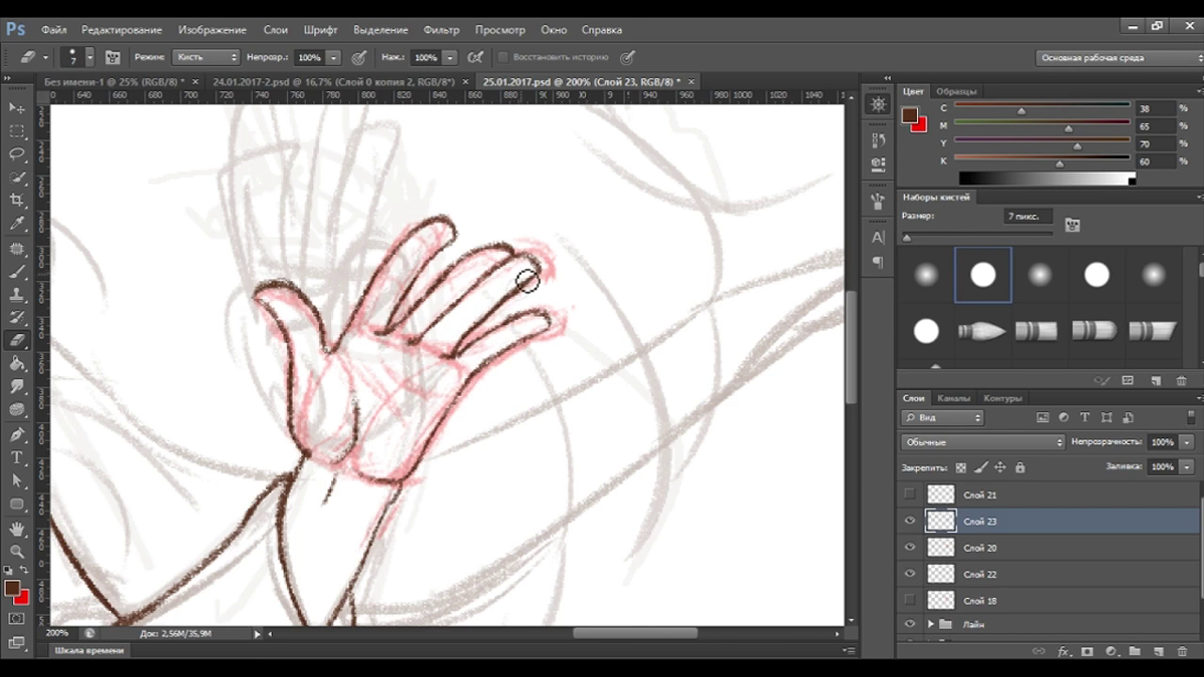
pyautogui.hotkey('ctrl', '-')
pyautogui.hotkey('ctrl', '-')
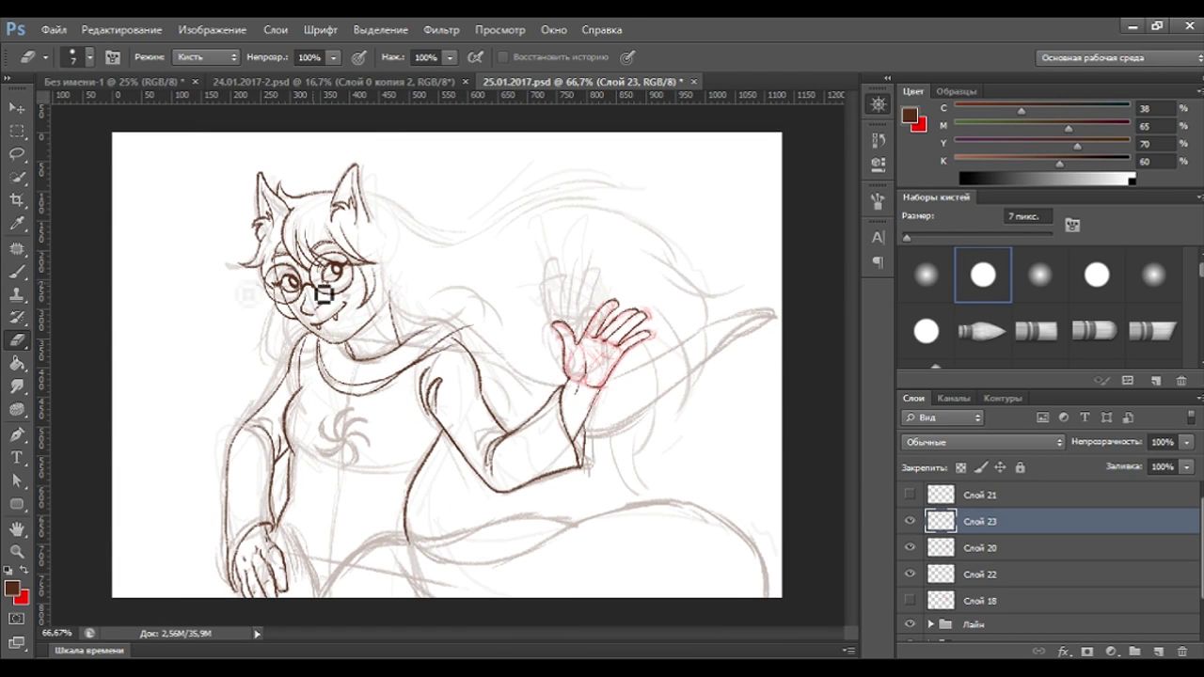
pyautogui.click(19, 273)
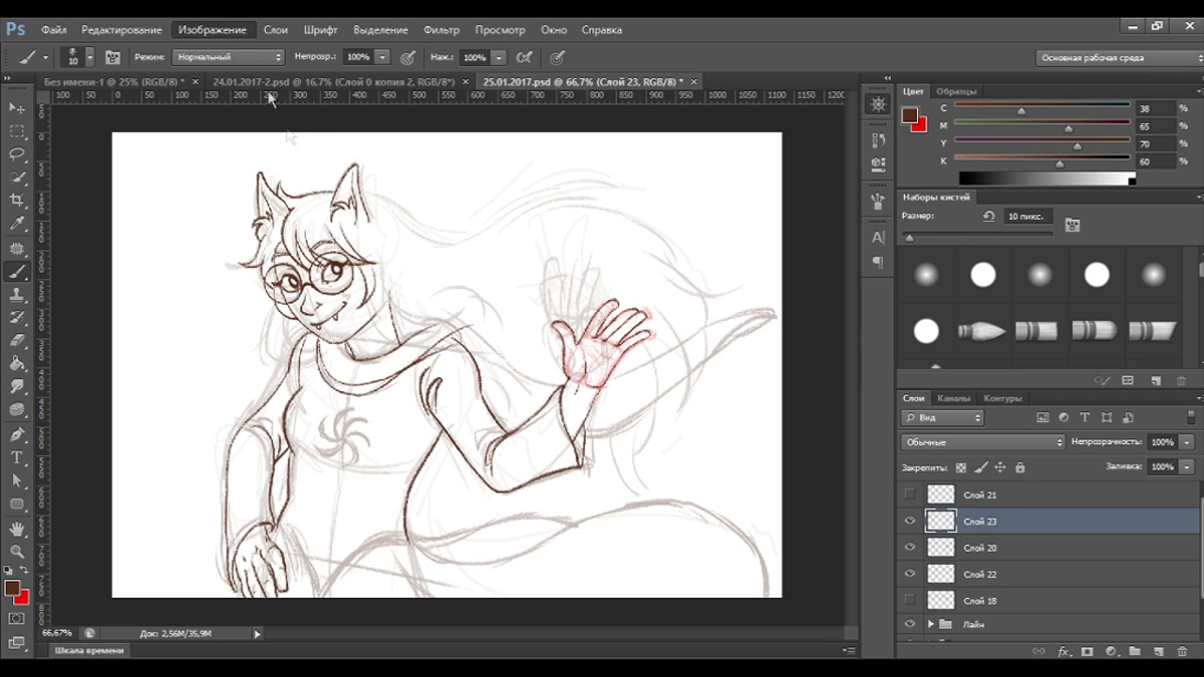
# Hide the red sketch to check the lineart, use the Image menu, and re-zoom for line work.
pyautogui.click(912, 549)
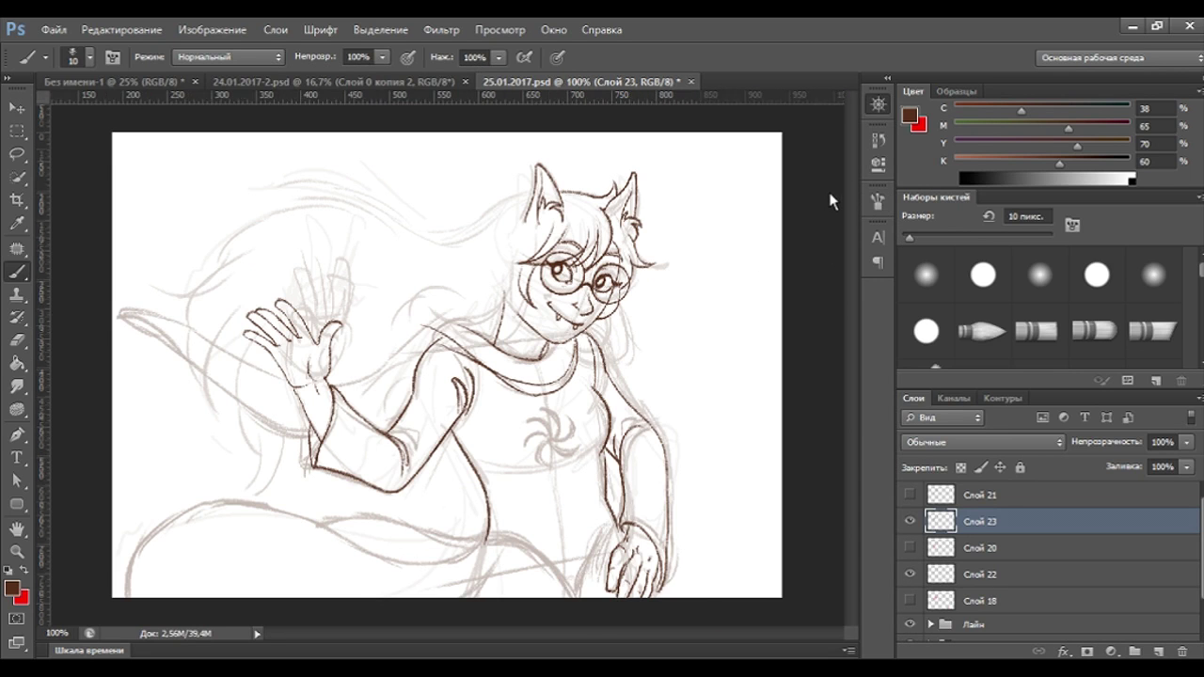
pyautogui.hotkey('ctrl', '+')
pyautogui.click(212, 29)
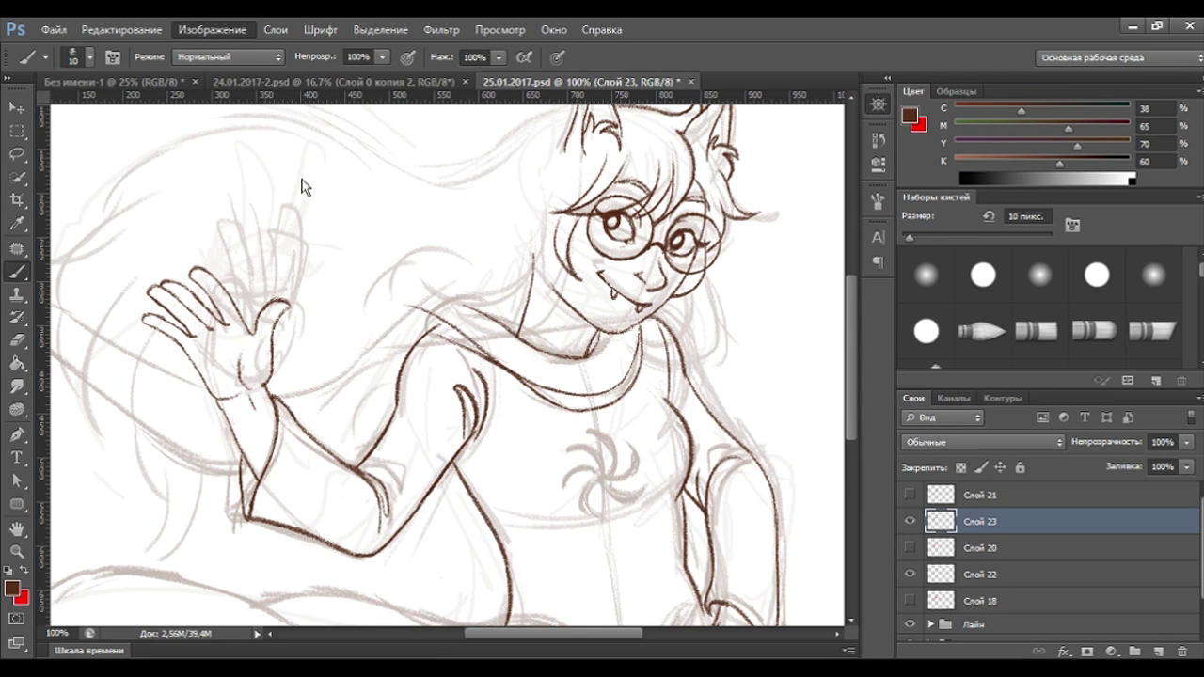
pyautogui.click(909, 548)
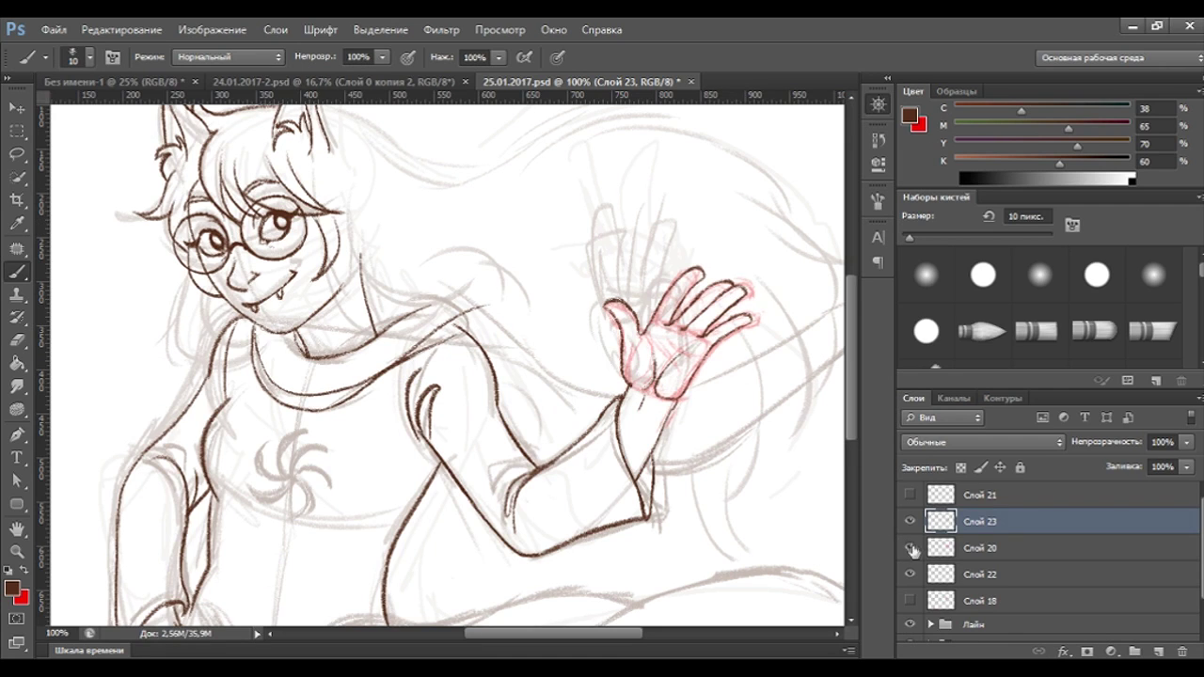
pyautogui.click(910, 547)
pyautogui.hotkey('ctrl', '-')
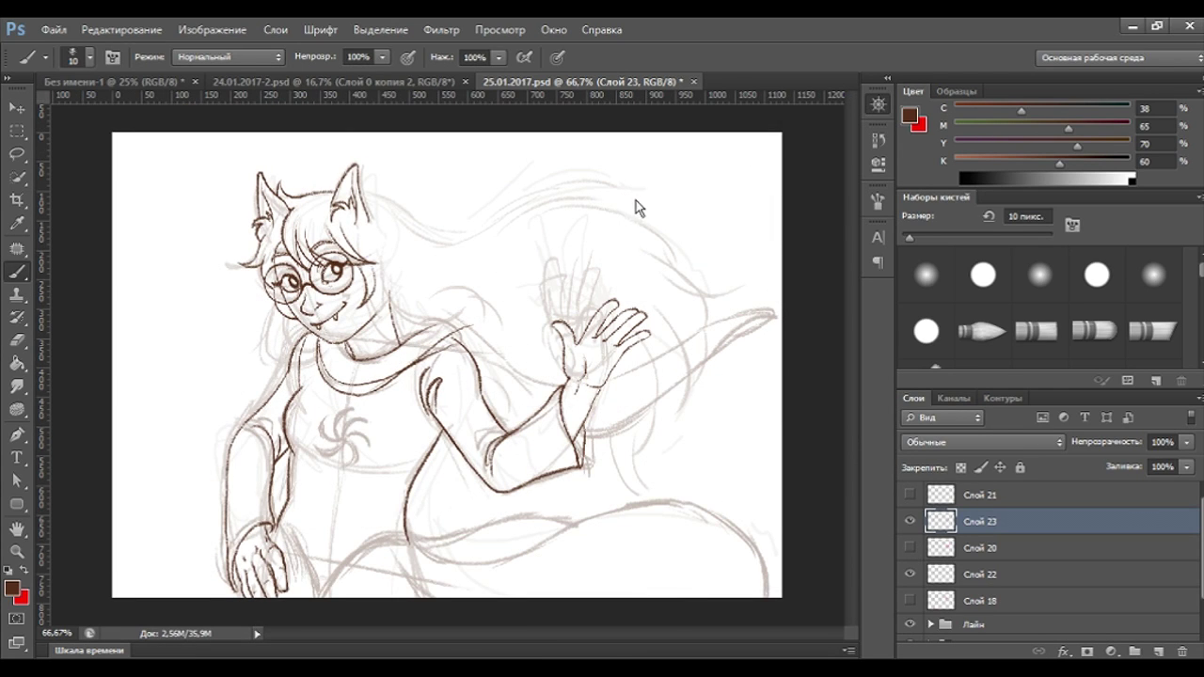
pyautogui.hotkey('ctrl', '+')
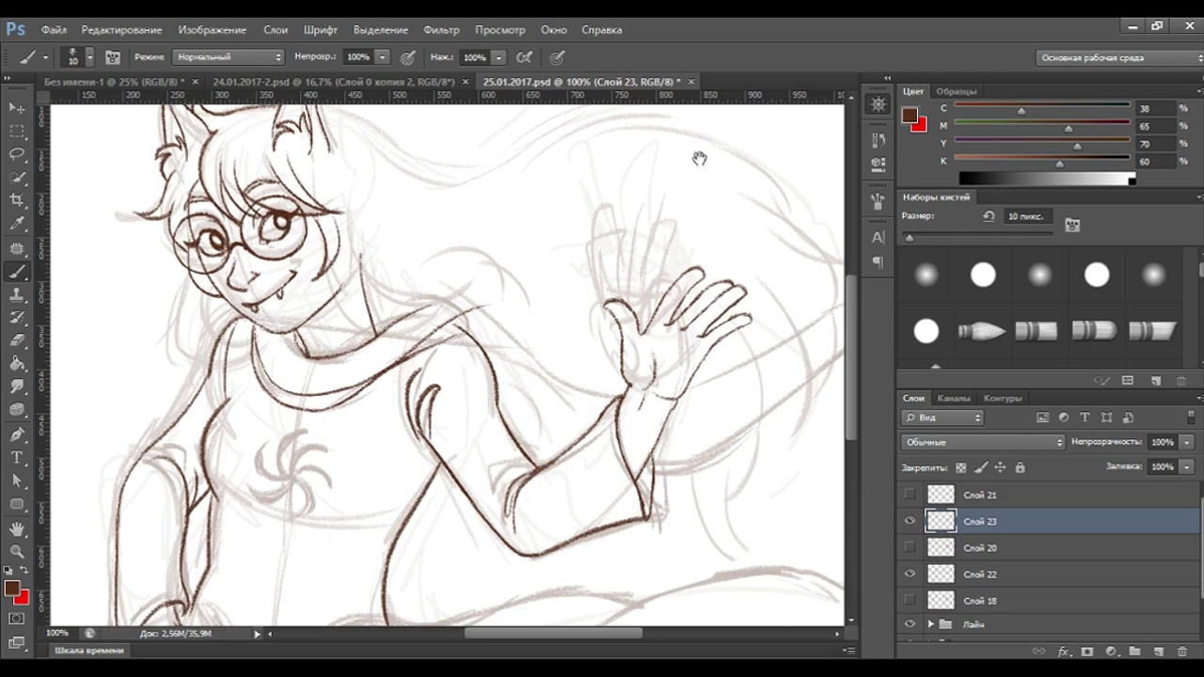
pyautogui.click(16, 341)
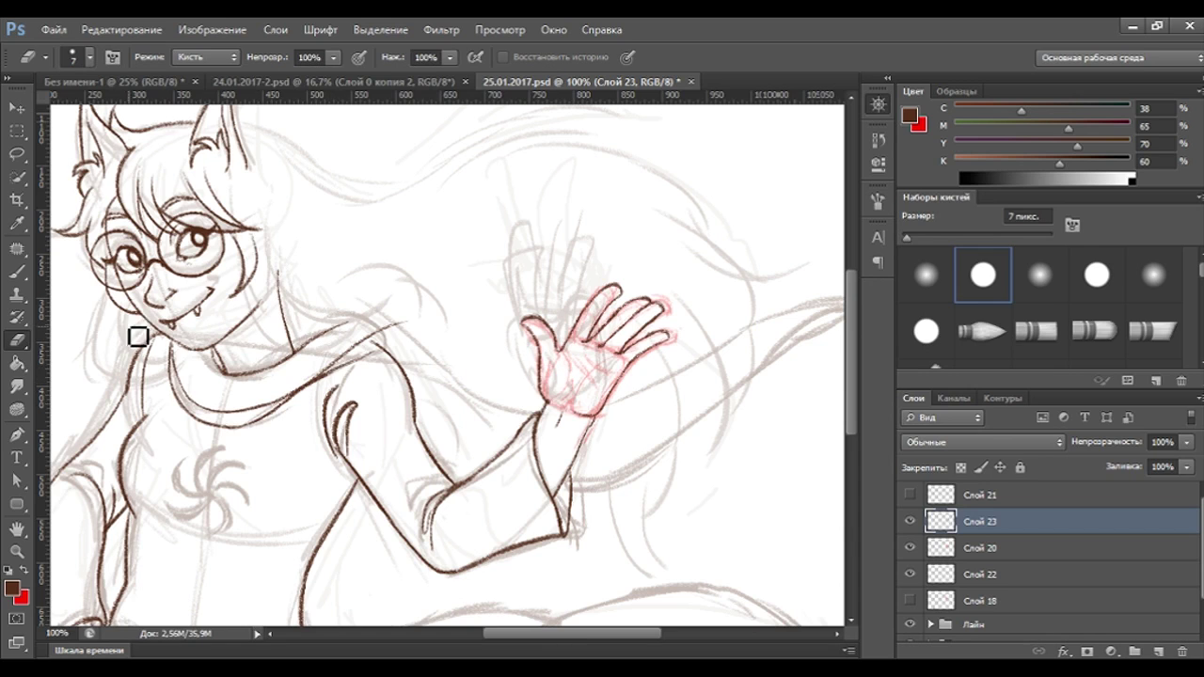
# Hide and re-show the Слой 20 red hand sketch while alternating Brush and Eraser.
pyautogui.press('b')
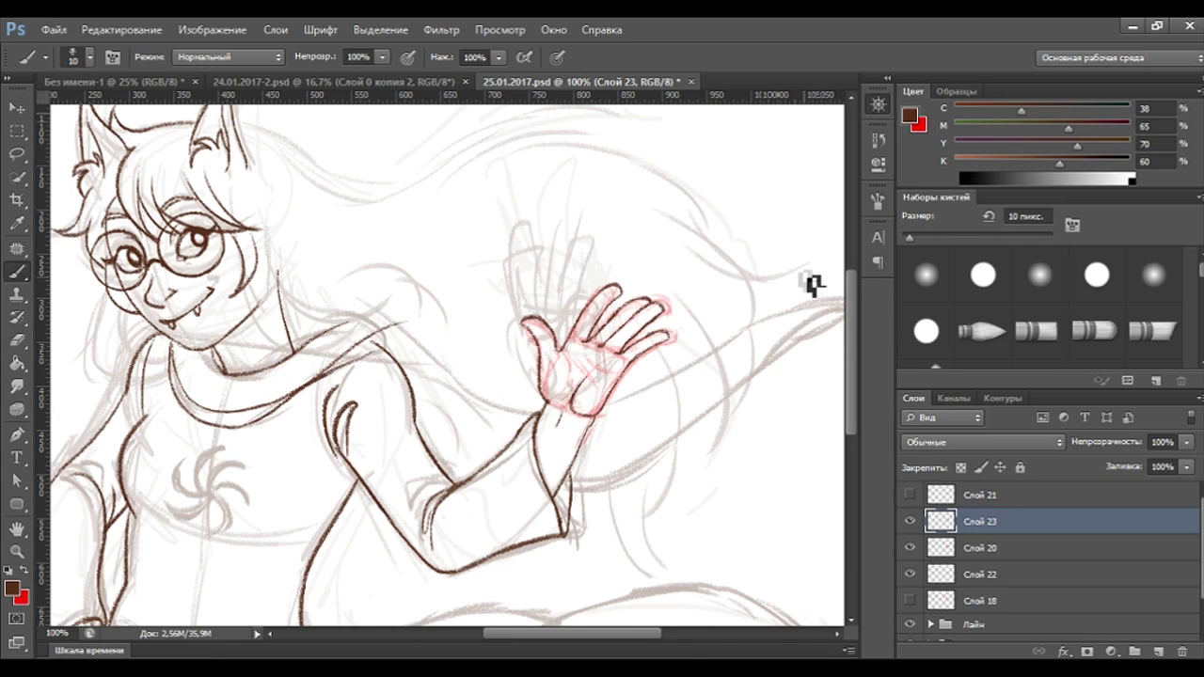
pyautogui.click(16, 341)
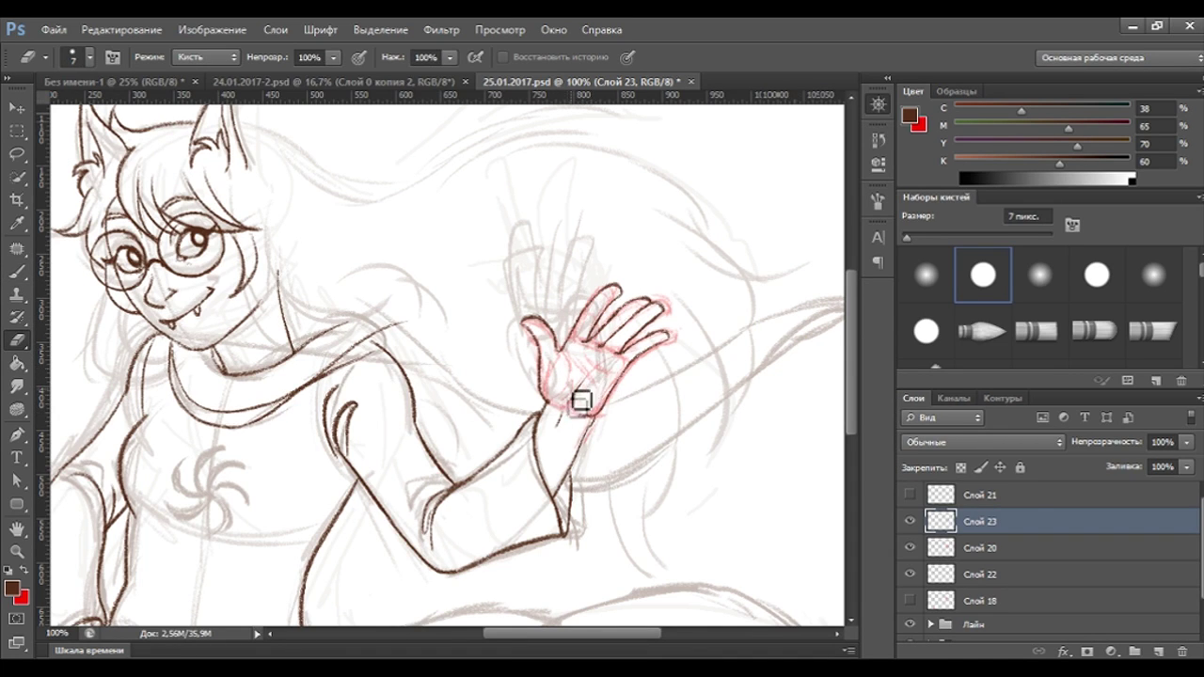
pyautogui.click(910, 549)
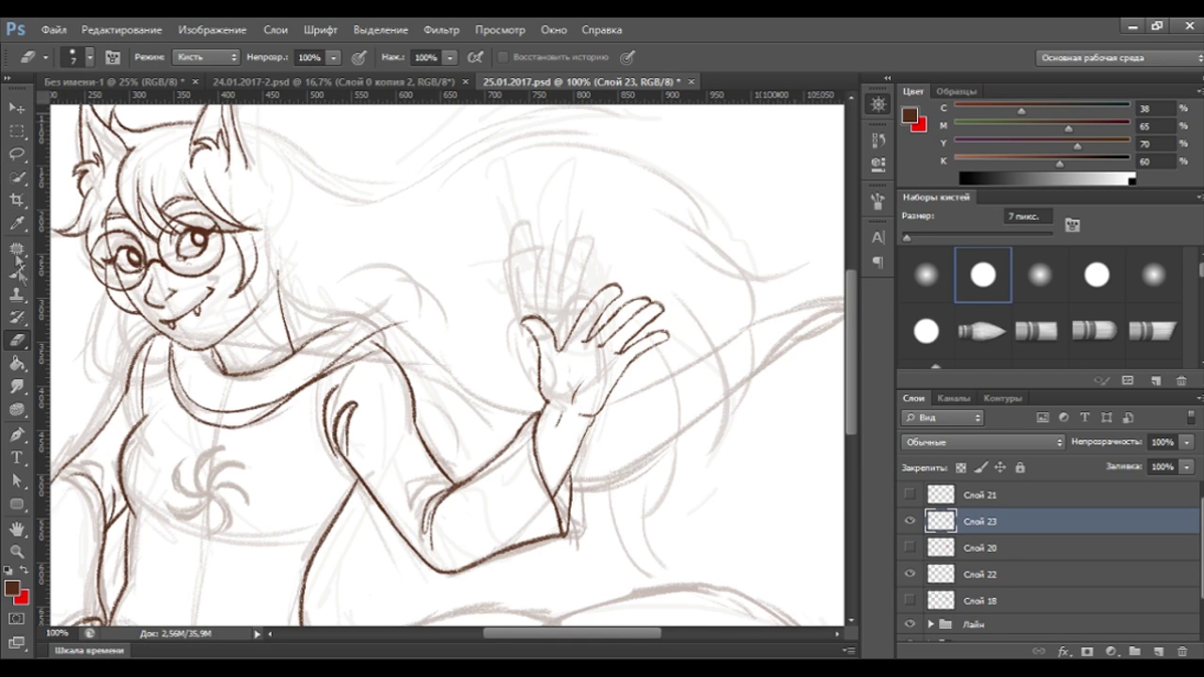
pyautogui.click(17, 272)
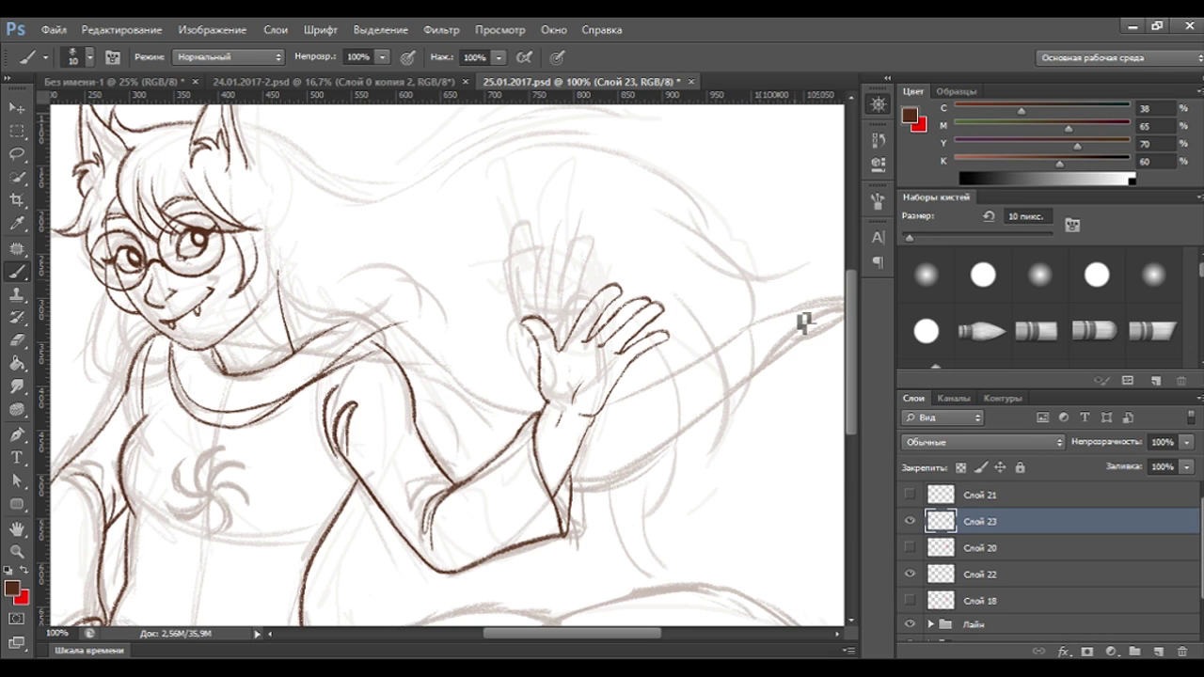
pyautogui.click(910, 548)
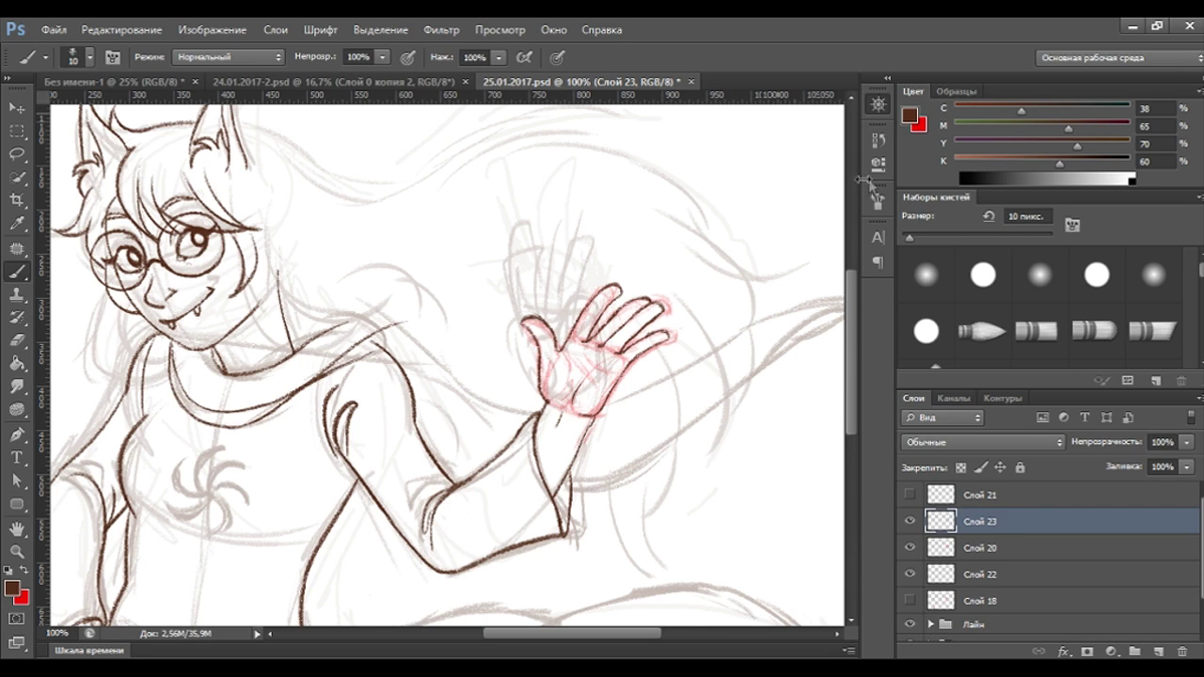
pyautogui.hotkey('ctrl', '+')
# Lasso the lower fingers' lineart, nudge and rotate it about 1.69°, then deselect.
pyautogui.moveTo(283, 245); pyautogui.dragTo(180, 263)
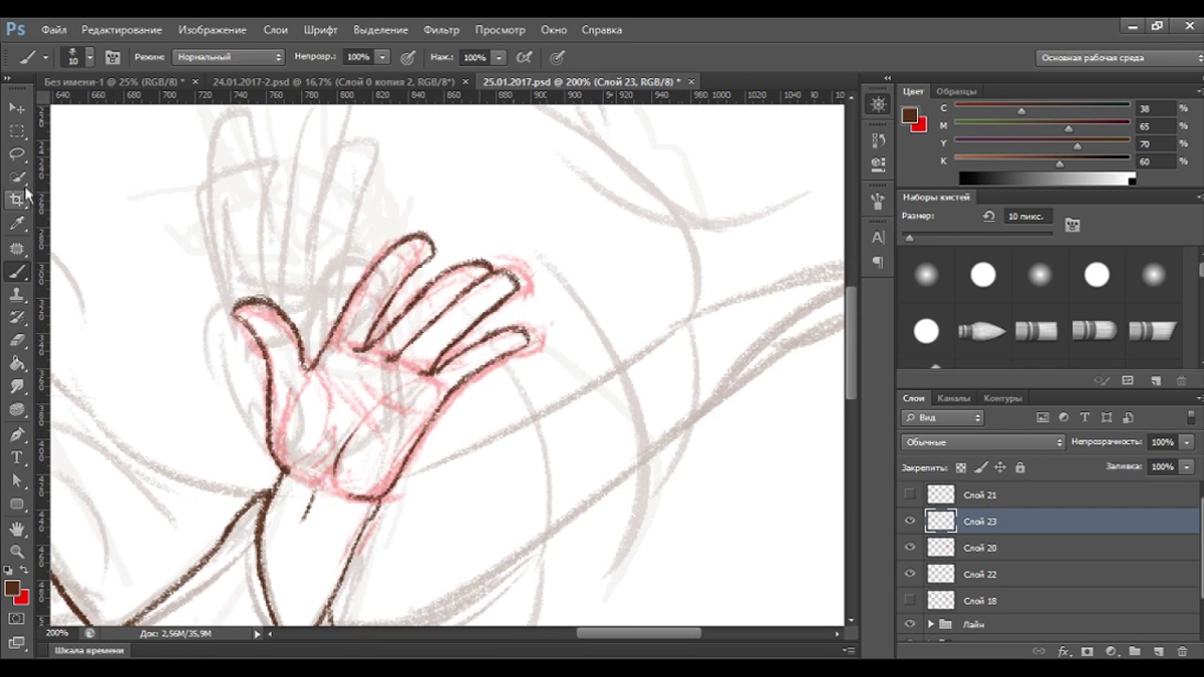
pyautogui.click(17, 152)
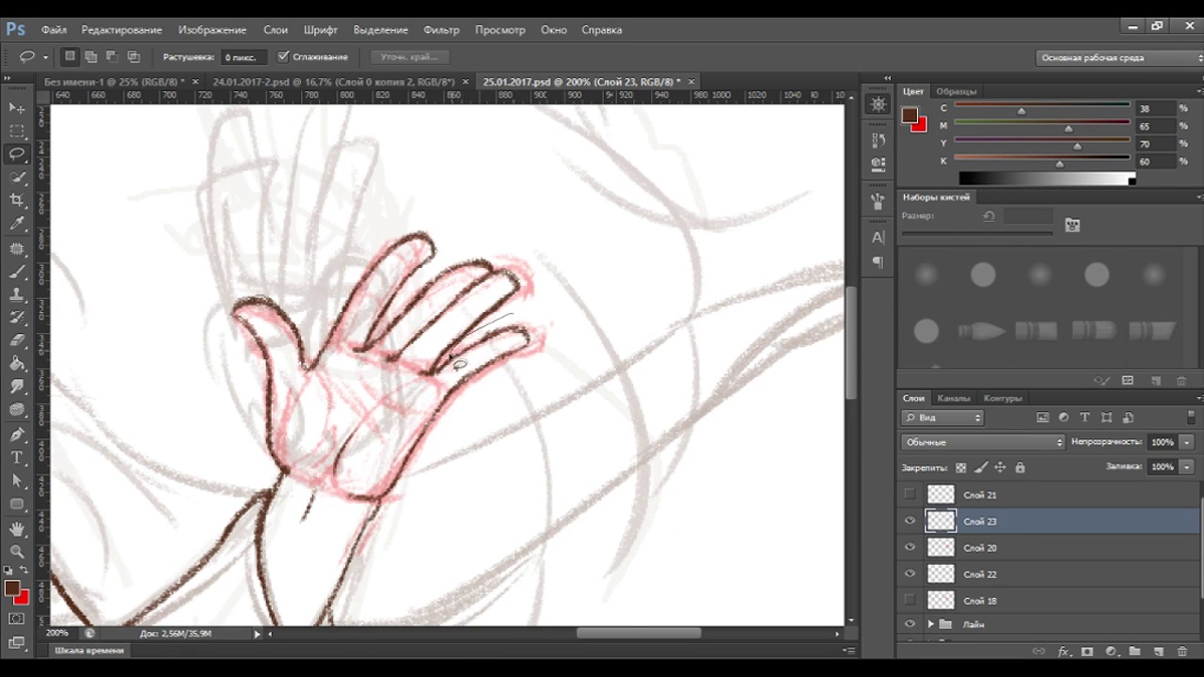
pyautogui.moveTo(442, 381); pyautogui.dragTo(584, 301)
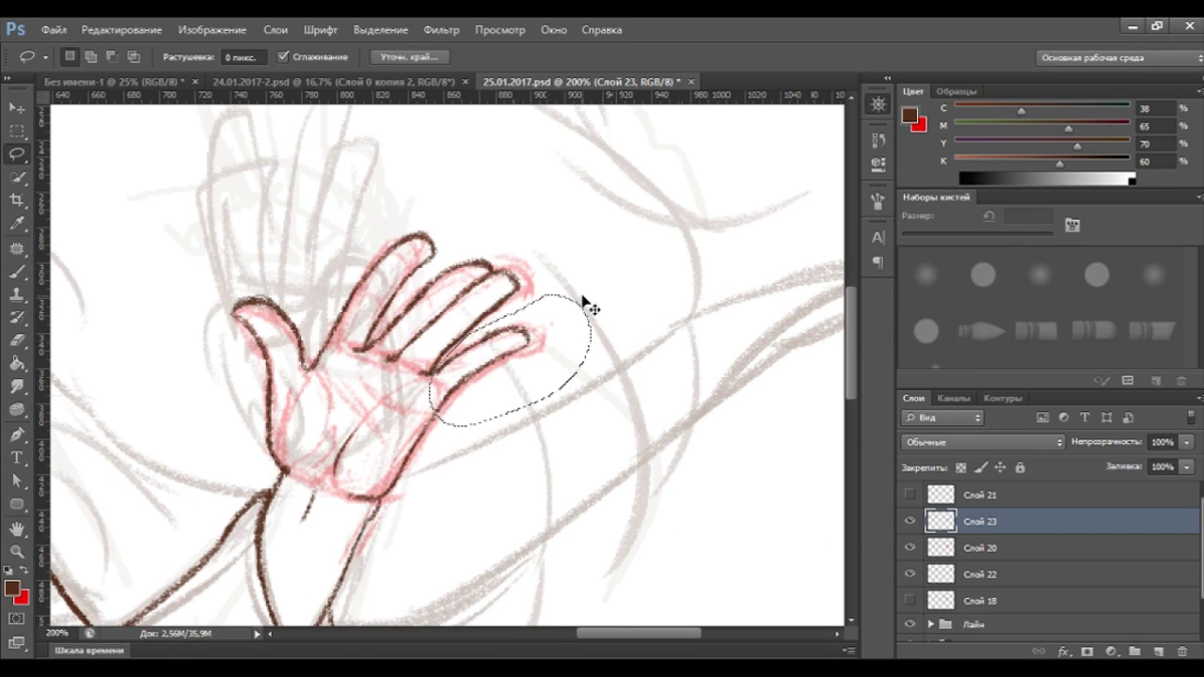
pyautogui.hotkey('ctrl', 't')
pyautogui.moveTo(587, 293); pyautogui.dragTo(581, 302)
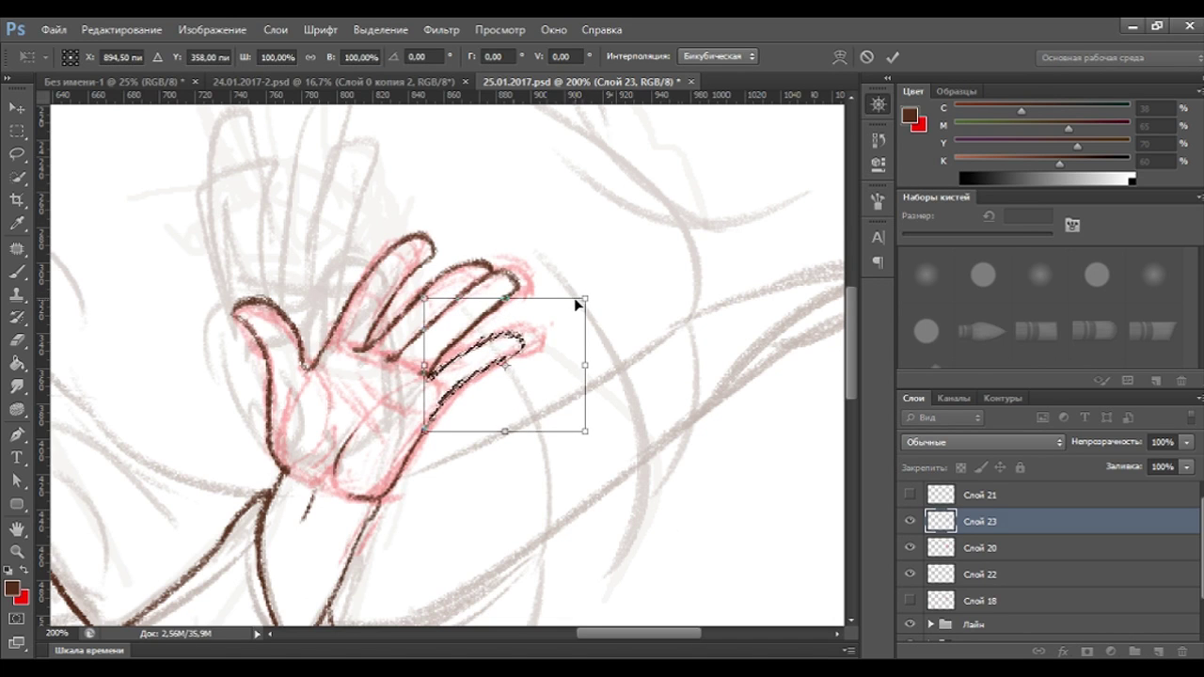
pyautogui.moveTo(664, 343); pyautogui.dragTo(661, 333)
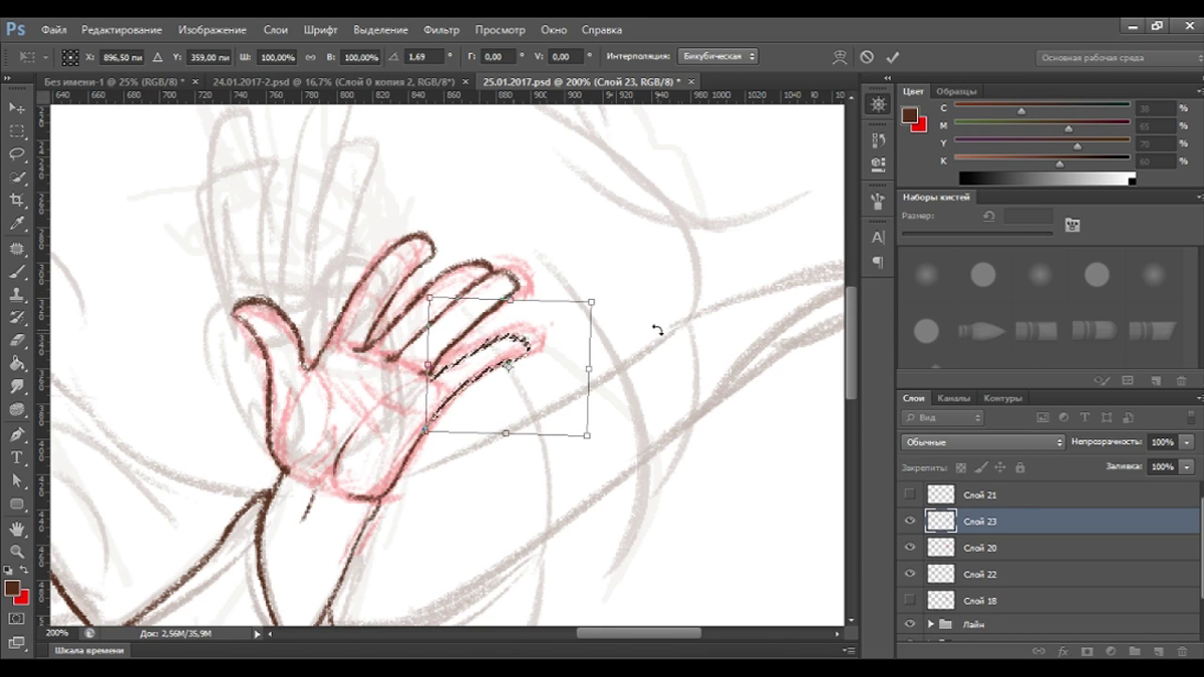
pyautogui.press('Return')
pyautogui.hotkey('ctrl', 'd')
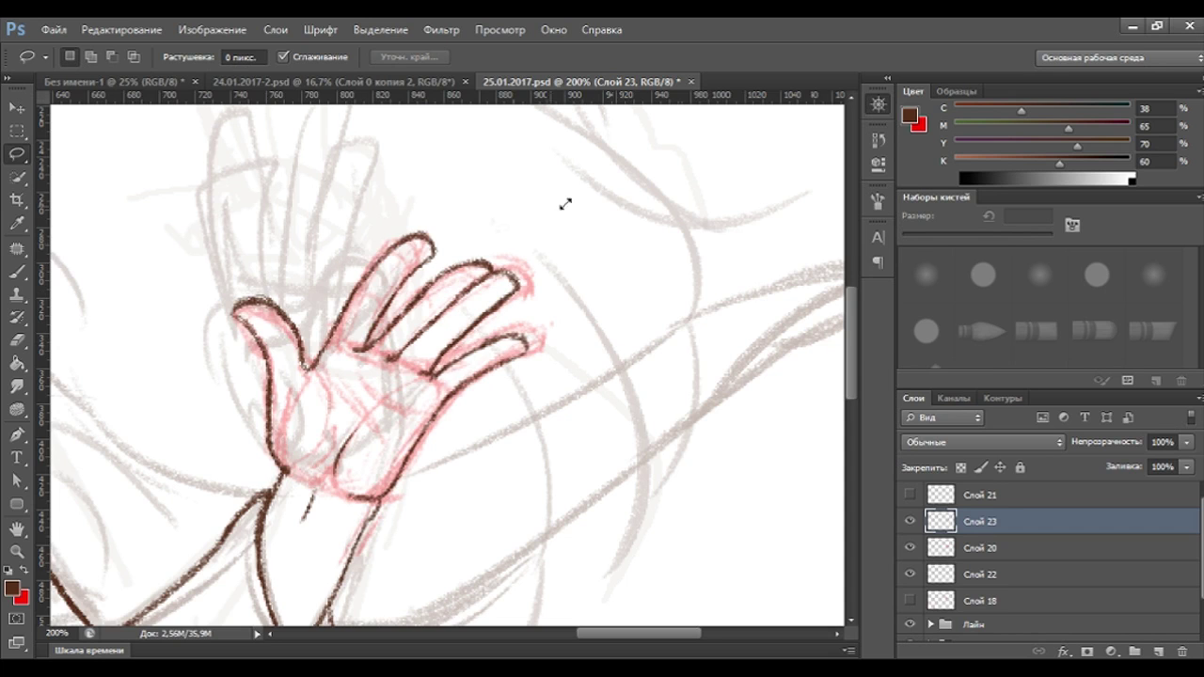
# Zoom out and hide the red Слой 20 hand sketch.
pyautogui.hotkey('ctrl', '-')
pyautogui.hotkey('ctrl', '-')
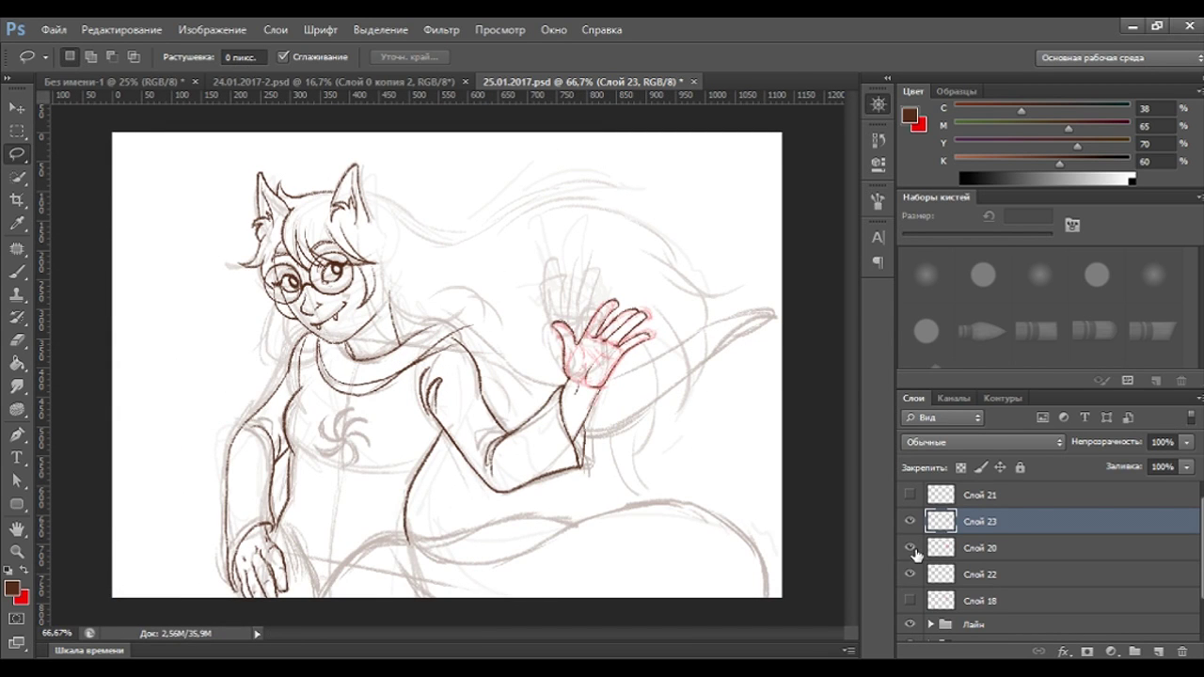
pyautogui.click(910, 548)
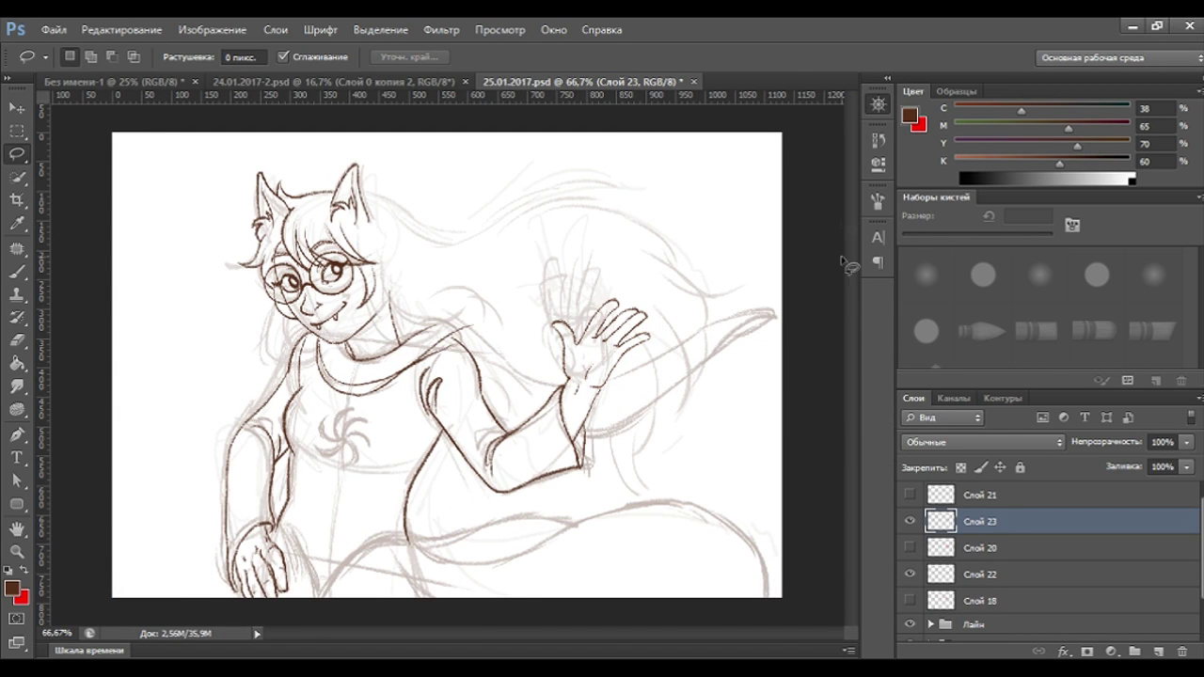
pyautogui.scroll(2, 721, 142)
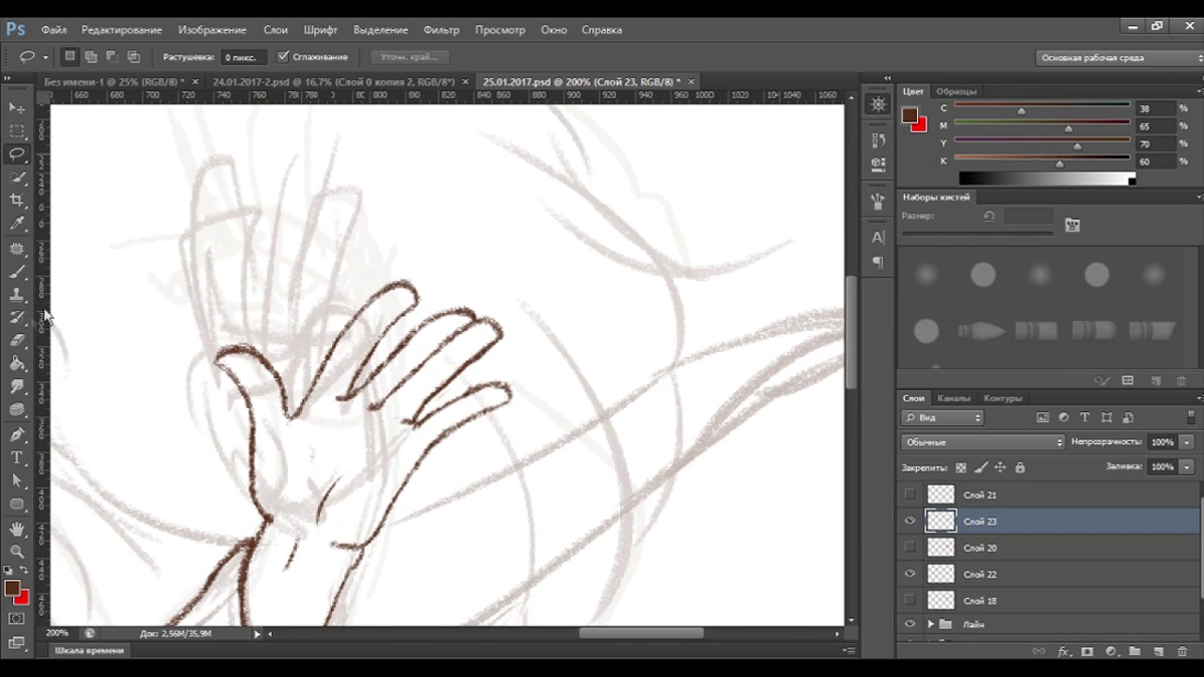
# Erase the thumb tip and index finger's left edge, then redraw the index edge in bold brown.
pyautogui.click(17, 341)
pyautogui.moveTo(271, 350)
pyautogui.mouseDown()
pyautogui.moveTo(239, 344)
pyautogui.moveTo(220, 357)
pyautogui.moveTo(226, 379)
pyautogui.mouseUp()
pyautogui.moveTo(377, 301); pyautogui.dragTo(313, 358)
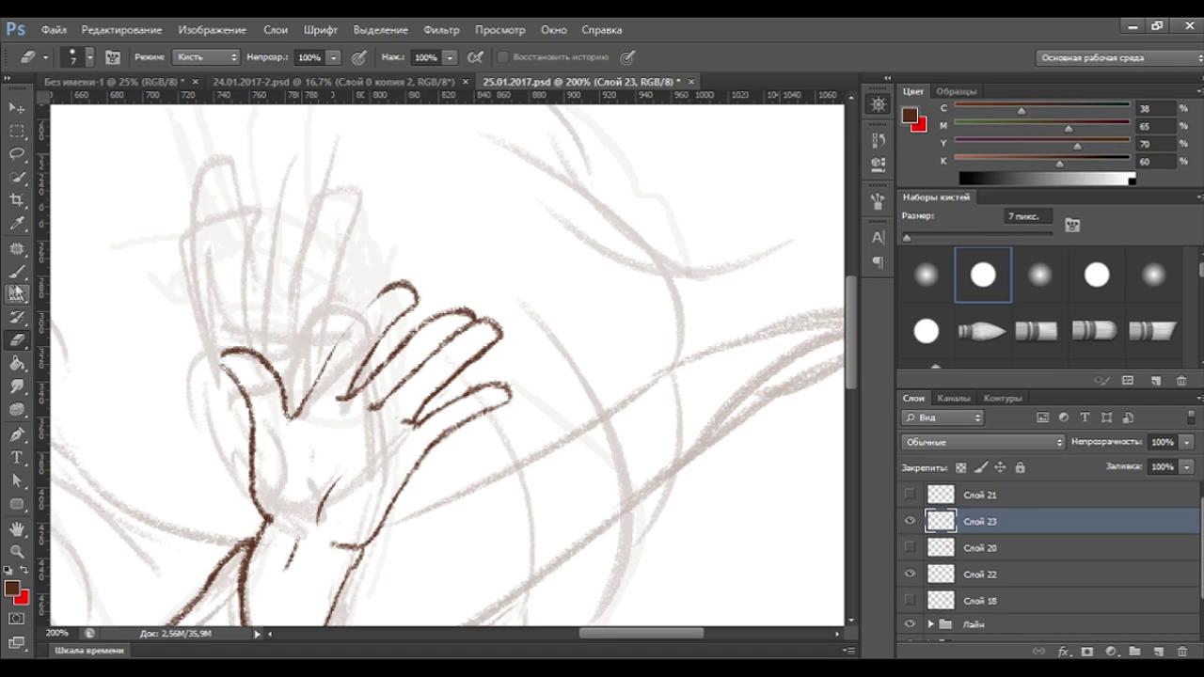
pyautogui.press('b')
pyautogui.moveTo(405, 287); pyautogui.dragTo(353, 372)
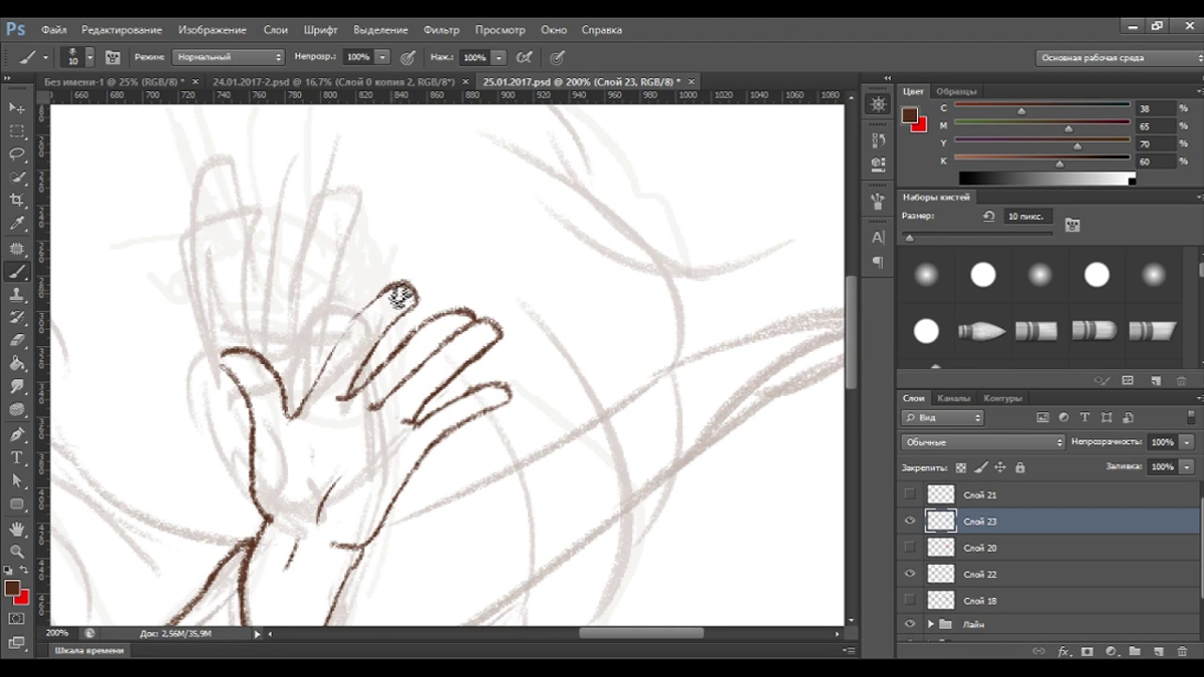
pyautogui.moveTo(374, 312); pyautogui.dragTo(318, 398)
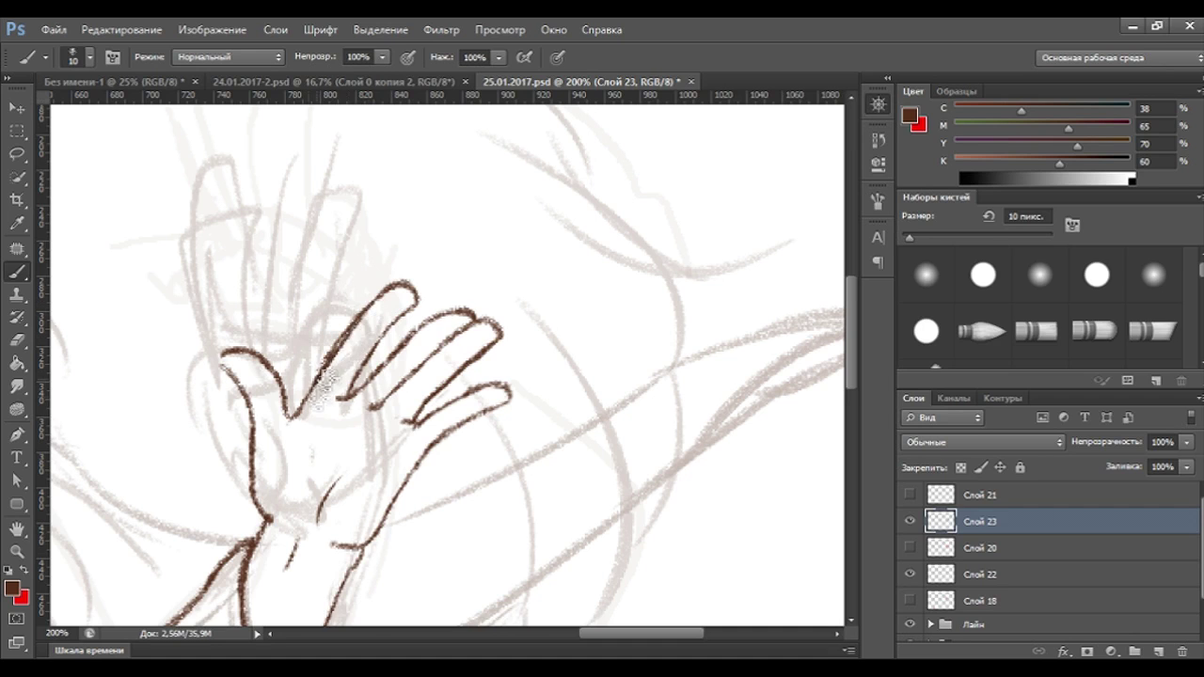
# Redraw the thumb tip outline in brown and zoom out to check the whole drawing.
pyautogui.press('e')
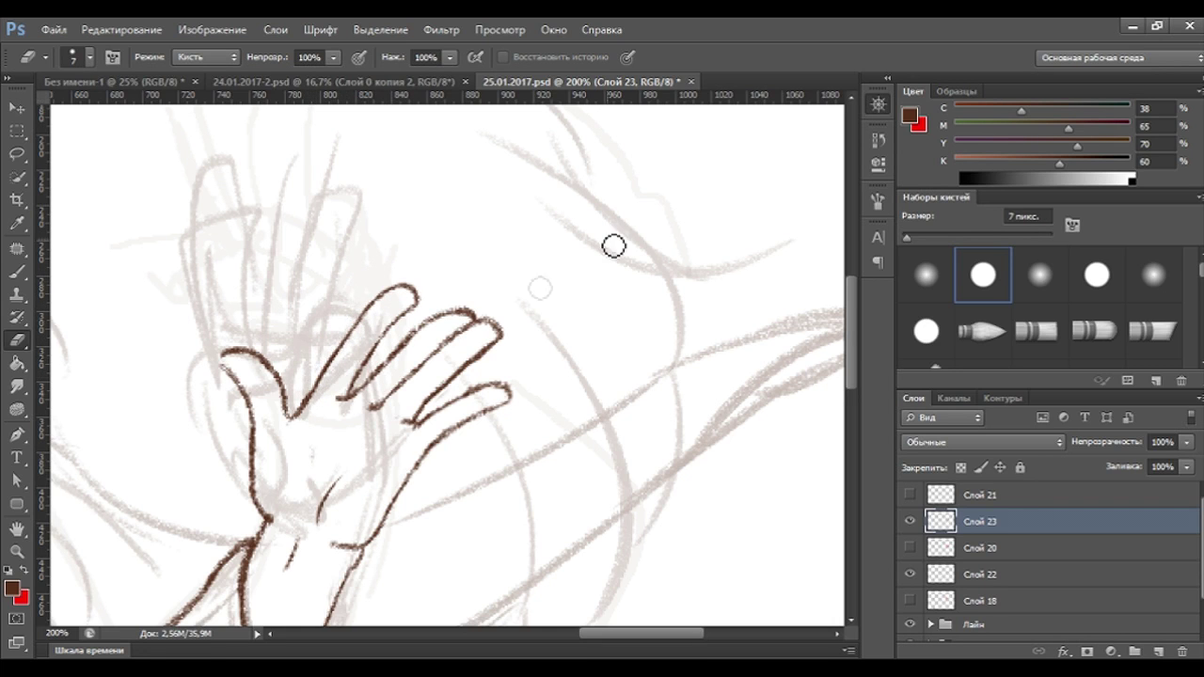
pyautogui.hotkey('ctrl', '-')
pyautogui.hotkey('ctrl', '-')
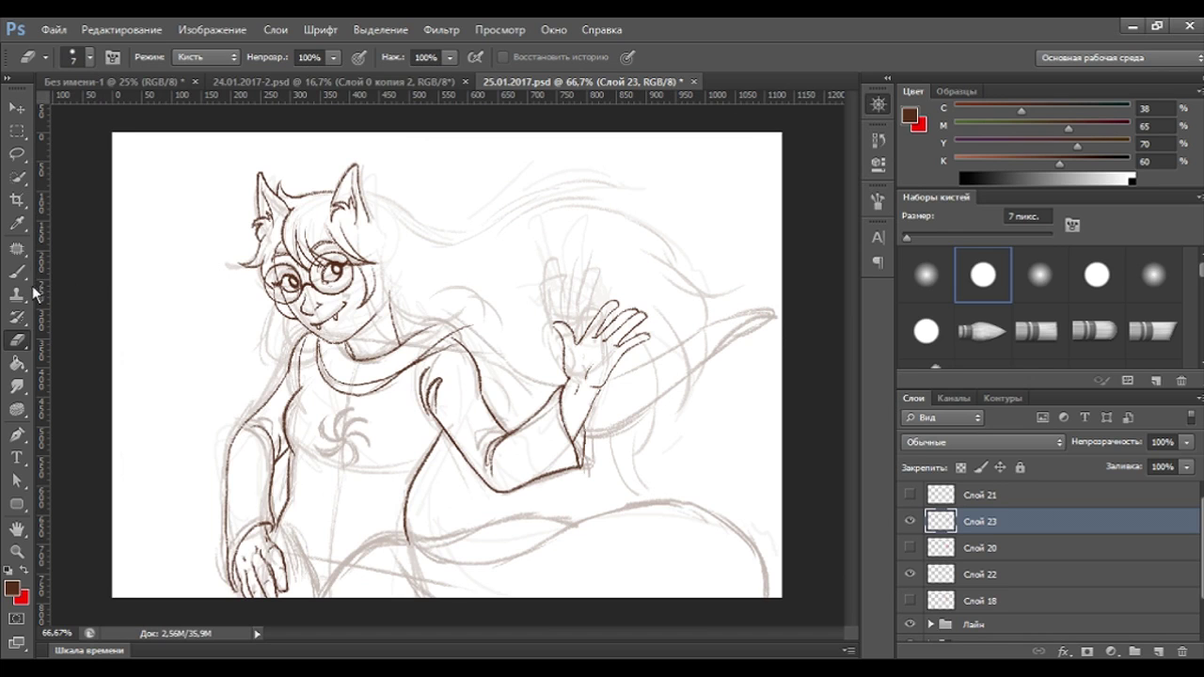
pyautogui.hotkey('ctrl', '+')
pyautogui.hotkey('ctrl', '+')
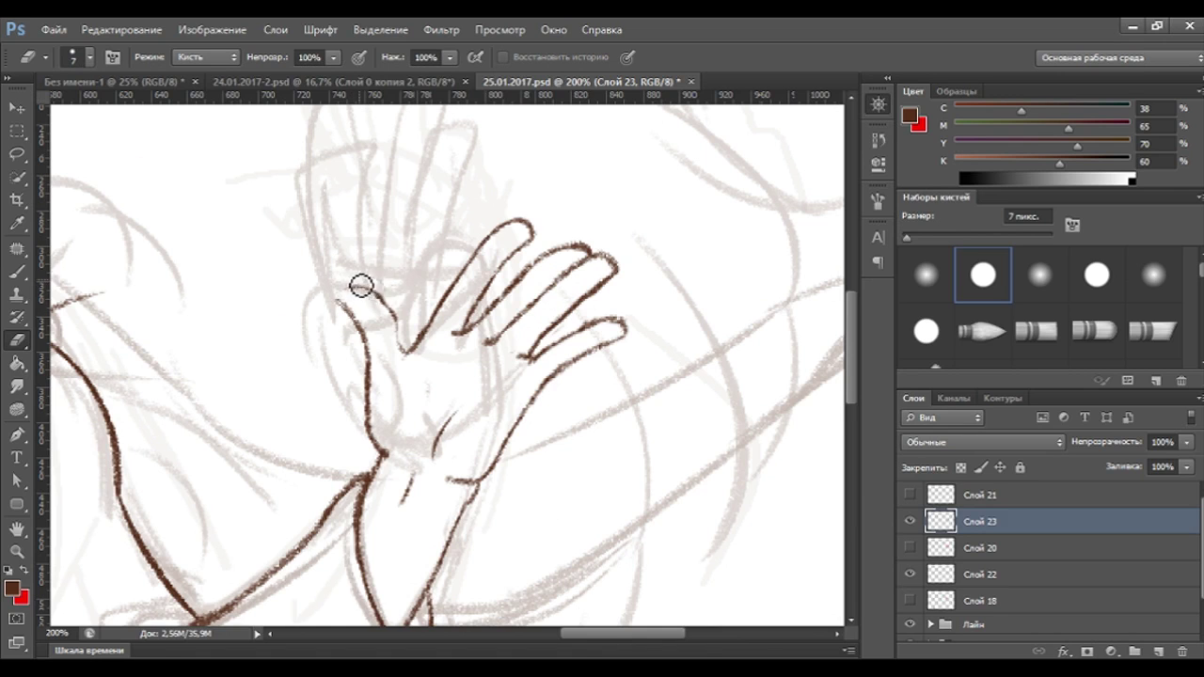
pyautogui.press('b')
pyautogui.moveTo(362, 299)
pyautogui.mouseDown()
pyautogui.moveTo(349, 296)
pyautogui.moveTo(396, 316)
pyautogui.moveTo(407, 351)
pyautogui.moveTo(419, 341)
pyautogui.mouseUp()
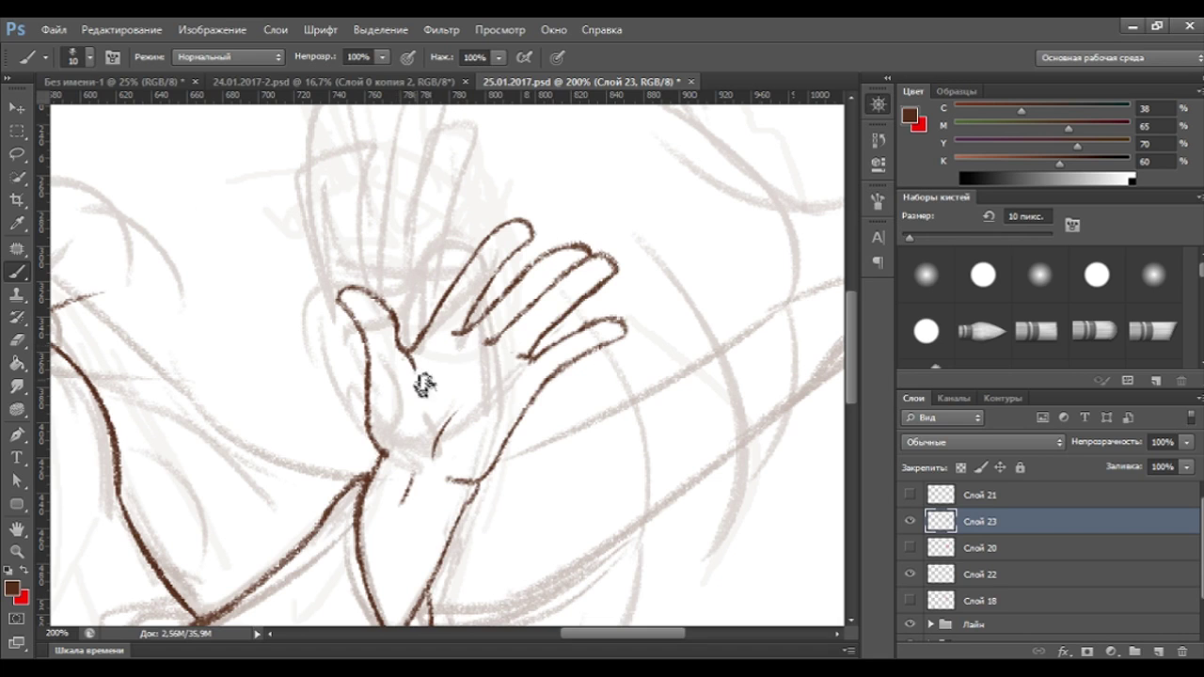
pyautogui.hotkey('ctrl', '-')
pyautogui.hotkey('ctrl', '-')
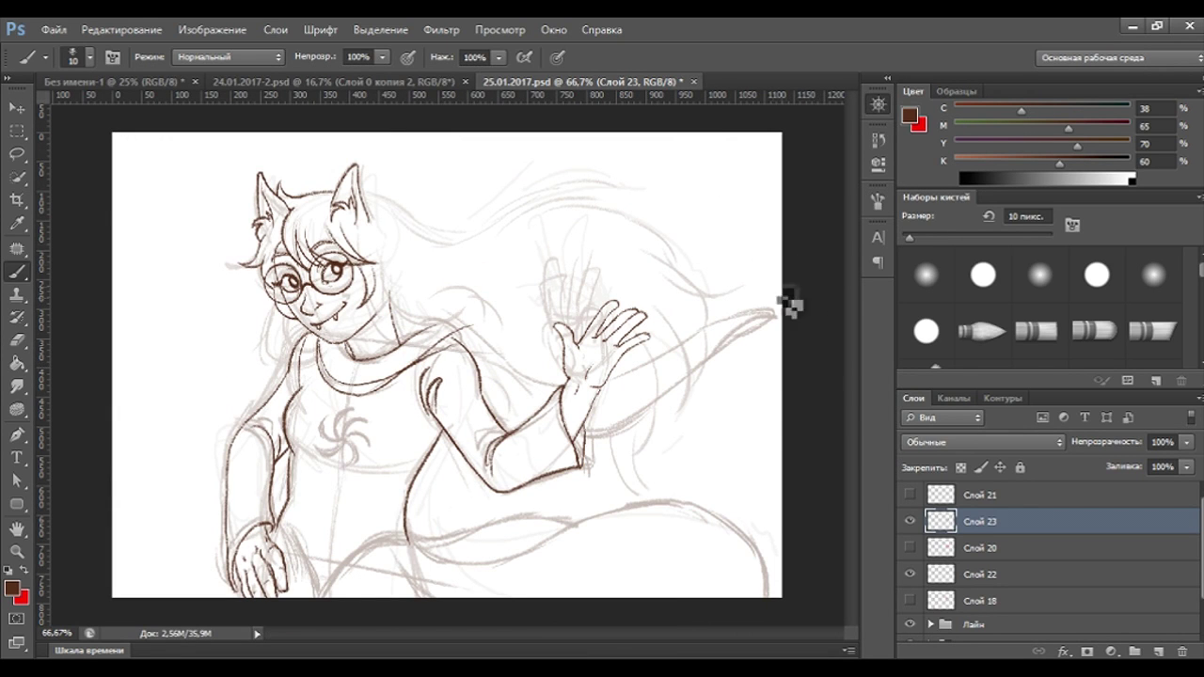
pyautogui.hotkey('ctrl', '+')
pyautogui.hotkey('ctrl', '+')
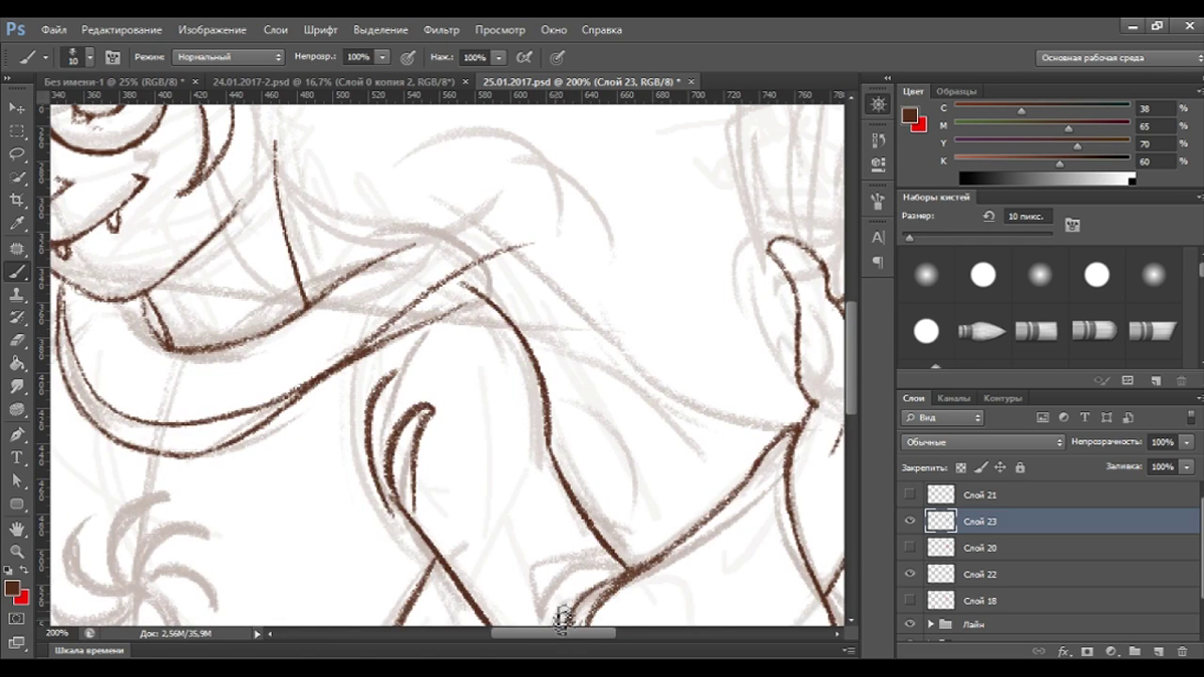
pyautogui.hscroll(3, 564, 617)
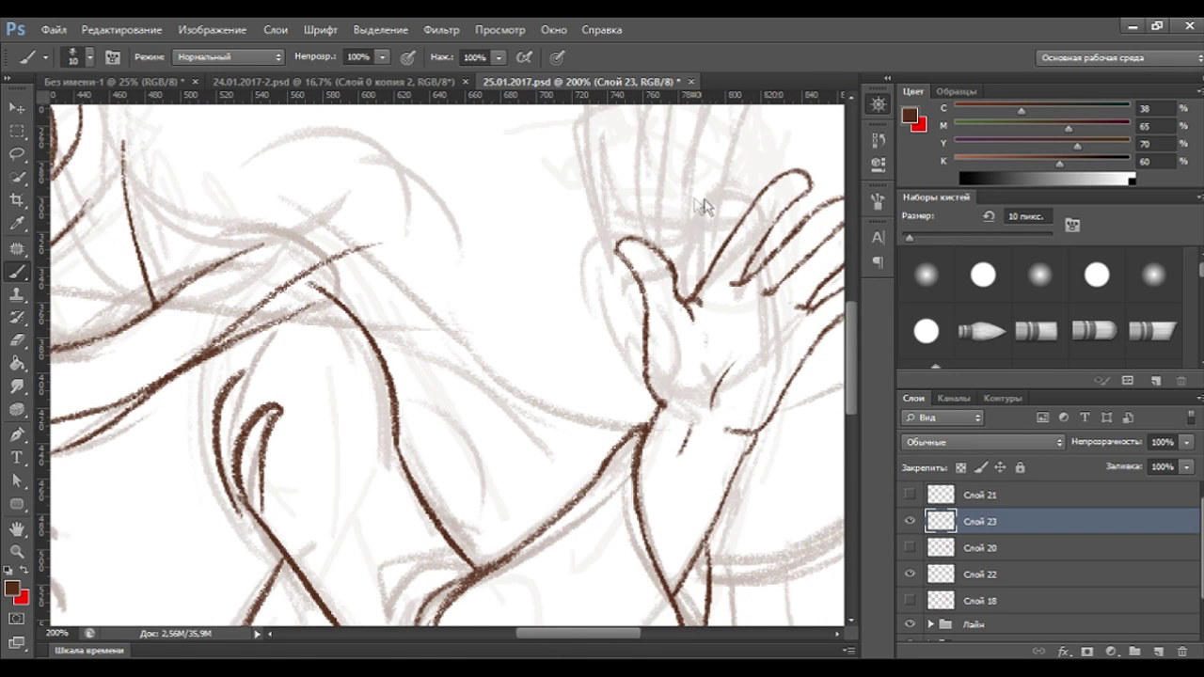
pyautogui.hotkey('ctrl', '-')
pyautogui.hotkey('ctrl', '-')
pyautogui.hotkey('ctrl', '-')
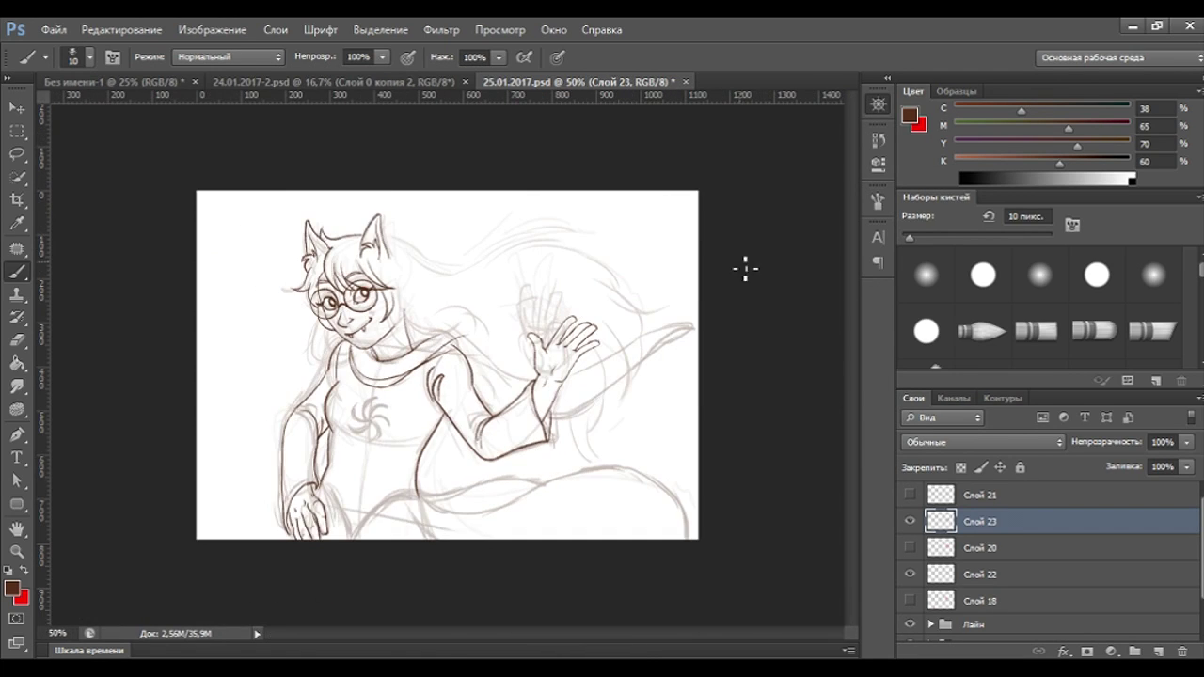
# Check the clean lines without the Скетч group and delete the unused hand layer Слой 22.
pyautogui.scroll(-1, 1083, 565)
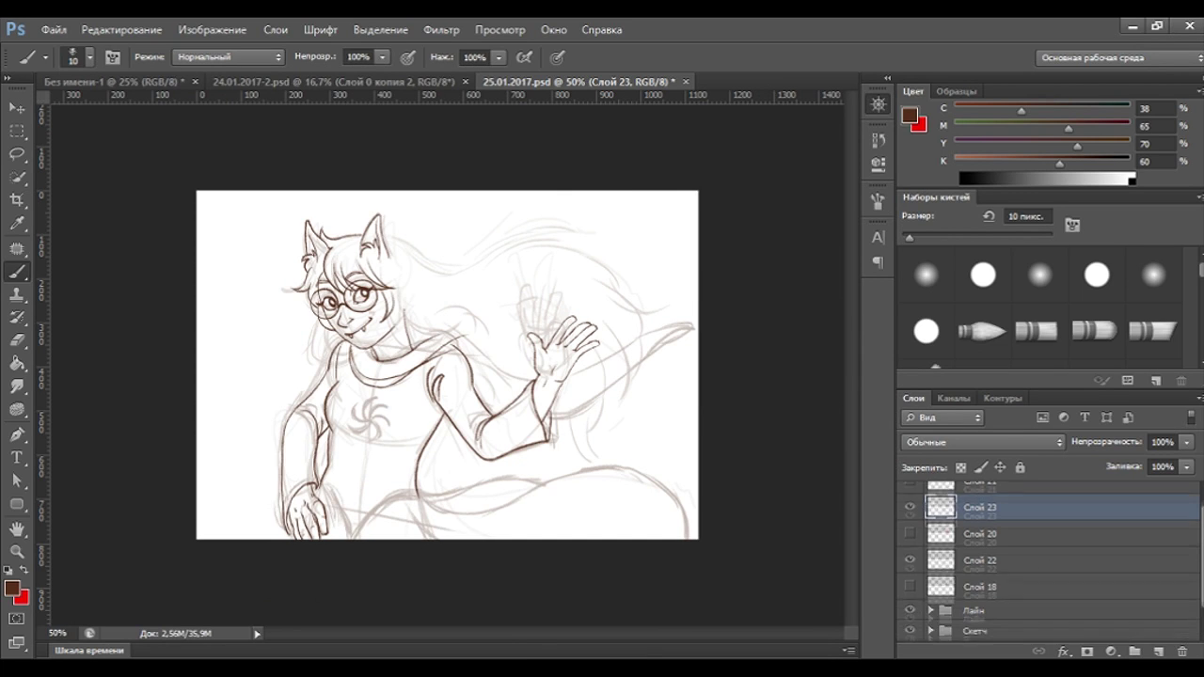
pyautogui.click(911, 612)
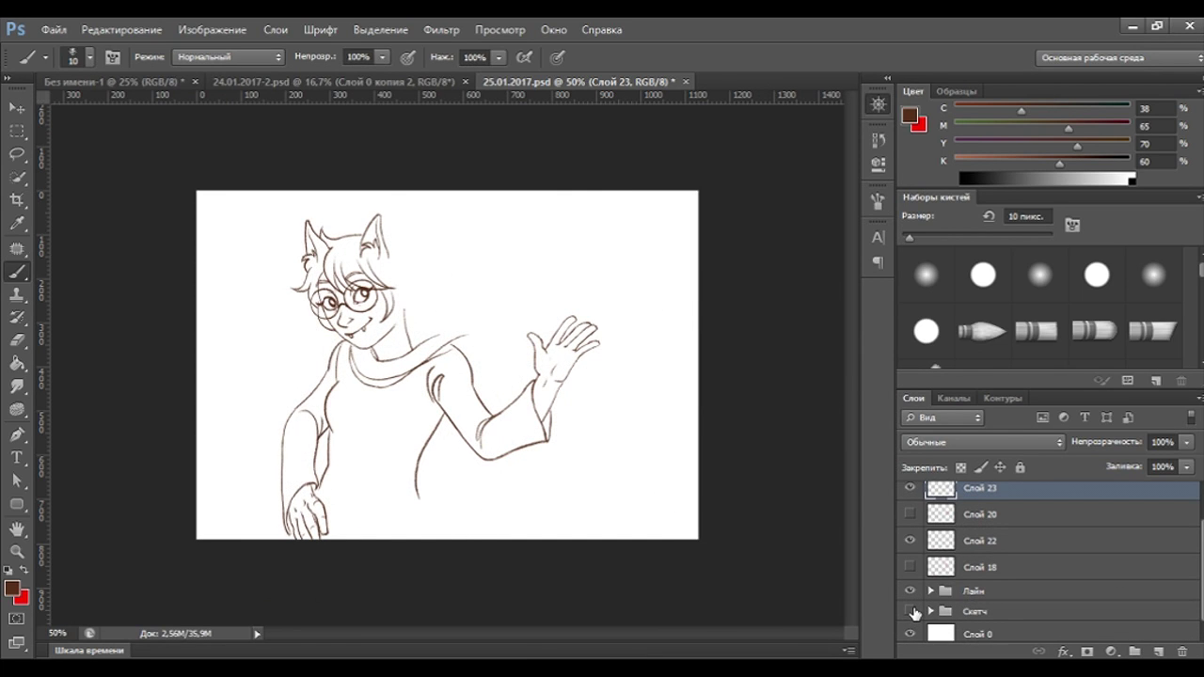
pyautogui.click(911, 613)
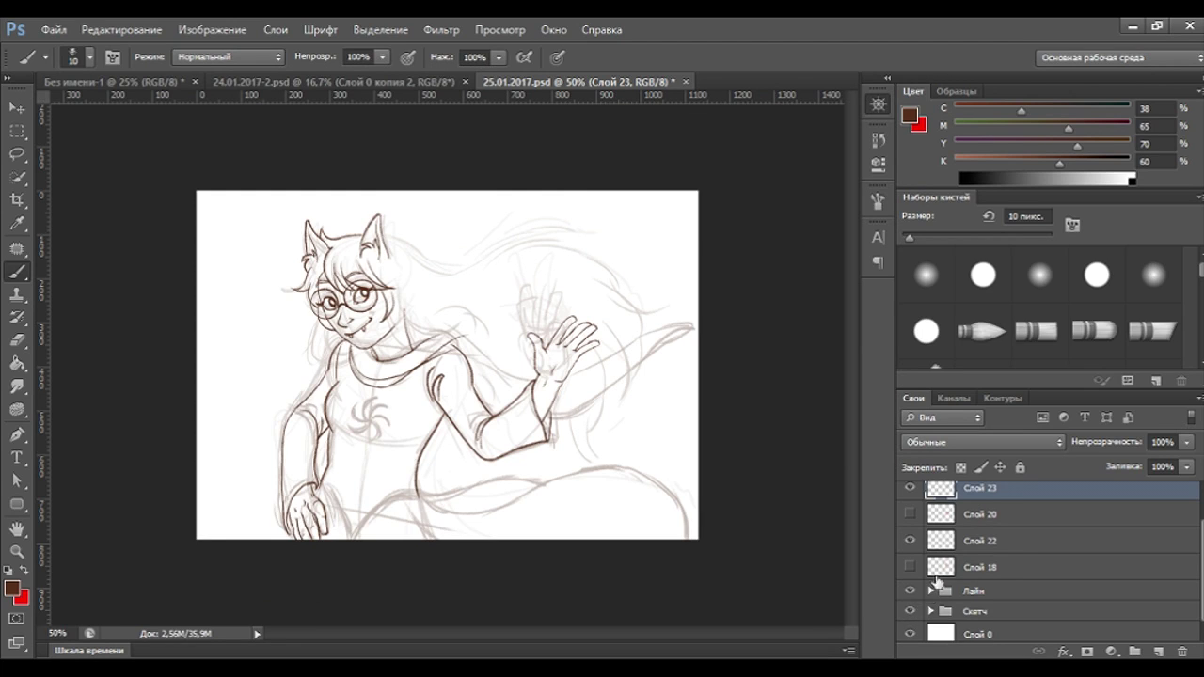
pyautogui.click(912, 542)
pyautogui.click(911, 541)
pyautogui.moveTo(980, 543); pyautogui.dragTo(1183, 652)
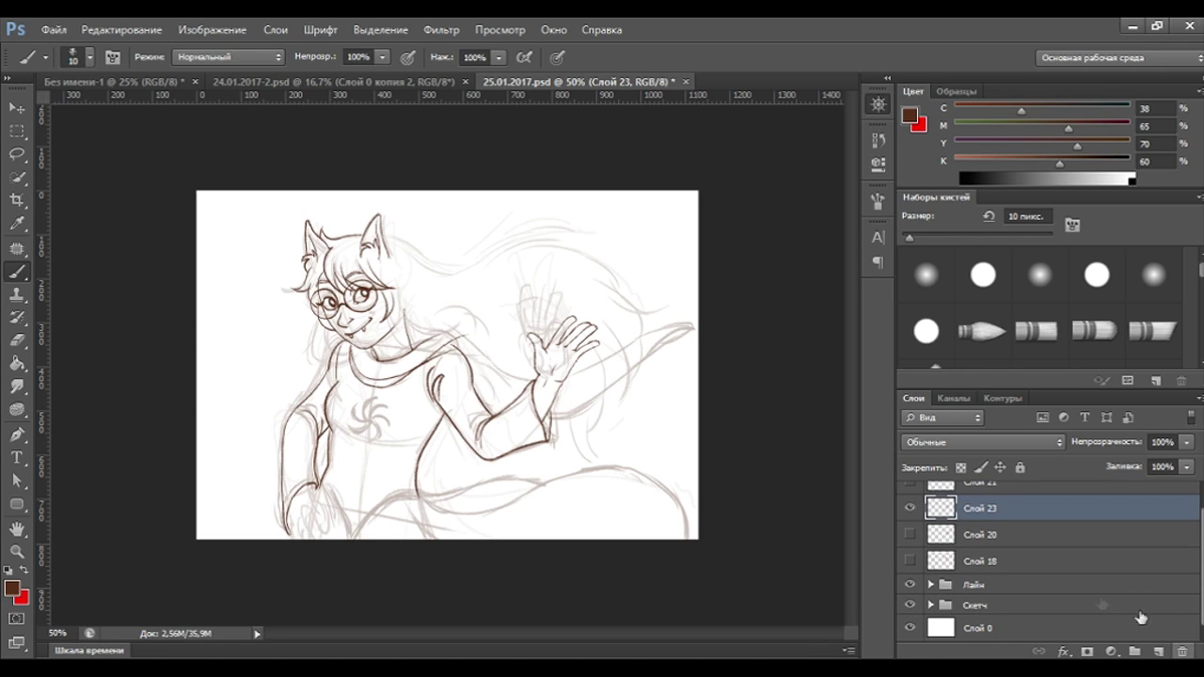
# Hide Слой 20 and Слой 21 and move both into the Скетч group.
pyautogui.click(910, 562)
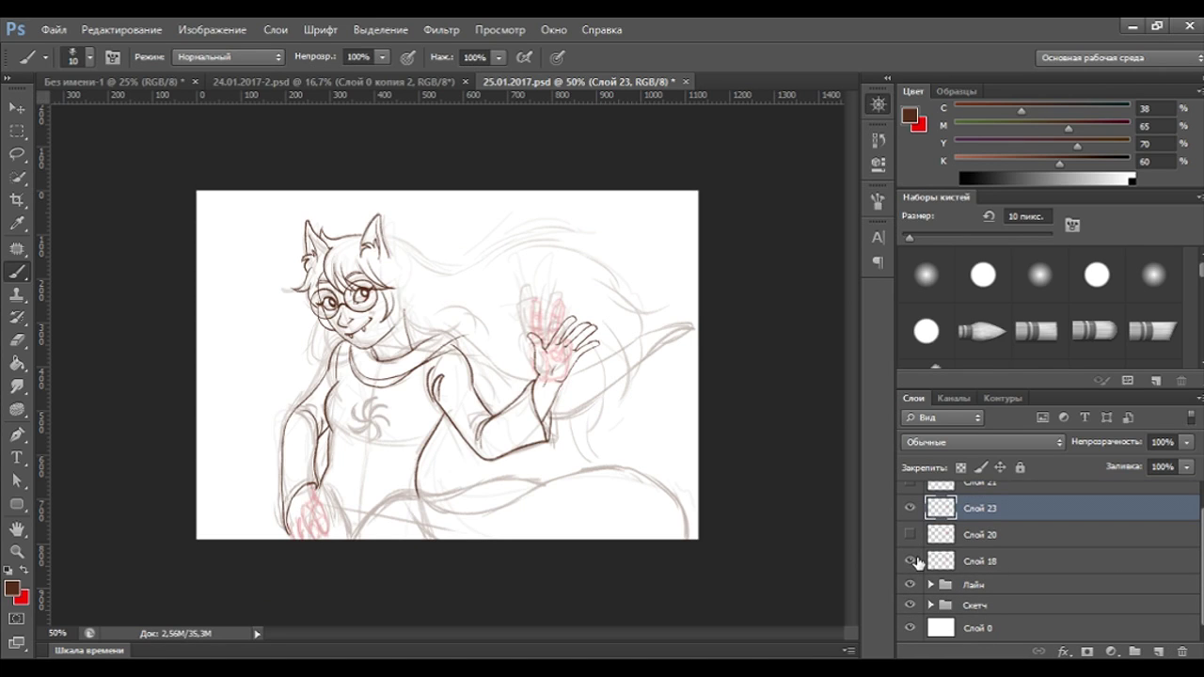
pyautogui.click(910, 561)
pyautogui.click(910, 535)
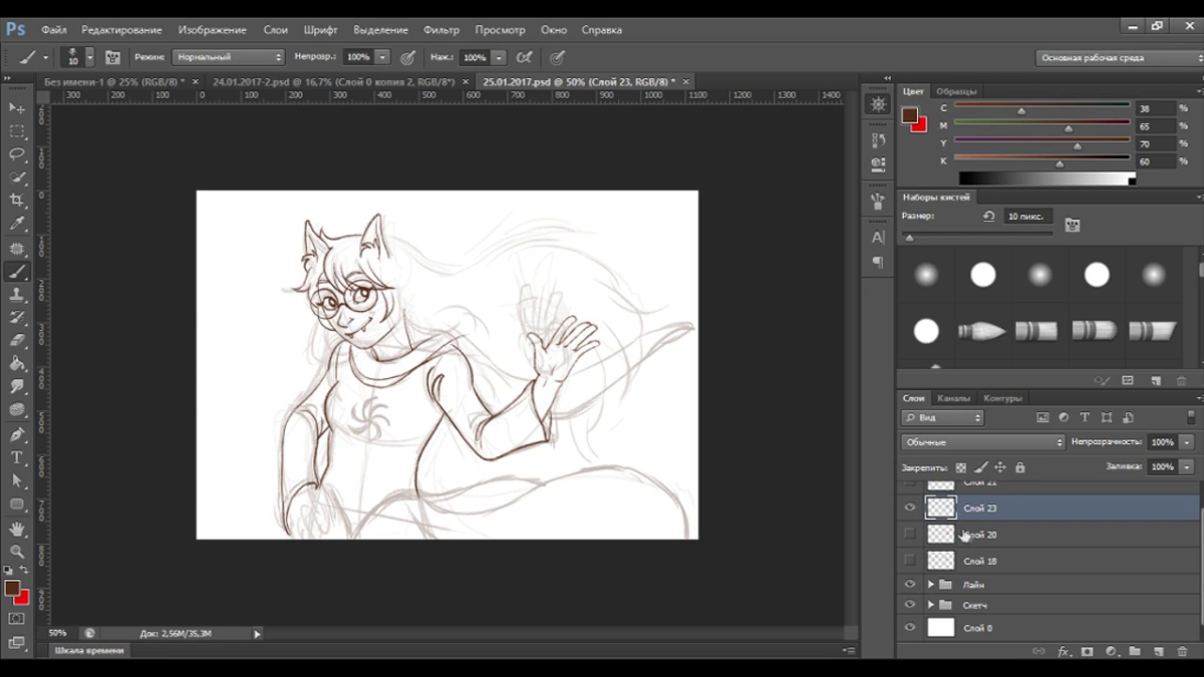
pyautogui.click(970, 607)
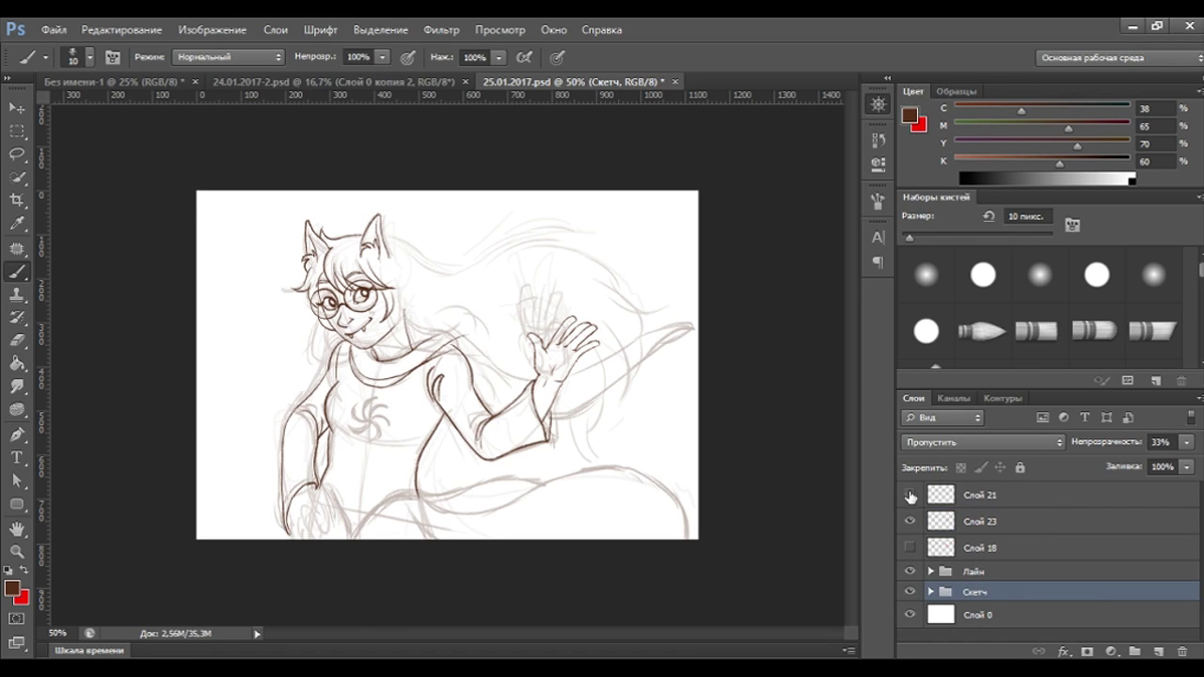
pyautogui.click(910, 496)
pyautogui.click(909, 496)
pyautogui.moveTo(992, 495); pyautogui.dragTo(1123, 593)
# Show the red hand sketches on Слой 18 and add an empty layer above it.
pyautogui.click(910, 522)
pyautogui.click(995, 523)
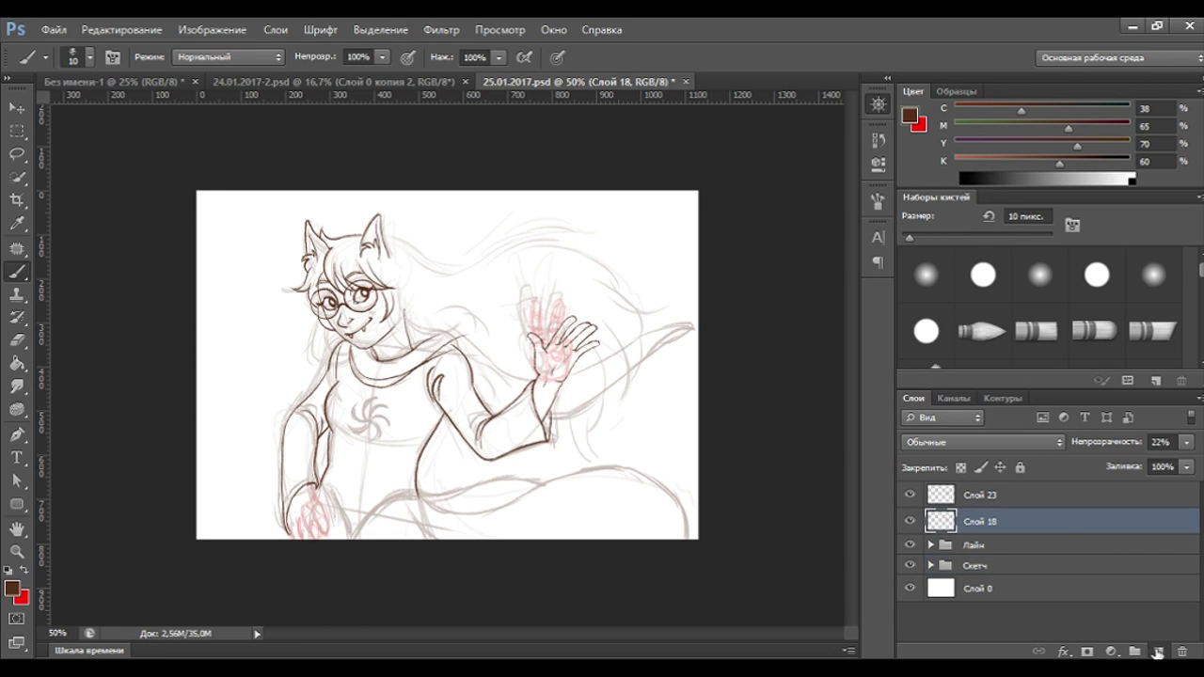
pyautogui.click(1158, 651)
# Zoom in and ink the lower-left hand's arched outline, closing the bottom loop.
pyautogui.hotkey('ctrl', '+')
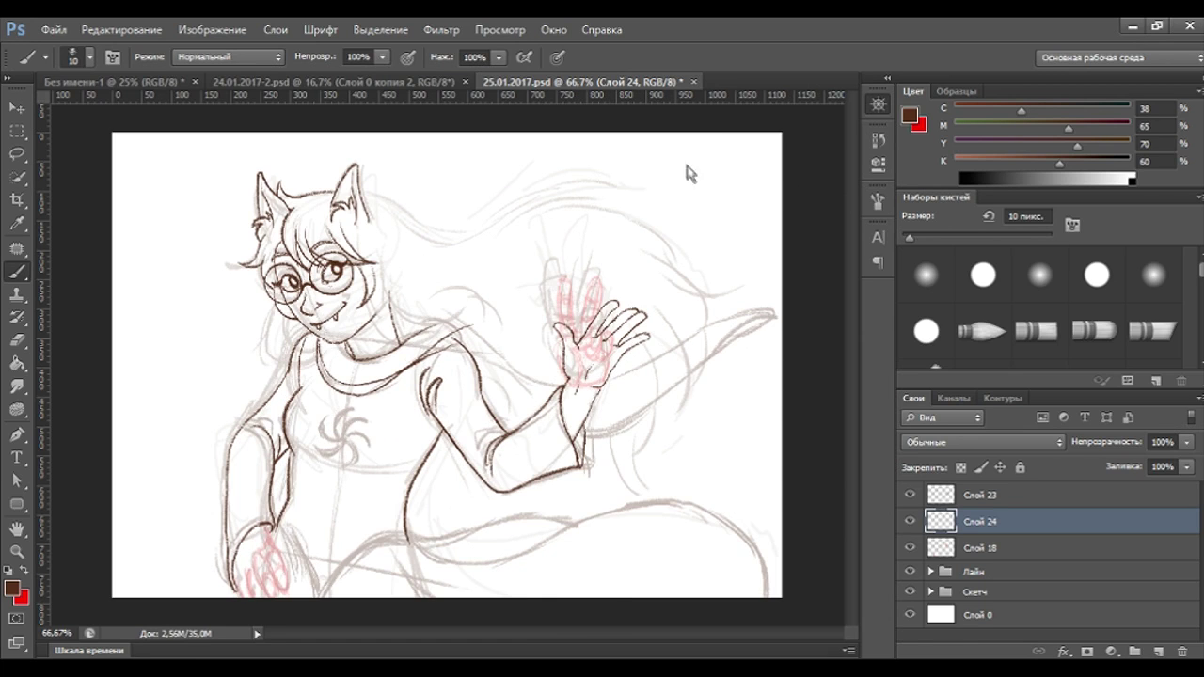
pyautogui.scroll(3, 151, 564)
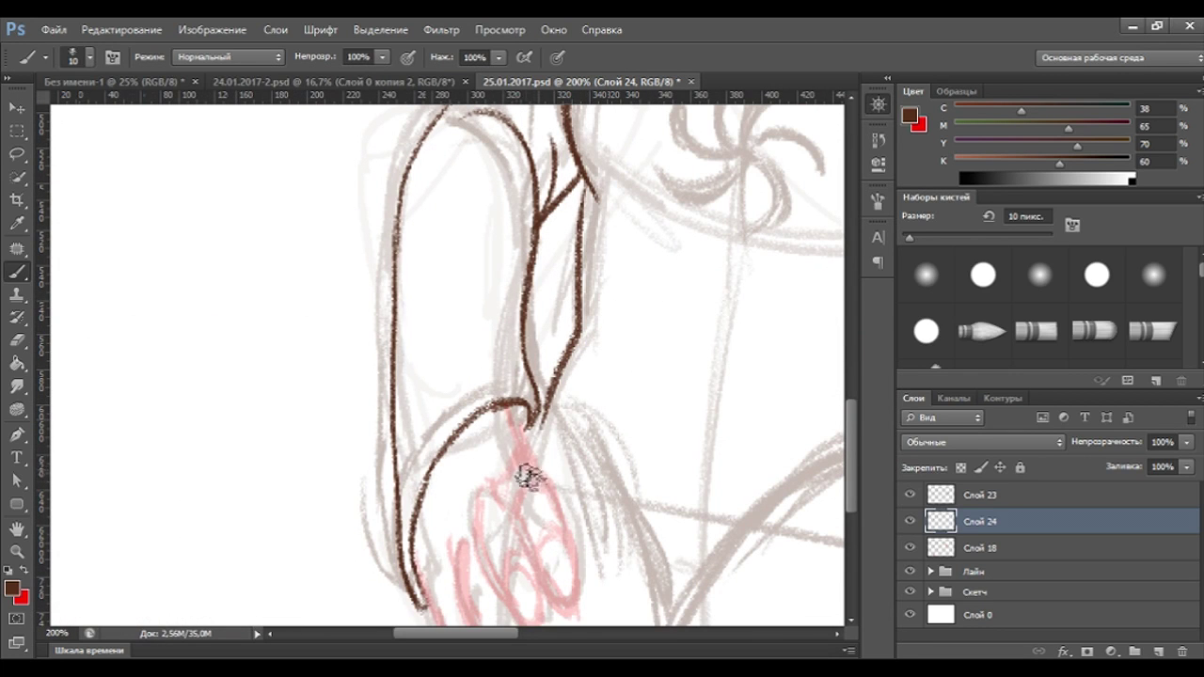
pyautogui.moveTo(496, 470); pyautogui.dragTo(566, 516)
pyautogui.hotkey('ctrl', 'z')
pyautogui.moveTo(497, 475); pyautogui.dragTo(549, 546)
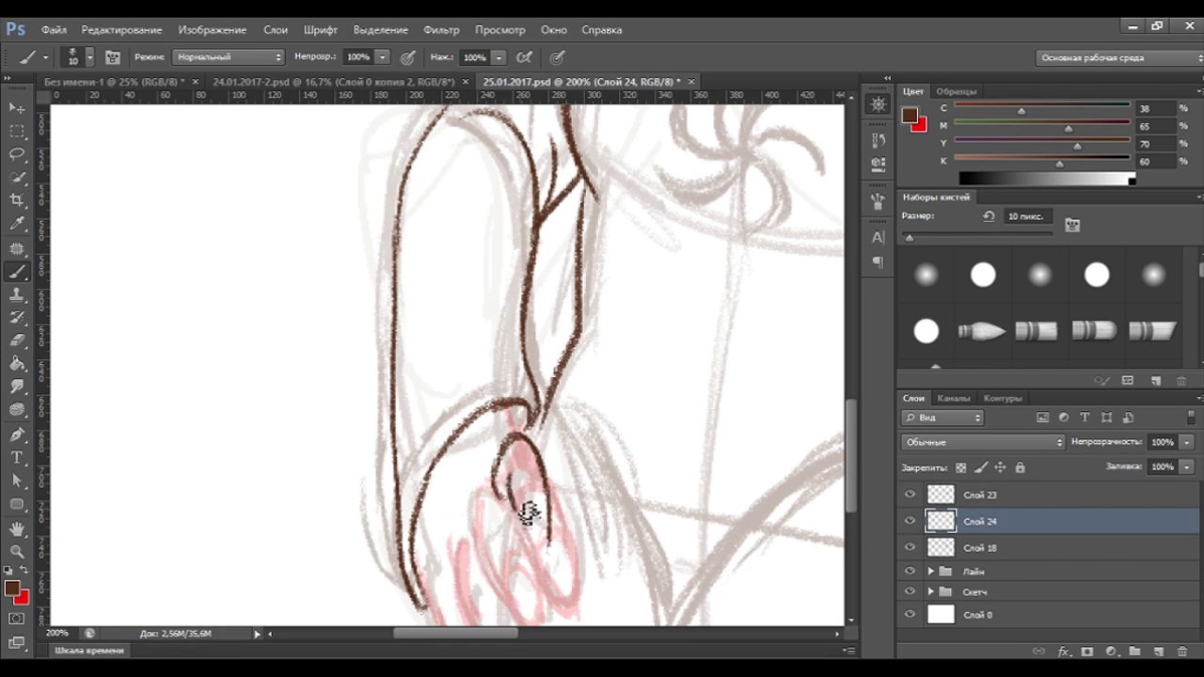
pyautogui.moveTo(513, 494); pyautogui.dragTo(532, 533)
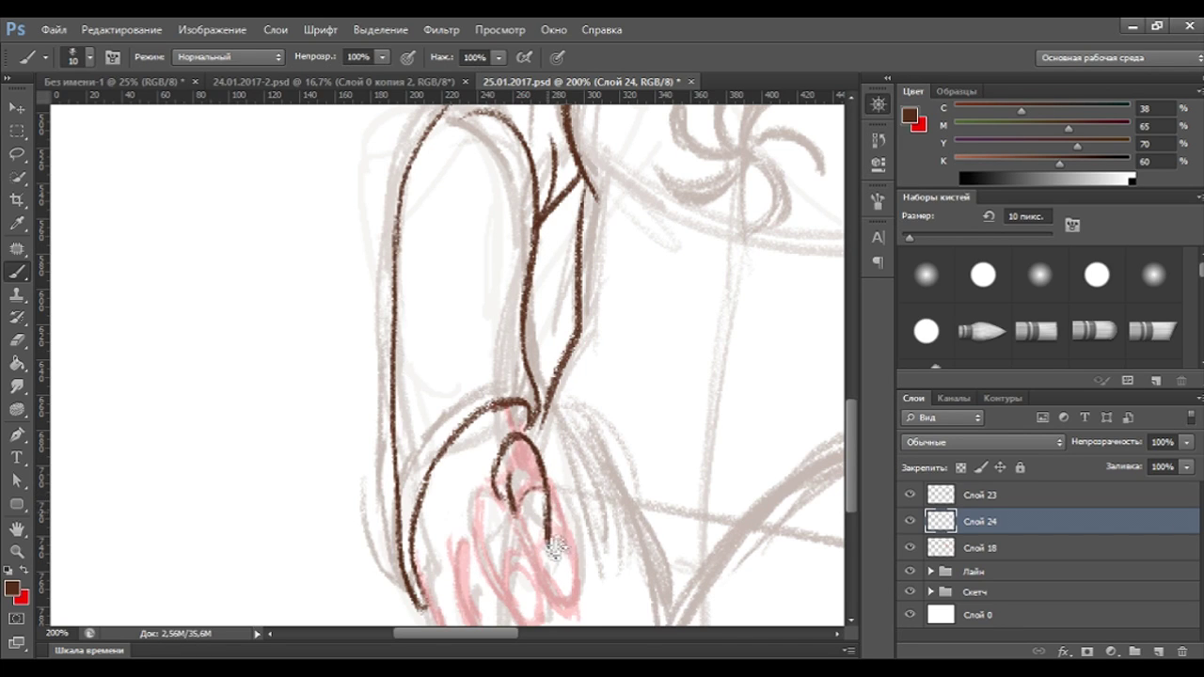
pyautogui.moveTo(556, 548)
pyautogui.mouseDown()
pyautogui.moveTo(513, 515)
pyautogui.moveTo(519, 569)
pyautogui.mouseUp()
# Draw the finger lines inside the lower-left hand, touch up with the eraser, then zoom out.
pyautogui.moveTo(491, 519)
pyautogui.mouseDown()
pyautogui.moveTo(511, 592)
pyautogui.moveTo(531, 564)
pyautogui.moveTo(478, 560)
pyautogui.moveTo(518, 480)
pyautogui.mouseUp()
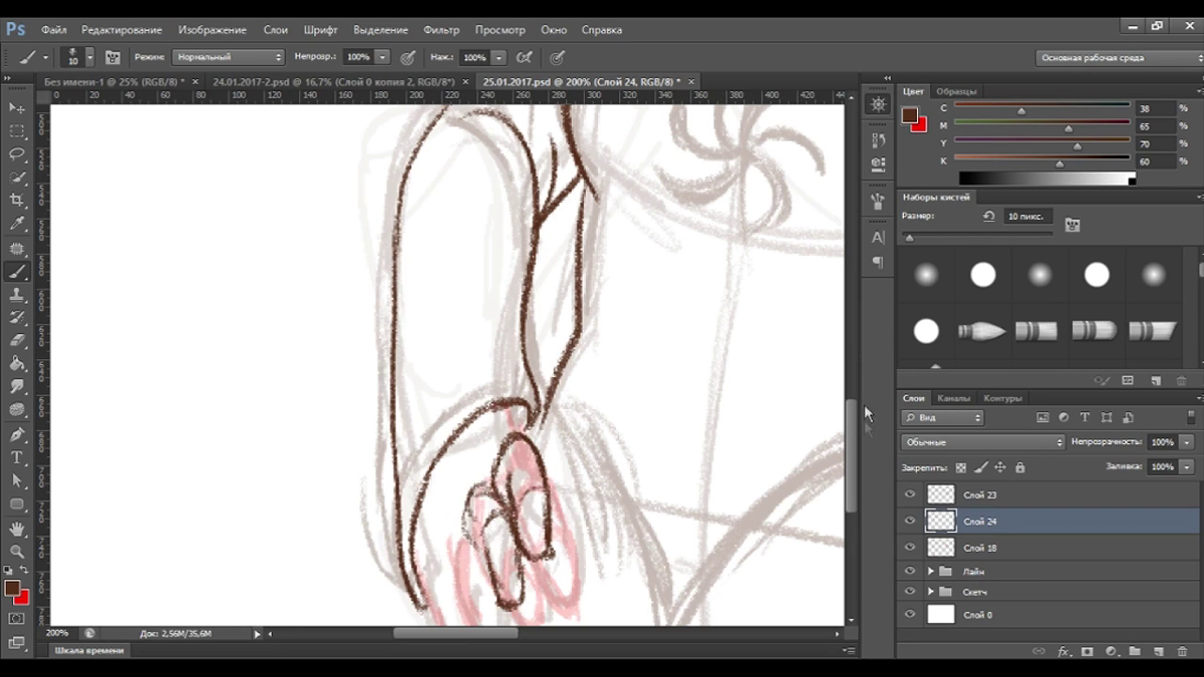
pyautogui.moveTo(853, 450); pyautogui.dragTo(854, 481)
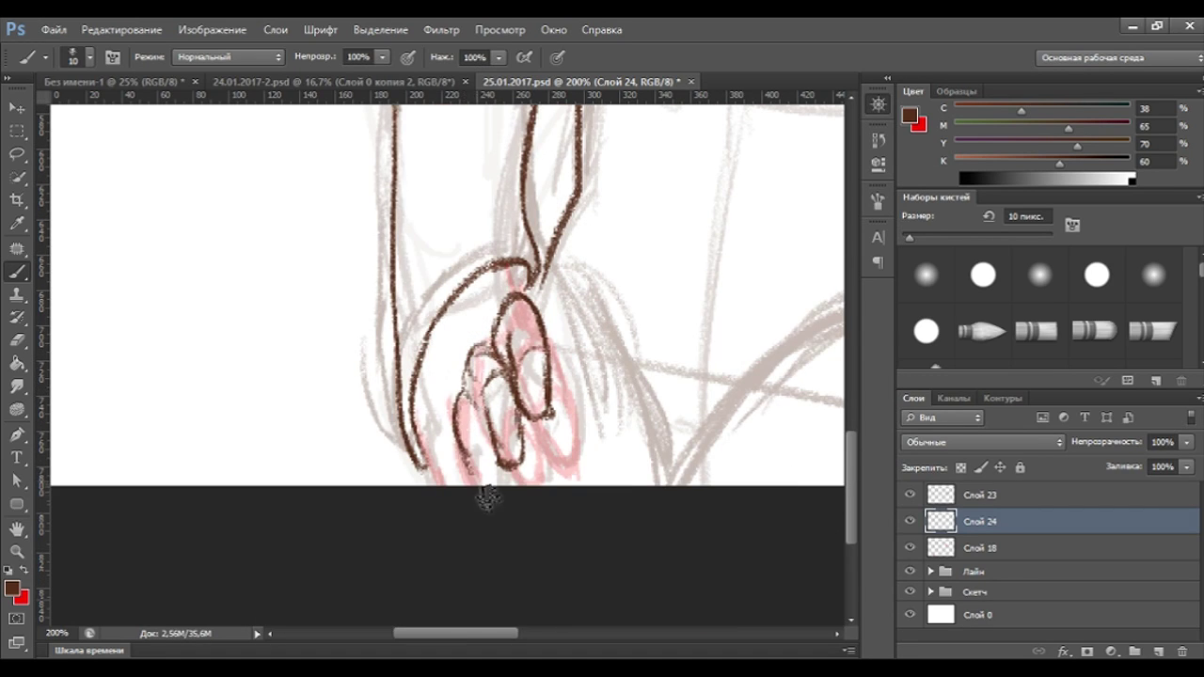
pyautogui.moveTo(470, 458)
pyautogui.mouseDown()
pyautogui.moveTo(497, 485)
pyautogui.moveTo(461, 438)
pyautogui.mouseUp()
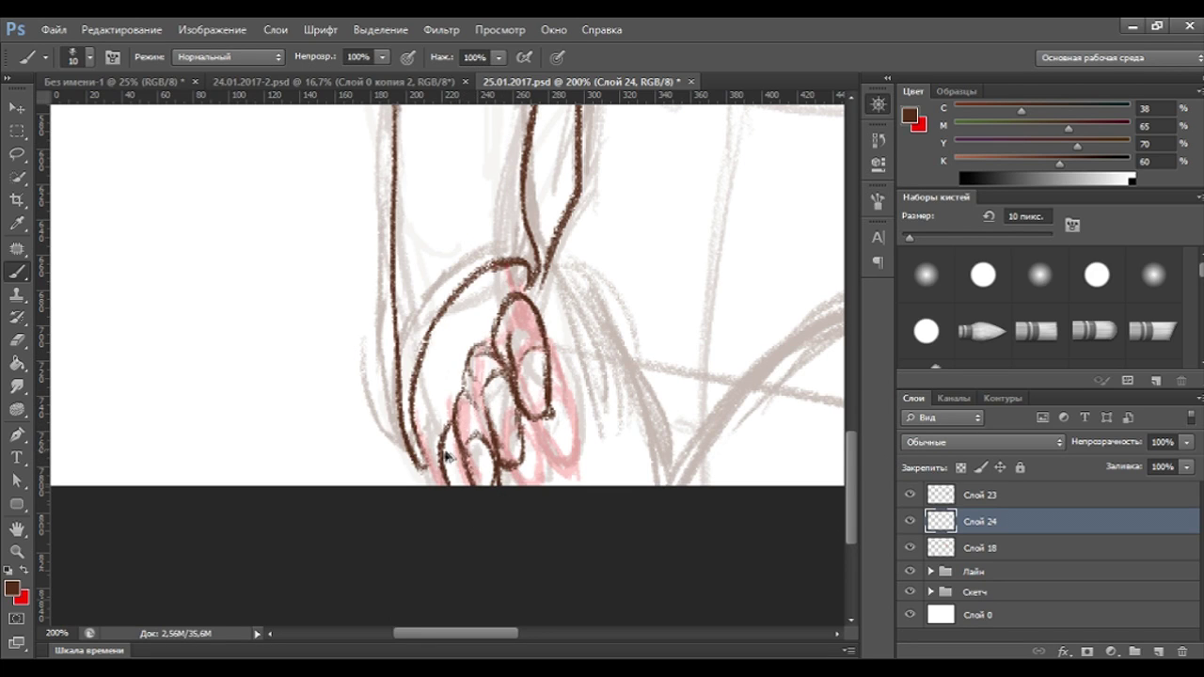
pyautogui.moveTo(448, 424); pyautogui.dragTo(446, 442)
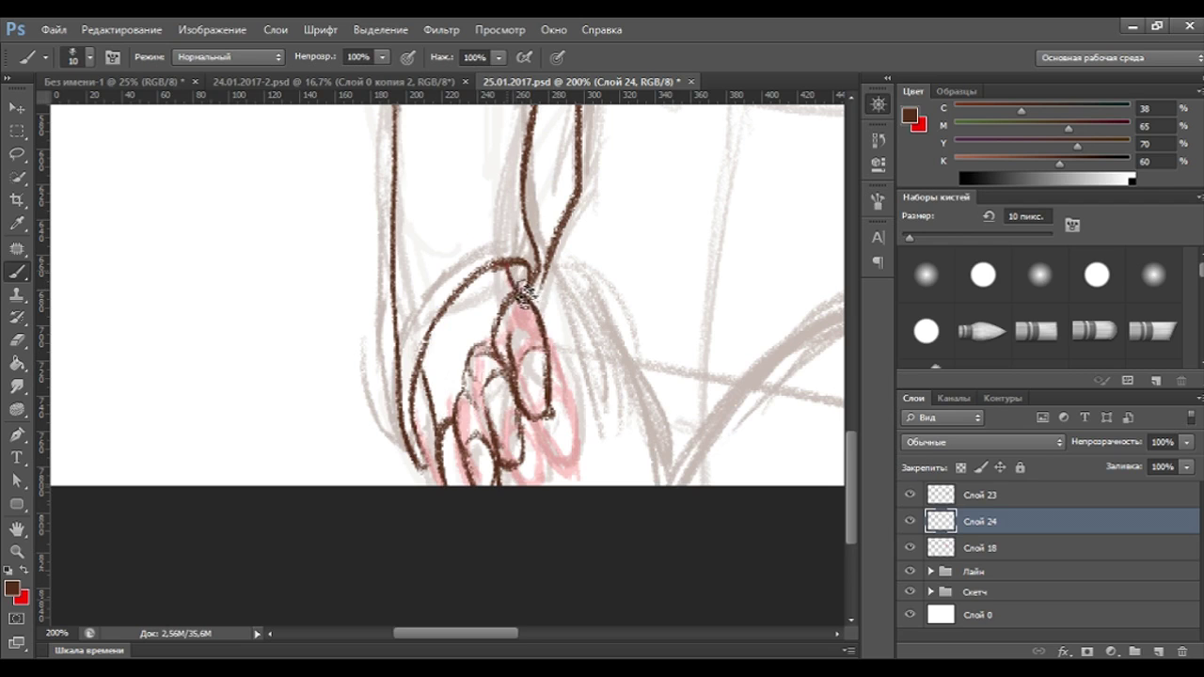
pyautogui.click(17, 316)
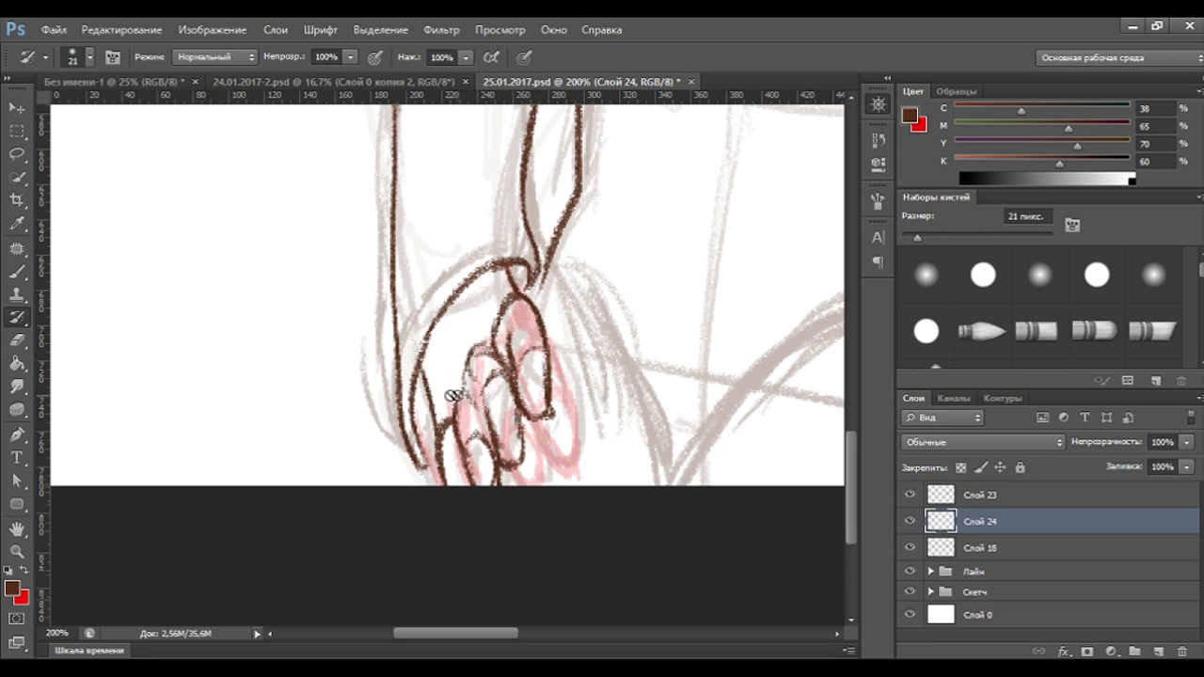
pyautogui.click(17, 339)
pyautogui.click(17, 272)
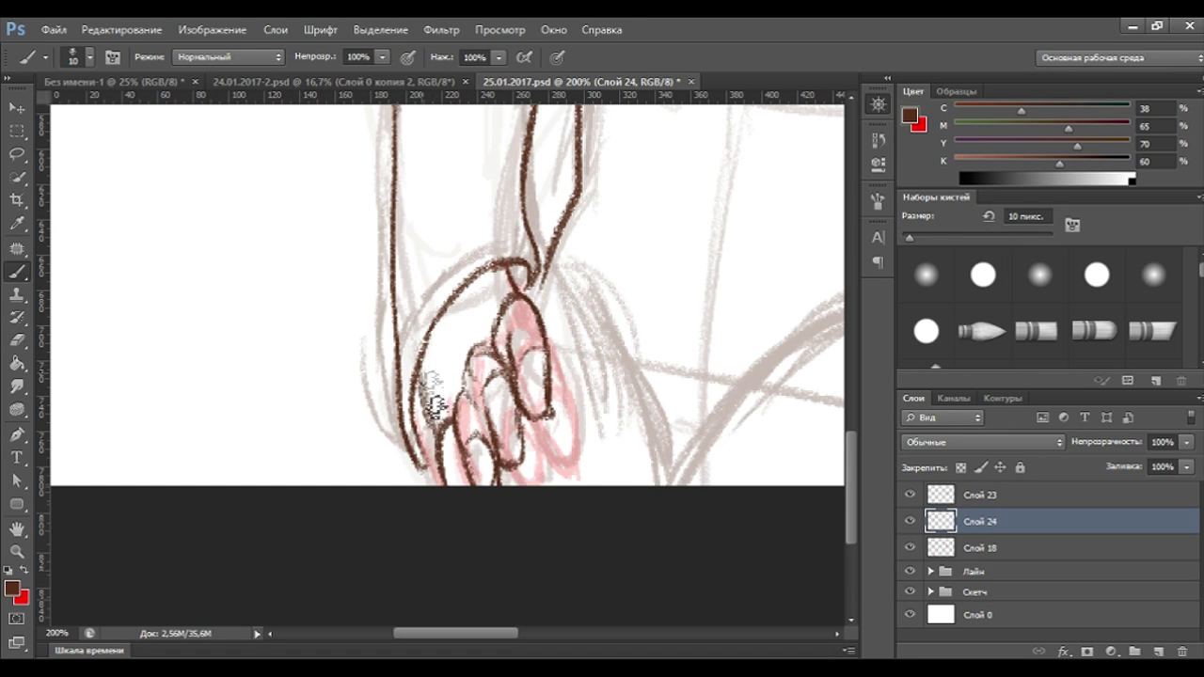
pyautogui.hotkey('ctrl', '-')
pyautogui.hotkey('ctrl', '-')
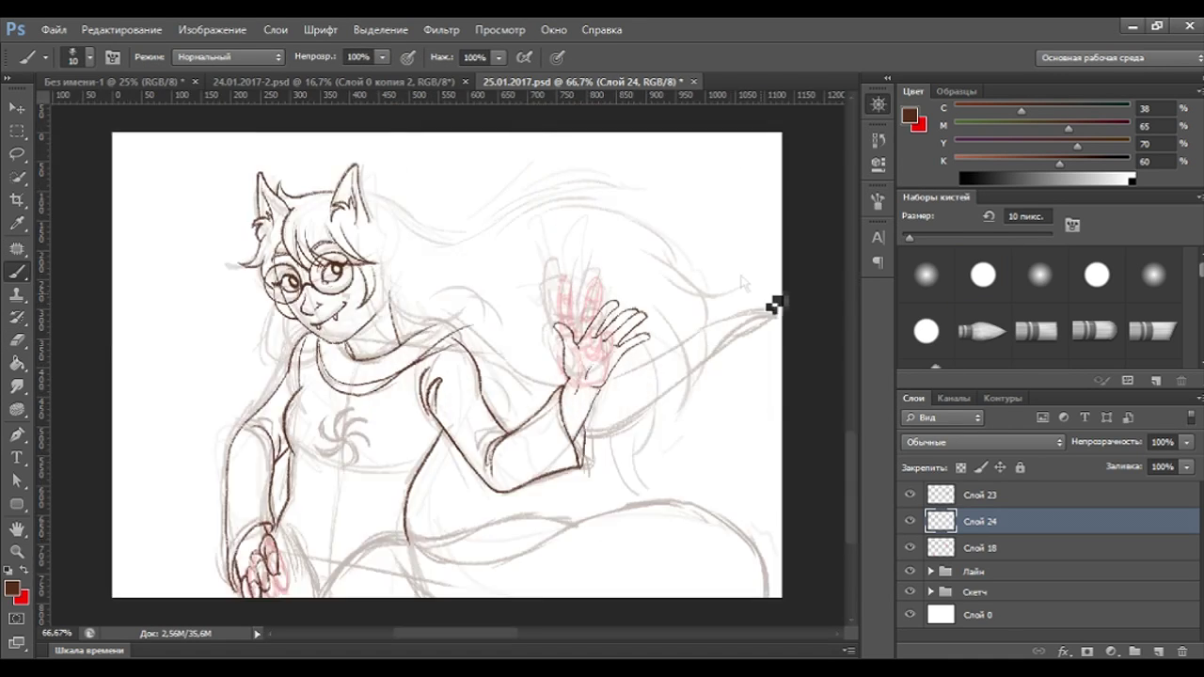
# Zoom in on the lower-left arm and hand and erase stray strokes on Слой 24.
pyautogui.click(910, 548)
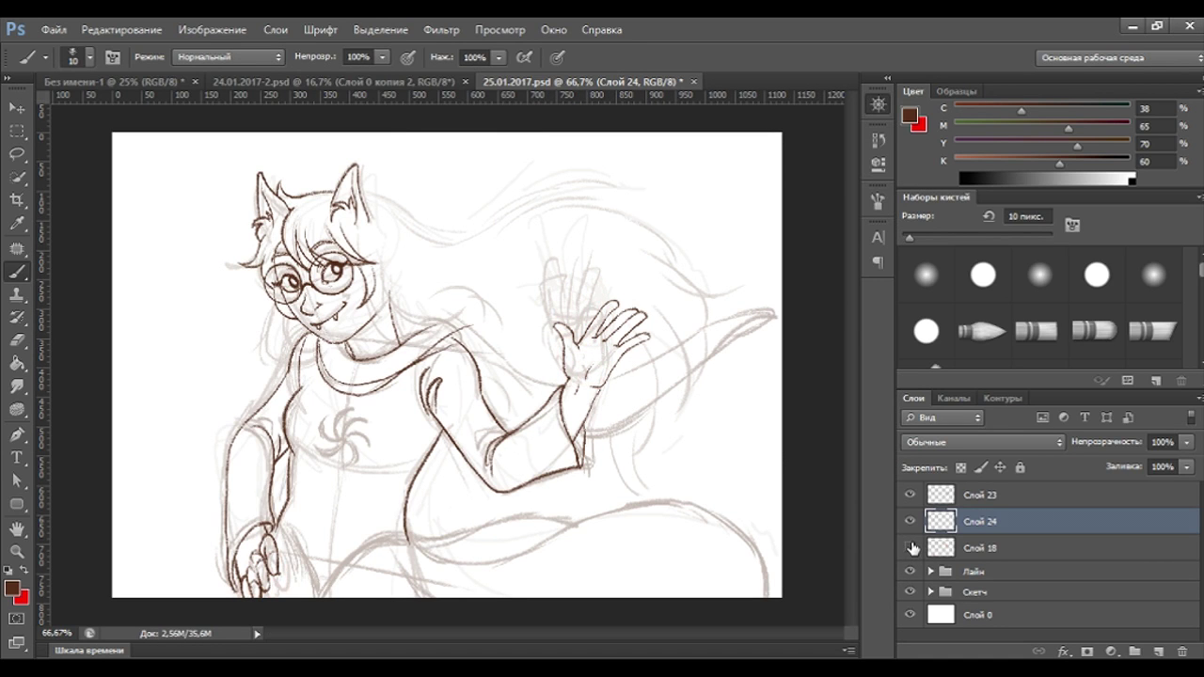
pyautogui.click(910, 547)
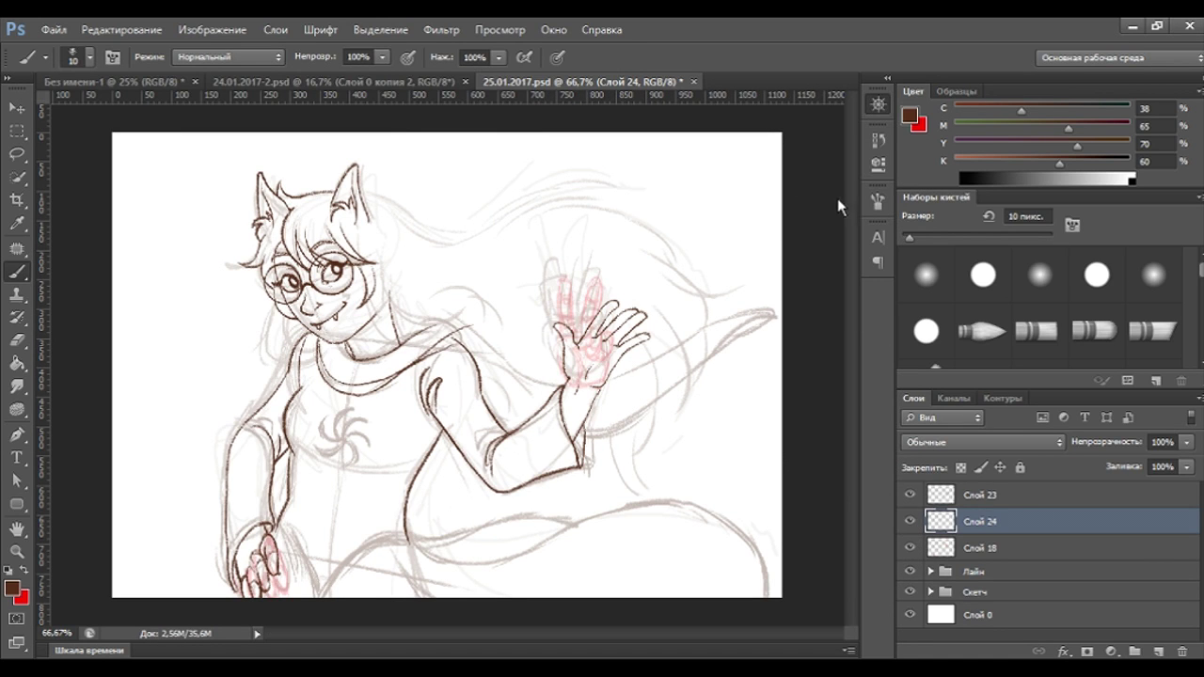
pyautogui.hotkey('ctrl', '+')
pyautogui.hotkey('ctrl', '+')
pyautogui.moveTo(268, 382); pyautogui.dragTo(349, 409)
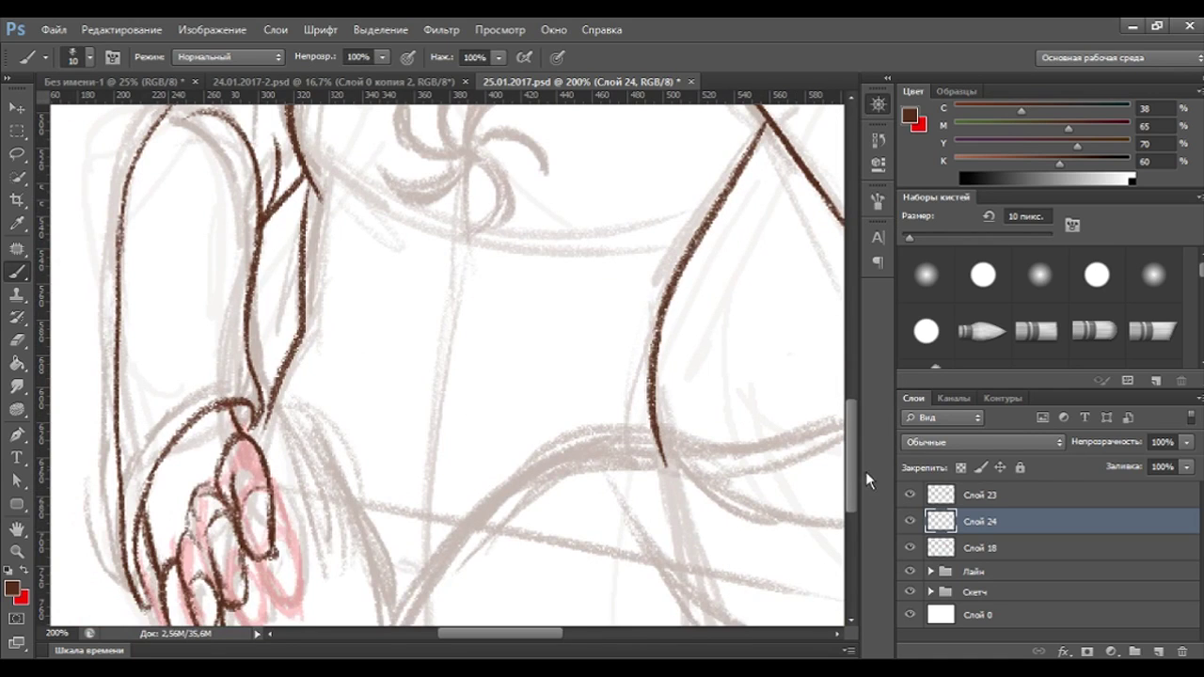
pyautogui.scroll(-2, 447, 365)
pyautogui.moveTo(489, 638); pyautogui.dragTo(477, 638)
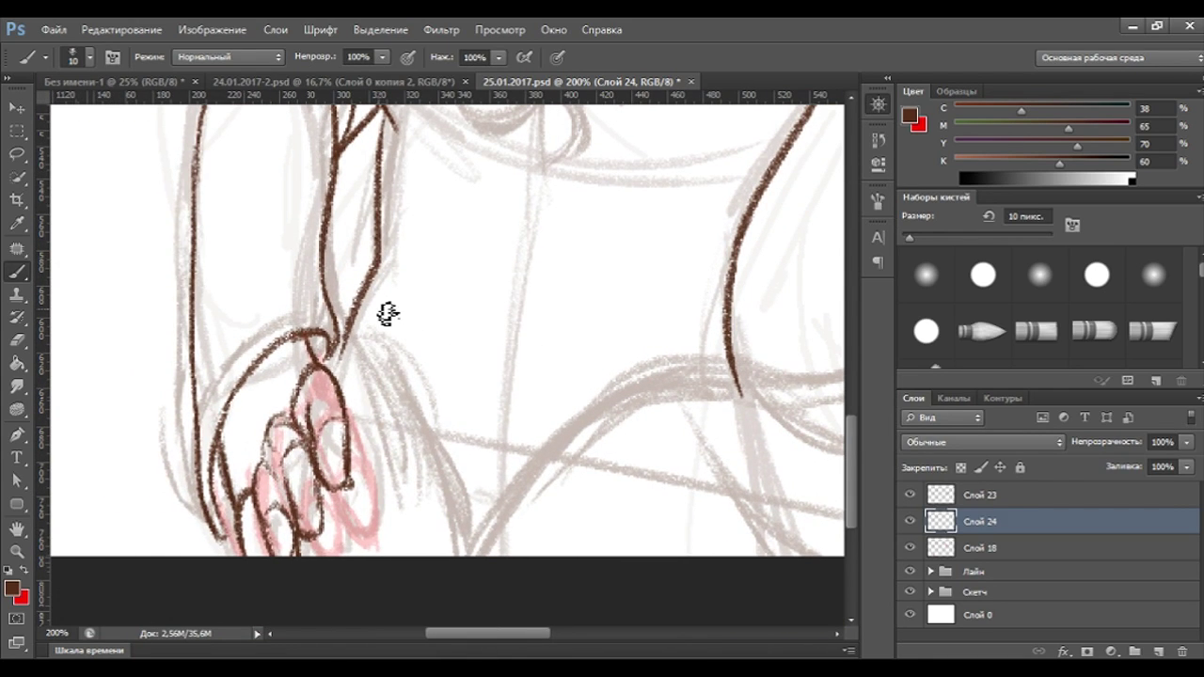
pyautogui.click(18, 341)
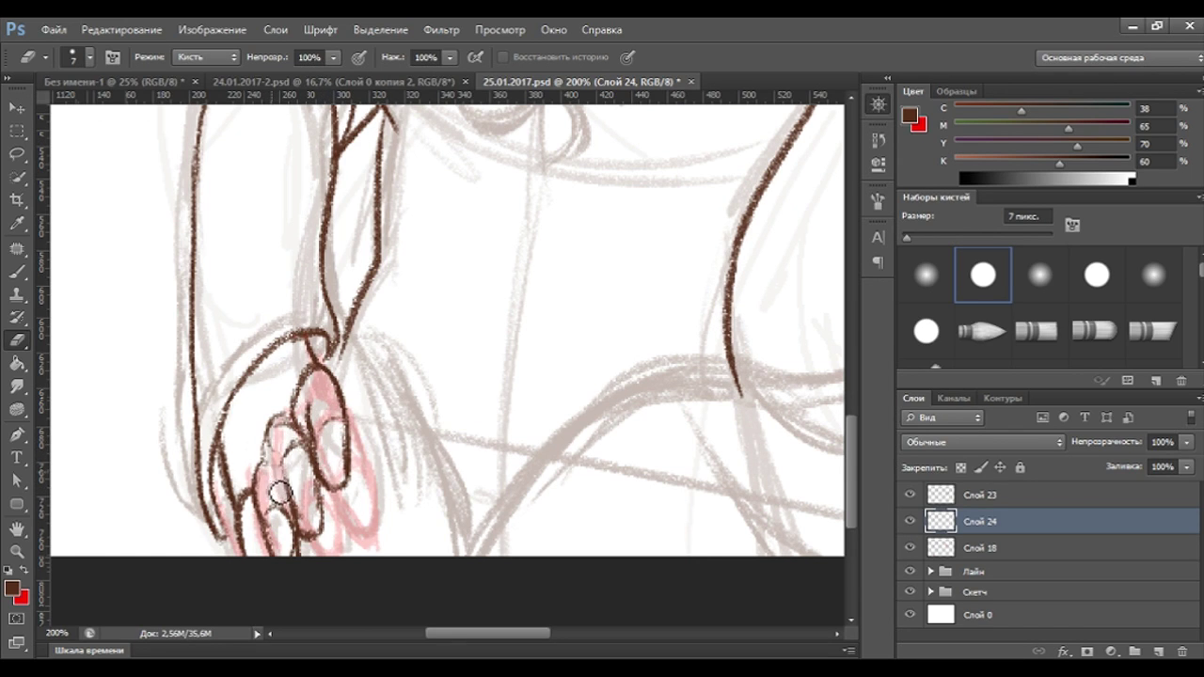
pyautogui.click(16, 273)
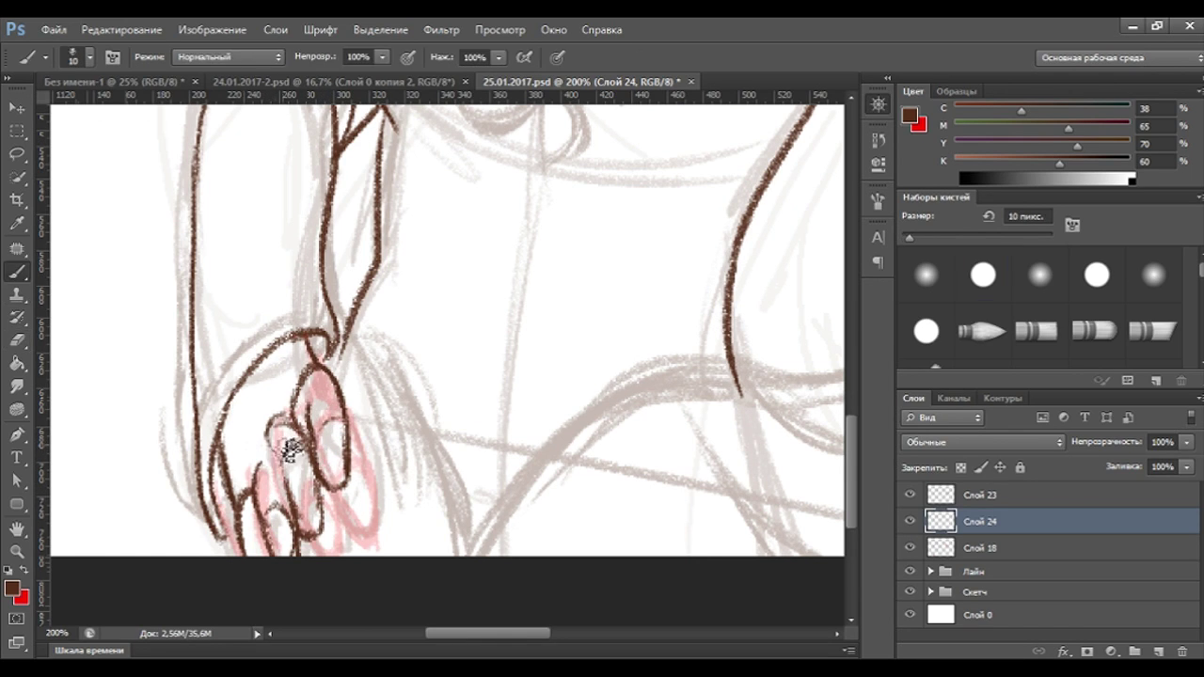
# Alternate Eraser and Brush to refine the lower hand's lines, then zoom out.
pyautogui.click(16, 340)
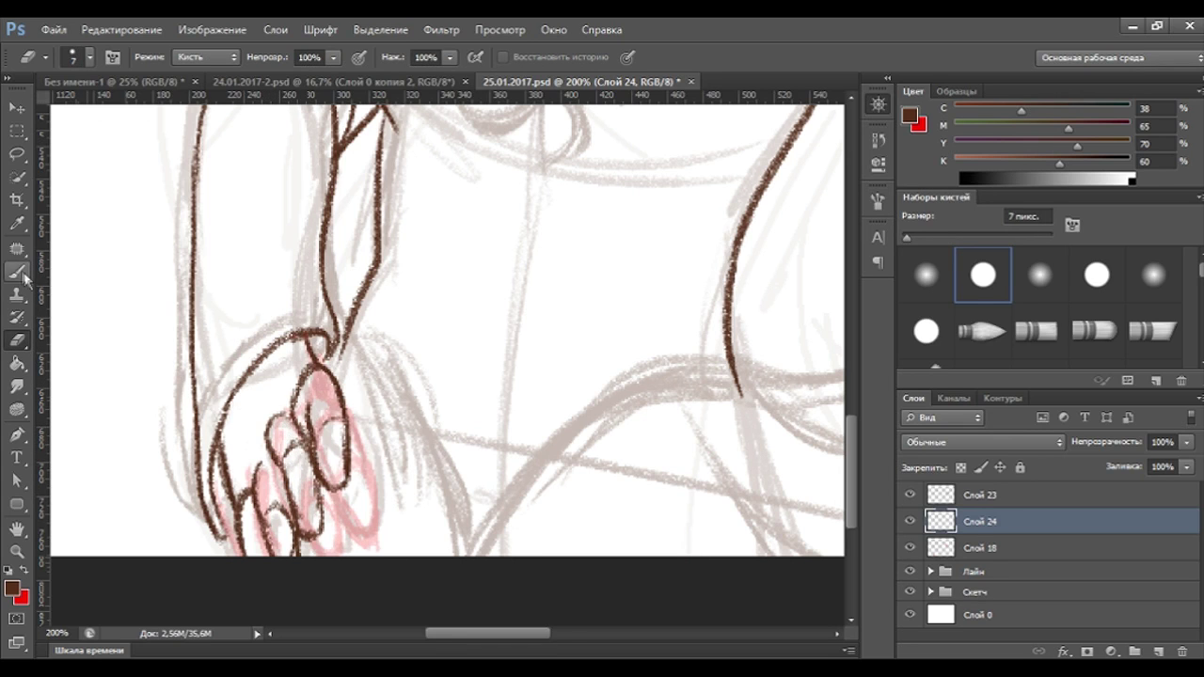
pyautogui.press('b')
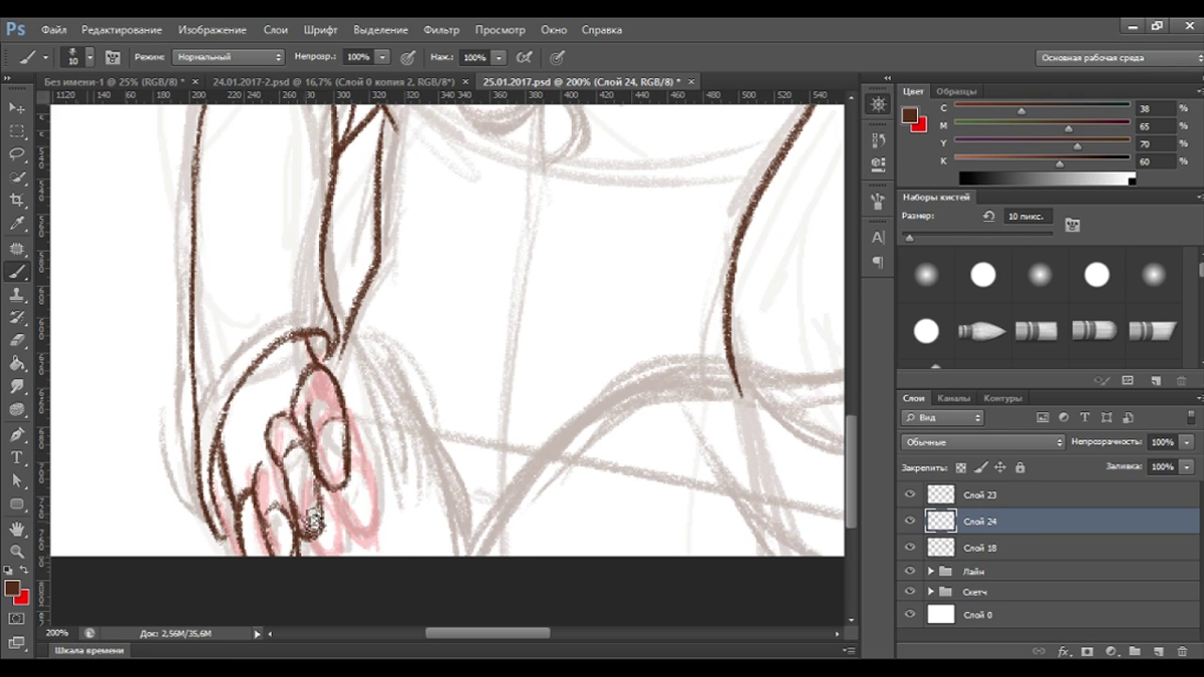
pyautogui.press('e')
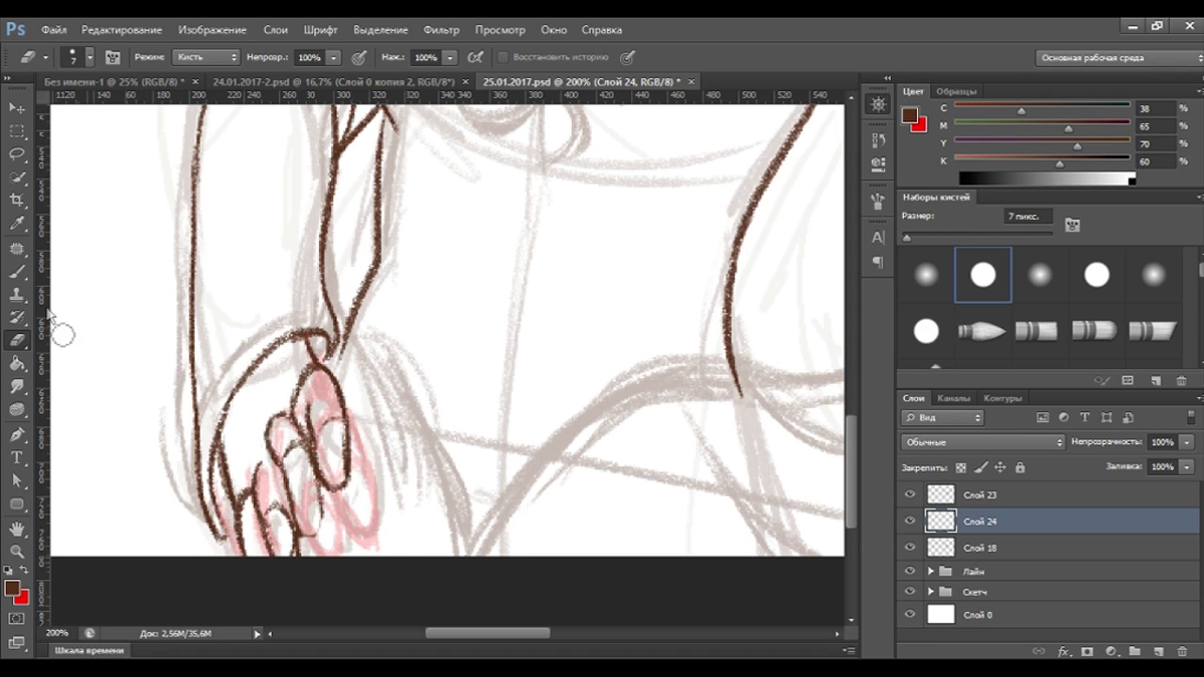
pyautogui.click(17, 272)
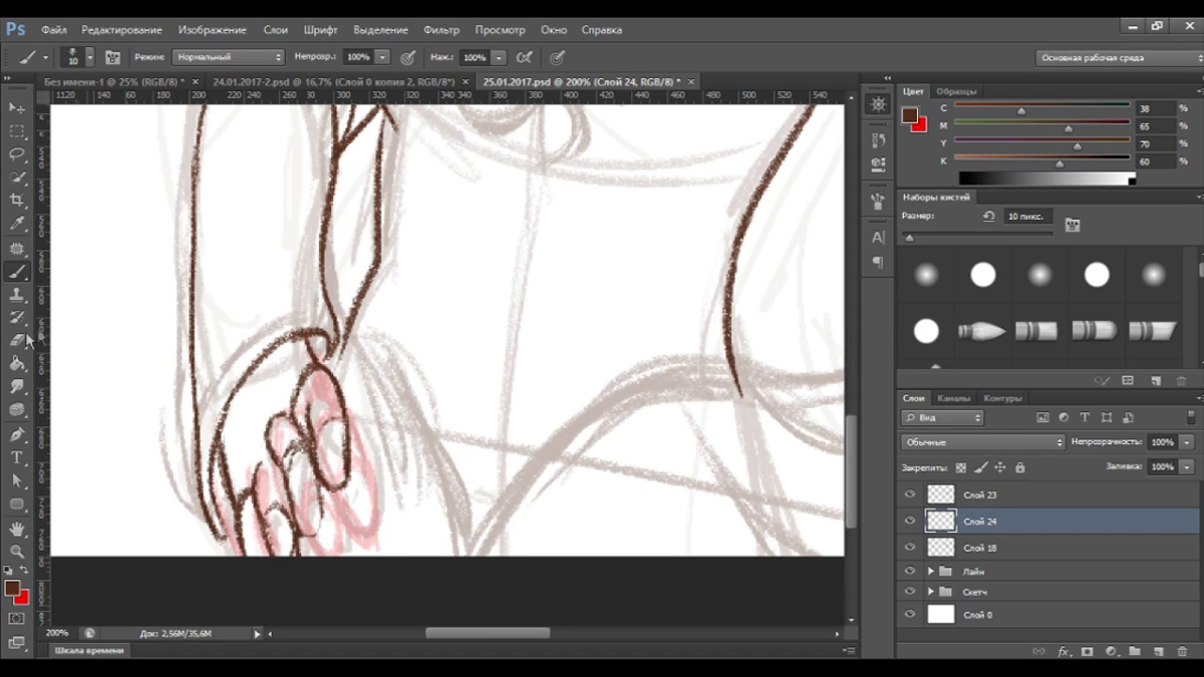
pyautogui.press('e')
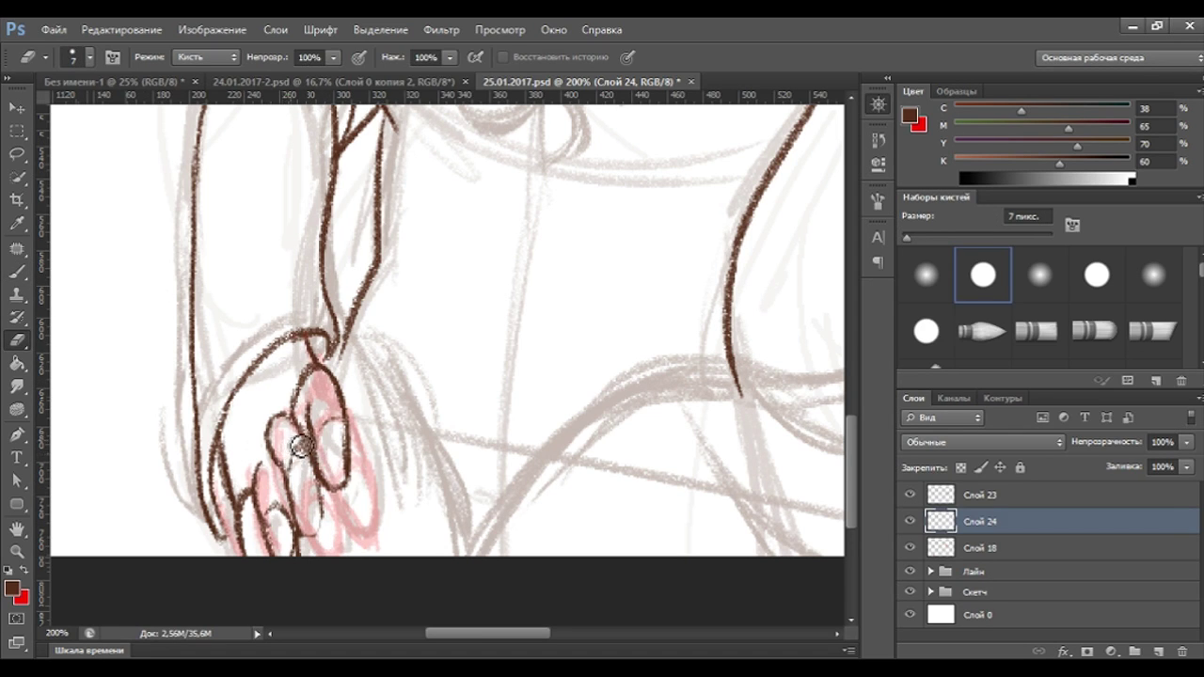
pyautogui.click(17, 272)
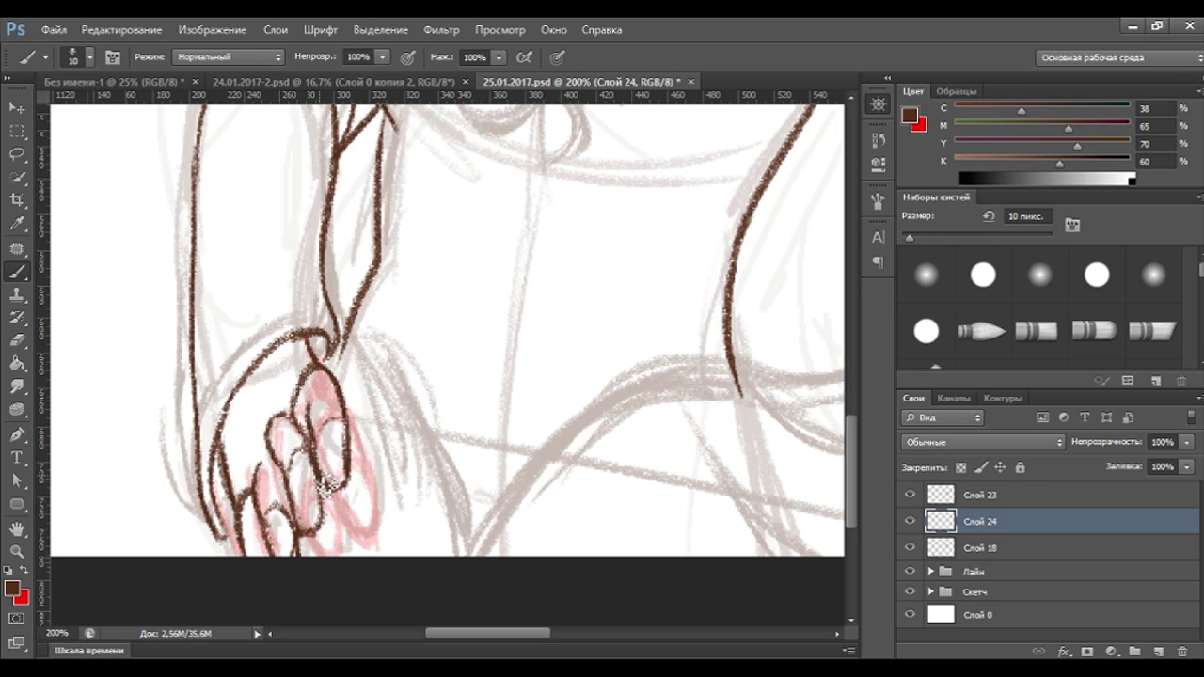
pyautogui.press('e')
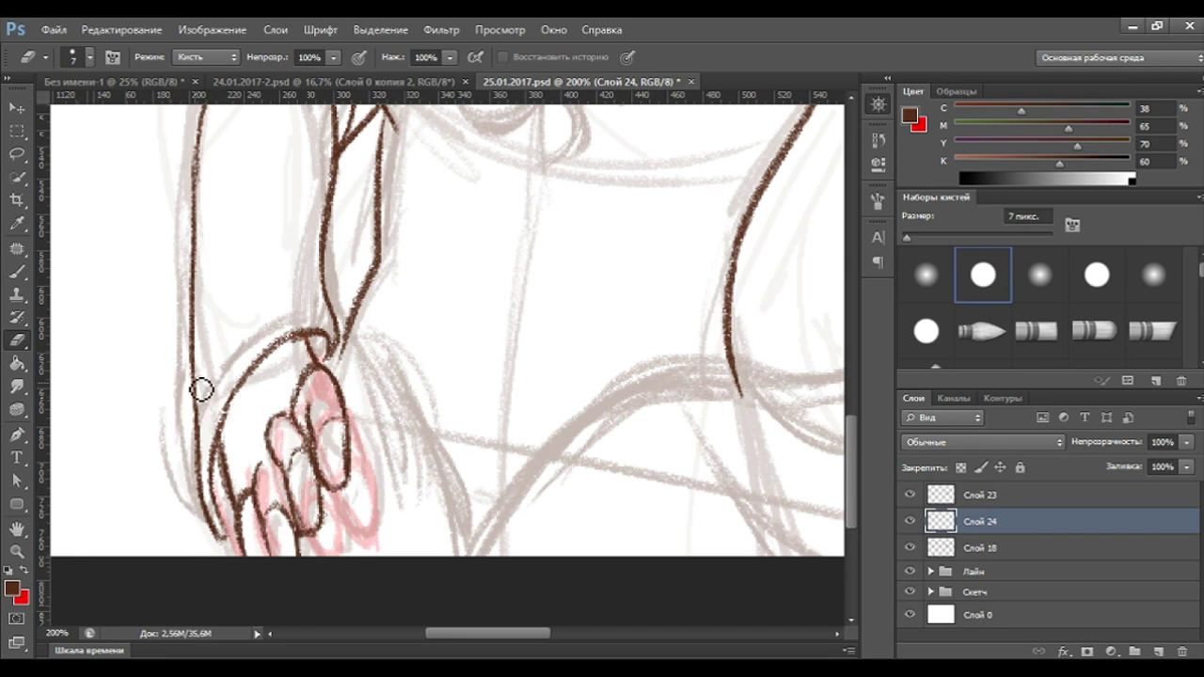
pyautogui.click(16, 272)
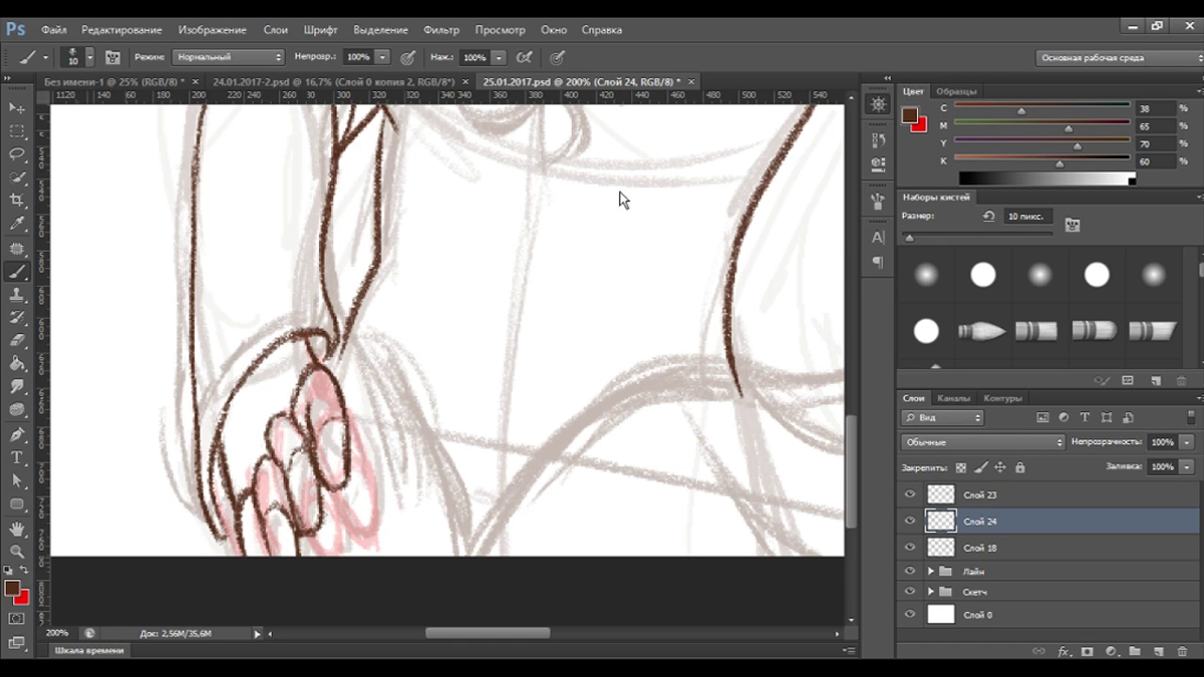
pyautogui.hotkey('ctrl', '-')
pyautogui.hotkey('ctrl', '-')
# Move Слой 18 into the Скетч group, reselect Слой 24, and flip the canvas back to unmirrored.
pyautogui.click(909, 548)
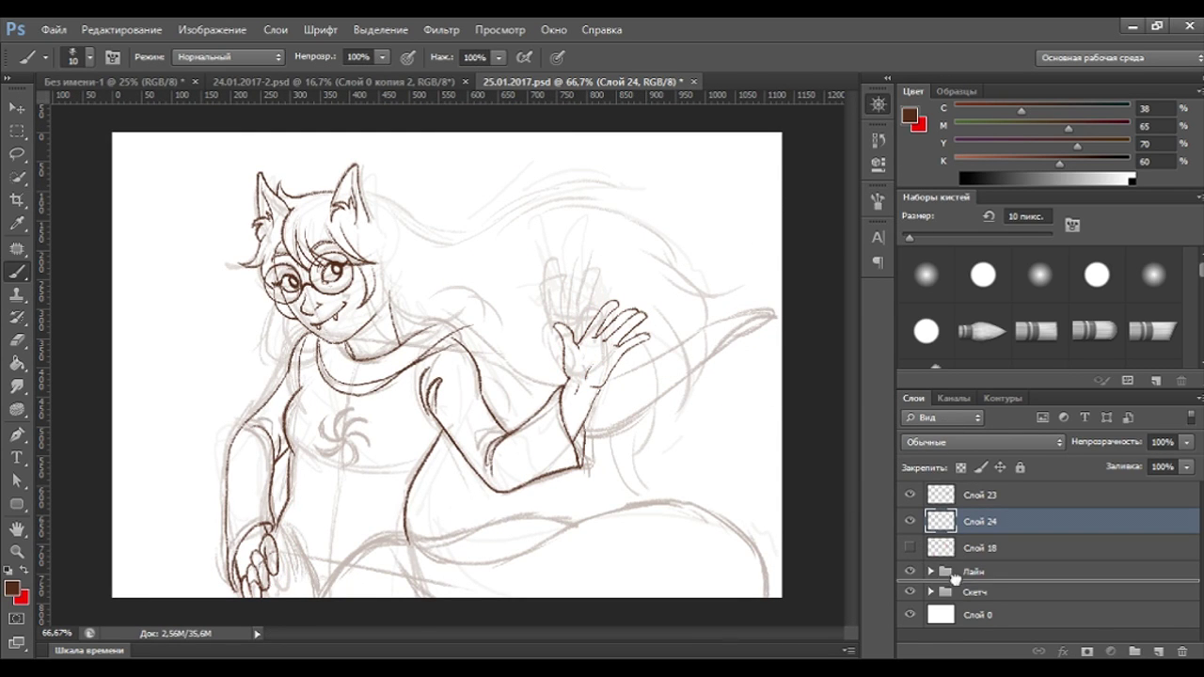
pyautogui.moveTo(957, 551); pyautogui.dragTo(969, 589)
pyautogui.scroll(1, 262, 555)
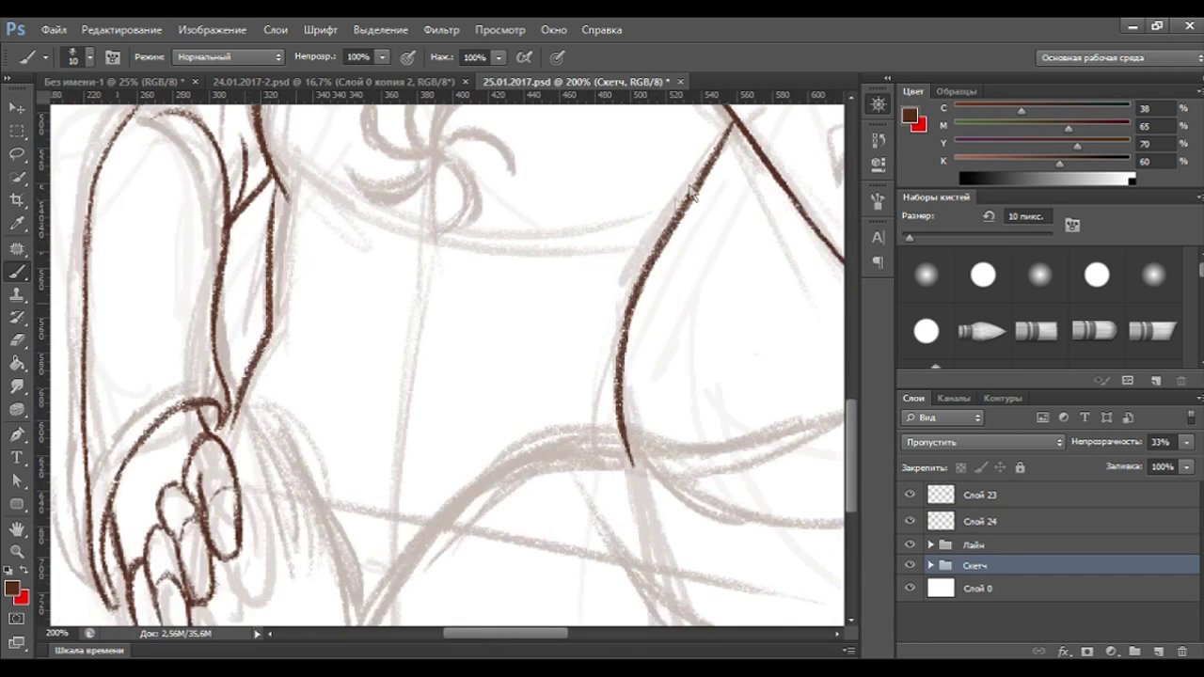
pyautogui.click(17, 340)
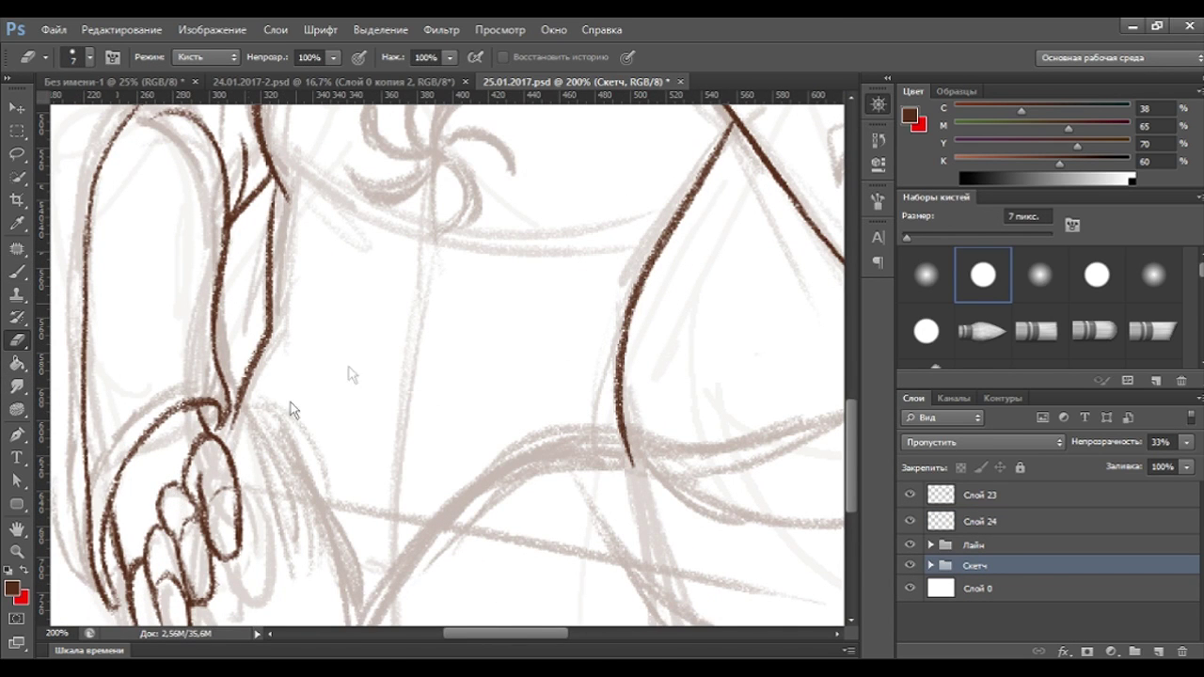
pyautogui.click(1009, 499)
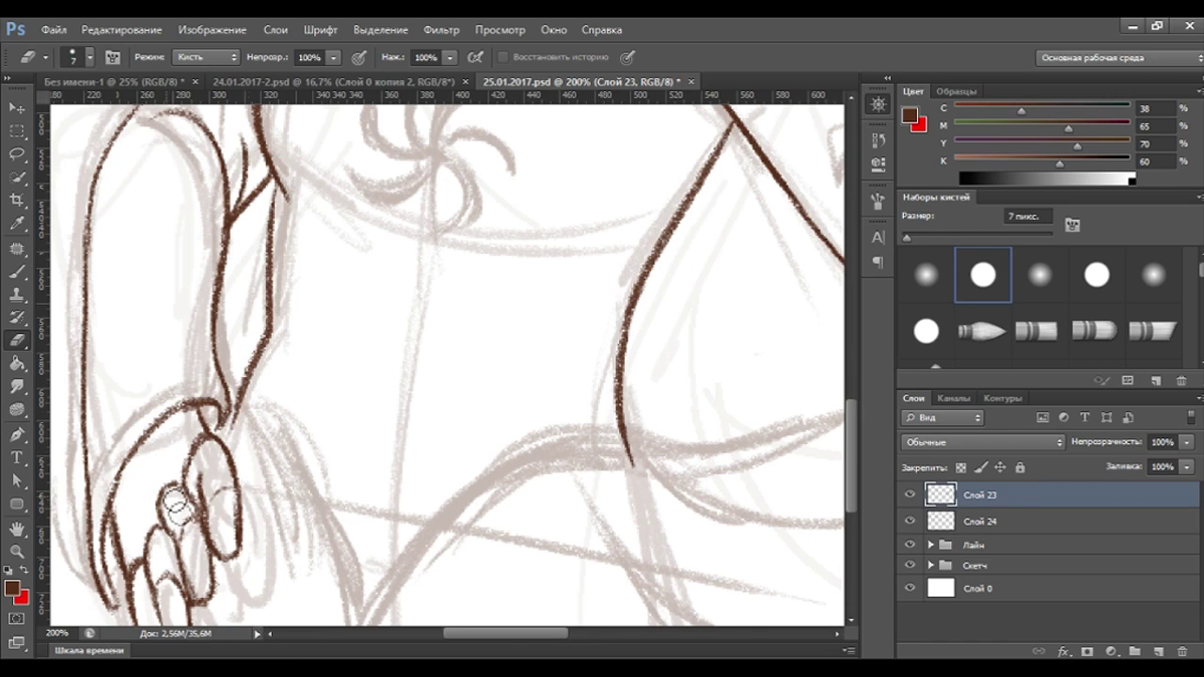
pyautogui.click(969, 522)
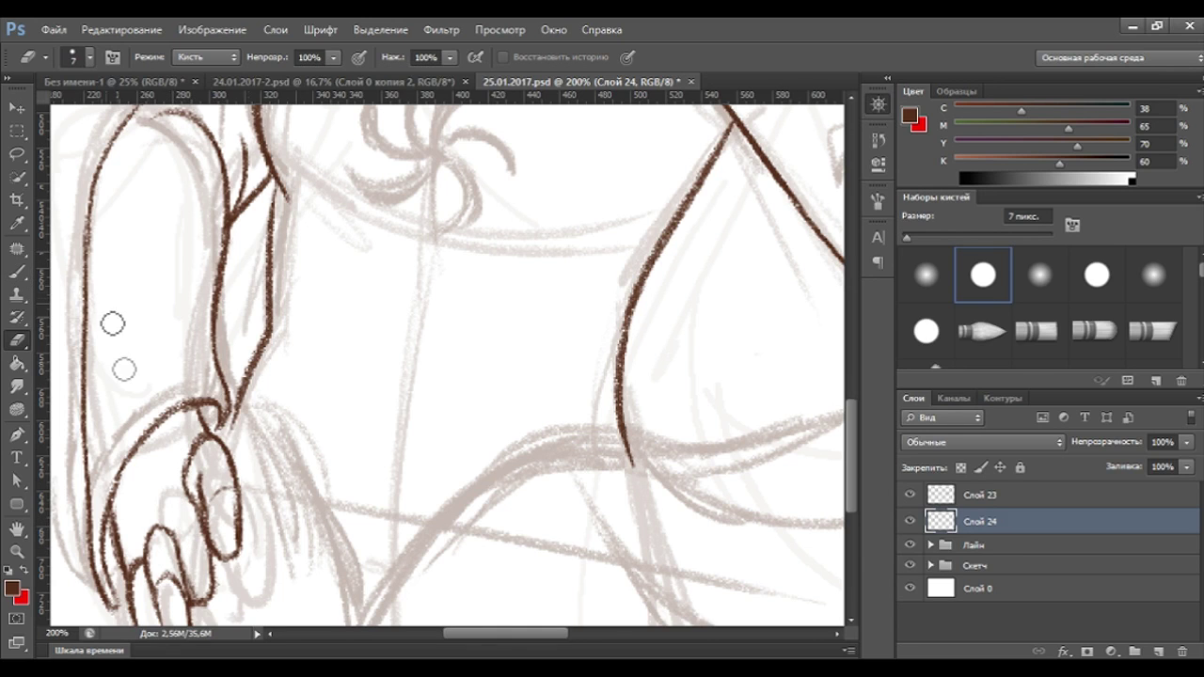
pyautogui.press('b')
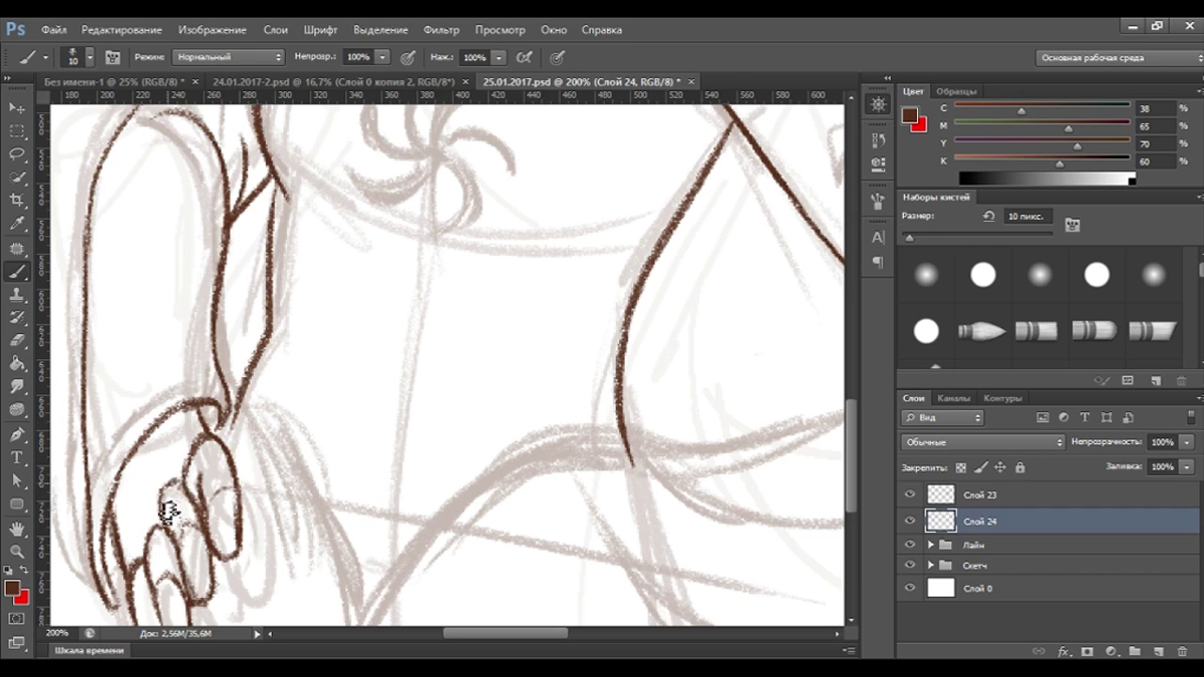
pyautogui.hotkey('ctrl', '-')
pyautogui.hotkey('ctrl', '-')
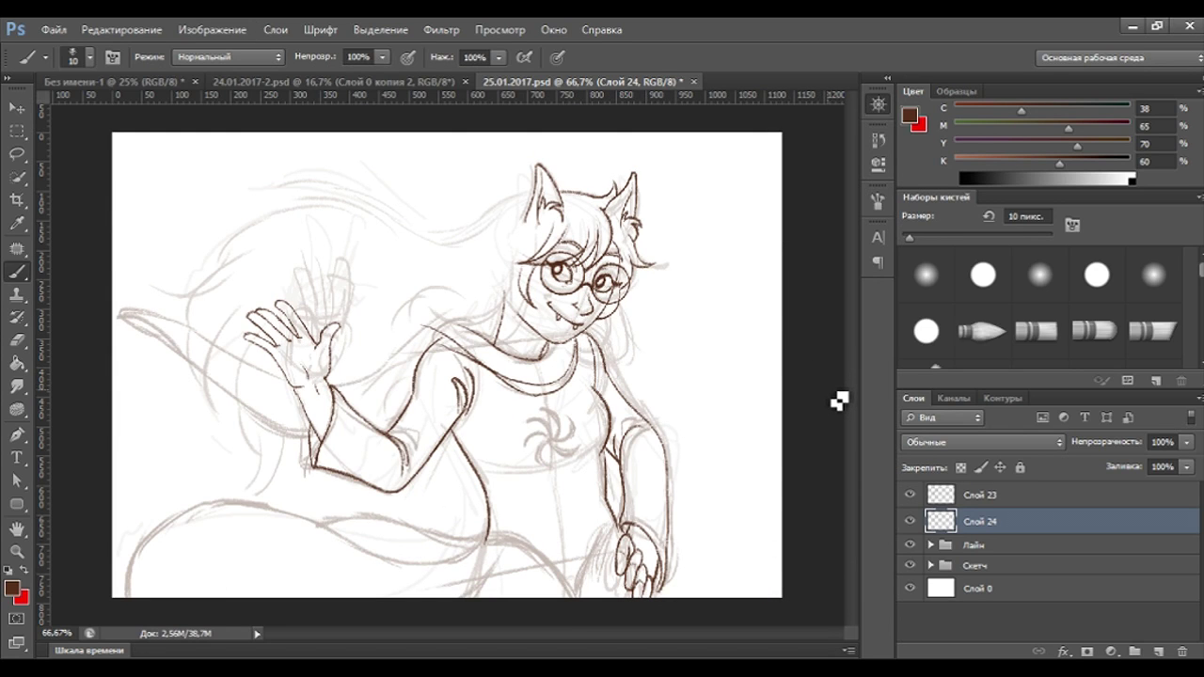
pyautogui.press('h')
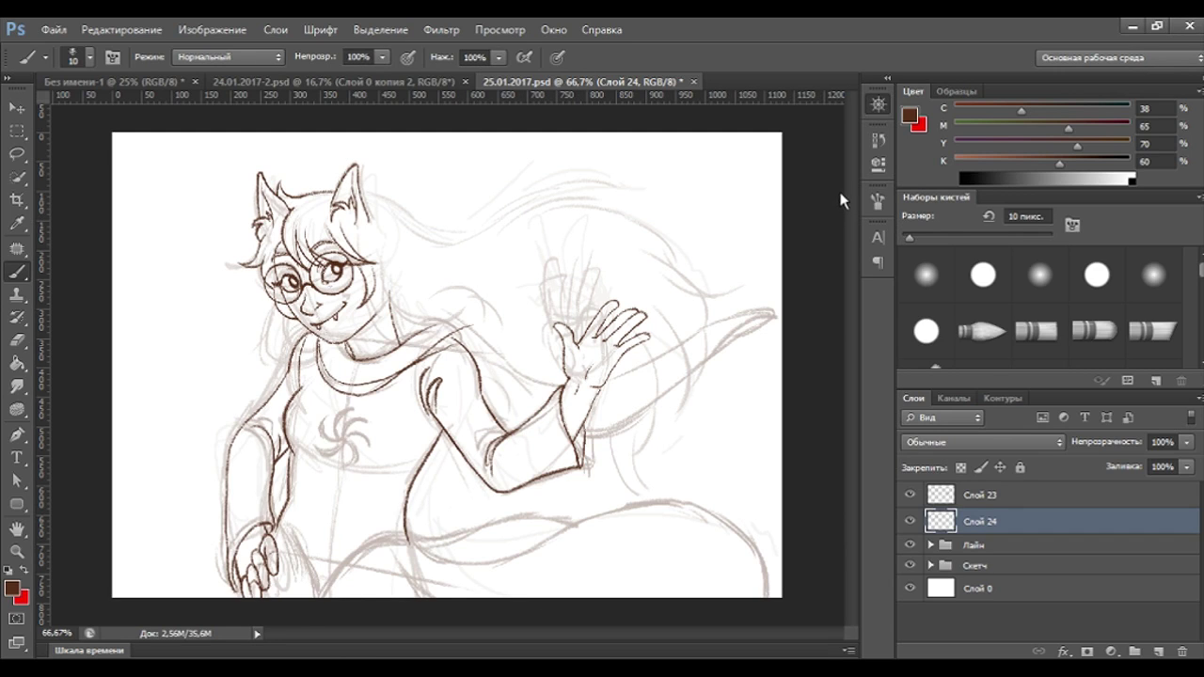
# Duplicate Слой 24 as Слой 24 копия and hide the original.
pyautogui.click(910, 521)
pyautogui.click(910, 521)
pyautogui.hotkey('ctrl', 'j')
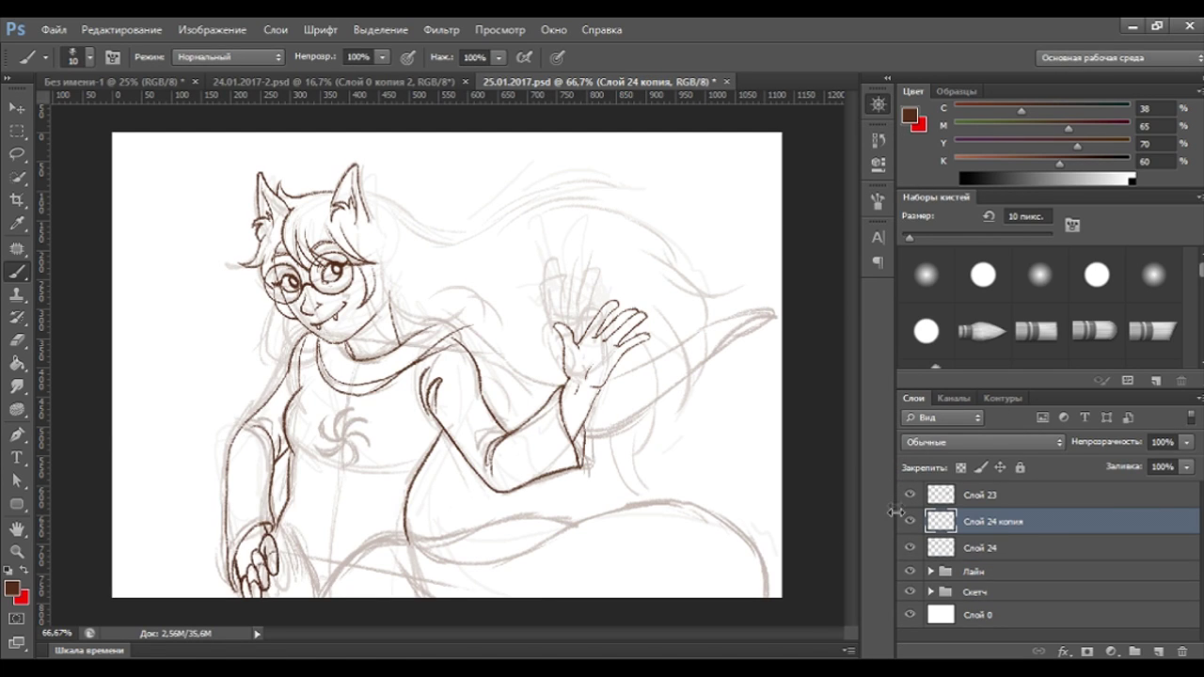
pyautogui.click(910, 547)
# Free-transform the copied hand larger, reshape its top-left corner, and nudge it right.
pyautogui.hotkey('ctrl', 't')
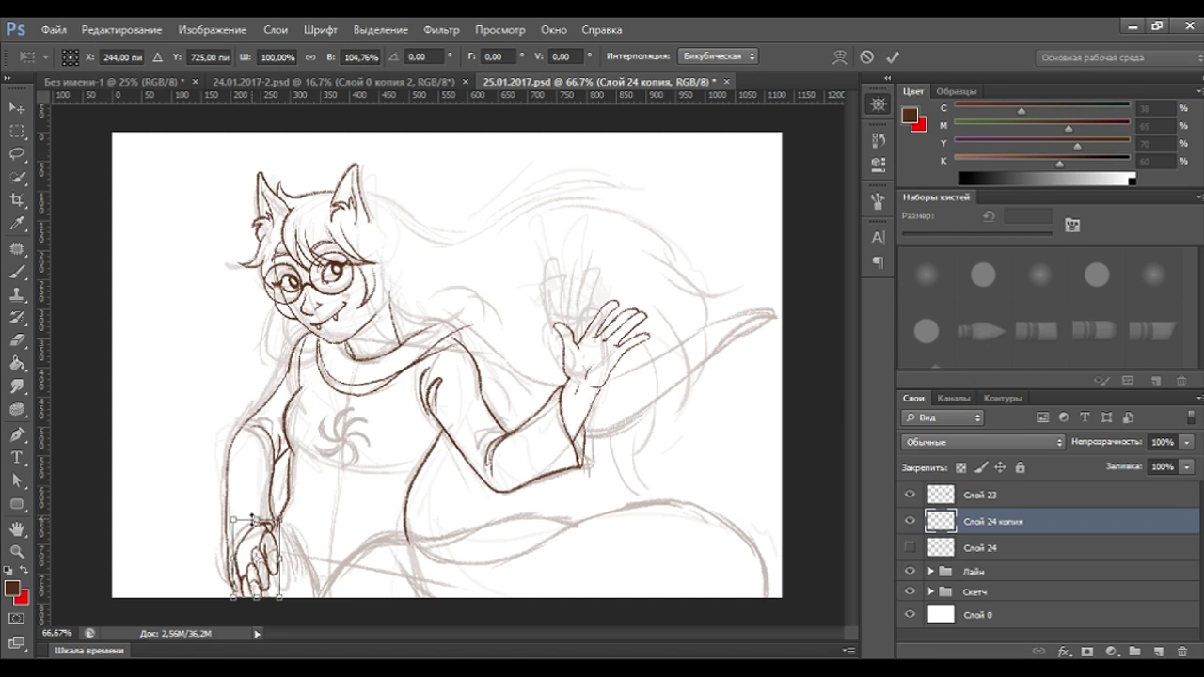
pyautogui.moveTo(232, 520); pyautogui.dragTo(233, 522)
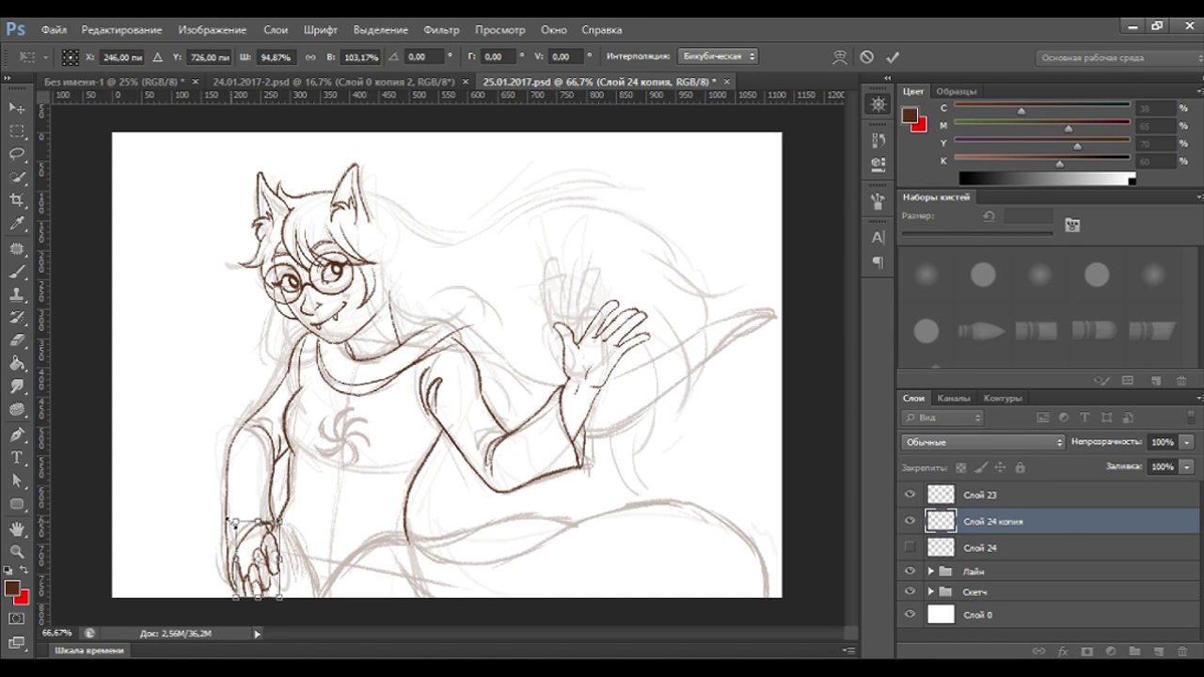
pyautogui.hotkey('ctrl', '+')
pyautogui.hotkey('ctrl', '+')
pyautogui.hotkey('ctrl', '+')
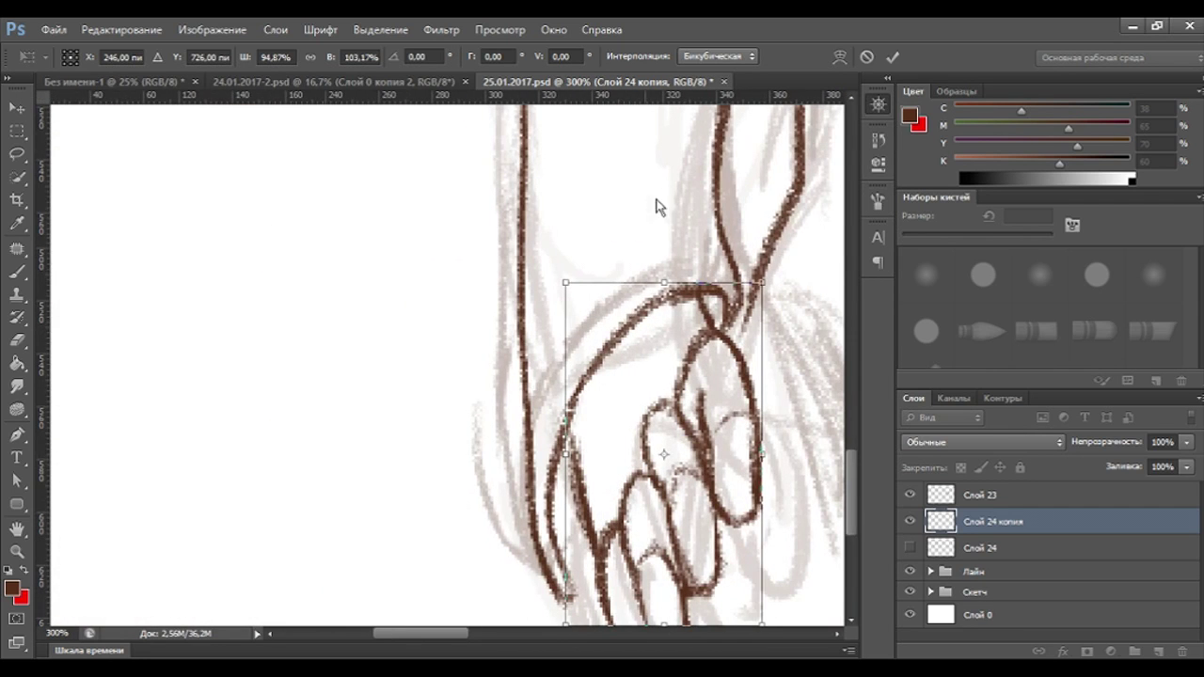
pyautogui.scroll(-3, 740, 201)
pyautogui.scroll(-2, 739, 201)
pyautogui.moveTo(511, 328)
pyautogui.mouseDown()
pyautogui.moveTo(483, 331)
pyautogui.moveTo(506, 318)
pyautogui.mouseUp()
pyautogui.press('Return')
pyautogui.press('b')
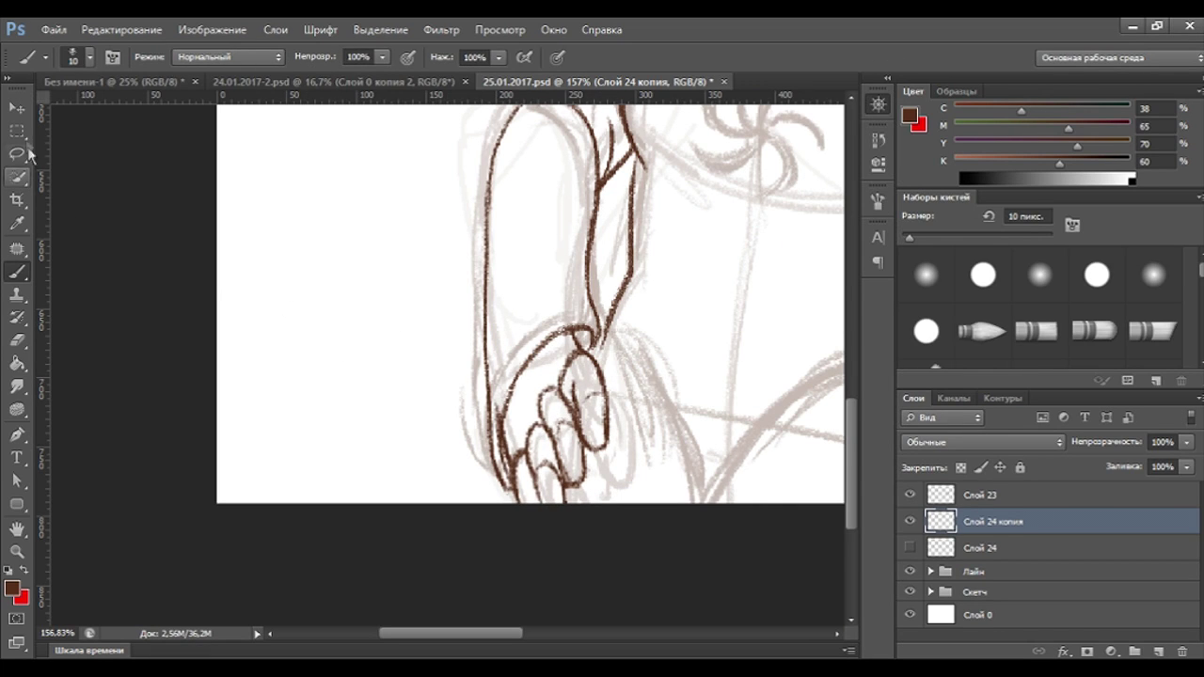
pyautogui.press('v')
pyautogui.press('Right')
pyautogui.press('Right')
pyautogui.press('Right')
pyautogui.press('Right')
pyautogui.press('Right')
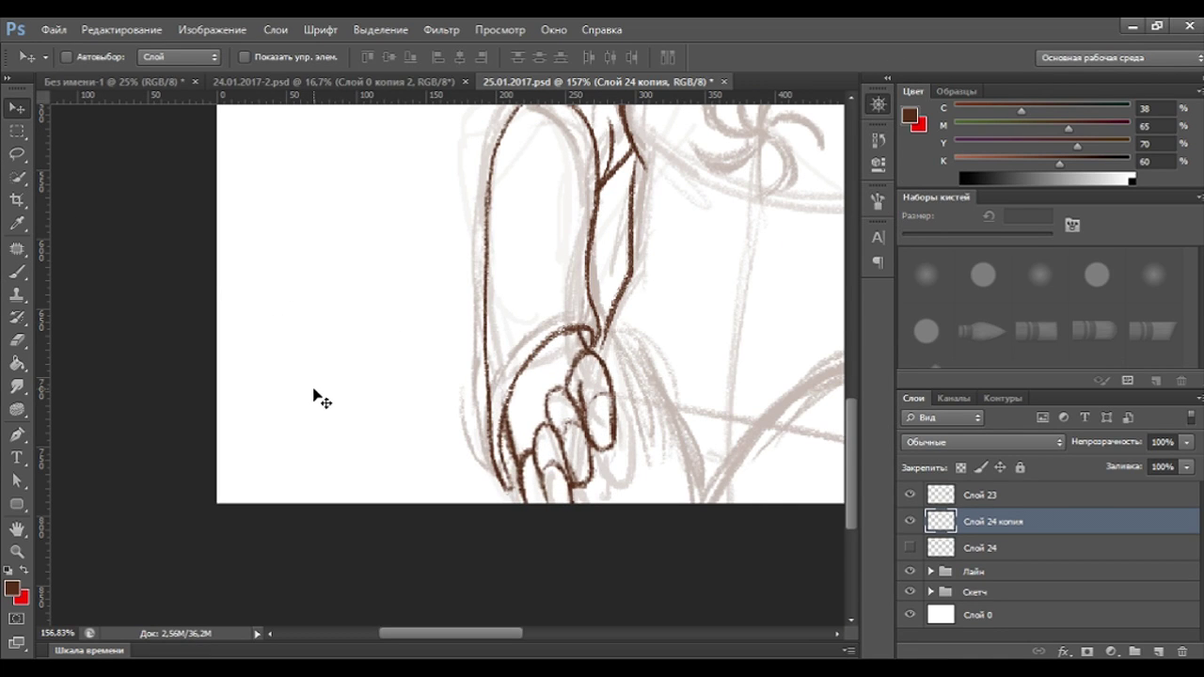
# Zoom out, compare against the original Слой 24, keep it hidden, and select it.
pyautogui.hotkey('ctrl', '-')
pyautogui.hotkey('ctrl', '-')
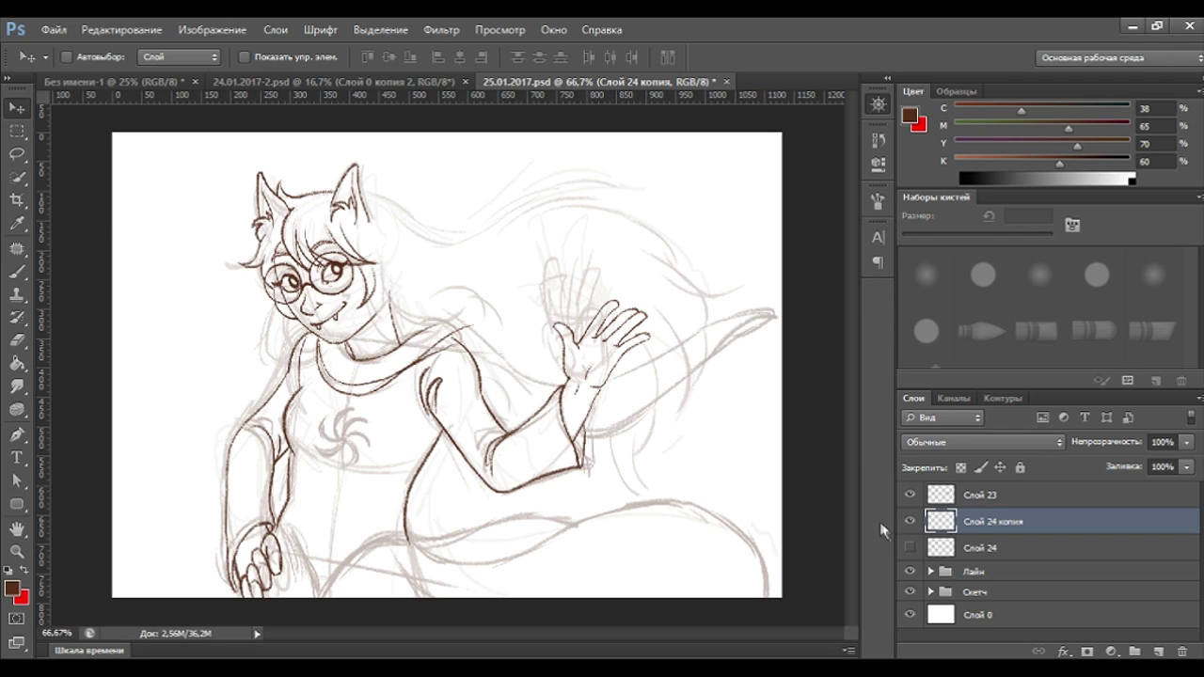
pyautogui.click(910, 551)
pyautogui.click(913, 550)
pyautogui.click(988, 551)
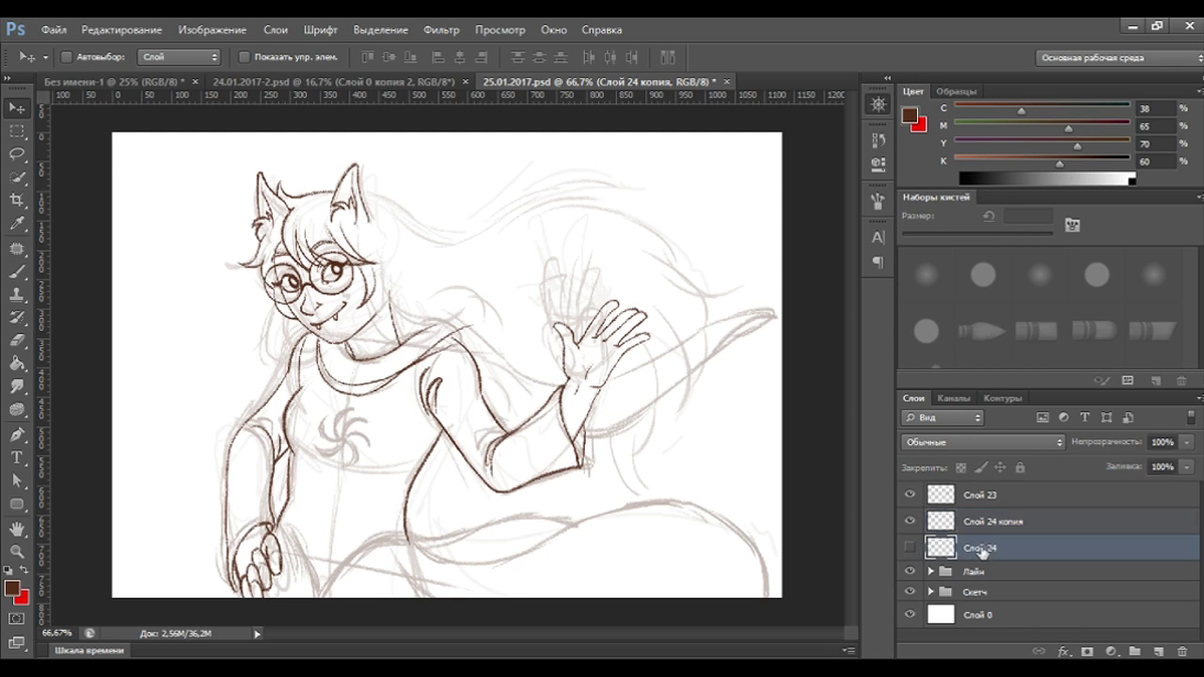
# Move Слой 23 and Слой 24 into the Лайн group and add new layer Слой 25.
pyautogui.click(1001, 499)
pyautogui.keyDown('shift'); pyautogui.click(999, 551); pyautogui.keyUp('shift')
pyautogui.click(931, 571)
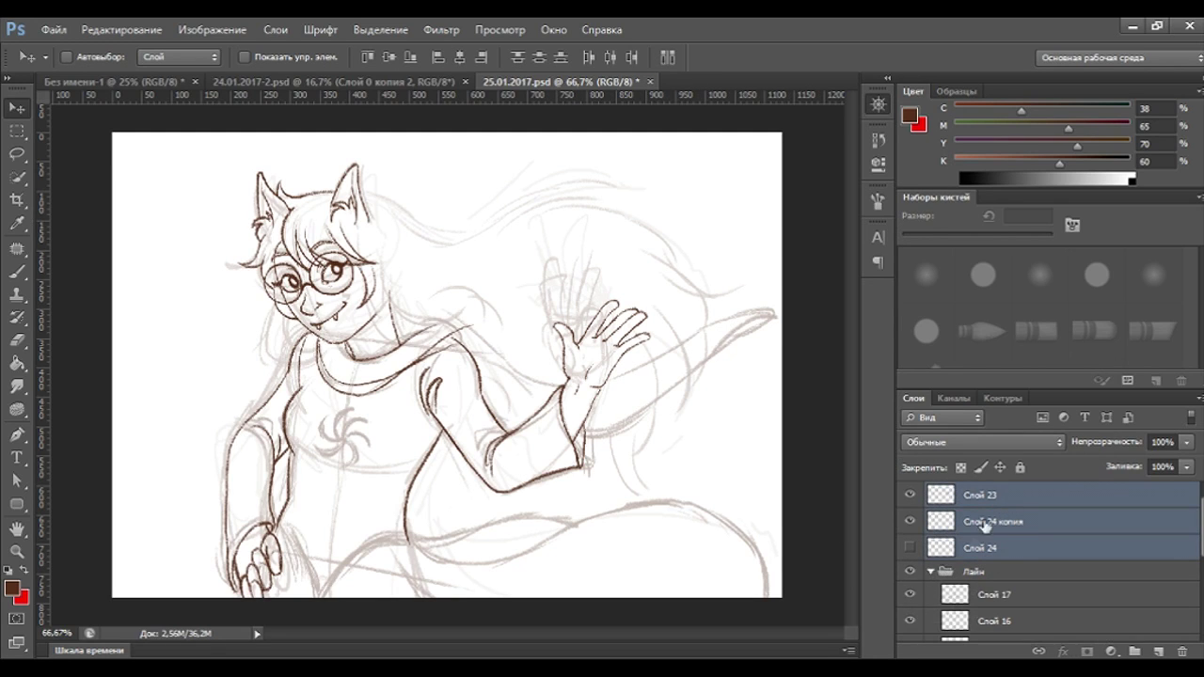
pyautogui.moveTo(984, 496); pyautogui.dragTo(975, 576)
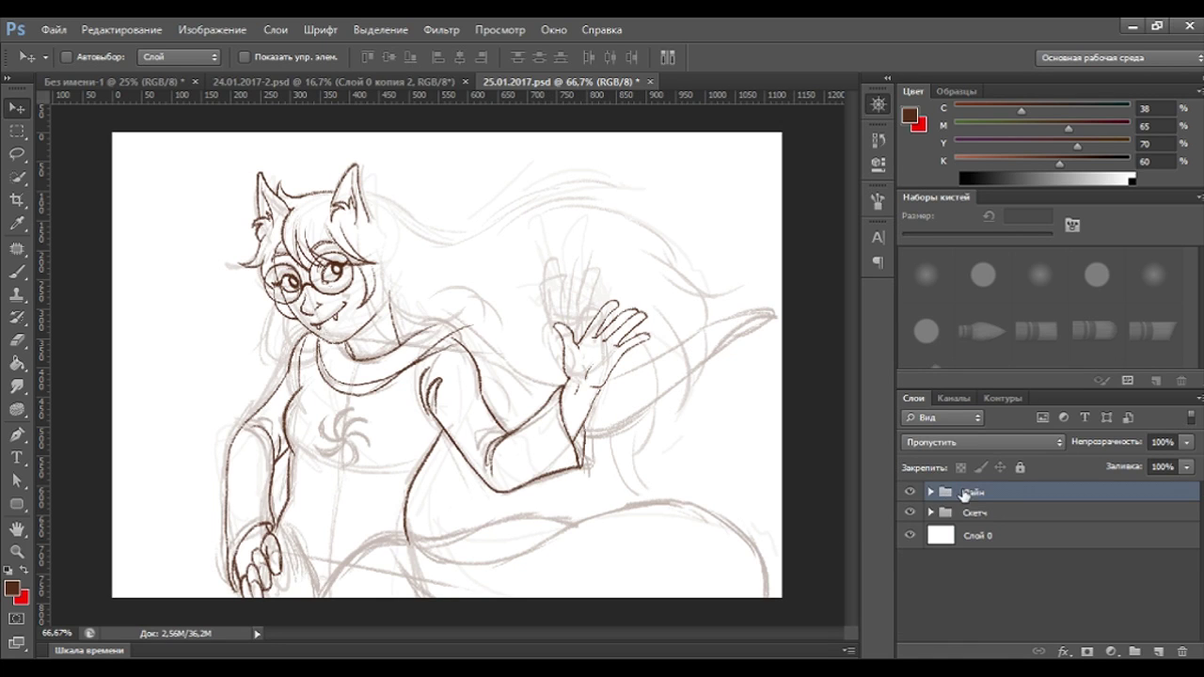
pyautogui.click(1159, 651)
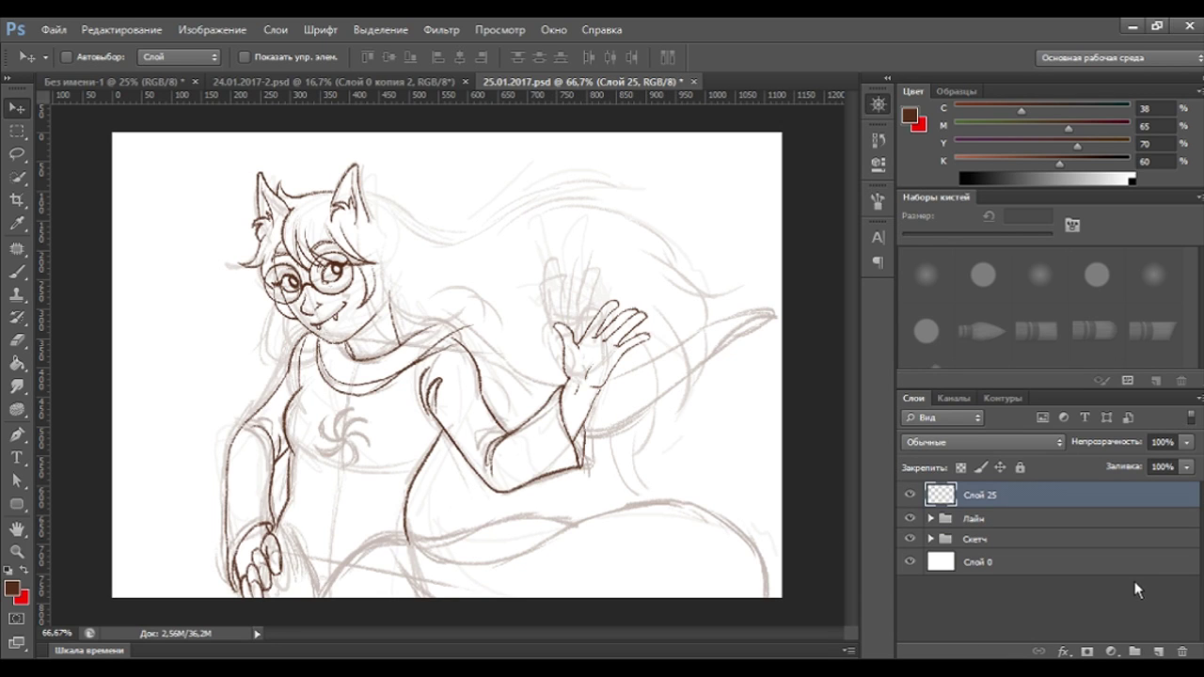
# With the Brush at 100% zoom, ink first strokes near the lower hand and torso.
pyautogui.click(18, 272)
pyautogui.hotkey('ctrl', '+')
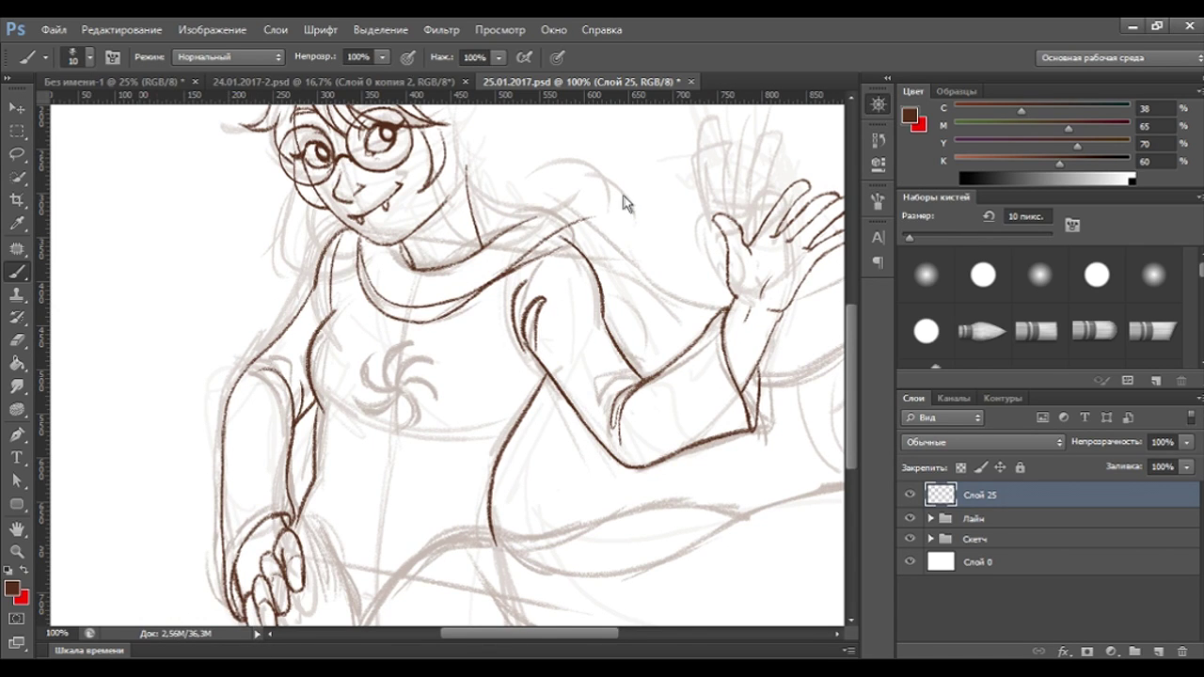
pyautogui.hotkey('ctrl', '-')
pyautogui.hotkey('ctrl', '-')
pyautogui.hotkey('ctrl', '+')
pyautogui.hotkey('ctrl', '+')
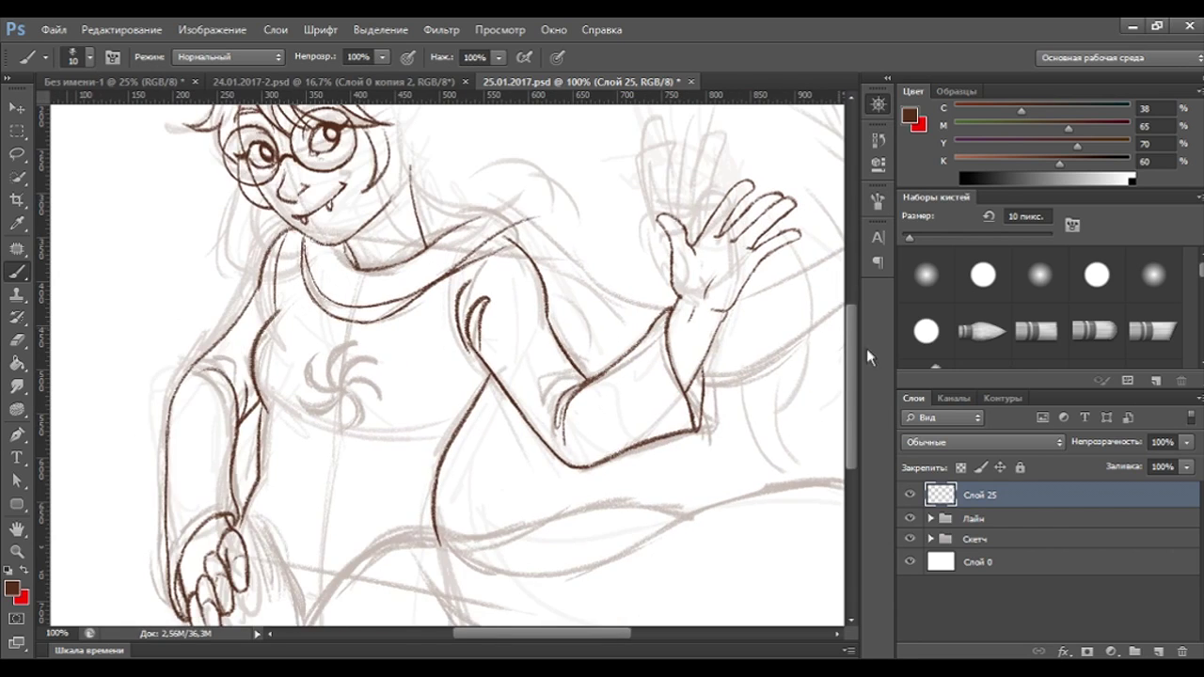
pyautogui.scroll(-3, 742, 403)
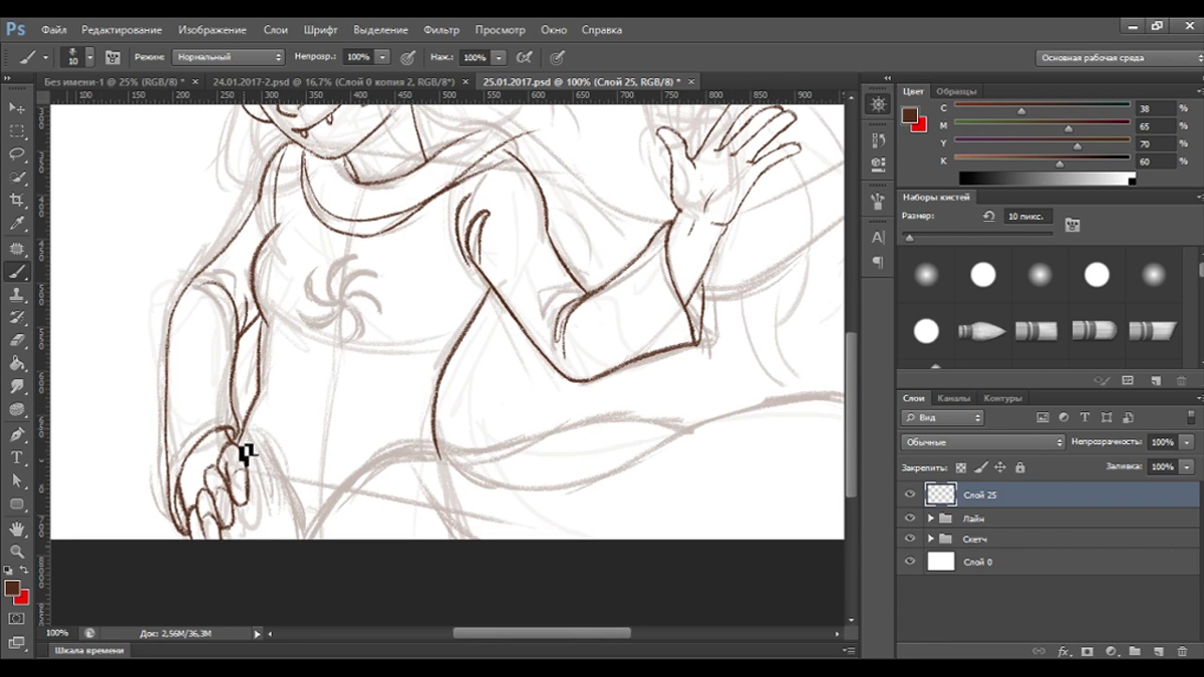
pyautogui.moveTo(256, 443); pyautogui.dragTo(282, 494)
pyautogui.moveTo(255, 430)
pyautogui.mouseDown()
pyautogui.moveTo(322, 536)
pyautogui.moveTo(471, 444)
pyautogui.mouseUp()
# Redraw the hip curve from the torso to the canvas bottom over several attempts.
pyautogui.hotkey('ctrl', 'z')
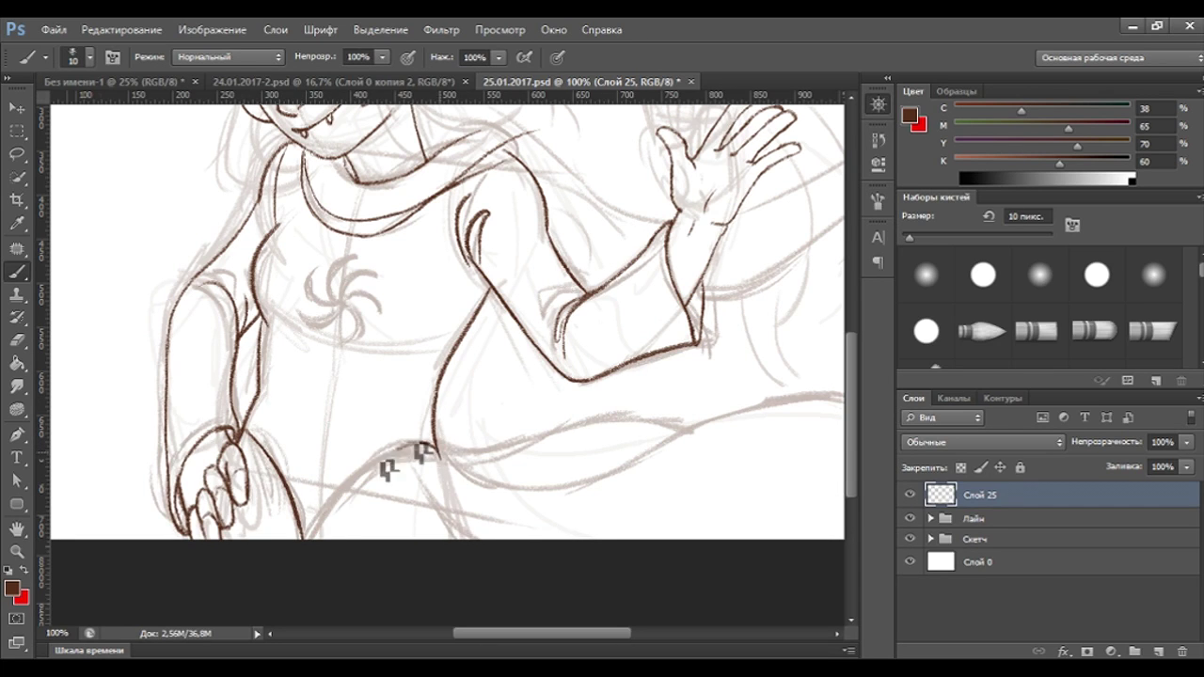
pyautogui.moveTo(448, 465); pyautogui.dragTo(304, 541)
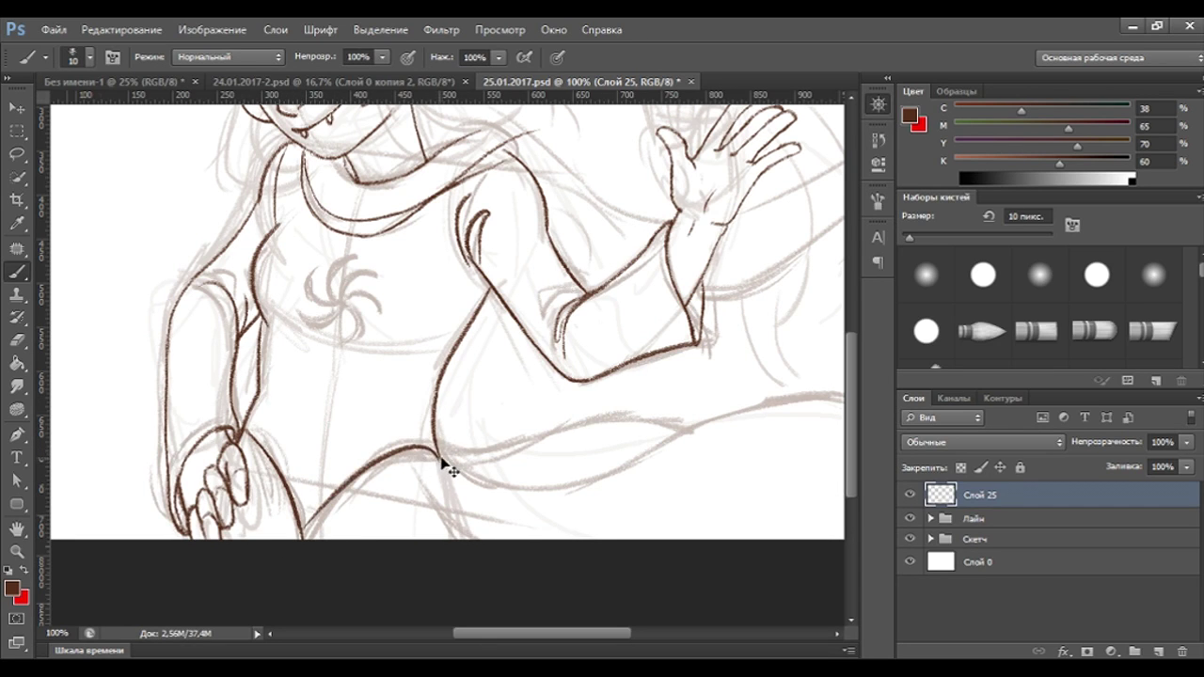
pyautogui.hotkey('ctrl', 'z')
pyautogui.moveTo(461, 449); pyautogui.dragTo(323, 545)
pyautogui.hotkey('ctrl', 'z')
pyautogui.moveTo(449, 469); pyautogui.dragTo(296, 572)
pyautogui.hotkey('ctrl', 'z')
pyautogui.moveTo(452, 464); pyautogui.dragTo(296, 585)
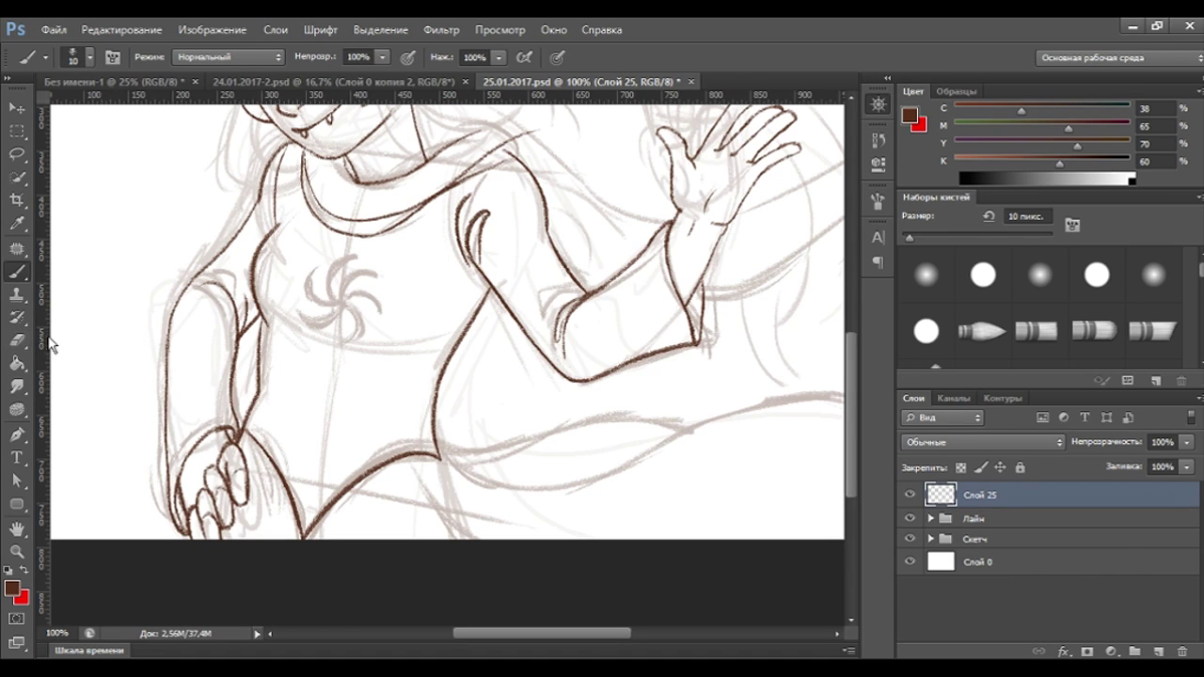
# Lasso around the wrist, clear the selection, and redraw the wrist-to-canvas-bottom line on Слой 25.
pyautogui.click(17, 154)
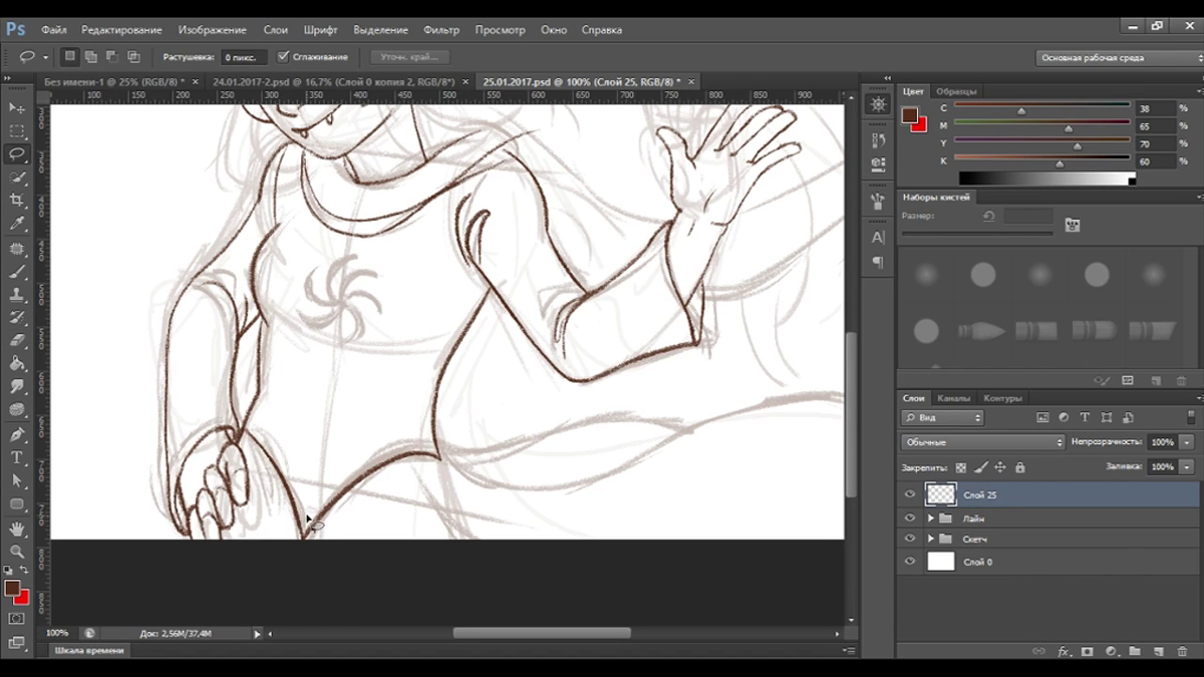
pyautogui.moveTo(303, 555); pyautogui.dragTo(268, 536)
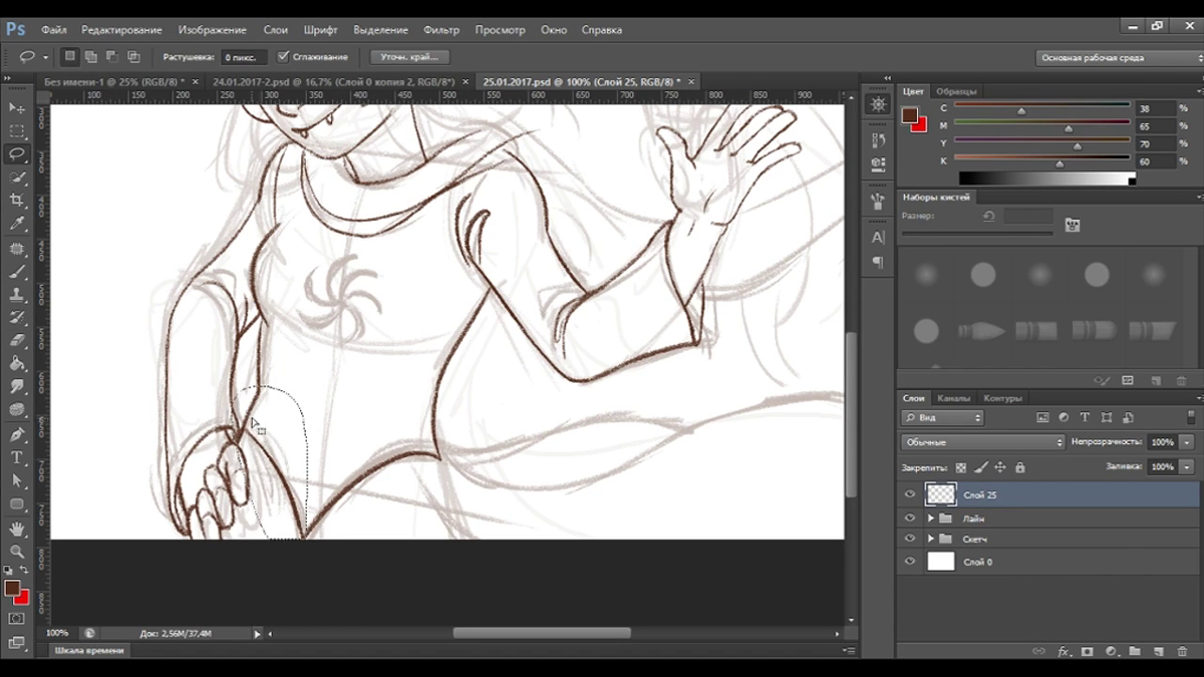
pyautogui.press('shift')
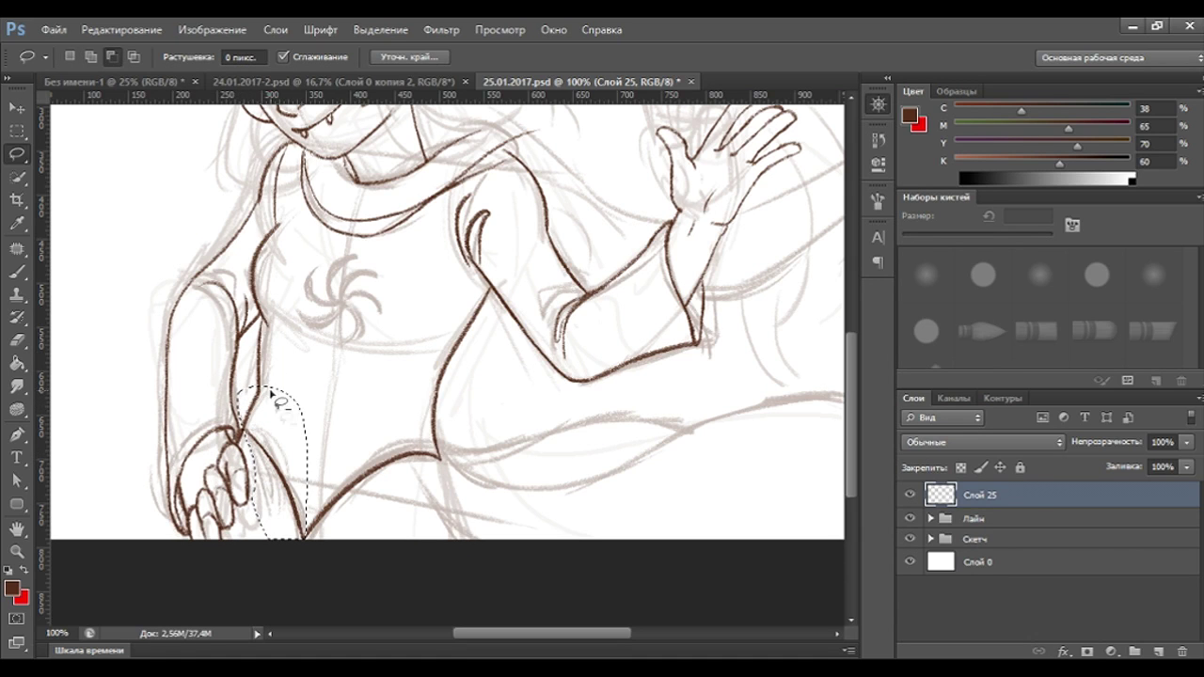
pyautogui.moveTo(243, 411); pyautogui.dragTo(318, 437)
pyautogui.click(314, 429)
pyautogui.click(27, 274)
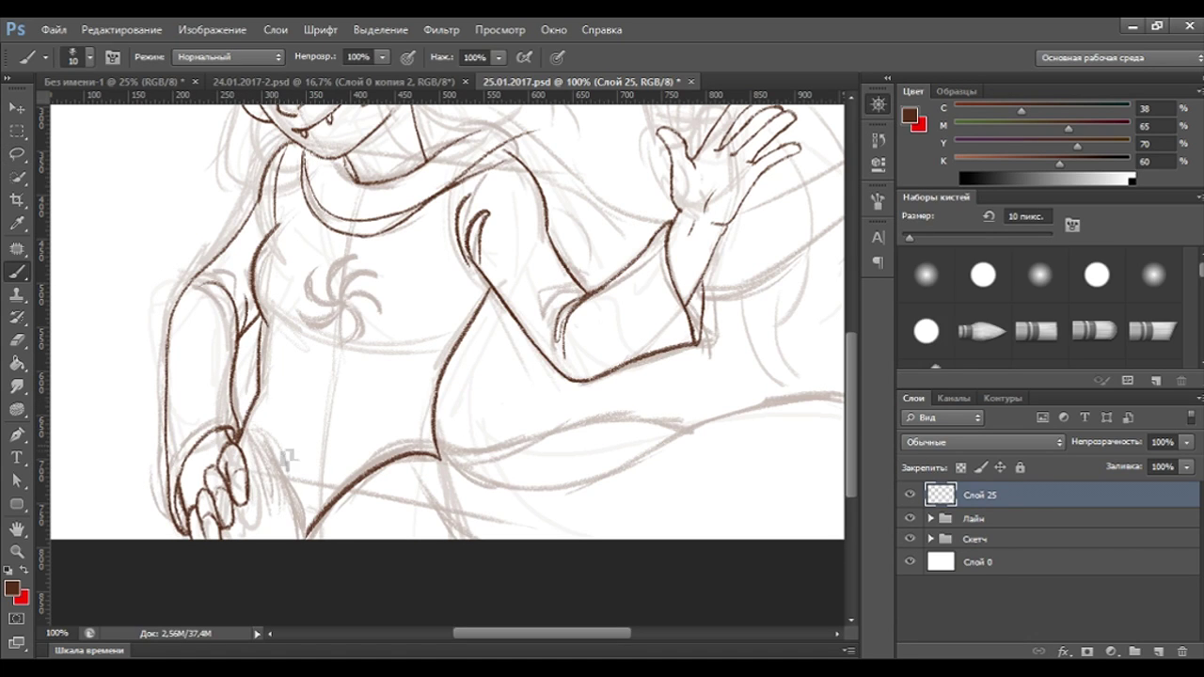
pyautogui.moveTo(251, 434); pyautogui.dragTo(303, 538)
pyautogui.hotkey('ctrl', 'z')
pyautogui.moveTo(250, 443); pyautogui.dragTo(305, 540)
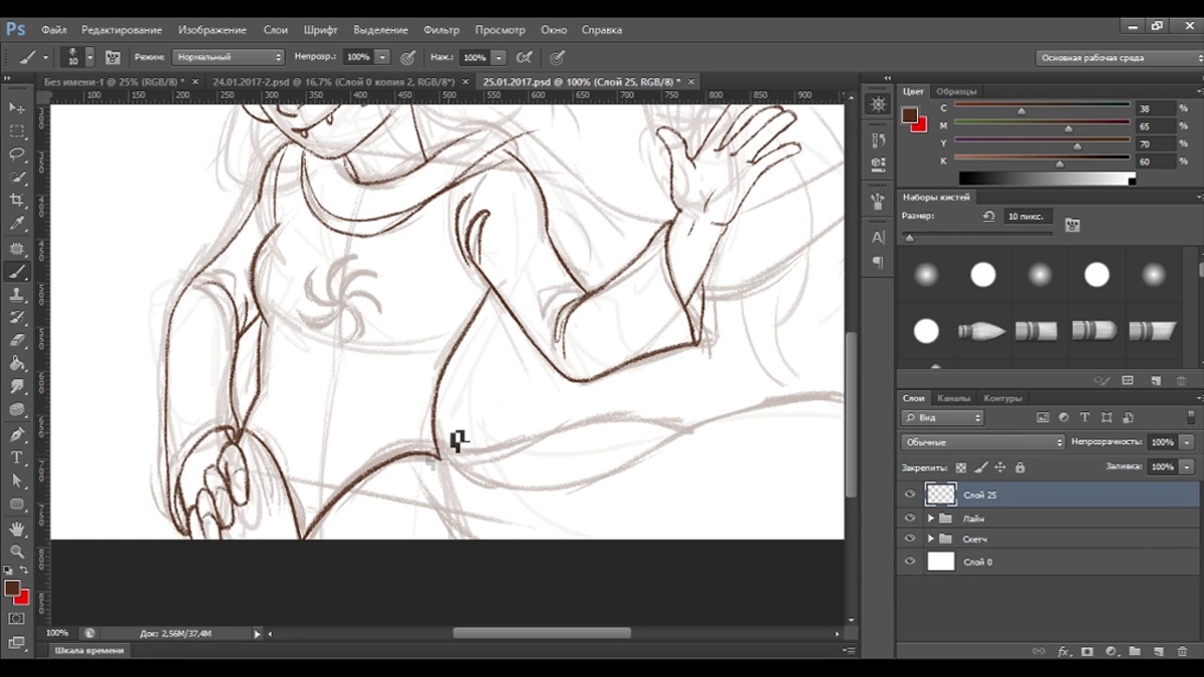
# Inspect the Лайн group's layers, show Слой 24 копия, and select Слой 17.
pyautogui.press('e')
pyautogui.click(909, 519)
pyautogui.click(908, 518)
pyautogui.click(931, 518)
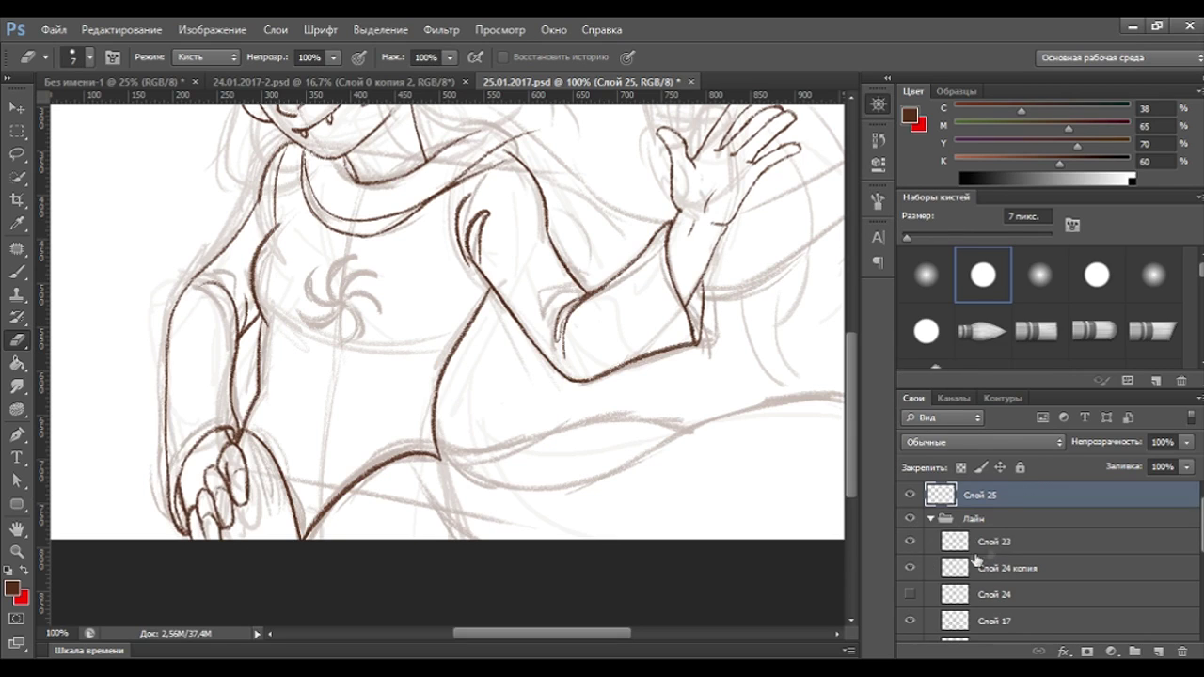
pyautogui.click(910, 570)
pyautogui.scroll(-2, 920, 588)
pyautogui.scroll(-1, 920, 588)
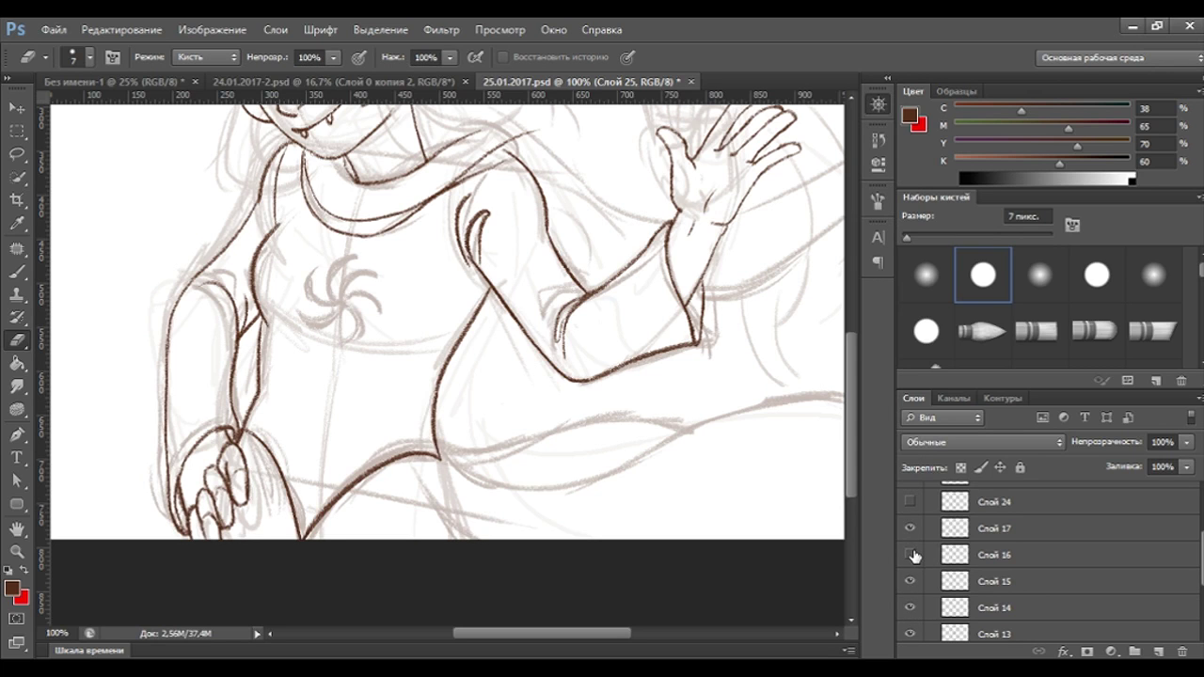
pyautogui.click(910, 529)
pyautogui.click(910, 528)
pyautogui.click(969, 529)
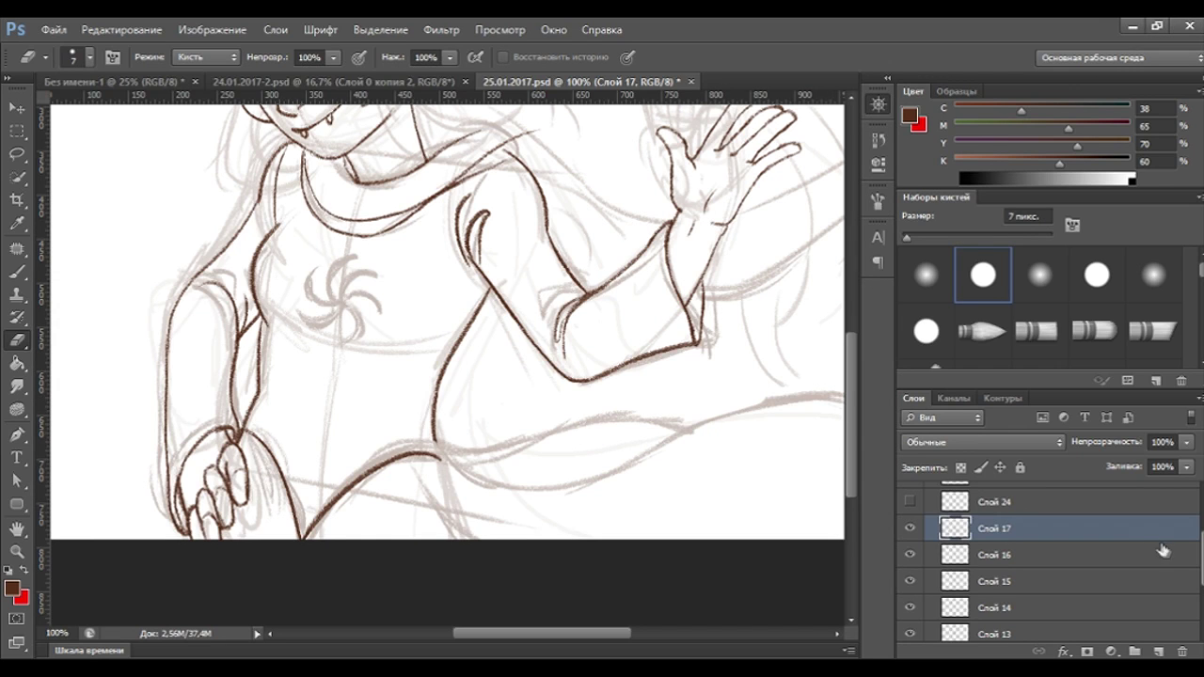
# Collapse the Лайн group, select Слой 25 with the 10 px Brush, and zoom out.
pyautogui.moveTo(1201, 529); pyautogui.dragTo(1091, 493)
pyautogui.click(932, 519)
pyautogui.click(978, 495)
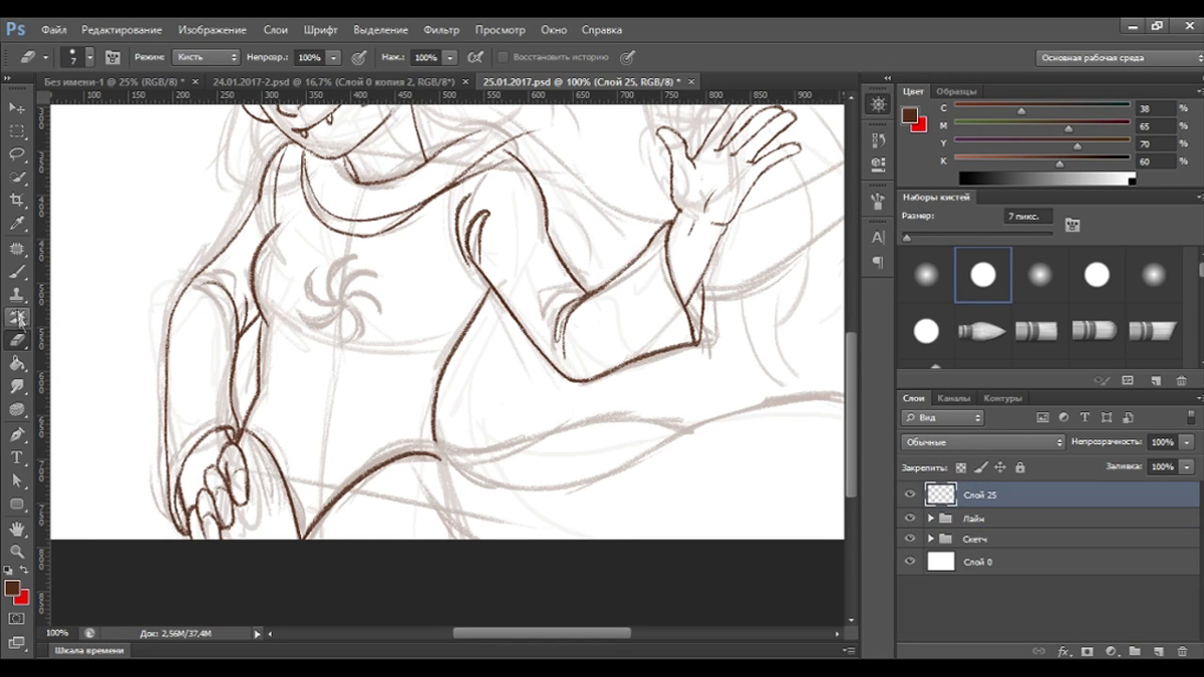
pyautogui.press('b')
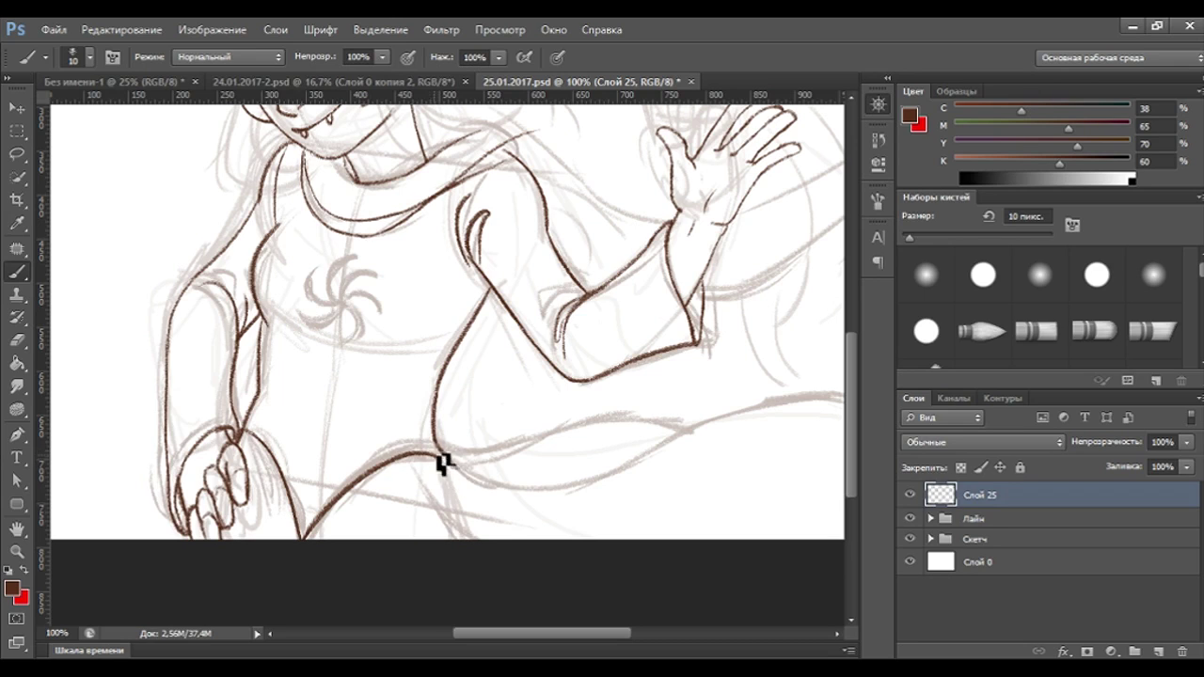
pyautogui.keyDown('ctrl'); pyautogui.click(543, 457); pyautogui.keyUp('ctrl')
pyautogui.hotkey('ctrl', '-')
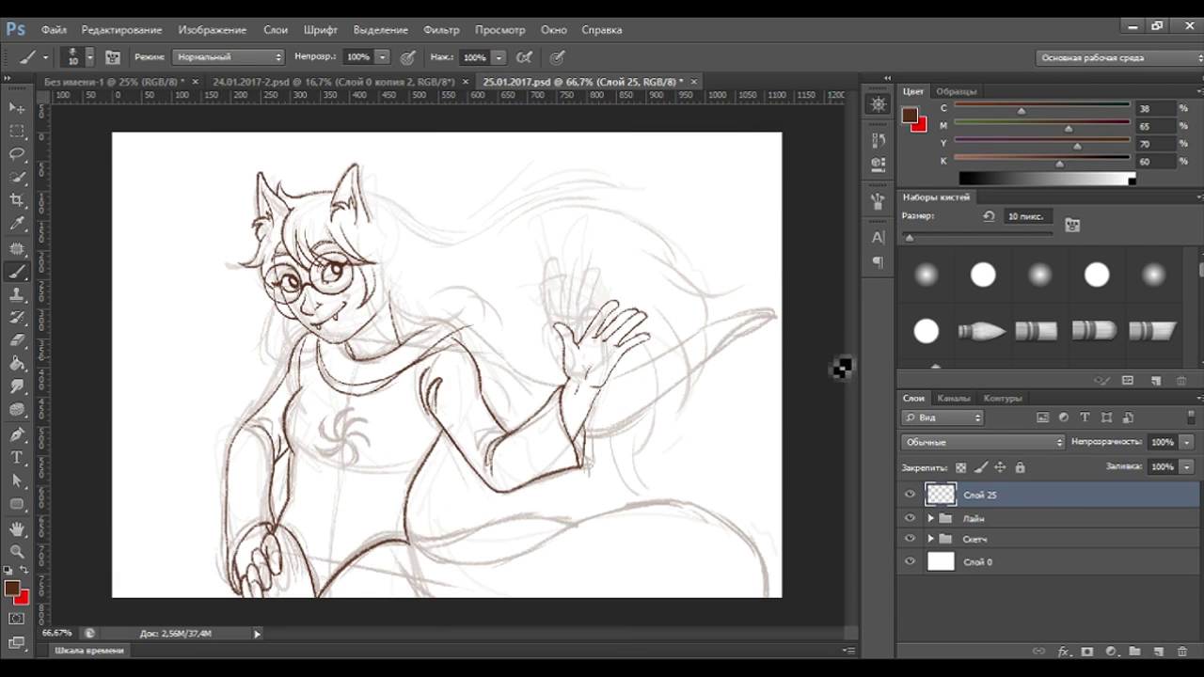
# On new layer Слой 26, ink the tail's lower curve, right edge down to the tip, and lower edge.
pyautogui.click(1158, 651)
pyautogui.moveTo(433, 560)
pyautogui.mouseDown()
pyautogui.moveTo(571, 552)
pyautogui.moveTo(738, 516)
pyautogui.mouseUp()
pyautogui.hotkey('ctrl', 'z')
pyautogui.moveTo(414, 562)
pyautogui.mouseDown()
pyautogui.moveTo(720, 517)
pyautogui.moveTo(781, 576)
pyautogui.mouseUp()
pyautogui.hotkey('ctrl', 'z')
pyautogui.moveTo(665, 511); pyautogui.dragTo(760, 591)
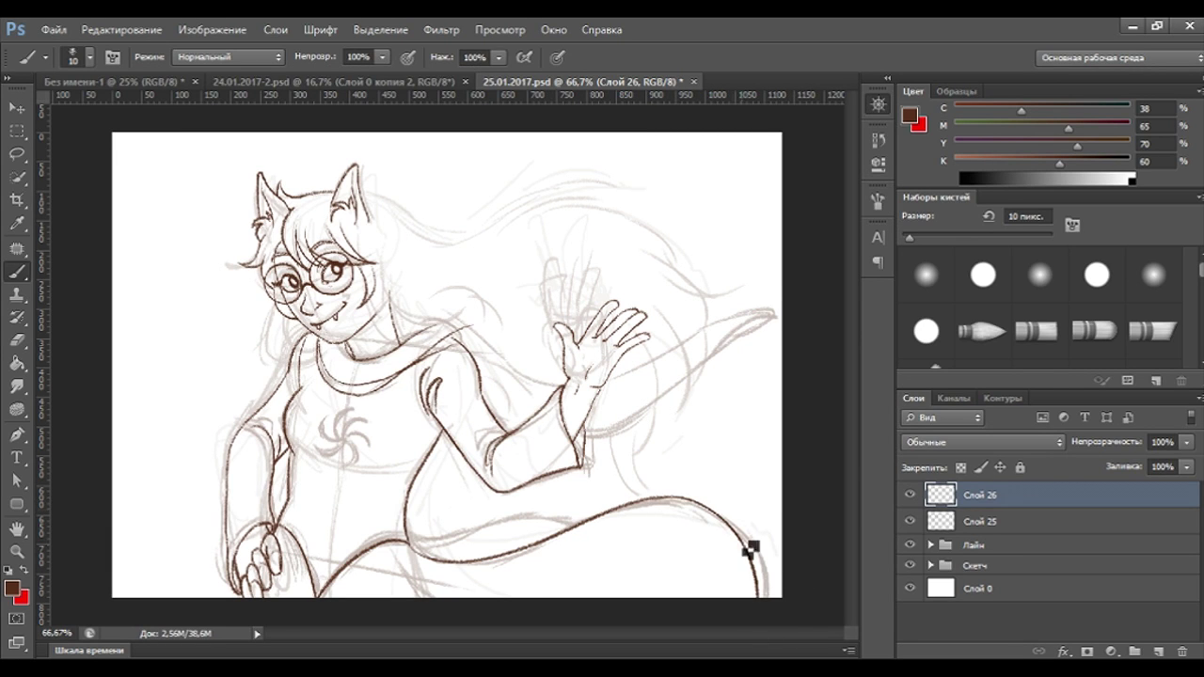
pyautogui.hotkey('ctrl', '+')
pyautogui.scroll(-3, 753, 396)
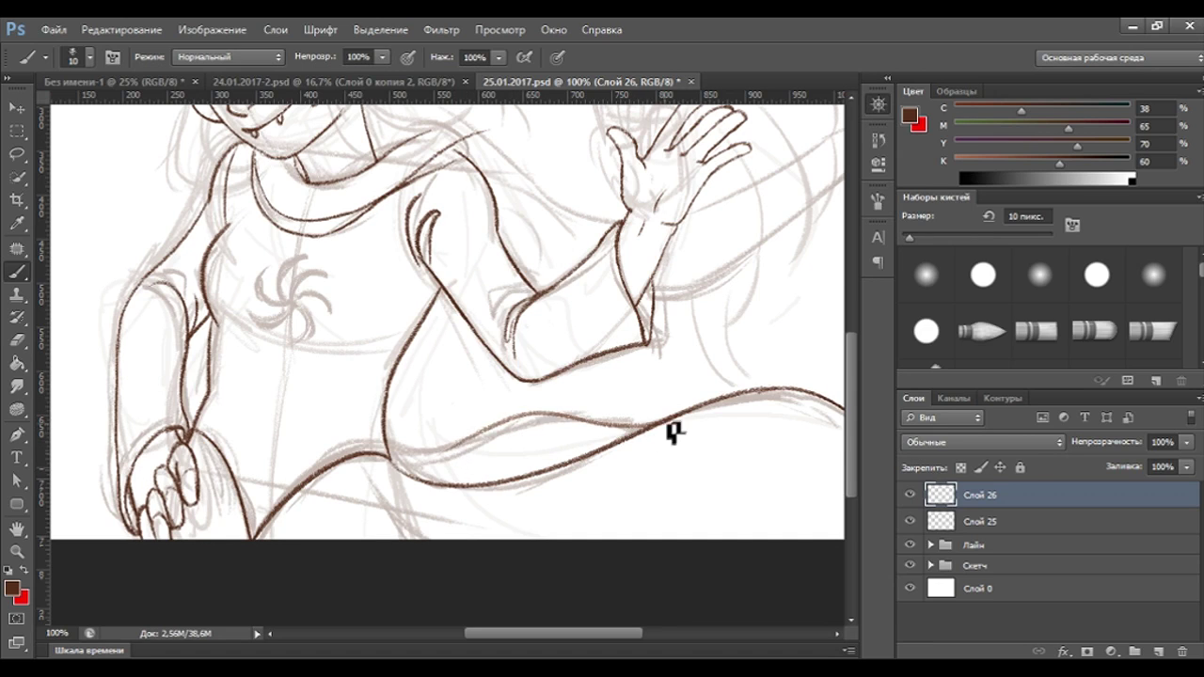
pyautogui.moveTo(624, 430); pyautogui.dragTo(360, 520)
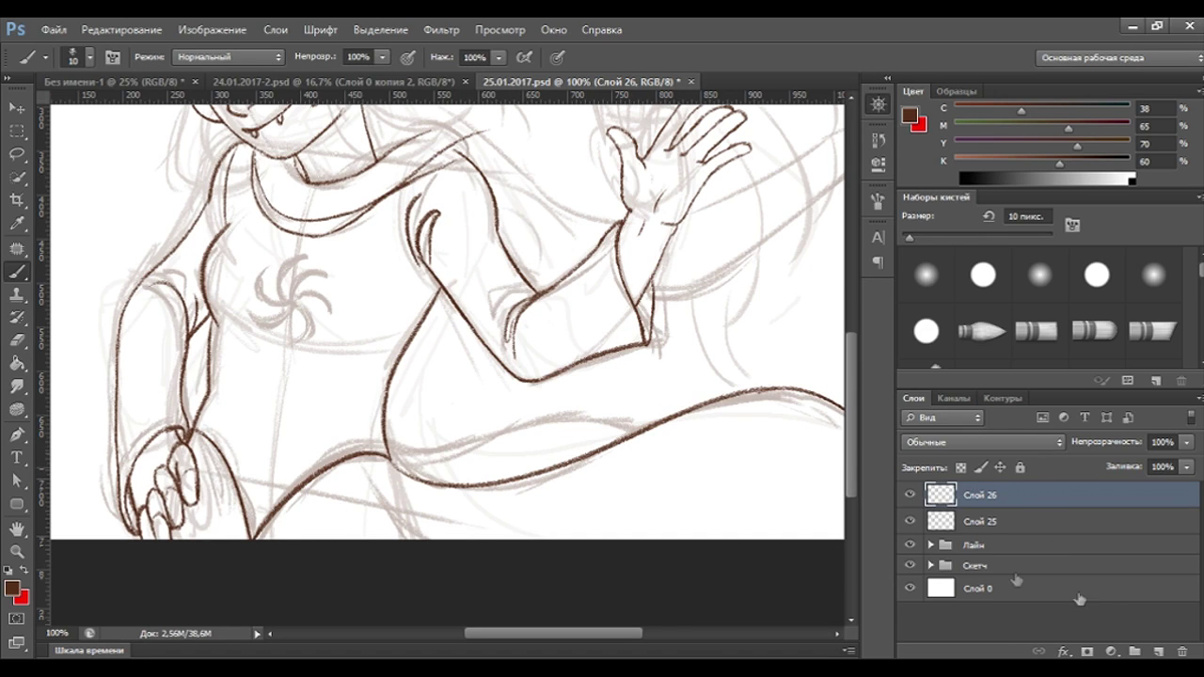
# Add layer Слой 27 and retry the tail's lower edge stroke several times.
pyautogui.click(939, 522)
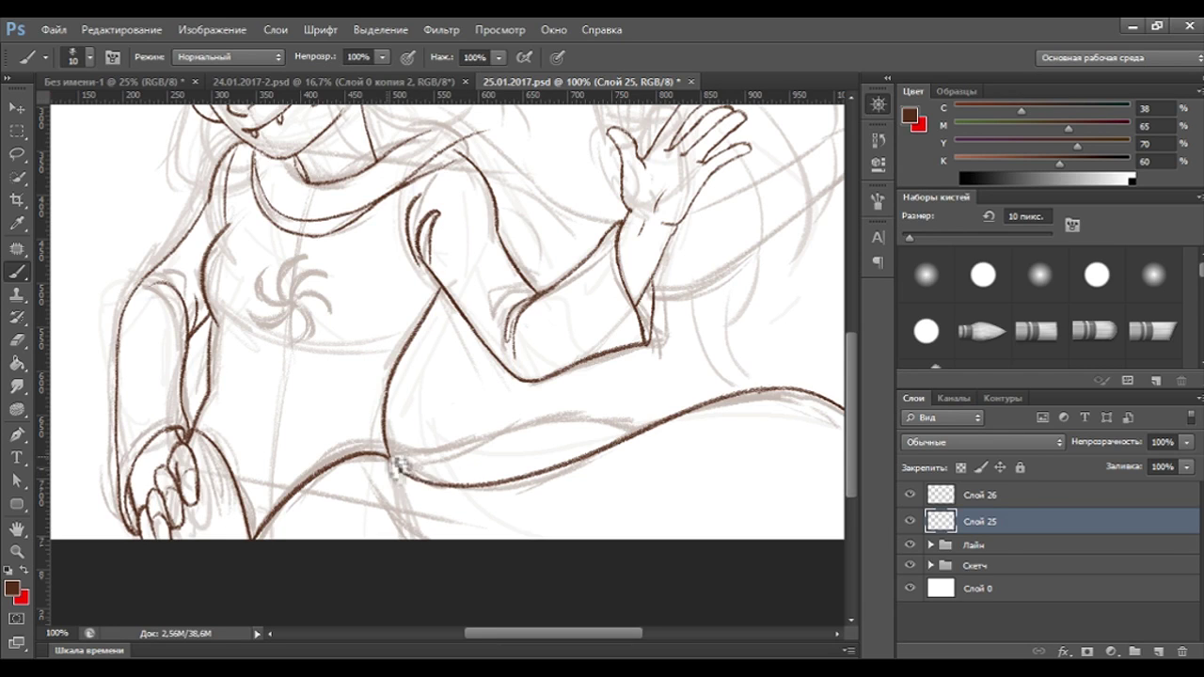
pyautogui.click(1033, 496)
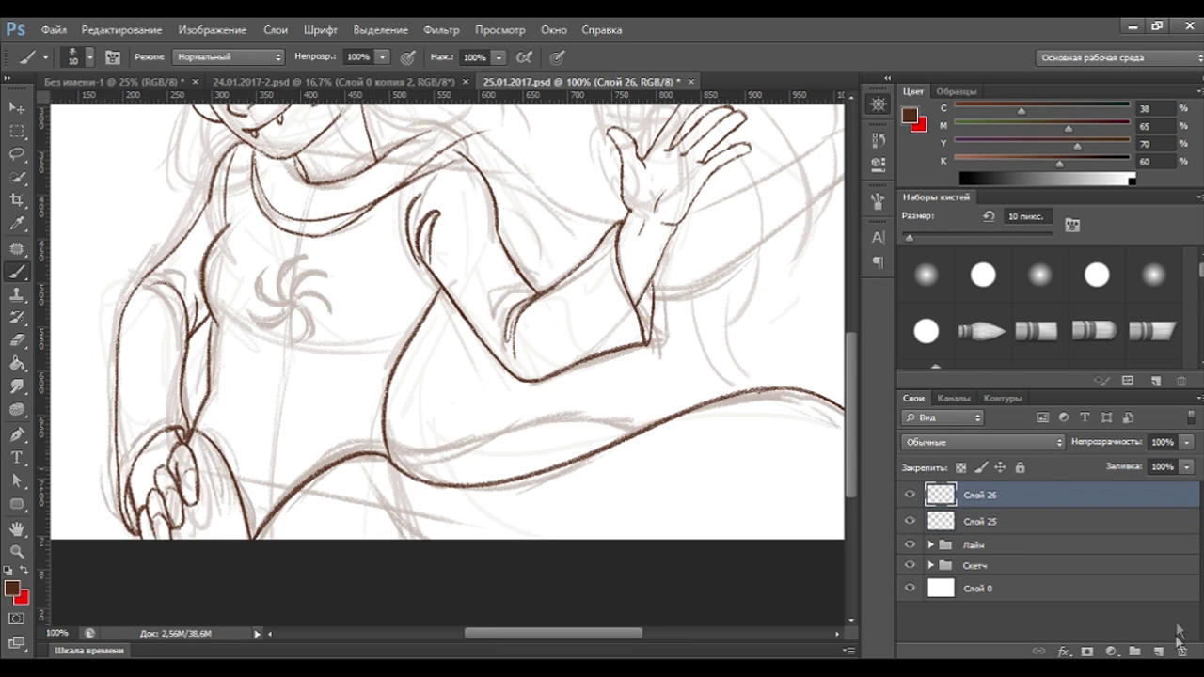
pyautogui.click(1161, 653)
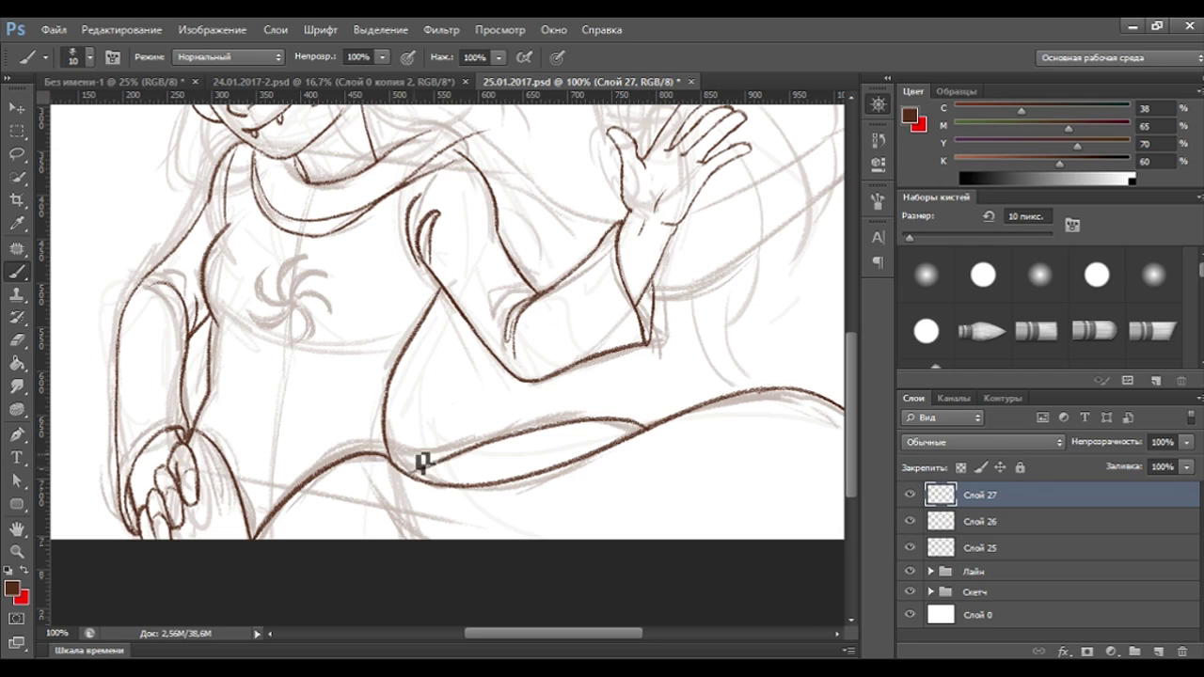
pyautogui.hotkey('ctrl', 'z')
pyautogui.moveTo(664, 423); pyautogui.dragTo(409, 489)
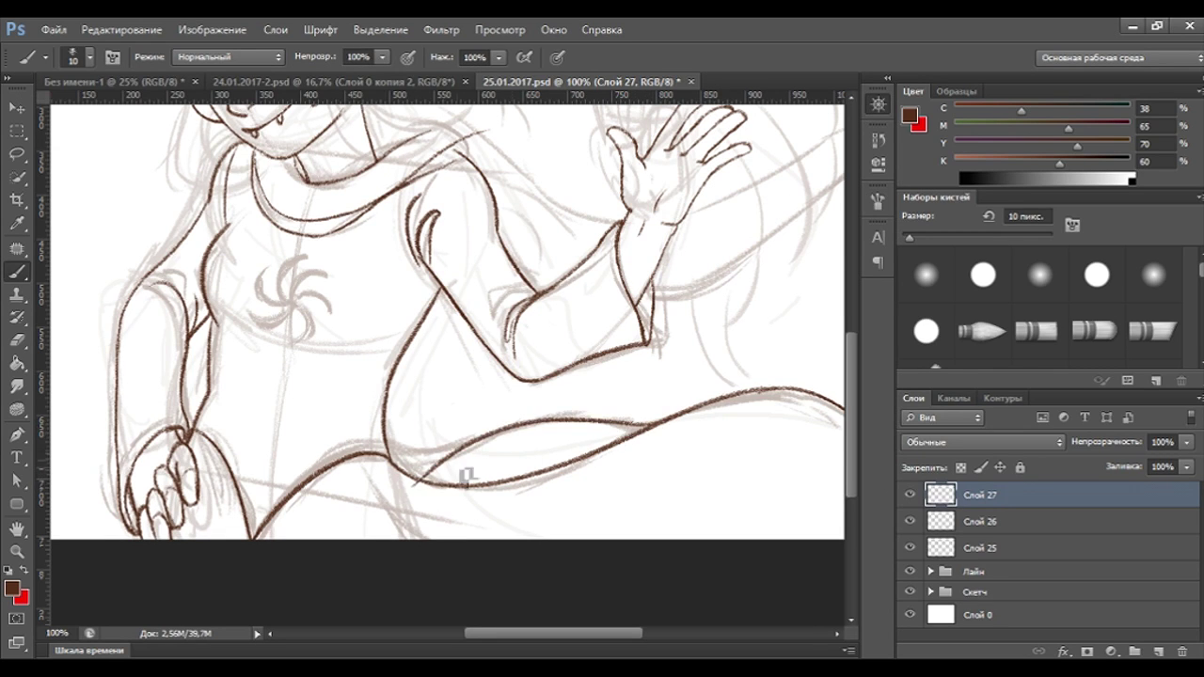
pyautogui.hotkey('ctrl', 'z')
pyautogui.moveTo(673, 426)
pyautogui.mouseDown()
pyautogui.moveTo(519, 430)
pyautogui.moveTo(484, 449)
pyautogui.moveTo(323, 473)
pyautogui.mouseUp()
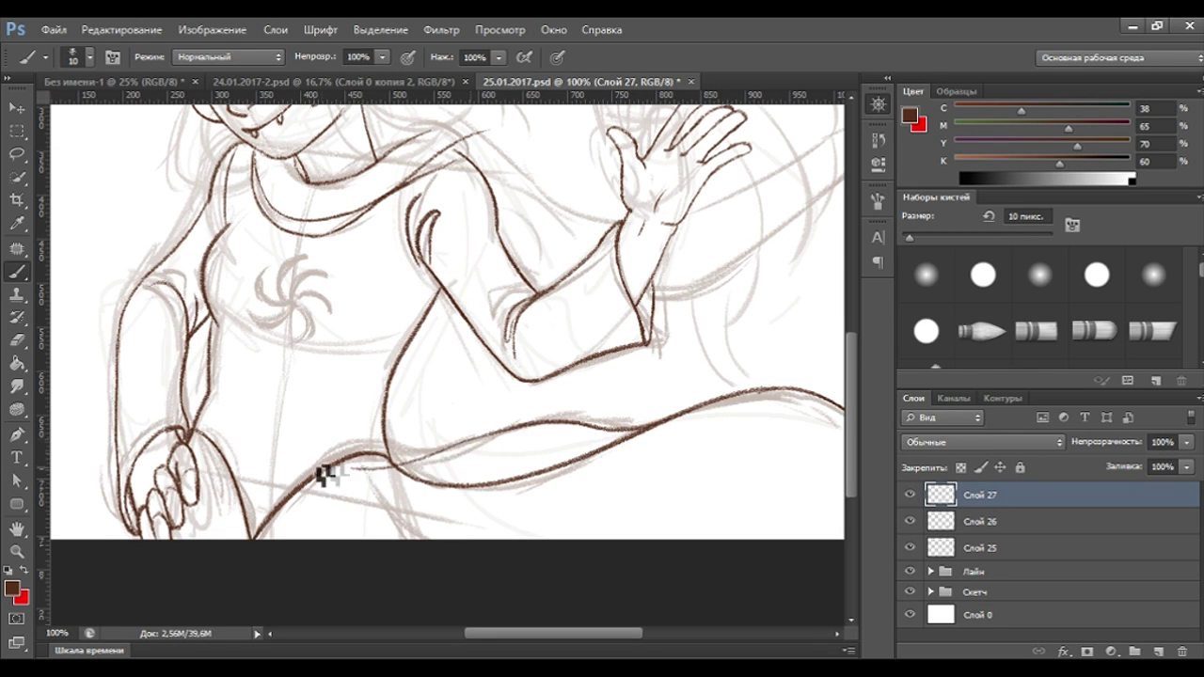
pyautogui.hotkey('ctrl', 'z')
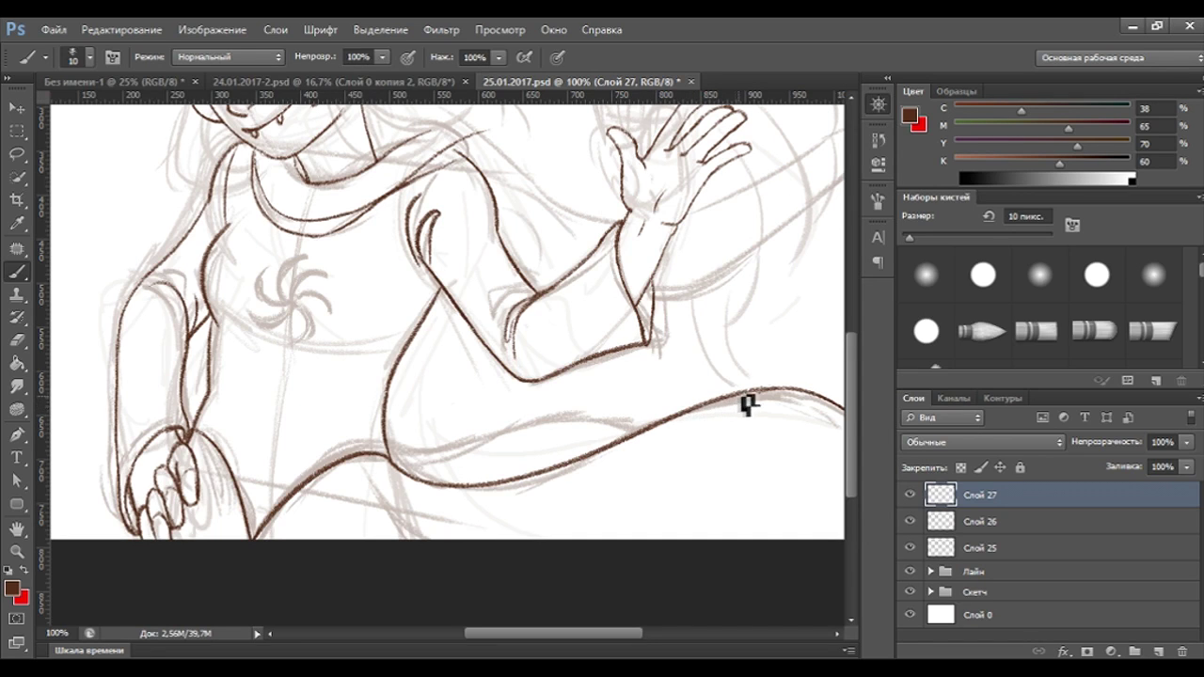
# Ink the tail's upper edge as one long dark-brown stroke, redrawing until it fits.
pyautogui.moveTo(782, 401)
pyautogui.mouseDown()
pyautogui.moveTo(698, 440)
pyautogui.moveTo(624, 448)
pyautogui.moveTo(513, 430)
pyautogui.moveTo(433, 462)
pyautogui.moveTo(381, 461)
pyautogui.mouseUp()
pyautogui.hotkey('ctrl', 'z')
pyautogui.moveTo(796, 395)
pyautogui.mouseDown()
pyautogui.moveTo(613, 478)
pyautogui.moveTo(468, 487)
pyautogui.mouseUp()
pyautogui.hotkey('ctrl', 'z')
pyautogui.moveTo(802, 401); pyautogui.dragTo(388, 466)
pyautogui.hotkey('ctrl', 'z')
pyautogui.moveTo(796, 398)
pyautogui.mouseDown()
pyautogui.moveTo(726, 417)
pyautogui.moveTo(602, 483)
pyautogui.moveTo(373, 475)
pyautogui.mouseUp()
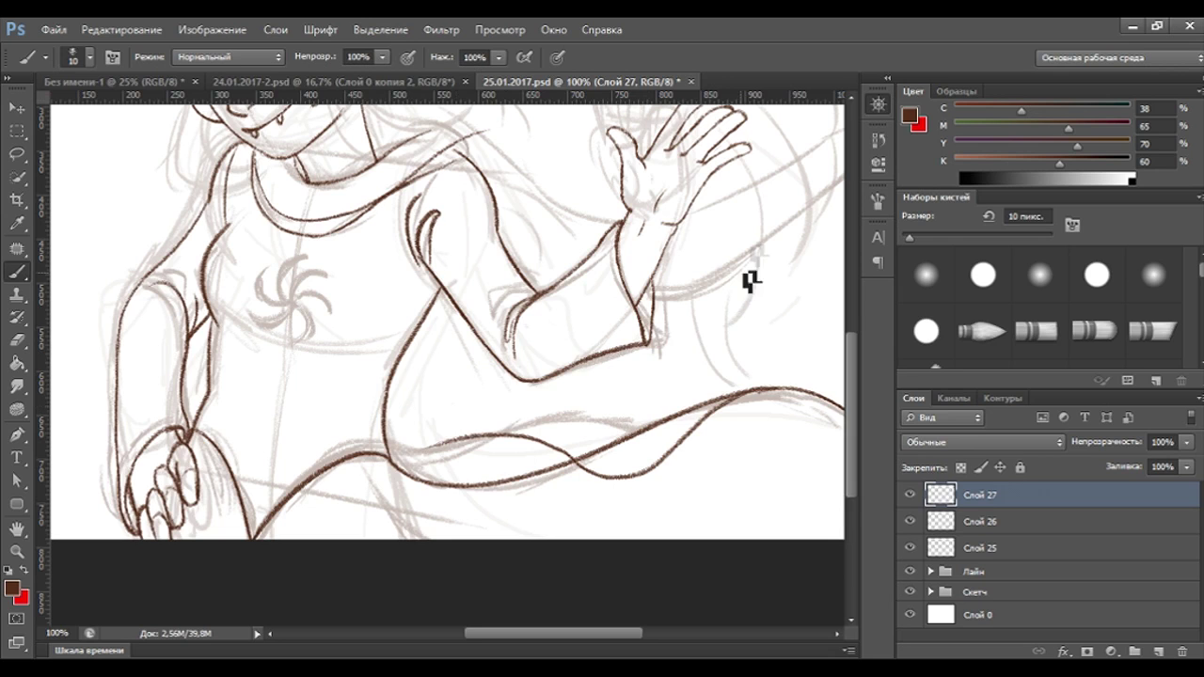
pyautogui.hotkey('ctrl', '-')
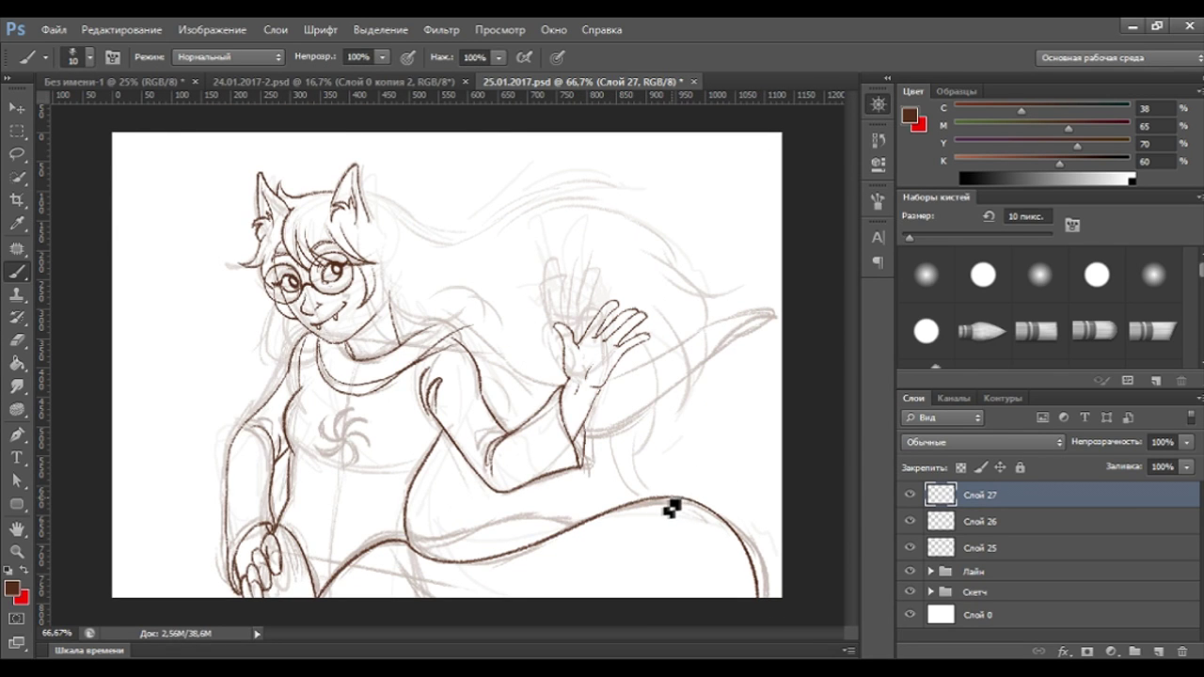
pyautogui.moveTo(585, 537); pyautogui.dragTo(414, 560)
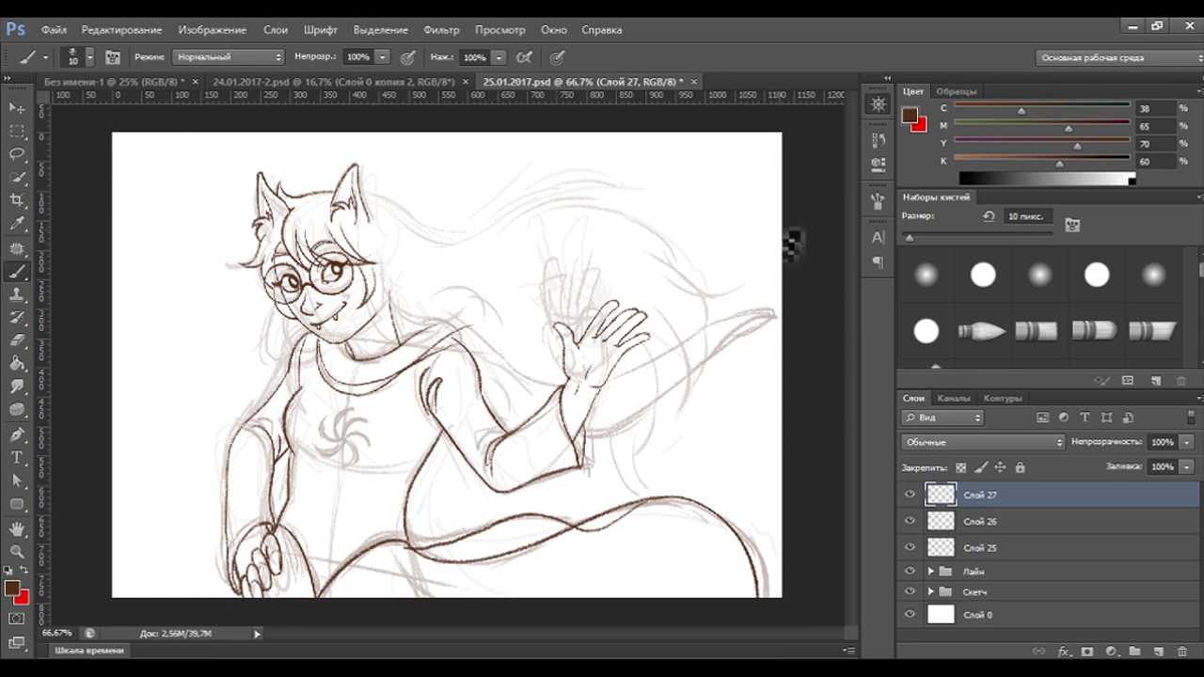
# Zoomed in on the tail, draw its inner line, redoing the stroke several times.
pyautogui.hotkey('ctrl', '+')
pyautogui.scroll(-3, 721, 167)
pyautogui.hscroll(1, 659, 330)
pyautogui.hotkey('ctrl', 'z')
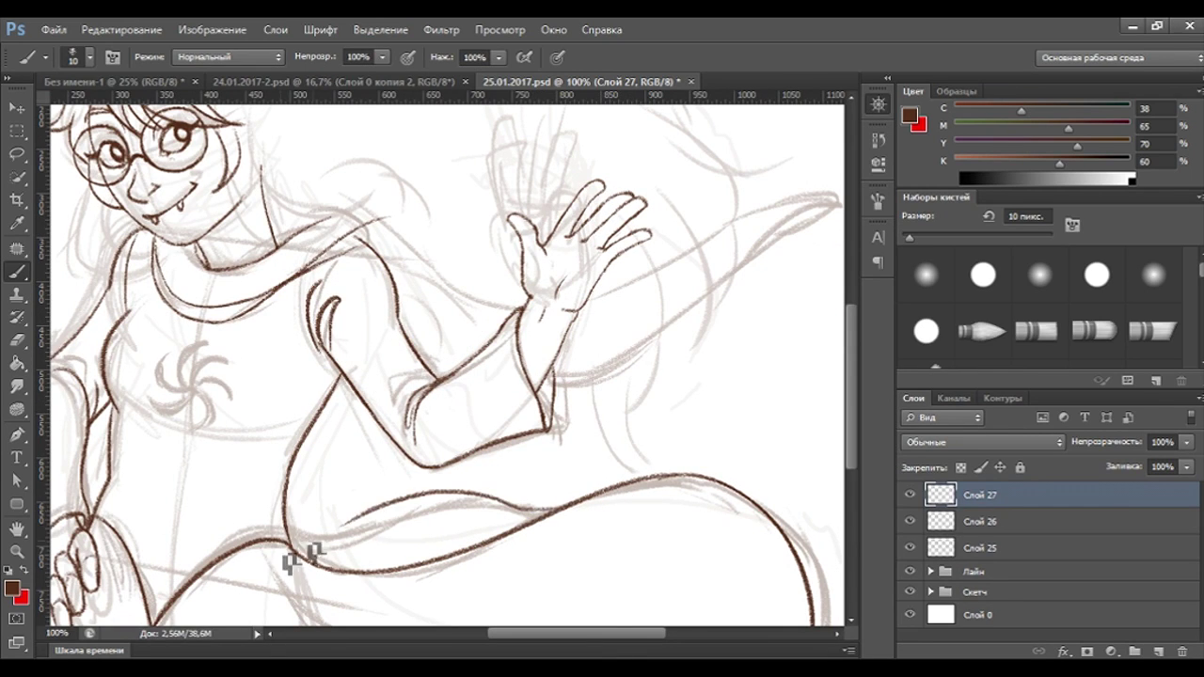
pyautogui.moveTo(485, 513); pyautogui.dragTo(273, 576)
pyautogui.hotkey('ctrl', 'z')
pyautogui.moveTo(543, 524)
pyautogui.mouseDown()
pyautogui.moveTo(245, 545)
pyautogui.moveTo(586, 533)
pyautogui.mouseUp()
pyautogui.hotkey('ctrl', 'z')
# Redraw the left part of the tail's inner line through its middle until it sits right.
pyautogui.hotkey('ctrl', 'z')
pyautogui.moveTo(297, 541); pyautogui.dragTo(565, 549)
pyautogui.hotkey('ctrl', 'z')
pyautogui.moveTo(295, 537); pyautogui.dragTo(586, 524)
pyautogui.hotkey('ctrl', 'z')
pyautogui.moveTo(290, 541); pyautogui.dragTo(590, 533)
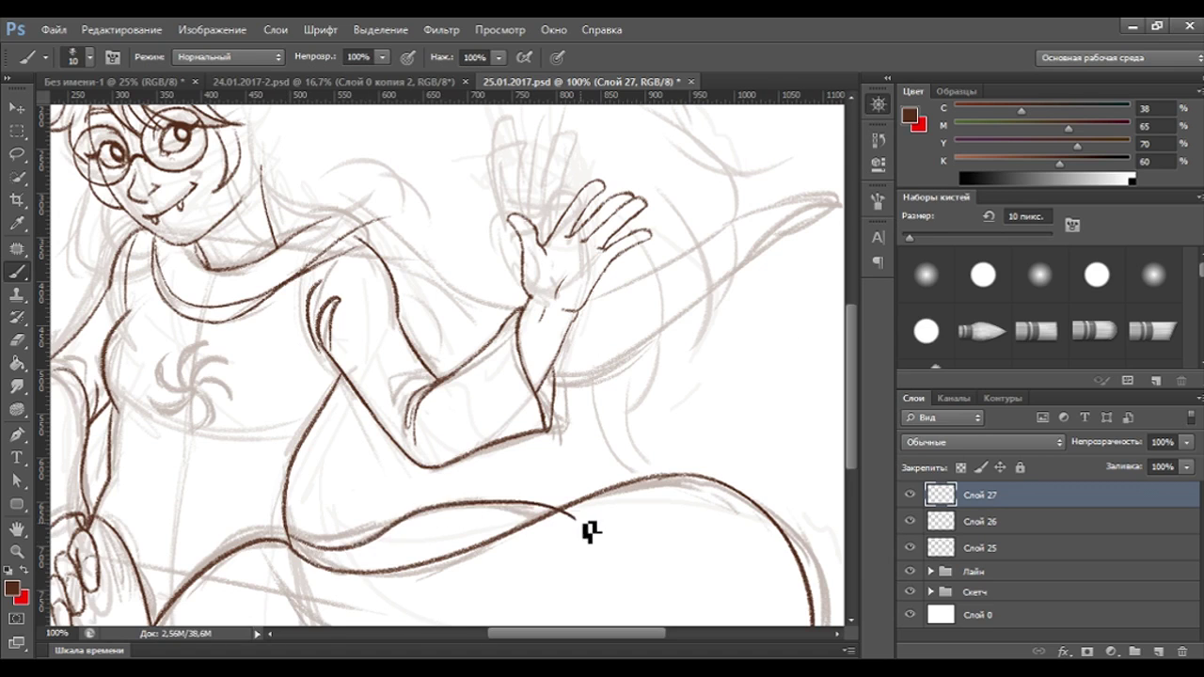
pyautogui.hotkey('ctrl', 'z')
pyautogui.moveTo(289, 541); pyautogui.dragTo(584, 525)
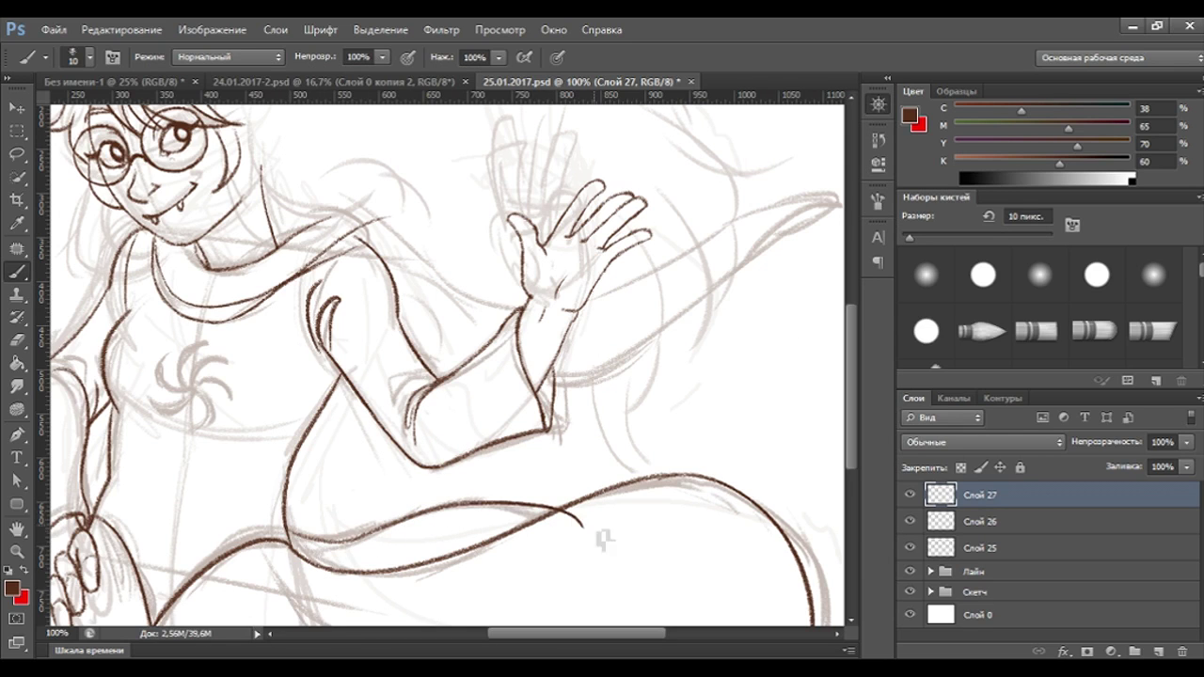
pyautogui.press('e')
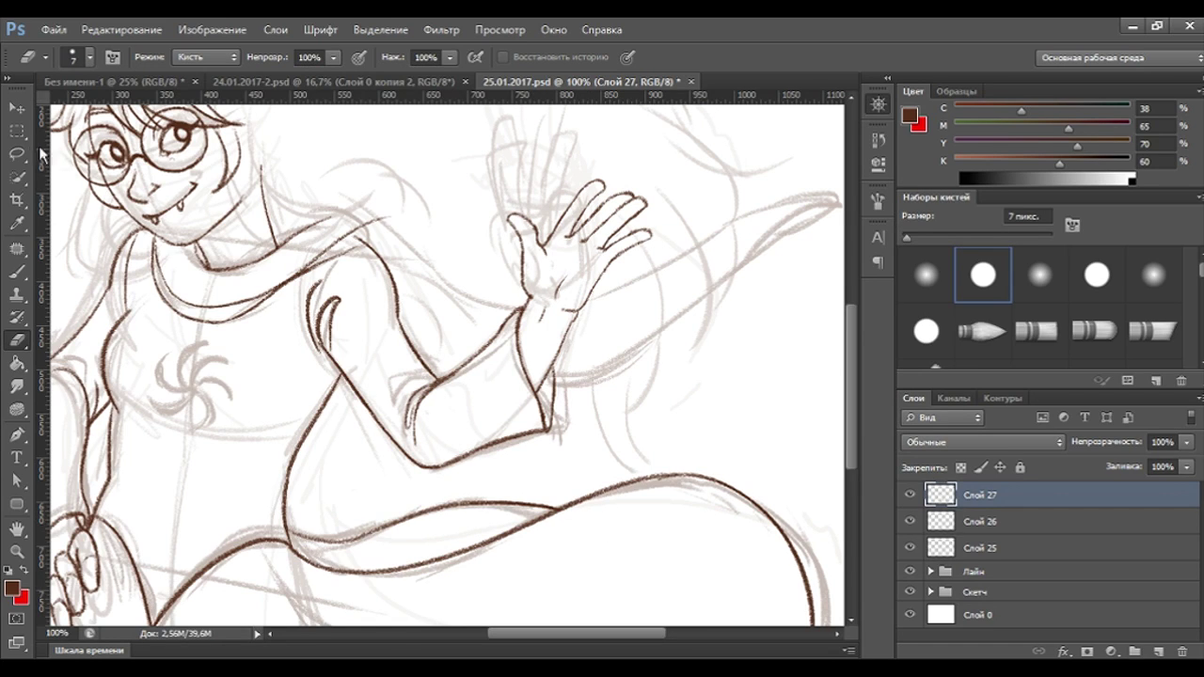
# Nudge the new tail stroke slightly into place with the Move tool.
pyautogui.click(17, 107)
pyautogui.moveTo(694, 253); pyautogui.dragTo(682, 260)
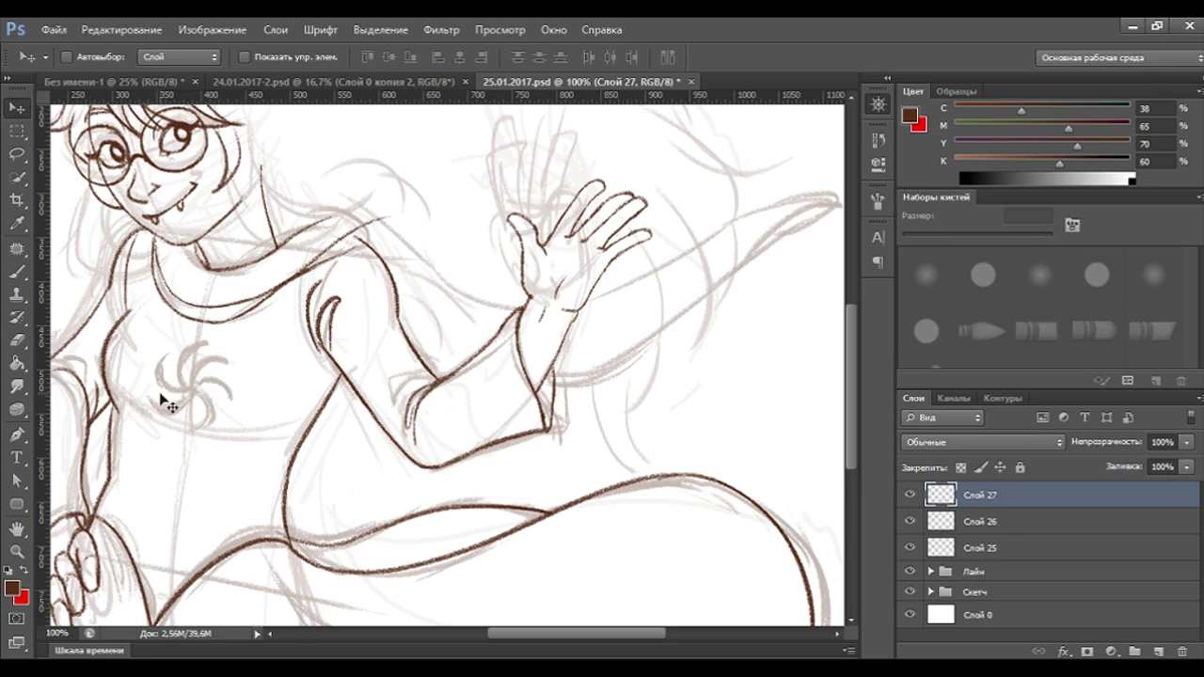
pyautogui.click(18, 340)
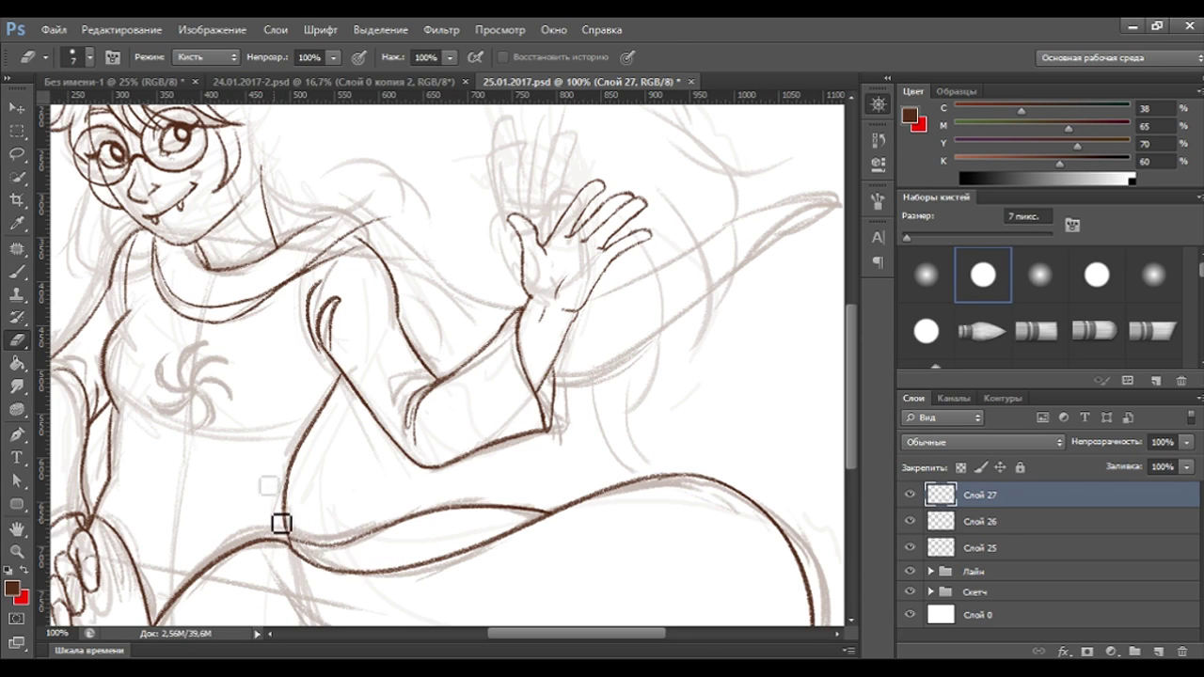
pyautogui.click(17, 272)
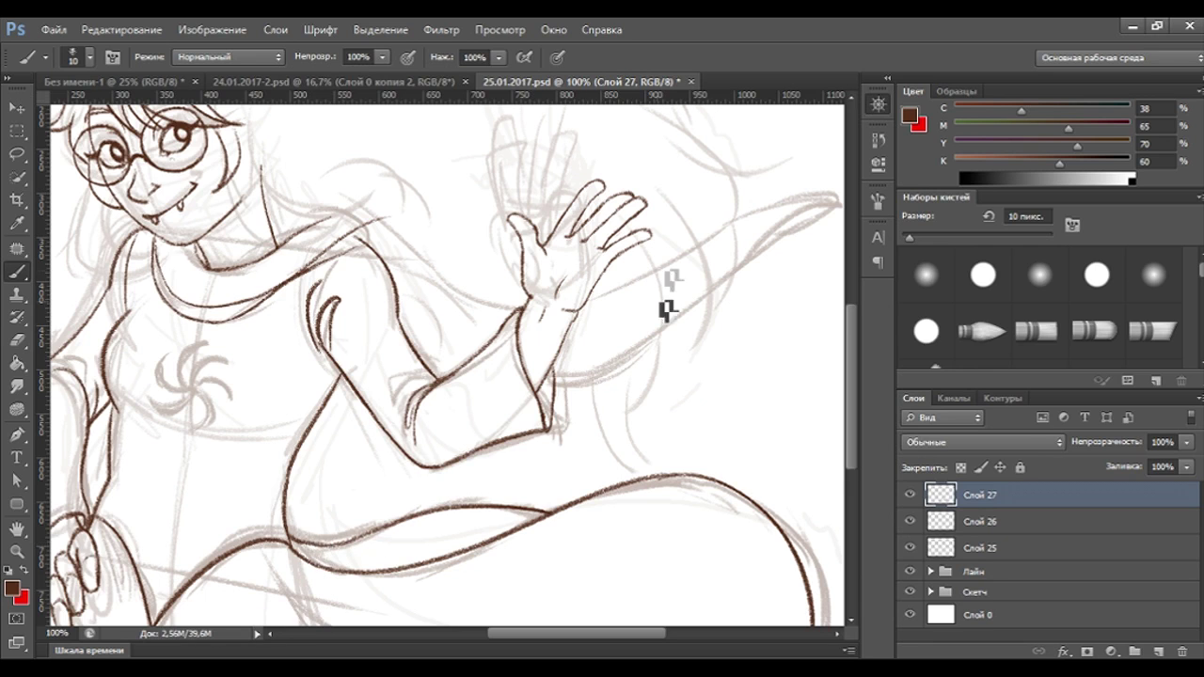
# Zoom out and briefly hide the line art and the Скетч group to check the clean lines.
pyautogui.hotkey('ctrl', '-')
pyautogui.click(910, 571)
pyautogui.click(910, 571)
pyautogui.click(910, 592)
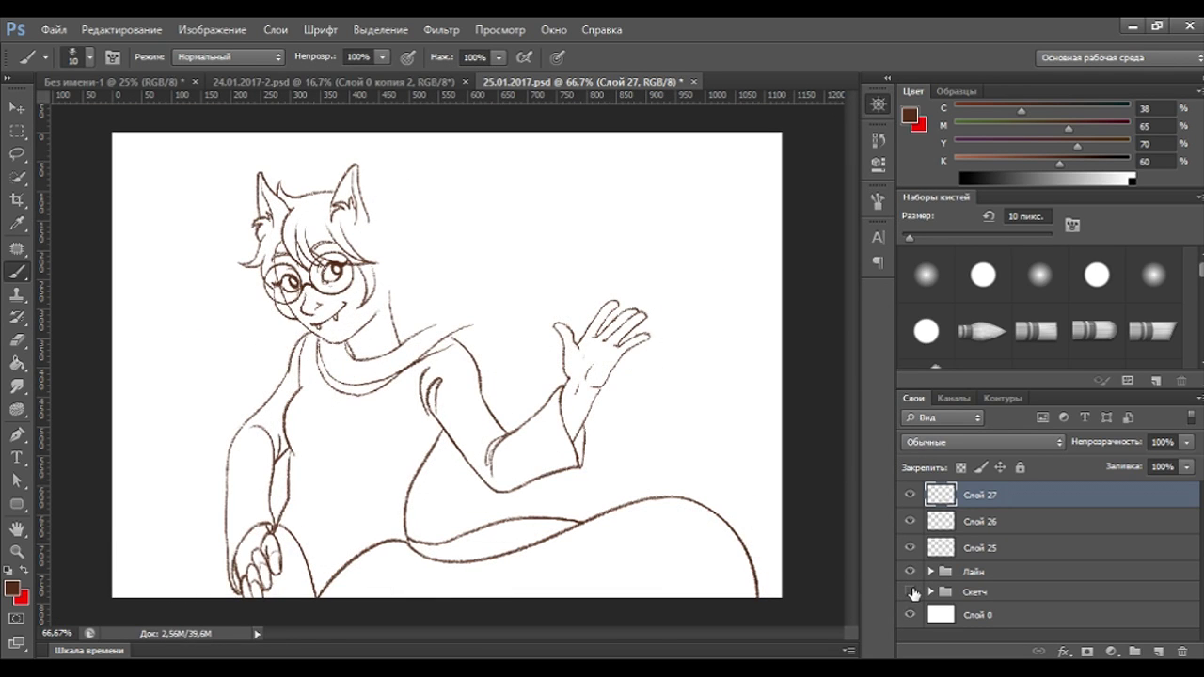
pyautogui.click(912, 592)
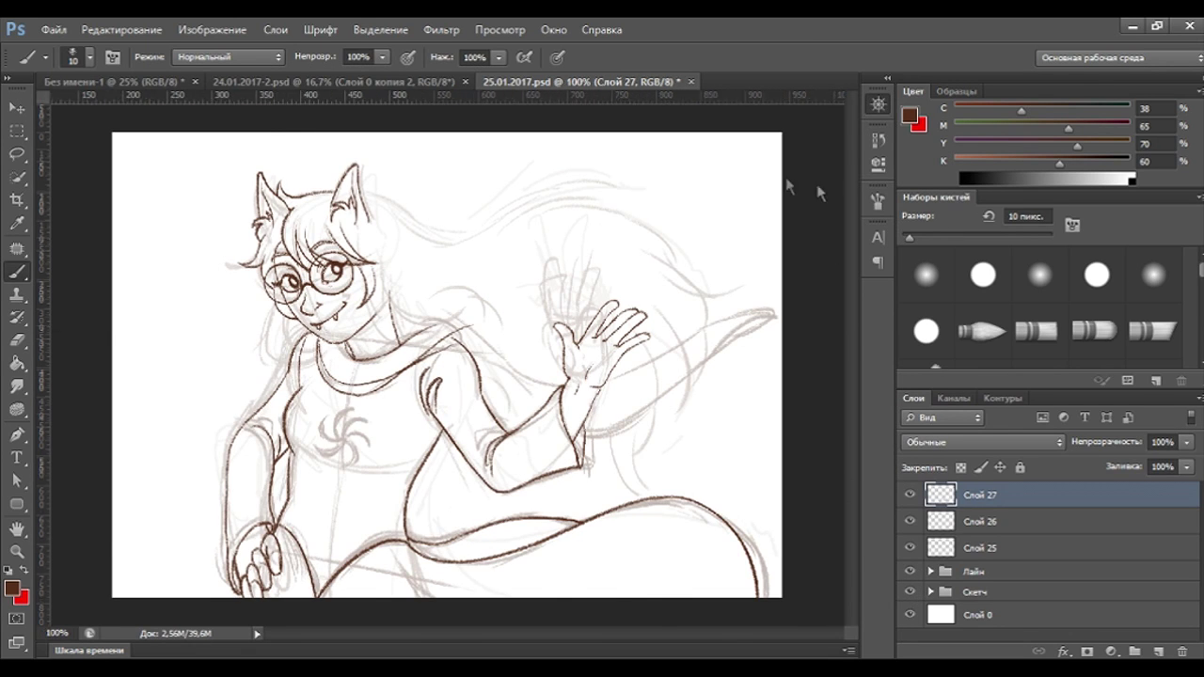
pyautogui.hotkey('ctrl', '+')
# Rotate the inner tail stroke slightly, stretch it taller and shift it 2 px right.
pyautogui.hotkey('ctrl', 't')
pyautogui.moveTo(691, 540); pyautogui.dragTo(736, 530)
pyautogui.moveTo(631, 544); pyautogui.dragTo(632, 540)
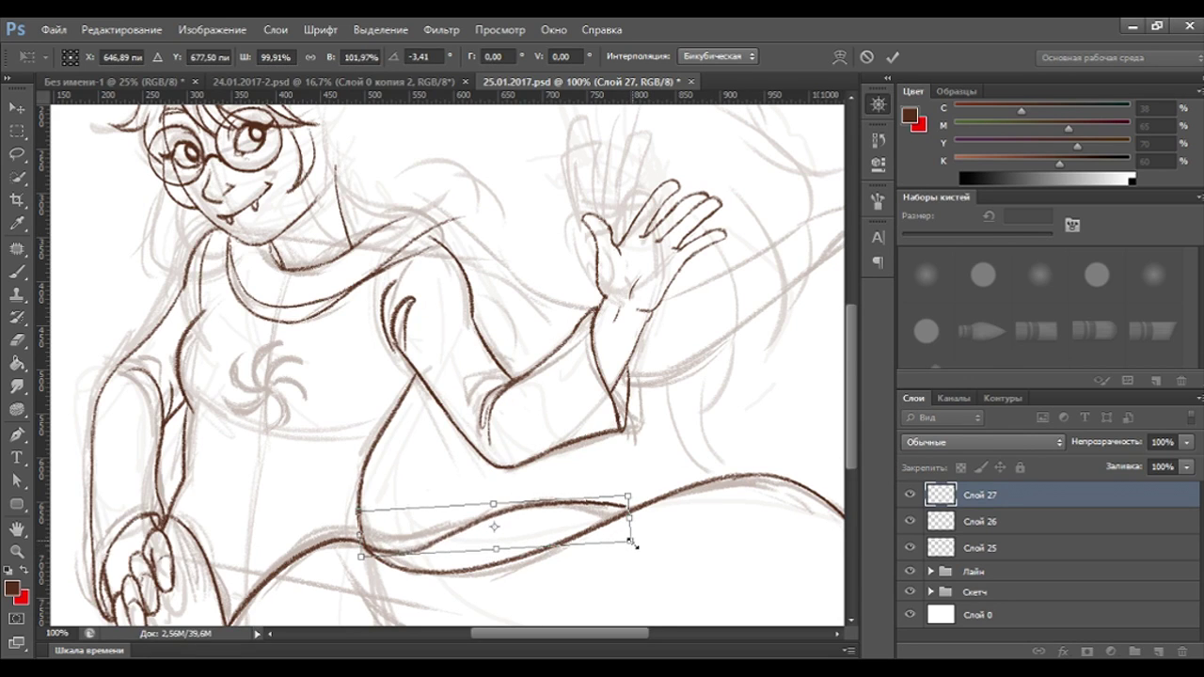
pyautogui.press('Right')
pyautogui.press('Right')
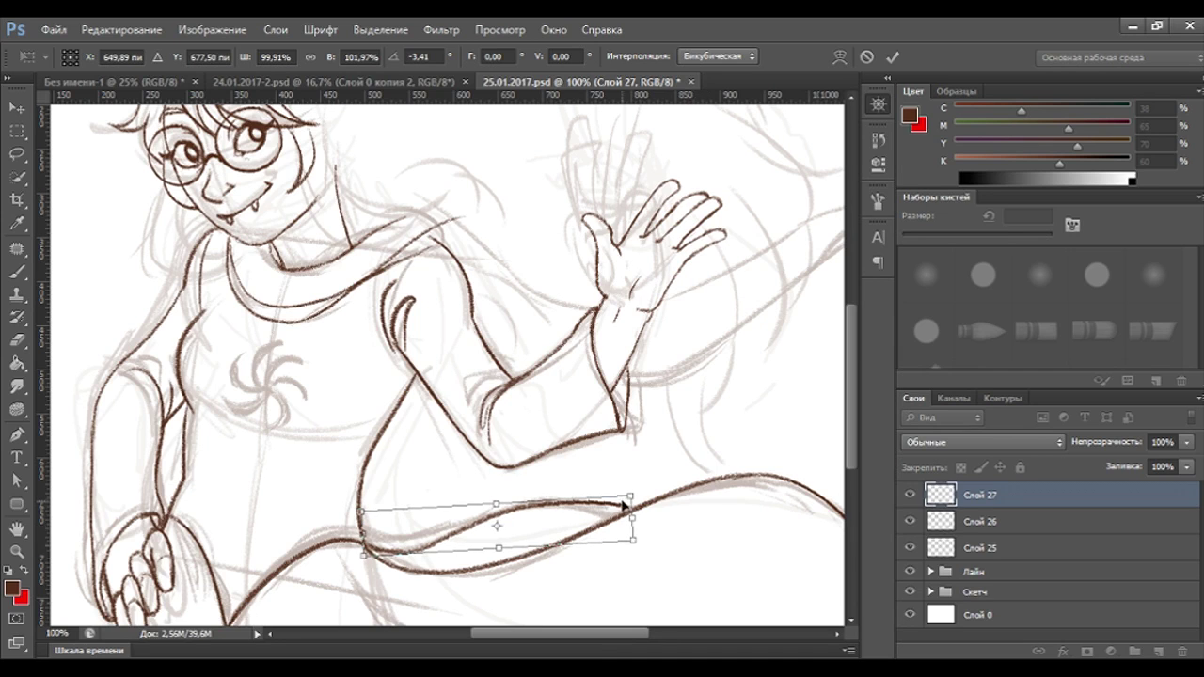
pyautogui.press('Return')
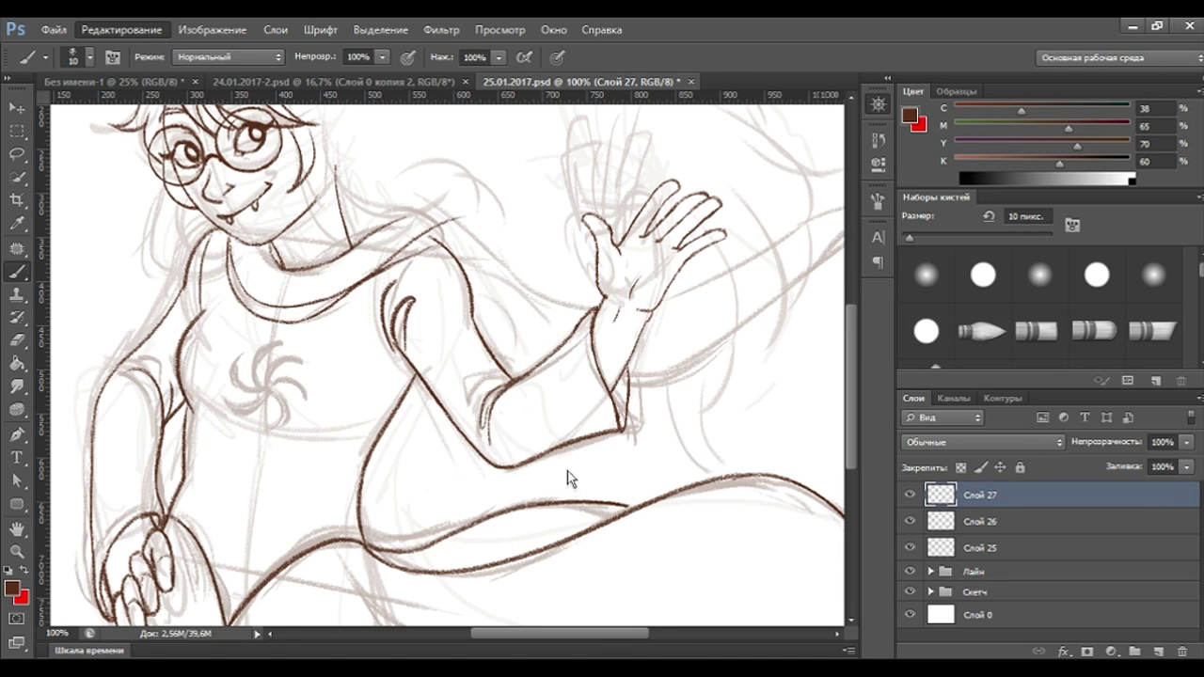
# Warp the stroke, bending its right end down and reshaping its left portion.
pyautogui.hotkey('ctrl', 't')
pyautogui.moveTo(621, 513); pyautogui.dragTo(623, 533)
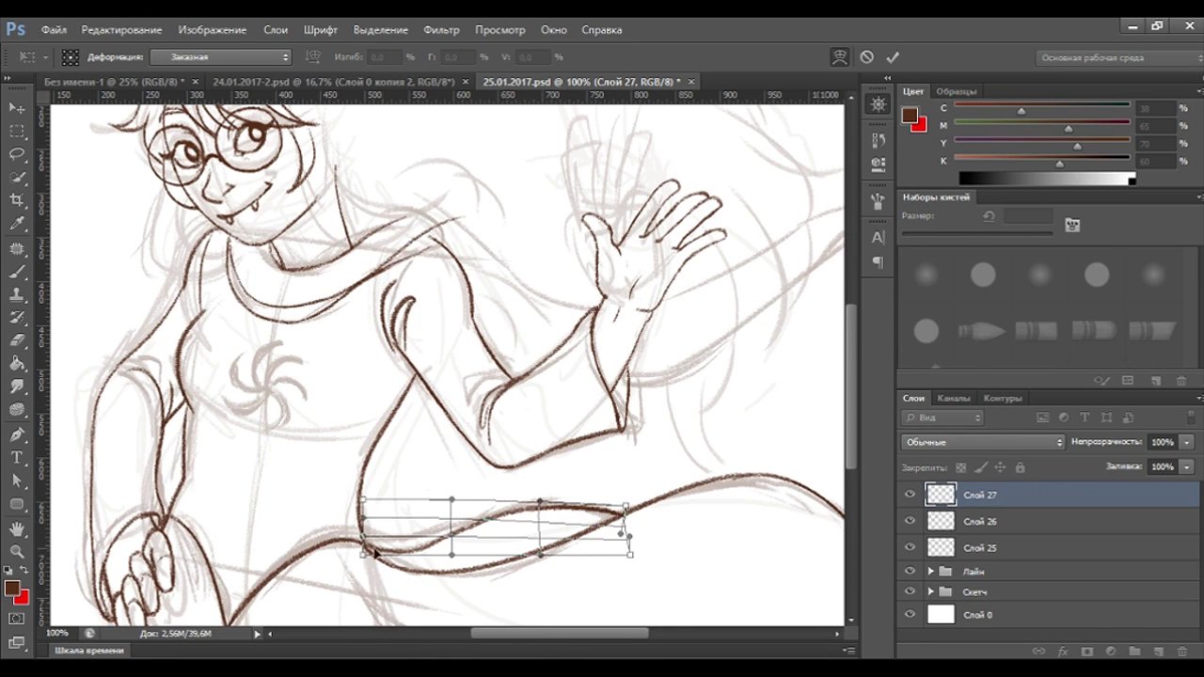
pyautogui.moveTo(379, 554); pyautogui.dragTo(386, 548)
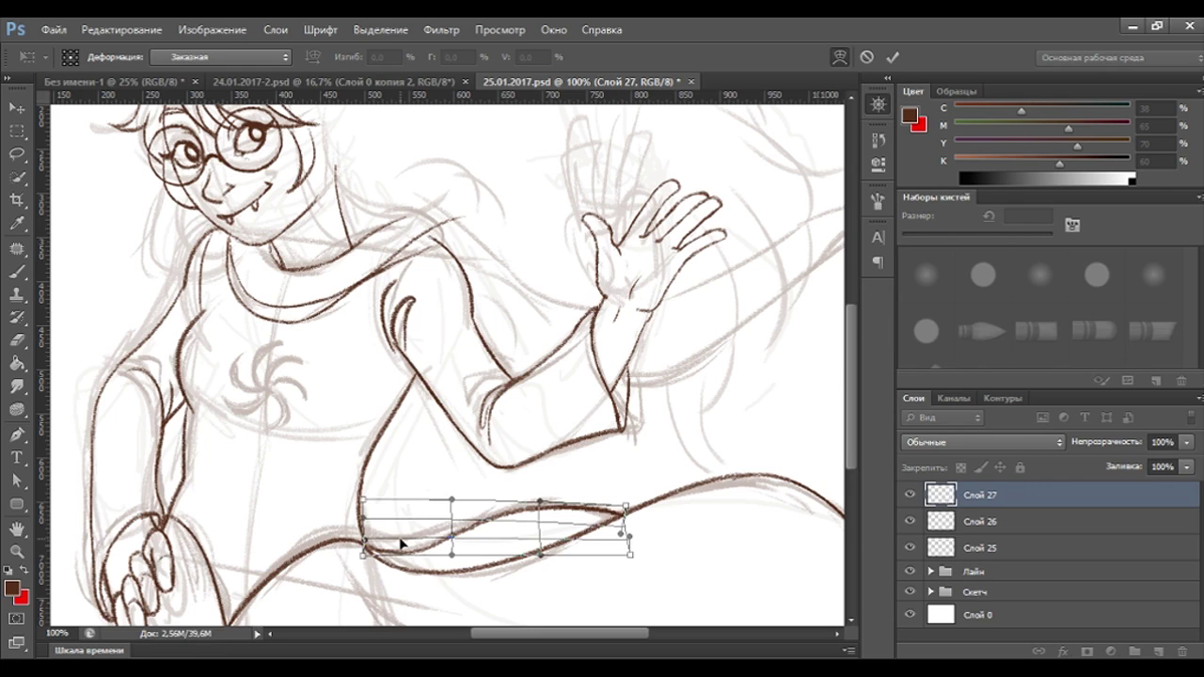
pyautogui.press('Return')
pyautogui.press('b')
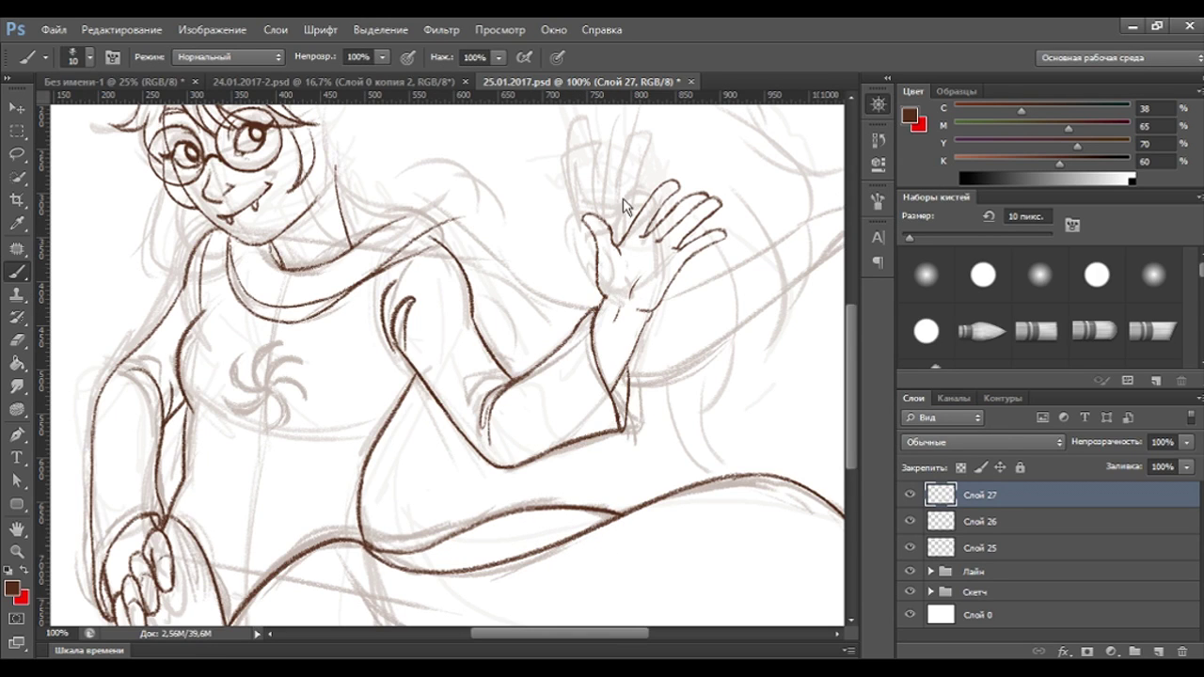
pyautogui.hotkey('ctrl', '-')
# Toggle the Скетч group off and on twice to compare the lineart against the sketch.
pyautogui.click(909, 594)
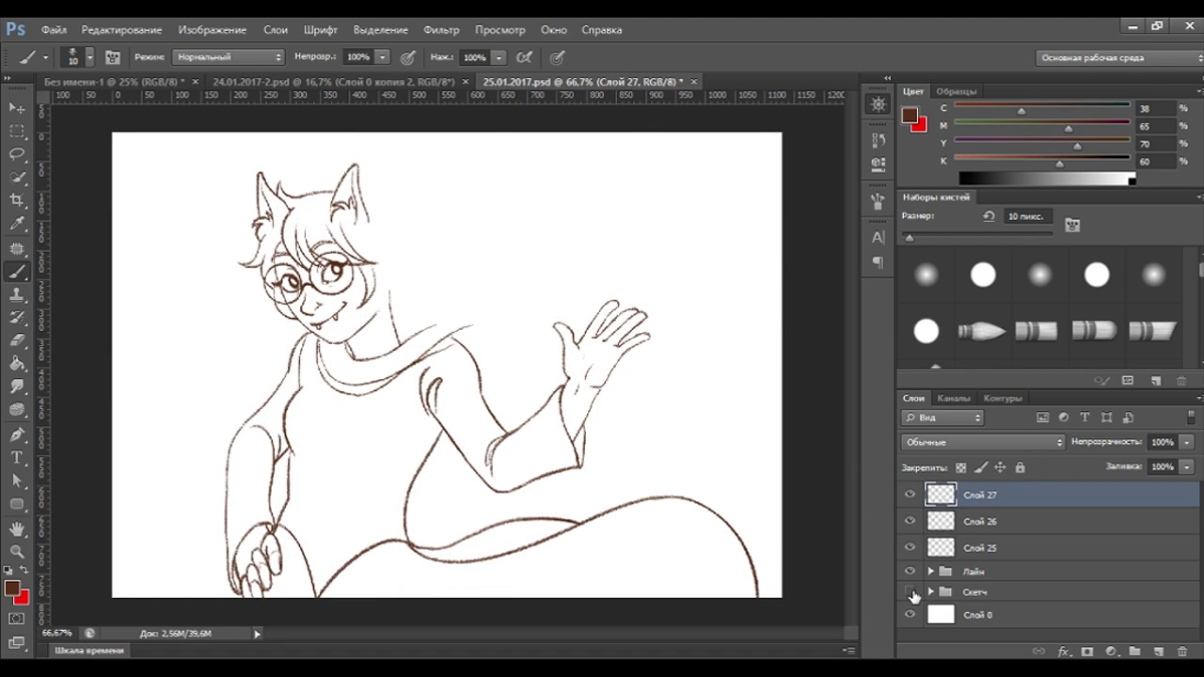
pyautogui.click(910, 593)
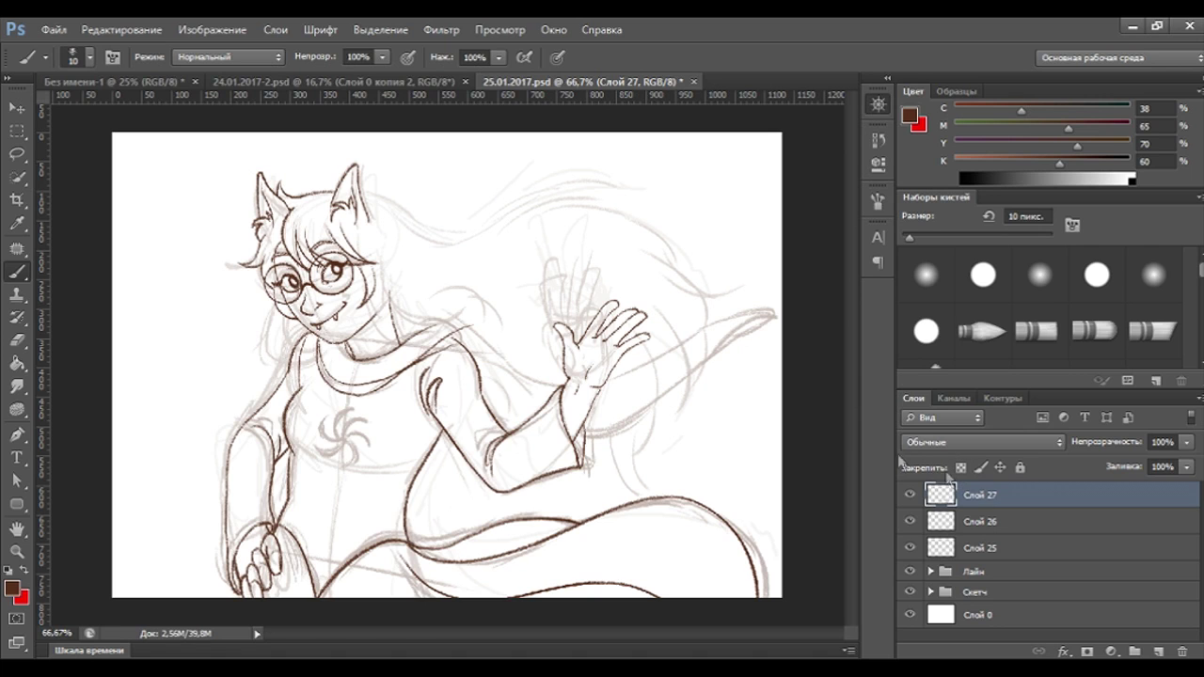
pyautogui.click(913, 592)
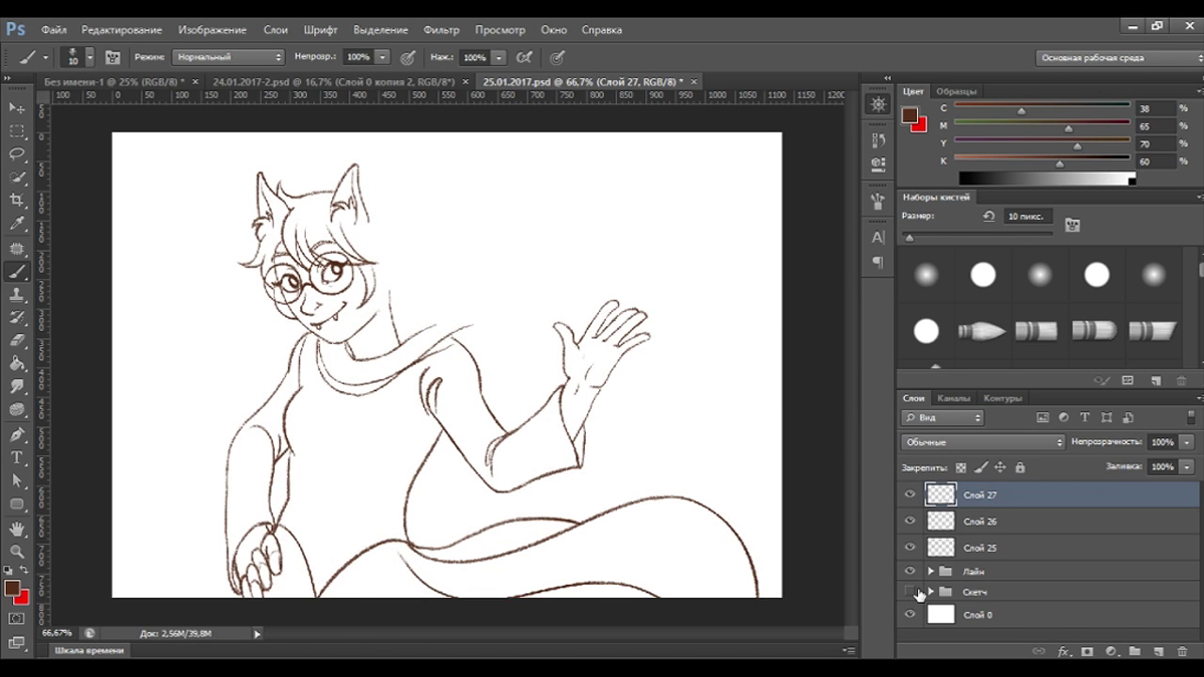
pyautogui.click(913, 591)
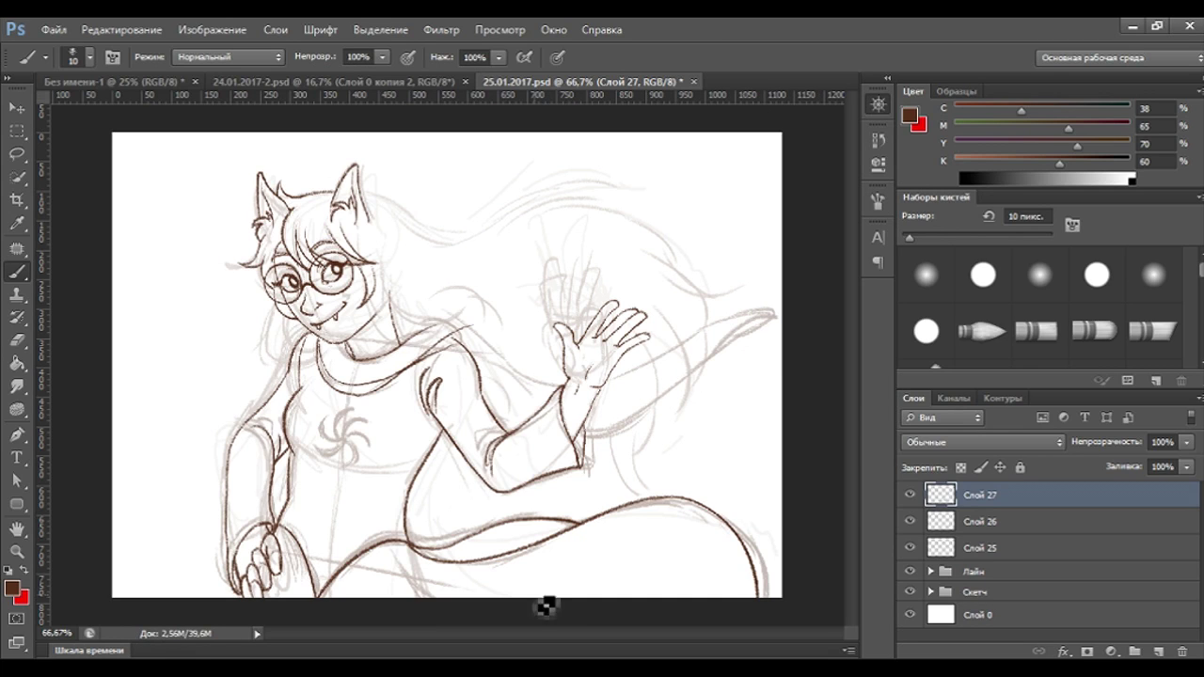
# Ink a dark-brown curve along the bottom edge, undo and restore it, and recheck without the sketch.
pyautogui.moveTo(574, 597); pyautogui.dragTo(684, 597)
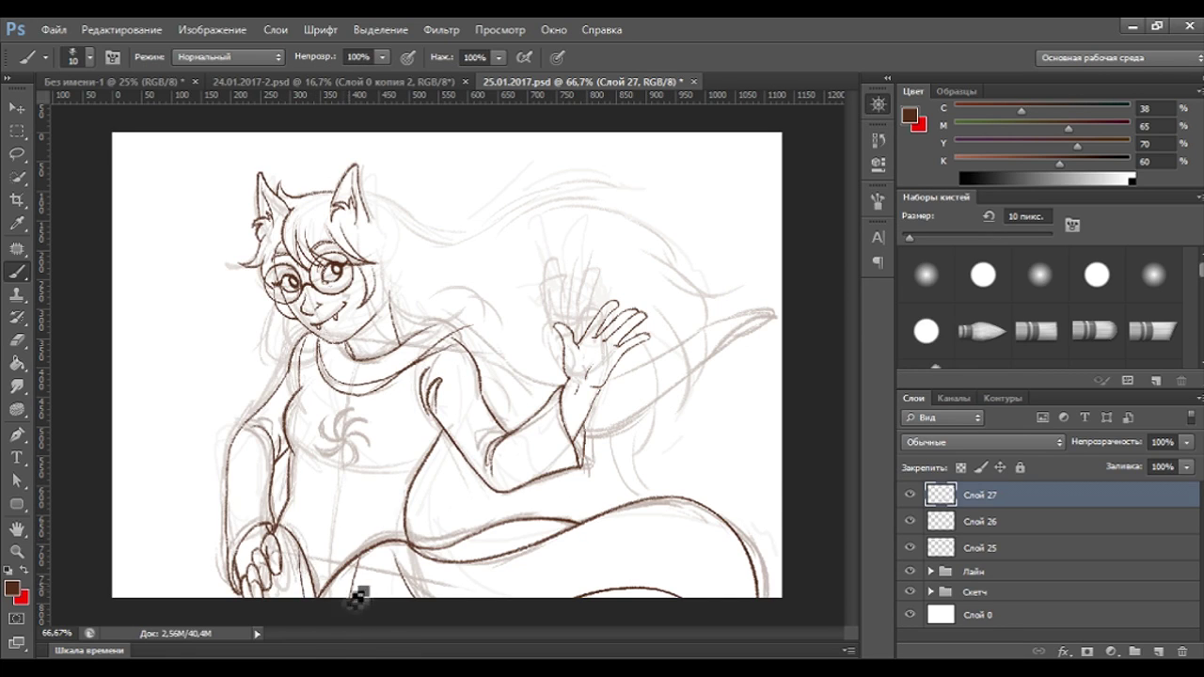
pyautogui.hotkey('ctrl', 'z')
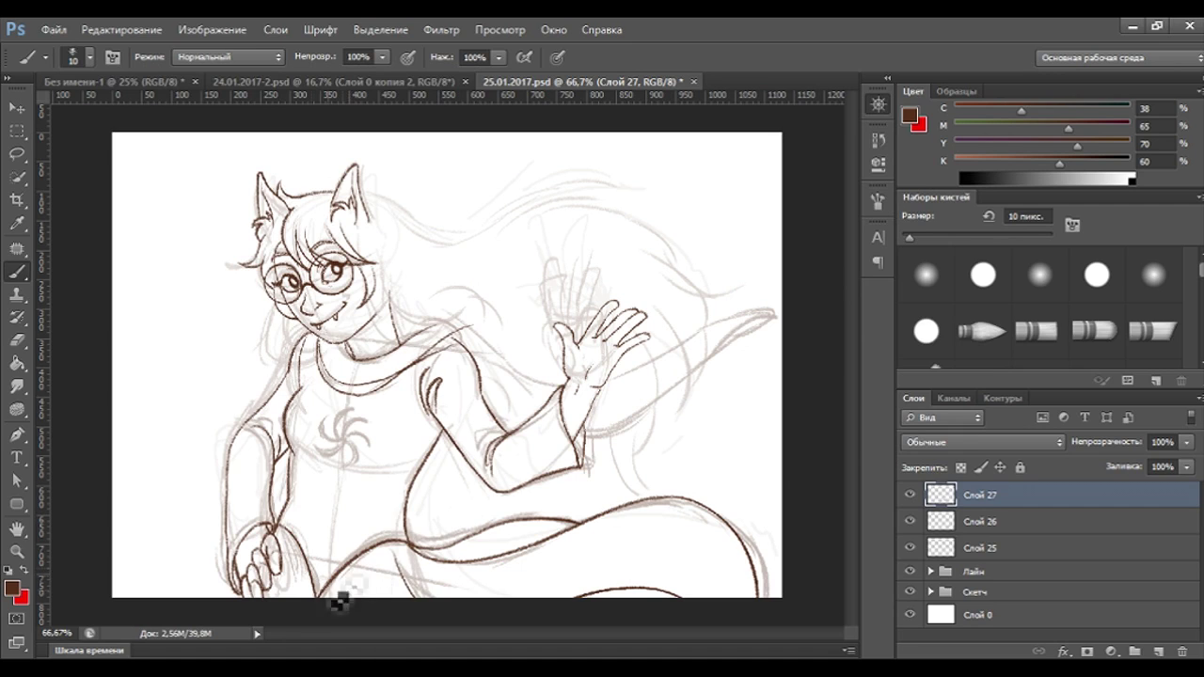
pyautogui.hotkey('ctrl', 'z')
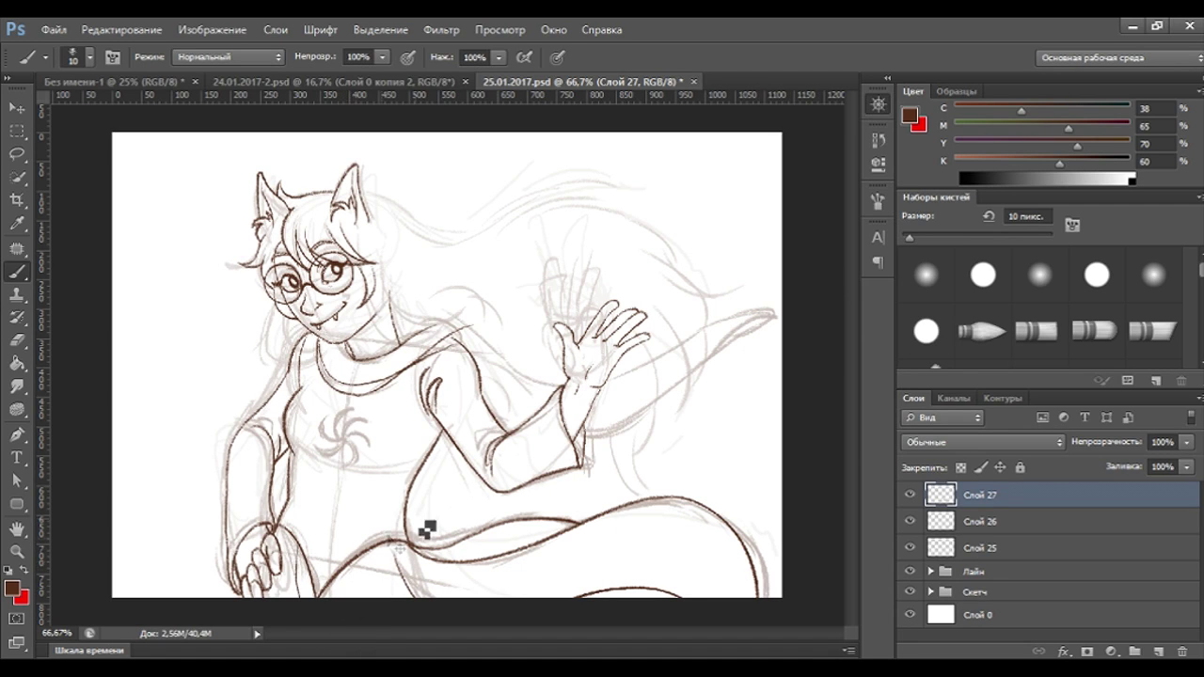
pyautogui.click(910, 592)
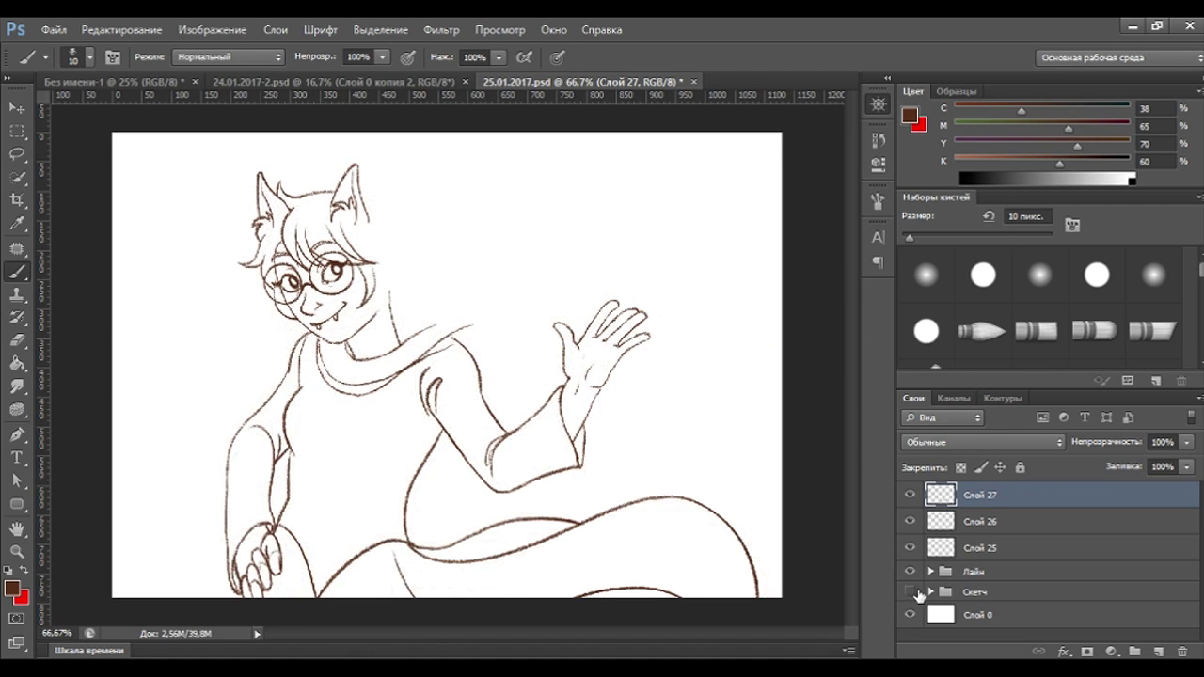
pyautogui.click(910, 592)
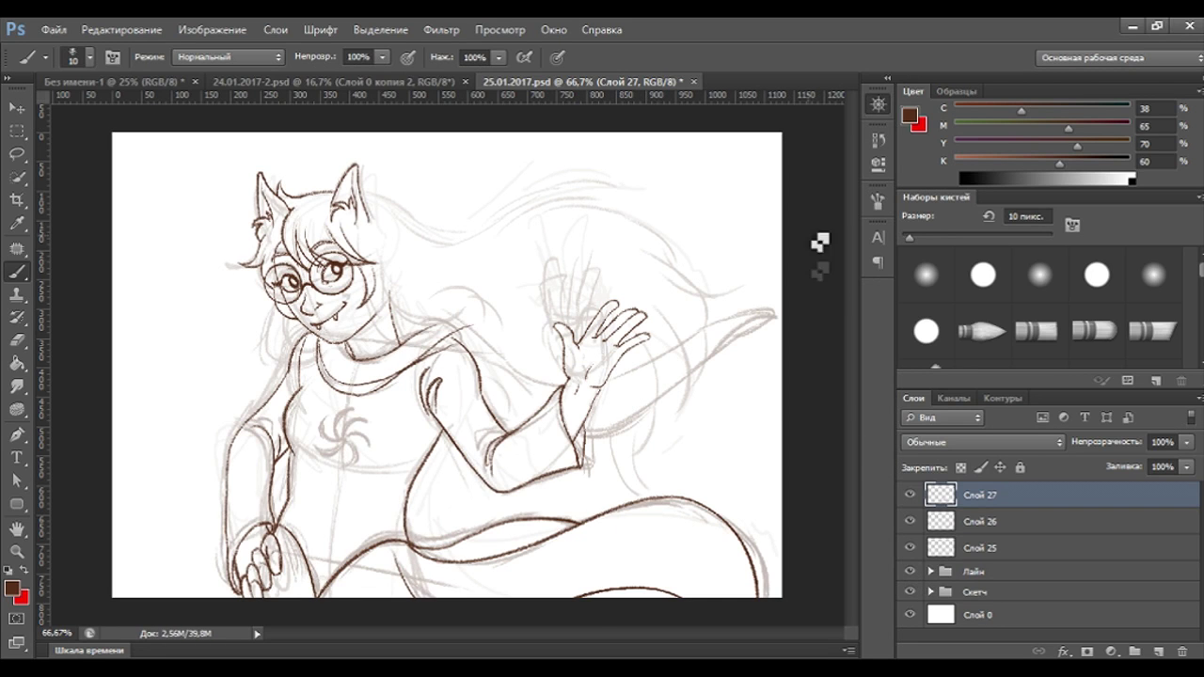
pyautogui.hotkey('ctrl', '+')
pyautogui.click(910, 548)
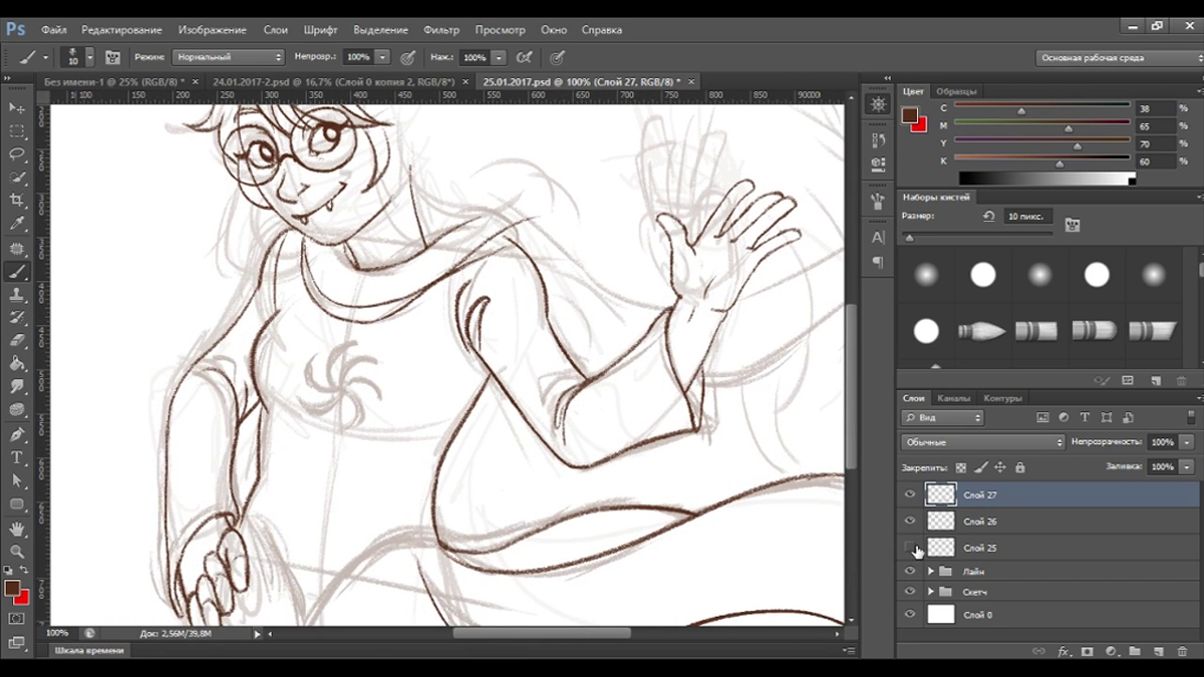
# On Слой 25, lasso the stroke near the lower-left hand and warp it into a continuous curve.
pyautogui.click(910, 548)
pyautogui.click(955, 549)
pyautogui.scroll(-3, 854, 470)
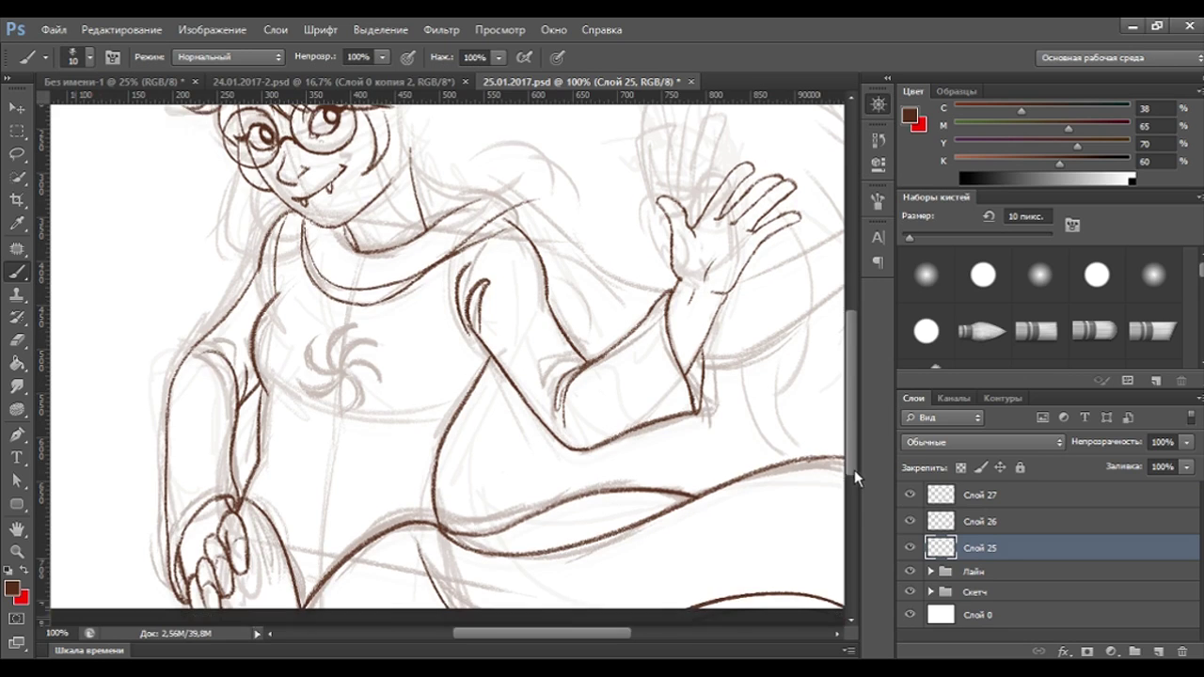
pyautogui.click(17, 153)
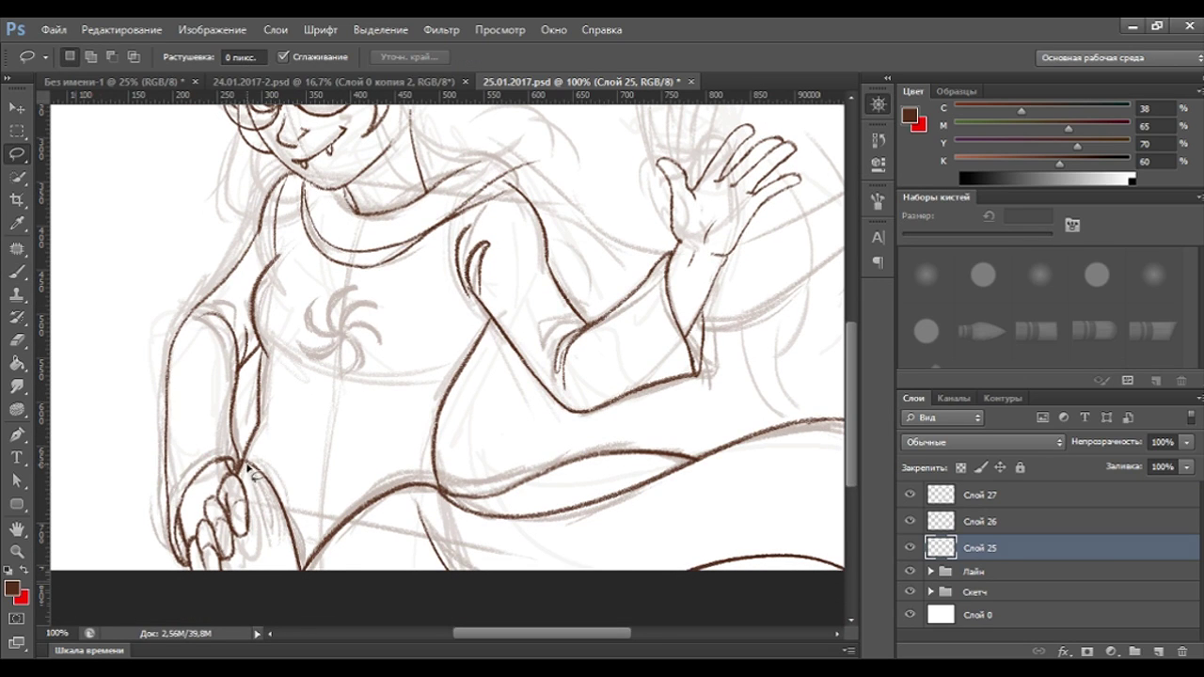
pyautogui.moveTo(306, 583)
pyautogui.mouseDown()
pyautogui.moveTo(395, 517)
pyautogui.moveTo(372, 560)
pyautogui.mouseUp()
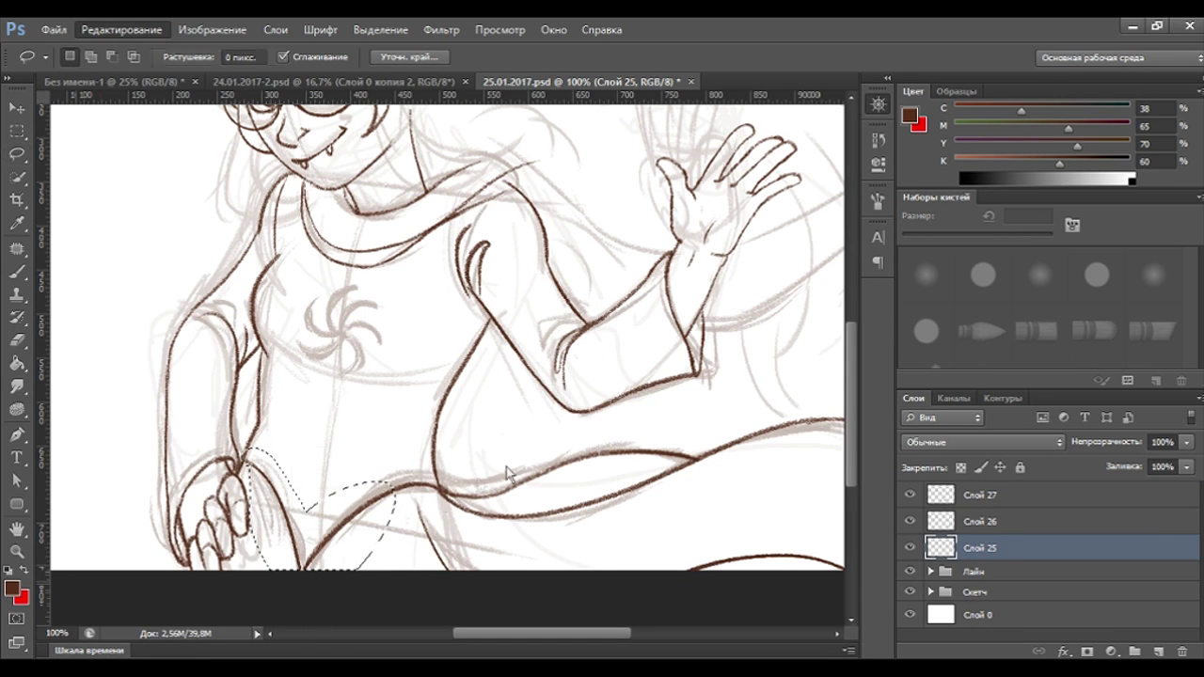
pyautogui.hotkey('ctrl', 't')
pyautogui.moveTo(308, 558); pyautogui.dragTo(282, 557)
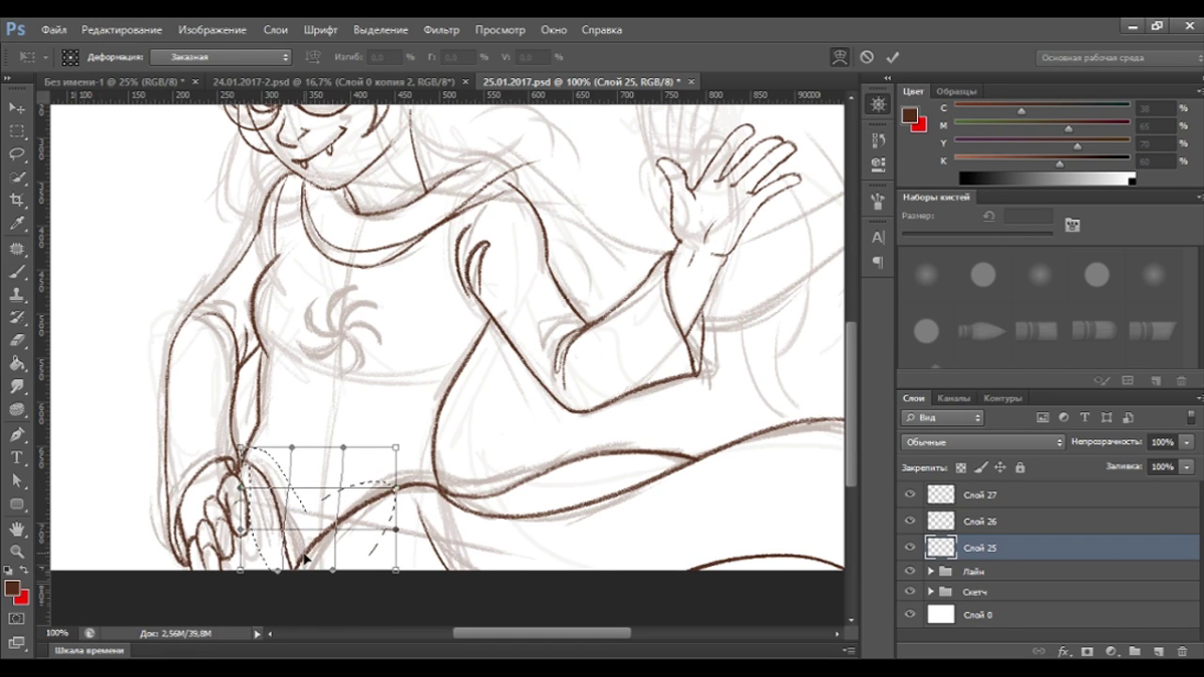
pyautogui.press('Return')
pyautogui.hotkey('ctrl', 'd')
# Select the lines around the lower-left leg and hand and warp them downward.
pyautogui.hotkey('ctrl', '-')
pyautogui.hotkey('ctrl', '-')
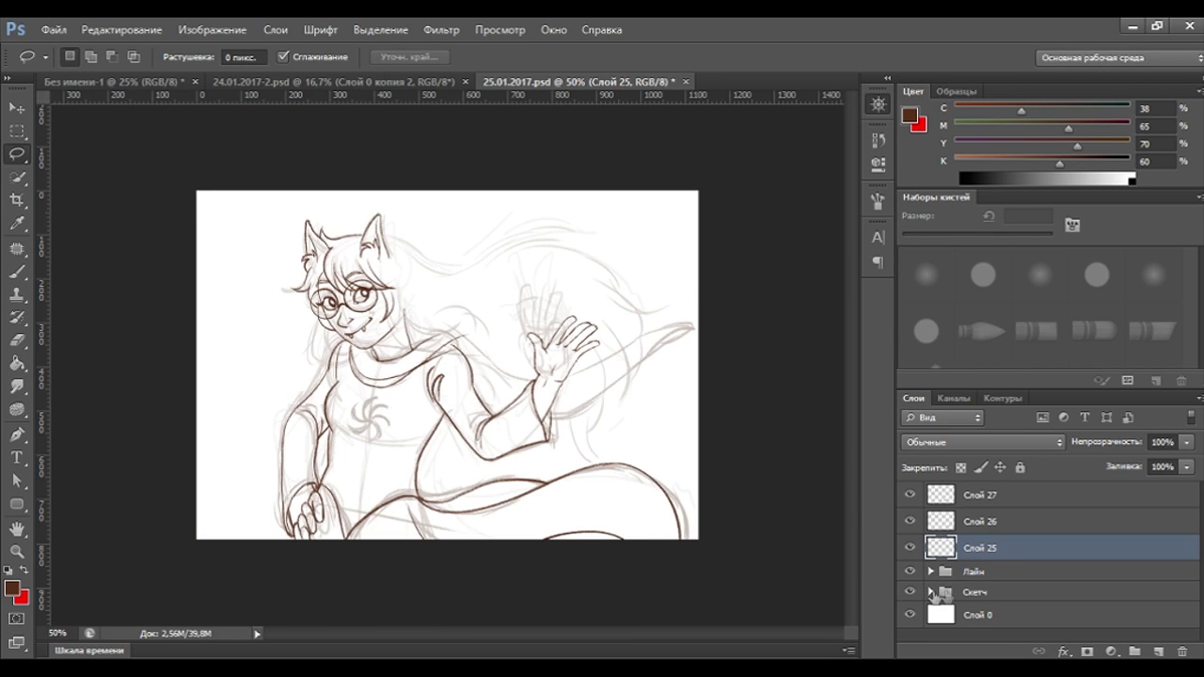
pyautogui.click(910, 592)
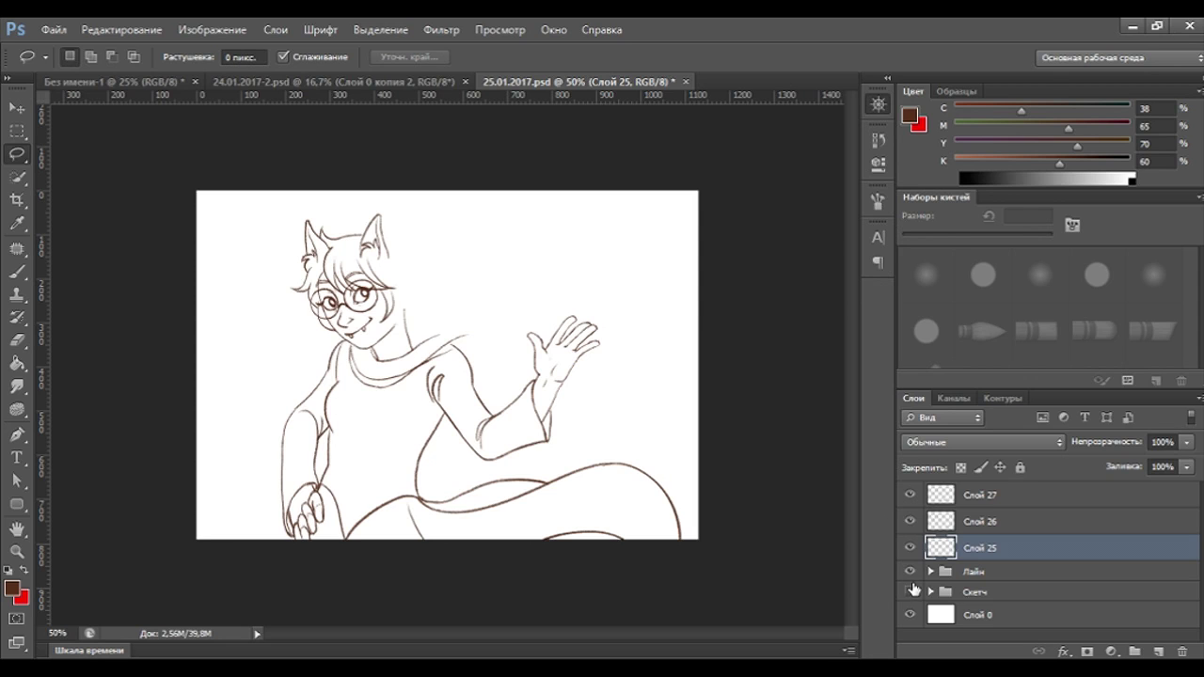
pyautogui.click(912, 591)
pyautogui.moveTo(428, 475); pyautogui.dragTo(453, 427)
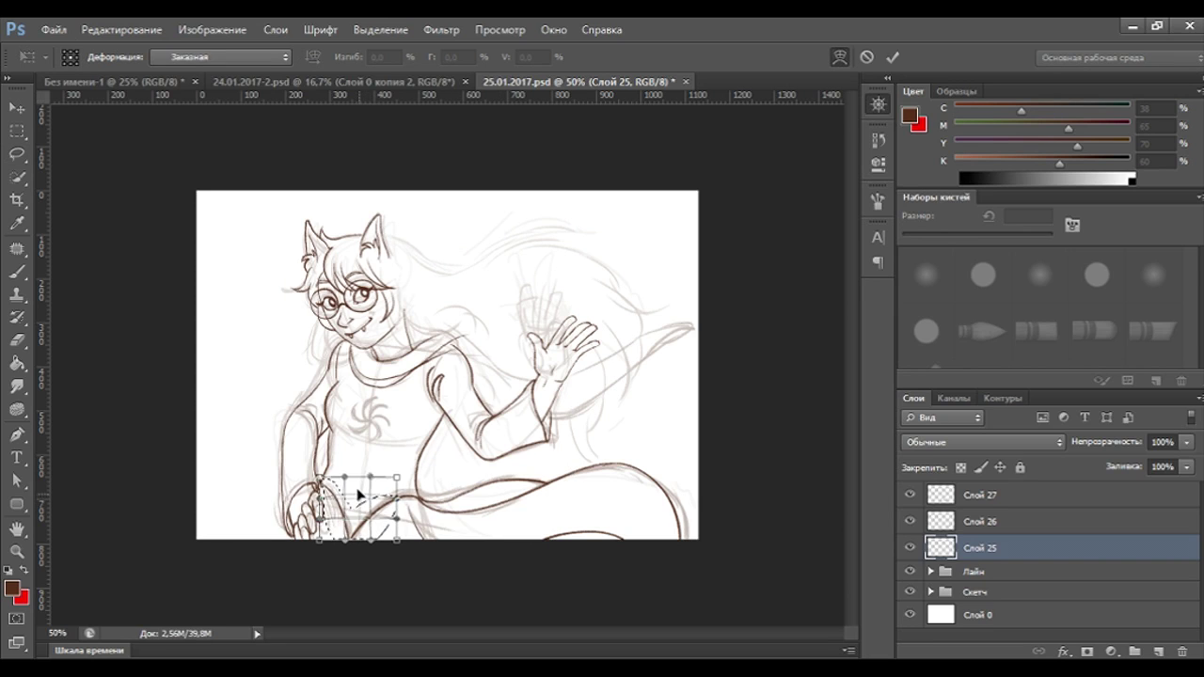
pyautogui.moveTo(356, 490); pyautogui.dragTo(362, 523)
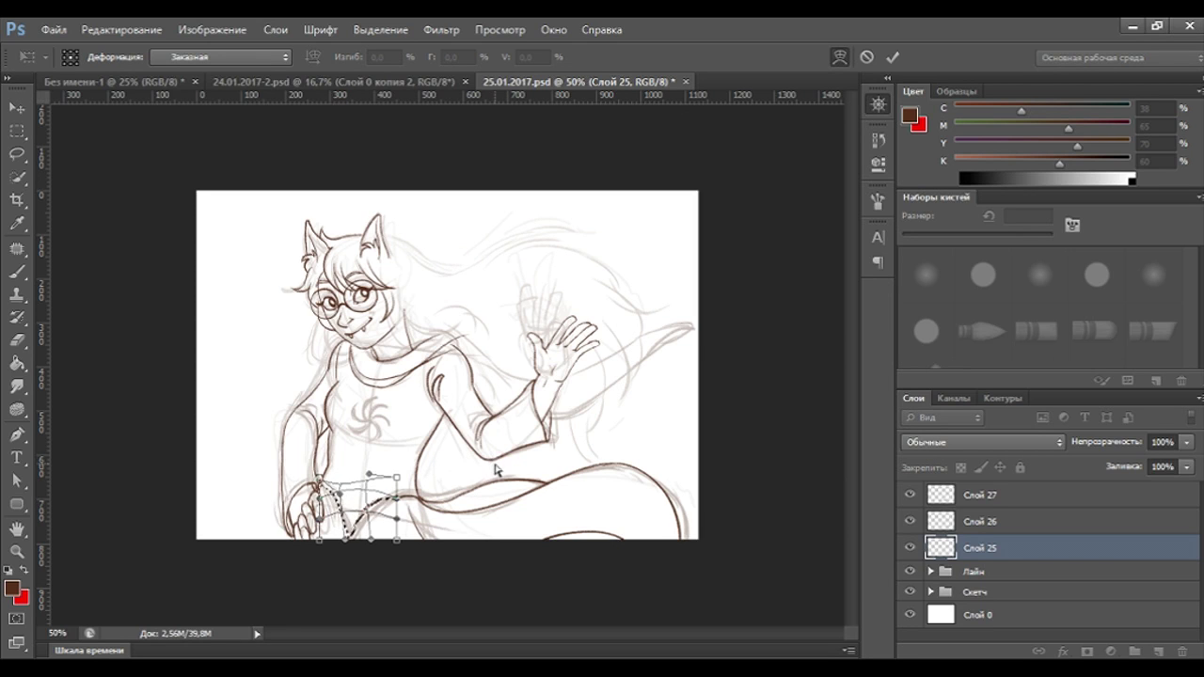
pyautogui.press('Return')
pyautogui.hotkey('ctrl', 'd')
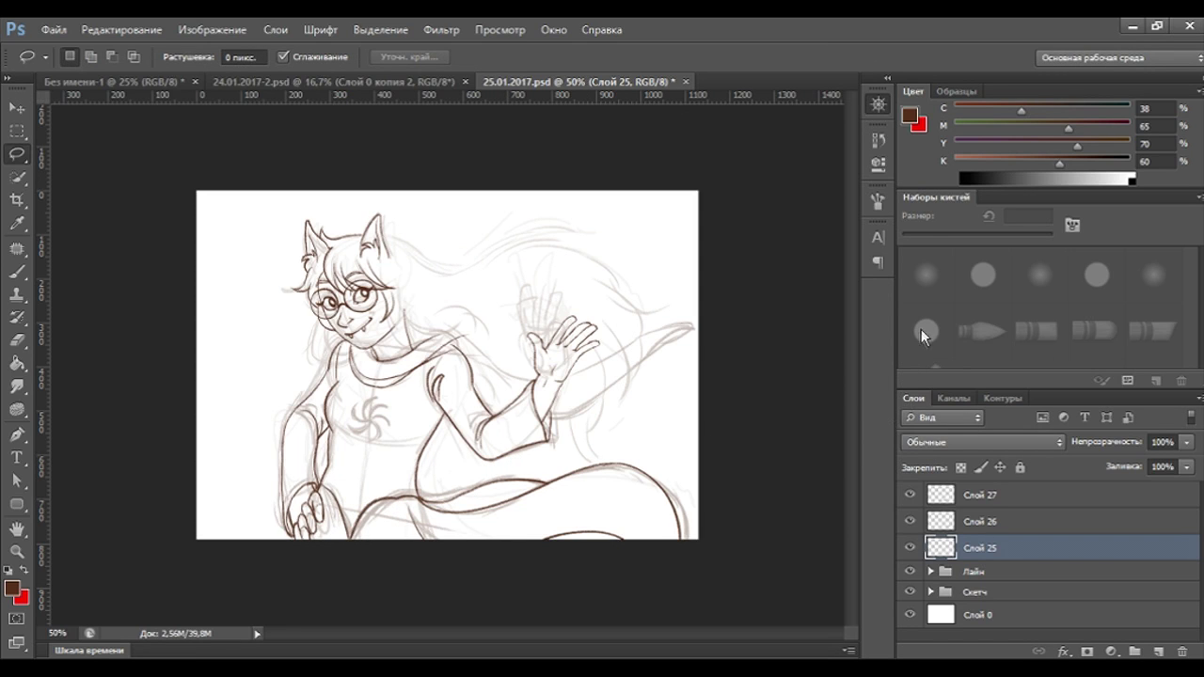
pyautogui.hotkey('ctrl', 'z')
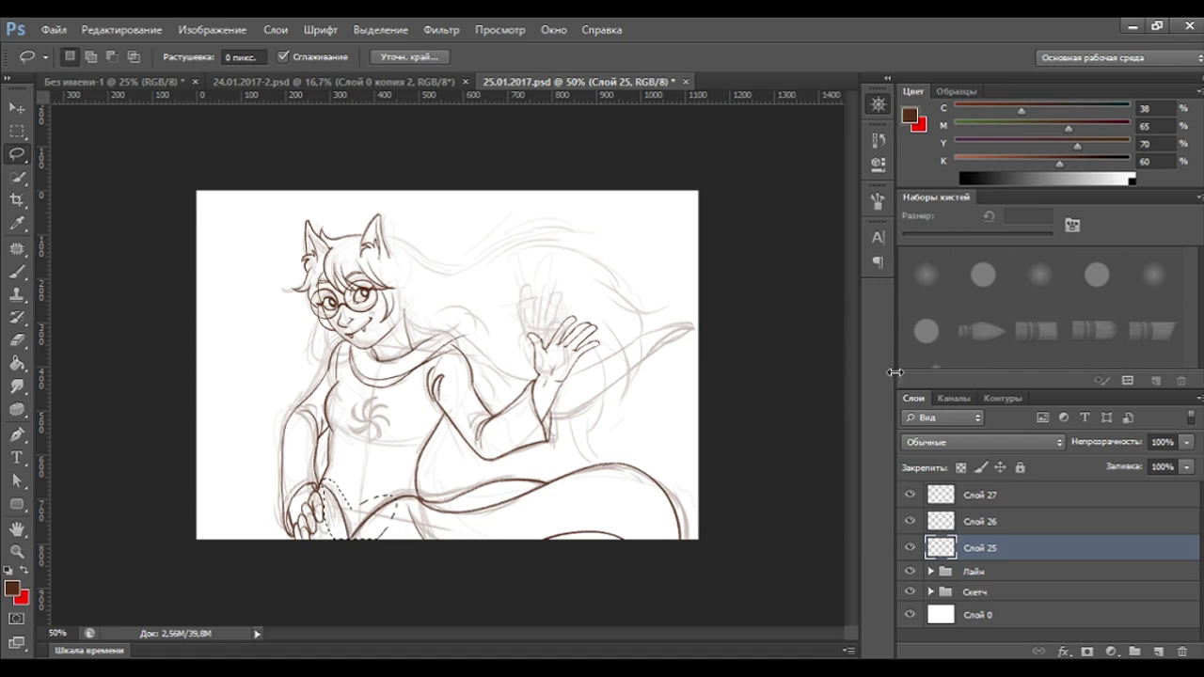
pyautogui.hotkey('ctrl', 'd')
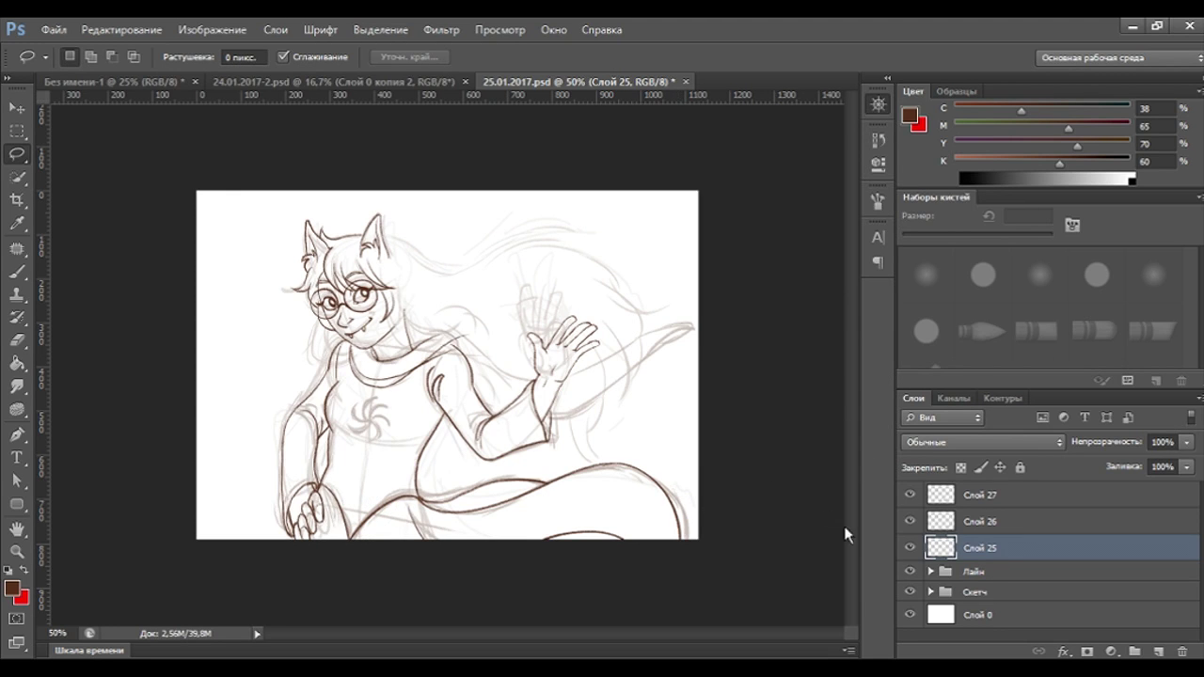
# With the sketch hidden, warp the lines around the lower hand into a gentler curve.
pyautogui.click(910, 592)
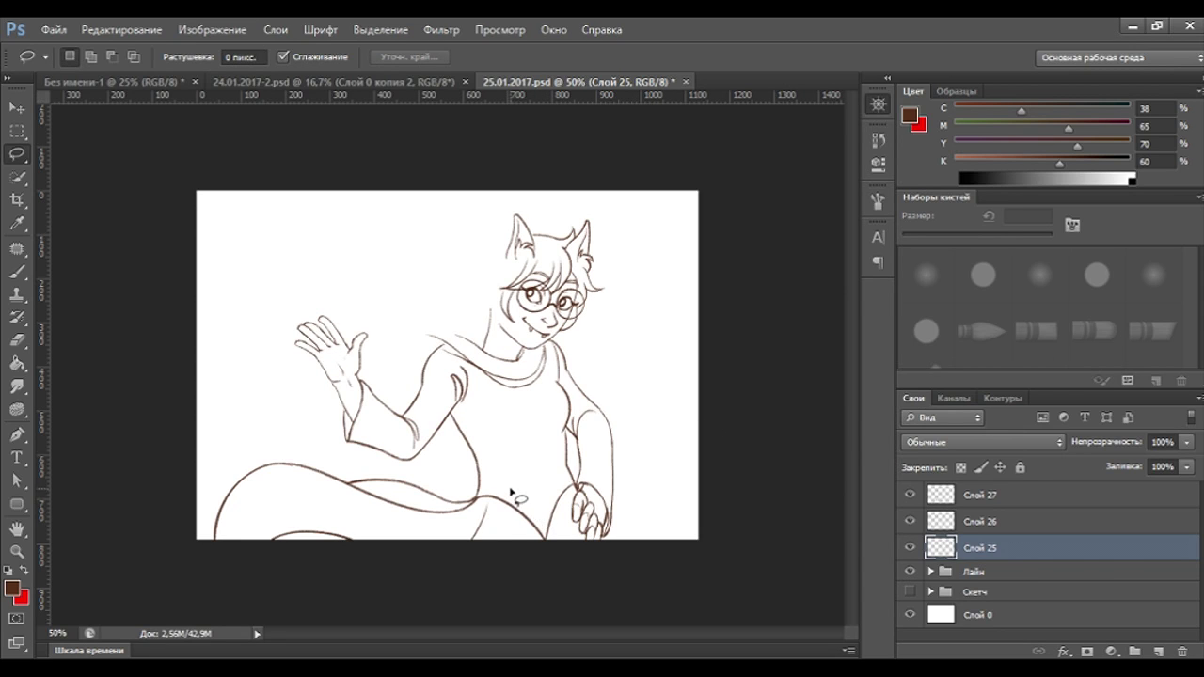
pyautogui.moveTo(544, 478); pyautogui.dragTo(546, 478)
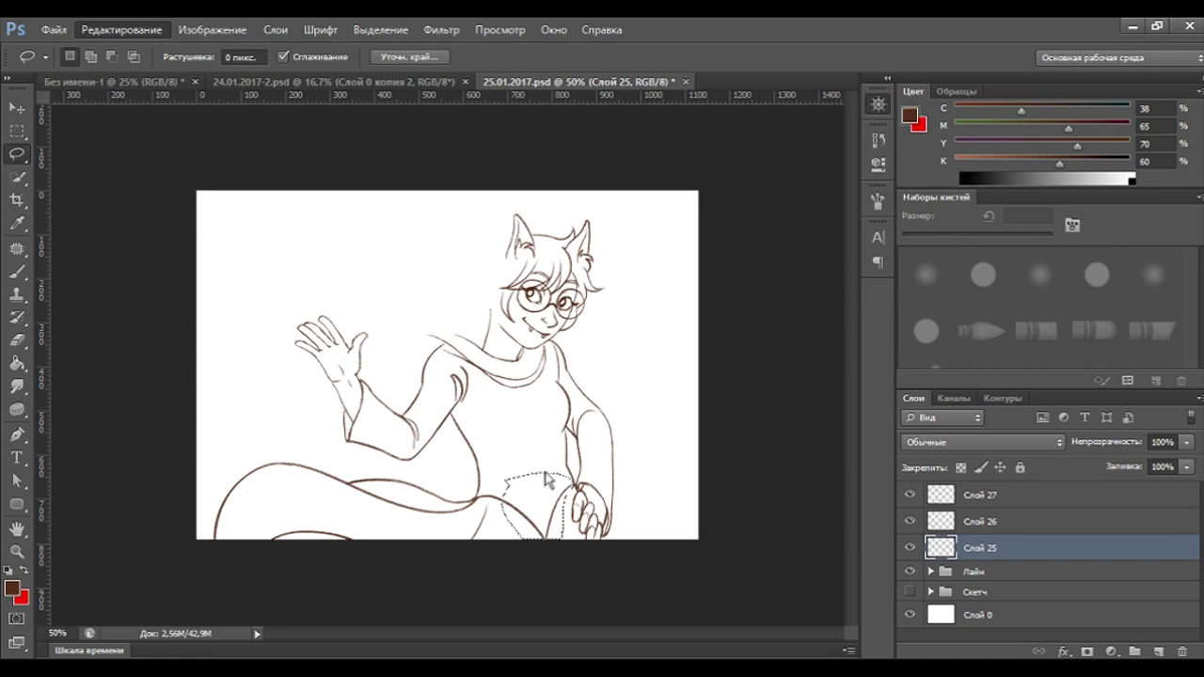
pyautogui.moveTo(544, 508)
pyautogui.mouseDown()
pyautogui.moveTo(549, 530)
pyautogui.moveTo(568, 531)
pyautogui.moveTo(563, 549)
pyautogui.mouseUp()
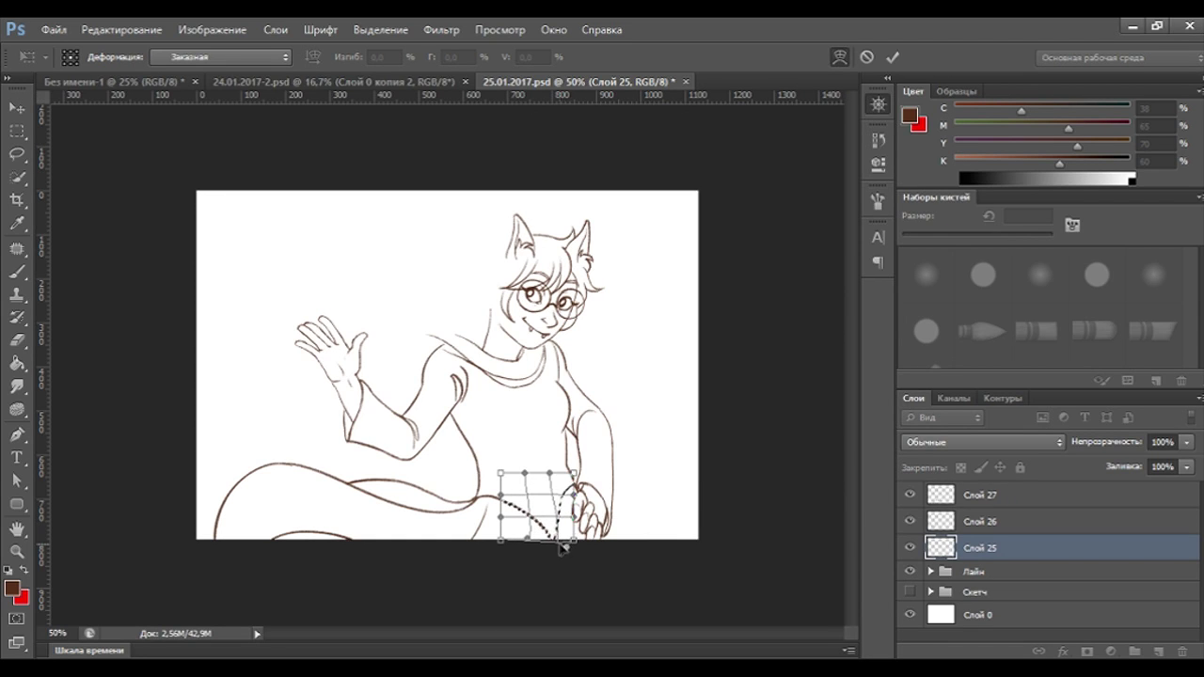
pyautogui.moveTo(568, 551); pyautogui.dragTo(570, 546)
pyautogui.press('Return')
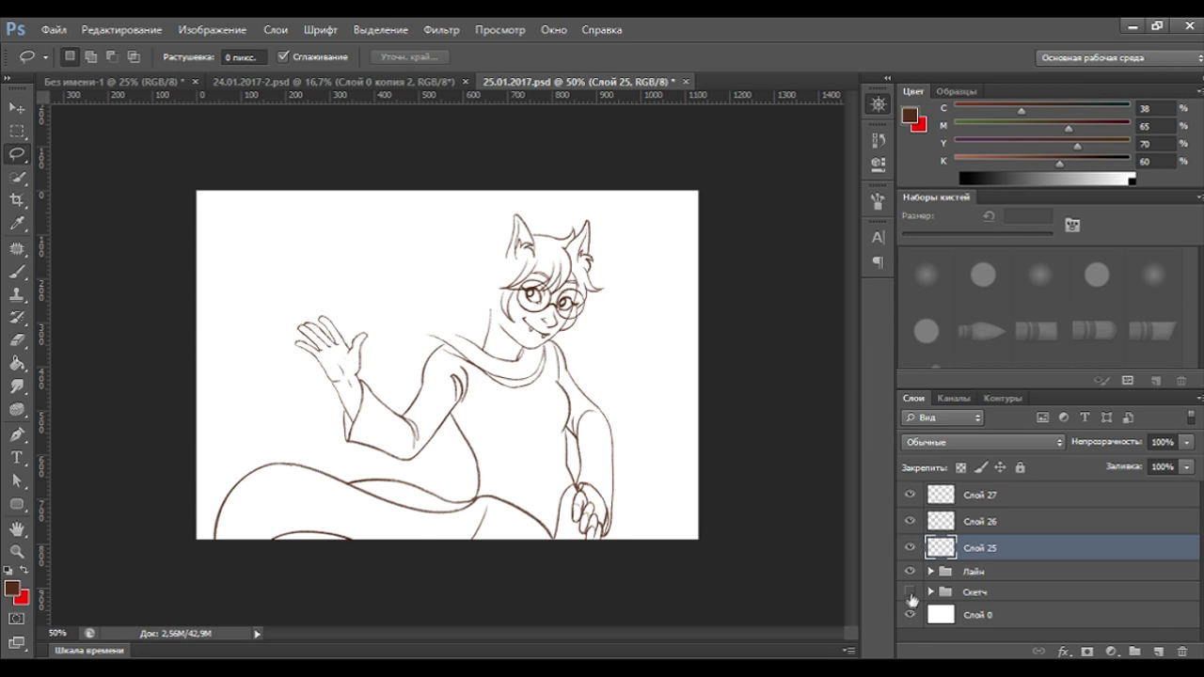
pyautogui.click(910, 592)
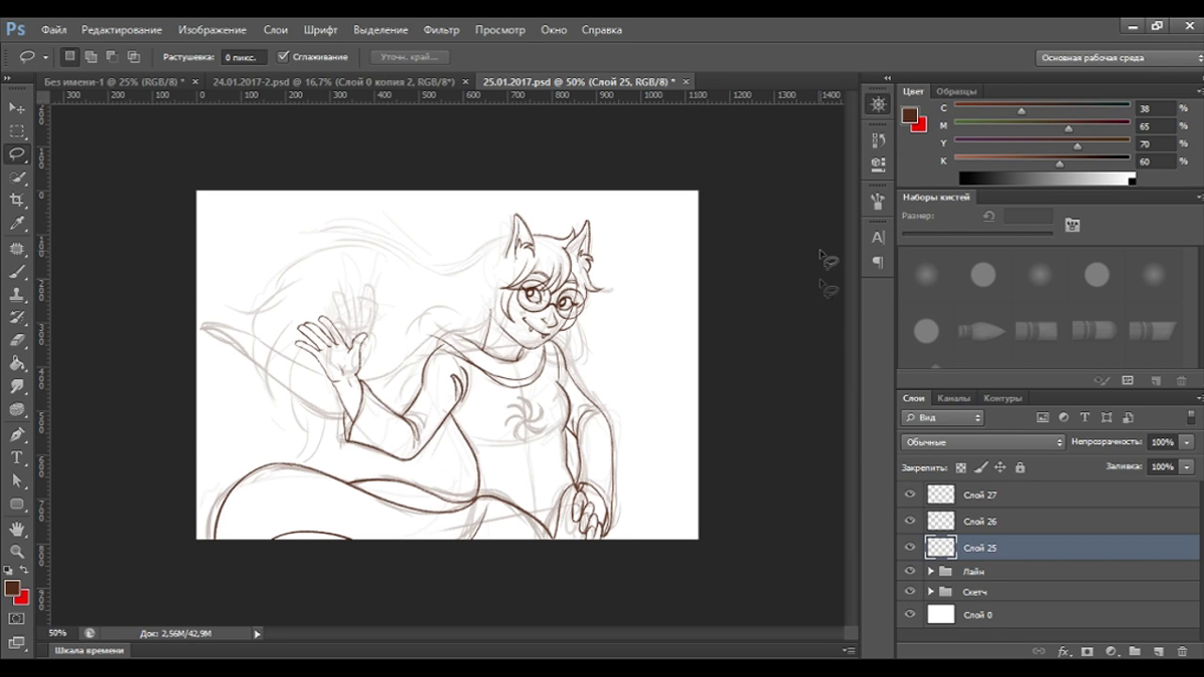
pyautogui.hotkey('ctrl', '1')
# Erase and redraw stray strokes around the arm and lower hand on Слой 25.
pyautogui.moveTo(762, 183); pyautogui.dragTo(741, 182)
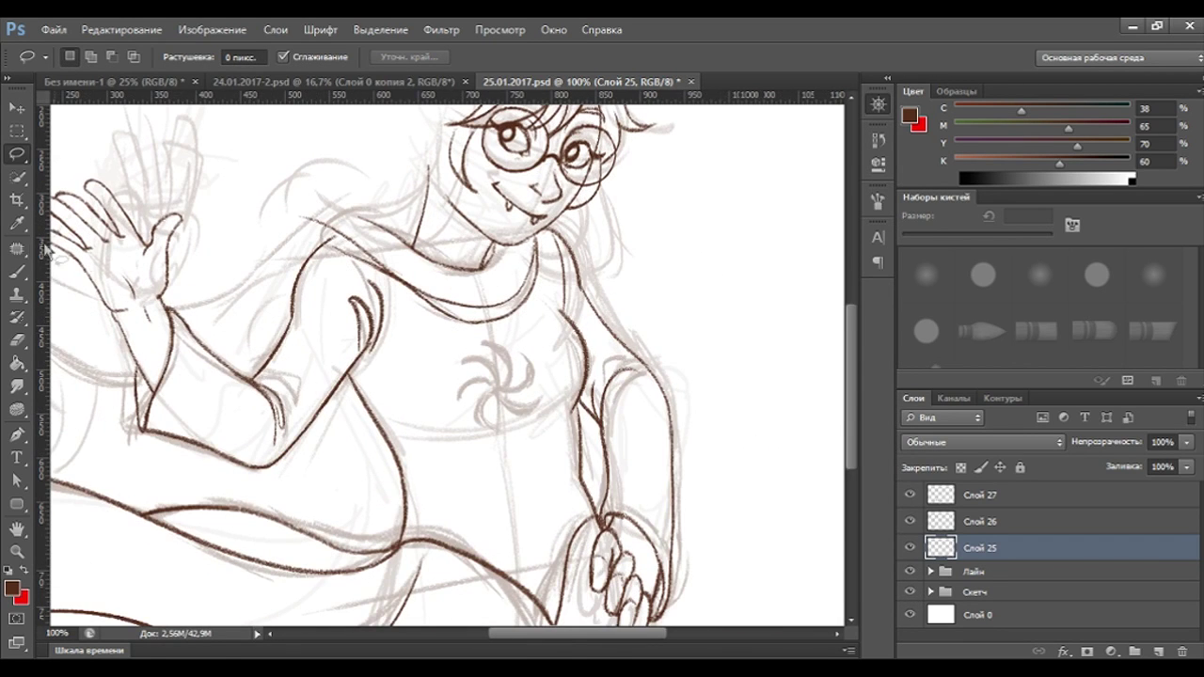
pyautogui.click(17, 272)
pyautogui.scroll(-3, 559, 502)
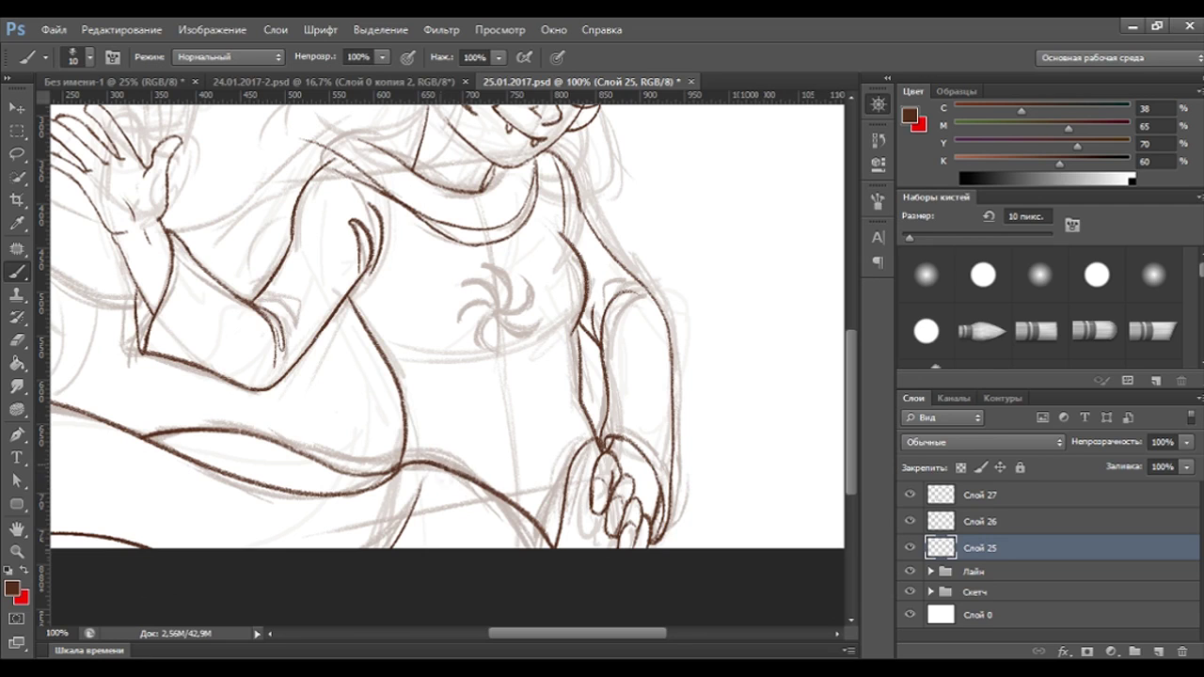
pyautogui.press('e')
pyautogui.press('b')
pyautogui.click(16, 340)
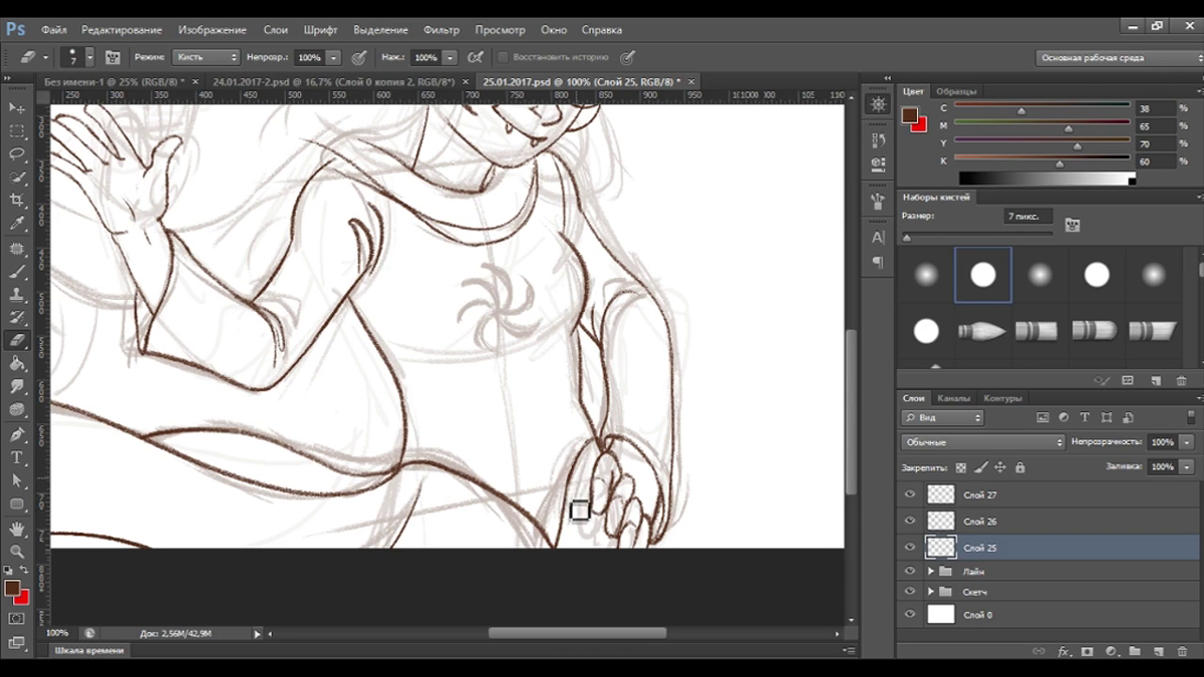
pyautogui.click(16, 272)
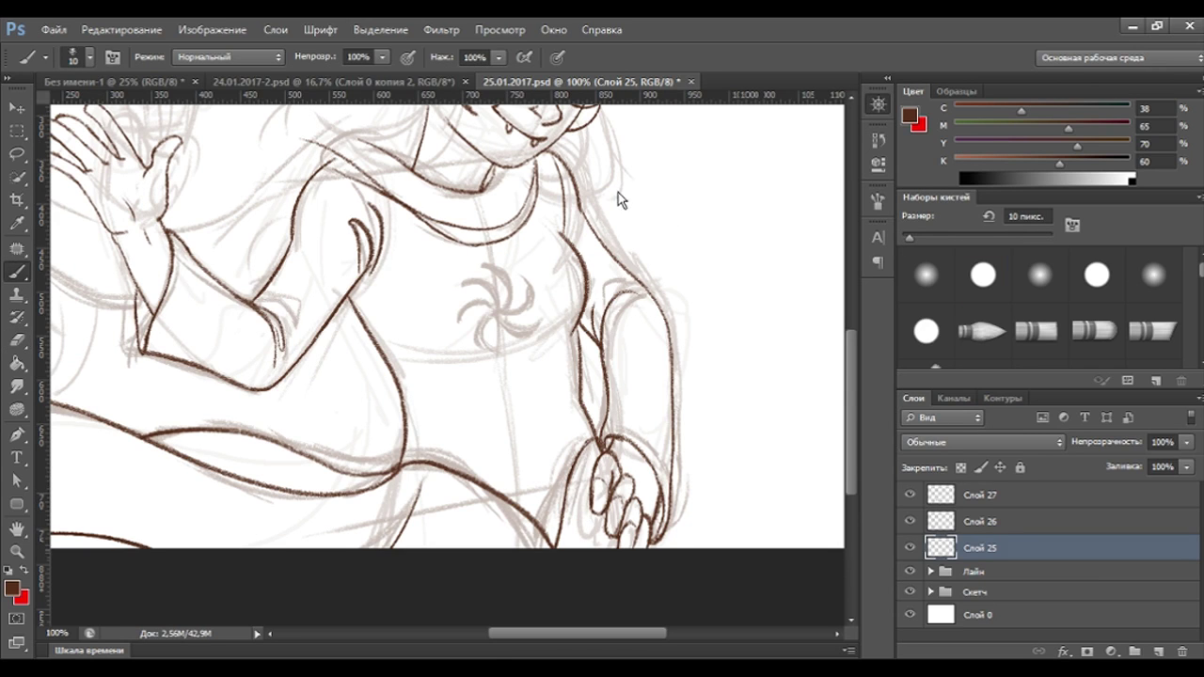
pyautogui.hotkey('ctrl', '-')
pyautogui.hotkey('ctrl', '-')
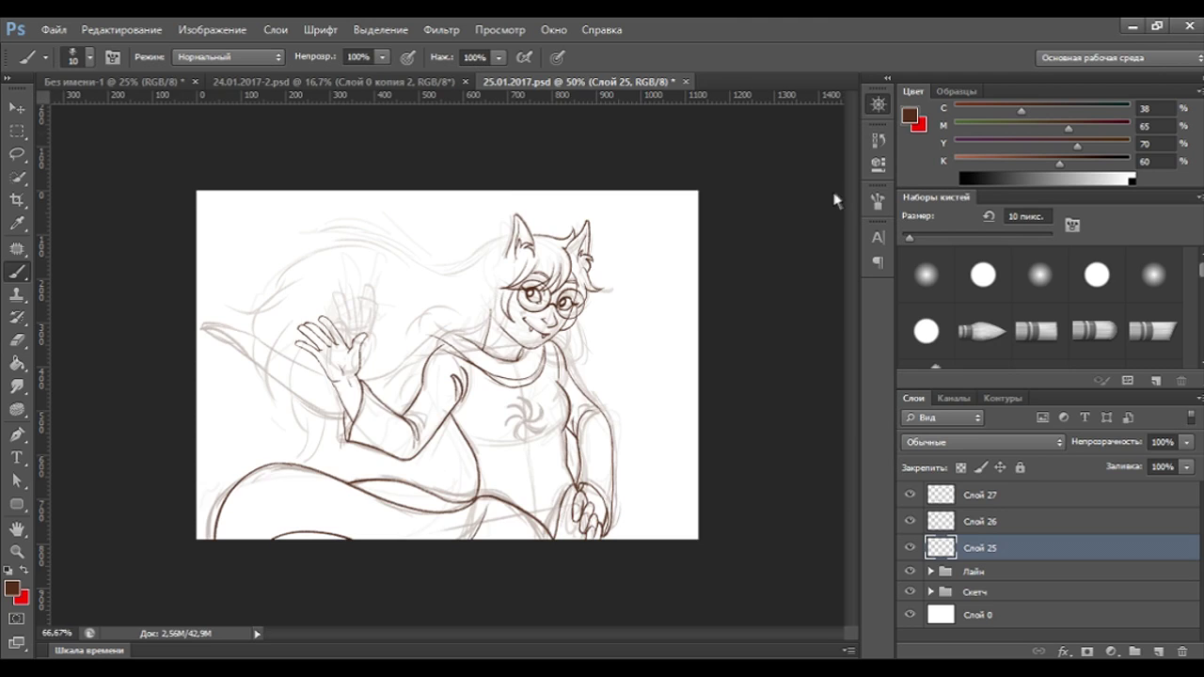
pyautogui.hotkey('ctrl', '+')
pyautogui.hotkey('ctrl', '+')
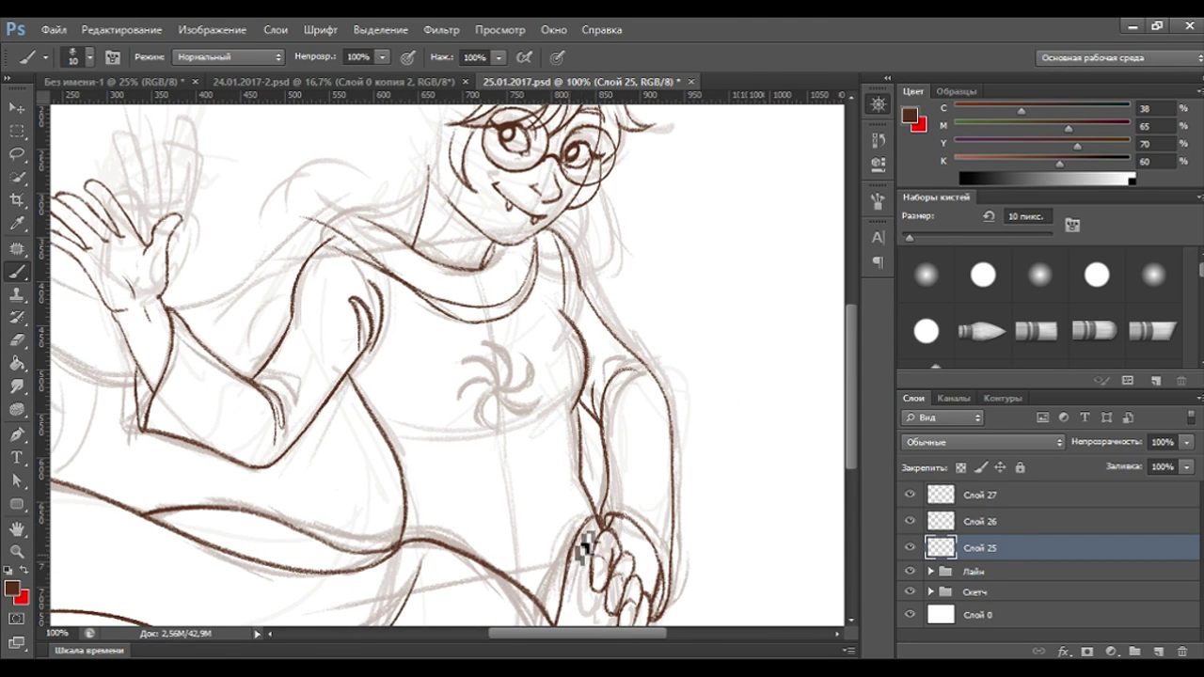
# Erase fine stray bits with a small tip, inspecting the lower hand zoomed in.
pyautogui.press('e')
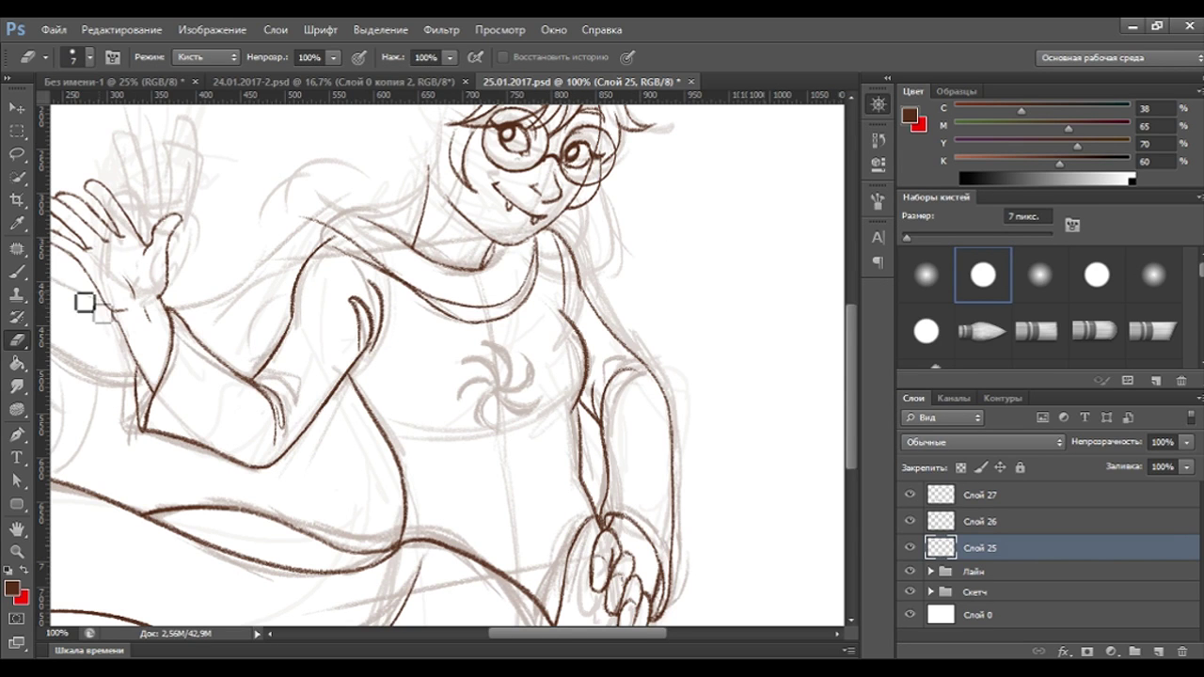
pyautogui.press('b')
pyautogui.hotkey('ctrl', '+')
pyautogui.scroll(-5, 439, 451)
pyautogui.hscroll(5, 439, 452)
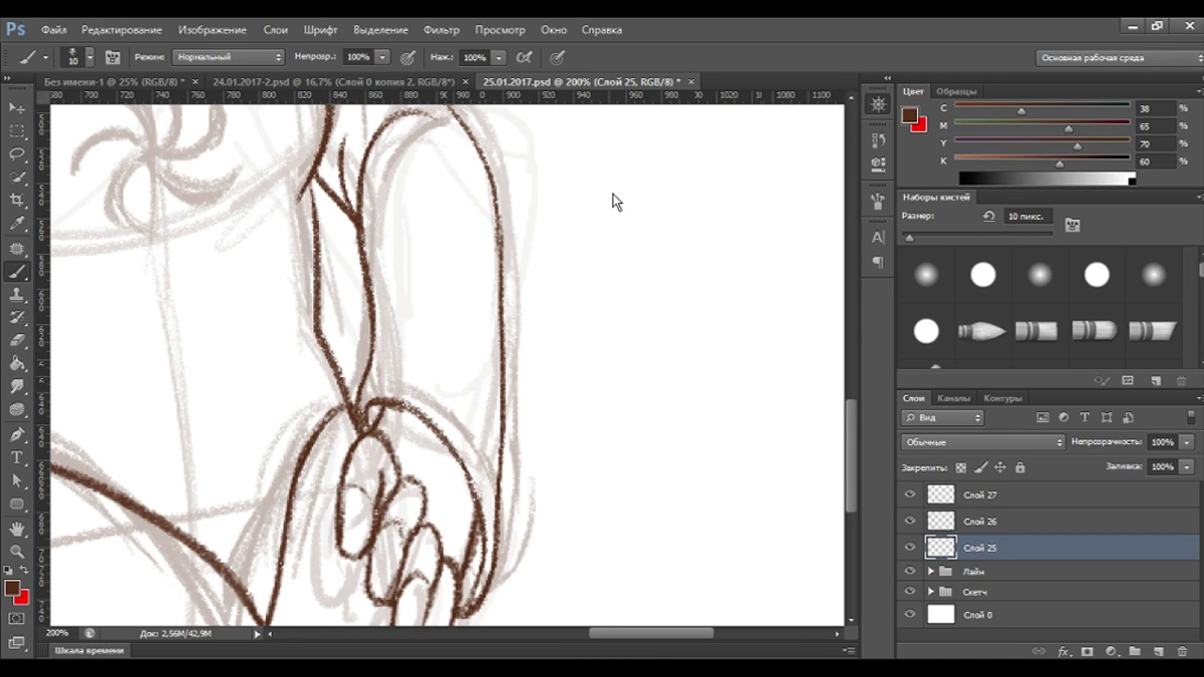
pyautogui.hotkey('ctrl', '-')
pyautogui.hotkey('ctrl', '-')
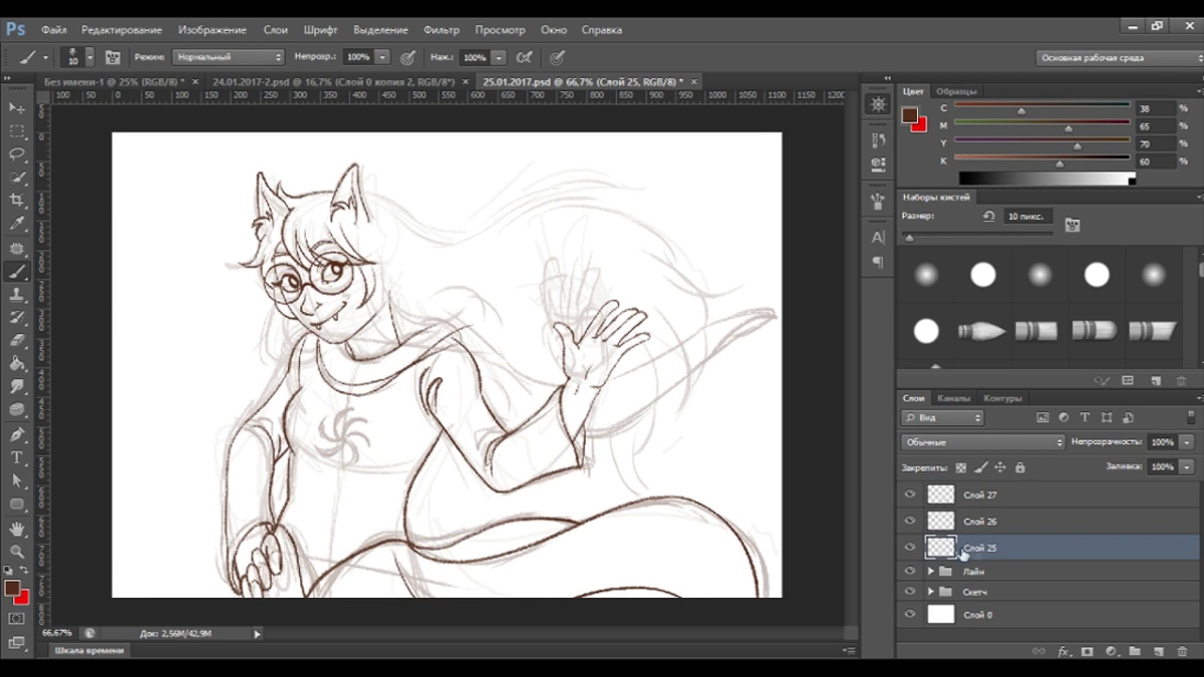
pyautogui.click(910, 593)
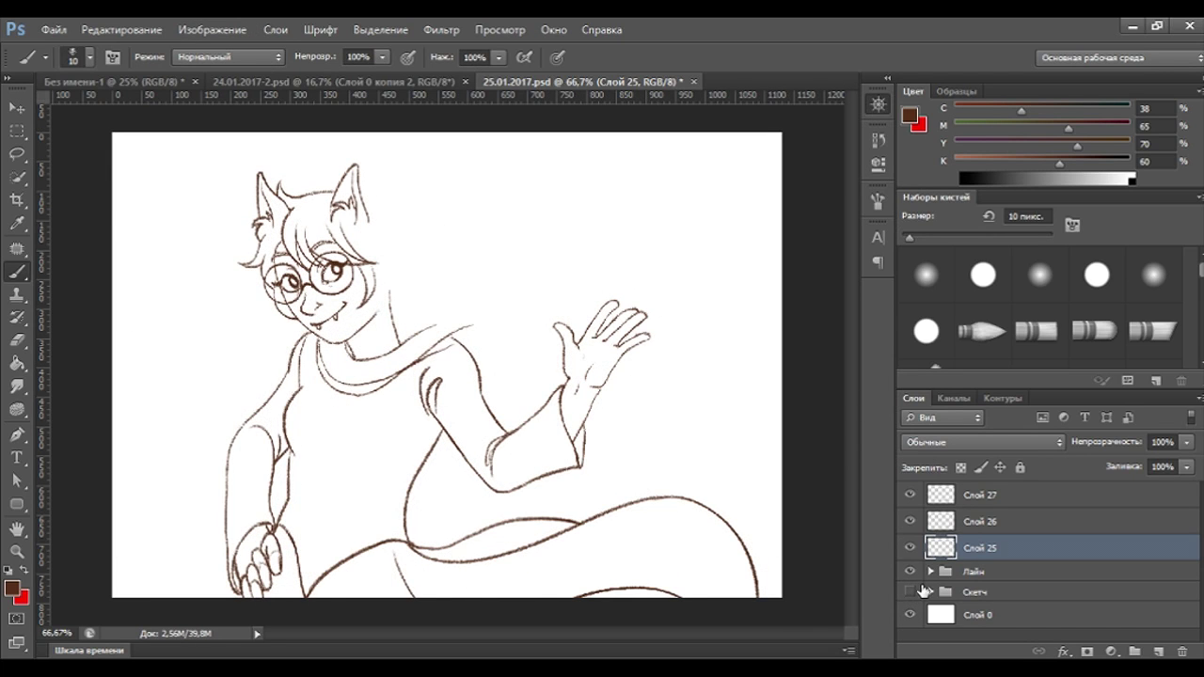
pyautogui.click(910, 592)
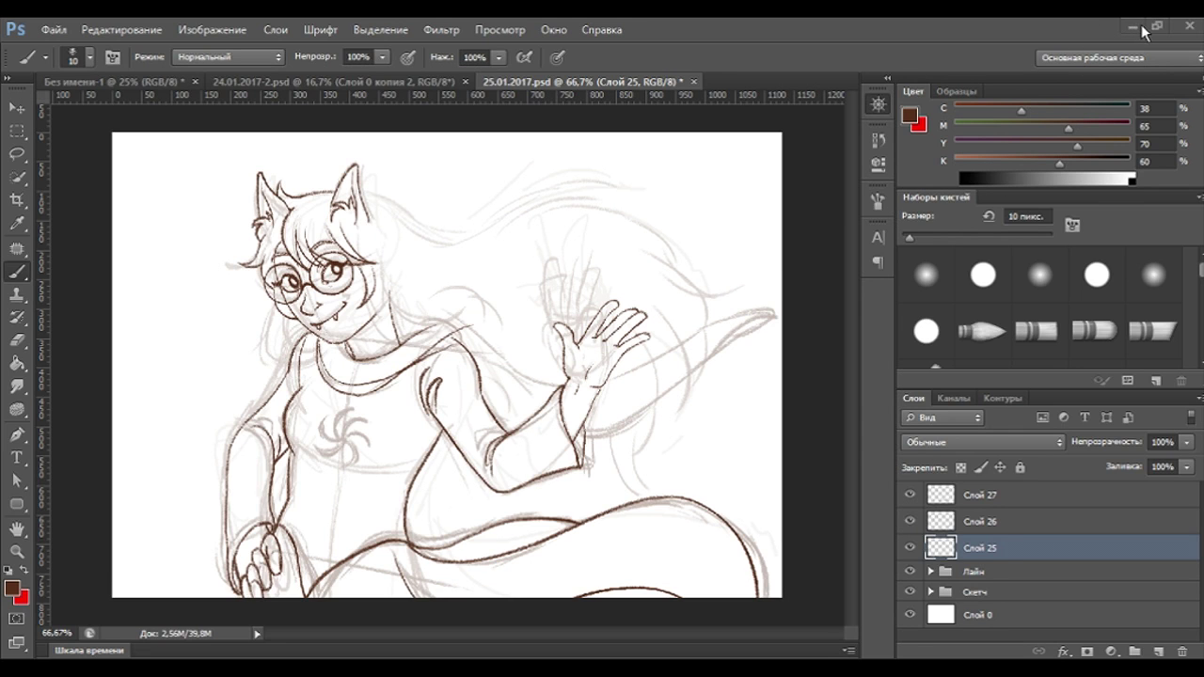
pyautogui.hotkey('ctrl', '1')
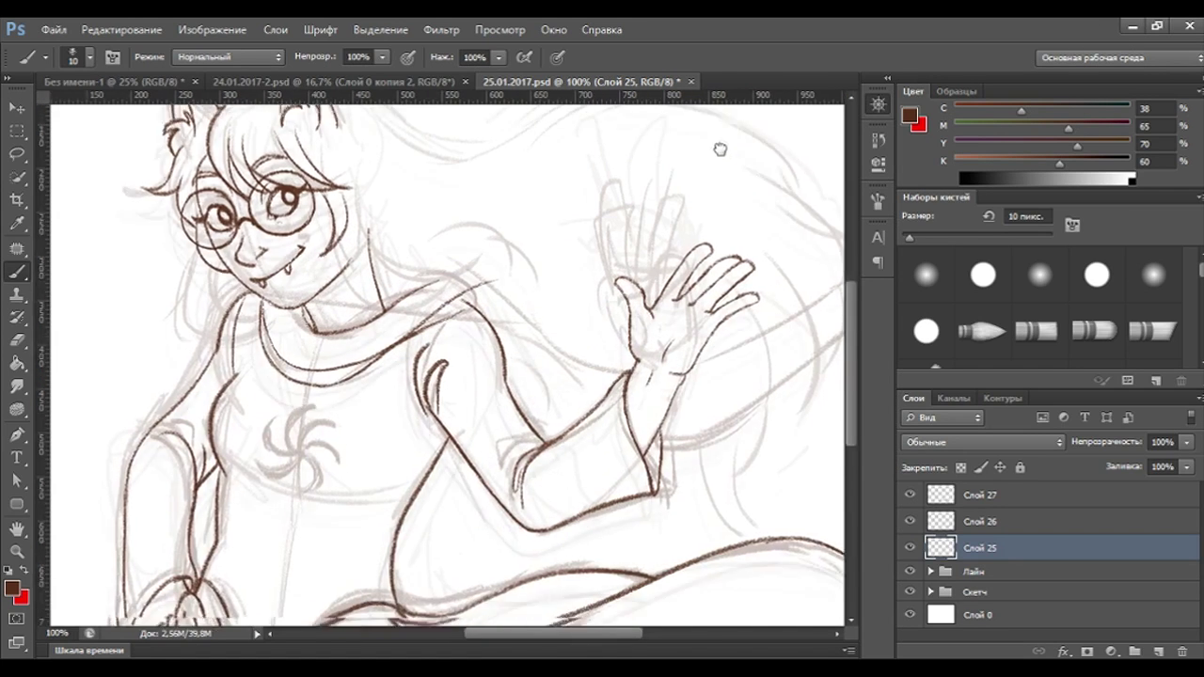
# Check the strokes on Слой 25 and Слой 26, then merge Слой 26 down into Слой 25.
pyautogui.moveTo(714, 405); pyautogui.dragTo(788, 343)
pyautogui.click(909, 549)
pyautogui.click(909, 549)
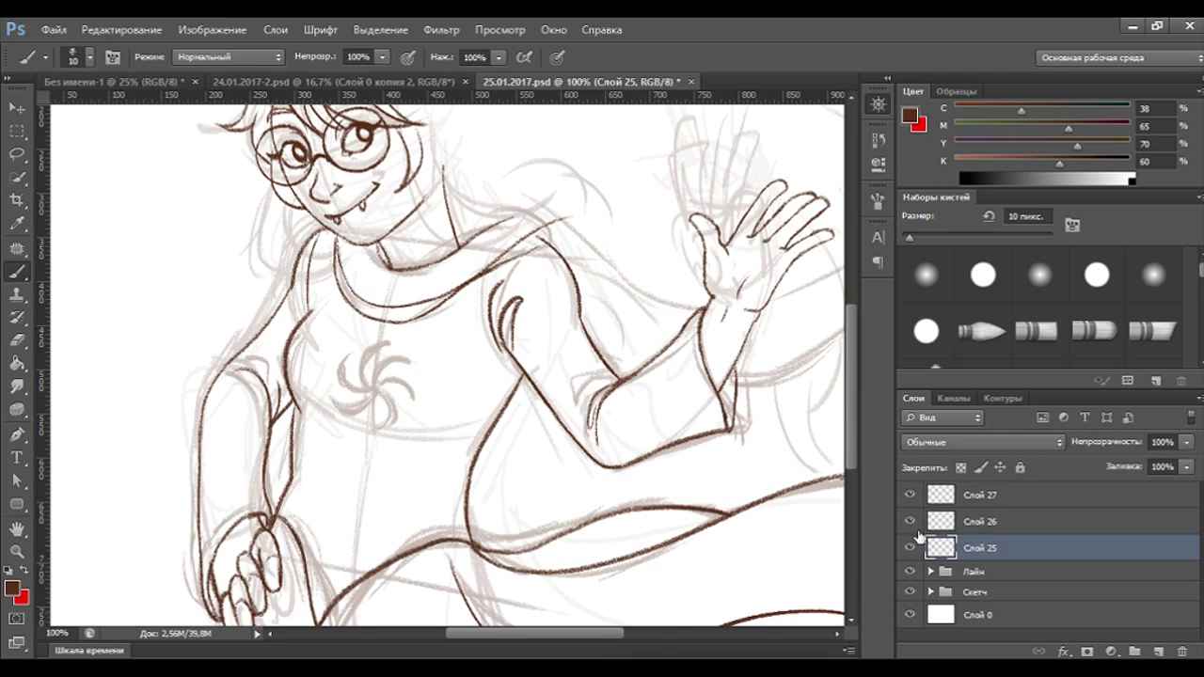
pyautogui.click(910, 522)
pyautogui.click(911, 522)
pyautogui.click(1029, 519)
pyautogui.hotkey('ctrl', 'e')
pyautogui.click(909, 522)
pyautogui.click(909, 522)
# Merge Слой 27 into Слой 25, move it into the Лайн group, and add a new empty layer.
pyautogui.click(998, 496)
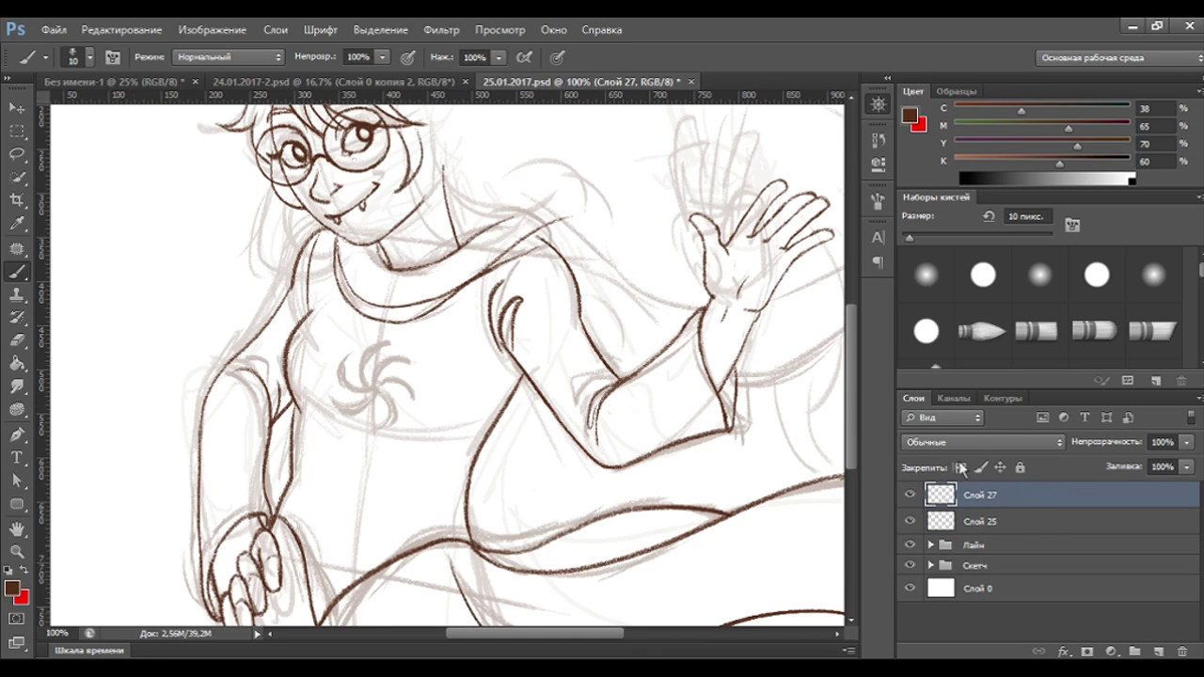
pyautogui.hotkey('ctrl', 'e')
pyautogui.click(930, 519)
pyautogui.moveTo(966, 529); pyautogui.dragTo(965, 527)
pyautogui.click(931, 492)
pyautogui.click(1158, 652)
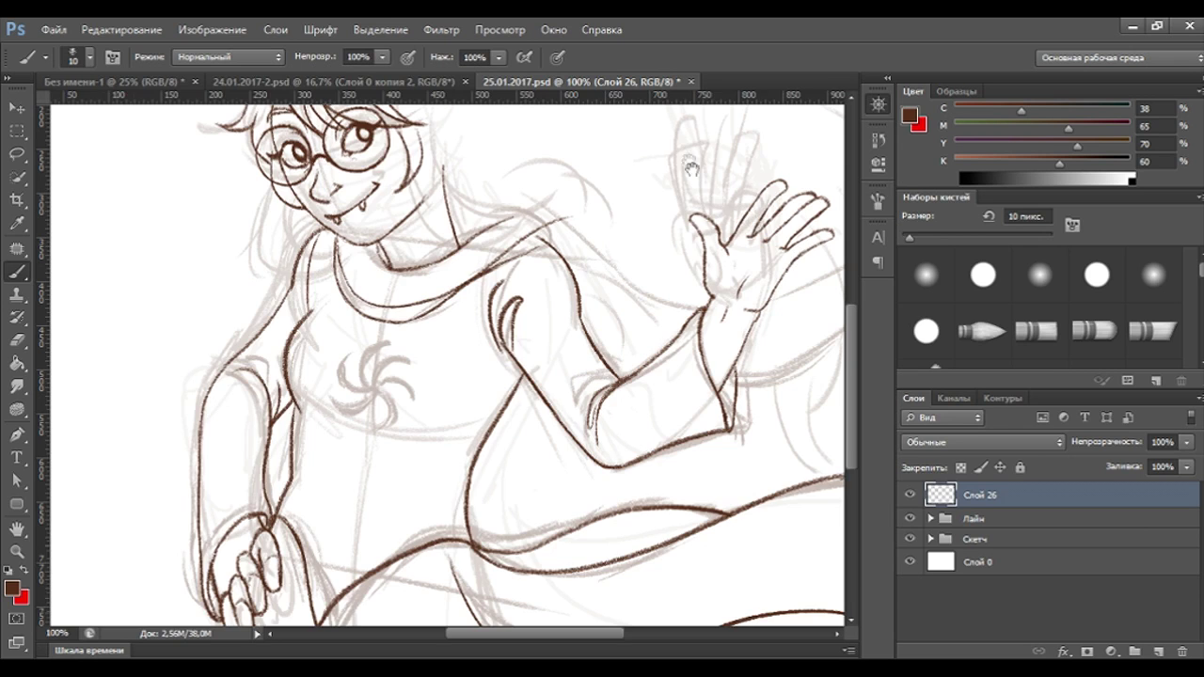
pyautogui.scroll(2, 706, 146)
pyautogui.hscroll(2, 706, 146)
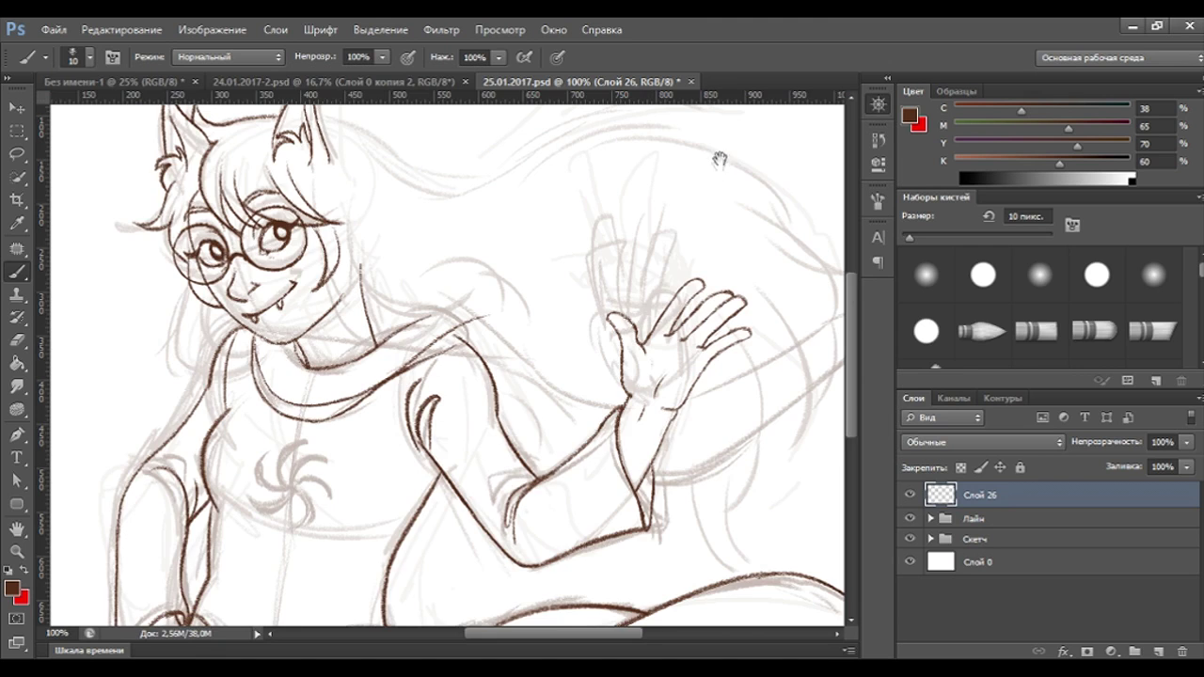
# Fit the drawing in view and sketch a long hair strand curving up-right from the head, reworking its end.
pyautogui.moveTo(718, 156); pyautogui.dragTo(775, 184)
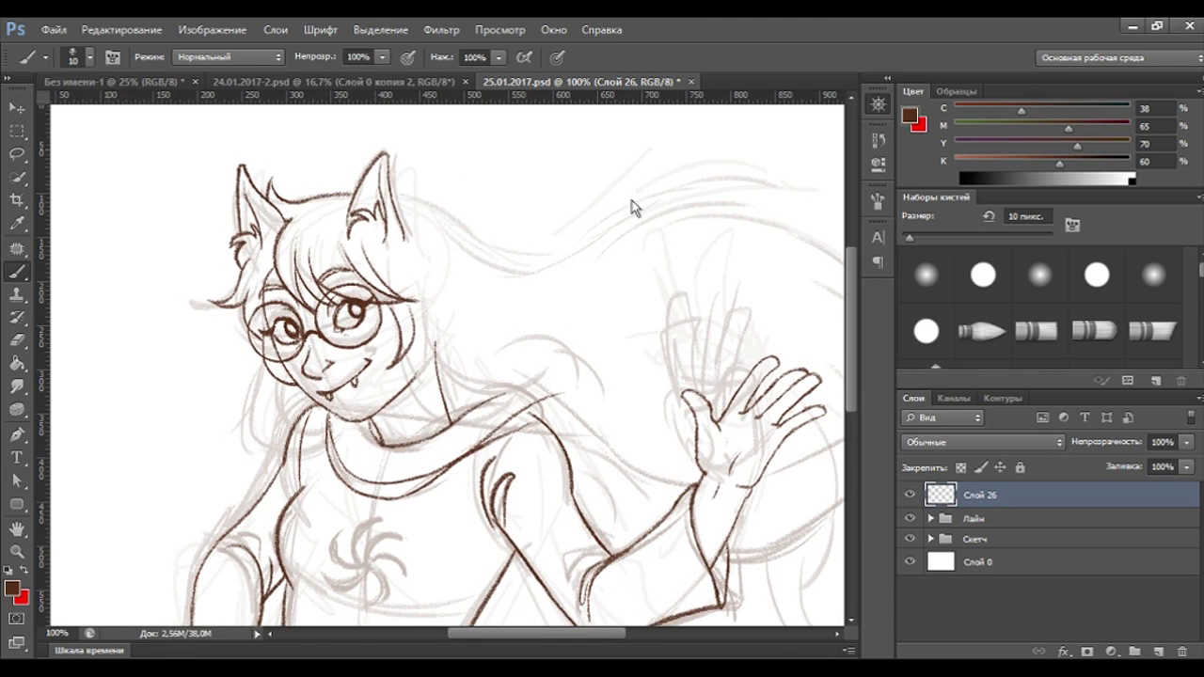
pyautogui.hotkey('ctrl', '-')
pyautogui.hotkey('ctrl', 'z')
pyautogui.moveTo(371, 231); pyautogui.dragTo(532, 196)
pyautogui.hotkey('ctrl', 'z')
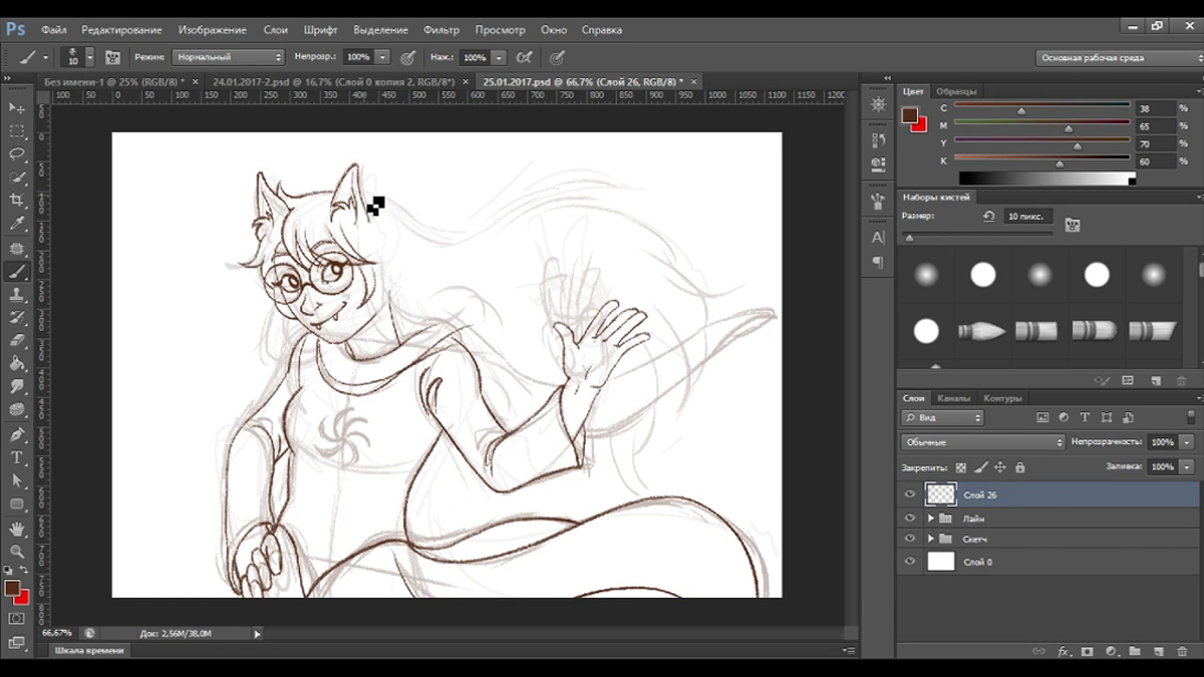
pyautogui.moveTo(457, 235); pyautogui.dragTo(640, 162)
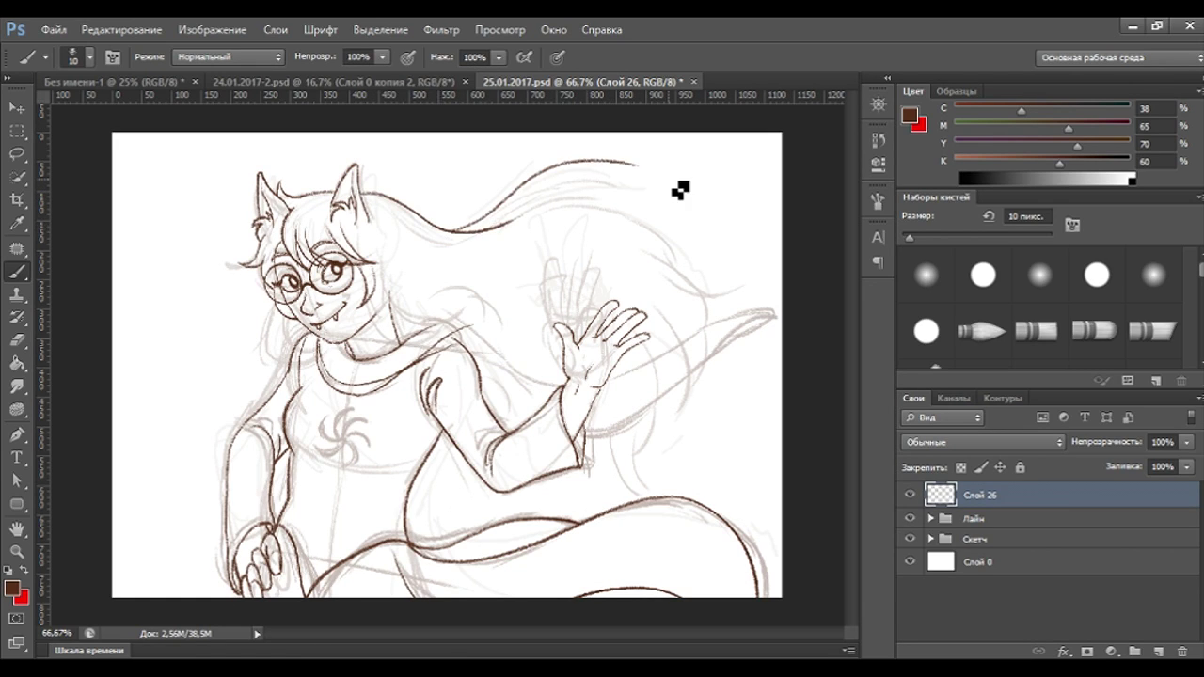
pyautogui.hotkey('ctrl', 'z')
pyautogui.moveTo(515, 216); pyautogui.dragTo(597, 197)
# Redraw the hair strand toward the upper right several times, trying and undoing a longer extension.
pyautogui.hotkey('ctrl', 'z')
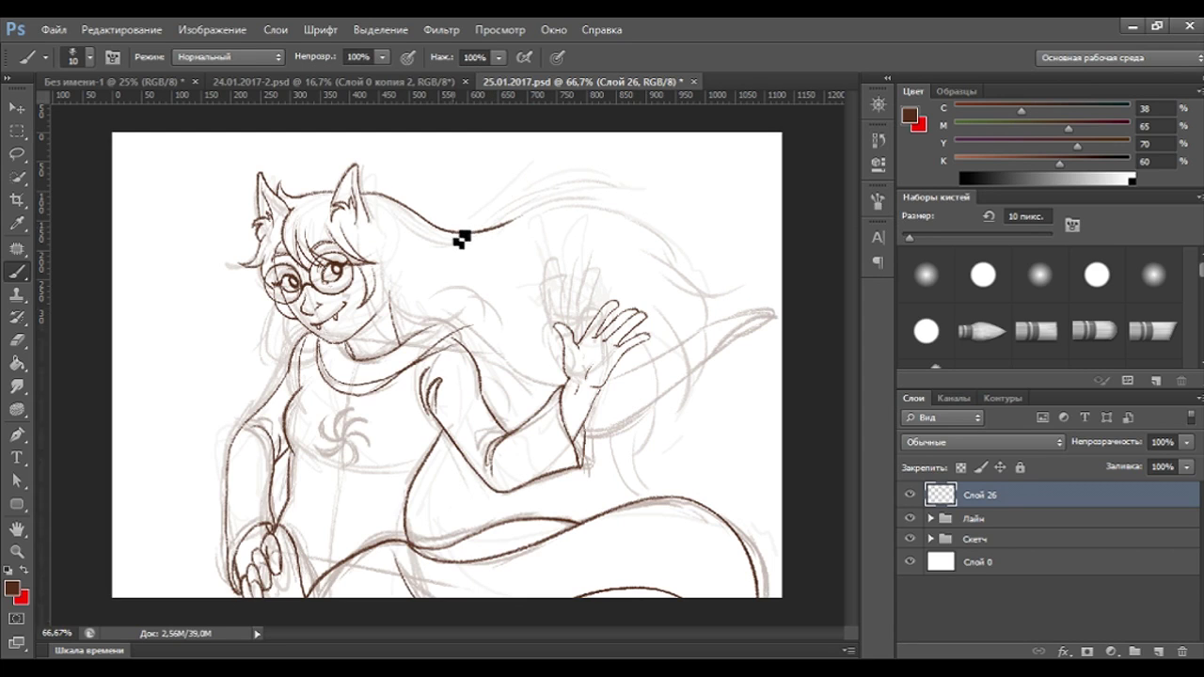
pyautogui.hotkey('ctrl', 'z')
pyautogui.moveTo(492, 231); pyautogui.dragTo(622, 194)
pyautogui.hotkey('ctrl', 'z')
pyautogui.moveTo(505, 215); pyautogui.dragTo(671, 198)
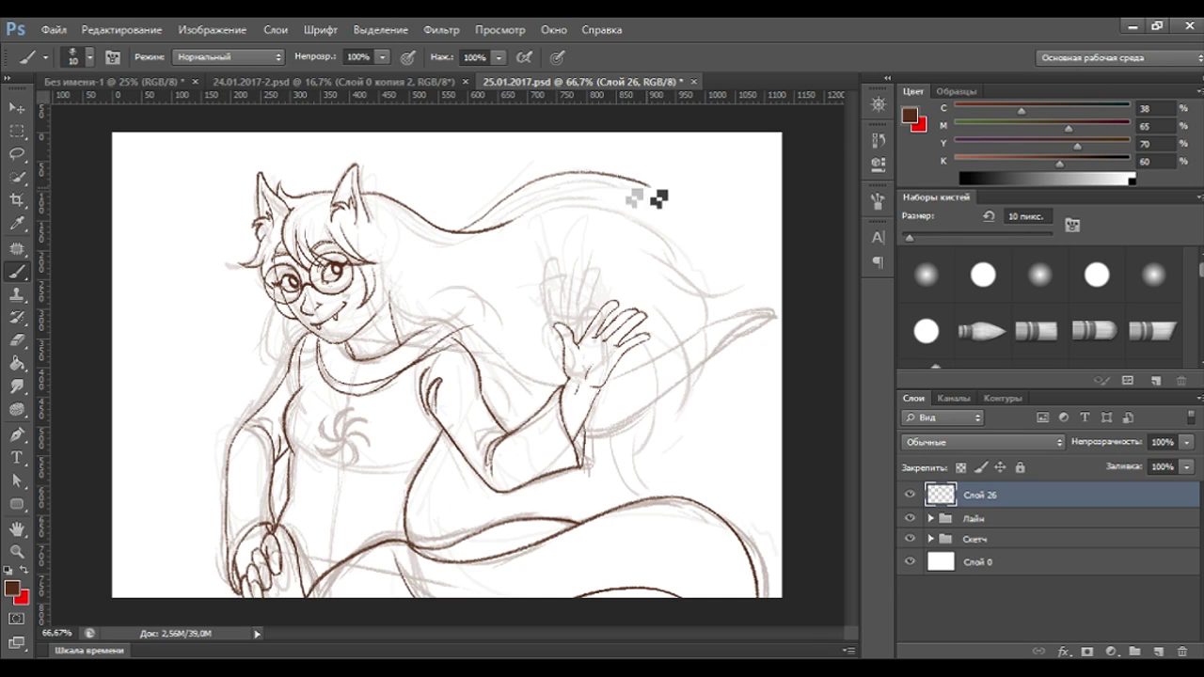
pyautogui.moveTo(546, 194); pyautogui.dragTo(676, 182)
pyautogui.hotkey('ctrl', 'z')
pyautogui.hotkey('ctrl', 'z')
# Settle the strand on a similar curve ending slightly lower, with its tip extended up-right.
pyautogui.moveTo(504, 212); pyautogui.dragTo(652, 194)
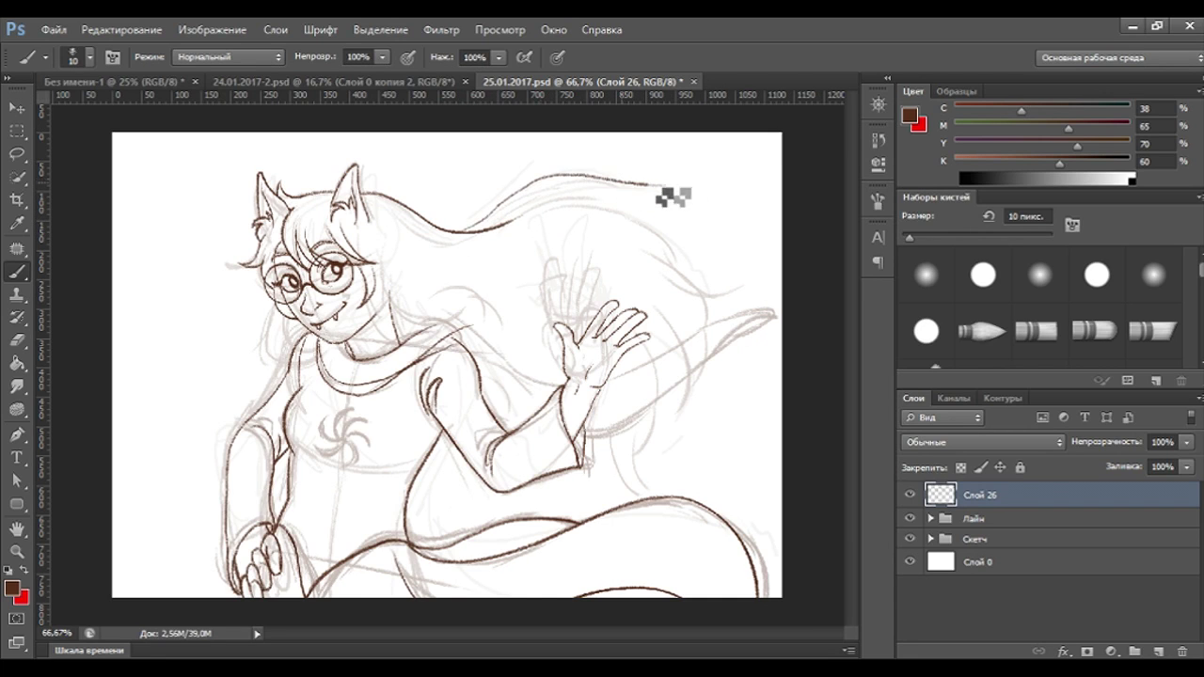
pyautogui.hotkey('ctrl', 'z')
pyautogui.moveTo(519, 215); pyautogui.dragTo(662, 189)
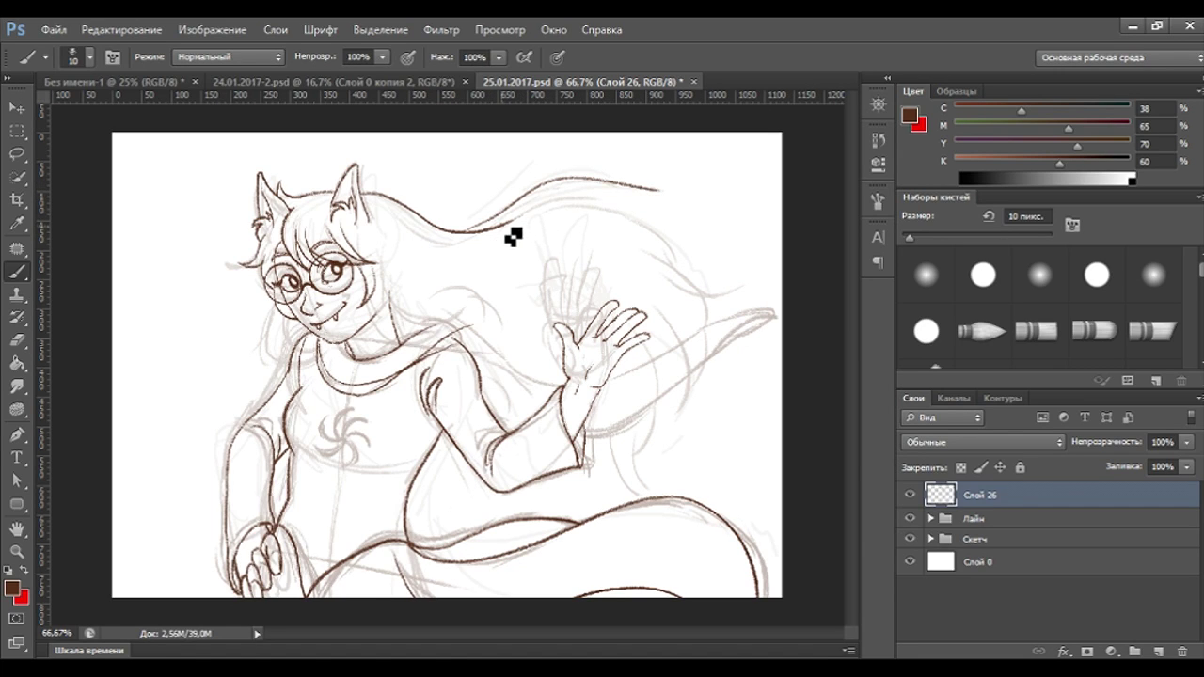
pyautogui.moveTo(656, 188); pyautogui.dragTo(674, 194)
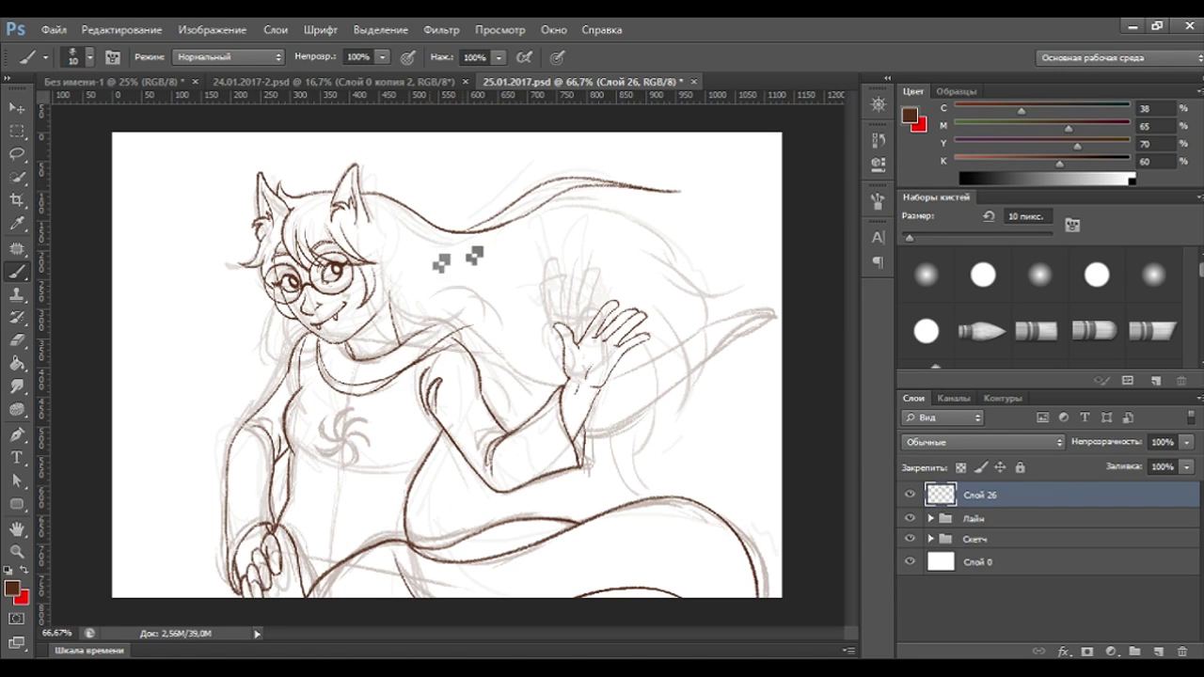
pyautogui.hotkey('ctrl', 'z')
pyautogui.moveTo(658, 188); pyautogui.dragTo(675, 176)
# Erase the strand's overshooting tip, then extend its tail with the Brush.
pyautogui.click(17, 340)
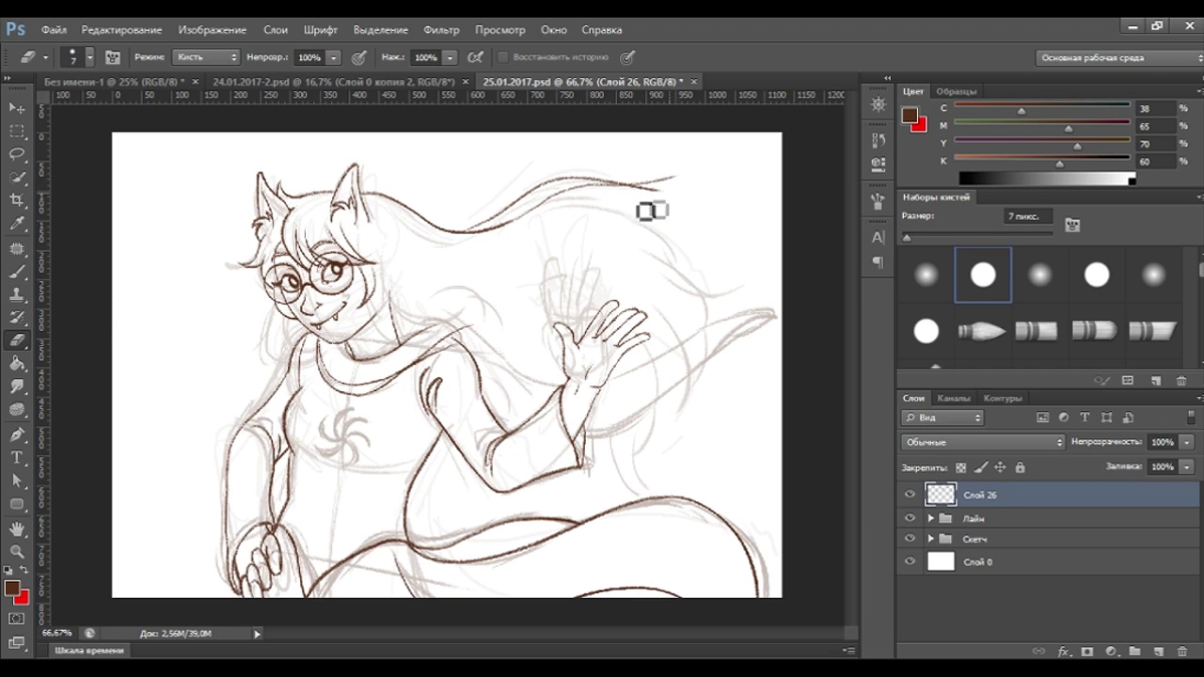
pyautogui.moveTo(654, 198); pyautogui.dragTo(690, 184)
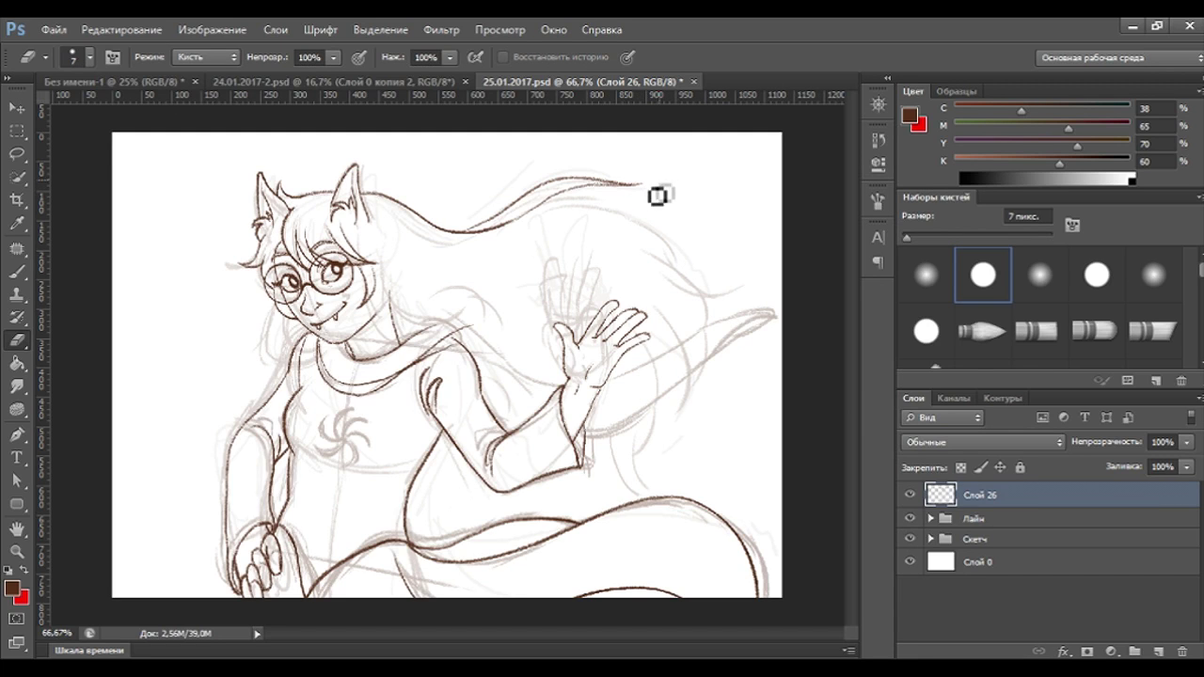
pyautogui.click(17, 272)
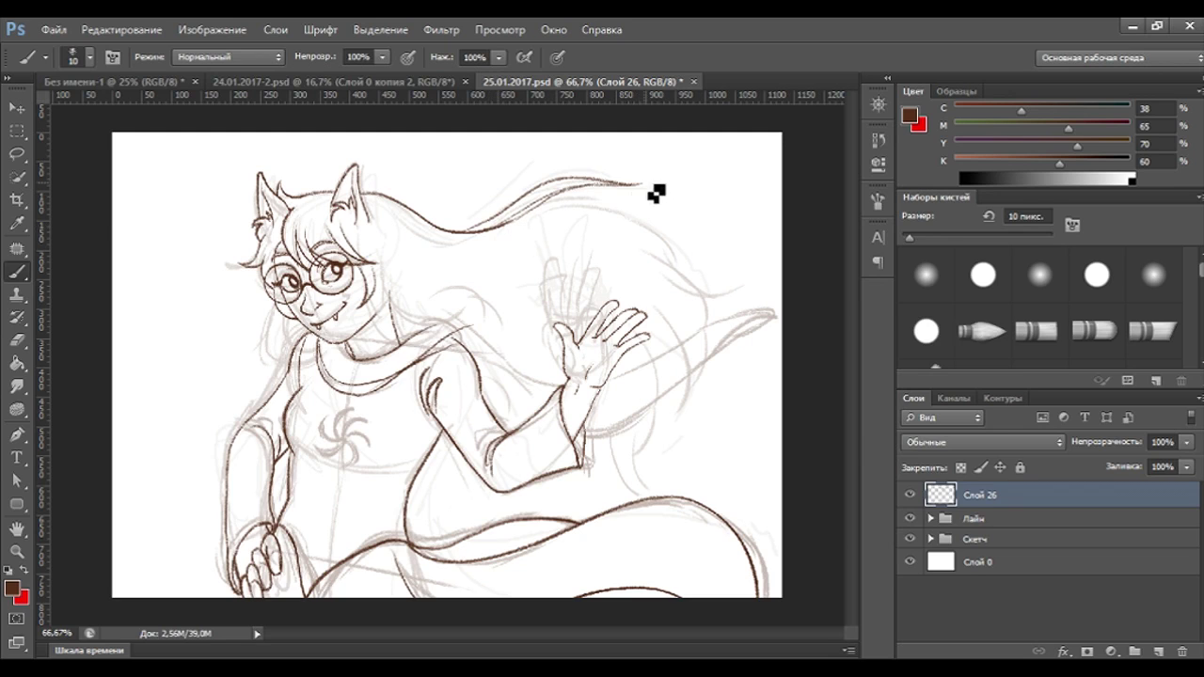
pyautogui.moveTo(569, 199)
pyautogui.mouseDown()
pyautogui.moveTo(651, 200)
pyautogui.moveTo(619, 198)
pyautogui.mouseUp()
# Step back and forward through the strand strokes, hiding and showing Слой 26 to compare.
pyautogui.hotkey('ctrl', 'alt', 'z')
pyautogui.hotkey('ctrl', 'alt', 'z')
pyautogui.hotkey('ctrl', 'alt', 'z')
pyautogui.hotkey('ctrl', 'alt', 'z')
pyautogui.hotkey('ctrl', 'alt', 'z')
pyautogui.hotkey('ctrl', 'alt', 'z')
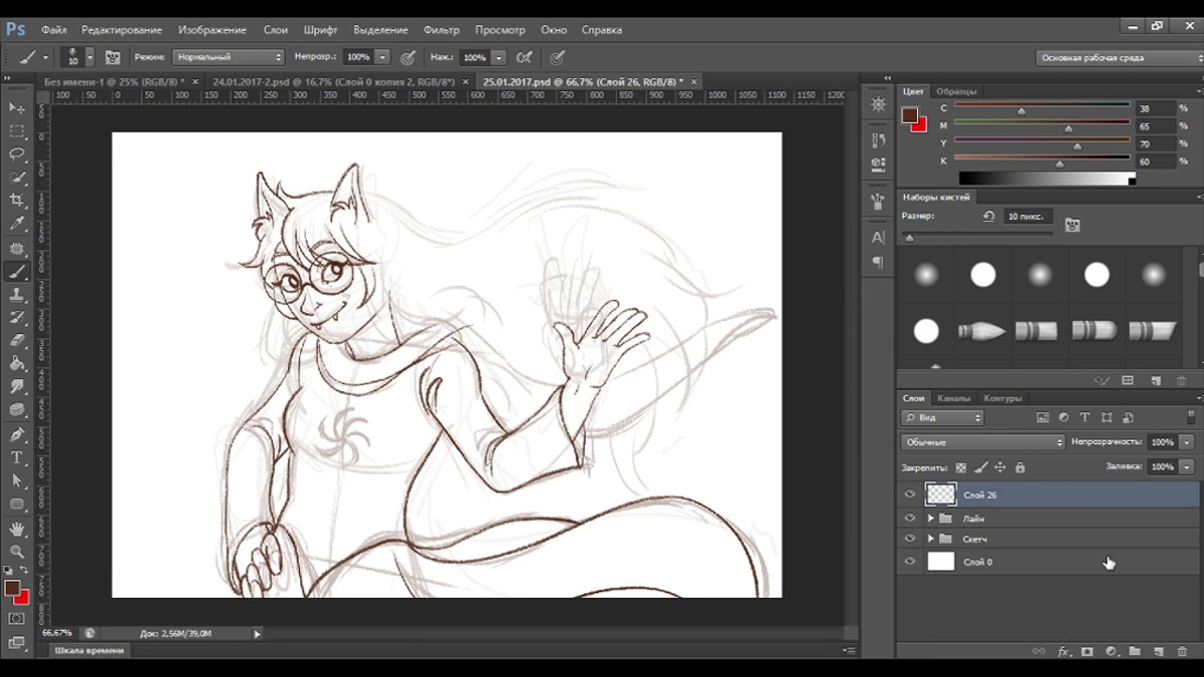
pyautogui.hotkey('ctrl', 'shift', 'z')
pyautogui.hotkey('ctrl', 'shift', 'z')
pyautogui.hotkey('ctrl', 'shift', 'z')
pyautogui.hotkey('ctrl', 'alt', 'z')
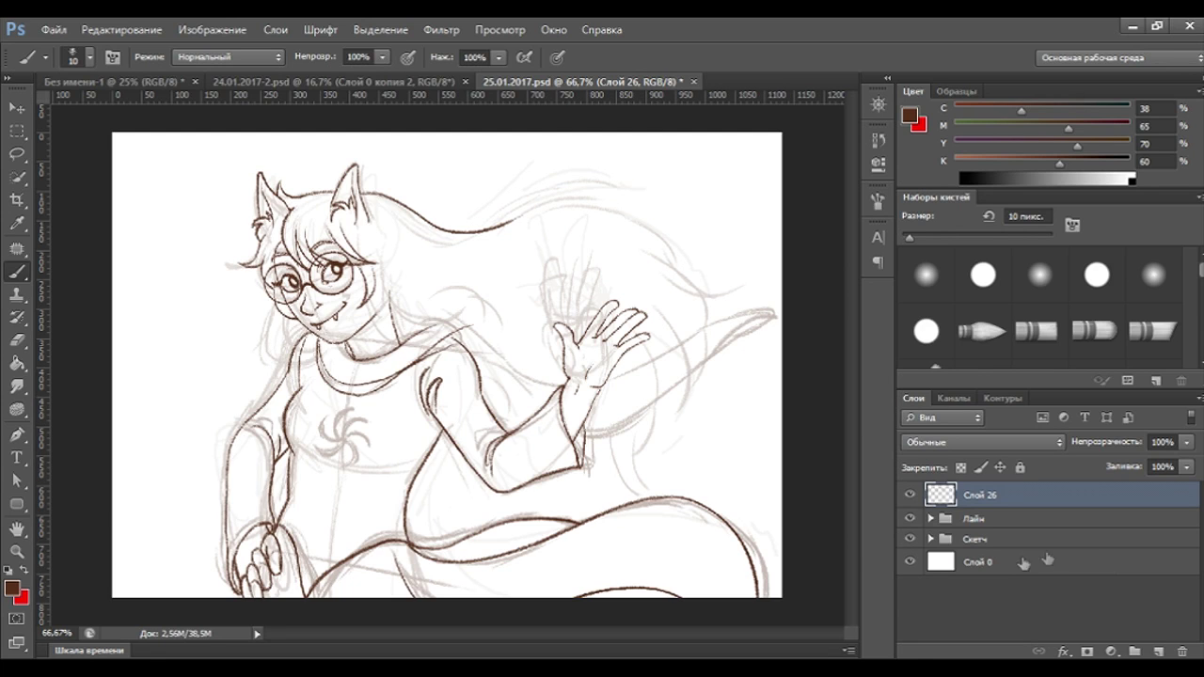
pyautogui.hotkey('ctrl', 'alt', 'z')
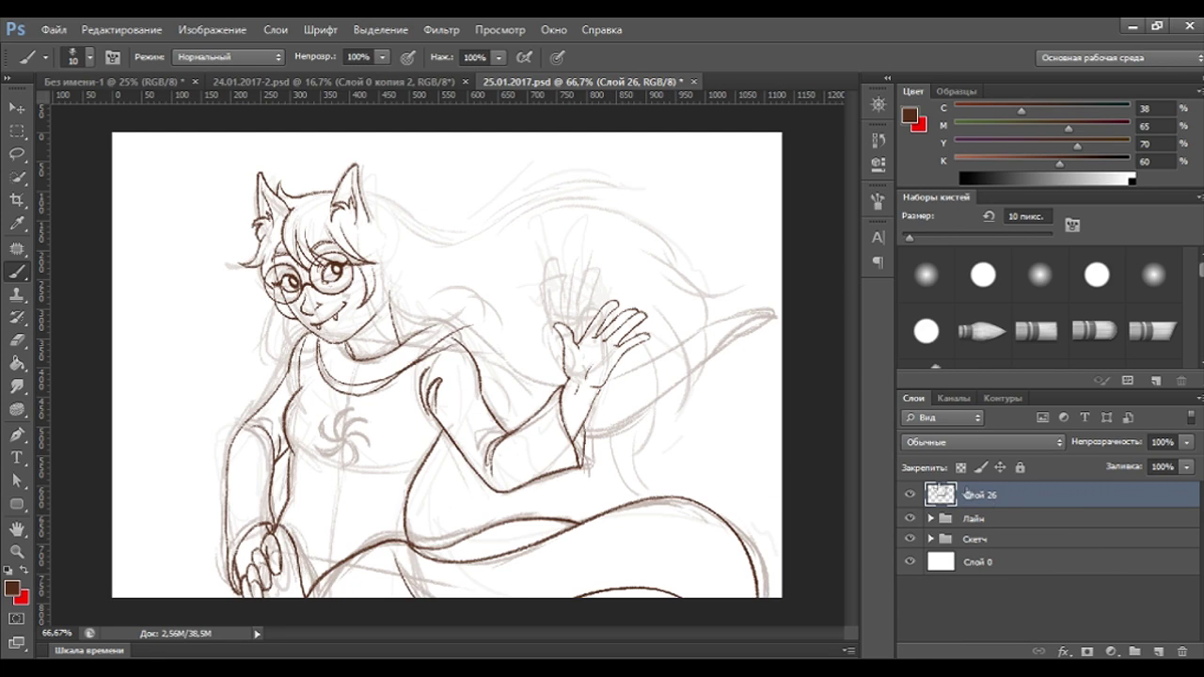
pyautogui.click(909, 496)
pyautogui.click(913, 495)
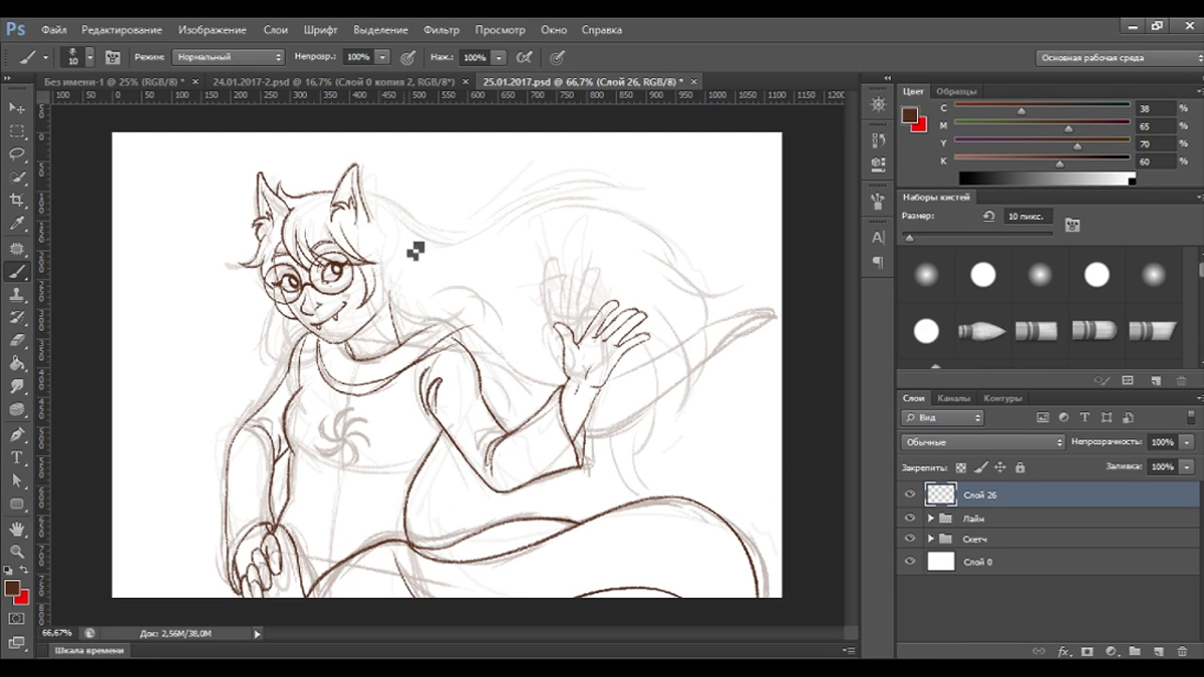
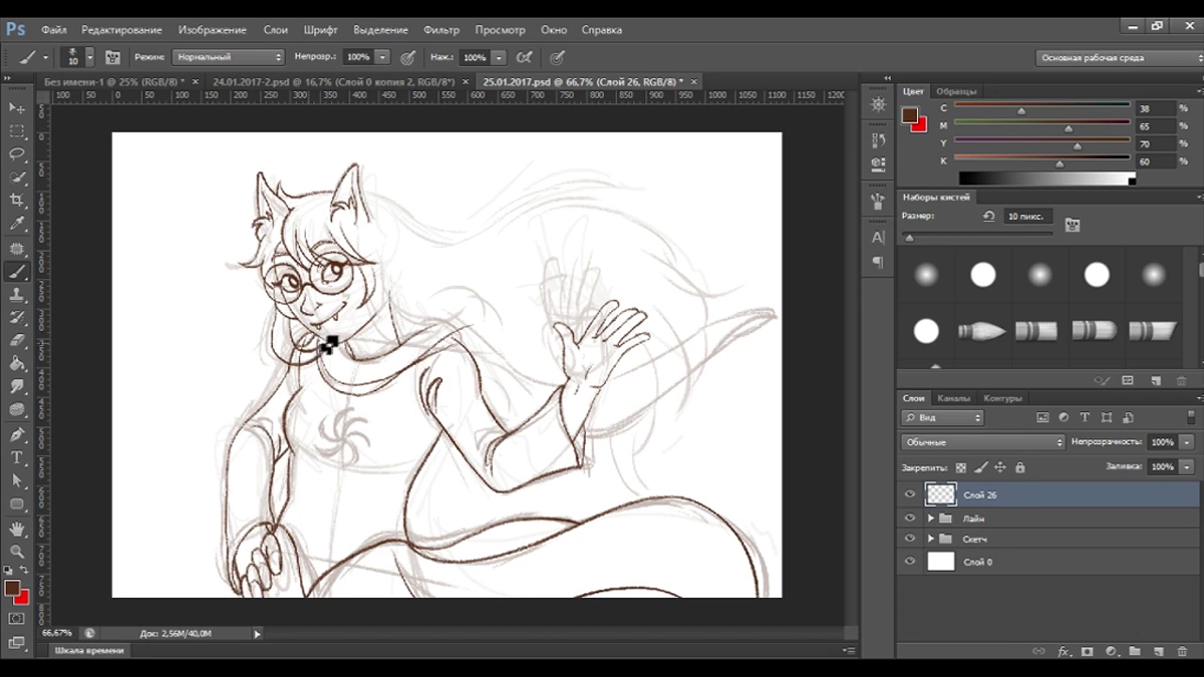
# Refine the hair line beside the neck, alternating brush and eraser.
pyautogui.click(16, 341)
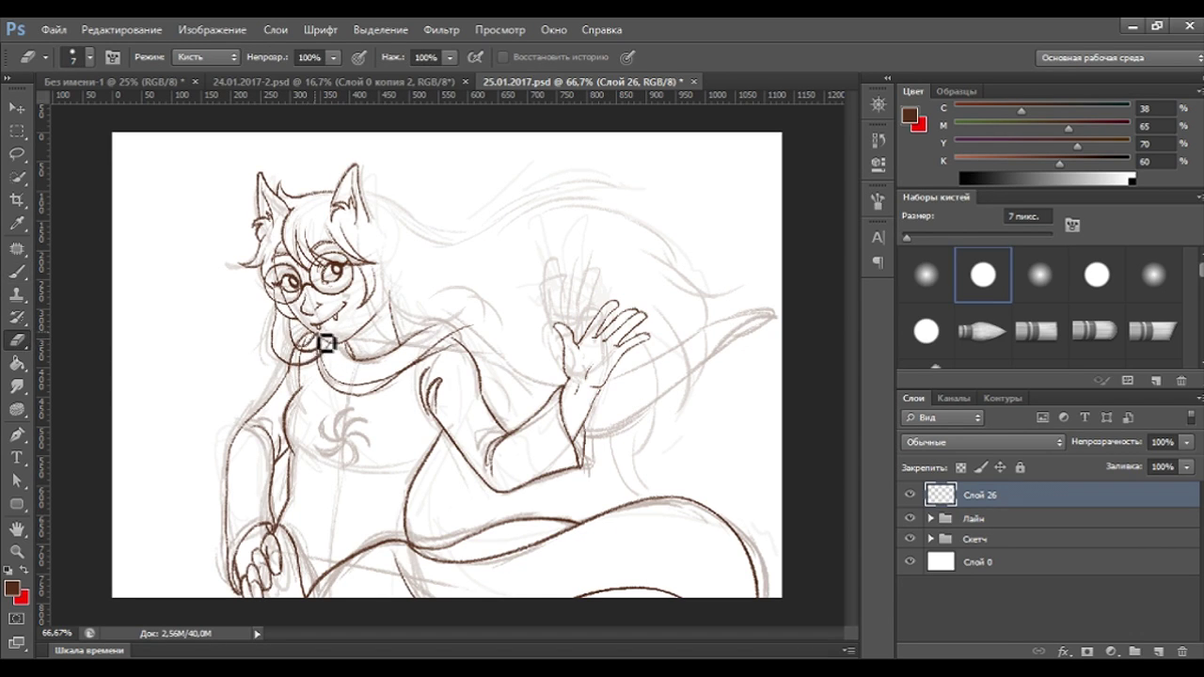
pyautogui.click(16, 272)
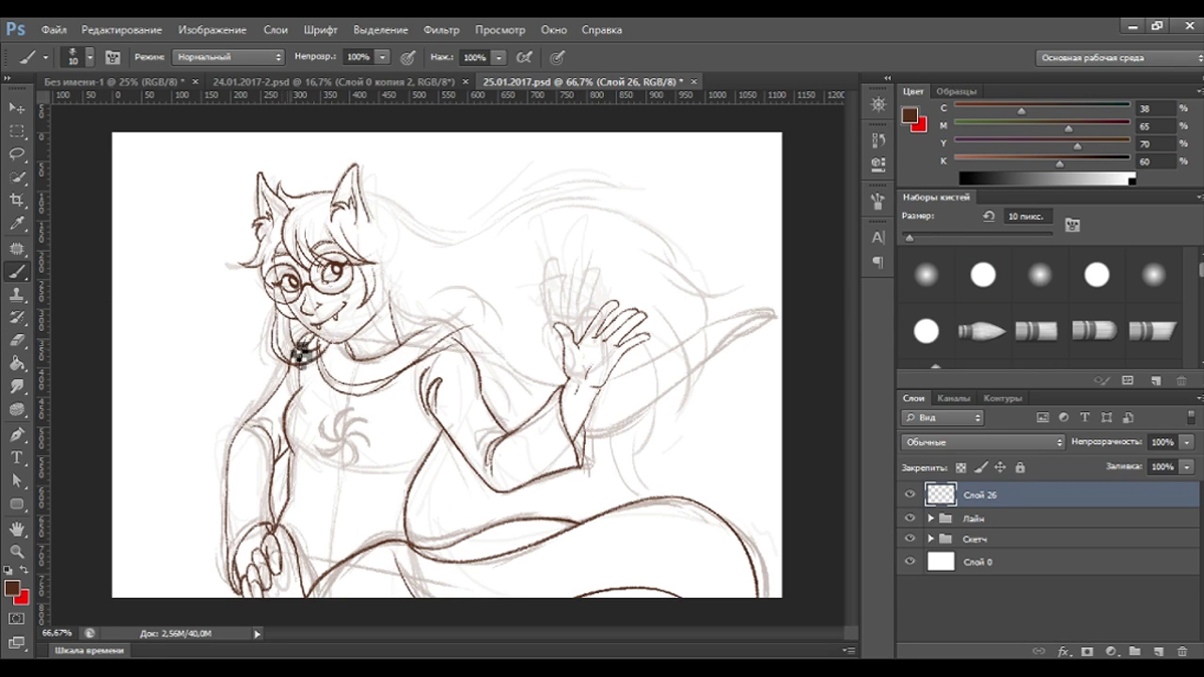
pyautogui.click(16, 341)
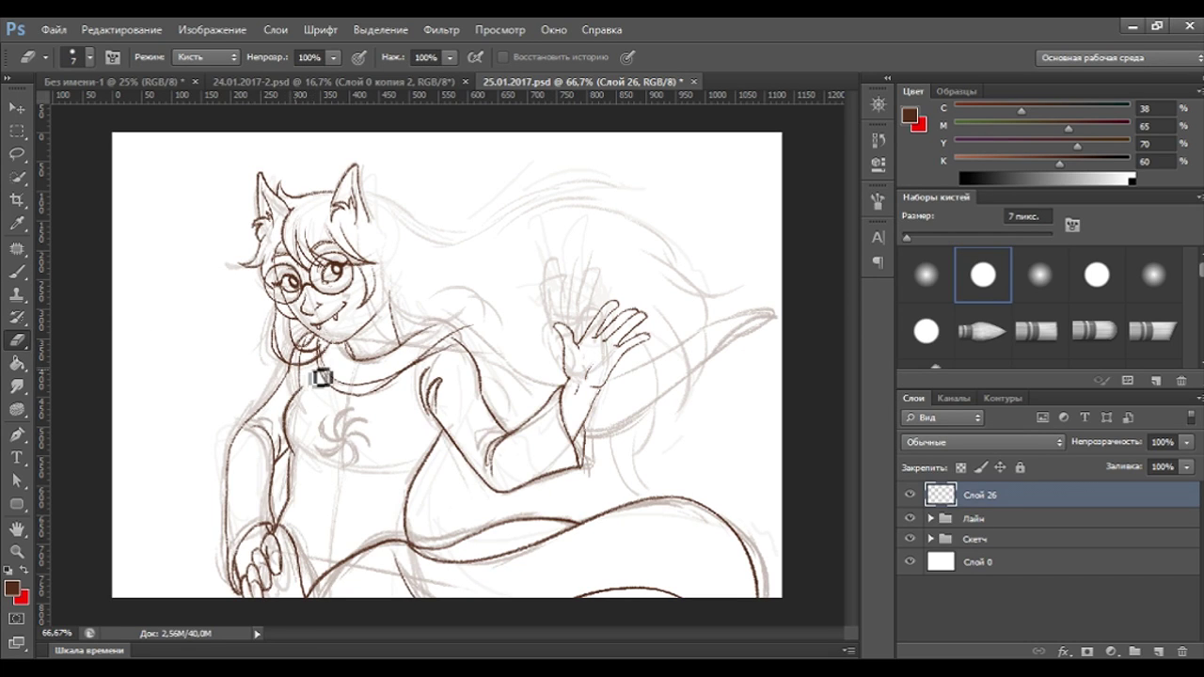
pyautogui.click(16, 272)
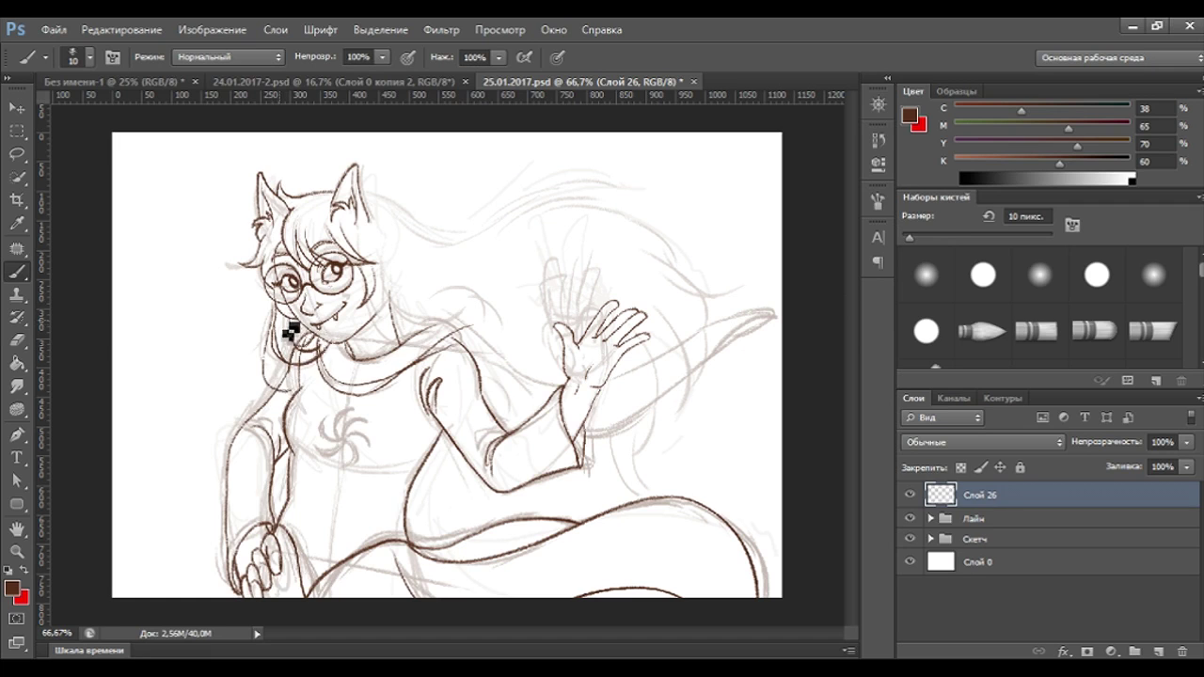
pyautogui.moveTo(285, 320); pyautogui.dragTo(282, 362)
# Redraw the shoulder line so it rises higher toward the waving hand.
pyautogui.click(17, 341)
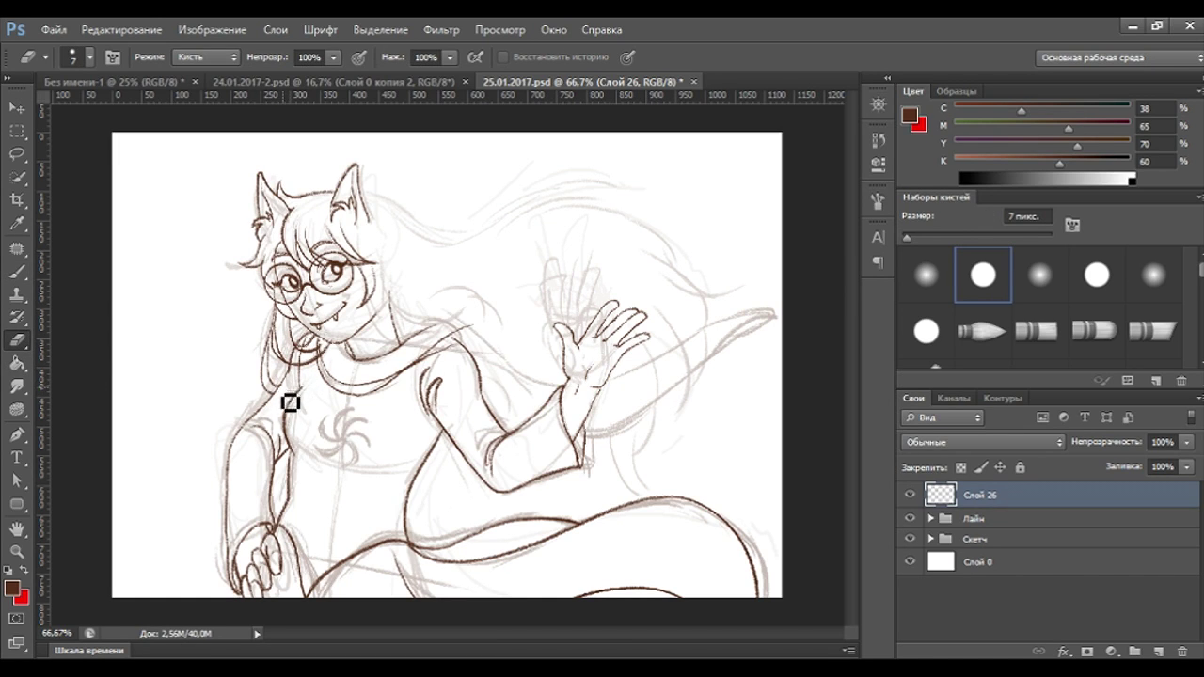
pyautogui.click(17, 272)
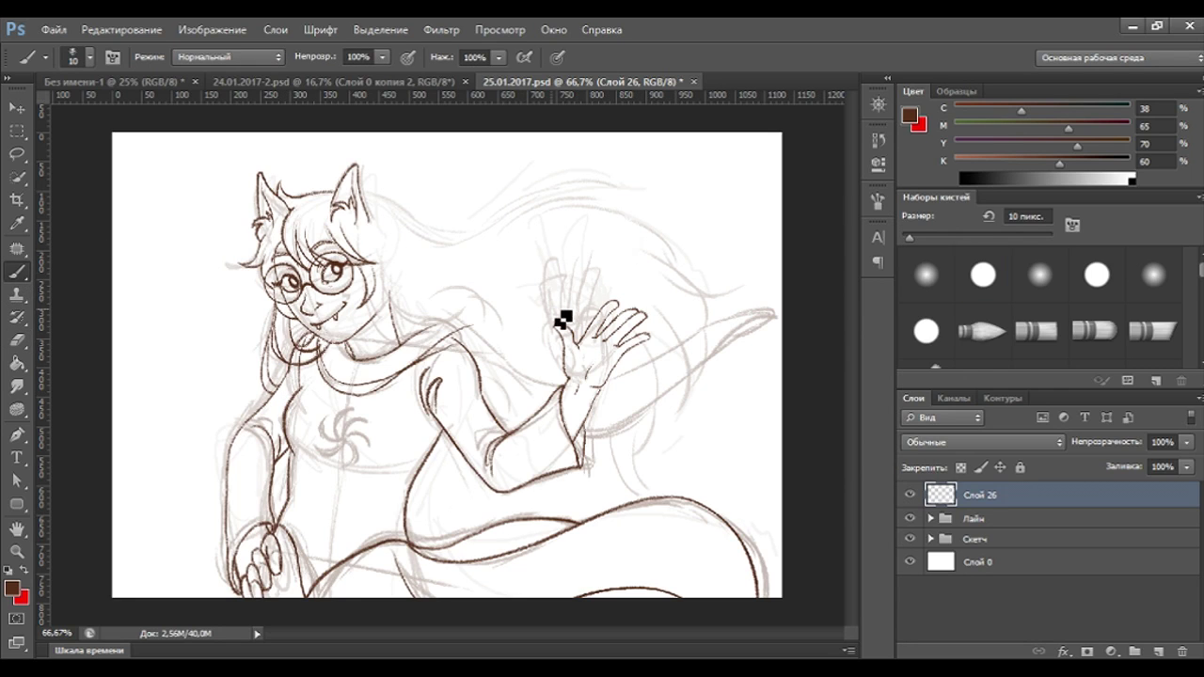
pyautogui.click(17, 341)
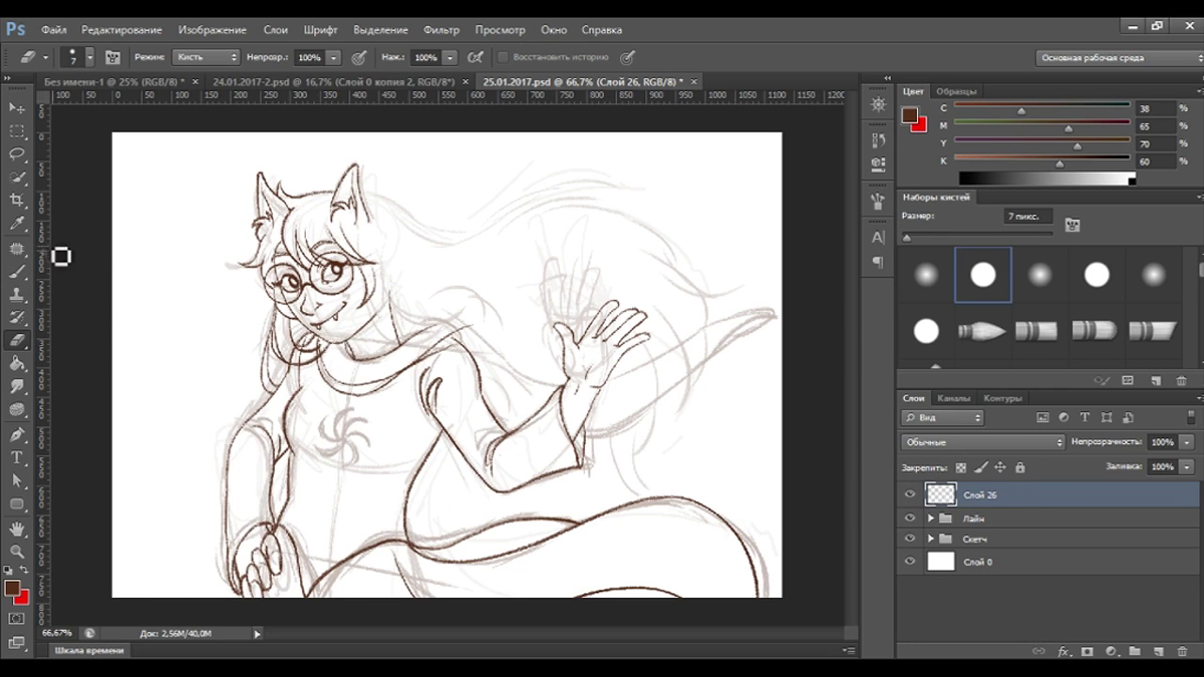
pyautogui.click(17, 272)
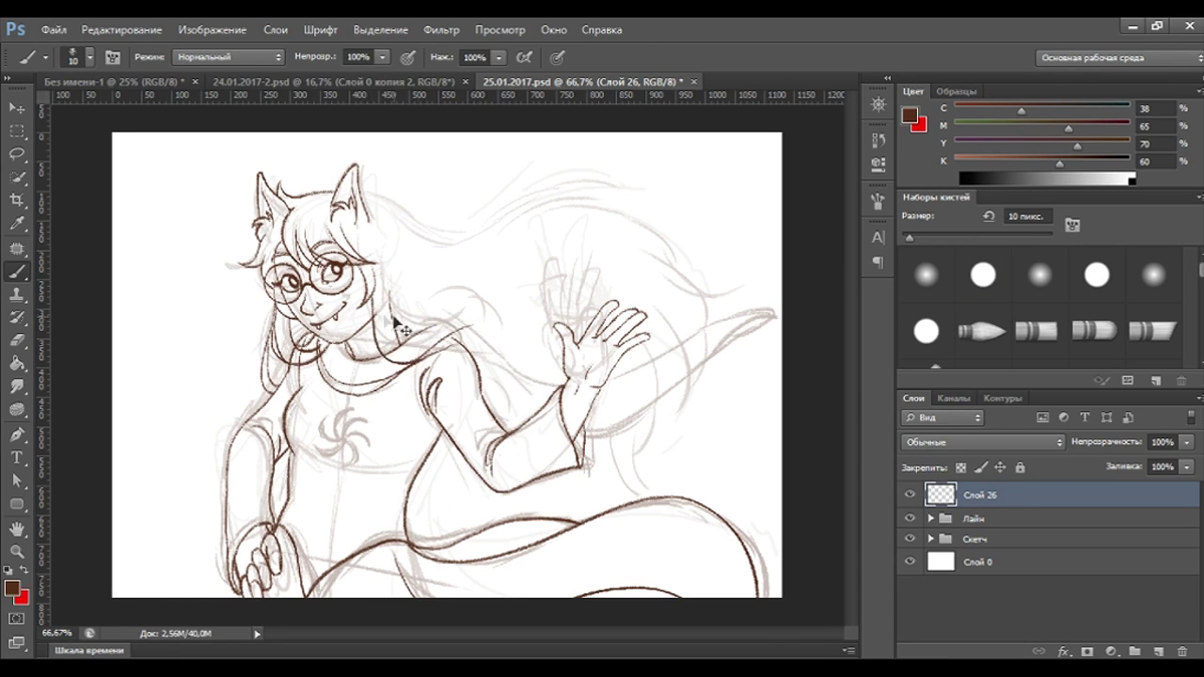
pyautogui.moveTo(461, 331); pyautogui.dragTo(553, 322)
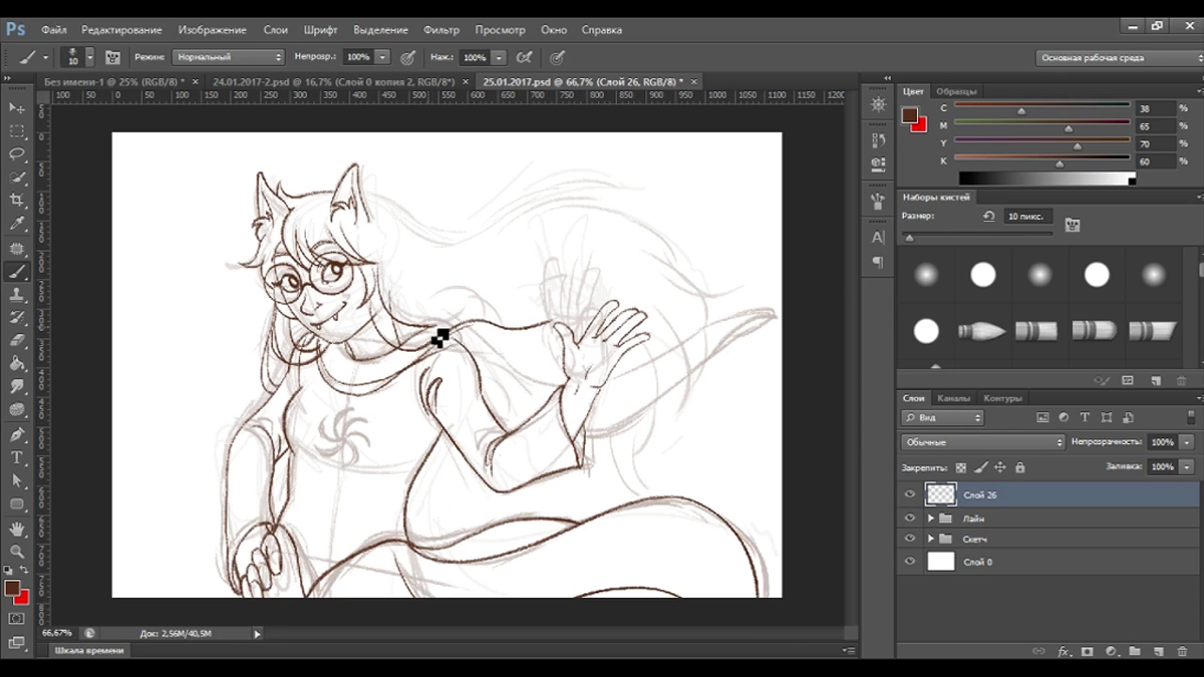
pyautogui.hotkey('ctrl', 'z')
pyautogui.moveTo(505, 336)
pyautogui.mouseDown()
pyautogui.moveTo(499, 320)
pyautogui.moveTo(570, 292)
pyautogui.mouseUp()
pyautogui.hotkey('ctrl', 'z')
pyautogui.hotkey('ctrl', 'z')
# Touch up with the eraser, then add a new empty layer, Слой 27.
pyautogui.press('e')
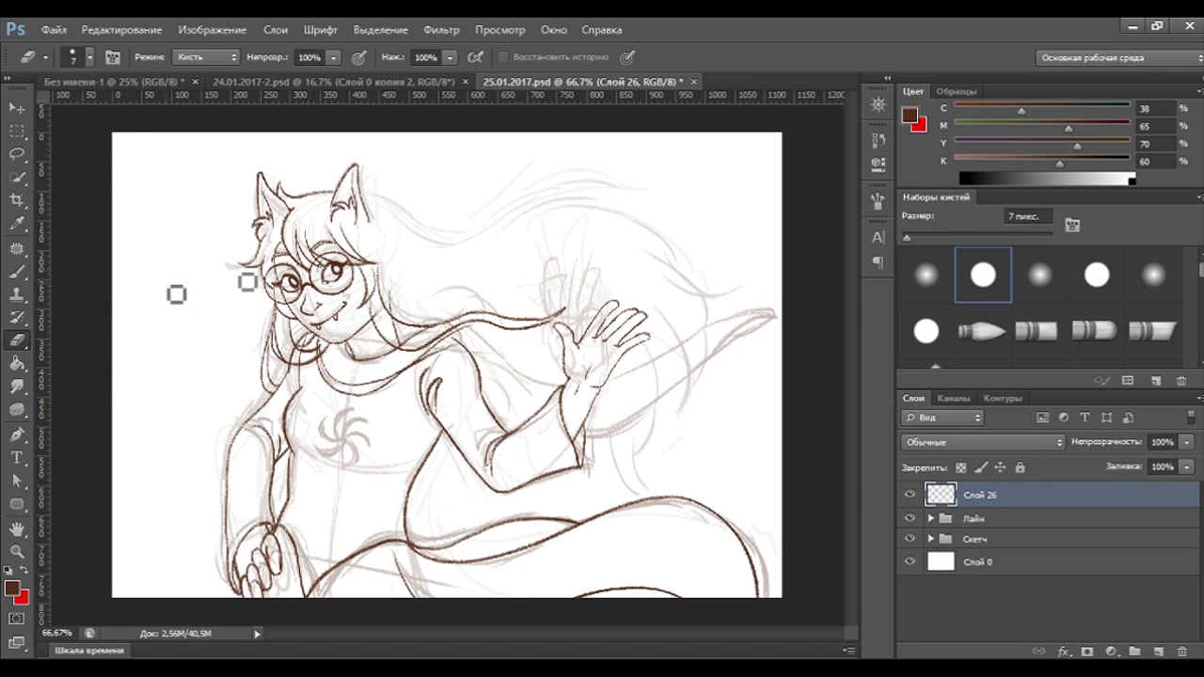
pyautogui.click(17, 272)
pyautogui.click(1159, 652)
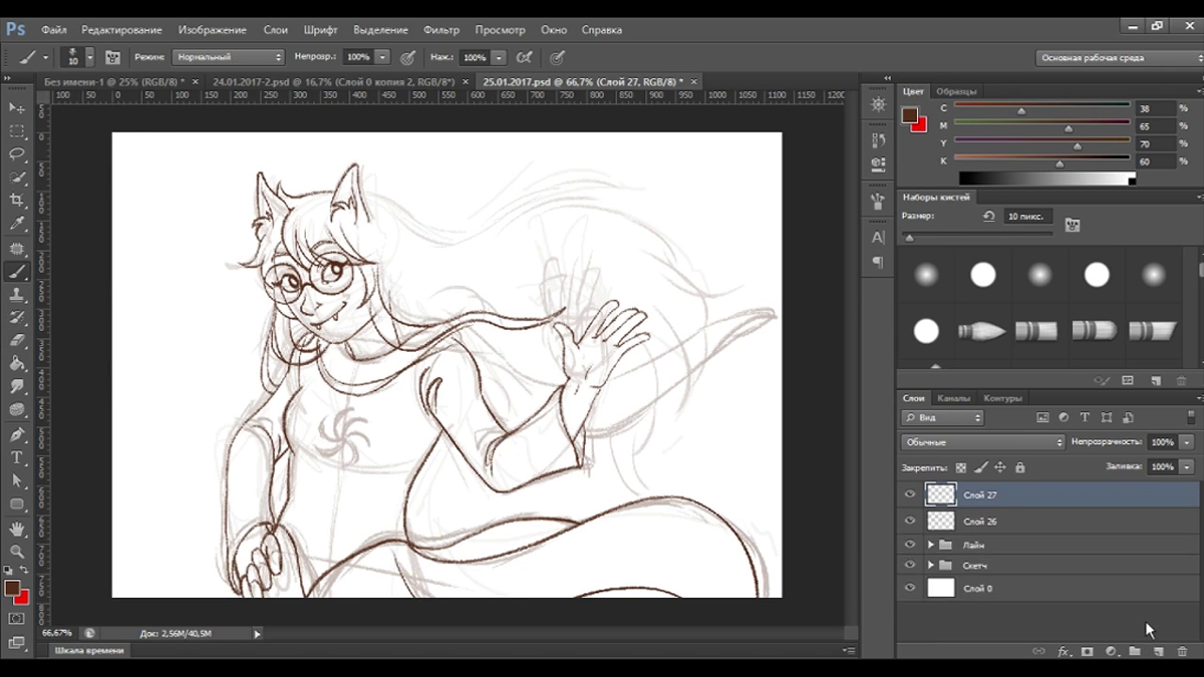
# Draw a small stroke near the scarf, then check the lineart with Скетч hidden and the canvas flipped.
pyautogui.moveTo(403, 336); pyautogui.dragTo(458, 341)
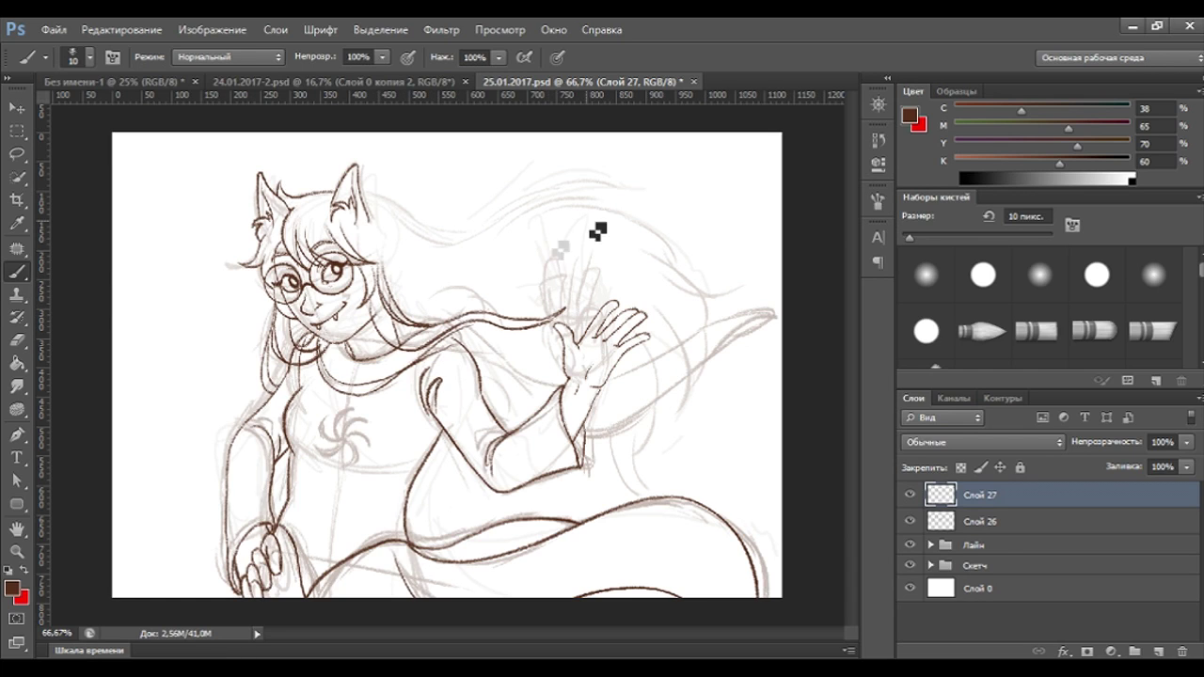
pyautogui.click(910, 565)
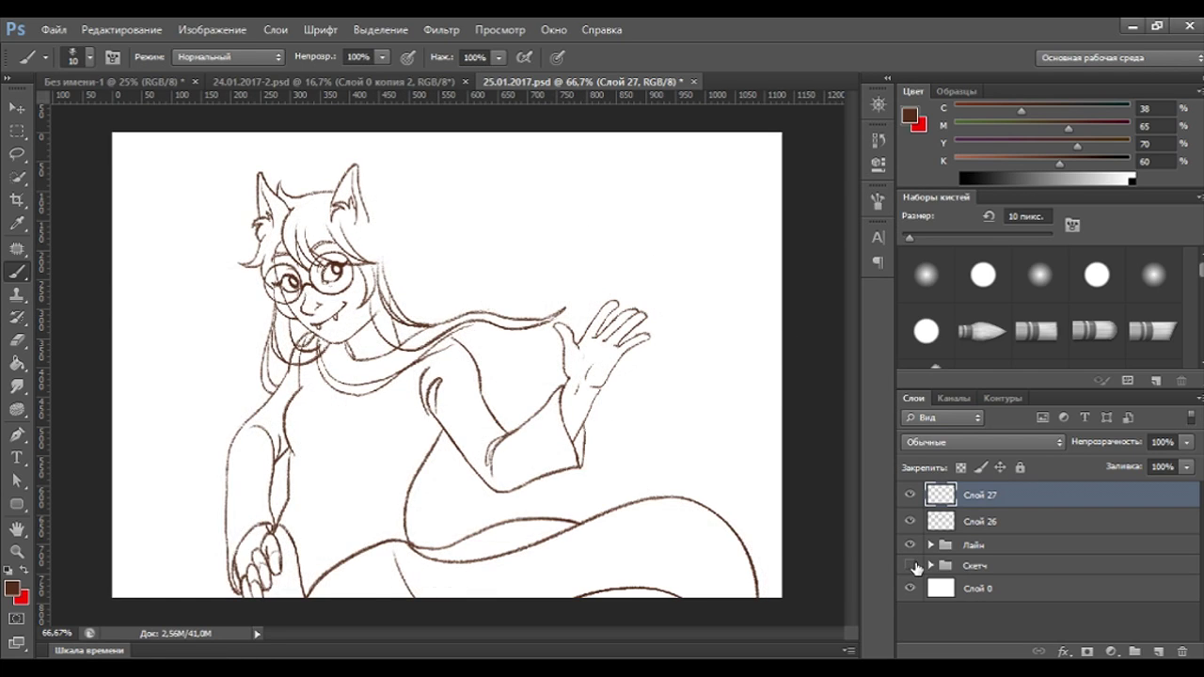
pyautogui.click(917, 566)
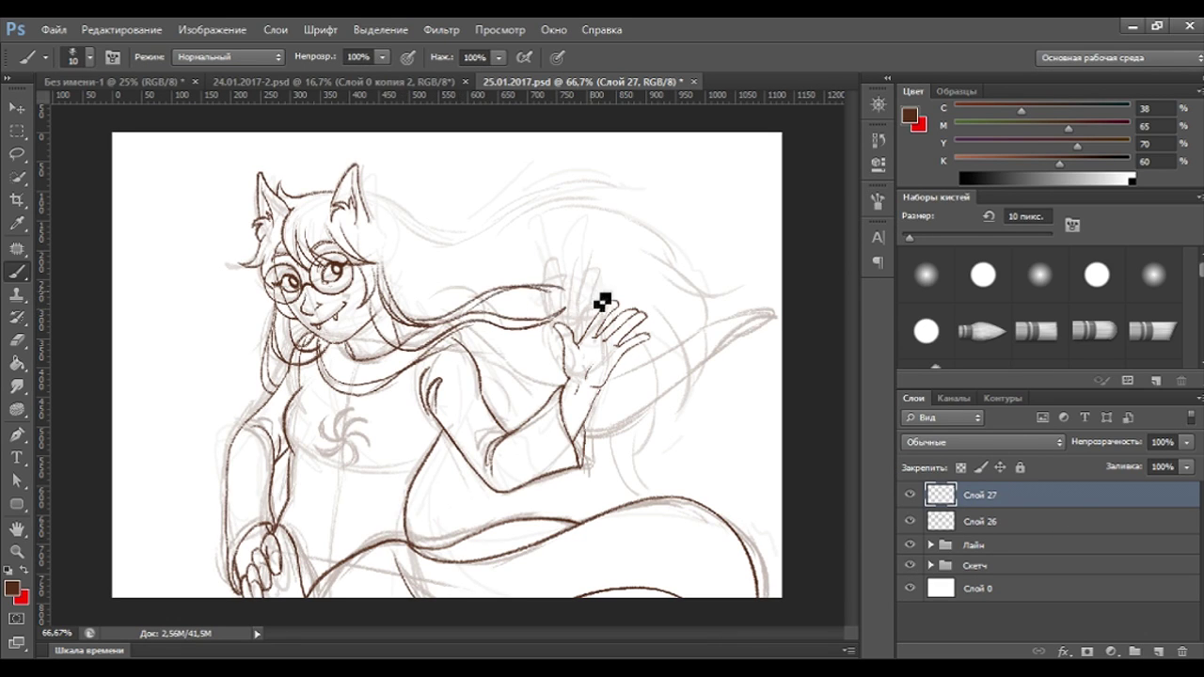
pyautogui.hotkey('ctrl', 'z')
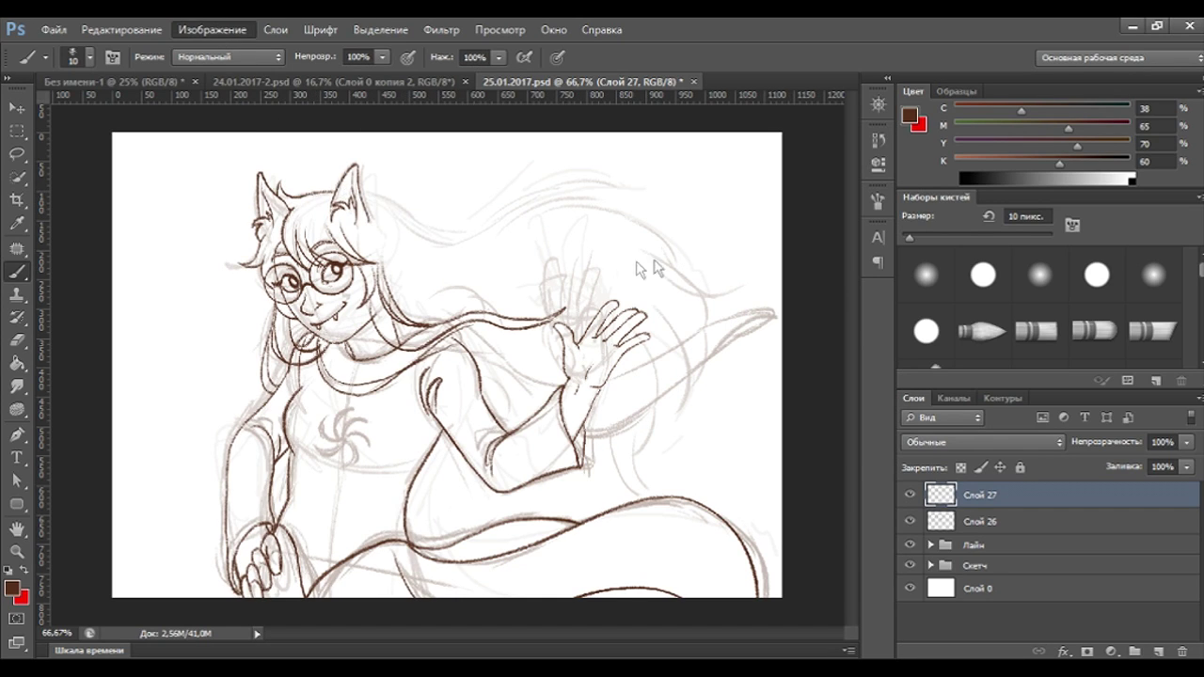
pyautogui.press('h')
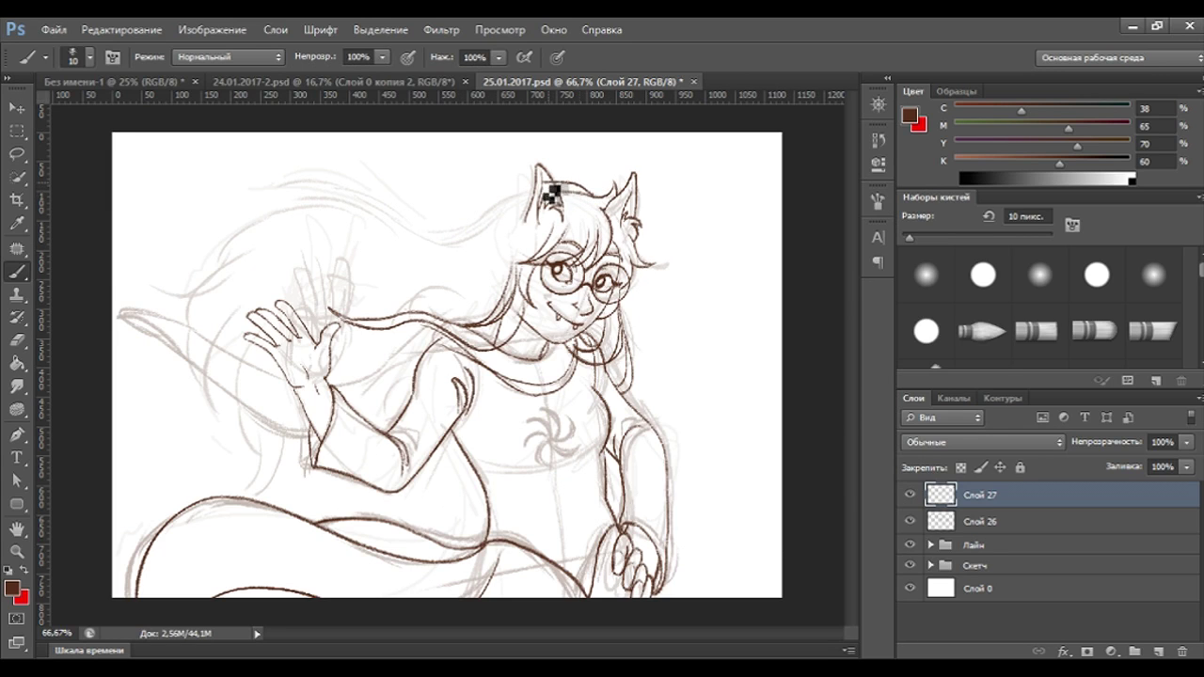
# Draw the long flowing hair strand across the top of the head.
pyautogui.moveTo(482, 228); pyautogui.dragTo(563, 187)
pyautogui.hotkey('ctrl', 'z')
pyautogui.moveTo(508, 214); pyautogui.dragTo(335, 203)
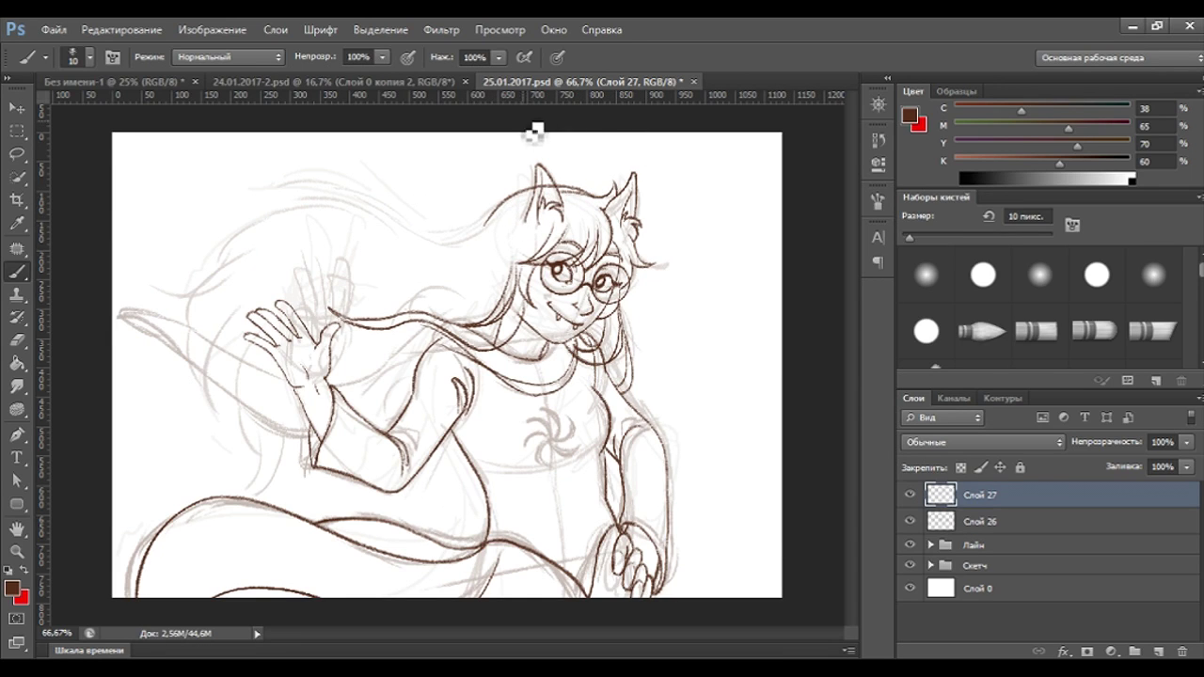
pyautogui.hotkey('ctrl', 'z')
pyautogui.moveTo(481, 244); pyautogui.dragTo(317, 220)
pyautogui.hotkey('ctrl', 'z')
pyautogui.moveTo(502, 231); pyautogui.dragTo(261, 253)
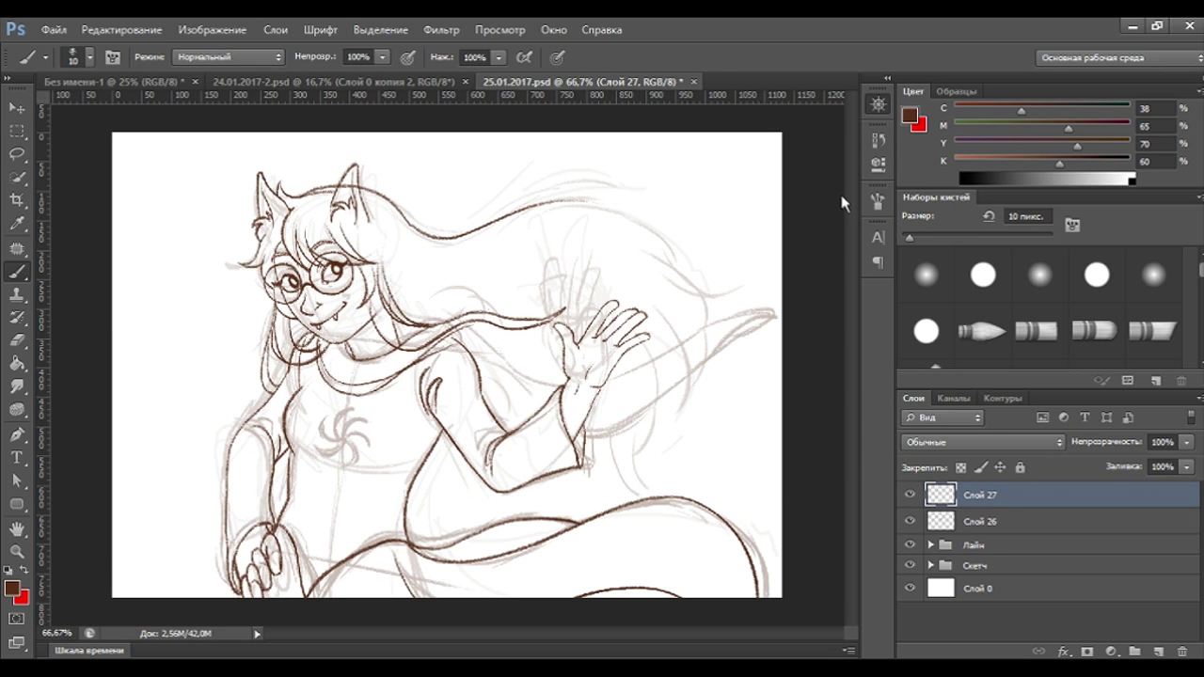
# Clean the strand up close, compare Слой 27's visibility, and add Слой 28.
pyautogui.hotkey('ctrl', '+')
pyautogui.hotkey('ctrl', '+')
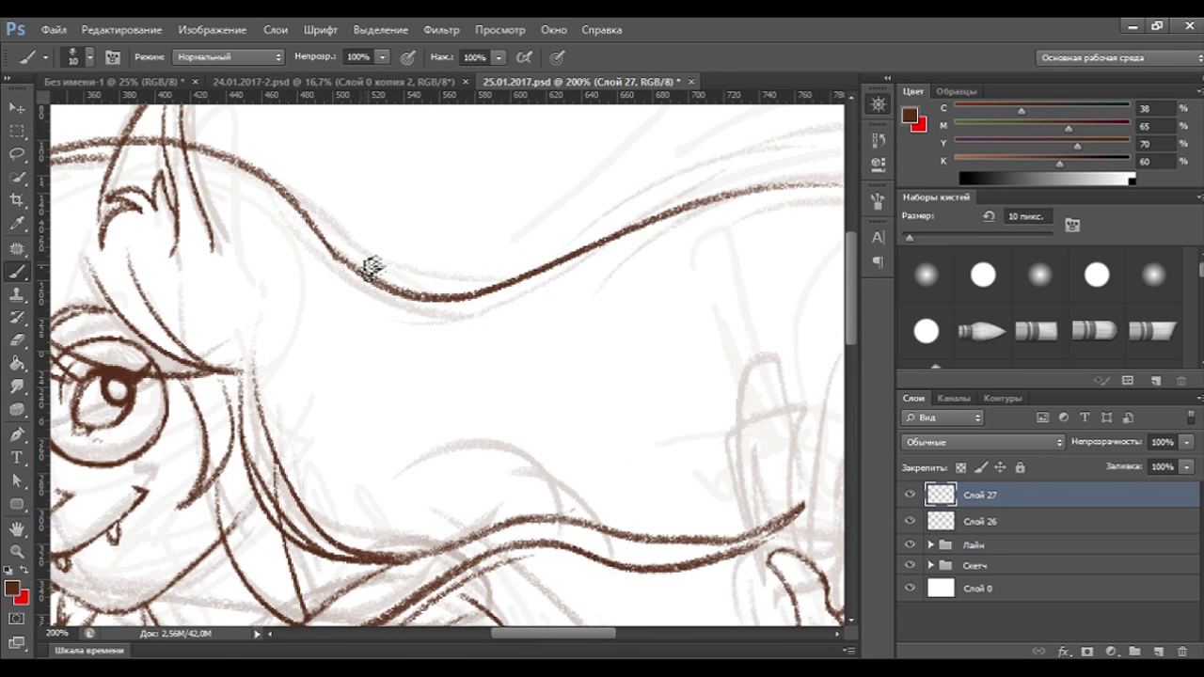
pyautogui.click(16, 340)
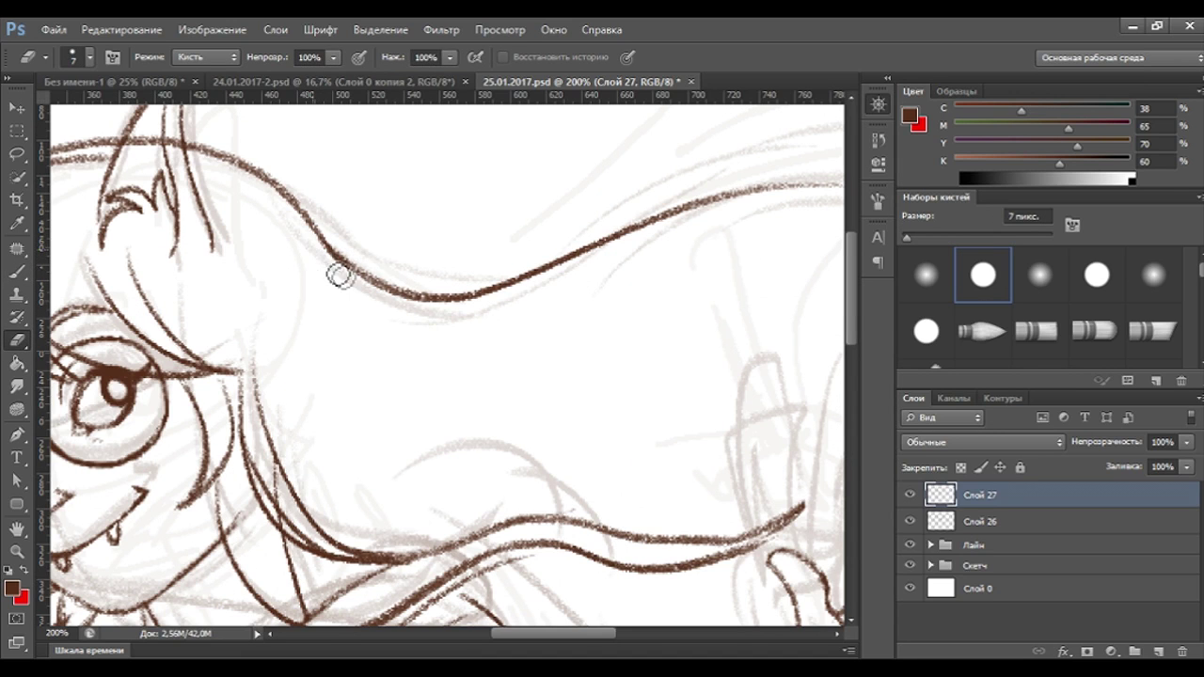
pyautogui.hotkey('ctrl', '-')
pyautogui.hotkey('ctrl', '-')
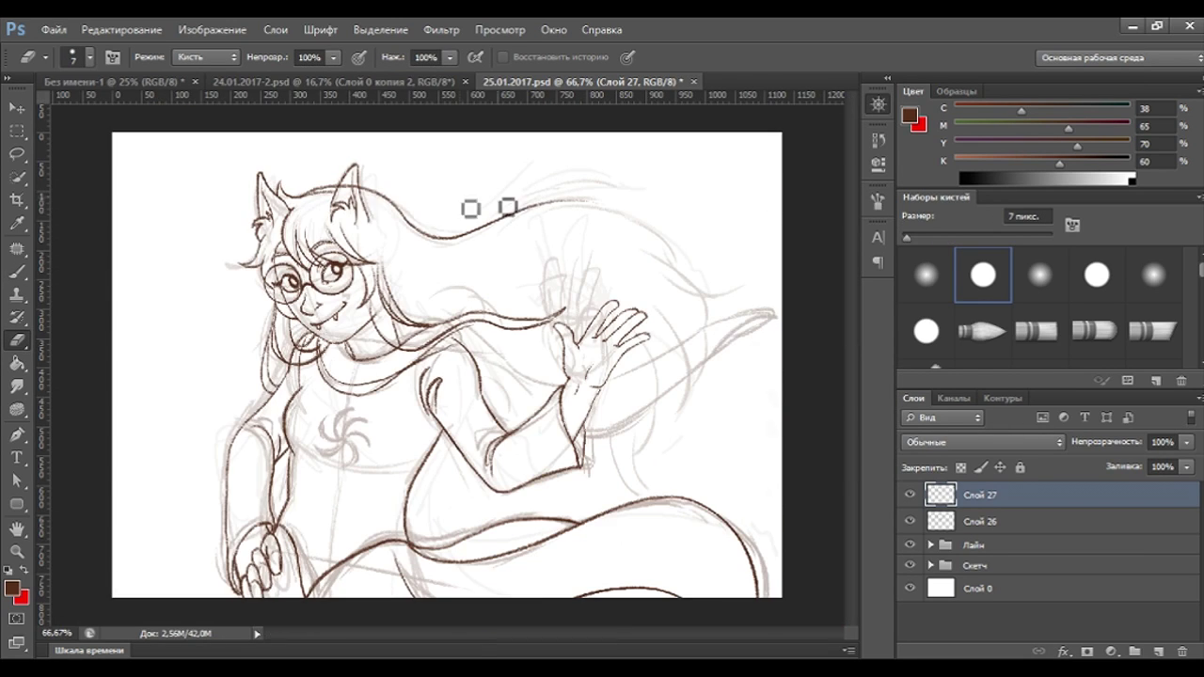
pyautogui.press('b')
pyautogui.click(910, 495)
pyautogui.click(910, 495)
pyautogui.click(1161, 653)
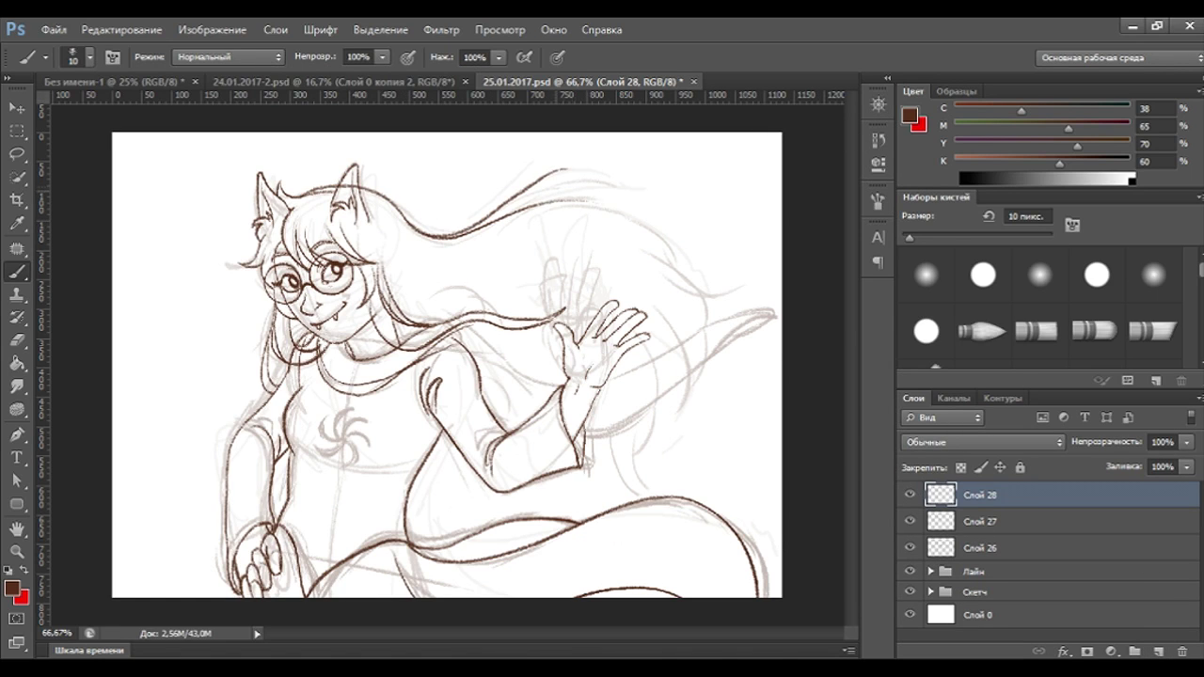
# Try several long hair strands sweeping right from the head.
pyautogui.moveTo(516, 215); pyautogui.dragTo(621, 168)
pyautogui.moveTo(404, 252); pyautogui.dragTo(717, 287)
pyautogui.hotkey('ctrl', 'z')
pyautogui.hotkey('ctrl', 'z')
pyautogui.hotkey('ctrl', 'z')
pyautogui.moveTo(400, 226); pyautogui.dragTo(602, 241)
pyautogui.hotkey('ctrl', 'z')
pyautogui.moveTo(401, 226); pyautogui.dragTo(752, 301)
pyautogui.hotkey('ctrl', 'z')
pyautogui.moveTo(400, 220); pyautogui.dragTo(756, 318)
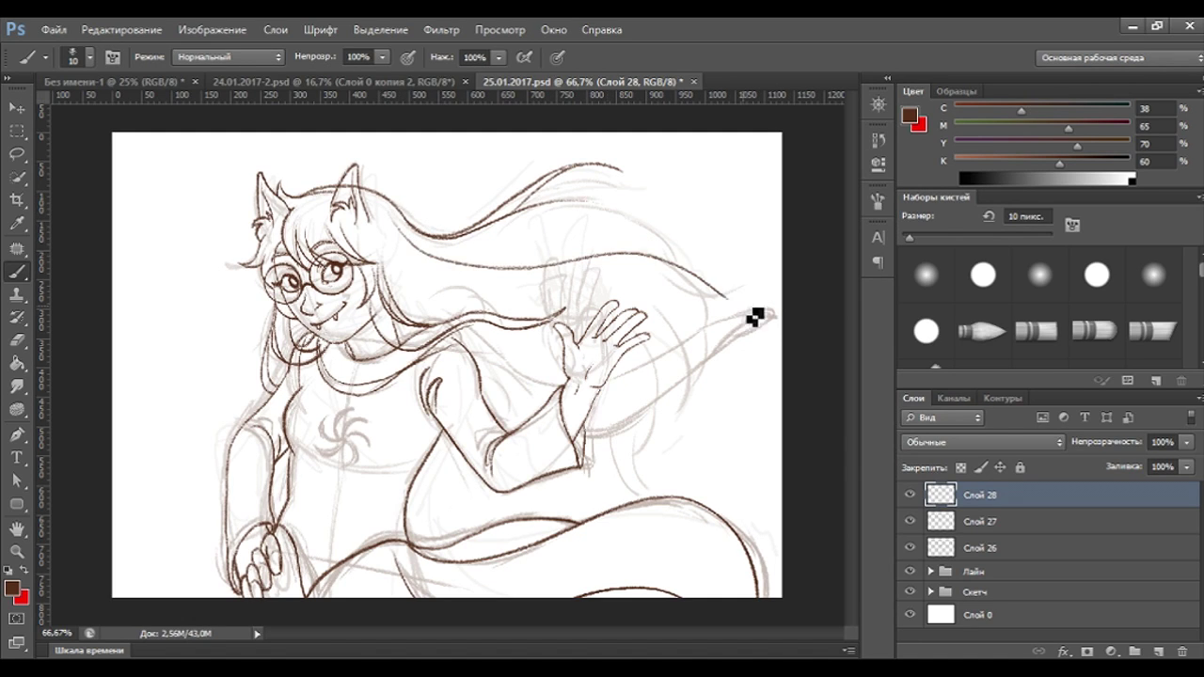
pyautogui.moveTo(520, 296); pyautogui.dragTo(766, 295)
pyautogui.hotkey('ctrl', 'z')
pyautogui.moveTo(571, 288); pyautogui.dragTo(753, 303)
pyautogui.hotkey('ctrl', 'z')
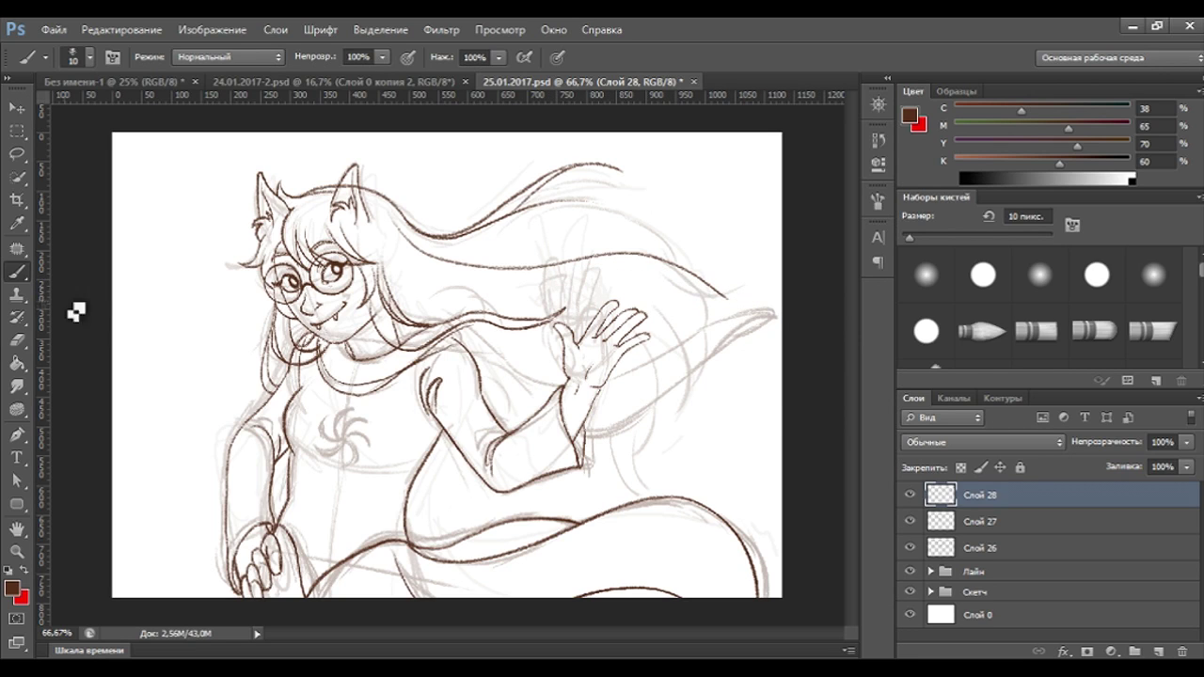
# Shape the pointed hair tip at the strand's right end.
pyautogui.click(21, 154)
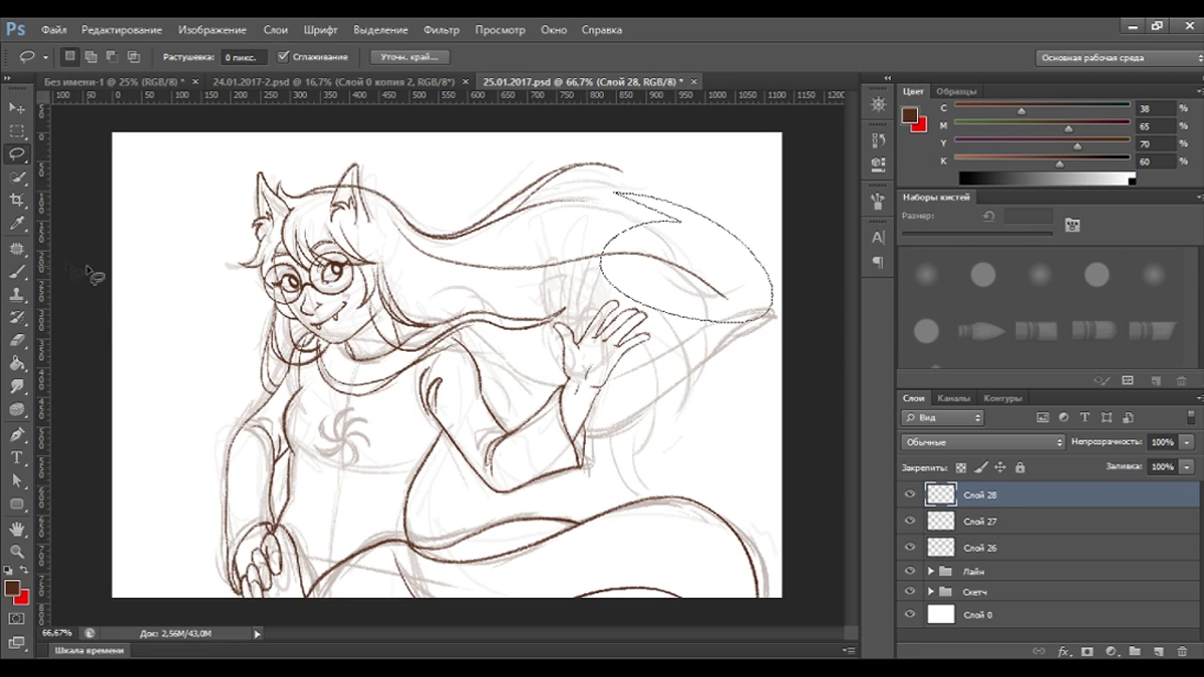
pyautogui.click(17, 272)
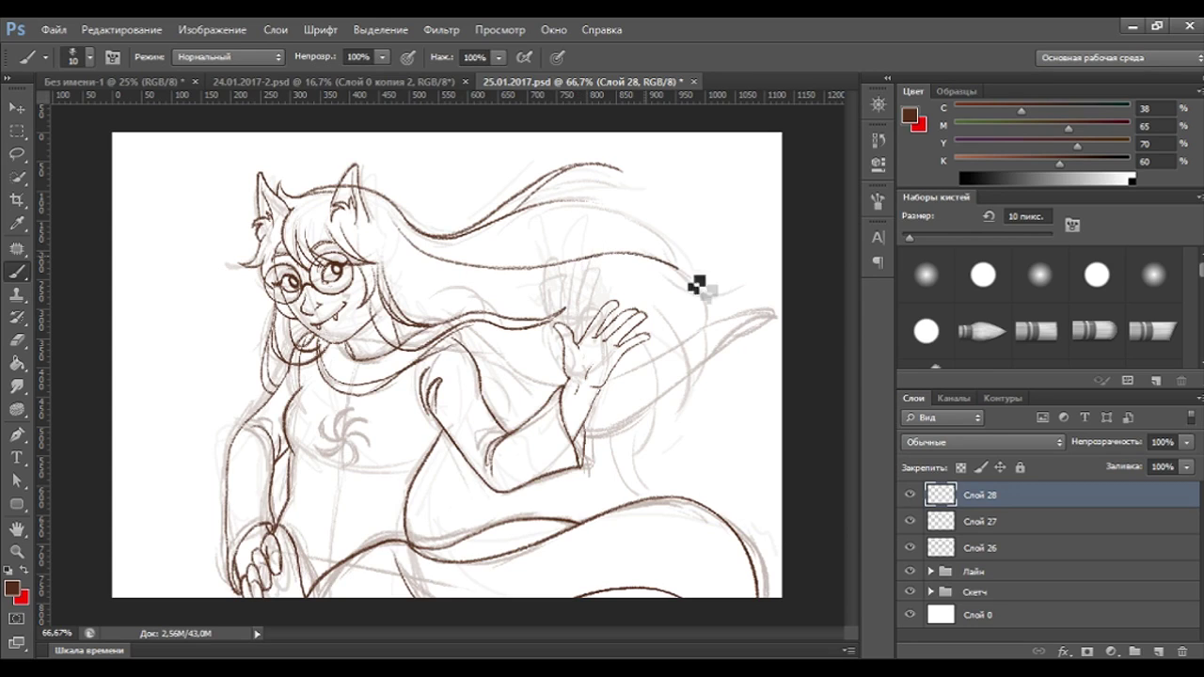
pyautogui.moveTo(711, 294)
pyautogui.mouseDown()
pyautogui.moveTo(739, 301)
pyautogui.moveTo(688, 300)
pyautogui.mouseUp()
pyautogui.moveTo(756, 294); pyautogui.dragTo(667, 291)
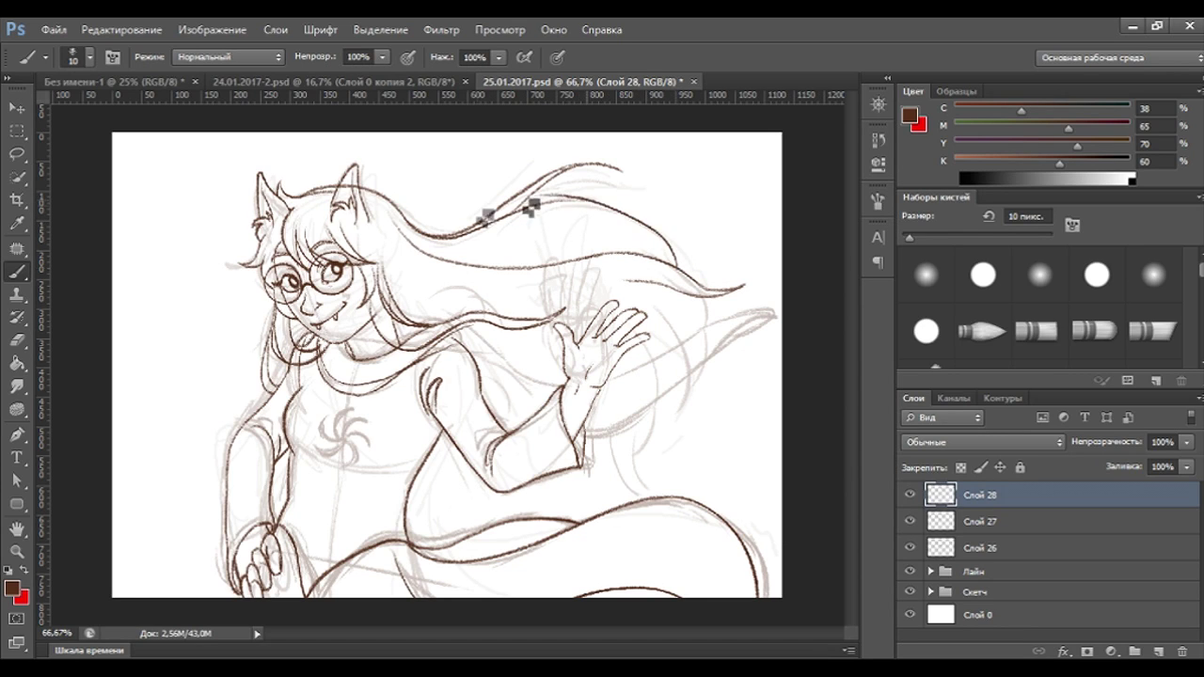
pyautogui.moveTo(527, 202); pyautogui.dragTo(692, 242)
pyautogui.hotkey('ctrl', 'z')
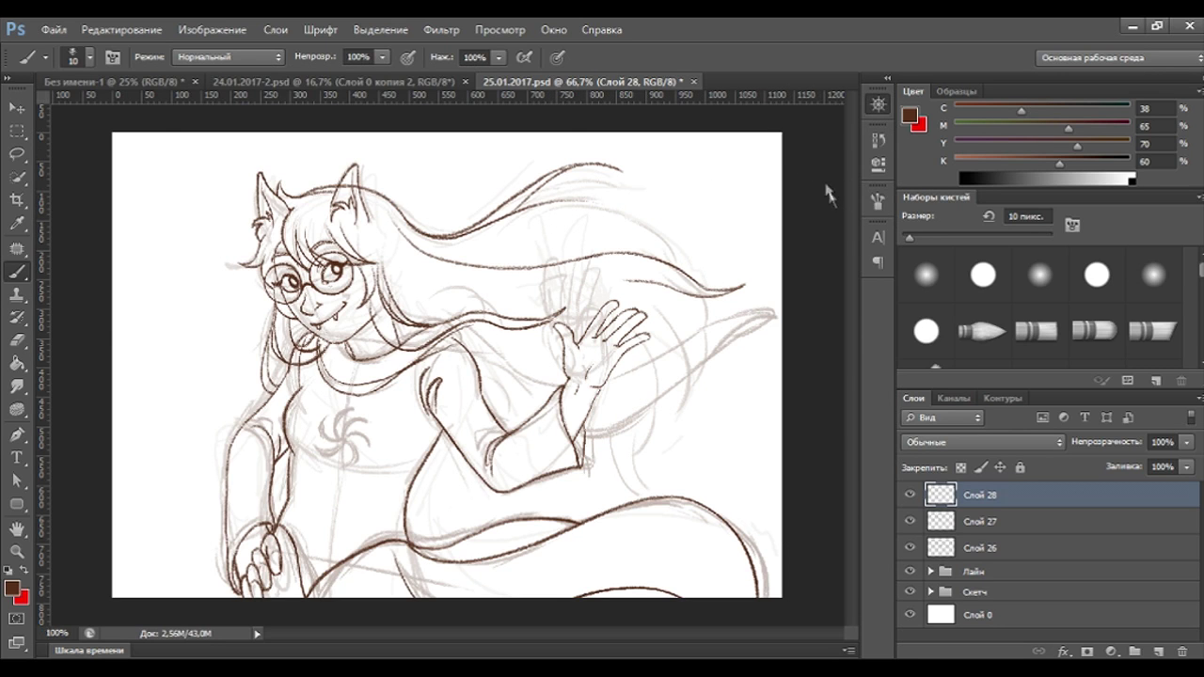
# Redraw the long hair strand arcing across the upper right.
pyautogui.scroll(1, 734, 134)
pyautogui.hotkey('ctrl', 'z')
pyautogui.moveTo(494, 215)
pyautogui.mouseDown()
pyautogui.moveTo(681, 273)
pyautogui.moveTo(720, 329)
pyautogui.mouseUp()
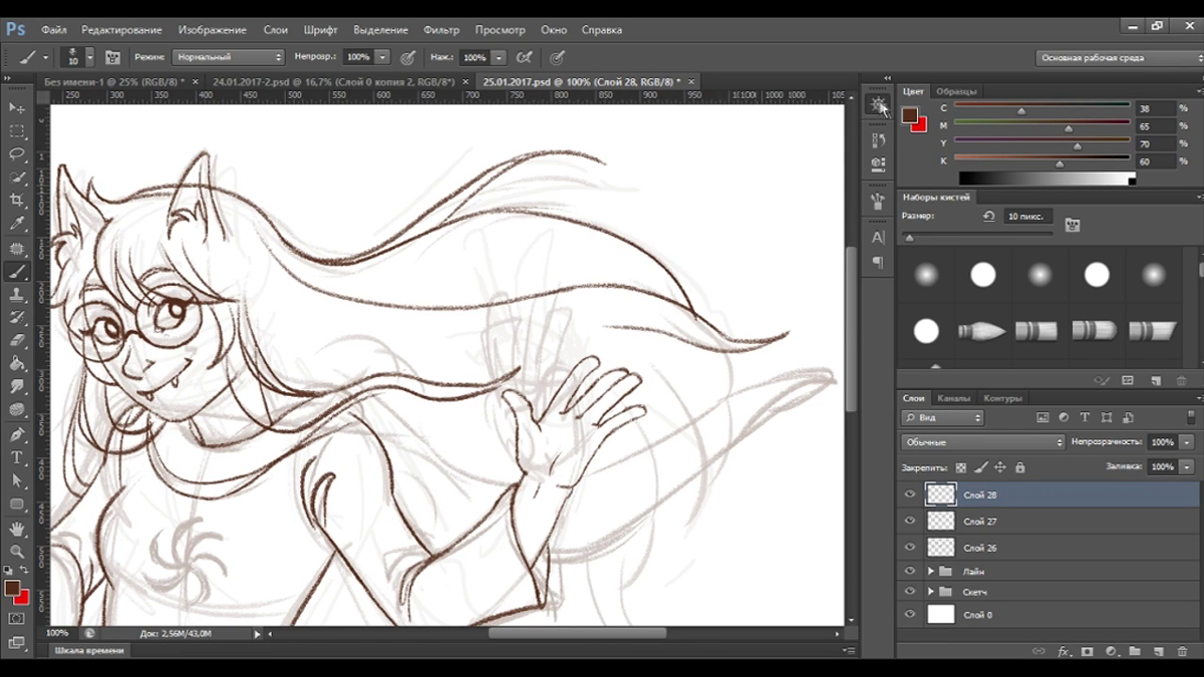
pyautogui.hotkey('ctrl', 'z')
pyautogui.moveTo(502, 220)
pyautogui.mouseDown()
pyautogui.moveTo(715, 304)
pyautogui.moveTo(481, 236)
pyautogui.moveTo(712, 320)
pyautogui.moveTo(506, 212)
pyautogui.mouseUp()
pyautogui.hotkey('ctrl', 'z')
pyautogui.hotkey('ctrl', 'z')
pyautogui.hotkey('ctrl', 'z')
pyautogui.hotkey('ctrl', 'z')
pyautogui.moveTo(701, 309); pyautogui.dragTo(480, 207)
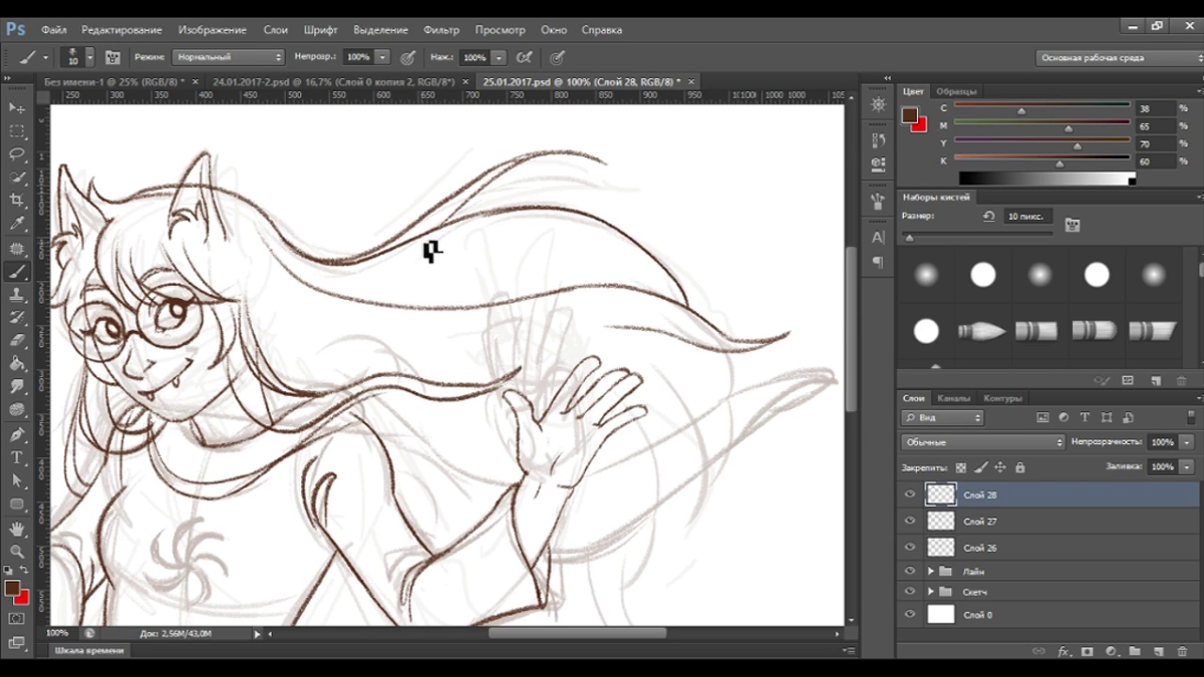
pyautogui.hotkey('ctrl', 'z')
pyautogui.moveTo(703, 314); pyautogui.dragTo(431, 224)
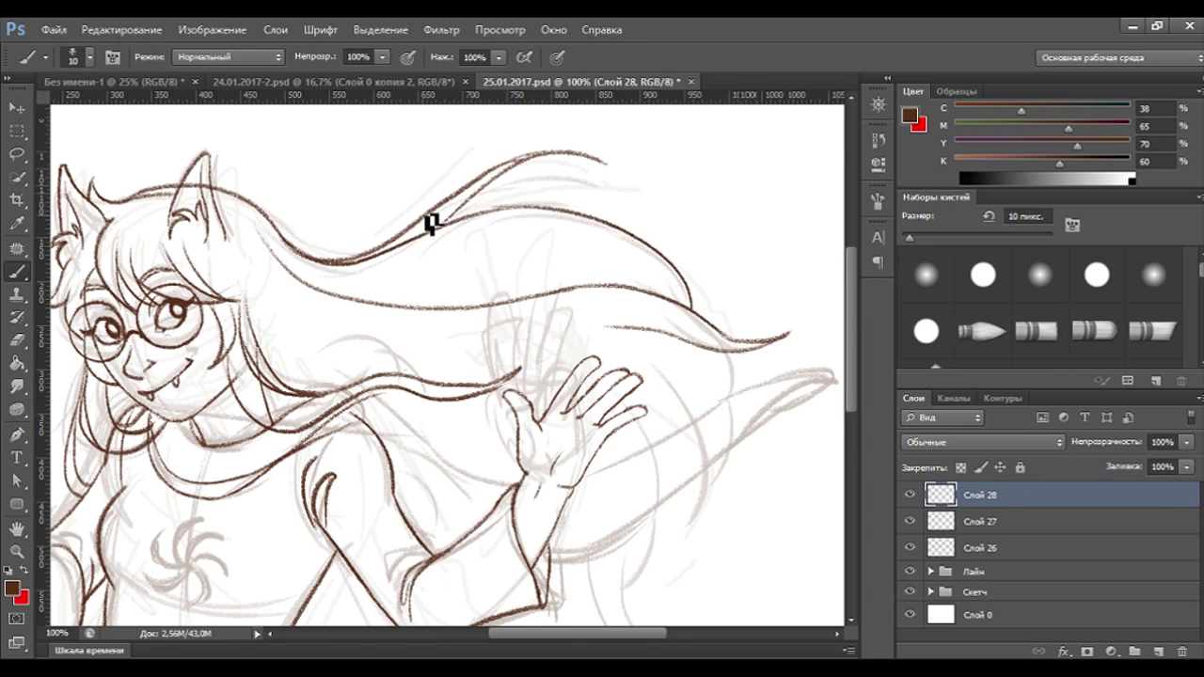
# Check Слой 28 by toggling its visibility, add Слой 29, and test a stroke.
pyautogui.click(17, 340)
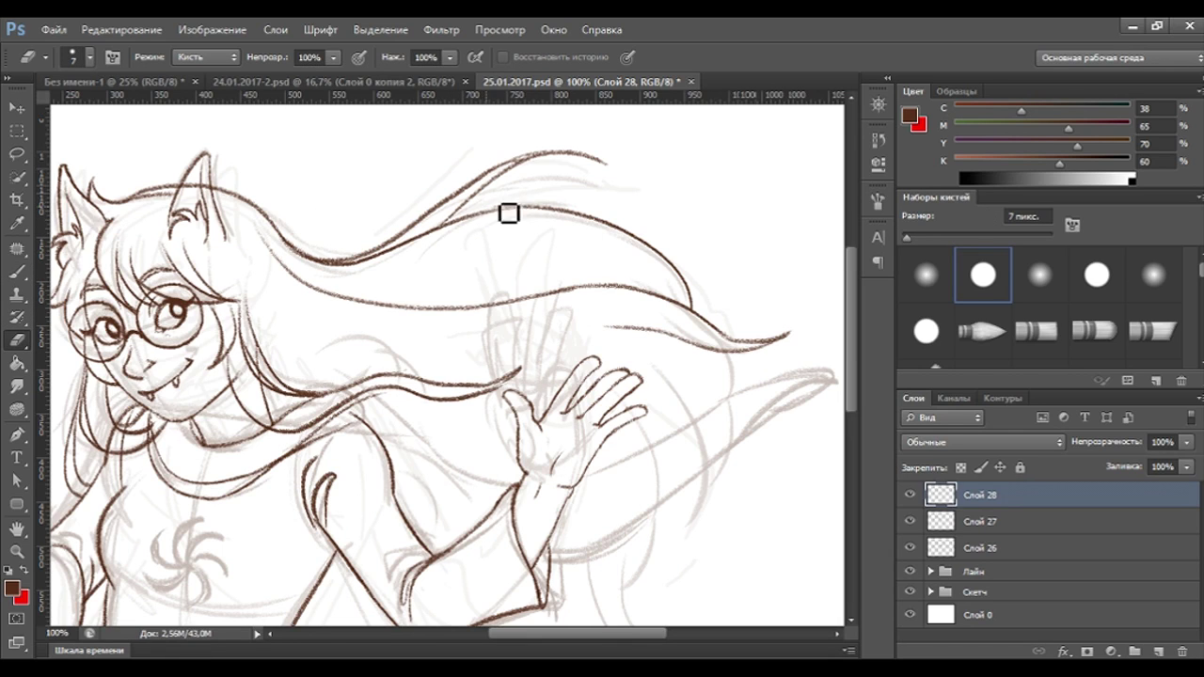
pyautogui.press('b')
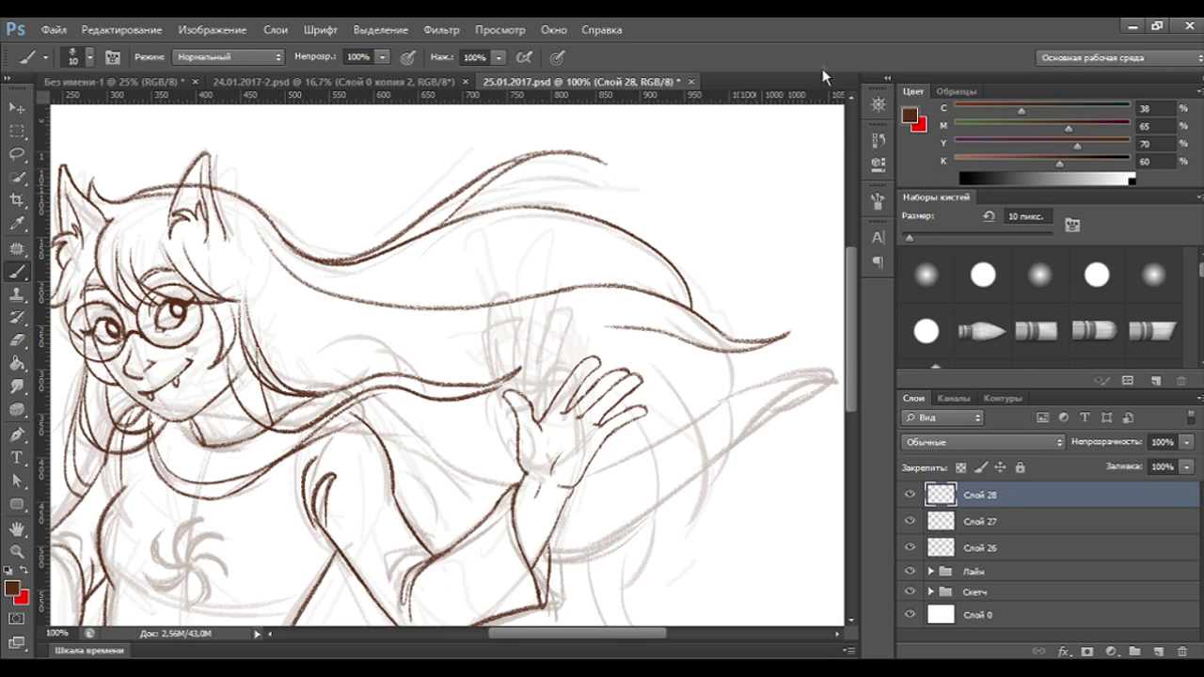
pyautogui.hotkey('ctrl', '-')
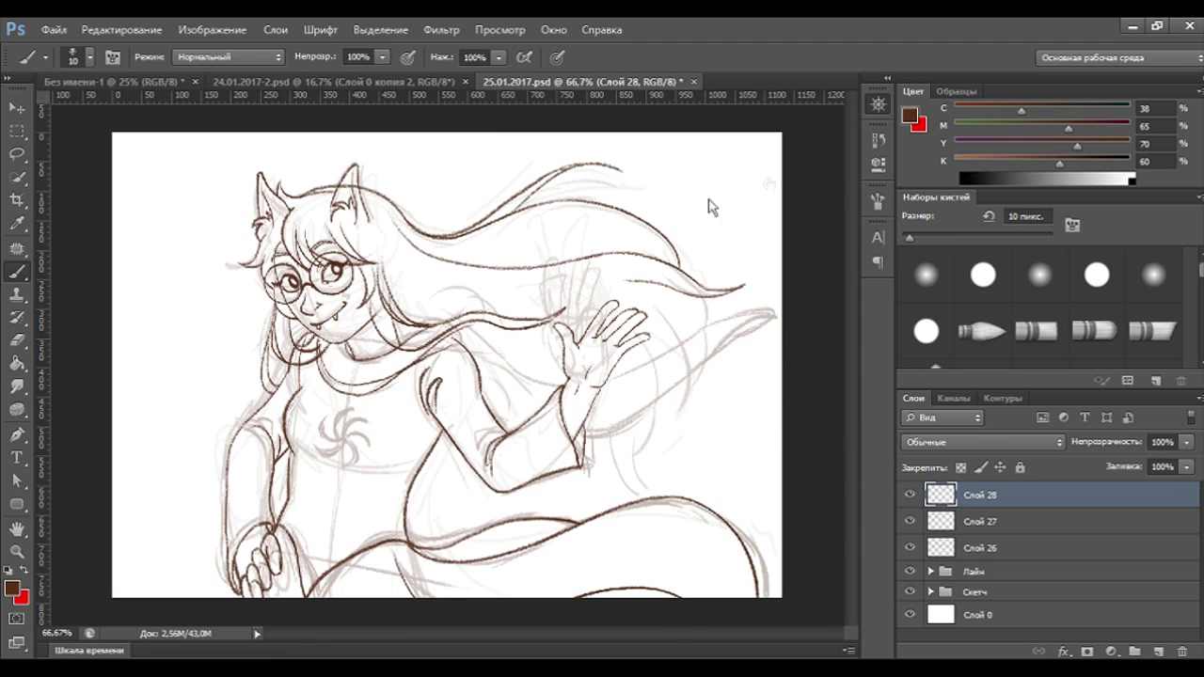
pyautogui.click(917, 499)
pyautogui.click(917, 499)
pyautogui.click(1159, 652)
pyautogui.moveTo(529, 222); pyautogui.dragTo(738, 243)
# Draw the thin curve beside the waving hand, then add Слой 30.
pyautogui.hotkey('ctrl', 'z')
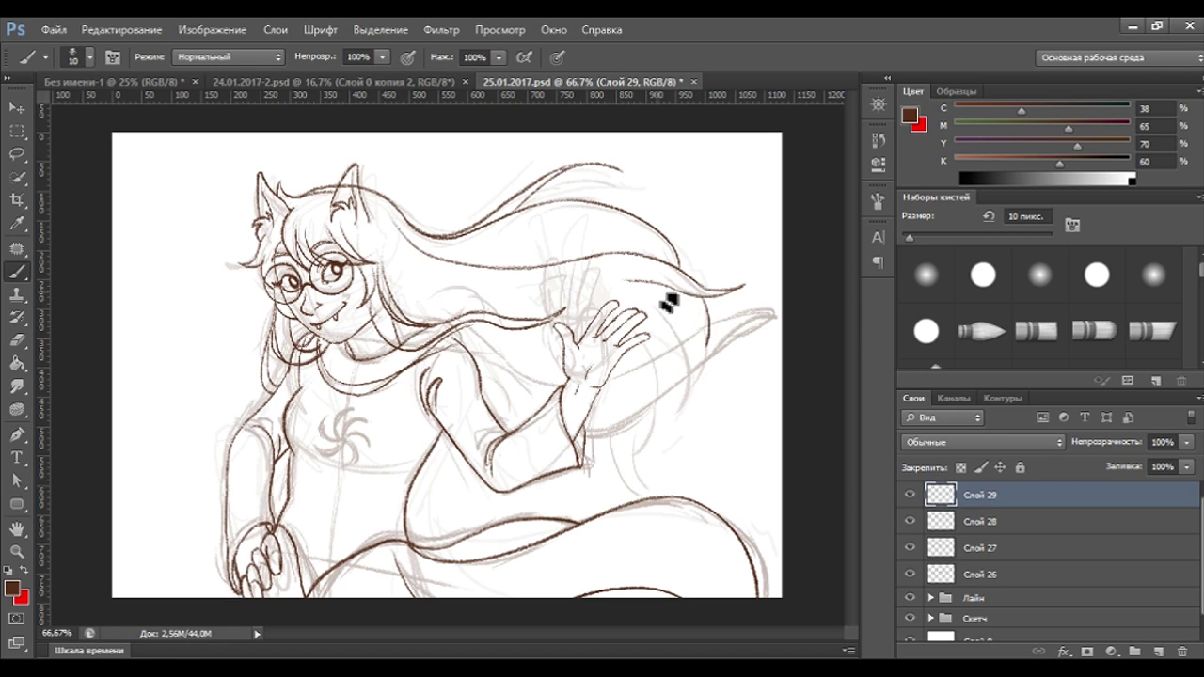
pyautogui.moveTo(701, 301); pyautogui.dragTo(697, 404)
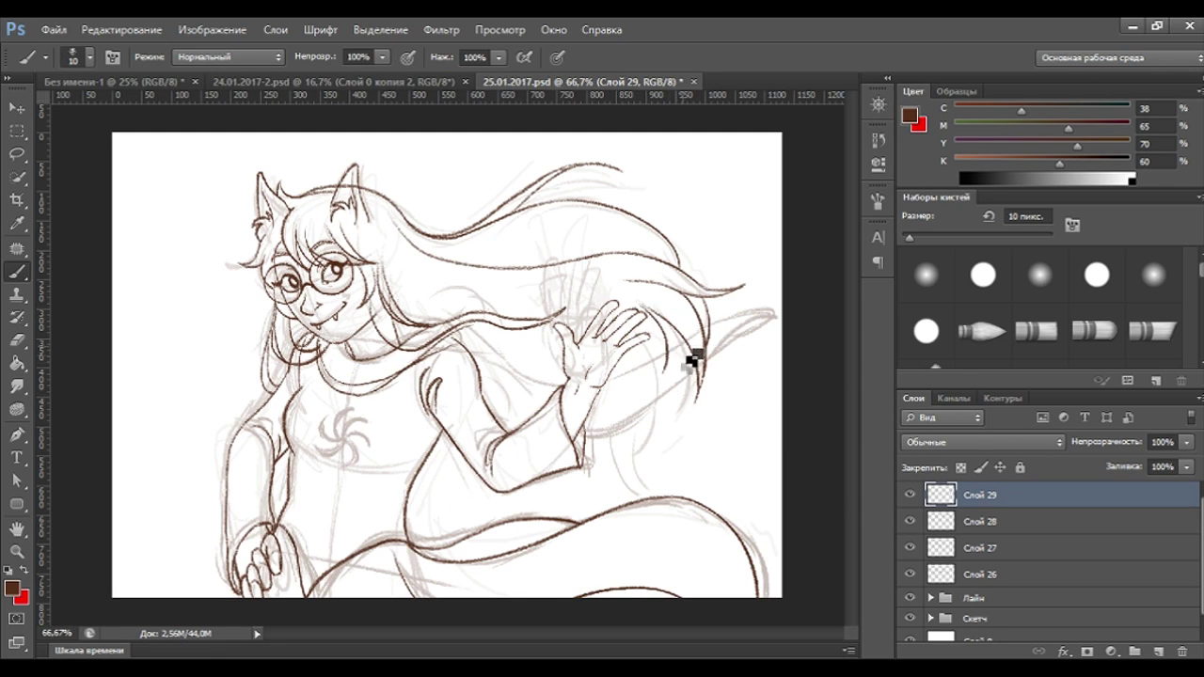
pyautogui.hotkey('ctrl', 'z')
pyautogui.moveTo(649, 357); pyautogui.dragTo(664, 443)
pyautogui.click(1158, 652)
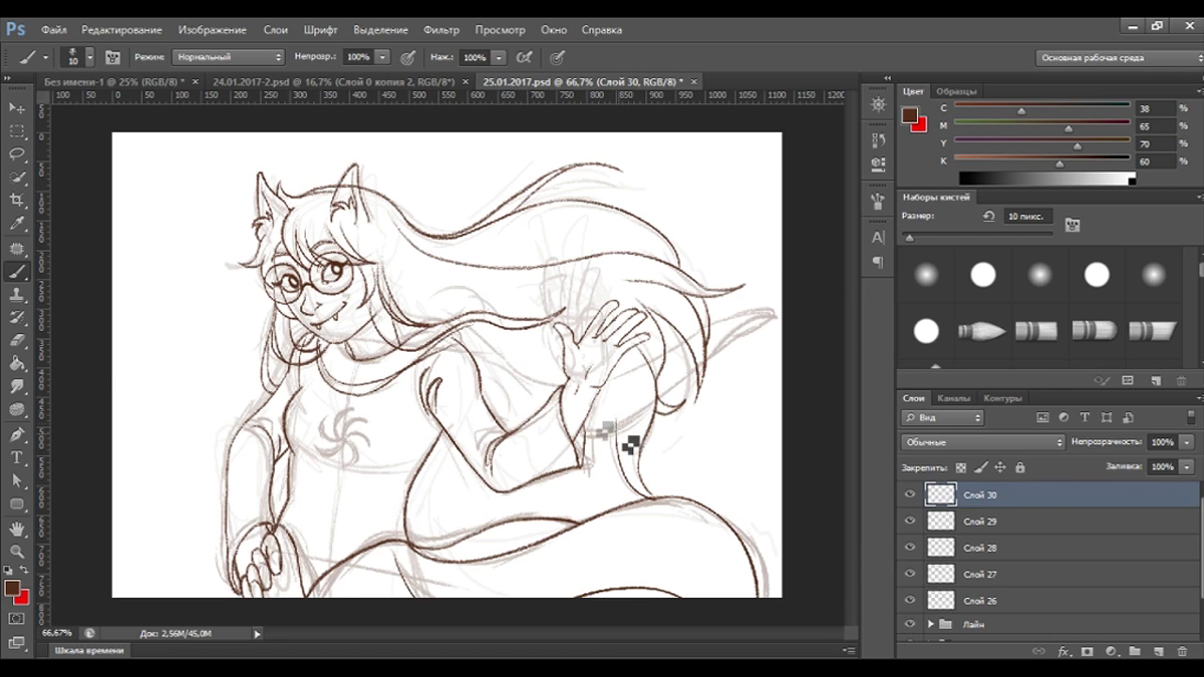
# Clean below the hand, join the hair line to the lower curve, and add Слой 31.
pyautogui.click(17, 341)
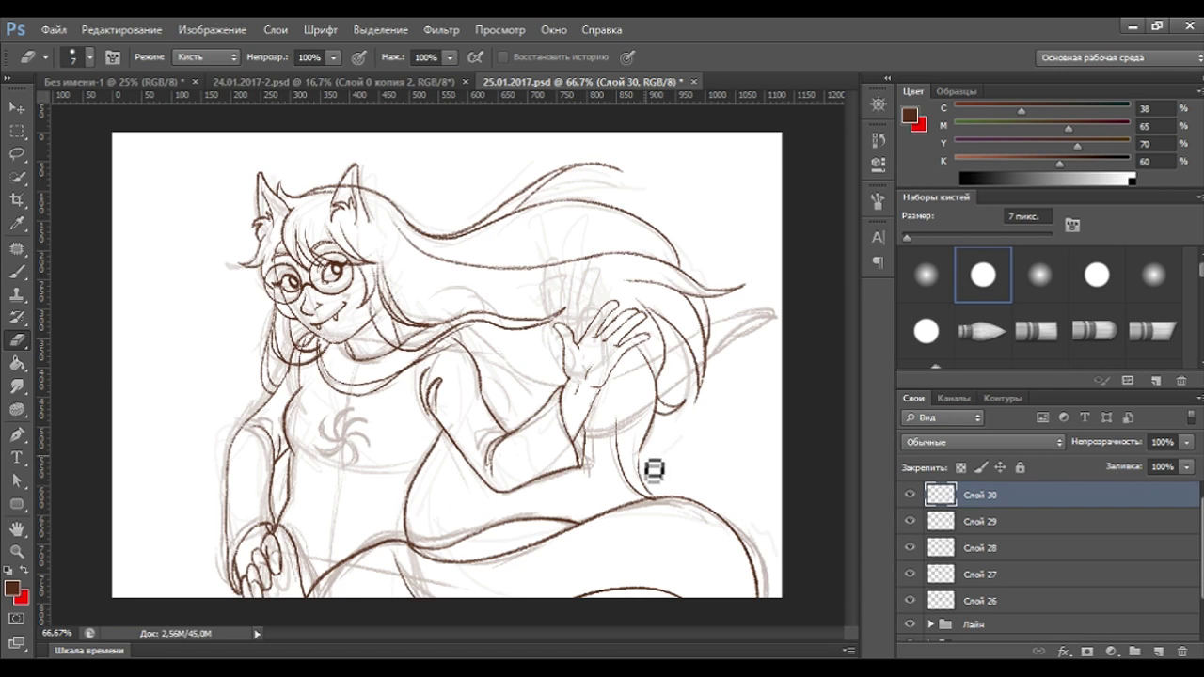
pyautogui.click(17, 272)
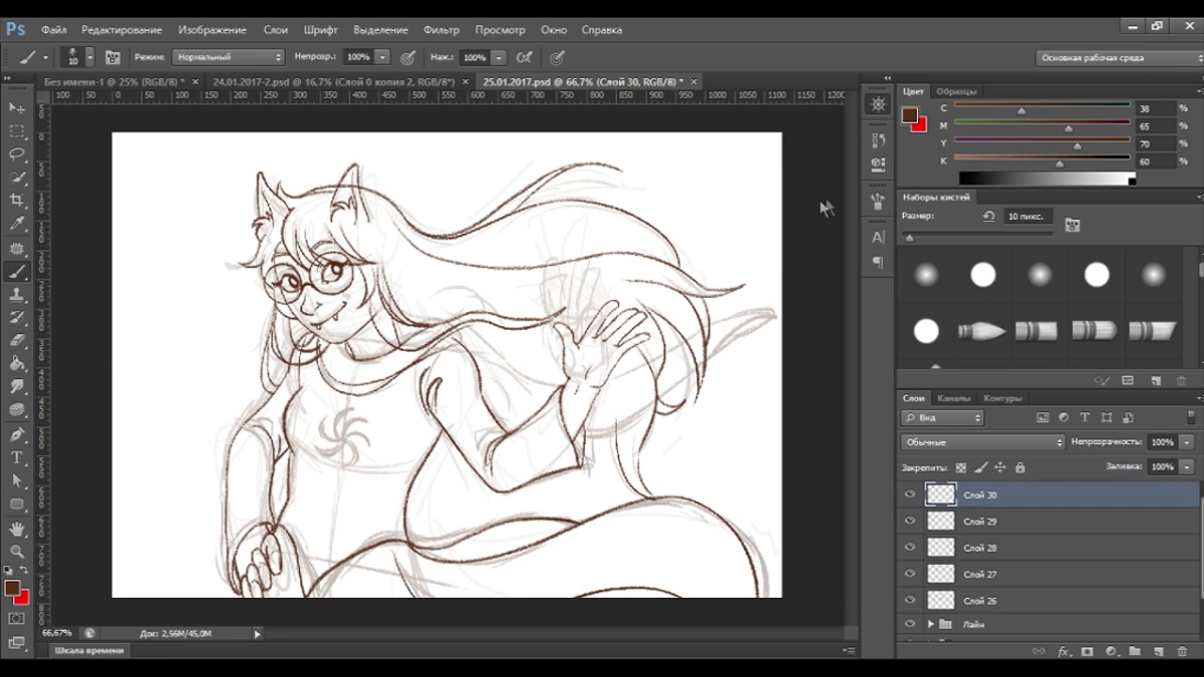
pyautogui.hotkey('ctrl', '+')
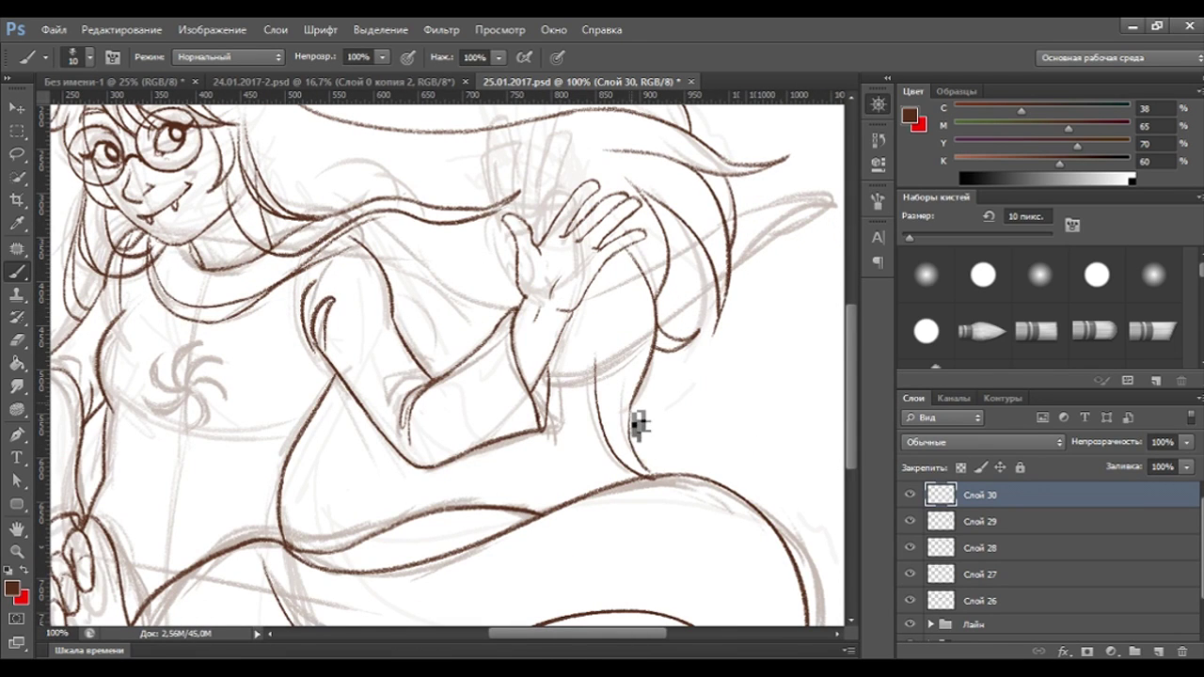
pyautogui.press('e')
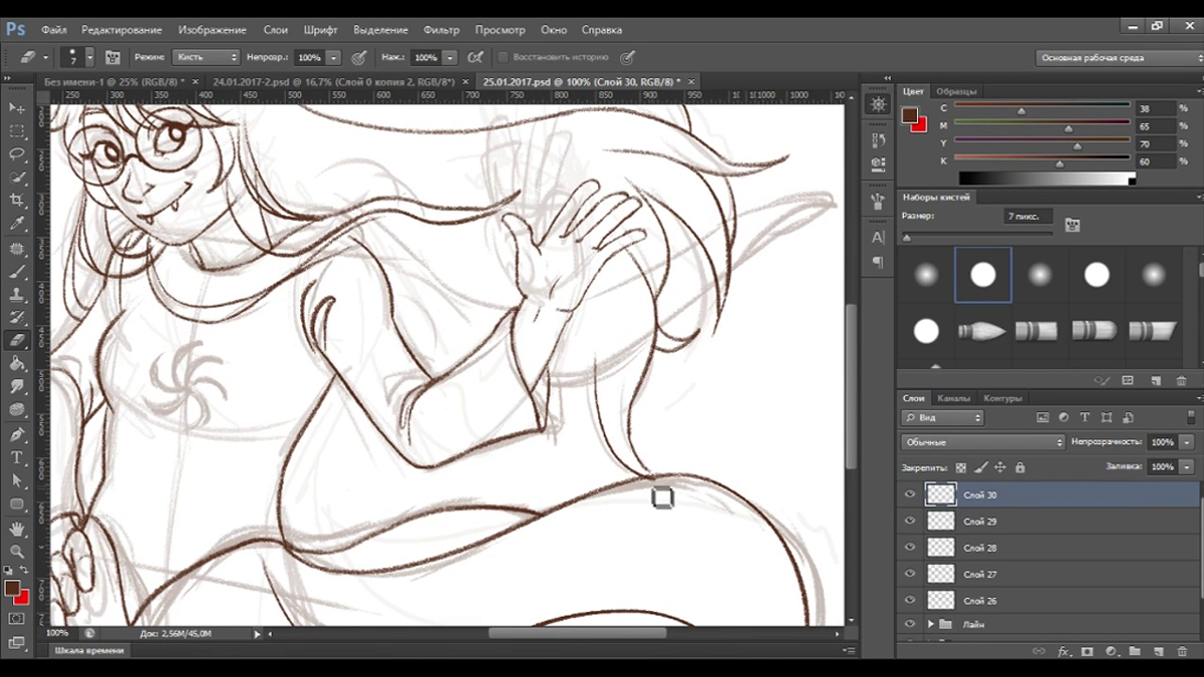
pyautogui.click(31, 271)
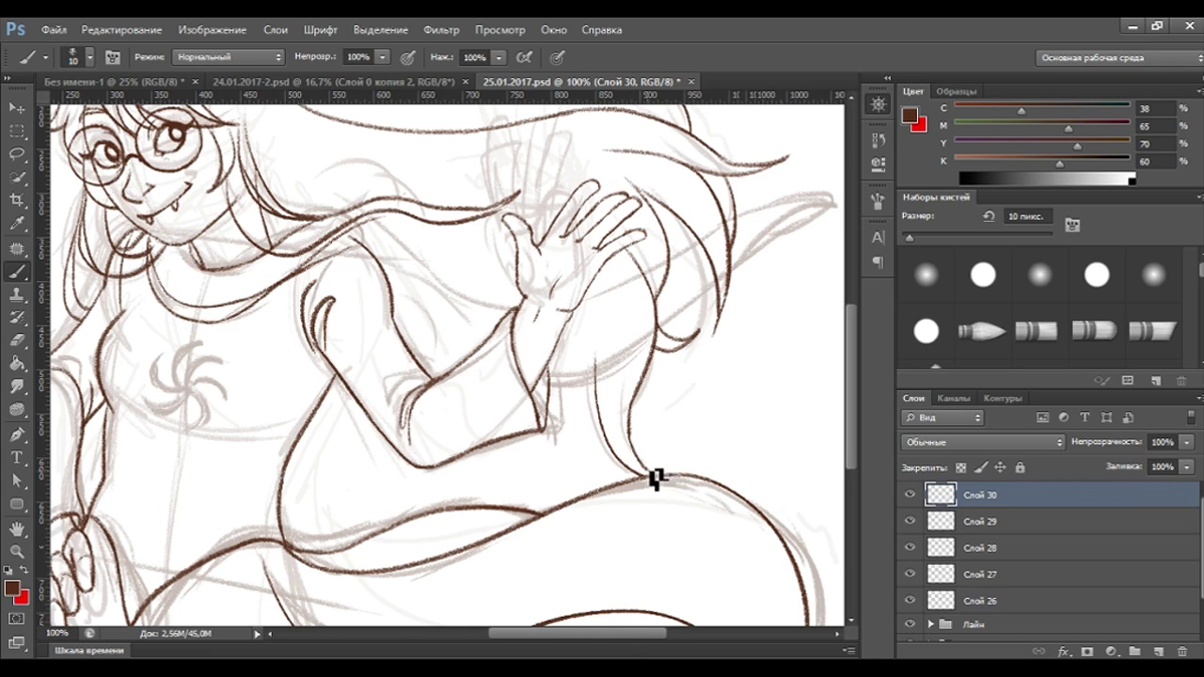
pyautogui.hotkey('ctrl', '-')
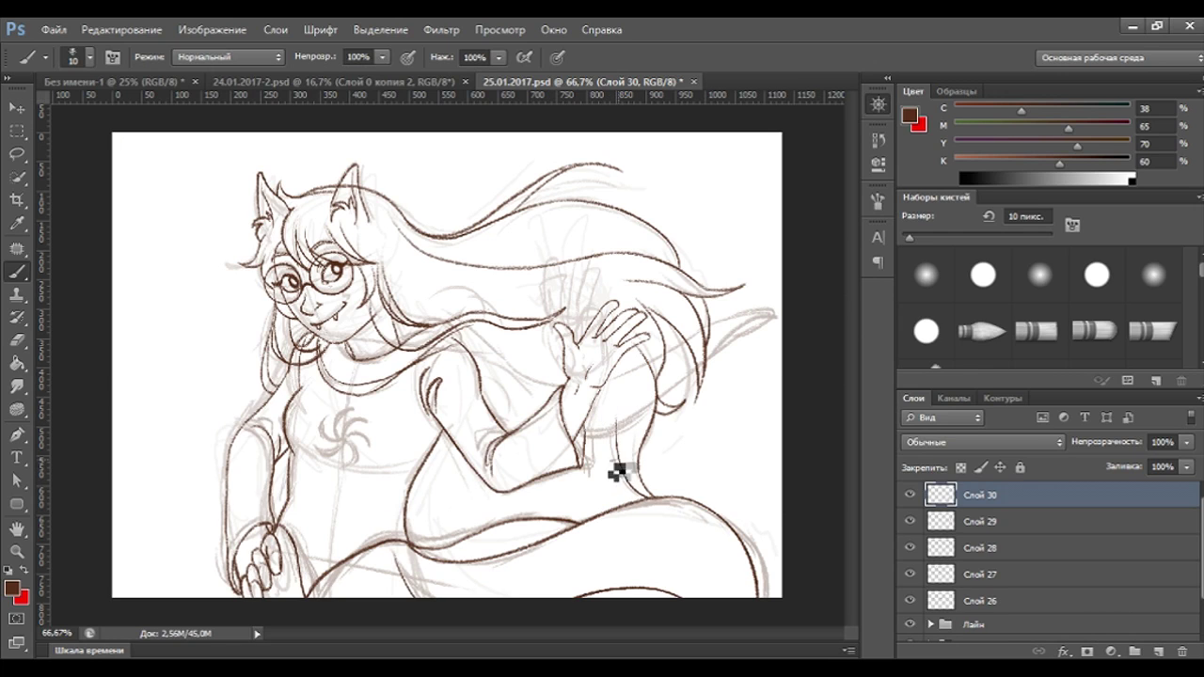
pyautogui.moveTo(621, 437); pyautogui.dragTo(645, 487)
pyautogui.click(1158, 651)
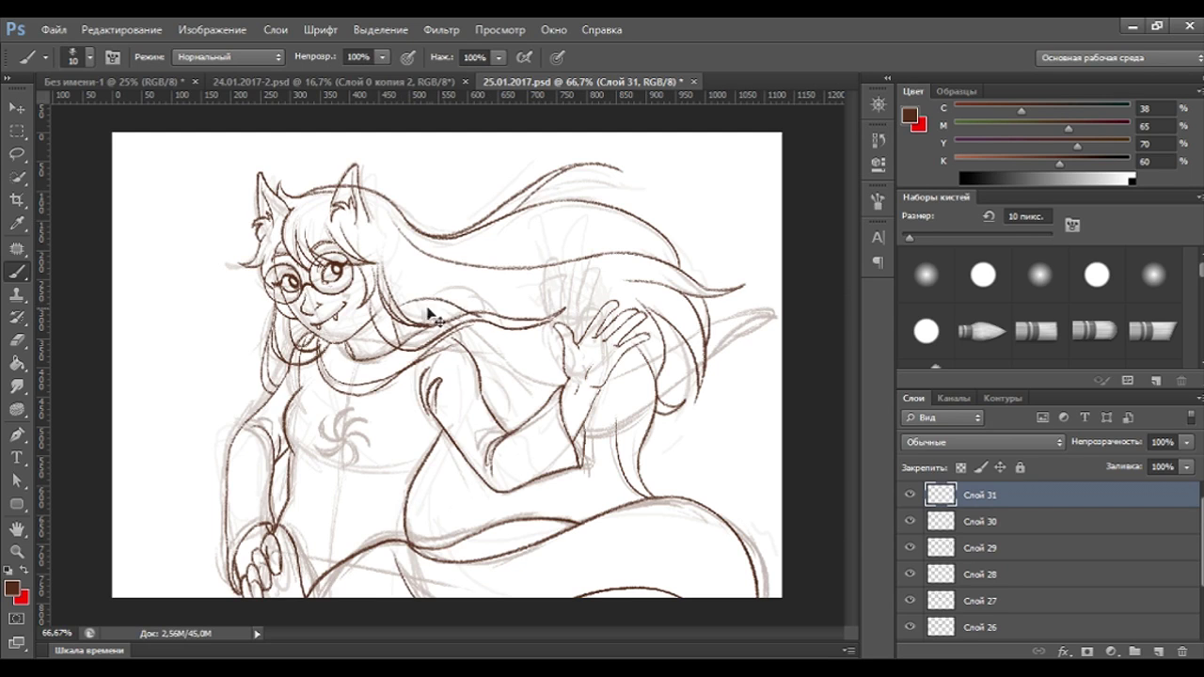
# Ink hair strands from the cheek past the hand to the pointed tail tip.
pyautogui.moveTo(398, 301); pyautogui.dragTo(437, 323)
pyautogui.moveTo(597, 376); pyautogui.dragTo(556, 370)
pyautogui.moveTo(447, 311); pyautogui.dragTo(484, 320)
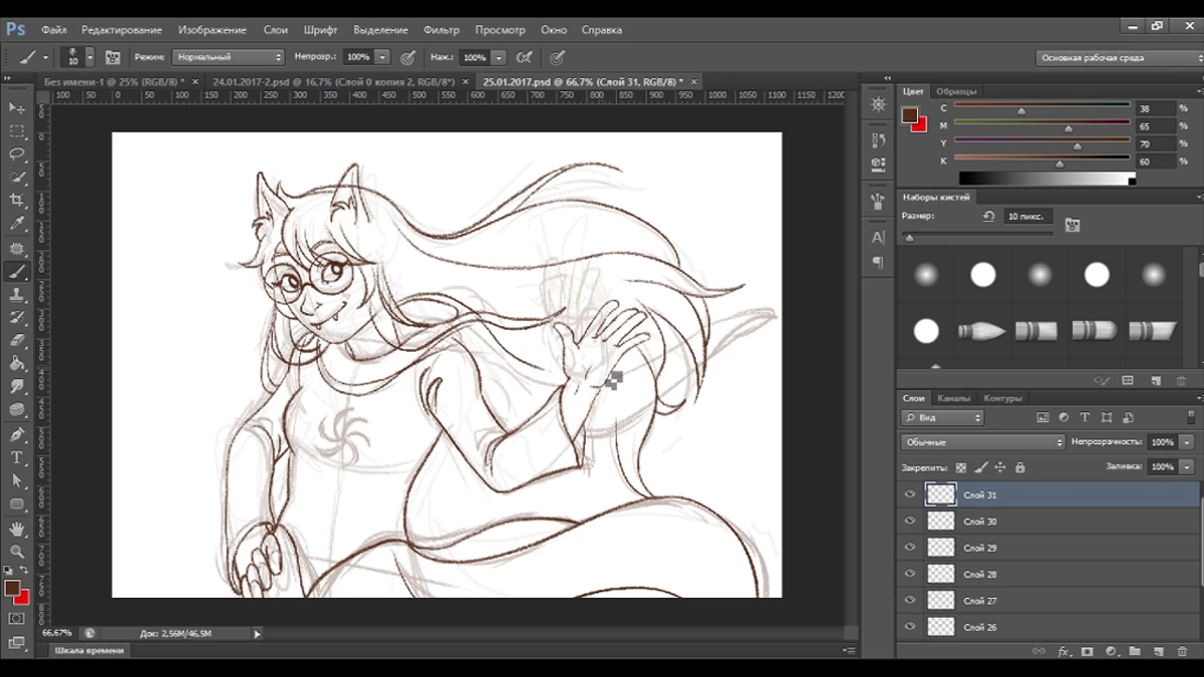
pyautogui.moveTo(487, 329); pyautogui.dragTo(630, 403)
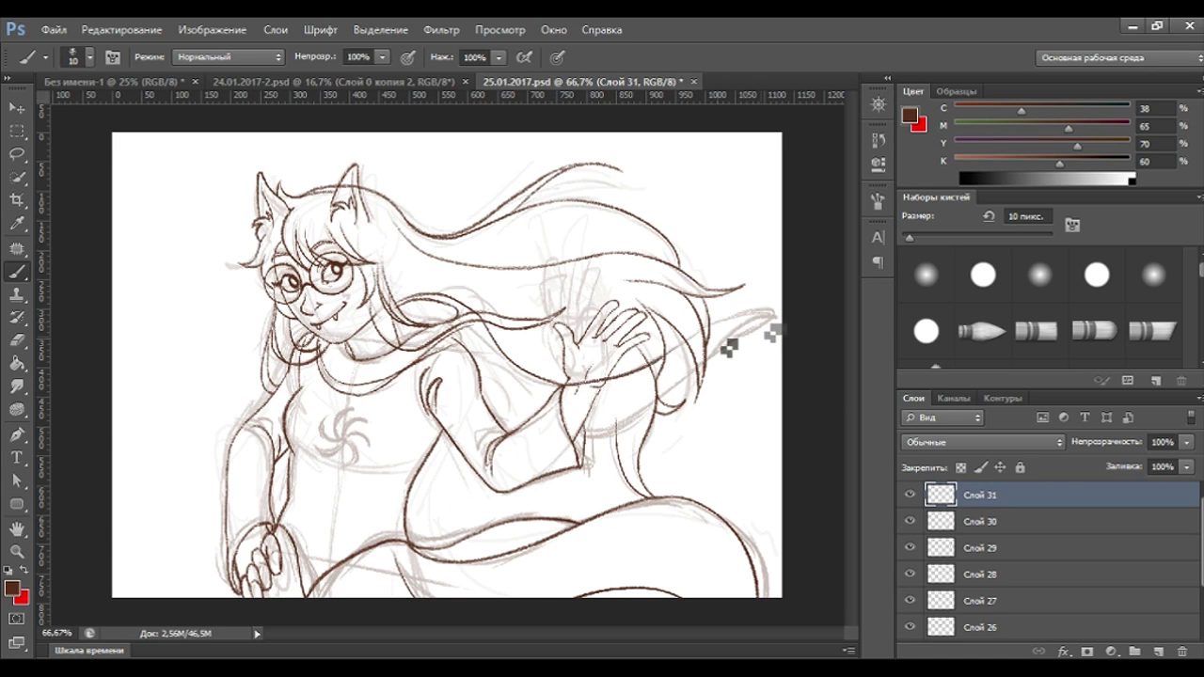
pyautogui.moveTo(602, 389); pyautogui.dragTo(748, 320)
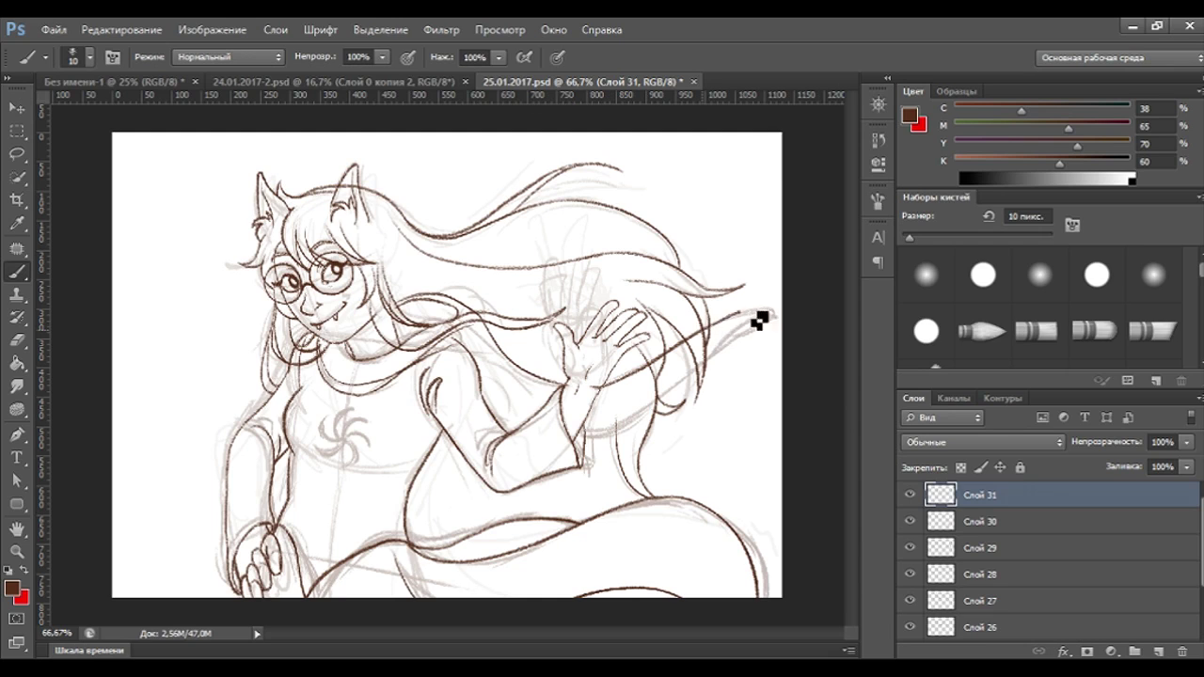
pyautogui.moveTo(715, 339); pyautogui.dragTo(743, 336)
pyautogui.moveTo(672, 414); pyautogui.dragTo(593, 439)
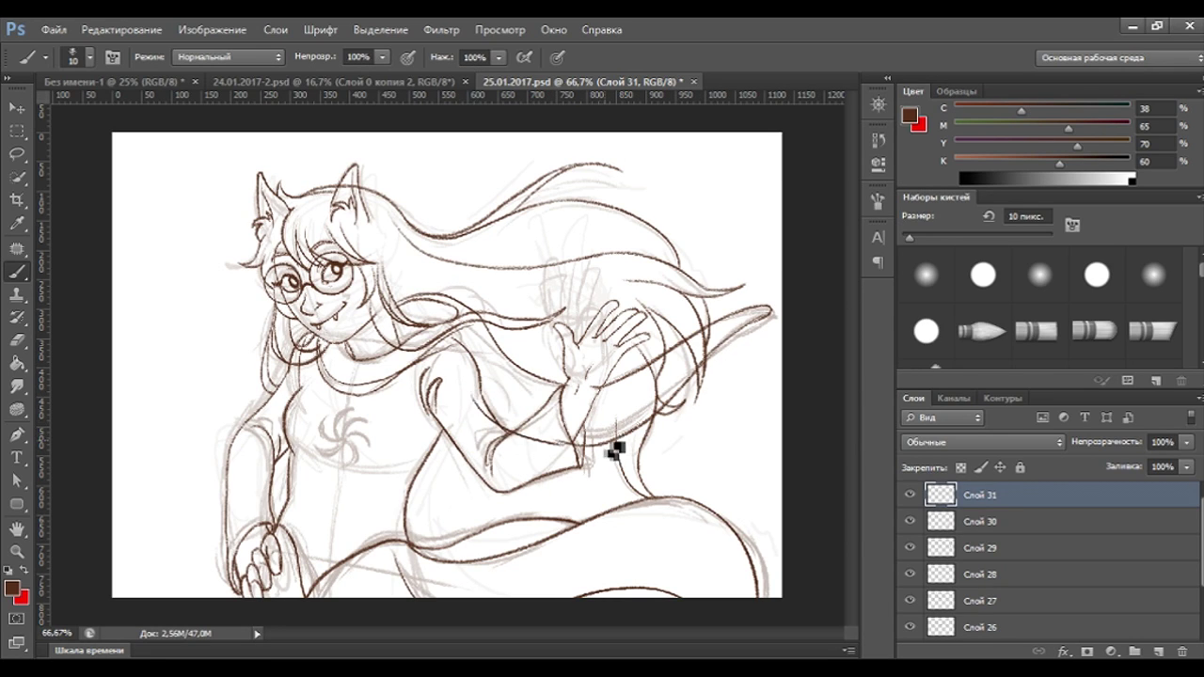
pyautogui.click(17, 340)
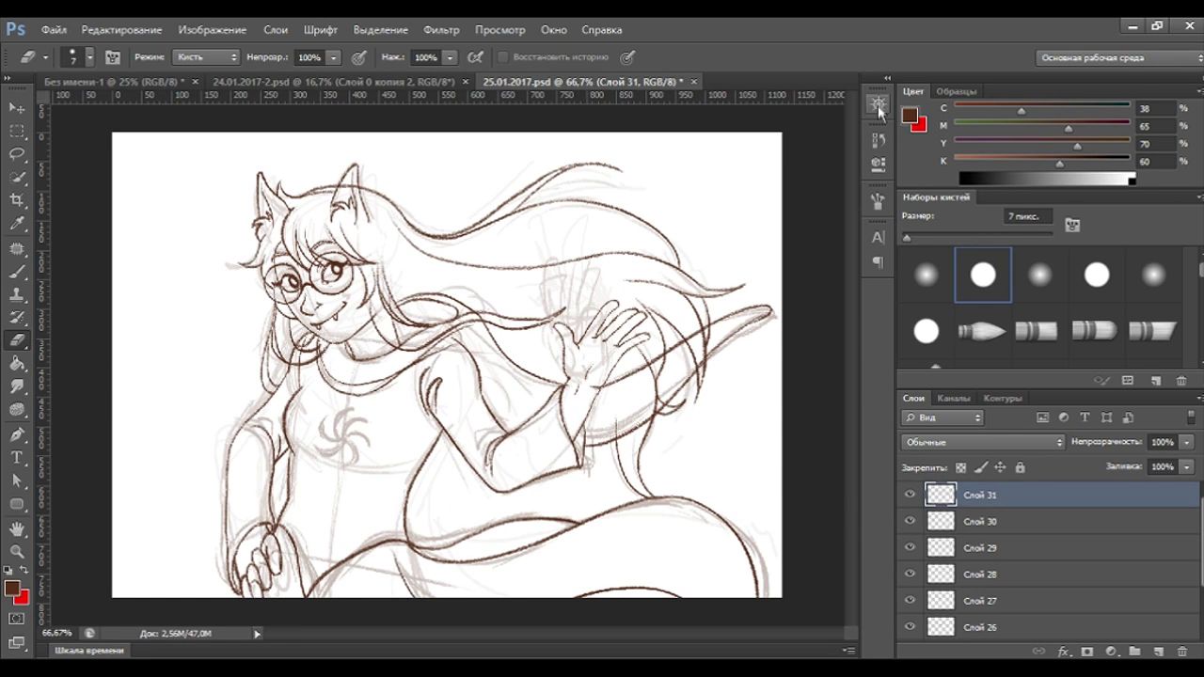
# Erase stray marks on the wrist, tail underside and fingertip.
pyautogui.hotkey('ctrl', '+')
pyautogui.hotkey('ctrl', '+')
pyautogui.hscroll(3, 669, 275)
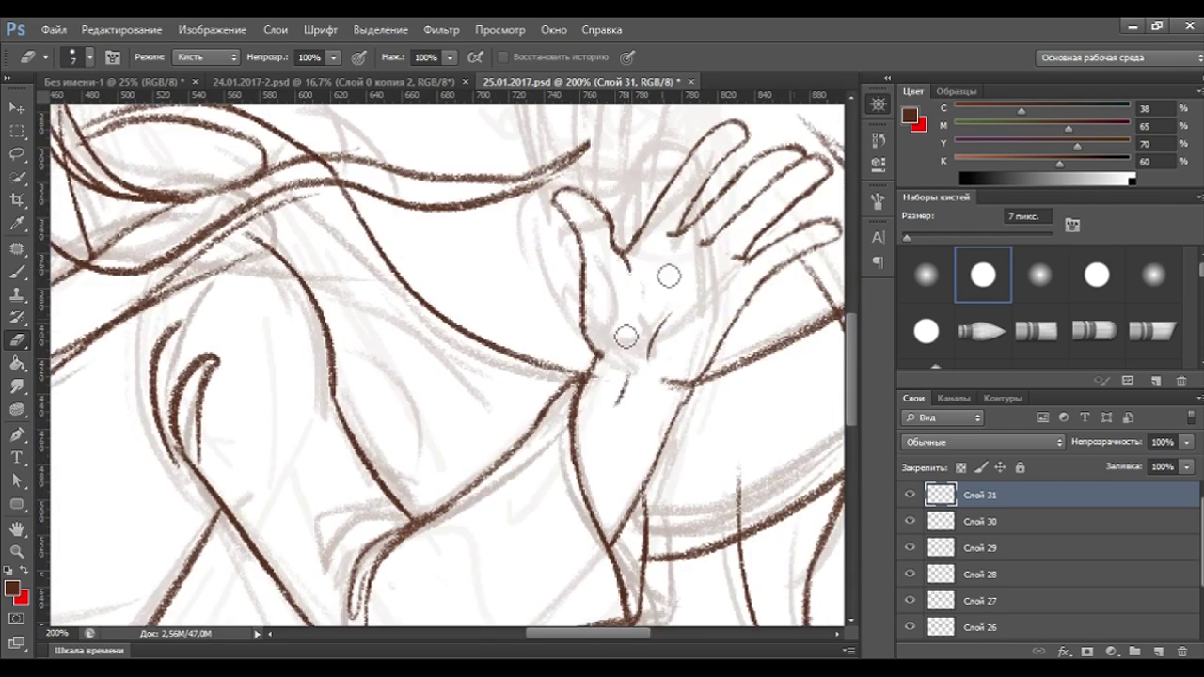
pyautogui.moveTo(610, 379); pyautogui.dragTo(637, 393)
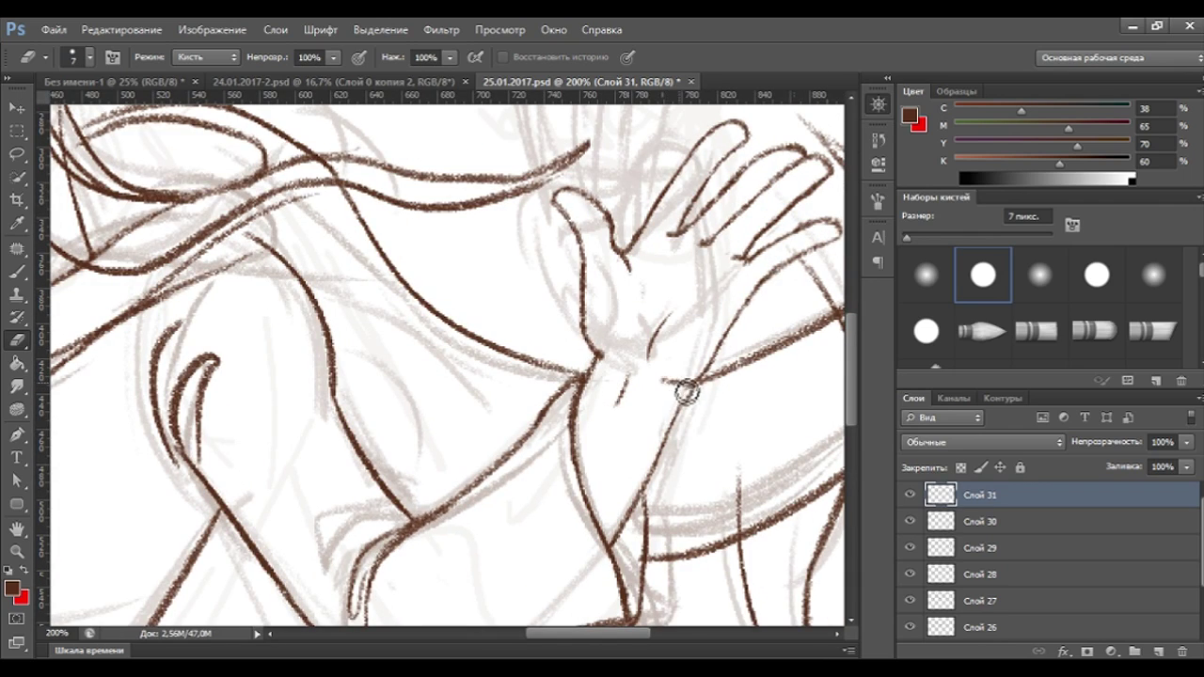
pyautogui.moveTo(757, 242); pyautogui.dragTo(362, 411)
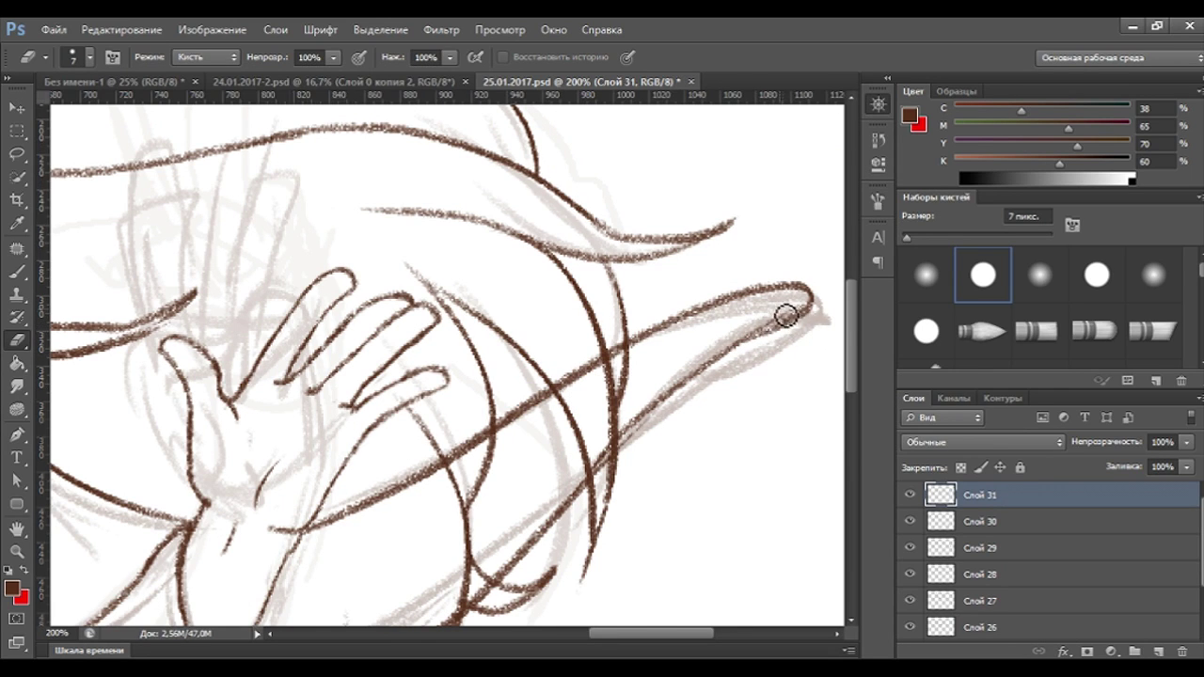
pyautogui.scroll(-3, 829, 392)
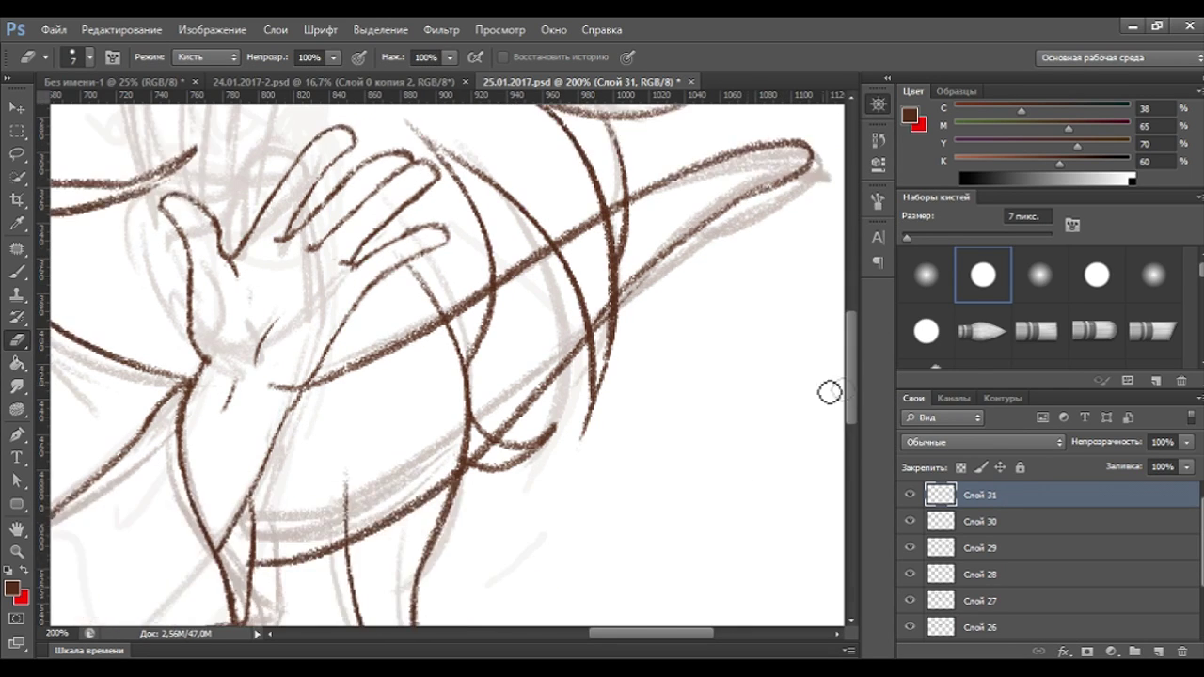
pyautogui.moveTo(656, 285); pyautogui.dragTo(599, 356)
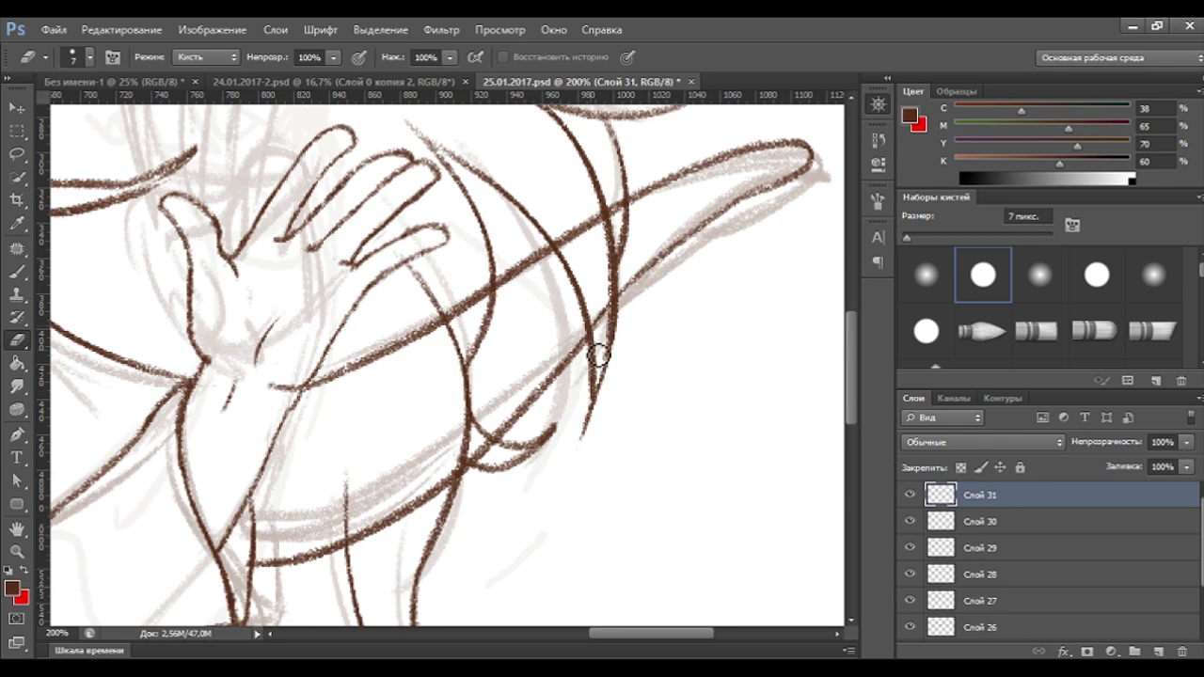
pyautogui.hotkey('ctrl', '-')
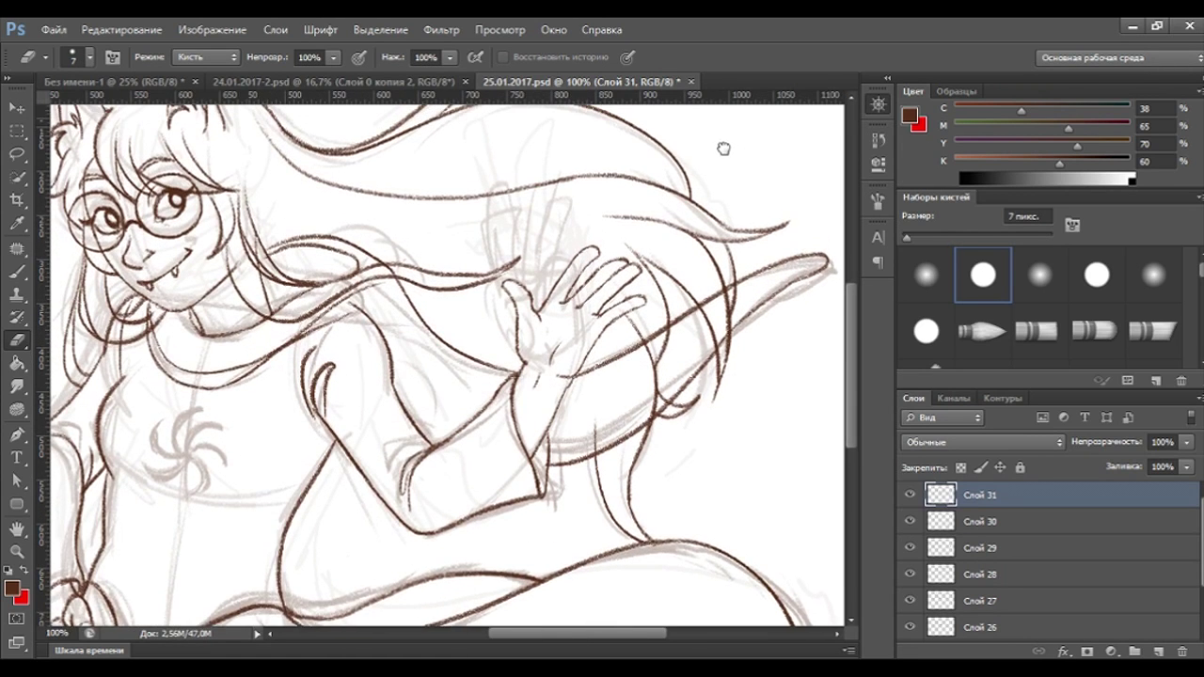
pyautogui.scroll(2, 720, 147)
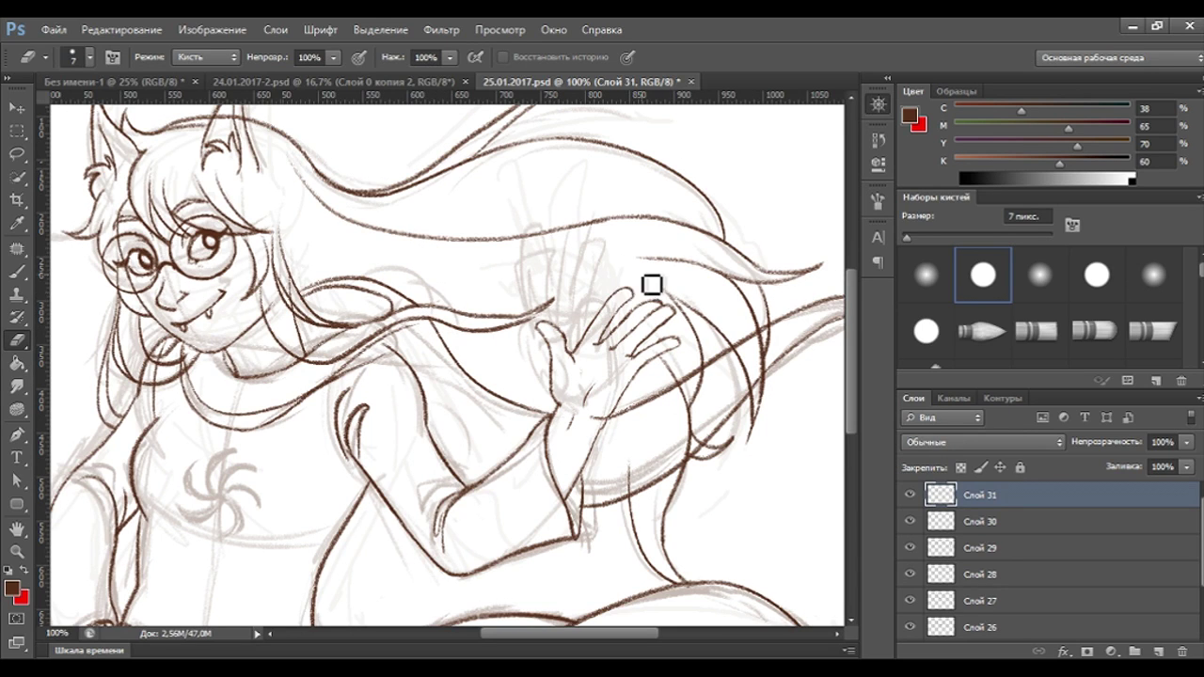
pyautogui.moveTo(639, 272); pyautogui.dragTo(633, 296)
pyautogui.hotkey('ctrl', '-')
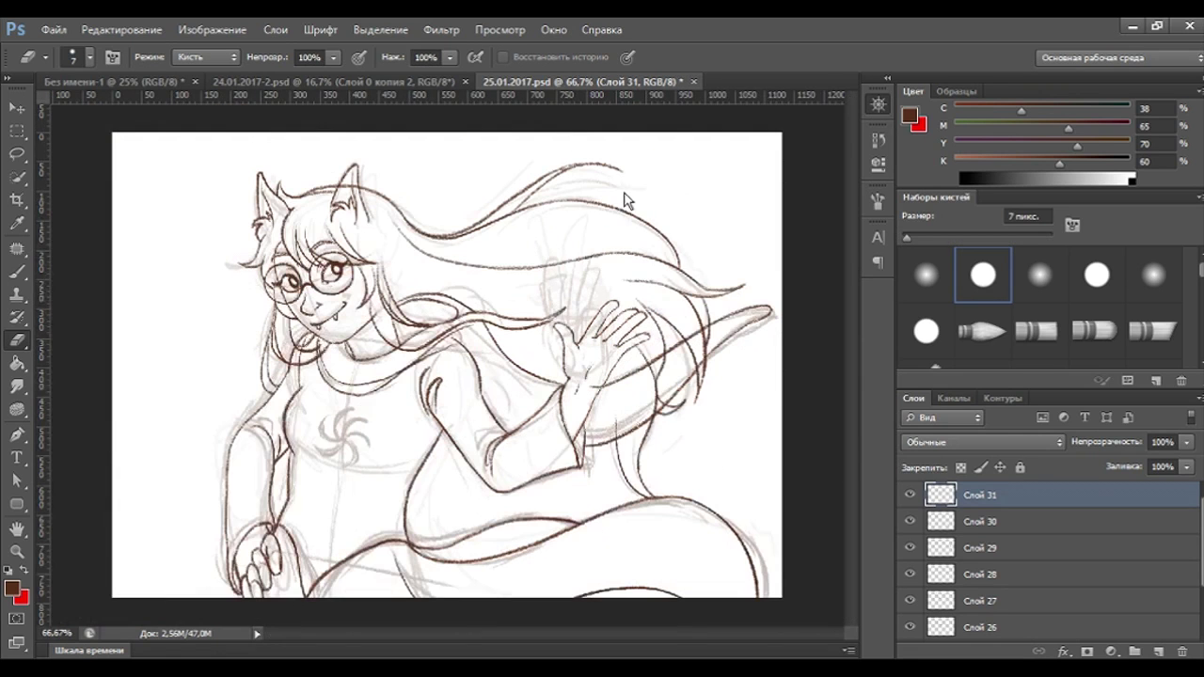
pyautogui.hotkey('ctrl', '-')
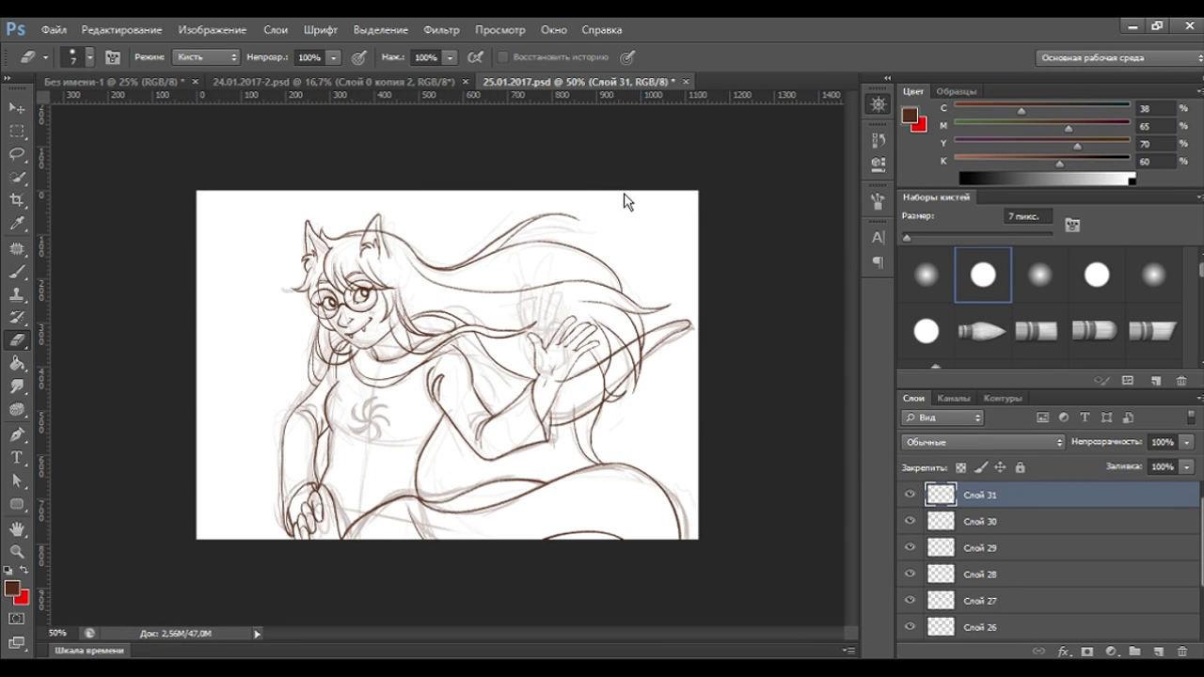
pyautogui.hotkey('ctrl', '+')
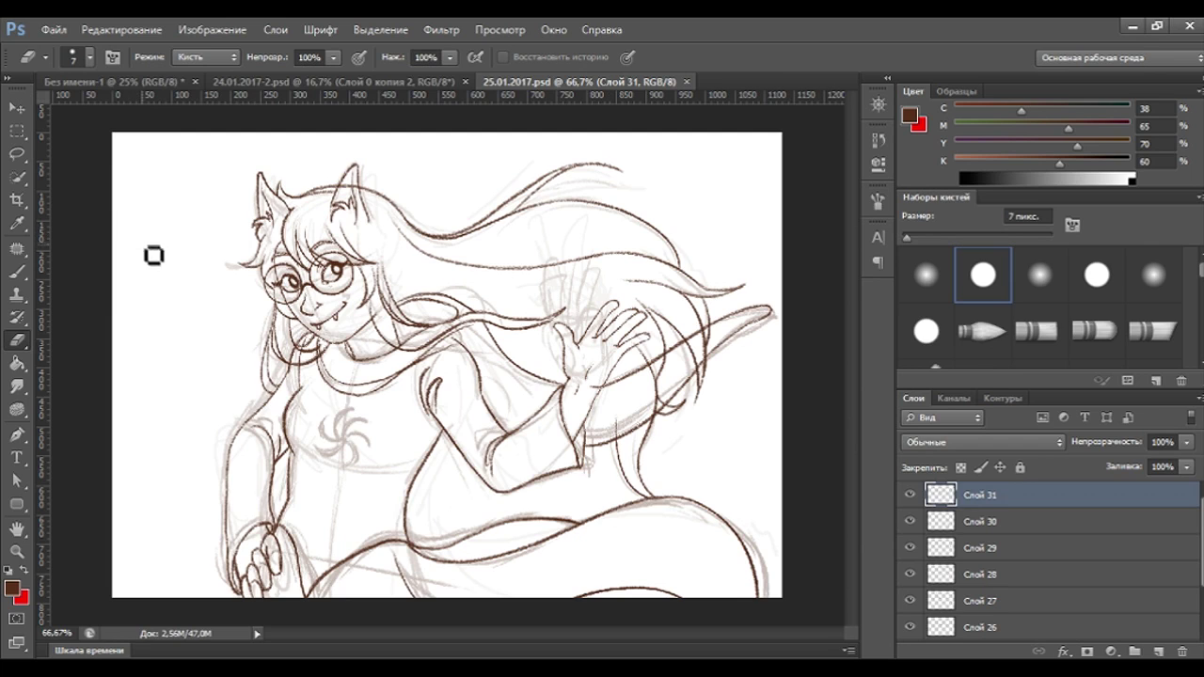
# Compare the drawing with Слой 31 hidden, zoom to 100% on the hand, and create a group.
pyautogui.click(910, 495)
pyautogui.click(910, 495)
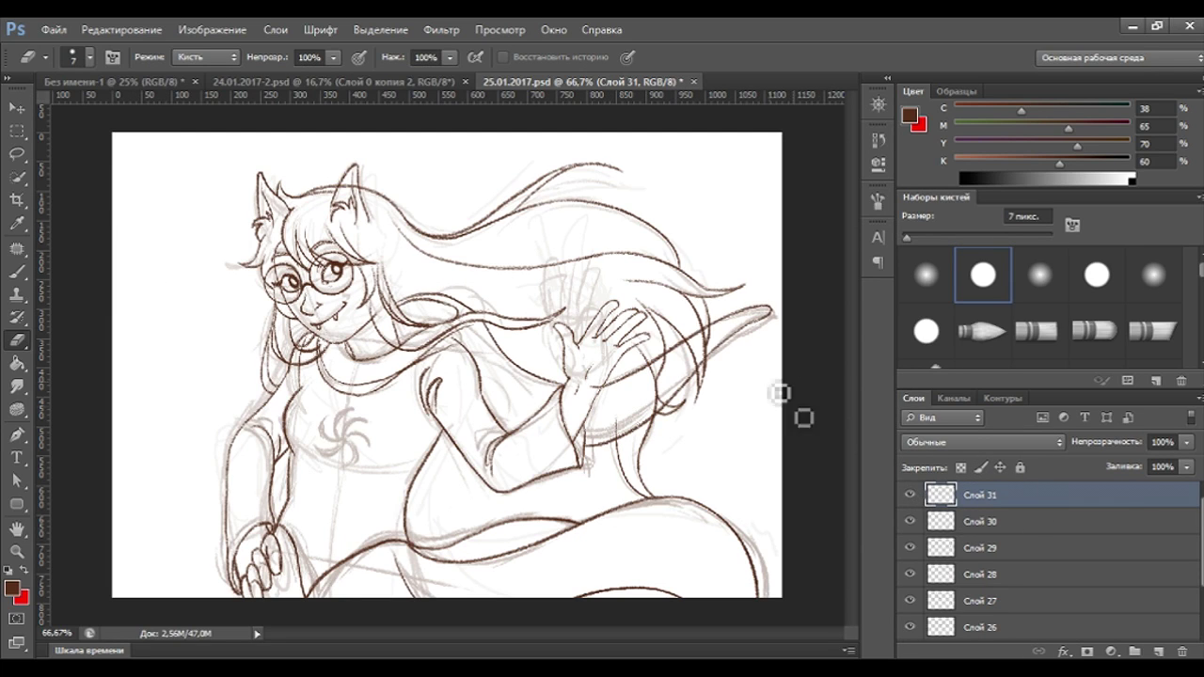
pyautogui.click(910, 495)
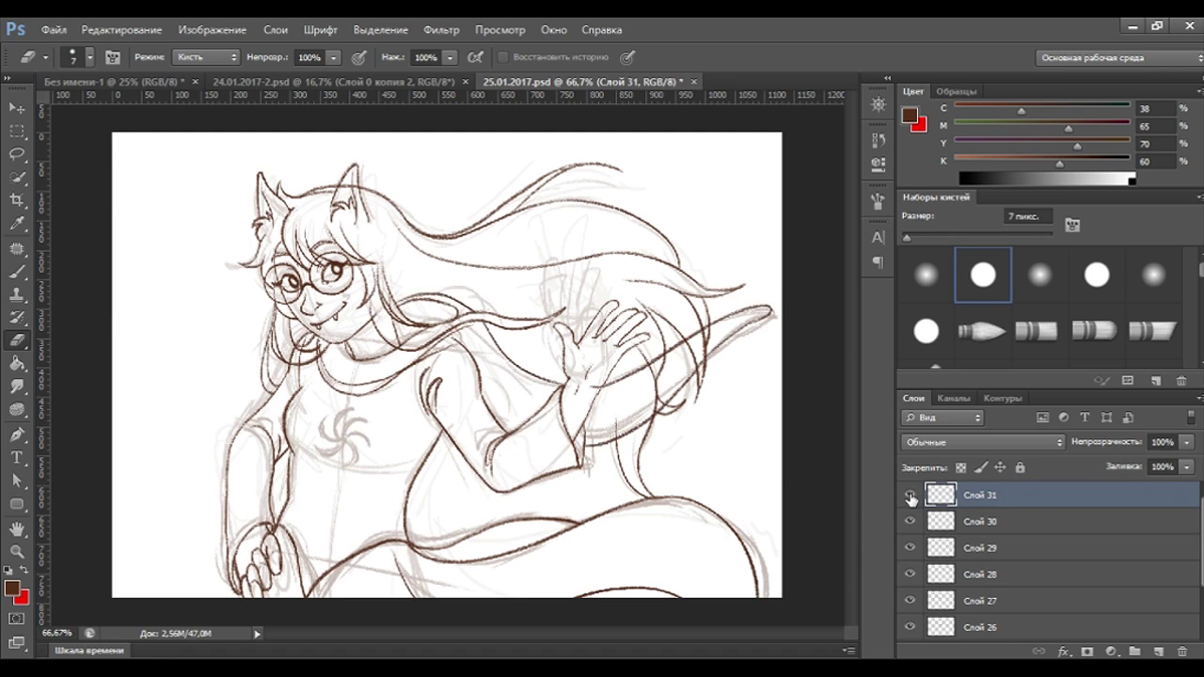
pyautogui.hotkey('ctrl', '1')
pyautogui.moveTo(825, 194)
pyautogui.mouseDown()
pyautogui.moveTo(753, 156)
pyautogui.moveTo(737, 173)
pyautogui.mouseUp()
pyautogui.moveTo(536, 633); pyautogui.dragTo(567, 633)
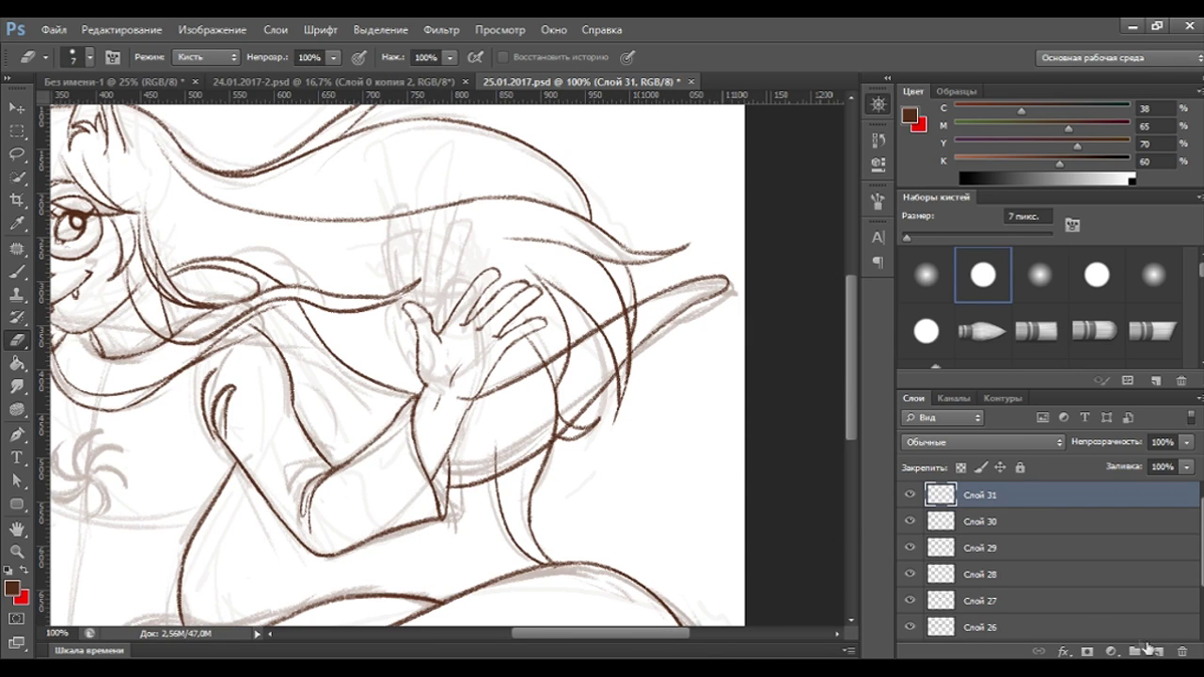
pyautogui.click(1136, 652)
# Name the group Волосы and move Слой 27–31 into it.
pyautogui.doubleClick(976, 494)
pyautogui.write('Волосы')
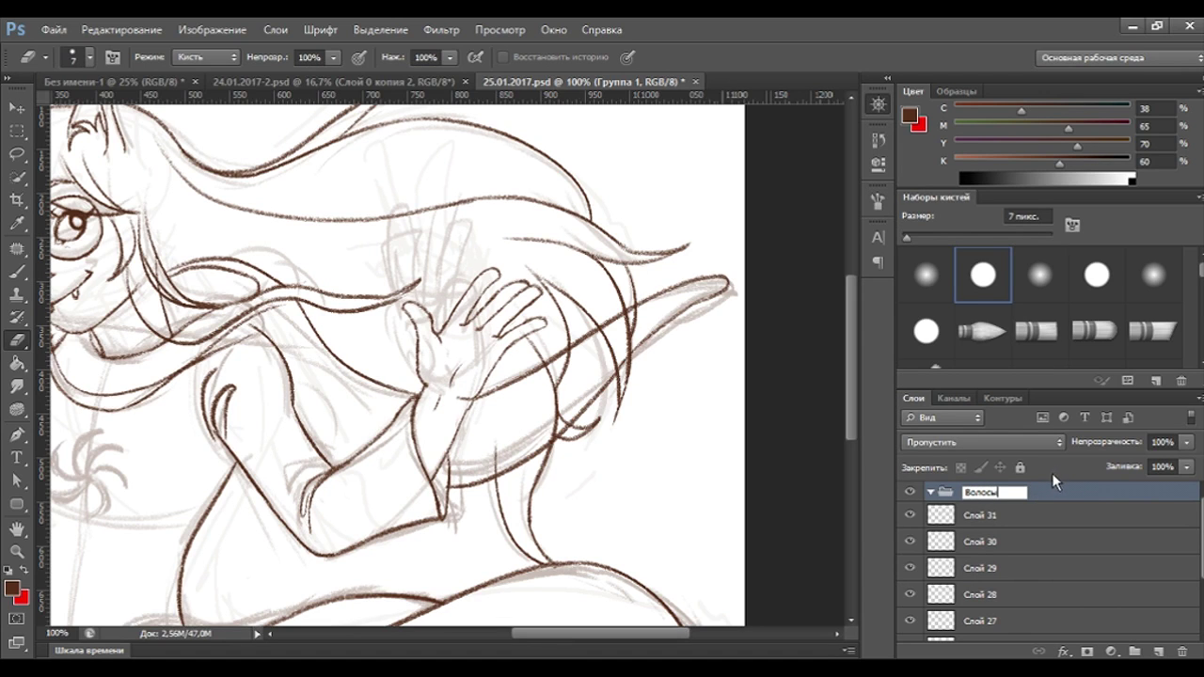
pyautogui.press('Return')
pyautogui.click(1017, 517)
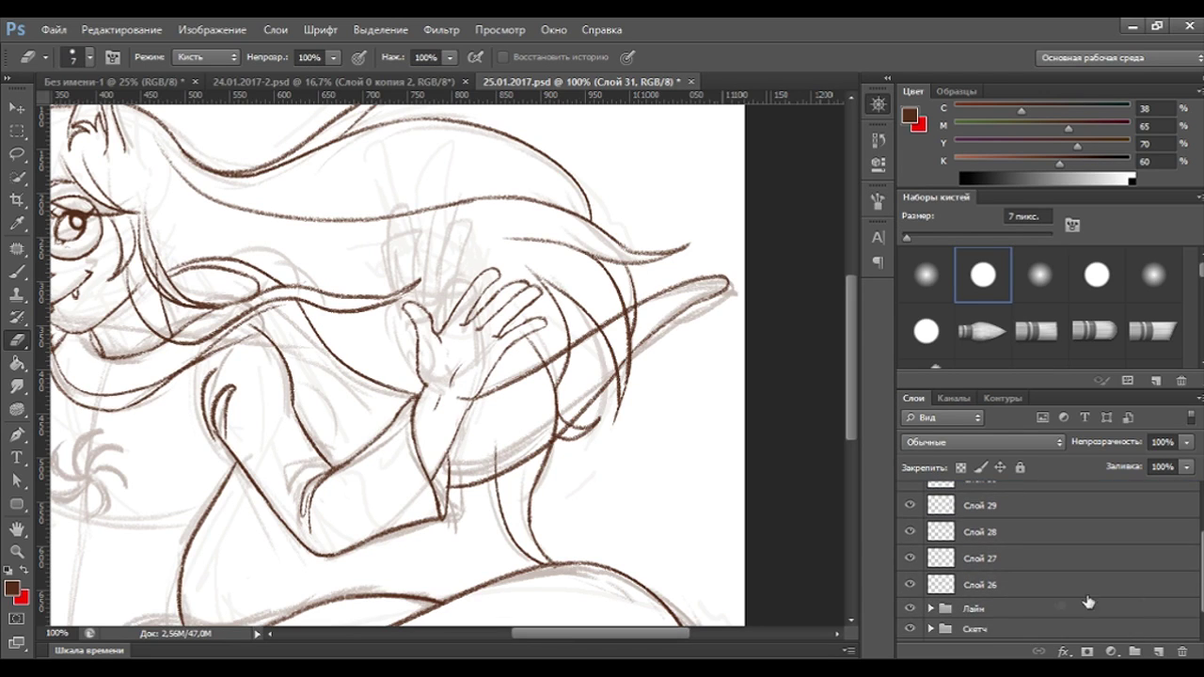
pyautogui.keyDown('shift'); pyautogui.click(1124, 584); pyautogui.keyUp('shift')
pyautogui.moveTo(1020, 520); pyautogui.dragTo(953, 490)
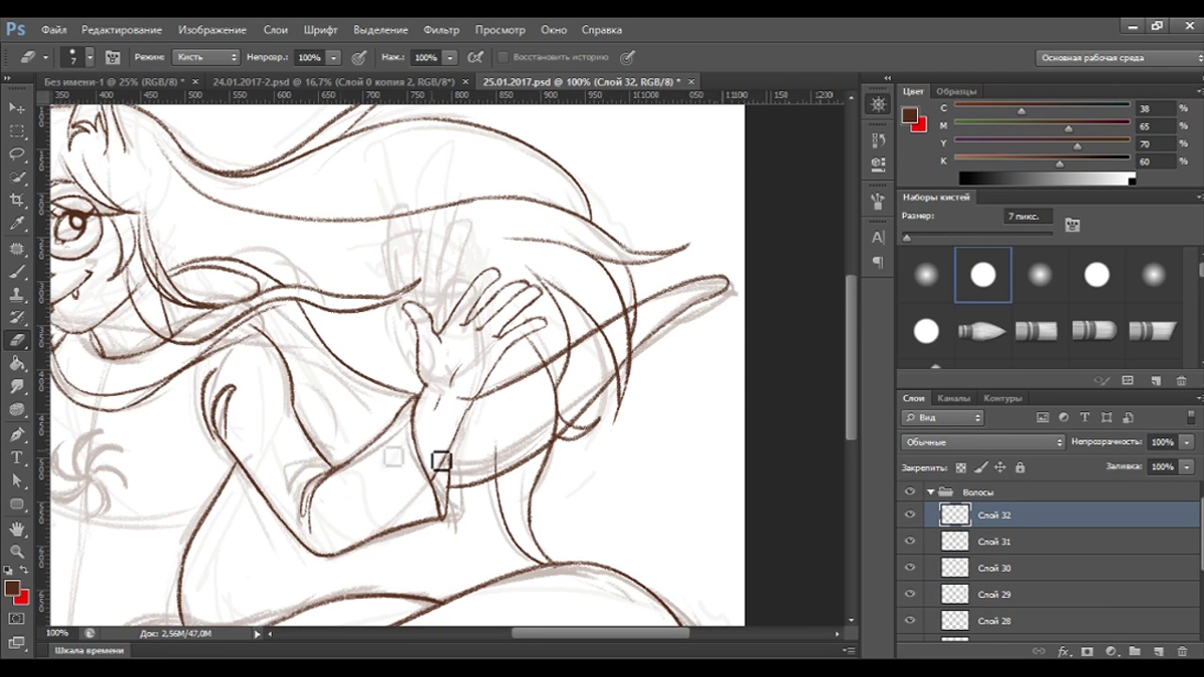
pyautogui.click(16, 272)
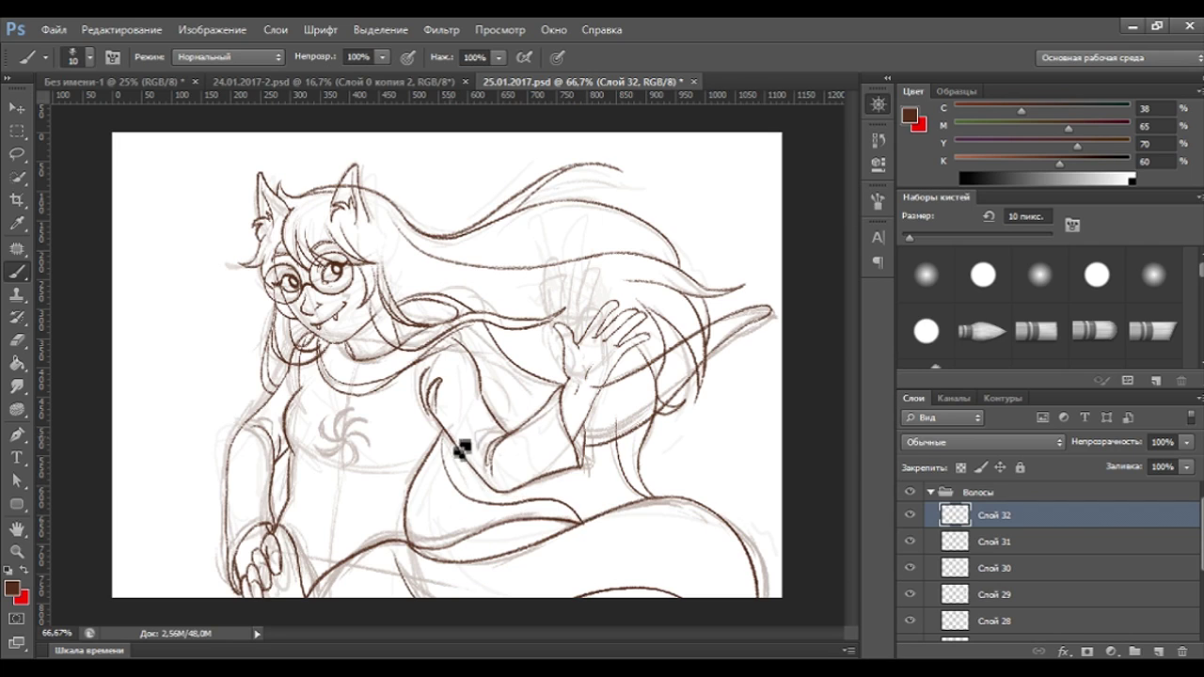
# Try hair strands of several lengths across the skirt.
pyautogui.click(17, 340)
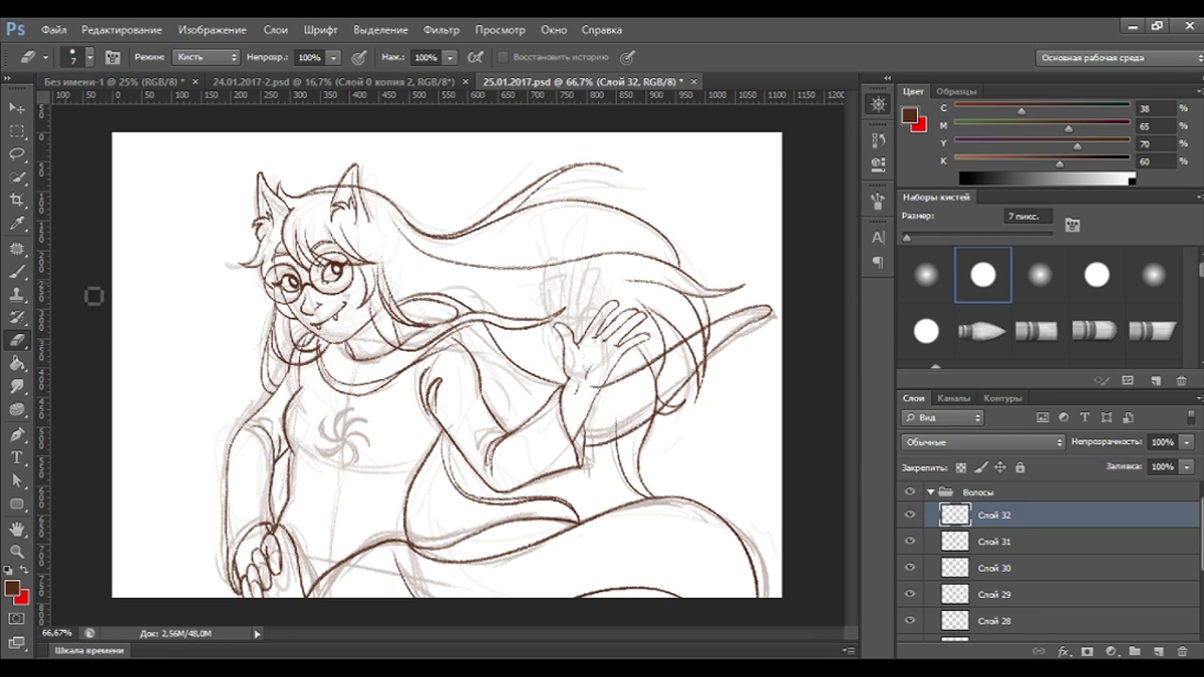
pyautogui.click(17, 272)
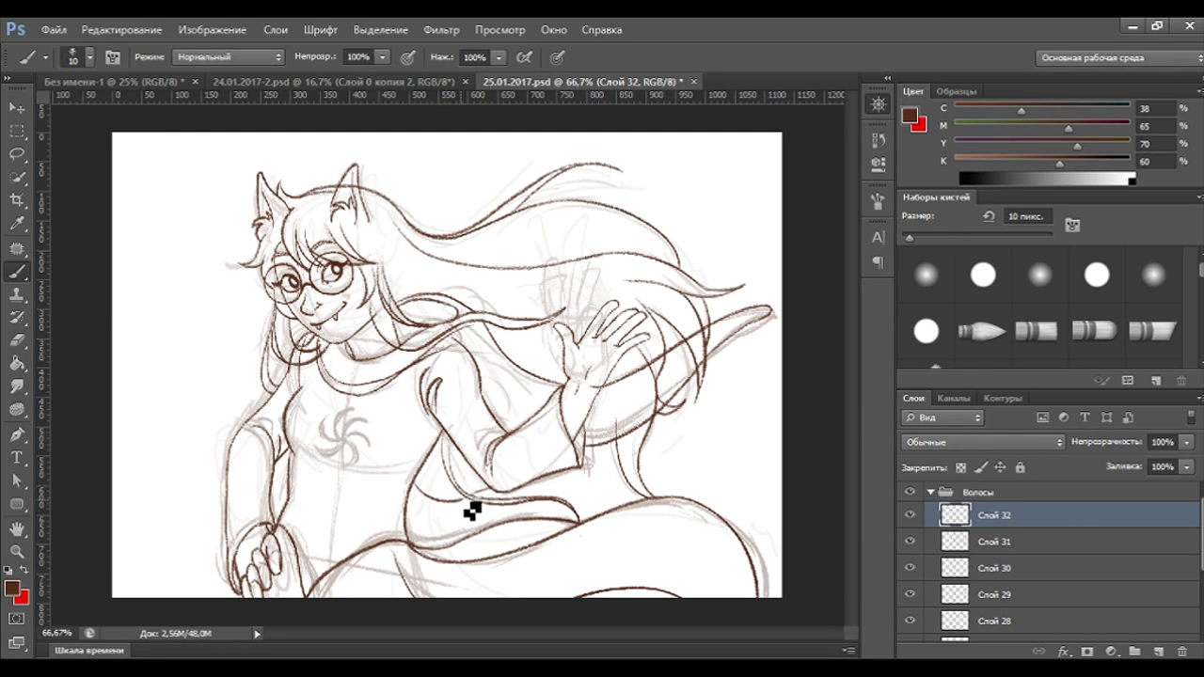
pyautogui.moveTo(562, 480); pyautogui.dragTo(656, 463)
pyautogui.hotkey('ctrl', 'z')
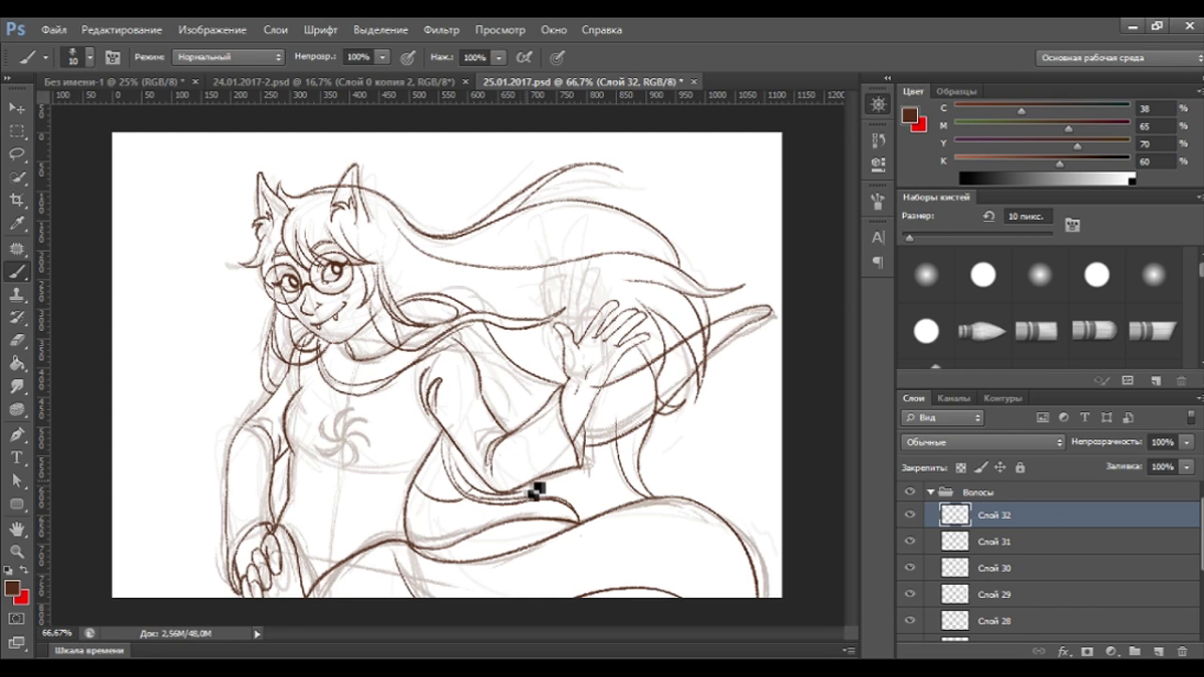
pyautogui.moveTo(463, 481); pyautogui.dragTo(659, 476)
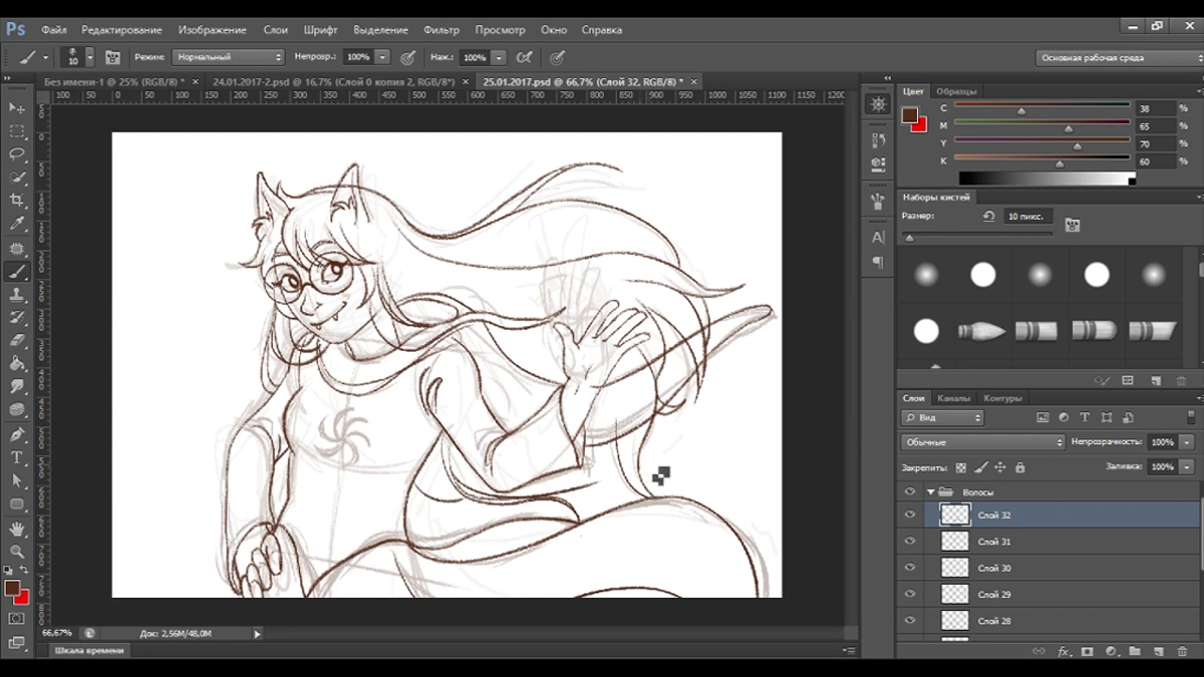
pyautogui.hotkey('ctrl', 'z')
pyautogui.moveTo(465, 482)
pyautogui.mouseDown()
pyautogui.moveTo(646, 483)
pyautogui.moveTo(693, 490)
pyautogui.moveTo(694, 499)
pyautogui.mouseUp()
pyautogui.hotkey('ctrl', 'z')
pyautogui.hotkey('ctrl', 'z')
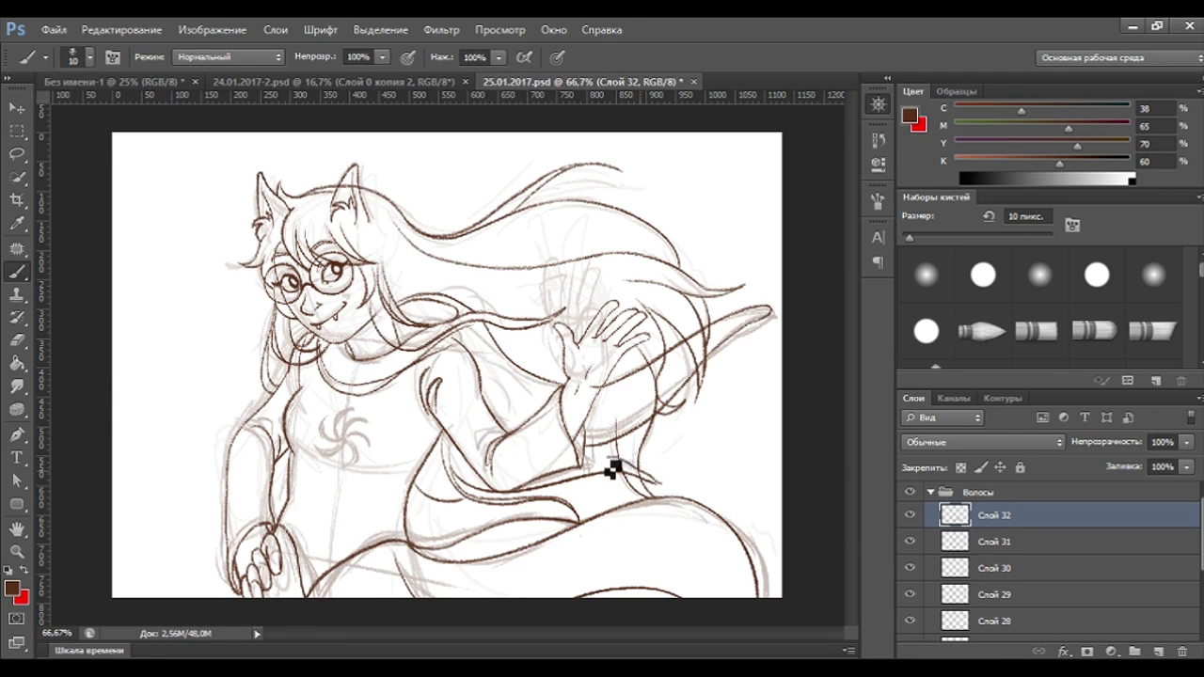
# Draw the final strand over the skirt right of the elbow and inspect it zoomed in.
pyautogui.moveTo(590, 461); pyautogui.dragTo(658, 492)
pyautogui.click(17, 341)
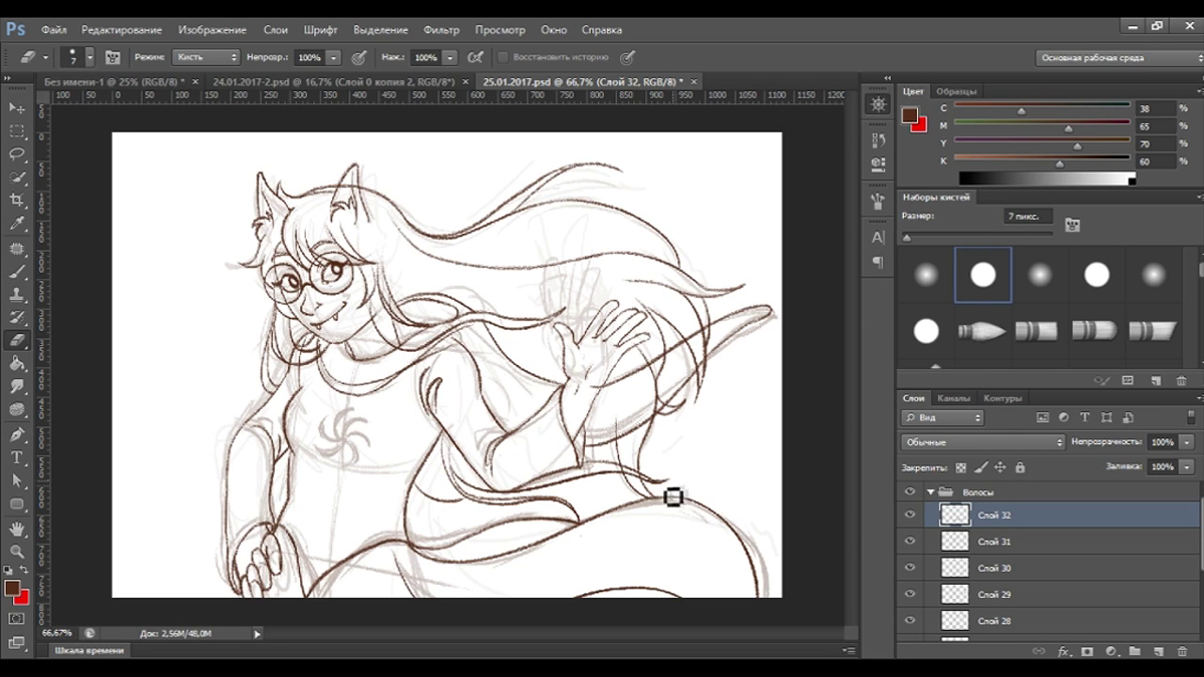
pyautogui.click(17, 272)
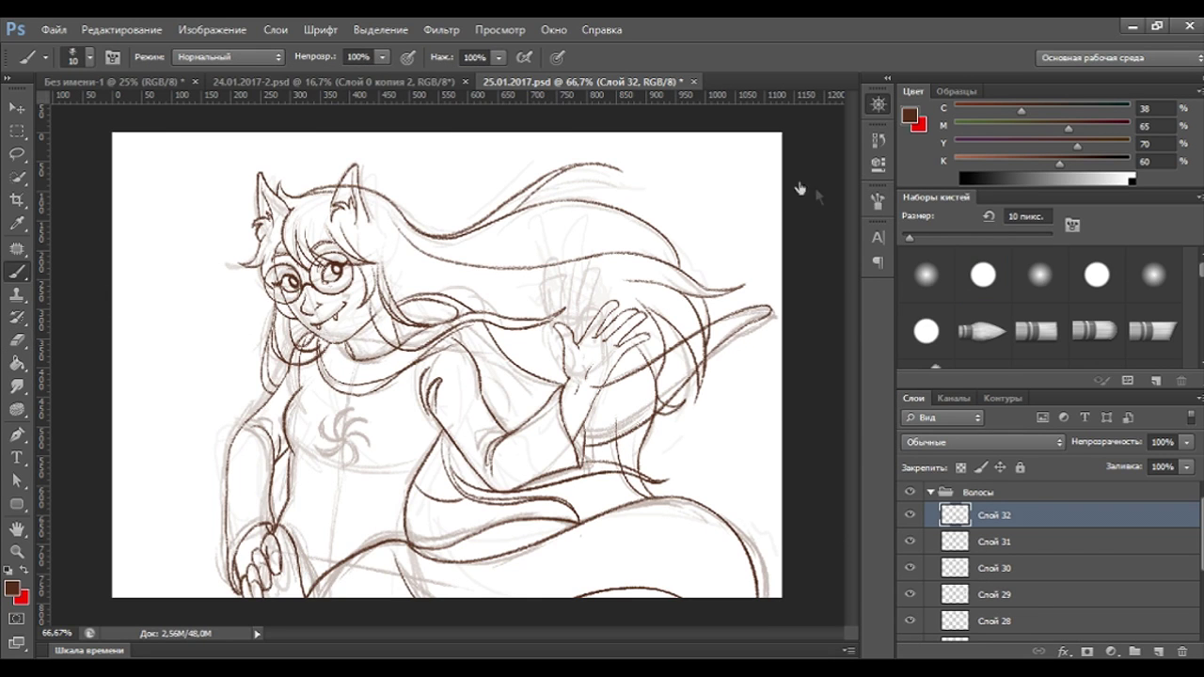
pyautogui.hotkey('ctrl', '+')
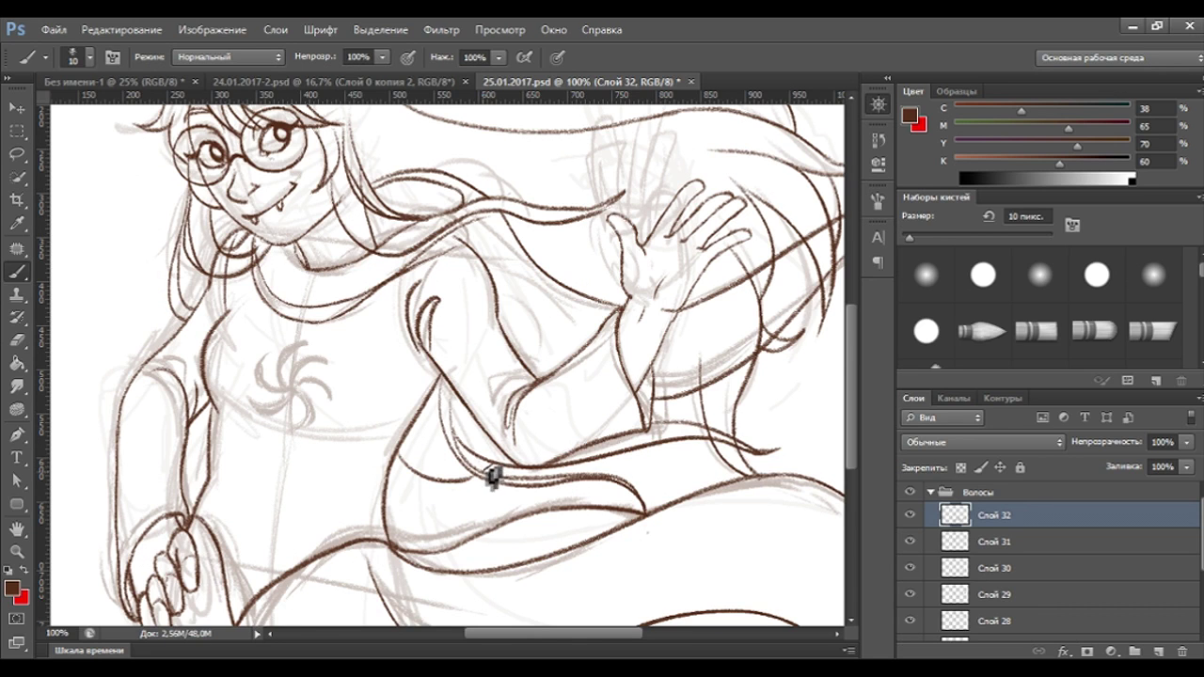
pyautogui.hotkey('ctrl', '-')
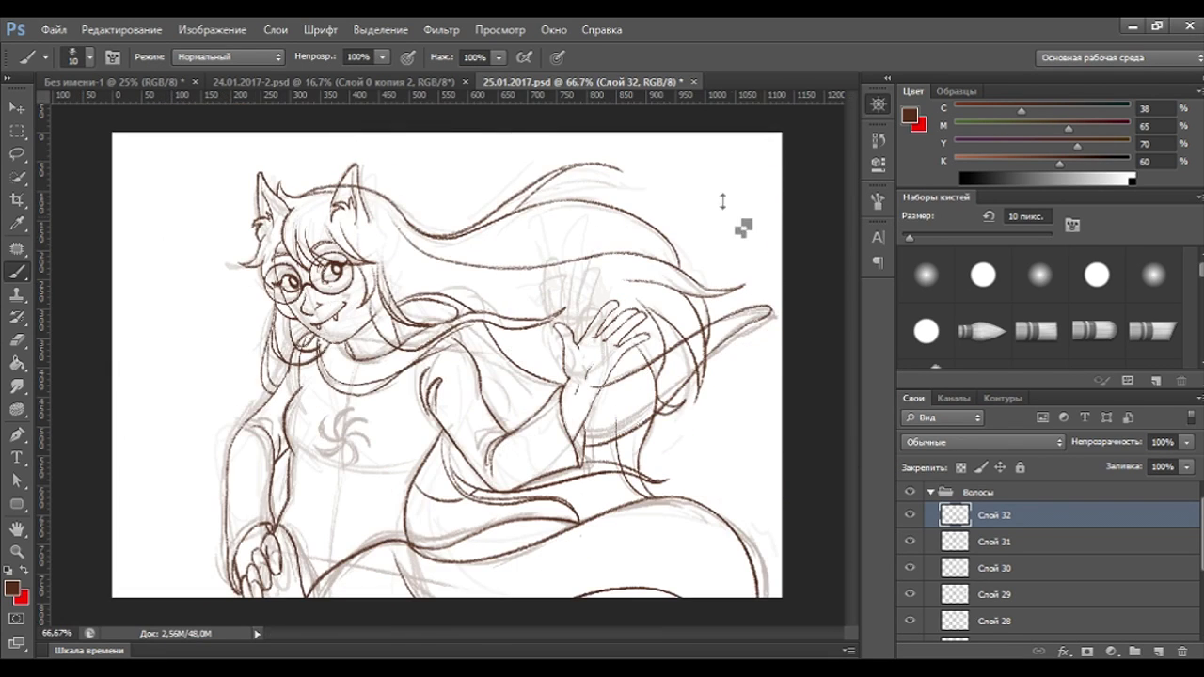
# Hide Скетч, then merge a copy of the Лайн group into one layer and hide the original.
pyautogui.click(931, 493)
pyautogui.click(910, 534)
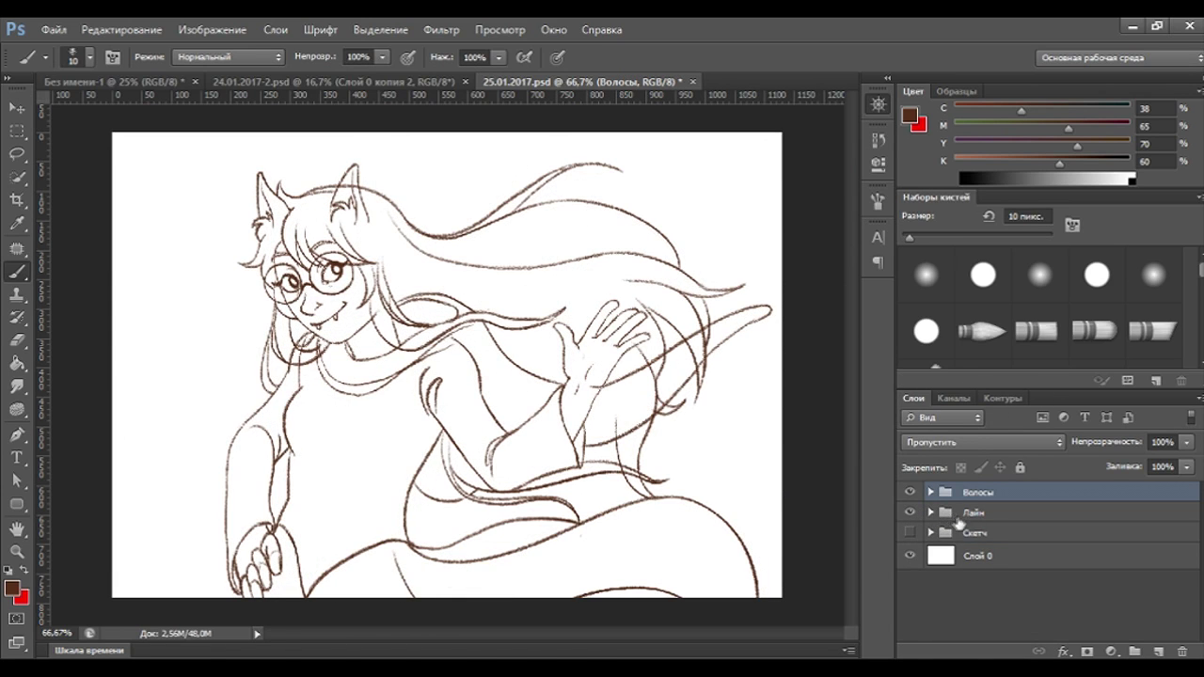
pyautogui.click(988, 513)
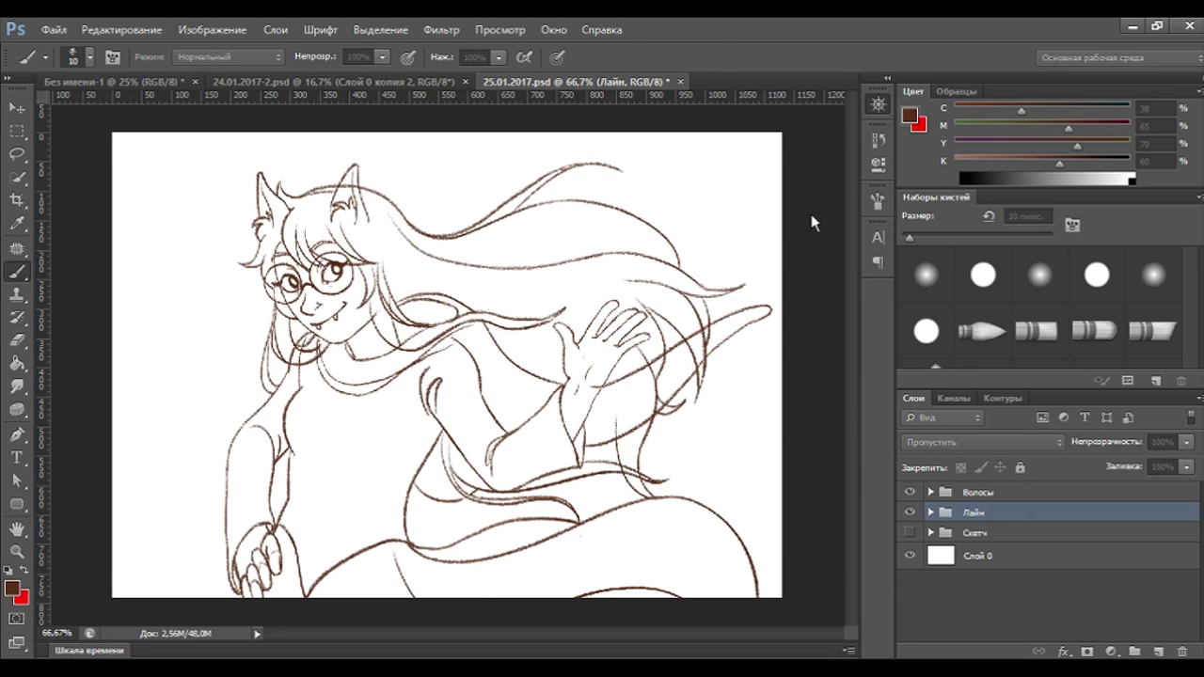
pyautogui.hotkey('ctrl', 'j')
pyautogui.click(910, 533)
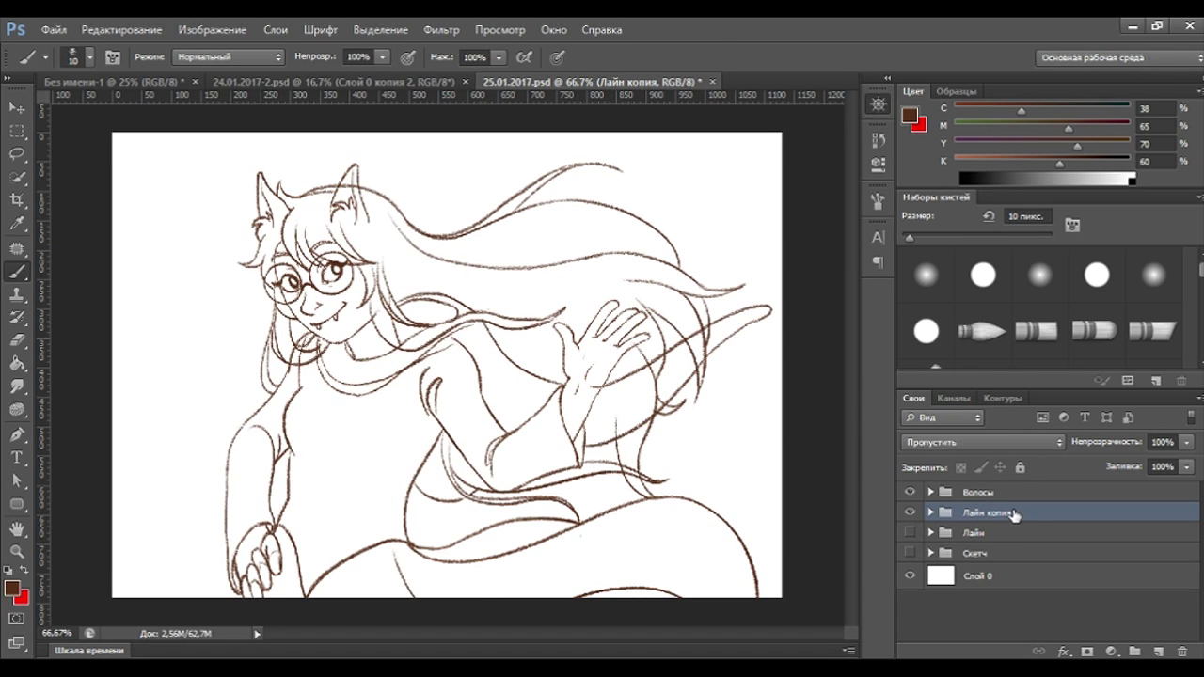
pyautogui.hotkey('ctrl', 'e')
pyautogui.click(910, 515)
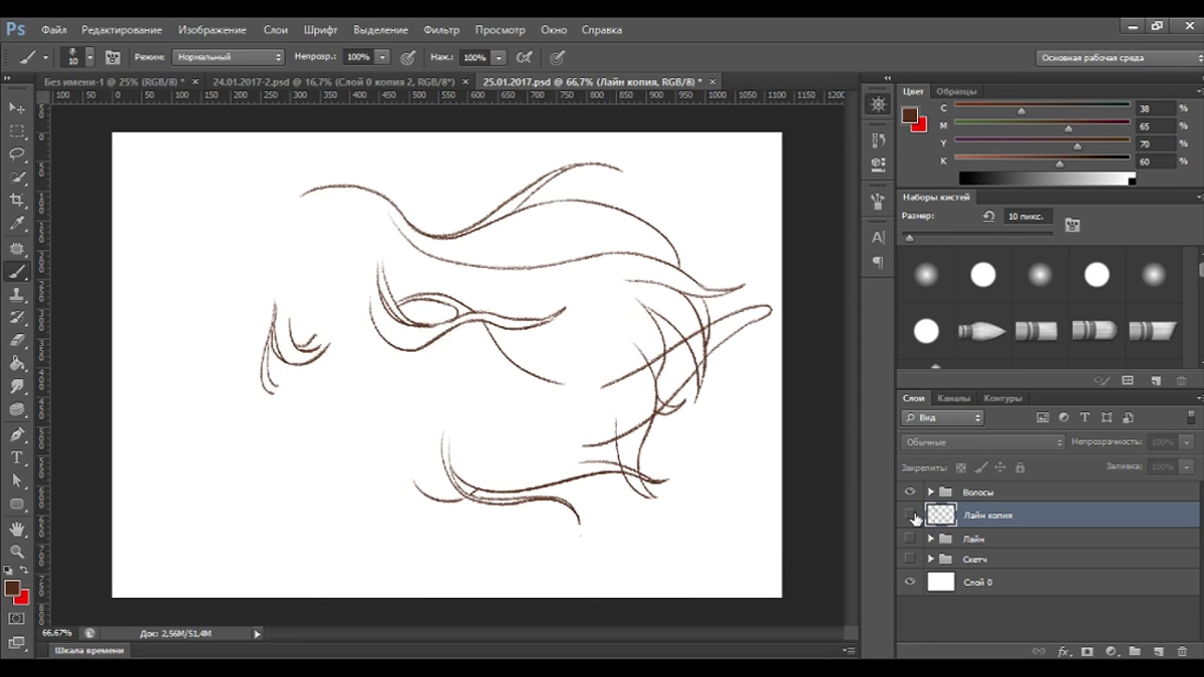
pyautogui.click(911, 514)
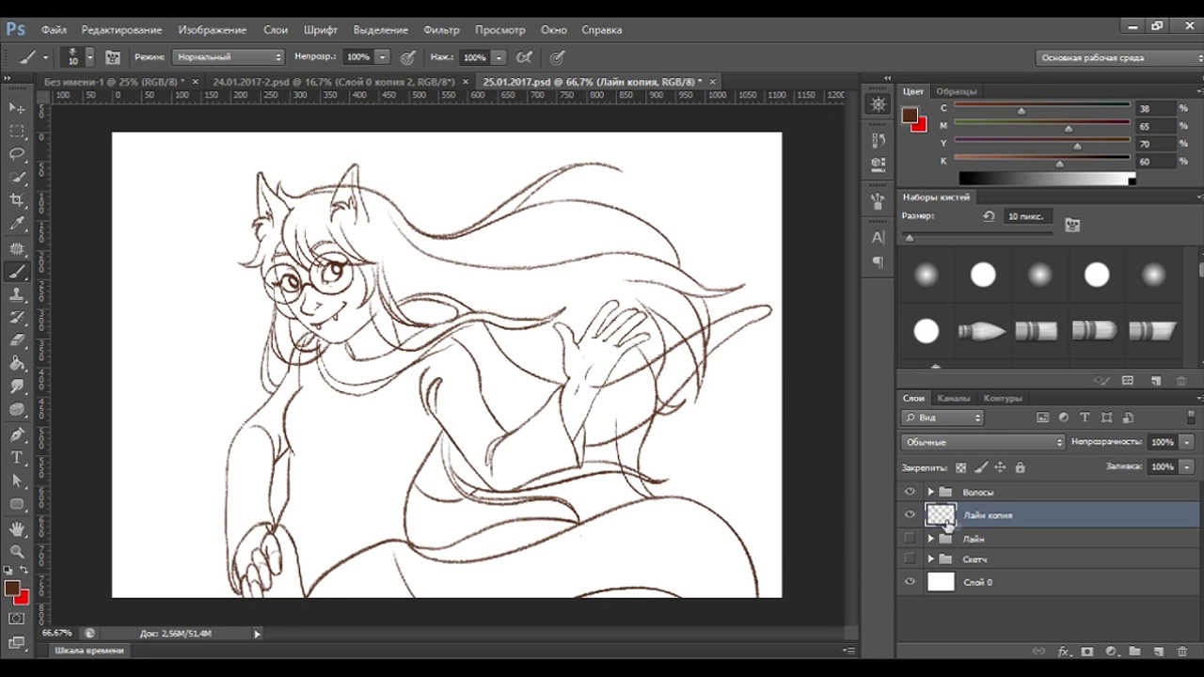
pyautogui.click(910, 515)
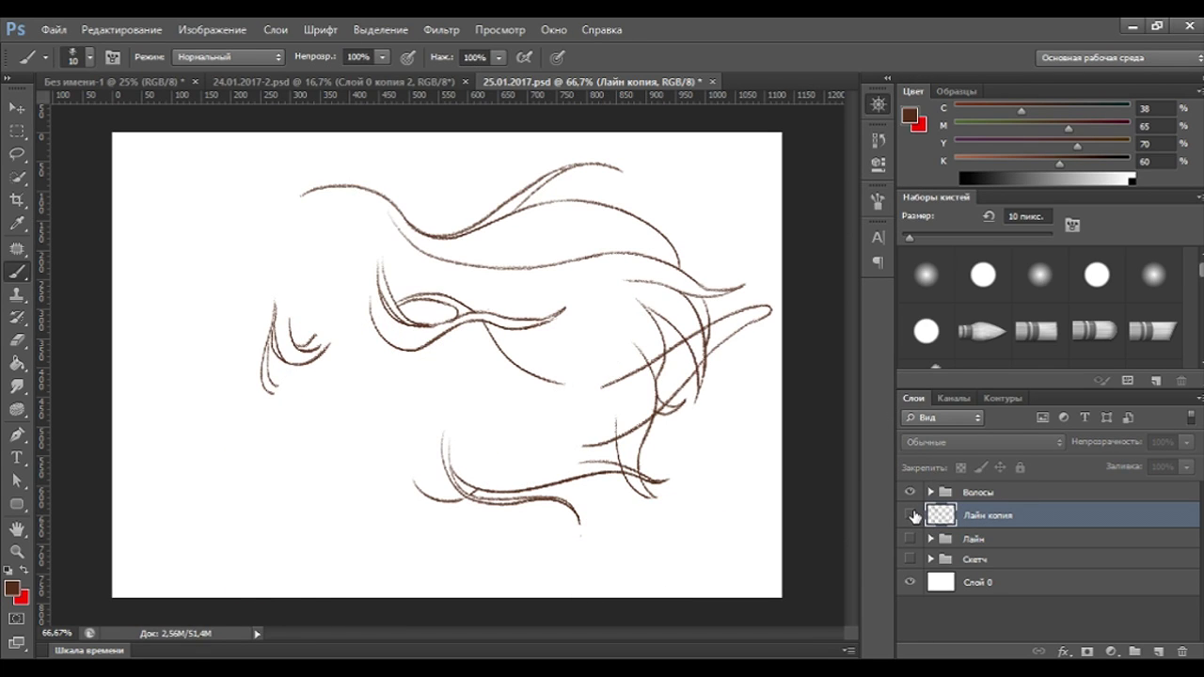
pyautogui.click(910, 515)
# Move Слой 31 out of the Волосы group to the top of the layer stack.
pyautogui.click(969, 493)
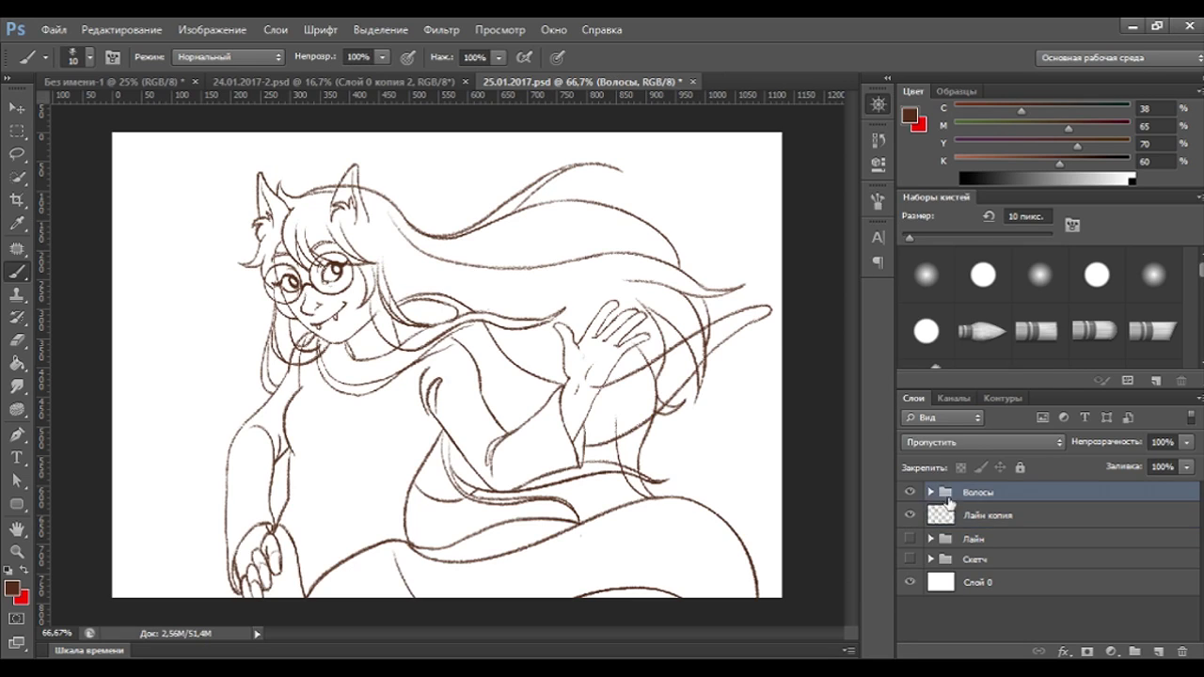
pyautogui.click(910, 494)
pyautogui.click(911, 494)
pyautogui.click(932, 492)
pyautogui.click(910, 543)
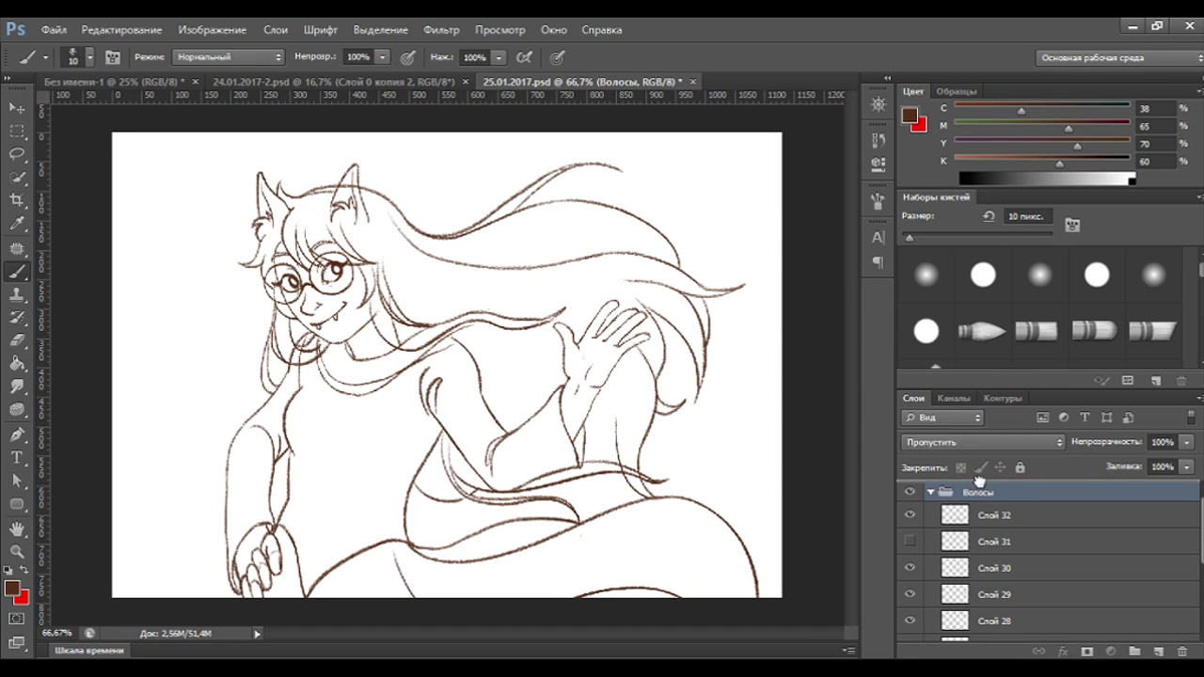
pyautogui.moveTo(972, 543); pyautogui.dragTo(974, 484)
pyautogui.click(931, 518)
pyautogui.click(910, 496)
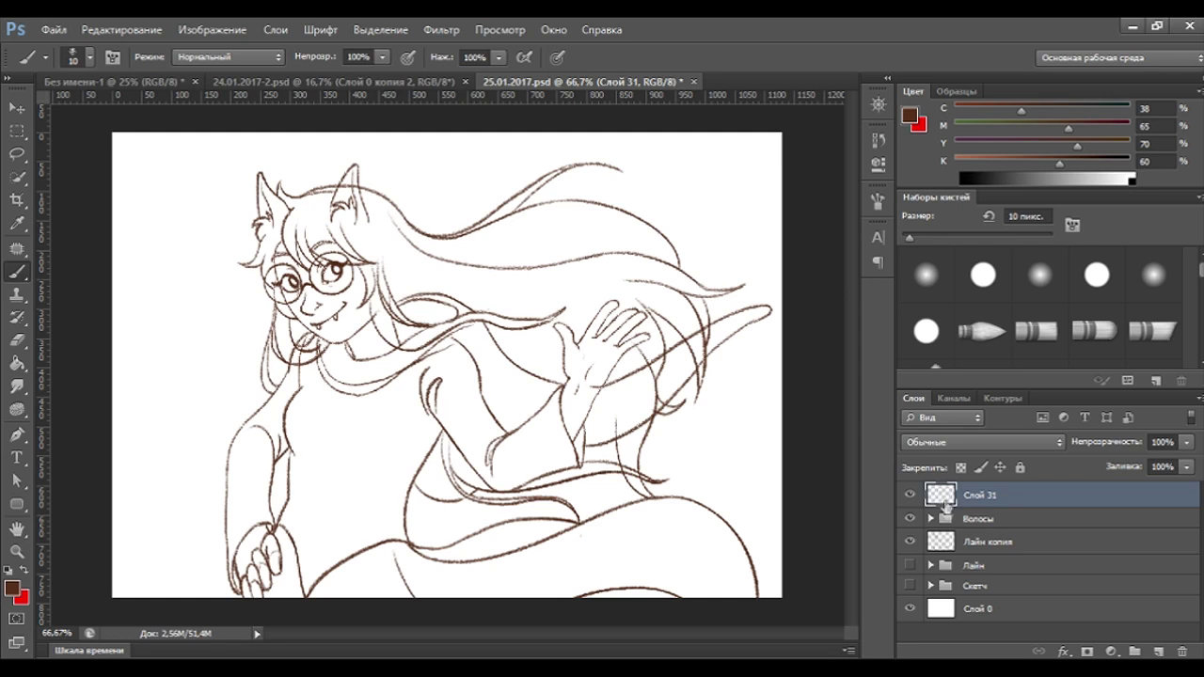
# Merge a copy of the Волосы group into a single Волосы копия layer and hide the original.
pyautogui.click(1003, 519)
pyautogui.hotkey('ctrl', 'j')
pyautogui.hotkey('ctrl', 'e')
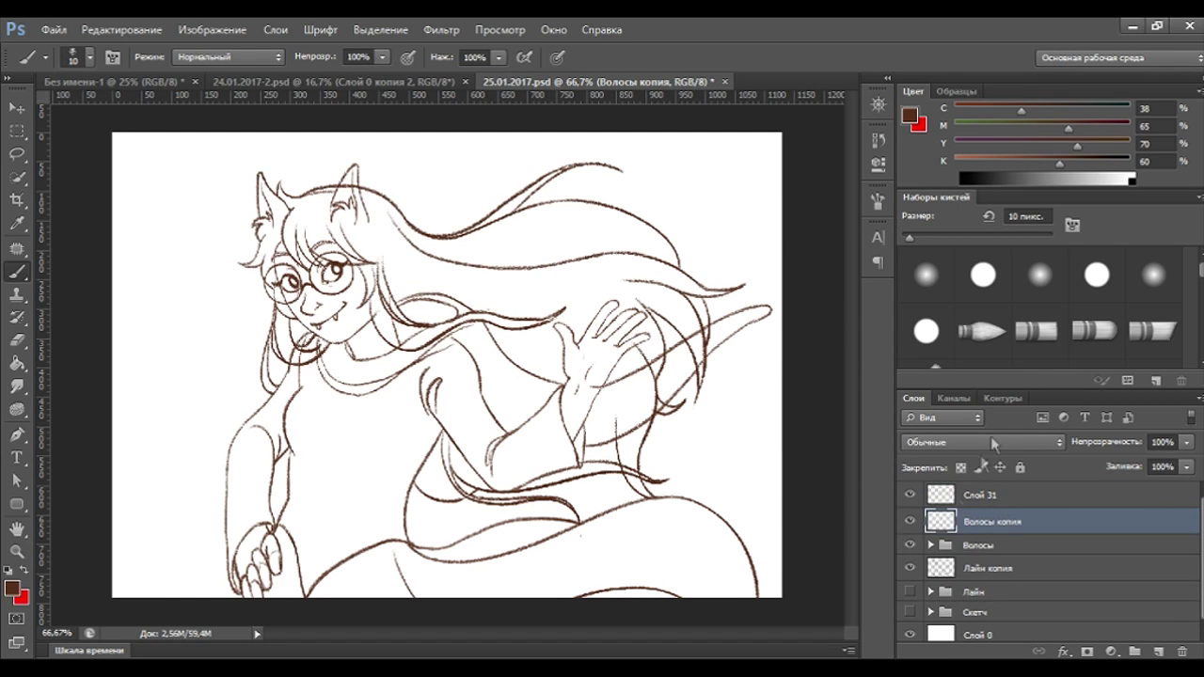
pyautogui.click(913, 546)
pyautogui.scroll(-1, 1176, 556)
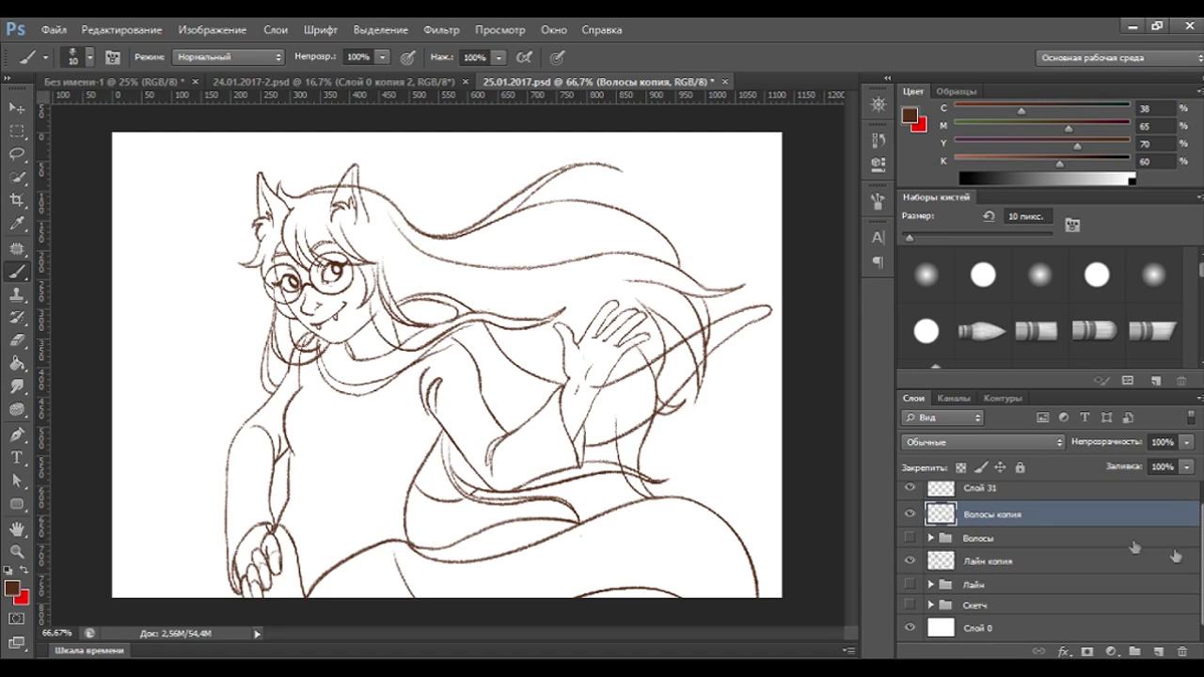
# Erase the hair strokes crossing the tail beside the waving hand on Волосы копия.
pyautogui.click(979, 494)
pyautogui.click(947, 522)
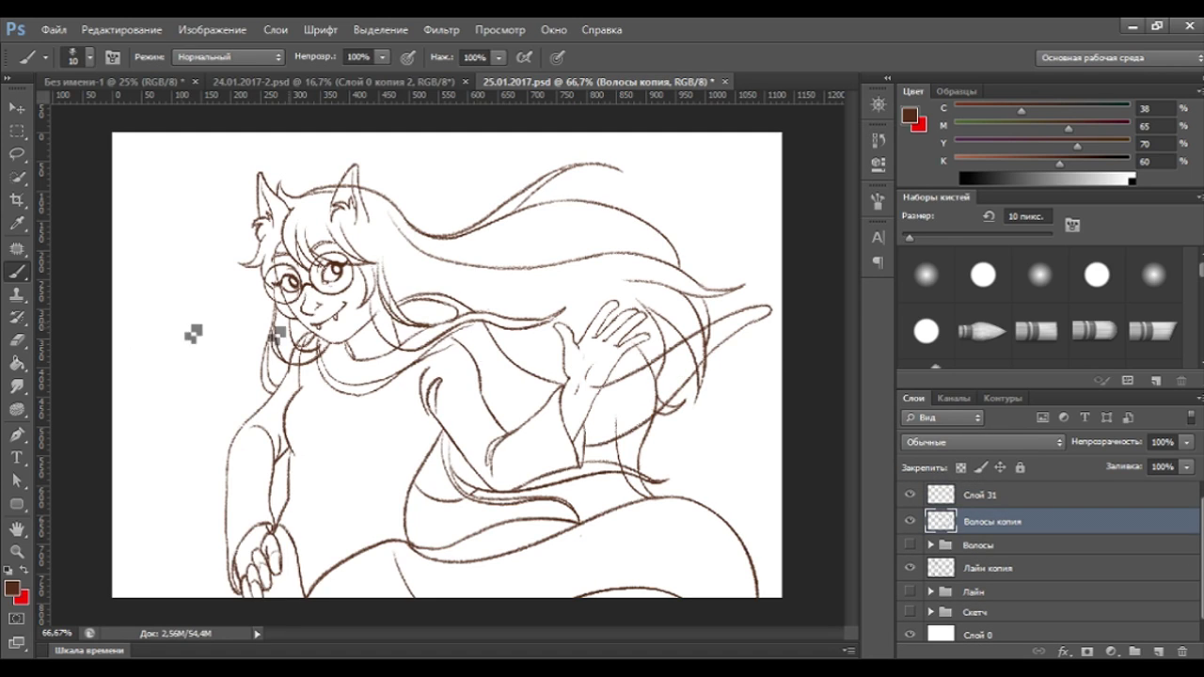
pyautogui.press('e')
pyautogui.click(946, 502)
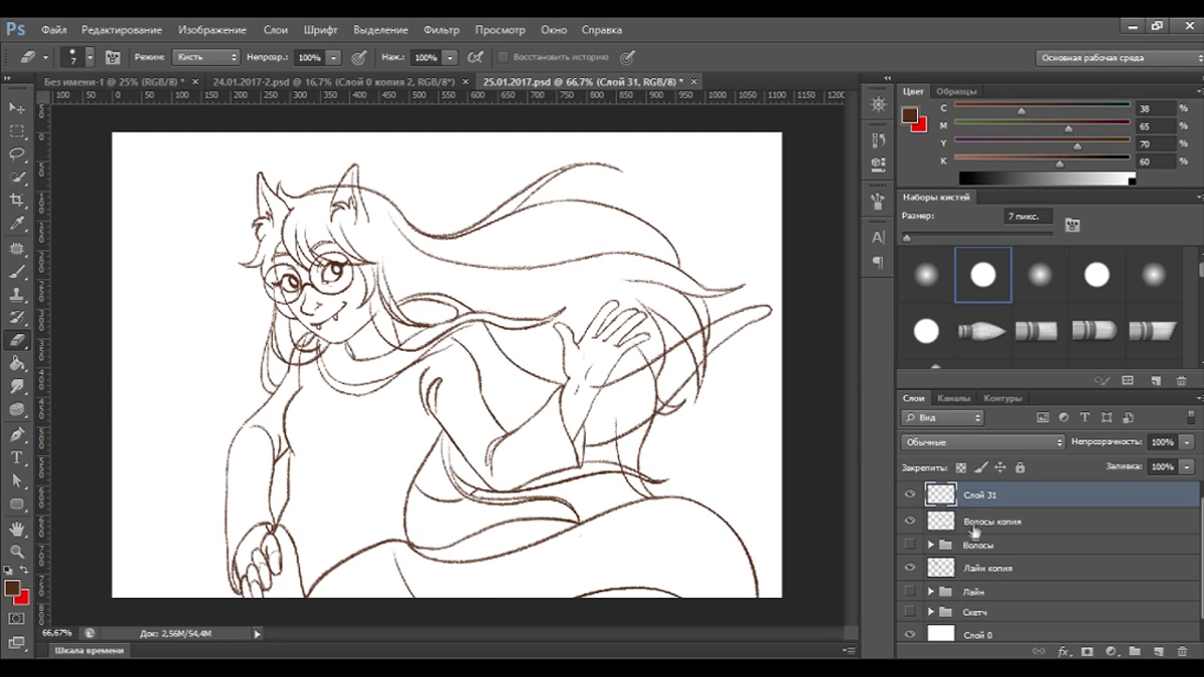
pyautogui.click(974, 527)
pyautogui.moveTo(677, 368)
pyautogui.mouseDown()
pyautogui.moveTo(659, 386)
pyautogui.moveTo(675, 412)
pyautogui.mouseUp()
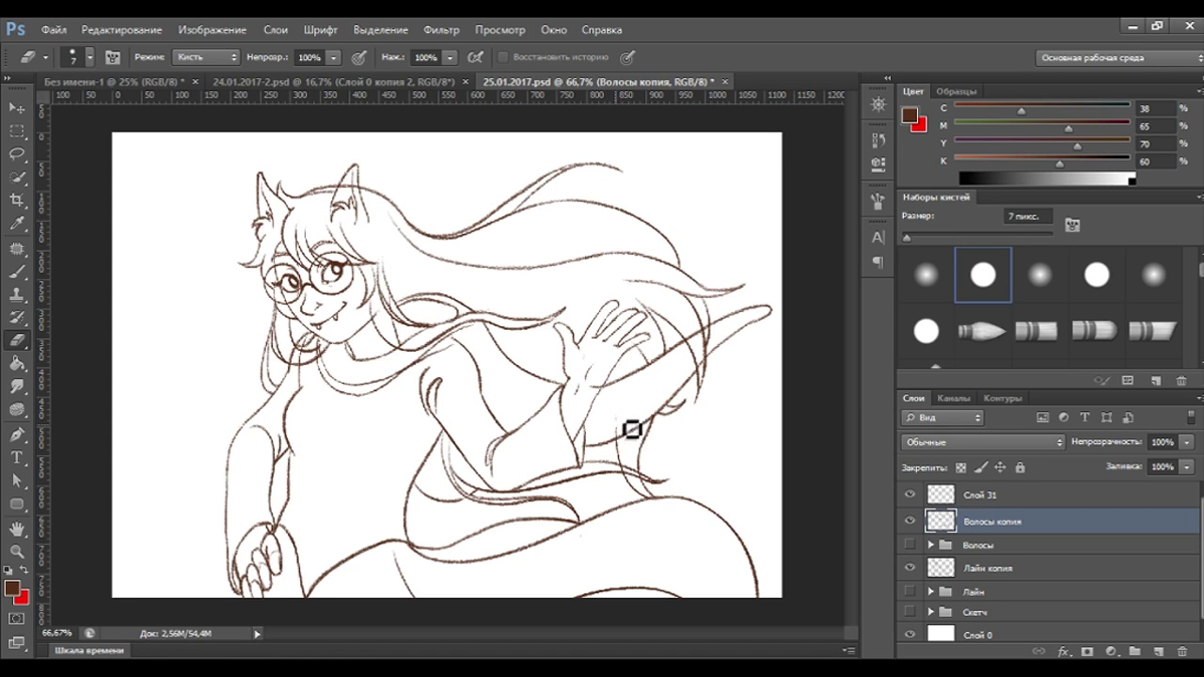
pyautogui.moveTo(725, 358)
pyautogui.mouseDown()
pyautogui.moveTo(712, 342)
pyautogui.moveTo(696, 357)
pyautogui.moveTo(718, 360)
pyautogui.mouseUp()
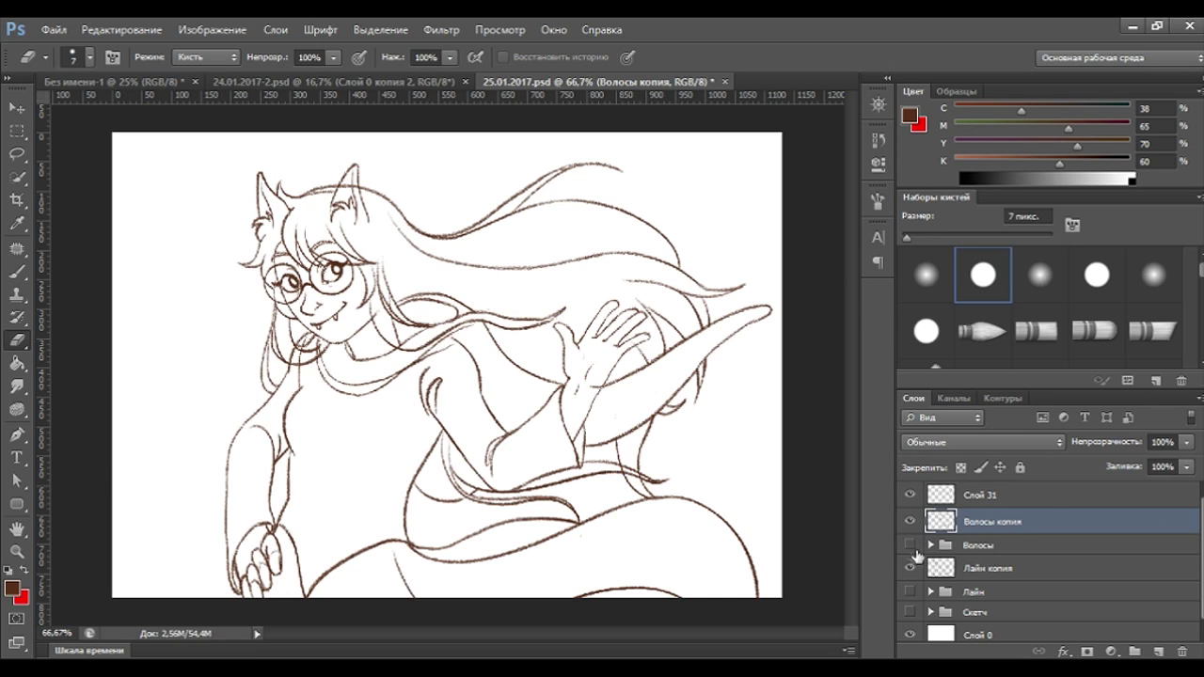
# Compare with the original Волосы group, then add a new empty layer above Слой 31.
pyautogui.click(909, 545)
pyautogui.click(909, 546)
pyautogui.click(979, 500)
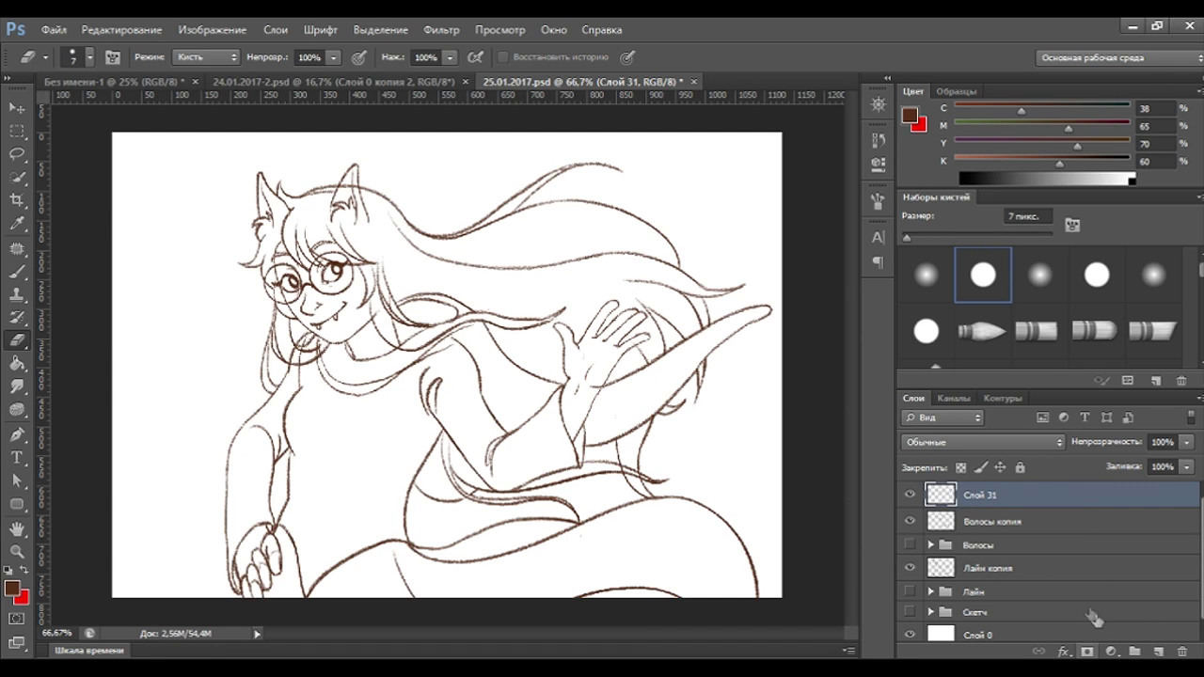
pyautogui.click(1158, 651)
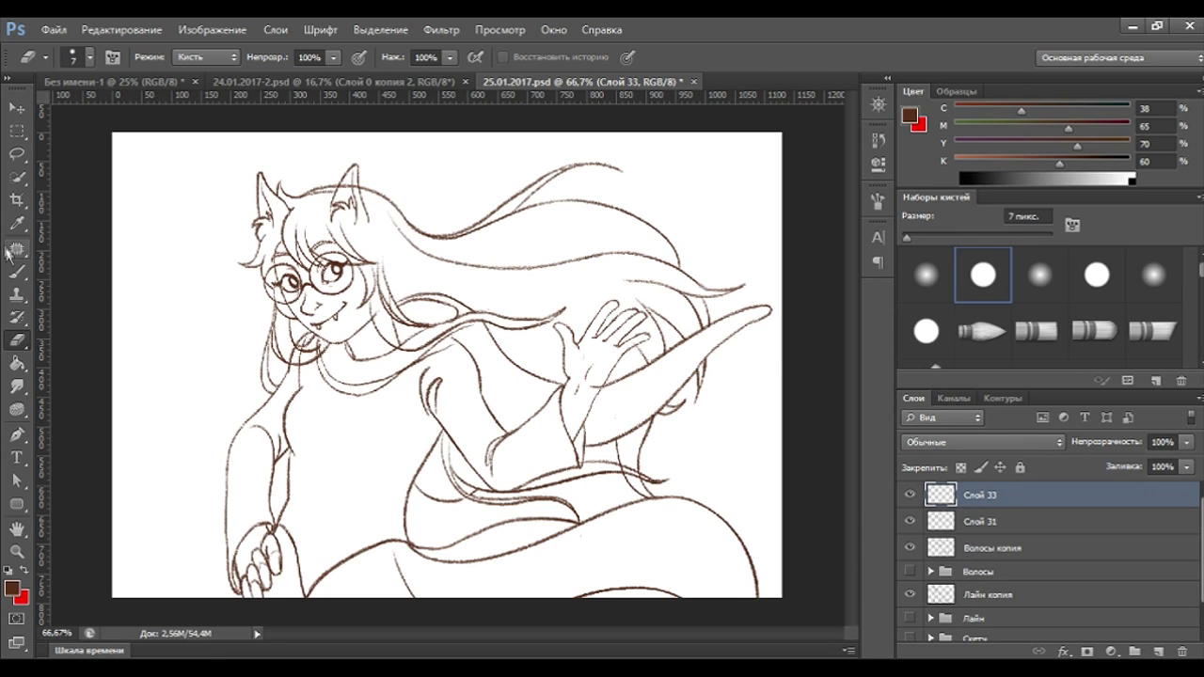
pyautogui.press('b')
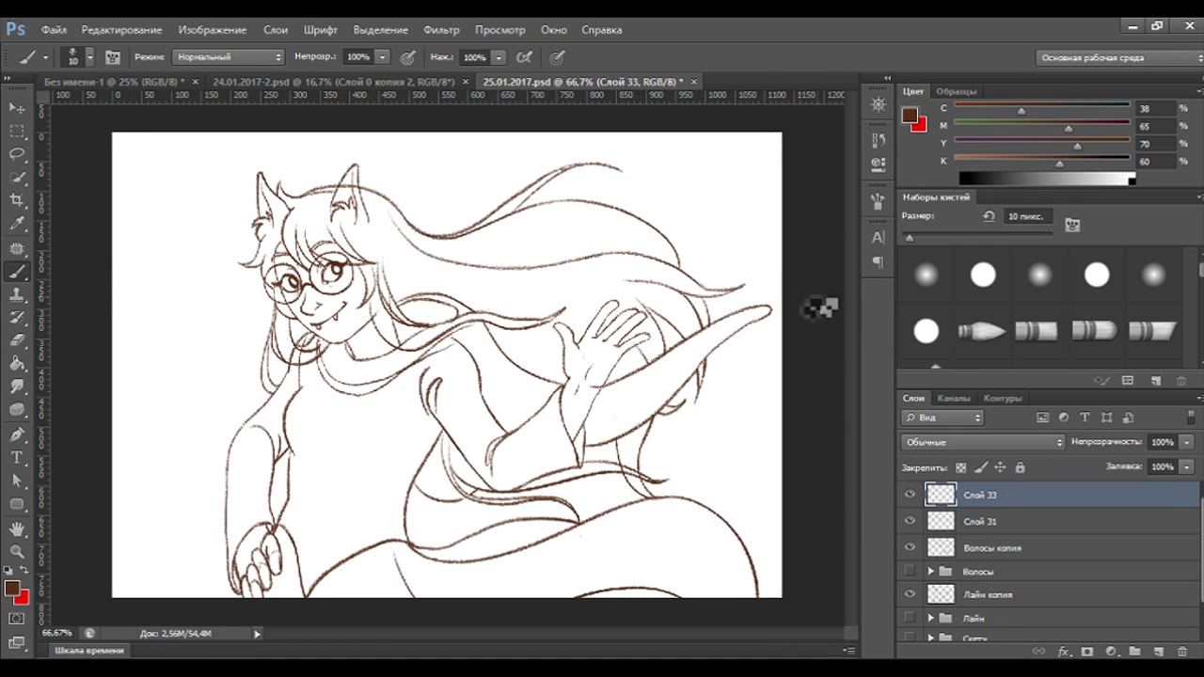
pyautogui.click(967, 597)
pyautogui.press('e')
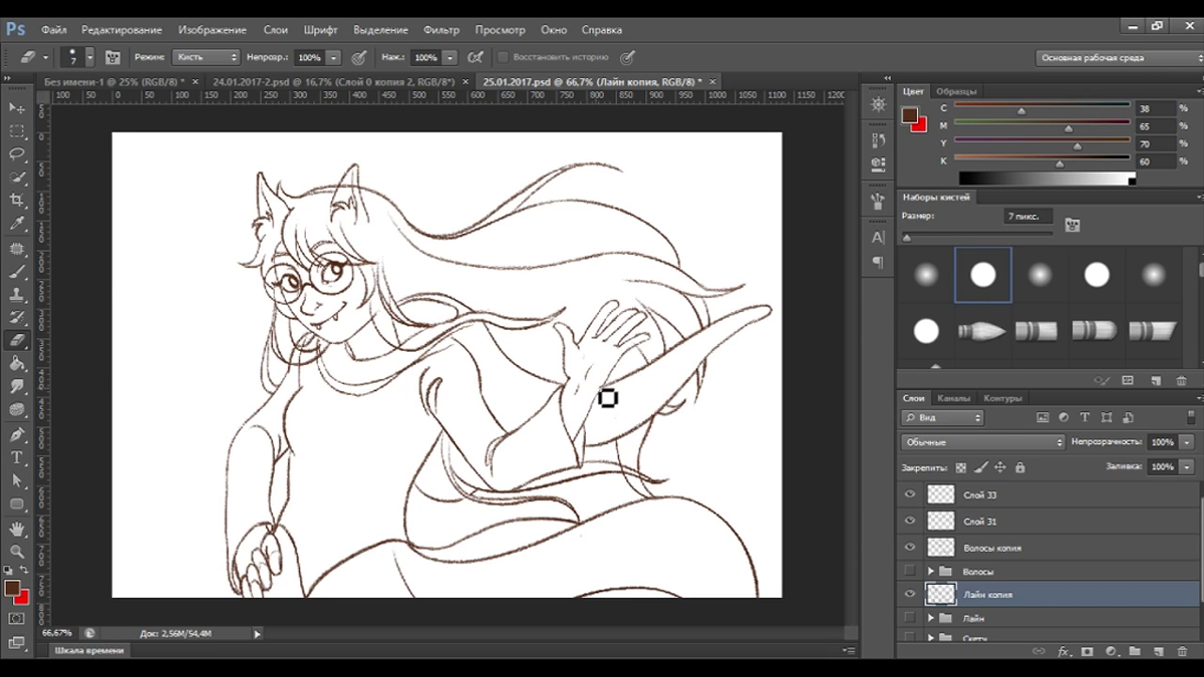
pyautogui.click(17, 272)
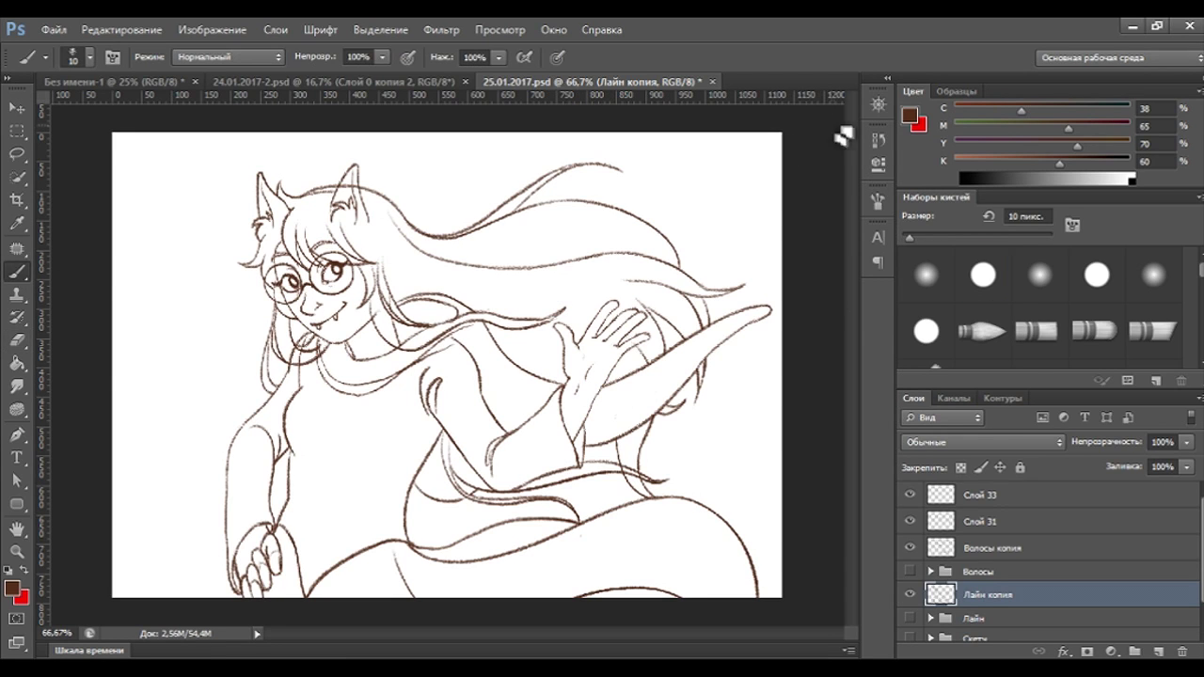
pyautogui.hotkey('ctrl', '1')
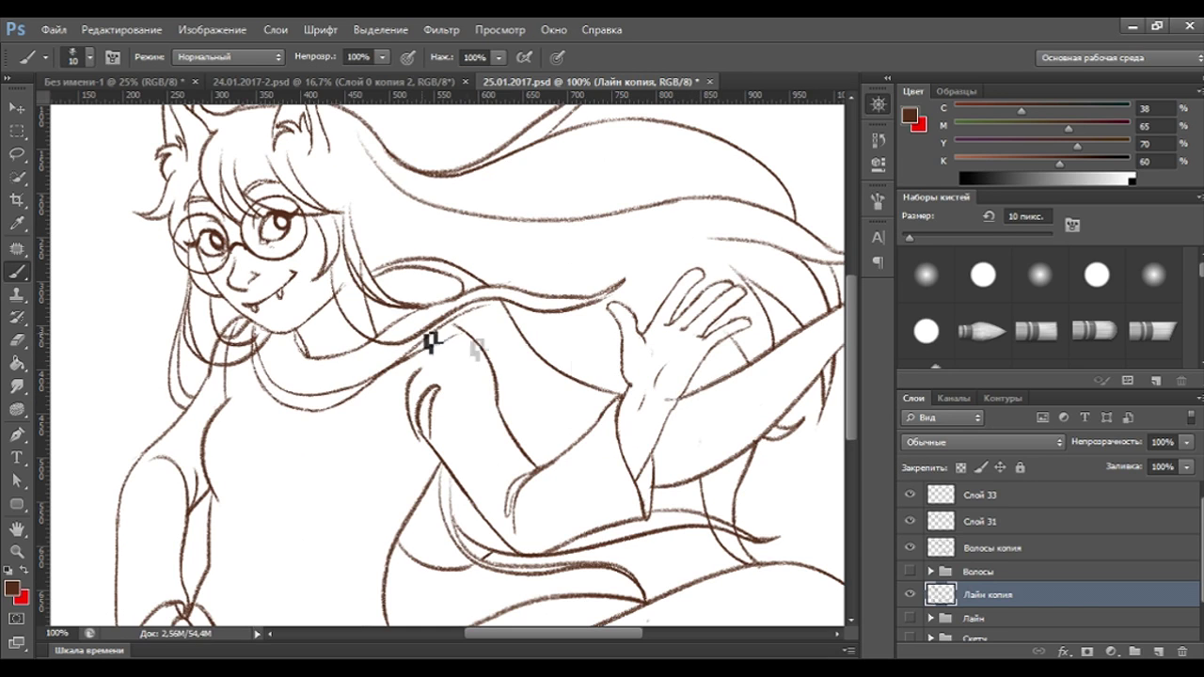
pyautogui.hotkey('ctrl', '-')
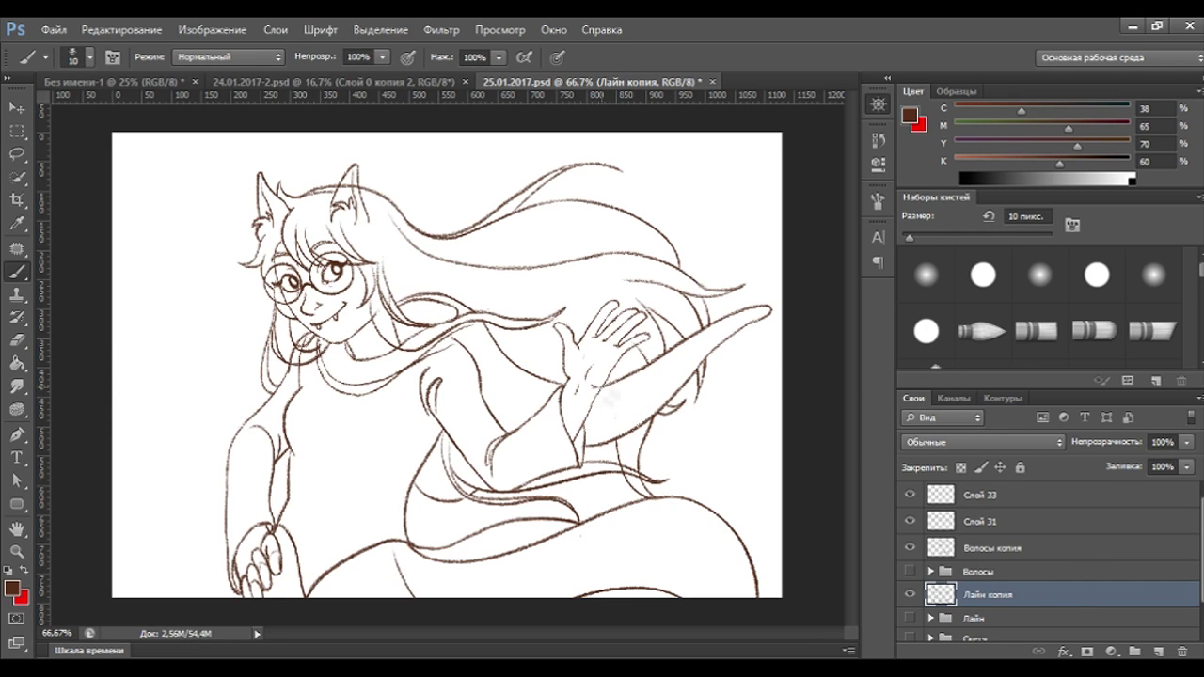
pyautogui.press('e')
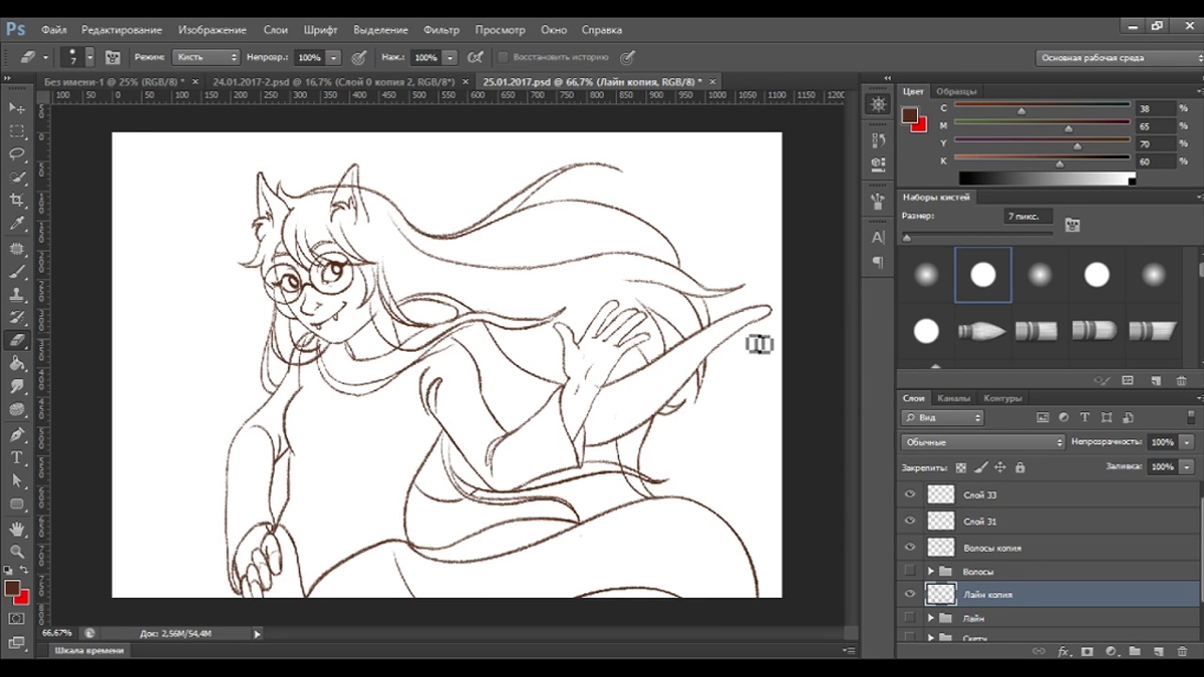
pyautogui.click(911, 596)
pyautogui.click(911, 596)
pyautogui.click(910, 595)
pyautogui.click(910, 596)
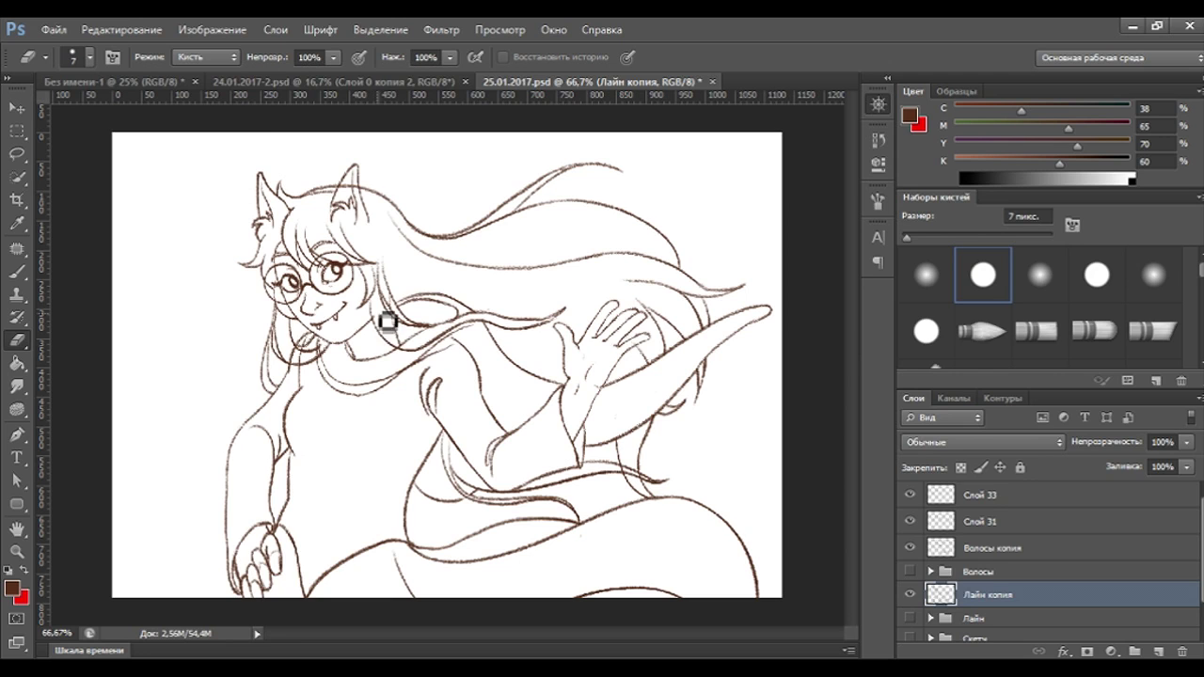
# At 100% zoom, erase a stray stroke at the neck and a short hair segment beside the hand.
pyautogui.hotkey('ctrl', '+')
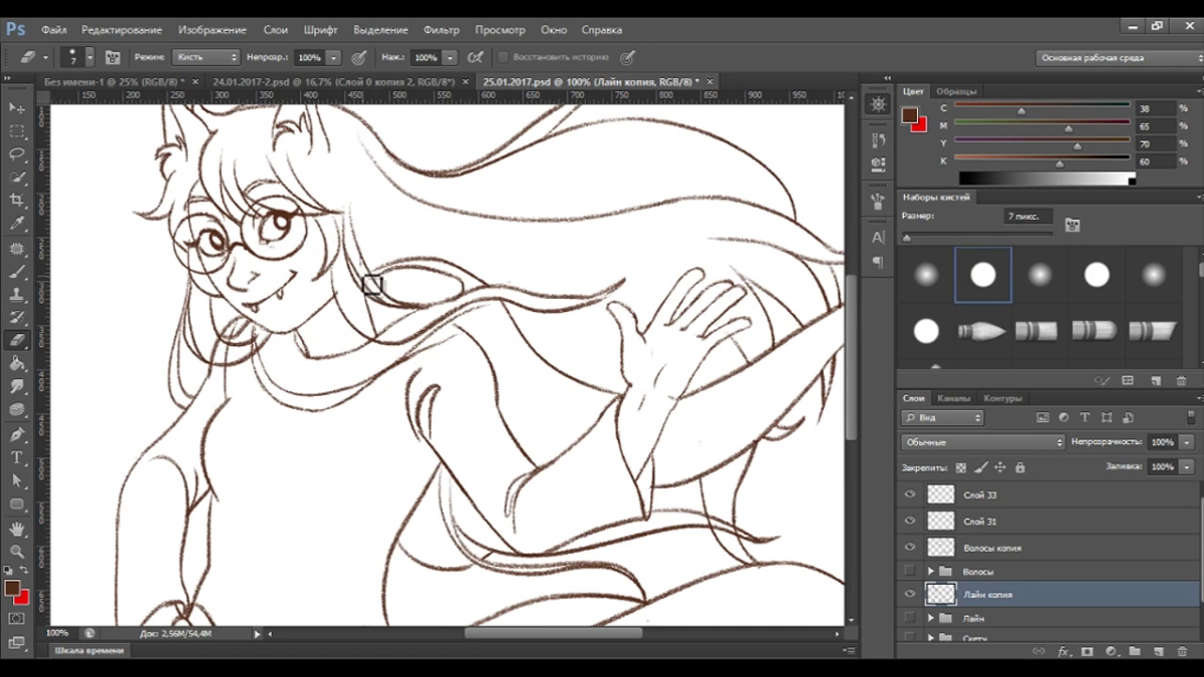
pyautogui.moveTo(384, 339)
pyautogui.mouseDown()
pyautogui.moveTo(398, 336)
pyautogui.moveTo(384, 324)
pyautogui.mouseUp()
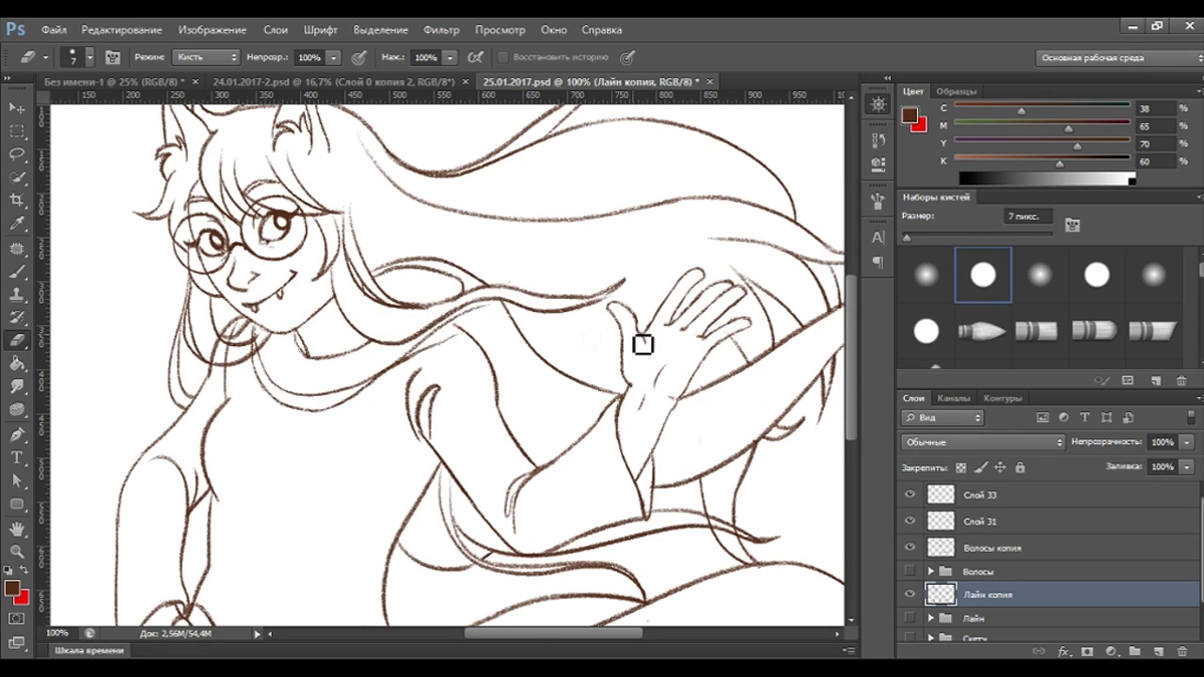
pyautogui.click(910, 595)
pyautogui.click(911, 597)
pyautogui.click(909, 547)
pyautogui.click(910, 547)
pyautogui.click(988, 548)
pyautogui.moveTo(513, 289); pyautogui.dragTo(520, 282)
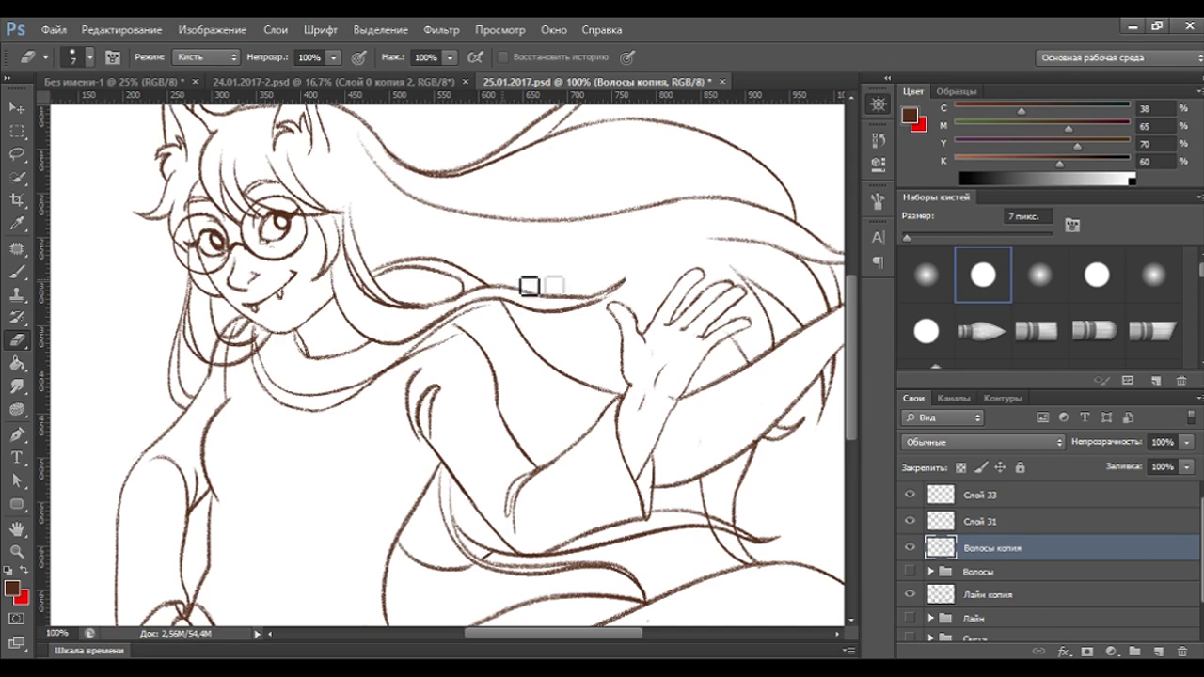
pyautogui.click(1005, 597)
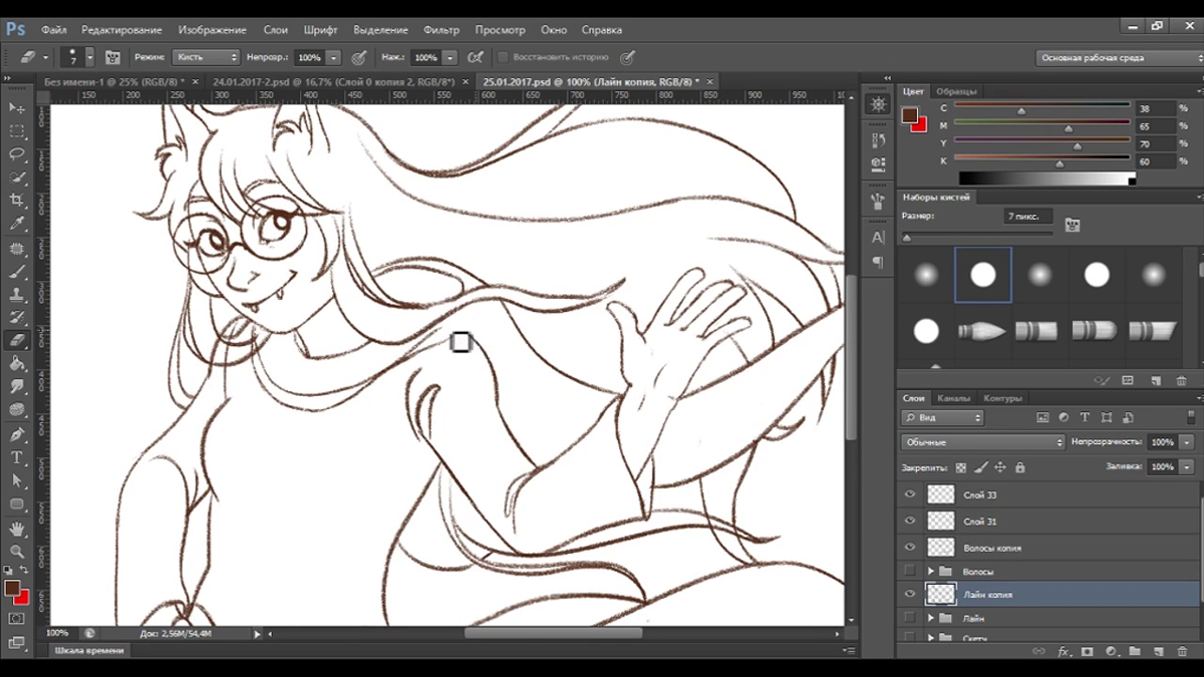
# On a new Слой 34 above Слой 31, brush a line along the shoulder.
pyautogui.click(910, 521)
pyautogui.click(910, 521)
pyautogui.click(969, 523)
pyautogui.click(1157, 651)
pyautogui.click(16, 271)
pyautogui.moveTo(466, 336); pyautogui.dragTo(513, 355)
pyautogui.hotkey('ctrl', 'z')
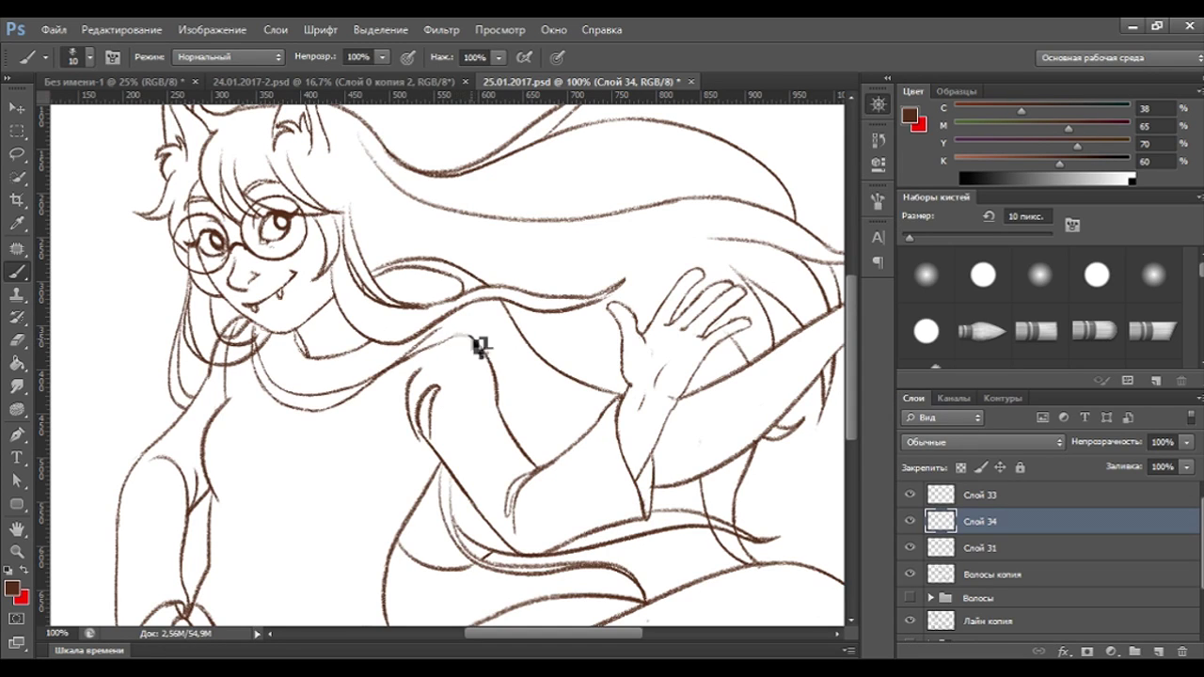
pyautogui.moveTo(461, 343)
pyautogui.mouseDown()
pyautogui.moveTo(441, 345)
pyautogui.moveTo(505, 375)
pyautogui.mouseUp()
# Group Слой 33, Слой 34, Слой 31 and Волосы копия and name the group Лайн.
pyautogui.hotkey('ctrl', '-')
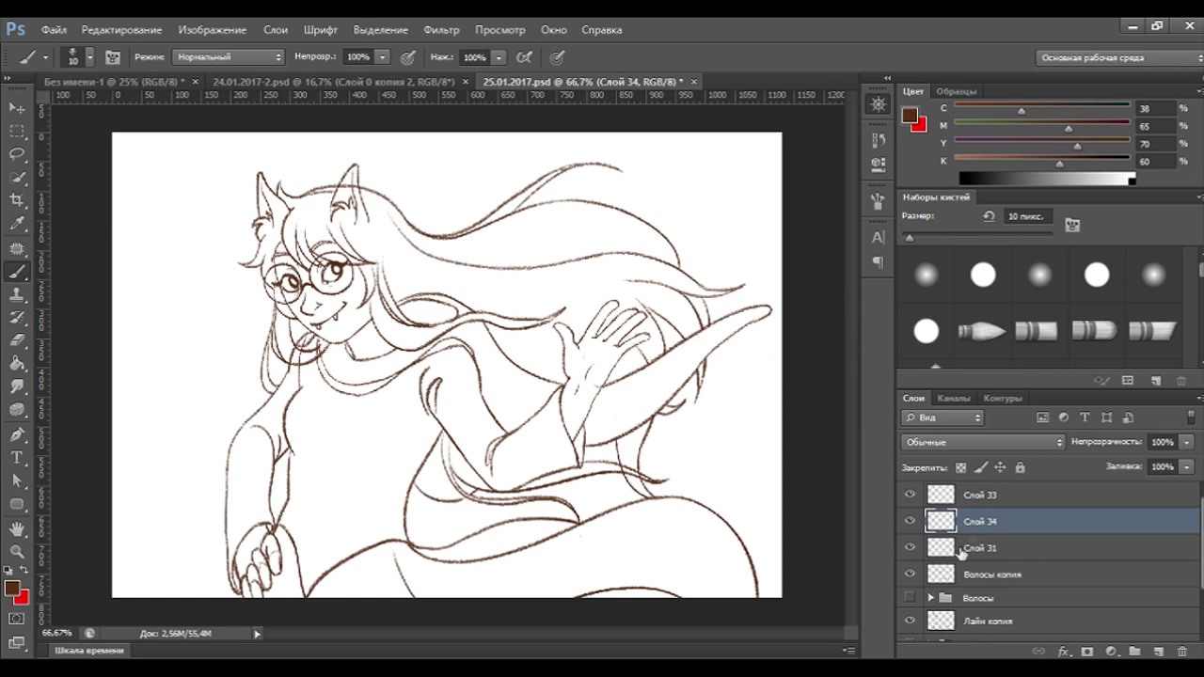
pyautogui.keyDown('shift'); pyautogui.click(973, 498); pyautogui.keyUp('shift')
pyautogui.click(1135, 651)
pyautogui.doubleClick(988, 492)
pyautogui.write('Лайн')
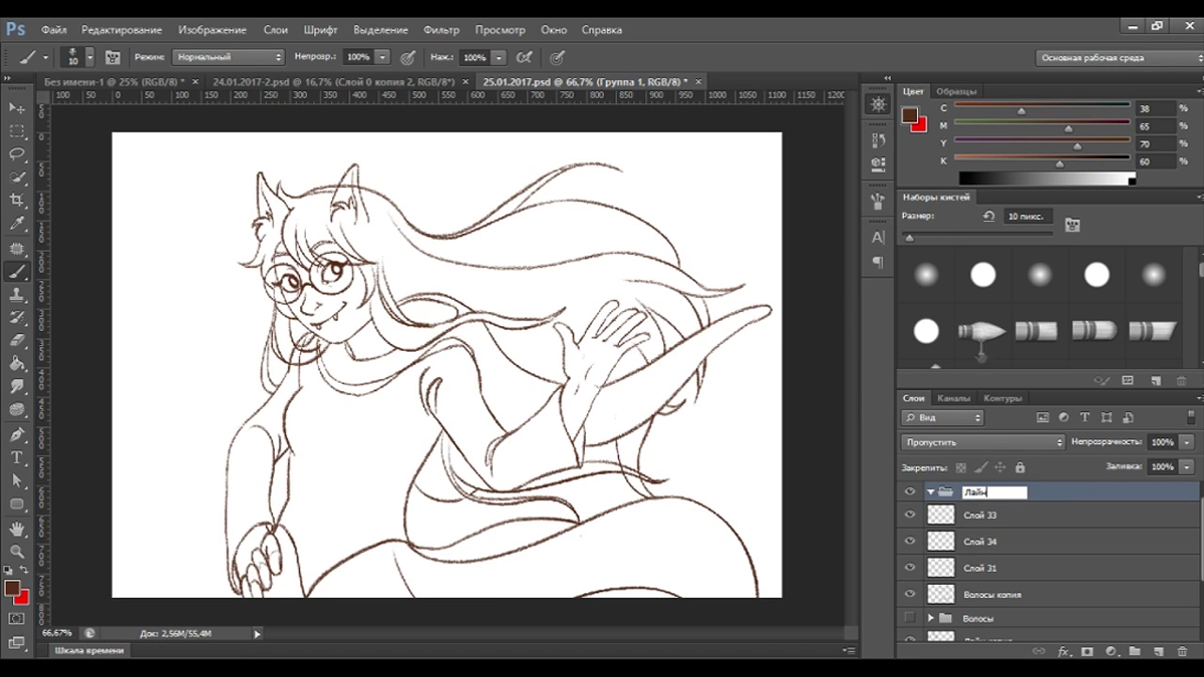
pyautogui.click(1018, 525)
pyautogui.scroll(-1, 1007, 564)
pyautogui.scroll(-1, 999, 592)
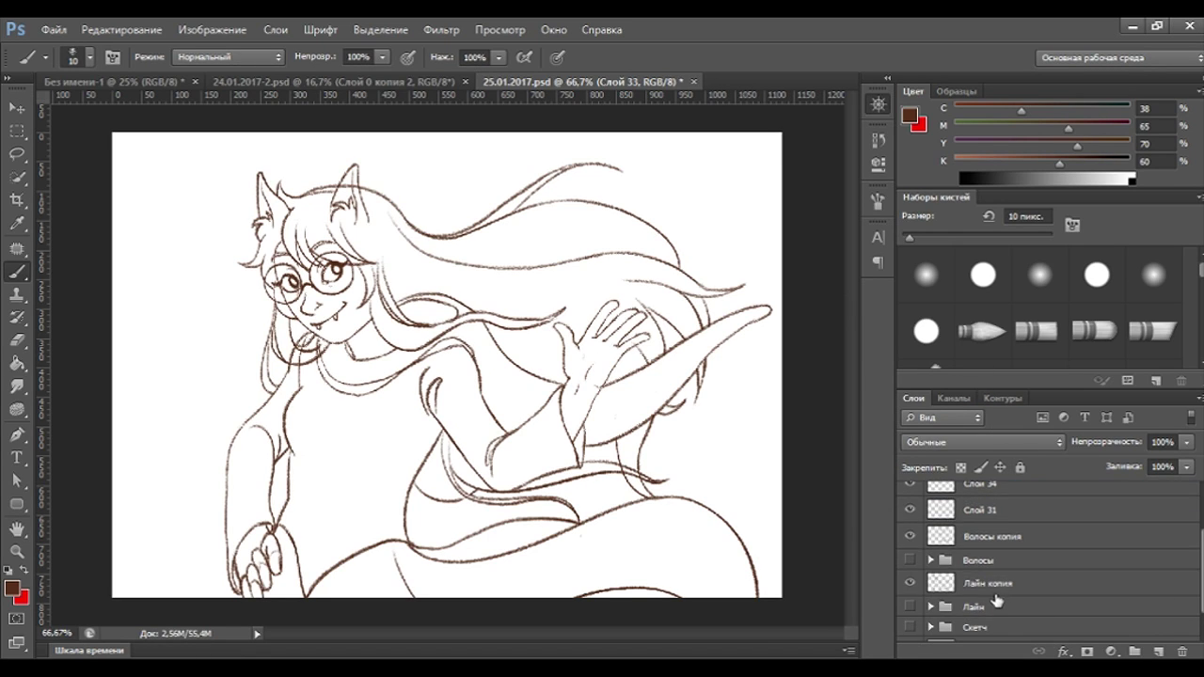
pyautogui.click(1005, 610)
pyautogui.scroll(3, 997, 564)
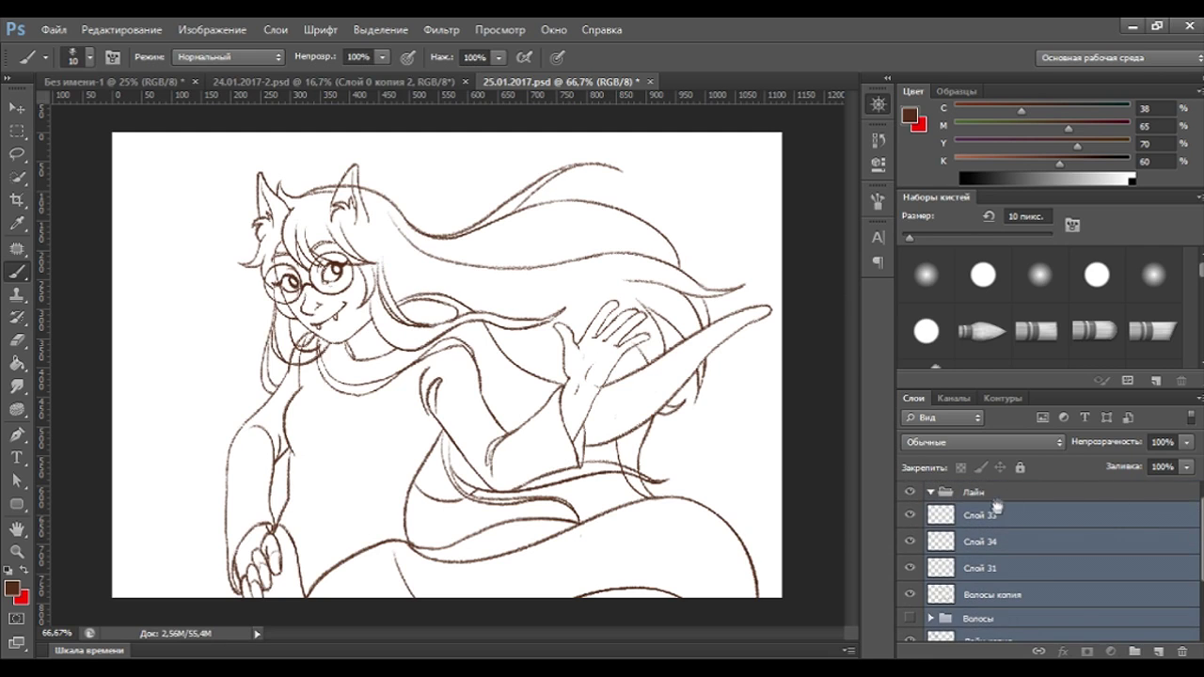
pyautogui.click(932, 492)
pyautogui.click(910, 493)
pyautogui.click(910, 492)
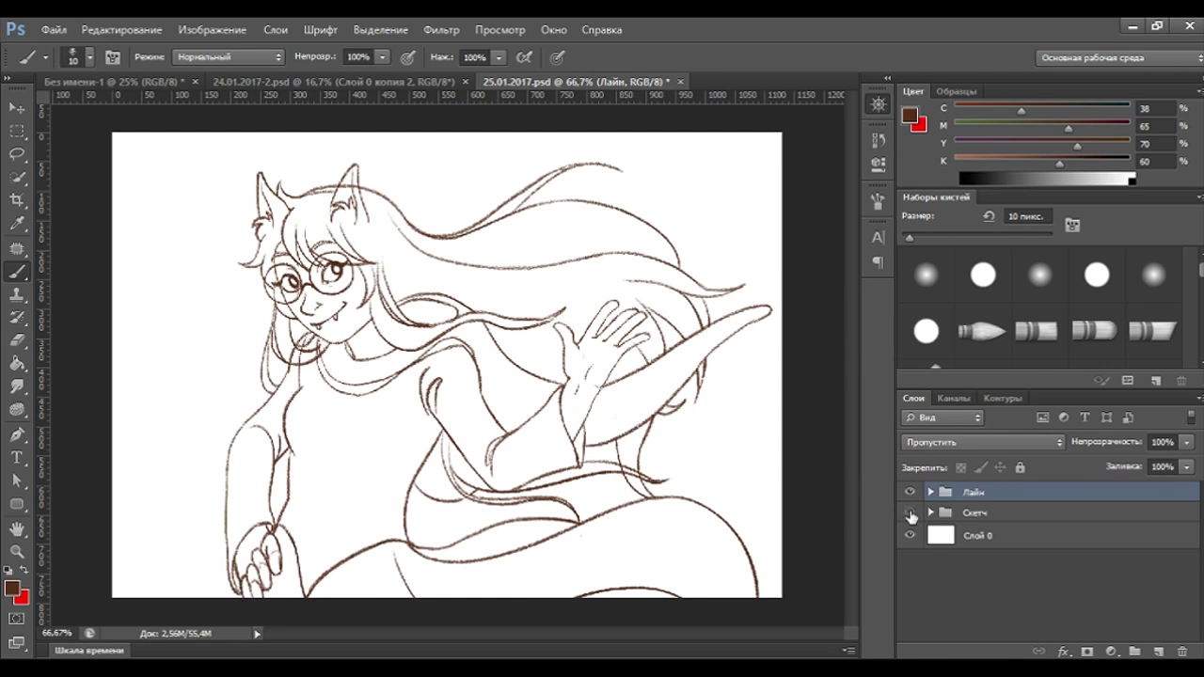
pyautogui.click(910, 513)
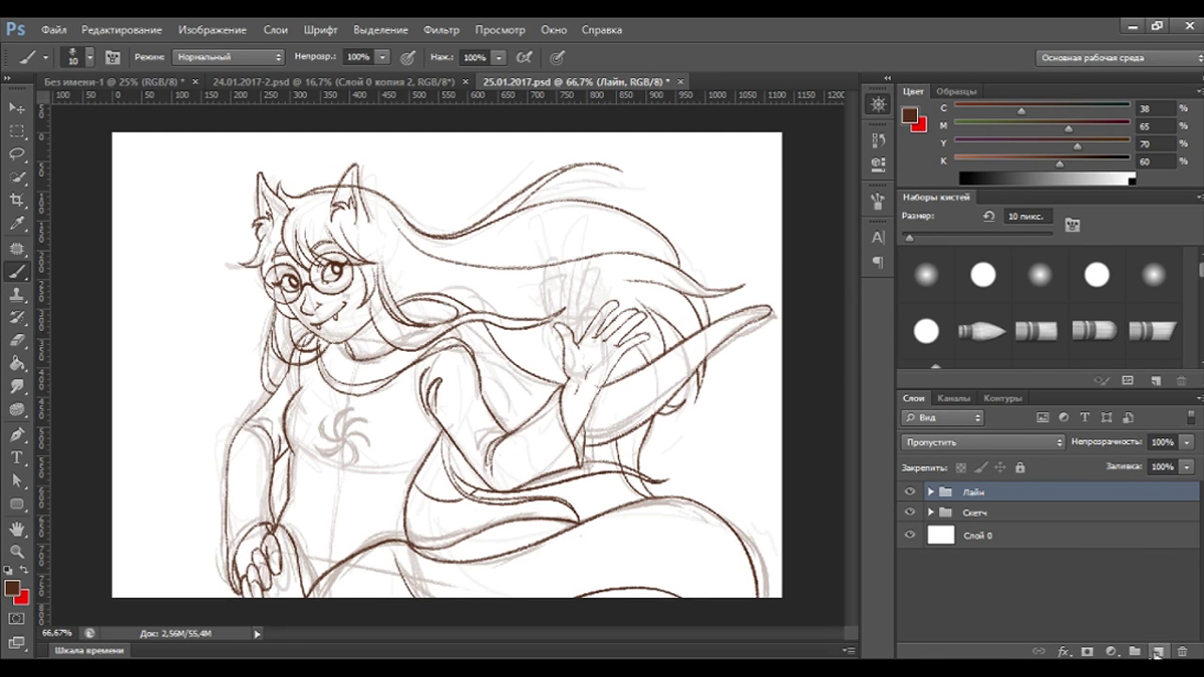
pyautogui.click(1157, 652)
pyautogui.hotkey('ctrl', '+')
pyautogui.scroll(-2, 414, 358)
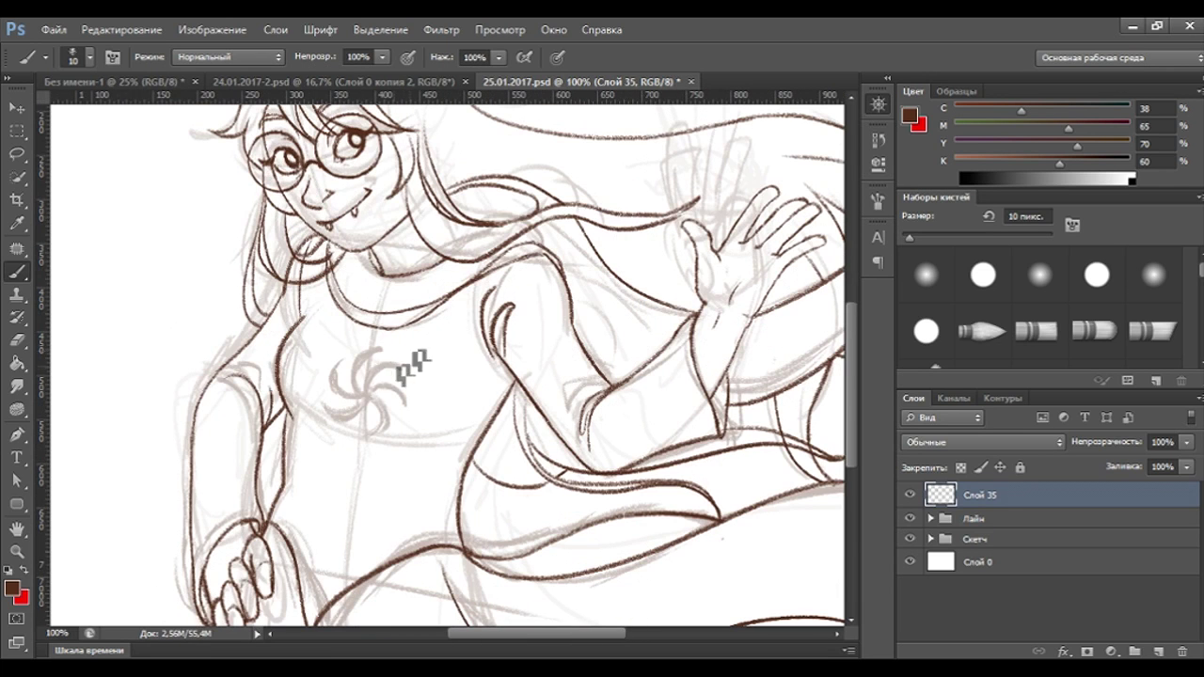
pyautogui.moveTo(399, 357)
pyautogui.mouseDown()
pyautogui.moveTo(350, 386)
pyautogui.moveTo(405, 361)
pyautogui.moveTo(377, 404)
pyautogui.moveTo(388, 423)
pyautogui.moveTo(368, 408)
pyautogui.moveTo(336, 420)
pyautogui.mouseUp()
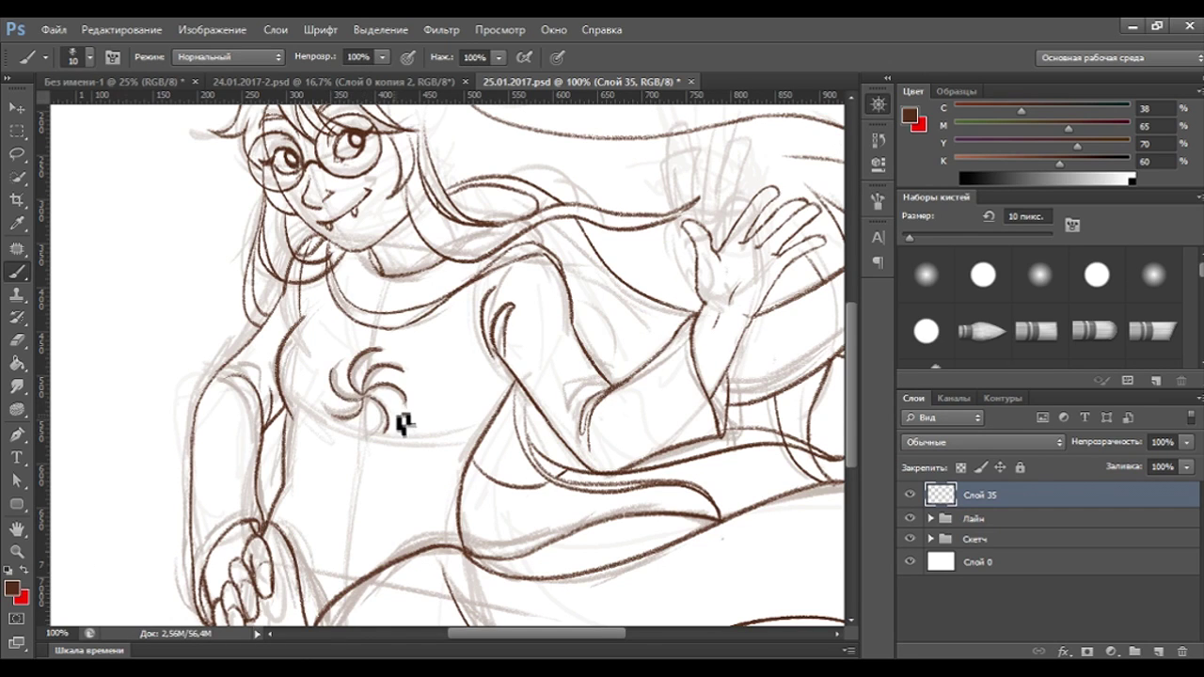
pyautogui.click(19, 345)
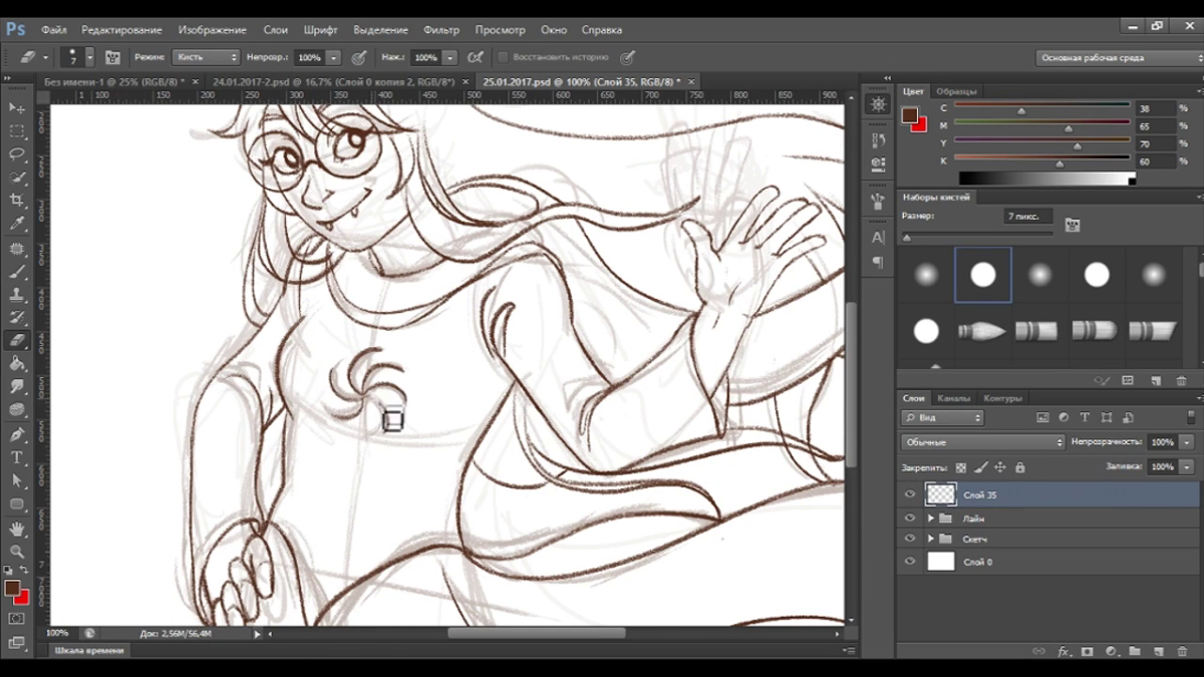
pyautogui.click(17, 272)
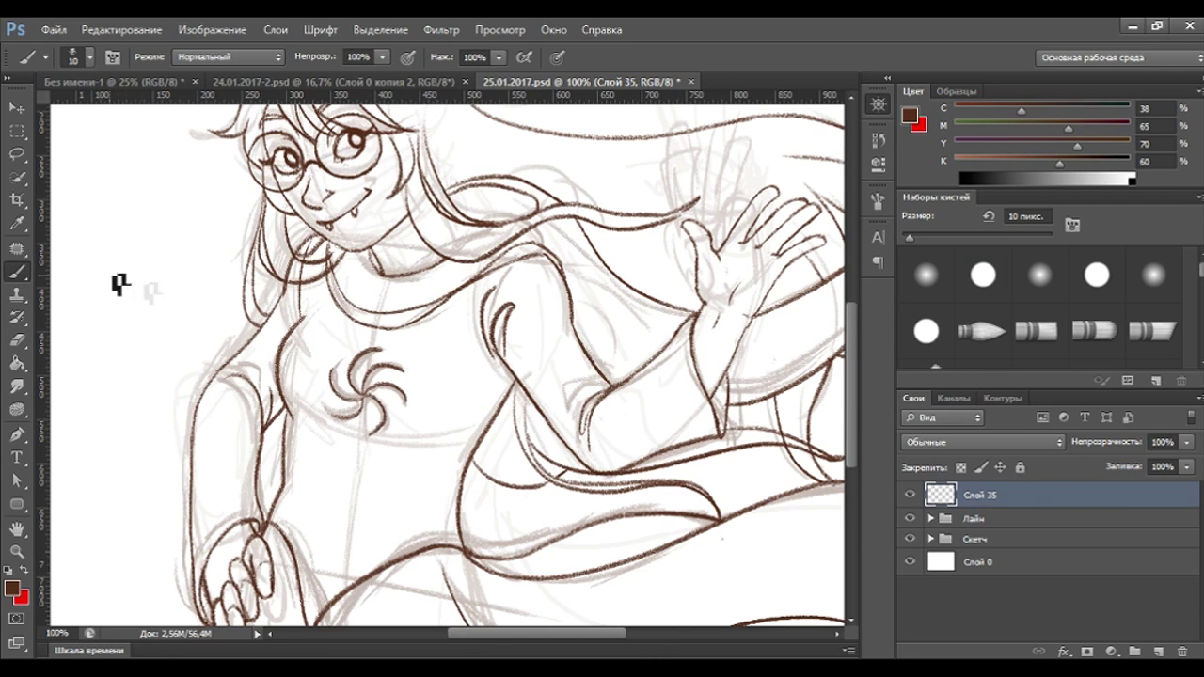
pyautogui.hotkey('ctrl', '-')
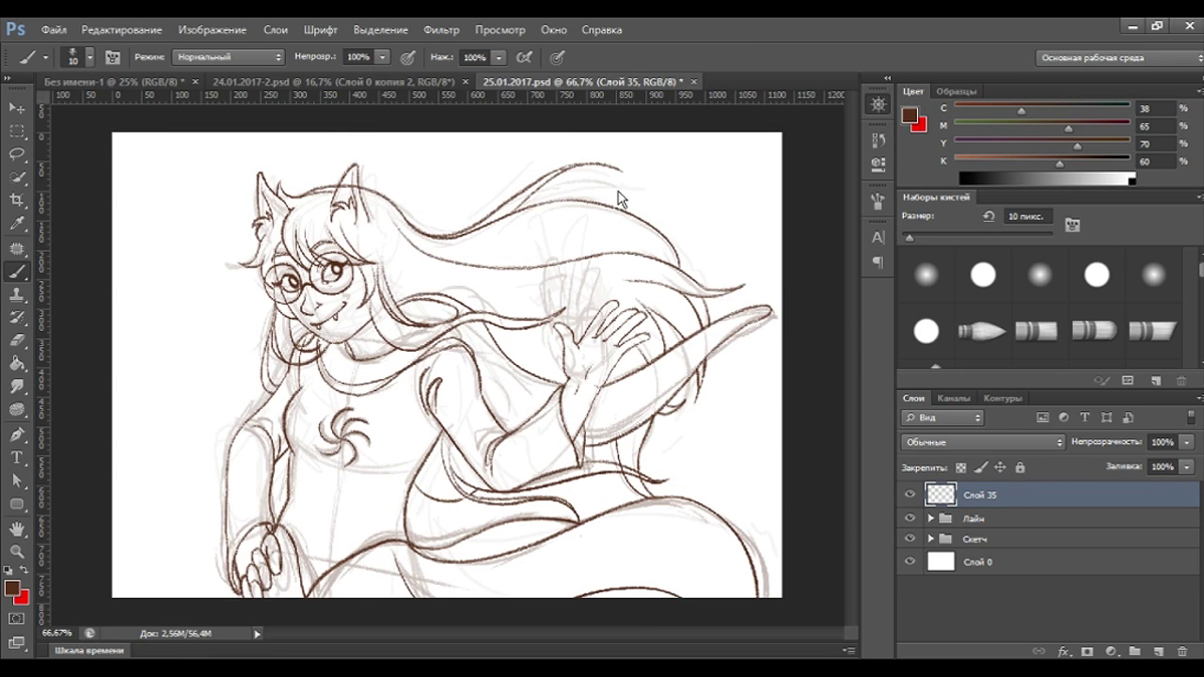
pyautogui.click(910, 539)
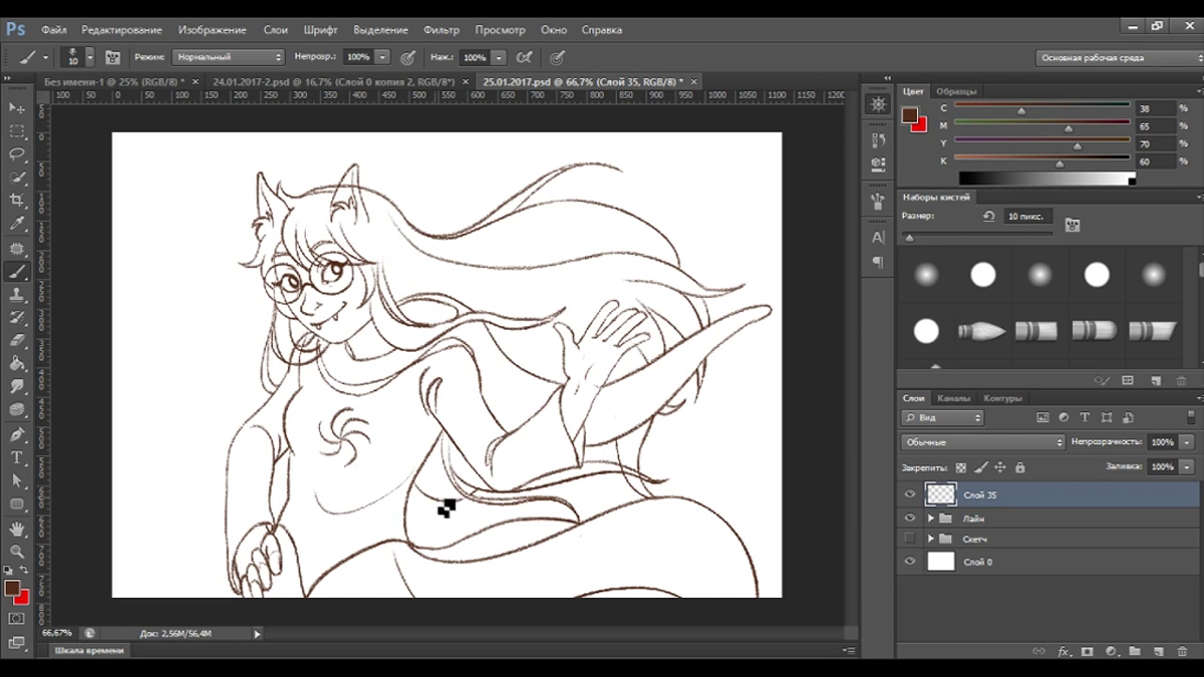
pyautogui.hotkey('ctrl', '-')
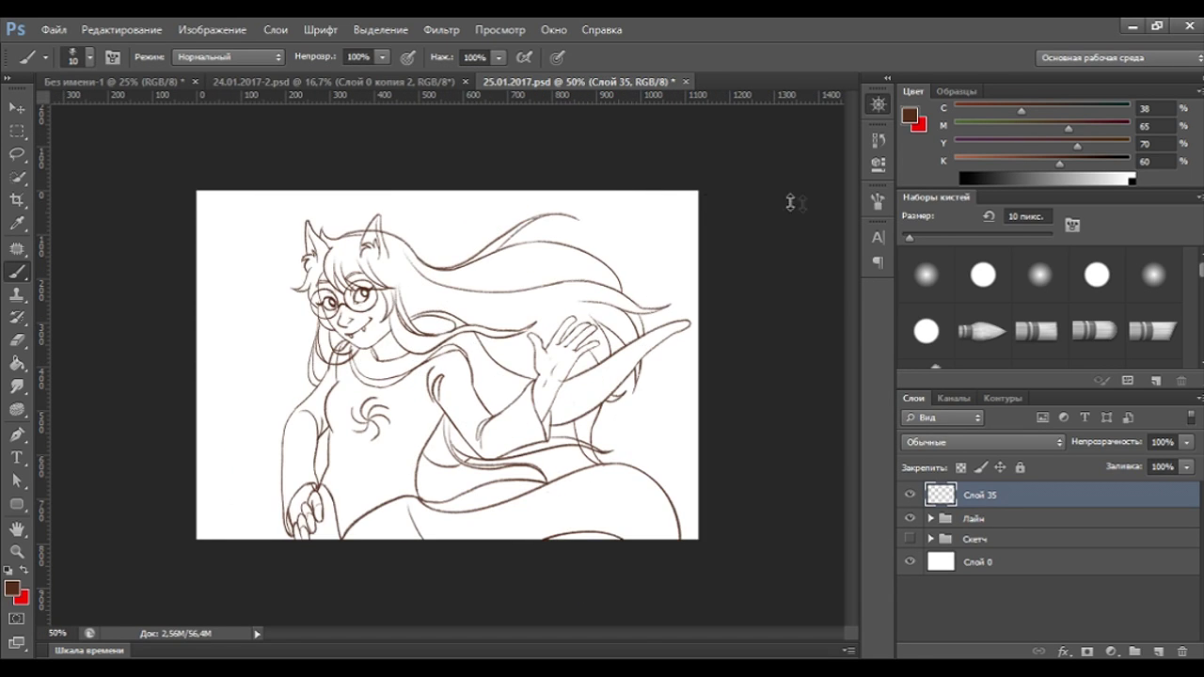
# Erase the stray line inside the cat ear on the Волосы копия layer.
pyautogui.hotkey('ctrl', '+')
pyautogui.hotkey('ctrl', '+')
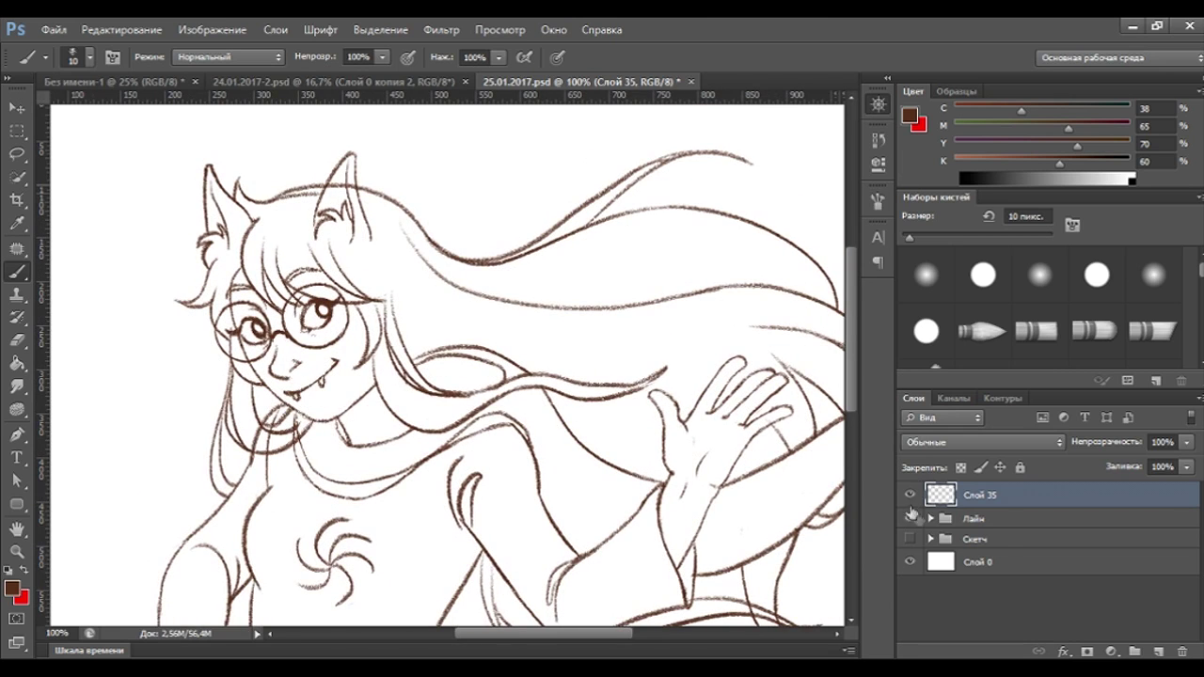
pyautogui.click(943, 522)
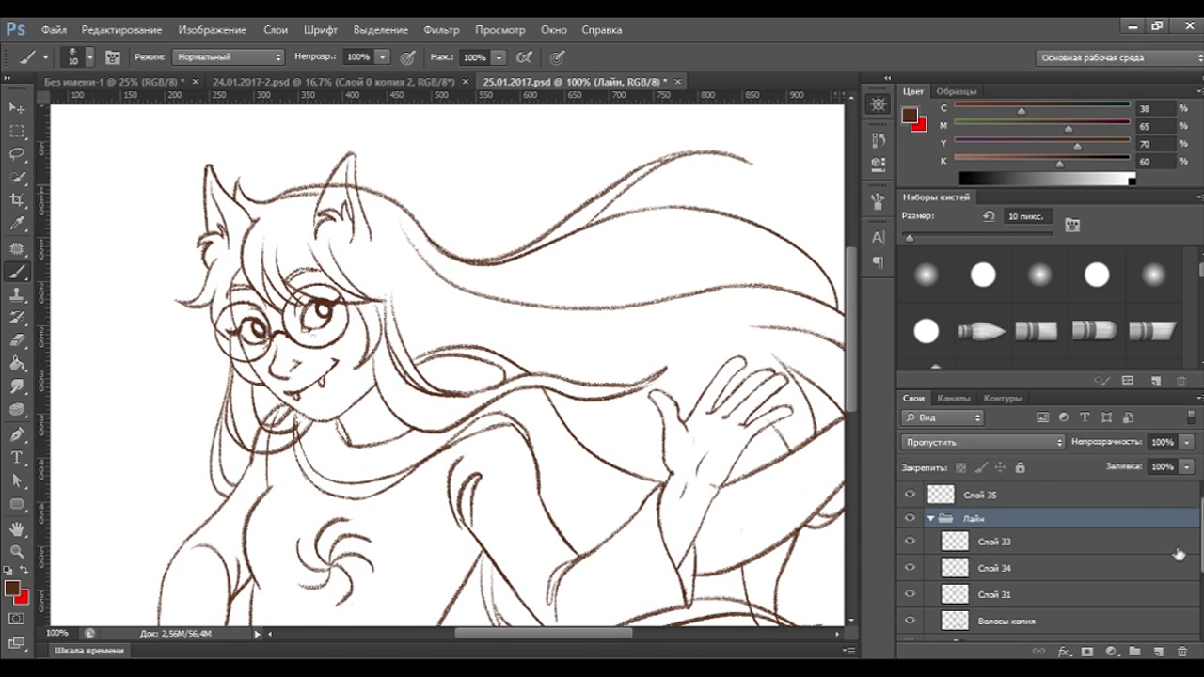
pyautogui.scroll(-3, 1178, 555)
pyautogui.click(910, 563)
pyautogui.click(910, 562)
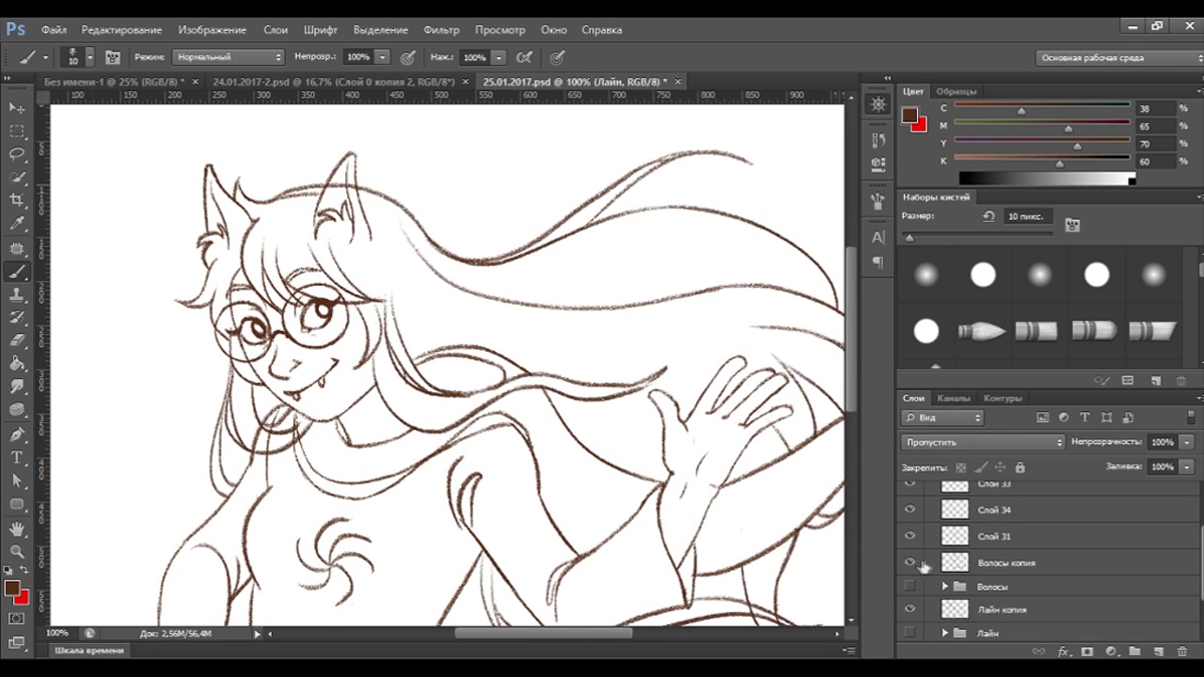
pyautogui.click(975, 569)
pyautogui.click(17, 340)
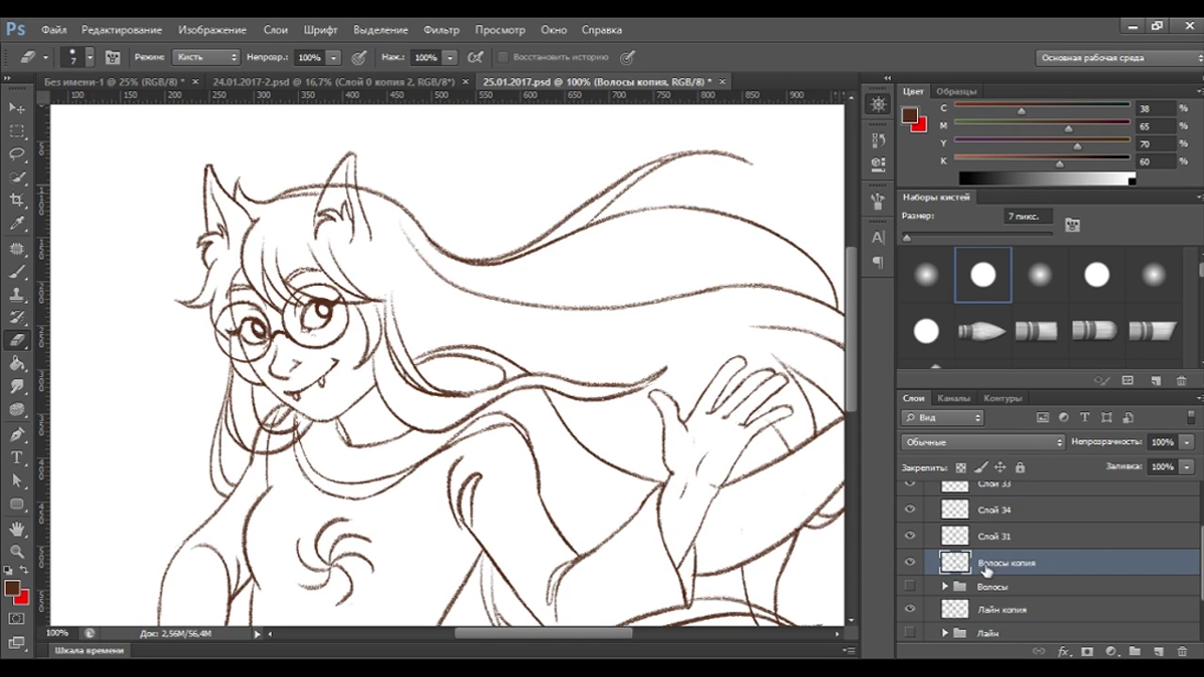
pyautogui.click(1002, 610)
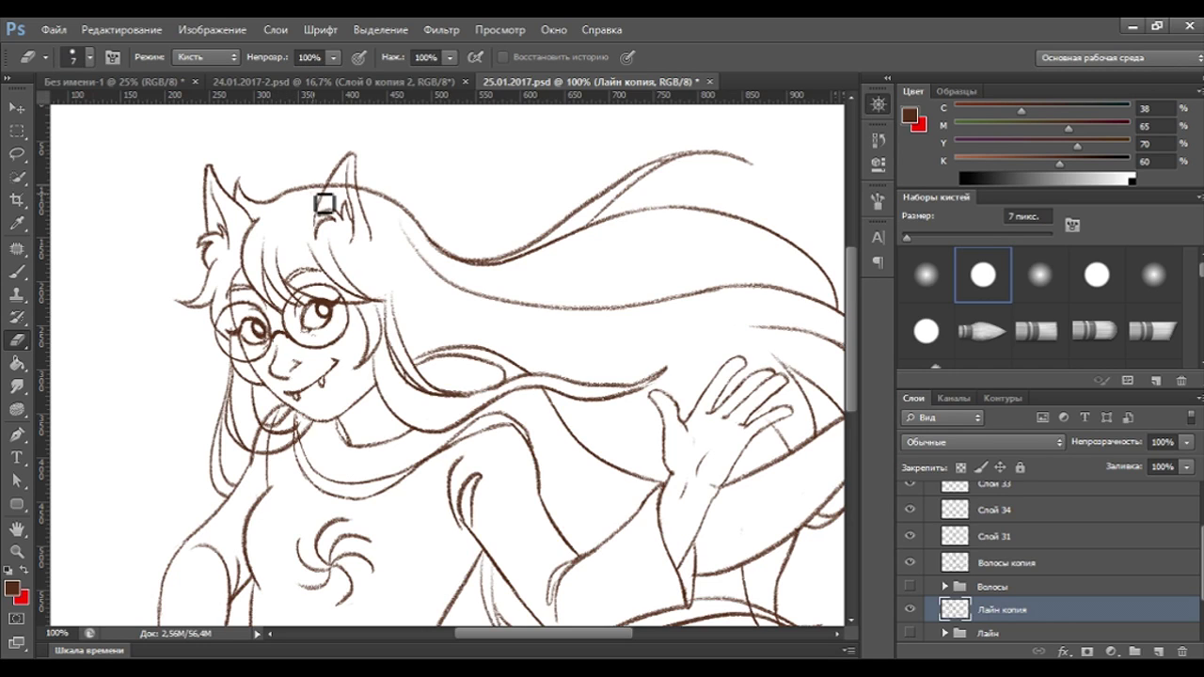
pyautogui.click(1021, 564)
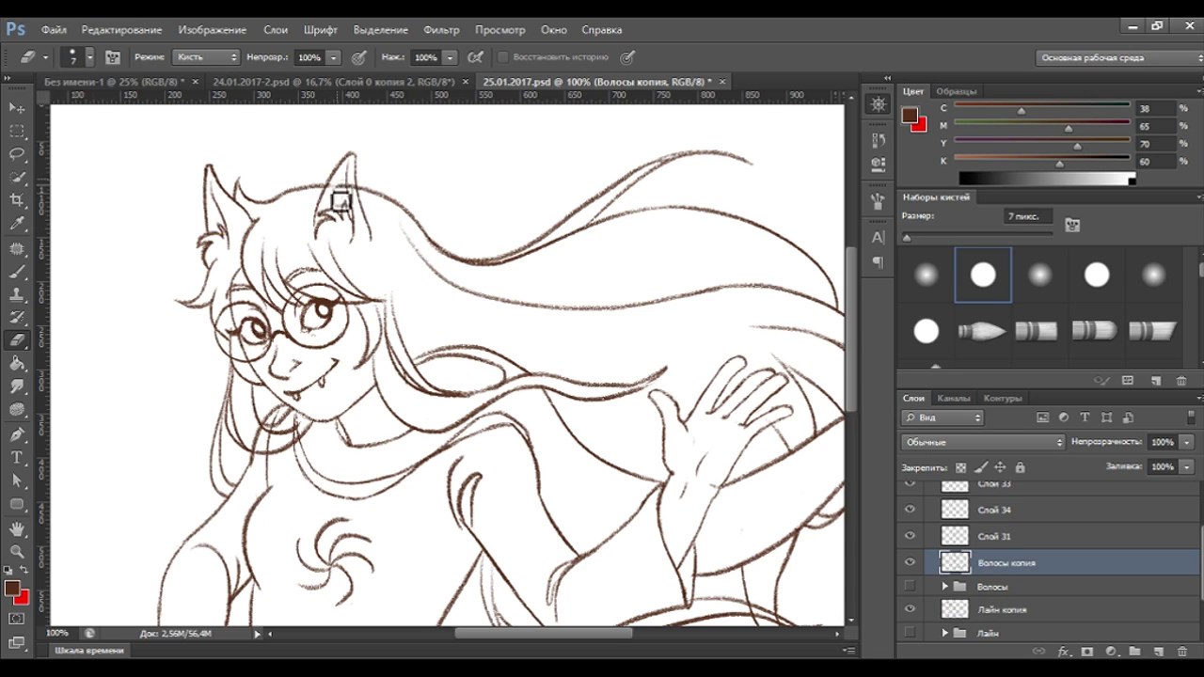
pyautogui.moveTo(354, 199); pyautogui.dragTo(360, 211)
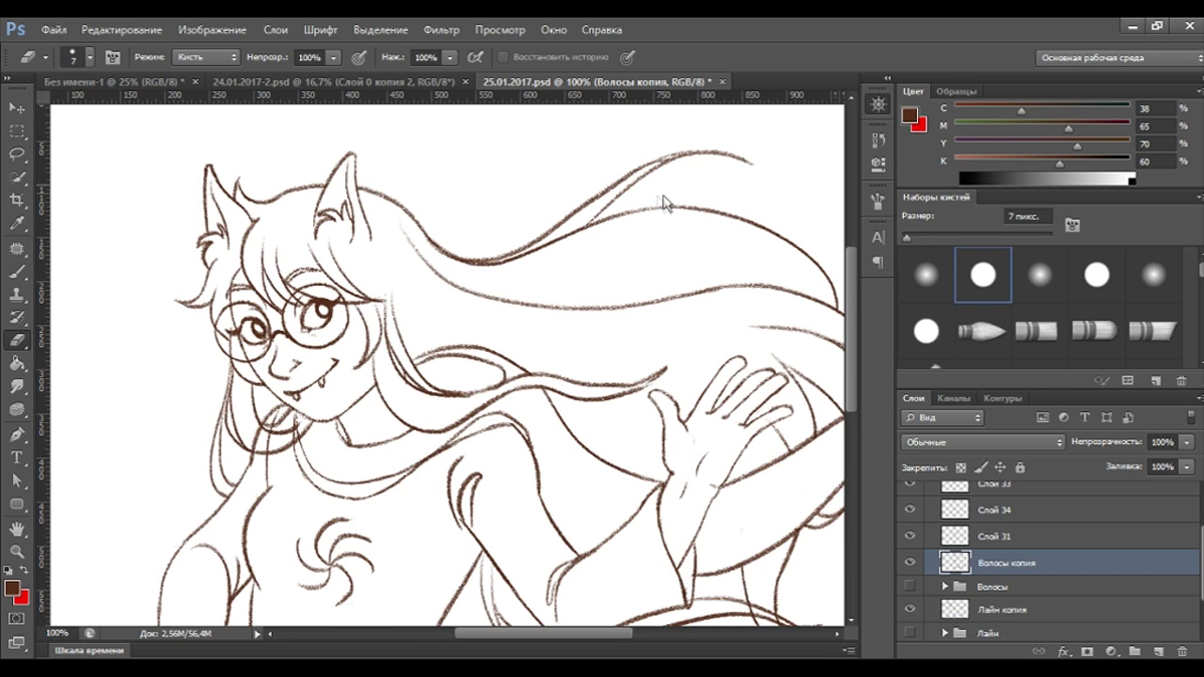
# Erase small stray marks near the neck on the Лайн копия layer.
pyautogui.hotkey('ctrl', '-')
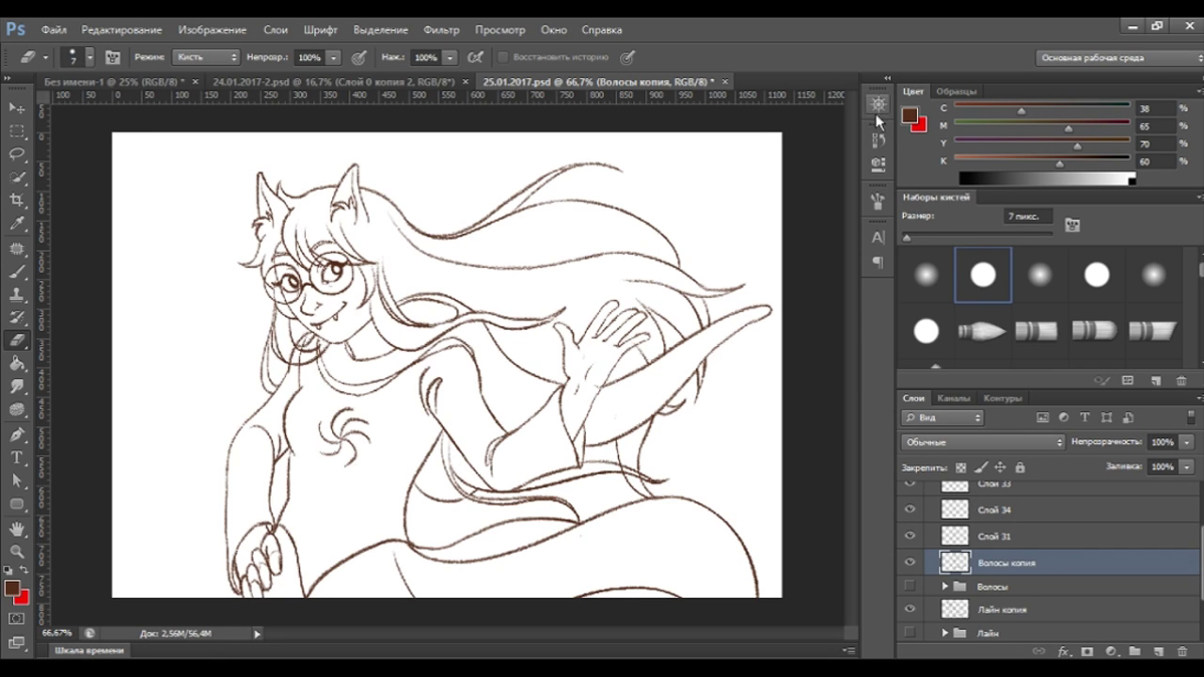
pyautogui.hotkey('ctrl', '+')
pyautogui.moveTo(715, 148); pyautogui.dragTo(805, 160)
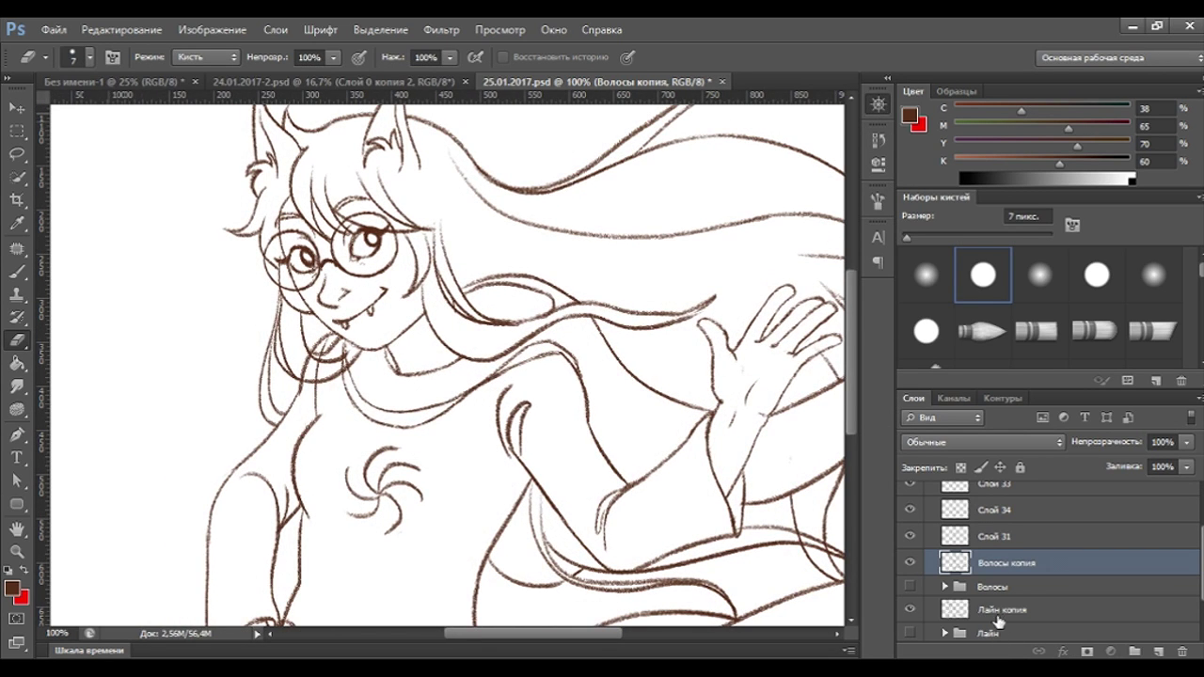
pyautogui.click(999, 612)
pyautogui.moveTo(324, 374); pyautogui.dragTo(346, 370)
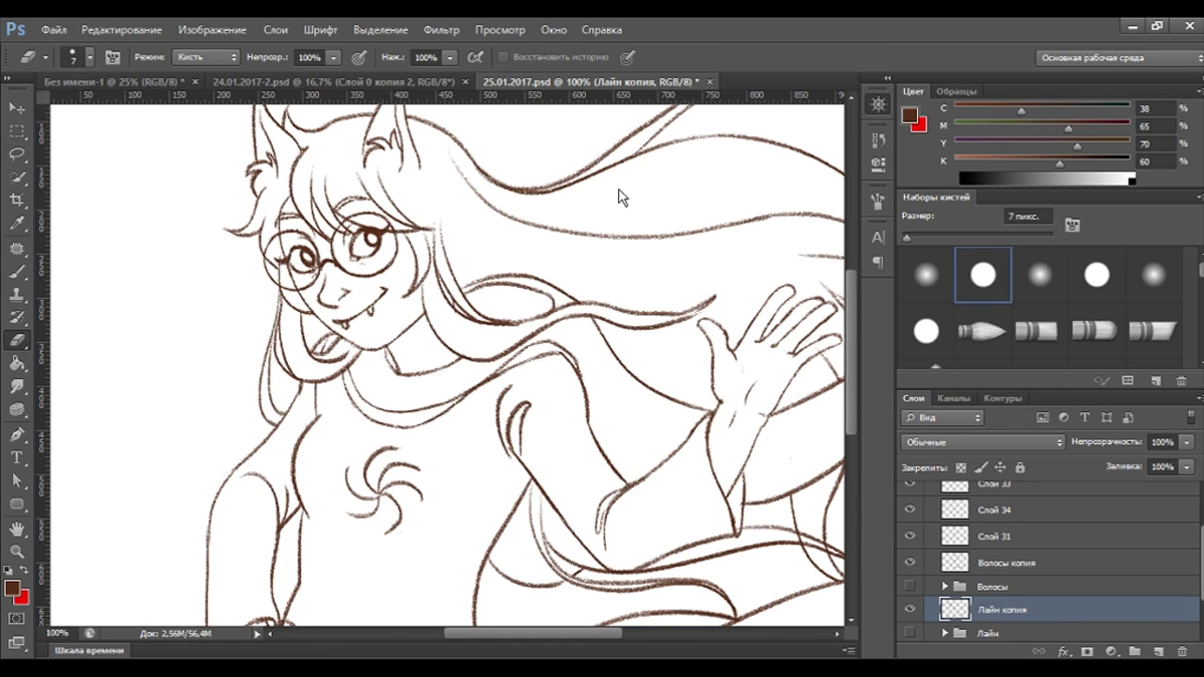
# With a 4 px eraser, clean the line crossings along the hair curves on Волосы копия.
pyautogui.hotkey('ctrl', '-')
pyautogui.hotkey('ctrl', '-')
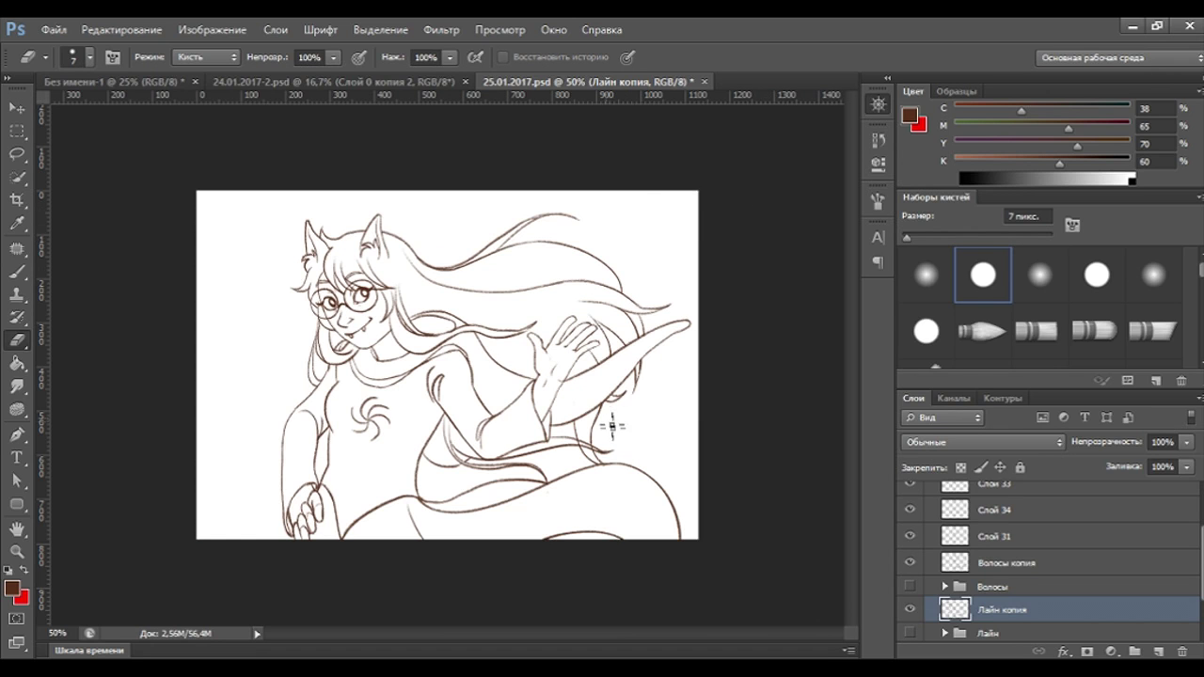
pyautogui.hotkey('ctrl', '+')
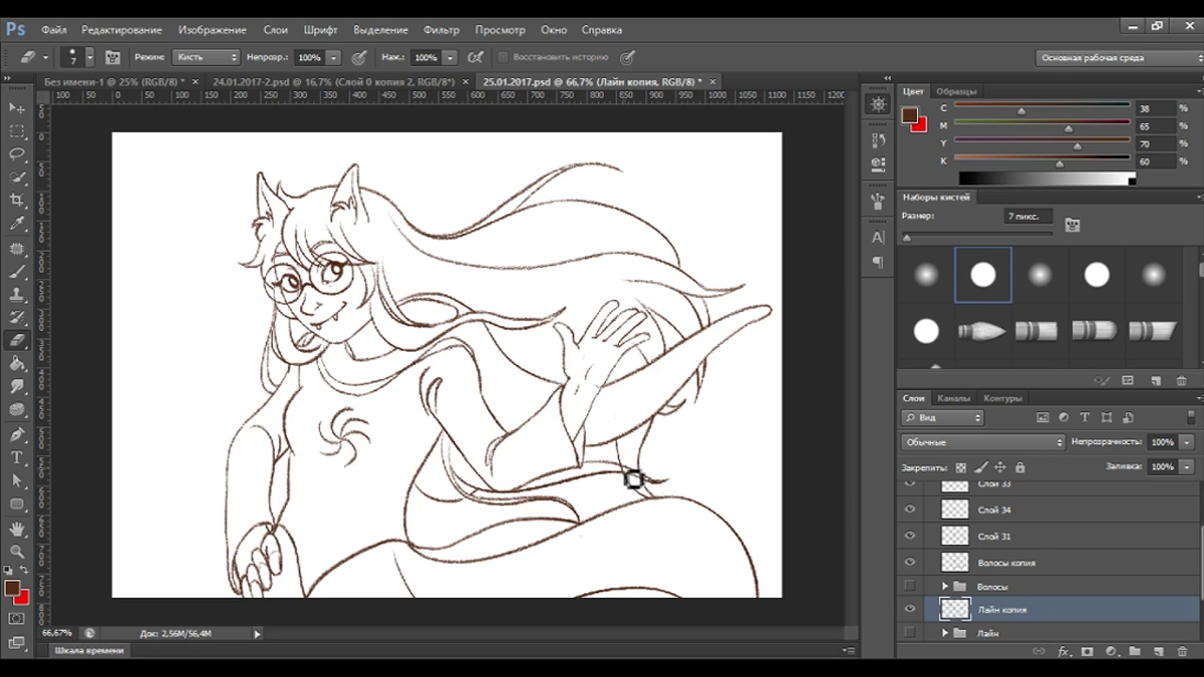
pyautogui.hotkey('ctrl', '+')
pyautogui.hotkey('ctrl', '+')
pyautogui.click(1033, 565)
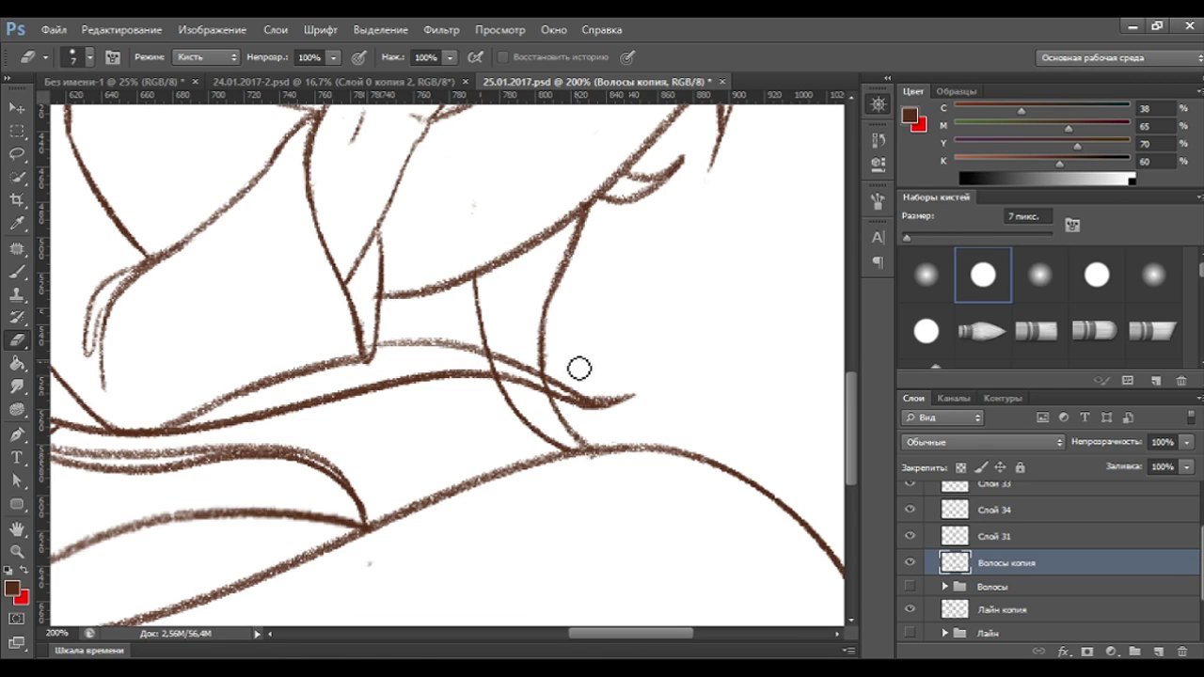
pyautogui.press('[')
pyautogui.press('[')
pyautogui.press('[')
pyautogui.moveTo(491, 365); pyautogui.dragTo(507, 378)
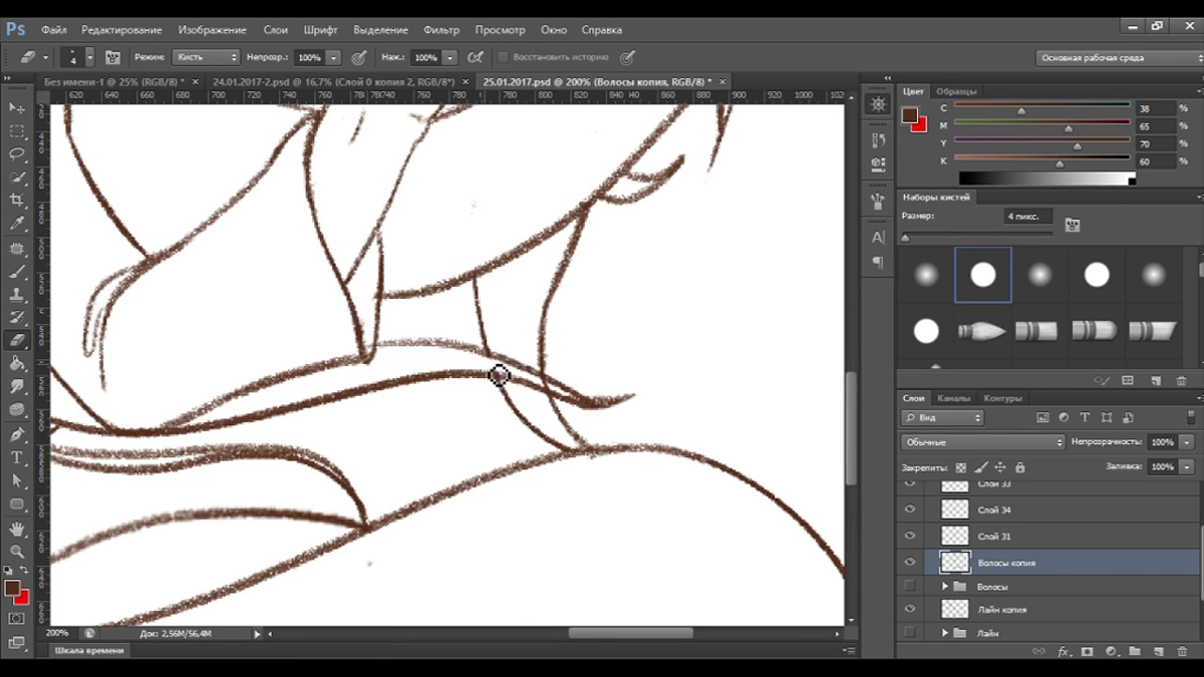
pyautogui.moveTo(508, 378); pyautogui.dragTo(562, 397)
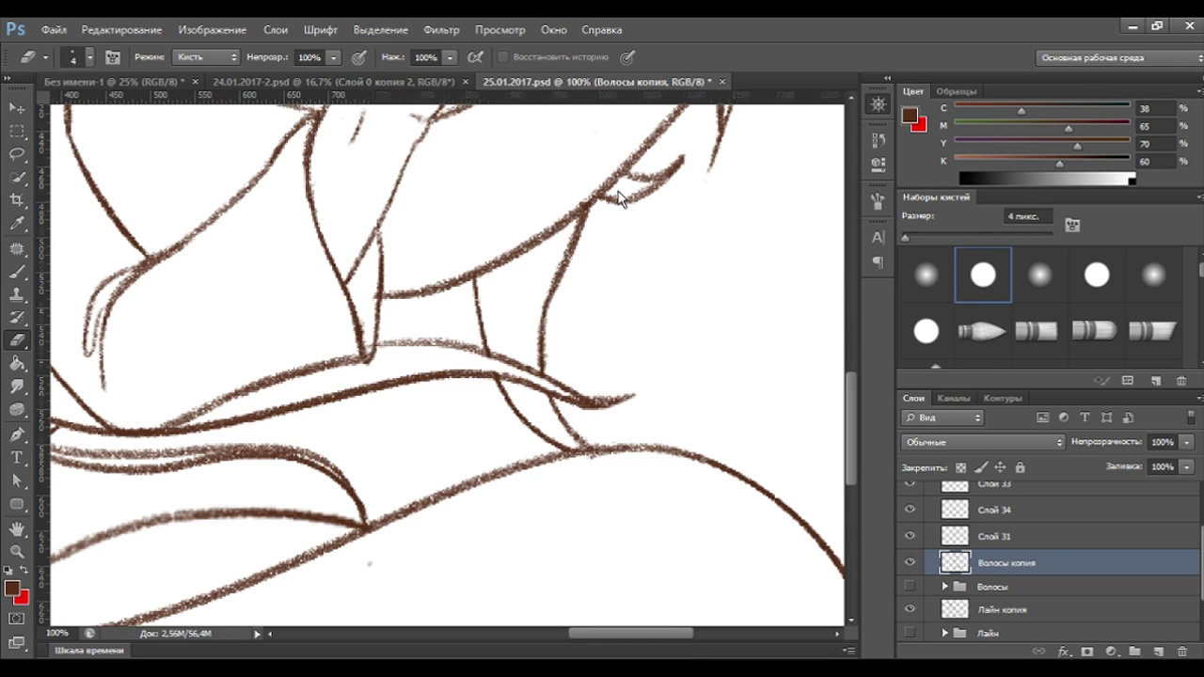
# Enlarge the eraser to 9 px and review the Волосы копия and Слой 31 lines.
pyautogui.hotkey('ctrl', '-')
pyautogui.hotkey('ctrl', '-')
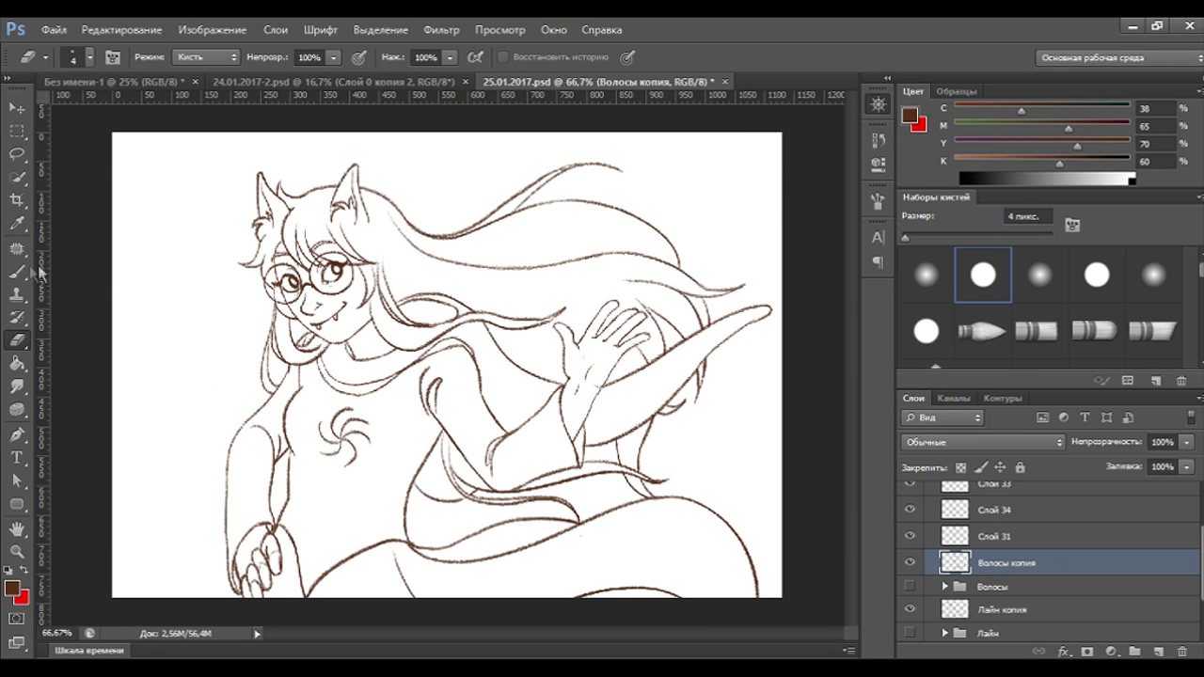
pyautogui.click(17, 272)
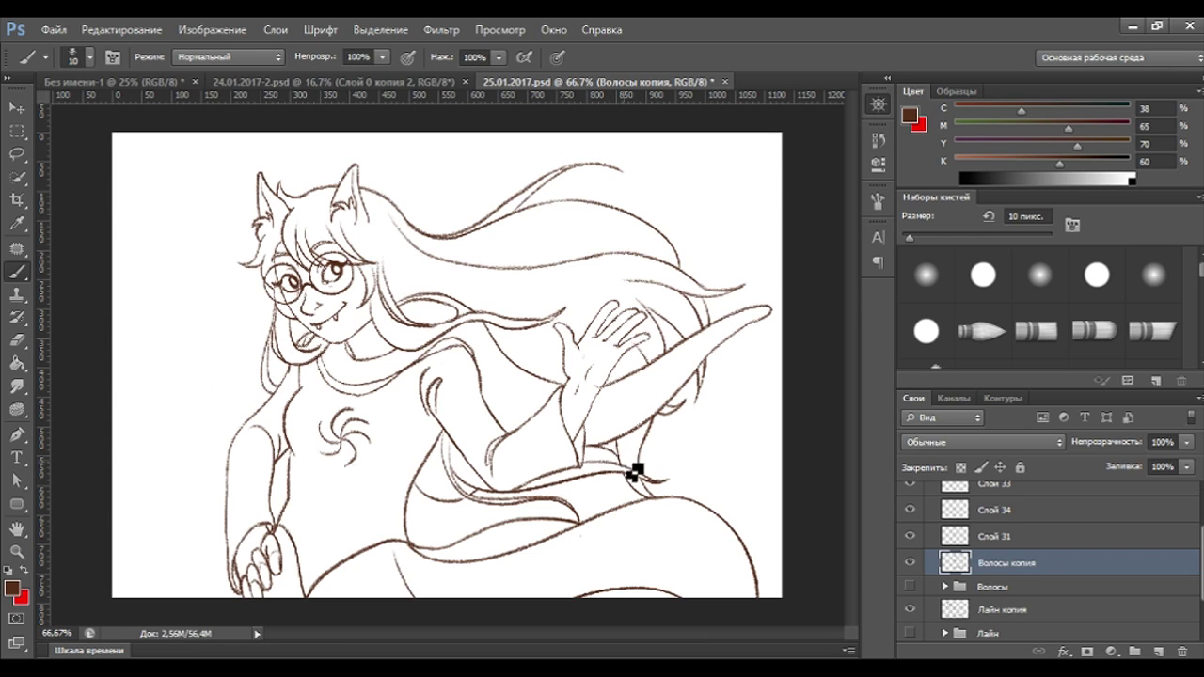
pyautogui.press('e')
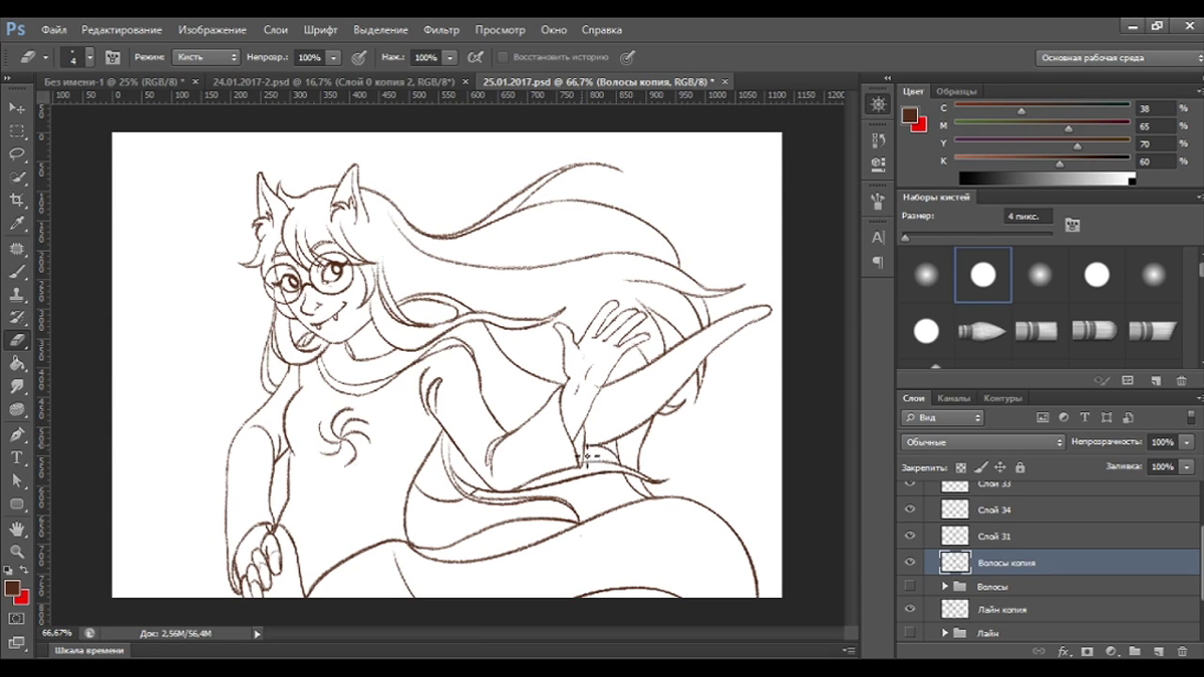
pyautogui.press(']')
pyautogui.press(']')
pyautogui.press(']')
pyautogui.click(909, 563)
pyautogui.click(910, 563)
pyautogui.click(946, 536)
pyautogui.click(909, 536)
pyautogui.click(909, 536)
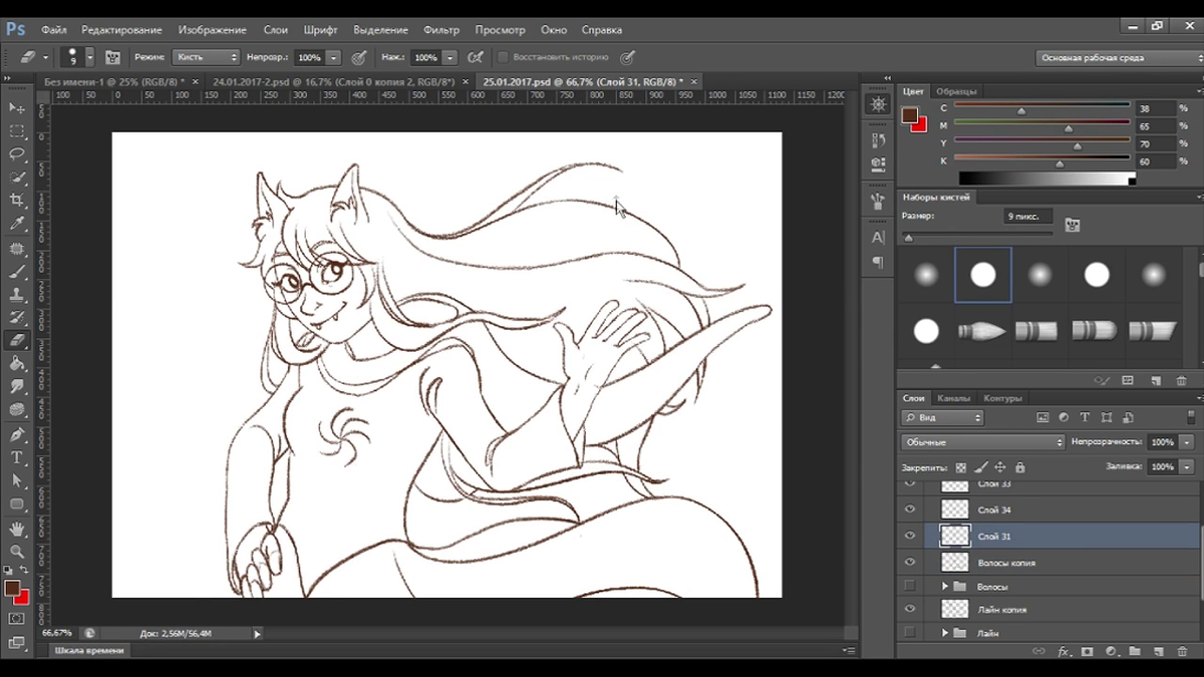
pyautogui.hotkey('ctrl', '-')
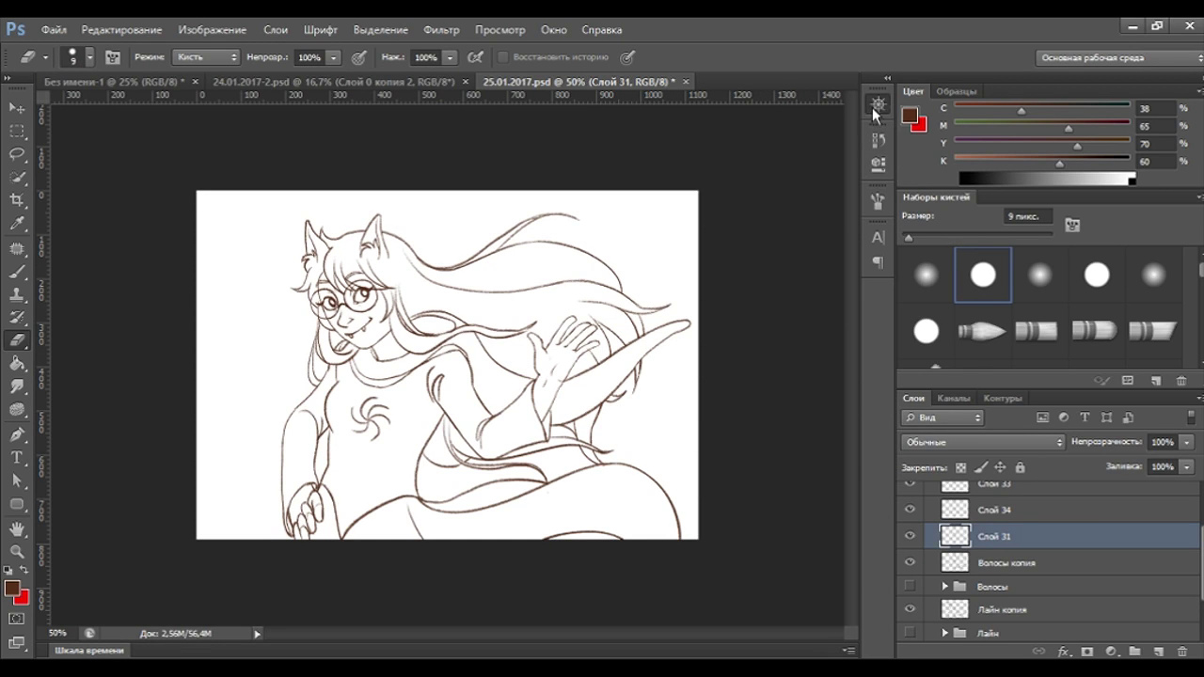
pyautogui.click(1006, 562)
# On a new Слой 36 above Волосы копия, brush thin extra strands into the flowing hair.
pyautogui.click(1157, 651)
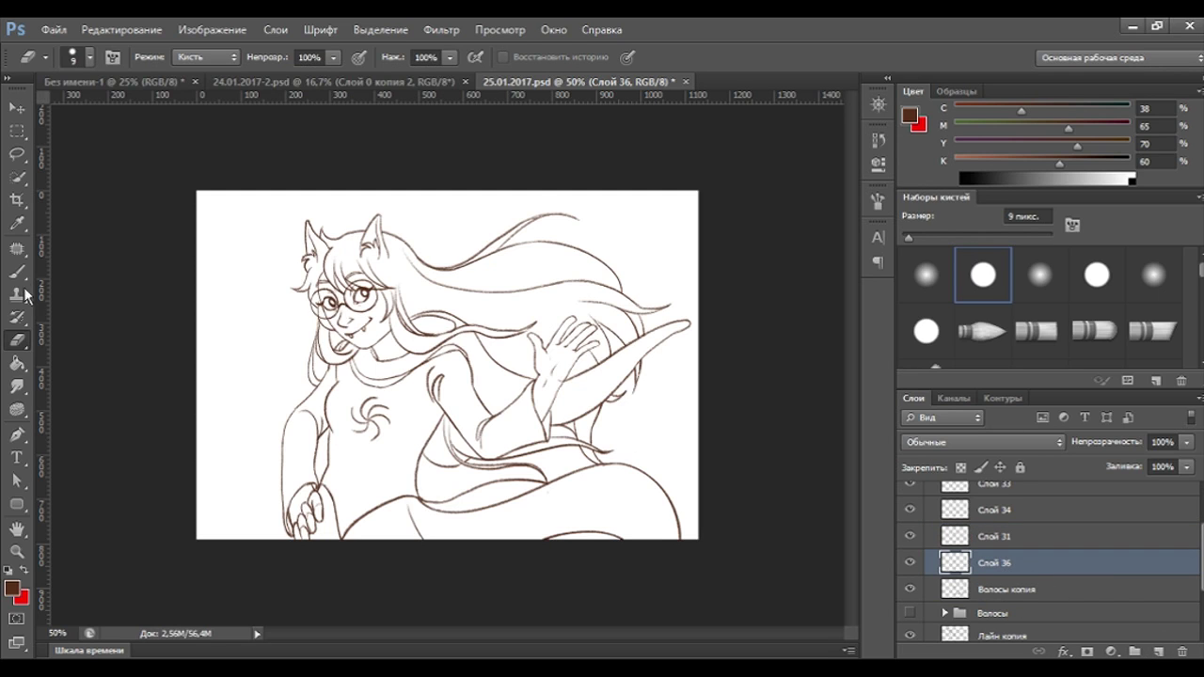
pyautogui.press('b')
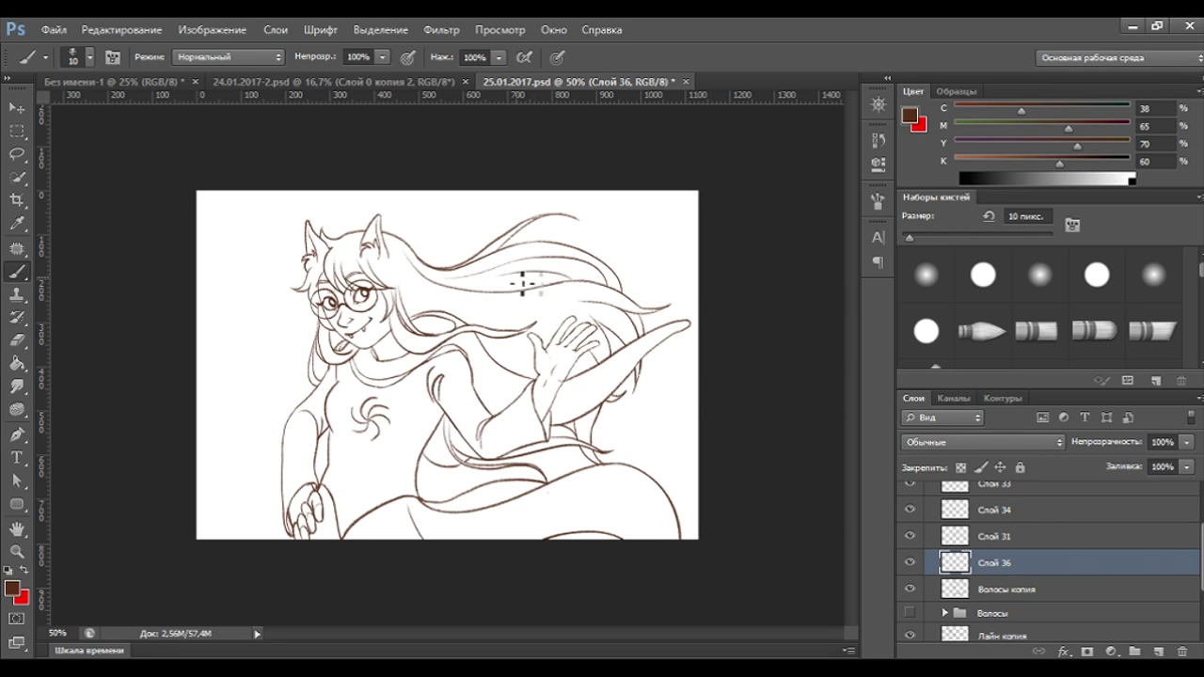
pyautogui.moveTo(603, 284); pyautogui.dragTo(502, 278)
pyautogui.hotkey('ctrl', 'z')
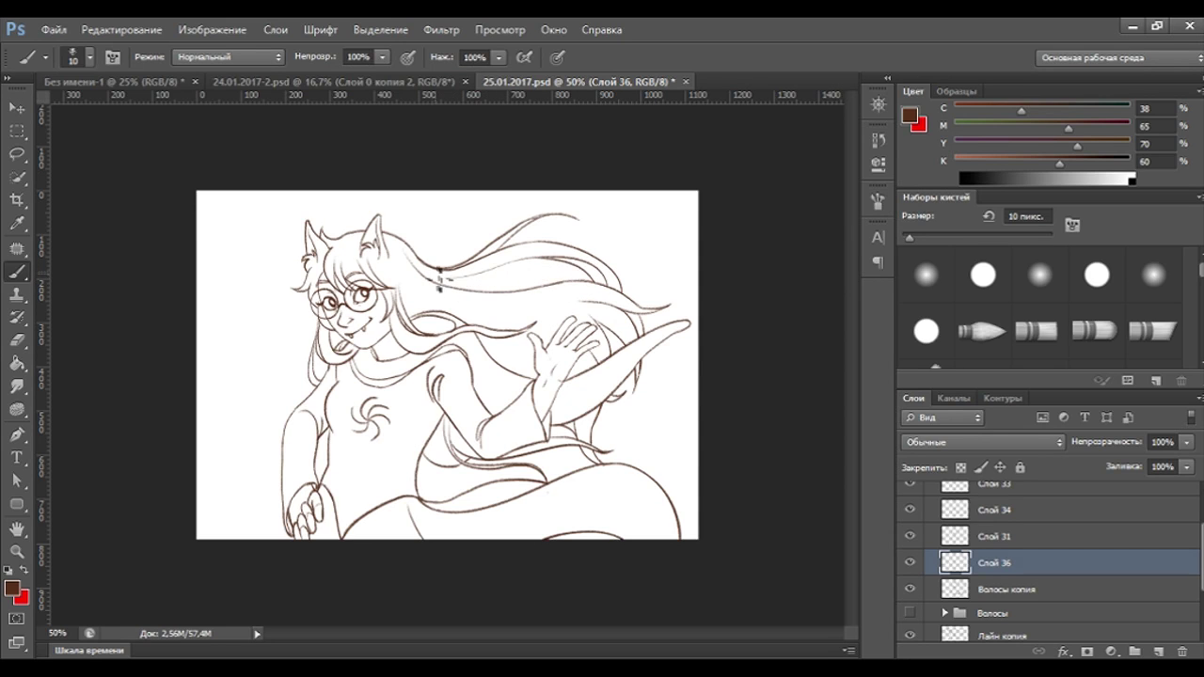
pyautogui.moveTo(517, 292)
pyautogui.mouseDown()
pyautogui.moveTo(561, 295)
pyautogui.moveTo(567, 273)
pyautogui.mouseUp()
pyautogui.moveTo(442, 284); pyautogui.dragTo(570, 281)
pyautogui.hotkey('ctrl', 'z')
pyautogui.hotkey('ctrl', 'z')
pyautogui.click(914, 568)
pyautogui.click(910, 565)
pyautogui.moveTo(461, 308); pyautogui.dragTo(597, 310)
pyautogui.hotkey('ctrl', 'z')
pyautogui.hotkey('ctrl', 'z')
pyautogui.hotkey('ctrl', 'z')
pyautogui.click(17, 200)
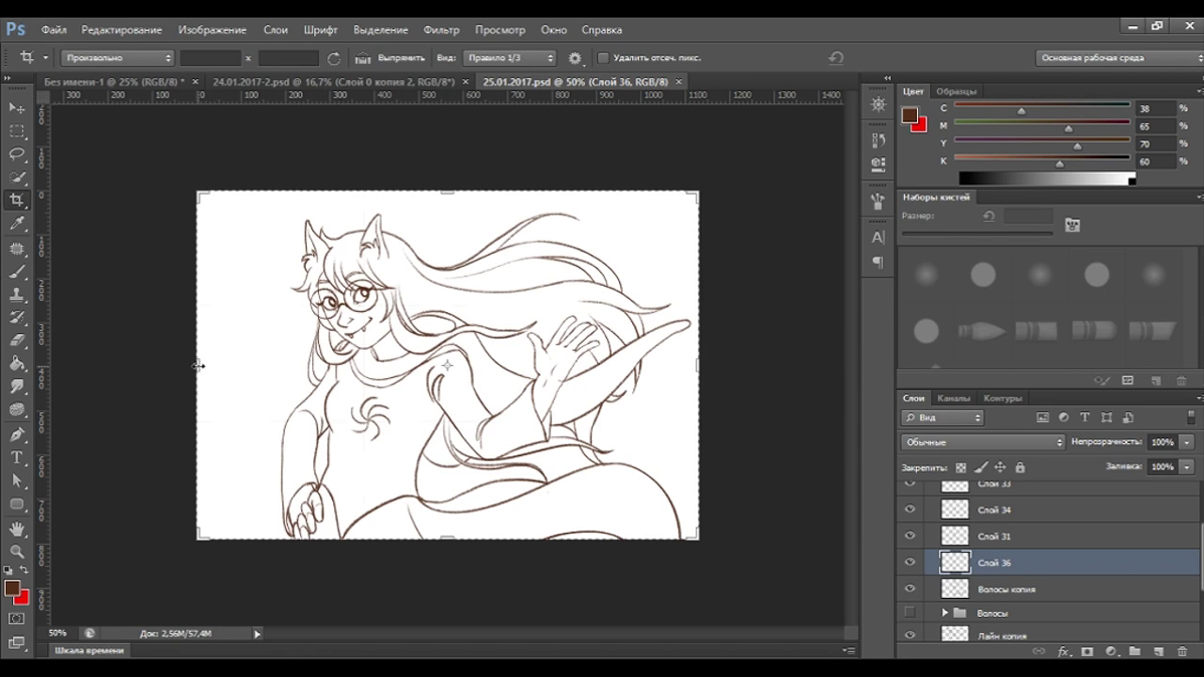
# Adjust the crop's left, right and top edges around the waving girl and commit it.
pyautogui.moveTo(199, 365); pyautogui.dragTo(201, 364)
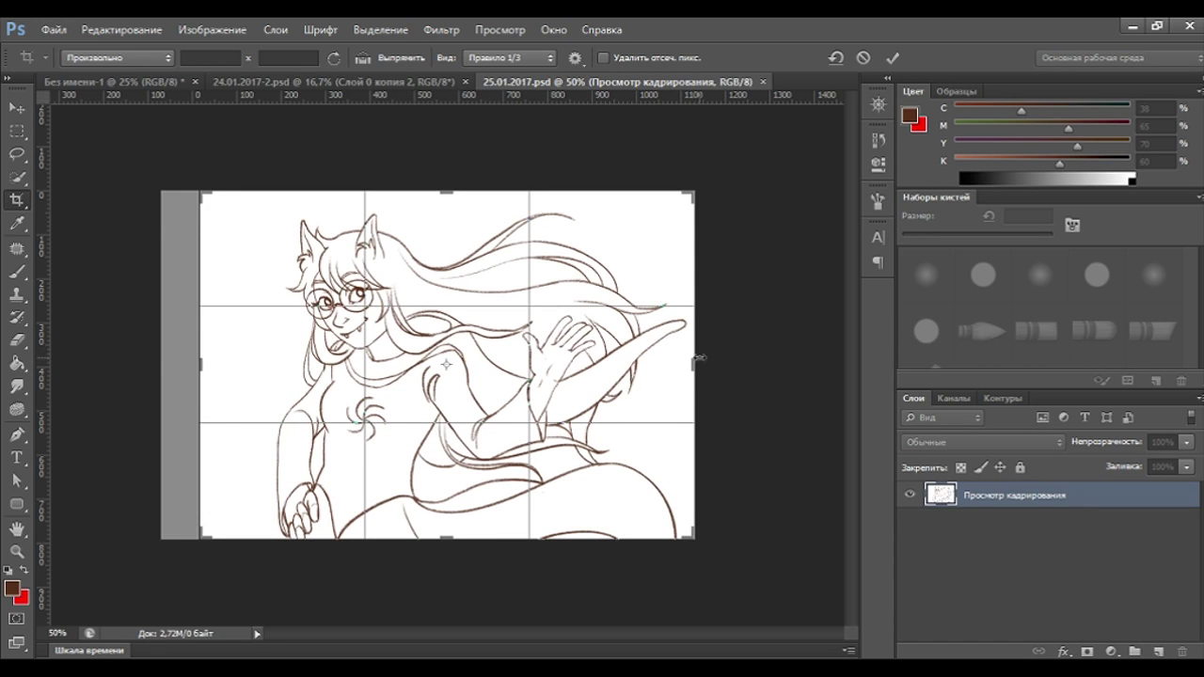
pyautogui.moveTo(694, 355); pyautogui.dragTo(730, 376)
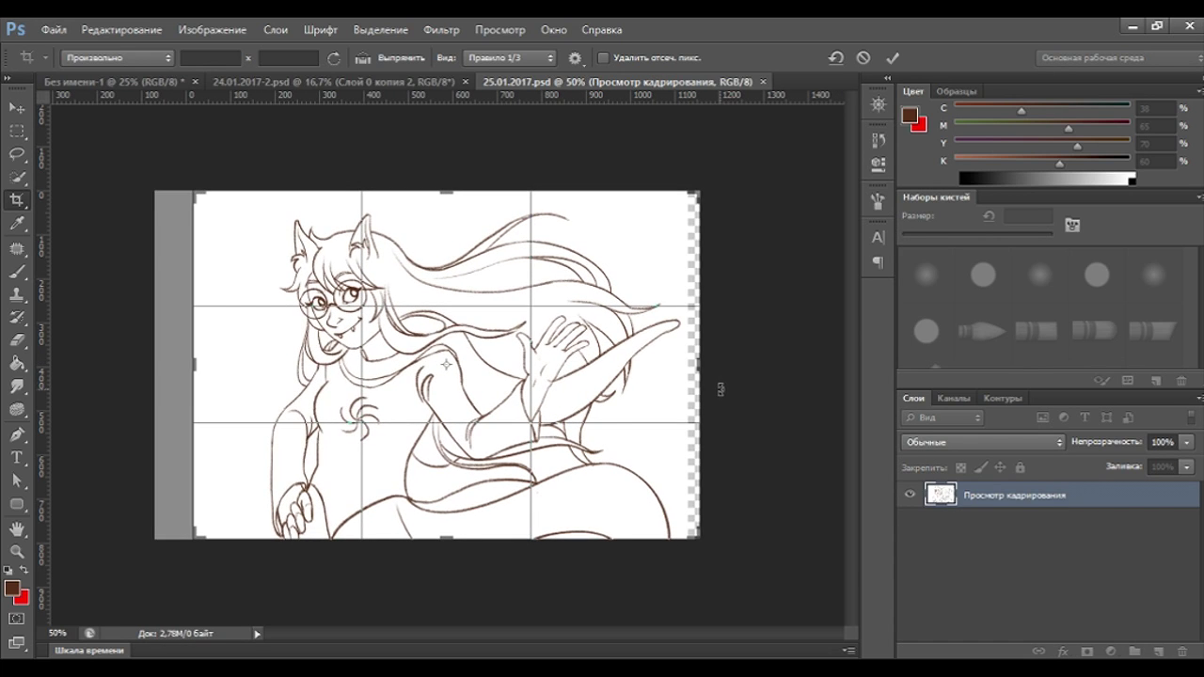
pyautogui.moveTo(704, 380); pyautogui.dragTo(687, 417)
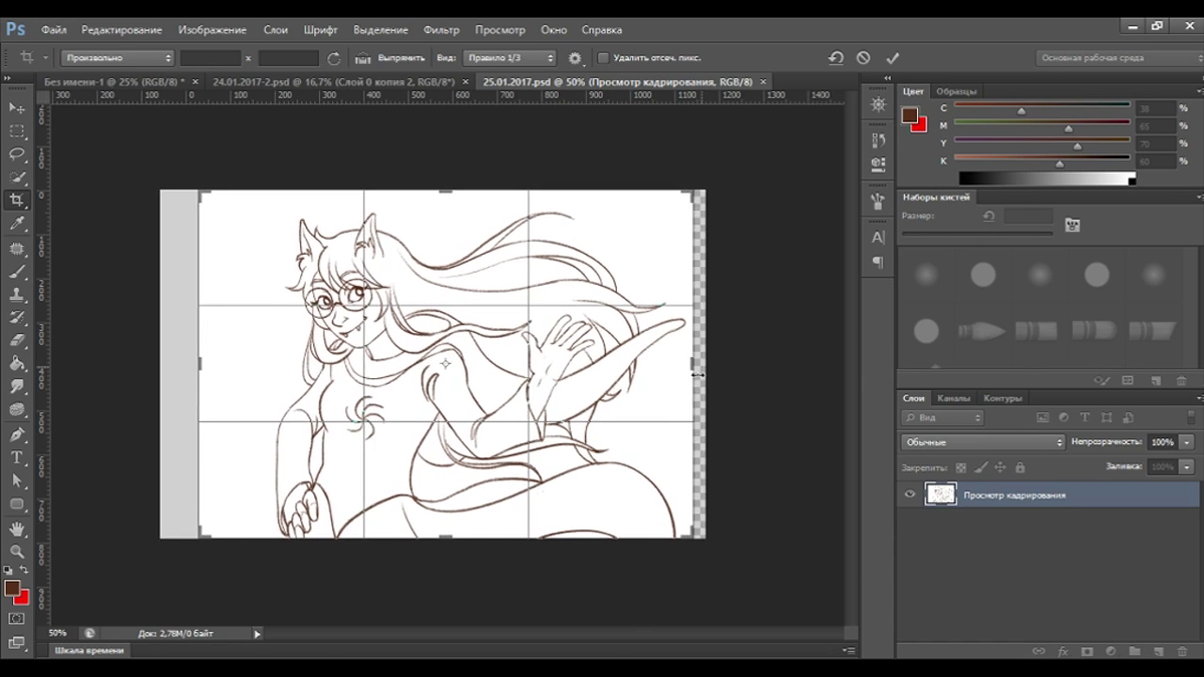
pyautogui.moveTo(217, 370); pyautogui.dragTo(207, 368)
pyautogui.moveTo(445, 191); pyautogui.dragTo(446, 200)
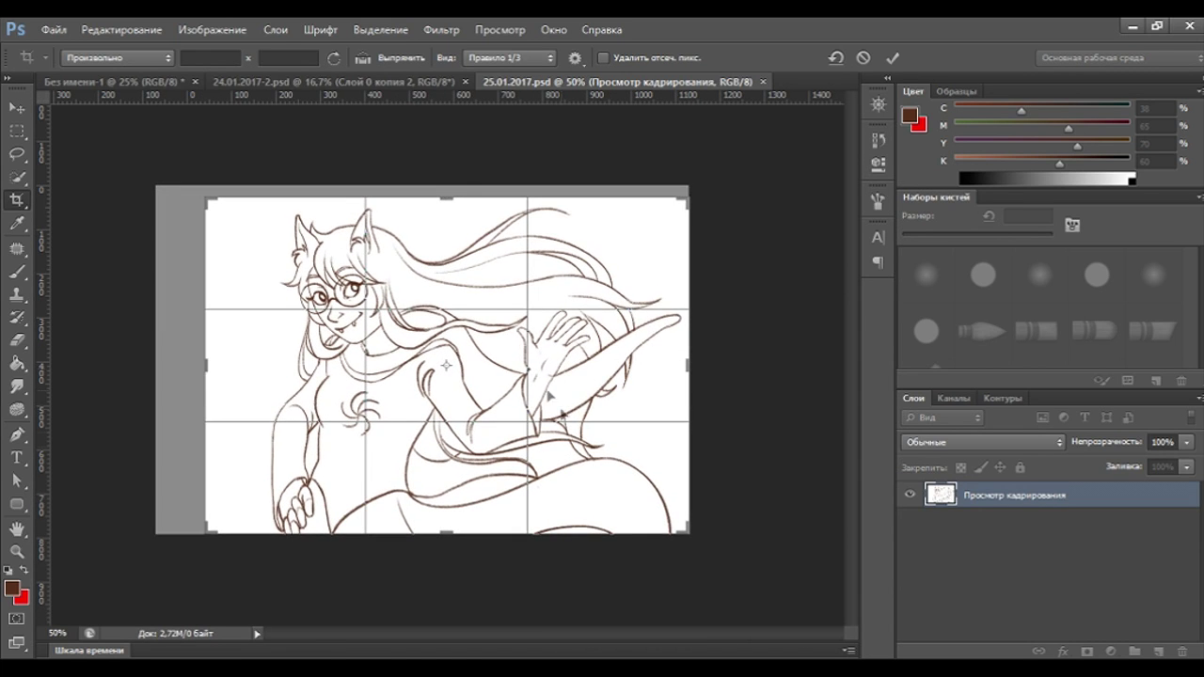
pyautogui.press('Return')
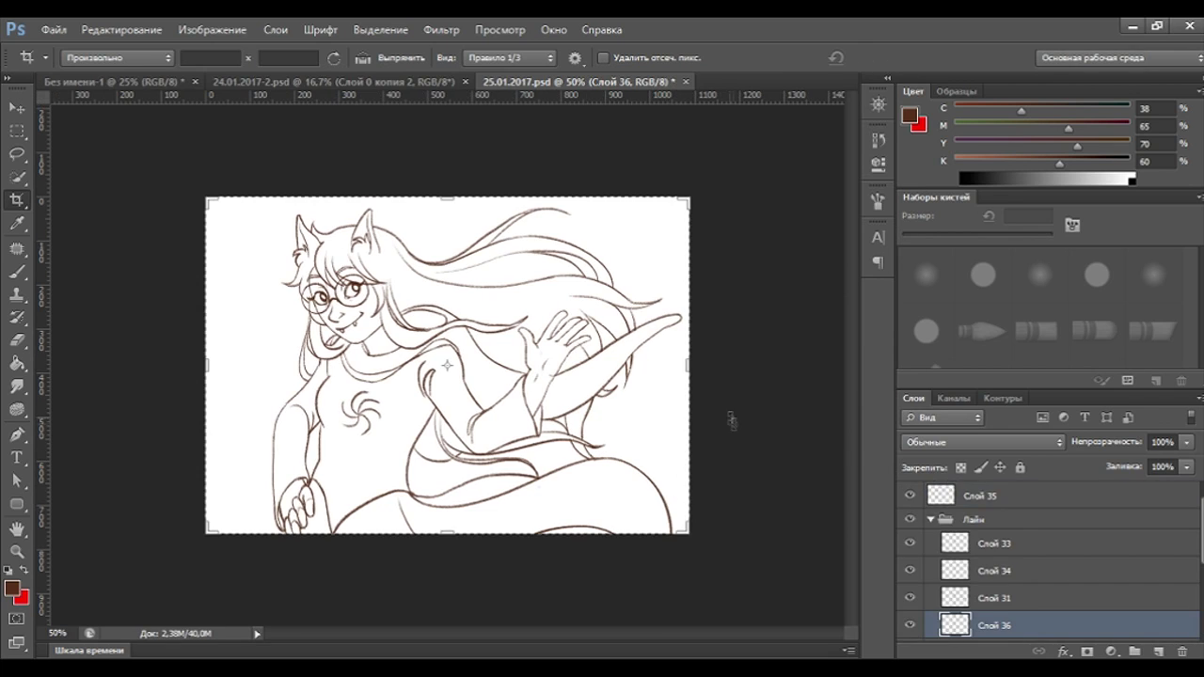
pyautogui.click(926, 530)
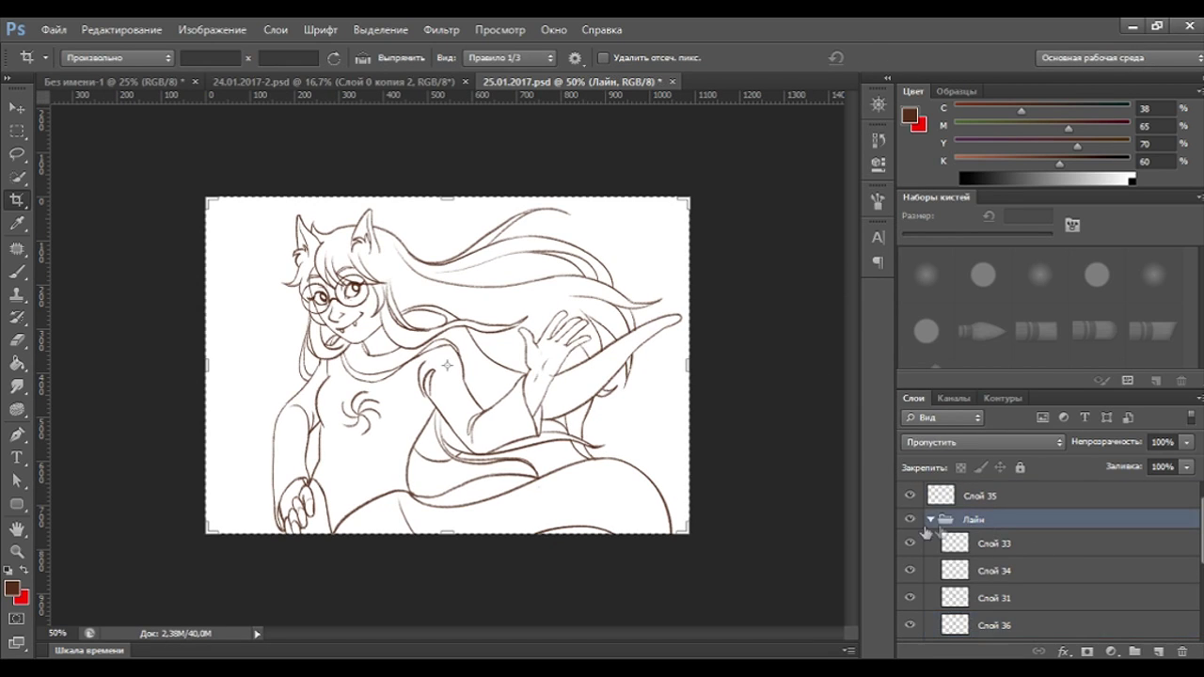
# Move Слой 35 out of the Лайн group to the top of the stack.
pyautogui.click(910, 496)
pyautogui.click(911, 496)
pyautogui.moveTo(972, 496)
pyautogui.mouseDown()
pyautogui.moveTo(963, 523)
pyautogui.moveTo(933, 503)
pyautogui.moveTo(941, 485)
pyautogui.mouseUp()
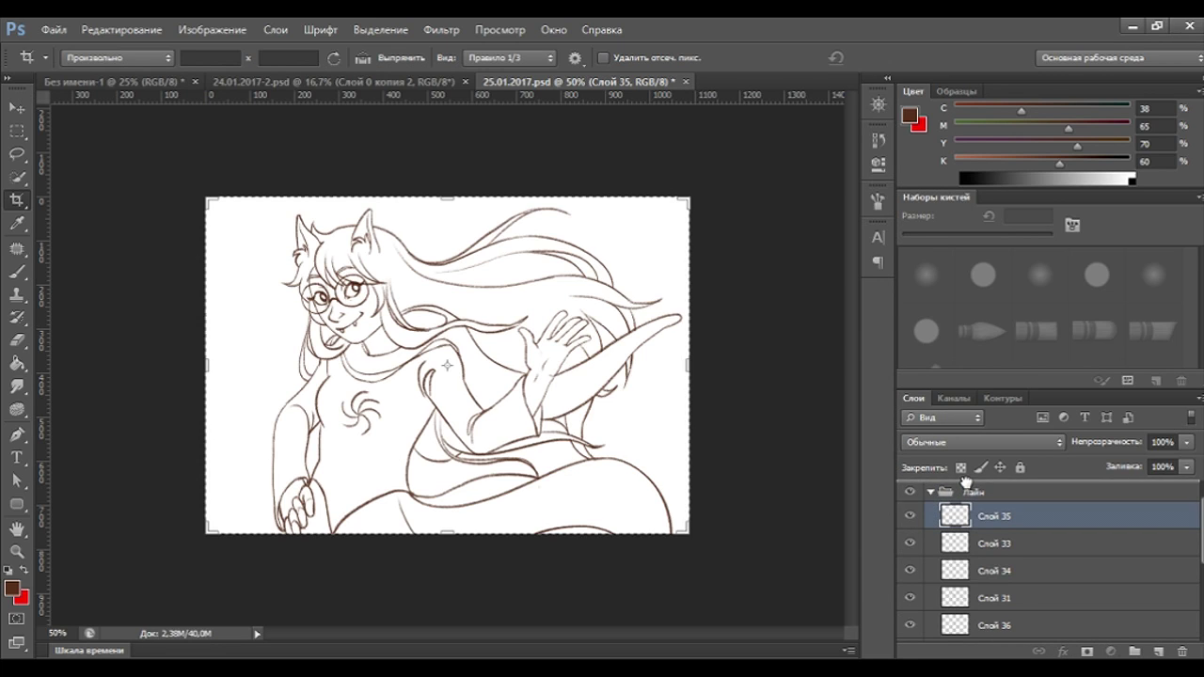
pyautogui.click(931, 519)
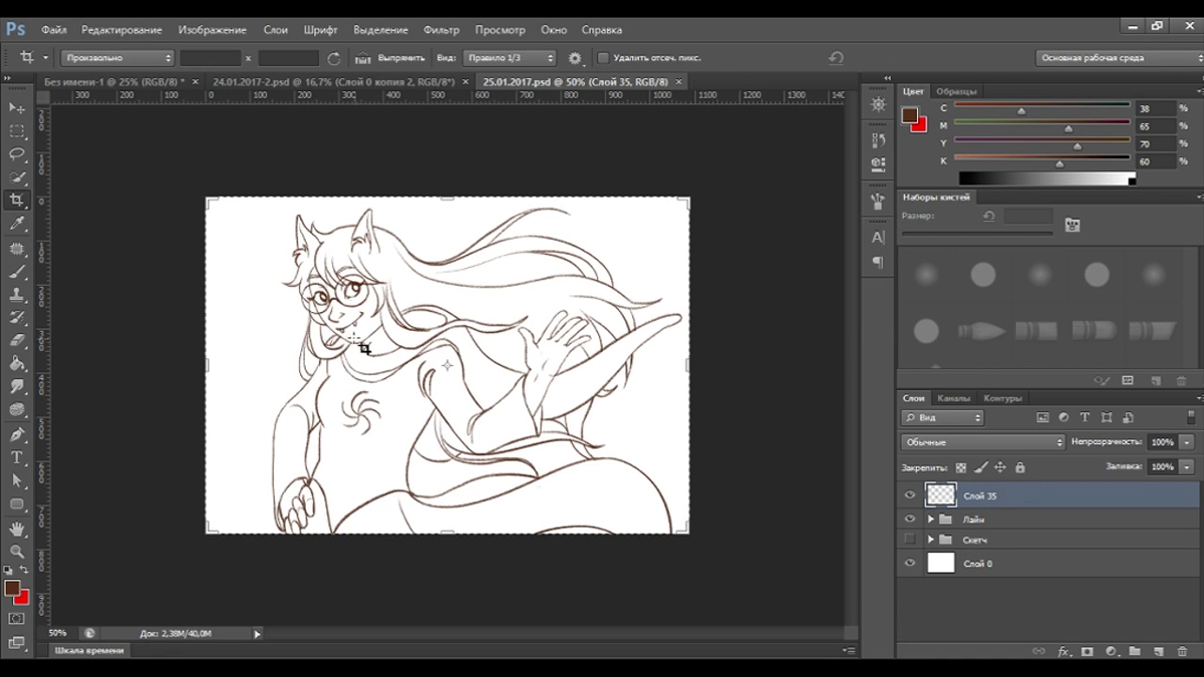
# Compare line art with the sketch, hide Скетч, unflip the canvas and add Слой 37.
pyautogui.click(909, 540)
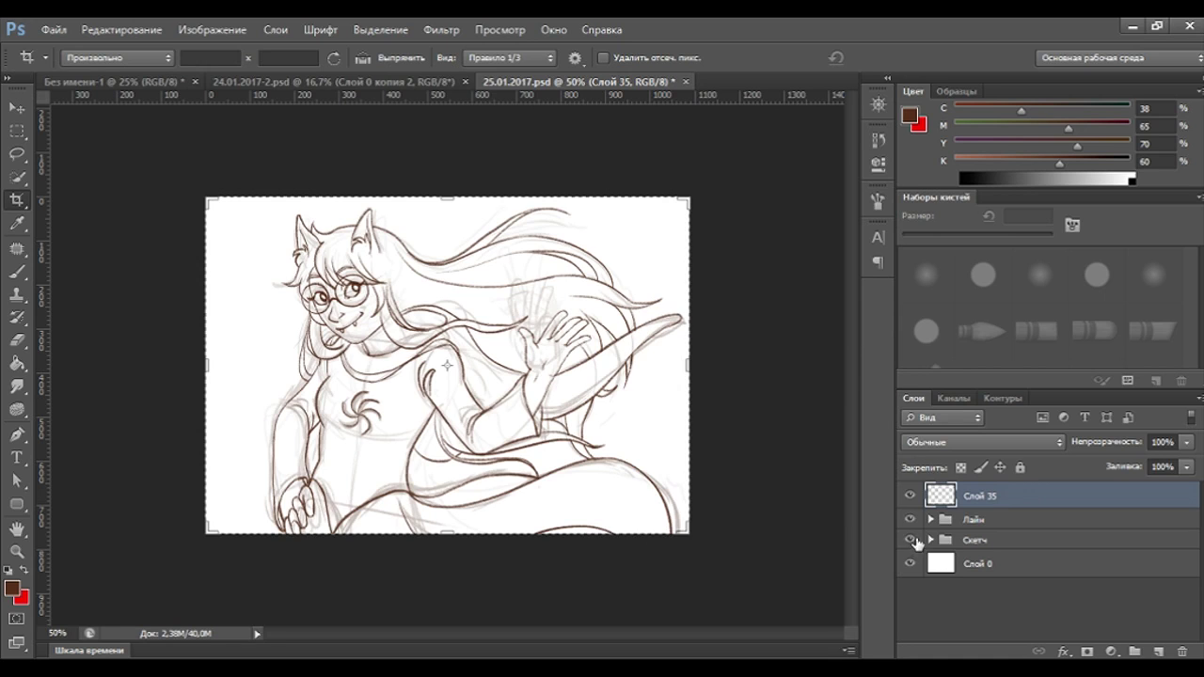
pyautogui.click(910, 519)
pyautogui.click(910, 521)
pyautogui.click(909, 541)
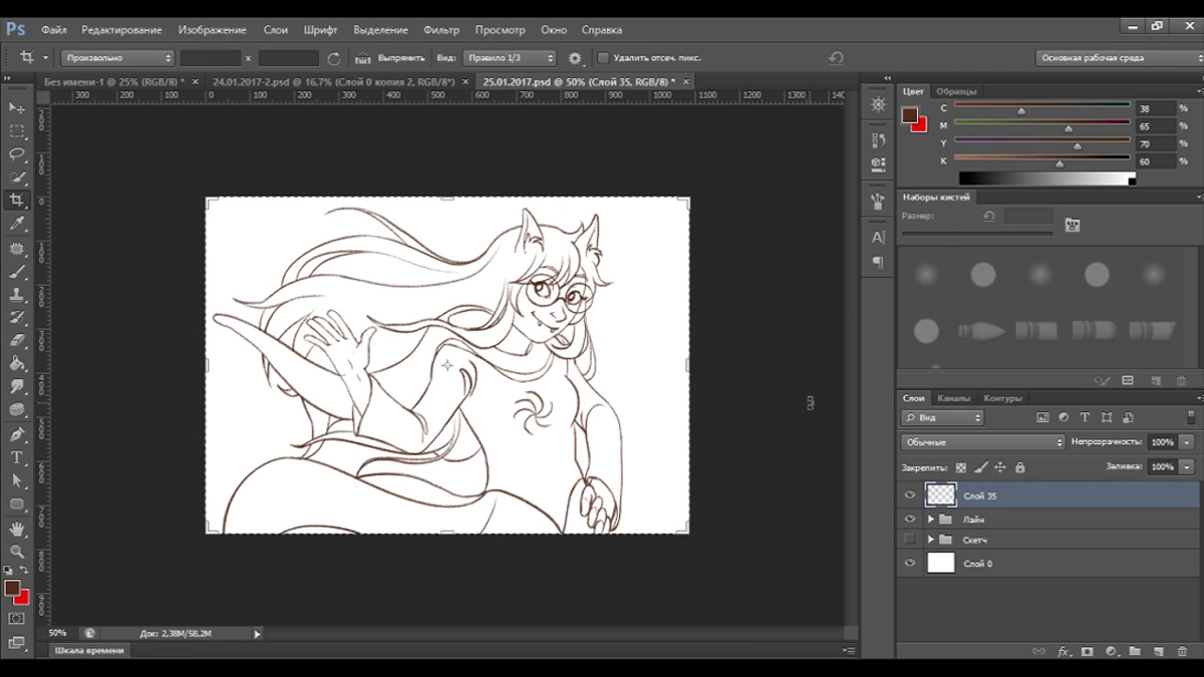
pyautogui.hotkey('ctrl', 'z')
pyautogui.click(1150, 651)
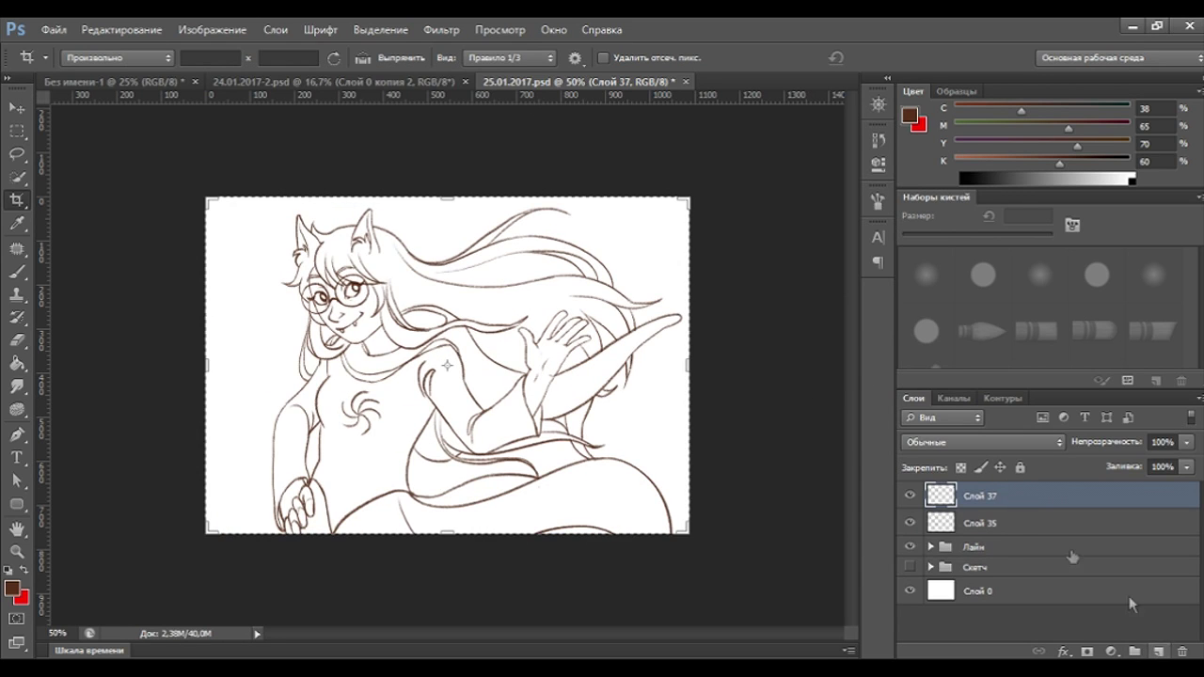
# With the brush zoomed in, try and undo several circle strokes over the hair.
pyautogui.click(19, 273)
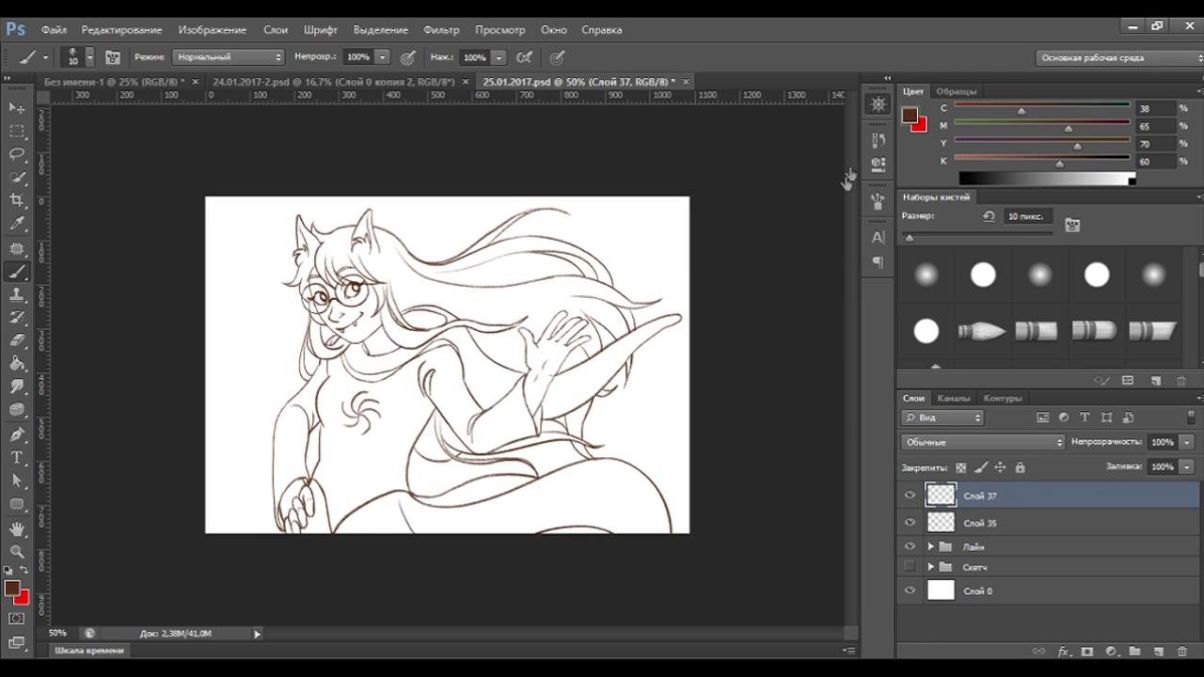
pyautogui.hotkey('ctrl', '+')
pyautogui.hotkey('ctrl', '+')
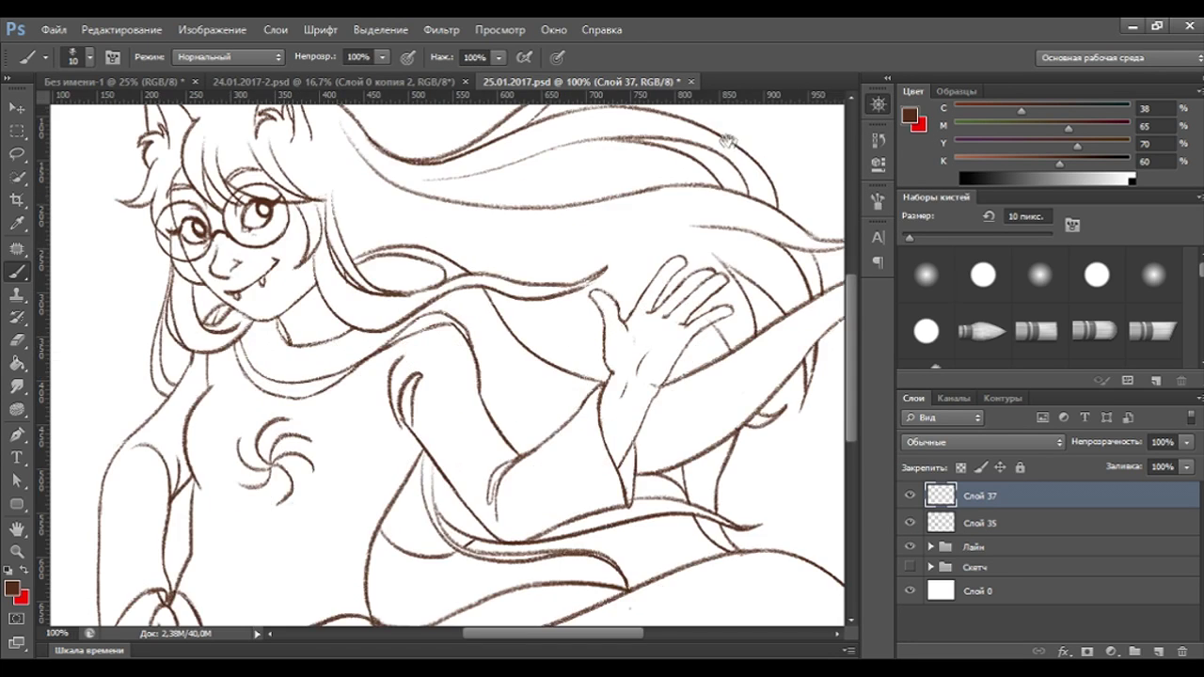
pyautogui.moveTo(583, 292)
pyautogui.mouseDown()
pyautogui.moveTo(513, 315)
pyautogui.moveTo(494, 254)
pyautogui.moveTo(579, 272)
pyautogui.moveTo(586, 242)
pyautogui.moveTo(583, 279)
pyautogui.moveTo(524, 336)
pyautogui.moveTo(565, 255)
pyautogui.mouseUp()
pyautogui.hotkey('ctrl', 'z')
pyautogui.hotkey('ctrl', 'z')
pyautogui.hotkey('ctrl', 'z')
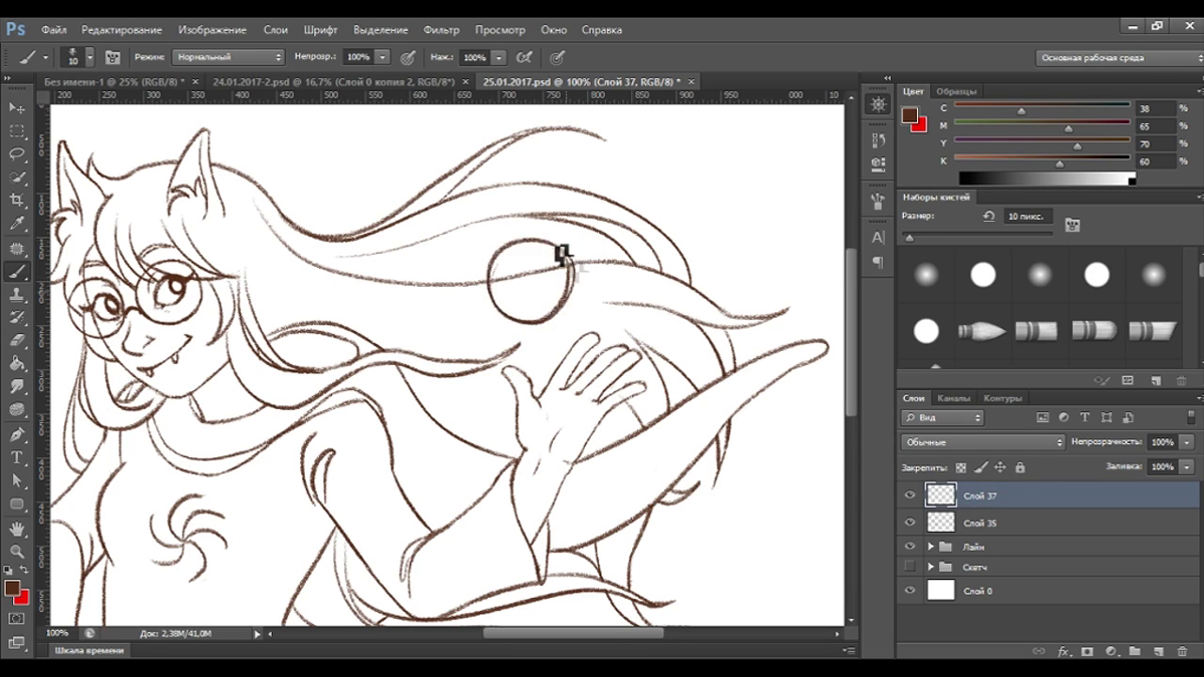
pyautogui.hotkey('ctrl', 'z')
pyautogui.moveTo(555, 226); pyautogui.dragTo(573, 263)
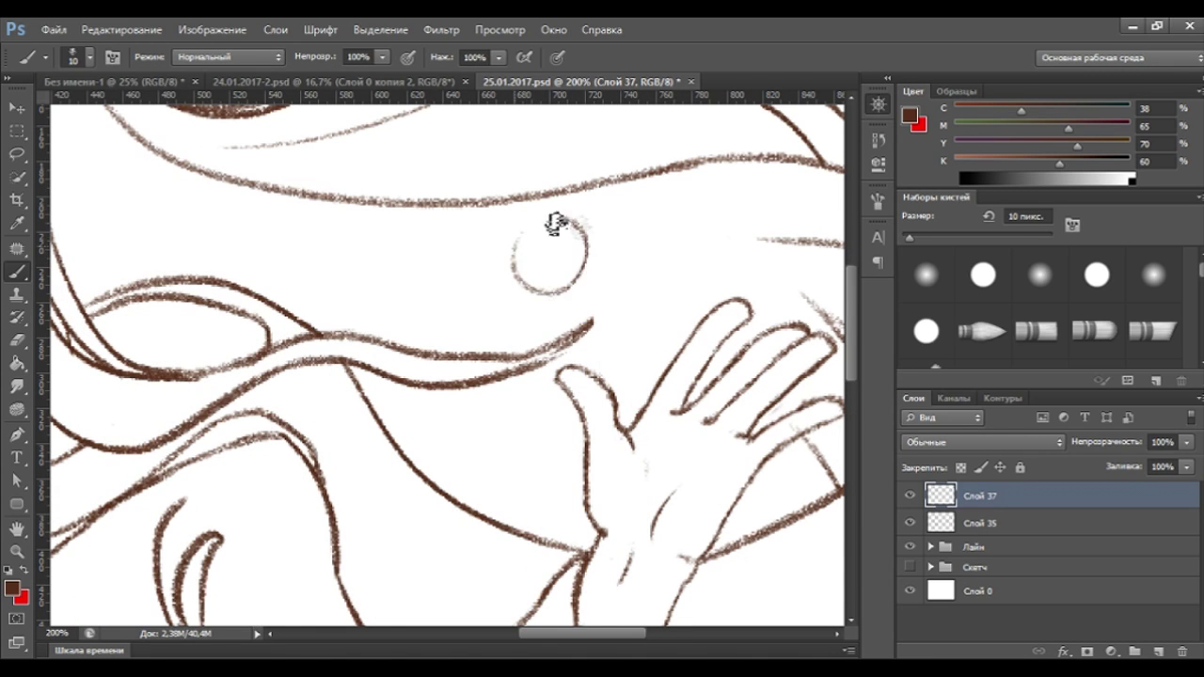
pyautogui.hotkey('ctrl', 'z')
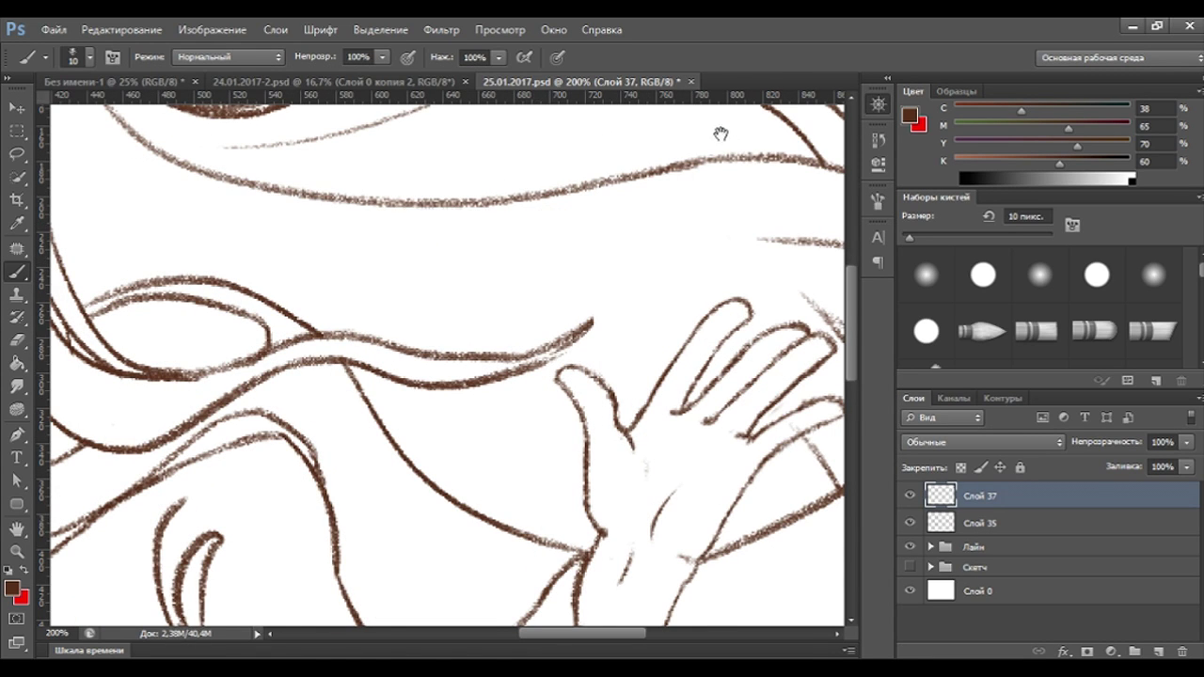
pyautogui.moveTo(721, 133); pyautogui.dragTo(493, 277)
# Draw the circle accent over the hair above the waving hand and thicken its right edge.
pyautogui.moveTo(413, 362)
pyautogui.mouseDown()
pyautogui.moveTo(556, 383)
pyautogui.moveTo(505, 302)
pyautogui.moveTo(423, 345)
pyautogui.moveTo(499, 419)
pyautogui.mouseUp()
pyautogui.hotkey('ctrl', 'z')
pyautogui.moveTo(424, 395)
pyautogui.mouseDown()
pyautogui.moveTo(530, 311)
pyautogui.moveTo(524, 357)
pyautogui.mouseUp()
pyautogui.hotkey('ctrl', 'z')
pyautogui.moveTo(413, 321)
pyautogui.mouseDown()
pyautogui.moveTo(458, 317)
pyautogui.moveTo(398, 371)
pyautogui.moveTo(385, 408)
pyautogui.moveTo(506, 380)
pyautogui.mouseUp()
pyautogui.hotkey('ctrl', 'z')
pyautogui.moveTo(385, 349)
pyautogui.mouseDown()
pyautogui.moveTo(451, 316)
pyautogui.moveTo(518, 345)
pyautogui.moveTo(511, 379)
pyautogui.moveTo(524, 389)
pyautogui.moveTo(464, 449)
pyautogui.mouseUp()
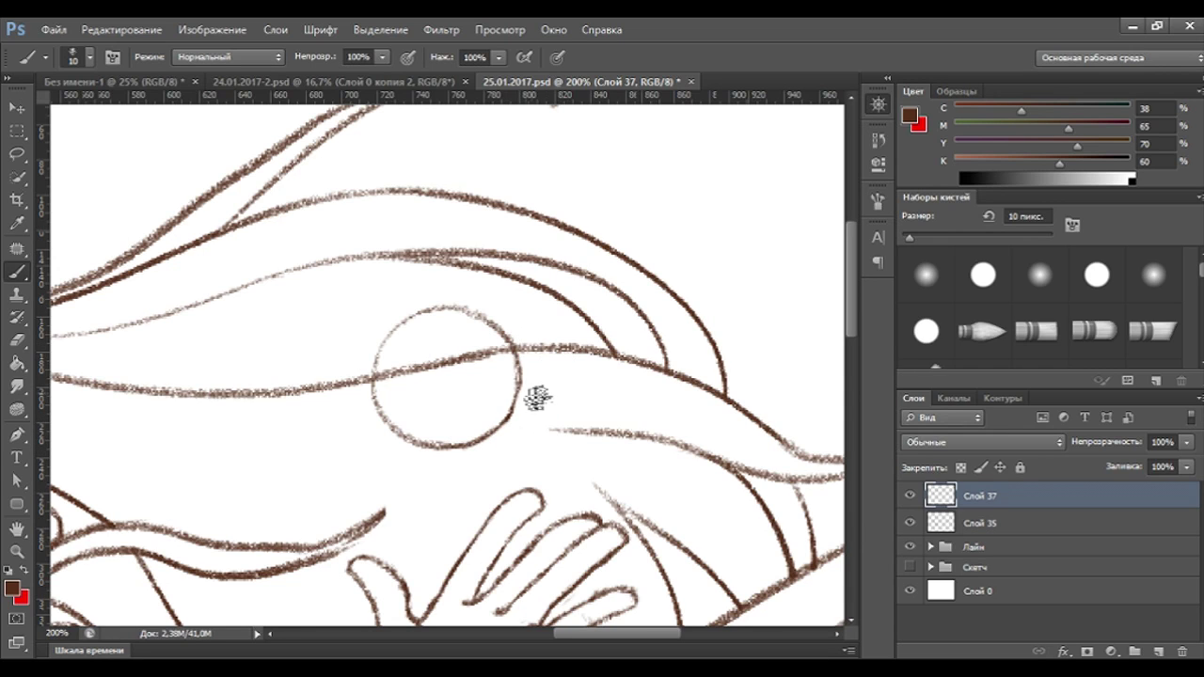
pyautogui.moveTo(520, 369); pyautogui.dragTo(515, 418)
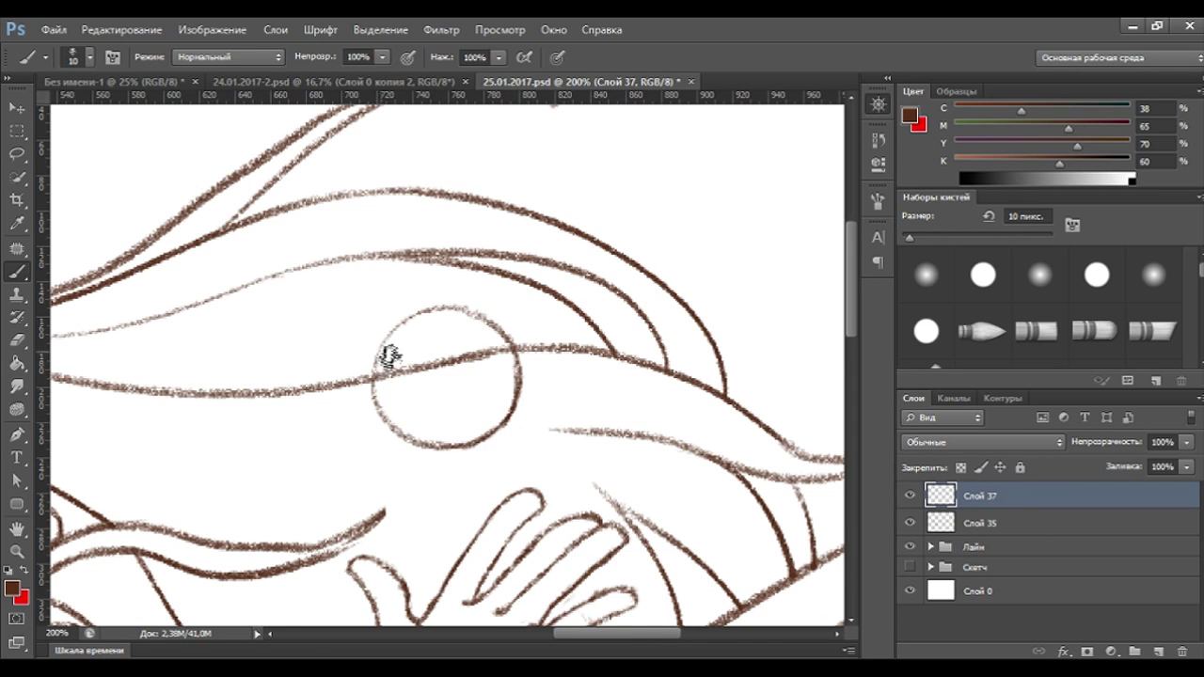
pyautogui.hotkey('ctrl', '-')
pyautogui.hotkey('ctrl', '-')
pyautogui.hotkey('ctrl', '-')
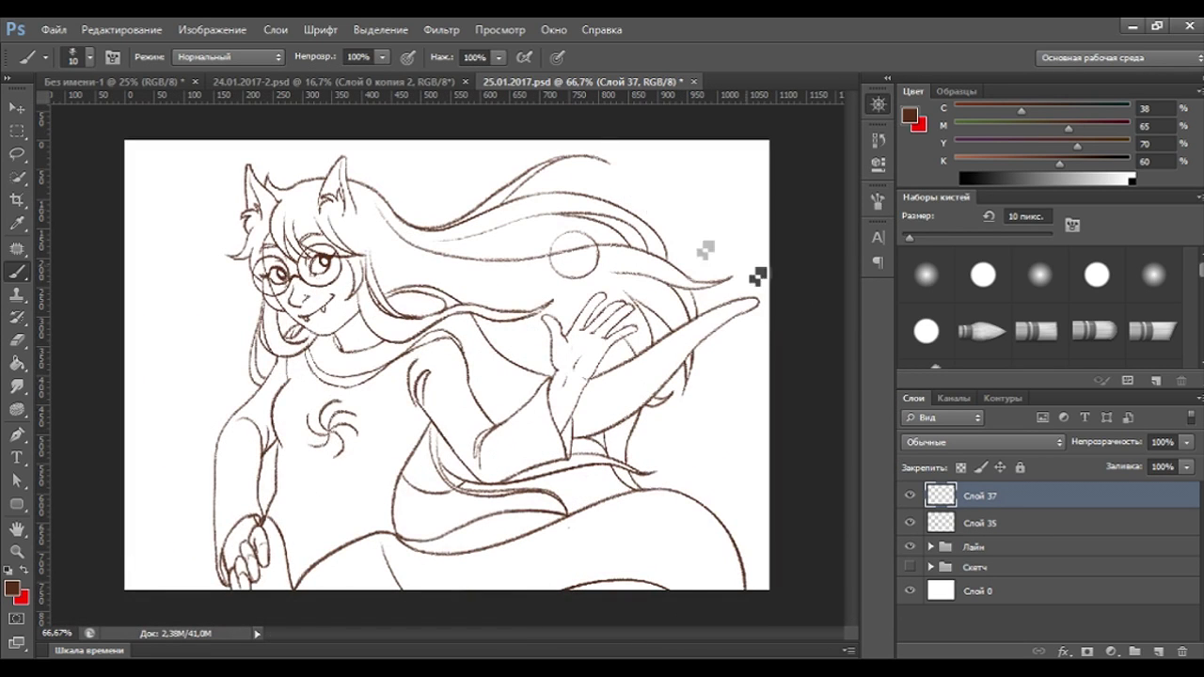
pyautogui.click(17, 109)
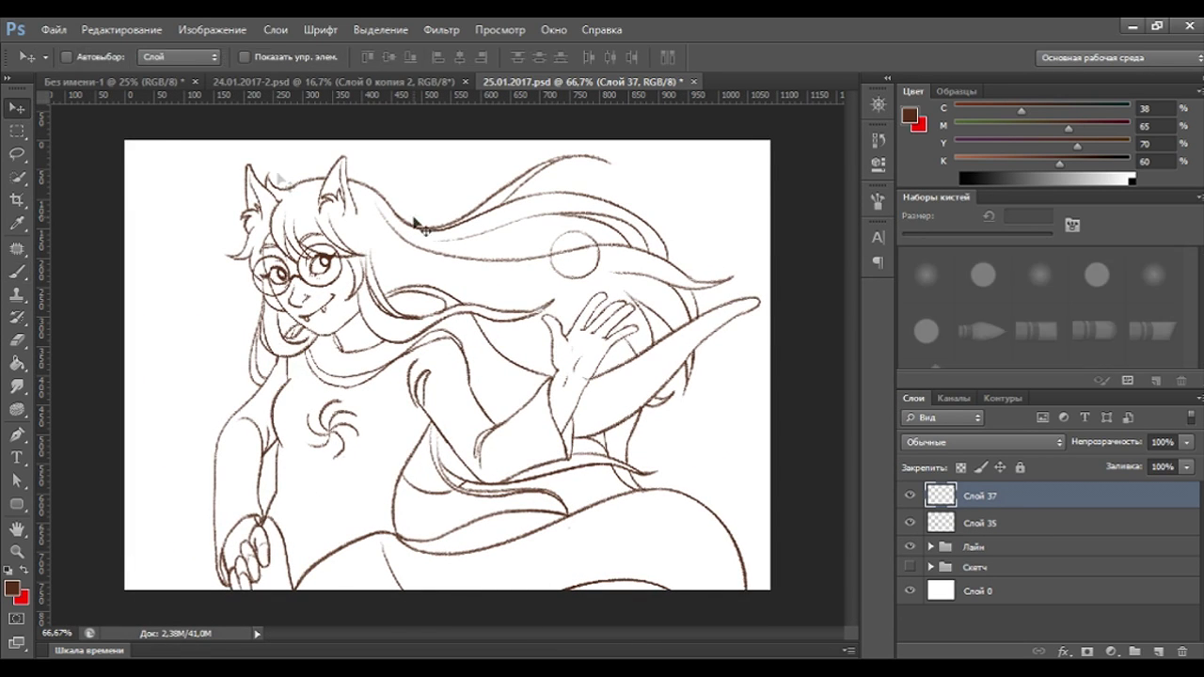
# Nudge the circle slightly left and down, then select the Волосы копия layer in the Лайн group.
pyautogui.moveTo(648, 308); pyautogui.dragTo(638, 314)
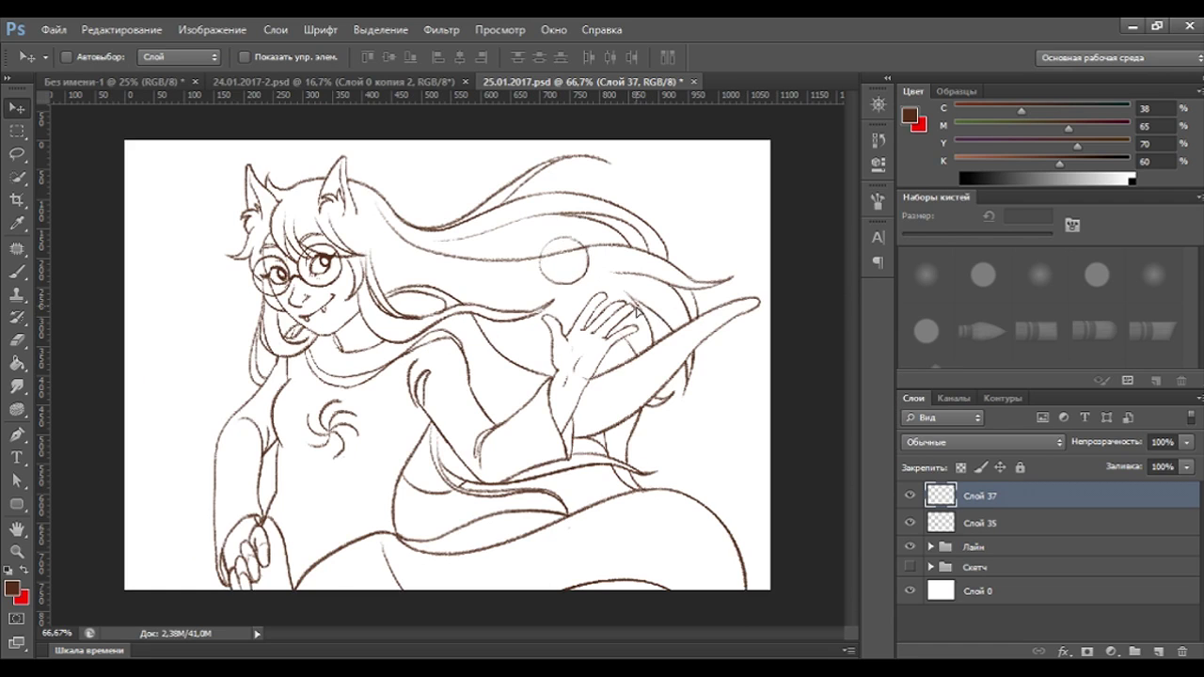
pyautogui.click(1005, 529)
pyautogui.click(999, 550)
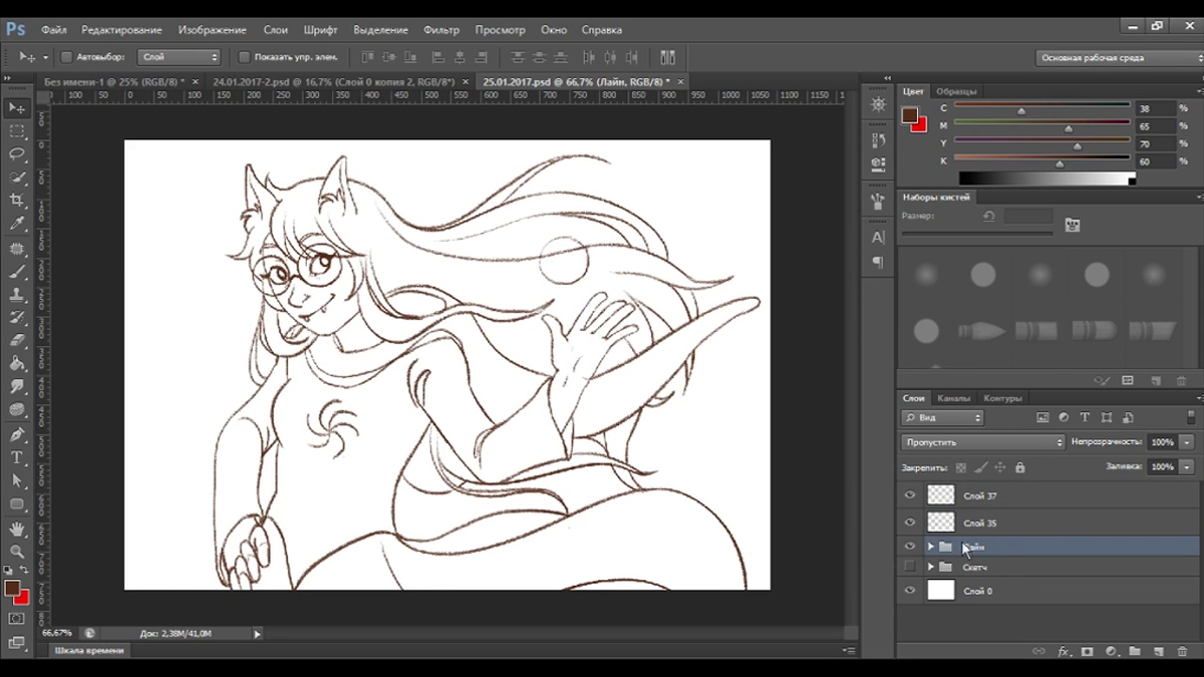
pyautogui.click(931, 547)
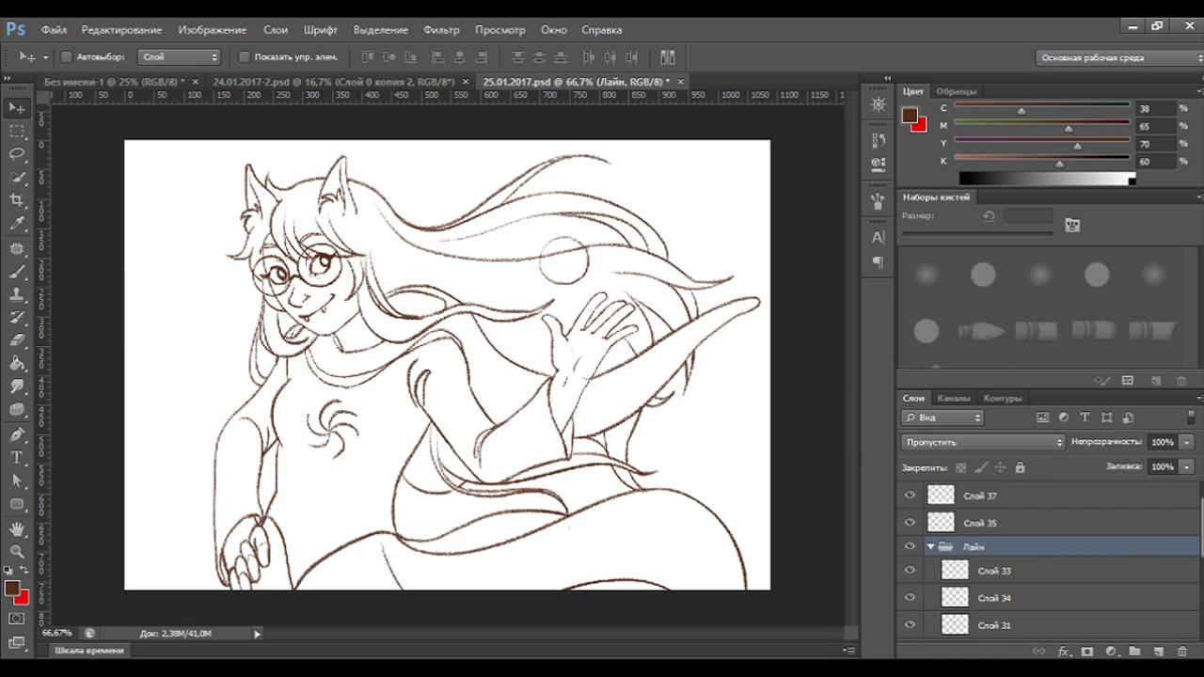
pyautogui.scroll(-5, 1016, 546)
pyautogui.click(1006, 524)
pyautogui.click(909, 524)
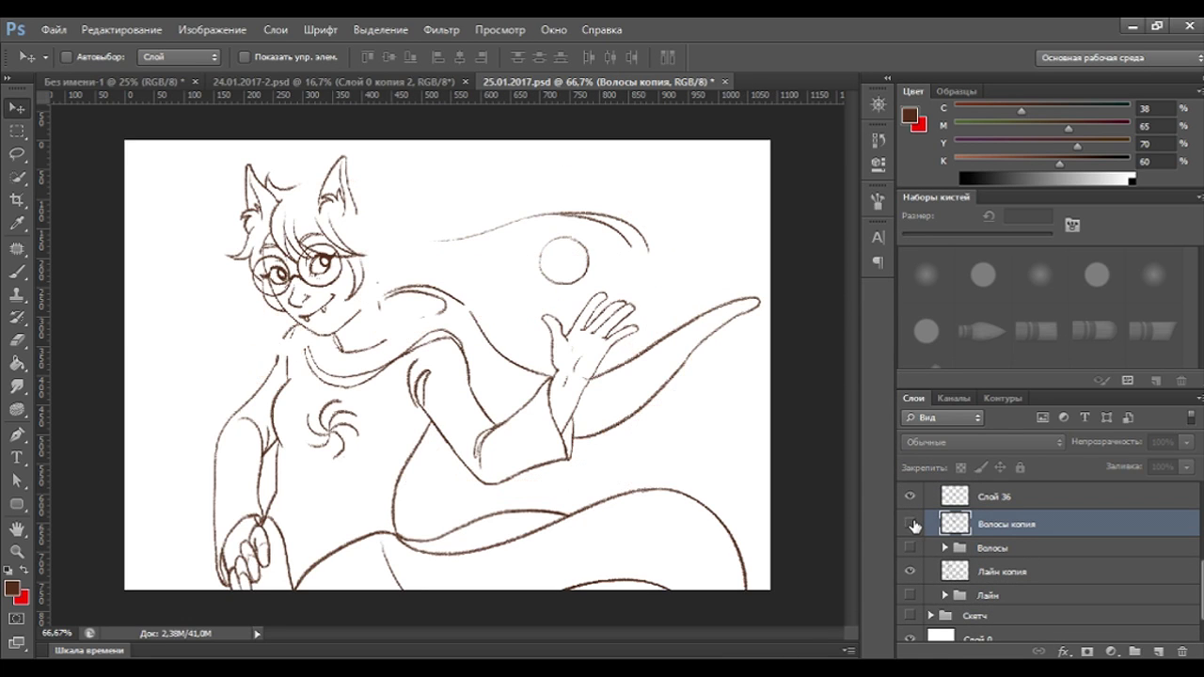
pyautogui.click(909, 525)
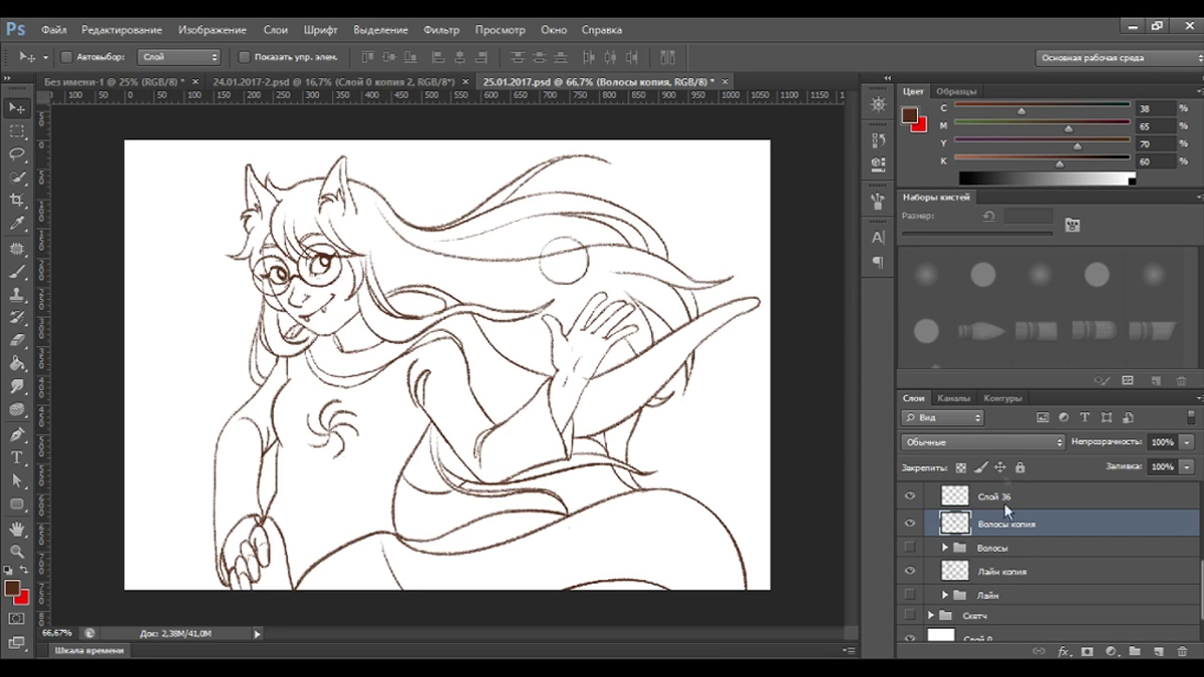
# Duplicate Волосы копия, hide the original, and erase the hair lines inside the circle.
pyautogui.hotkey('ctrl', 'j')
pyautogui.click(909, 552)
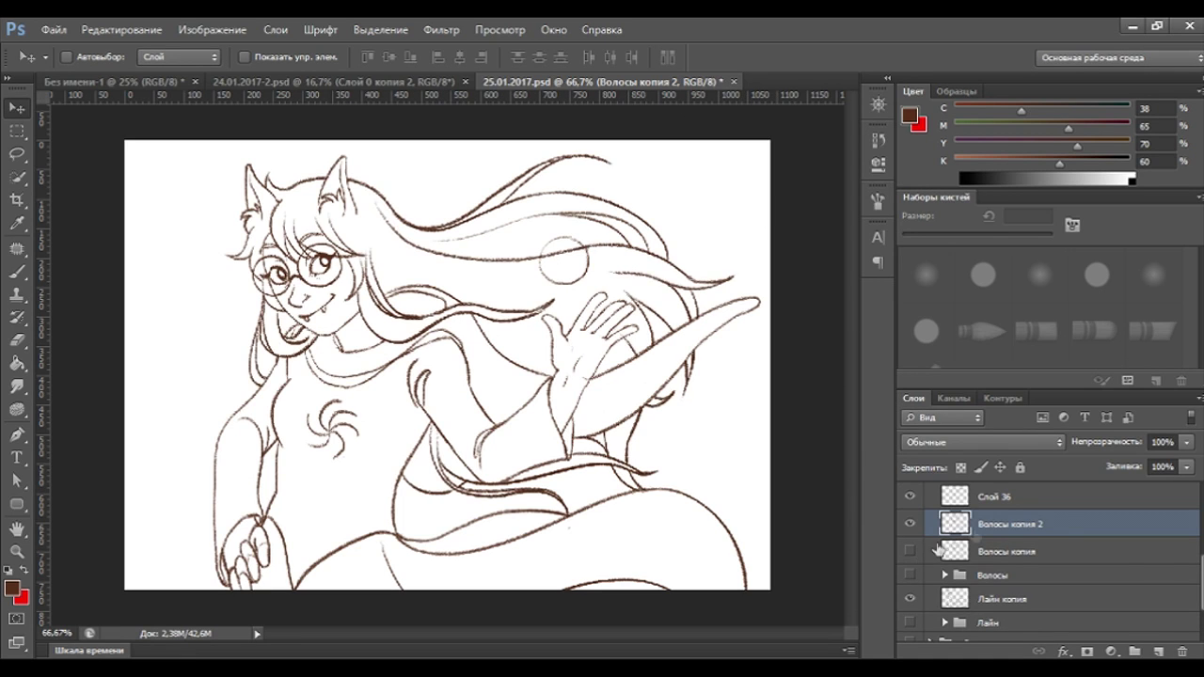
pyautogui.scroll(2, 1035, 555)
pyautogui.scroll(1, 1035, 555)
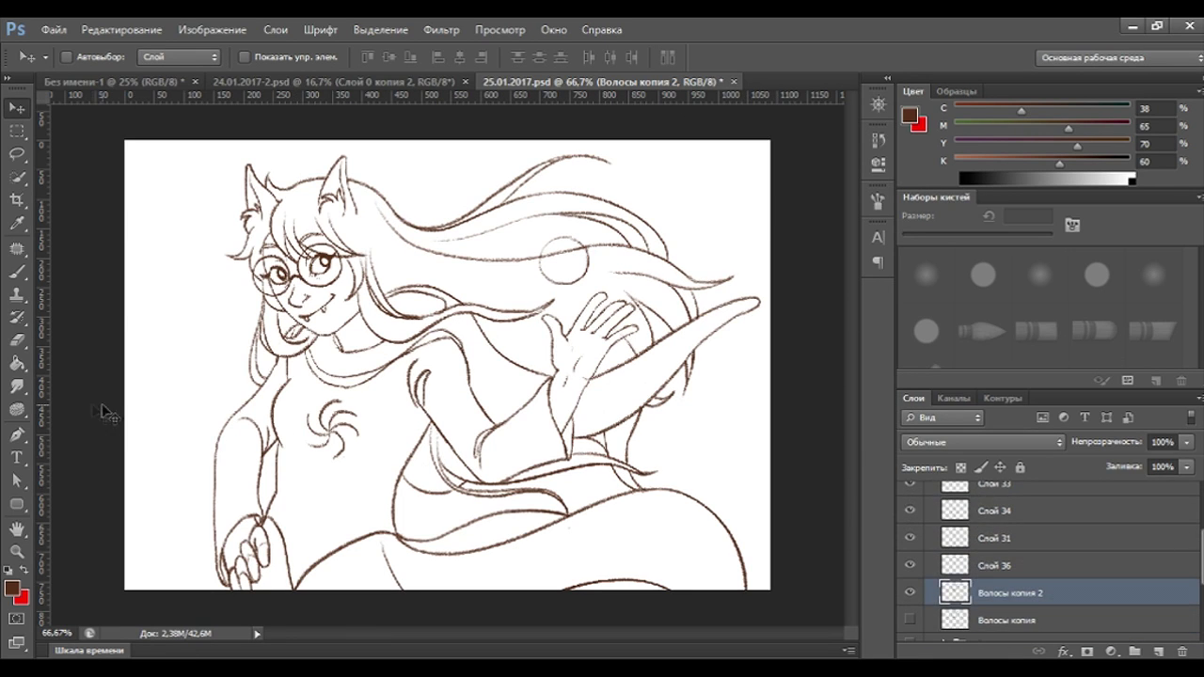
pyautogui.click(17, 340)
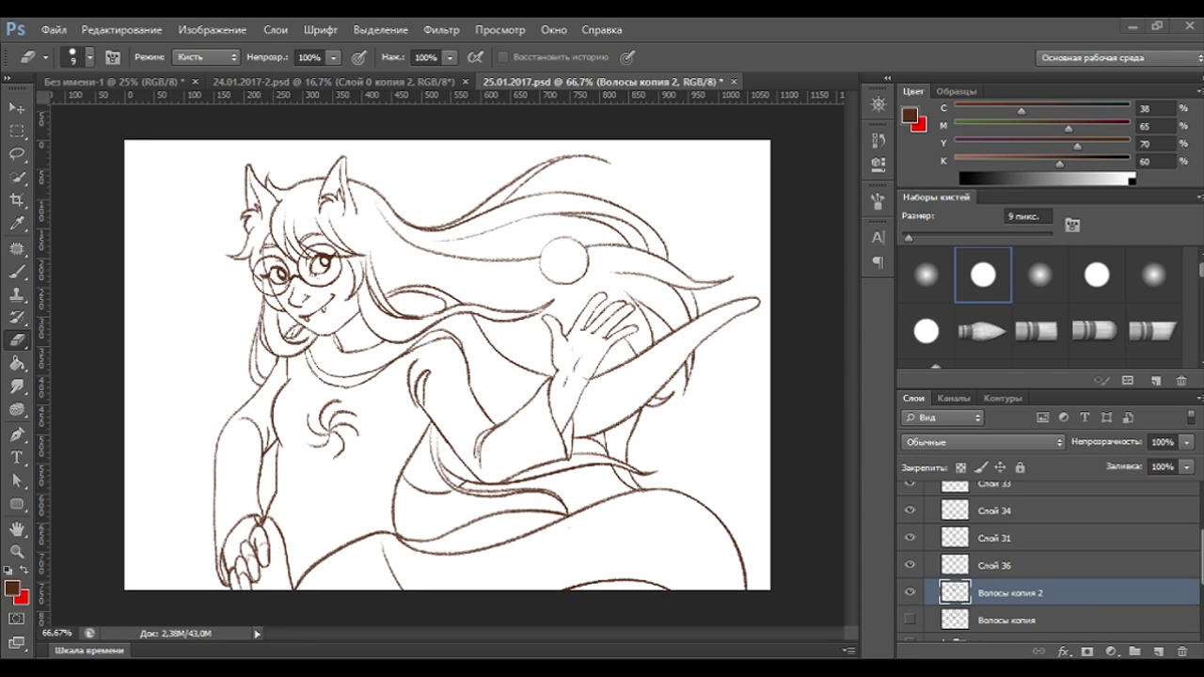
pyautogui.scroll(3, 969, 529)
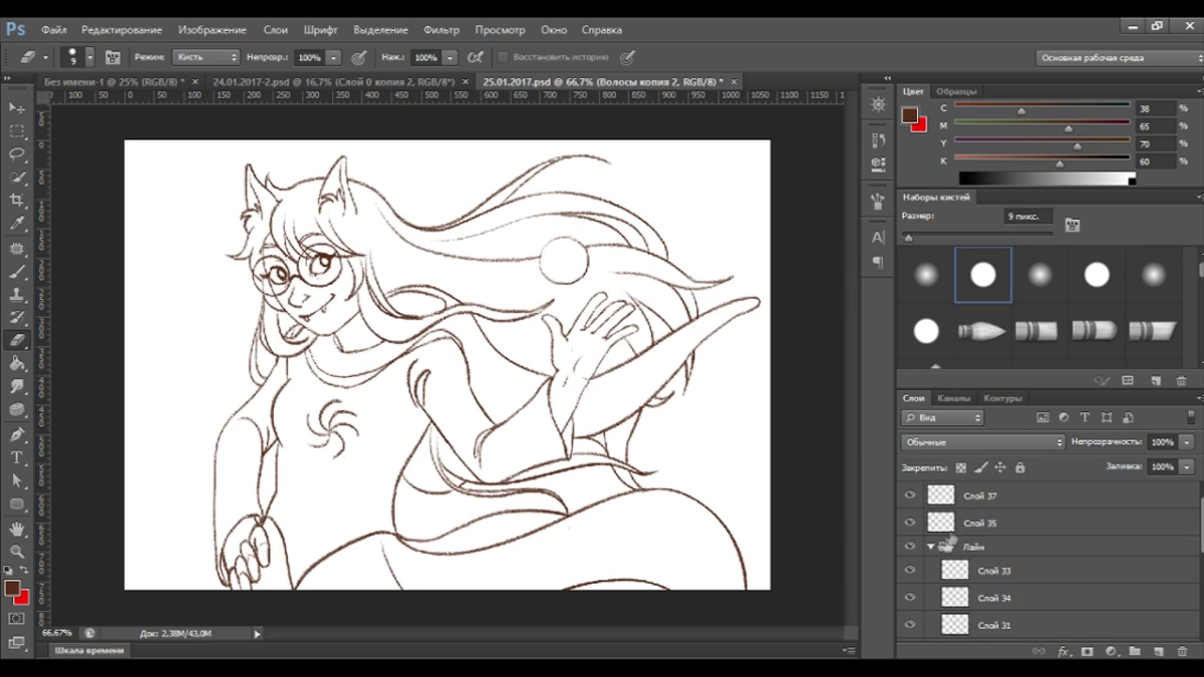
pyautogui.click(929, 548)
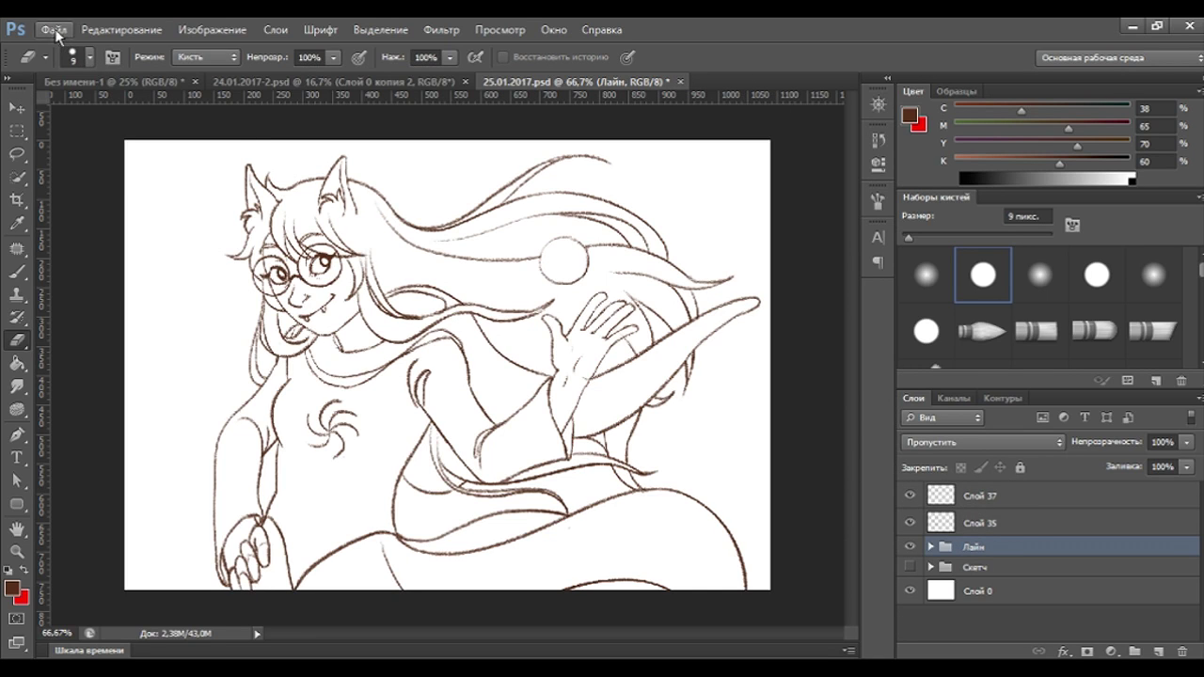